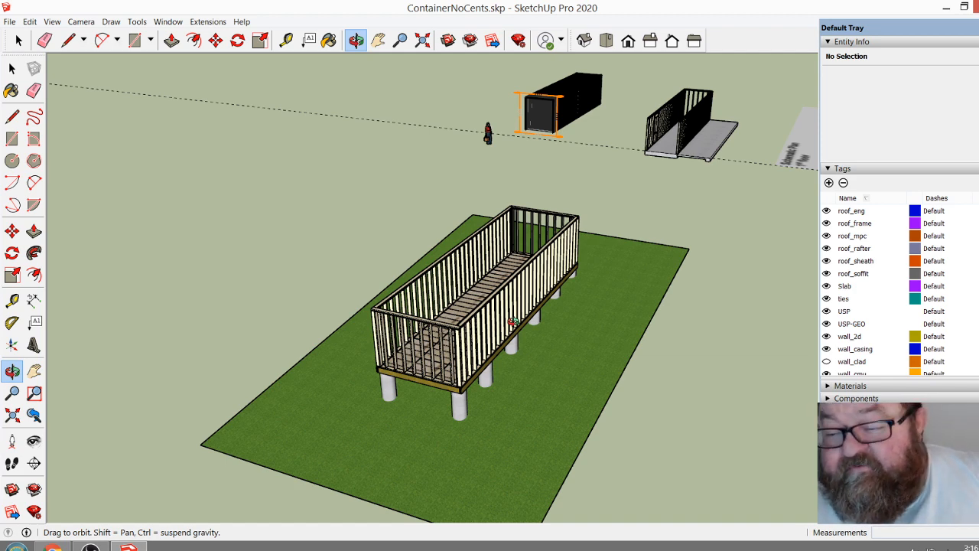
Examine the wood-framed building on concrete piers from above, including its wall studs and subfloor
{"action": "left_click_drag", "start_coordinate": [487, 289], "coordinate": [461, 391]}
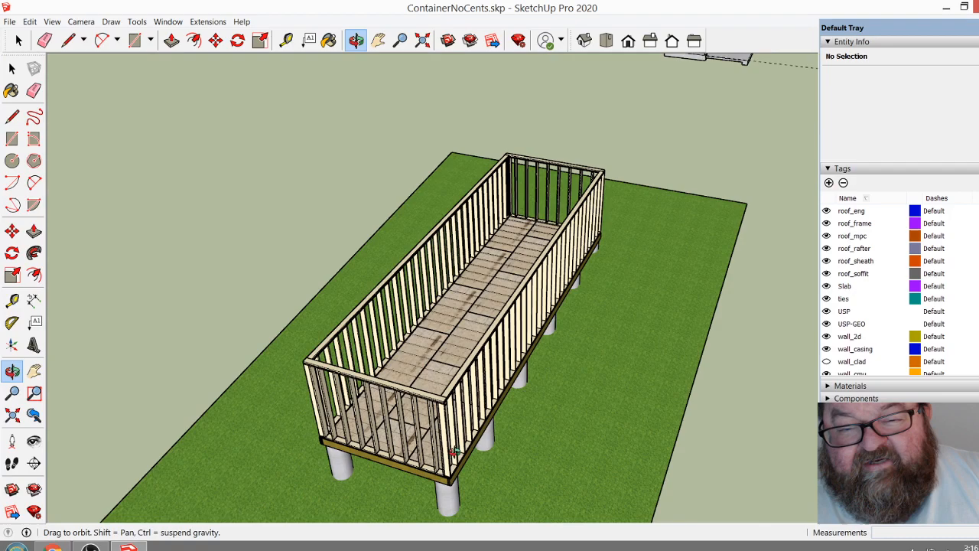
{"action": "left_click_drag", "start_coordinate": [453, 451], "coordinate": [411, 427]}
{"action": "scroll", "coordinate": [415, 411], "scroll_direction": "down", "scroll_amount": 1}
{"action": "scroll", "coordinate": [409, 427], "scroll_direction": "down", "scroll_amount": 2}
{"action": "scroll", "coordinate": [384, 404], "scroll_direction": "down", "scroll_amount": 2}
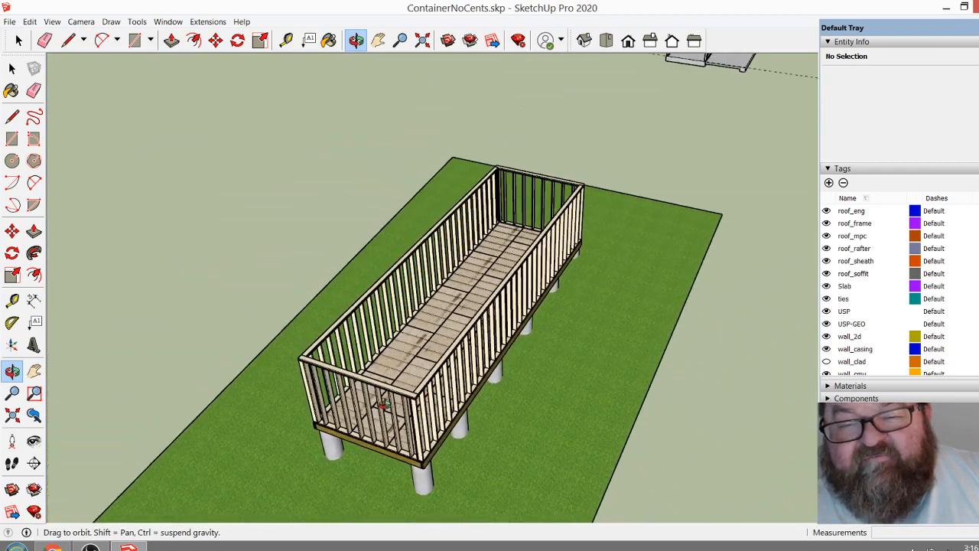
{"action": "scroll", "coordinate": [450, 371], "scroll_direction": "down", "scroll_amount": 3}
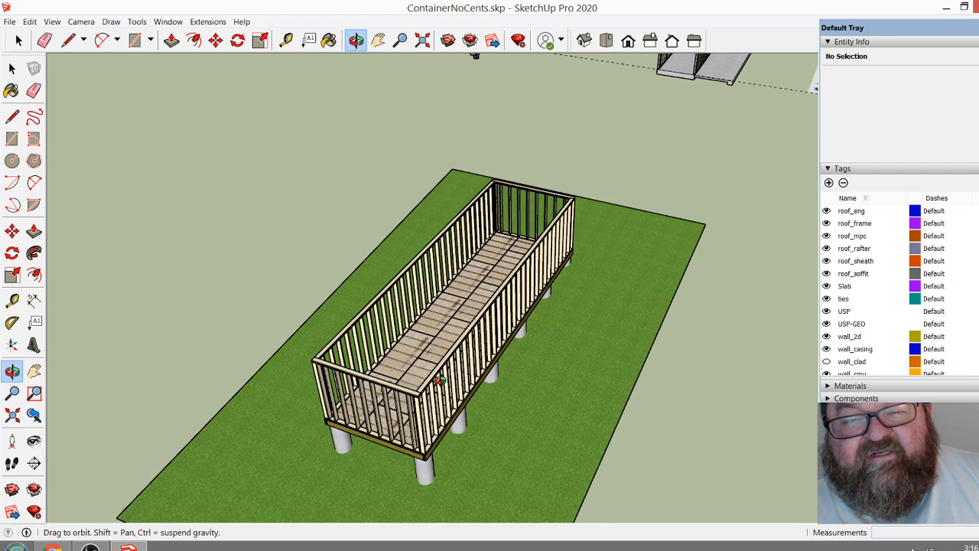
{"action": "left_click_drag", "start_coordinate": [436, 342], "coordinate": [415, 378]}
{"action": "scroll", "coordinate": [409, 388], "scroll_direction": "down", "scroll_amount": 1}
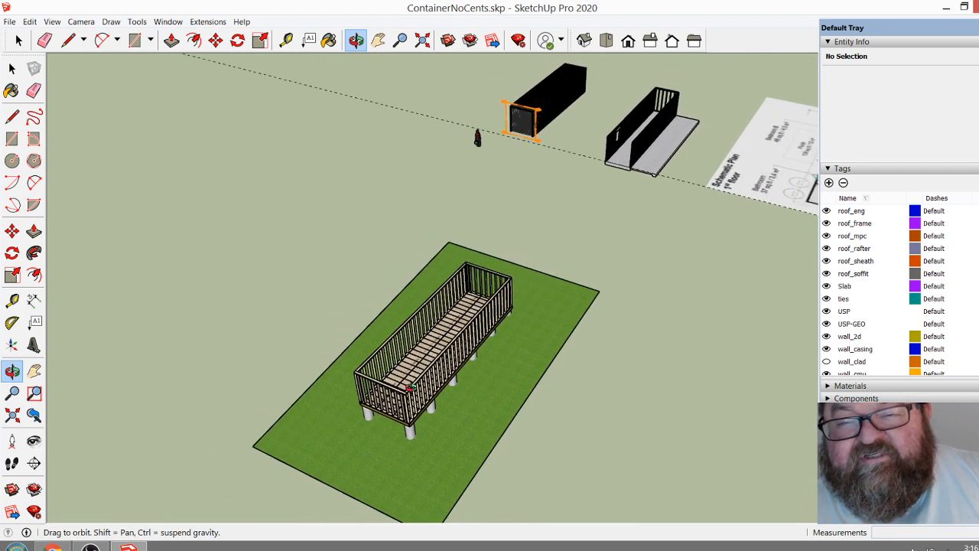
Examine the shipping container and the stud walls on the concrete slab, comparing them with the pier-supported building
{"action": "scroll", "coordinate": [662, 88], "scroll_direction": "up", "scroll_amount": 6}
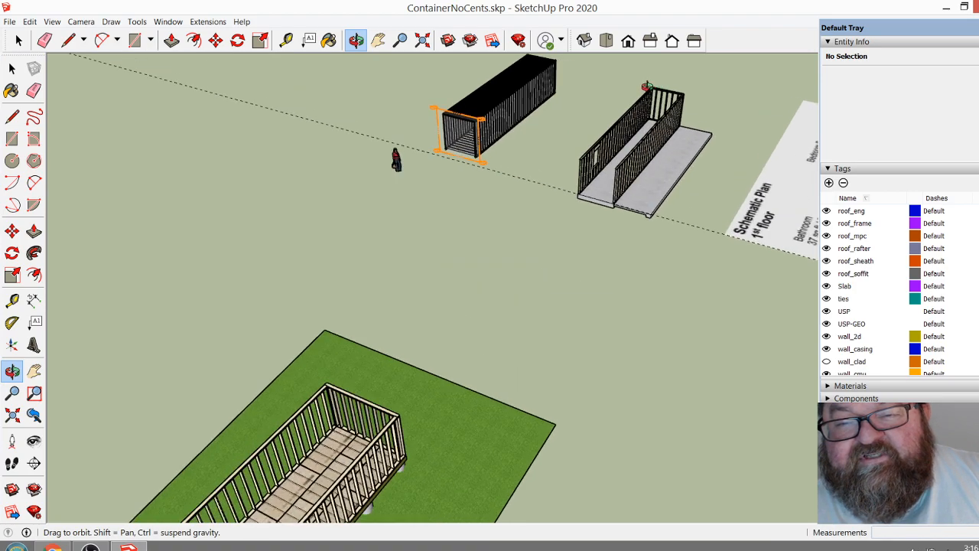
{"action": "scroll", "coordinate": [708, 245], "scroll_direction": "down", "scroll_amount": 2}
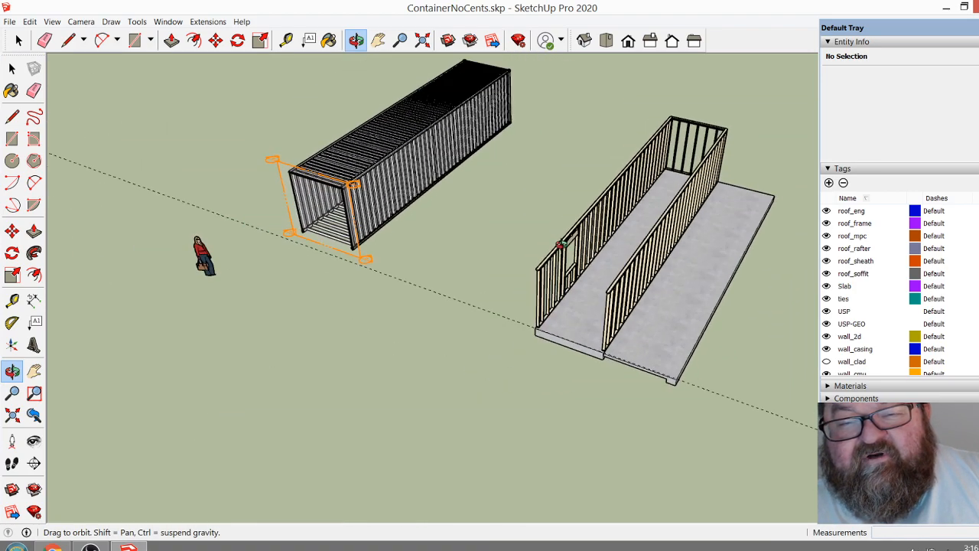
{"action": "middle_click_drag", "start_coordinate": [559, 245], "coordinate": [767, 202]}
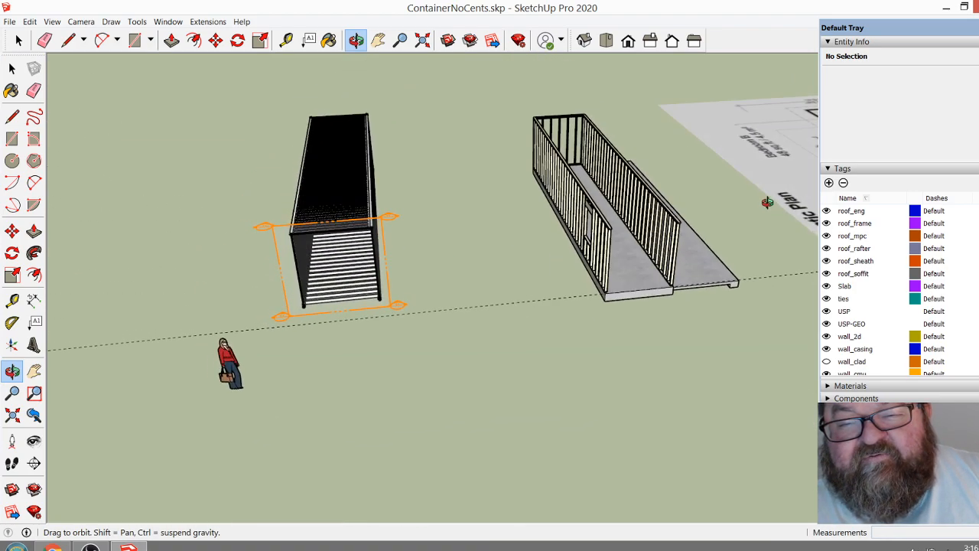
{"action": "middle_click_drag", "start_coordinate": [644, 218], "coordinate": [368, 135]}
{"action": "scroll", "coordinate": [368, 135], "scroll_direction": "up", "scroll_amount": 3}
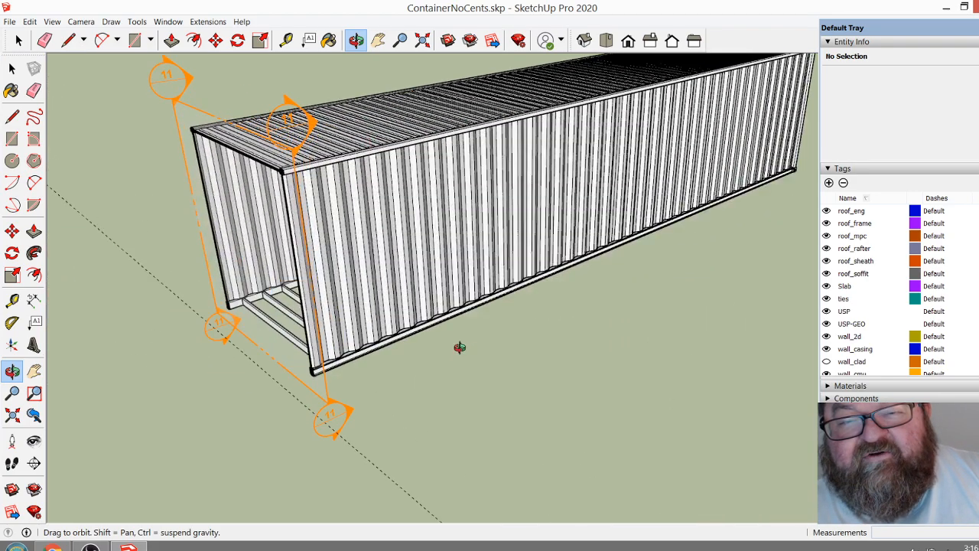
{"action": "scroll", "coordinate": [459, 345], "scroll_direction": "down", "scroll_amount": 2}
{"action": "scroll", "coordinate": [537, 199], "scroll_direction": "down", "scroll_amount": 7}
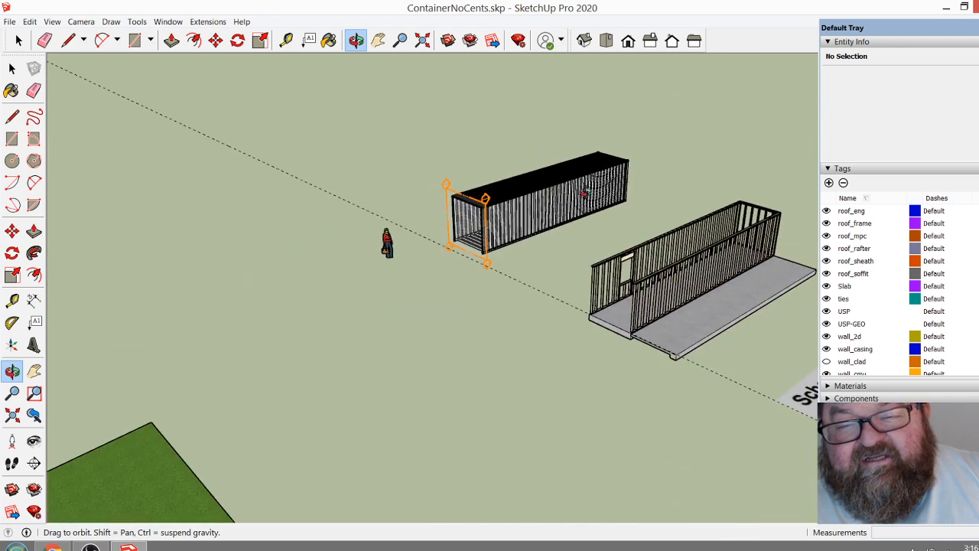
{"action": "scroll", "coordinate": [655, 213], "scroll_direction": "down", "scroll_amount": 2}
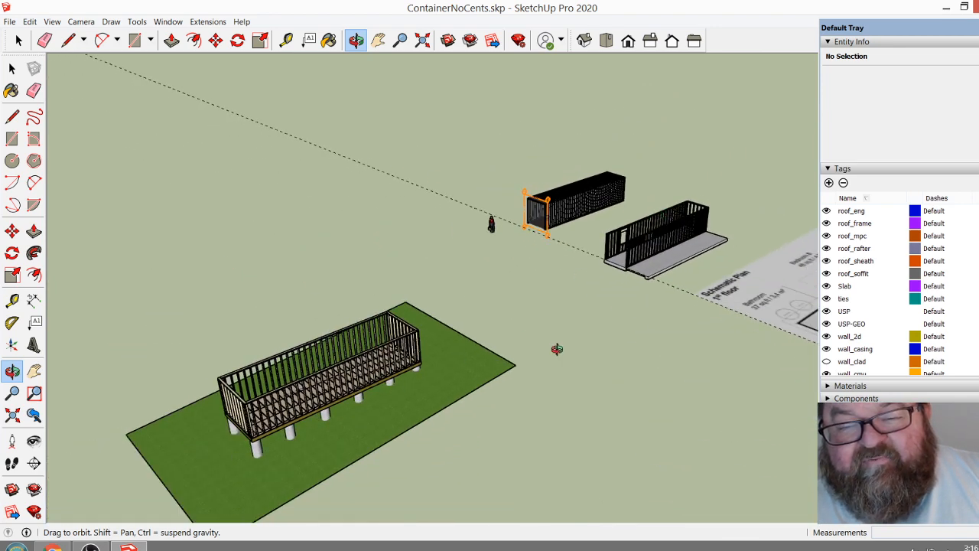
{"action": "scroll", "coordinate": [684, 242], "scroll_direction": "up", "scroll_amount": 4}
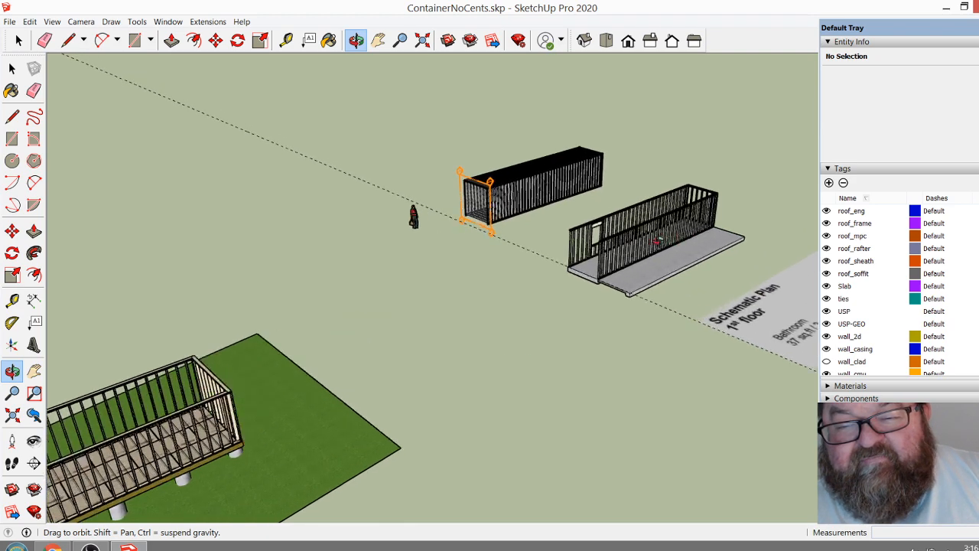
{"action": "scroll", "coordinate": [692, 211], "scroll_direction": "down", "scroll_amount": 4}
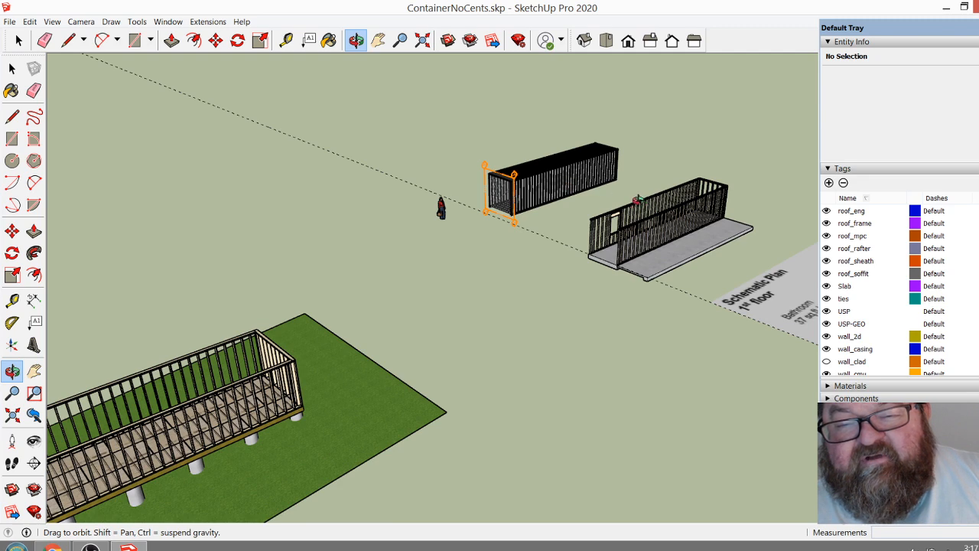
{"action": "scroll", "coordinate": [639, 205], "scroll_direction": "down", "scroll_amount": 2}
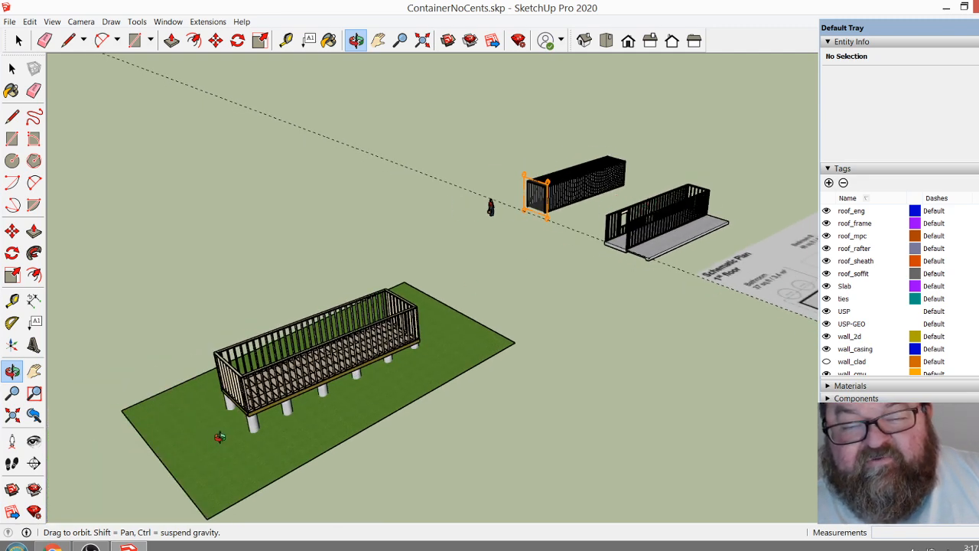
Inspect the pier-supported building up close, from its wall framing and rim boards down to the concrete piers
{"action": "scroll", "coordinate": [220, 436], "scroll_direction": "up", "scroll_amount": 5}
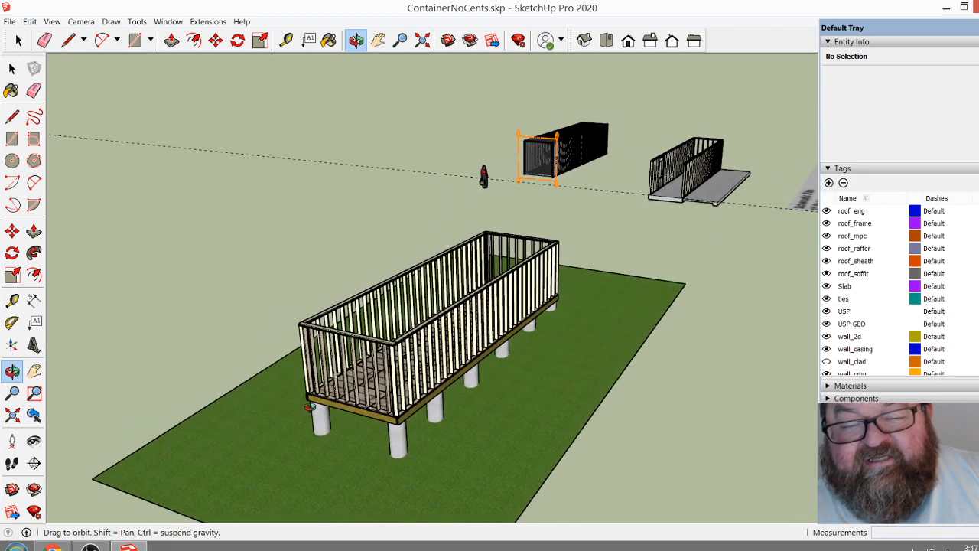
{"action": "mouse_move", "coordinate": [407, 374]}
{"action": "left_mouse_down"}
{"action": "mouse_move", "coordinate": [370, 339]}
{"action": "mouse_move", "coordinate": [337, 349]}
{"action": "mouse_move", "coordinate": [363, 344]}
{"action": "mouse_move", "coordinate": [376, 362]}
{"action": "left_mouse_up"}
{"action": "left_click_drag", "start_coordinate": [472, 296], "coordinate": [535, 222]}
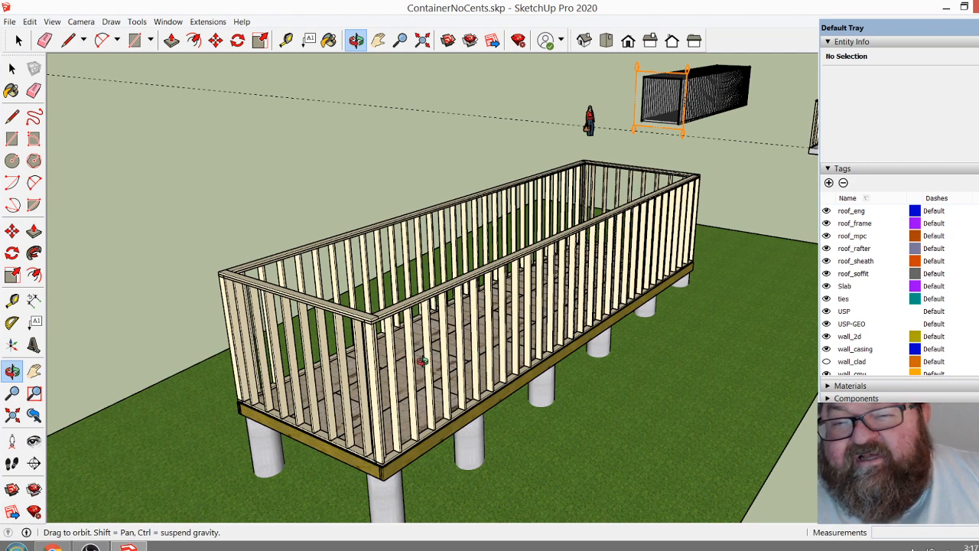
{"action": "left_click_drag", "start_coordinate": [435, 364], "coordinate": [428, 376]}
{"action": "left_click_drag", "start_coordinate": [371, 346], "coordinate": [329, 327]}
{"action": "left_click_drag", "start_coordinate": [411, 355], "coordinate": [597, 398]}
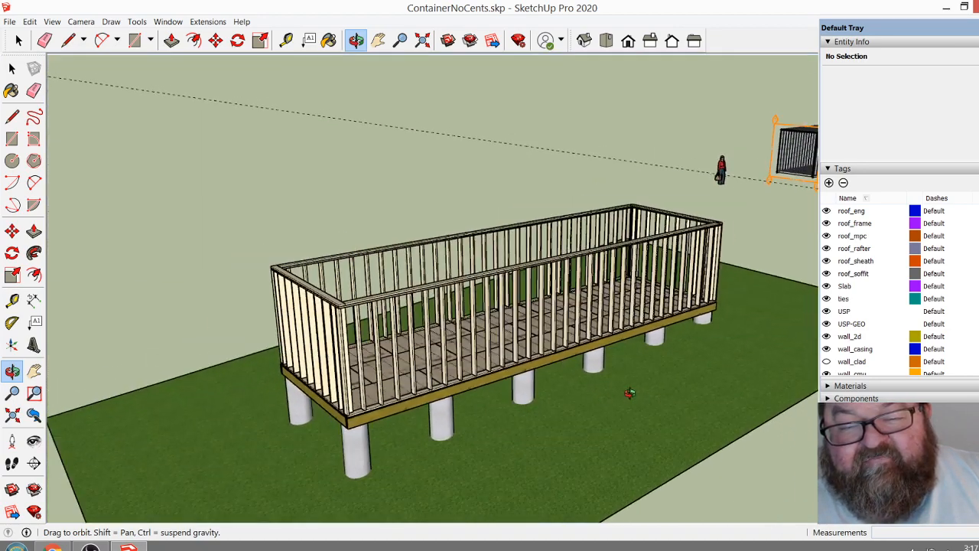
{"action": "left_click_drag", "start_coordinate": [493, 320], "coordinate": [484, 312]}
{"action": "left_click_drag", "start_coordinate": [459, 342], "coordinate": [485, 380]}
{"action": "scroll", "coordinate": [438, 390], "scroll_direction": "up", "scroll_amount": 2}
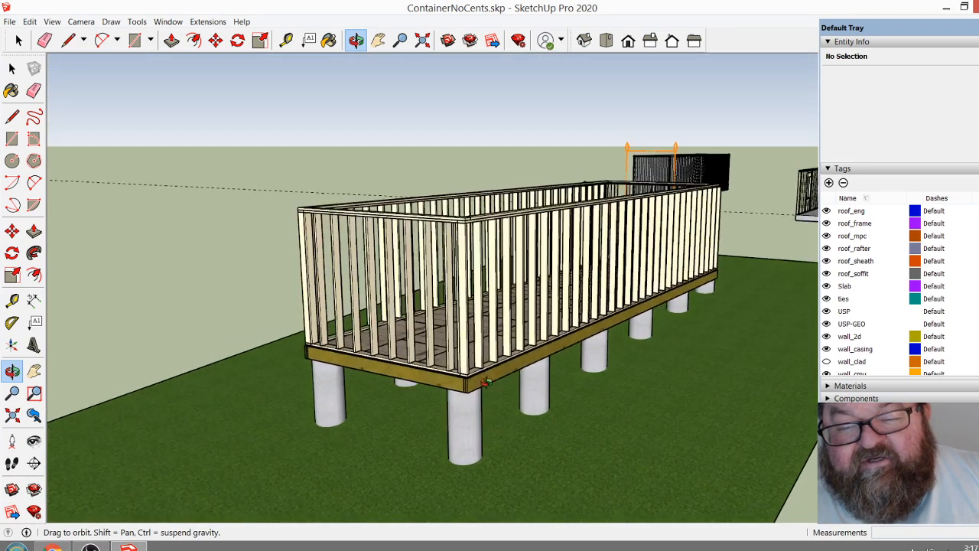
{"action": "left_click_drag", "start_coordinate": [467, 430], "coordinate": [461, 396]}
{"action": "scroll", "coordinate": [461, 395], "scroll_direction": "up", "scroll_amount": 3}
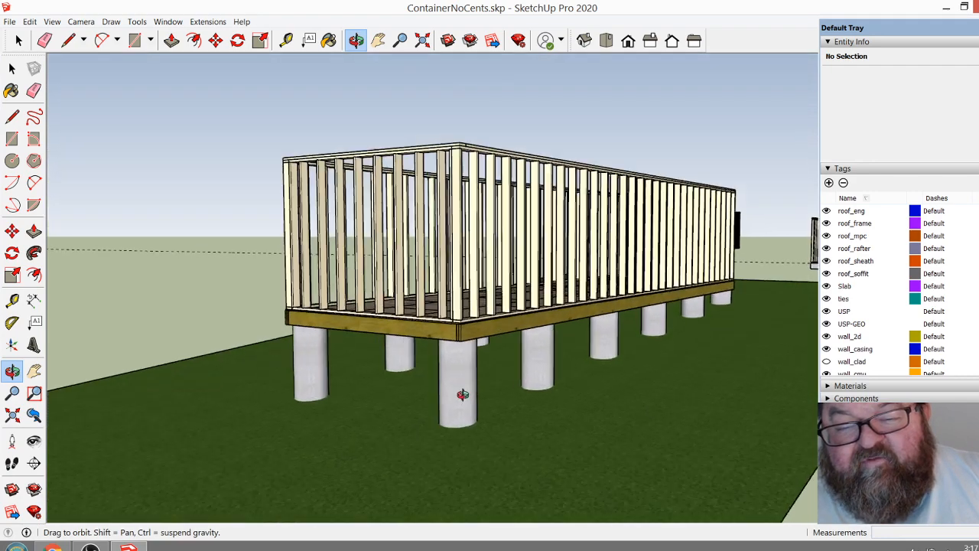
{"action": "scroll", "coordinate": [462, 396], "scroll_direction": "up", "scroll_amount": 2}
{"action": "left_click_drag", "start_coordinate": [452, 352], "coordinate": [430, 465]}
{"action": "scroll", "coordinate": [430, 465], "scroll_direction": "down", "scroll_amount": 5}
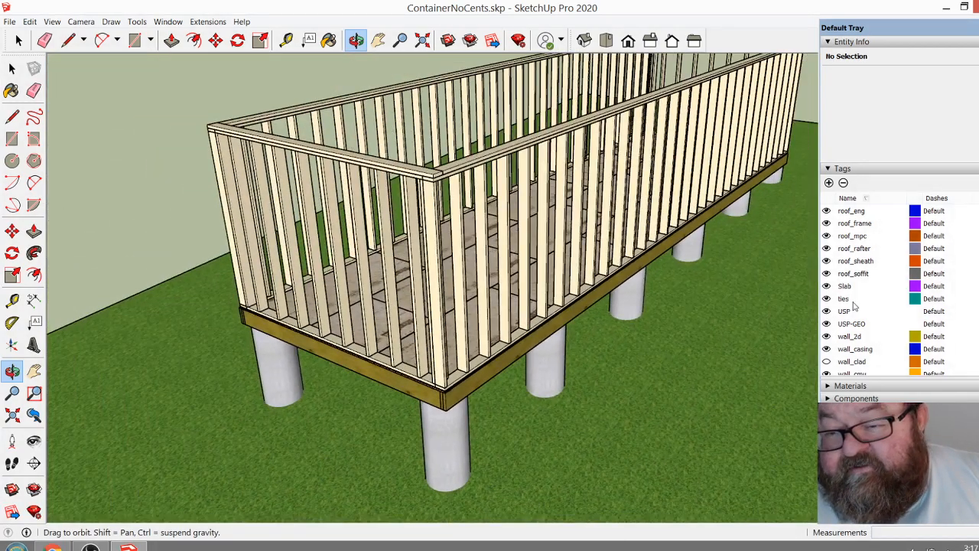
Hide the wall_frame tag to remove the wall framing from the view
{"action": "scroll", "coordinate": [857, 310], "scroll_direction": "down", "scroll_amount": 2}
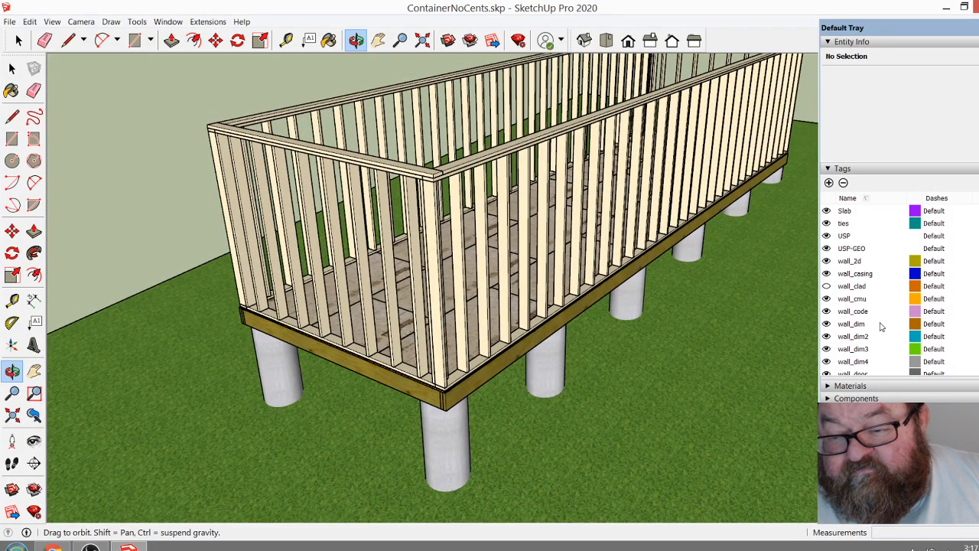
{"action": "scroll", "coordinate": [875, 333], "scroll_direction": "down", "scroll_amount": 2}
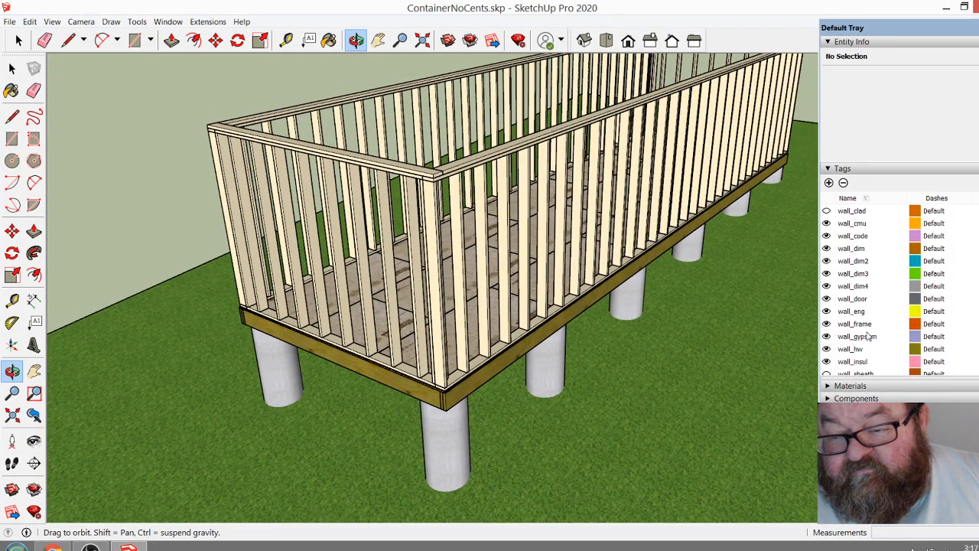
{"action": "left_click", "coordinate": [826, 324]}
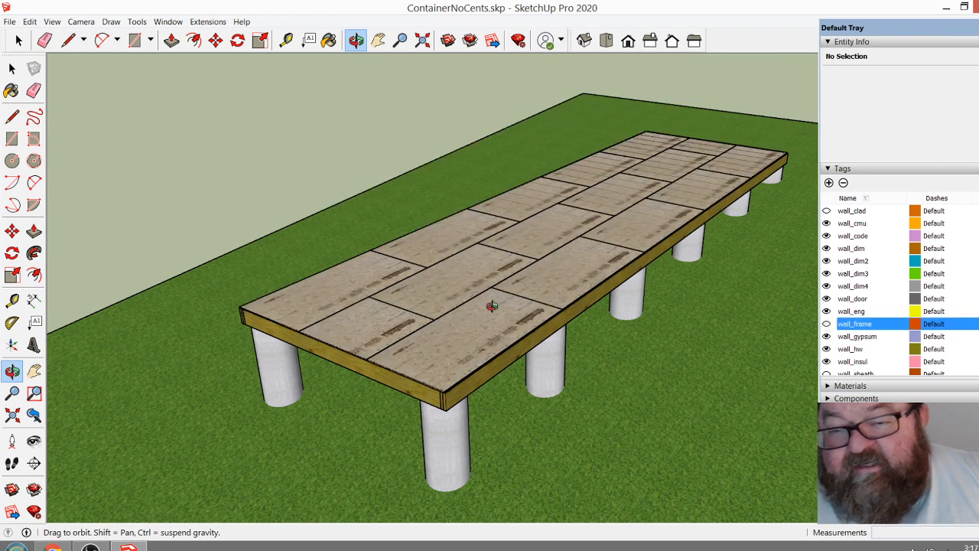
Hide the Floor Sub-Floor tag to expose the floor joists on the piers
{"action": "middle_click_drag", "start_coordinate": [491, 306], "coordinate": [569, 347]}
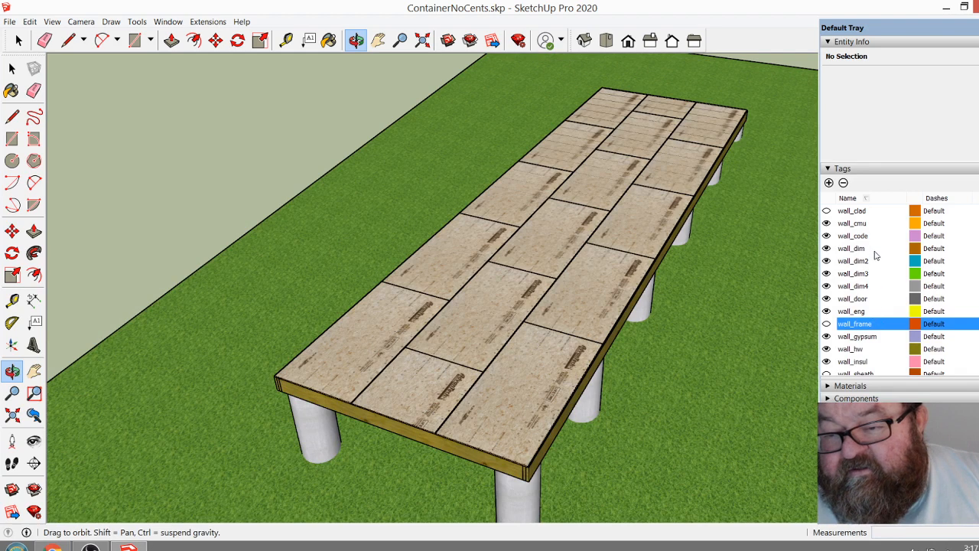
{"action": "scroll", "coordinate": [876, 256], "scroll_direction": "up", "scroll_amount": 5}
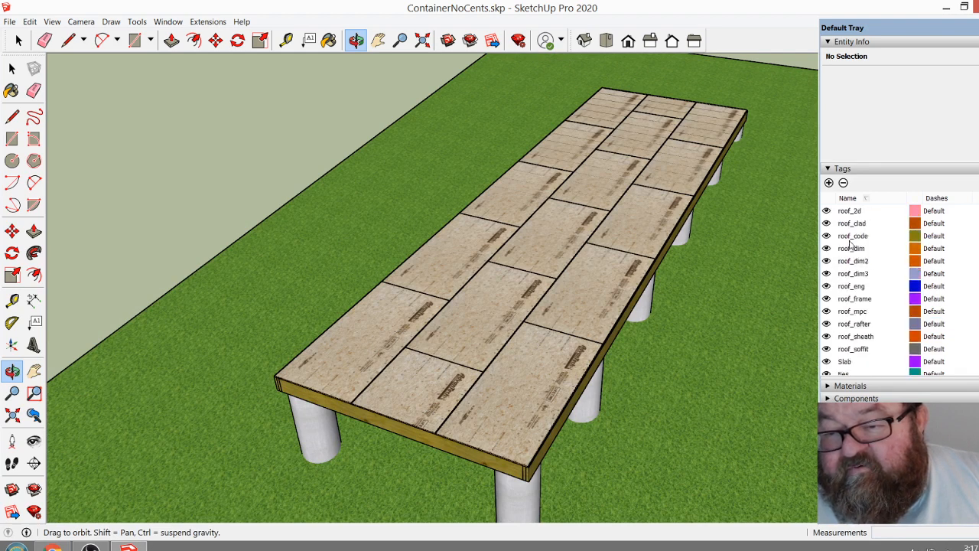
{"action": "scroll", "coordinate": [850, 245], "scroll_direction": "up", "scroll_amount": 3}
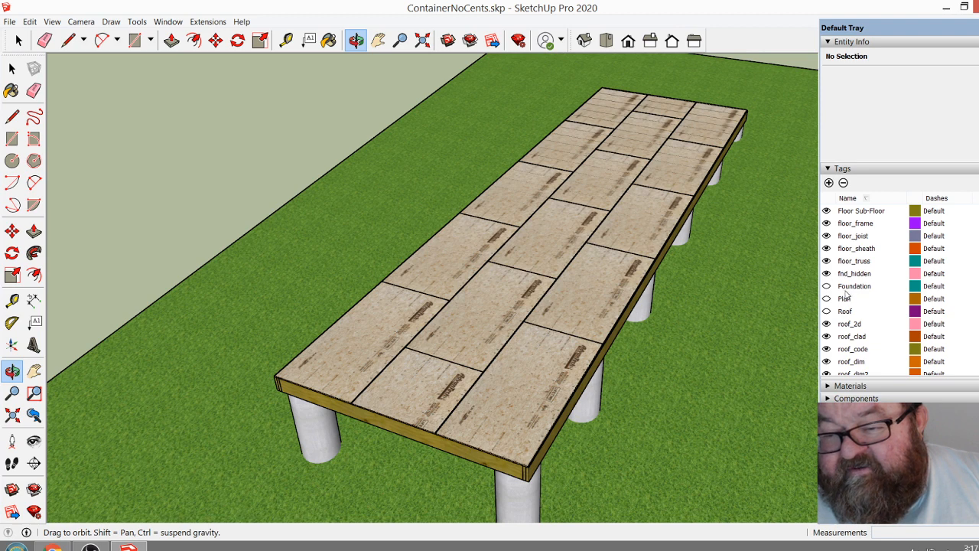
{"action": "scroll", "coordinate": [849, 292], "scroll_direction": "up", "scroll_amount": 2}
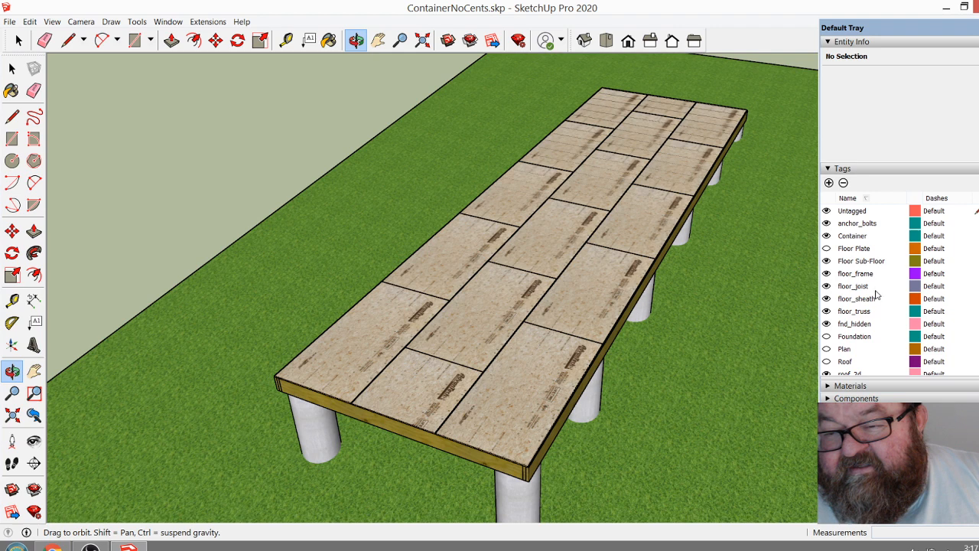
{"action": "left_click", "coordinate": [825, 261]}
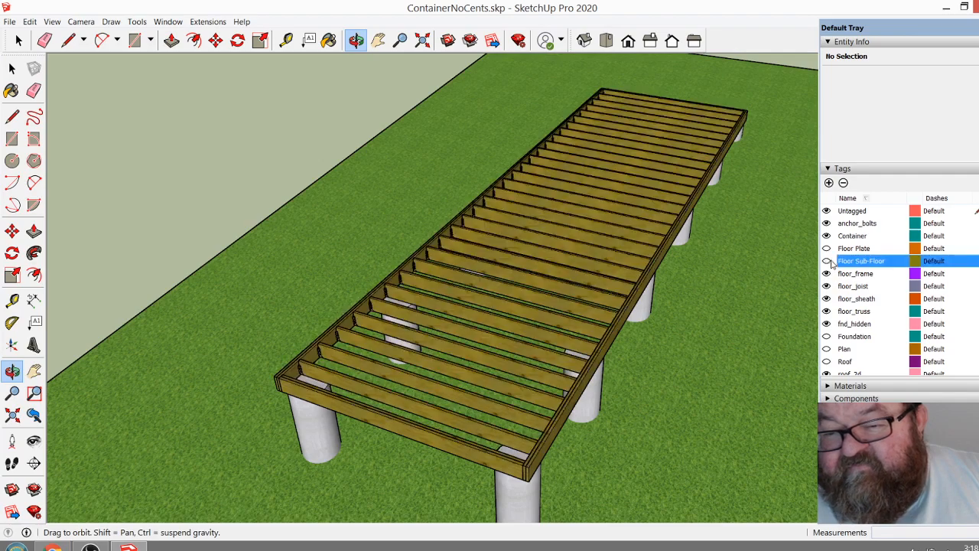
Examine the exposed floor joists, their hangers, the rim boards and the supporting piers from several angles
{"action": "left_click_drag", "start_coordinate": [537, 297], "coordinate": [508, 218]}
{"action": "scroll", "coordinate": [490, 396], "scroll_direction": "up", "scroll_amount": 5}
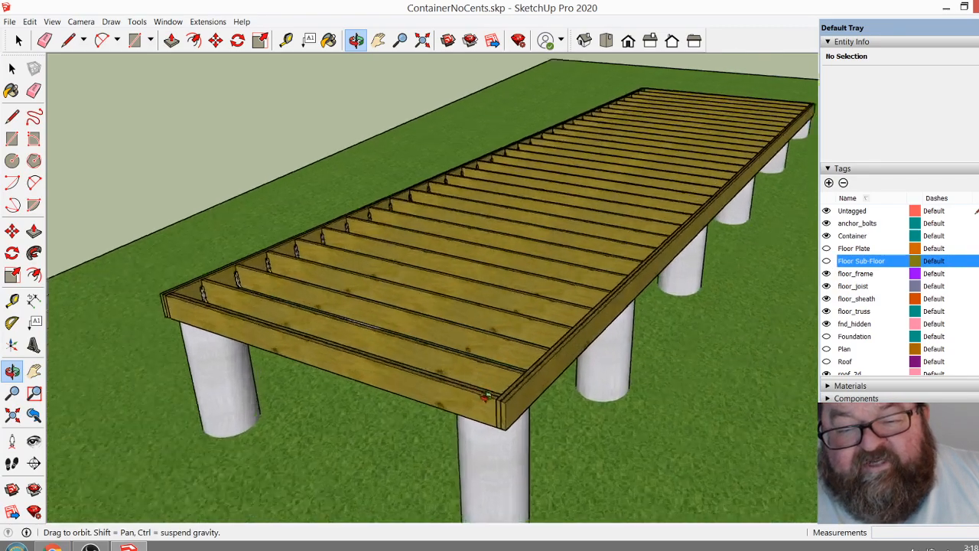
{"action": "left_click_drag", "start_coordinate": [497, 397], "coordinate": [289, 305]}
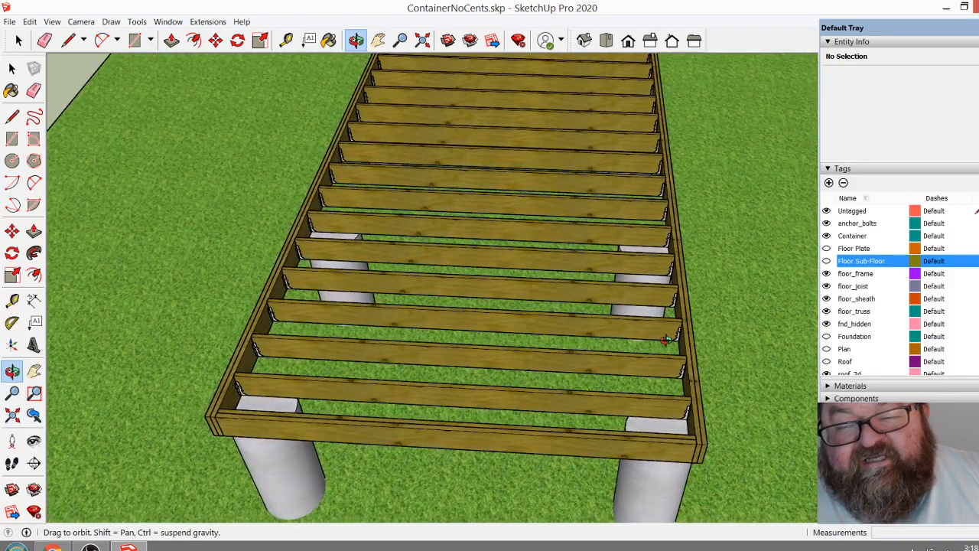
{"action": "left_click_drag", "start_coordinate": [668, 340], "coordinate": [588, 350]}
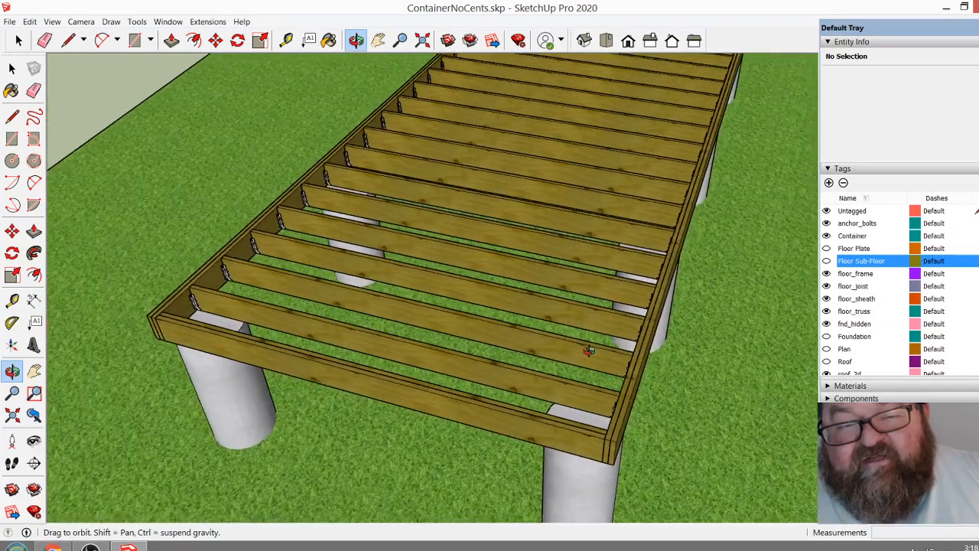
{"action": "left_click_drag", "start_coordinate": [465, 351], "coordinate": [529, 376]}
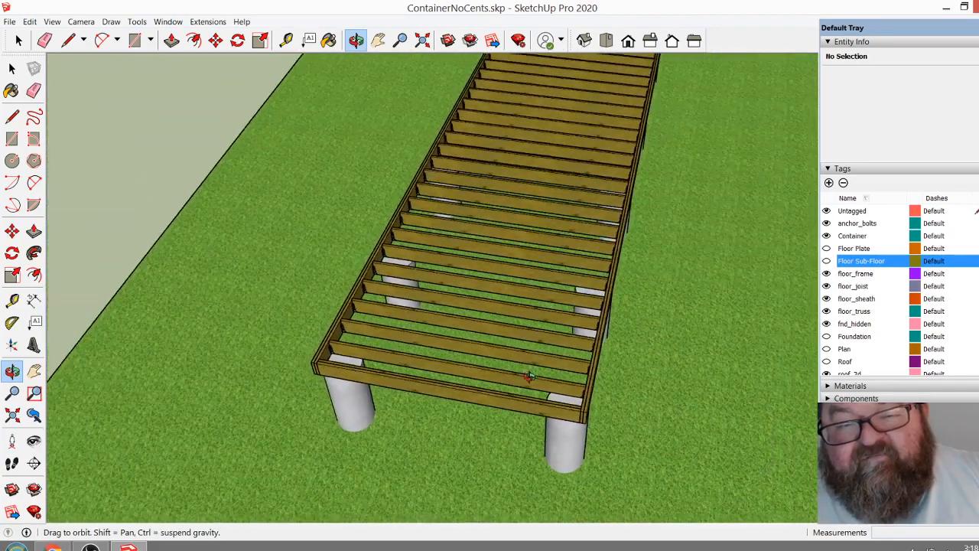
{"action": "left_click", "coordinate": [291, 44]}
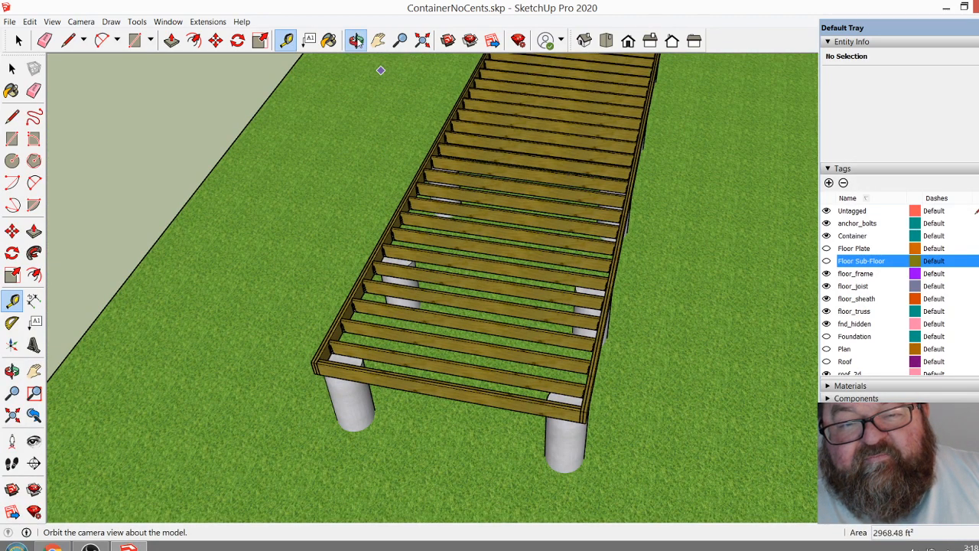
{"action": "left_click", "coordinate": [356, 39]}
{"action": "left_click_drag", "start_coordinate": [446, 273], "coordinate": [455, 277]}
{"action": "left_click_drag", "start_coordinate": [527, 336], "coordinate": [490, 319]}
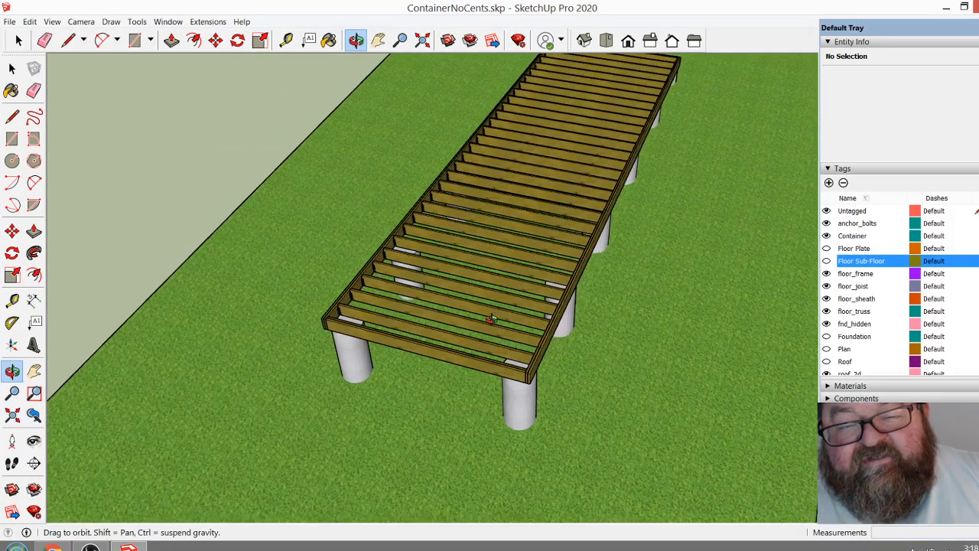
Inspect the shipping container through its open end, focusing on the exposed floor cross members and corrugated side walls
{"action": "scroll", "coordinate": [482, 452], "scroll_direction": "down", "scroll_amount": 6}
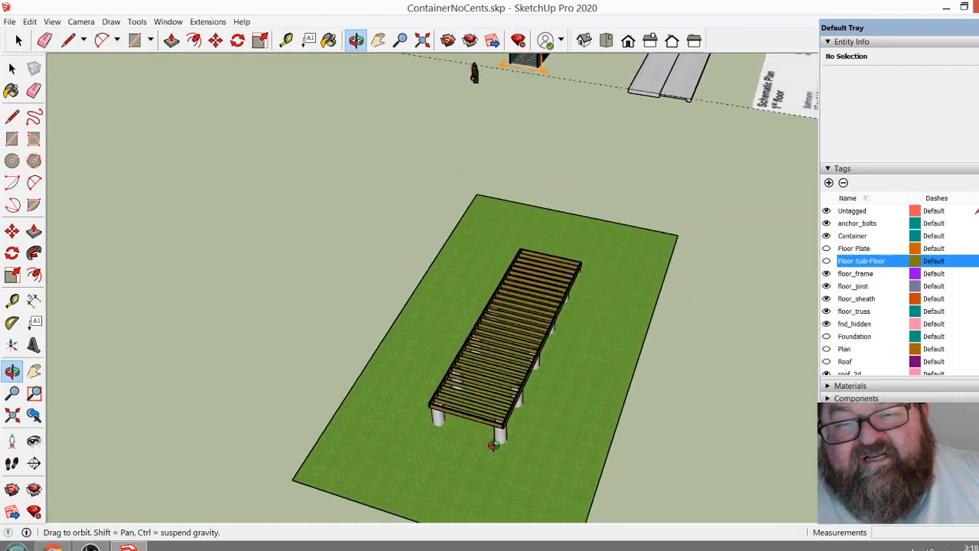
{"action": "scroll", "coordinate": [528, 84], "scroll_direction": "up", "scroll_amount": 4}
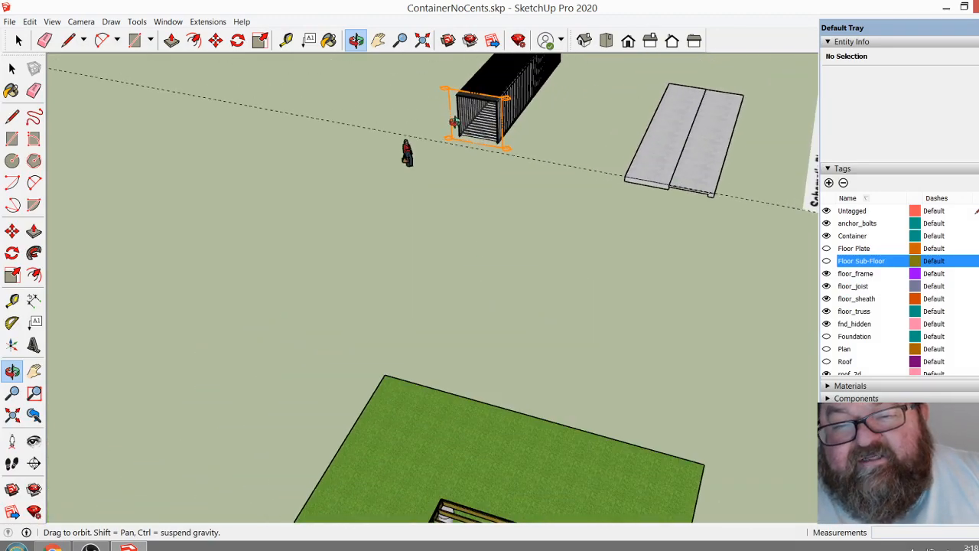
{"action": "scroll", "coordinate": [485, 99], "scroll_direction": "up", "scroll_amount": 2}
{"action": "scroll", "coordinate": [487, 99], "scroll_direction": "up", "scroll_amount": 4}
{"action": "scroll", "coordinate": [575, 88], "scroll_direction": "up", "scroll_amount": 3}
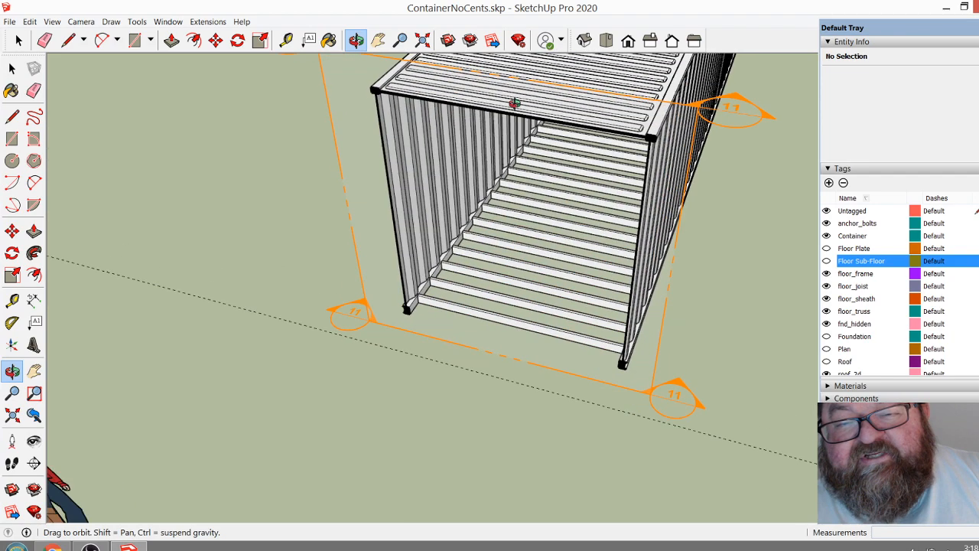
{"action": "middle_click_drag", "start_coordinate": [575, 88], "coordinate": [549, 84]}
{"action": "scroll", "coordinate": [415, 116], "scroll_direction": "up", "scroll_amount": 4}
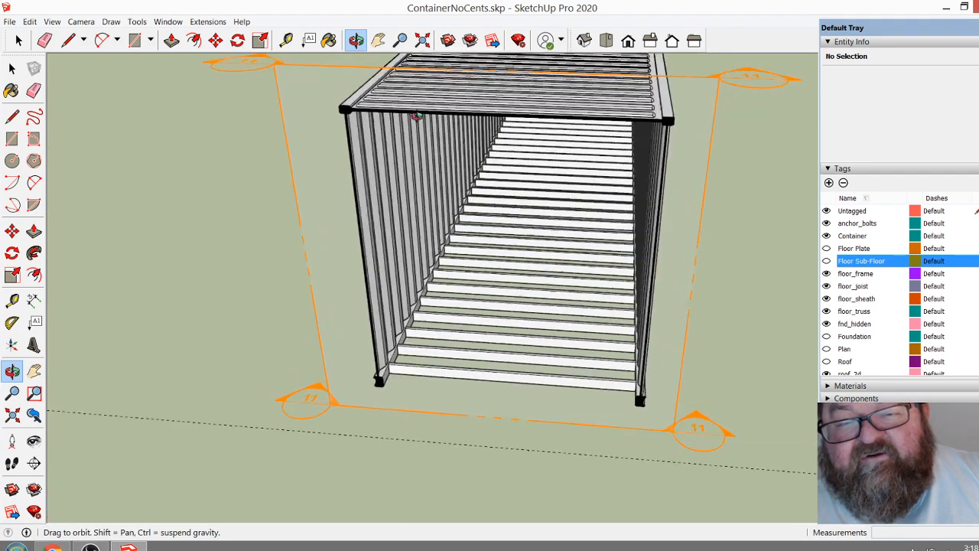
{"action": "scroll", "coordinate": [388, 251], "scroll_direction": "down", "scroll_amount": 1}
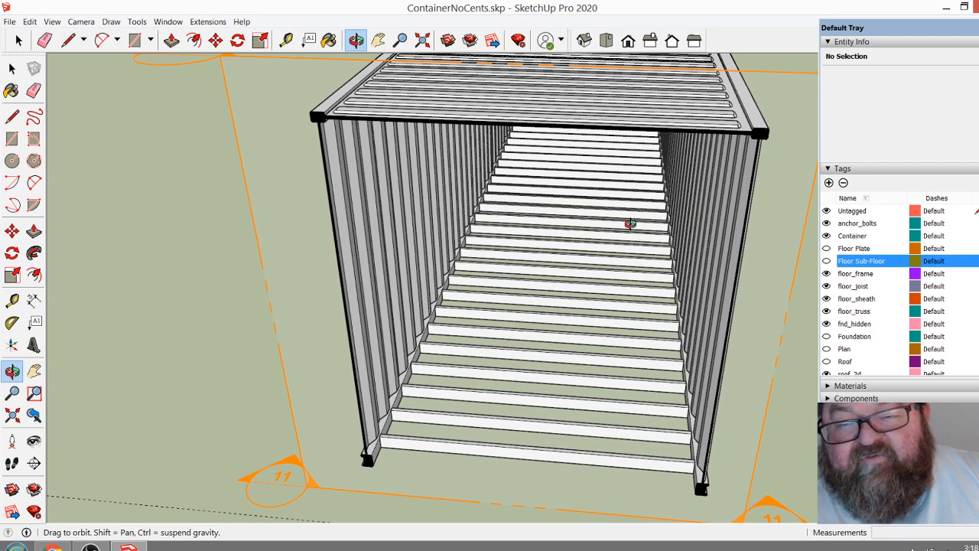
{"action": "left_click_drag", "start_coordinate": [453, 228], "coordinate": [592, 184]}
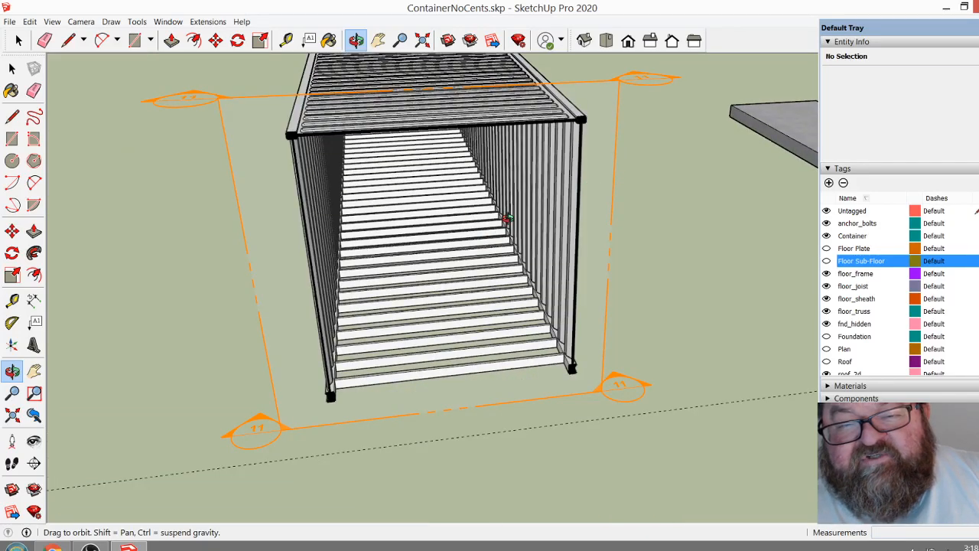
{"action": "scroll", "coordinate": [518, 207], "scroll_direction": "down", "scroll_amount": 4}
{"action": "scroll", "coordinate": [517, 201], "scroll_direction": "down", "scroll_amount": 5}
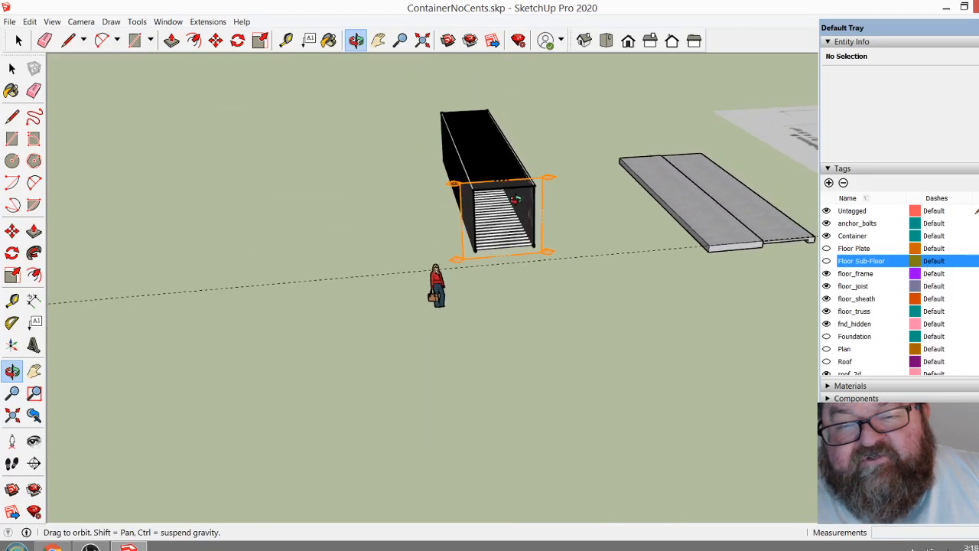
Return to the pier-supported floor frame and examine its joist layout from an overall view down to the near corner pier
{"action": "left_click_drag", "start_coordinate": [622, 197], "coordinate": [498, 197]}
{"action": "left_click_drag", "start_coordinate": [533, 154], "coordinate": [451, 463]}
{"action": "scroll", "coordinate": [540, 268], "scroll_direction": "down", "scroll_amount": 2}
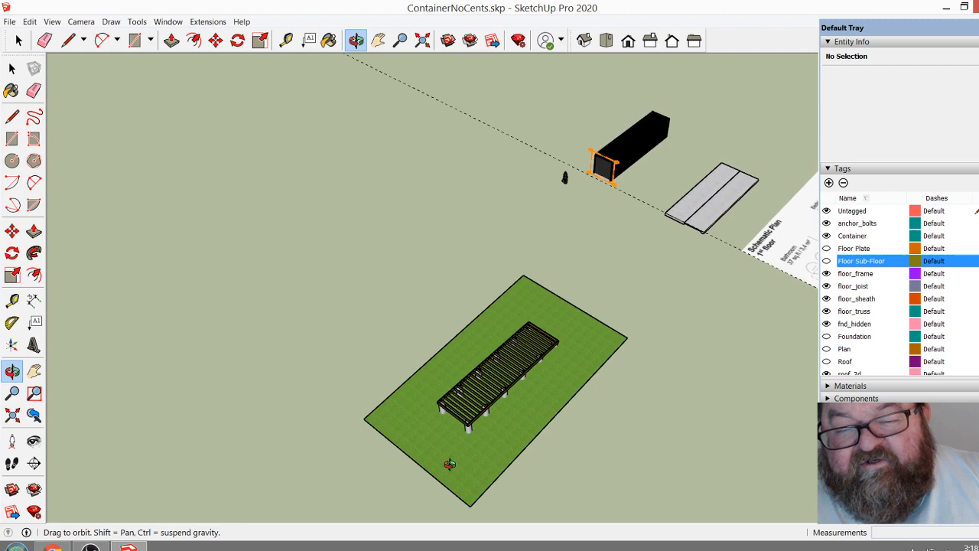
{"action": "scroll", "coordinate": [459, 425], "scroll_direction": "up", "scroll_amount": 3}
{"action": "scroll", "coordinate": [462, 420], "scroll_direction": "up", "scroll_amount": 2}
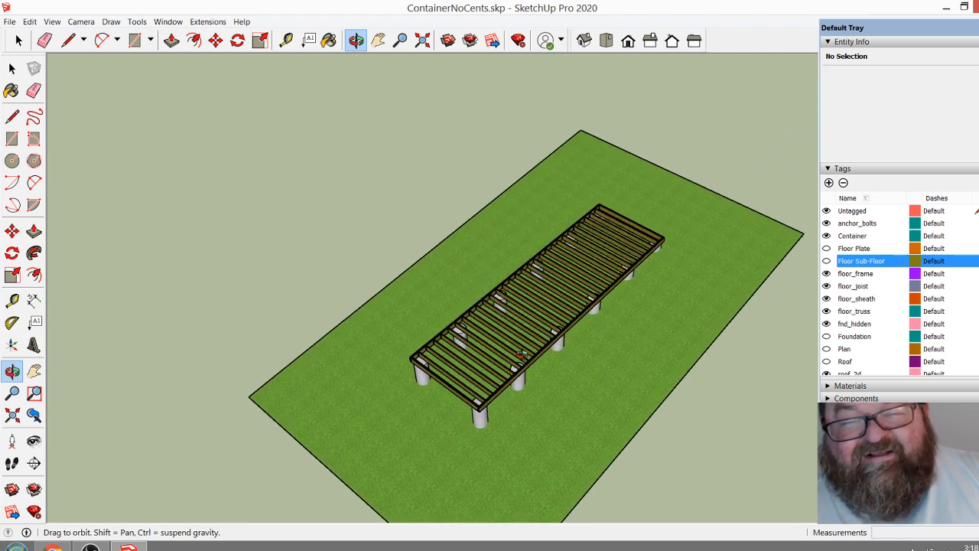
{"action": "left_click_drag", "start_coordinate": [522, 354], "coordinate": [572, 309]}
{"action": "scroll", "coordinate": [506, 394], "scroll_direction": "up", "scroll_amount": 6}
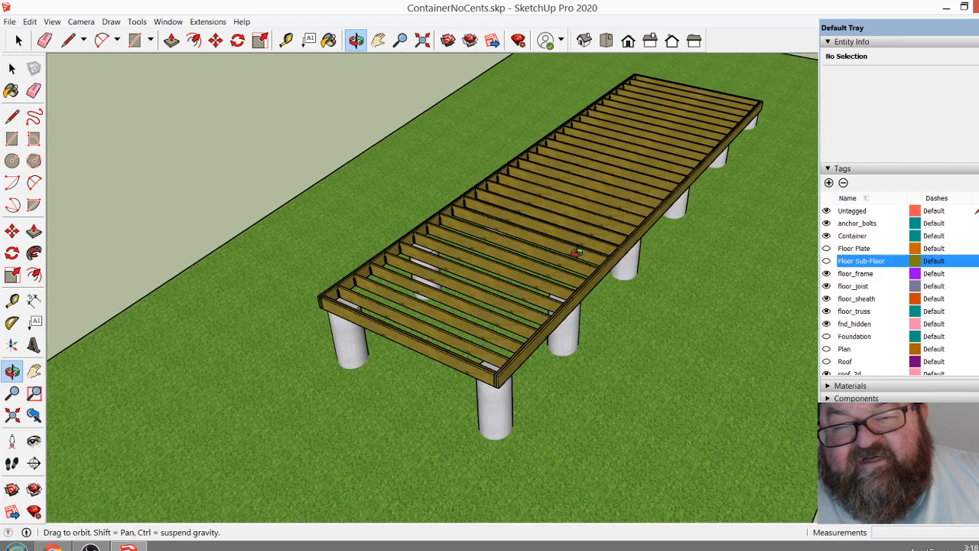
{"action": "scroll", "coordinate": [572, 242], "scroll_direction": "up", "scroll_amount": 1}
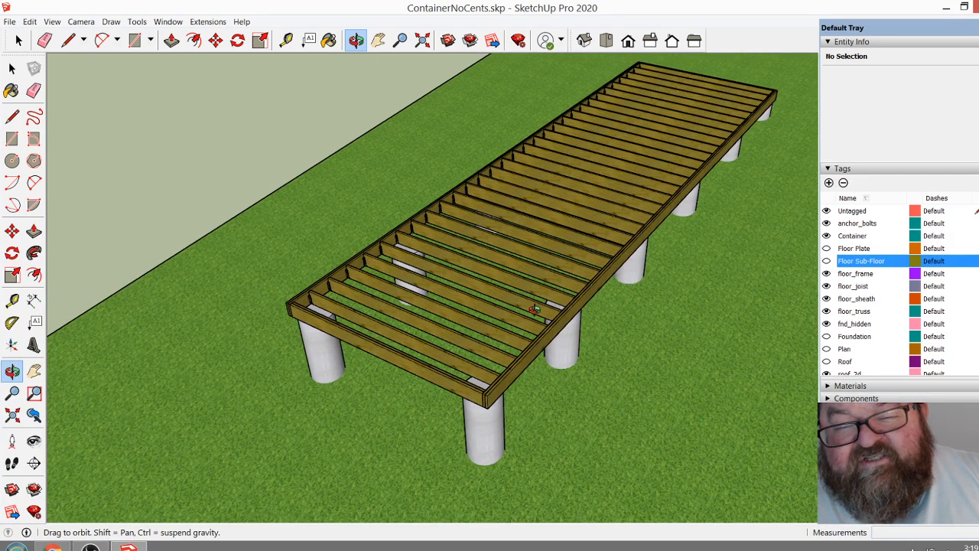
{"action": "scroll", "coordinate": [514, 325], "scroll_direction": "down", "scroll_amount": 1}
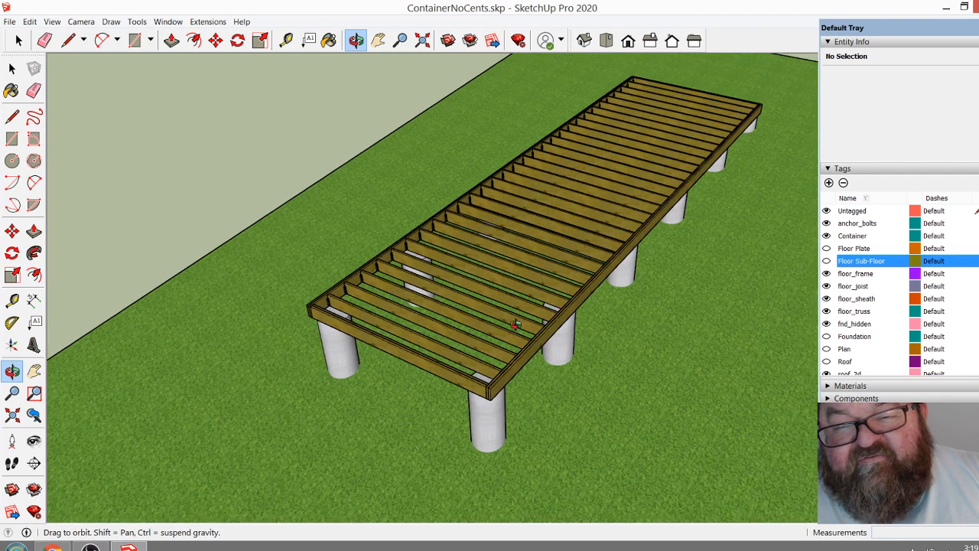
{"action": "scroll", "coordinate": [494, 291], "scroll_direction": "up", "scroll_amount": 1}
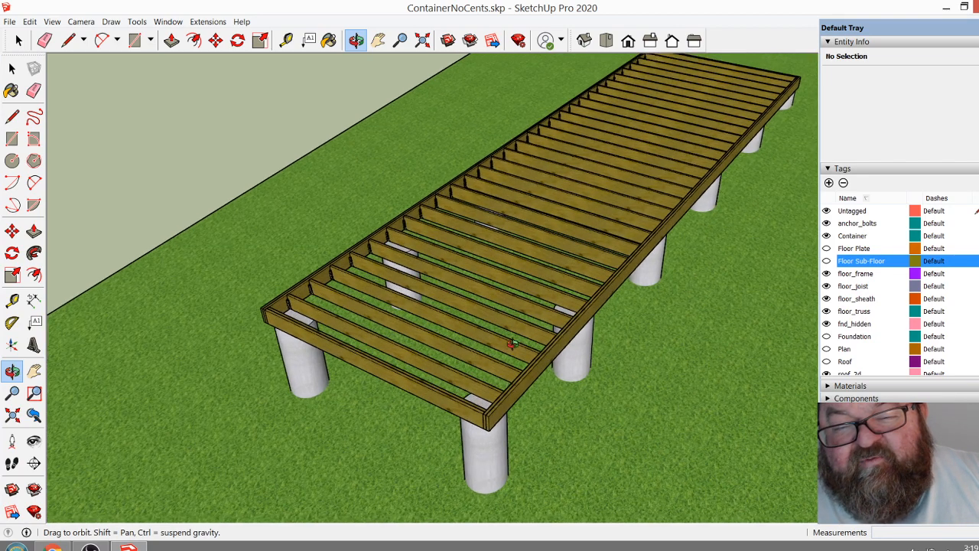
{"action": "left_click_drag", "start_coordinate": [511, 345], "coordinate": [514, 413]}
{"action": "scroll", "coordinate": [369, 421], "scroll_direction": "up", "scroll_amount": 3}
{"action": "scroll", "coordinate": [398, 348], "scroll_direction": "up", "scroll_amount": 2}
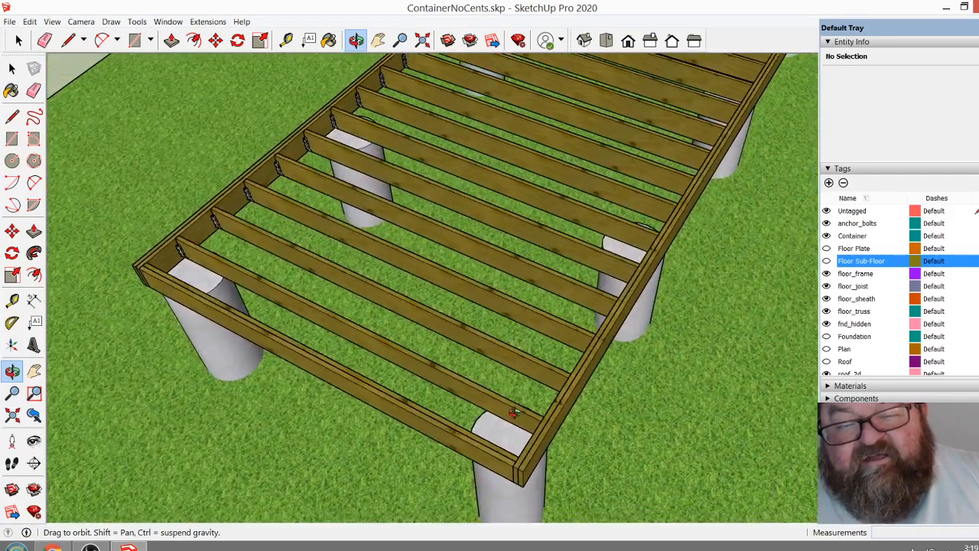
Examine the near end of the floor frame, checking the joist spacing, the end rim boards and the two end piers
{"action": "scroll", "coordinate": [443, 432], "scroll_direction": "down", "scroll_amount": 5}
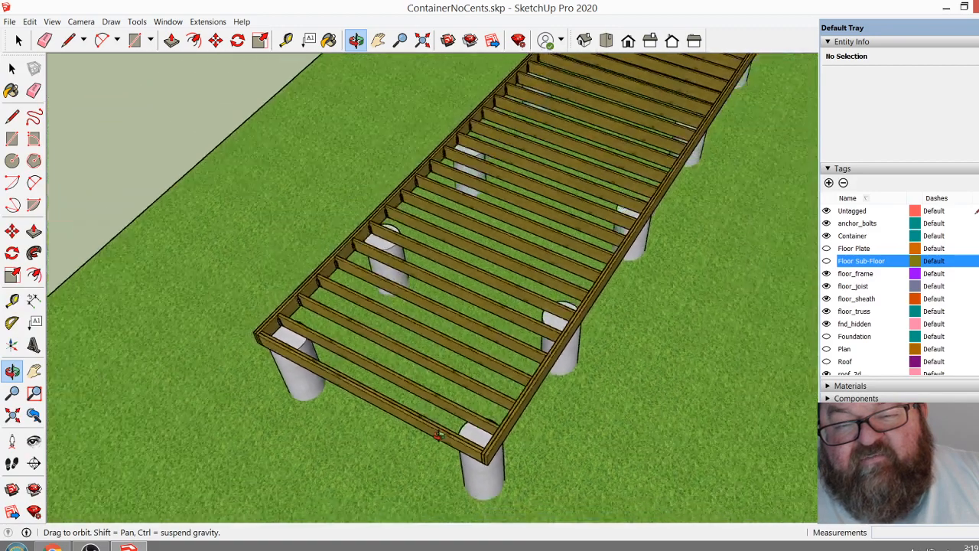
{"action": "scroll", "coordinate": [443, 432], "scroll_direction": "down", "scroll_amount": 2}
{"action": "scroll", "coordinate": [445, 380], "scroll_direction": "up", "scroll_amount": 6}
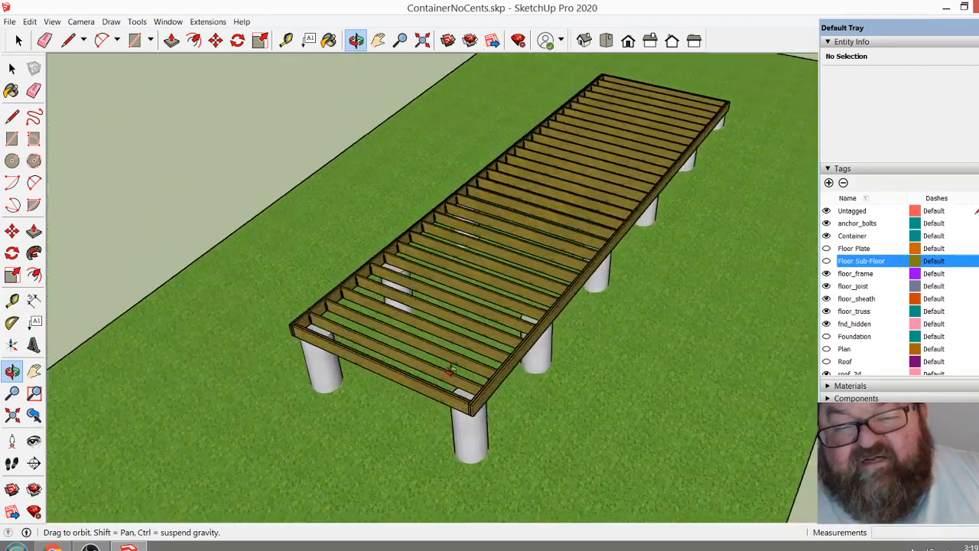
{"action": "scroll", "coordinate": [446, 380], "scroll_direction": "down", "scroll_amount": 3}
{"action": "scroll", "coordinate": [490, 409], "scroll_direction": "up", "scroll_amount": 4}
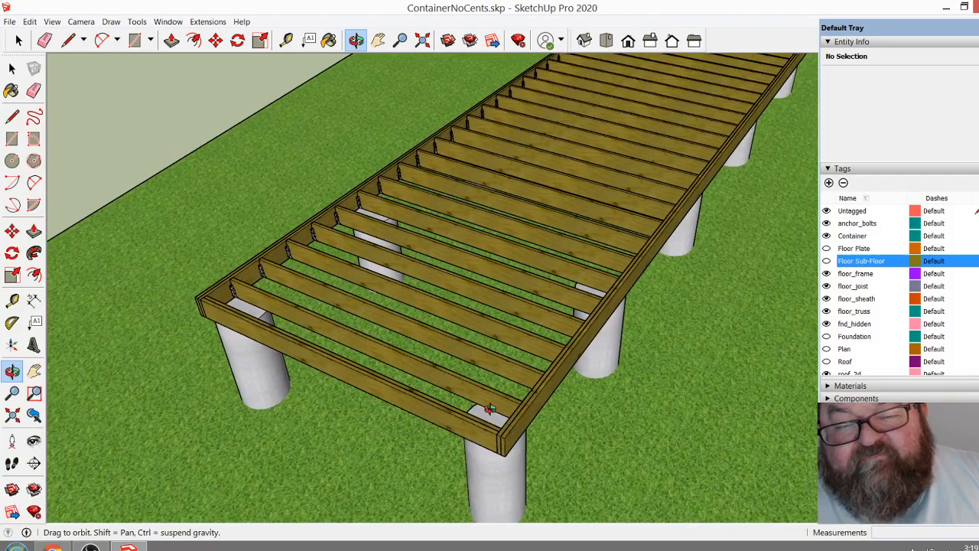
{"action": "scroll", "coordinate": [491, 409], "scroll_direction": "down", "scroll_amount": 3}
{"action": "scroll", "coordinate": [459, 431], "scroll_direction": "up", "scroll_amount": 6}
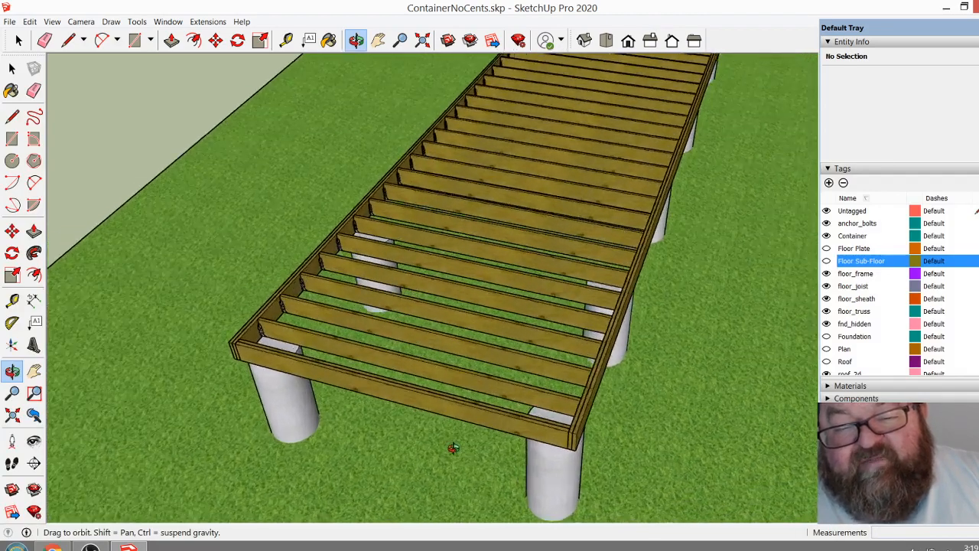
{"action": "scroll", "coordinate": [459, 431], "scroll_direction": "down", "scroll_amount": 3}
{"action": "scroll", "coordinate": [535, 413], "scroll_direction": "up", "scroll_amount": 3}
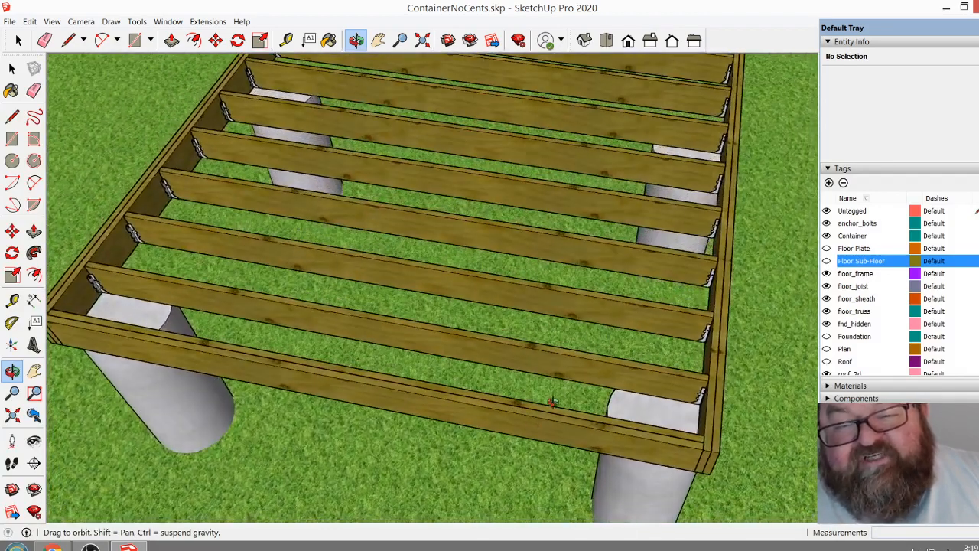
{"action": "scroll", "coordinate": [594, 306], "scroll_direction": "down", "scroll_amount": 3}
{"action": "scroll", "coordinate": [612, 271], "scroll_direction": "up", "scroll_amount": 3}
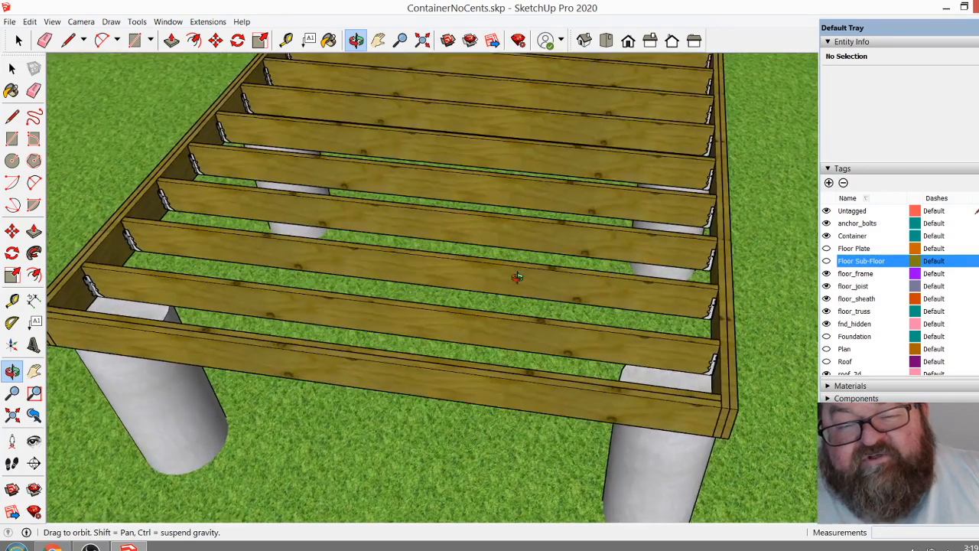
{"action": "scroll", "coordinate": [618, 289], "scroll_direction": "down", "scroll_amount": 3}
{"action": "scroll", "coordinate": [614, 264], "scroll_direction": "up", "scroll_amount": 3}
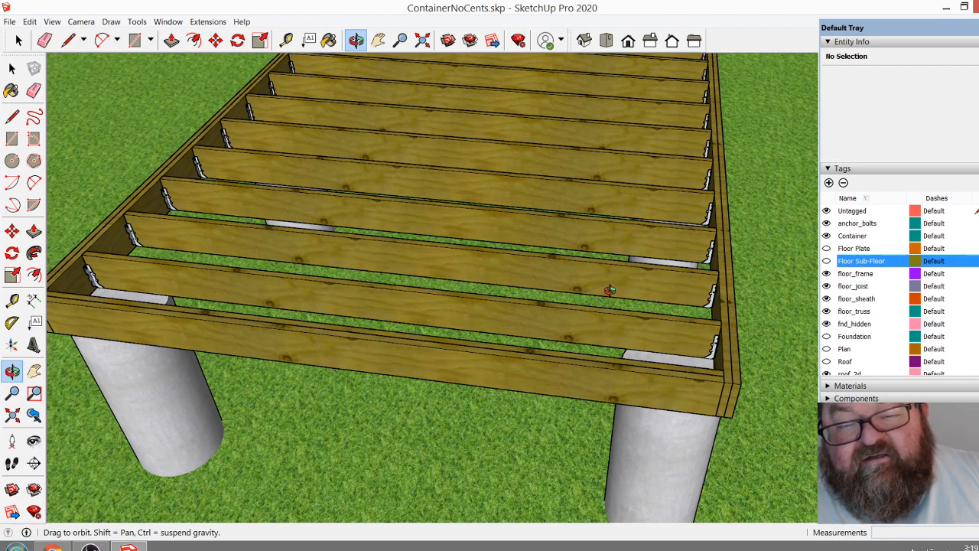
{"action": "scroll", "coordinate": [562, 275], "scroll_direction": "down", "scroll_amount": 2}
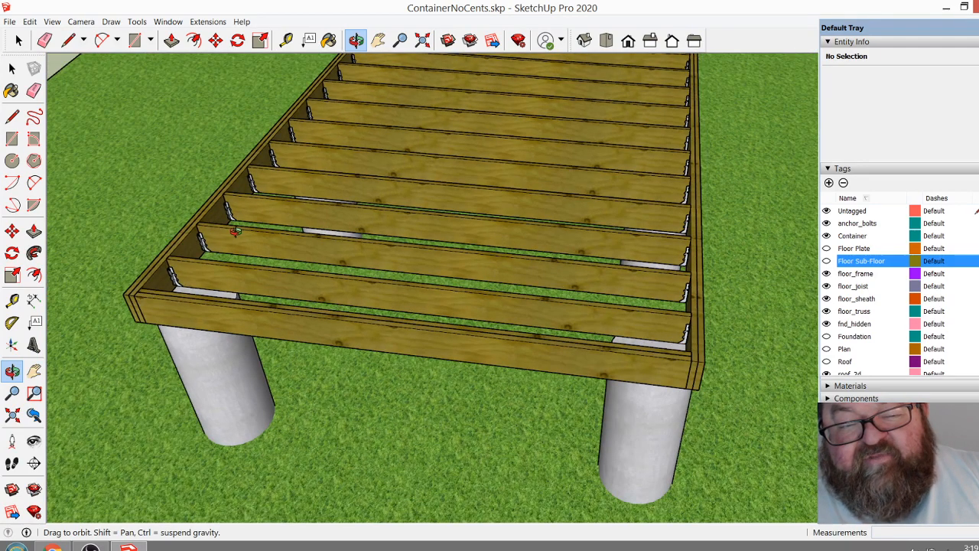
{"action": "left_click_drag", "start_coordinate": [593, 286], "coordinate": [633, 285]}
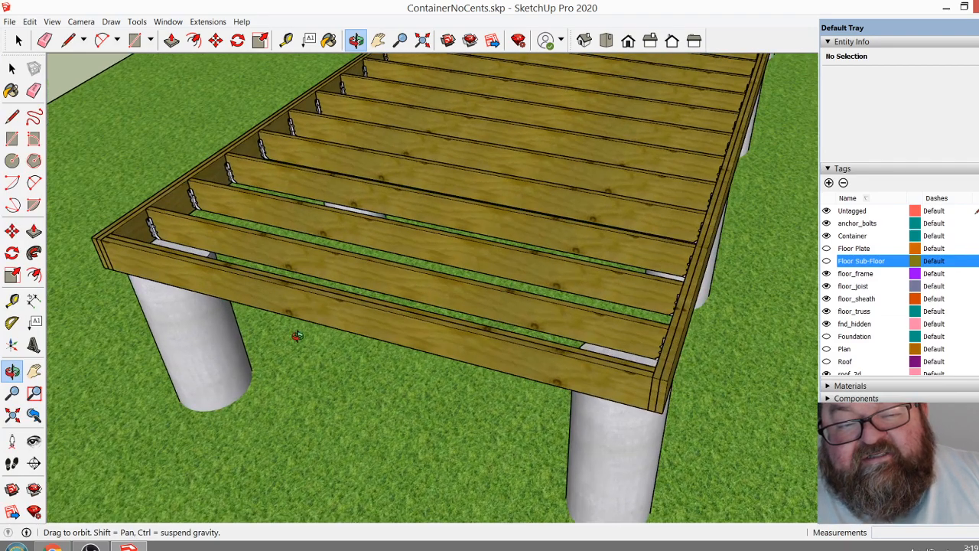
Review the whole floor frame on its grass plot, including the rows of piers under both long sides
{"action": "scroll", "coordinate": [444, 428], "scroll_direction": "down", "scroll_amount": 8}
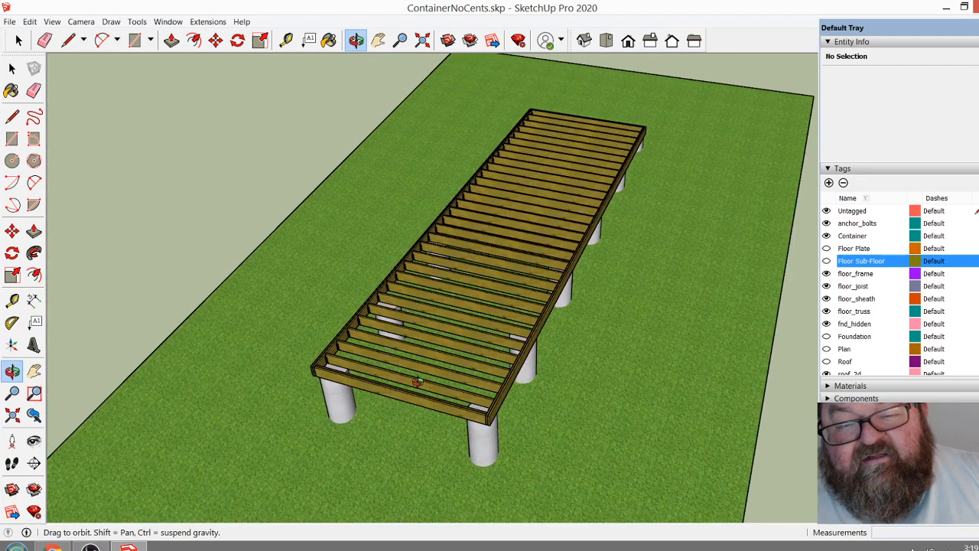
{"action": "scroll", "coordinate": [417, 382], "scroll_direction": "down", "scroll_amount": 6}
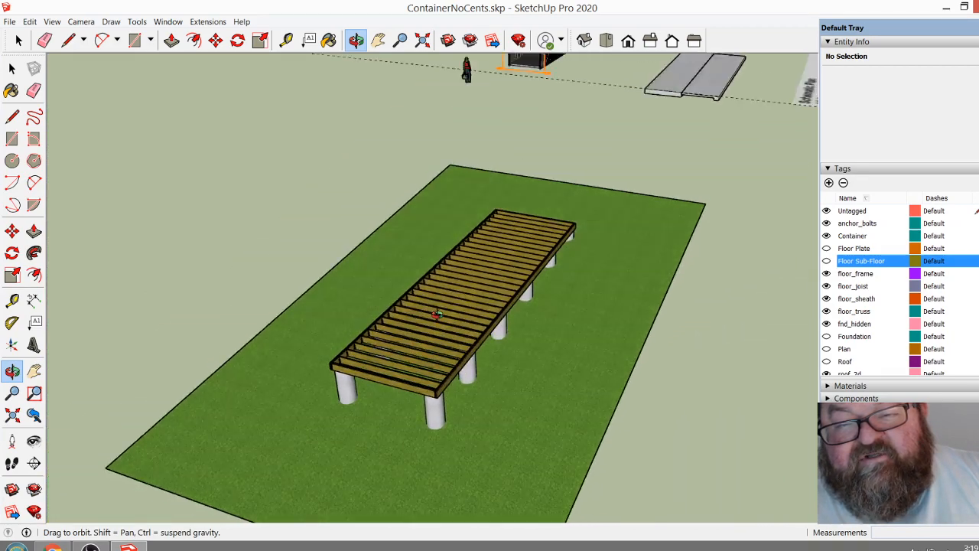
{"action": "left_click_drag", "start_coordinate": [436, 315], "coordinate": [481, 219]}
{"action": "left_click_drag", "start_coordinate": [426, 328], "coordinate": [439, 433]}
{"action": "scroll", "coordinate": [420, 415], "scroll_direction": "up", "scroll_amount": 6}
{"action": "scroll", "coordinate": [419, 377], "scroll_direction": "up", "scroll_amount": 4}
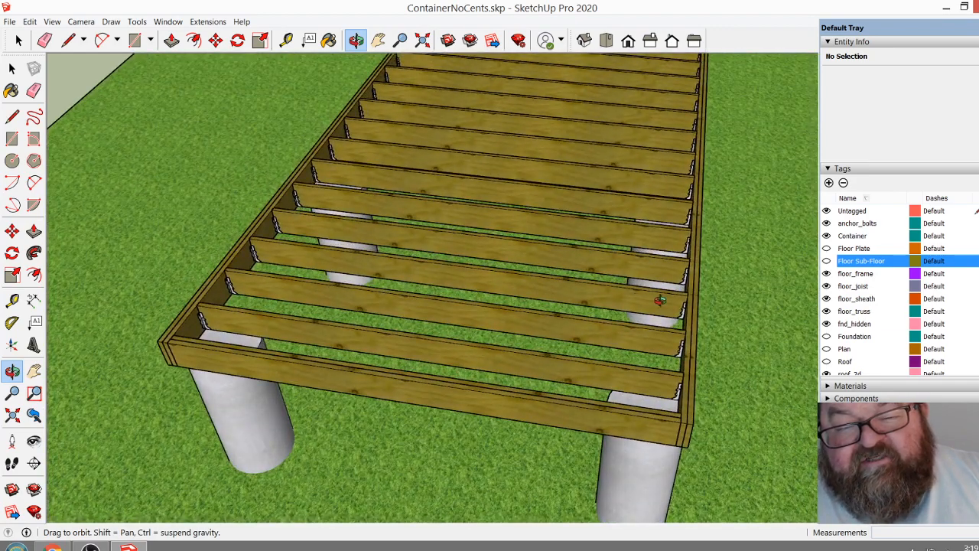
{"action": "left_click_drag", "start_coordinate": [282, 305], "coordinate": [234, 309]}
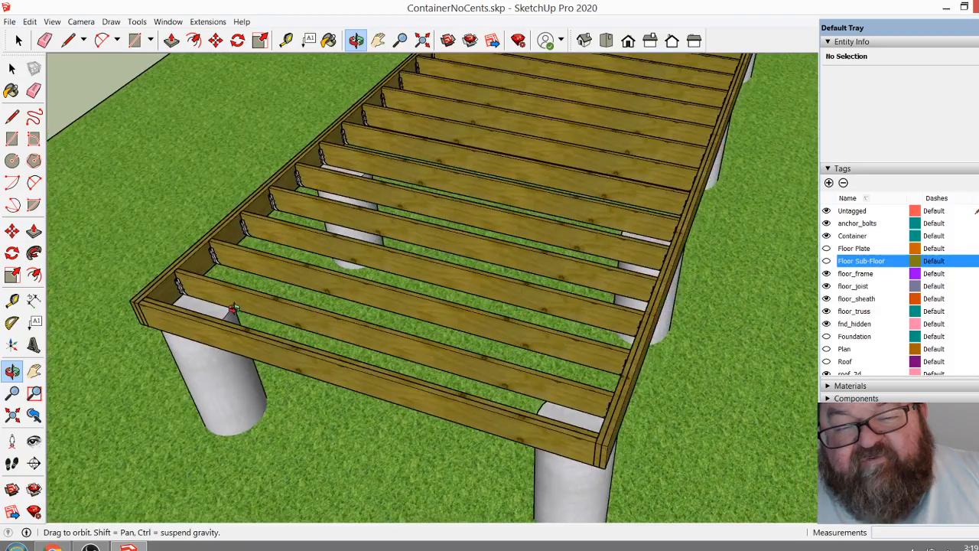
{"action": "scroll", "coordinate": [327, 319], "scroll_direction": "down", "scroll_amount": 3}
{"action": "left_click_drag", "start_coordinate": [495, 423], "coordinate": [341, 330]}
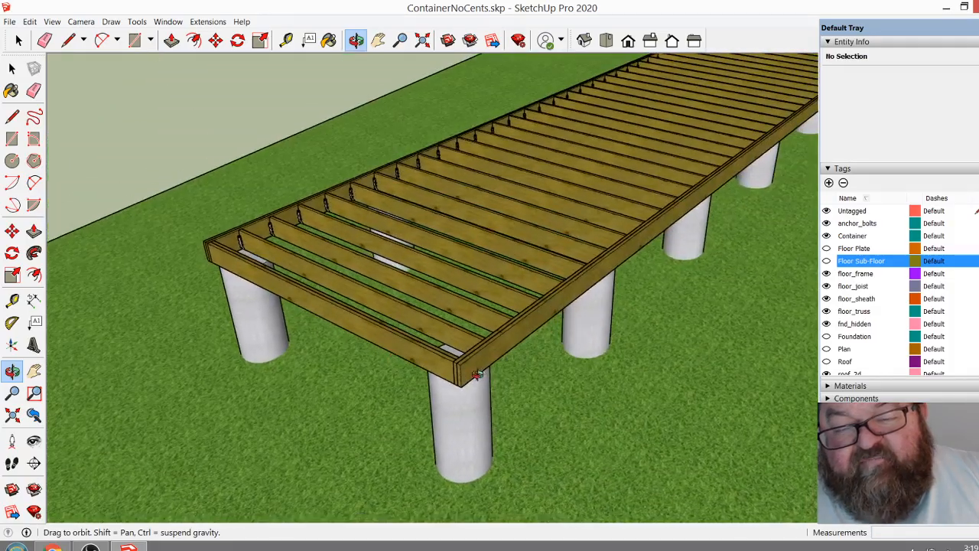
Inspect the built-up rim boards at the floor frame's near corner and how they bear on the concrete pier
{"action": "scroll", "coordinate": [468, 372], "scroll_direction": "up", "scroll_amount": 3}
{"action": "scroll", "coordinate": [450, 375], "scroll_direction": "up", "scroll_amount": 3}
{"action": "left_click_drag", "start_coordinate": [469, 352], "coordinate": [566, 437]}
{"action": "scroll", "coordinate": [509, 338], "scroll_direction": "up", "scroll_amount": 1}
{"action": "scroll", "coordinate": [550, 304], "scroll_direction": "up", "scroll_amount": 2}
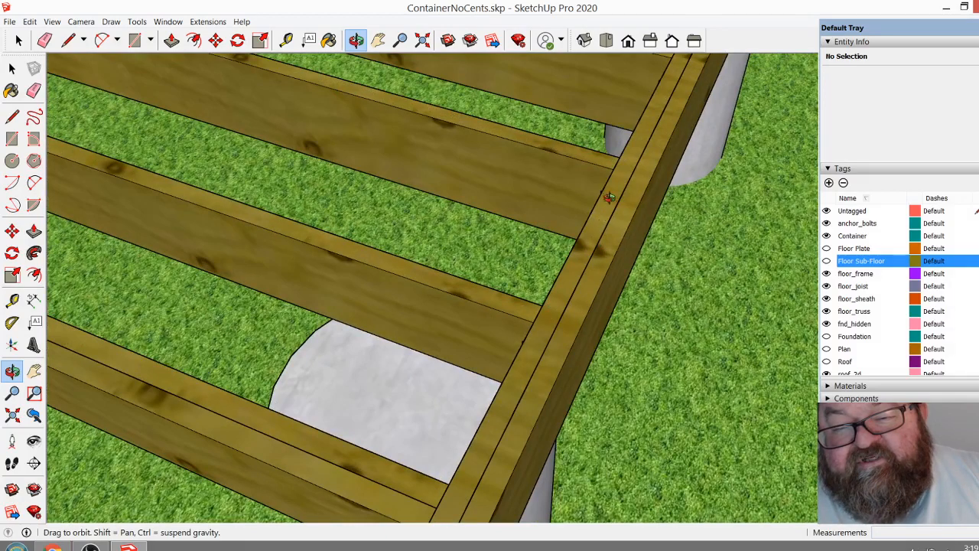
{"action": "left_click_drag", "start_coordinate": [579, 261], "coordinate": [585, 279]}
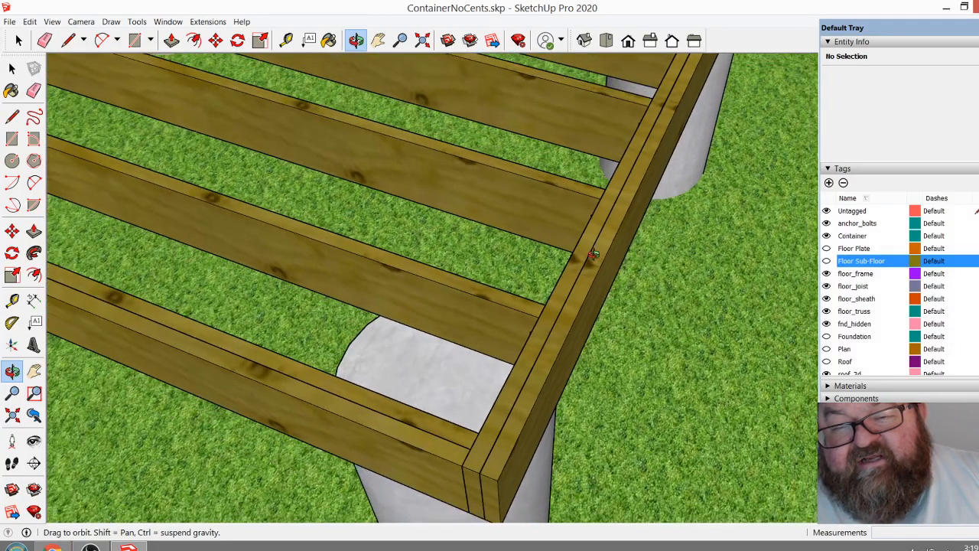
{"action": "left_click_drag", "start_coordinate": [615, 211], "coordinate": [592, 229]}
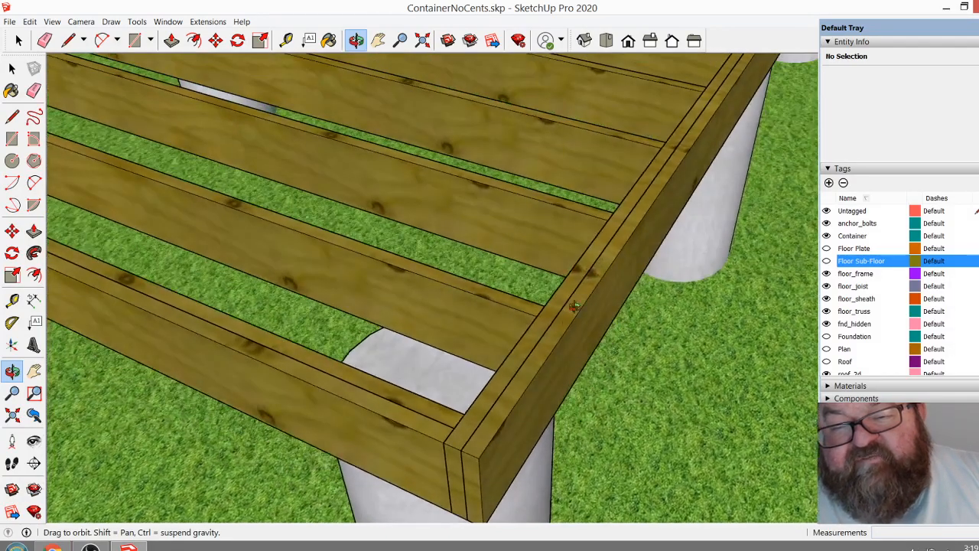
{"action": "scroll", "coordinate": [501, 277], "scroll_direction": "down", "scroll_amount": 3}
{"action": "left_click_drag", "start_coordinate": [583, 298], "coordinate": [385, 192]}
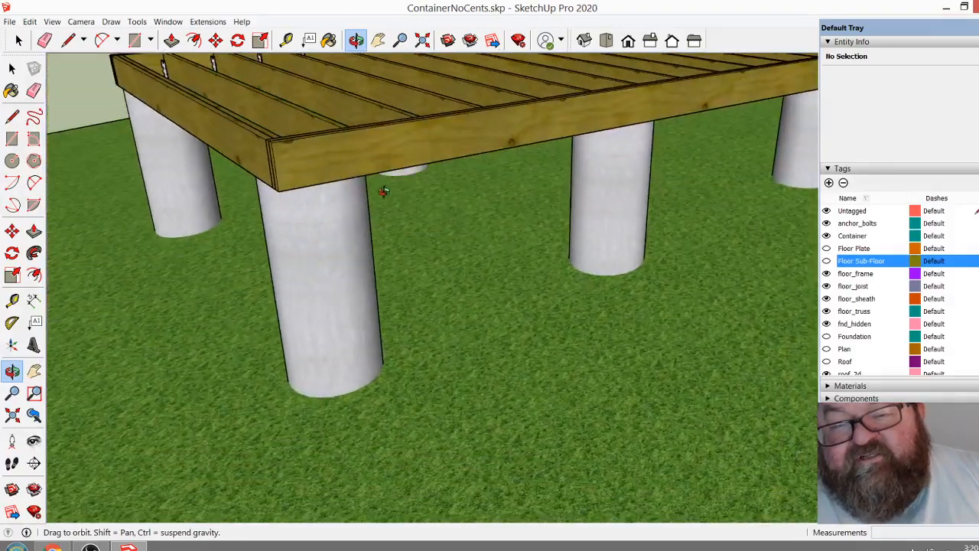
Inspect the metal joist hangers where the floor joists meet the opposite long rim board
{"action": "left_click_drag", "start_coordinate": [539, 157], "coordinate": [715, 337]}
{"action": "scroll", "coordinate": [342, 153], "scroll_direction": "up", "scroll_amount": 8}
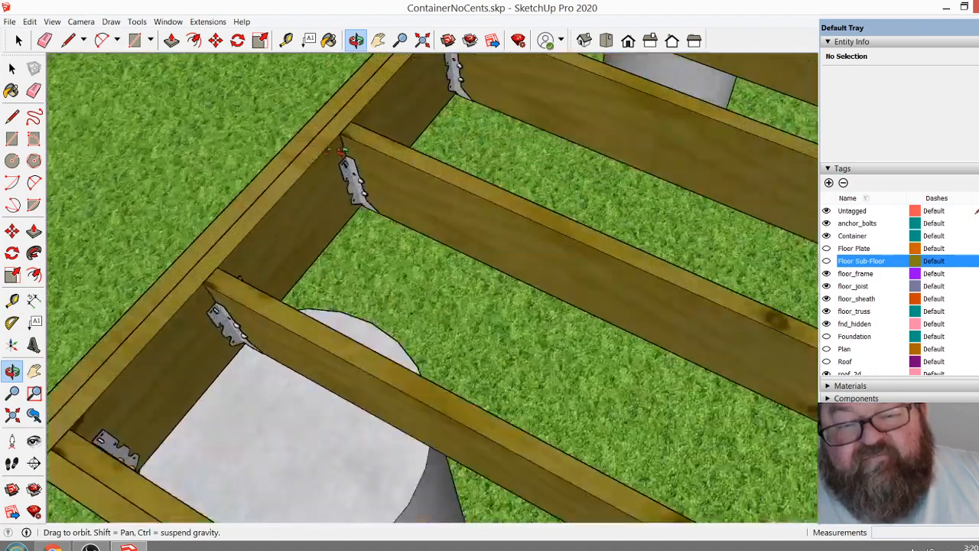
{"action": "left_click_drag", "start_coordinate": [342, 153], "coordinate": [377, 169]}
{"action": "scroll", "coordinate": [254, 273], "scroll_direction": "down", "scroll_amount": 5}
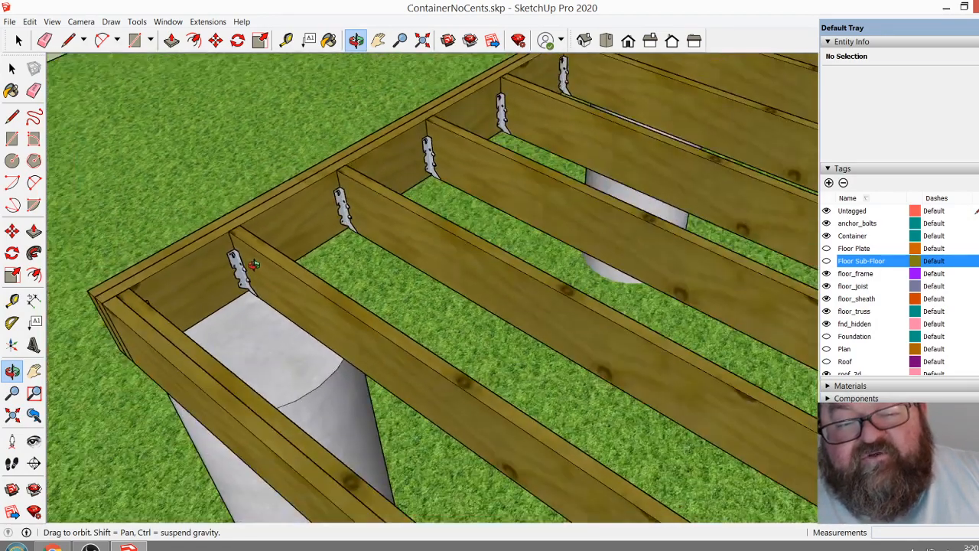
Switch to the YouTube Studio live stream dashboard in the browser to check the live chat comments
{"action": "left_click", "coordinate": [52, 546]}
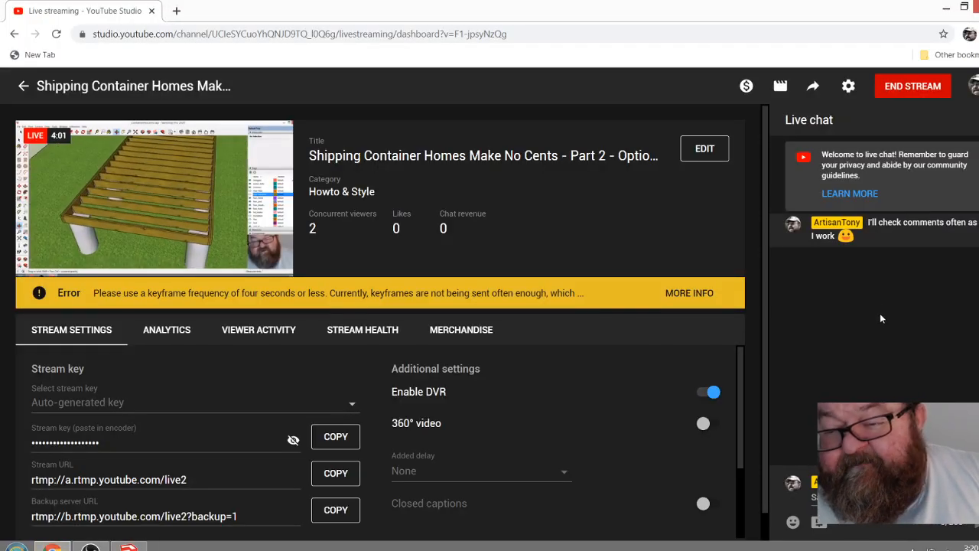
Switch back to the ContainerNoCents model in SketchUp and view the near end of the floor frame on its piers
{"action": "mouse_move", "coordinate": [127, 546]}
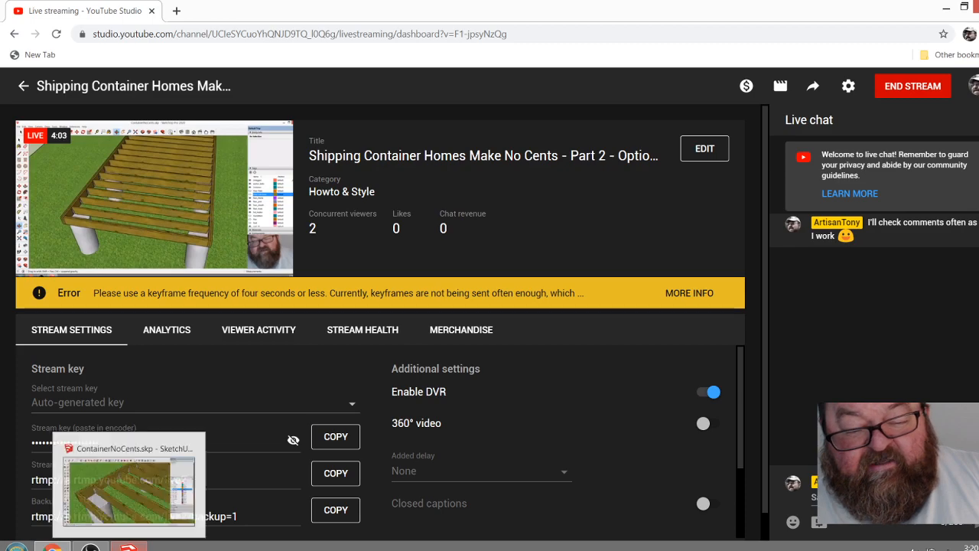
{"action": "left_click", "coordinate": [170, 506]}
{"action": "left_click_drag", "start_coordinate": [366, 198], "coordinate": [355, 187]}
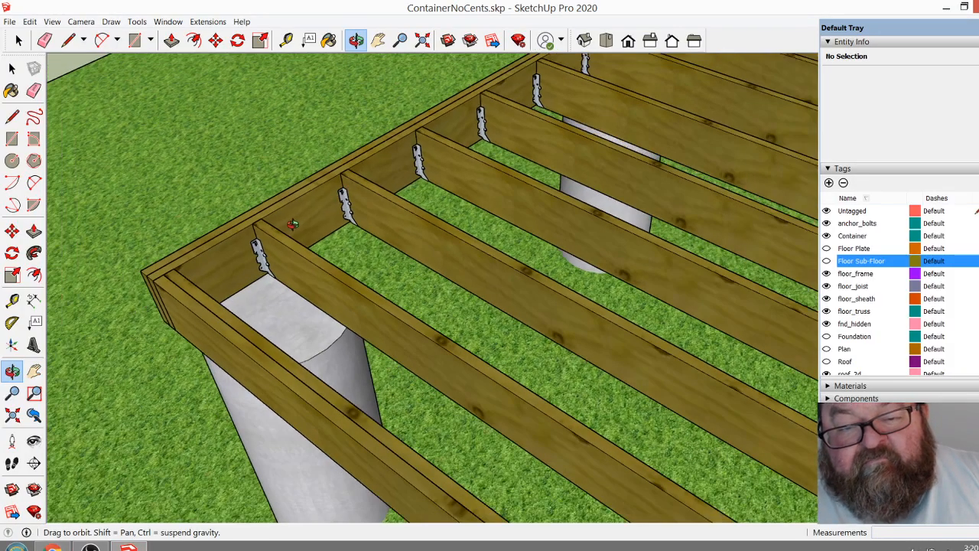
{"action": "left_click_drag", "start_coordinate": [292, 224], "coordinate": [529, 316]}
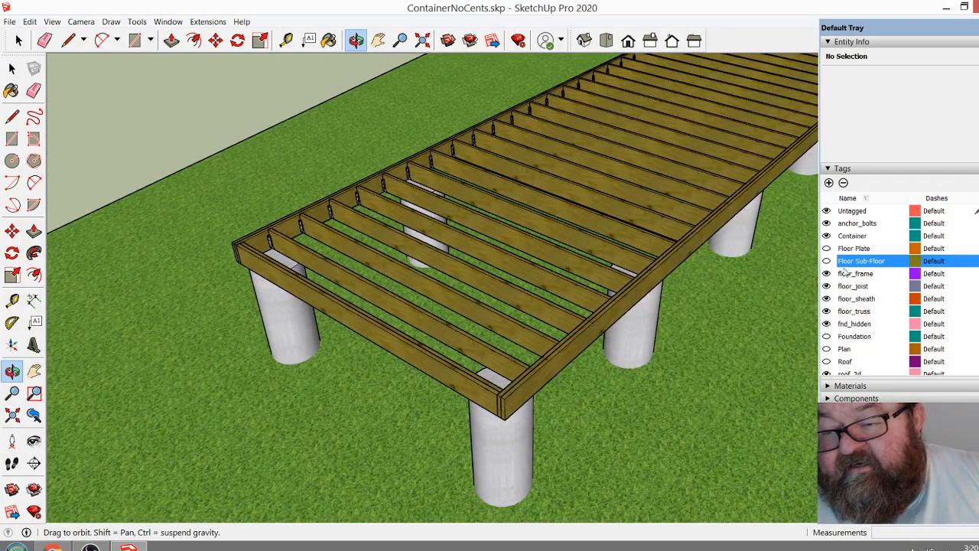
Show the Foundation tag and inspect the joint between the foundation wall and the rim boards at the near corner
{"action": "left_click", "coordinate": [826, 336]}
{"action": "left_click_drag", "start_coordinate": [531, 342], "coordinate": [552, 368]}
{"action": "scroll", "coordinate": [524, 300], "scroll_direction": "up", "scroll_amount": 5}
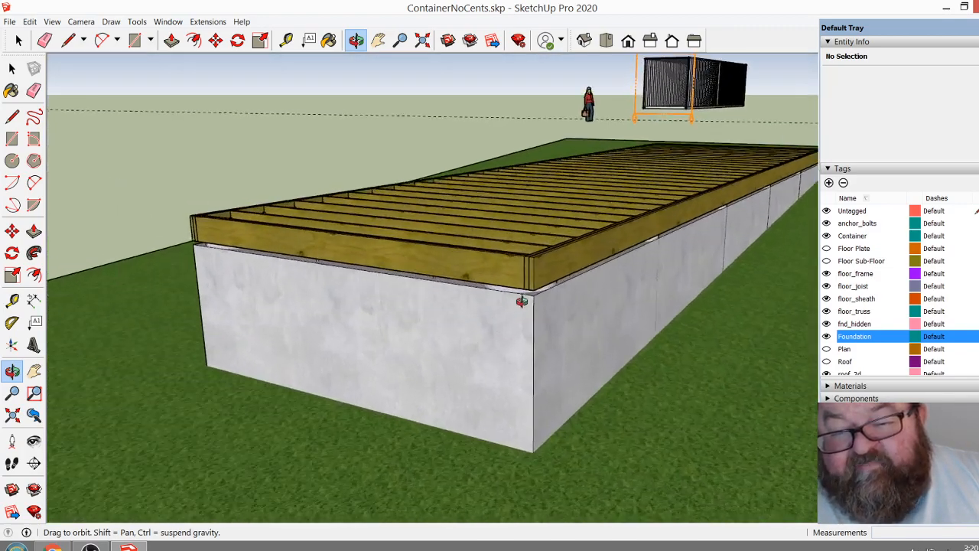
{"action": "scroll", "coordinate": [533, 289], "scroll_direction": "up", "scroll_amount": 2}
{"action": "left_click_drag", "start_coordinate": [533, 289], "coordinate": [579, 260]}
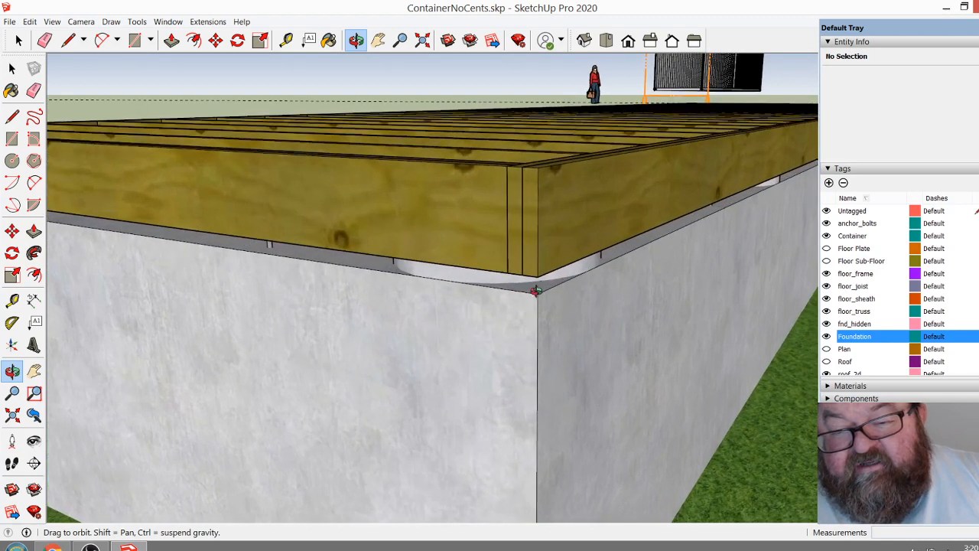
{"action": "left_click_drag", "start_coordinate": [535, 291], "coordinate": [477, 265]}
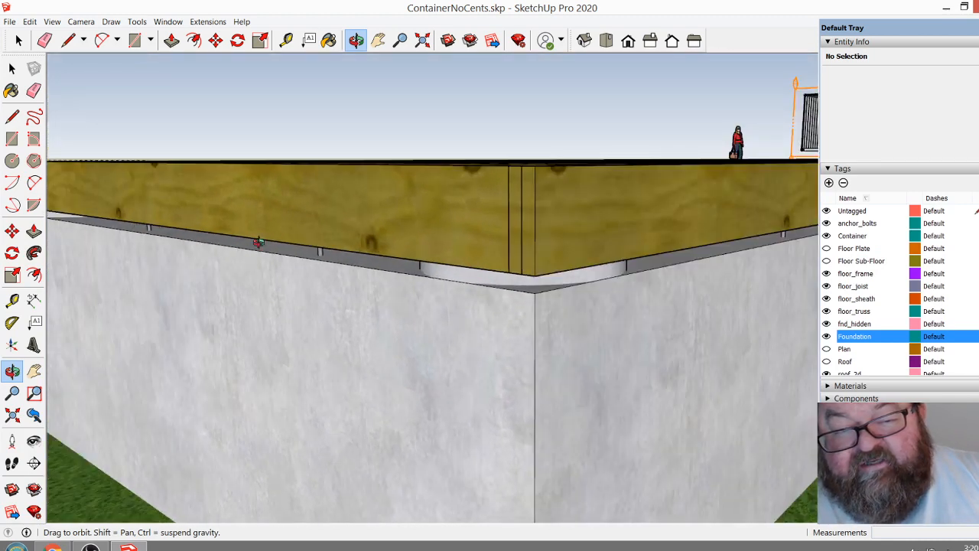
{"action": "left_click_drag", "start_coordinate": [540, 256], "coordinate": [633, 247]}
{"action": "scroll", "coordinate": [495, 299], "scroll_direction": "down", "scroll_amount": 10}
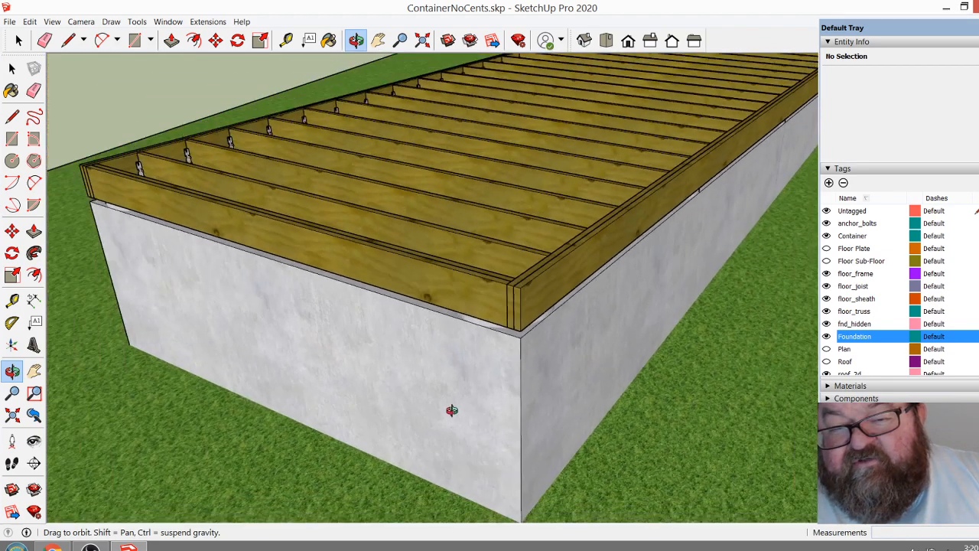
Review the continuous foundation wall under the end and long side of the floor frame
{"action": "left_click_drag", "start_coordinate": [414, 411], "coordinate": [364, 360]}
{"action": "left_click_drag", "start_coordinate": [462, 360], "coordinate": [312, 360]}
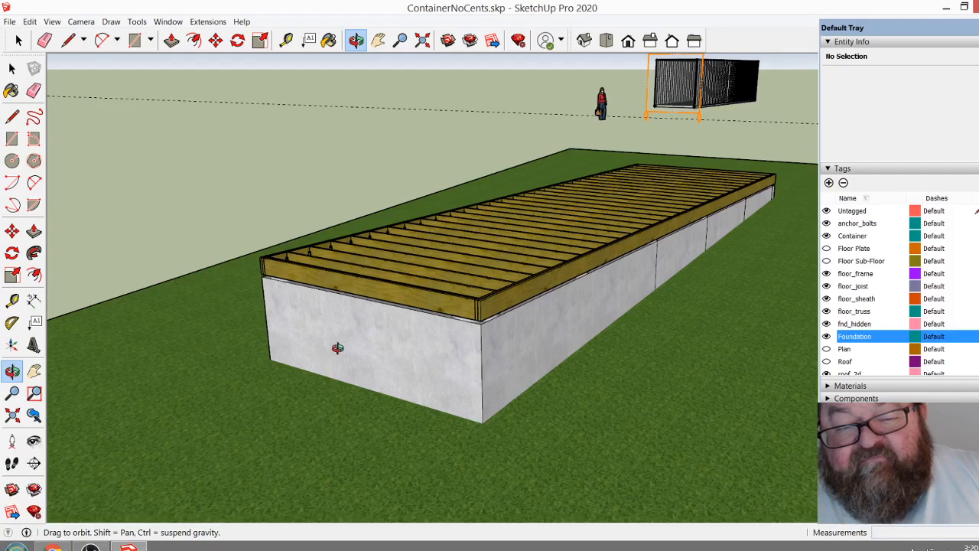
{"action": "left_click_drag", "start_coordinate": [439, 356], "coordinate": [336, 383]}
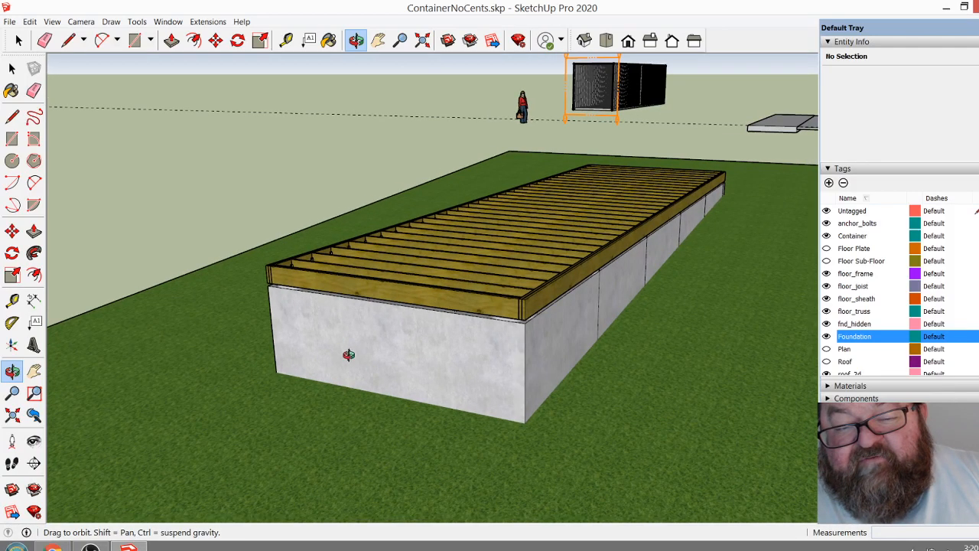
{"action": "mouse_move", "coordinate": [462, 360]}
{"action": "left_mouse_down"}
{"action": "mouse_move", "coordinate": [357, 356]}
{"action": "mouse_move", "coordinate": [433, 361]}
{"action": "mouse_move", "coordinate": [446, 370]}
{"action": "left_mouse_up"}
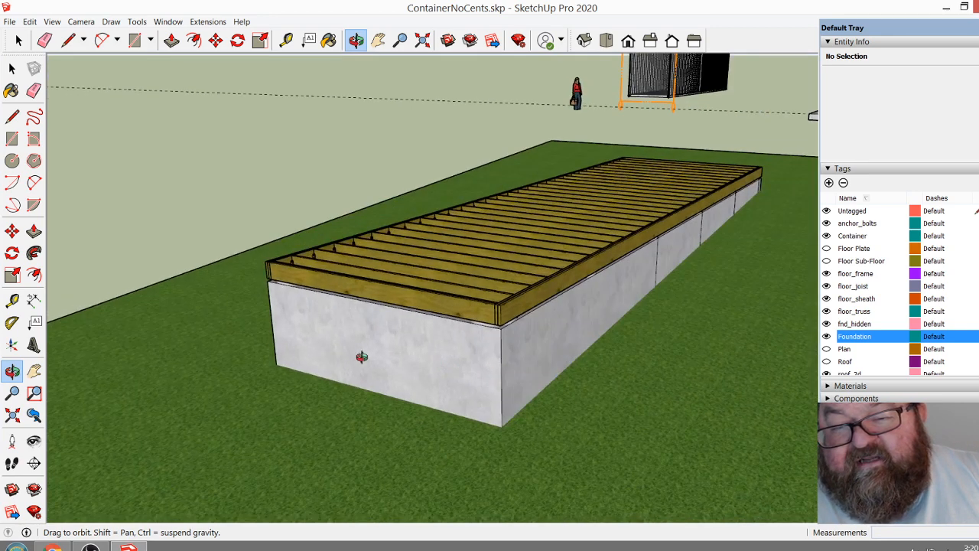
{"action": "left_click_drag", "start_coordinate": [588, 342], "coordinate": [461, 297]}
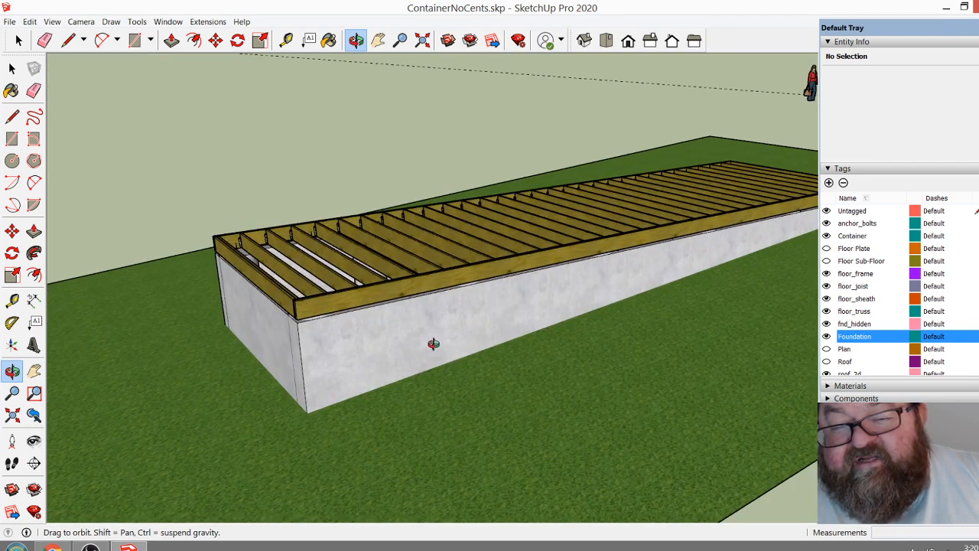
{"action": "left_click_drag", "start_coordinate": [430, 345], "coordinate": [523, 337]}
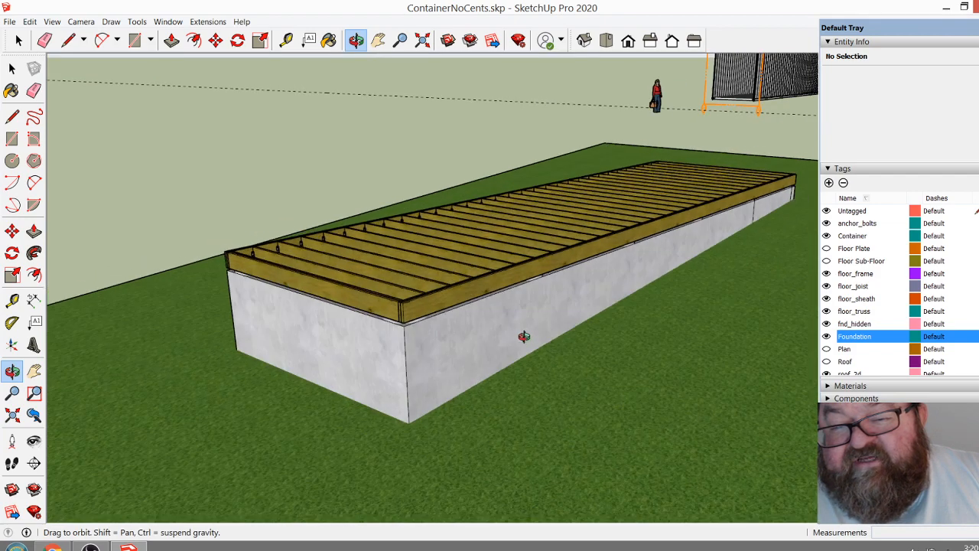
Hide the Foundation tag to expose the concrete piers beneath the floor frame
{"action": "left_click", "coordinate": [825, 337]}
{"action": "left_click_drag", "start_coordinate": [371, 312], "coordinate": [420, 348]}
{"action": "scroll", "coordinate": [428, 382], "scroll_direction": "up", "scroll_amount": 3}
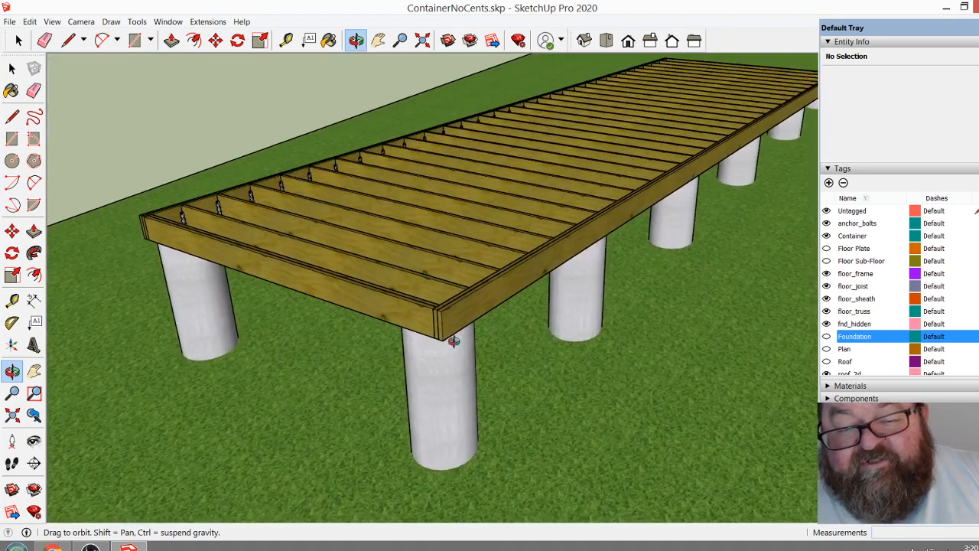
{"action": "scroll", "coordinate": [499, 440], "scroll_direction": "down", "scroll_amount": 2}
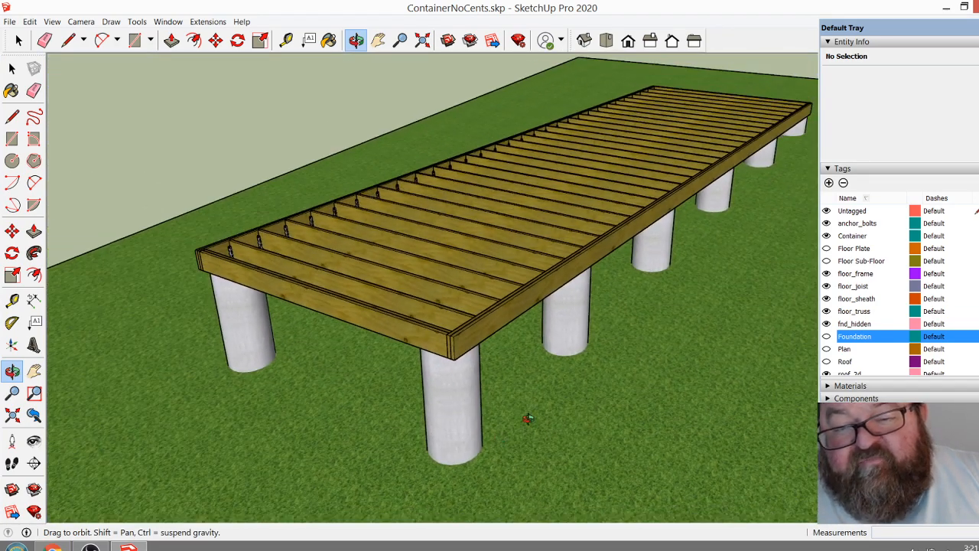
Examine the pier-supported floor frame on its grass plot, including its position relative to the shipping container and the concrete slabs
{"action": "scroll", "coordinate": [527, 418], "scroll_direction": "down", "scroll_amount": 6}
{"action": "scroll", "coordinate": [459, 379], "scroll_direction": "up", "scroll_amount": 2}
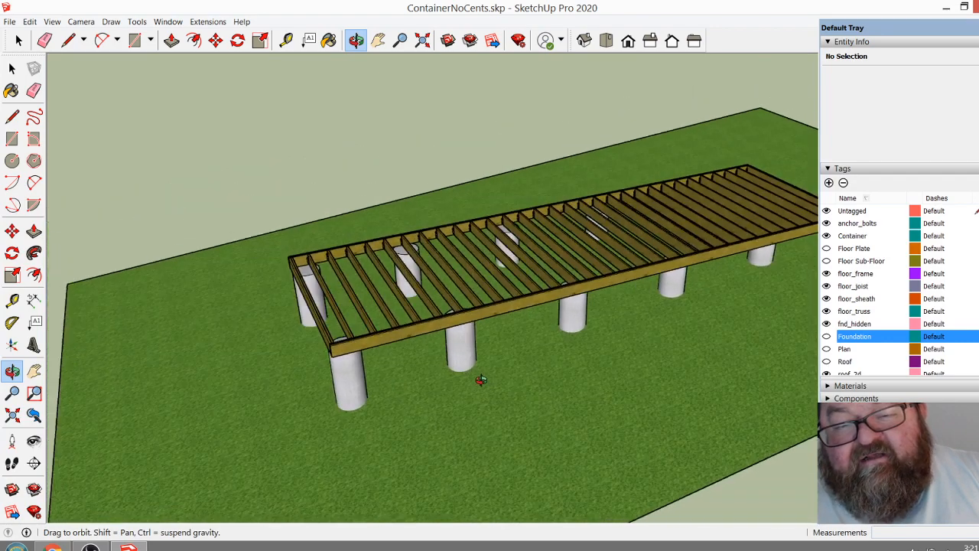
{"action": "scroll", "coordinate": [586, 256], "scroll_direction": "down", "scroll_amount": 1}
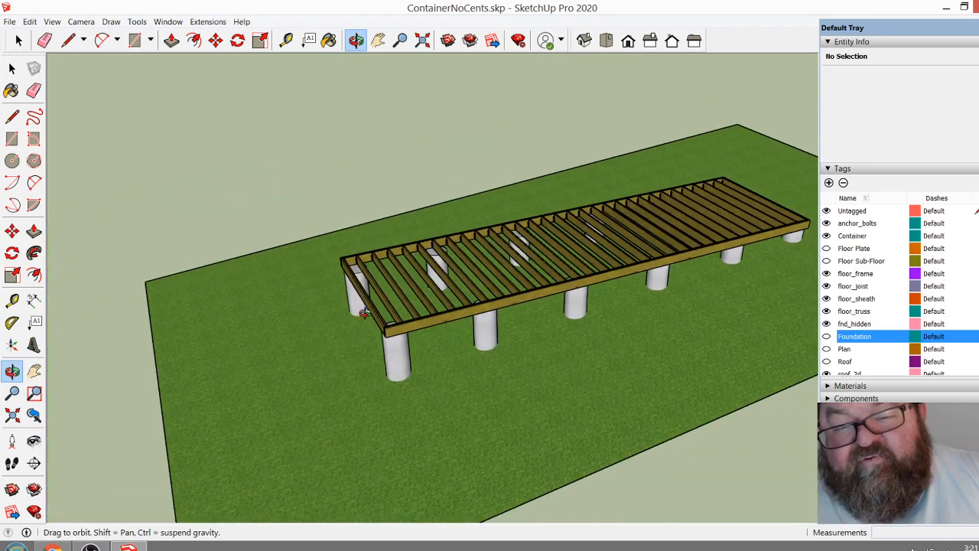
{"action": "scroll", "coordinate": [495, 276], "scroll_direction": "down", "scroll_amount": 2}
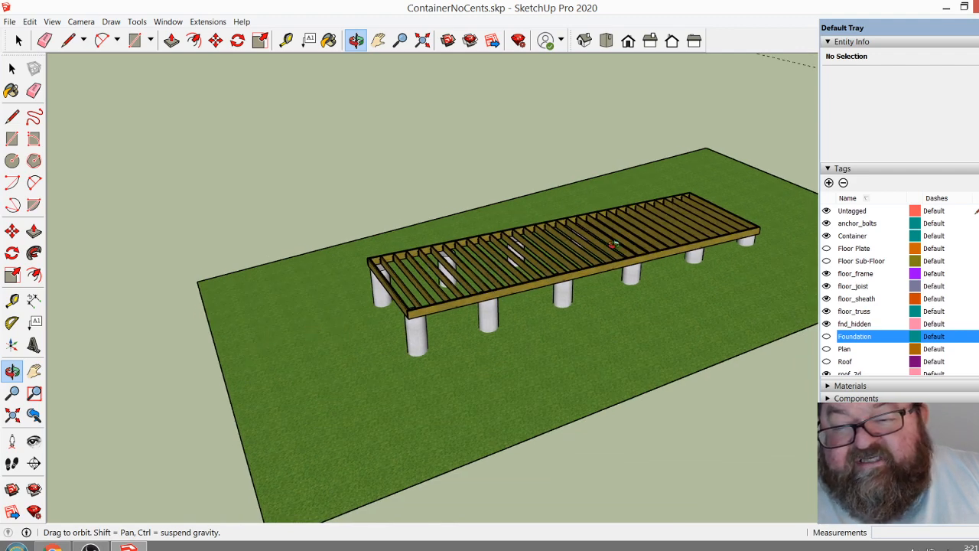
{"action": "scroll", "coordinate": [448, 290], "scroll_direction": "up", "scroll_amount": 4}
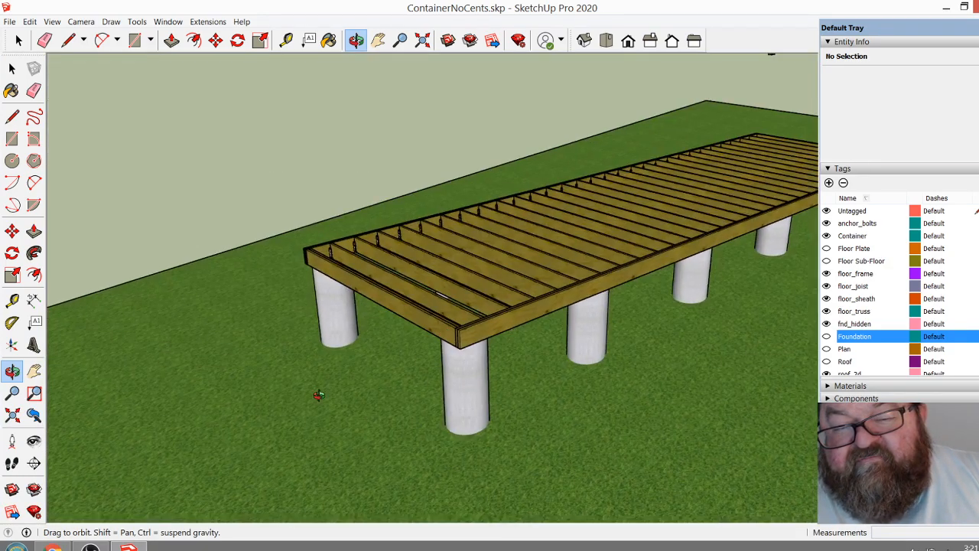
{"action": "scroll", "coordinate": [318, 394], "scroll_direction": "down", "scroll_amount": 6}
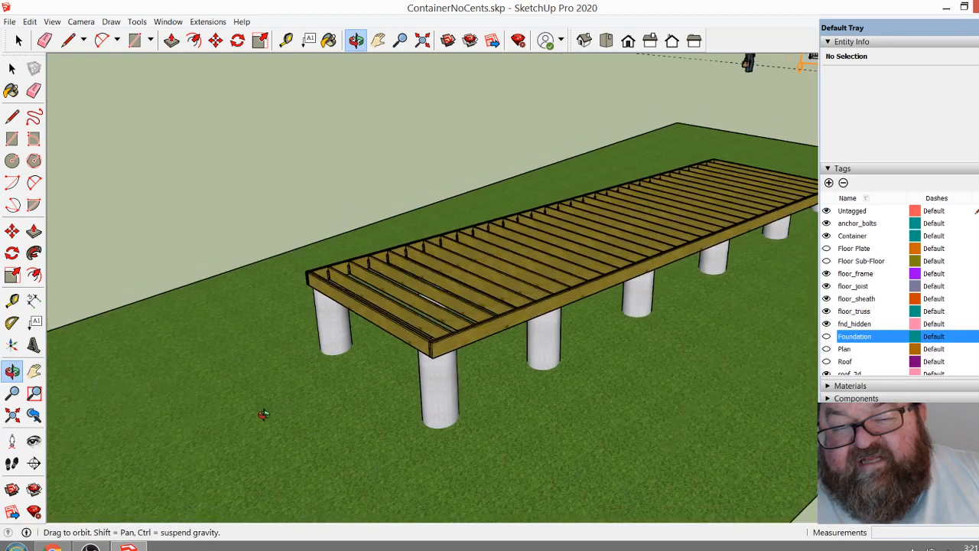
{"action": "scroll", "coordinate": [293, 421], "scroll_direction": "down", "scroll_amount": 3}
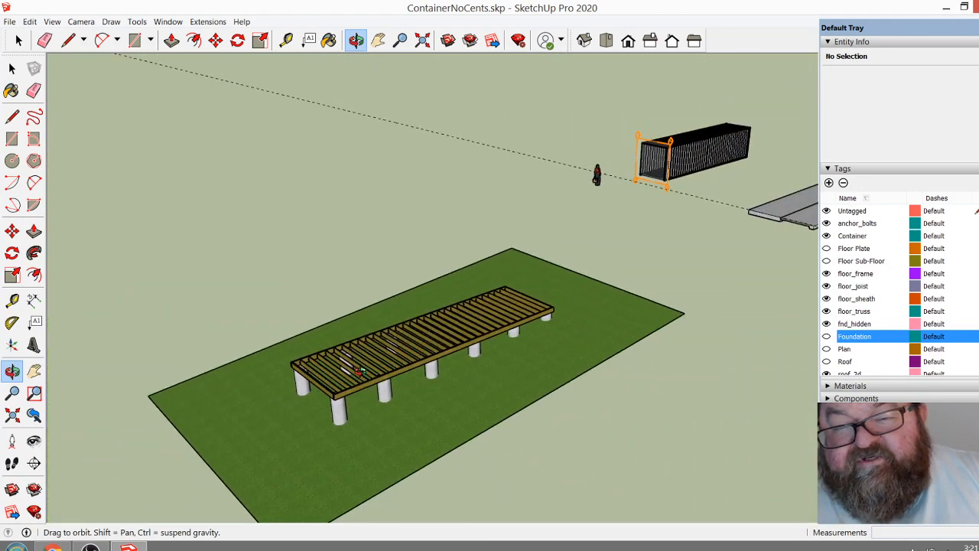
{"action": "scroll", "coordinate": [247, 402], "scroll_direction": "down", "scroll_amount": 2}
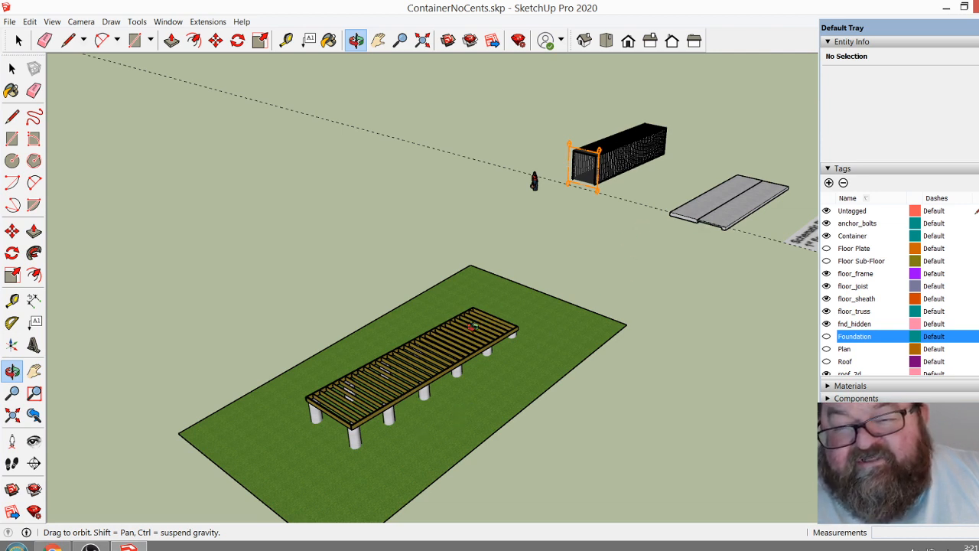
Inspect the two adjoining concrete slabs beside the shipping container, including their edge thickness and the thickened outer edge
{"action": "scroll", "coordinate": [681, 207], "scroll_direction": "up", "scroll_amount": 5}
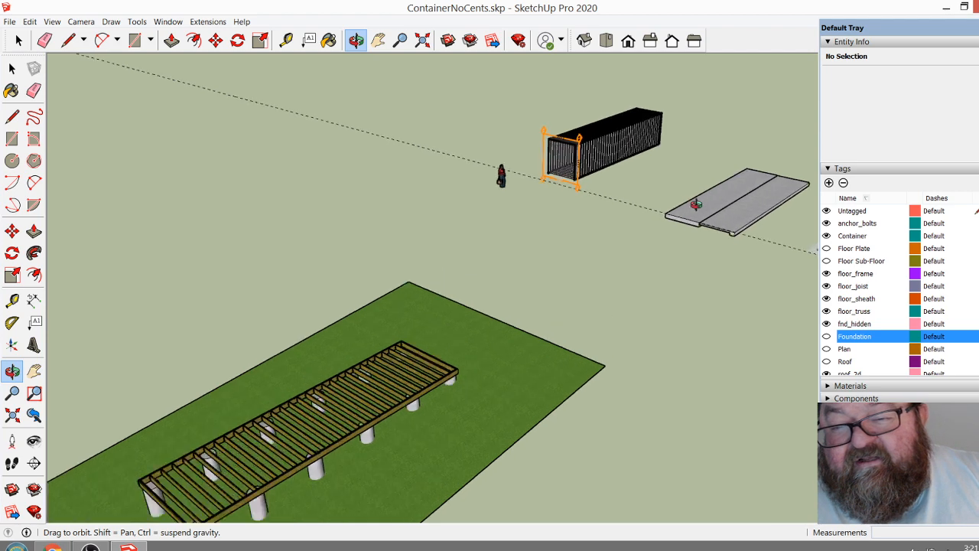
{"action": "scroll", "coordinate": [638, 211], "scroll_direction": "down", "scroll_amount": 5}
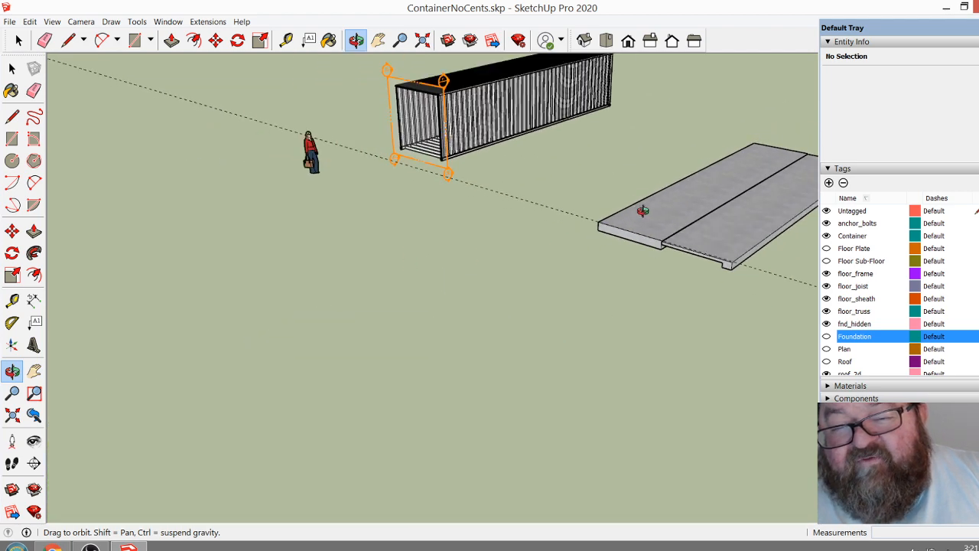
{"action": "scroll", "coordinate": [665, 210], "scroll_direction": "down", "scroll_amount": 3}
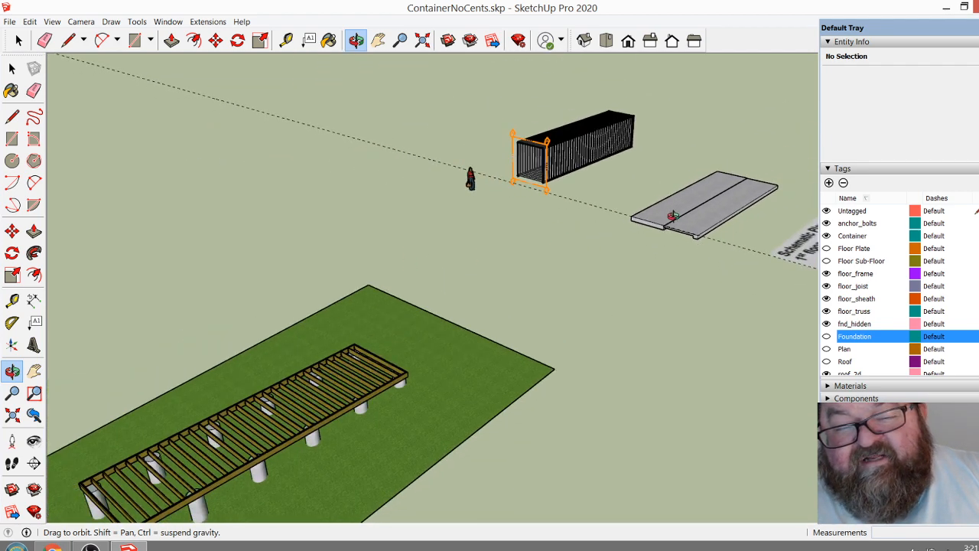
{"action": "scroll", "coordinate": [690, 210], "scroll_direction": "up", "scroll_amount": 7}
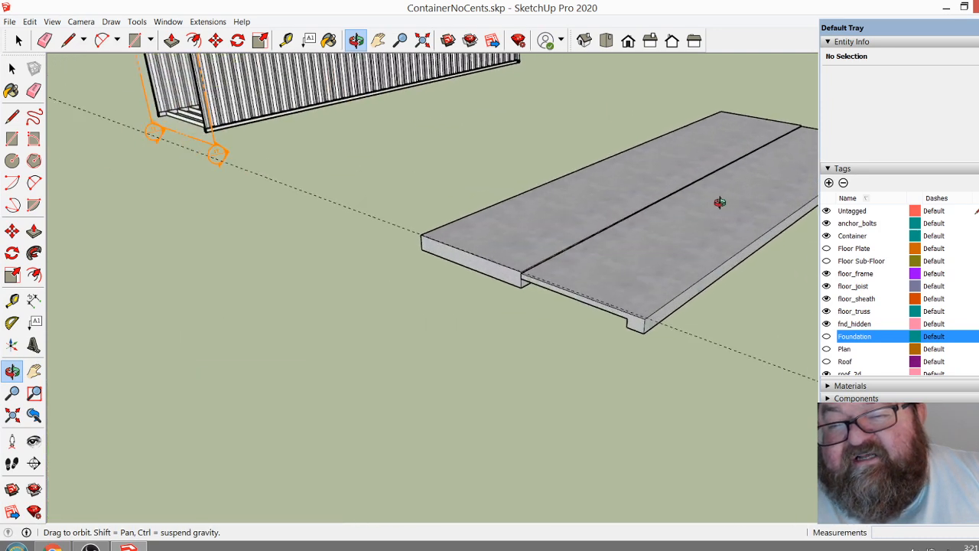
{"action": "mouse_move", "coordinate": [617, 195]}
{"action": "middle_mouse_down"}
{"action": "mouse_move", "coordinate": [647, 184]}
{"action": "mouse_move", "coordinate": [614, 185]}
{"action": "mouse_move", "coordinate": [655, 157]}
{"action": "mouse_move", "coordinate": [651, 141]}
{"action": "mouse_move", "coordinate": [577, 164]}
{"action": "mouse_move", "coordinate": [594, 196]}
{"action": "mouse_move", "coordinate": [701, 204]}
{"action": "mouse_move", "coordinate": [629, 187]}
{"action": "middle_mouse_up"}
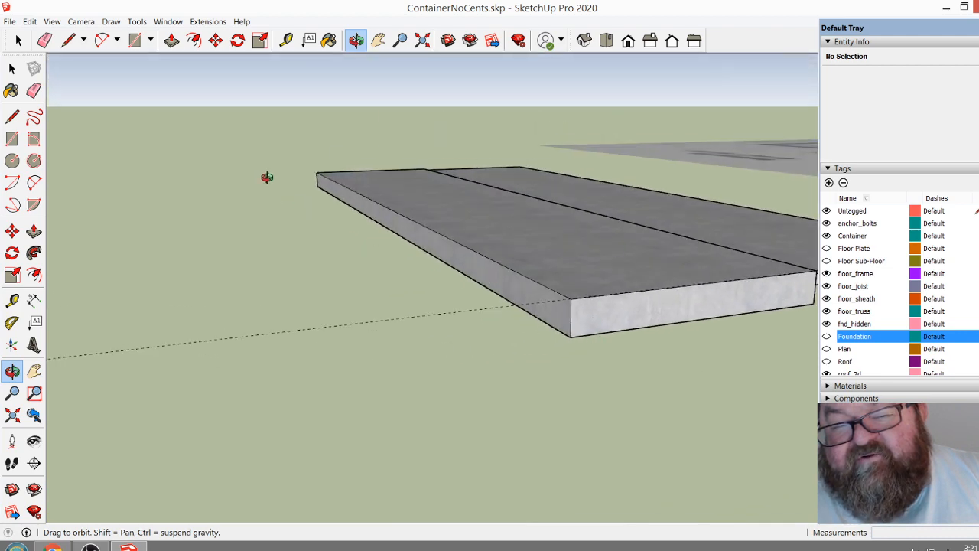
{"action": "middle_click_drag", "start_coordinate": [326, 170], "coordinate": [599, 286]}
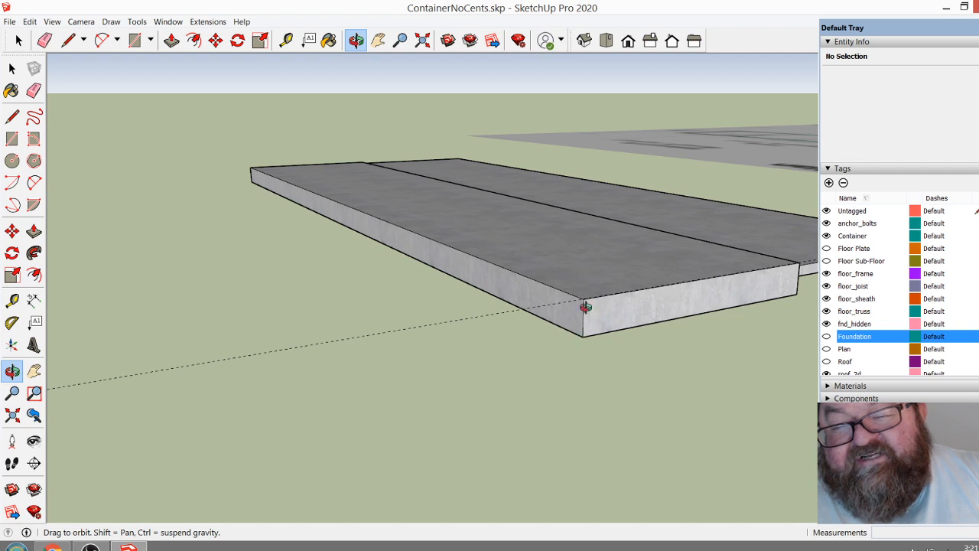
{"action": "left_click_drag", "start_coordinate": [304, 201], "coordinate": [571, 318]}
{"action": "scroll", "coordinate": [575, 321], "scroll_direction": "down", "scroll_amount": 10}
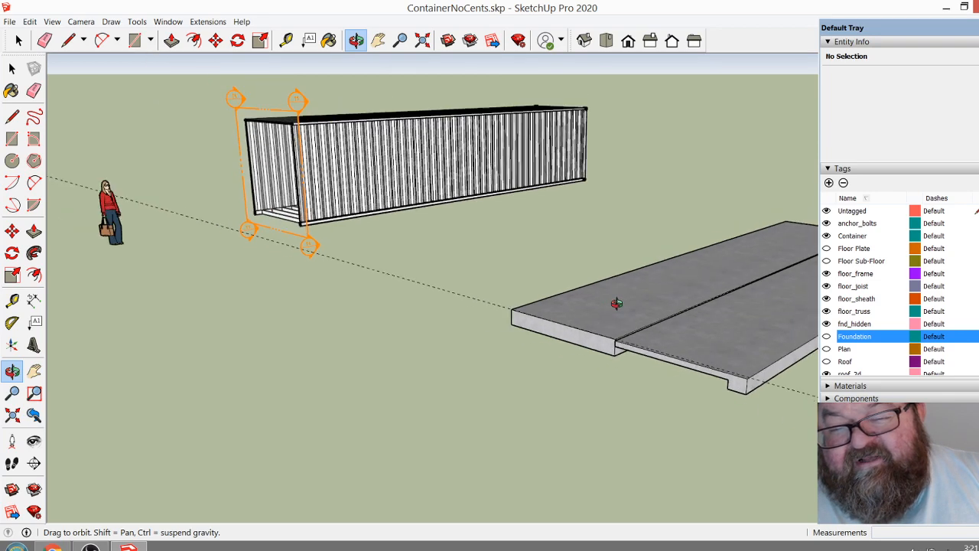
Compare the pier-supported wood floor frame with the concrete slabs and the shipping container beyond it
{"action": "scroll", "coordinate": [710, 284], "scroll_direction": "down", "scroll_amount": 5}
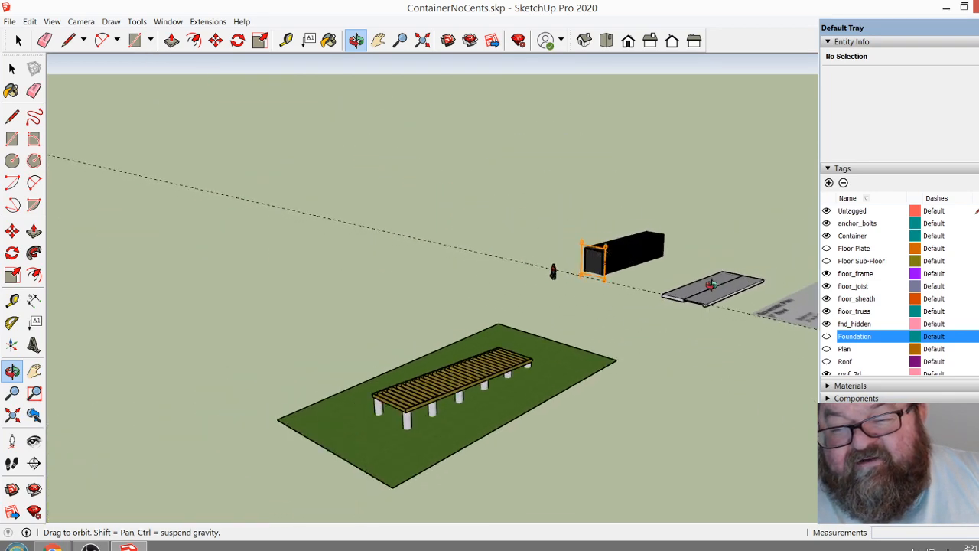
{"action": "scroll", "coordinate": [549, 358], "scroll_direction": "up", "scroll_amount": 8}
{"action": "scroll", "coordinate": [549, 359], "scroll_direction": "up", "scroll_amount": 5}
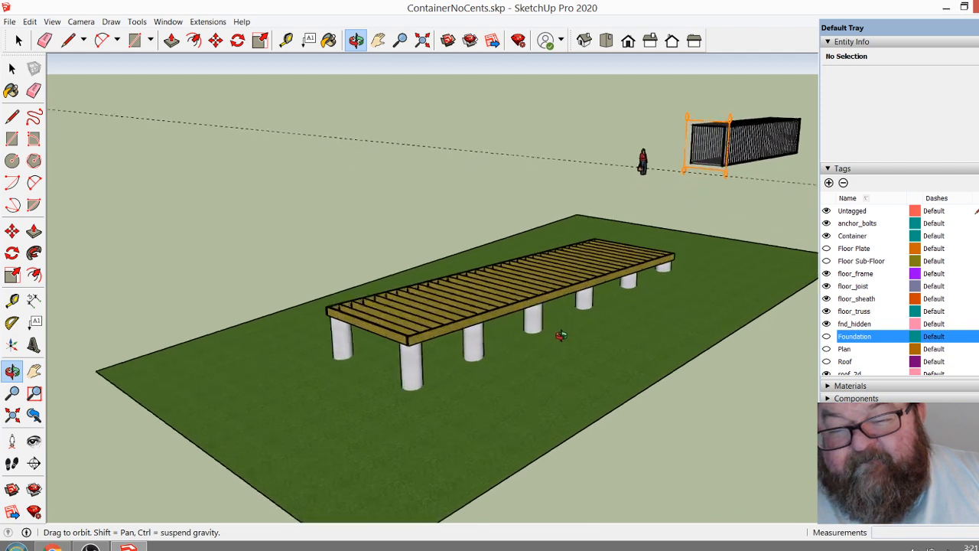
{"action": "scroll", "coordinate": [295, 387], "scroll_direction": "down", "scroll_amount": 2}
{"action": "scroll", "coordinate": [296, 386], "scroll_direction": "down", "scroll_amount": 5}
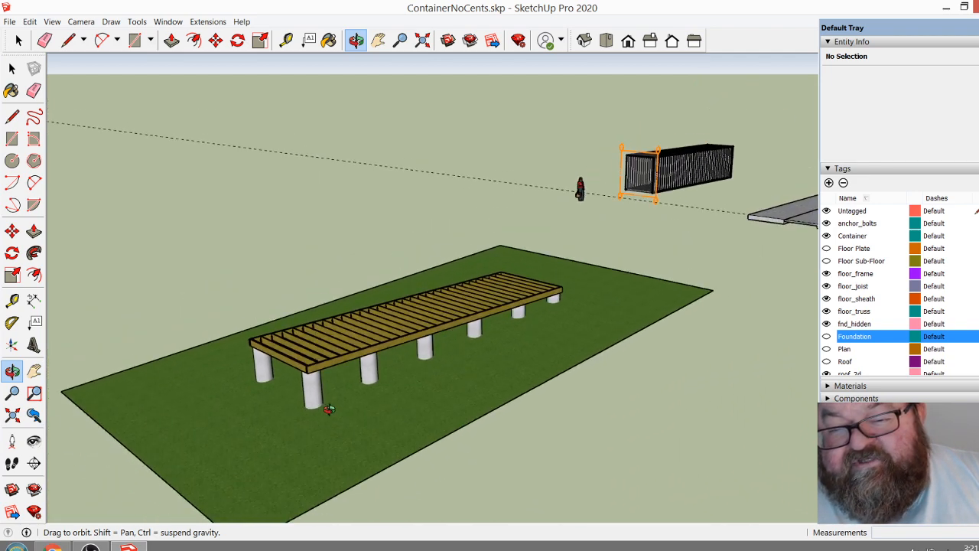
Revisit the concrete slabs beside the container and return to a close view of the floor joists on the piers
{"action": "scroll", "coordinate": [687, 254], "scroll_direction": "up", "scroll_amount": 3}
{"action": "scroll", "coordinate": [687, 254], "scroll_direction": "up", "scroll_amount": 7}
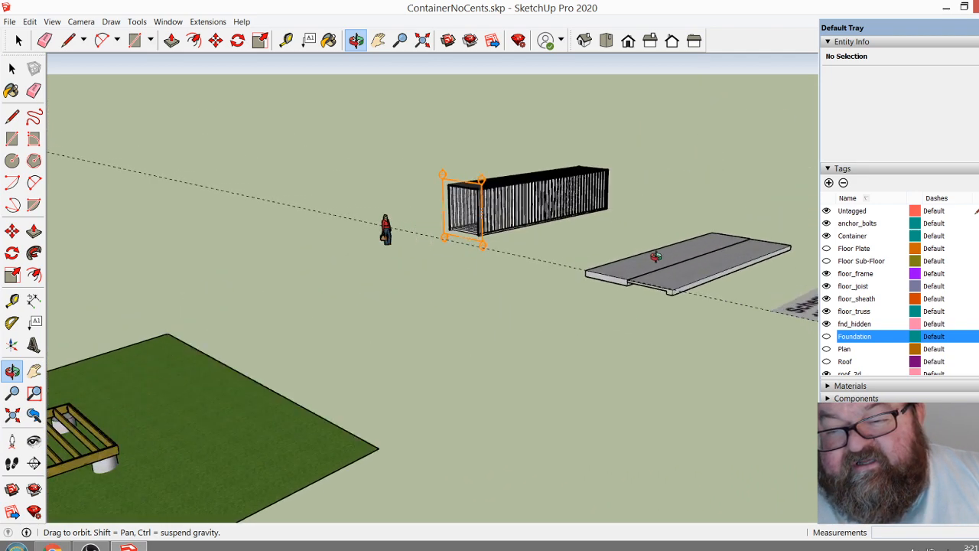
{"action": "scroll", "coordinate": [425, 334], "scroll_direction": "up", "scroll_amount": 1}
{"action": "middle_click_drag", "start_coordinate": [424, 334], "coordinate": [620, 317]}
{"action": "scroll", "coordinate": [686, 240], "scroll_direction": "down", "scroll_amount": 10}
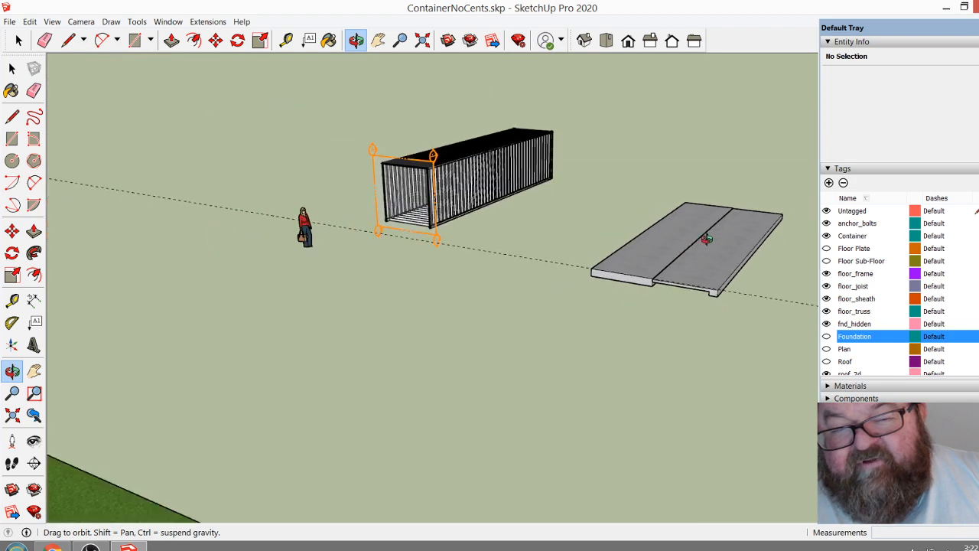
{"action": "scroll", "coordinate": [487, 454], "scroll_direction": "up", "scroll_amount": 10}
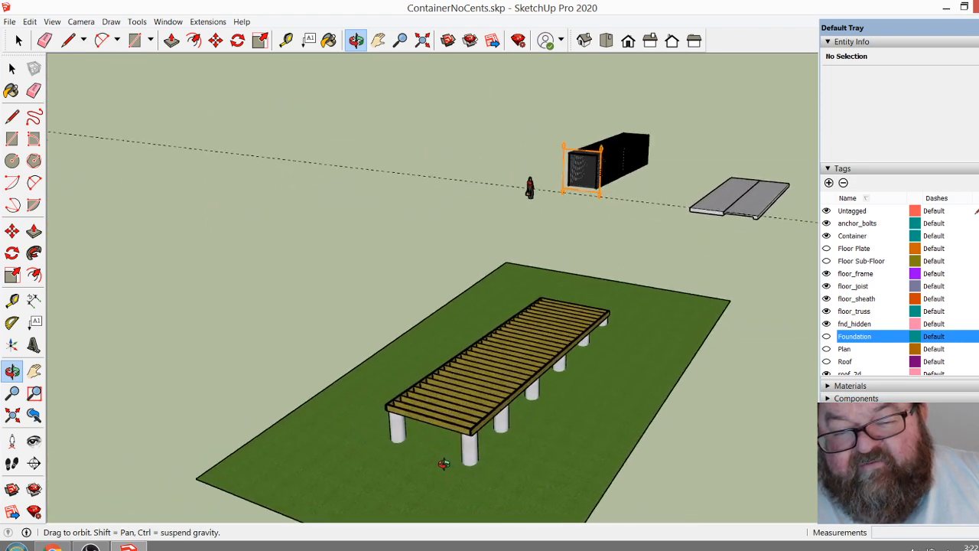
{"action": "middle_click_drag", "start_coordinate": [476, 390], "coordinate": [455, 364]}
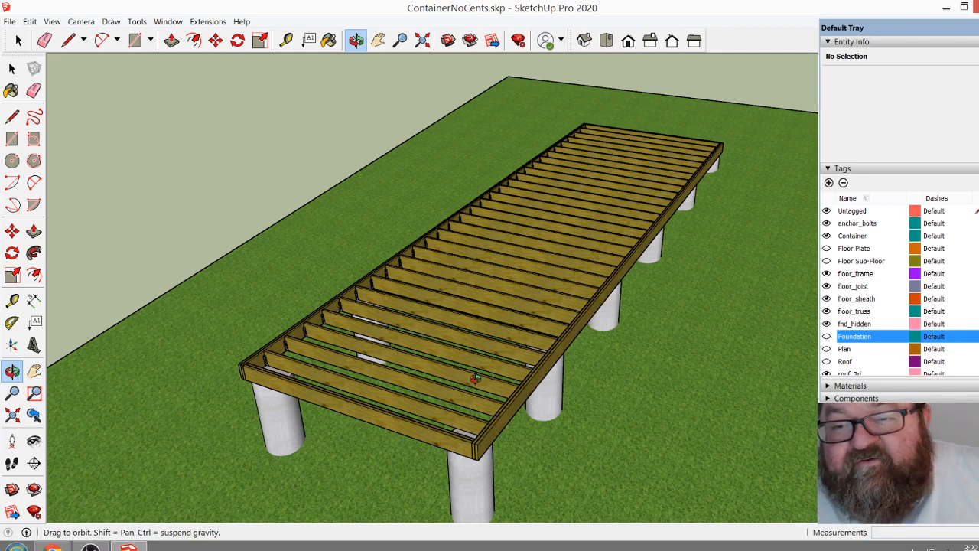
Examine the near end of the pier-supported floor frame, including its joists, joist connections and doubled rim boards
{"action": "scroll", "coordinate": [465, 463], "scroll_direction": "up", "scroll_amount": 5}
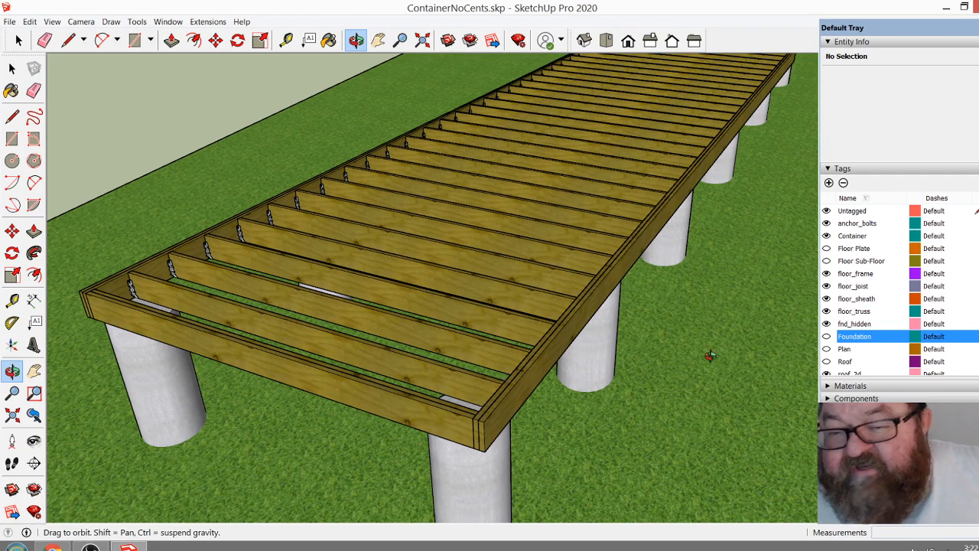
{"action": "mouse_move", "coordinate": [452, 418]}
{"action": "left_mouse_down"}
{"action": "mouse_move", "coordinate": [476, 451]}
{"action": "mouse_move", "coordinate": [460, 451]}
{"action": "mouse_move", "coordinate": [451, 435]}
{"action": "left_mouse_up"}
{"action": "scroll", "coordinate": [452, 435], "scroll_direction": "down", "scroll_amount": 3}
{"action": "scroll", "coordinate": [452, 436], "scroll_direction": "up", "scroll_amount": 3}
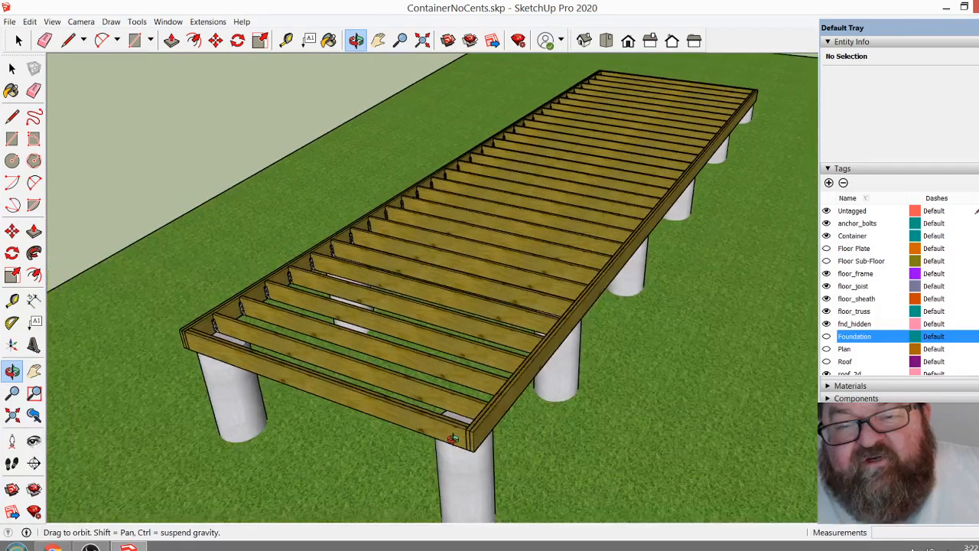
{"action": "left_click_drag", "start_coordinate": [520, 325], "coordinate": [385, 337]}
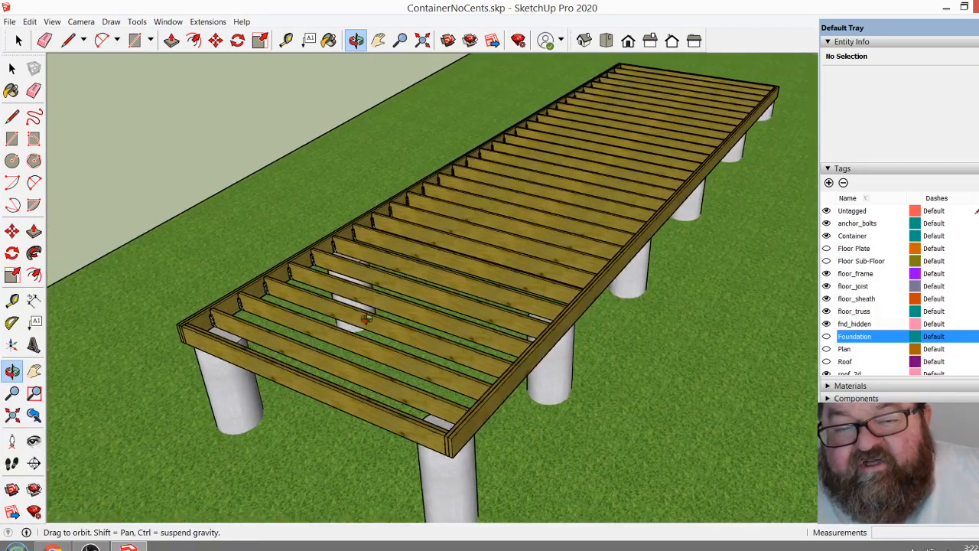
{"action": "left_click_drag", "start_coordinate": [475, 290], "coordinate": [471, 335]}
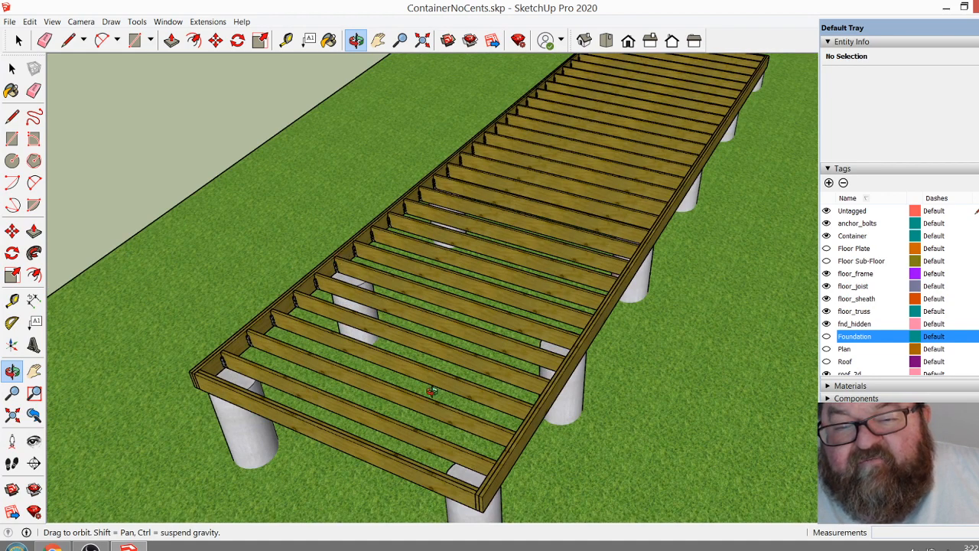
{"action": "scroll", "coordinate": [432, 391], "scroll_direction": "down", "scroll_amount": 3}
{"action": "scroll", "coordinate": [415, 371], "scroll_direction": "up", "scroll_amount": 2}
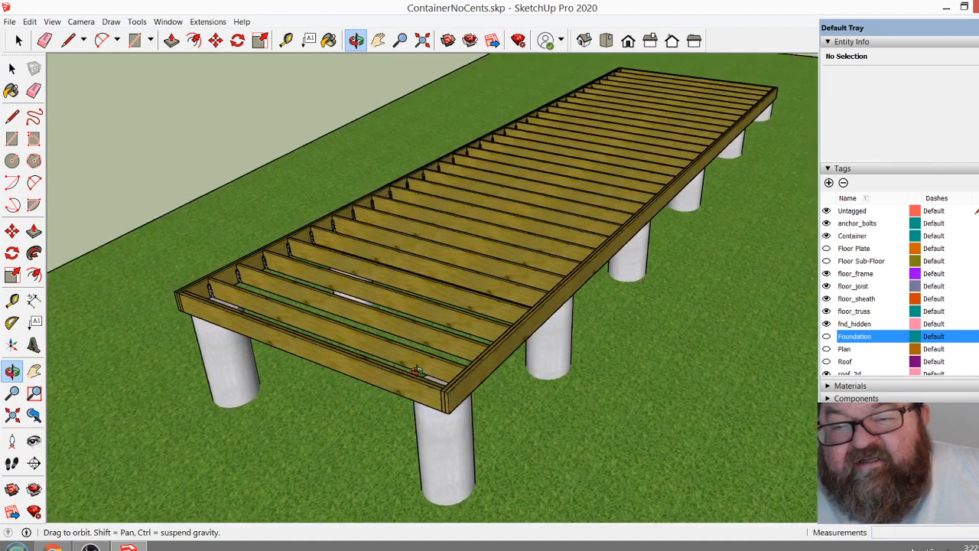
View the whole floor frame on its plot against the distant shipping container, then return to its near-end piers and joists
{"action": "scroll", "coordinate": [407, 457], "scroll_direction": "down", "scroll_amount": 5}
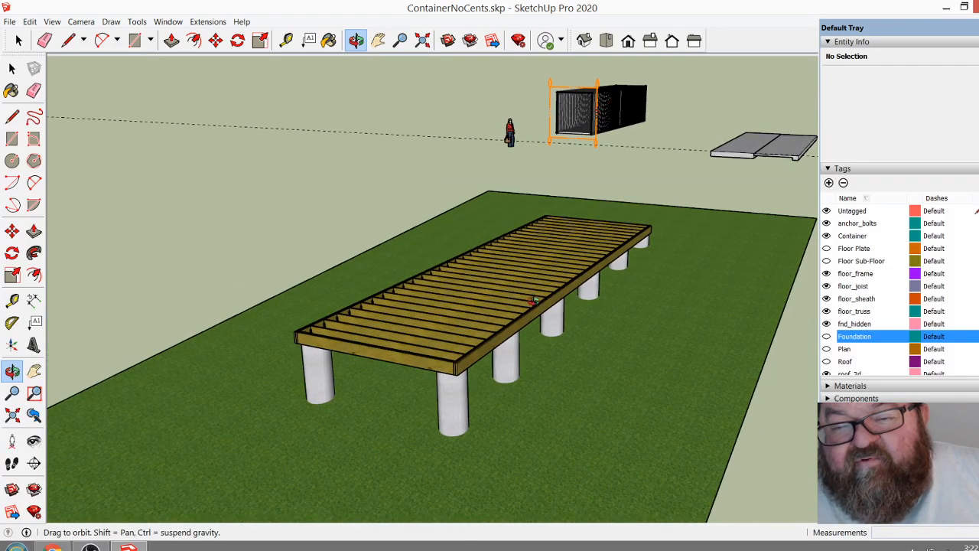
{"action": "left_click_drag", "start_coordinate": [533, 300], "coordinate": [574, 234]}
{"action": "left_click_drag", "start_coordinate": [517, 284], "coordinate": [504, 214]}
{"action": "left_click_drag", "start_coordinate": [489, 323], "coordinate": [608, 147]}
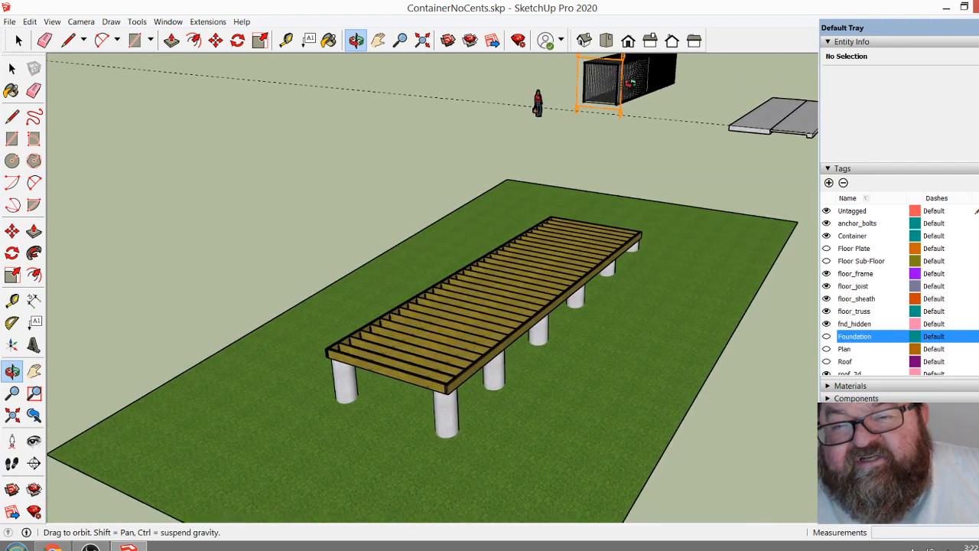
{"action": "left_click_drag", "start_coordinate": [519, 310], "coordinate": [598, 359]}
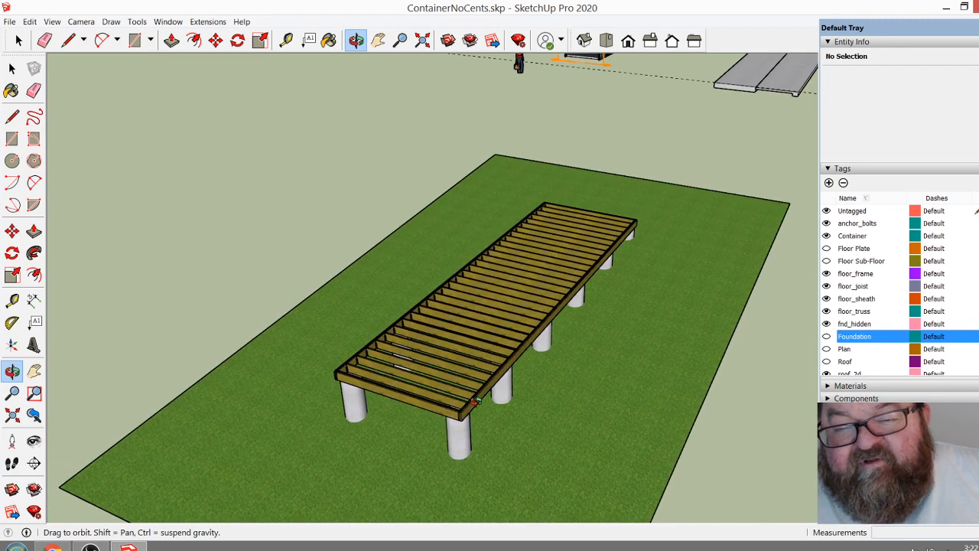
{"action": "left_click_drag", "start_coordinate": [474, 399], "coordinate": [406, 483]}
{"action": "scroll", "coordinate": [432, 440], "scroll_direction": "up", "scroll_amount": 3}
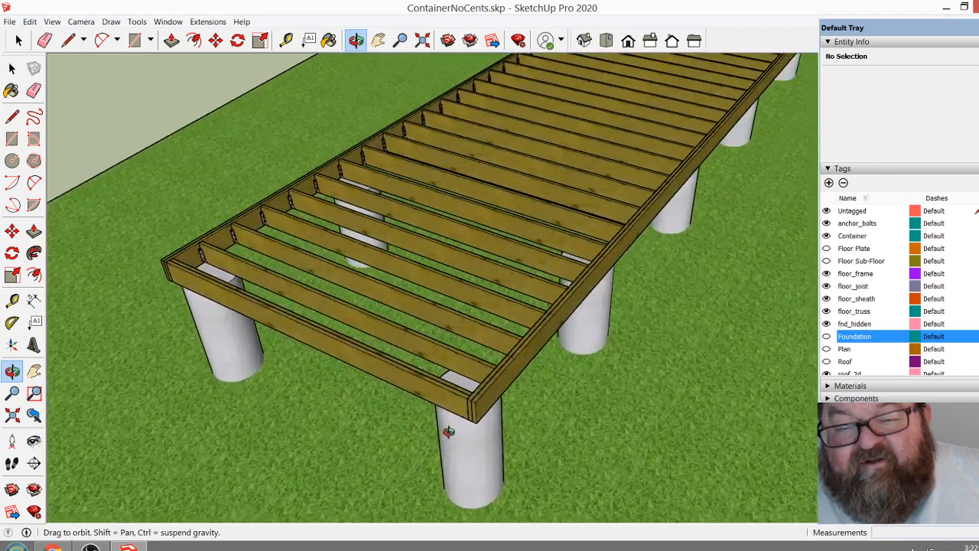
{"action": "scroll", "coordinate": [449, 422], "scroll_direction": "up", "scroll_amount": 2}
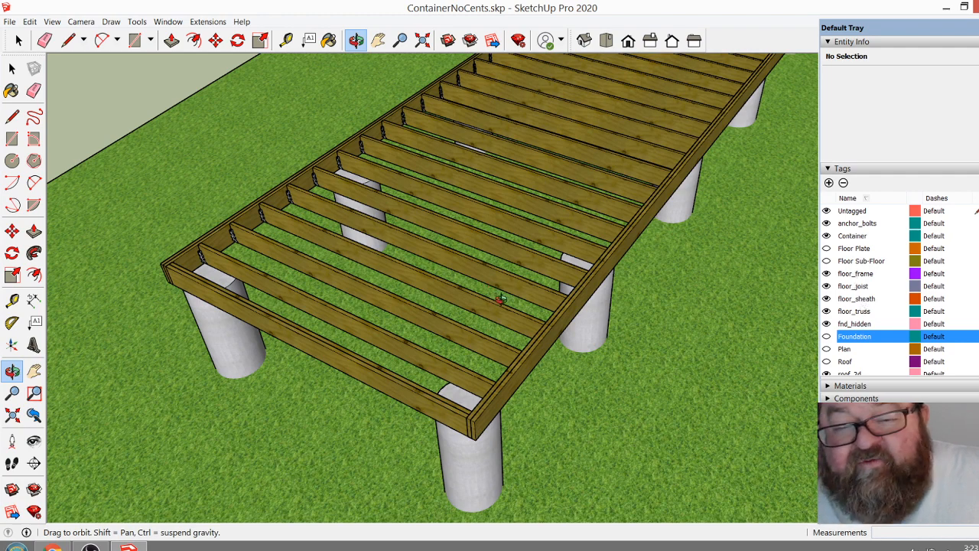
{"action": "left_click_drag", "start_coordinate": [500, 299], "coordinate": [462, 257]}
{"action": "left_click_drag", "start_coordinate": [497, 295], "coordinate": [786, 321]}
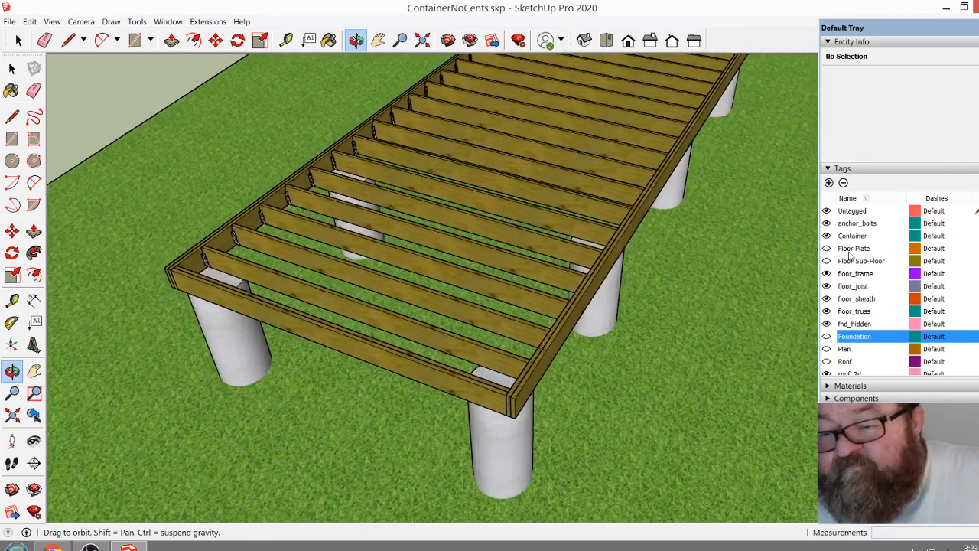
Turn on the Floor Sub-Floor tag to cover the floor joists with sheathing panels
{"action": "scroll", "coordinate": [850, 252], "scroll_direction": "down", "scroll_amount": 1}
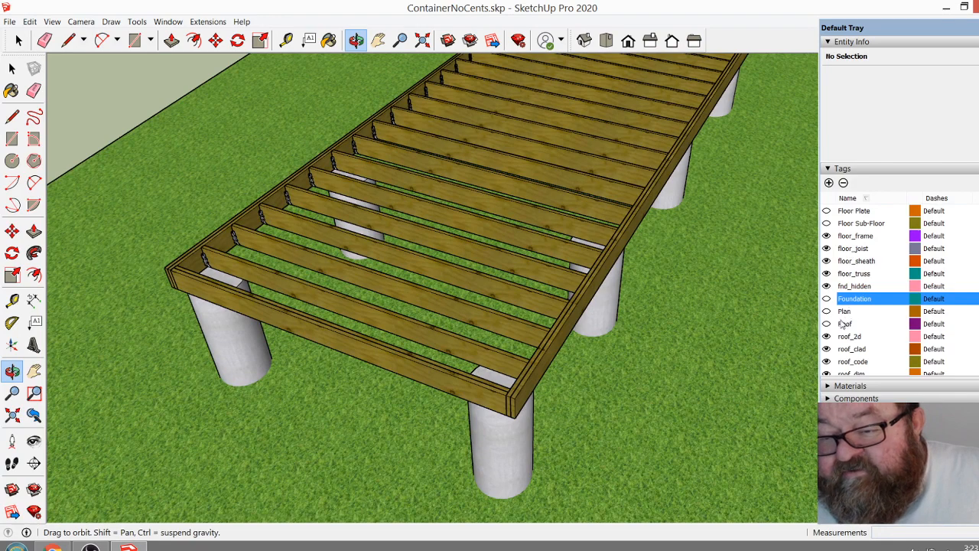
{"action": "scroll", "coordinate": [842, 321], "scroll_direction": "down", "scroll_amount": 3}
{"action": "scroll", "coordinate": [843, 310], "scroll_direction": "up", "scroll_amount": 3}
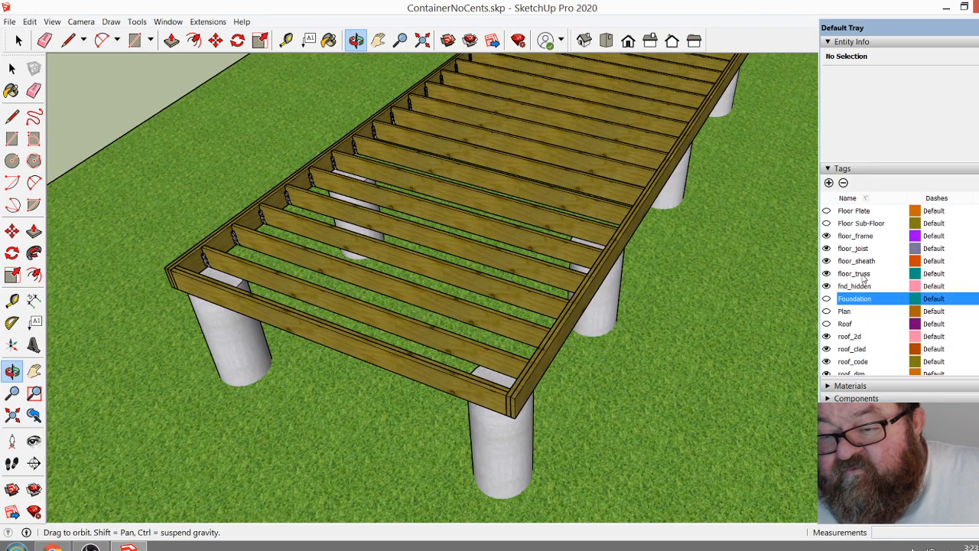
{"action": "left_click", "coordinate": [826, 223]}
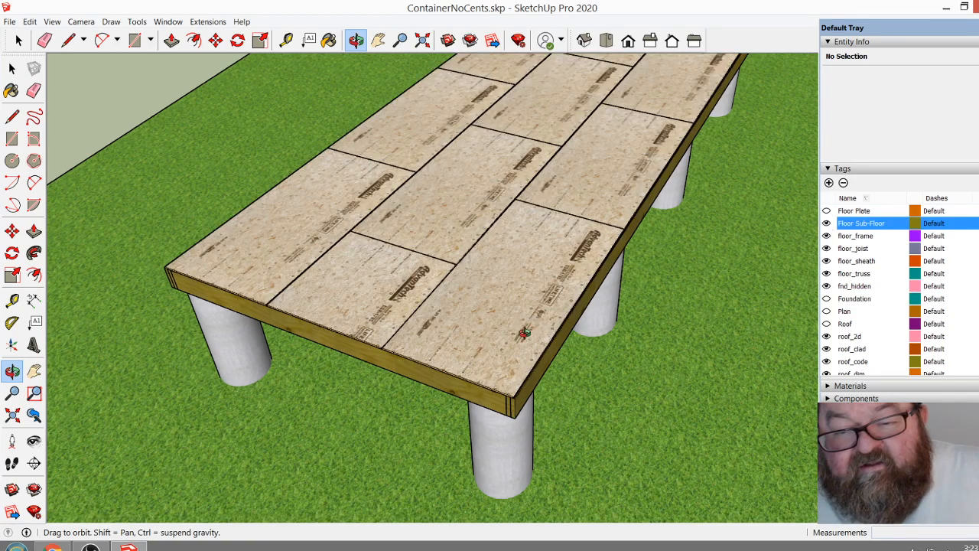
Examine the sub-floor sheathing over the joists, including its corner edge thickness and the staggered panel layout along the floor
{"action": "left_click_drag", "start_coordinate": [522, 335], "coordinate": [526, 324]}
{"action": "scroll", "coordinate": [526, 323], "scroll_direction": "up", "scroll_amount": 5}
{"action": "scroll", "coordinate": [535, 329], "scroll_direction": "down", "scroll_amount": 5}
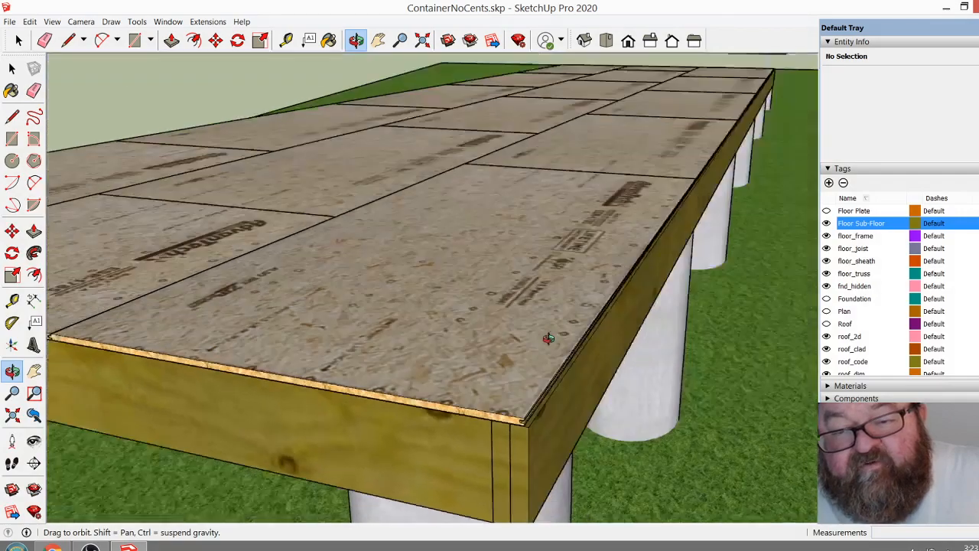
{"action": "left_click_drag", "start_coordinate": [548, 337], "coordinate": [304, 313]}
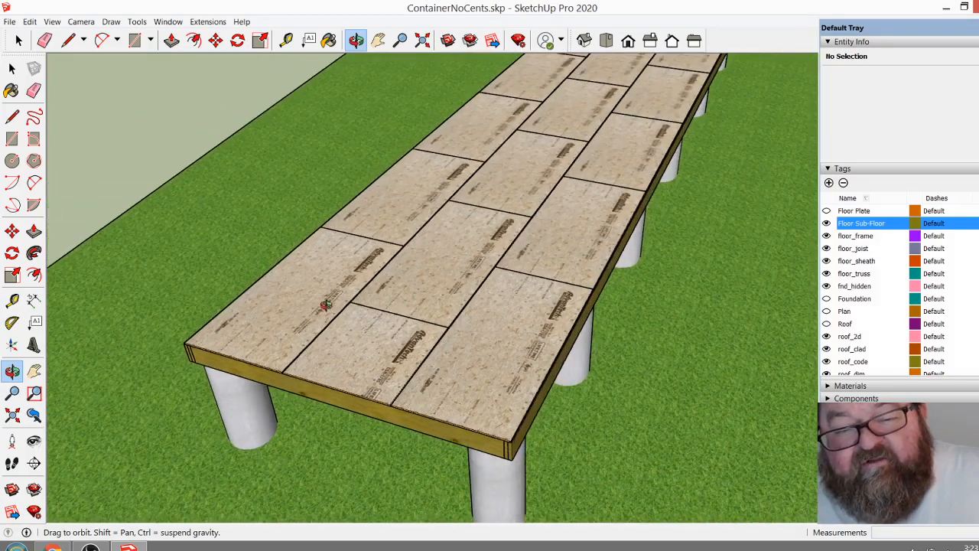
{"action": "scroll", "coordinate": [505, 388], "scroll_direction": "down", "scroll_amount": 3}
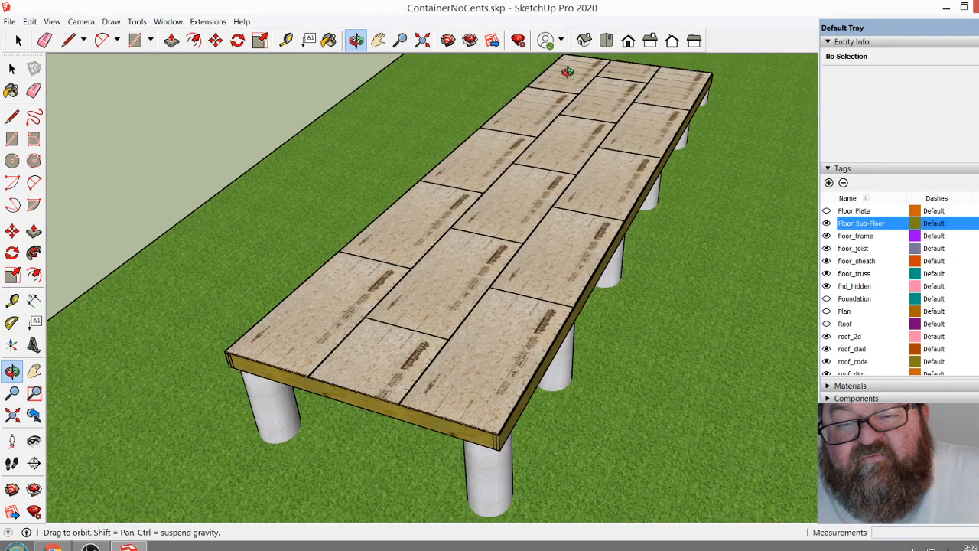
{"action": "left_click_drag", "start_coordinate": [468, 387], "coordinate": [356, 316]}
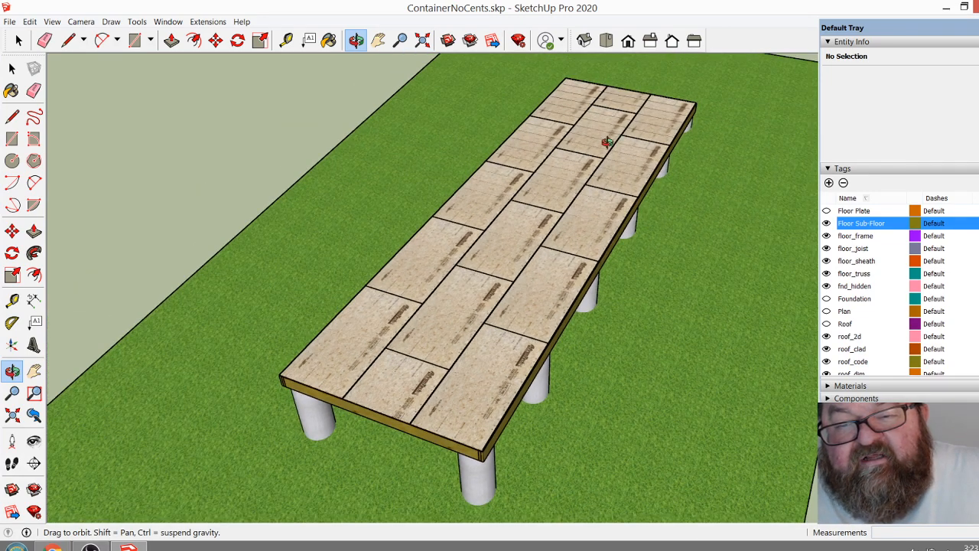
{"action": "left_click_drag", "start_coordinate": [524, 281], "coordinate": [641, 147]}
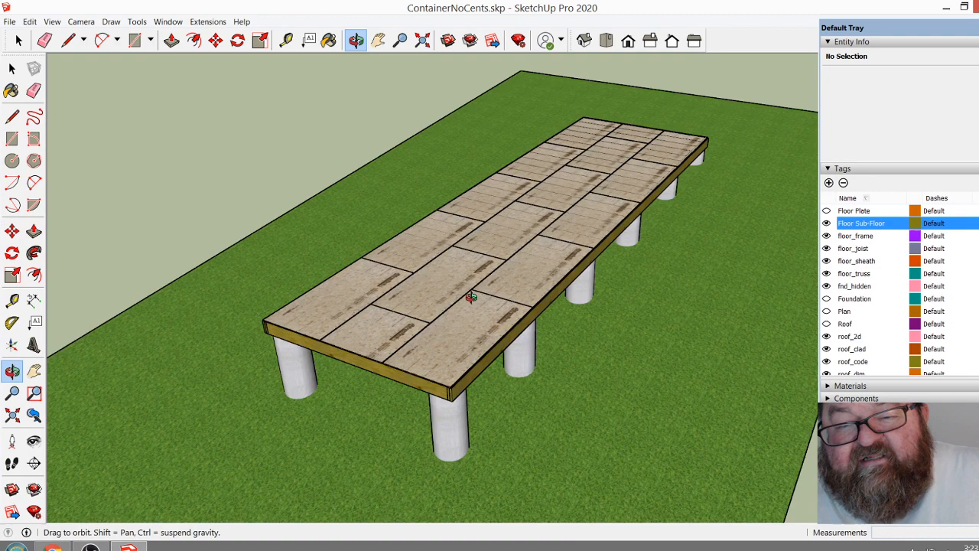
{"action": "left_click_drag", "start_coordinate": [471, 297], "coordinate": [509, 187]}
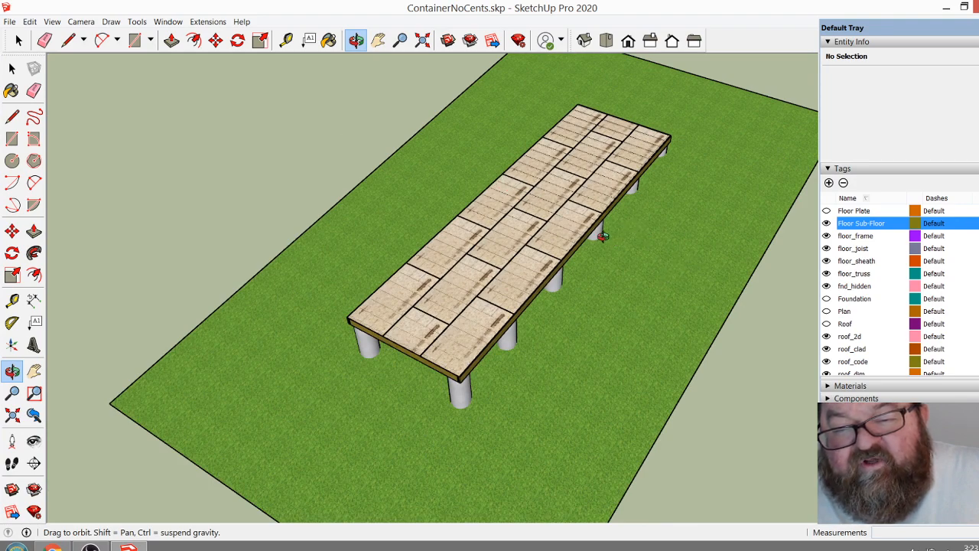
{"action": "left_click_drag", "start_coordinate": [578, 293], "coordinate": [655, 174]}
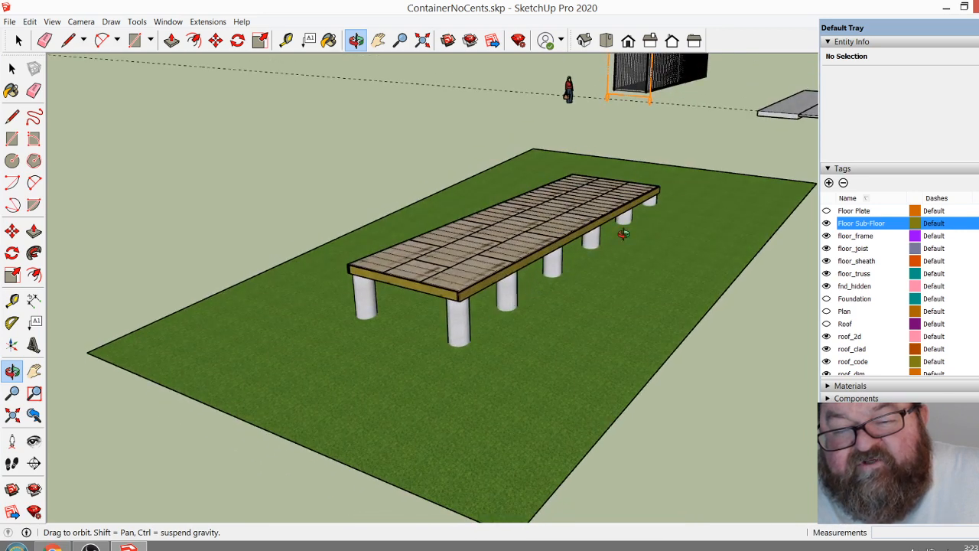
Inspect the piers from the side, comparing their heights above the sloping ground and their depth below it
{"action": "left_click_drag", "start_coordinate": [381, 367], "coordinate": [502, 280]}
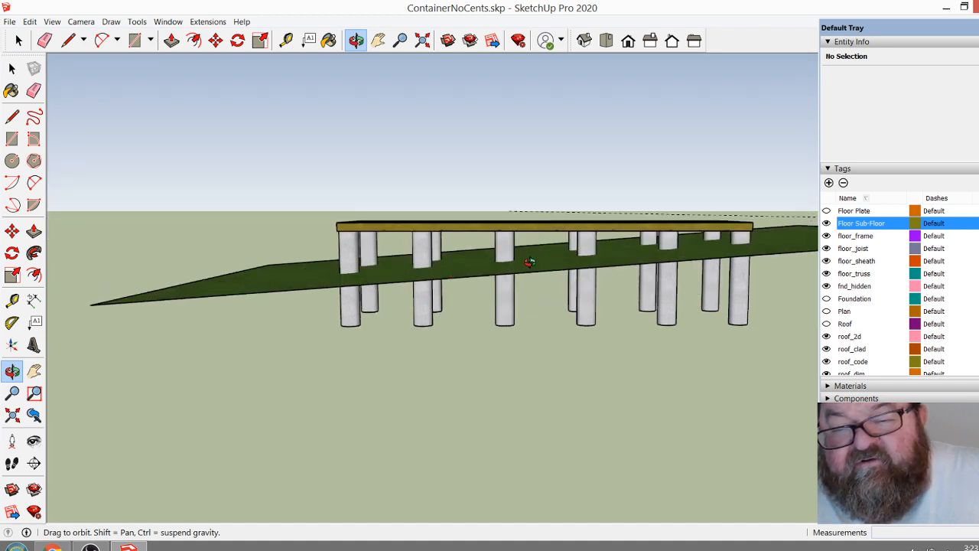
{"action": "left_click_drag", "start_coordinate": [551, 271], "coordinate": [592, 305]}
{"action": "scroll", "coordinate": [589, 263], "scroll_direction": "up", "scroll_amount": 5}
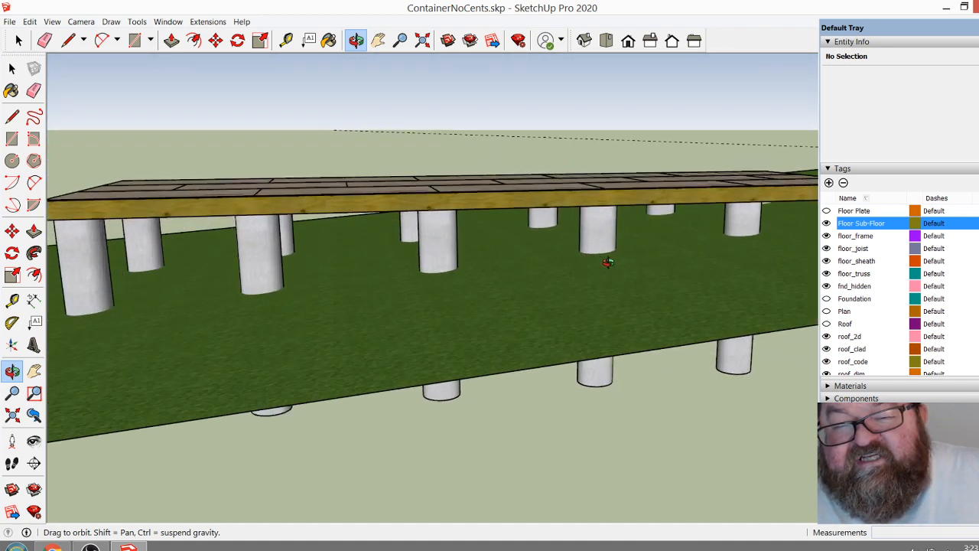
{"action": "left_click_drag", "start_coordinate": [608, 263], "coordinate": [566, 271]}
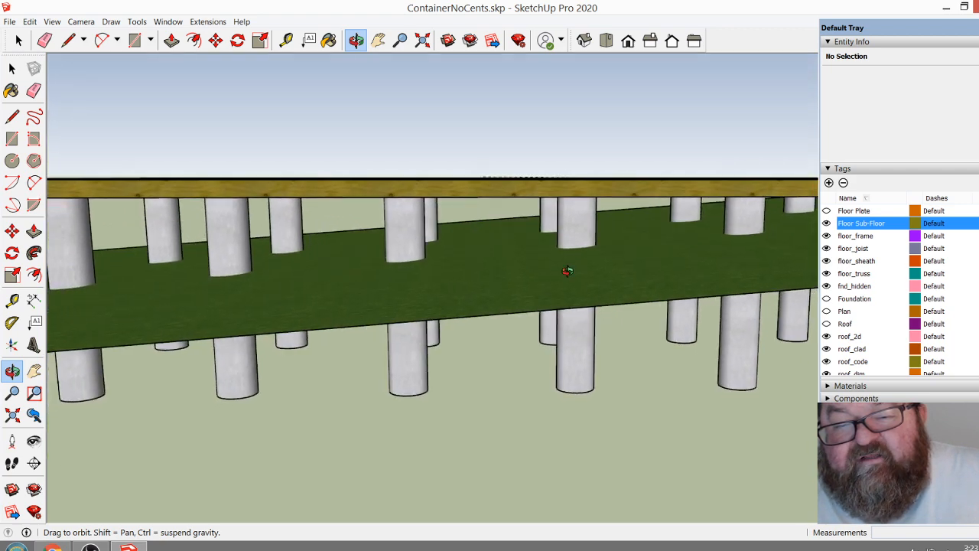
{"action": "scroll", "coordinate": [566, 272], "scroll_direction": "down", "scroll_amount": 2}
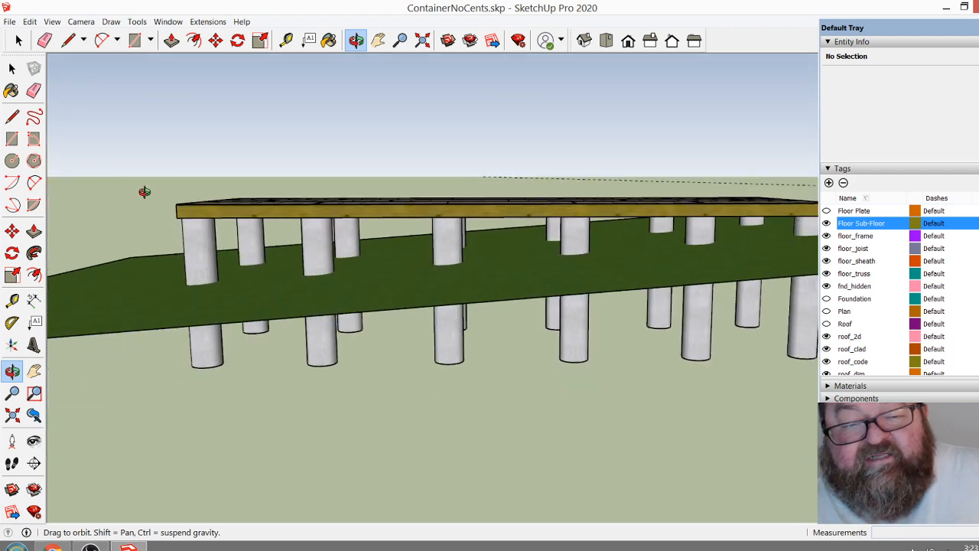
{"action": "left_click_drag", "start_coordinate": [196, 257], "coordinate": [481, 340]}
{"action": "left_click_drag", "start_coordinate": [563, 356], "coordinate": [541, 376]}
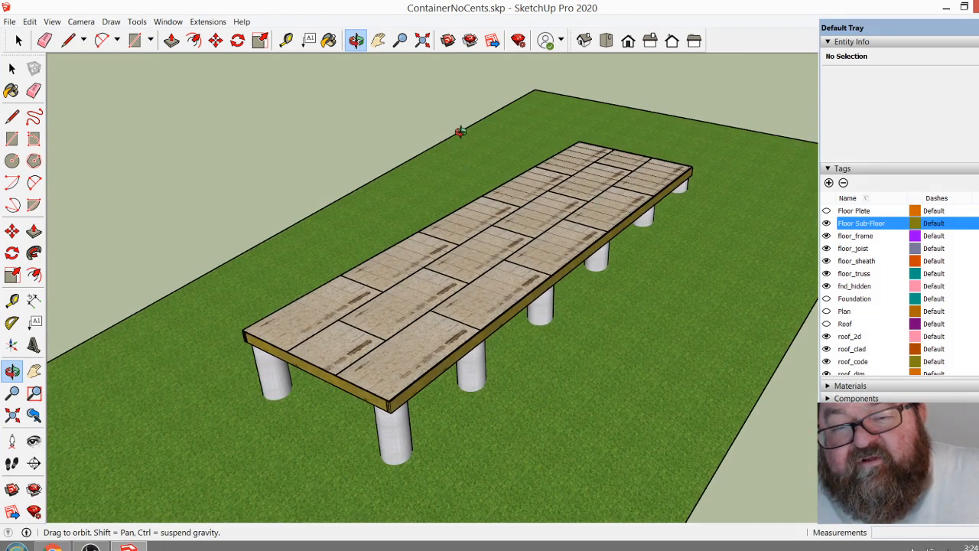
Turn on the wall_frame tag to display the stud walls standing on the sub-floor
{"action": "left_click_drag", "start_coordinate": [579, 345], "coordinate": [544, 309]}
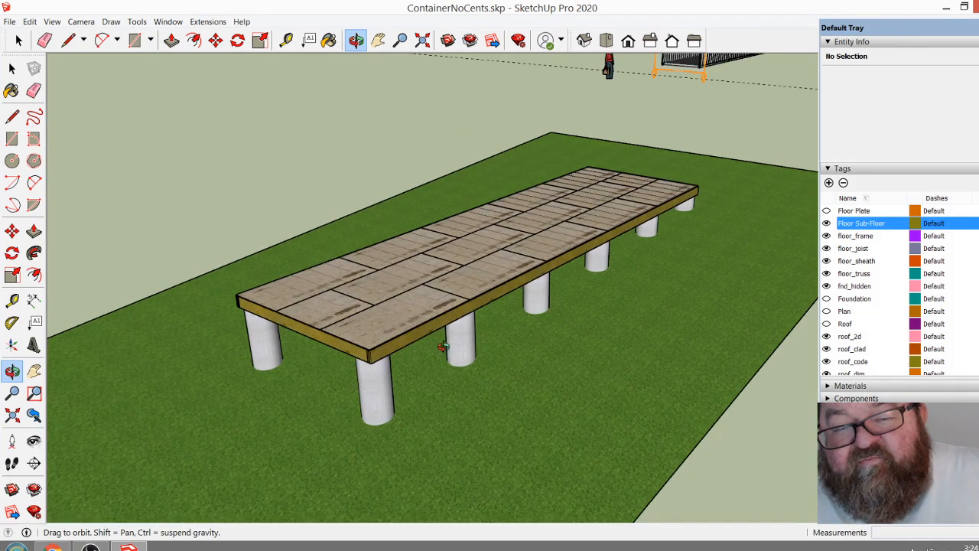
{"action": "left_click_drag", "start_coordinate": [413, 327], "coordinate": [516, 383]}
{"action": "scroll", "coordinate": [474, 436], "scroll_direction": "up", "scroll_amount": 5}
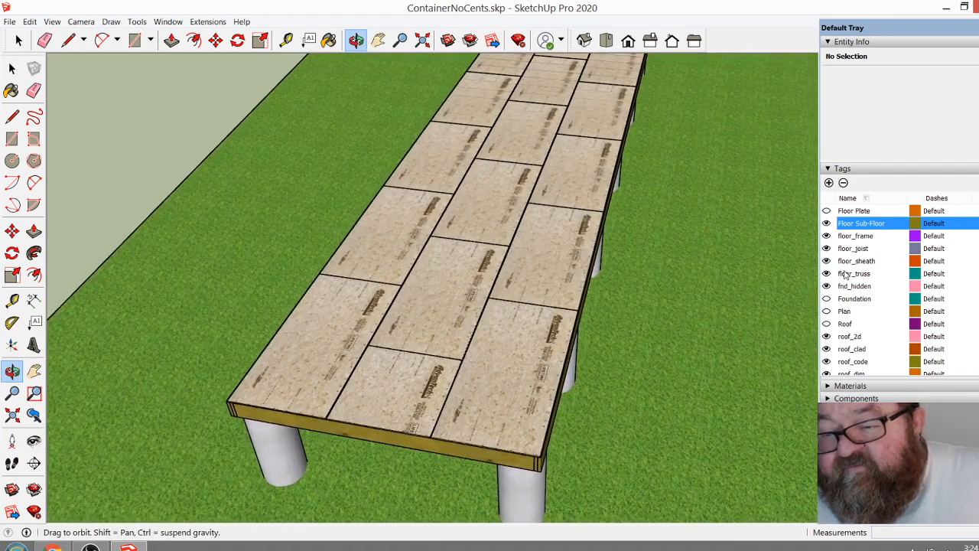
{"action": "scroll", "coordinate": [844, 275], "scroll_direction": "down", "scroll_amount": 1}
{"action": "scroll", "coordinate": [860, 276], "scroll_direction": "down", "scroll_amount": 6}
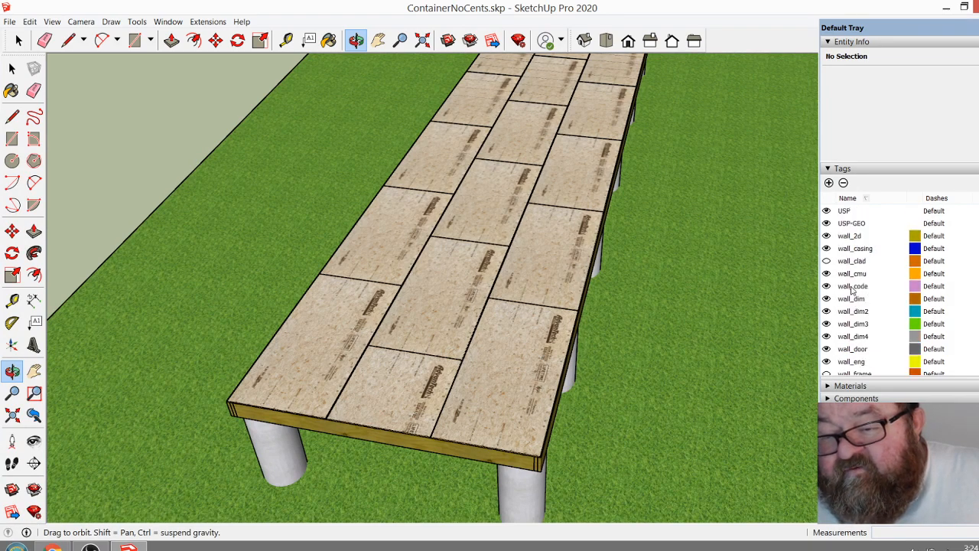
{"action": "scroll", "coordinate": [852, 291], "scroll_direction": "down", "scroll_amount": 2}
{"action": "left_click", "coordinate": [826, 298]}
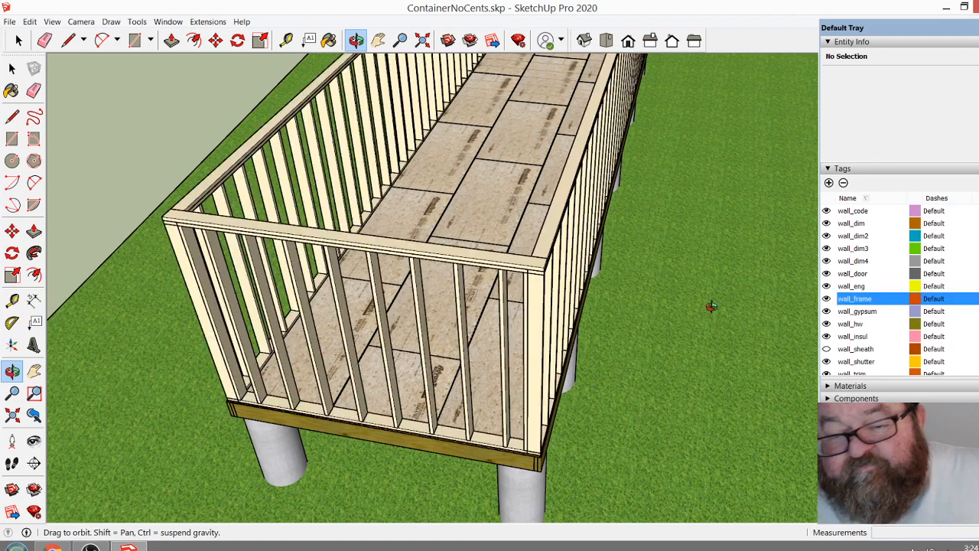
Inspect the floor corner up close, where the wall's bottom plate and studs meet the sub-floor and rim boards
{"action": "left_click_drag", "start_coordinate": [502, 398], "coordinate": [441, 334]}
{"action": "scroll", "coordinate": [507, 420], "scroll_direction": "up", "scroll_amount": 4}
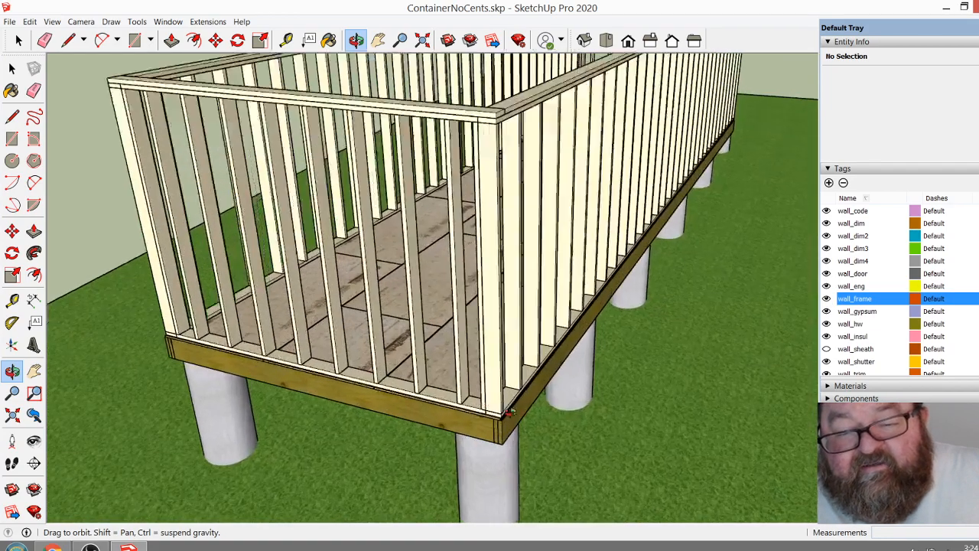
{"action": "scroll", "coordinate": [507, 420], "scroll_direction": "up", "scroll_amount": 2}
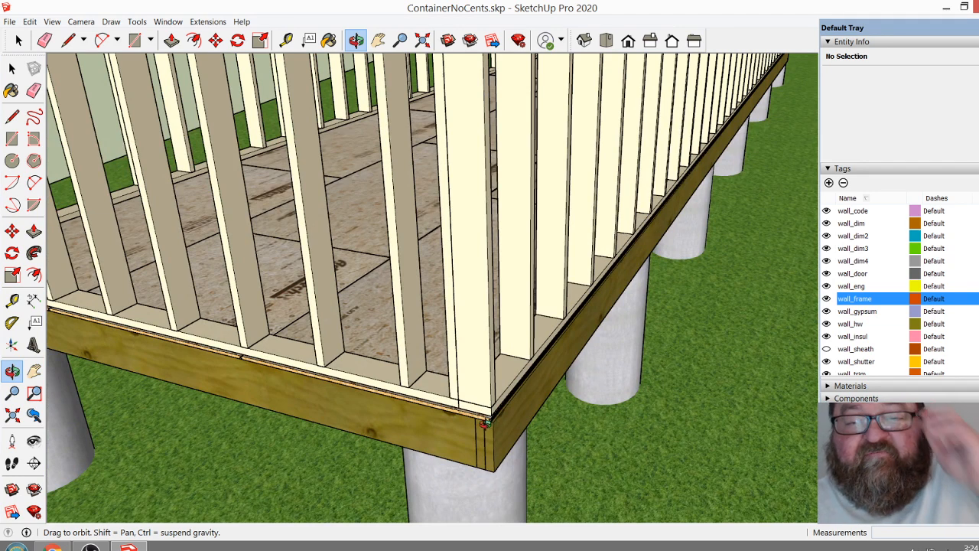
{"action": "scroll", "coordinate": [472, 425], "scroll_direction": "up", "scroll_amount": 3}
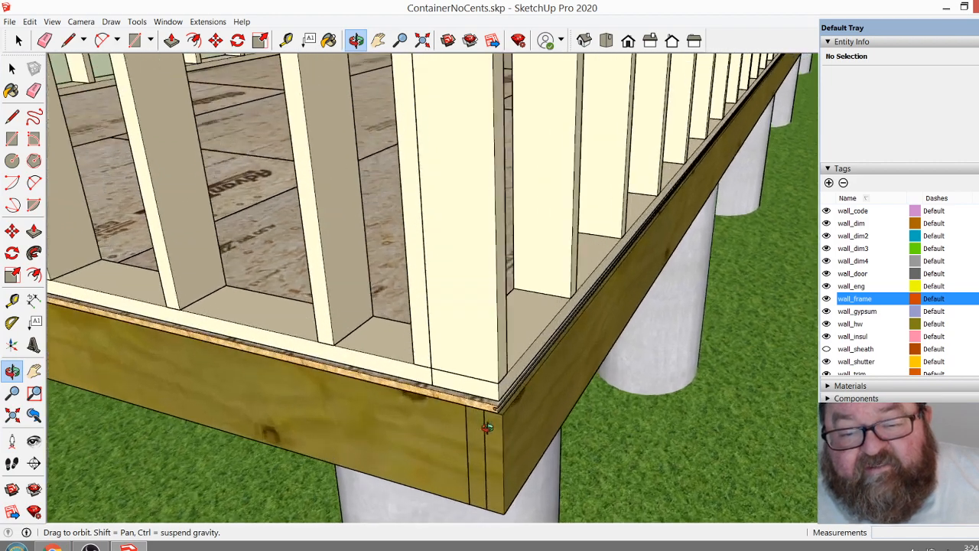
{"action": "left_click_drag", "start_coordinate": [492, 428], "coordinate": [474, 467]}
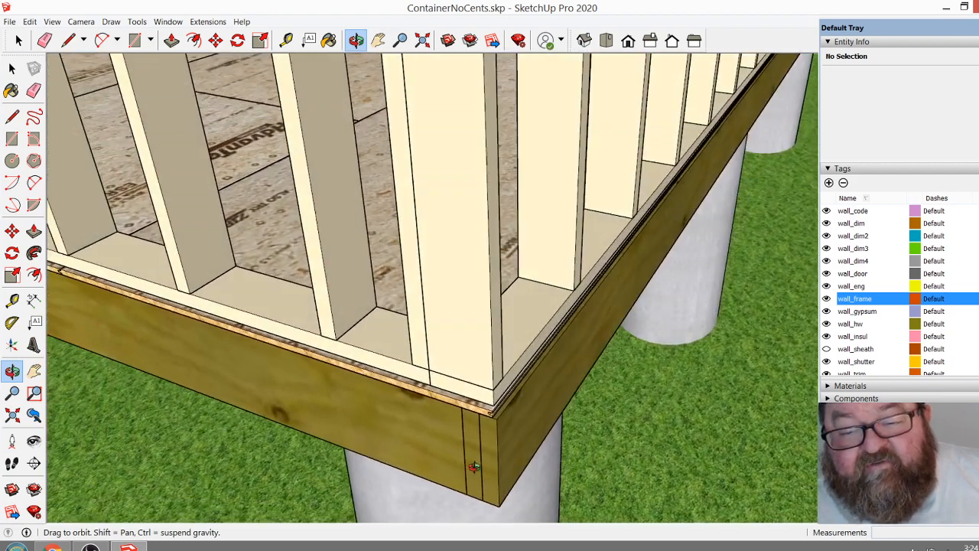
{"action": "scroll", "coordinate": [438, 408], "scroll_direction": "up", "scroll_amount": 2}
{"action": "left_click_drag", "start_coordinate": [437, 408], "coordinate": [451, 463]}
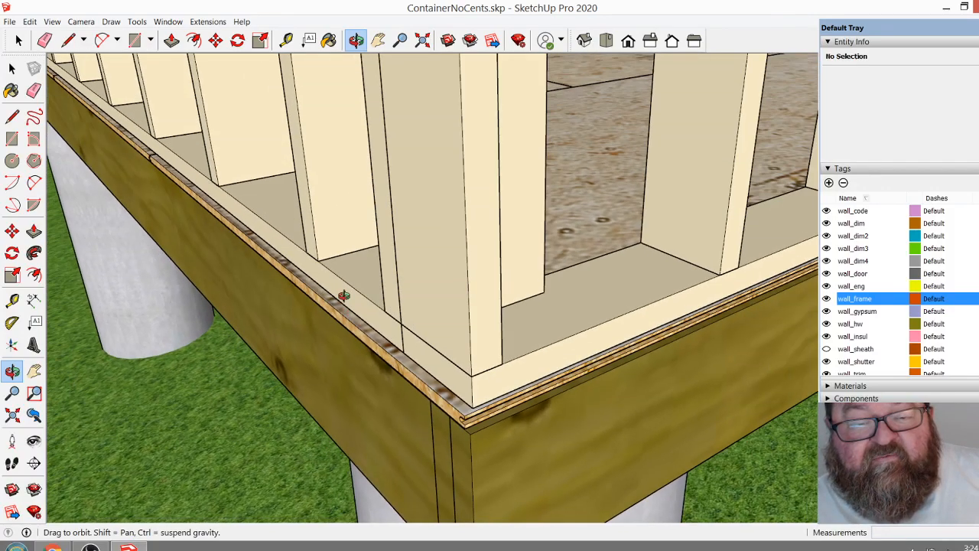
Turn on the wall_sheath tag to display the exterior sheathing over the stud walls
{"action": "left_click_drag", "start_coordinate": [343, 295], "coordinate": [382, 344]}
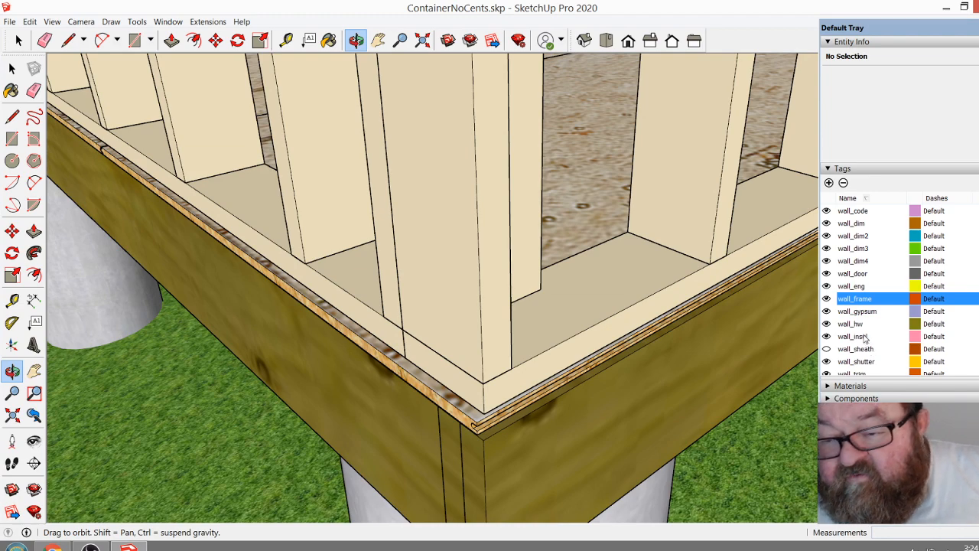
{"action": "left_click", "coordinate": [827, 350]}
{"action": "left_click_drag", "start_coordinate": [500, 334], "coordinate": [677, 202]}
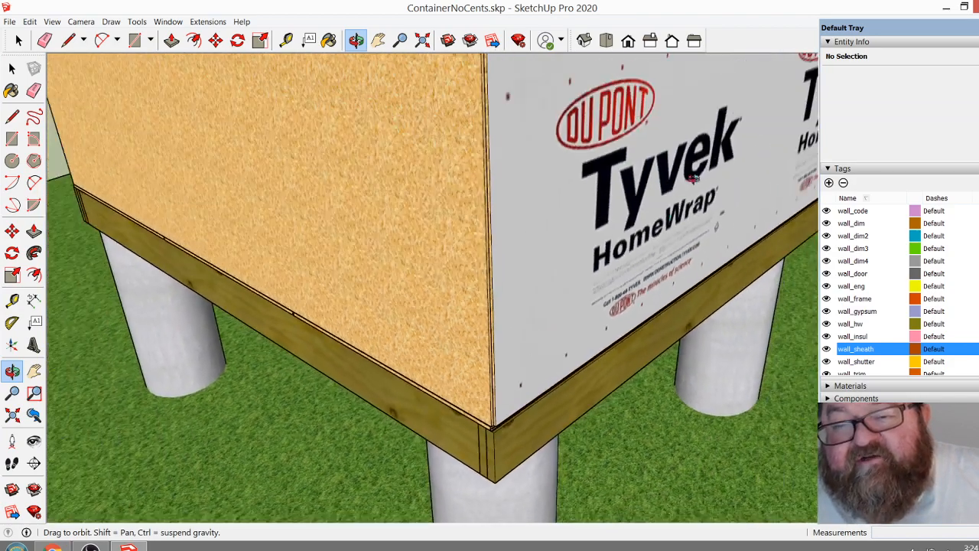
Examine the bottom corner up close, where the wall sheathing ends at the sub-floor edge above the rim boards
{"action": "scroll", "coordinate": [335, 395], "scroll_direction": "up", "scroll_amount": 4}
{"action": "scroll", "coordinate": [291, 359], "scroll_direction": "down", "scroll_amount": 3}
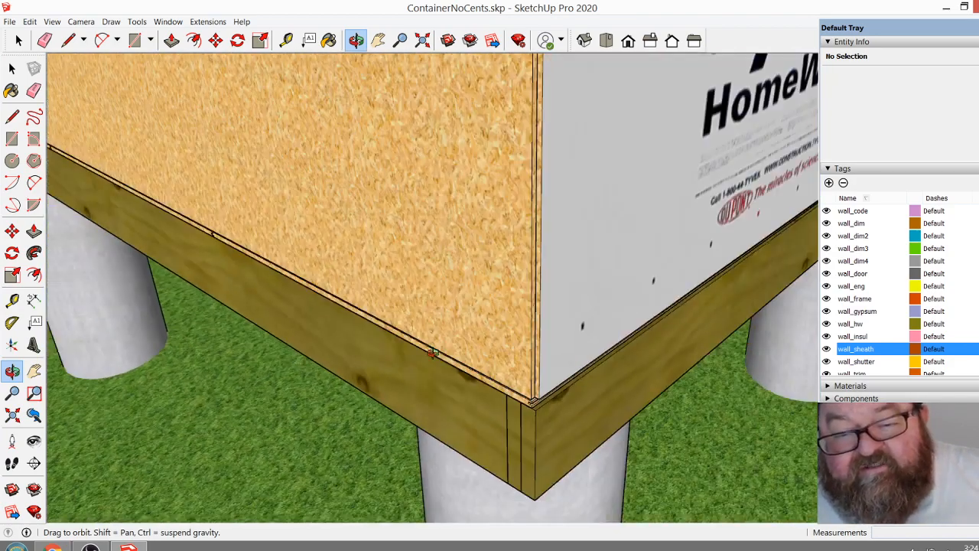
{"action": "scroll", "coordinate": [467, 342], "scroll_direction": "up", "scroll_amount": 1}
{"action": "left_click_drag", "start_coordinate": [466, 343], "coordinate": [541, 440]}
{"action": "left_click_drag", "start_coordinate": [445, 444], "coordinate": [490, 452]}
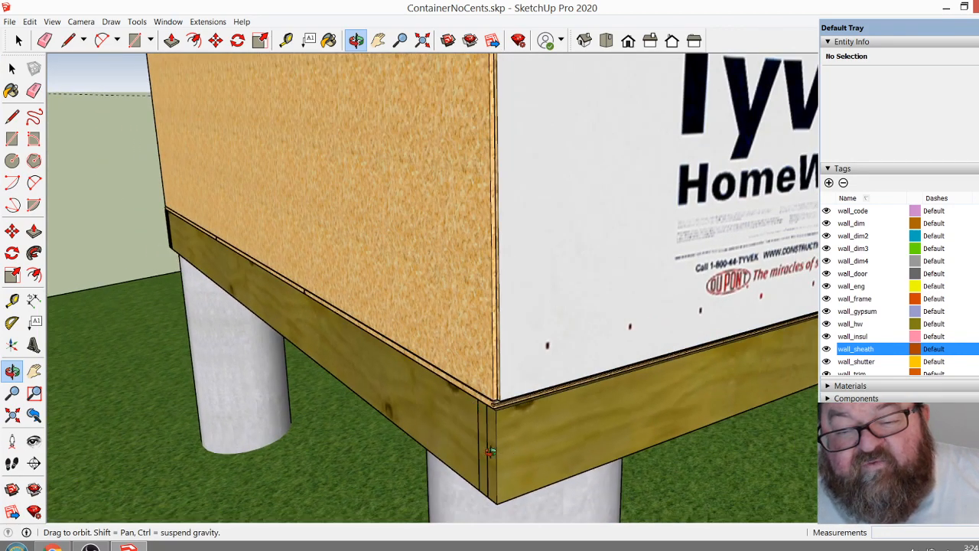
{"action": "scroll", "coordinate": [469, 419], "scroll_direction": "up", "scroll_amount": 5}
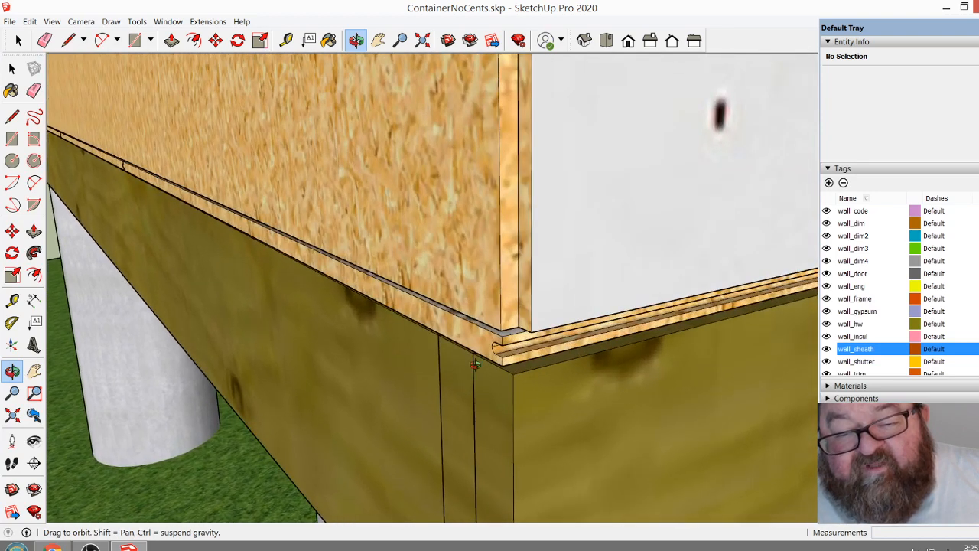
{"action": "scroll", "coordinate": [512, 310], "scroll_direction": "down", "scroll_amount": 4}
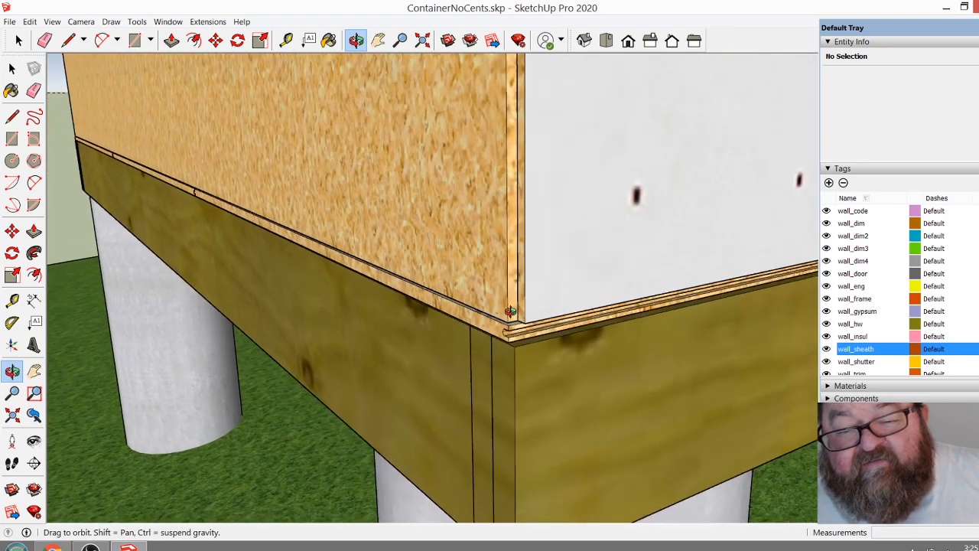
{"action": "scroll", "coordinate": [497, 311], "scroll_direction": "up", "scroll_amount": 3}
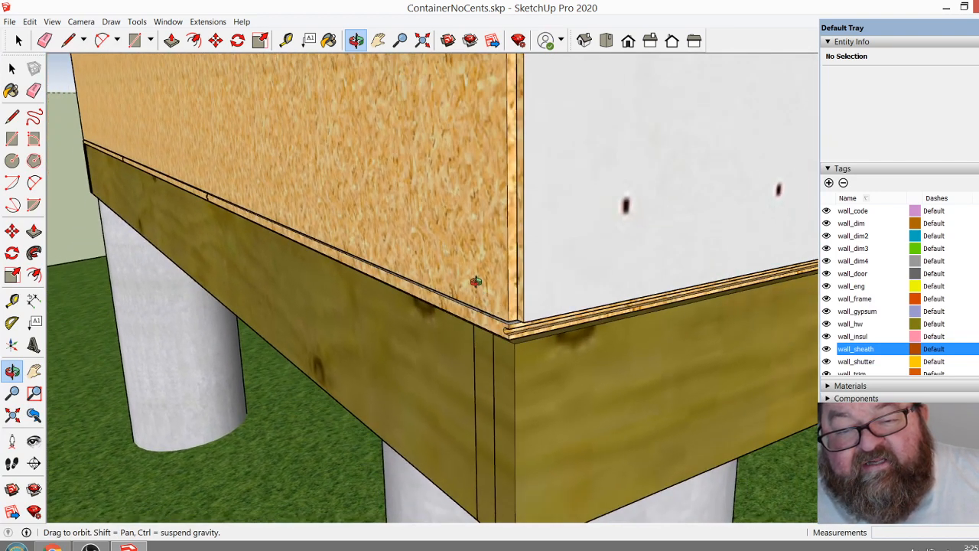
{"action": "left_click_drag", "start_coordinate": [498, 269], "coordinate": [428, 256]}
{"action": "left_click_drag", "start_coordinate": [442, 317], "coordinate": [538, 312]}
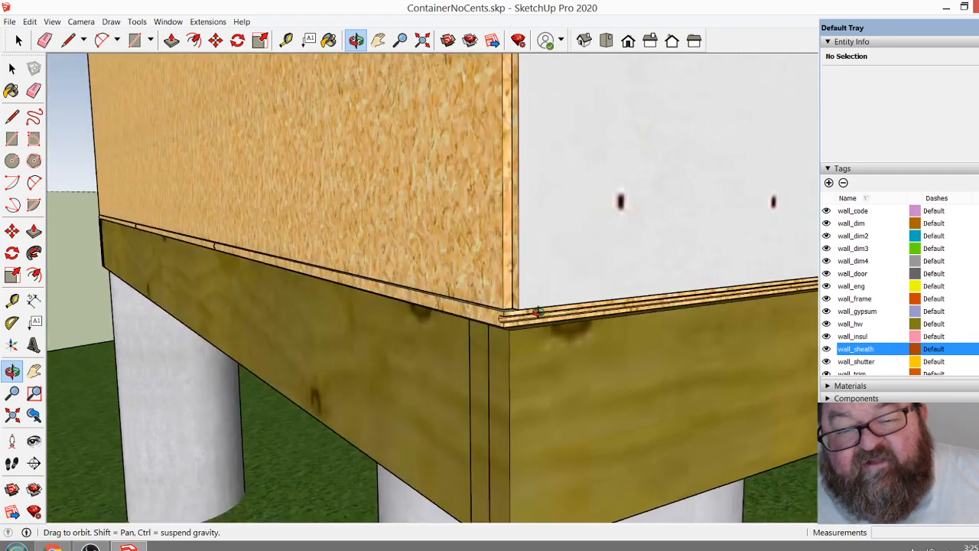
{"action": "scroll", "coordinate": [357, 341], "scroll_direction": "down", "scroll_amount": 5}
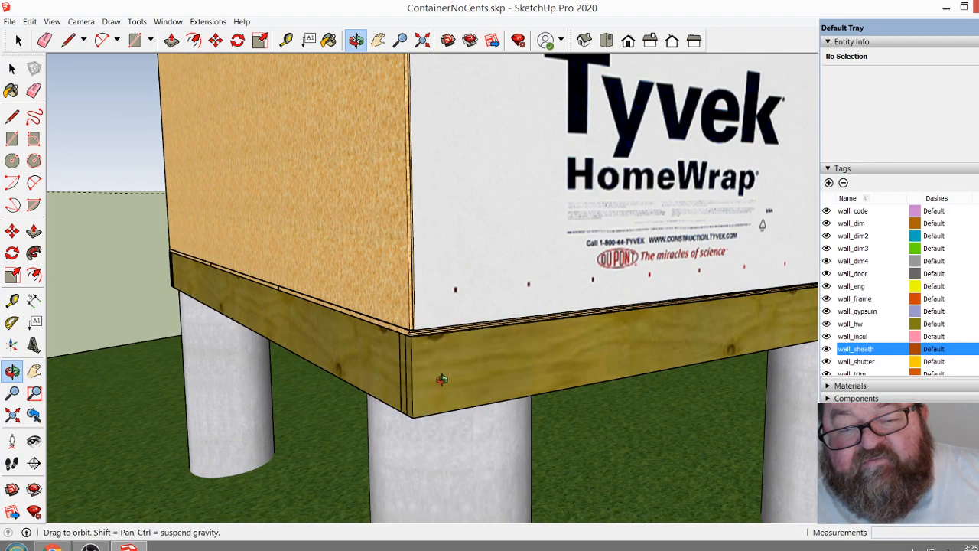
Review the sheathed building as a whole, from the piers and rim boards up to the open wall tops
{"action": "scroll", "coordinate": [230, 325], "scroll_direction": "down", "scroll_amount": 4}
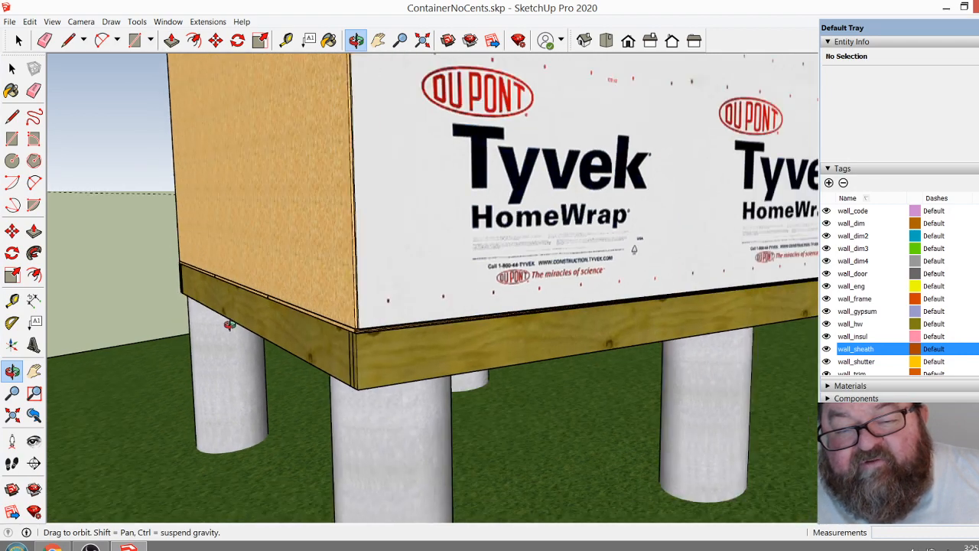
{"action": "left_click_drag", "start_coordinate": [406, 313], "coordinate": [370, 382]}
{"action": "scroll", "coordinate": [370, 382], "scroll_direction": "down", "scroll_amount": 5}
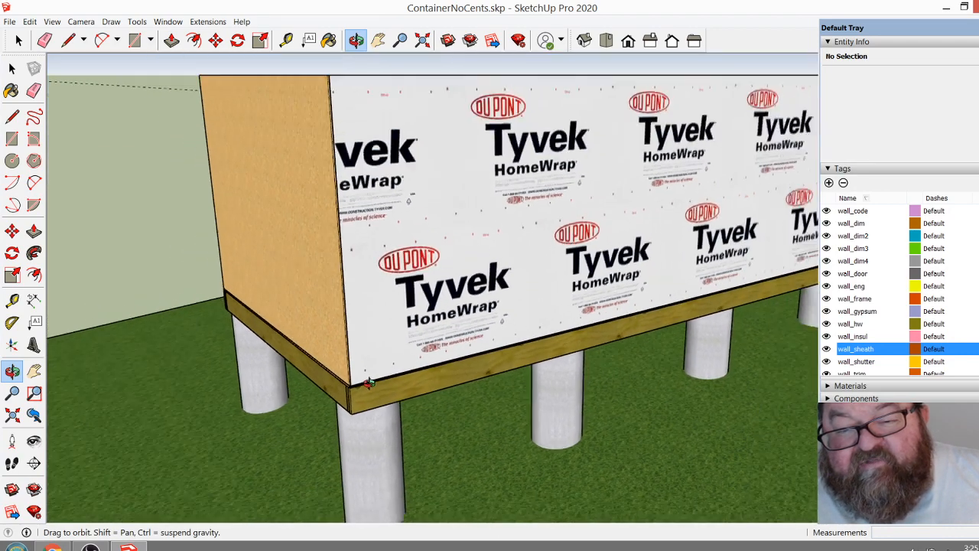
{"action": "left_click_drag", "start_coordinate": [559, 317], "coordinate": [562, 286]}
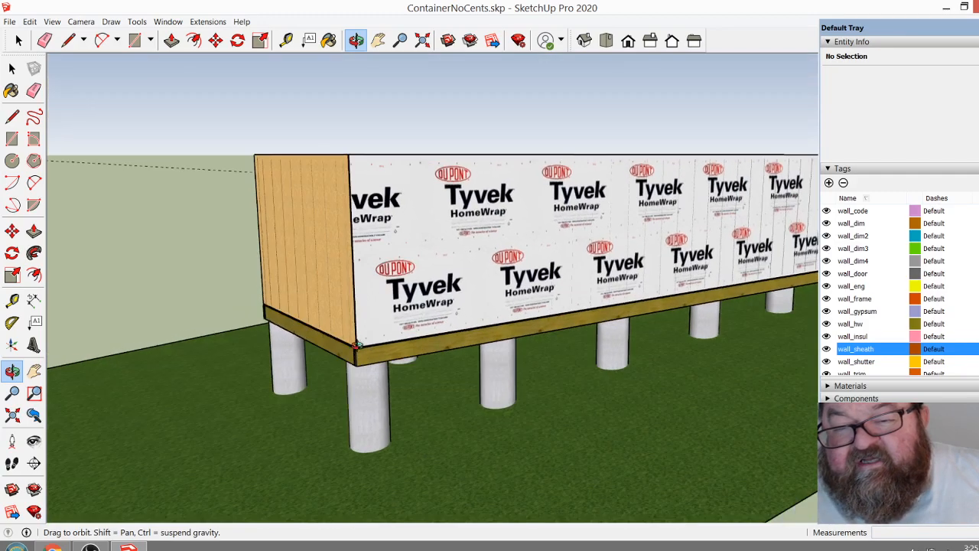
{"action": "left_click_drag", "start_coordinate": [436, 292], "coordinate": [460, 328]}
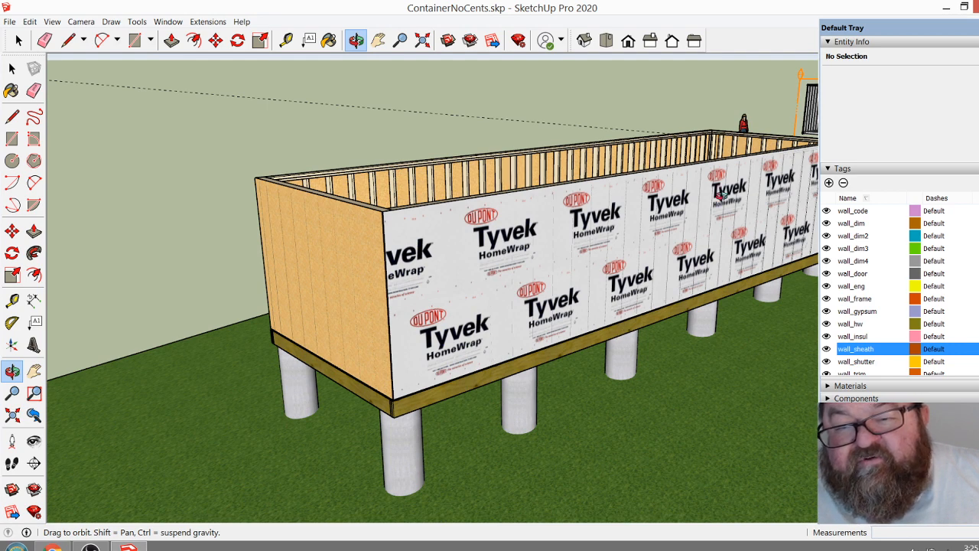
{"action": "scroll", "coordinate": [394, 344], "scroll_direction": "up", "scroll_amount": 4}
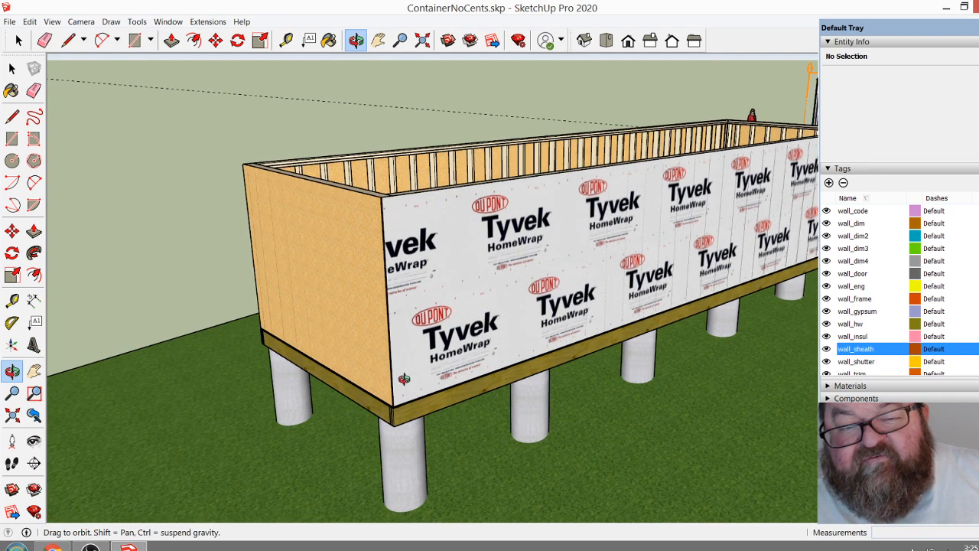
{"action": "left_click_drag", "start_coordinate": [392, 244], "coordinate": [400, 218]}
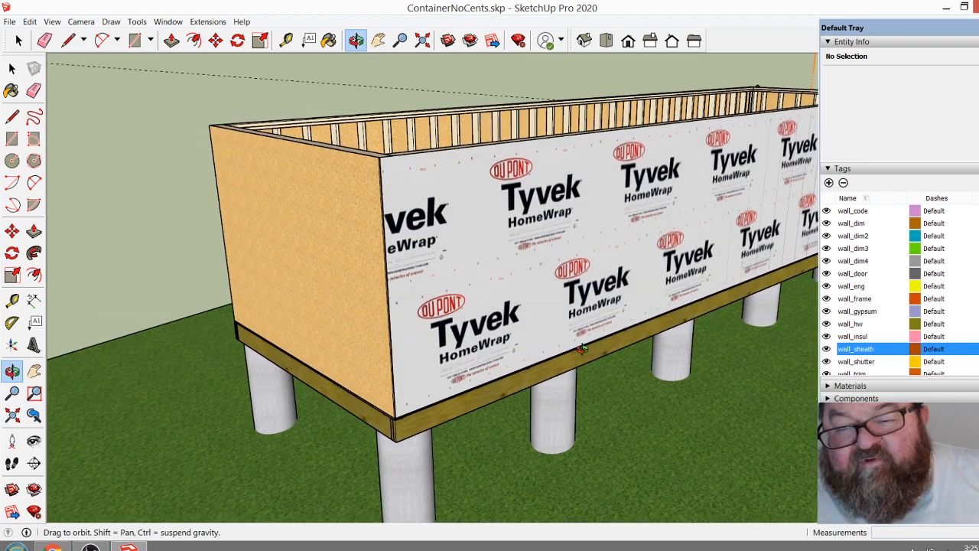
Compare the exposed rim boards below the sheathing at the corner, and look over the end wall's OSB face from above
{"action": "scroll", "coordinate": [397, 438], "scroll_direction": "up", "scroll_amount": 8}
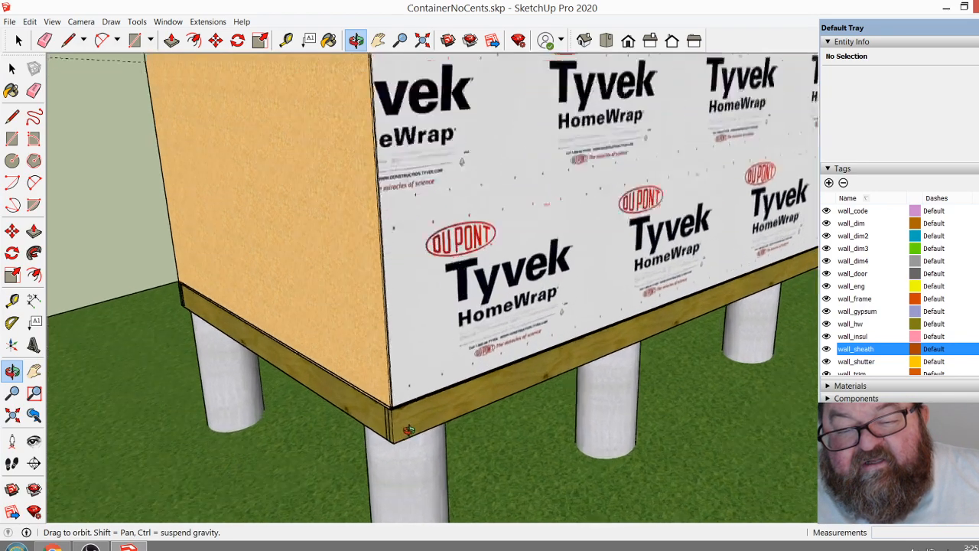
{"action": "left_click_drag", "start_coordinate": [465, 387], "coordinate": [537, 347]}
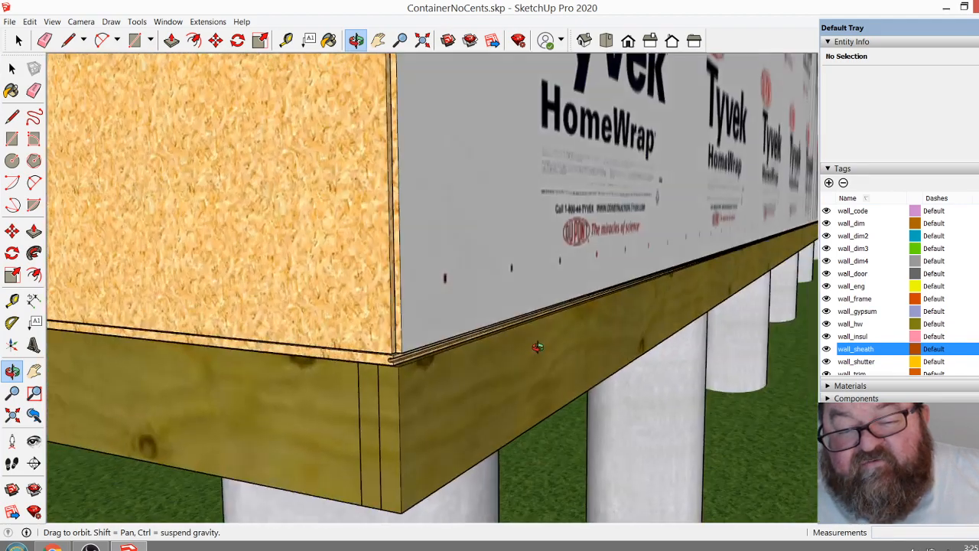
{"action": "left_click_drag", "start_coordinate": [546, 314], "coordinate": [349, 397]}
{"action": "scroll", "coordinate": [388, 438], "scroll_direction": "down", "scroll_amount": 2}
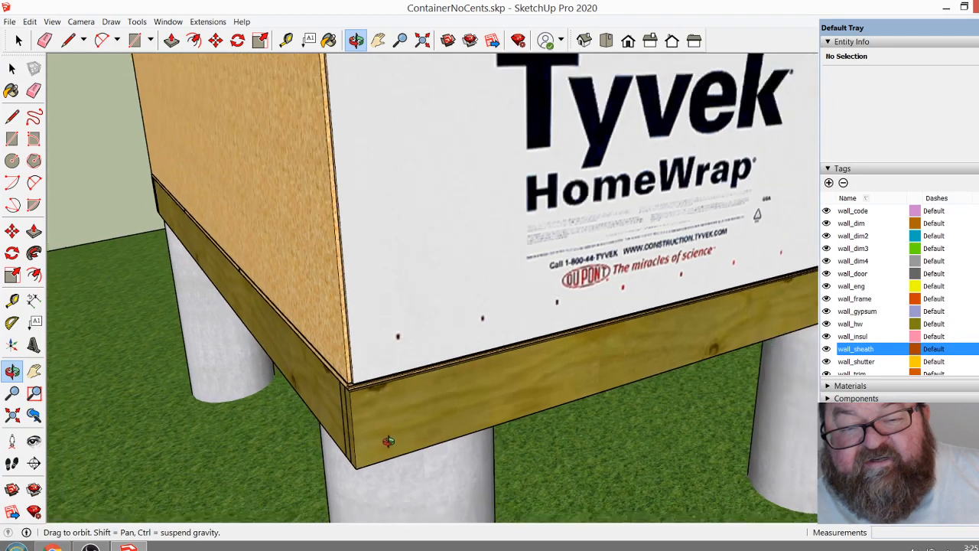
{"action": "left_click_drag", "start_coordinate": [389, 442], "coordinate": [448, 335]}
{"action": "scroll", "coordinate": [416, 447], "scroll_direction": "down", "scroll_amount": 2}
{"action": "scroll", "coordinate": [416, 447], "scroll_direction": "down", "scroll_amount": 2}
{"action": "scroll", "coordinate": [487, 357], "scroll_direction": "up", "scroll_amount": 2}
{"action": "scroll", "coordinate": [489, 363], "scroll_direction": "down", "scroll_amount": 3}
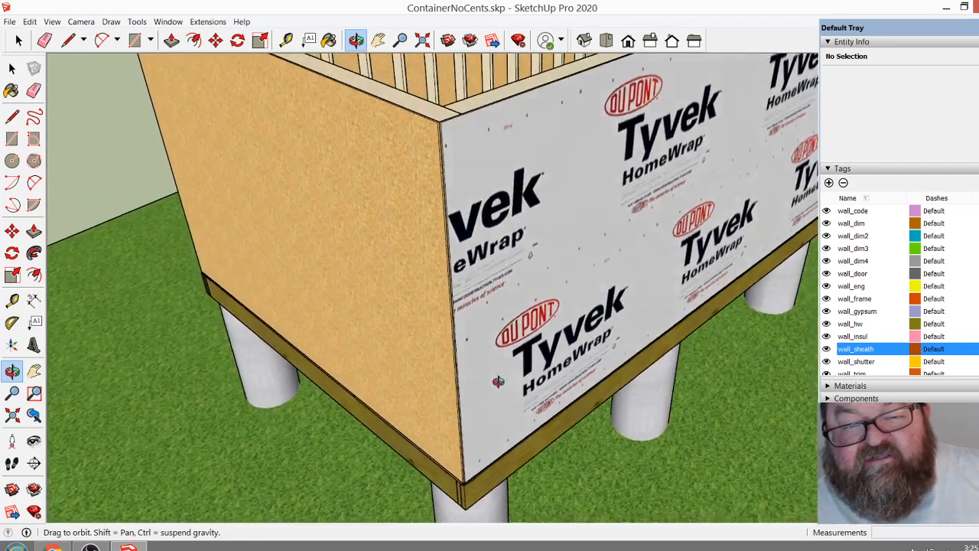
{"action": "scroll", "coordinate": [392, 119], "scroll_direction": "up", "scroll_amount": 1}
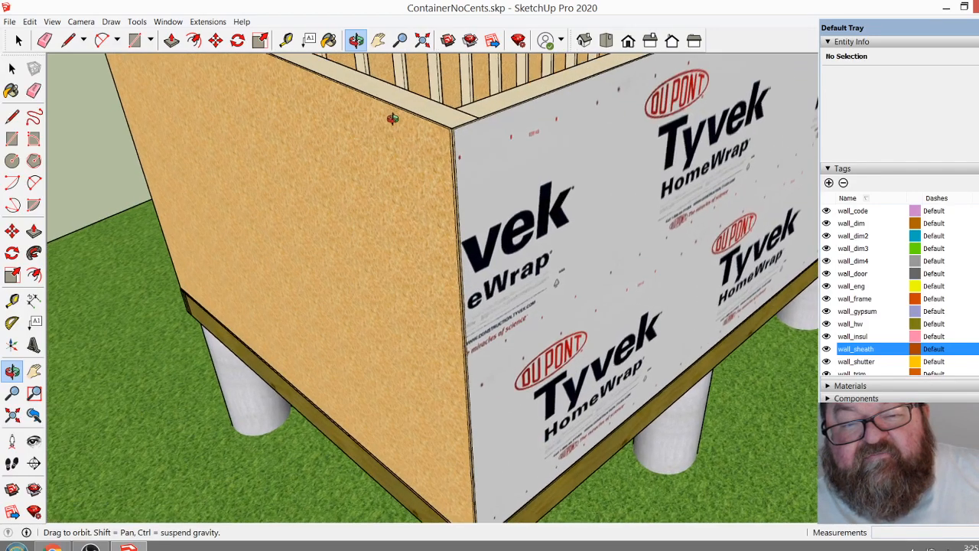
{"action": "left_click_drag", "start_coordinate": [429, 233], "coordinate": [608, 296]}
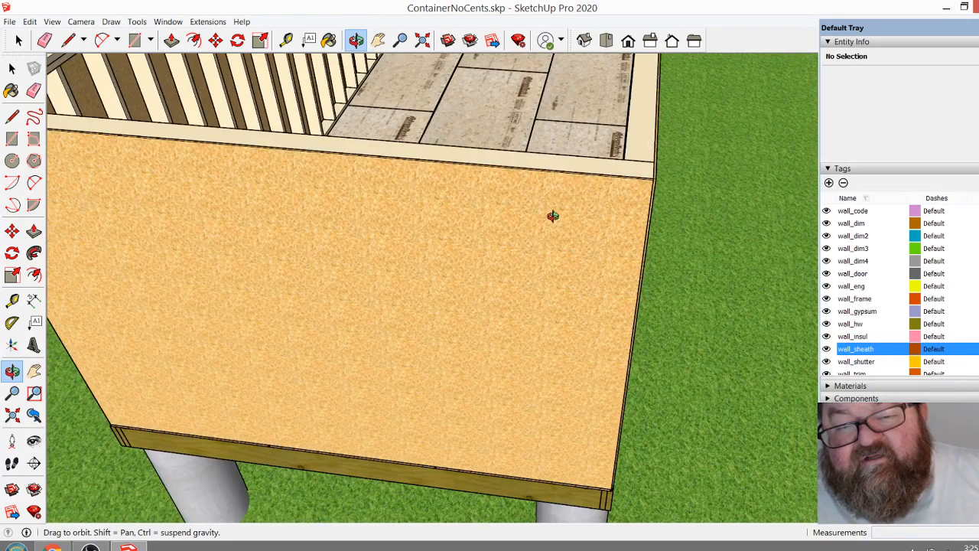
{"action": "left_click_drag", "start_coordinate": [553, 216], "coordinate": [597, 229]}
{"action": "left_click_drag", "start_coordinate": [491, 225], "coordinate": [392, 230]}
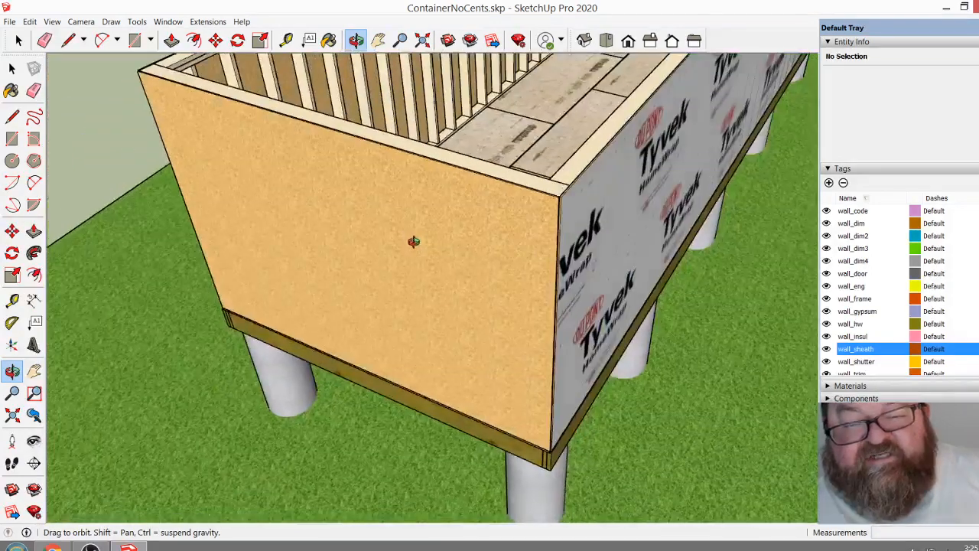
{"action": "left_click", "coordinate": [208, 22]}
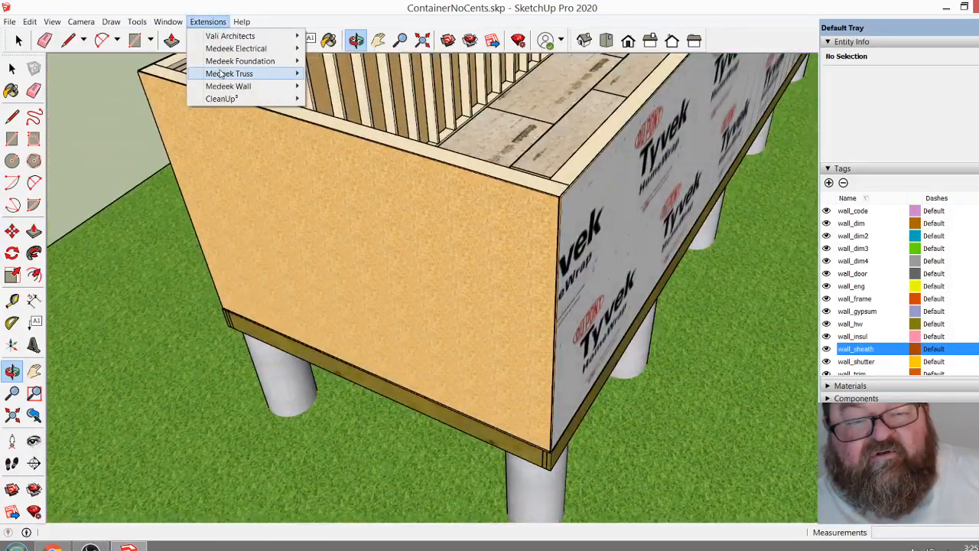
{"action": "mouse_move", "coordinate": [227, 85]}
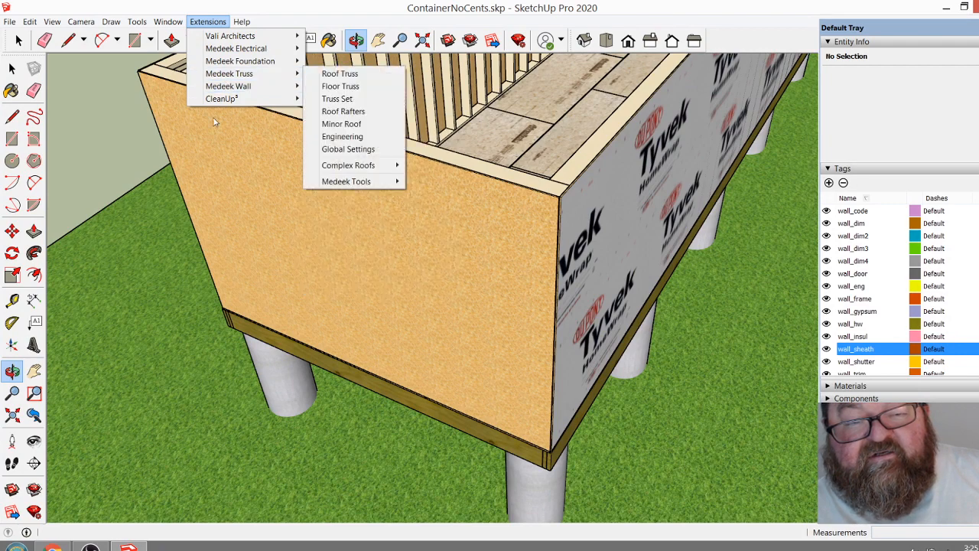
{"action": "left_click", "coordinate": [496, 136]}
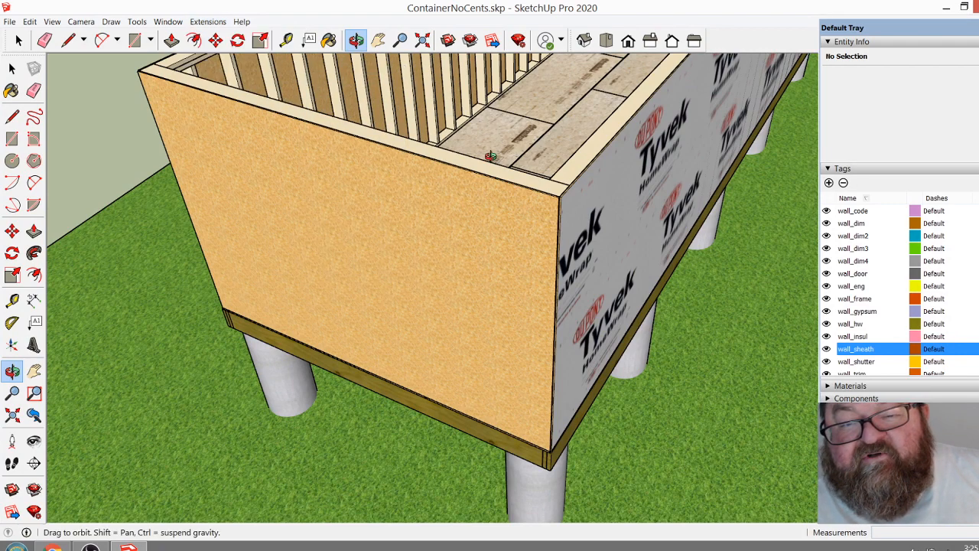
Place a vertical guide on the end wall's sheathing, 48 inches in from its corner edge, to mark a panel width
{"action": "left_click_drag", "start_coordinate": [497, 277], "coordinate": [581, 235]}
{"action": "left_click_drag", "start_coordinate": [535, 325], "coordinate": [543, 291]}
{"action": "scroll", "coordinate": [516, 365], "scroll_direction": "up", "scroll_amount": 3}
{"action": "left_click_drag", "start_coordinate": [525, 364], "coordinate": [703, 118]}
{"action": "scroll", "coordinate": [728, 142], "scroll_direction": "up", "scroll_amount": 2}
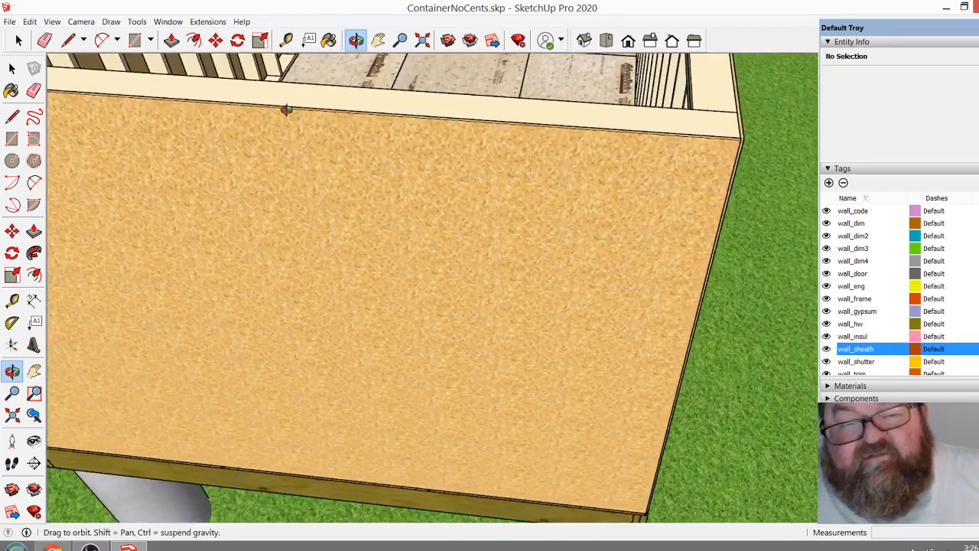
{"action": "left_click", "coordinate": [286, 40]}
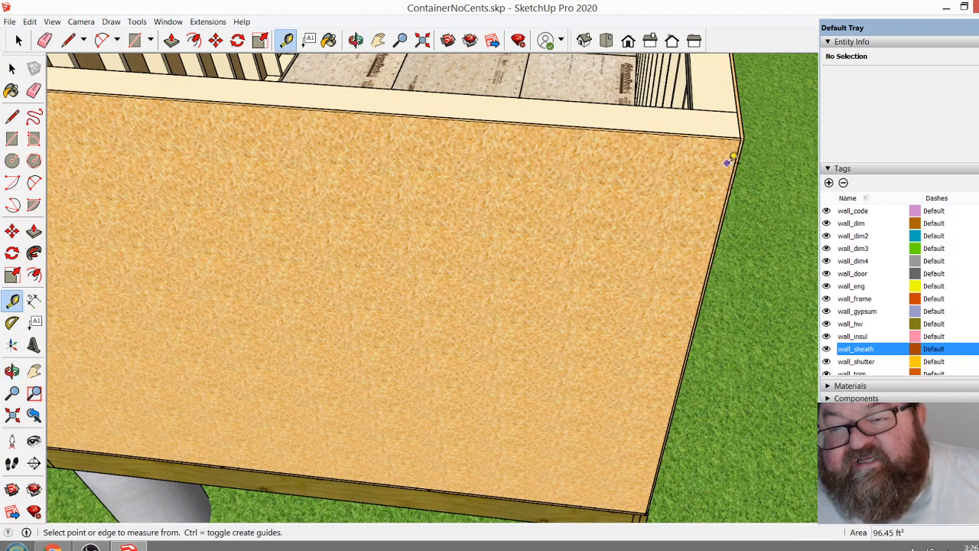
{"action": "left_click", "coordinate": [735, 160]}
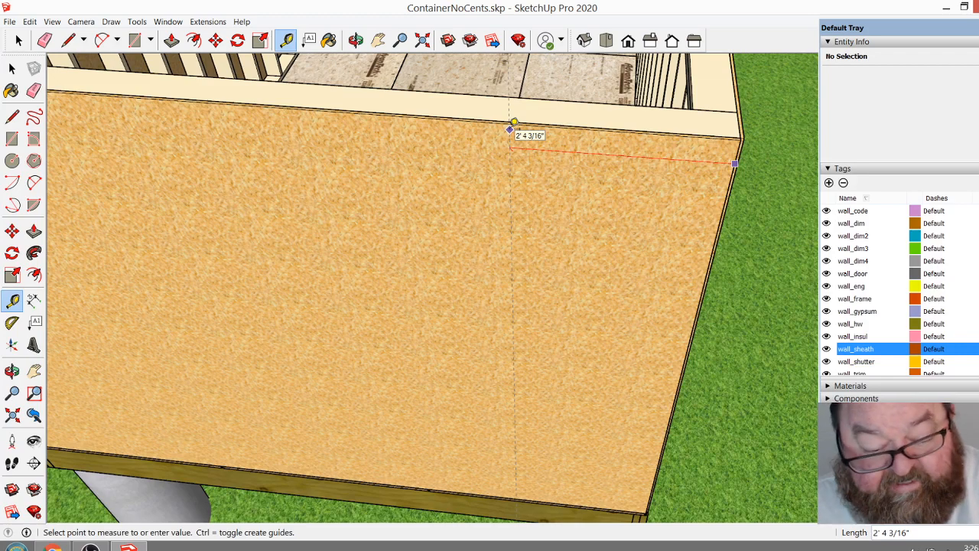
{"action": "key", "text": "Return"}
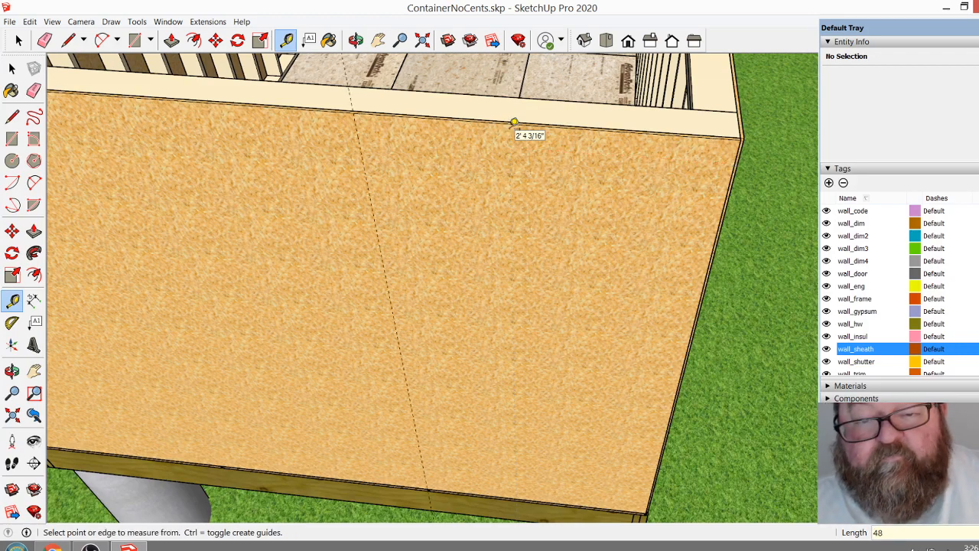
{"action": "scroll", "coordinate": [489, 119], "scroll_direction": "down", "scroll_amount": 3}
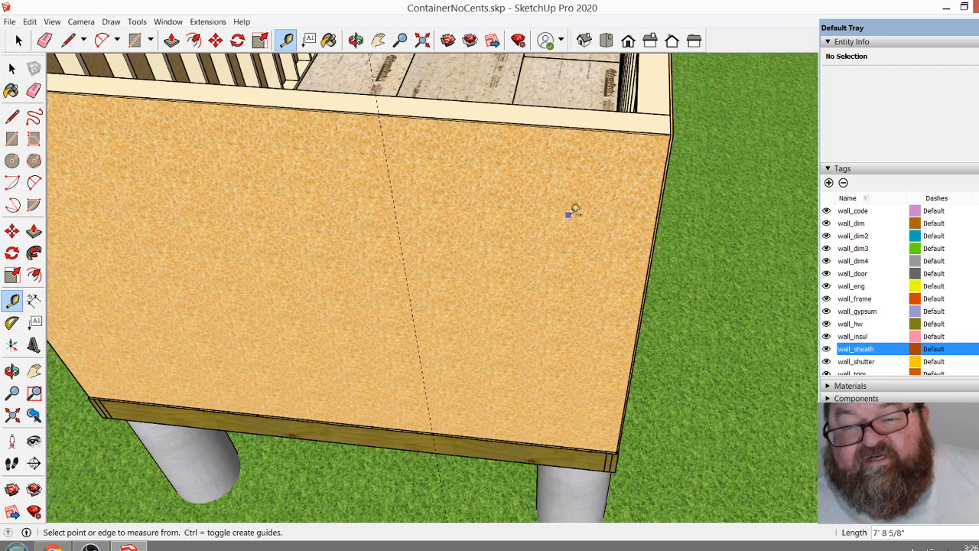
{"action": "left_click", "coordinate": [433, 428]}
{"action": "left_click_drag", "start_coordinate": [493, 209], "coordinate": [462, 246]}
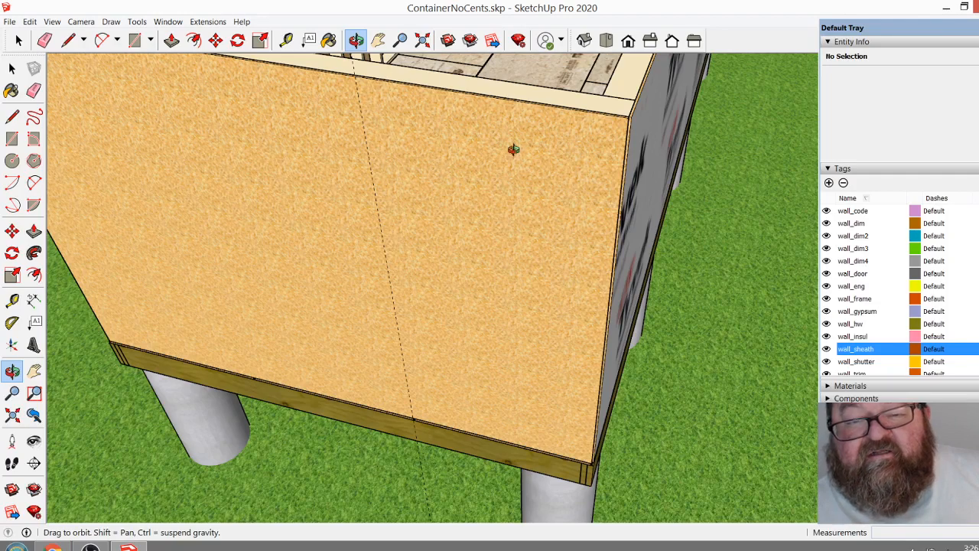
{"action": "left_click_drag", "start_coordinate": [494, 229], "coordinate": [406, 202]}
{"action": "left_click_drag", "start_coordinate": [500, 175], "coordinate": [510, 225]}
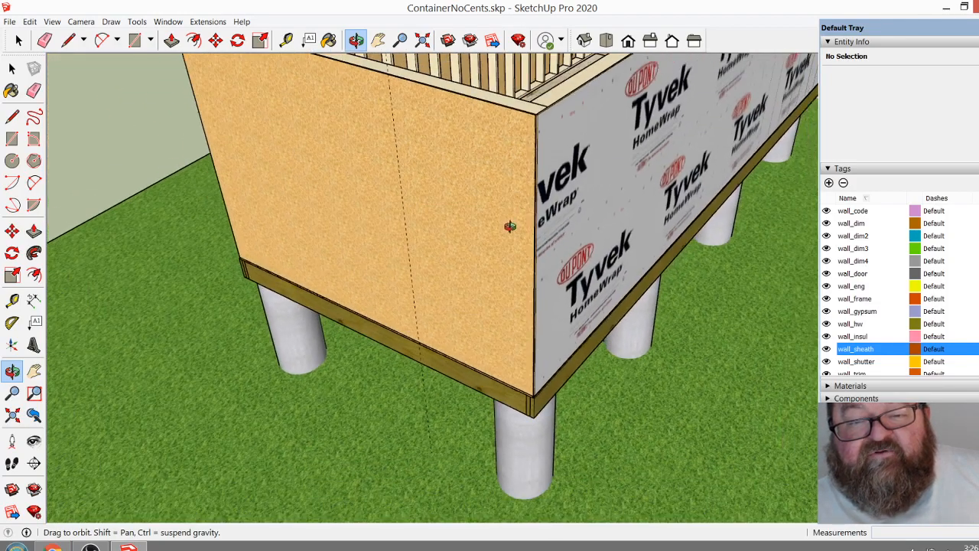
{"action": "left_click", "coordinate": [19, 39]}
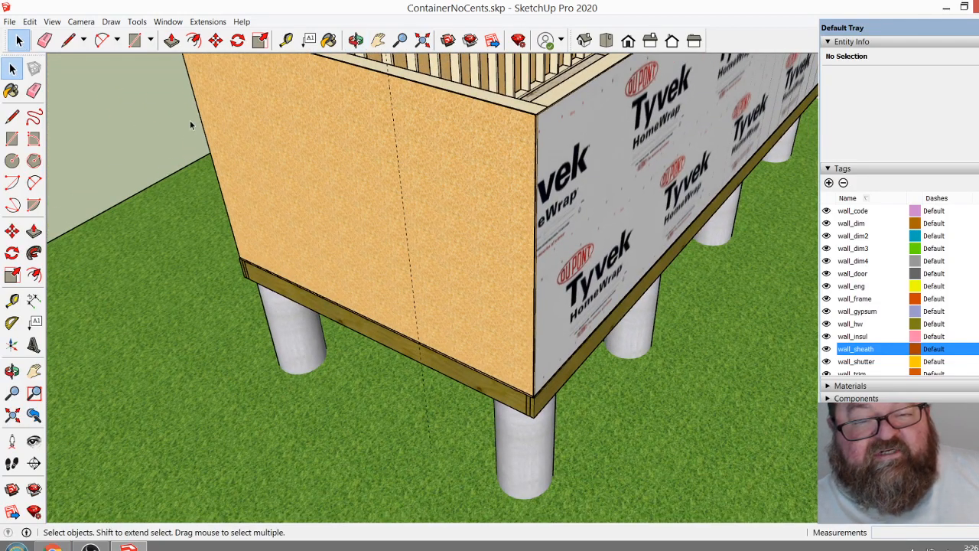
{"action": "left_click", "coordinate": [471, 242]}
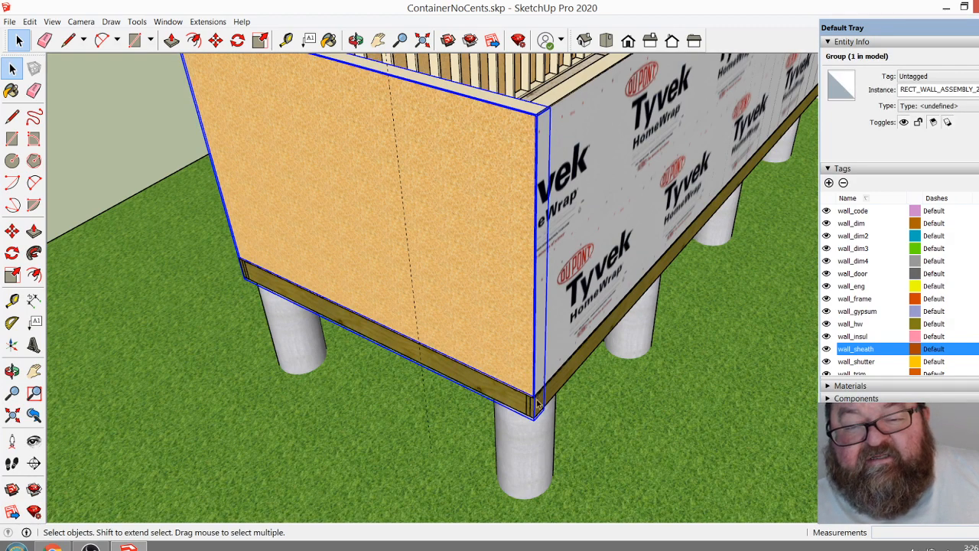
{"action": "scroll", "coordinate": [487, 321], "scroll_direction": "up", "scroll_amount": 5}
{"action": "double_click", "coordinate": [514, 356]}
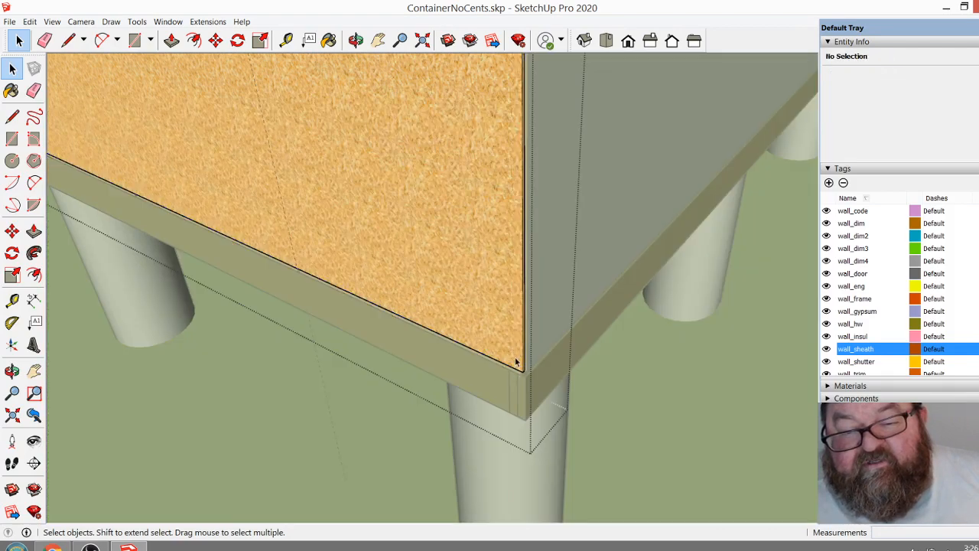
{"action": "left_click", "coordinate": [514, 357]}
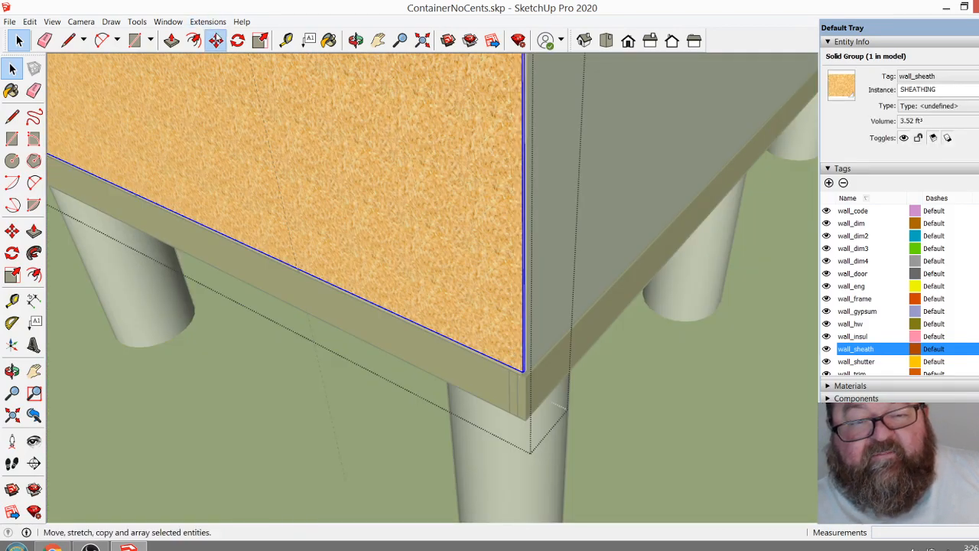
{"action": "left_click", "coordinate": [216, 39]}
{"action": "left_click", "coordinate": [415, 143]}
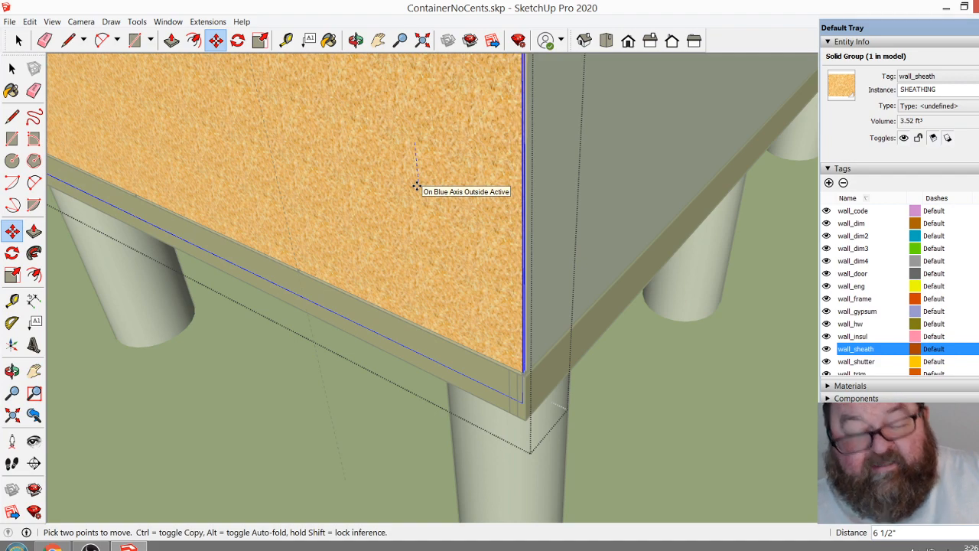
{"action": "key", "text": "Escape"}
Move the whole end wall assembly 1/2 inch outward from the side wall's corner
{"action": "scroll", "coordinate": [517, 351], "scroll_direction": "up", "scroll_amount": 5}
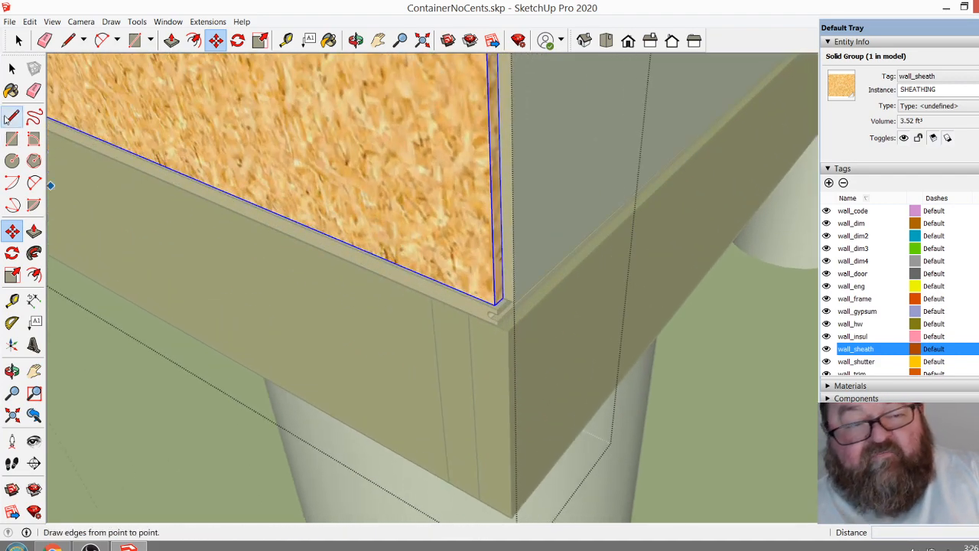
{"action": "left_click", "coordinate": [19, 41]}
{"action": "scroll", "coordinate": [249, 296], "scroll_direction": "down", "scroll_amount": 2}
{"action": "left_click", "coordinate": [138, 378]}
{"action": "left_click", "coordinate": [333, 242]}
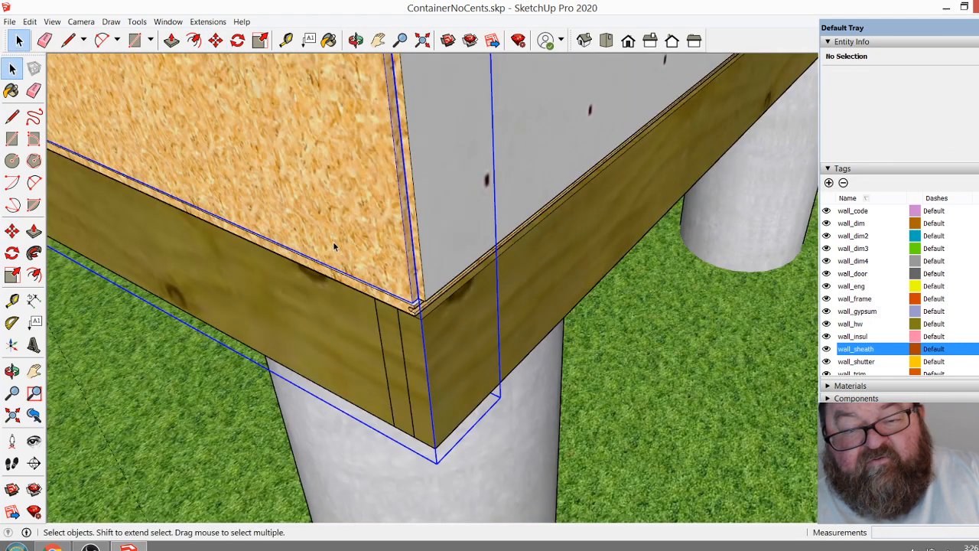
{"action": "key", "text": "m"}
{"action": "left_click", "coordinate": [565, 226]}
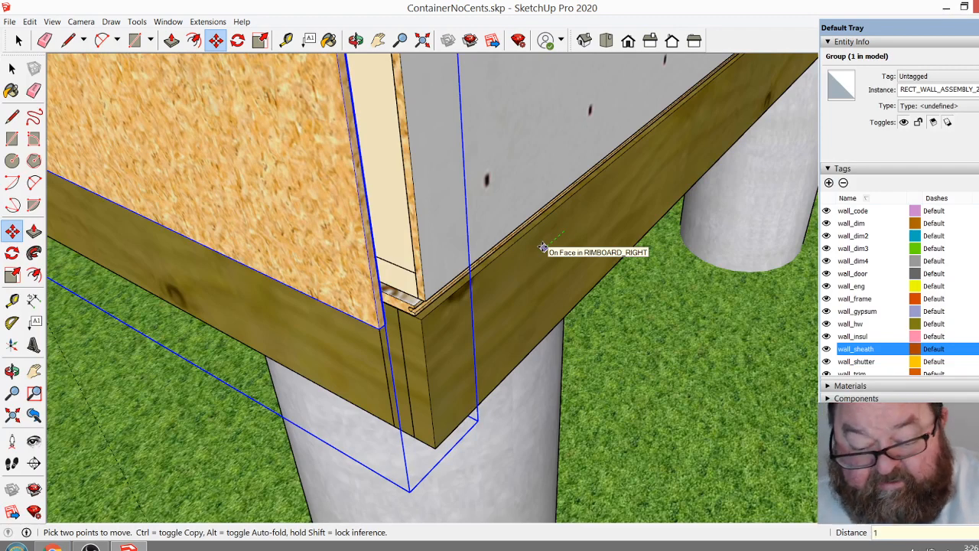
{"action": "key", "text": "Return"}
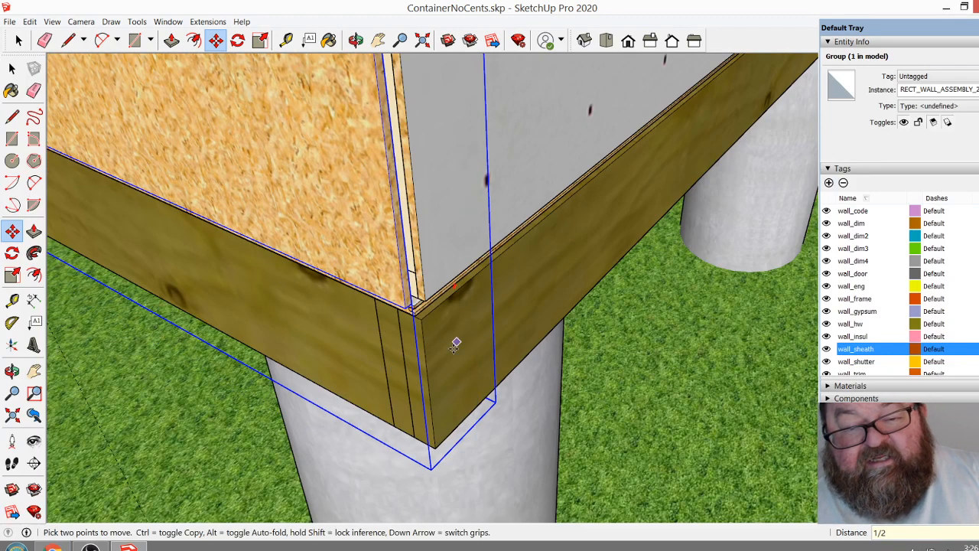
Try to lower the whole end wall assembly so that its sheathing overlaps the rim board
{"action": "left_click", "coordinate": [416, 311]}
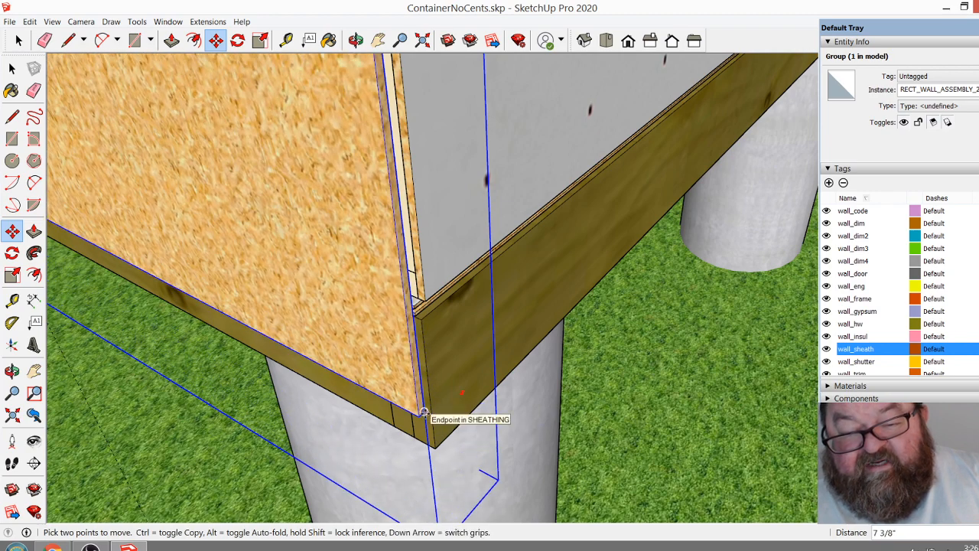
{"action": "left_click", "coordinate": [424, 419]}
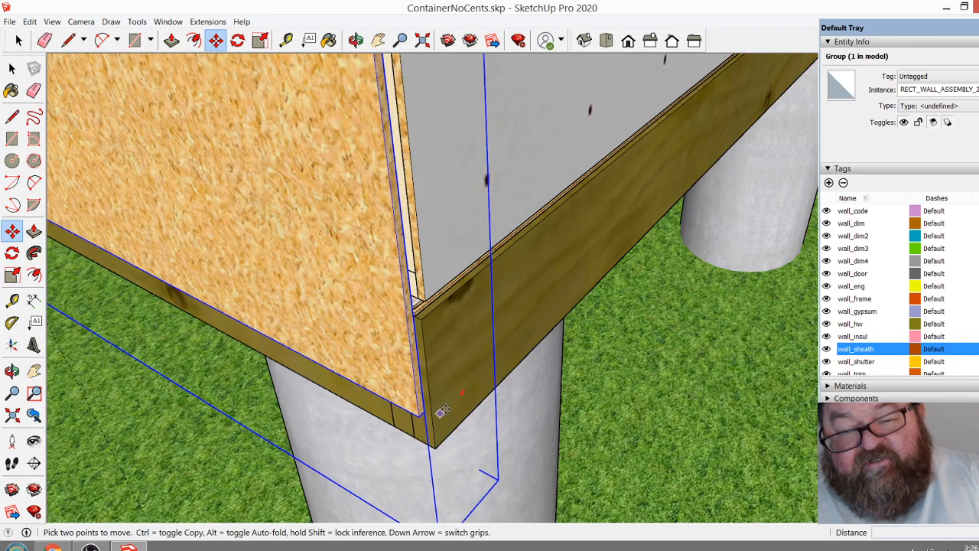
{"action": "scroll", "coordinate": [457, 401], "scroll_direction": "down", "scroll_amount": 2}
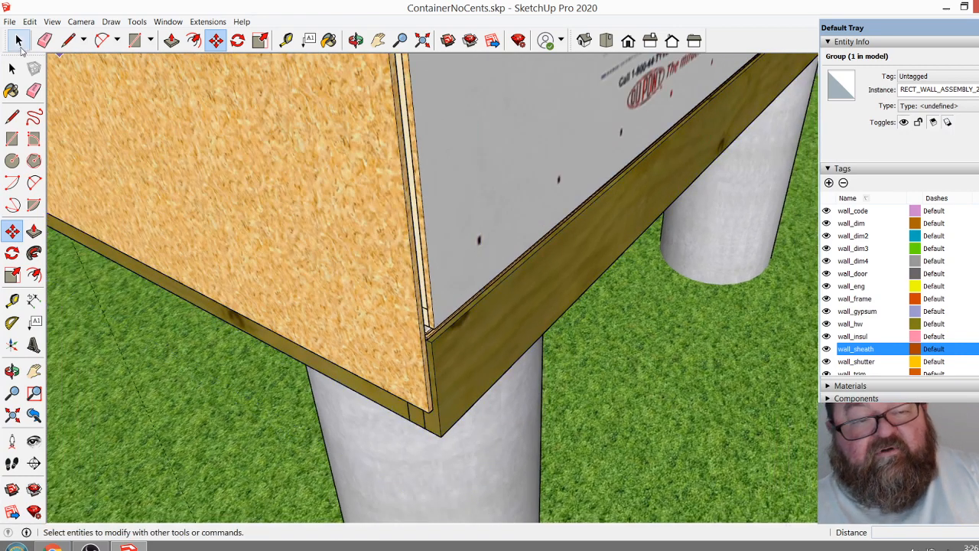
{"action": "left_click", "coordinate": [18, 43]}
{"action": "left_click", "coordinate": [527, 261]}
{"action": "middle_click_drag", "start_coordinate": [611, 321], "coordinate": [426, 466]}
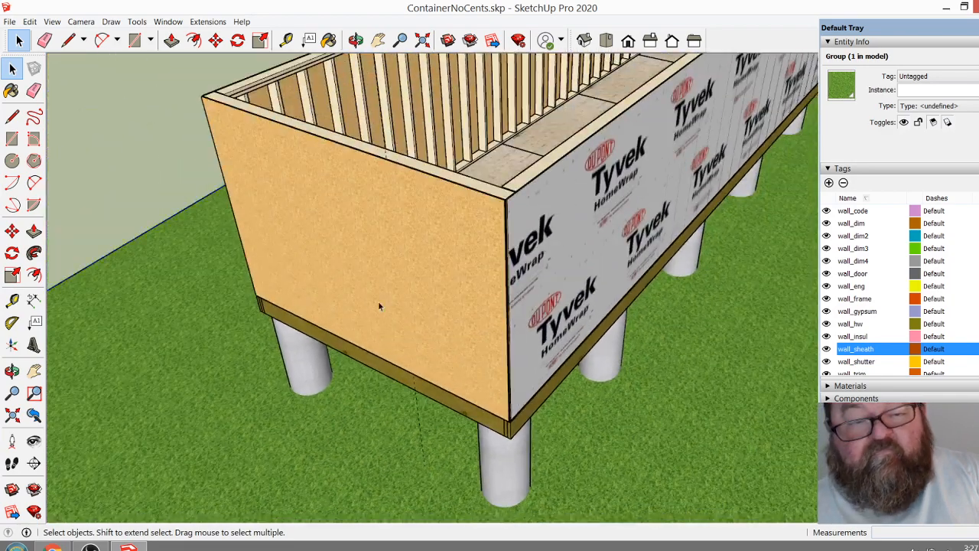
Reselect the end wall assembly and move it another 1/2 inch outward, away from the side wall
{"action": "middle_click_drag", "start_coordinate": [378, 301], "coordinate": [416, 265]}
{"action": "left_click", "coordinate": [417, 251]}
{"action": "scroll", "coordinate": [539, 284], "scroll_direction": "up", "scroll_amount": 2}
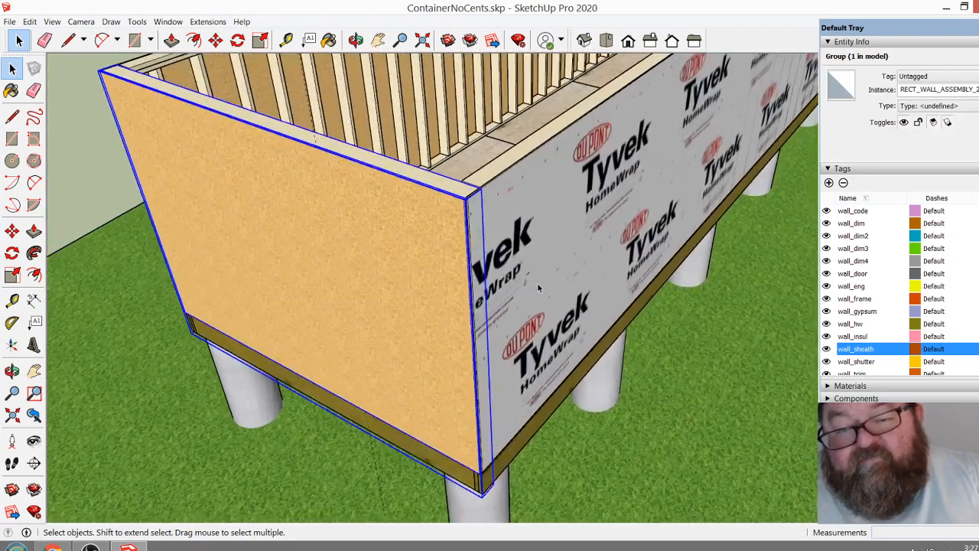
{"action": "scroll", "coordinate": [423, 447], "scroll_direction": "up", "scroll_amount": 6}
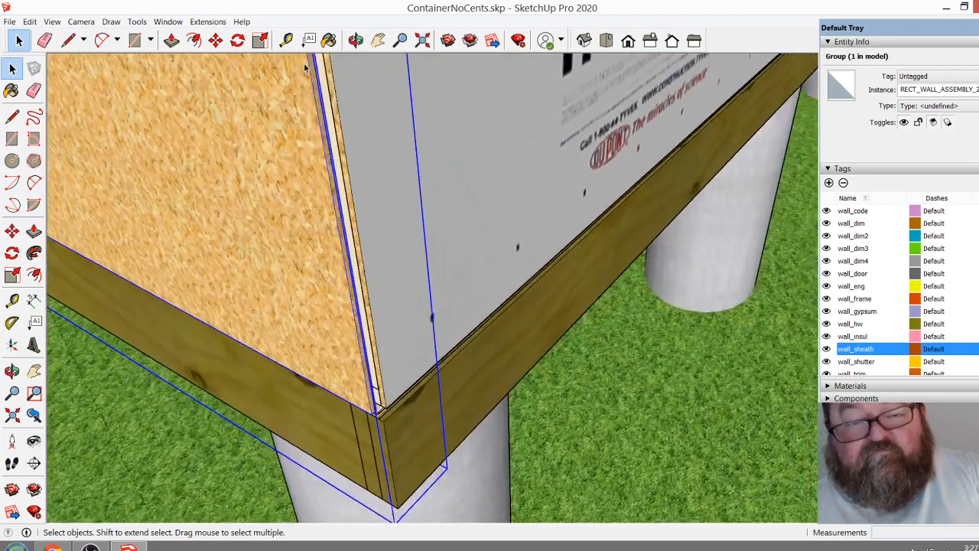
{"action": "scroll", "coordinate": [305, 69], "scroll_direction": "down", "scroll_amount": 1}
{"action": "left_click", "coordinate": [215, 40]}
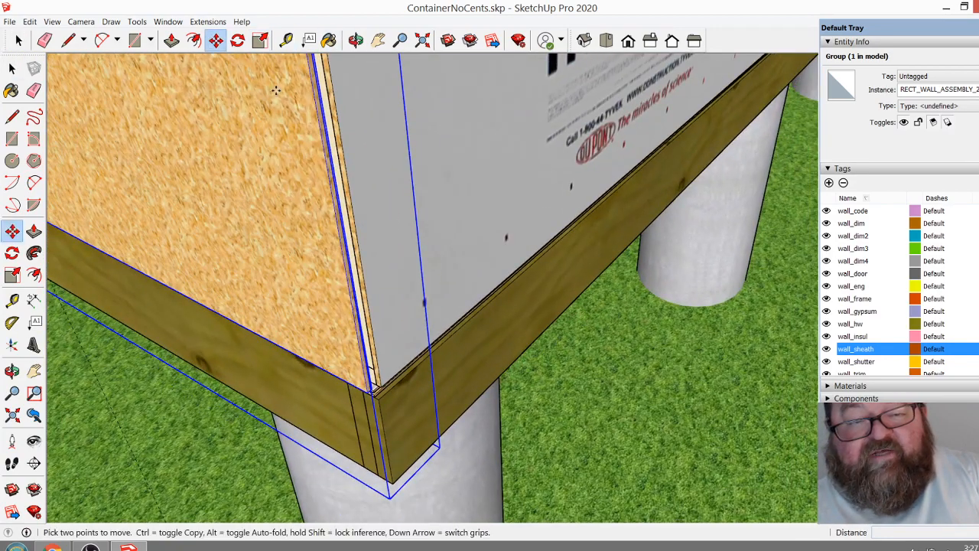
{"action": "left_click", "coordinate": [508, 325]}
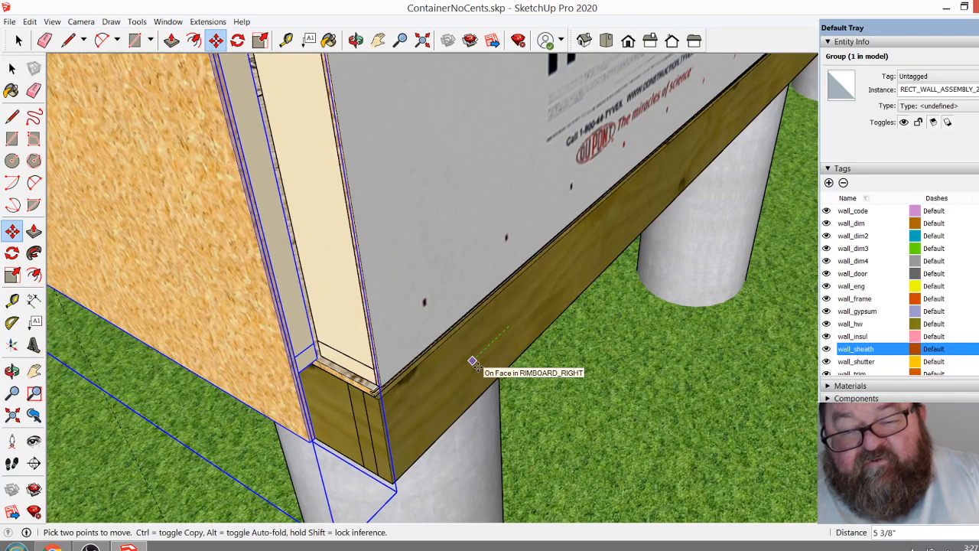
{"action": "type", "text": "1/2"}
{"action": "key", "text": "Return"}
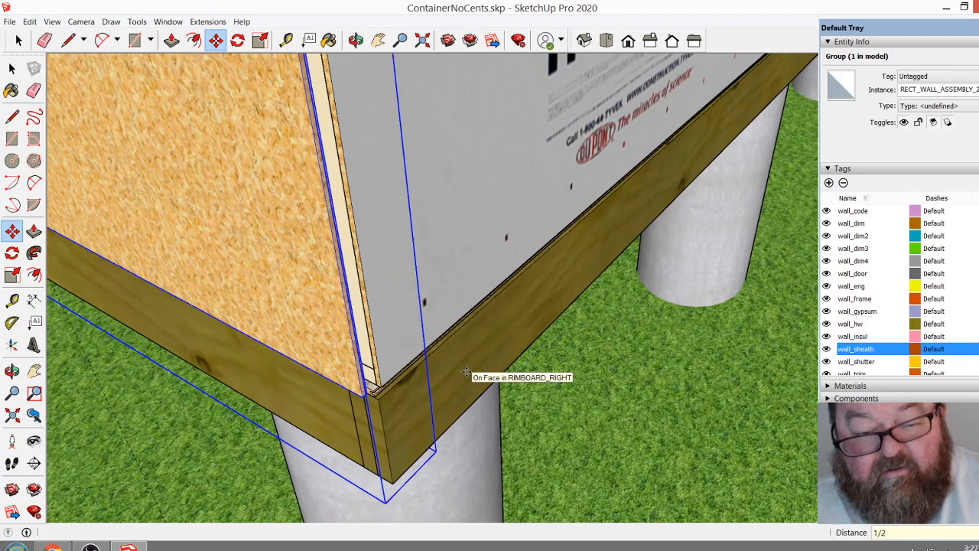
Examine the offset between the end wall's sheathing and the rim board edge from below, from the side and from above
{"action": "left_click", "coordinate": [355, 40]}
{"action": "left_click_drag", "start_coordinate": [344, 253], "coordinate": [243, 214]}
{"action": "scroll", "coordinate": [304, 378], "scroll_direction": "up", "scroll_amount": 5}
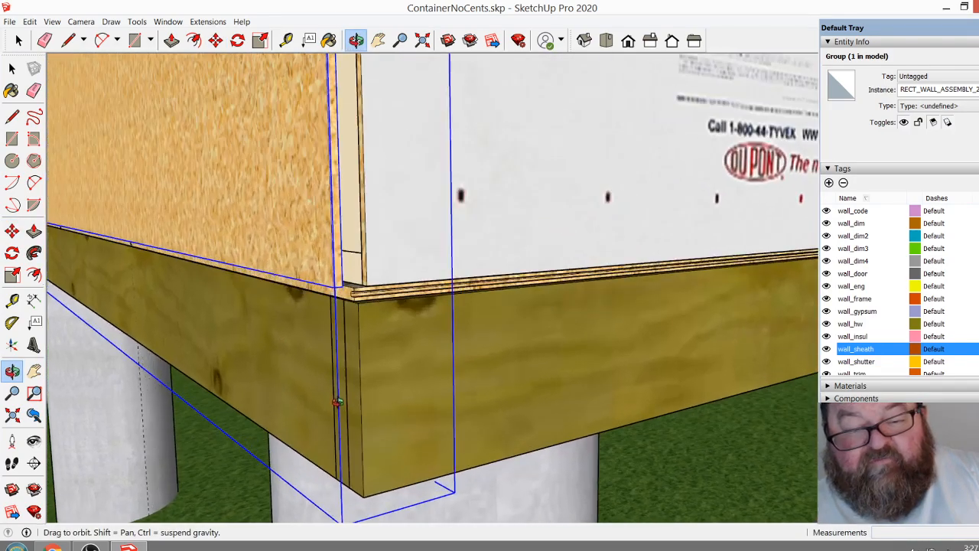
{"action": "left_click_drag", "start_coordinate": [344, 372], "coordinate": [299, 233]}
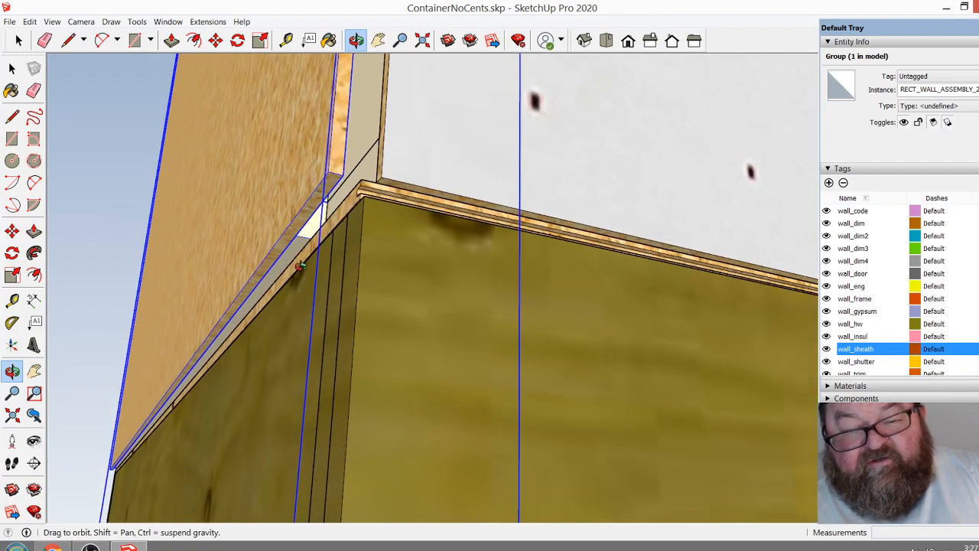
{"action": "left_click_drag", "start_coordinate": [373, 258], "coordinate": [297, 396]}
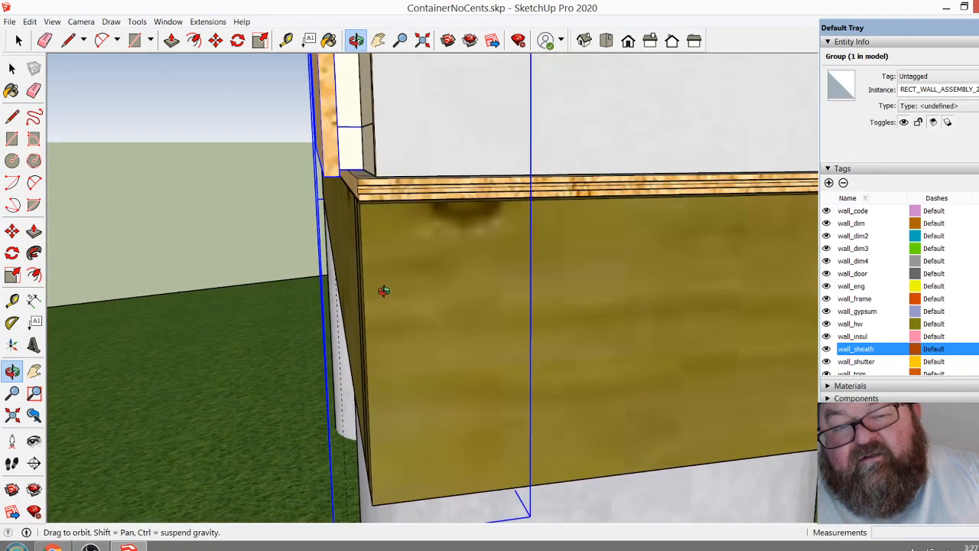
{"action": "left_click_drag", "start_coordinate": [382, 290], "coordinate": [291, 230]}
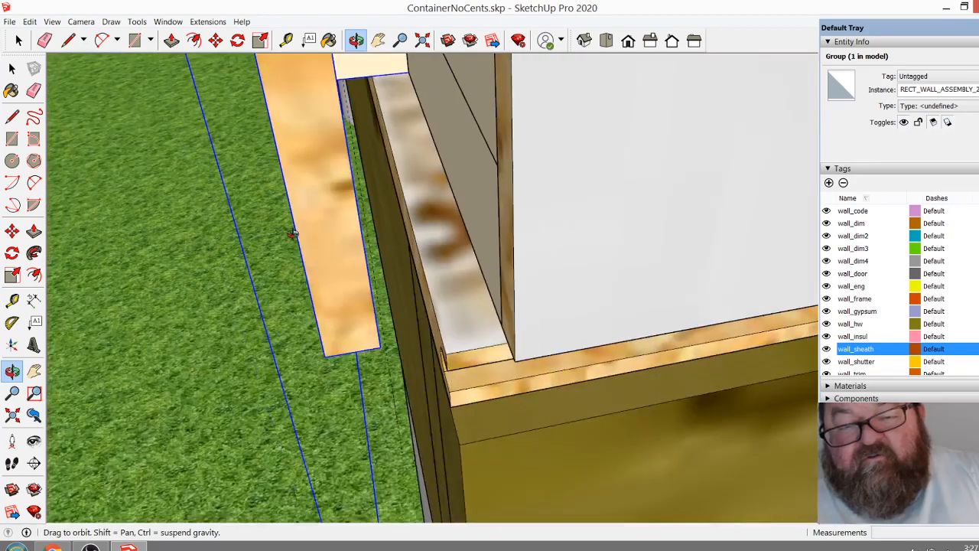
{"action": "left_click_drag", "start_coordinate": [436, 298], "coordinate": [260, 308]}
{"action": "scroll", "coordinate": [442, 339], "scroll_direction": "up", "scroll_amount": 5}
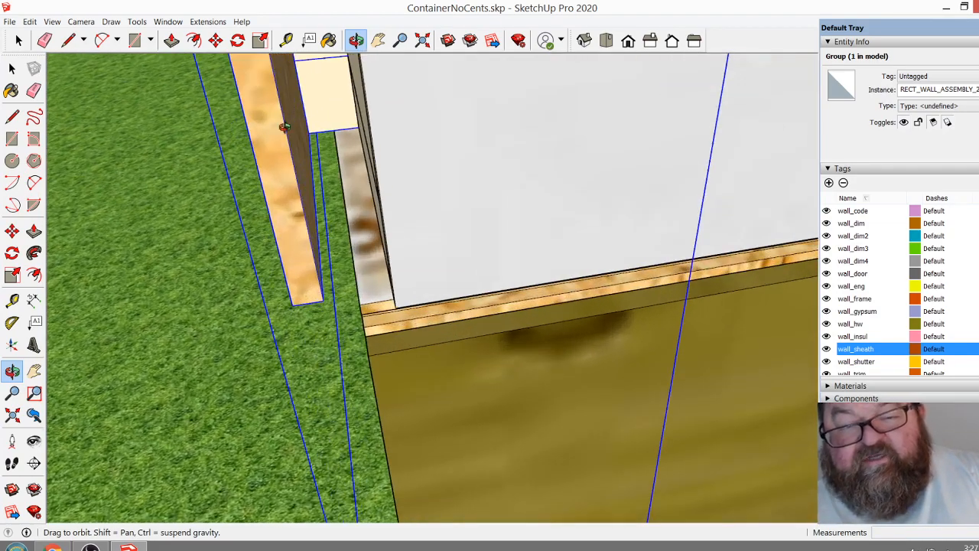
Move the end wall assembly inward until the inner face of its sheathing meets the outer edge of the floor
{"action": "left_click", "coordinate": [216, 39]}
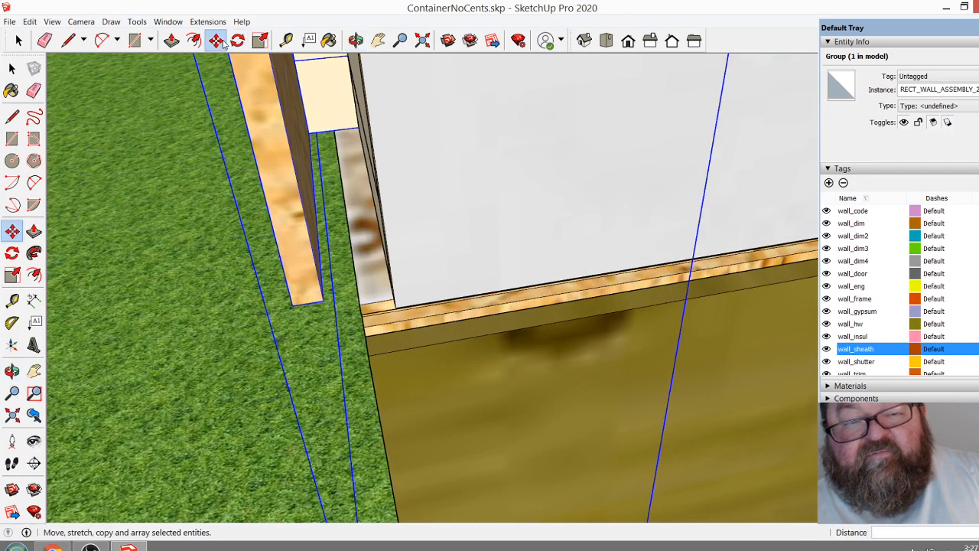
{"action": "left_click", "coordinate": [321, 293]}
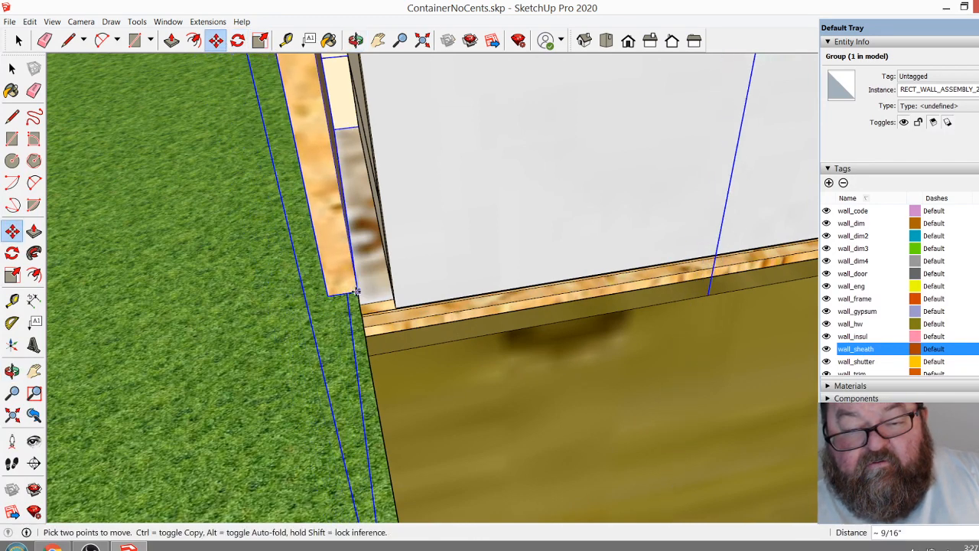
{"action": "left_click", "coordinate": [356, 292]}
Open the end wall's group and move only its sheathing panel 10 inches straight down over the rim board
{"action": "left_click", "coordinate": [355, 41]}
{"action": "left_click_drag", "start_coordinate": [413, 191], "coordinate": [484, 250]}
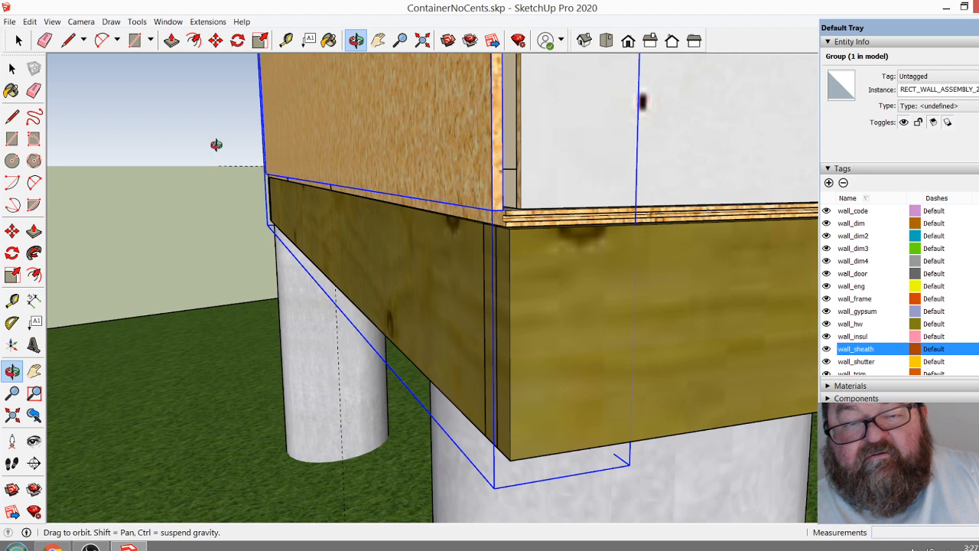
{"action": "left_click", "coordinate": [19, 41]}
{"action": "double_click", "coordinate": [421, 154]}
{"action": "left_click", "coordinate": [423, 153]}
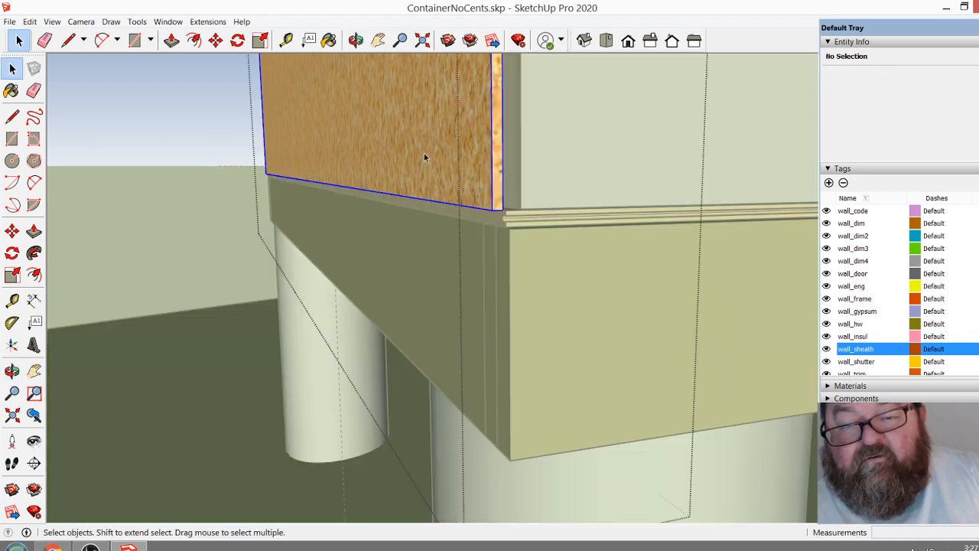
{"action": "left_click", "coordinate": [216, 41]}
{"action": "left_click", "coordinate": [396, 227]}
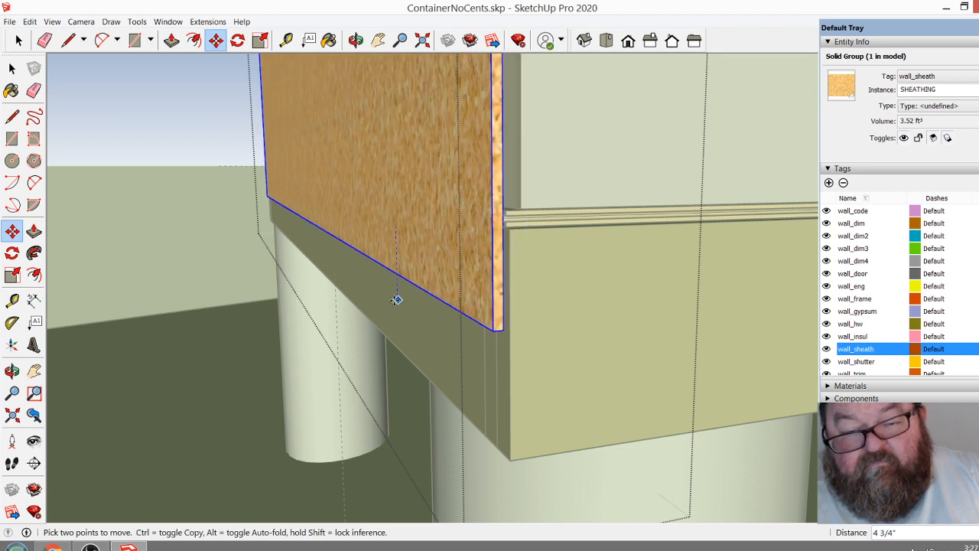
{"action": "key", "text": "Return"}
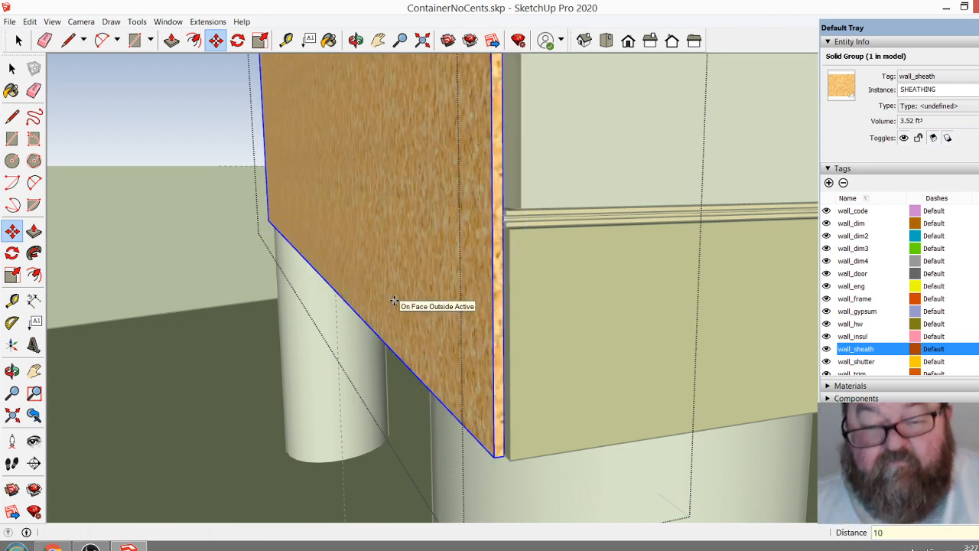
Leave the wall group and examine the lowered sheathing and the stud tops and top plates above it
{"action": "middle_click_drag", "start_coordinate": [397, 297], "coordinate": [473, 482]}
{"action": "scroll", "coordinate": [474, 482], "scroll_direction": "down", "scroll_amount": 3}
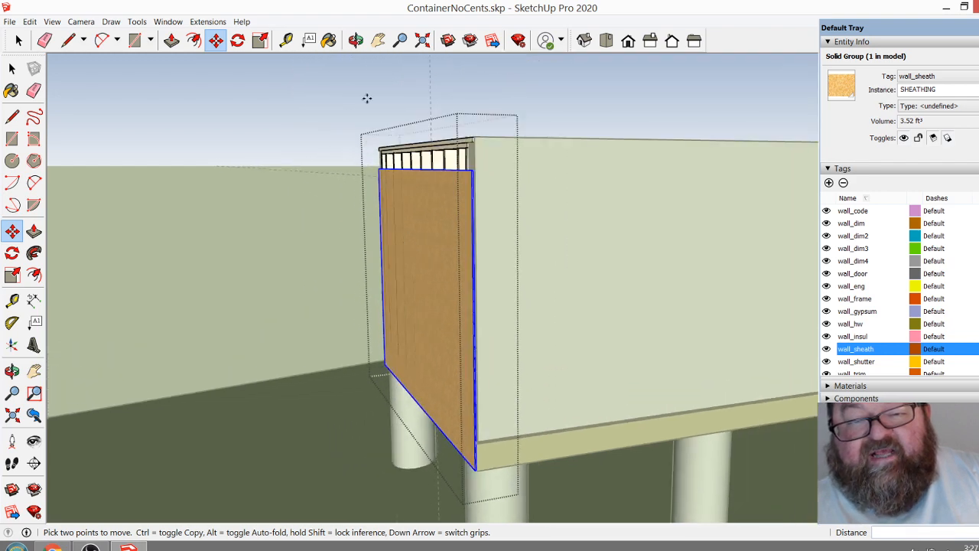
{"action": "left_click", "coordinate": [355, 40]}
{"action": "left_click_drag", "start_coordinate": [359, 138], "coordinate": [267, 158]}
{"action": "left_click", "coordinate": [19, 41]}
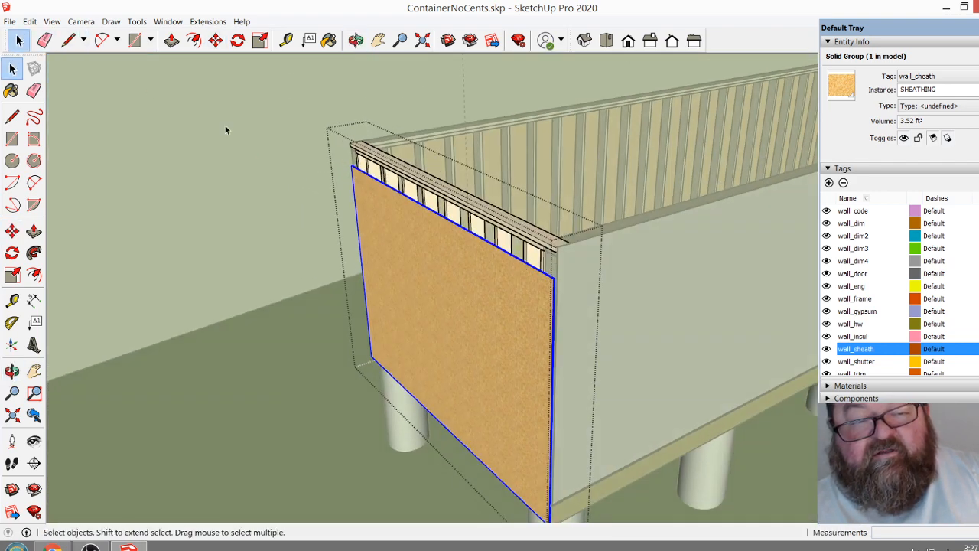
{"action": "left_click", "coordinate": [225, 125]}
{"action": "scroll", "coordinate": [508, 271], "scroll_direction": "up", "scroll_amount": 3}
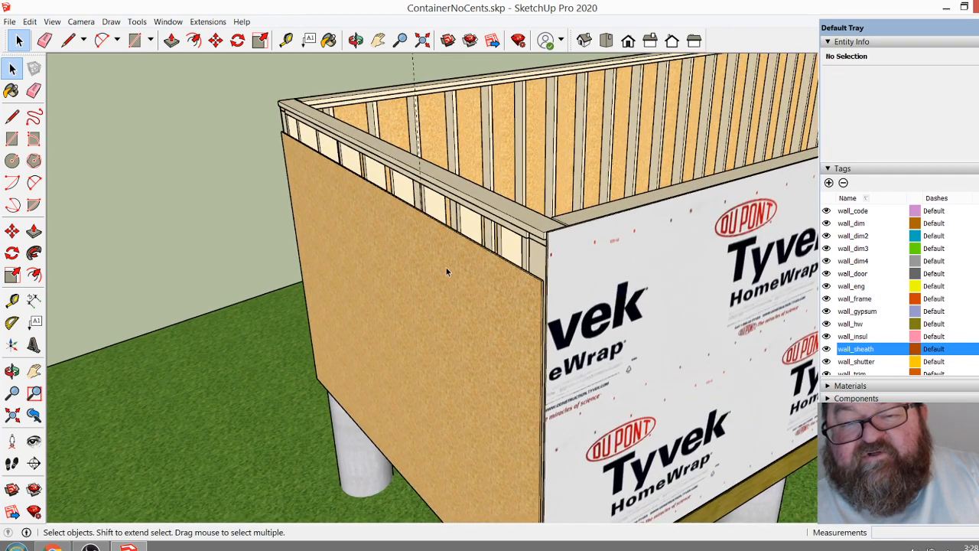
{"action": "left_click", "coordinate": [356, 40]}
{"action": "left_click_drag", "start_coordinate": [384, 147], "coordinate": [476, 183]}
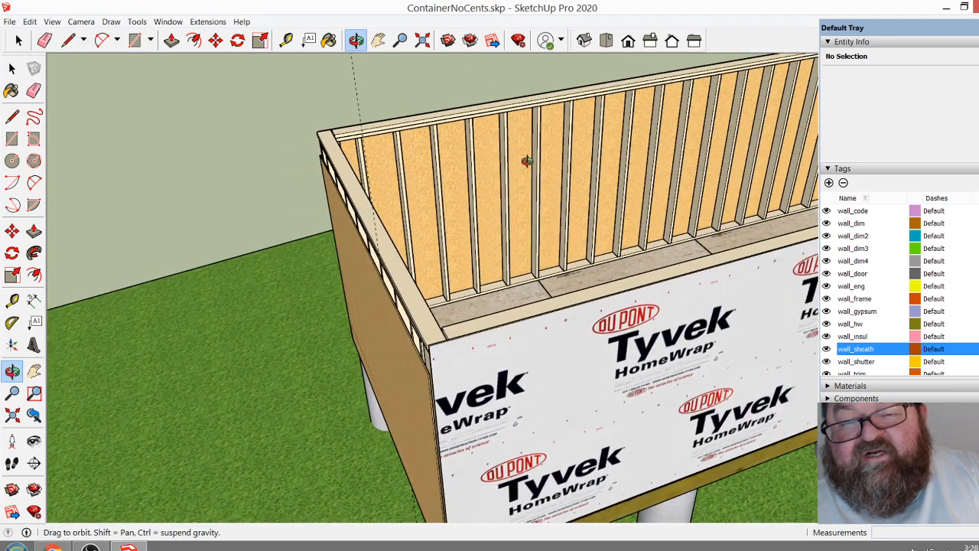
Examine the long wall's studs, top plates and bottom plate along the subfloor from inside the building
{"action": "scroll", "coordinate": [527, 106], "scroll_direction": "up", "scroll_amount": 4}
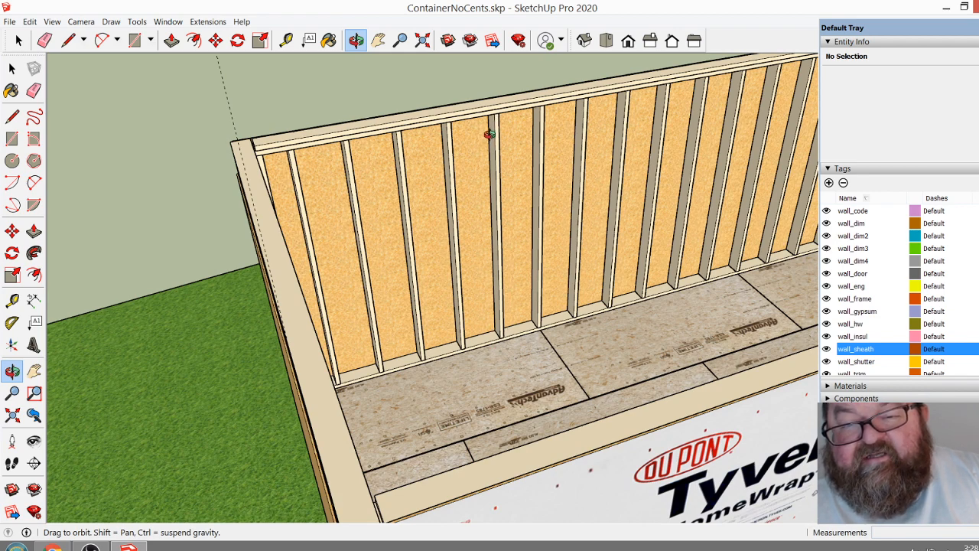
{"action": "left_click_drag", "start_coordinate": [506, 190], "coordinate": [514, 272]}
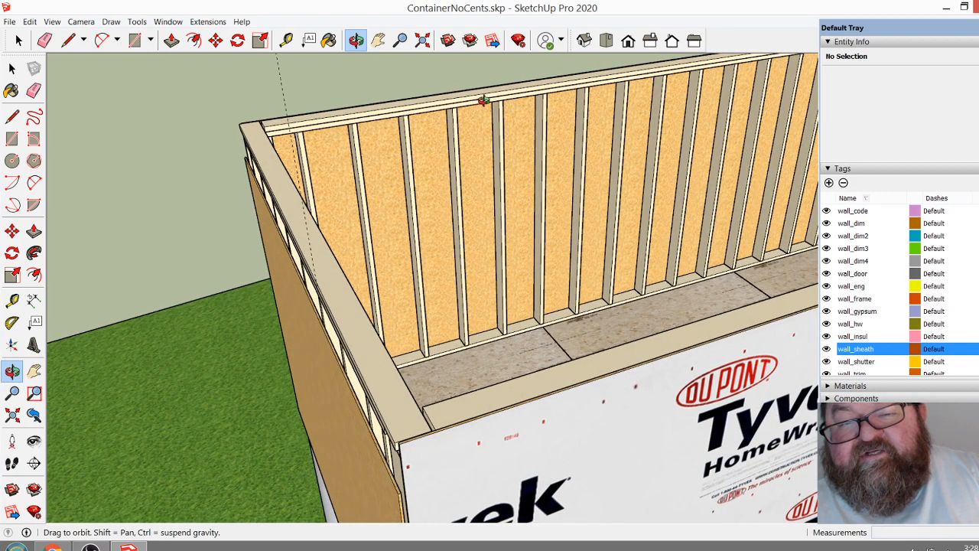
{"action": "scroll", "coordinate": [483, 99], "scroll_direction": "up", "scroll_amount": 3}
{"action": "scroll", "coordinate": [483, 95], "scroll_direction": "down", "scroll_amount": 3}
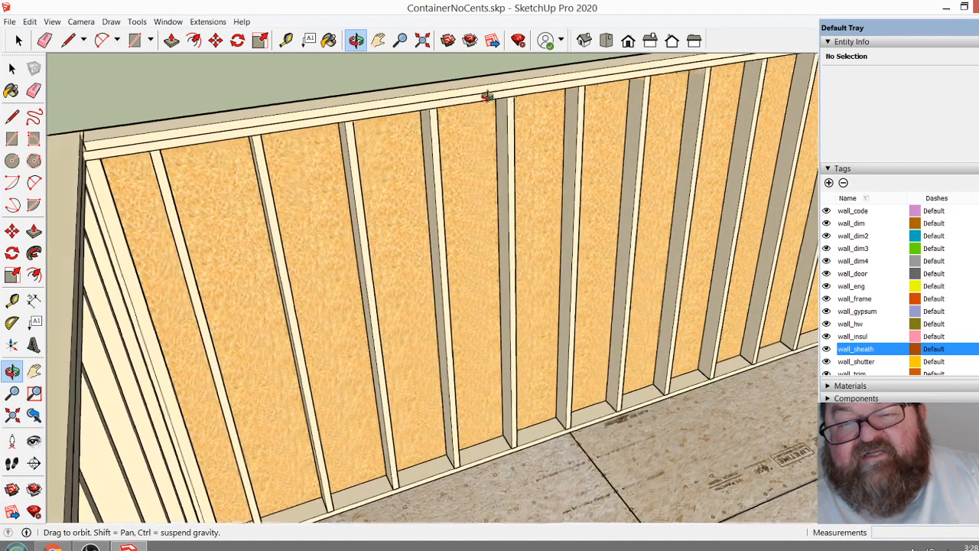
{"action": "scroll", "coordinate": [504, 94], "scroll_direction": "up", "scroll_amount": 3}
{"action": "left_click_drag", "start_coordinate": [499, 95], "coordinate": [414, 99]}
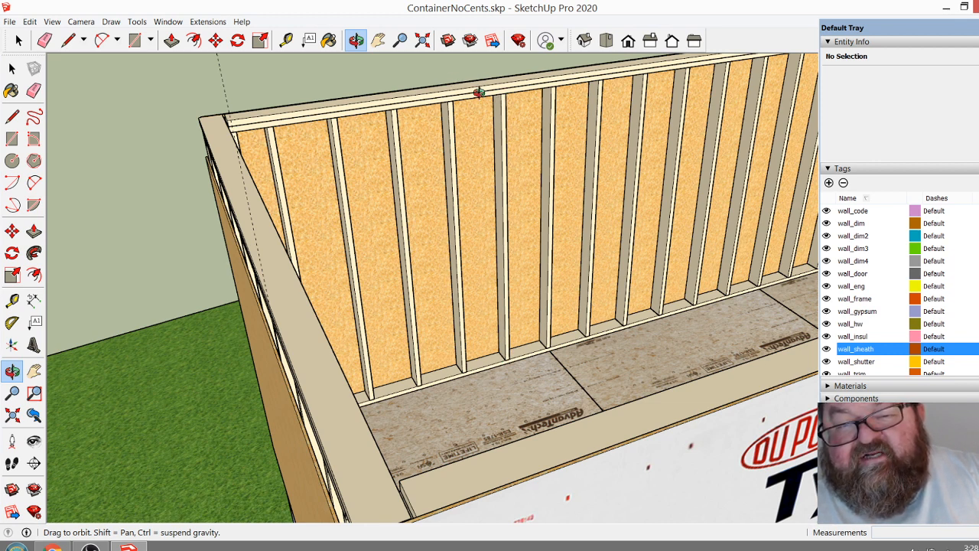
{"action": "scroll", "coordinate": [515, 379], "scroll_direction": "up", "scroll_amount": 3}
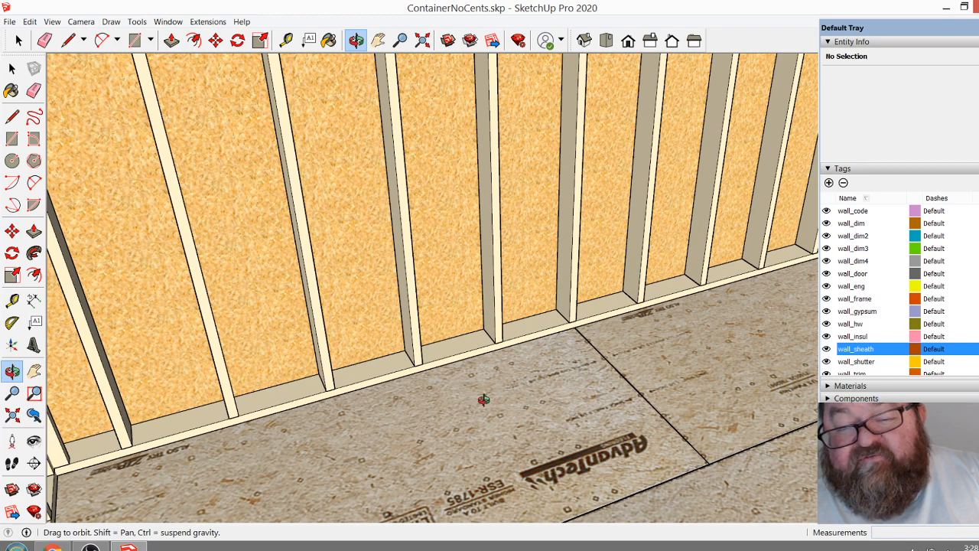
{"action": "scroll", "coordinate": [517, 447], "scroll_direction": "down", "scroll_amount": 5}
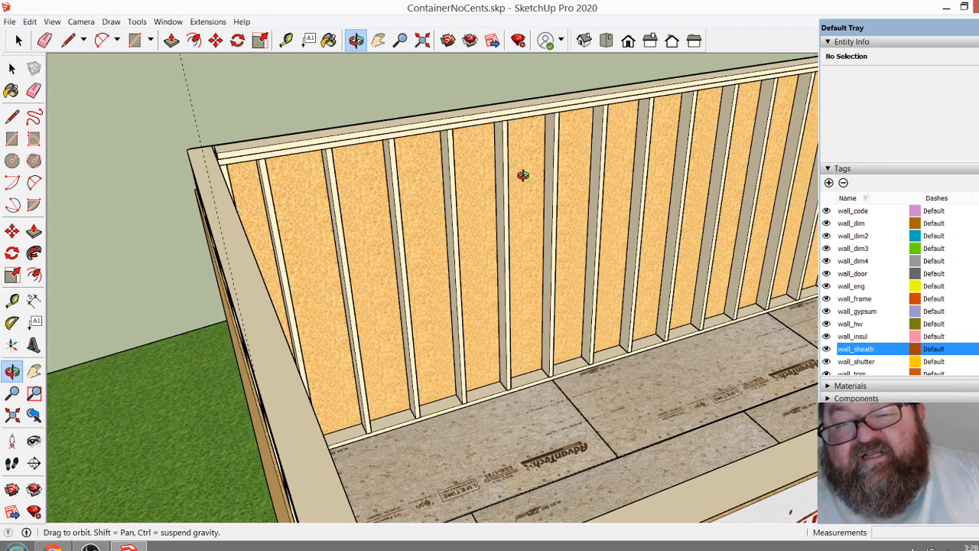
{"action": "scroll", "coordinate": [461, 199], "scroll_direction": "down", "scroll_amount": 5}
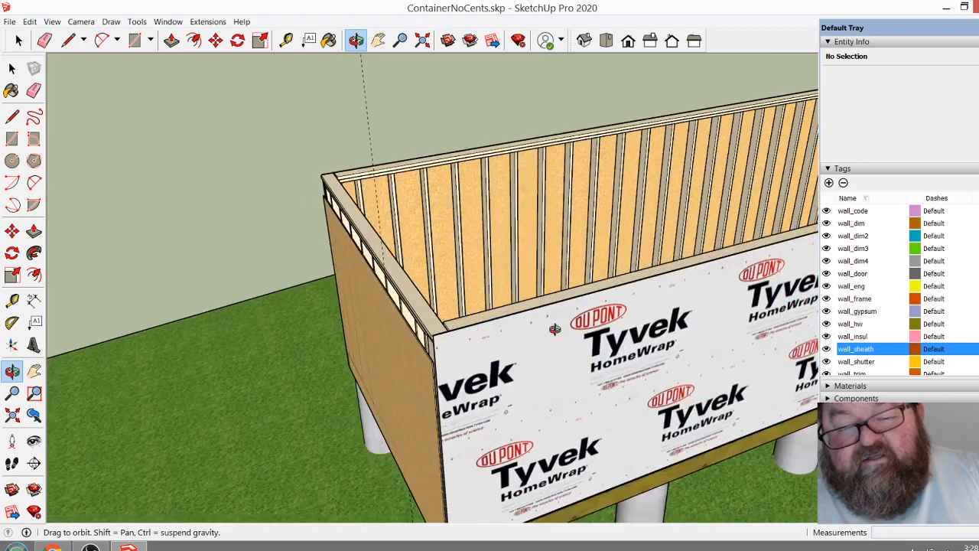
Examine the lowered end wall sheathing from outside and above, focusing on its top edge against the studs
{"action": "left_click_drag", "start_coordinate": [462, 199], "coordinate": [575, 302]}
{"action": "scroll", "coordinate": [493, 298], "scroll_direction": "up", "scroll_amount": 10}
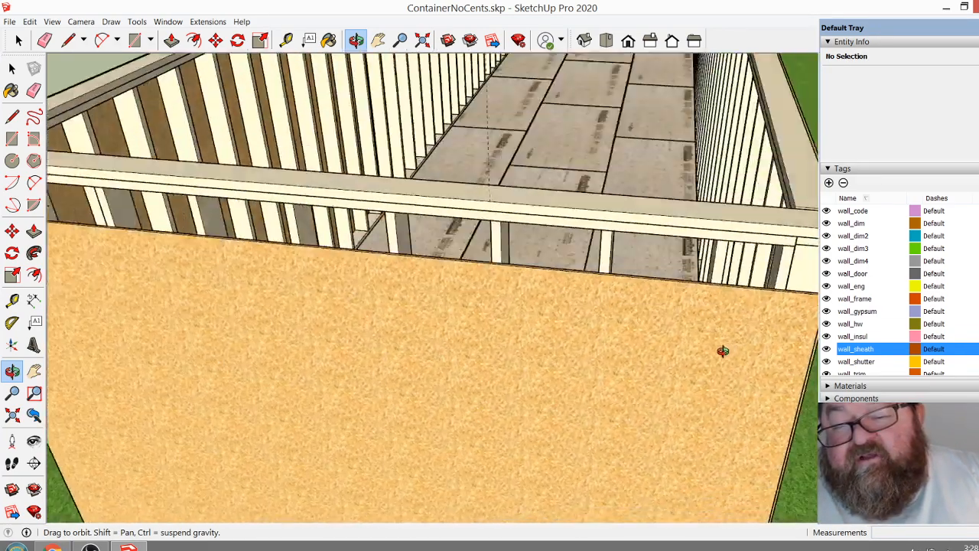
{"action": "left_click_drag", "start_coordinate": [723, 351], "coordinate": [725, 379]}
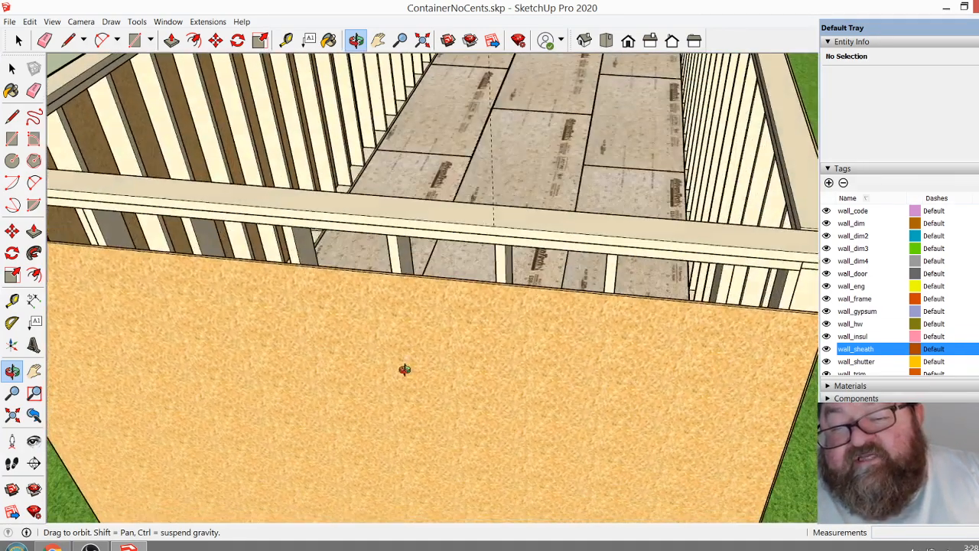
{"action": "scroll", "coordinate": [405, 370], "scroll_direction": "down", "scroll_amount": 1}
{"action": "scroll", "coordinate": [710, 360], "scroll_direction": "up", "scroll_amount": 3}
{"action": "scroll", "coordinate": [612, 283], "scroll_direction": "up", "scroll_amount": 3}
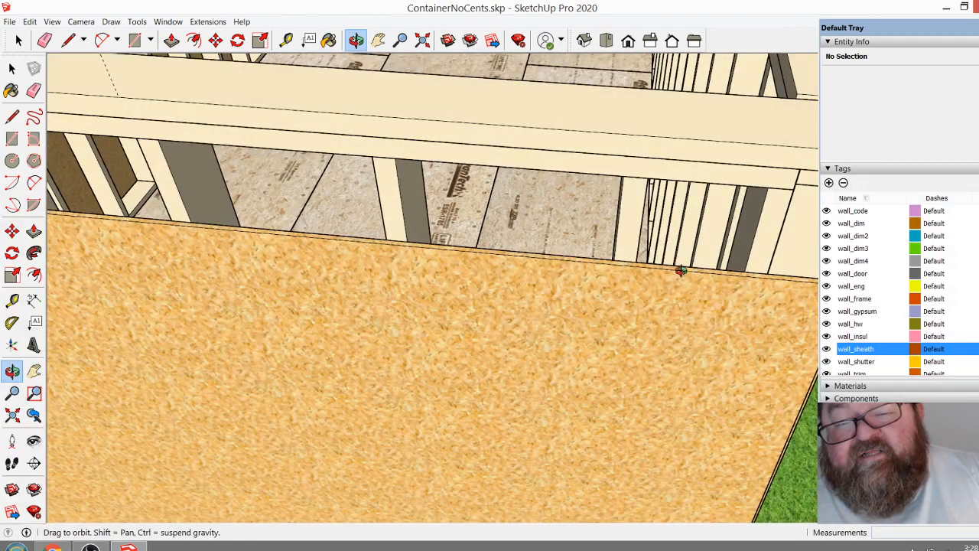
{"action": "left_click_drag", "start_coordinate": [646, 279], "coordinate": [513, 308]}
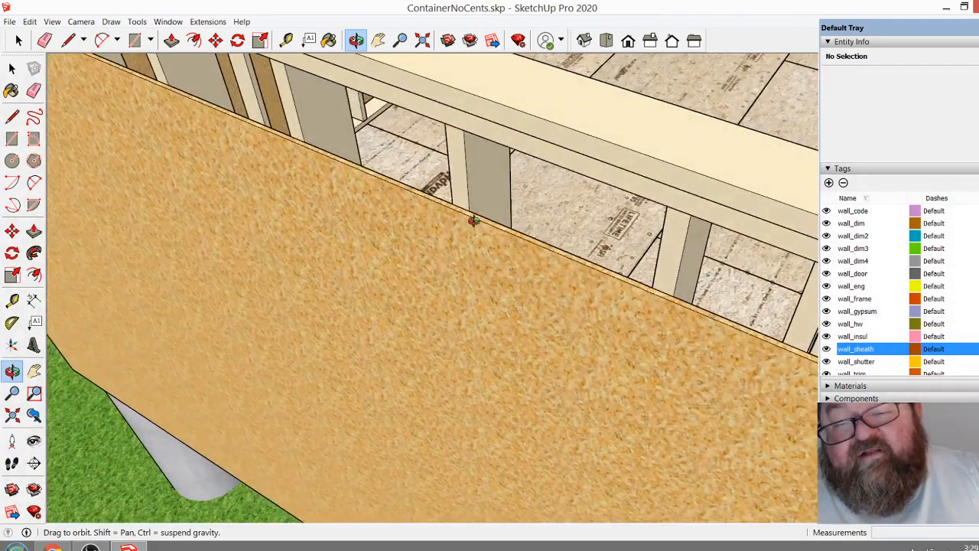
{"action": "left_click_drag", "start_coordinate": [472, 221], "coordinate": [648, 291]}
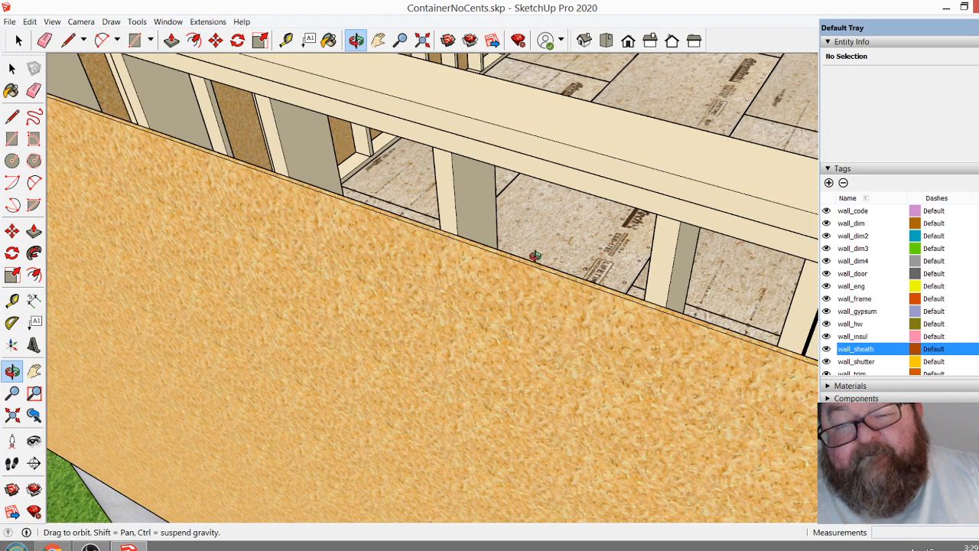
Inspect the uncovered stud section between the end wall's sheathing and top plates, from the corner and at a lower angle
{"action": "scroll", "coordinate": [552, 273], "scroll_direction": "down", "scroll_amount": 5}
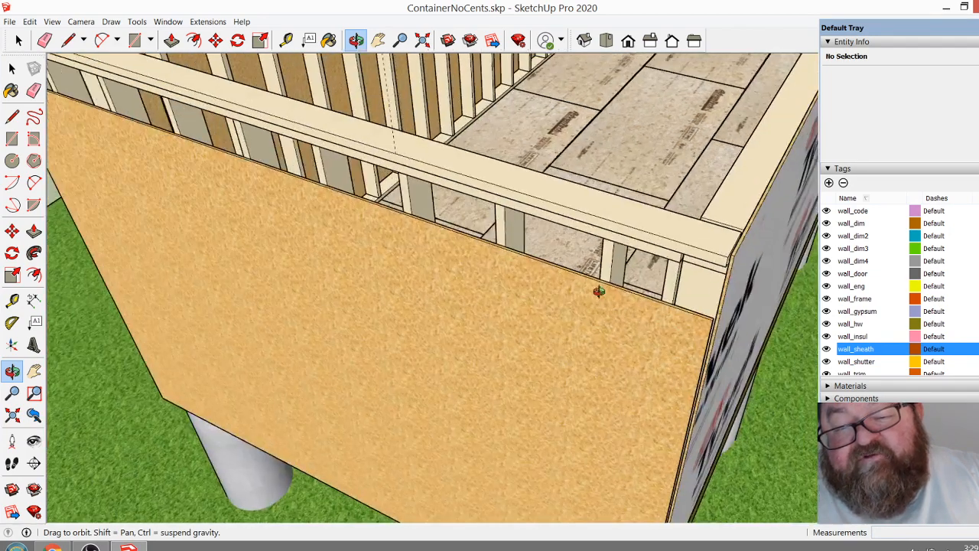
{"action": "scroll", "coordinate": [604, 289], "scroll_direction": "up", "scroll_amount": 5}
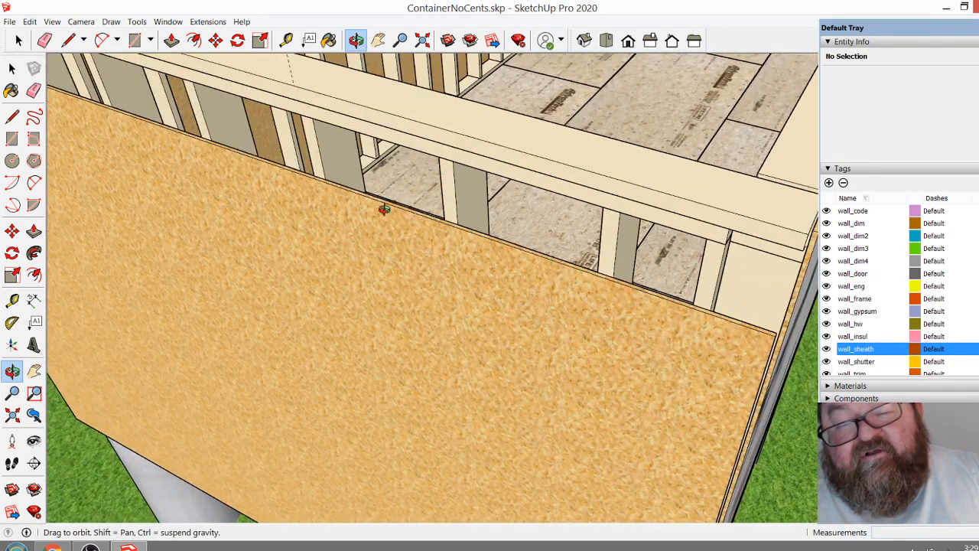
{"action": "scroll", "coordinate": [554, 260], "scroll_direction": "up", "scroll_amount": 2}
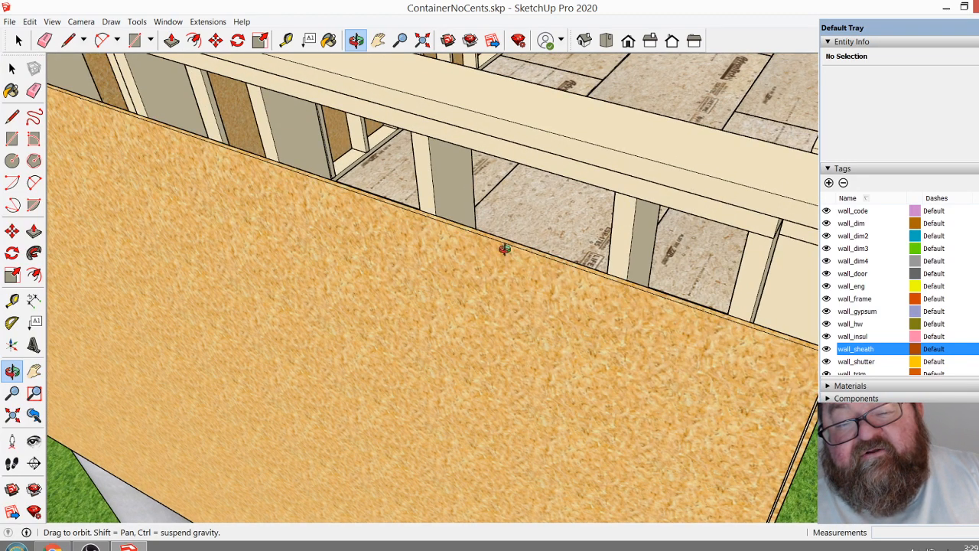
{"action": "left_click_drag", "start_coordinate": [599, 273], "coordinate": [581, 285]}
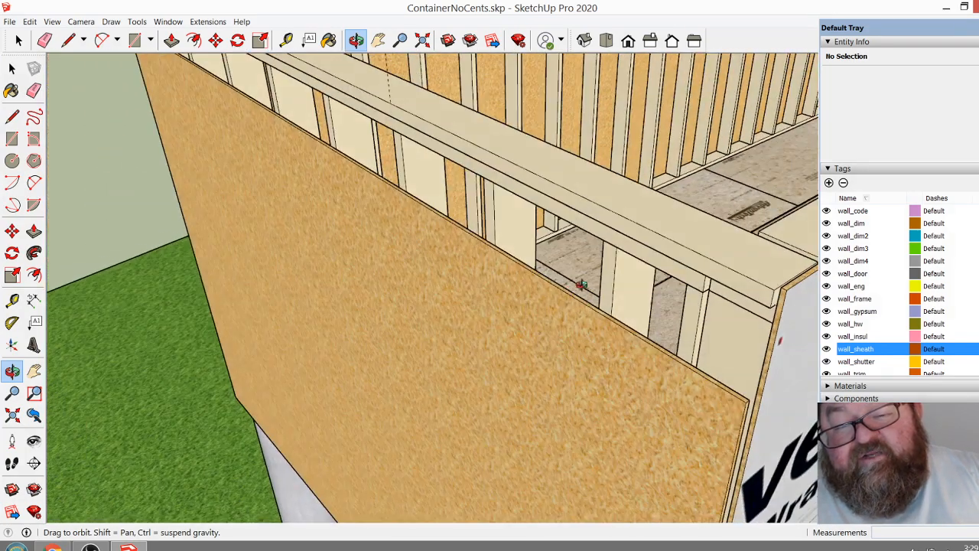
{"action": "left_click_drag", "start_coordinate": [534, 216], "coordinate": [552, 301]}
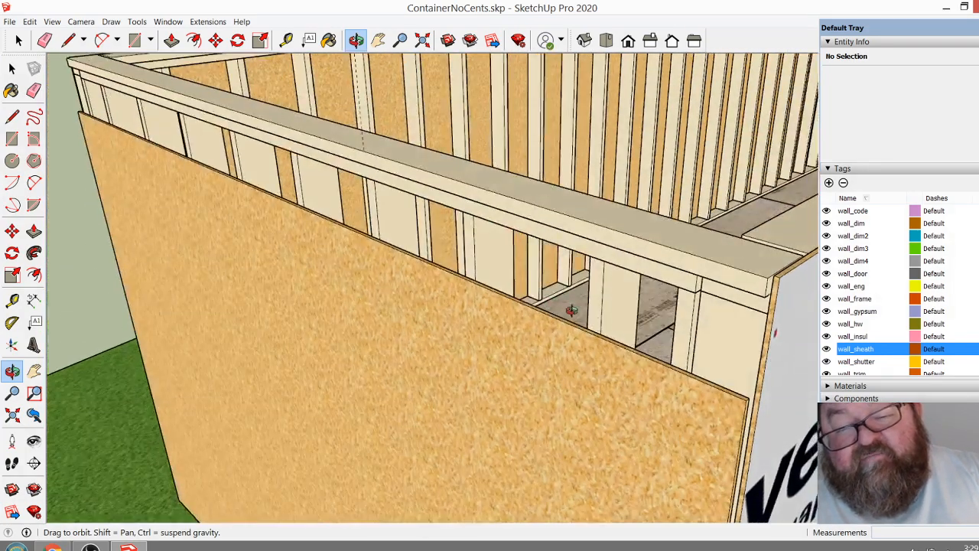
{"action": "left_click_drag", "start_coordinate": [400, 273], "coordinate": [546, 362]}
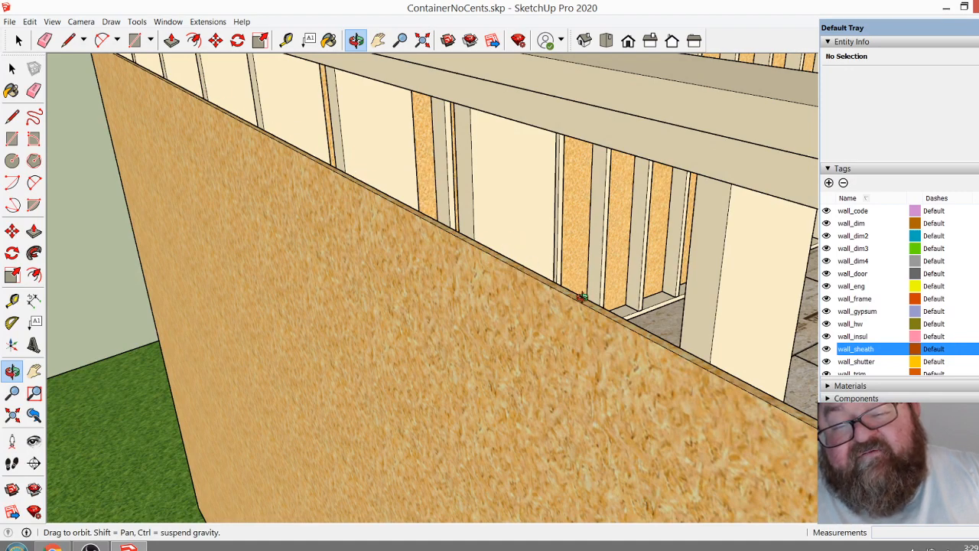
{"action": "left_click_drag", "start_coordinate": [582, 322], "coordinate": [548, 353]}
{"action": "left_click_drag", "start_coordinate": [602, 401], "coordinate": [385, 520]}
Check the live chat in YouTube Studio, and return to the SketchUp model
{"action": "left_click", "coordinate": [52, 546]}
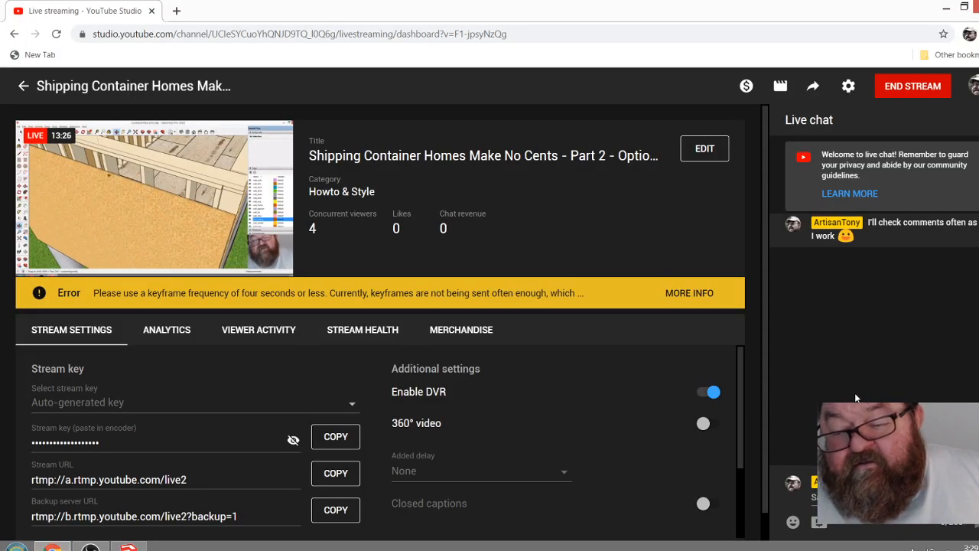
{"action": "key", "text": "alt+Tab"}
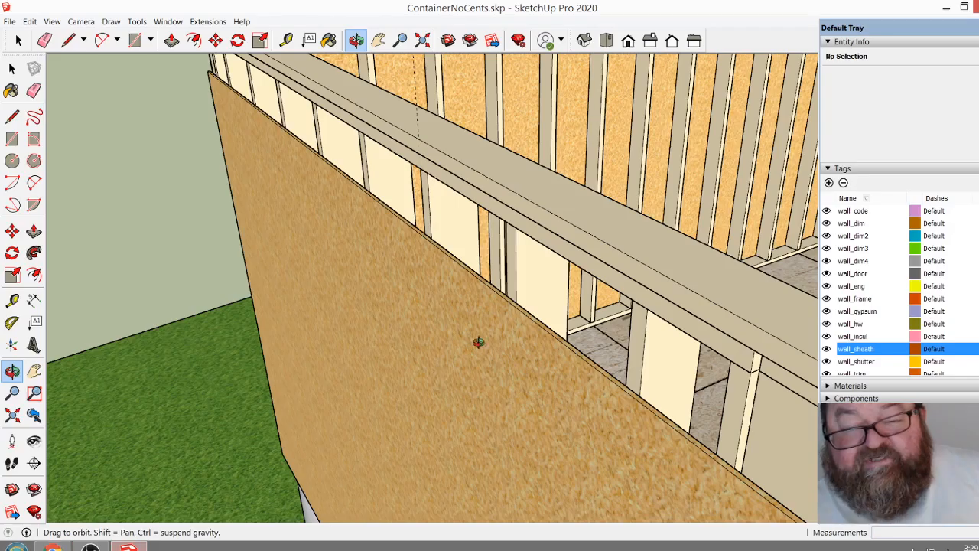
Examine the building corner from top plates to rim board, comparing the end wall's sheathing with the house-wrapped side wall
{"action": "mouse_move", "coordinate": [476, 293]}
{"action": "left_mouse_down"}
{"action": "mouse_move", "coordinate": [454, 271]}
{"action": "mouse_move", "coordinate": [542, 363]}
{"action": "mouse_move", "coordinate": [553, 324]}
{"action": "mouse_move", "coordinate": [542, 315]}
{"action": "mouse_move", "coordinate": [629, 344]}
{"action": "mouse_move", "coordinate": [647, 280]}
{"action": "mouse_move", "coordinate": [548, 290]}
{"action": "mouse_move", "coordinate": [502, 273]}
{"action": "mouse_move", "coordinate": [332, 465]}
{"action": "left_mouse_up"}
{"action": "scroll", "coordinate": [494, 277], "scroll_direction": "down", "scroll_amount": 3}
{"action": "scroll", "coordinate": [527, 271], "scroll_direction": "up", "scroll_amount": 3}
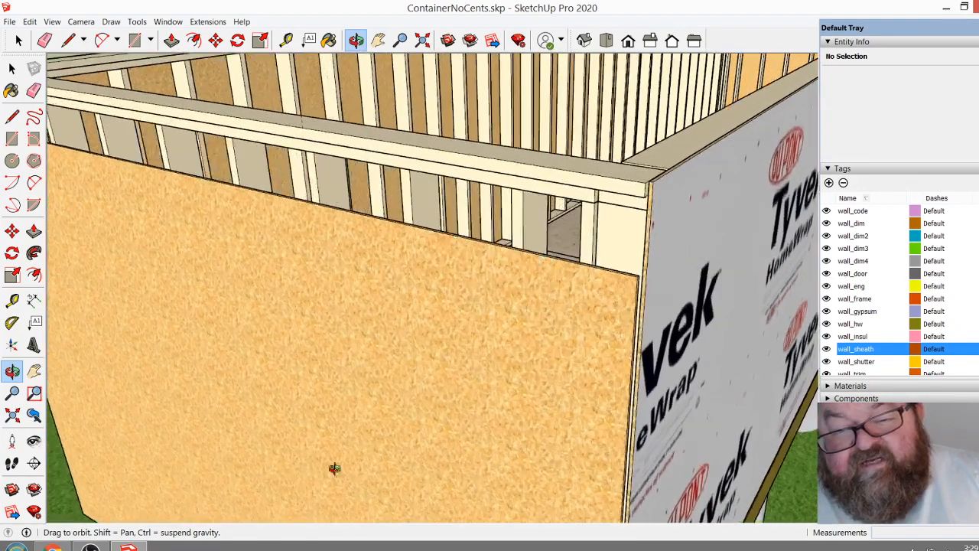
{"action": "left_click_drag", "start_coordinate": [481, 365], "coordinate": [454, 229]}
{"action": "scroll", "coordinate": [453, 229], "scroll_direction": "down", "scroll_amount": 3}
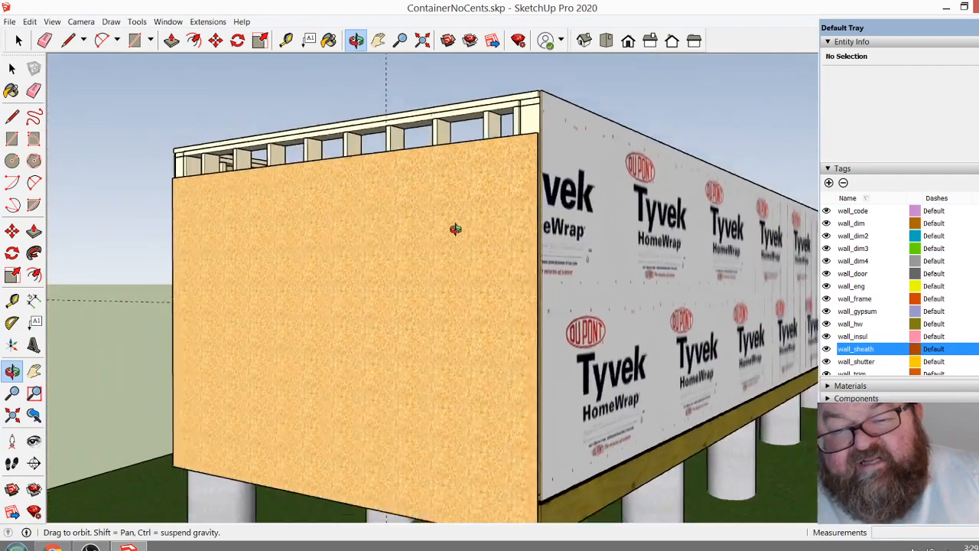
{"action": "scroll", "coordinate": [527, 500], "scroll_direction": "up", "scroll_amount": 3}
{"action": "scroll", "coordinate": [528, 501], "scroll_direction": "up", "scroll_amount": 2}
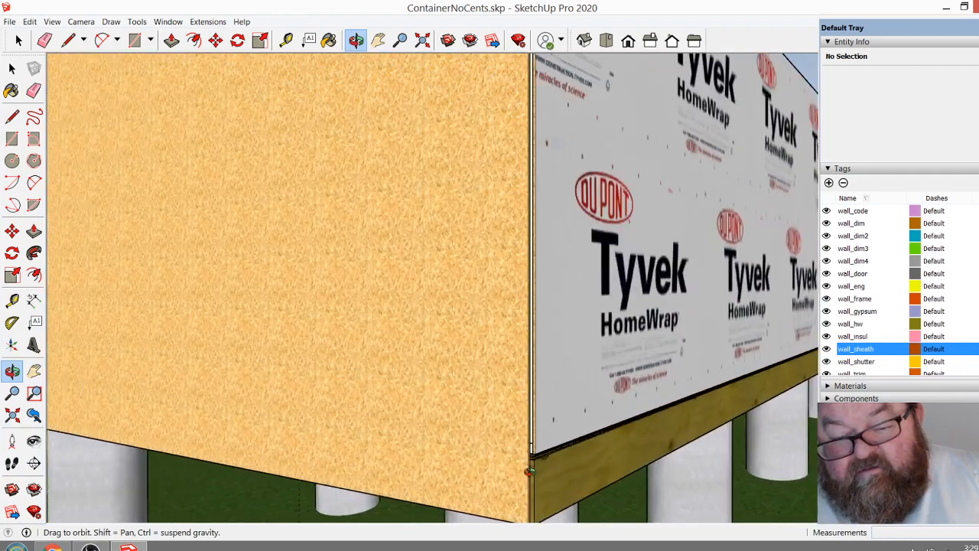
{"action": "left_click_drag", "start_coordinate": [501, 260], "coordinate": [466, 454]}
{"action": "scroll", "coordinate": [428, 102], "scroll_direction": "up", "scroll_amount": 3}
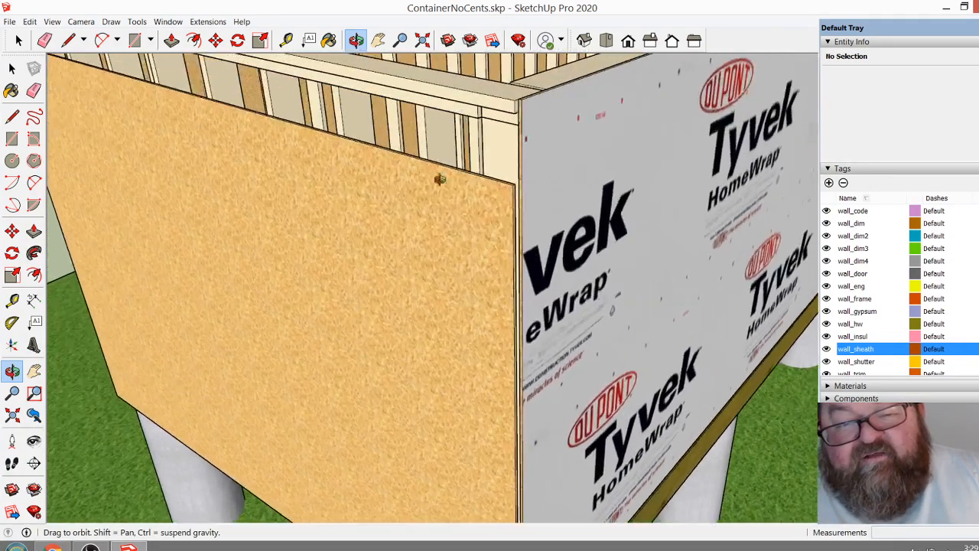
Review the whole end wall and the adjoining house-wrapped long wall above the piers from several angles
{"action": "left_click_drag", "start_coordinate": [441, 178], "coordinate": [481, 249]}
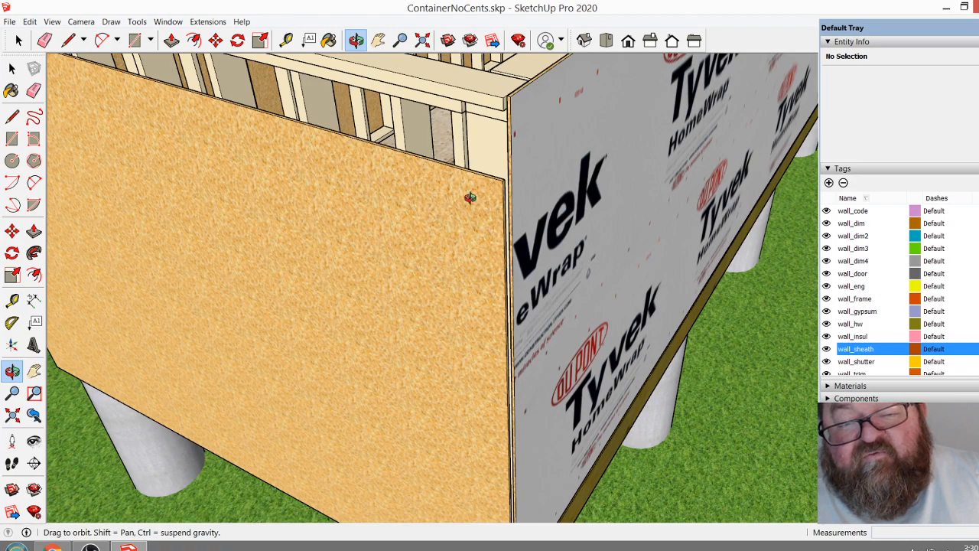
{"action": "left_click_drag", "start_coordinate": [427, 82], "coordinate": [589, 284]}
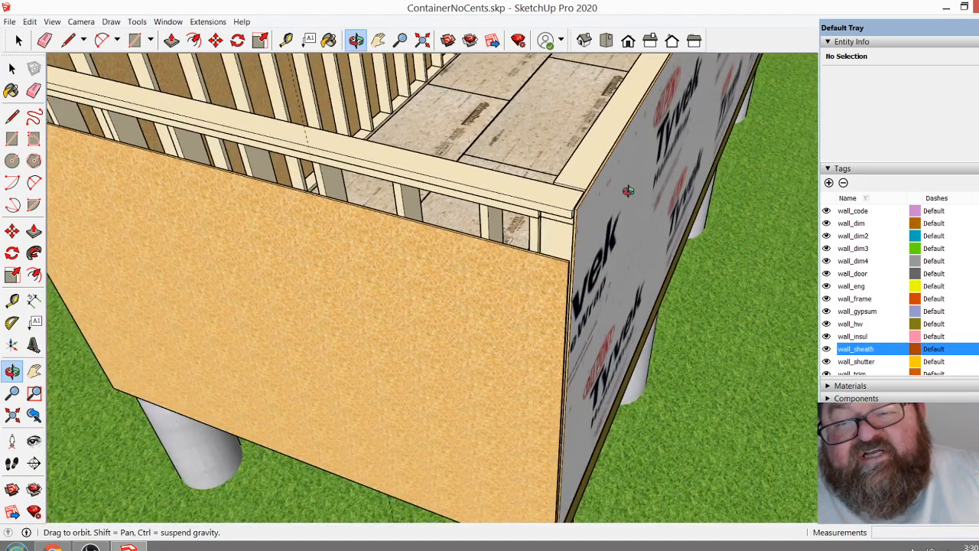
{"action": "left_click_drag", "start_coordinate": [650, 179], "coordinate": [495, 187]}
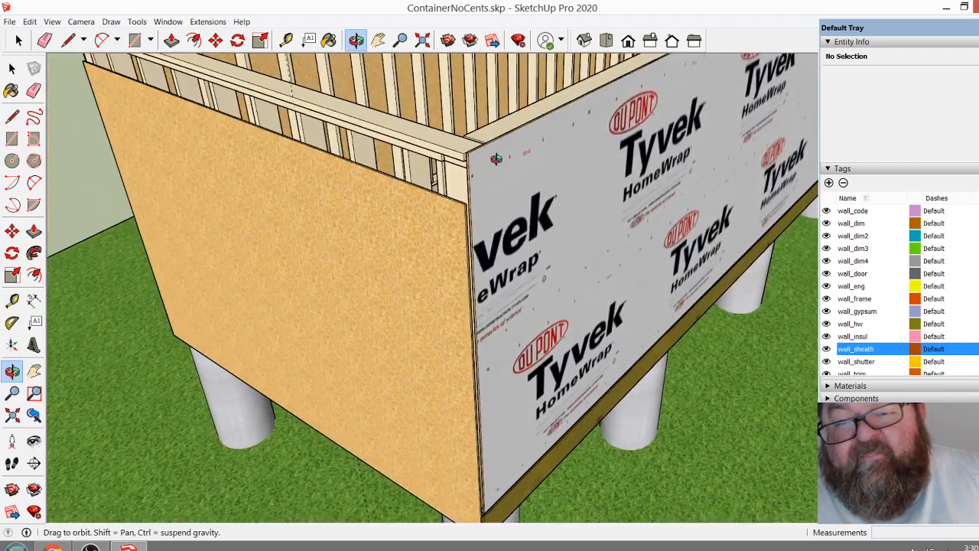
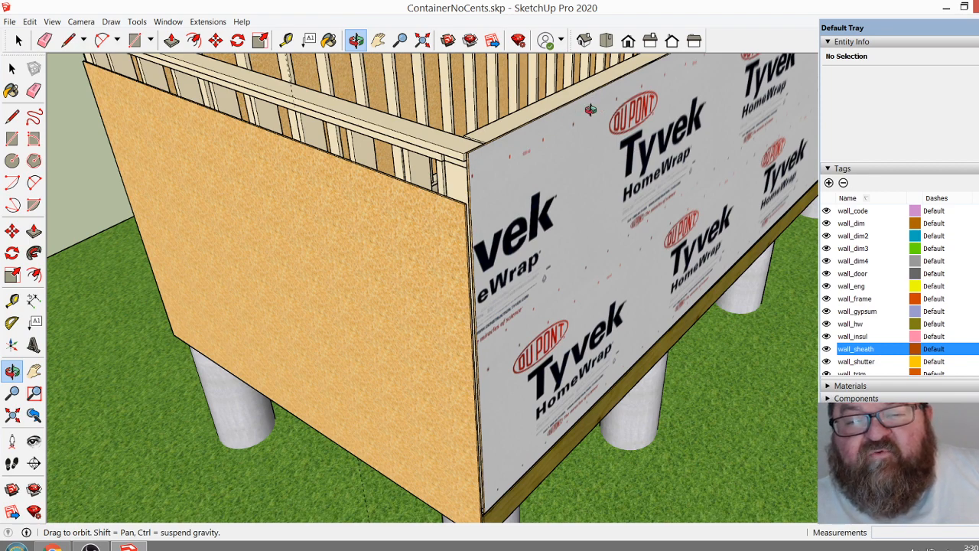
{"action": "left_click_drag", "start_coordinate": [534, 253], "coordinate": [575, 188]}
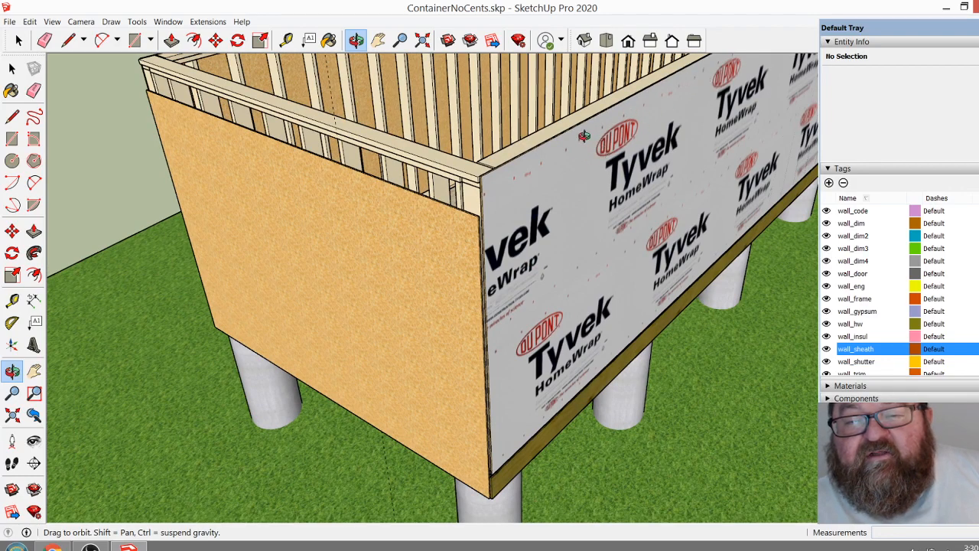
{"action": "left_click_drag", "start_coordinate": [573, 139], "coordinate": [576, 122]}
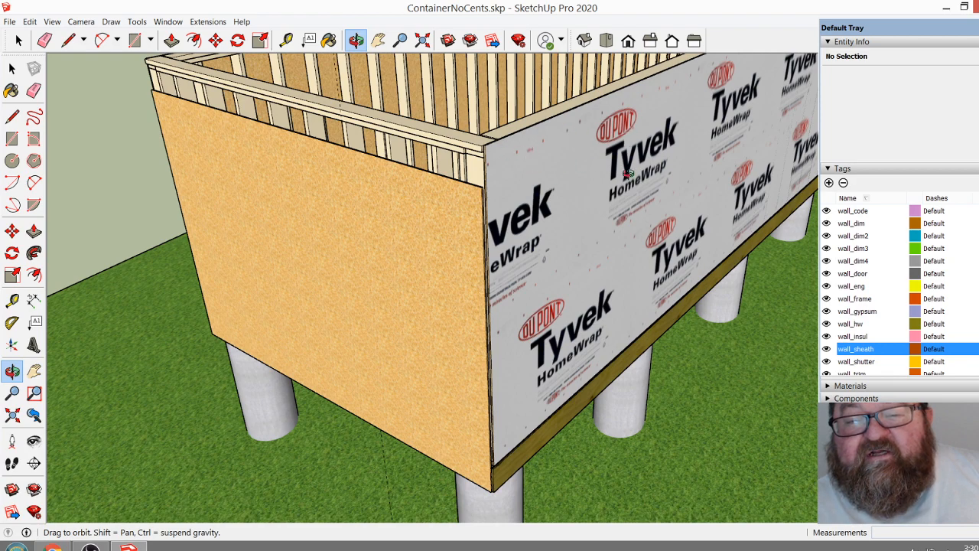
{"action": "left_click_drag", "start_coordinate": [627, 174], "coordinate": [602, 221]}
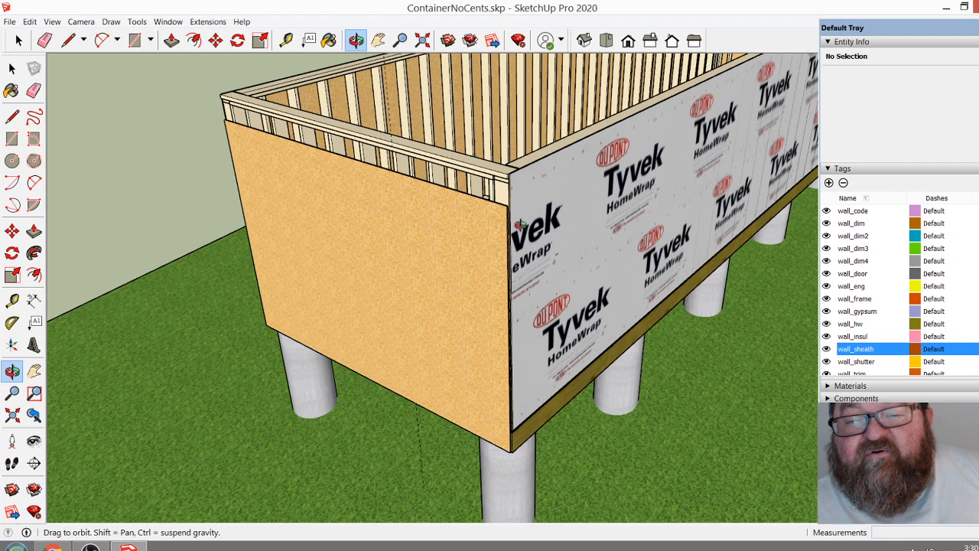
{"action": "scroll", "coordinate": [520, 223], "scroll_direction": "up", "scroll_amount": 5}
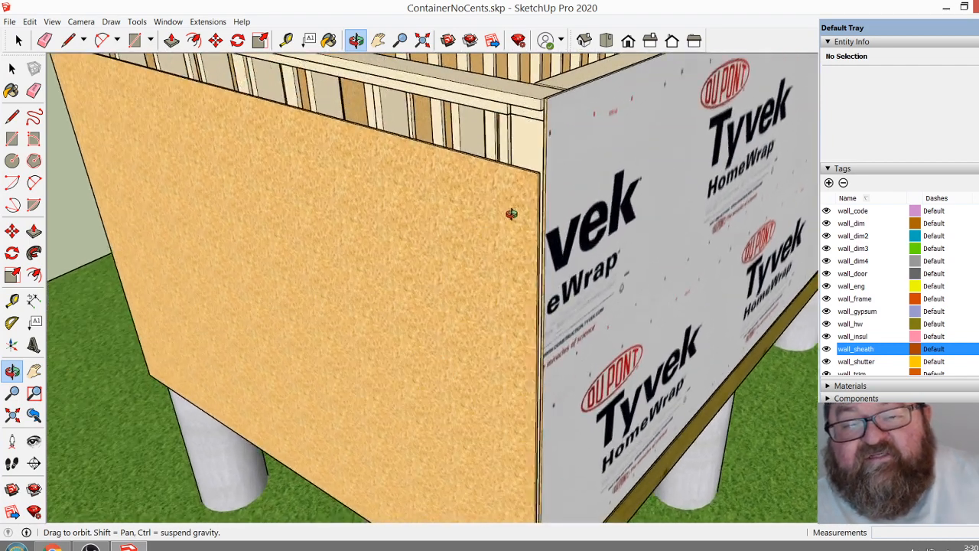
Undo the downward move of the end wall's sheathing, staying inside the wall's group with the Select tool active
{"action": "key", "text": "ctrl+z"}
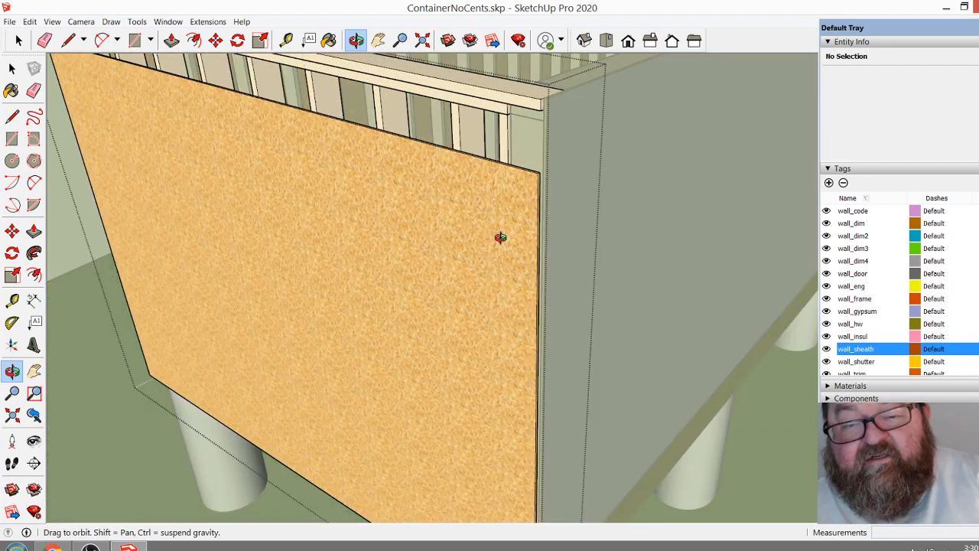
{"action": "key", "text": "ctrl+z"}
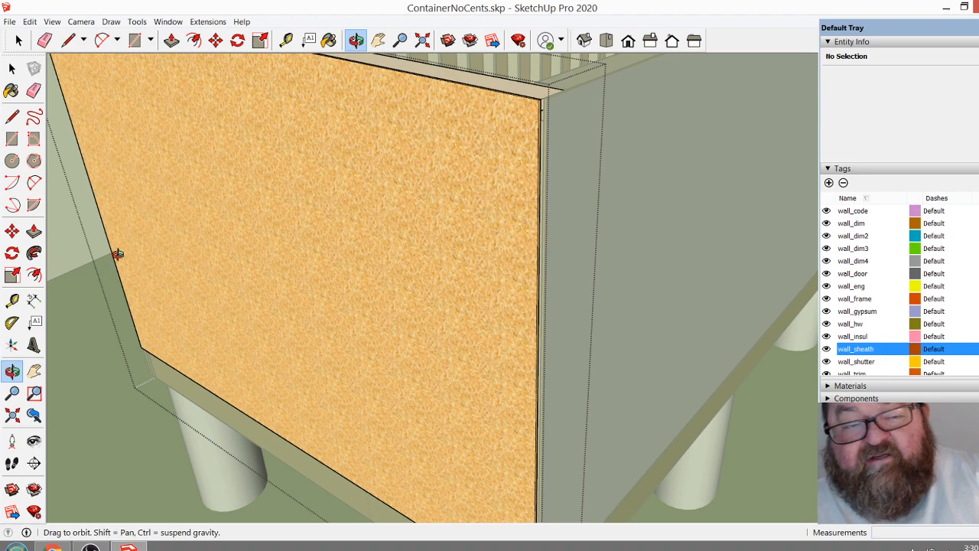
{"action": "left_click", "coordinate": [12, 68]}
{"action": "scroll", "coordinate": [295, 309], "scroll_direction": "down", "scroll_amount": 3}
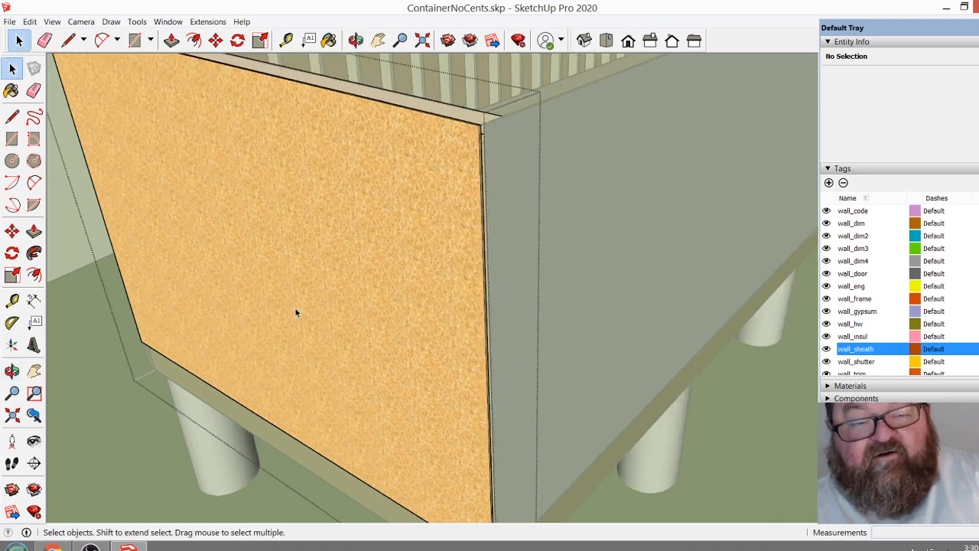
Close the wall's group and review the sheathed end wall from the front and from above its house-wrapped corner
{"action": "left_click", "coordinate": [63, 183]}
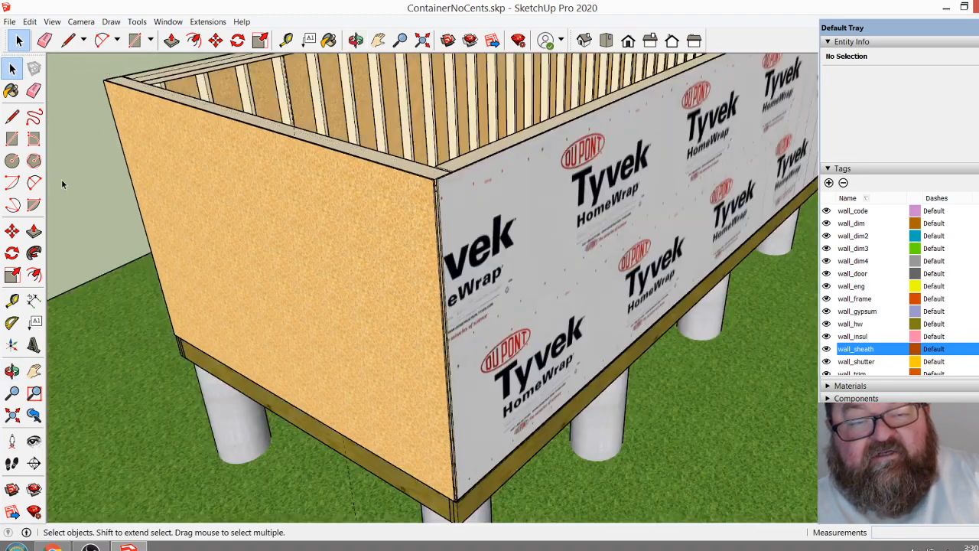
{"action": "left_click", "coordinate": [356, 40]}
{"action": "left_click_drag", "start_coordinate": [383, 187], "coordinate": [588, 188]}
{"action": "scroll", "coordinate": [588, 189], "scroll_direction": "down", "scroll_amount": 3}
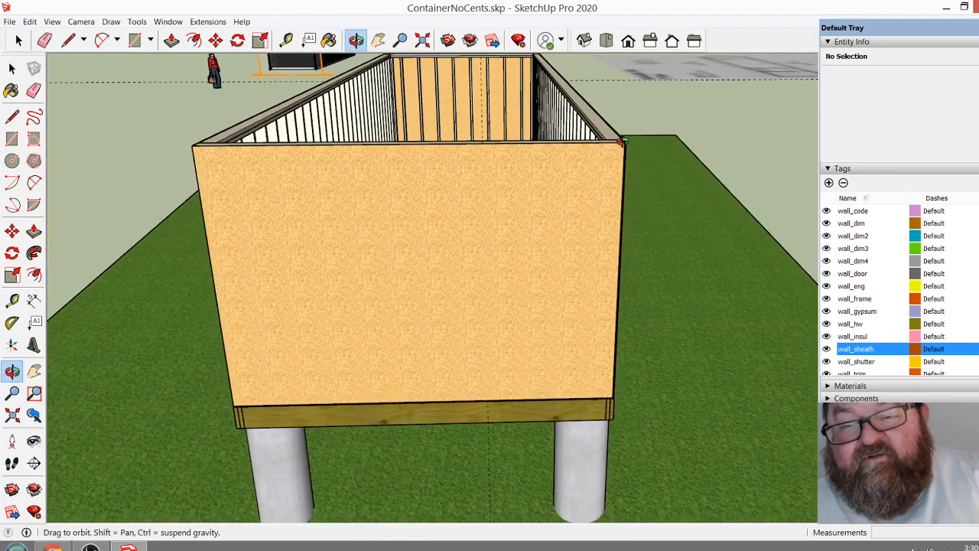
{"action": "left_click_drag", "start_coordinate": [616, 154], "coordinate": [586, 253]}
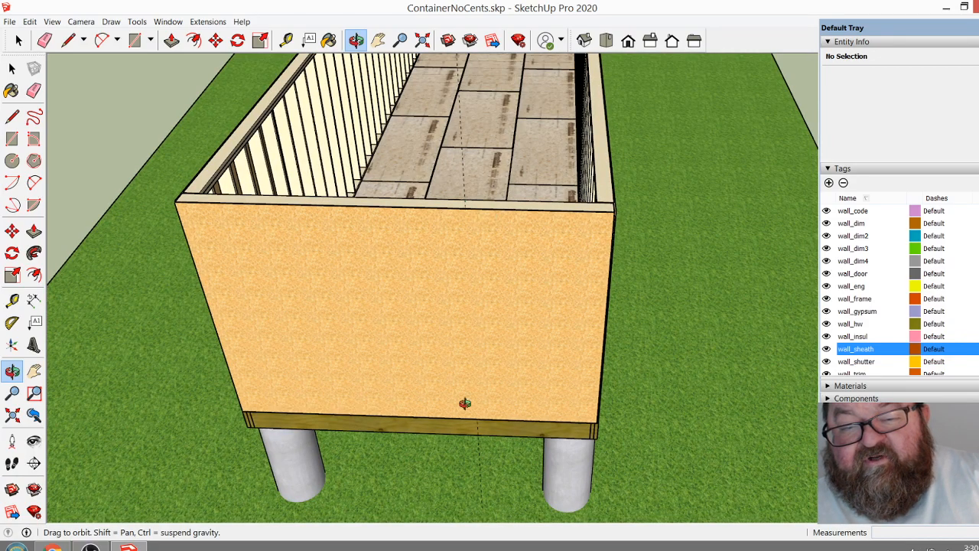
{"action": "scroll", "coordinate": [482, 245], "scroll_direction": "up", "scroll_amount": 3}
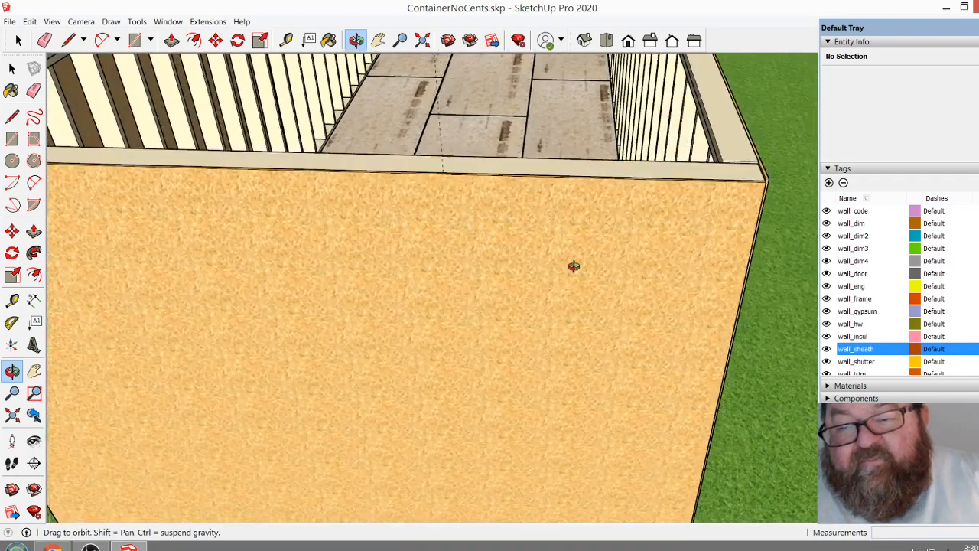
{"action": "left_click_drag", "start_coordinate": [574, 265], "coordinate": [307, 334]}
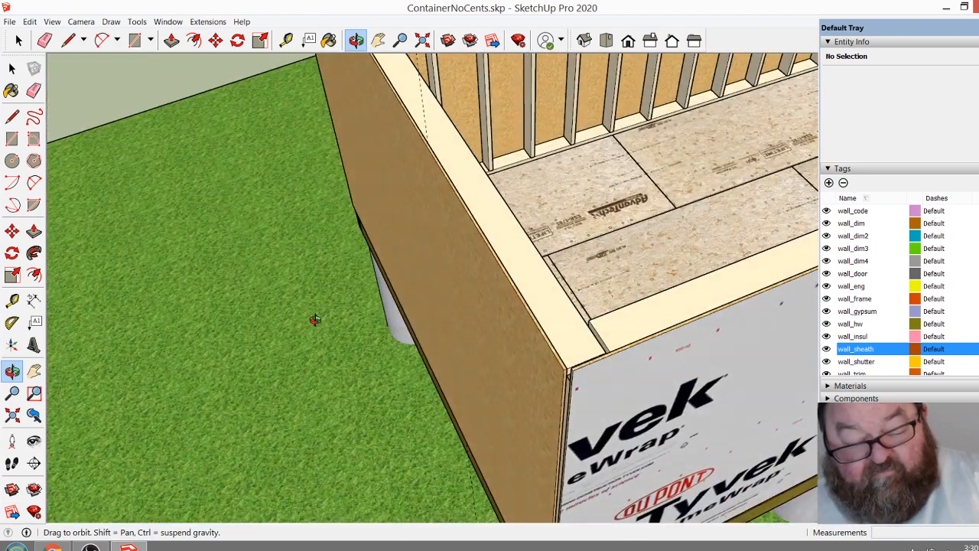
Undo the most recent edits to the end wall's sheathing
{"action": "key", "text": "ctrl+z"}
{"action": "key", "text": "ctrl+z"}
{"action": "key", "text": "ctrl+z"}
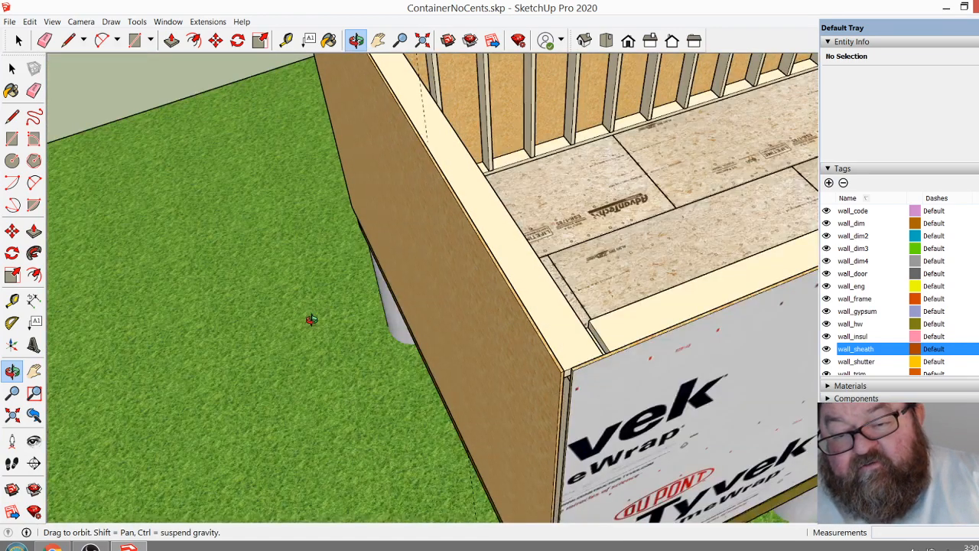
{"action": "key", "text": "ctrl+z"}
Examine the end wall's sheathing, its exposed rim board and the adjoining house-wrapped long wall from several angles
{"action": "left_click_drag", "start_coordinate": [311, 320], "coordinate": [494, 284]}
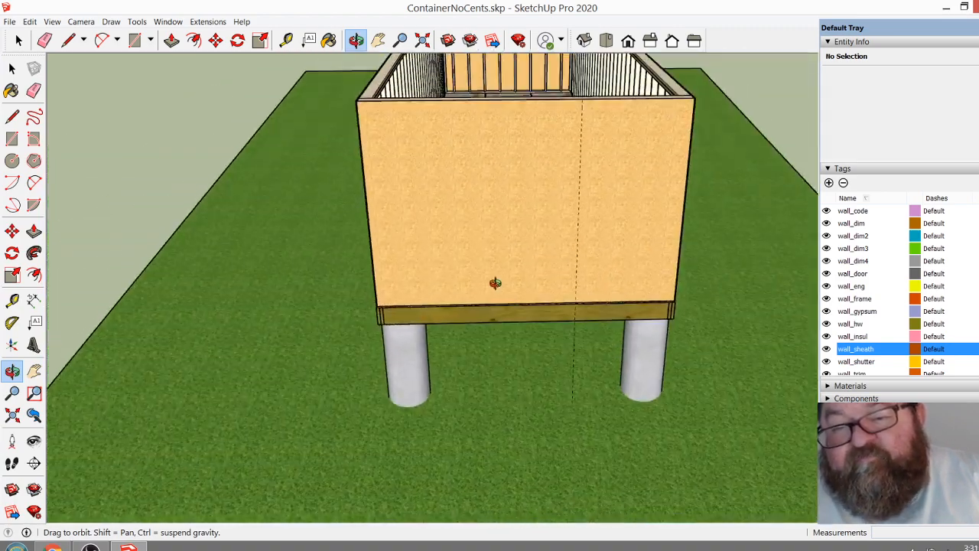
{"action": "scroll", "coordinate": [654, 145], "scroll_direction": "up", "scroll_amount": 5}
{"action": "left_click_drag", "start_coordinate": [575, 239], "coordinate": [572, 256]}
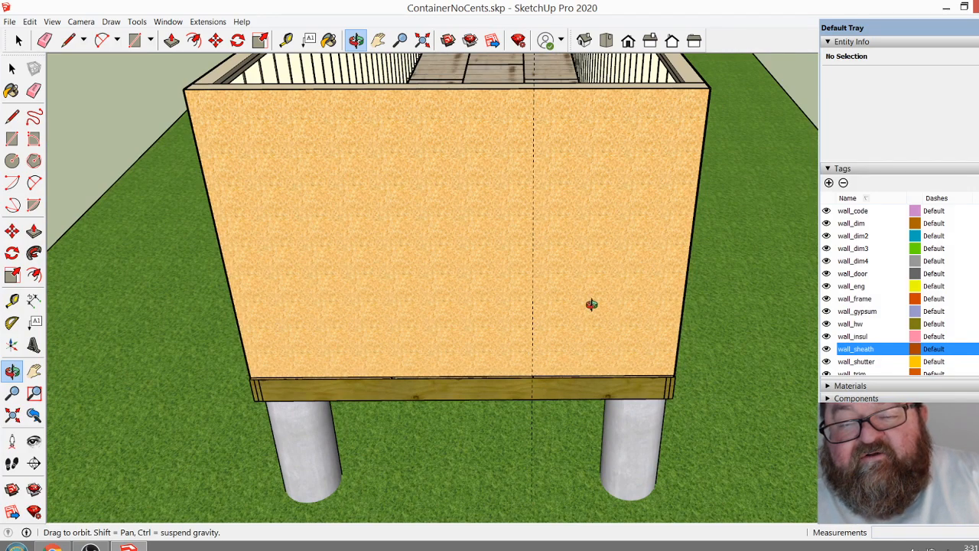
{"action": "left_click_drag", "start_coordinate": [601, 298], "coordinate": [507, 324]}
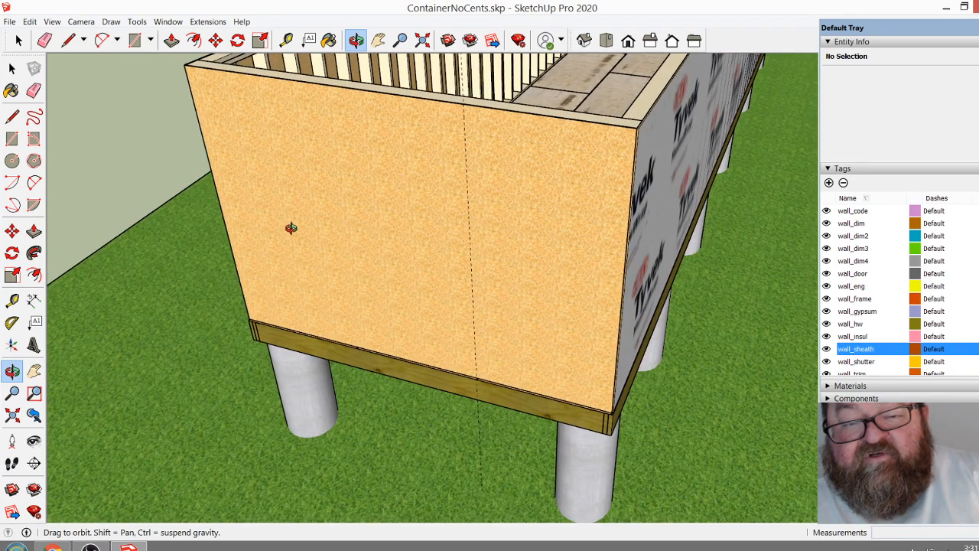
{"action": "left_click_drag", "start_coordinate": [459, 303], "coordinate": [379, 268]}
{"action": "left_click_drag", "start_coordinate": [391, 186], "coordinate": [399, 200]}
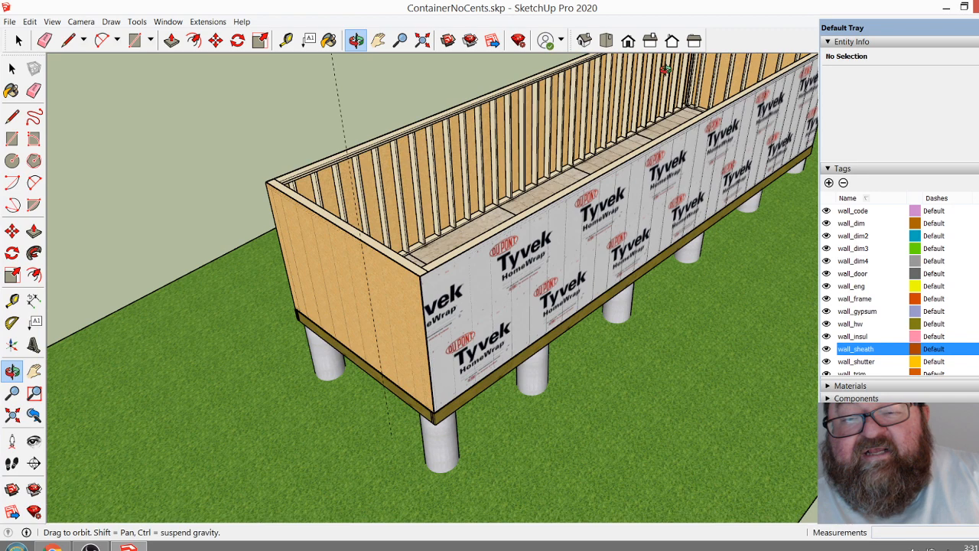
{"action": "left_click_drag", "start_coordinate": [482, 167], "coordinate": [381, 200]}
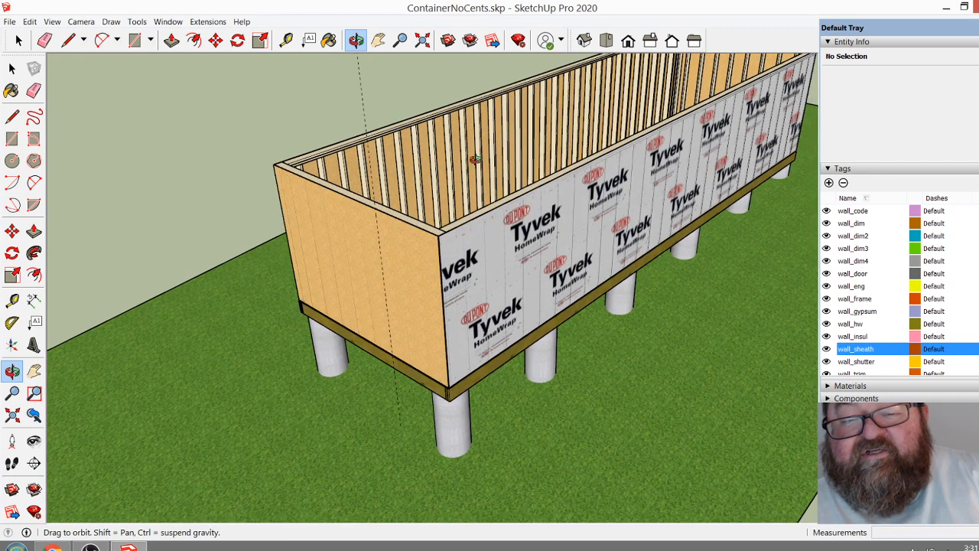
{"action": "left_click_drag", "start_coordinate": [520, 162], "coordinate": [699, 171]}
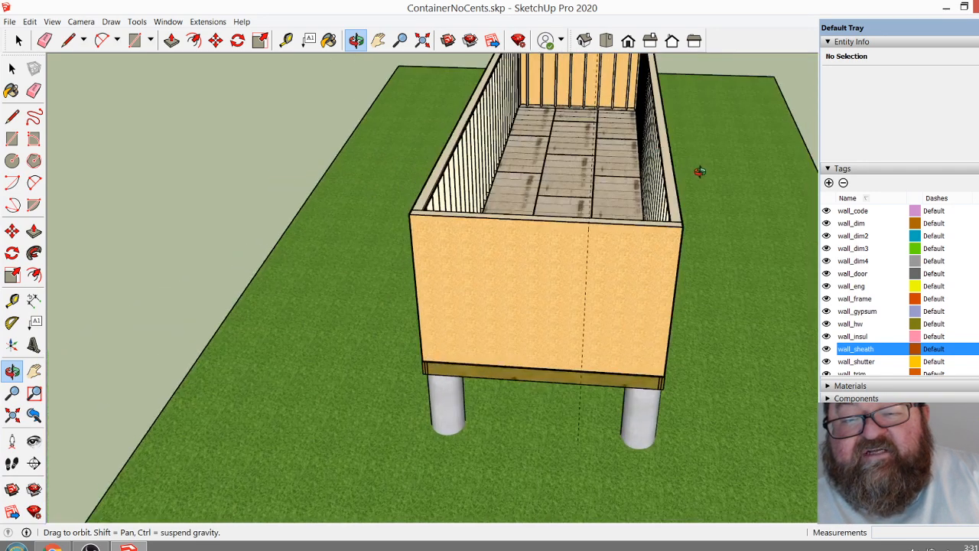
{"action": "left_click_drag", "start_coordinate": [538, 84], "coordinate": [542, 216]}
{"action": "left_click_drag", "start_coordinate": [535, 84], "coordinate": [503, 250]}
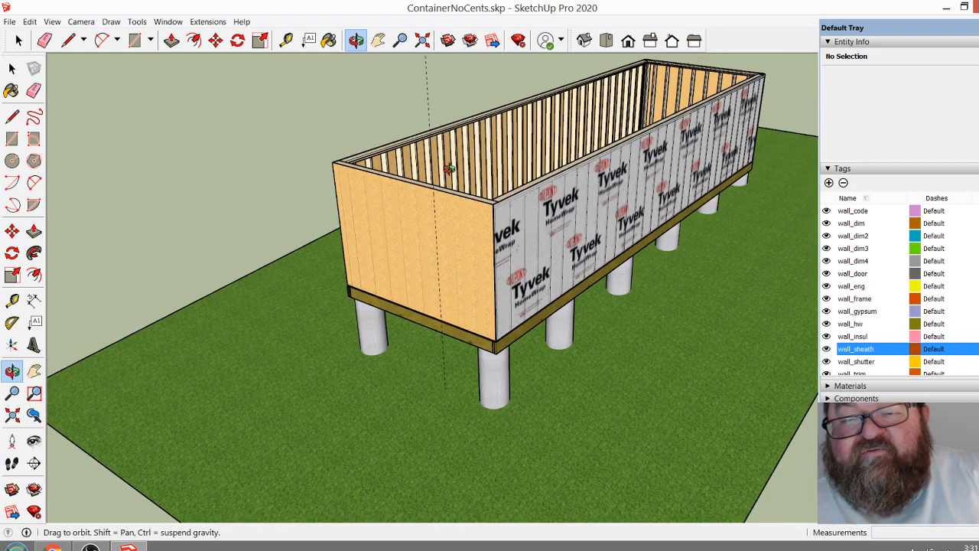
{"action": "left_click_drag", "start_coordinate": [498, 273], "coordinate": [506, 310]}
{"action": "left_click_drag", "start_coordinate": [584, 240], "coordinate": [473, 222]}
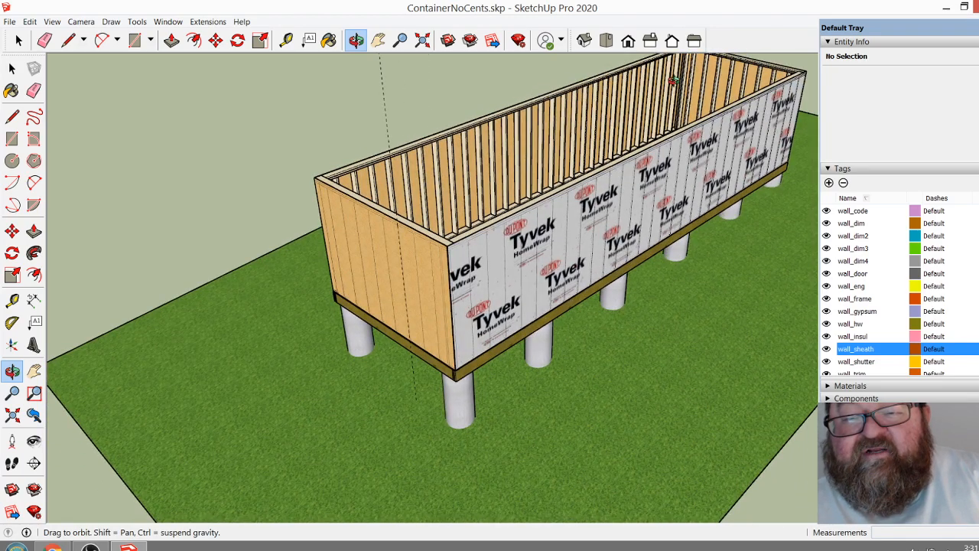
{"action": "left_click_drag", "start_coordinate": [431, 203], "coordinate": [573, 204]}
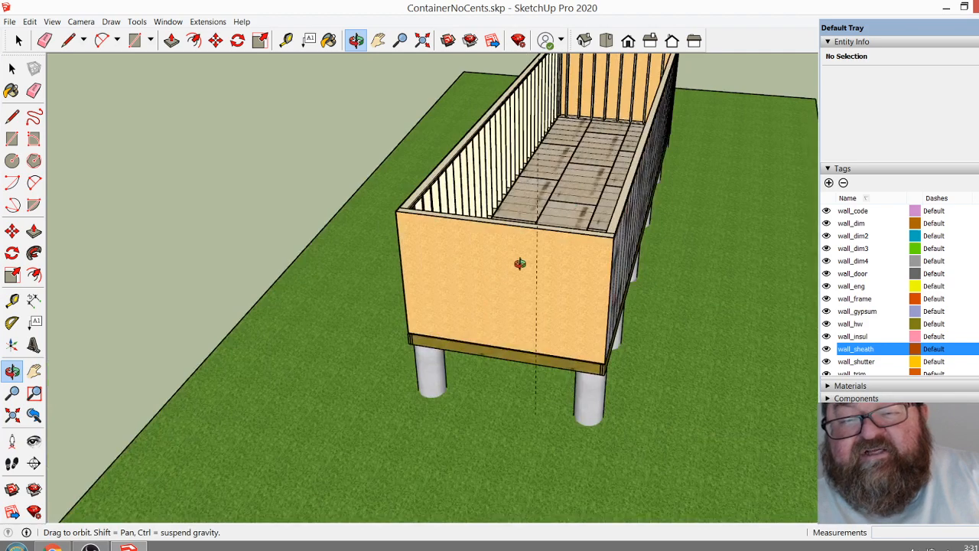
{"action": "left_click_drag", "start_coordinate": [455, 291], "coordinate": [512, 279]}
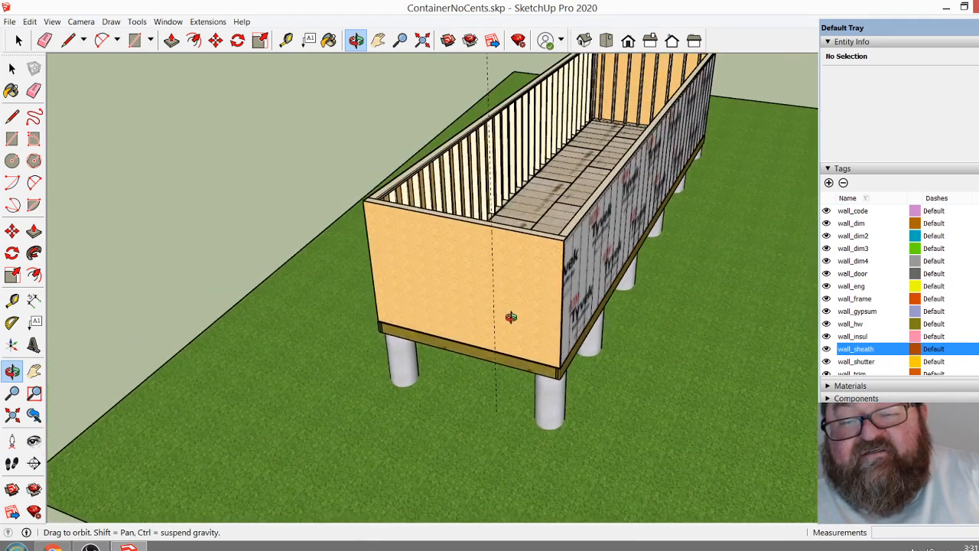
Draw a vertical line about 8' 1" long down the end wall's sheathing along the dashed guide, from its upper edge to its lower edge
{"action": "scroll", "coordinate": [509, 317], "scroll_direction": "up", "scroll_amount": 3}
{"action": "left_click_drag", "start_coordinate": [511, 316], "coordinate": [620, 349]}
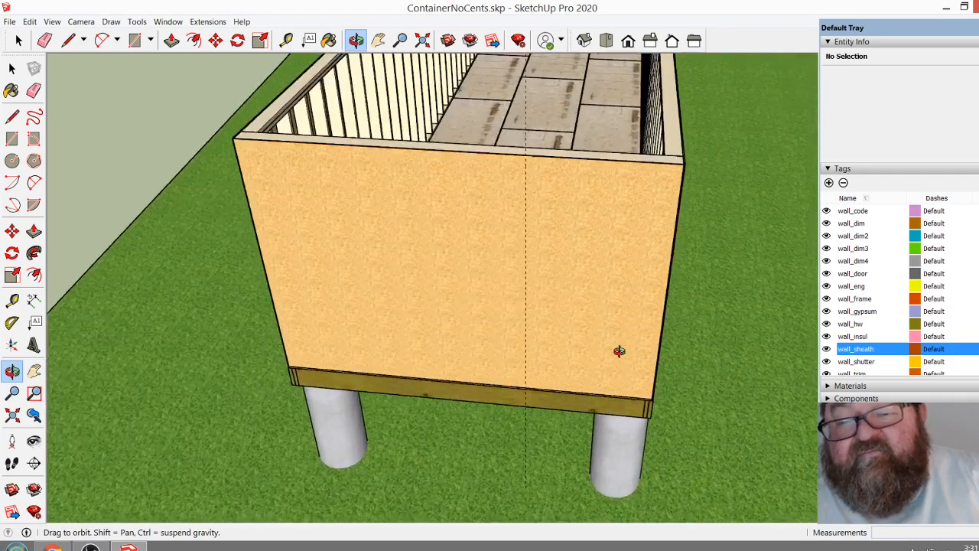
{"action": "scroll", "coordinate": [514, 358], "scroll_direction": "up", "scroll_amount": 3}
{"action": "scroll", "coordinate": [385, 356], "scroll_direction": "down", "scroll_amount": 1}
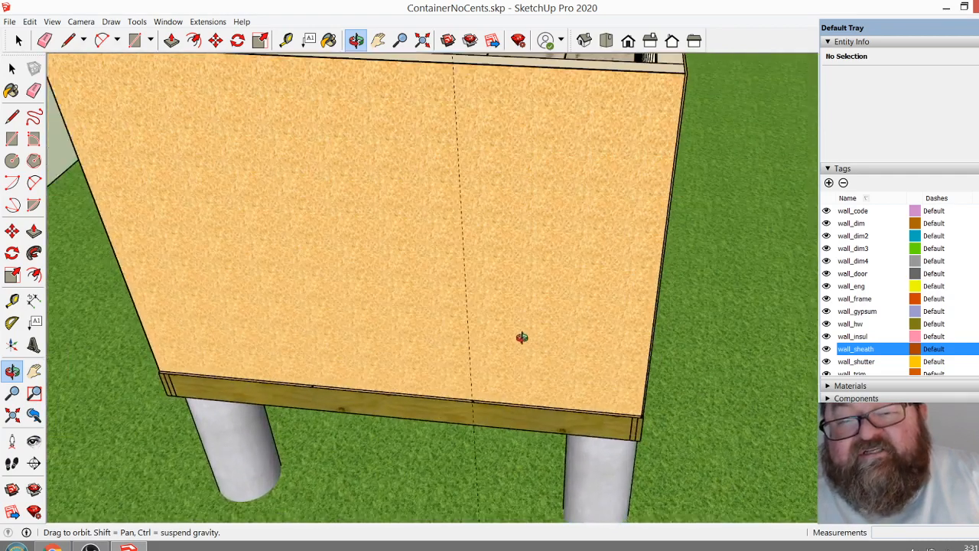
{"action": "left_click", "coordinate": [68, 40]}
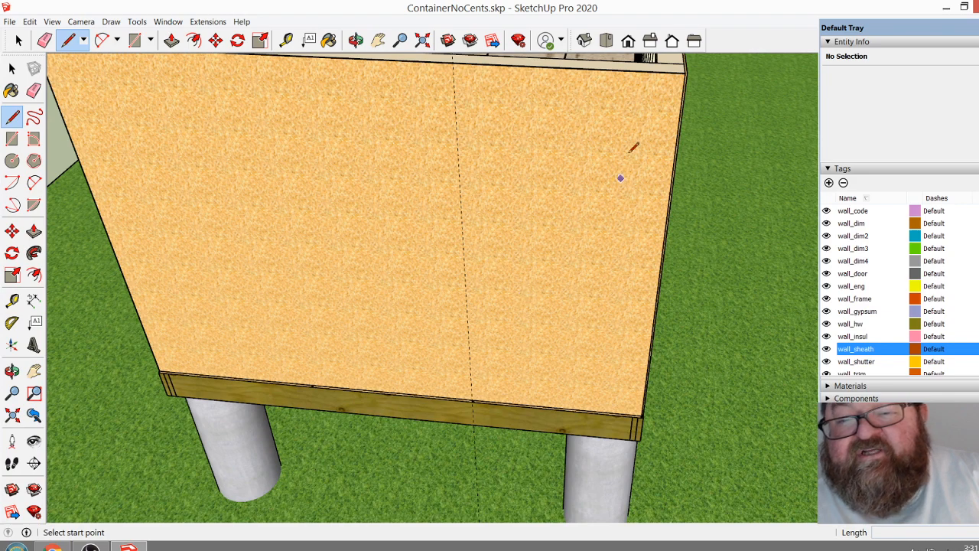
{"action": "left_click", "coordinate": [686, 73]}
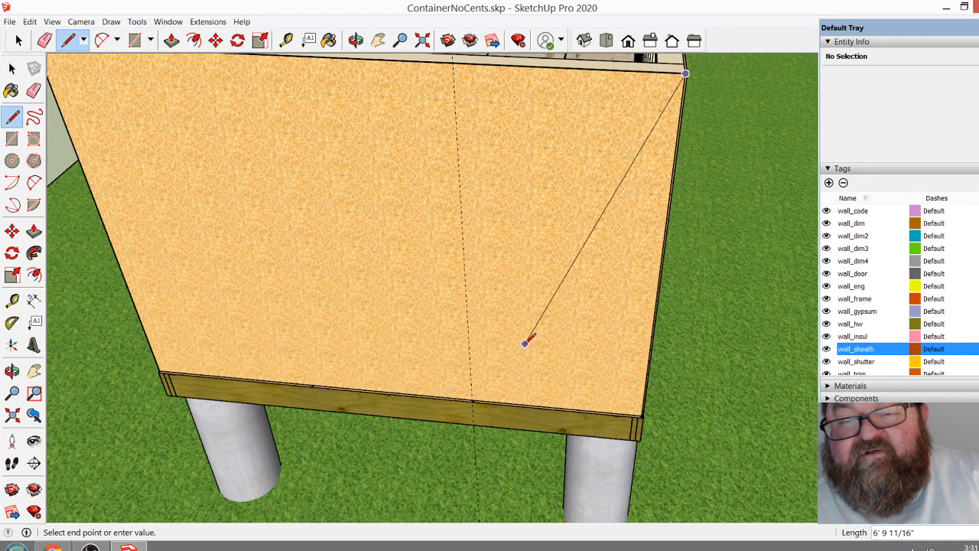
{"action": "key", "text": "Escape"}
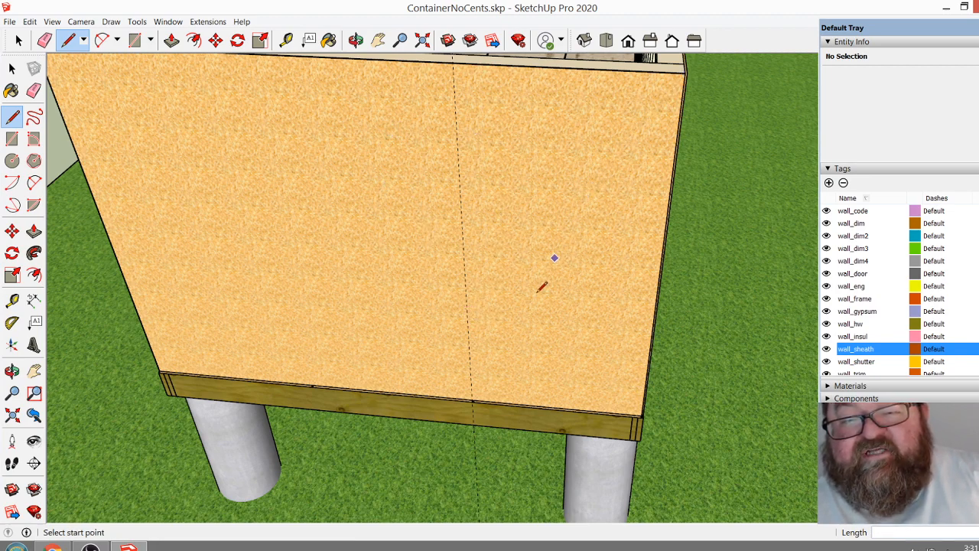
{"action": "left_click", "coordinate": [454, 60]}
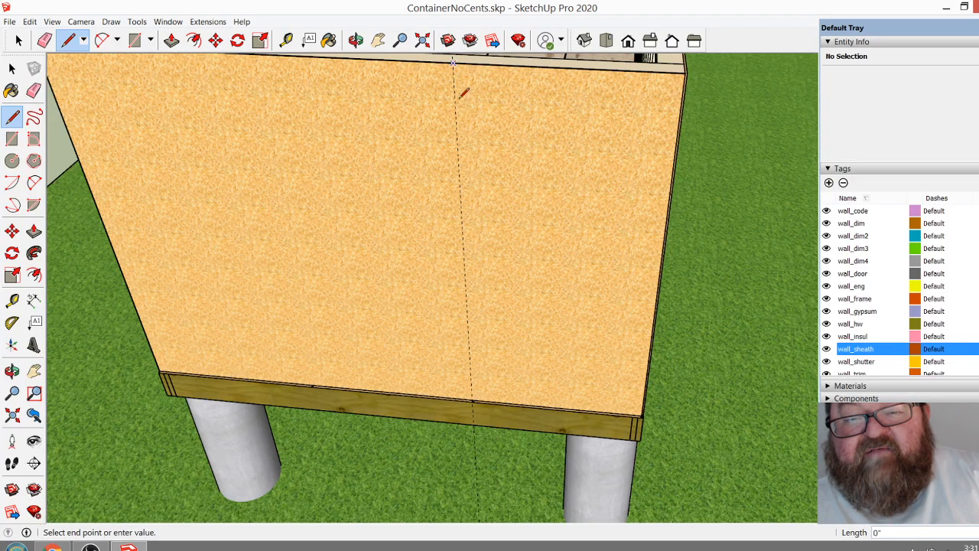
{"action": "left_click", "coordinate": [472, 398]}
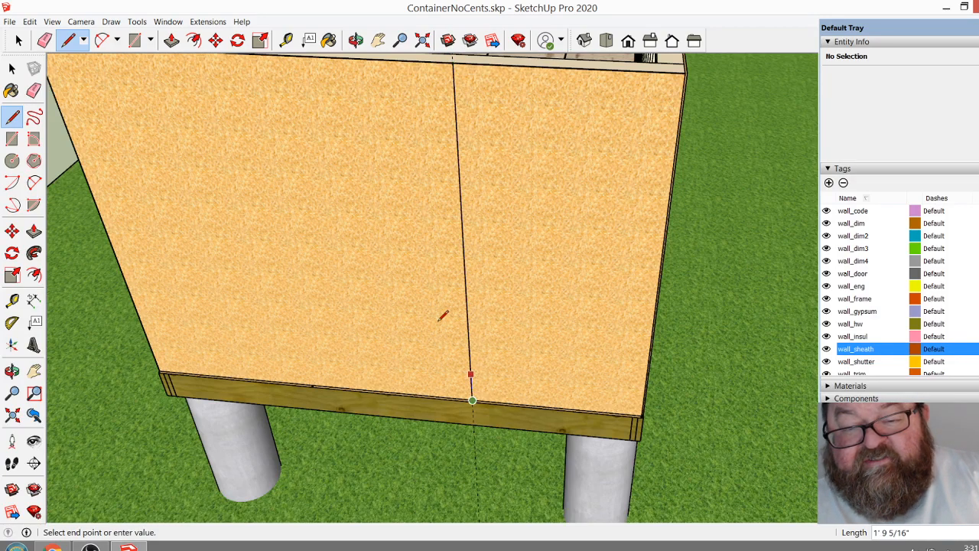
{"action": "key", "text": "Escape"}
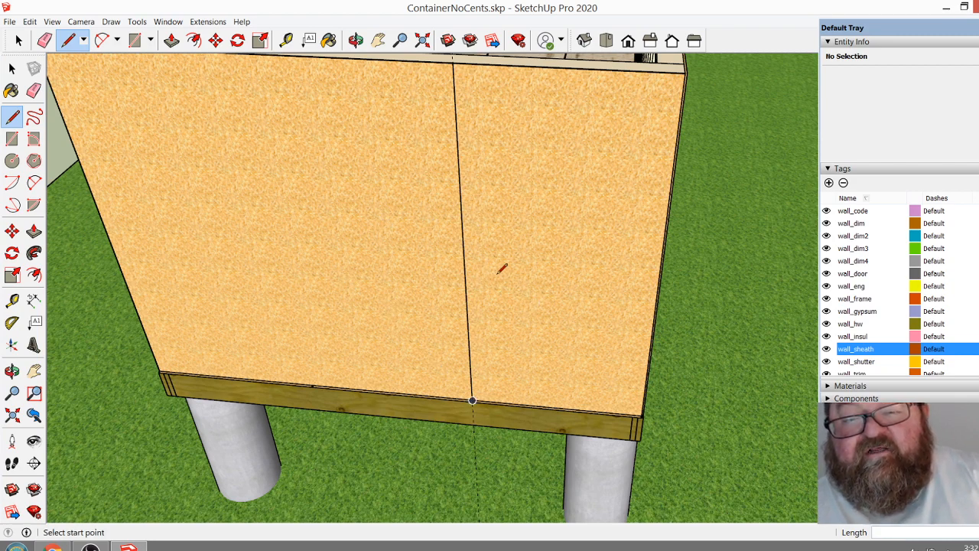
Delete the vertical line dividing the end wall's sheathing face
{"action": "scroll", "coordinate": [500, 276], "scroll_direction": "down", "scroll_amount": 2}
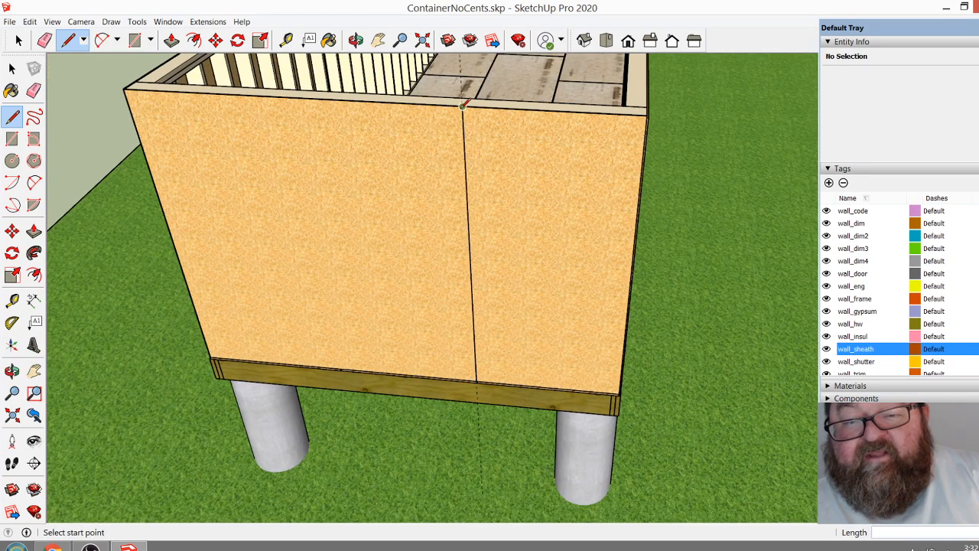
{"action": "left_click", "coordinate": [356, 40]}
{"action": "left_click_drag", "start_coordinate": [548, 194], "coordinate": [469, 150]}
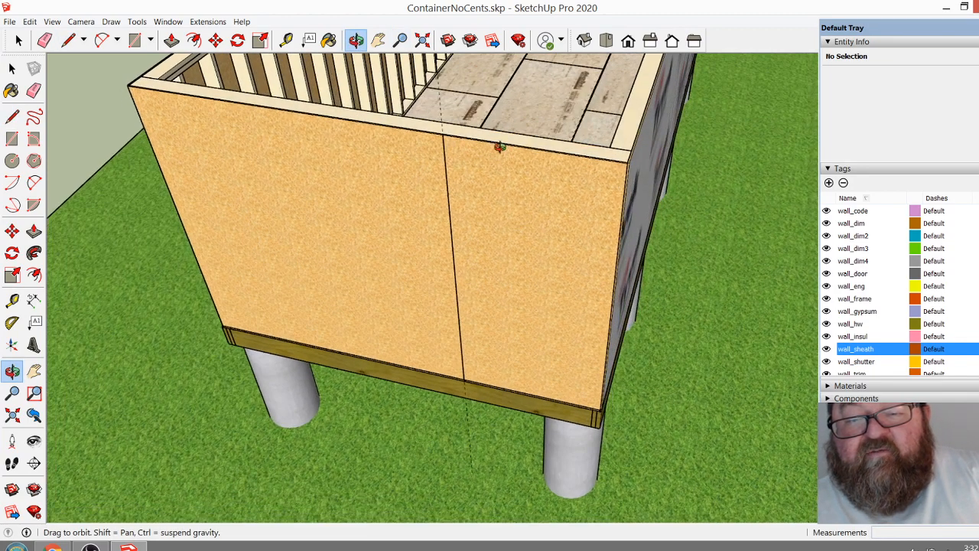
{"action": "left_click_drag", "start_coordinate": [507, 359], "coordinate": [476, 354]}
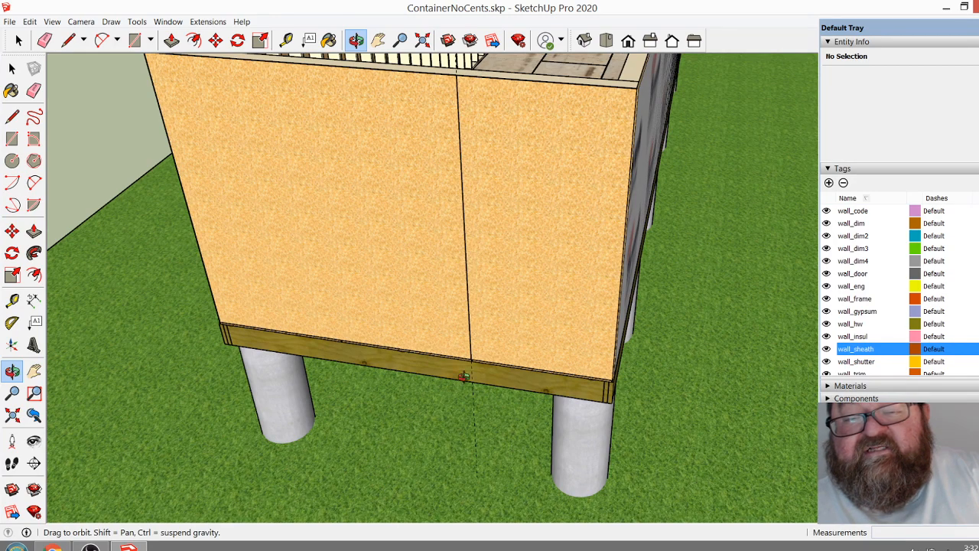
{"action": "key", "text": "space"}
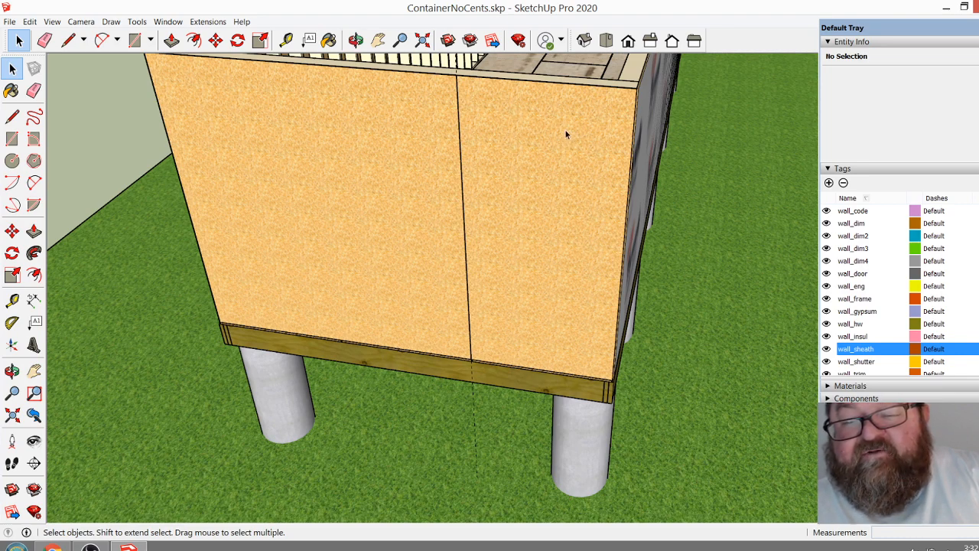
{"action": "left_click", "coordinate": [459, 127]}
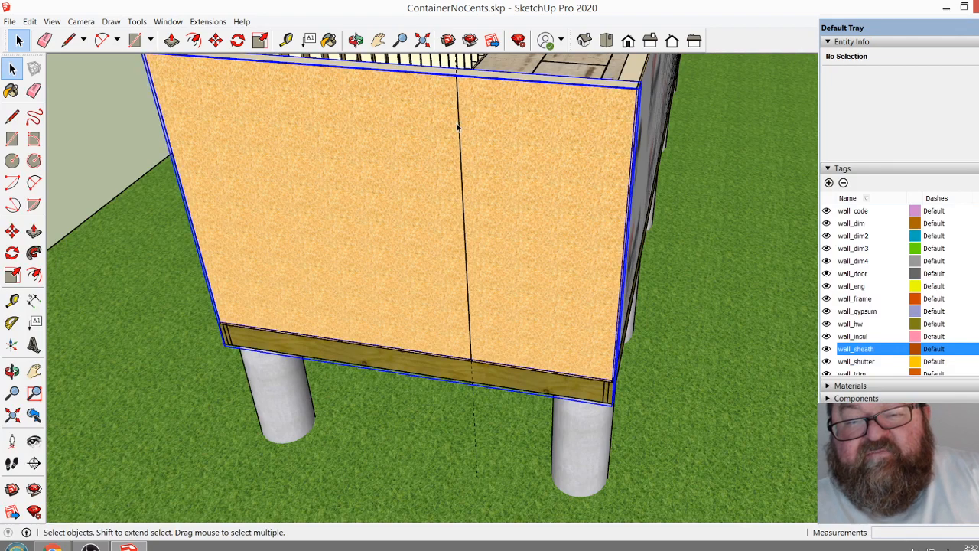
{"action": "double_click", "coordinate": [460, 137]}
{"action": "left_click", "coordinate": [461, 146]}
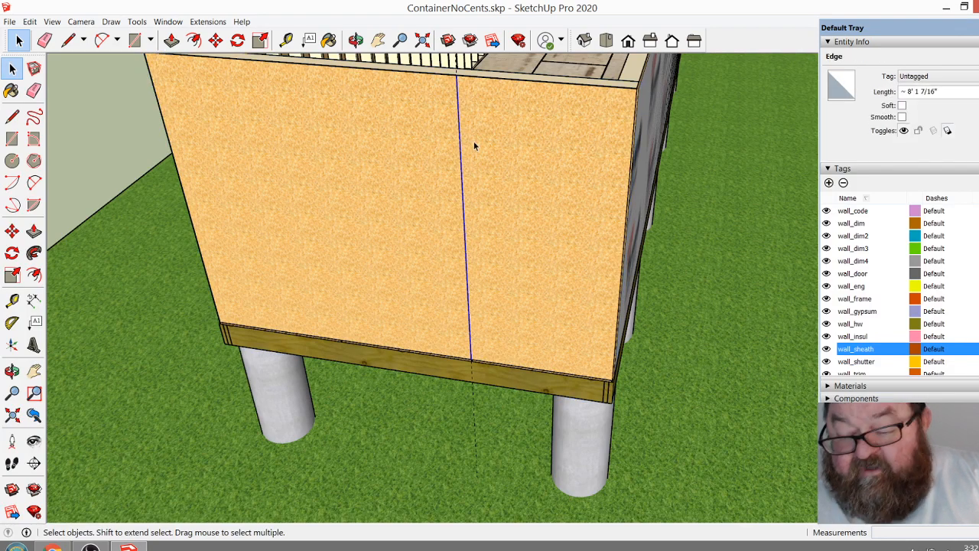
{"action": "key", "text": "Delete"}
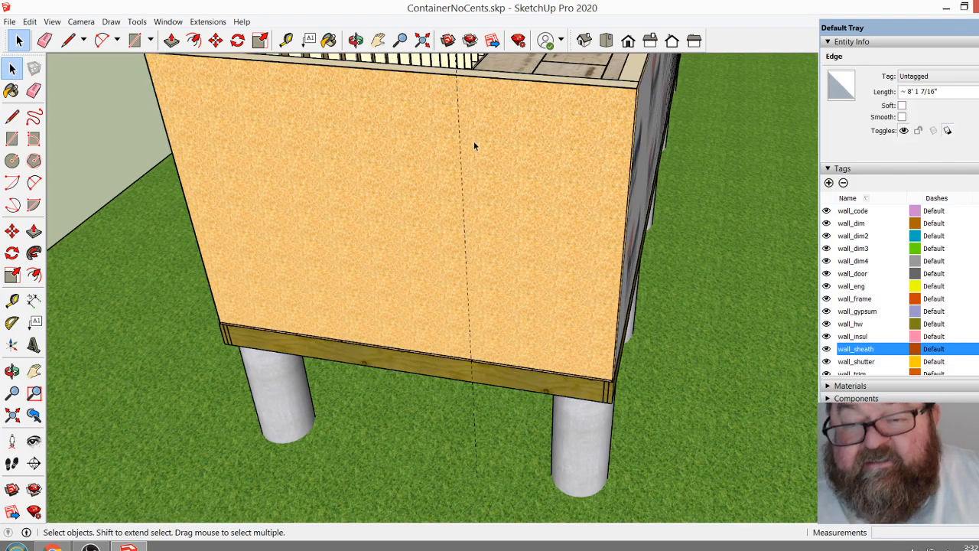
Draw a diagonal line across the end wall's sheathing from its upper corner beside the house-wrapped wall to the dashed guide at the lower edge
{"action": "middle_click_drag", "start_coordinate": [498, 154], "coordinate": [391, 128]}
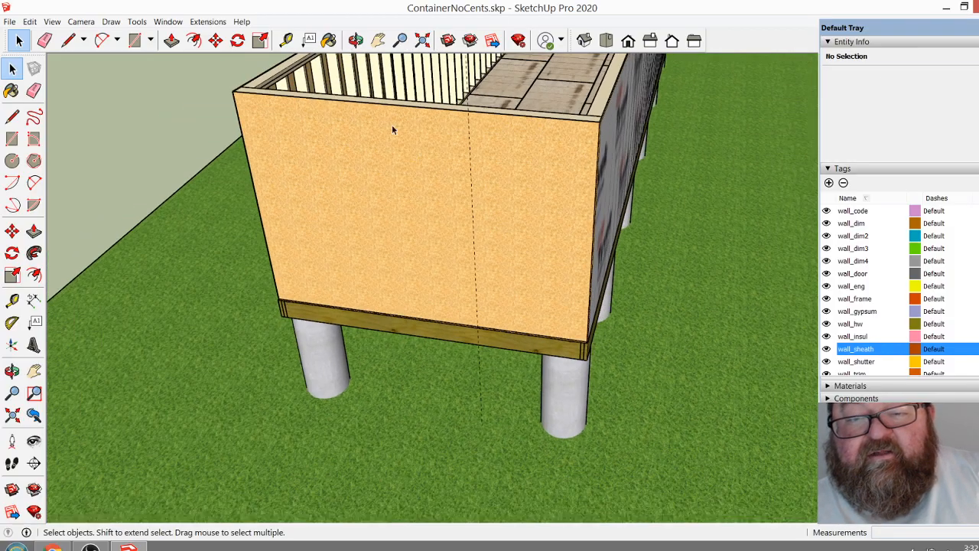
{"action": "left_click", "coordinate": [356, 40]}
{"action": "left_click_drag", "start_coordinate": [571, 201], "coordinate": [645, 136]}
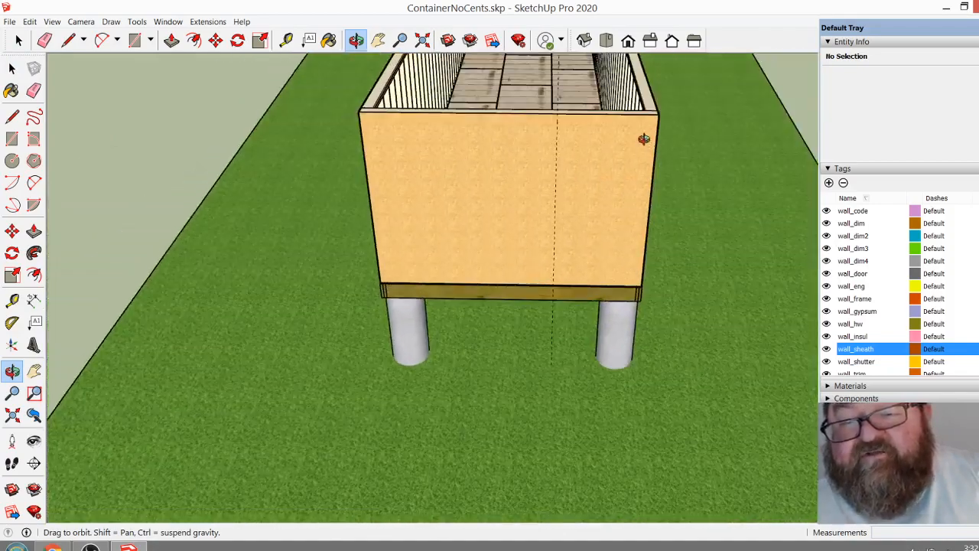
{"action": "scroll", "coordinate": [644, 137], "scroll_direction": "up", "scroll_amount": 2}
{"action": "left_click", "coordinate": [67, 40]}
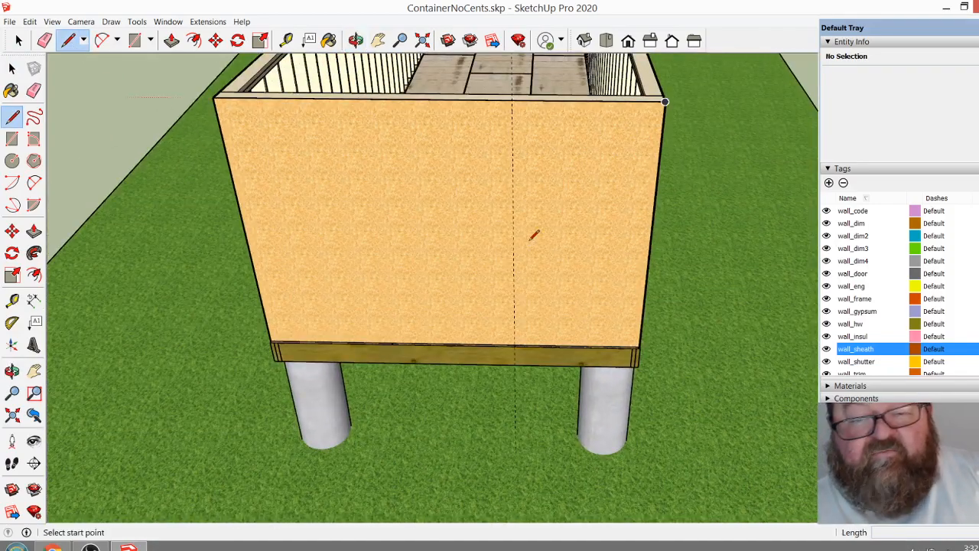
{"action": "left_click", "coordinate": [665, 101]}
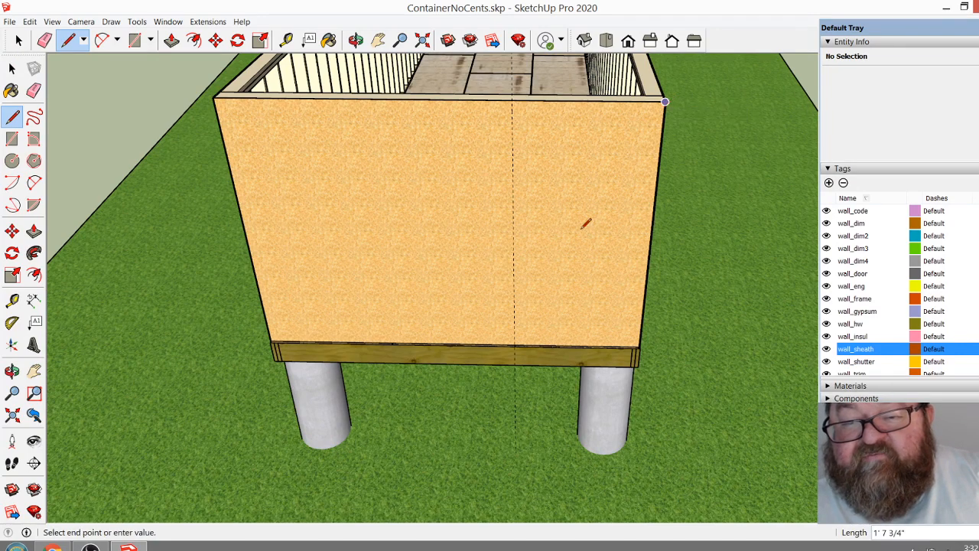
{"action": "left_click", "coordinate": [515, 345]}
{"action": "scroll", "coordinate": [376, 359], "scroll_direction": "down", "scroll_amount": 1}
{"action": "scroll", "coordinate": [578, 303], "scroll_direction": "up", "scroll_amount": 1}
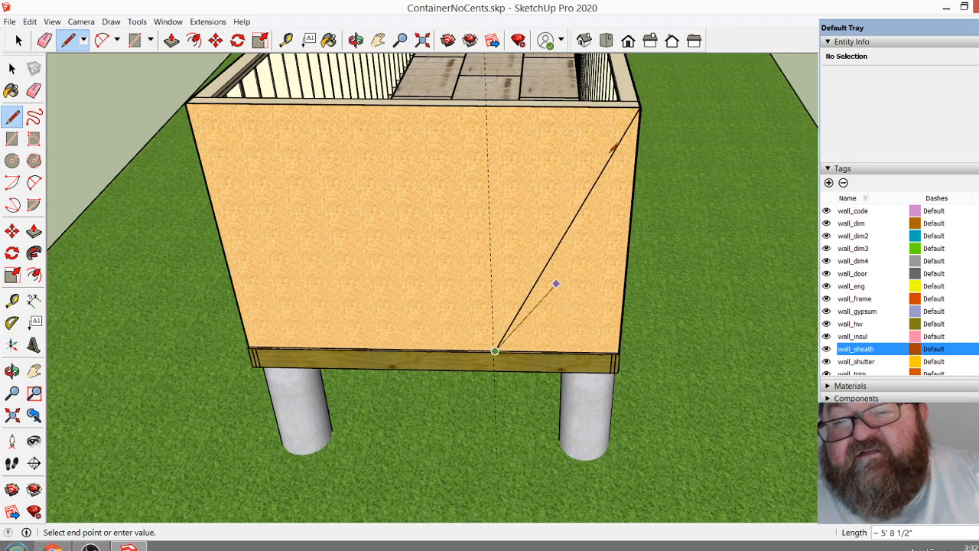
{"action": "key", "text": "space"}
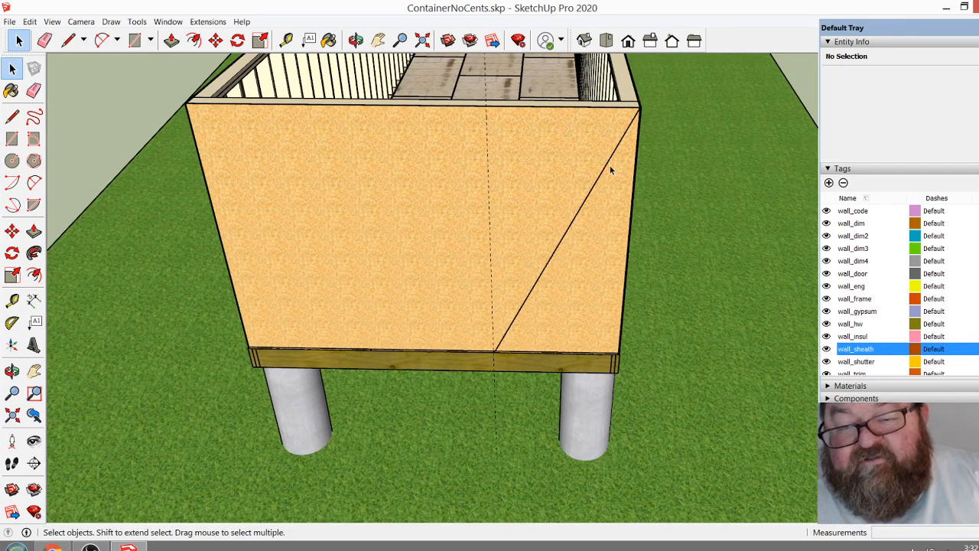
Examine the wall studs, plates and sheathing inside the corner where the end wall meets the far long wall
{"action": "left_click", "coordinate": [355, 39]}
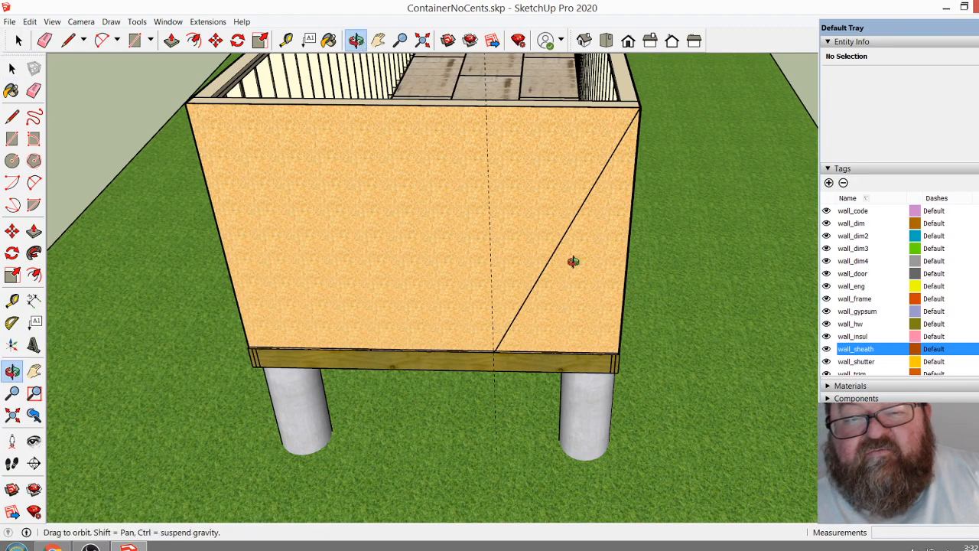
{"action": "left_click_drag", "start_coordinate": [573, 258], "coordinate": [566, 276]}
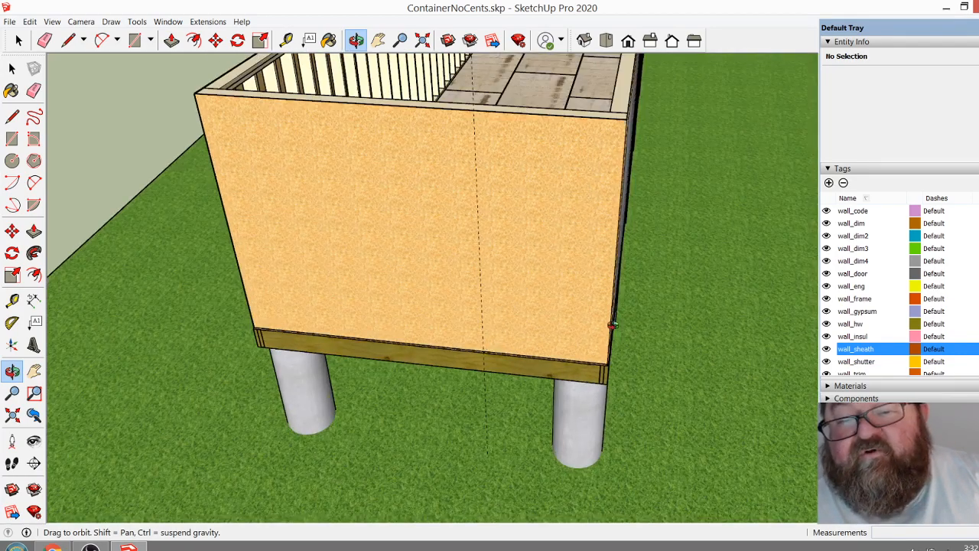
{"action": "left_click_drag", "start_coordinate": [614, 324], "coordinate": [622, 296]}
{"action": "scroll", "coordinate": [372, 329], "scroll_direction": "down", "scroll_amount": 5}
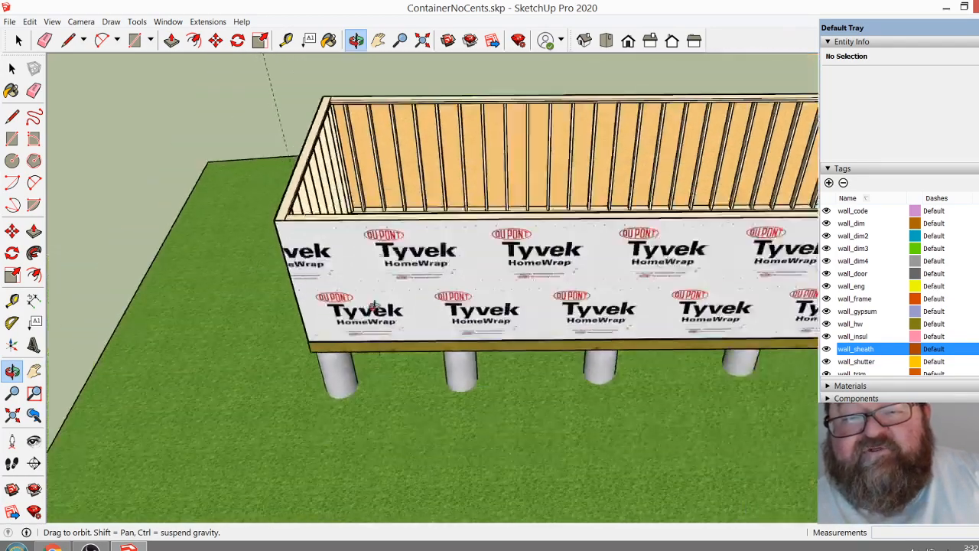
{"action": "left_click_drag", "start_coordinate": [373, 329], "coordinate": [384, 120]}
{"action": "scroll", "coordinate": [380, 160], "scroll_direction": "up", "scroll_amount": 6}
{"action": "left_click_drag", "start_coordinate": [384, 169], "coordinate": [375, 169]}
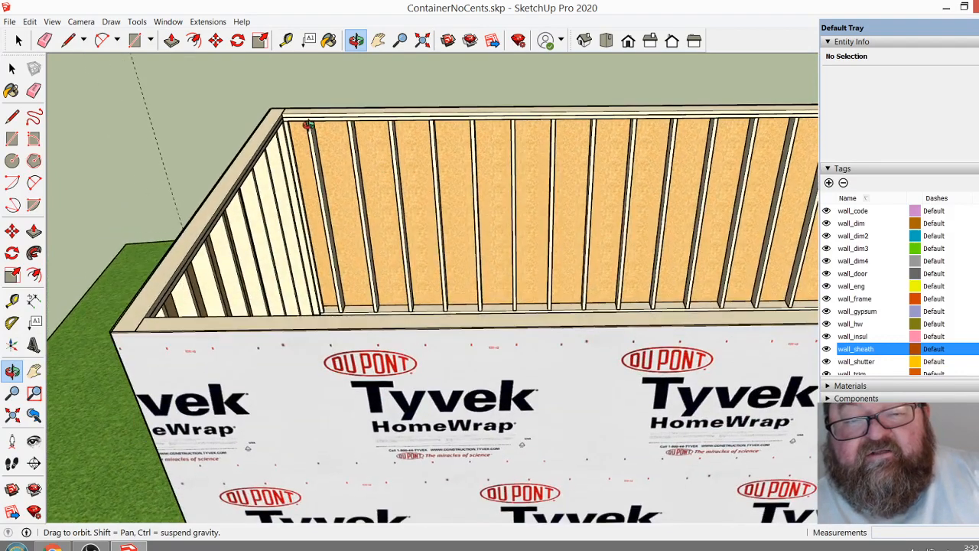
{"action": "left_click_drag", "start_coordinate": [329, 145], "coordinate": [331, 156]}
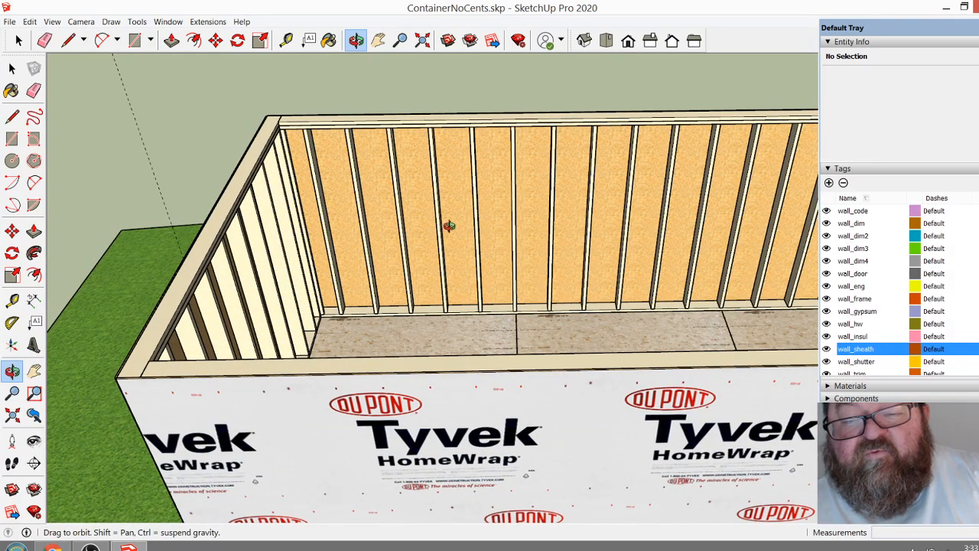
{"action": "scroll", "coordinate": [383, 191], "scroll_direction": "up", "scroll_amount": 2}
{"action": "scroll", "coordinate": [383, 191], "scroll_direction": "up", "scroll_amount": 1}
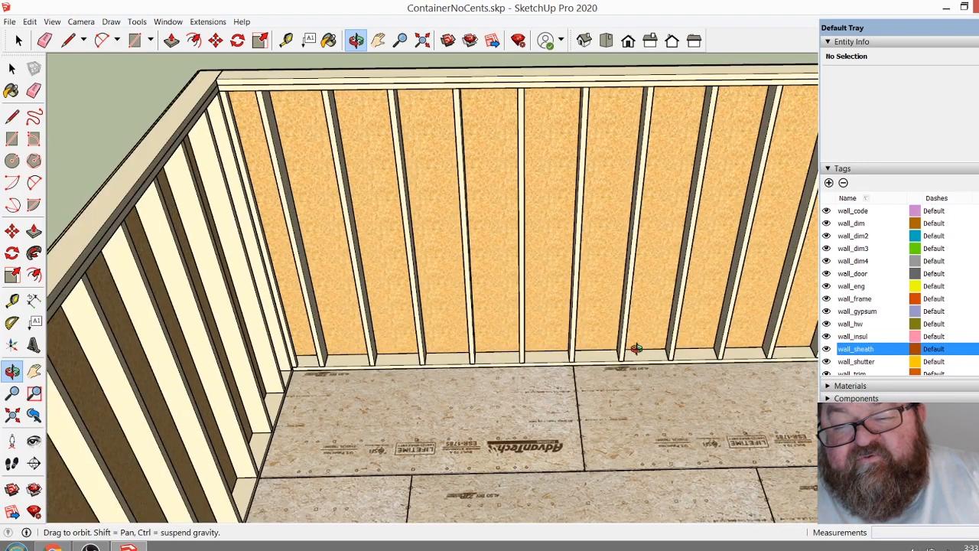
{"action": "scroll", "coordinate": [603, 256], "scroll_direction": "down", "scroll_amount": 4}
{"action": "scroll", "coordinate": [531, 263], "scroll_direction": "up", "scroll_amount": 3}
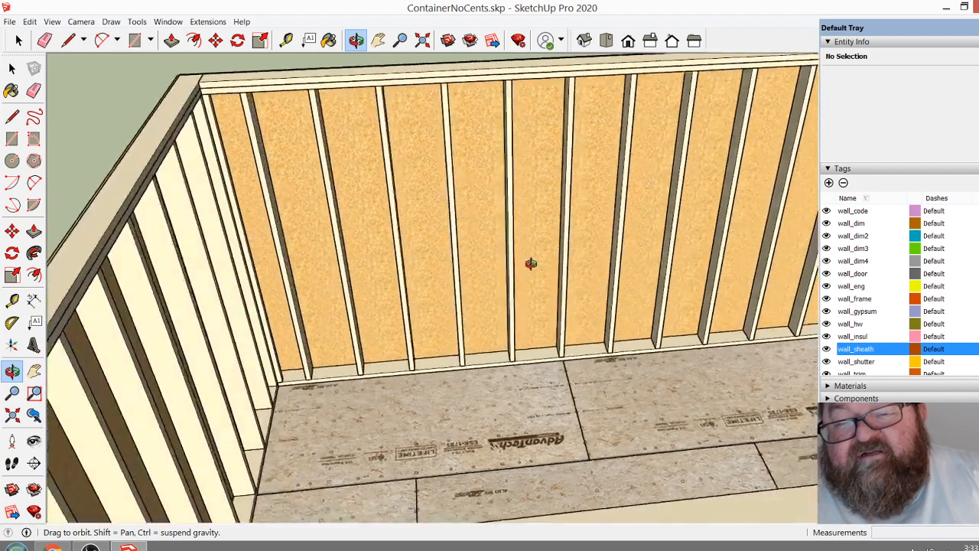
{"action": "scroll", "coordinate": [531, 263], "scroll_direction": "down", "scroll_amount": 3}
{"action": "scroll", "coordinate": [406, 260], "scroll_direction": "down", "scroll_amount": 3}
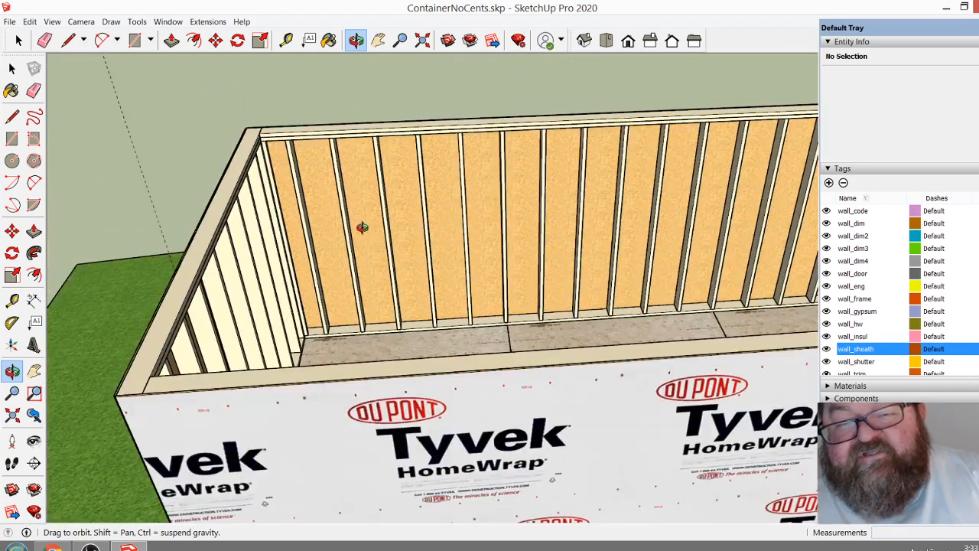
Examine the house-wrapped long wall, its rim board and the framed interior behind it near the end wall
{"action": "left_click_drag", "start_coordinate": [381, 240], "coordinate": [417, 127]}
{"action": "scroll", "coordinate": [334, 251], "scroll_direction": "down", "scroll_amount": 3}
{"action": "left_click_drag", "start_coordinate": [337, 267], "coordinate": [474, 330]}
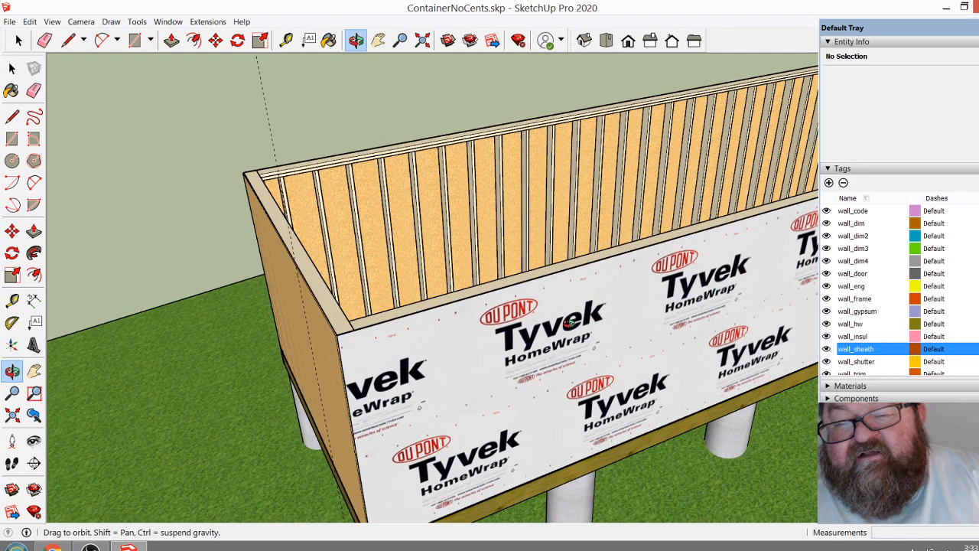
{"action": "left_click_drag", "start_coordinate": [558, 333], "coordinate": [615, 272]}
{"action": "left_click_drag", "start_coordinate": [501, 296], "coordinate": [471, 309]}
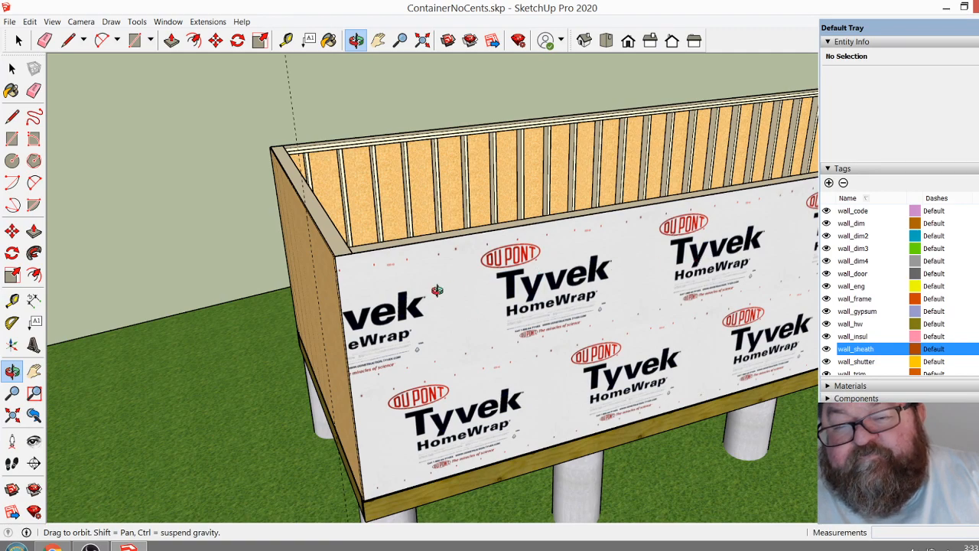
{"action": "left_click_drag", "start_coordinate": [427, 305], "coordinate": [474, 273]}
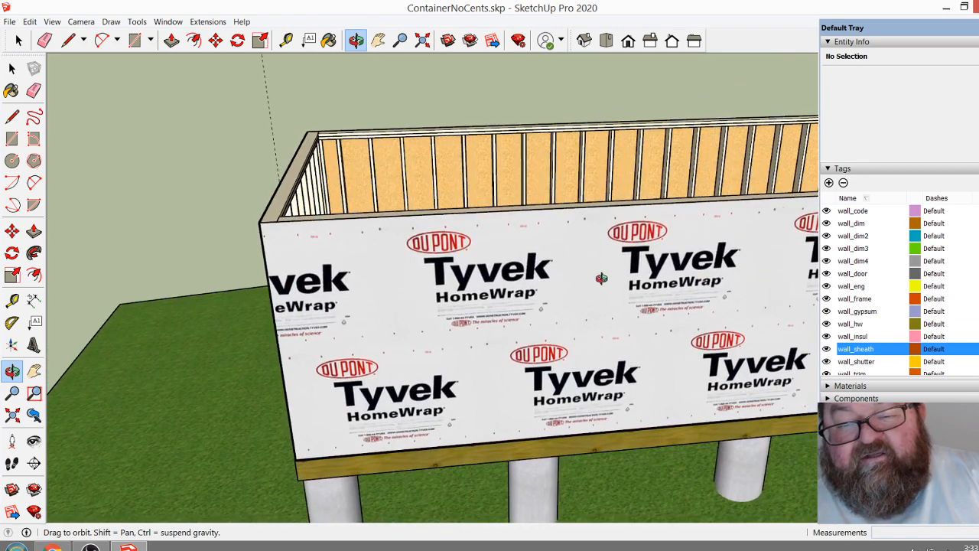
{"action": "left_click_drag", "start_coordinate": [601, 279], "coordinate": [370, 206]}
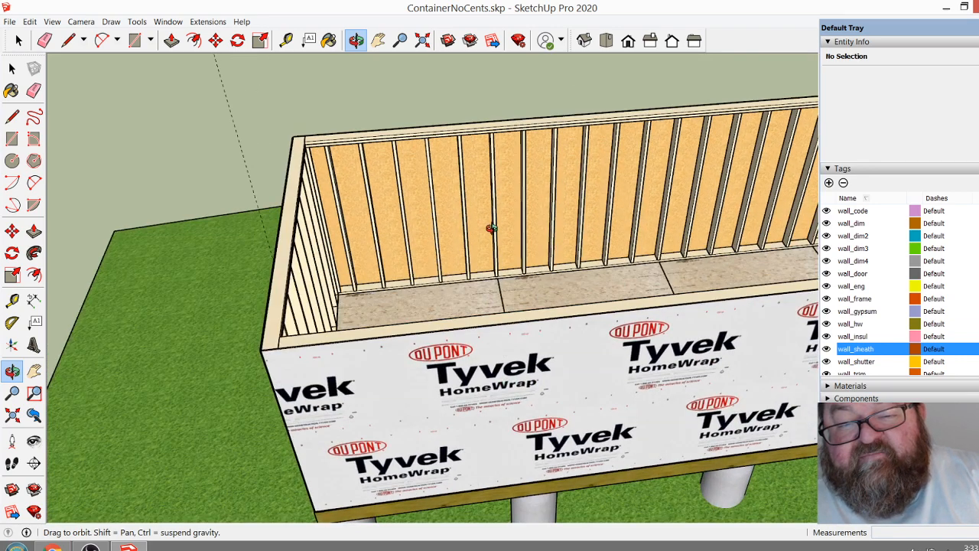
{"action": "left_click_drag", "start_coordinate": [491, 227], "coordinate": [377, 146]}
{"action": "scroll", "coordinate": [377, 145], "scroll_direction": "up", "scroll_amount": 4}
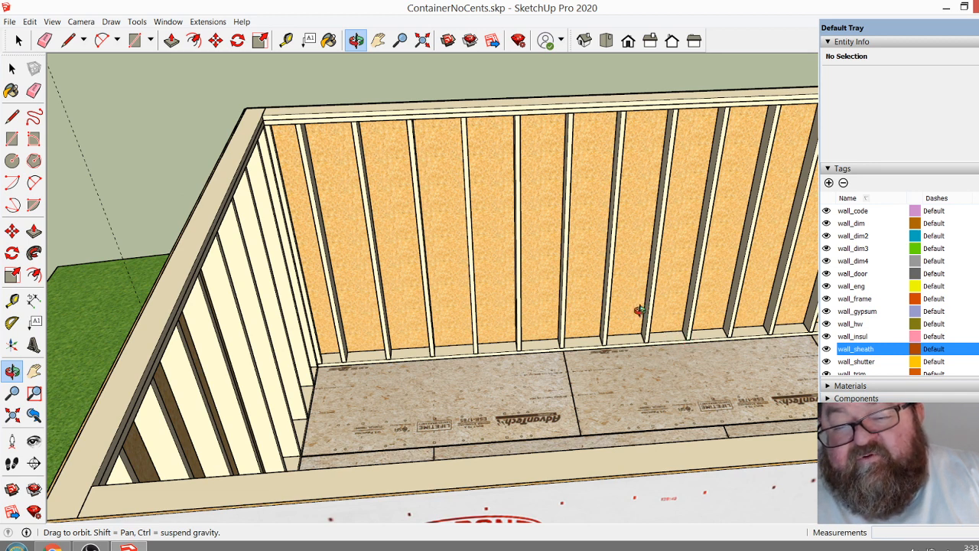
{"action": "left_click_drag", "start_coordinate": [267, 119], "coordinate": [312, 169]}
{"action": "left_click_drag", "start_coordinate": [364, 222], "coordinate": [323, 88]}
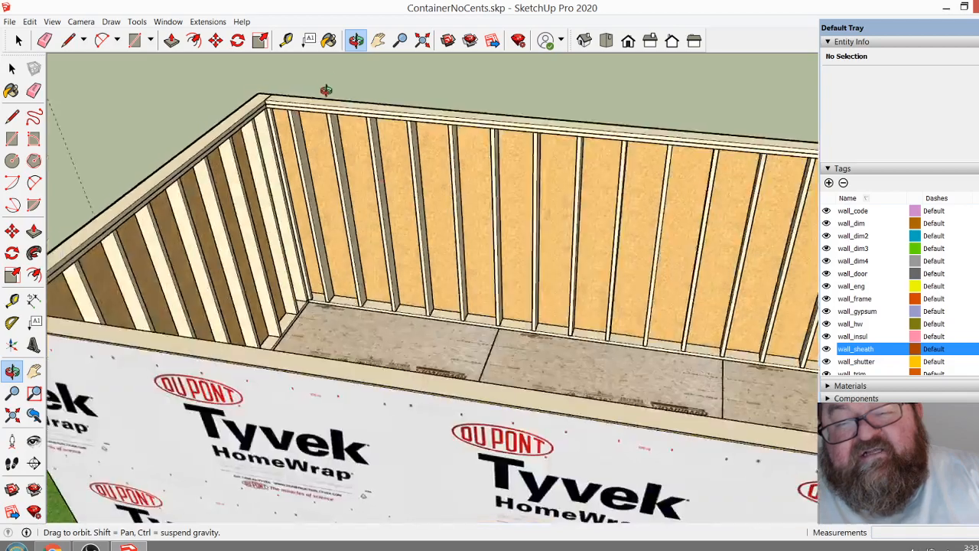
Examine the outside sheathing and rim boards around both corners of the end wall
{"action": "left_click_drag", "start_coordinate": [375, 209], "coordinate": [587, 158]}
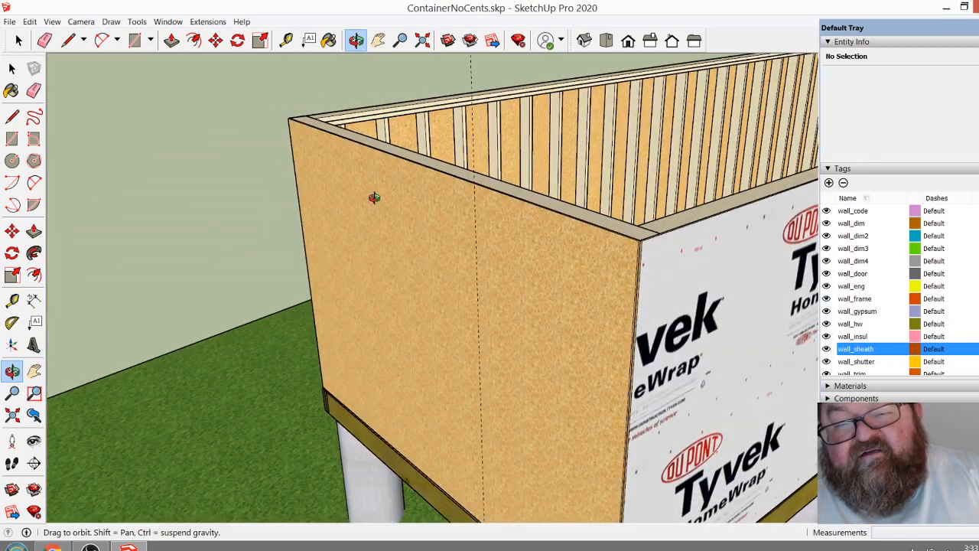
{"action": "scroll", "coordinate": [373, 217], "scroll_direction": "down", "scroll_amount": 3}
{"action": "left_click_drag", "start_coordinate": [507, 292], "coordinate": [626, 304]}
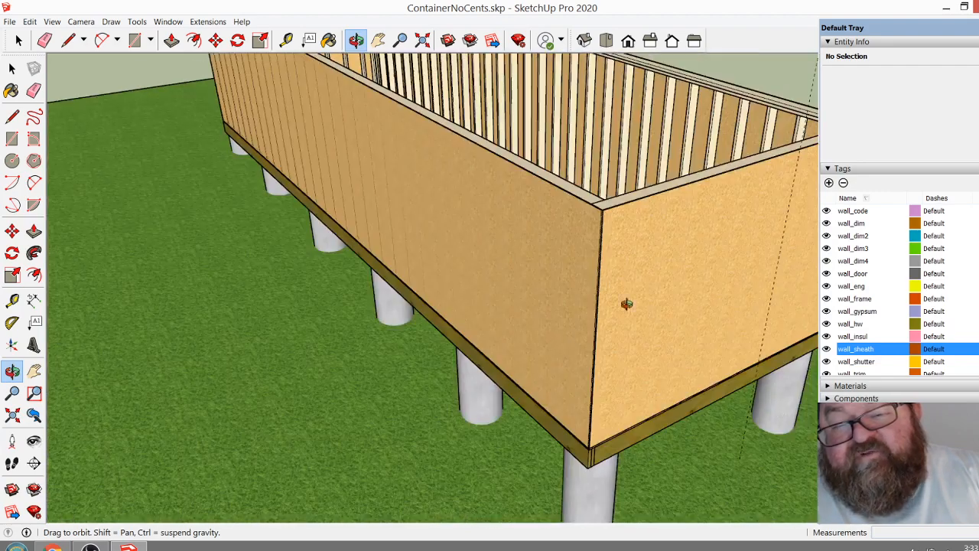
{"action": "scroll", "coordinate": [487, 392], "scroll_direction": "down", "scroll_amount": 3}
{"action": "left_click_drag", "start_coordinate": [487, 391], "coordinate": [302, 325]}
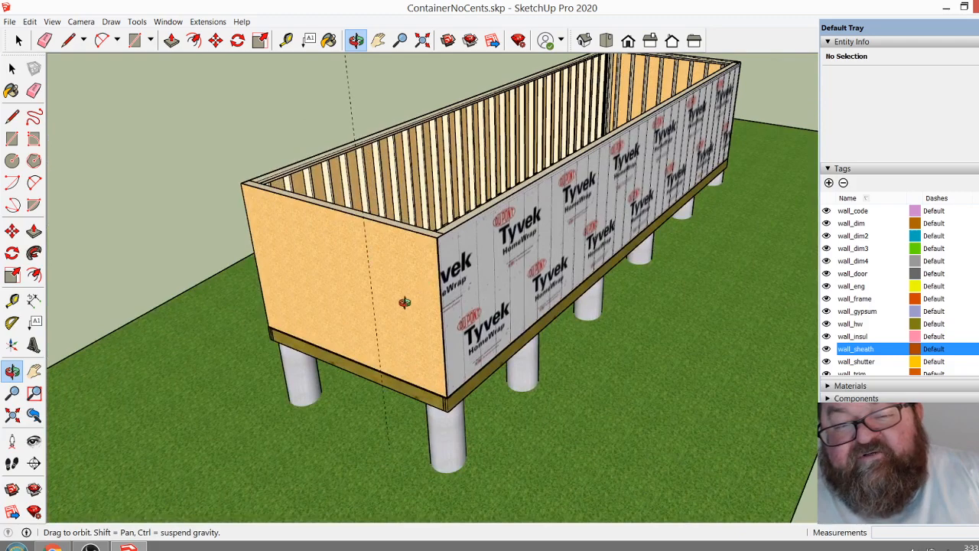
{"action": "left_click_drag", "start_coordinate": [386, 272], "coordinate": [347, 251]}
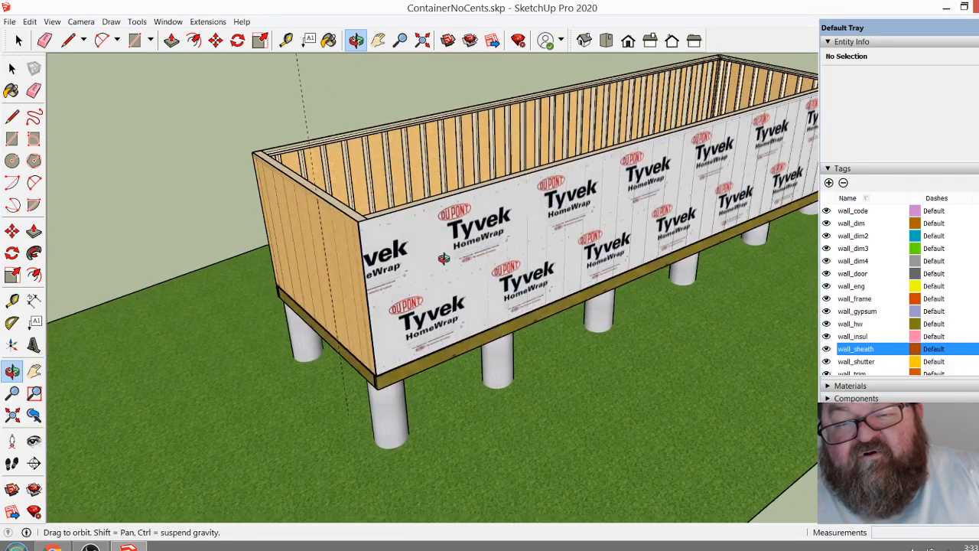
Examine the whole pier-supported shell from several raised angles, including its stud walls, subfloor panels, end sheathing and house-wrapped side
{"action": "left_click_drag", "start_coordinate": [443, 258], "coordinate": [369, 229]}
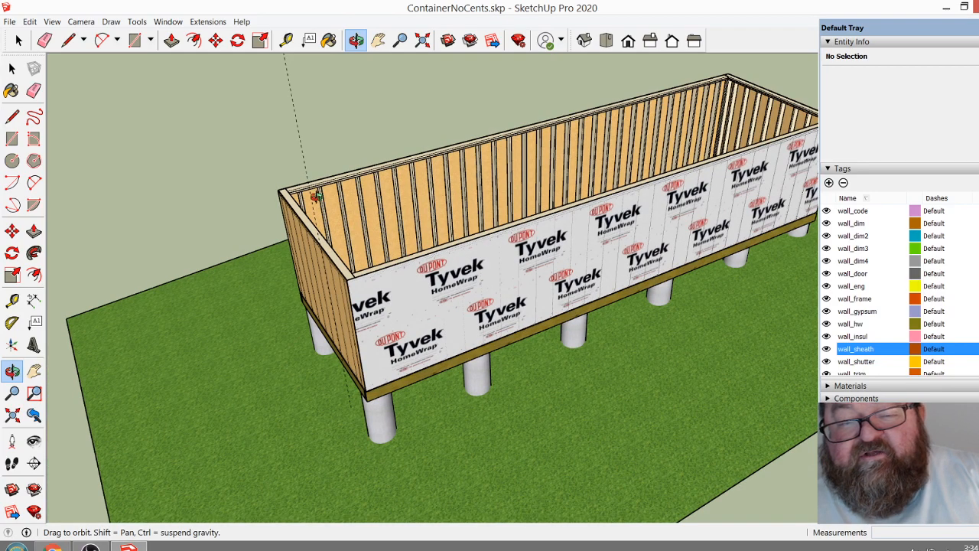
{"action": "left_click_drag", "start_coordinate": [315, 195], "coordinate": [325, 252]}
{"action": "left_click_drag", "start_coordinate": [383, 229], "coordinate": [386, 180]}
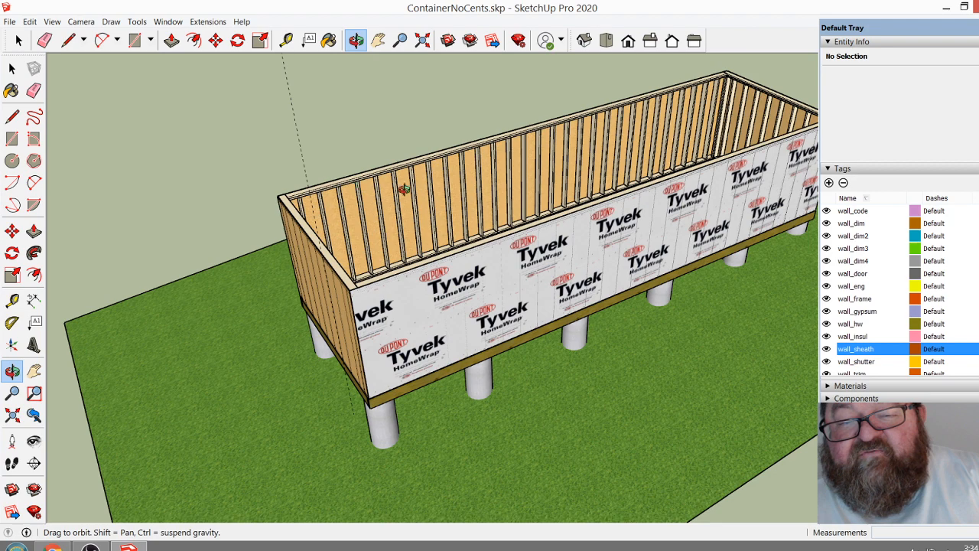
{"action": "left_click_drag", "start_coordinate": [404, 189], "coordinate": [458, 234]}
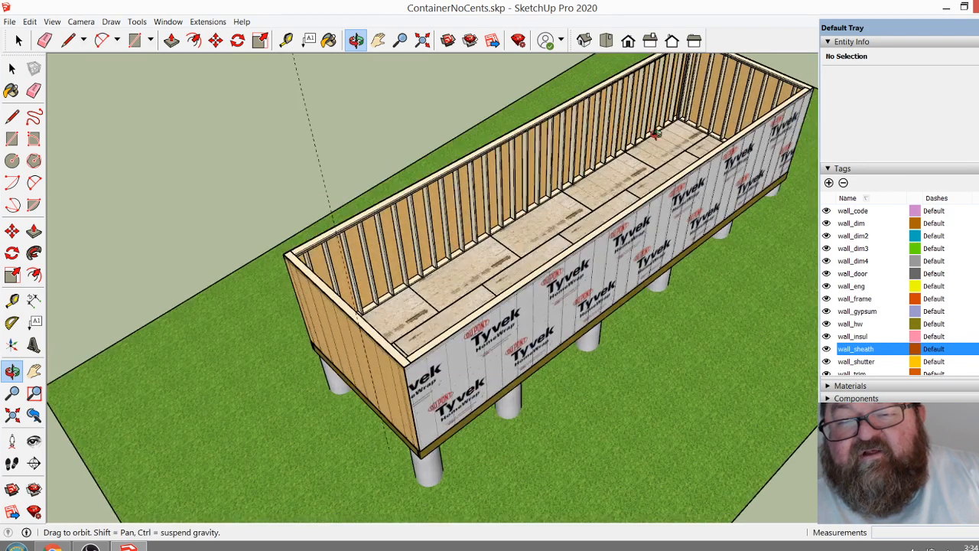
{"action": "left_click_drag", "start_coordinate": [559, 208], "coordinate": [673, 211]}
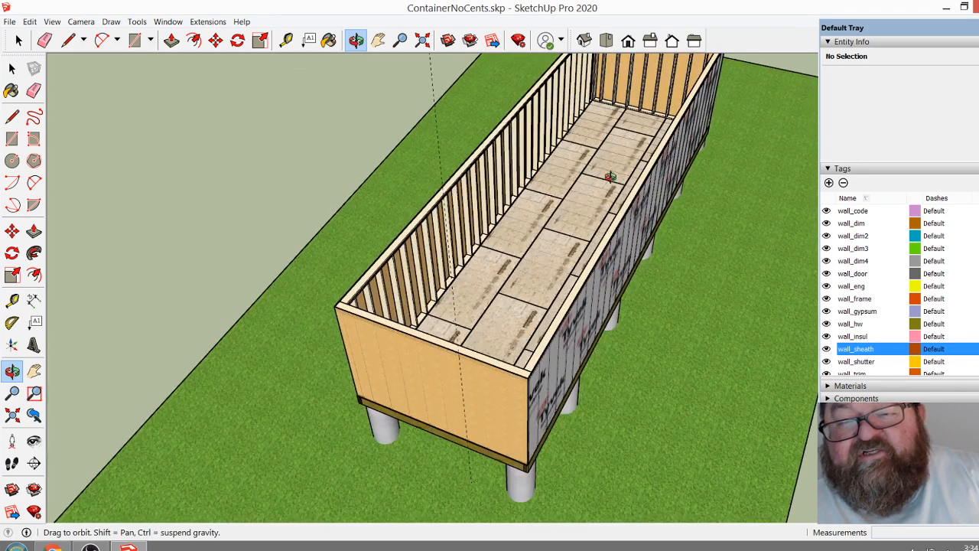
{"action": "left_click_drag", "start_coordinate": [554, 230], "coordinate": [596, 134]}
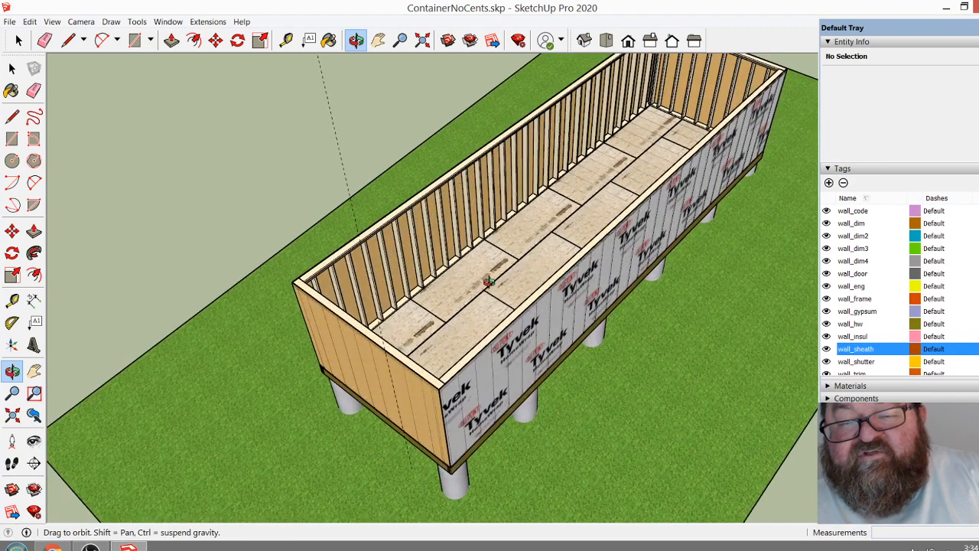
{"action": "left_click_drag", "start_coordinate": [488, 282], "coordinate": [456, 227]}
{"action": "left_click_drag", "start_coordinate": [465, 314], "coordinate": [593, 146]}
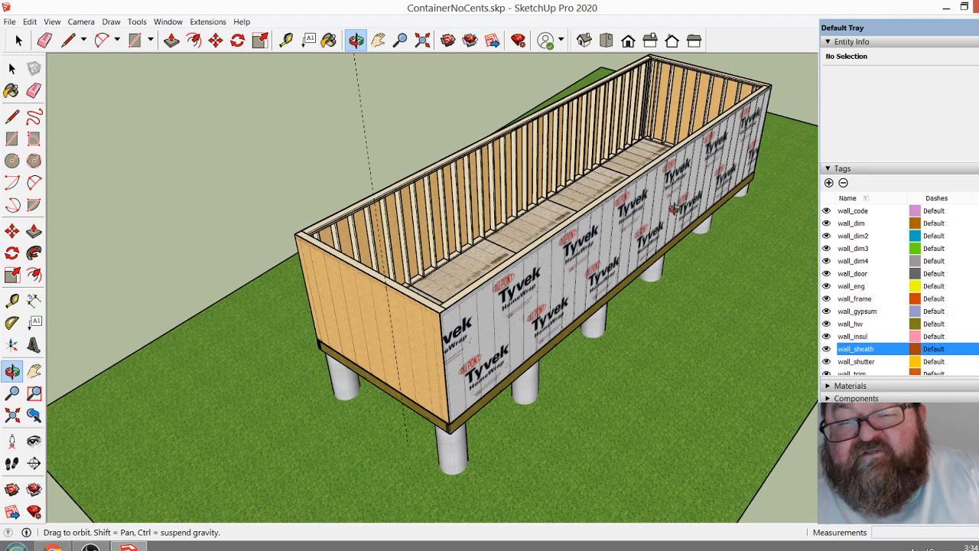
{"action": "left_click_drag", "start_coordinate": [570, 209], "coordinate": [514, 240]}
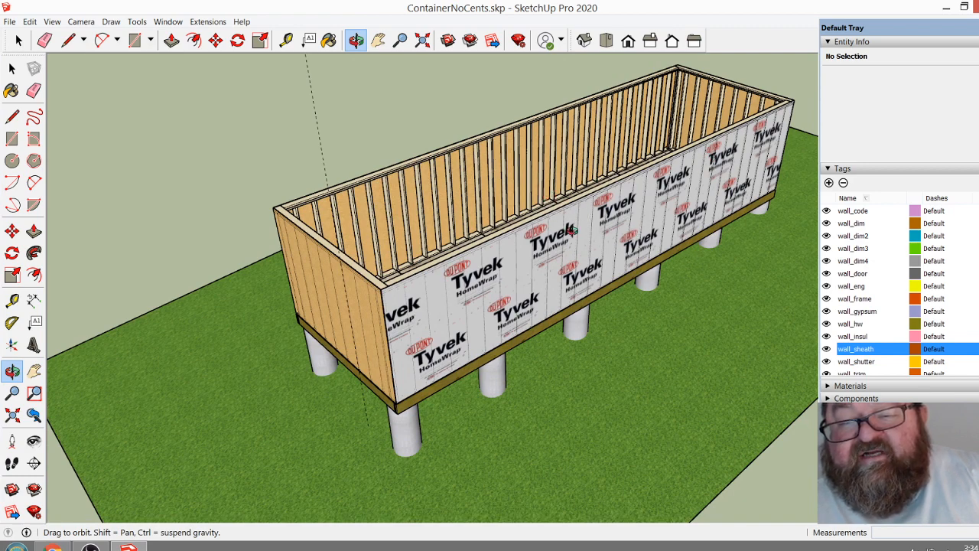
{"action": "left_click_drag", "start_coordinate": [572, 231], "coordinate": [656, 140]}
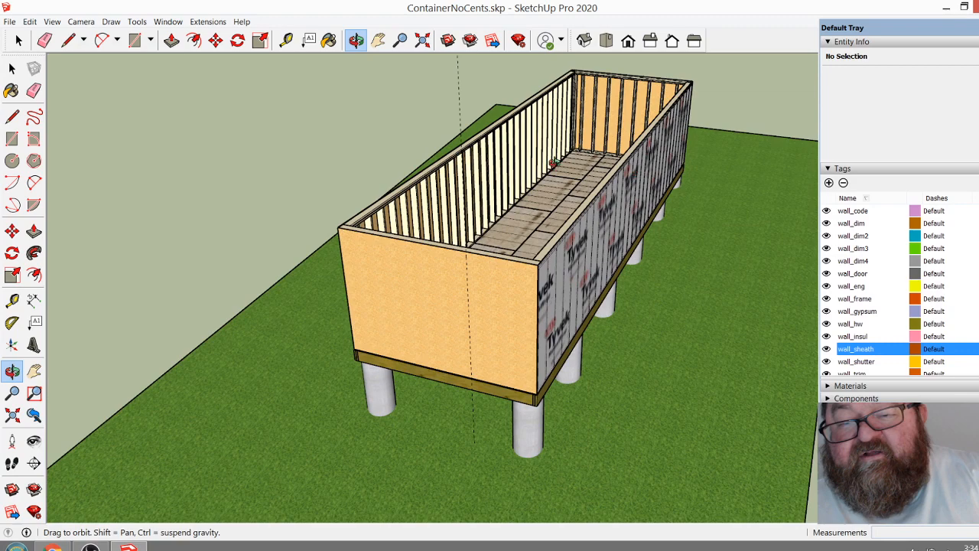
{"action": "left_click_drag", "start_coordinate": [553, 163], "coordinate": [502, 154]}
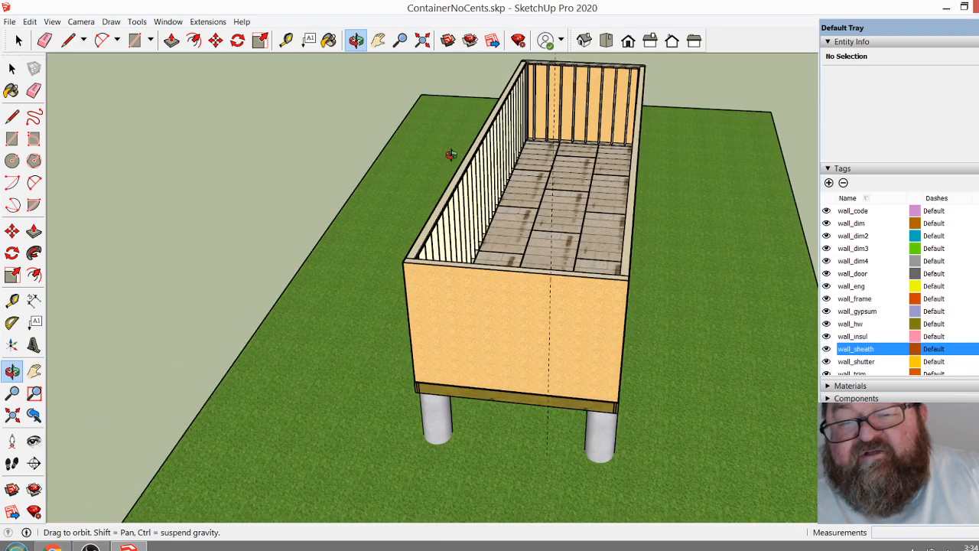
{"action": "left_click_drag", "start_coordinate": [610, 206], "coordinate": [598, 173]}
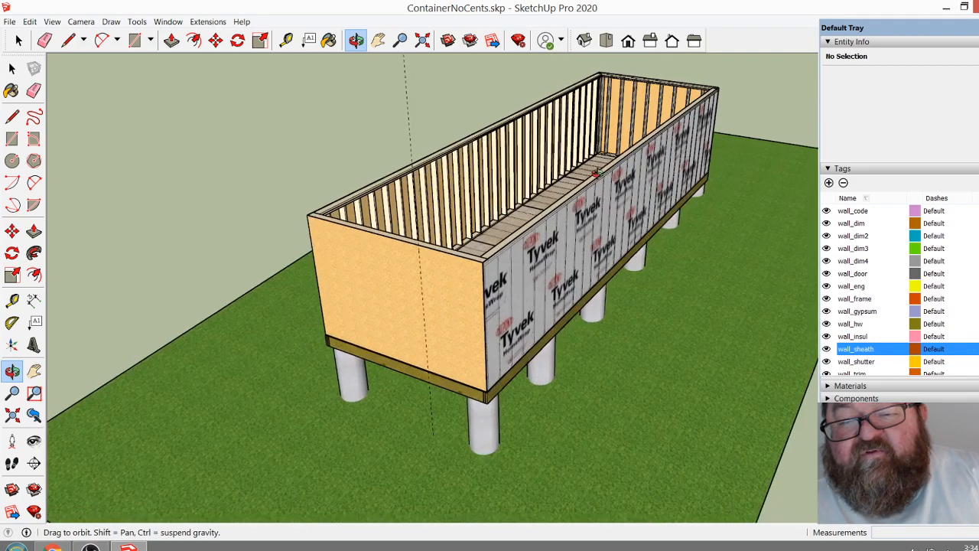
{"action": "left_click_drag", "start_coordinate": [583, 214], "coordinate": [627, 251]}
{"action": "left_click_drag", "start_coordinate": [610, 206], "coordinate": [542, 273]}
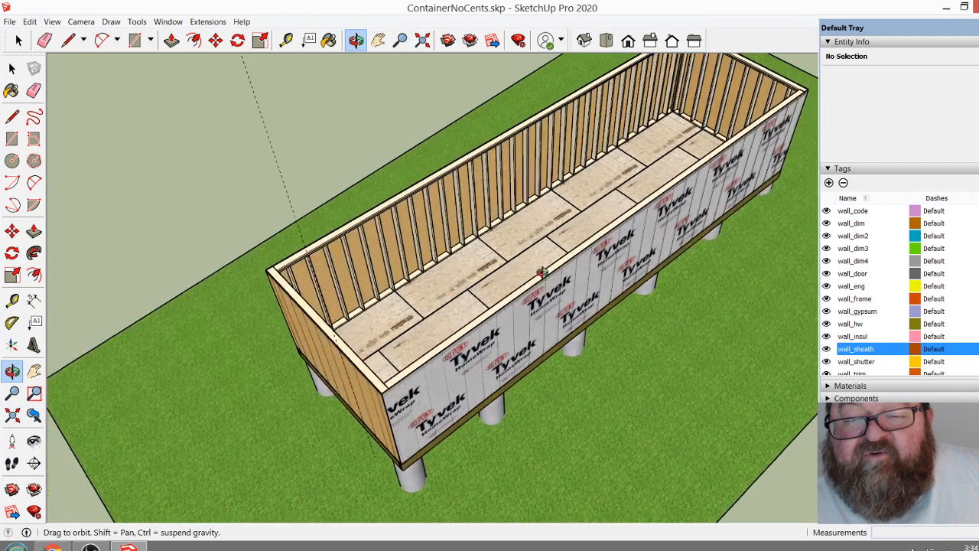
Examine the entire shell from high and low angles, comparing its framed walls, subfloor, end sheathing and house-wrapped long side
{"action": "left_click_drag", "start_coordinate": [573, 244], "coordinate": [461, 195]}
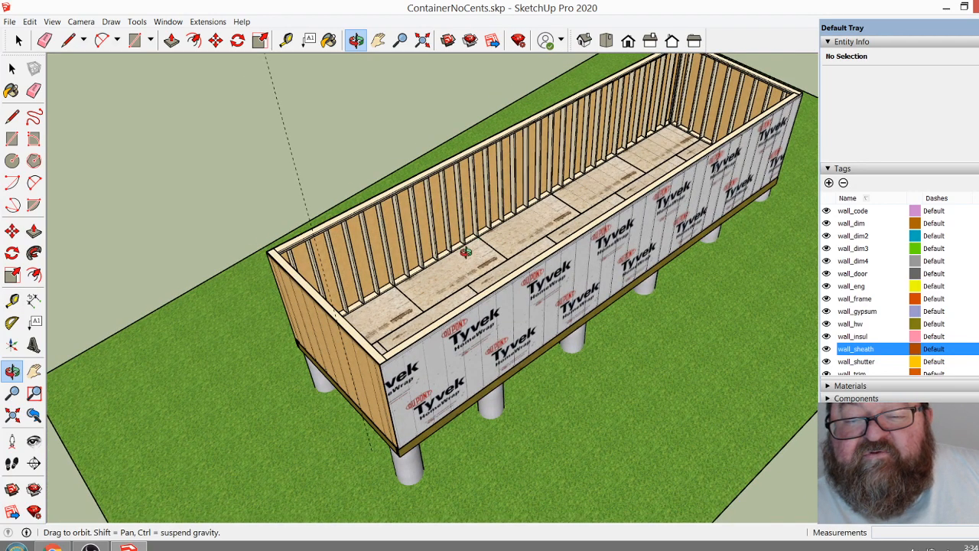
{"action": "left_click_drag", "start_coordinate": [489, 254], "coordinate": [473, 265]}
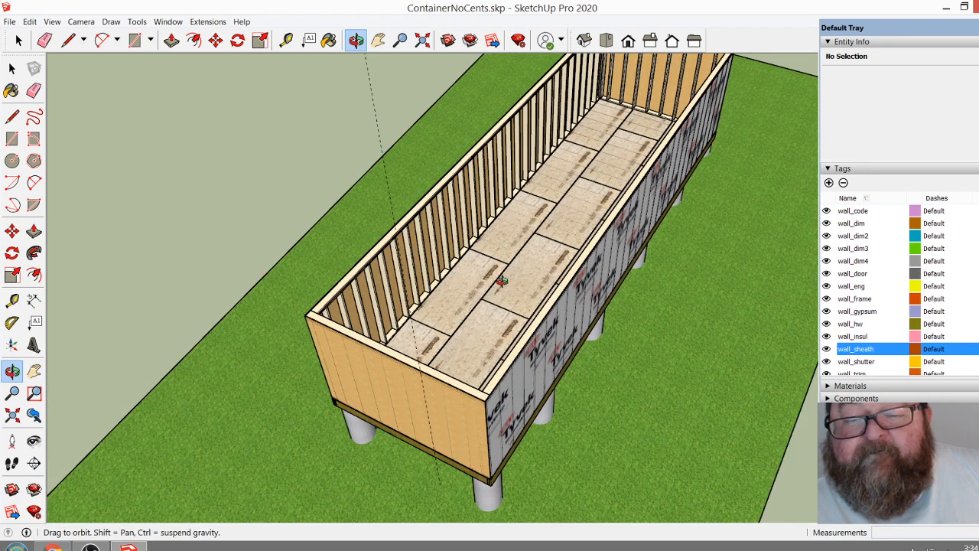
{"action": "left_click_drag", "start_coordinate": [501, 281], "coordinate": [450, 266]}
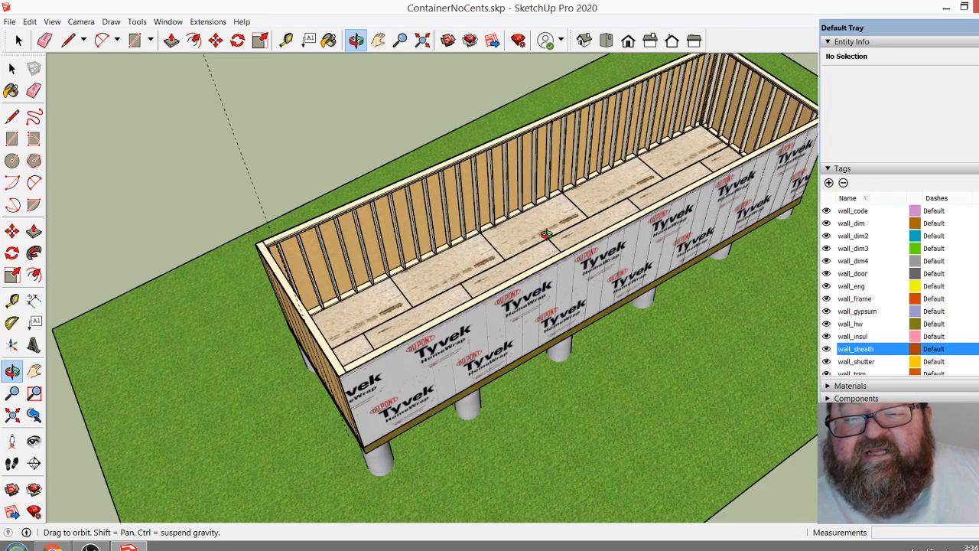
{"action": "left_click_drag", "start_coordinate": [547, 235], "coordinate": [553, 216]}
{"action": "left_click_drag", "start_coordinate": [502, 291], "coordinate": [517, 278]}
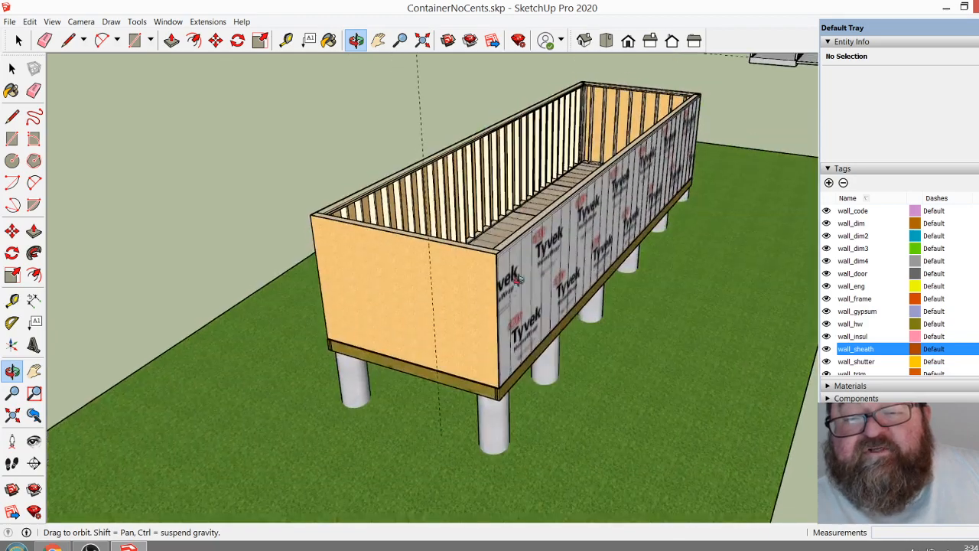
{"action": "left_click_drag", "start_coordinate": [632, 186], "coordinate": [567, 241]}
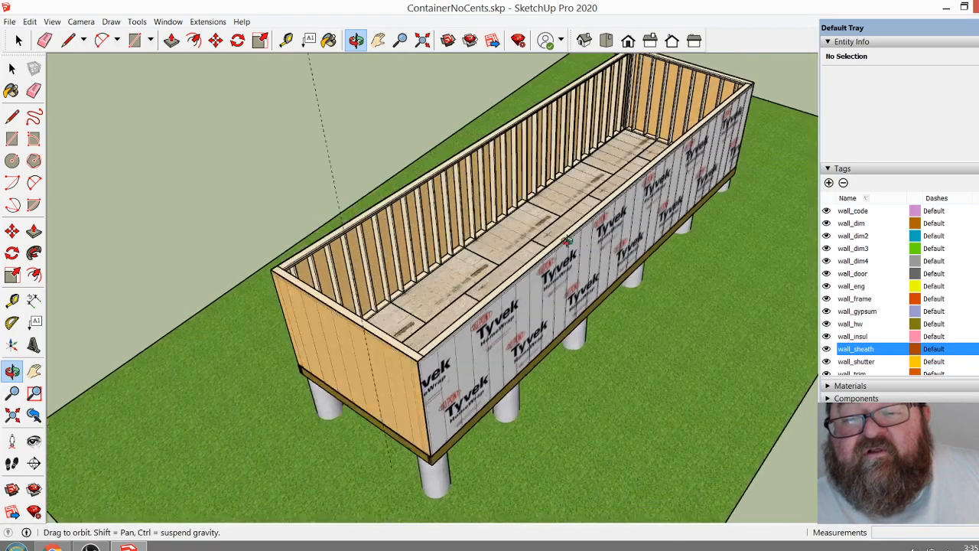
{"action": "left_click_drag", "start_coordinate": [467, 332], "coordinate": [442, 260]}
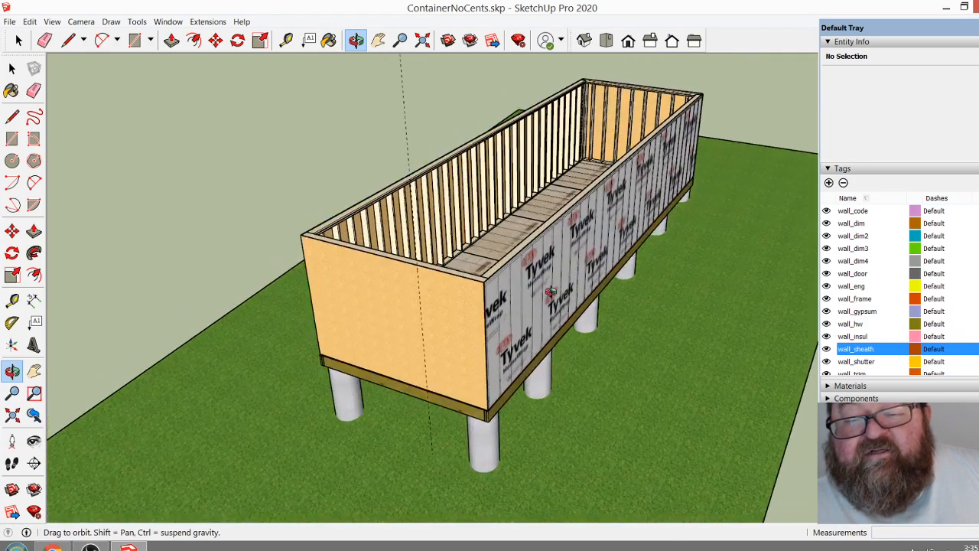
{"action": "left_click_drag", "start_coordinate": [550, 292], "coordinate": [627, 254]}
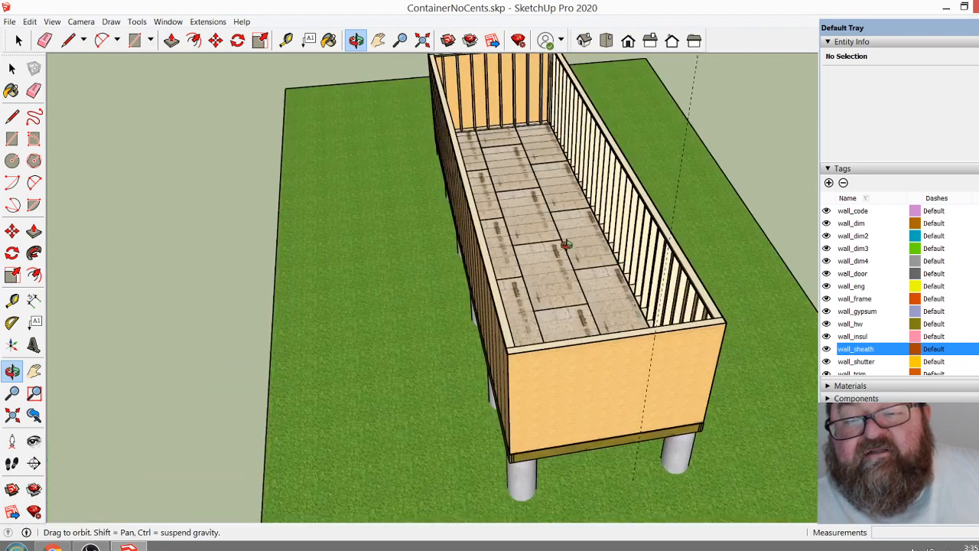
{"action": "left_click_drag", "start_coordinate": [566, 245], "coordinate": [492, 298]}
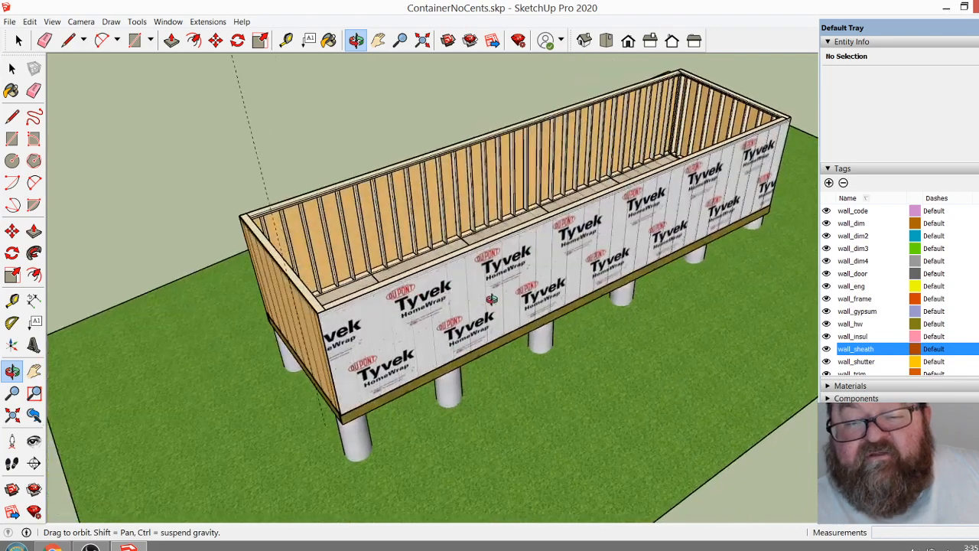
{"action": "left_click_drag", "start_coordinate": [475, 266], "coordinate": [474, 198]}
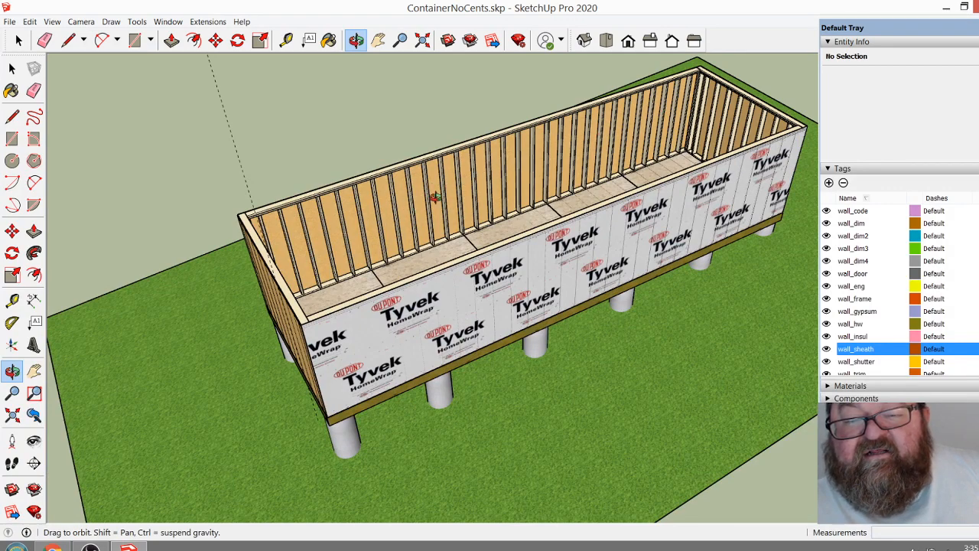
Examine the near end of the building more closely, including its end sheathing, house wrap, rim boards and far-wall studs
{"action": "scroll", "coordinate": [344, 223], "scroll_direction": "up", "scroll_amount": 4}
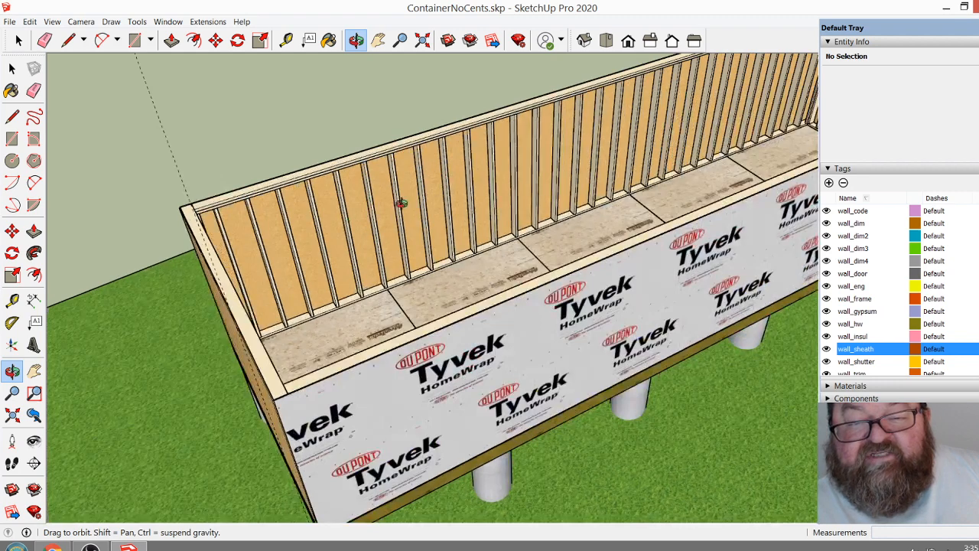
{"action": "left_click_drag", "start_coordinate": [408, 221], "coordinate": [485, 191]}
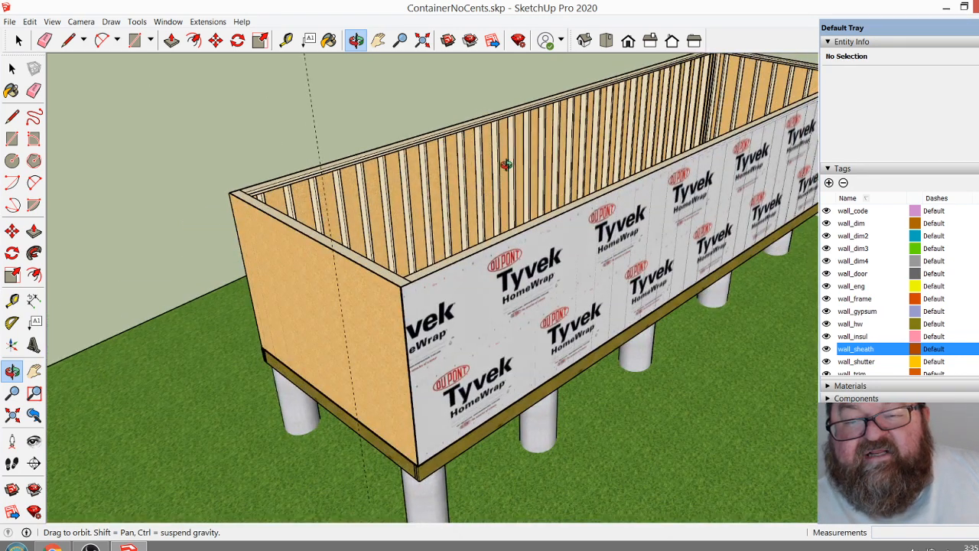
{"action": "left_click_drag", "start_coordinate": [459, 196], "coordinate": [471, 250]}
{"action": "left_click_drag", "start_coordinate": [459, 342], "coordinate": [416, 308]}
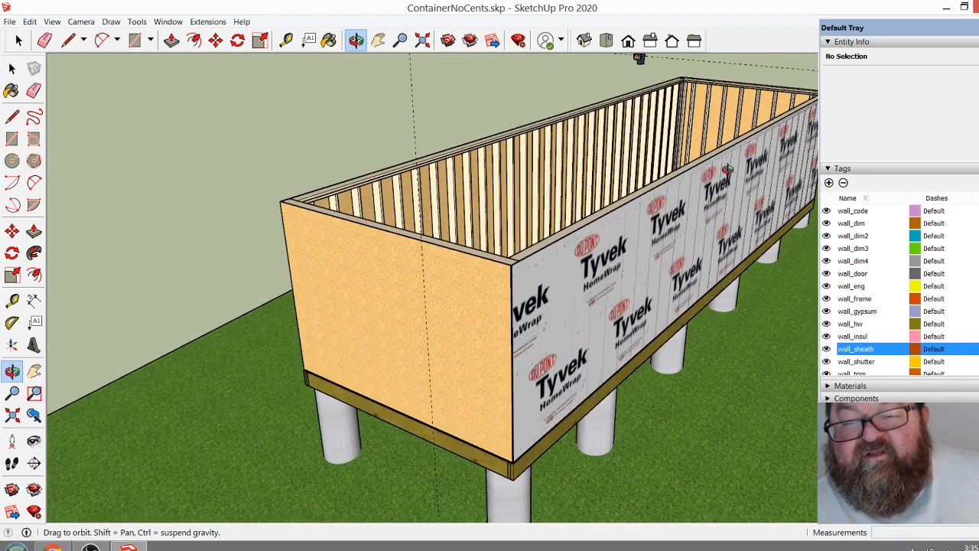
{"action": "left_click_drag", "start_coordinate": [598, 272], "coordinate": [654, 237]}
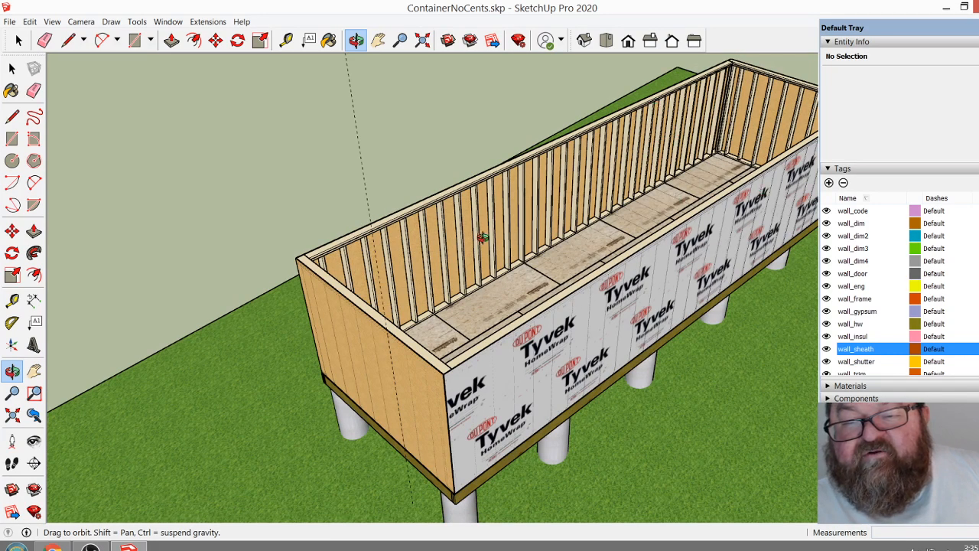
{"action": "left_click_drag", "start_coordinate": [482, 237], "coordinate": [448, 349]}
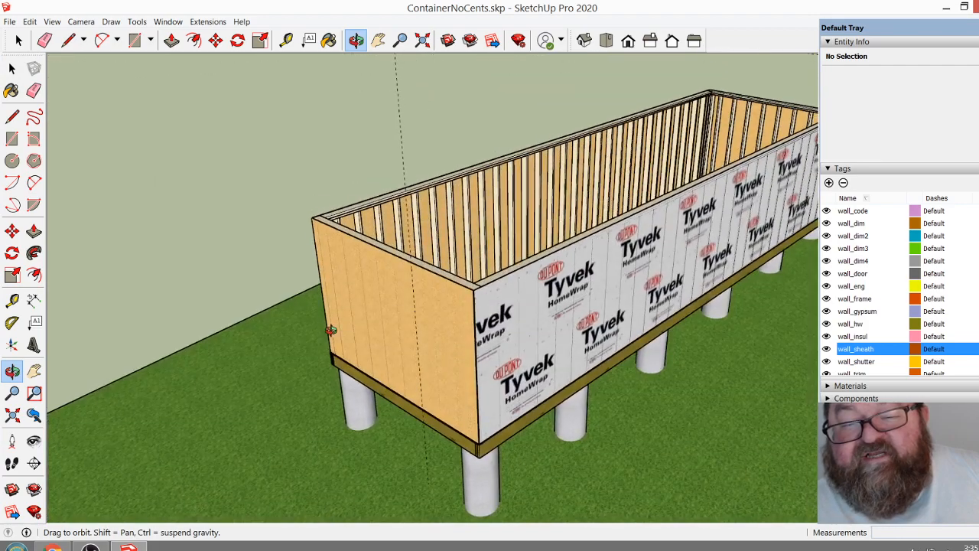
{"action": "left_click_drag", "start_coordinate": [330, 330], "coordinate": [632, 245]}
{"action": "left_click_drag", "start_coordinate": [555, 308], "coordinate": [516, 313]}
{"action": "left_click_drag", "start_coordinate": [589, 272], "coordinate": [607, 271]}
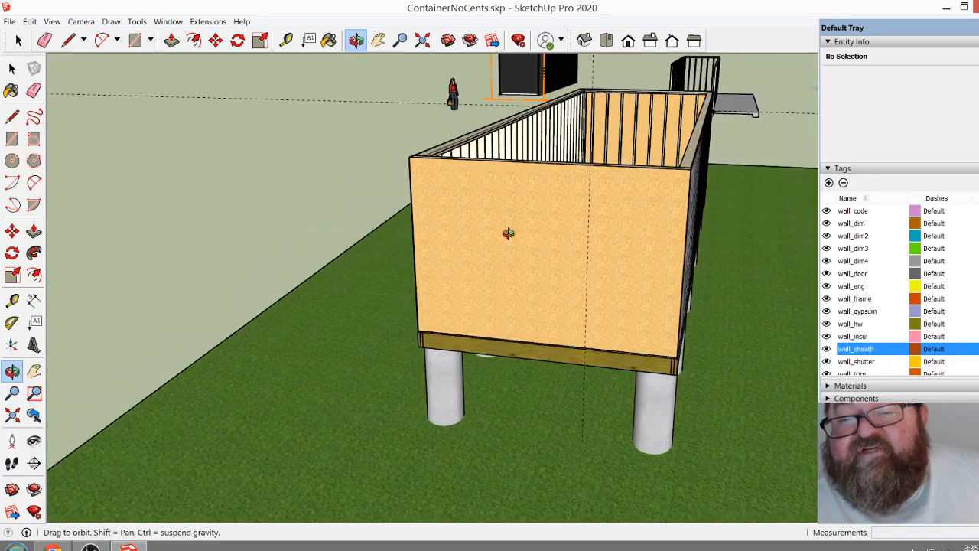
{"action": "left_click_drag", "start_coordinate": [539, 298], "coordinate": [495, 352]}
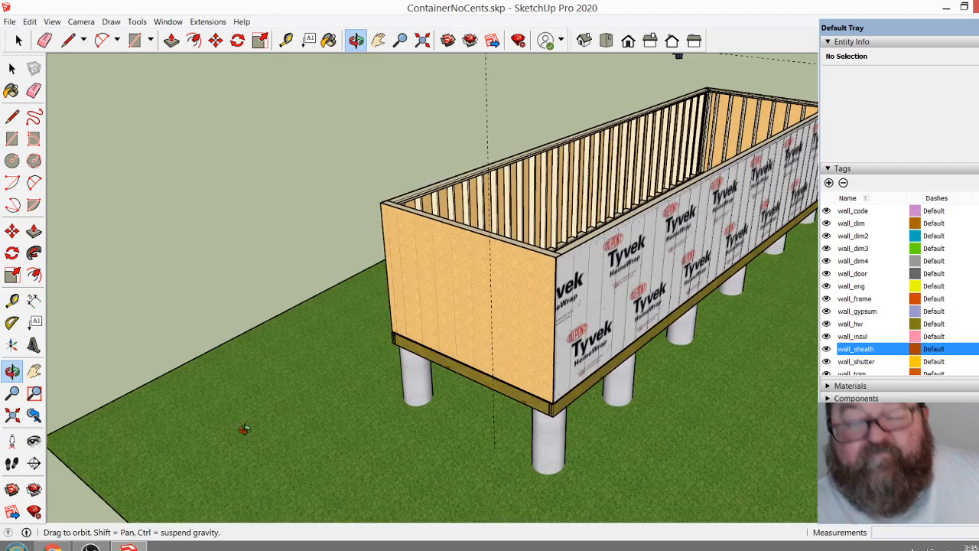
Check the live stream dashboard in YouTube Studio and the OBS streaming window, and return to the SketchUp model
{"action": "left_click", "coordinate": [53, 546]}
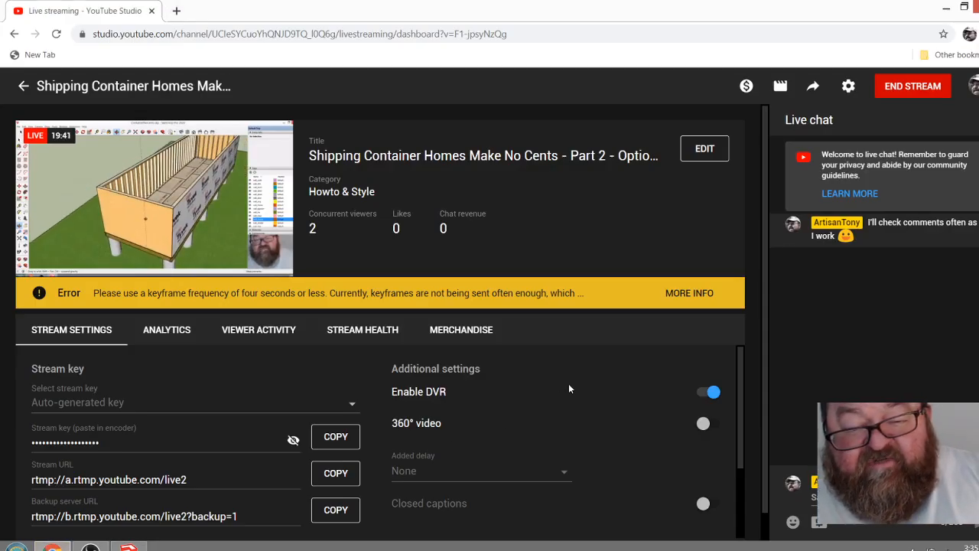
{"action": "left_click", "coordinate": [86, 546]}
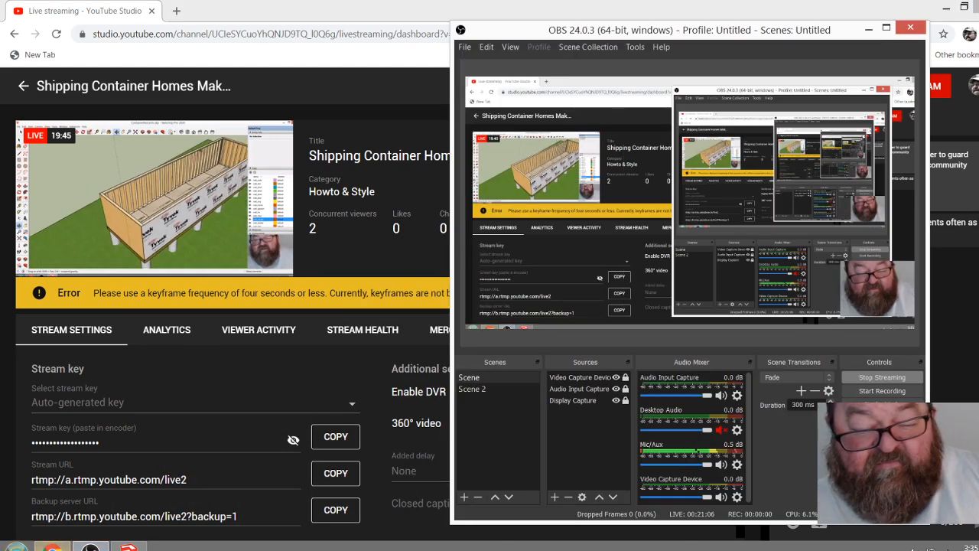
{"action": "mouse_move", "coordinate": [52, 546]}
{"action": "mouse_move", "coordinate": [129, 546]}
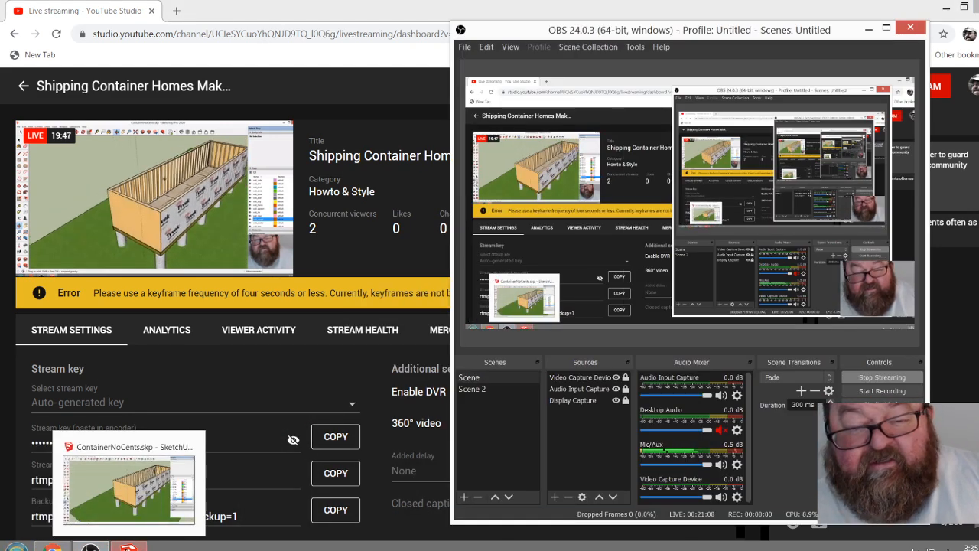
{"action": "left_click", "coordinate": [129, 546]}
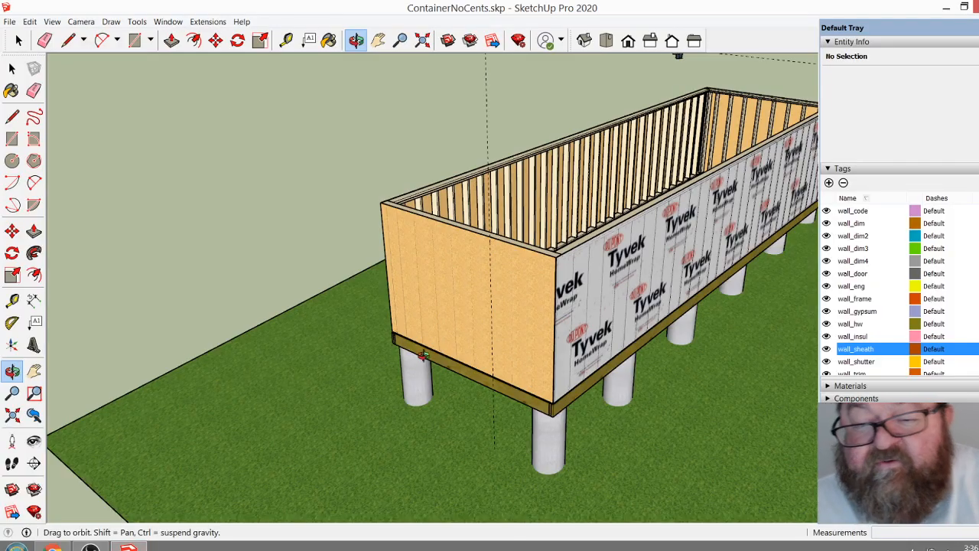
Examine the lower corner where the end sheathing and house-wrapped wall meet above the subfloor edge and rim boards
{"action": "scroll", "coordinate": [423, 349], "scroll_direction": "down", "scroll_amount": 2}
{"action": "scroll", "coordinate": [566, 400], "scroll_direction": "up", "scroll_amount": 5}
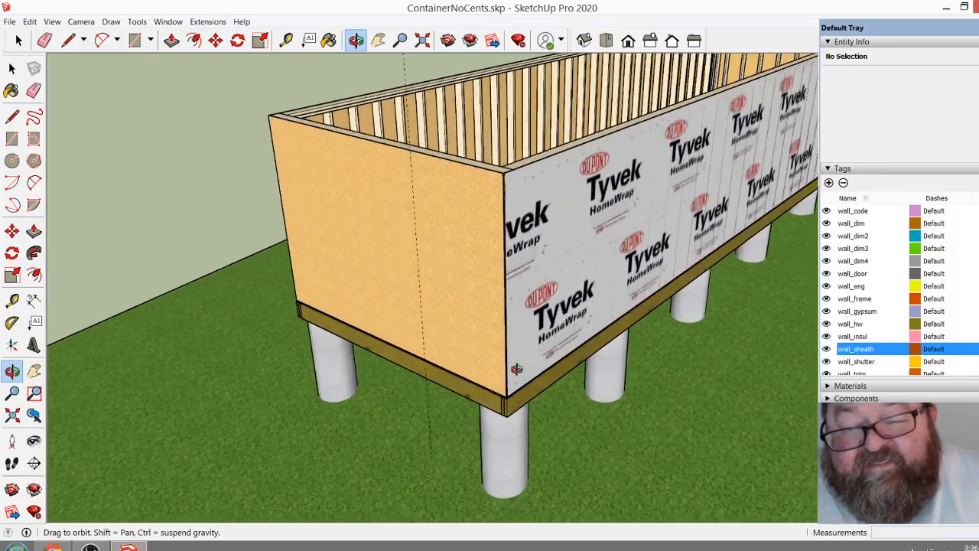
{"action": "scroll", "coordinate": [517, 369], "scroll_direction": "up", "scroll_amount": 6}
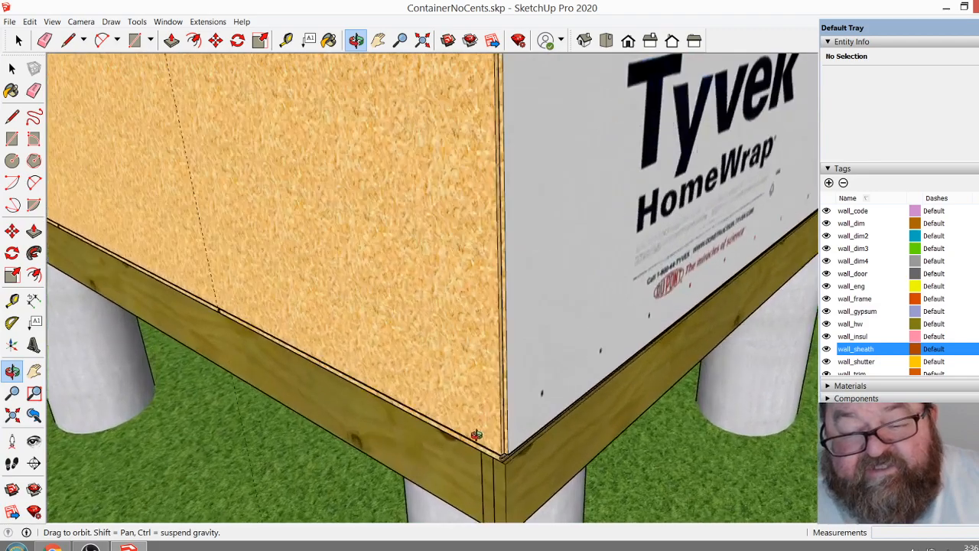
{"action": "scroll", "coordinate": [475, 434], "scroll_direction": "up", "scroll_amount": 5}
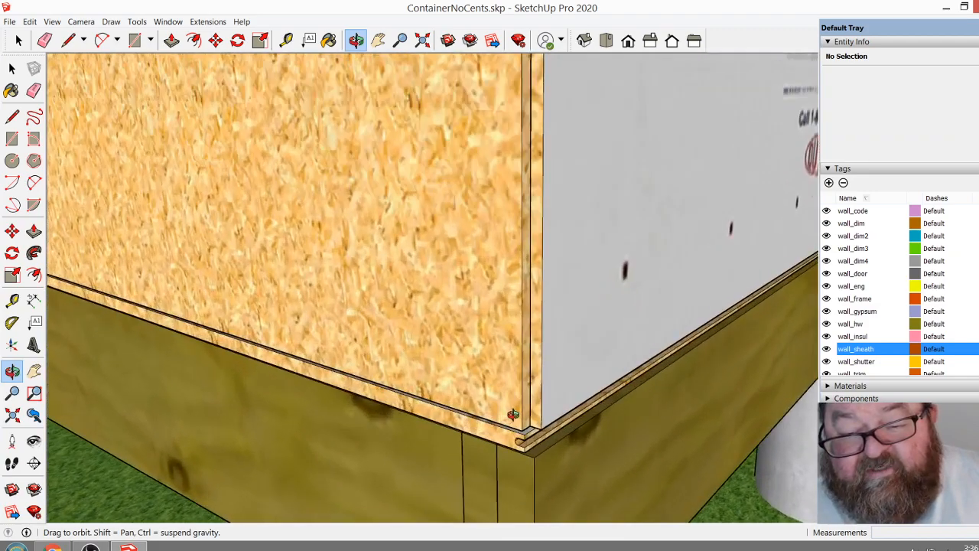
{"action": "left_click_drag", "start_coordinate": [512, 414], "coordinate": [432, 348]}
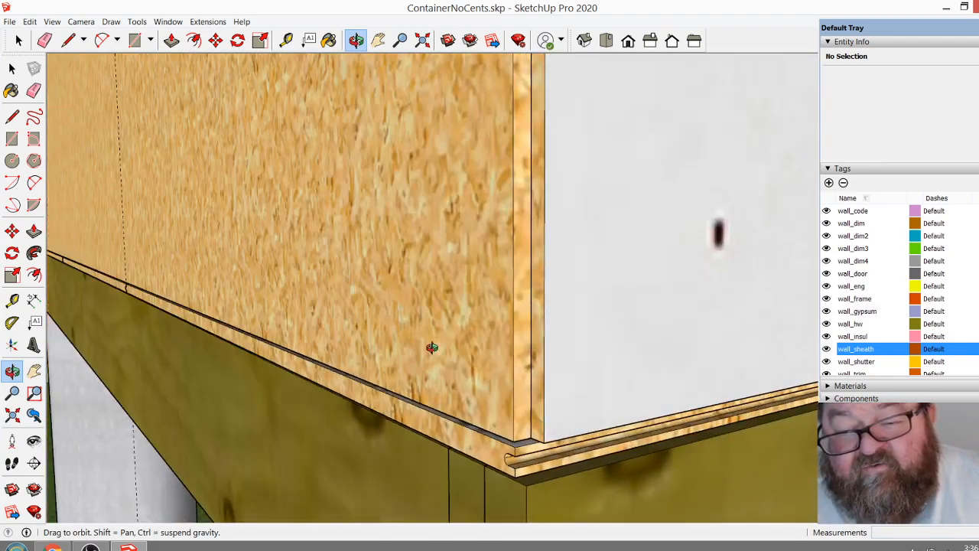
{"action": "mouse_move", "coordinate": [545, 331]}
{"action": "left_mouse_down"}
{"action": "mouse_move", "coordinate": [574, 332]}
{"action": "mouse_move", "coordinate": [533, 322]}
{"action": "mouse_move", "coordinate": [553, 266]}
{"action": "mouse_move", "coordinate": [509, 376]}
{"action": "mouse_move", "coordinate": [485, 321]}
{"action": "mouse_move", "coordinate": [487, 421]}
{"action": "left_mouse_up"}
{"action": "left_click_drag", "start_coordinate": [478, 388], "coordinate": [636, 376]}
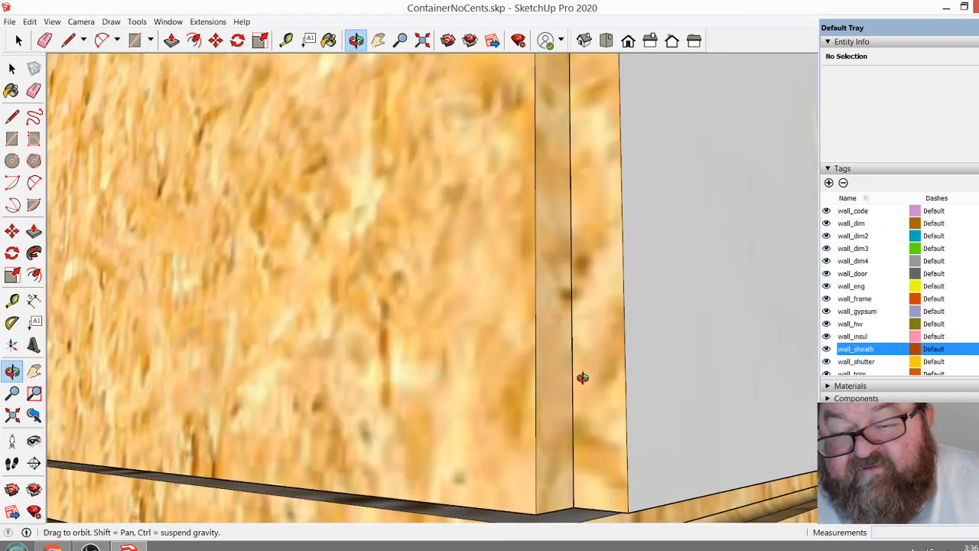
{"action": "left_click_drag", "start_coordinate": [575, 445], "coordinate": [632, 406]}
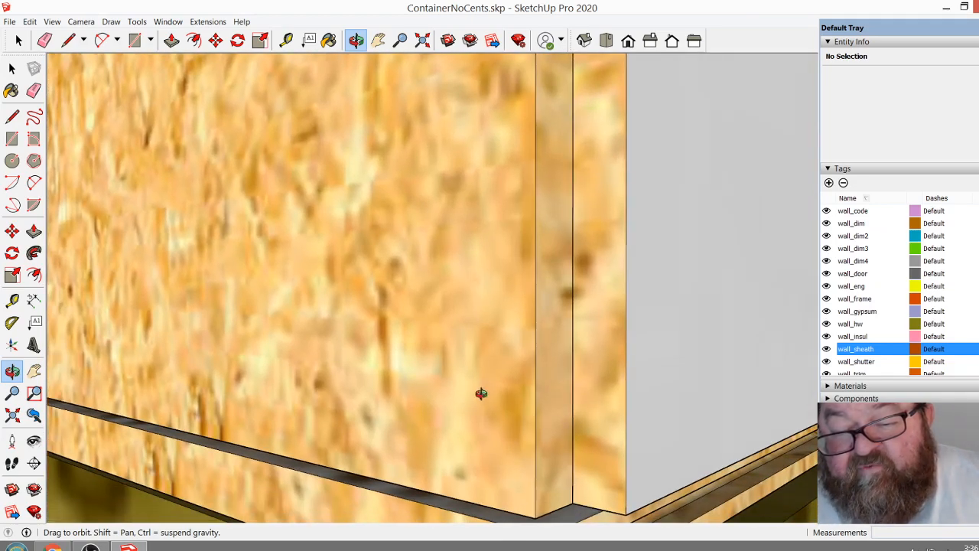
Examine from above how the top plates and the two walls' sheathing edges meet at the house-wrapped corner
{"action": "left_click_drag", "start_coordinate": [581, 384], "coordinate": [471, 269]}
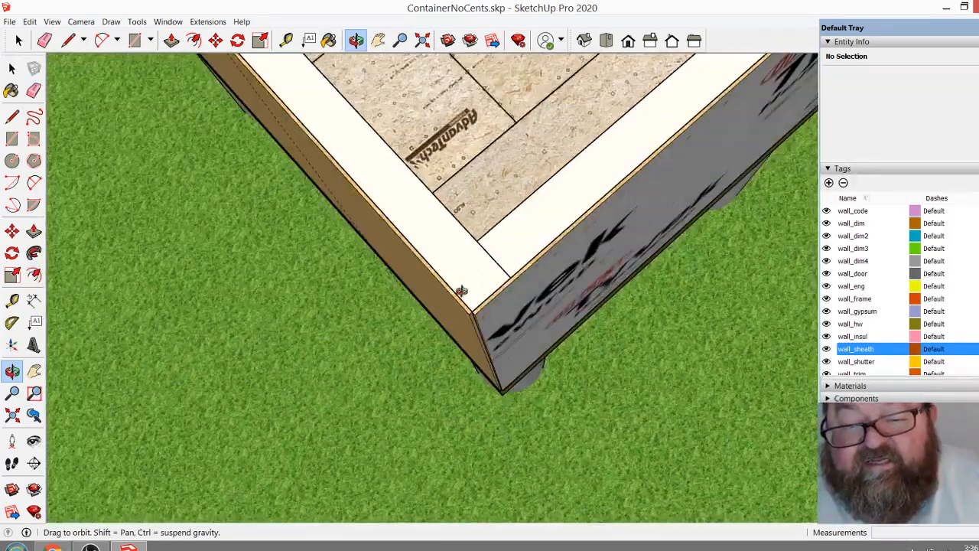
{"action": "left_click_drag", "start_coordinate": [431, 223], "coordinate": [498, 298]}
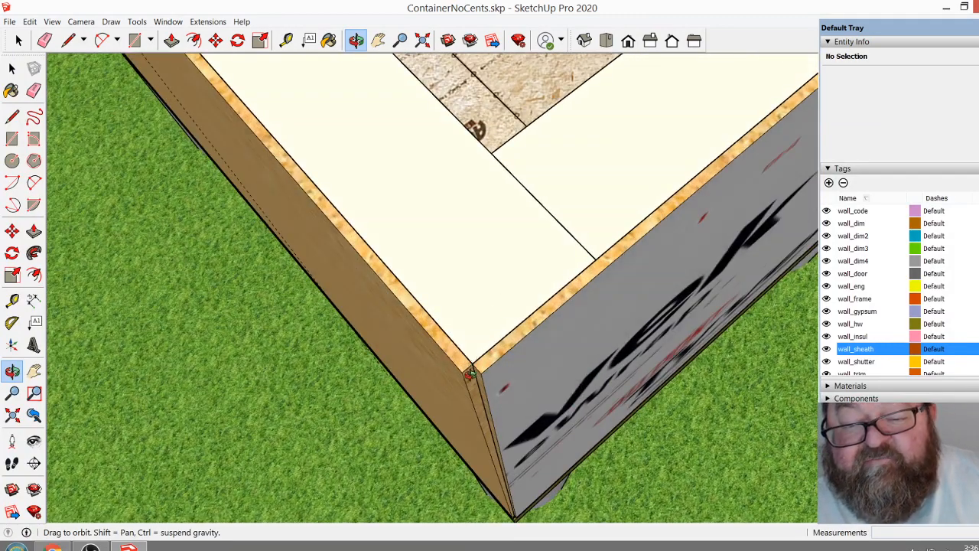
{"action": "left_click_drag", "start_coordinate": [472, 374], "coordinate": [480, 357]}
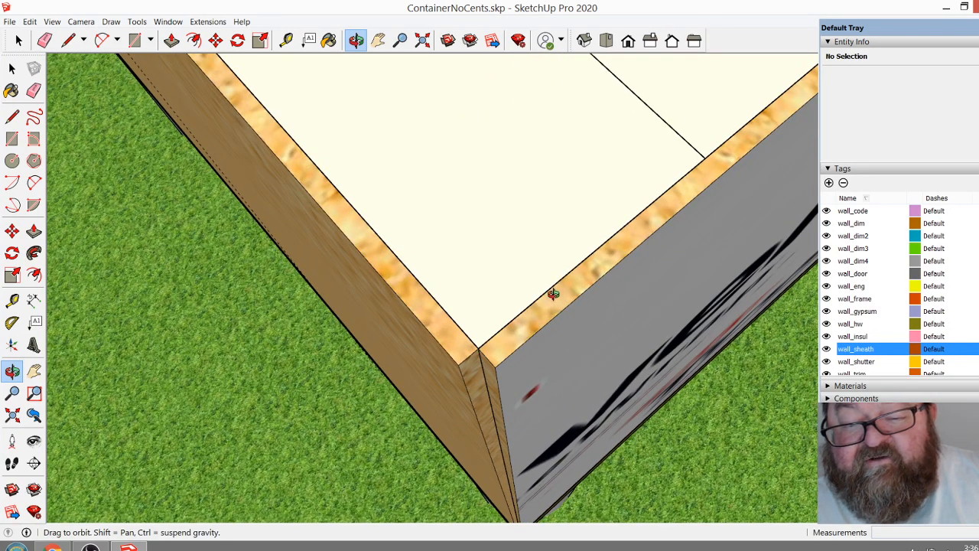
{"action": "left_click_drag", "start_coordinate": [553, 294], "coordinate": [496, 374]}
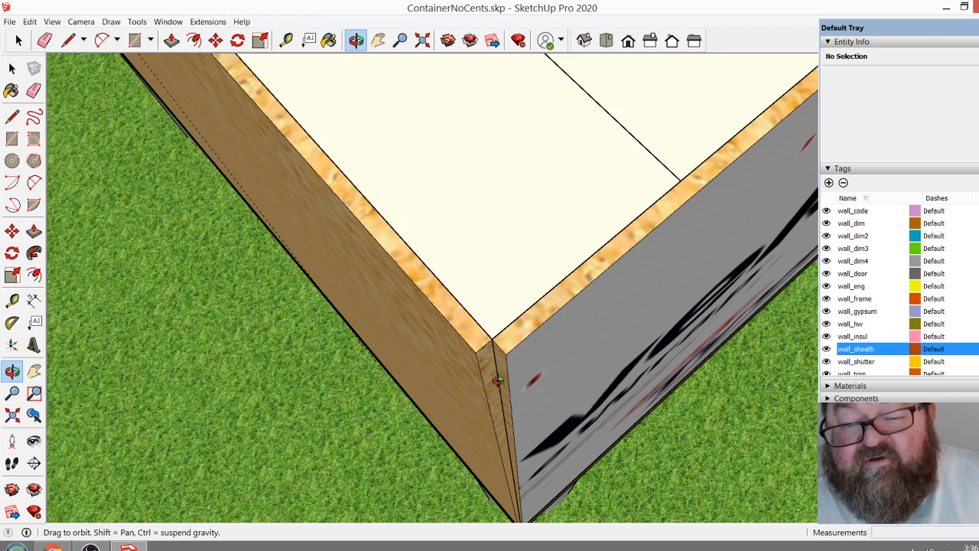
Examine the raised building's corner where the OSB-sheathed end wall meets the house-wrapped side wall, from top plates to floor framing
{"action": "left_click_drag", "start_coordinate": [497, 380], "coordinate": [485, 294]}
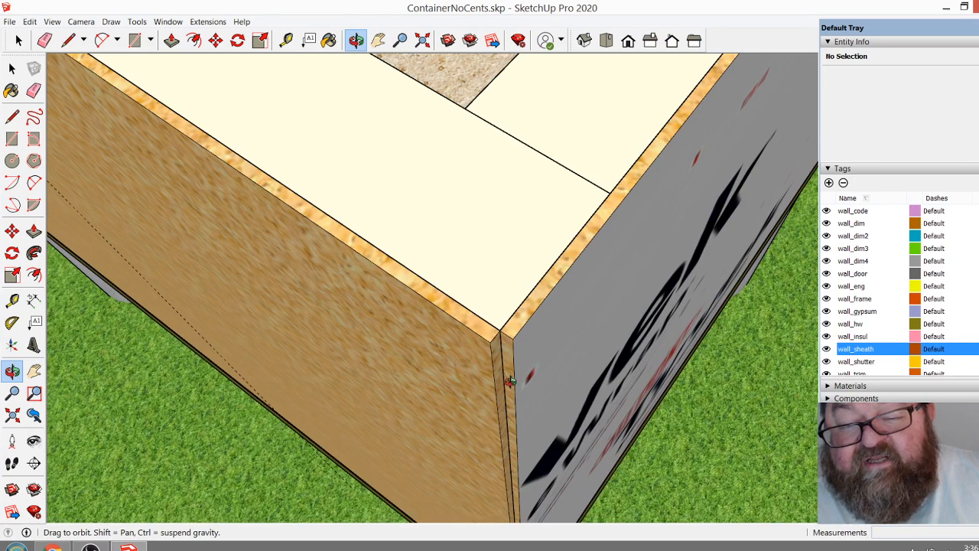
{"action": "left_click_drag", "start_coordinate": [514, 345], "coordinate": [434, 373]}
{"action": "left_click_drag", "start_coordinate": [545, 298], "coordinate": [540, 319]}
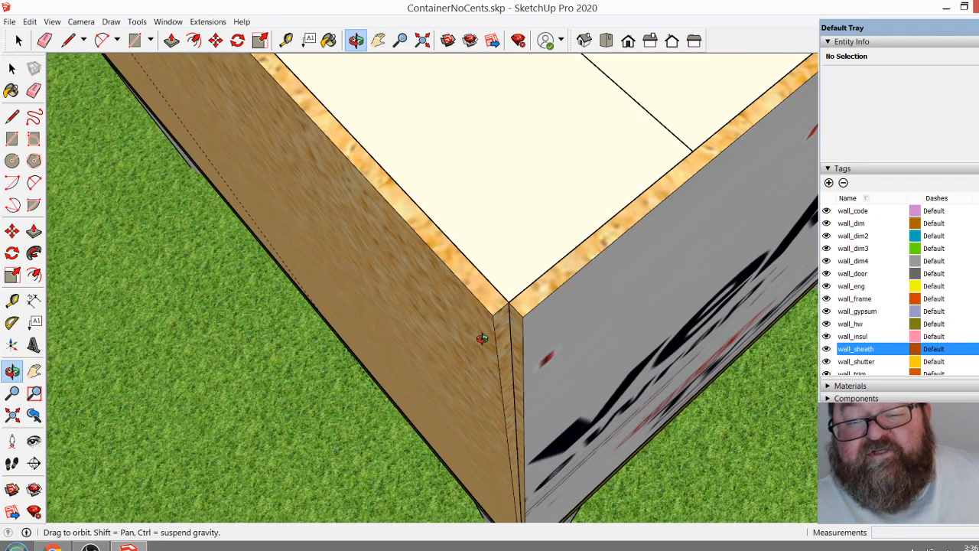
{"action": "left_click_drag", "start_coordinate": [555, 303], "coordinate": [488, 224]}
{"action": "left_click_drag", "start_coordinate": [602, 330], "coordinate": [526, 326]}
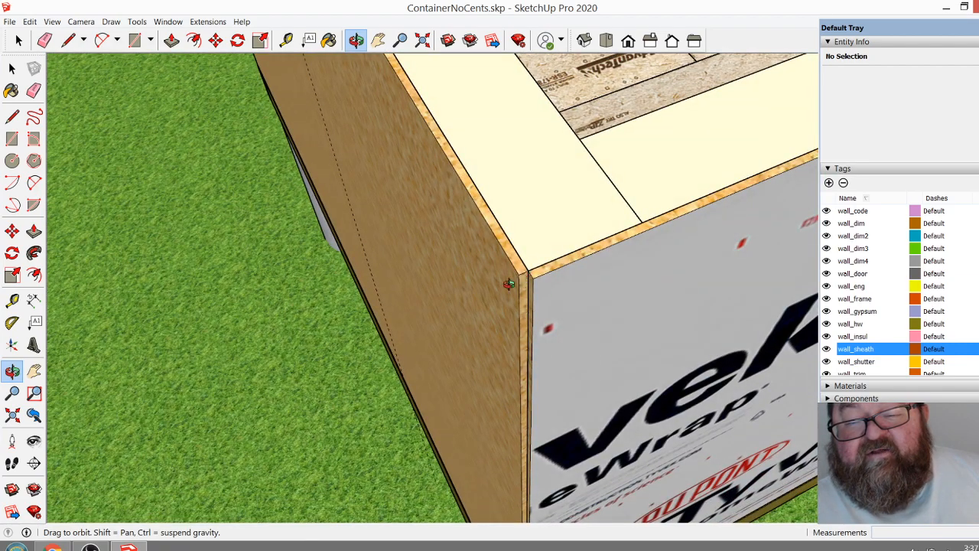
{"action": "left_click_drag", "start_coordinate": [539, 251], "coordinate": [590, 296]}
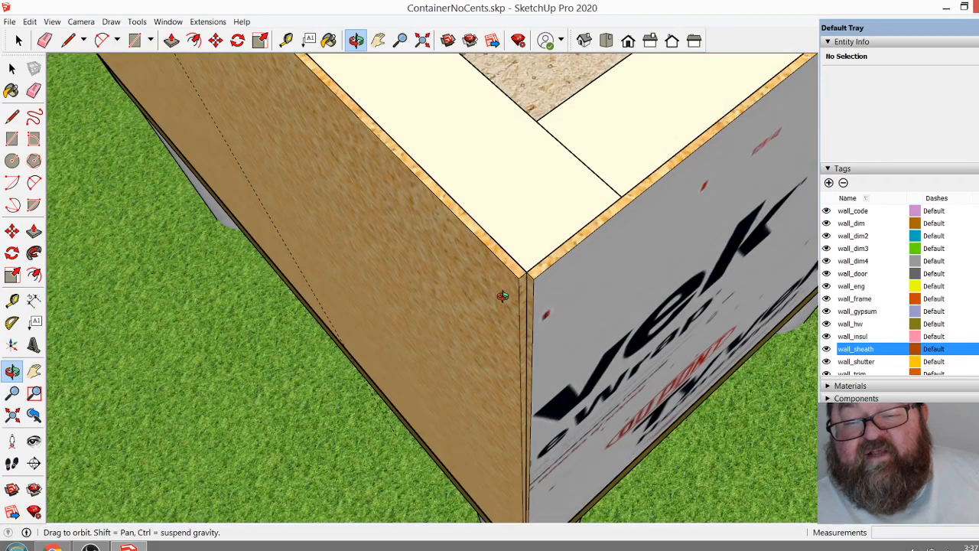
{"action": "left_click_drag", "start_coordinate": [569, 290], "coordinate": [582, 322]}
{"action": "left_click_drag", "start_coordinate": [506, 329], "coordinate": [569, 329]}
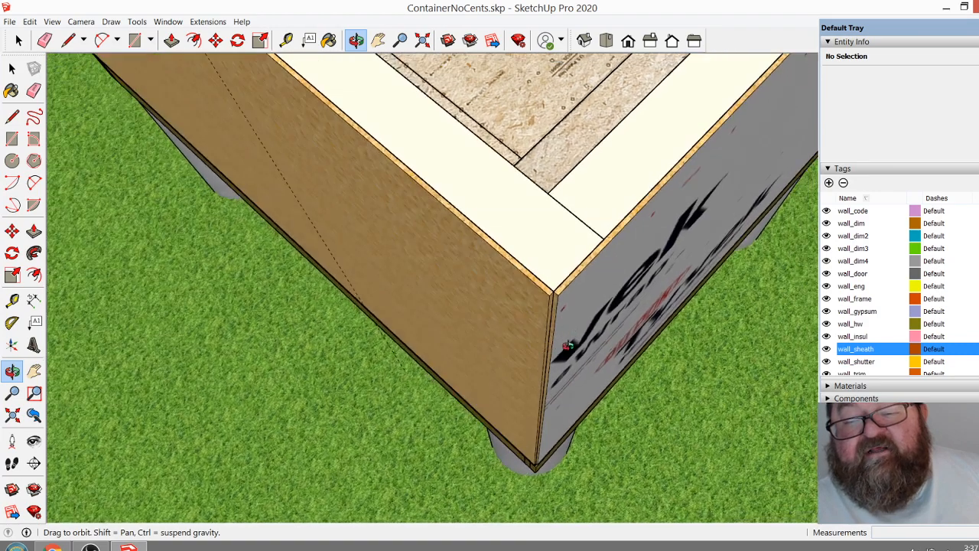
{"action": "left_click_drag", "start_coordinate": [547, 382], "coordinate": [572, 267]}
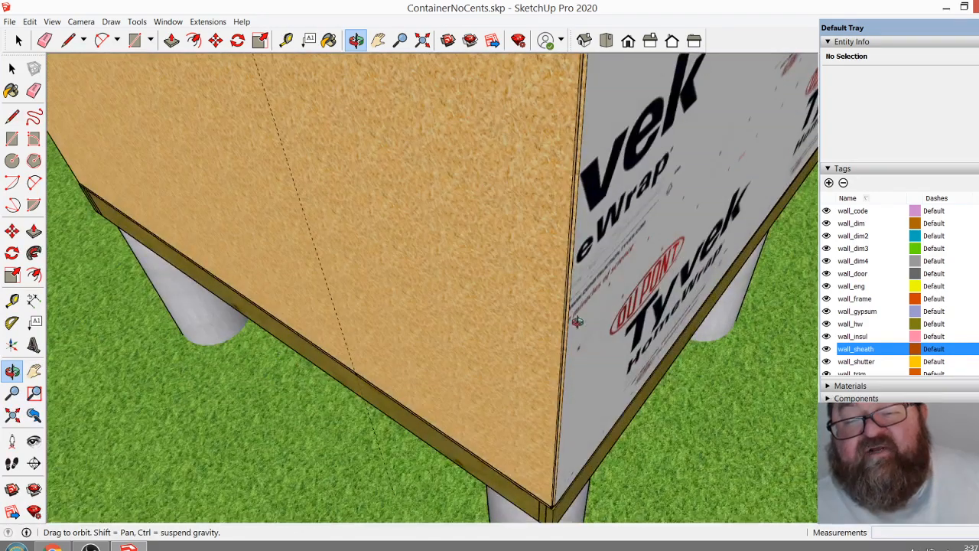
{"action": "left_click_drag", "start_coordinate": [576, 321], "coordinate": [656, 238]}
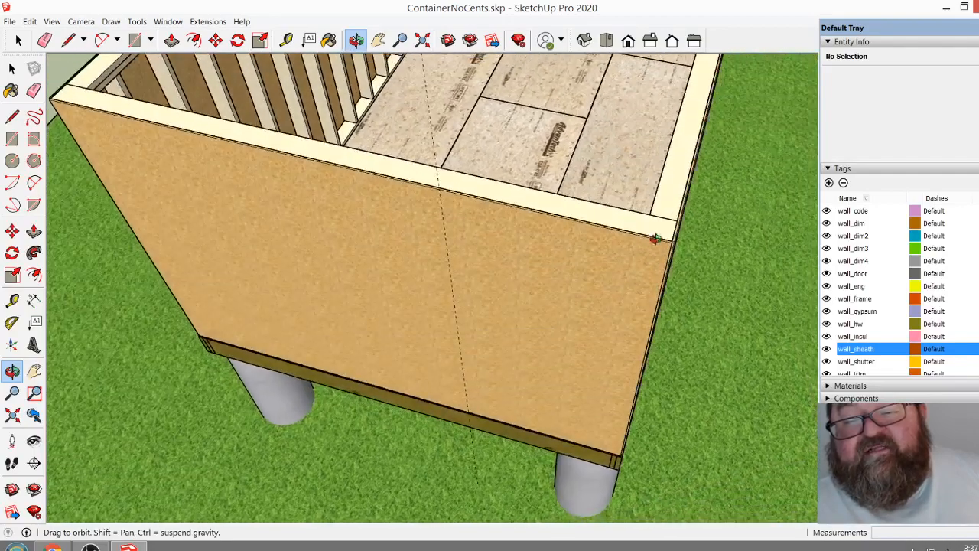
{"action": "left_click_drag", "start_coordinate": [461, 239], "coordinate": [479, 363]}
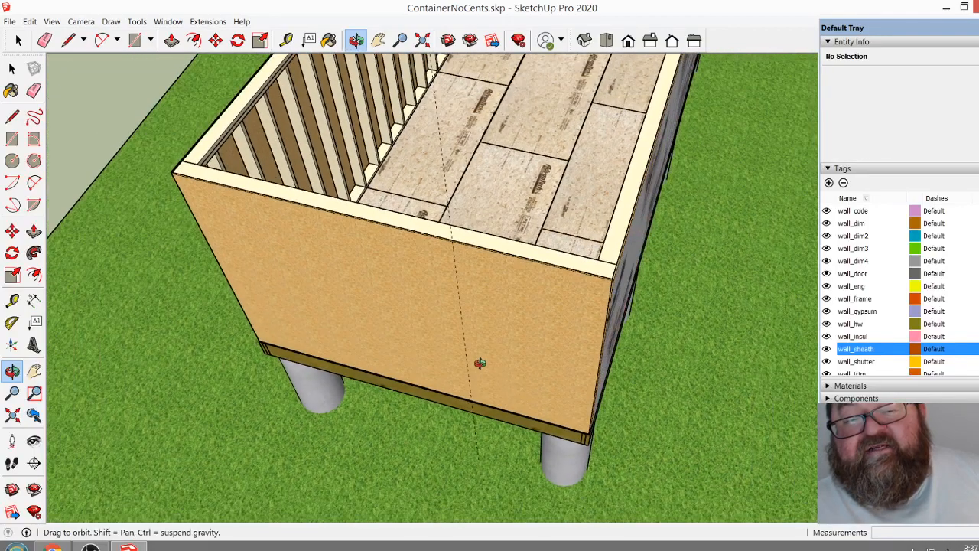
{"action": "left_click_drag", "start_coordinate": [536, 370], "coordinate": [368, 469]}
Measure the clear distance between the two parallel framed walls on the concrete slab, from end stud to end stud
{"action": "scroll", "coordinate": [365, 468], "scroll_direction": "down", "scroll_amount": 8}
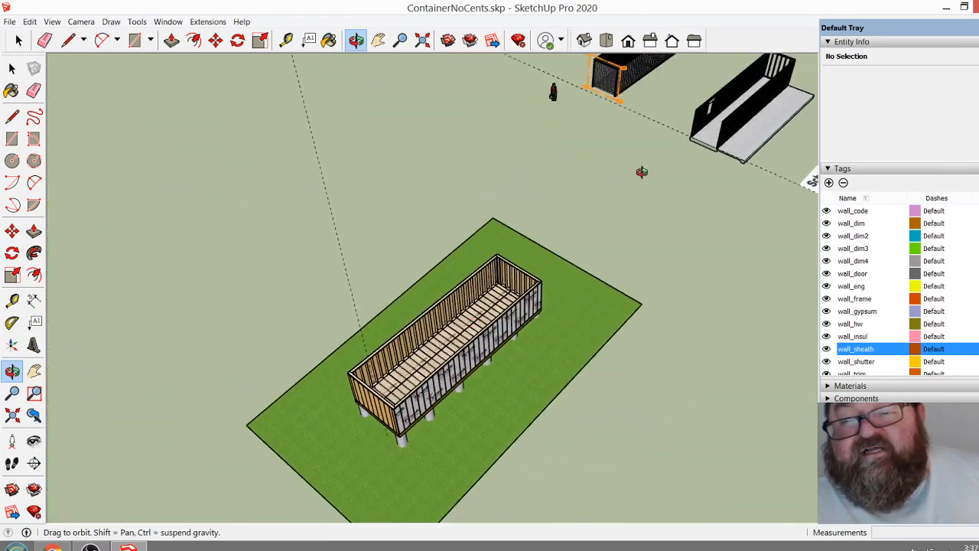
{"action": "scroll", "coordinate": [733, 77], "scroll_direction": "up", "scroll_amount": 3}
{"action": "scroll", "coordinate": [350, 498], "scroll_direction": "down", "scroll_amount": 2}
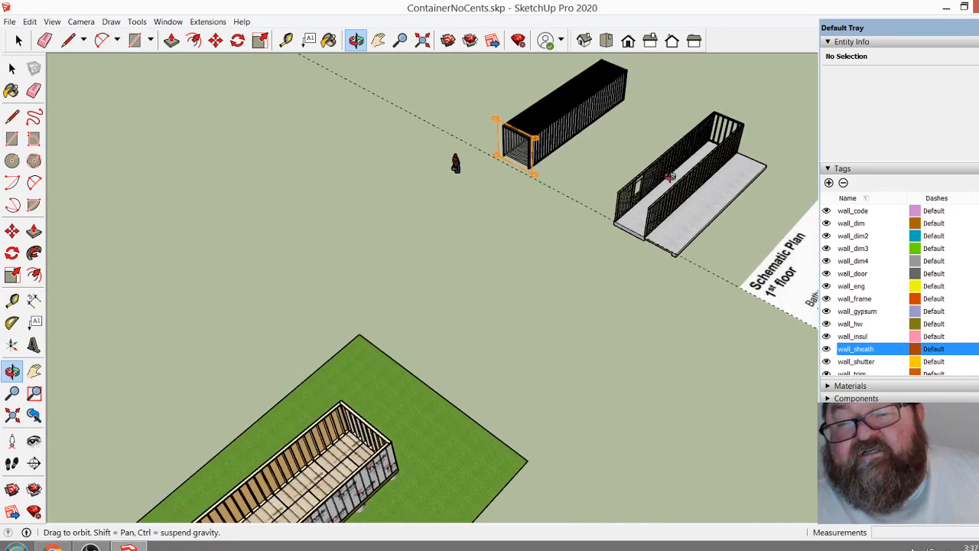
{"action": "scroll", "coordinate": [669, 177], "scroll_direction": "up", "scroll_amount": 3}
{"action": "scroll", "coordinate": [451, 241], "scroll_direction": "down", "scroll_amount": 1}
{"action": "left_click_drag", "start_coordinate": [588, 285], "coordinate": [723, 227]}
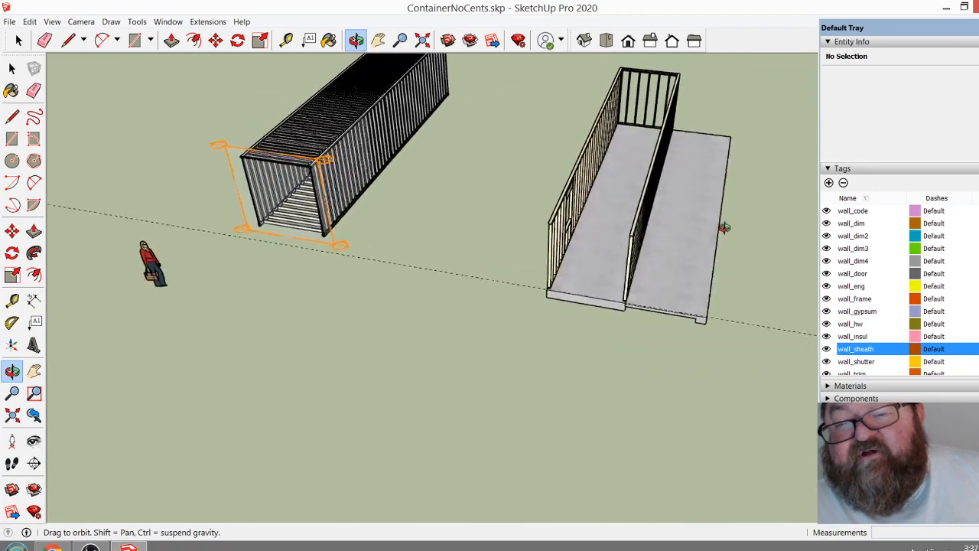
{"action": "scroll", "coordinate": [613, 218], "scroll_direction": "up", "scroll_amount": 5}
{"action": "left_click_drag", "start_coordinate": [659, 338], "coordinate": [632, 274]}
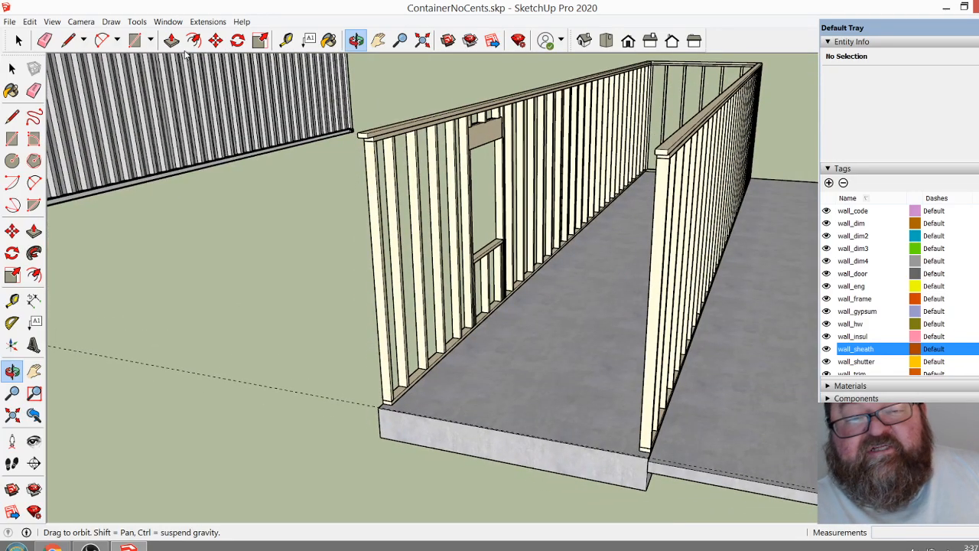
{"action": "left_click", "coordinate": [286, 40]}
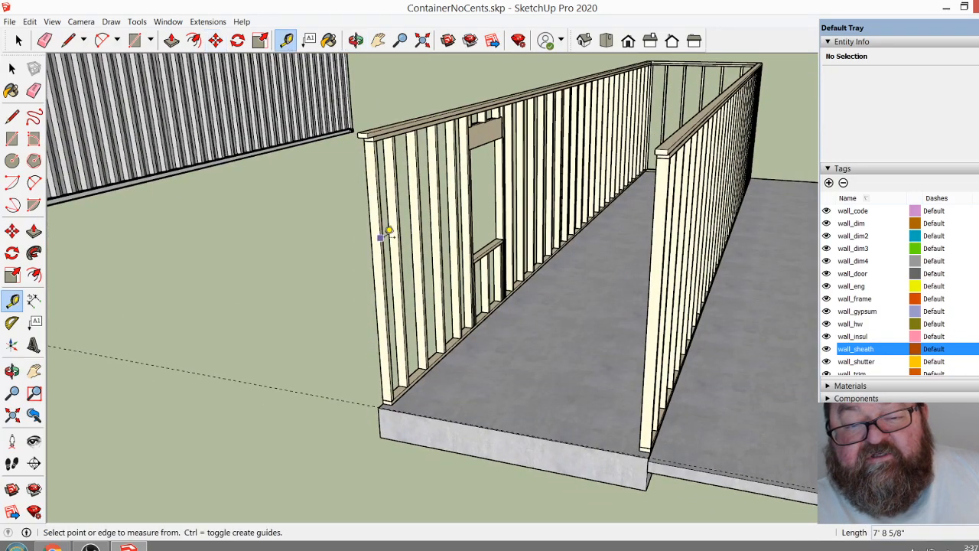
{"action": "left_click", "coordinate": [380, 237]}
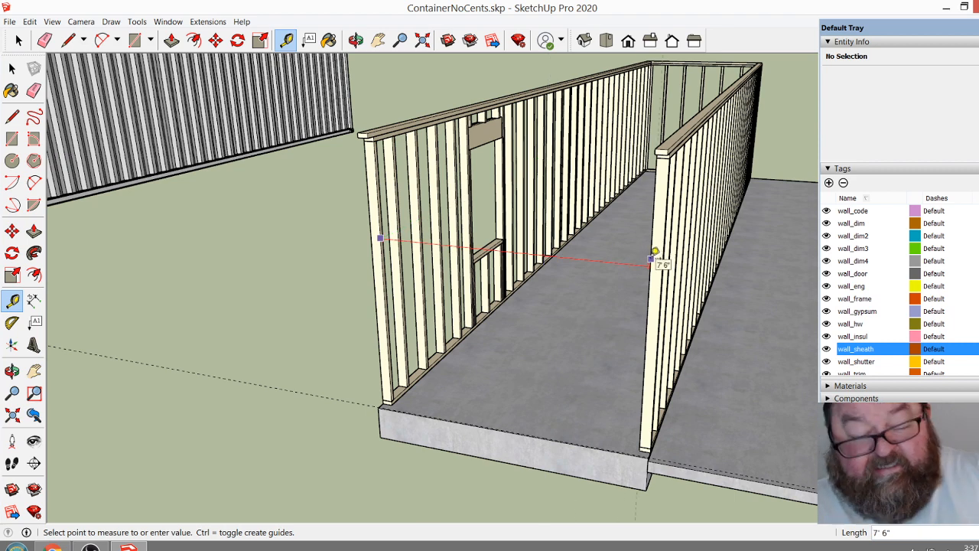
{"action": "left_click", "coordinate": [651, 257]}
{"action": "scroll", "coordinate": [566, 356], "scroll_direction": "down", "scroll_amount": 3}
{"action": "middle_click_drag", "start_coordinate": [581, 356], "coordinate": [659, 324]}
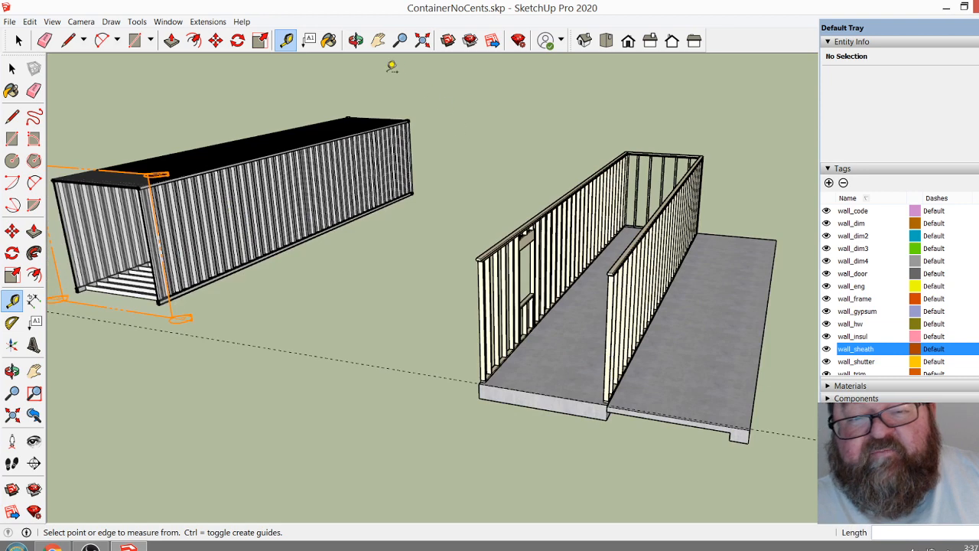
Move the 40 ft. Shipping Container between the framed walls, placing its lower front corner at the slab's upper front corner
{"action": "left_click", "coordinate": [356, 40]}
{"action": "left_click_drag", "start_coordinate": [536, 218], "coordinate": [593, 230]}
{"action": "scroll", "coordinate": [656, 283], "scroll_direction": "down", "scroll_amount": 3}
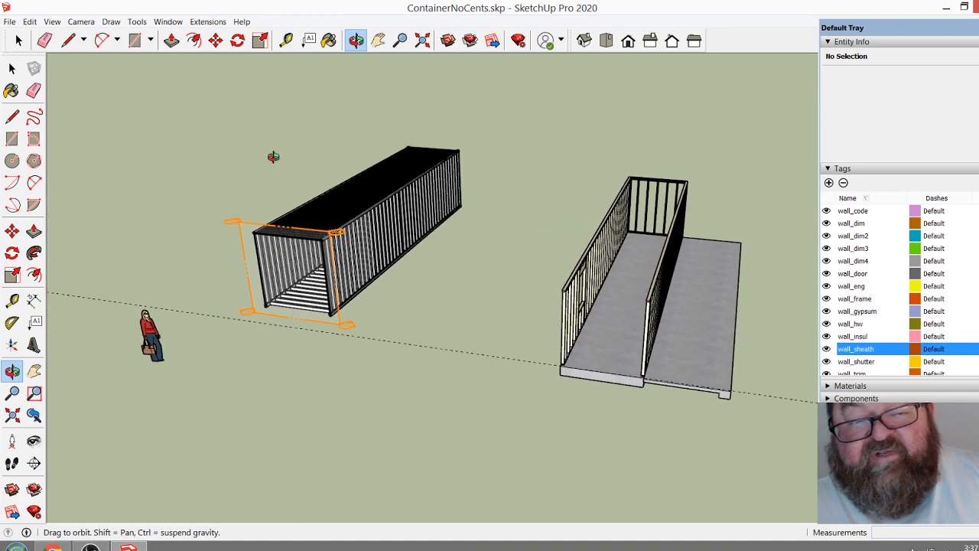
{"action": "left_click", "coordinate": [19, 40]}
{"action": "left_click", "coordinate": [387, 263]}
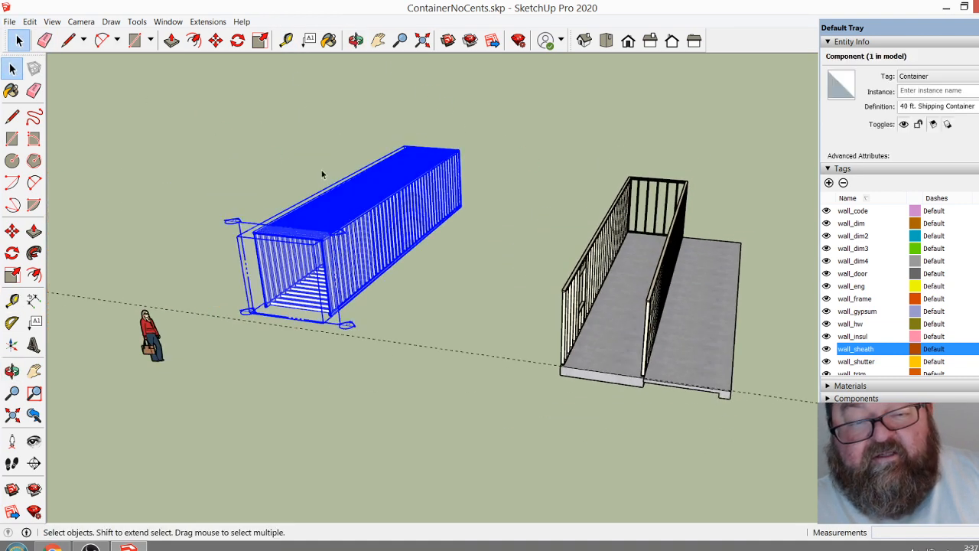
{"action": "left_click", "coordinate": [216, 40]}
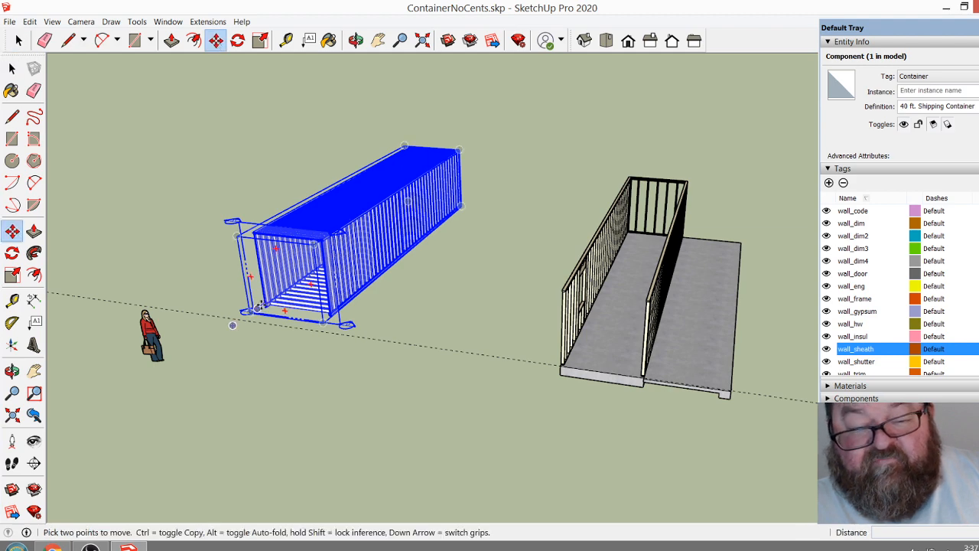
{"action": "left_click", "coordinate": [260, 306]}
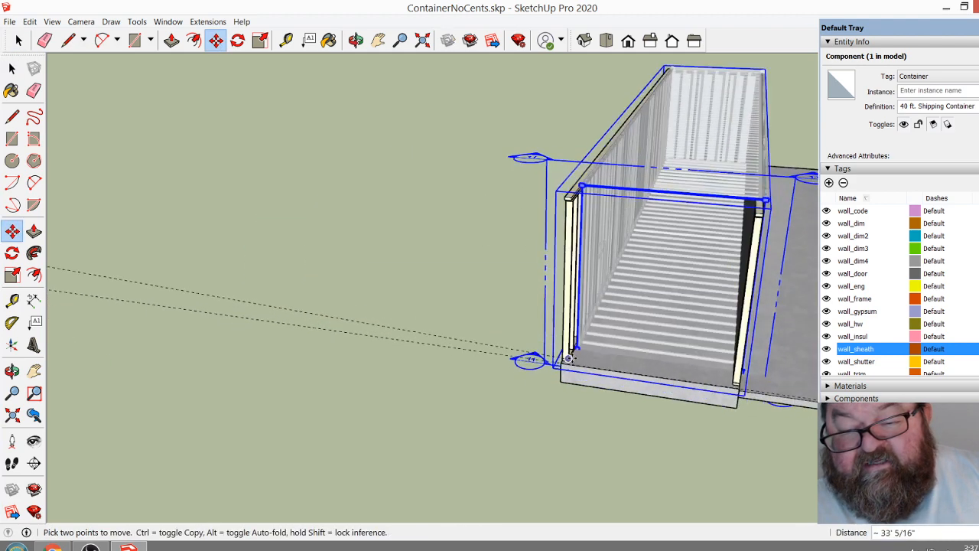
{"action": "scroll", "coordinate": [569, 357], "scroll_direction": "up", "scroll_amount": 6}
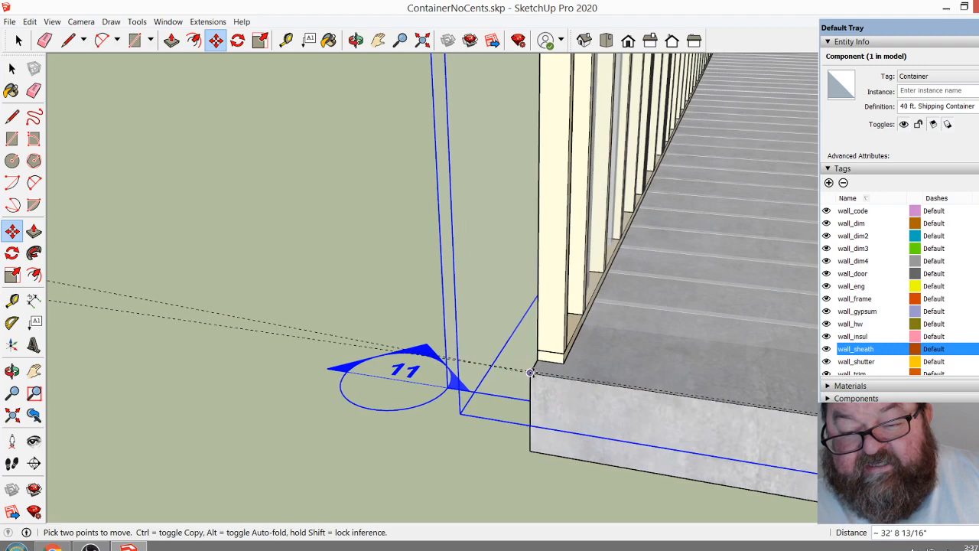
{"action": "left_click", "coordinate": [530, 373]}
{"action": "scroll", "coordinate": [348, 406], "scroll_direction": "down", "scroll_amount": 10}
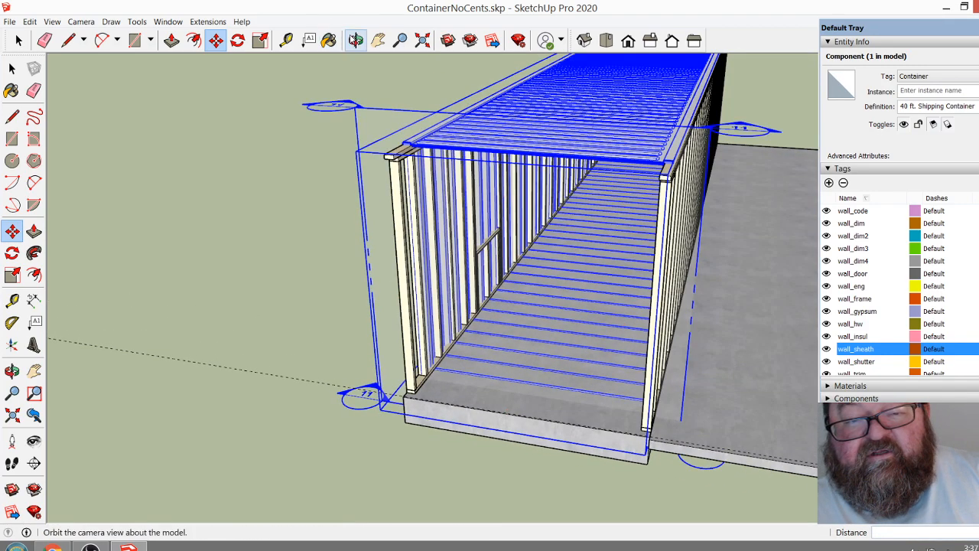
Inspect how the shipping container sits between the framed walls on the slab, and undo its move
{"action": "left_click", "coordinate": [355, 39]}
{"action": "left_click_drag", "start_coordinate": [378, 73], "coordinate": [246, 162]}
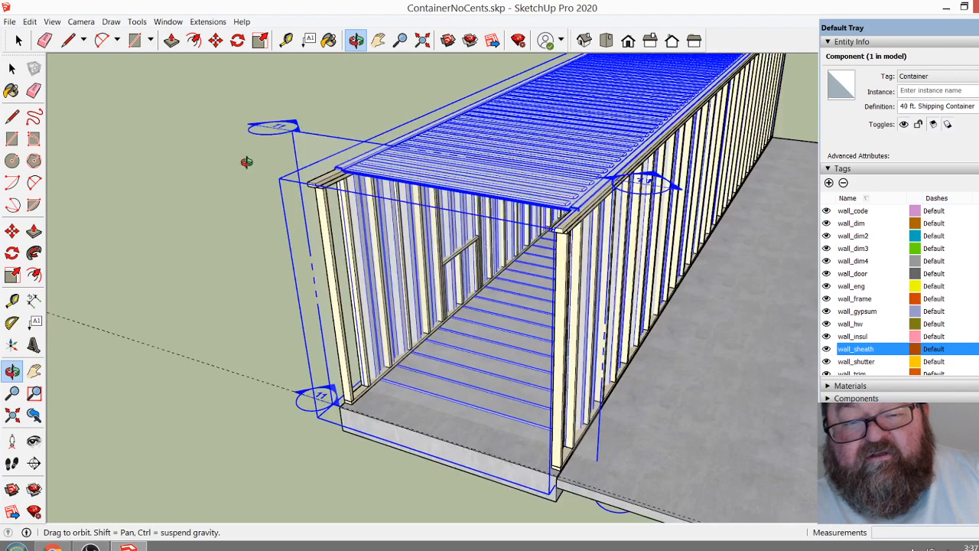
{"action": "left_click", "coordinate": [19, 39]}
{"action": "left_click", "coordinate": [131, 141]}
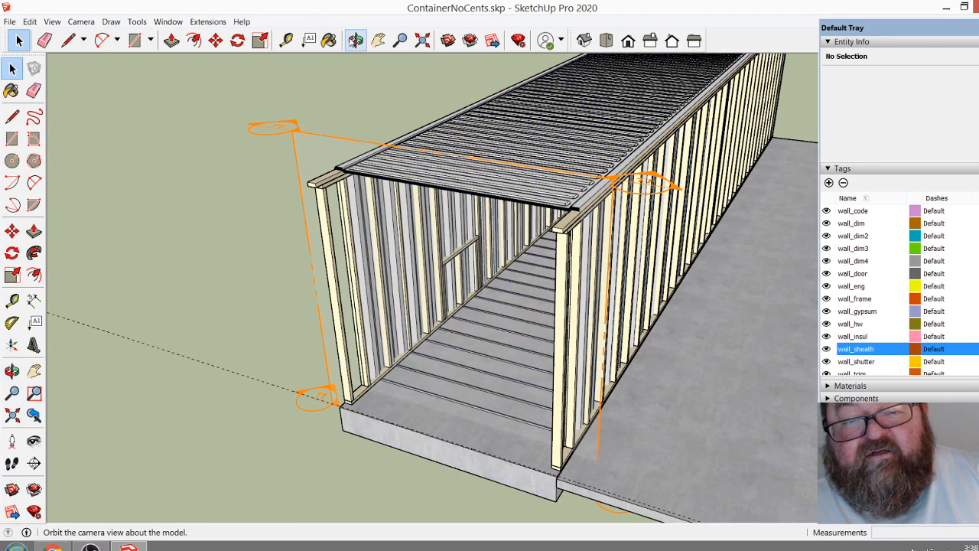
{"action": "left_click", "coordinate": [356, 40]}
{"action": "scroll", "coordinate": [345, 201], "scroll_direction": "up", "scroll_amount": 5}
{"action": "left_click_drag", "start_coordinate": [428, 180], "coordinate": [460, 211]}
{"action": "scroll", "coordinate": [460, 212], "scroll_direction": "down", "scroll_amount": 5}
{"action": "scroll", "coordinate": [478, 283], "scroll_direction": "up", "scroll_amount": 3}
{"action": "scroll", "coordinate": [482, 283], "scroll_direction": "up", "scroll_amount": 2}
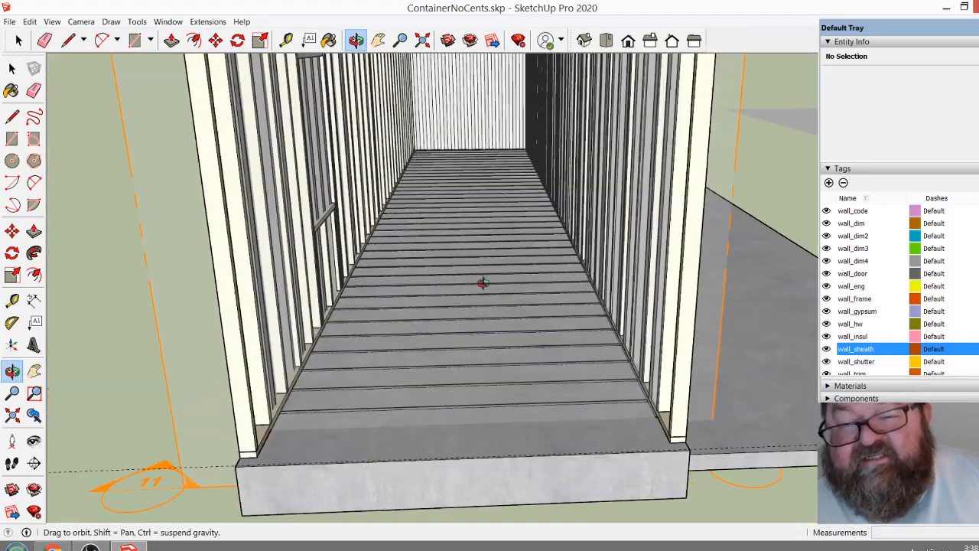
{"action": "left_click_drag", "start_coordinate": [483, 282], "coordinate": [526, 408]}
{"action": "scroll", "coordinate": [526, 408], "scroll_direction": "down", "scroll_amount": 3}
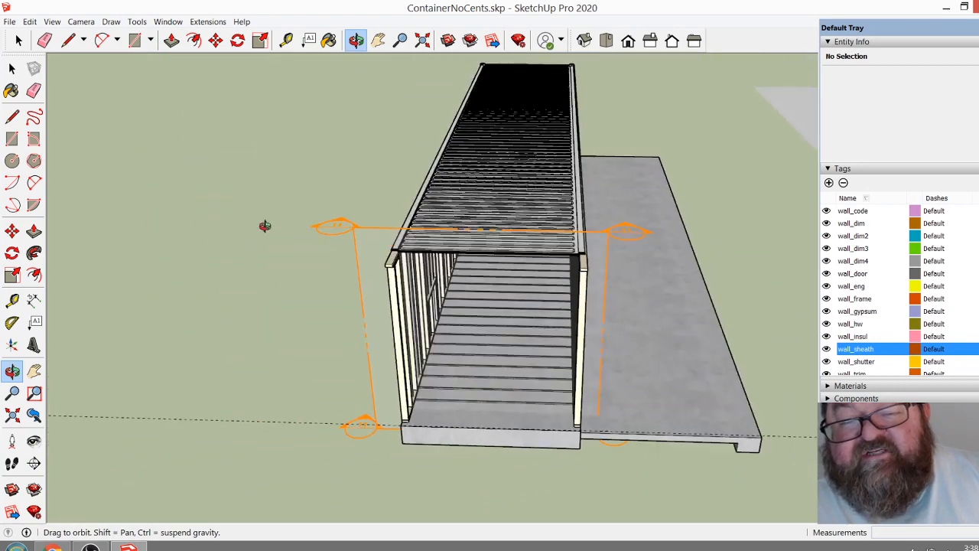
{"action": "scroll", "coordinate": [227, 245], "scroll_direction": "down", "scroll_amount": 4}
{"action": "key", "text": "ctrl+z"}
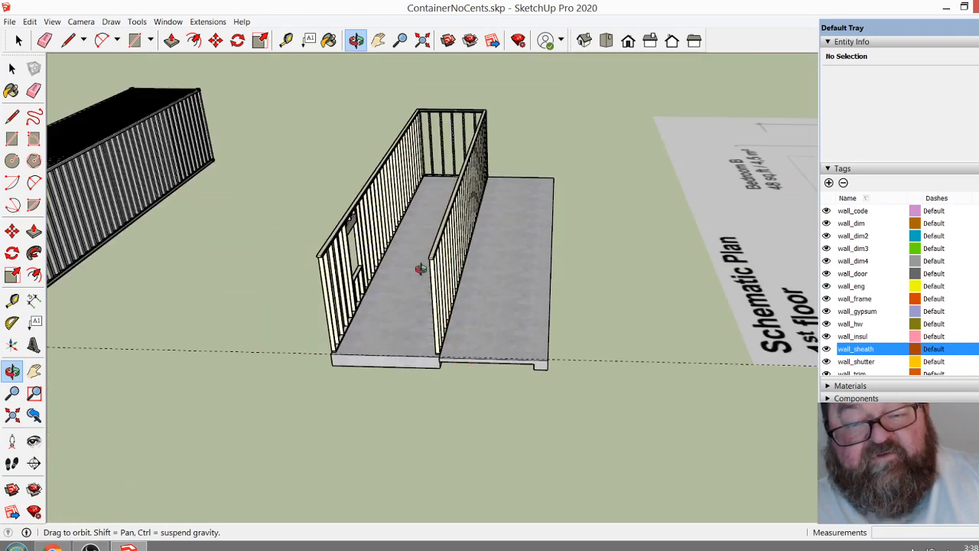
Examine the open stud walls, window framing and floor space of the slab-mounted structure
{"action": "scroll", "coordinate": [444, 273], "scroll_direction": "down", "scroll_amount": 3}
{"action": "scroll", "coordinate": [443, 273], "scroll_direction": "up", "scroll_amount": 8}
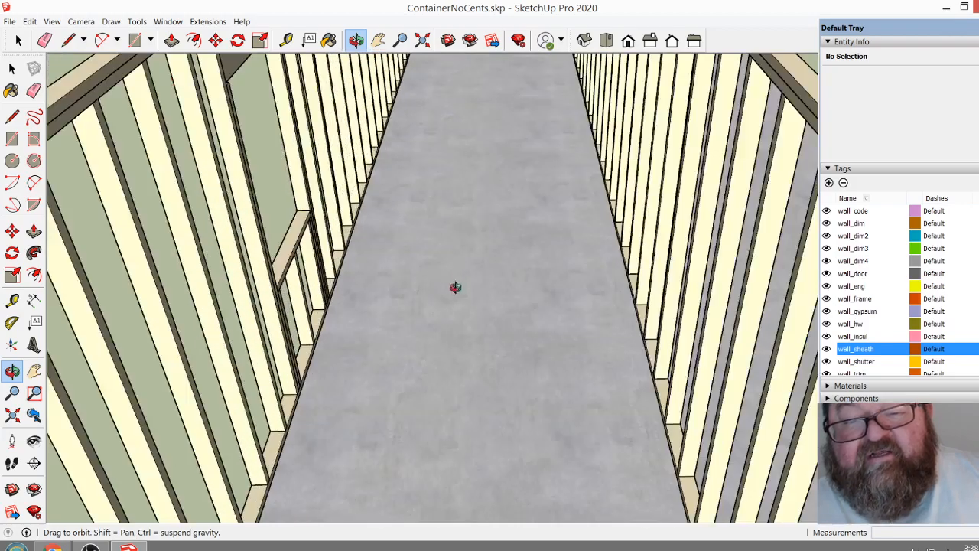
{"action": "left_click_drag", "start_coordinate": [455, 287], "coordinate": [402, 201]}
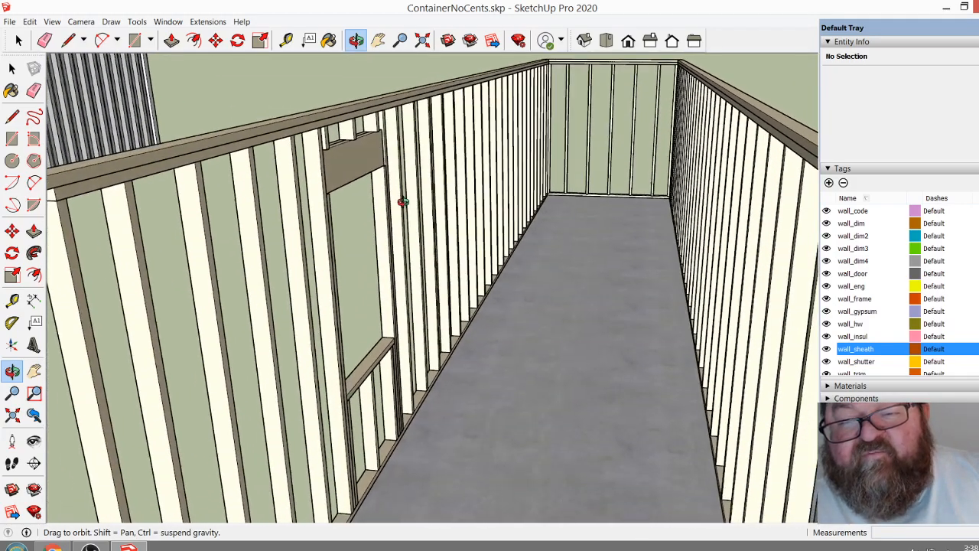
{"action": "left_click_drag", "start_coordinate": [481, 230], "coordinate": [507, 232]}
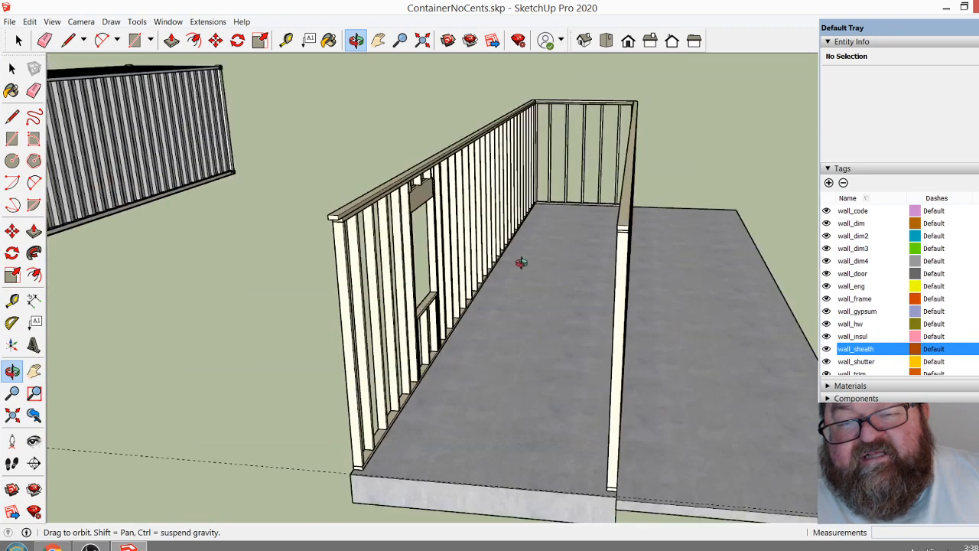
{"action": "left_click_drag", "start_coordinate": [510, 288], "coordinate": [538, 207]}
Examine the raised building's house-wrapped side wall, OSB end wall, floor joists and concrete piers from several angles
{"action": "scroll", "coordinate": [540, 407], "scroll_direction": "up", "scroll_amount": 6}
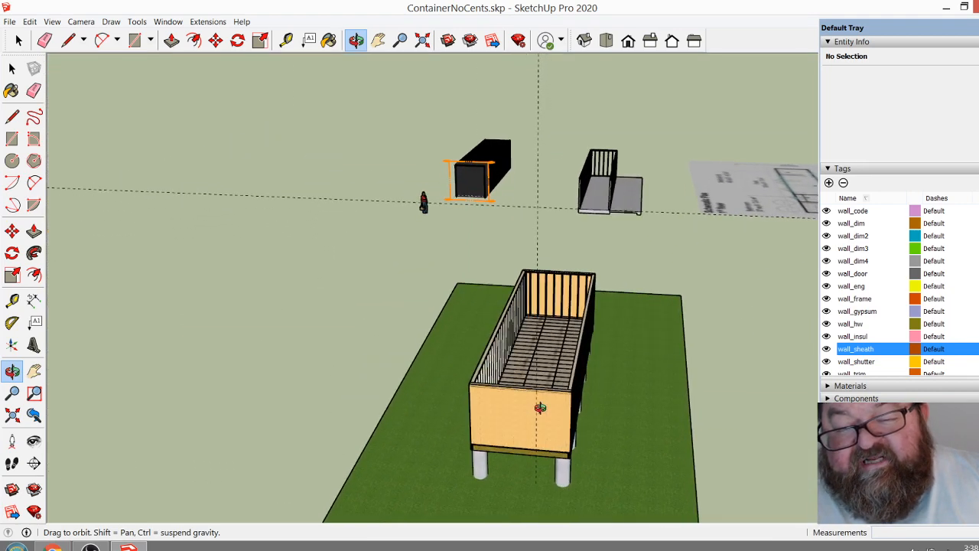
{"action": "scroll", "coordinate": [542, 399], "scroll_direction": "up", "scroll_amount": 4}
{"action": "left_click_drag", "start_coordinate": [490, 406], "coordinate": [354, 398]}
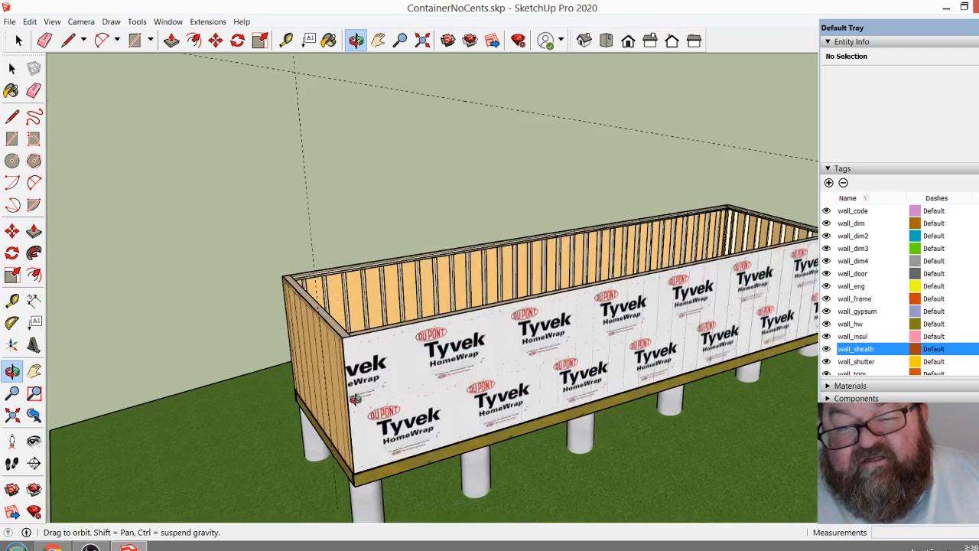
{"action": "left_click_drag", "start_coordinate": [473, 410], "coordinate": [474, 416]}
{"action": "left_click_drag", "start_coordinate": [442, 306], "coordinate": [356, 381]}
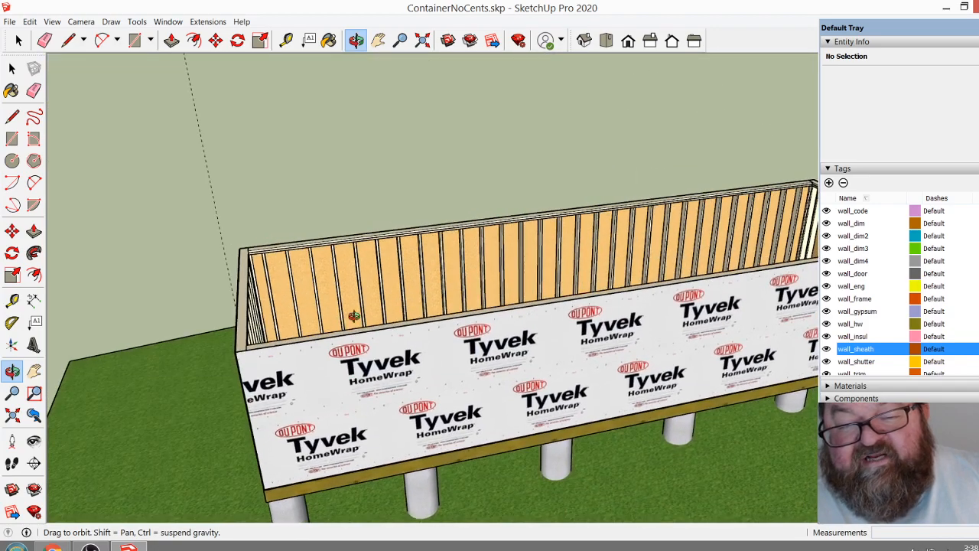
{"action": "left_click_drag", "start_coordinate": [354, 316], "coordinate": [554, 369]}
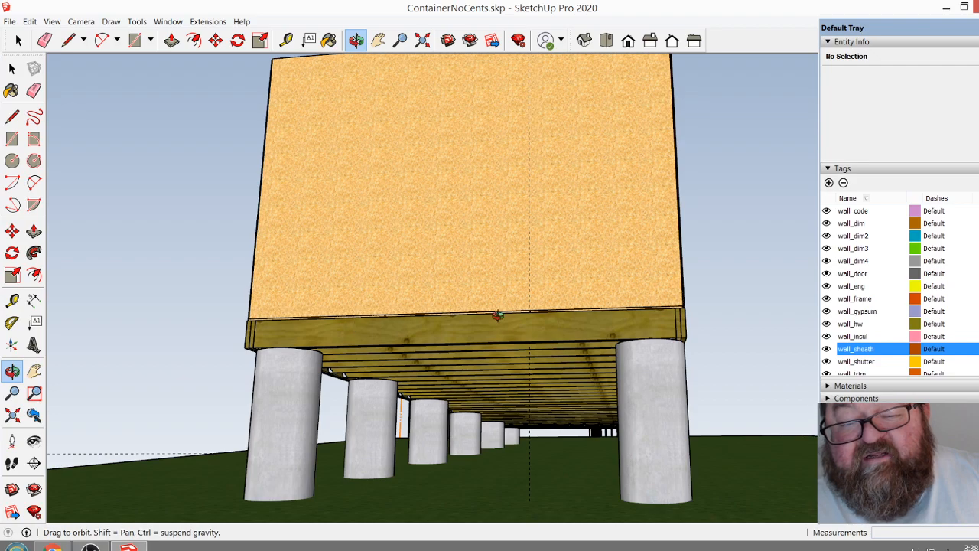
{"action": "left_click_drag", "start_coordinate": [520, 285], "coordinate": [399, 403]}
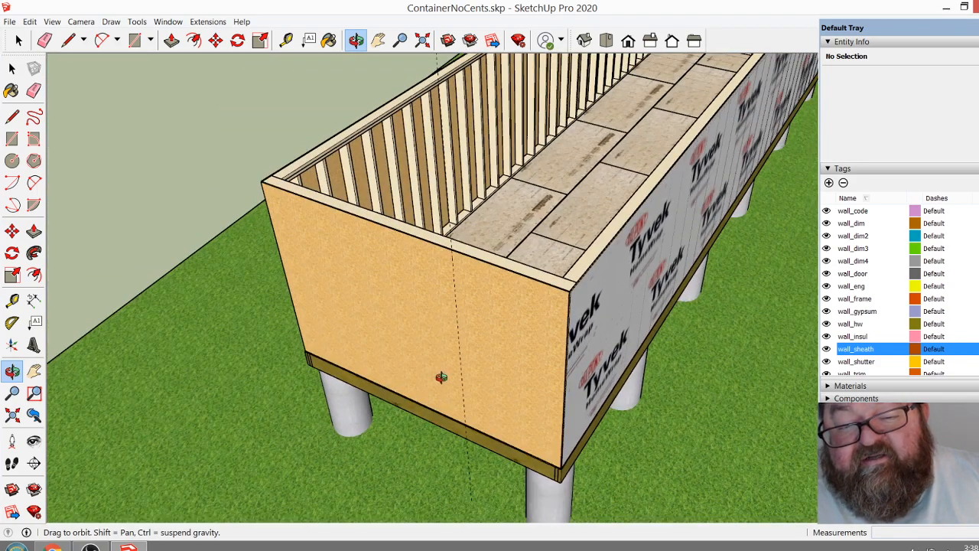
{"action": "left_click_drag", "start_coordinate": [441, 376], "coordinate": [436, 403]}
{"action": "left_click_drag", "start_coordinate": [433, 344], "coordinate": [517, 313]}
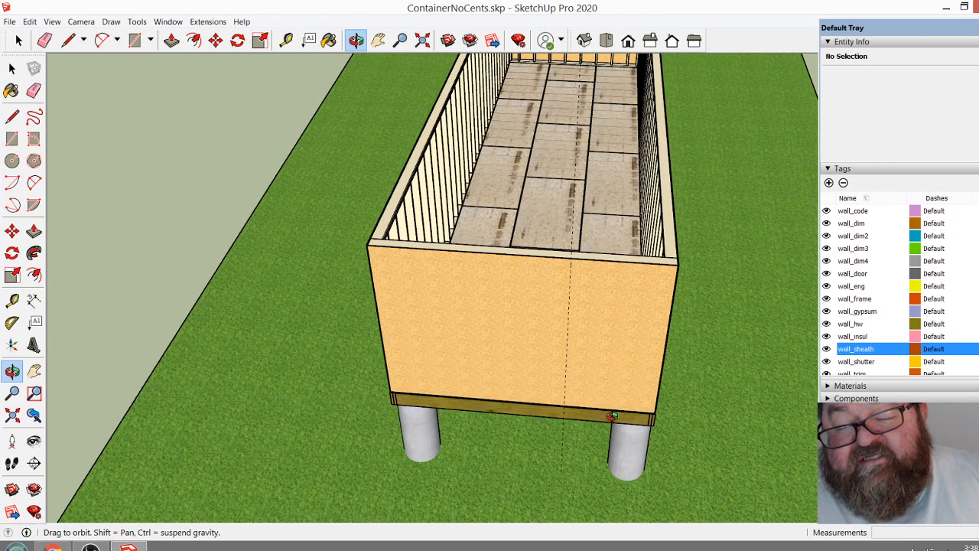
Examine the raised building's sheathed end wall, stud framing and subfloor panels from above and from the end
{"action": "left_click_drag", "start_coordinate": [613, 405], "coordinate": [611, 351]}
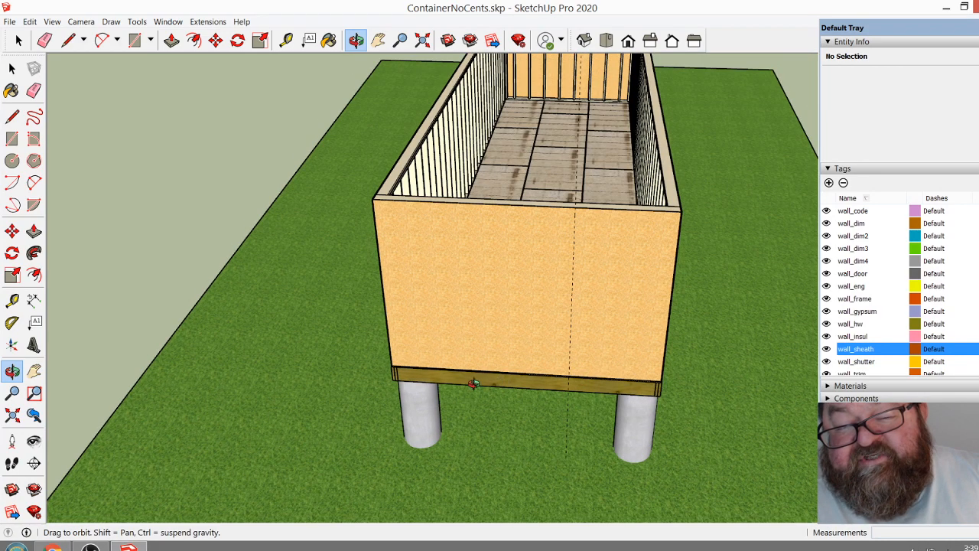
{"action": "left_click_drag", "start_coordinate": [497, 382], "coordinate": [586, 316]}
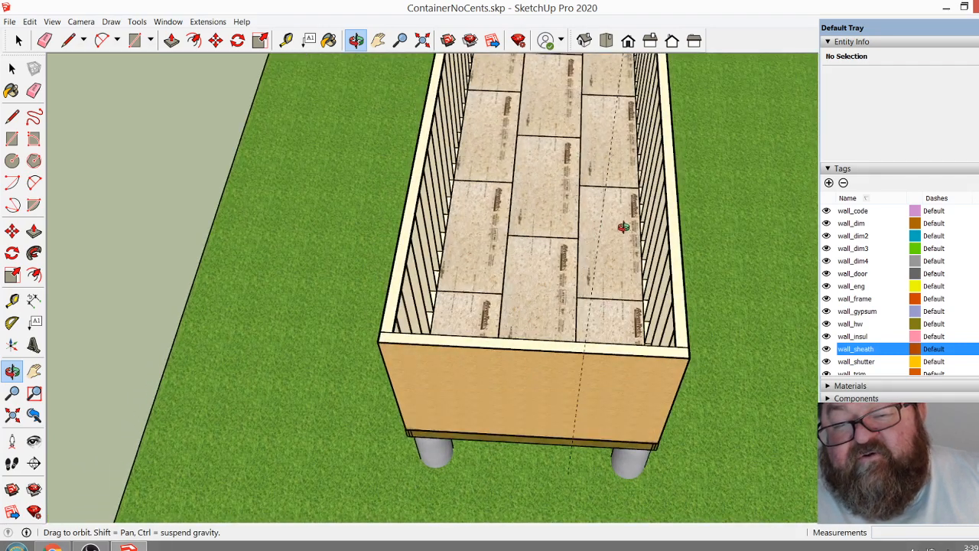
{"action": "scroll", "coordinate": [623, 227], "scroll_direction": "up", "scroll_amount": 3}
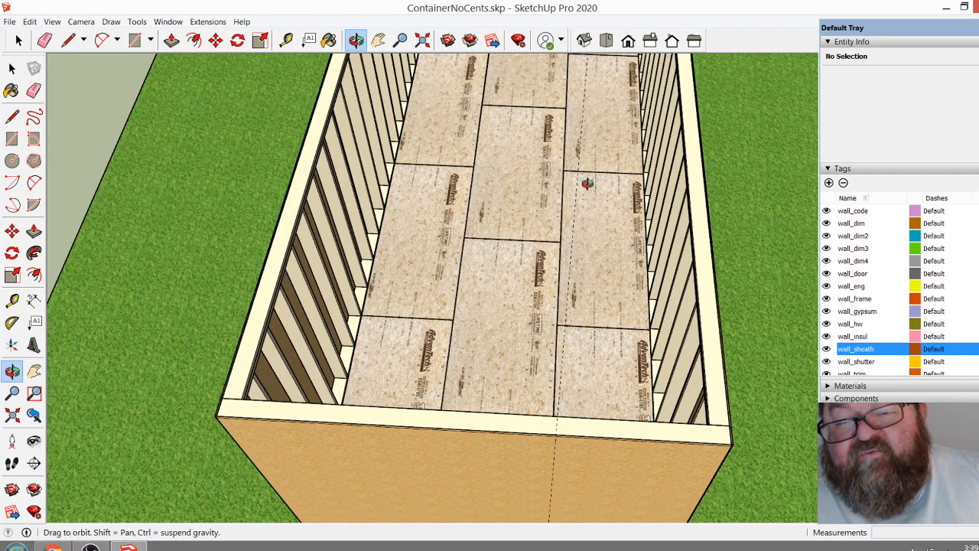
{"action": "left_click_drag", "start_coordinate": [575, 290], "coordinate": [483, 272]}
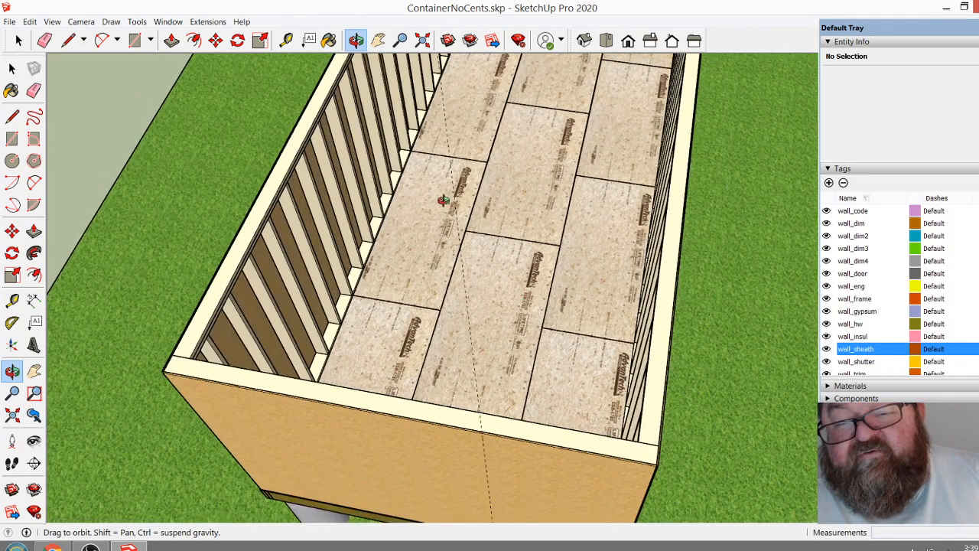
{"action": "left_click_drag", "start_coordinate": [444, 200], "coordinate": [374, 429]}
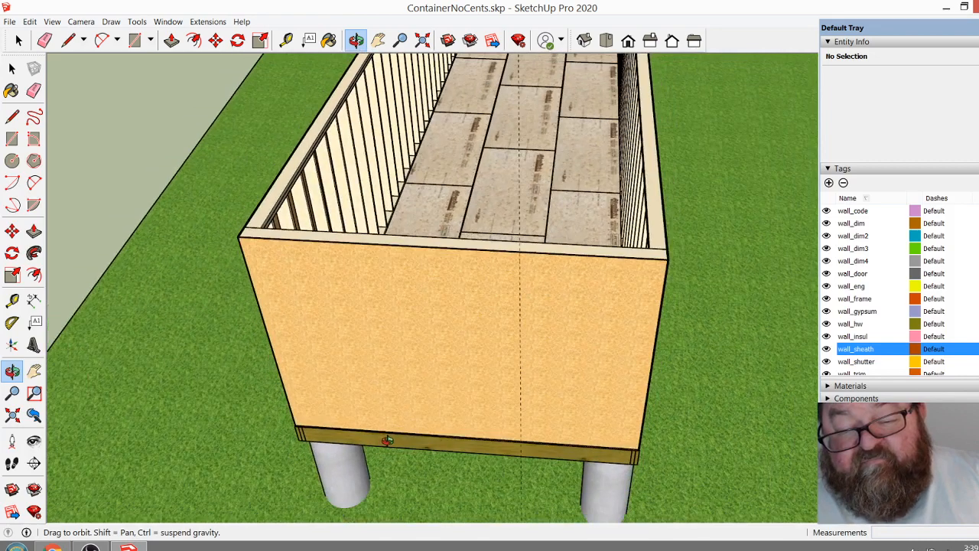
{"action": "left_click_drag", "start_coordinate": [503, 402], "coordinate": [474, 334]}
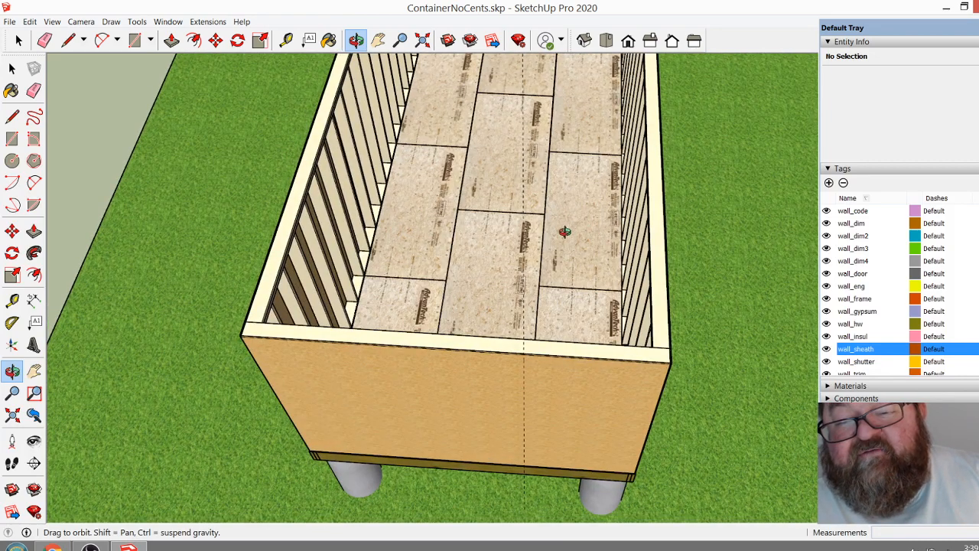
{"action": "left_click_drag", "start_coordinate": [589, 355], "coordinate": [388, 326]}
Examine the Schematic Plan drawing, focusing on Bedroom A, the bathroom and the passage beside them
{"action": "scroll", "coordinate": [247, 275], "scroll_direction": "down", "scroll_amount": 10}
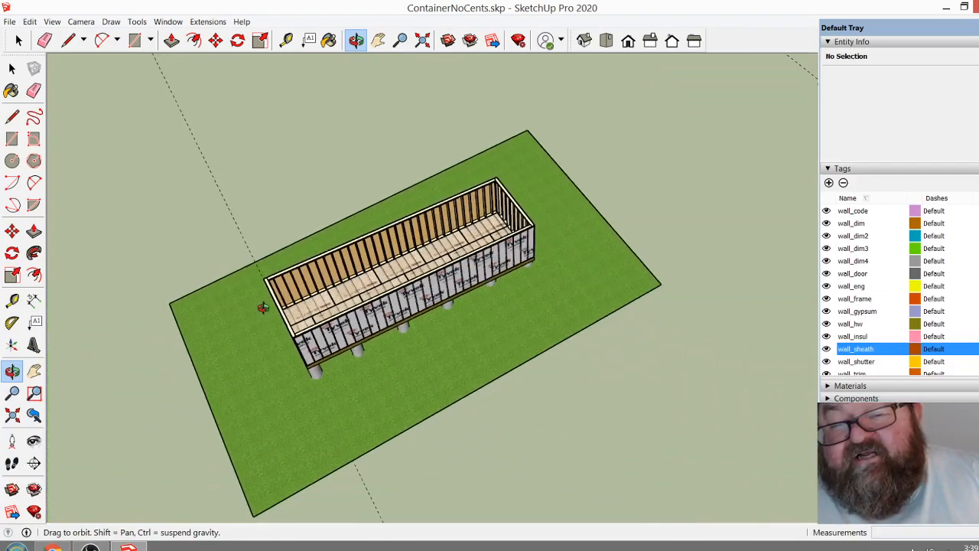
{"action": "scroll", "coordinate": [256, 310], "scroll_direction": "down", "scroll_amount": 5}
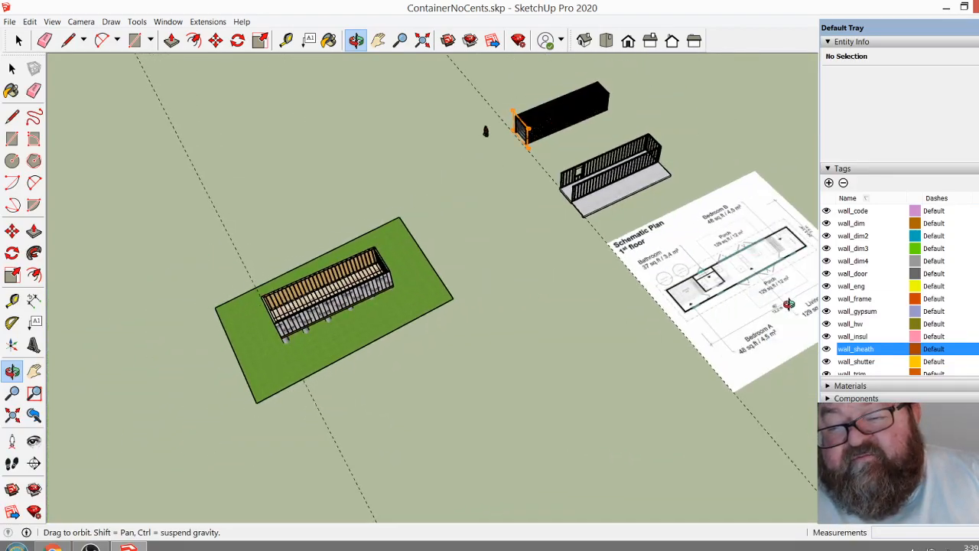
{"action": "scroll", "coordinate": [789, 303], "scroll_direction": "up", "scroll_amount": 12}
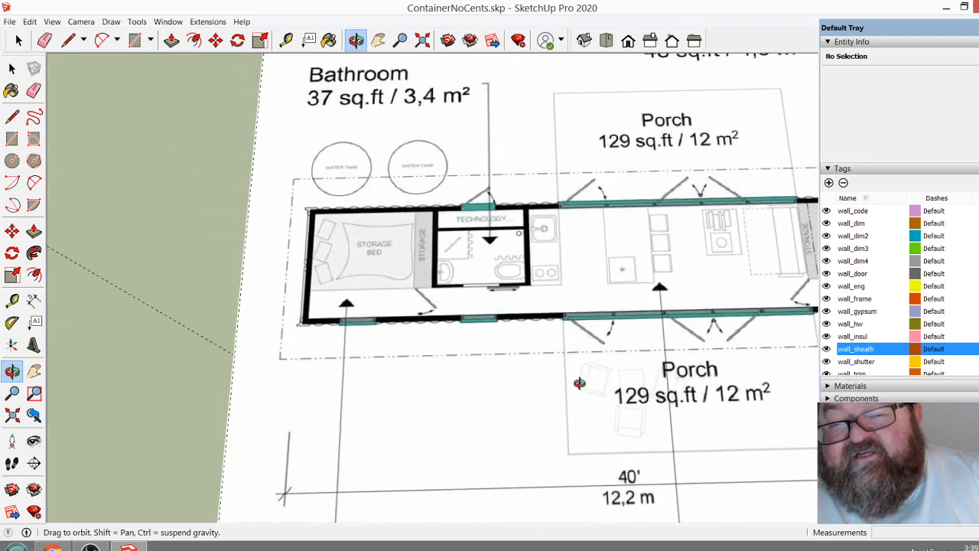
{"action": "scroll", "coordinate": [327, 223], "scroll_direction": "down", "scroll_amount": 3}
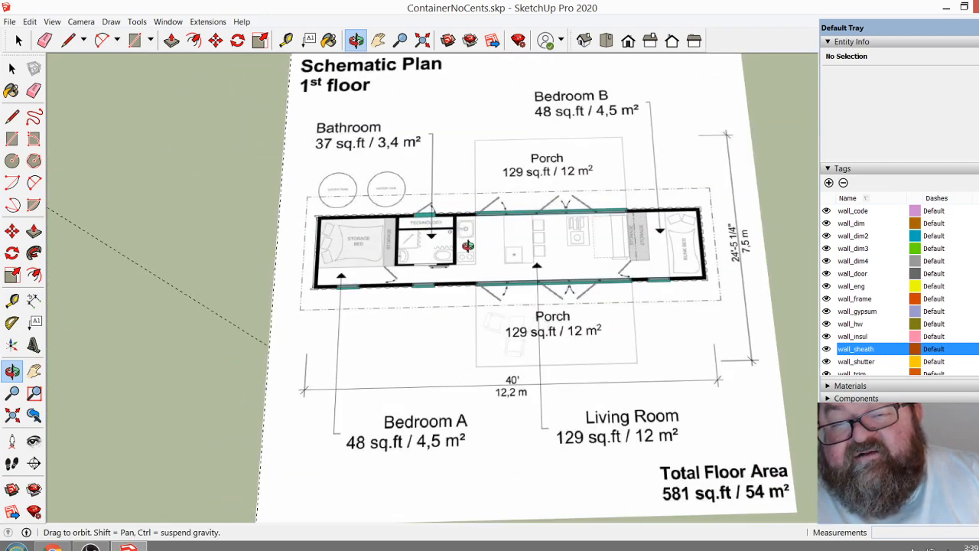
{"action": "scroll", "coordinate": [467, 245], "scroll_direction": "up", "scroll_amount": 3}
{"action": "left_click_drag", "start_coordinate": [354, 256], "coordinate": [345, 286]}
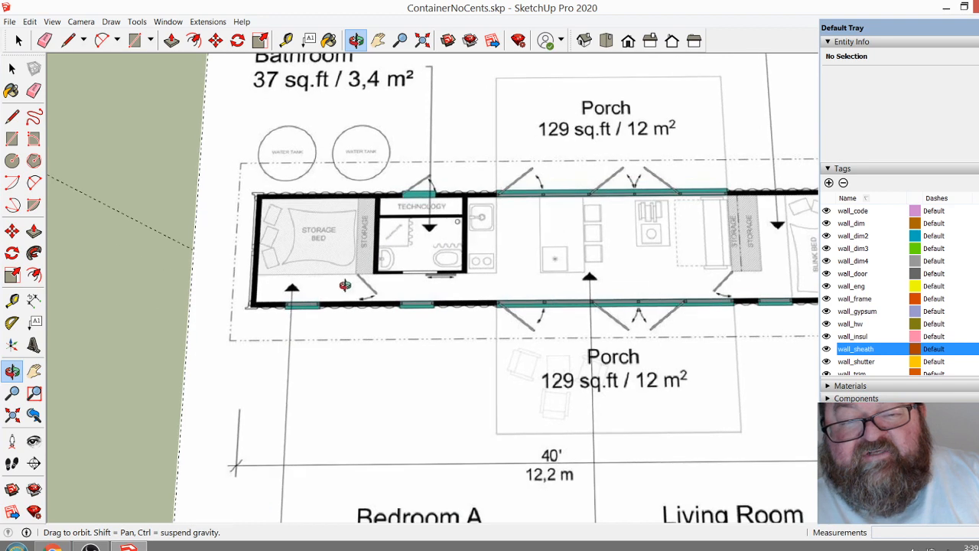
{"action": "scroll", "coordinate": [298, 241], "scroll_direction": "up", "scroll_amount": 3}
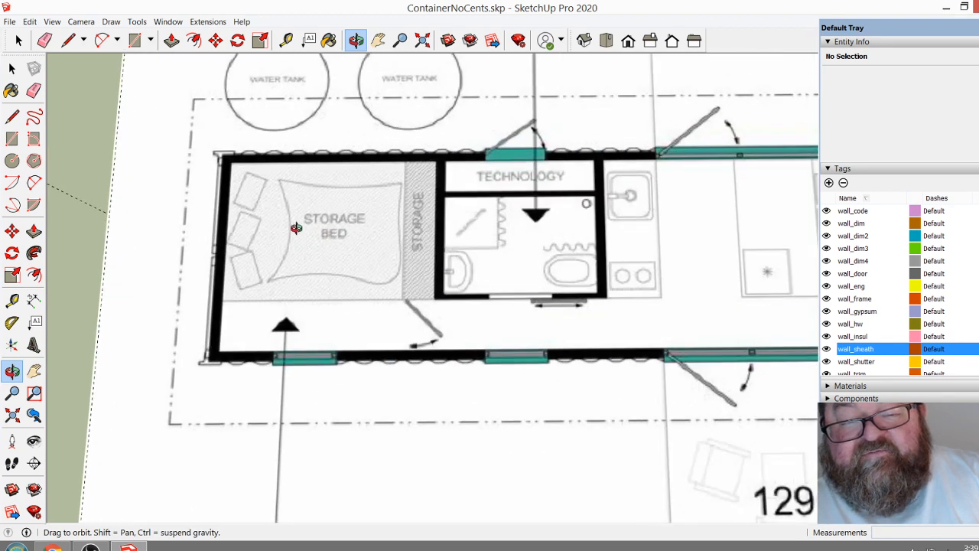
{"action": "scroll", "coordinate": [296, 227], "scroll_direction": "up", "scroll_amount": 2}
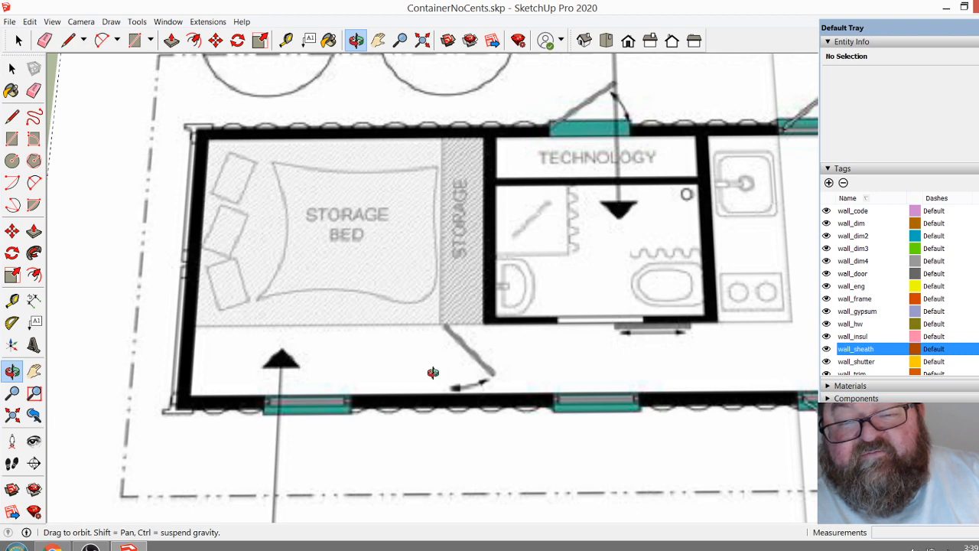
{"action": "scroll", "coordinate": [233, 168], "scroll_direction": "down", "scroll_amount": 2}
{"action": "scroll", "coordinate": [322, 208], "scroll_direction": "down", "scroll_amount": 2}
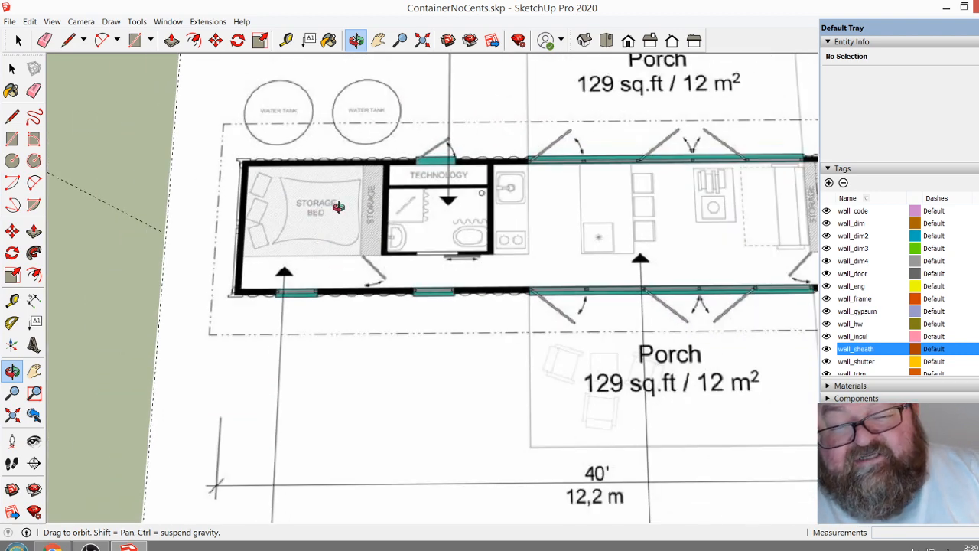
{"action": "scroll", "coordinate": [313, 217], "scroll_direction": "down", "scroll_amount": 2}
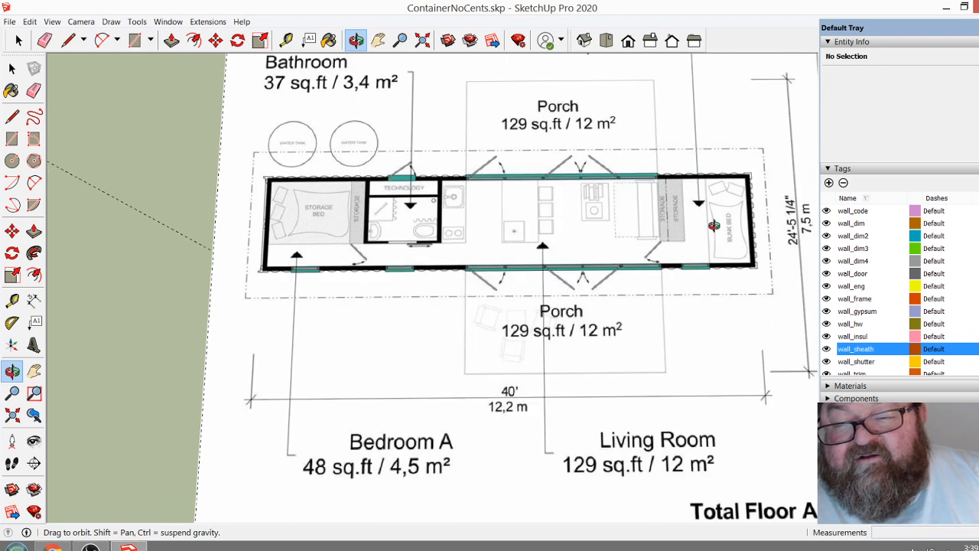
Study the clearances around Bedroom A's storage bed, storage closet and door on the schematic plan
{"action": "scroll", "coordinate": [287, 226], "scroll_direction": "up", "scroll_amount": 3}
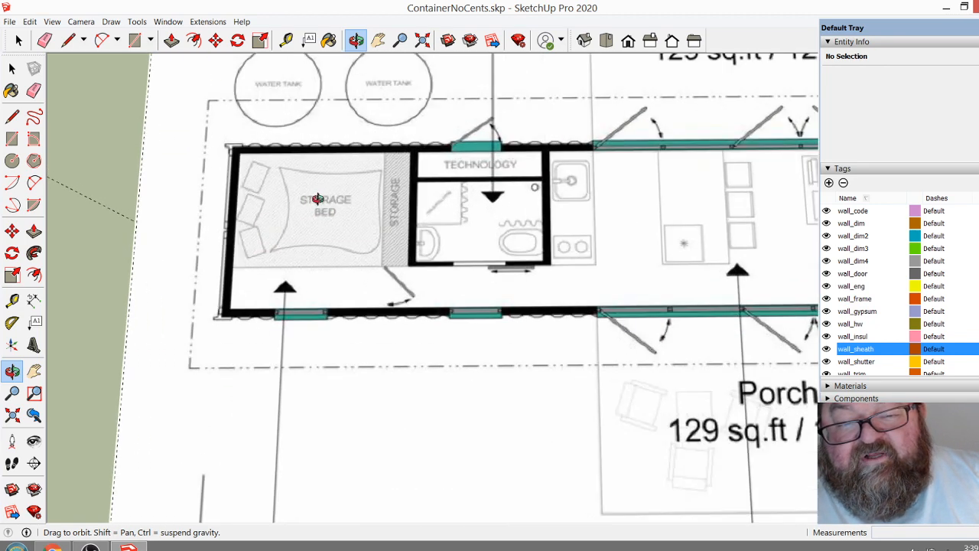
{"action": "scroll", "coordinate": [383, 269], "scroll_direction": "down", "scroll_amount": 1}
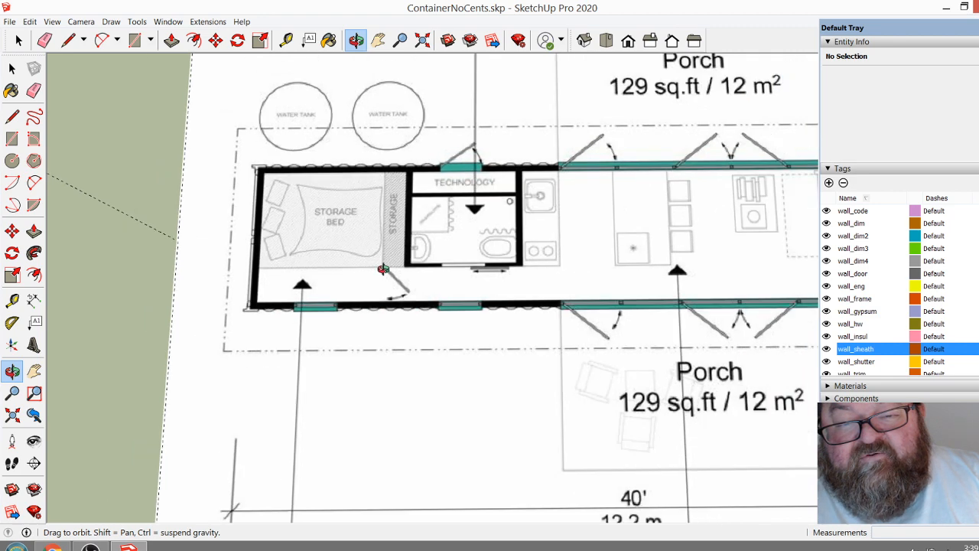
{"action": "scroll", "coordinate": [383, 268], "scroll_direction": "down", "scroll_amount": 1}
{"action": "left_click_drag", "start_coordinate": [383, 268], "coordinate": [398, 195]}
{"action": "scroll", "coordinate": [397, 228], "scroll_direction": "up", "scroll_amount": 1}
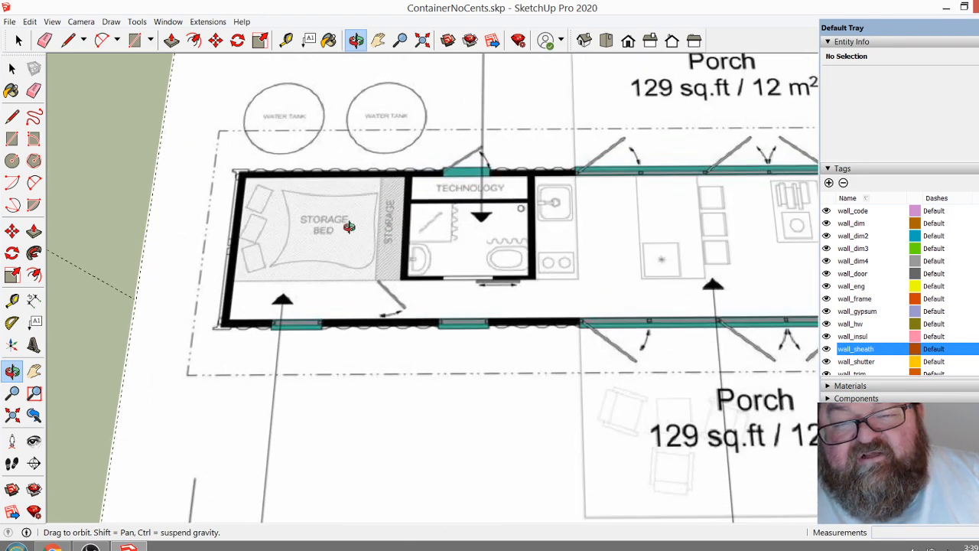
{"action": "scroll", "coordinate": [432, 295], "scroll_direction": "down", "scroll_amount": 1}
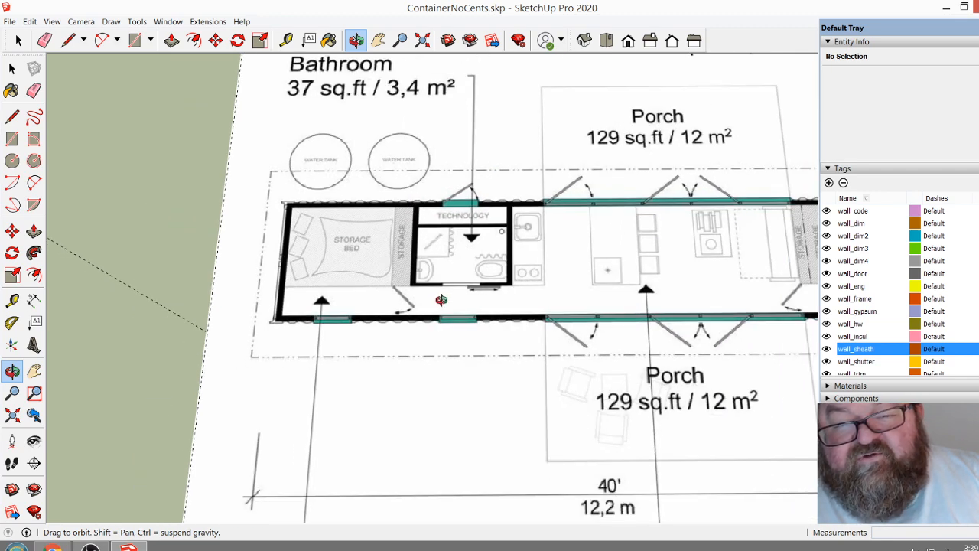
{"action": "scroll", "coordinate": [352, 241], "scroll_direction": "up", "scroll_amount": 3}
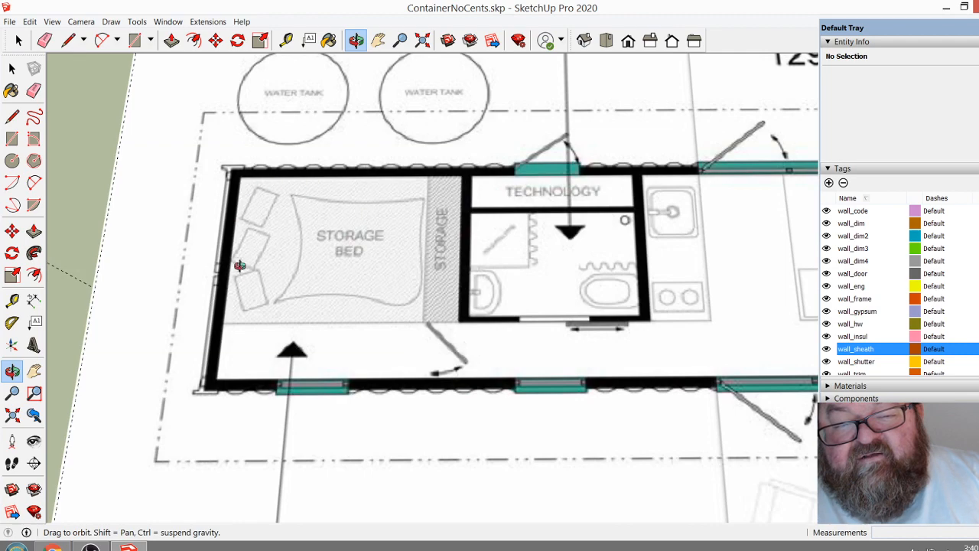
{"action": "scroll", "coordinate": [298, 338], "scroll_direction": "down", "scroll_amount": 5}
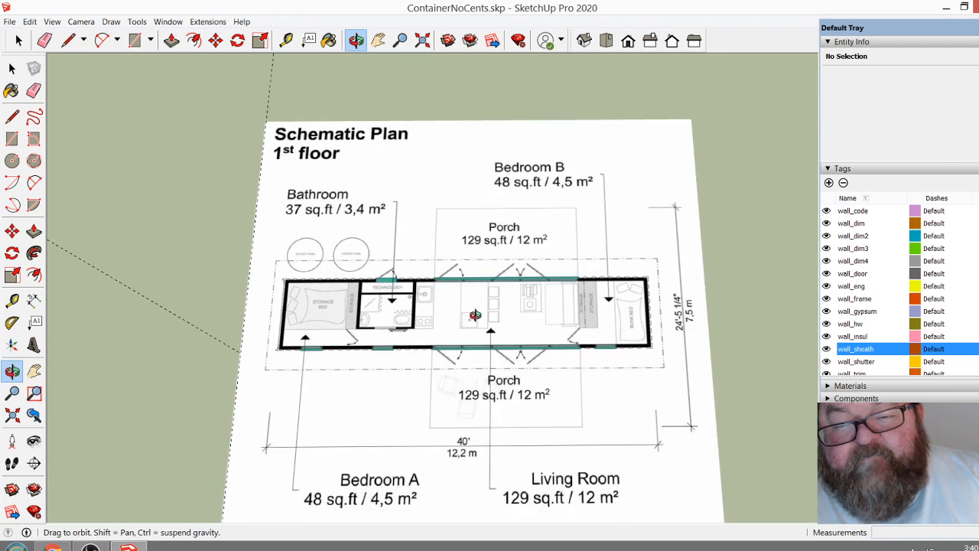
{"action": "scroll", "coordinate": [346, 314], "scroll_direction": "up", "scroll_amount": 4}
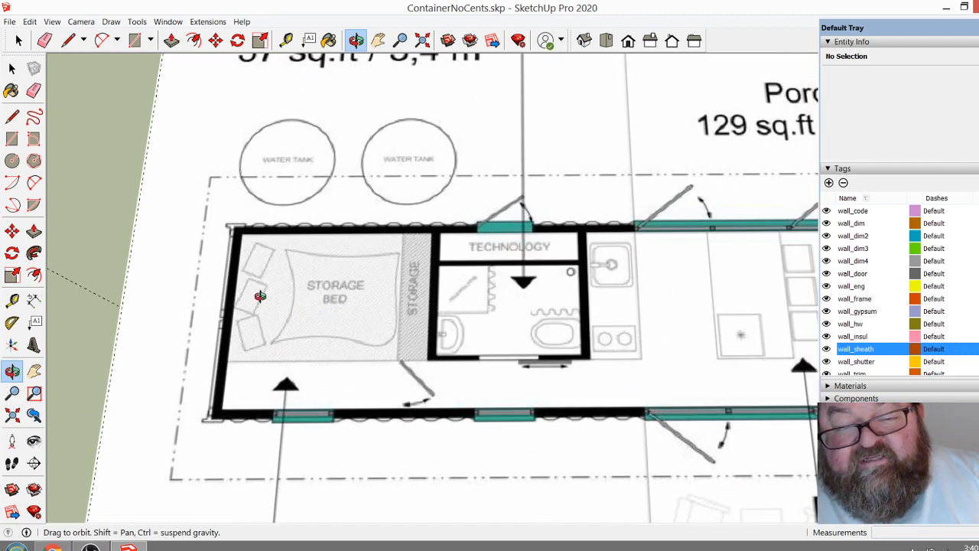
{"action": "scroll", "coordinate": [383, 296], "scroll_direction": "down", "scroll_amount": 4}
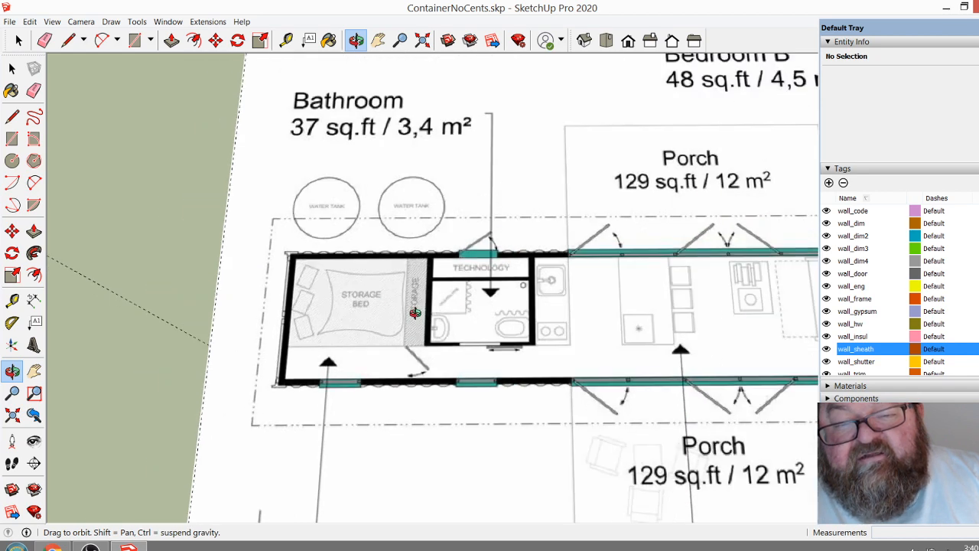
Examine Bedroom B's bunk bed and storage on the schematic plan, and view the plan alongside the modelled structures
{"action": "scroll", "coordinate": [390, 344], "scroll_direction": "down", "scroll_amount": 2}
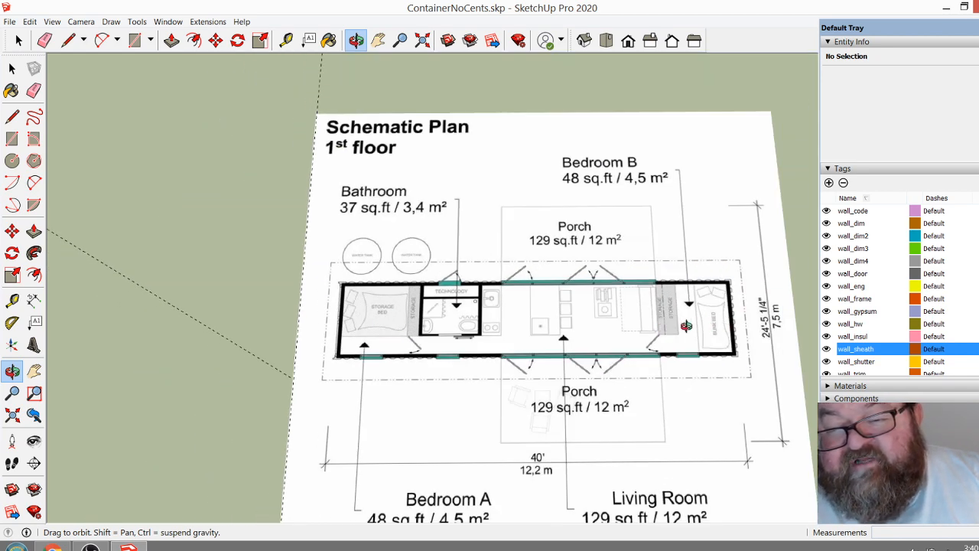
{"action": "scroll", "coordinate": [687, 327], "scroll_direction": "down", "scroll_amount": 5}
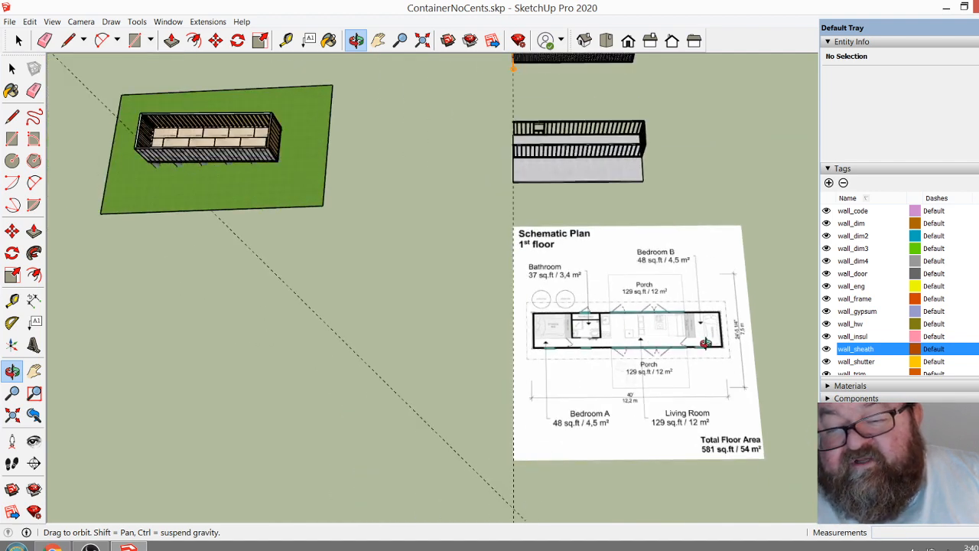
{"action": "scroll", "coordinate": [705, 341], "scroll_direction": "up", "scroll_amount": 6}
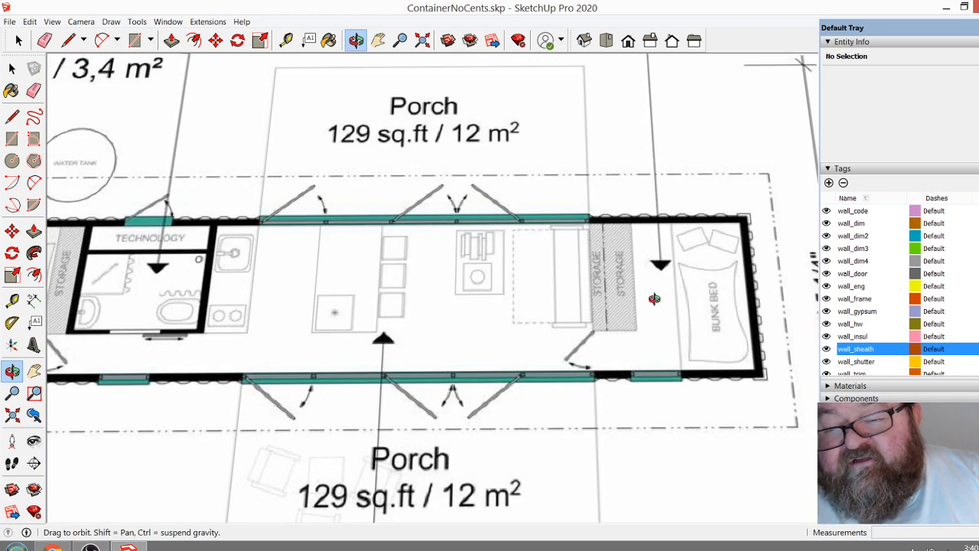
{"action": "scroll", "coordinate": [690, 354], "scroll_direction": "down", "scroll_amount": 6}
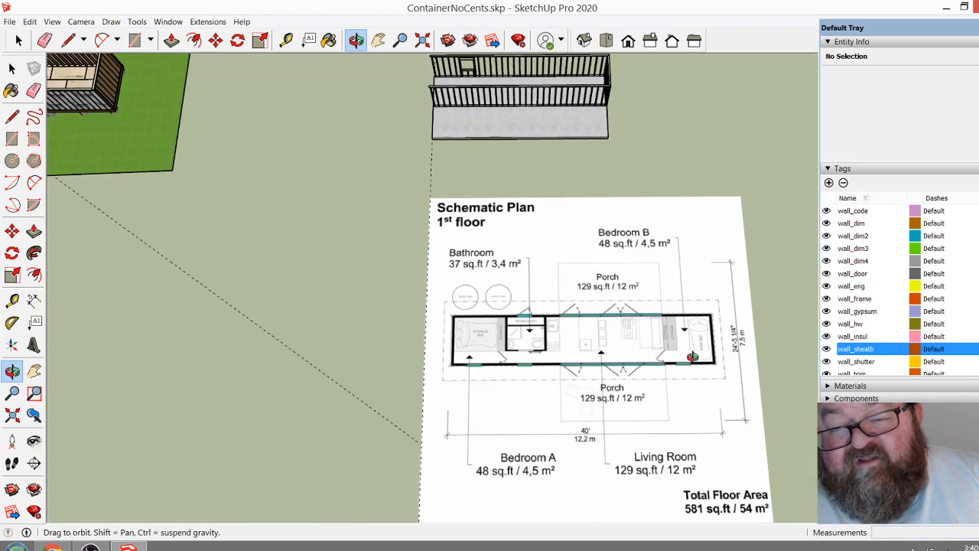
{"action": "mouse_move", "coordinate": [579, 326]}
{"action": "middle_mouse_down"}
{"action": "mouse_move", "coordinate": [702, 207]}
{"action": "mouse_move", "coordinate": [703, 180]}
{"action": "middle_mouse_up"}
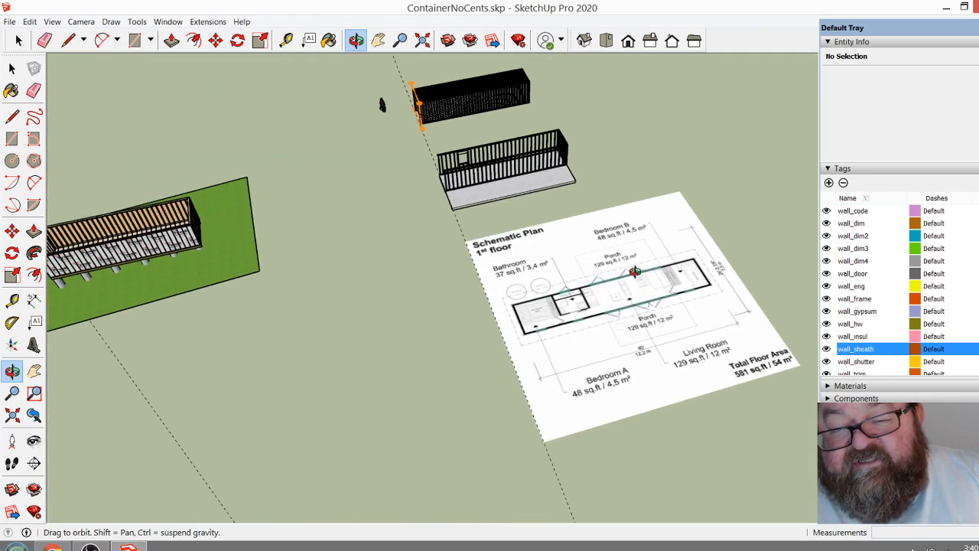
{"action": "scroll", "coordinate": [679, 323], "scroll_direction": "up", "scroll_amount": 6}
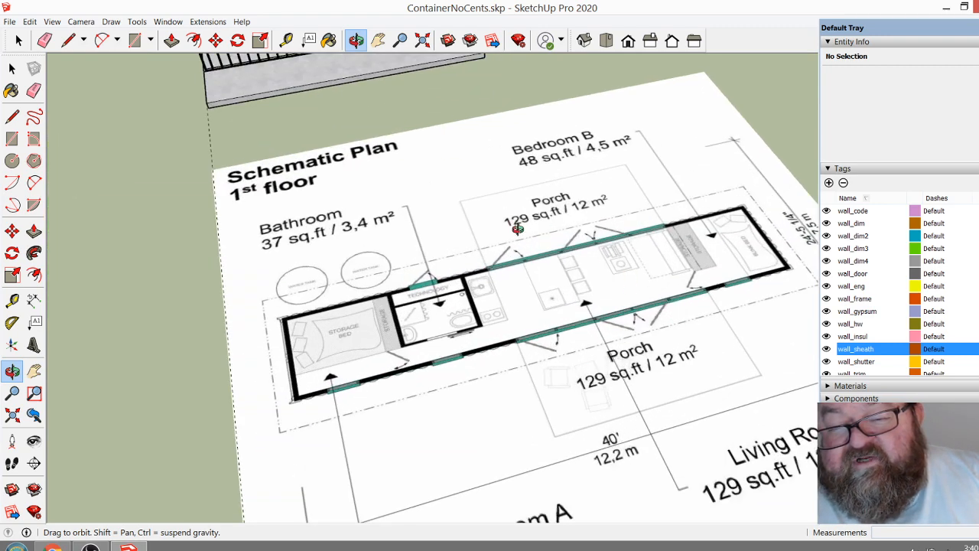
{"action": "scroll", "coordinate": [509, 319], "scroll_direction": "down", "scroll_amount": 6}
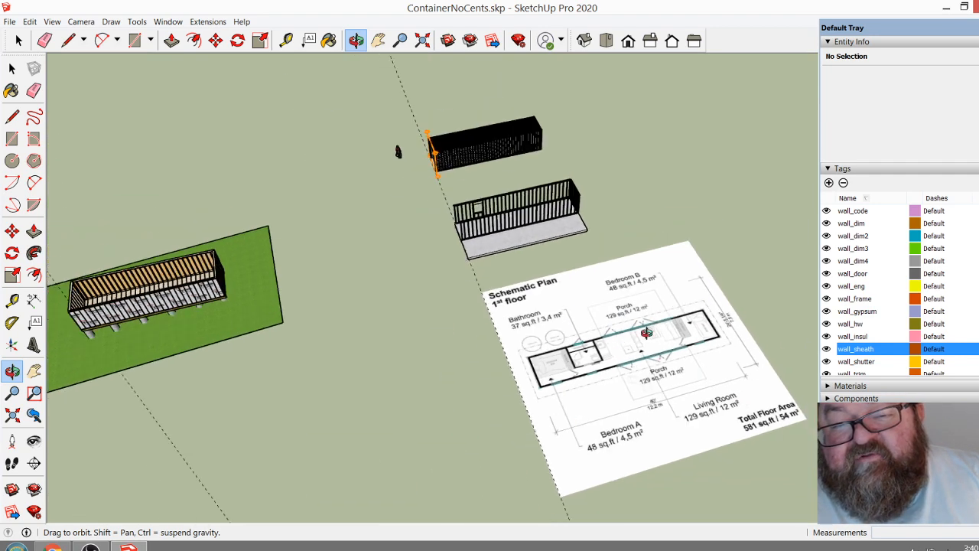
Turn on the visibility of the Plan tag for the raised building on piers
{"action": "scroll", "coordinate": [284, 298], "scroll_direction": "up", "scroll_amount": 8}
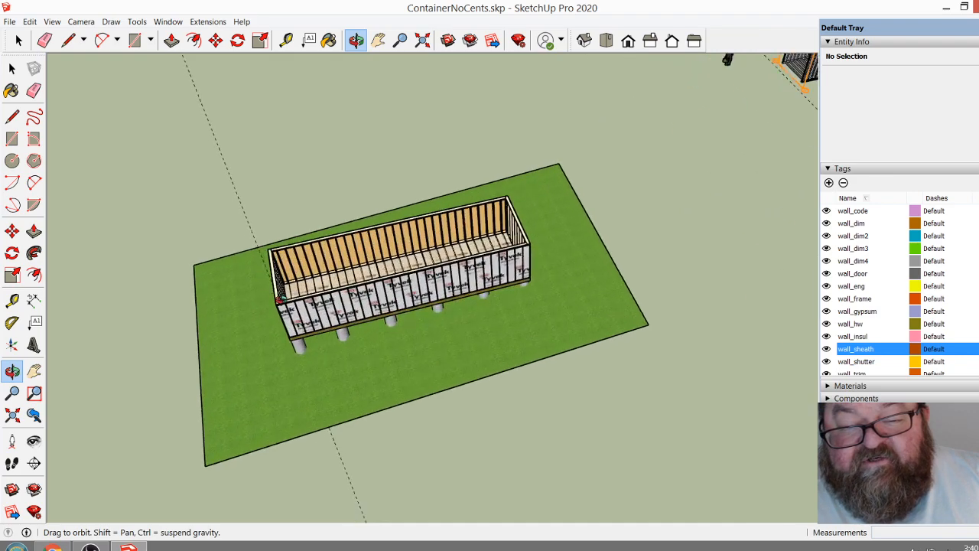
{"action": "scroll", "coordinate": [286, 296], "scroll_direction": "up", "scroll_amount": 5}
{"action": "middle_click_drag", "start_coordinate": [431, 268], "coordinate": [578, 354]}
{"action": "middle_click_drag", "start_coordinate": [422, 356], "coordinate": [516, 289]}
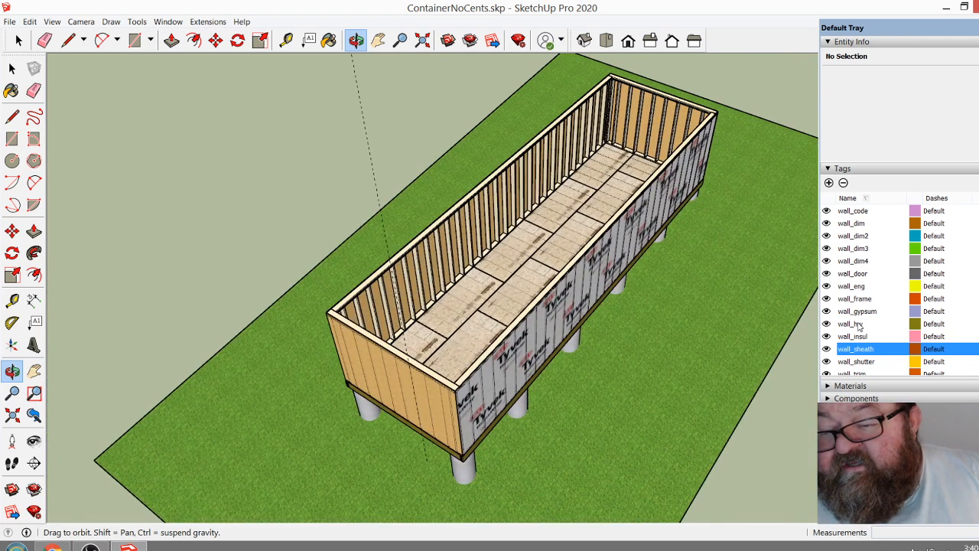
{"action": "scroll", "coordinate": [858, 325], "scroll_direction": "up", "scroll_amount": 3}
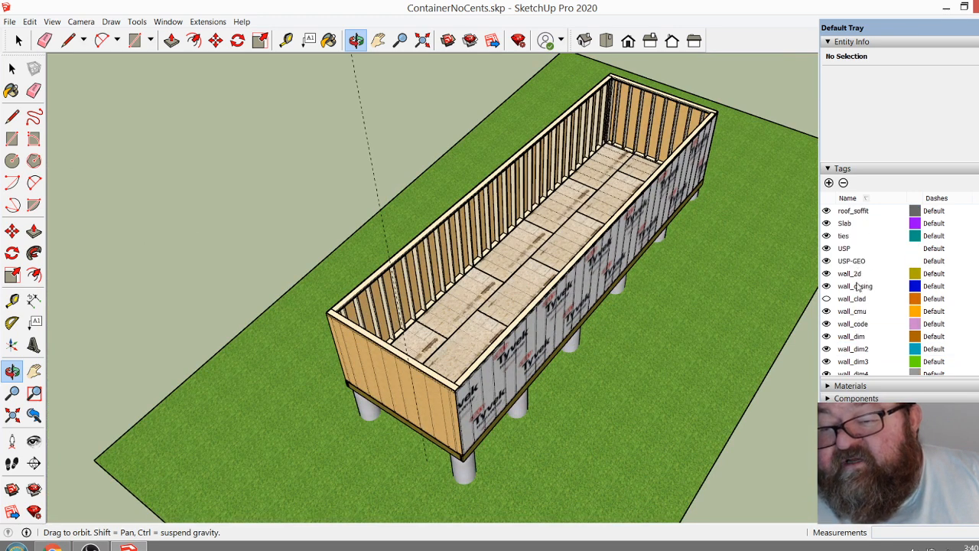
{"action": "scroll", "coordinate": [855, 313], "scroll_direction": "up", "scroll_amount": 4}
{"action": "scroll", "coordinate": [855, 313], "scroll_direction": "up", "scroll_amount": 2}
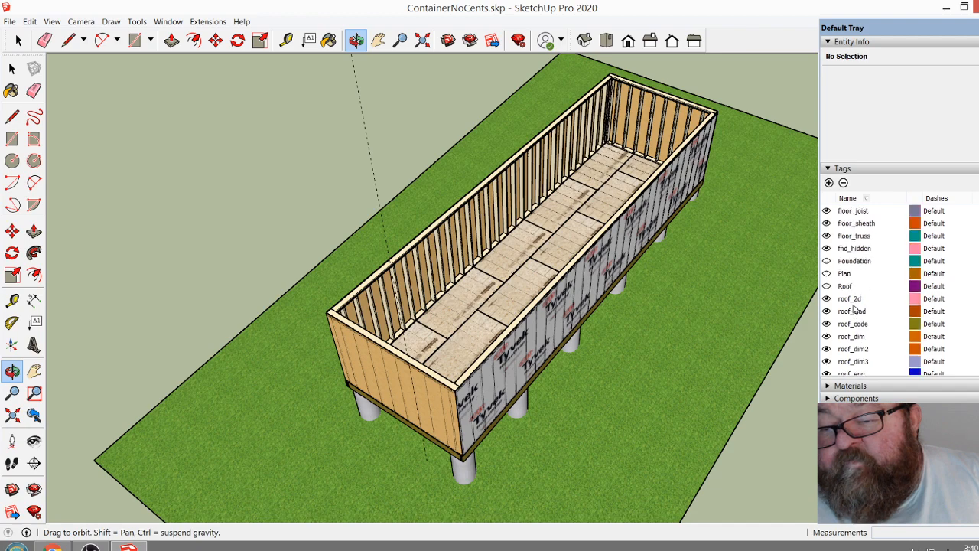
{"action": "left_click", "coordinate": [826, 273]}
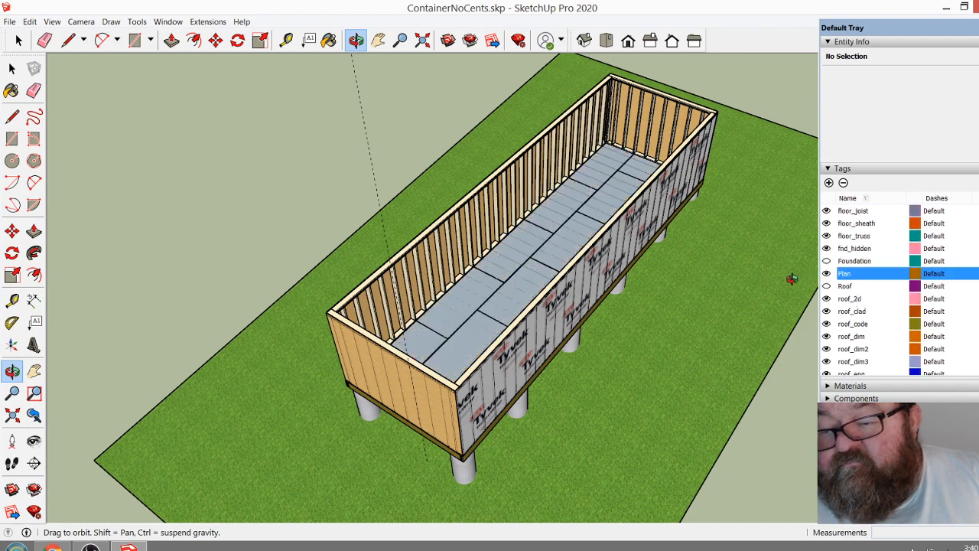
Turn off the visibility of the Floor Sub-Floor tag so the floor of the building on piers shows without sheet joints
{"action": "left_click_drag", "start_coordinate": [580, 242], "coordinate": [618, 192]}
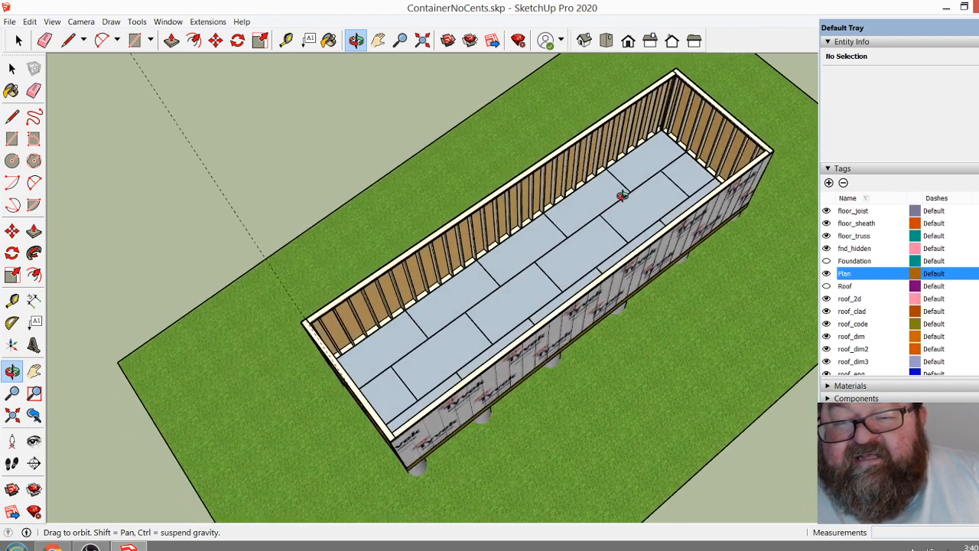
{"action": "scroll", "coordinate": [635, 191], "scroll_direction": "up", "scroll_amount": 5}
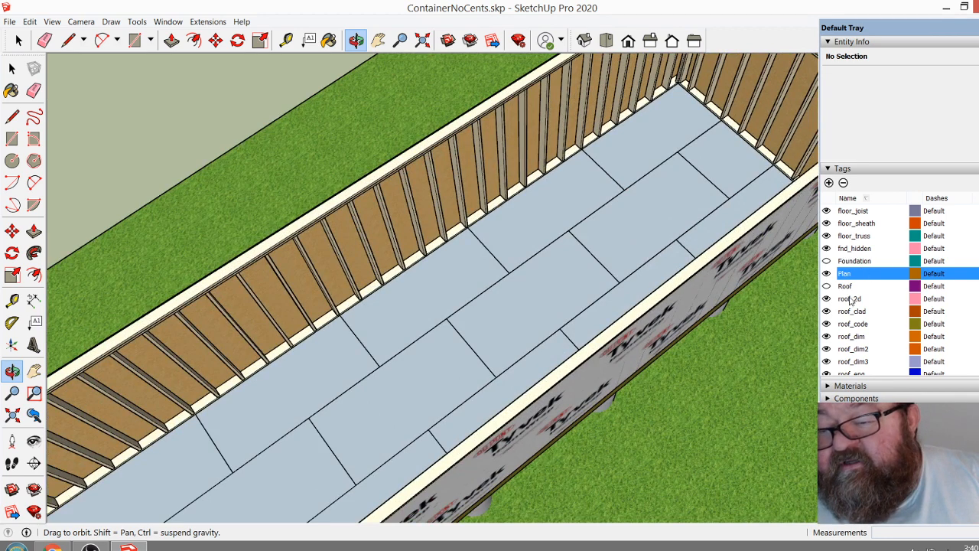
{"action": "scroll", "coordinate": [850, 301], "scroll_direction": "up", "scroll_amount": 2}
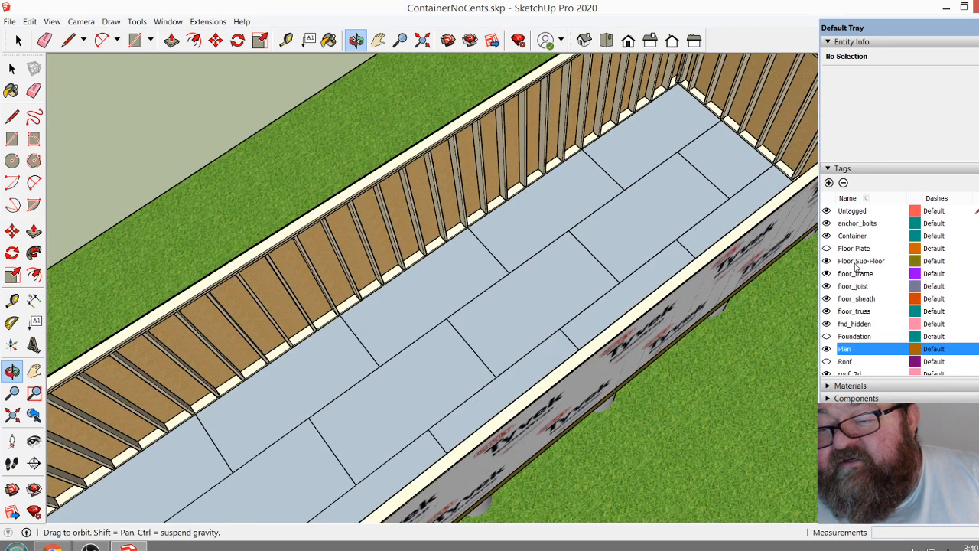
{"action": "left_click", "coordinate": [826, 260]}
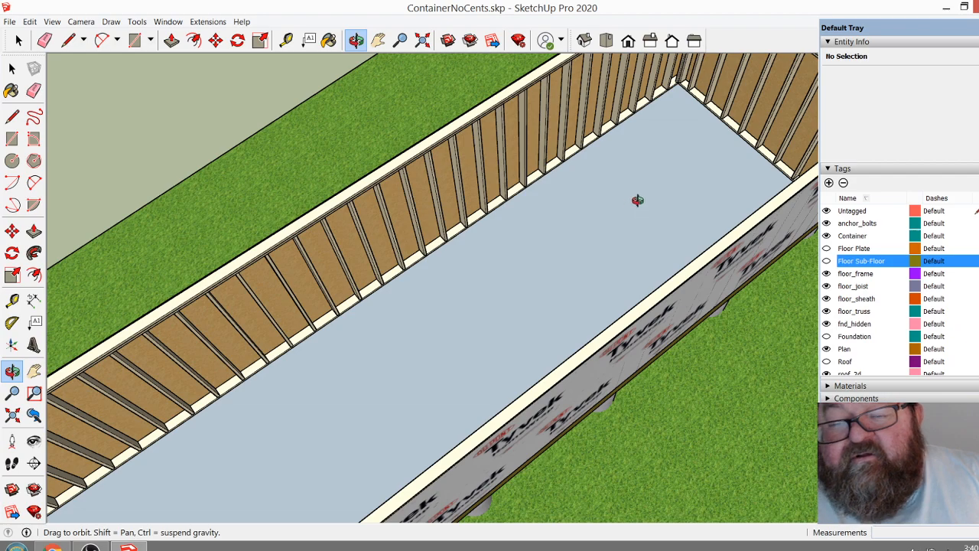
{"action": "scroll", "coordinate": [634, 240], "scroll_direction": "down", "scroll_amount": 3}
{"action": "scroll", "coordinate": [629, 212], "scroll_direction": "up", "scroll_amount": 2}
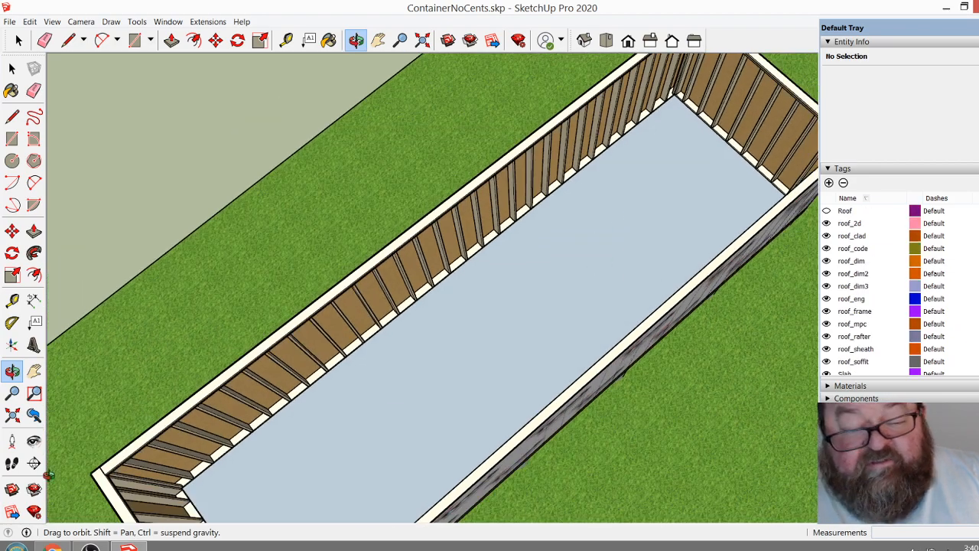
Switch to YouTube Studio to check the live stream's dashboard, settings and chat, and return to the SketchUp model
{"action": "left_click", "coordinate": [52, 546]}
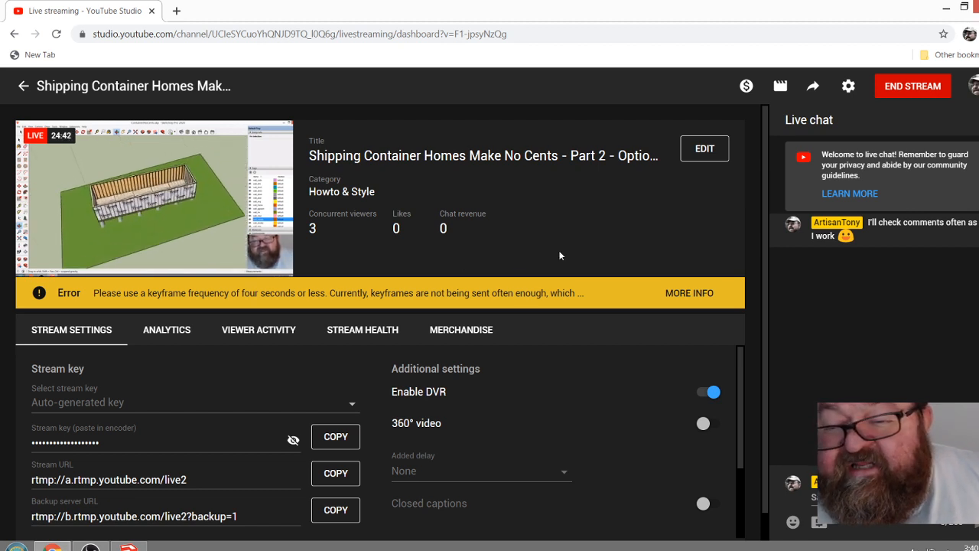
{"action": "scroll", "coordinate": [562, 451], "scroll_direction": "down", "scroll_amount": 2}
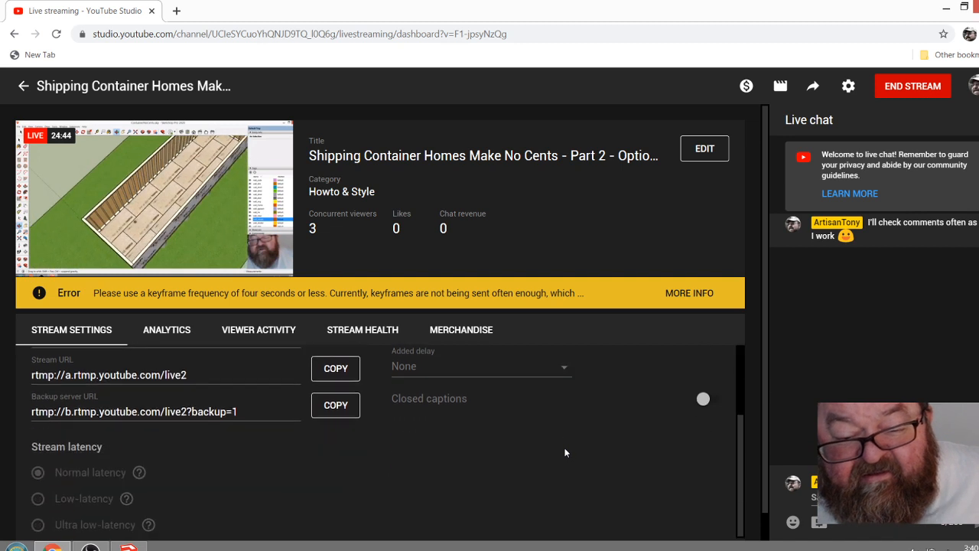
{"action": "scroll", "coordinate": [566, 451], "scroll_direction": "up", "scroll_amount": 2}
{"action": "scroll", "coordinate": [571, 448], "scroll_direction": "up", "scroll_amount": 1}
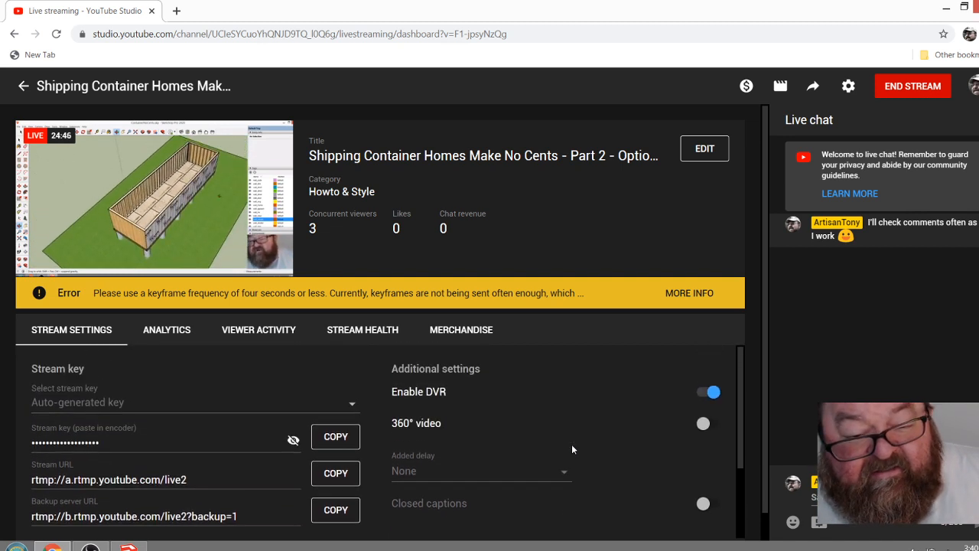
{"action": "scroll", "coordinate": [572, 449], "scroll_direction": "down", "scroll_amount": 3}
{"action": "scroll", "coordinate": [571, 449], "scroll_direction": "down", "scroll_amount": 1}
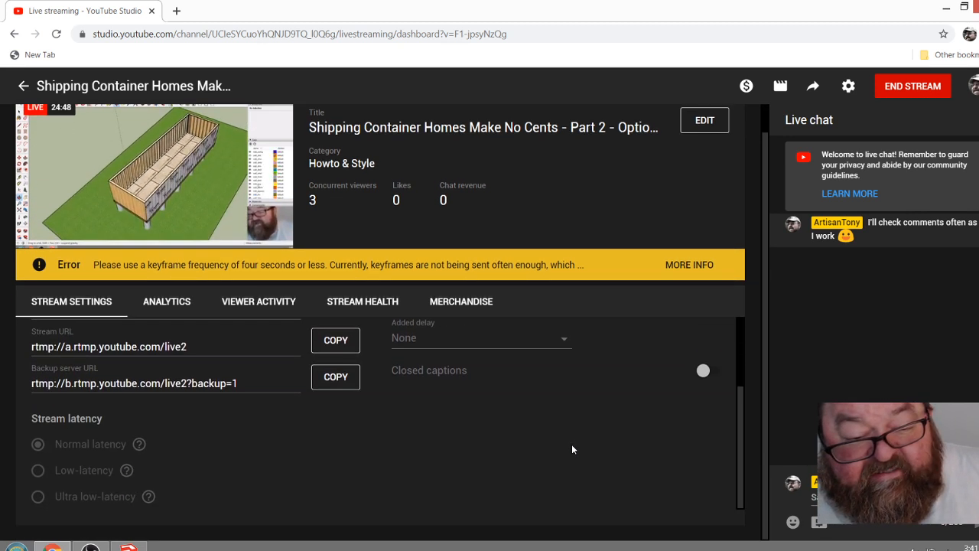
{"action": "scroll", "coordinate": [571, 449], "scroll_direction": "up", "scroll_amount": 4}
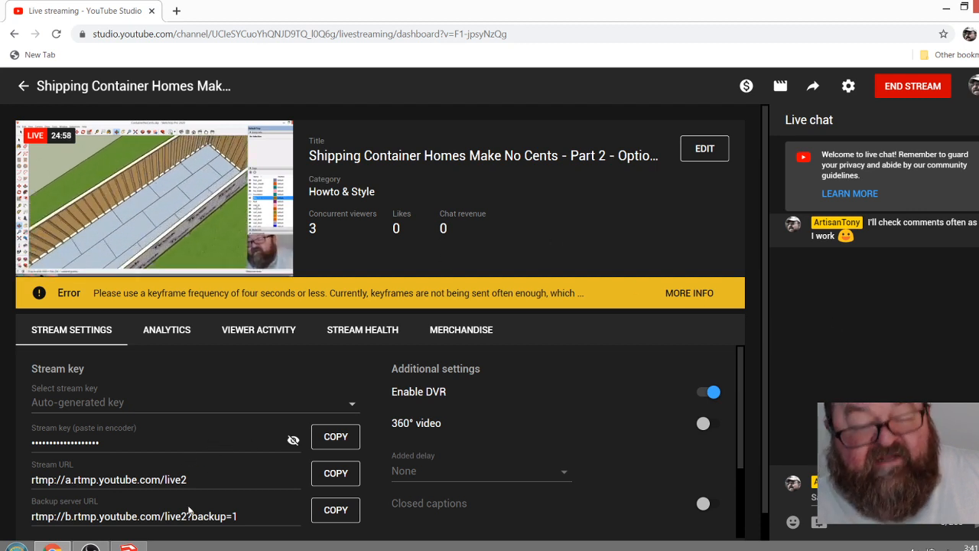
{"action": "left_click", "coordinate": [128, 547]}
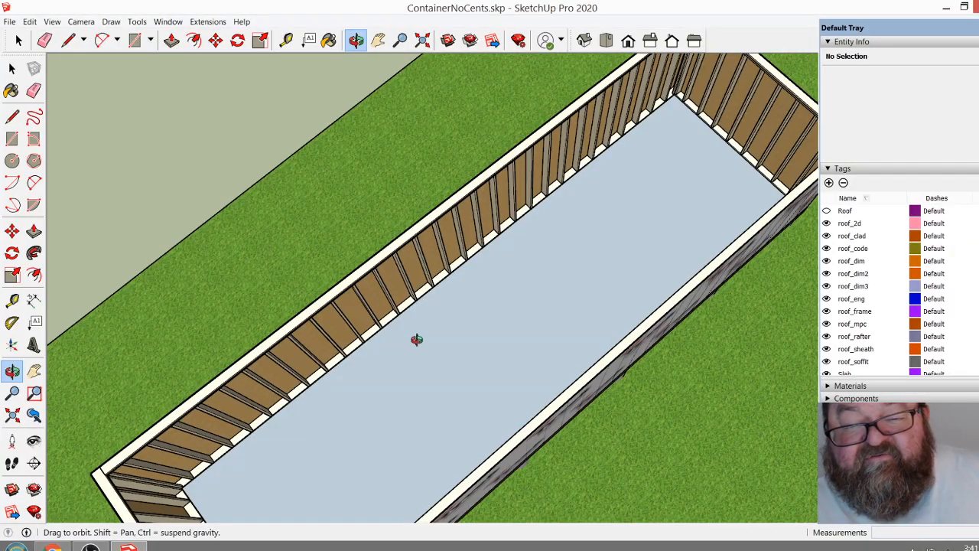
Examine the bare floor and the stud walls of the building on piers from several sides and close to the far corner
{"action": "mouse_move", "coordinate": [434, 345]}
{"action": "left_mouse_down"}
{"action": "mouse_move", "coordinate": [380, 299]}
{"action": "mouse_move", "coordinate": [235, 291]}
{"action": "mouse_move", "coordinate": [400, 266]}
{"action": "left_mouse_up"}
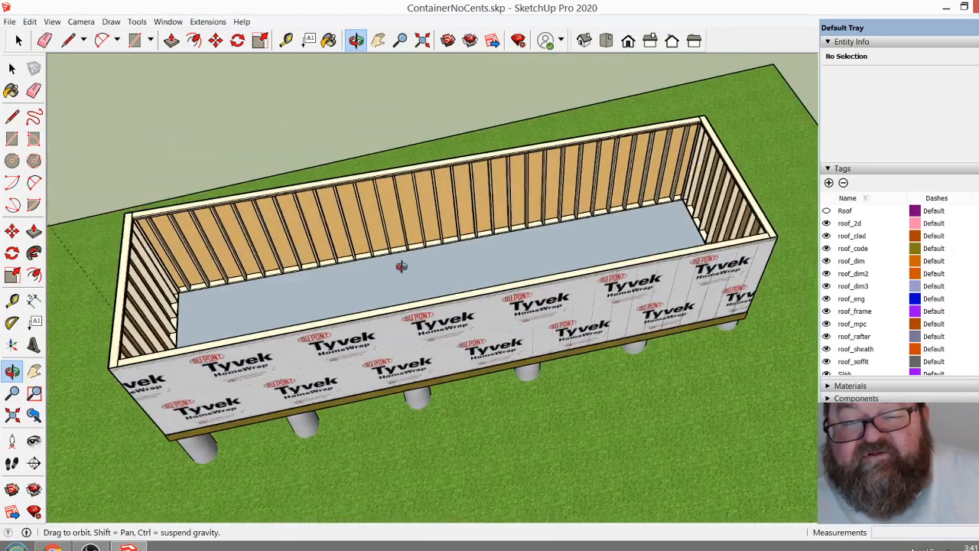
{"action": "left_click_drag", "start_coordinate": [518, 292], "coordinate": [258, 266]}
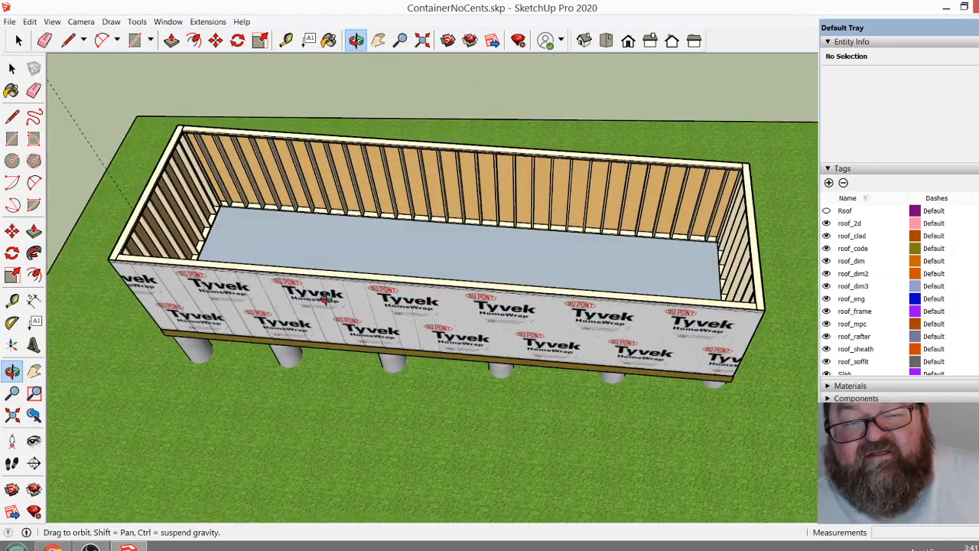
{"action": "left_click_drag", "start_coordinate": [325, 299], "coordinate": [613, 205]}
{"action": "left_click_drag", "start_coordinate": [598, 258], "coordinate": [528, 351]}
{"action": "scroll", "coordinate": [649, 193], "scroll_direction": "up", "scroll_amount": 6}
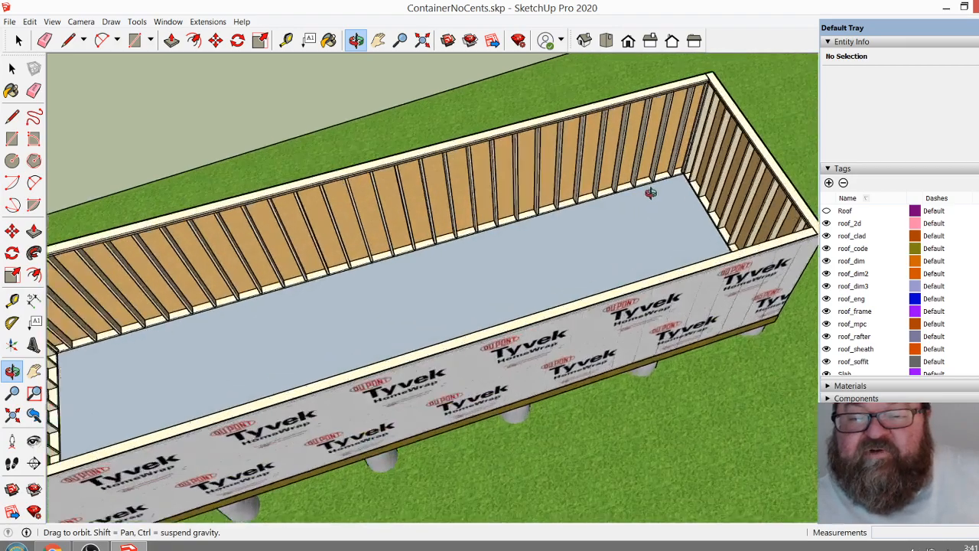
{"action": "scroll", "coordinate": [697, 196], "scroll_direction": "up", "scroll_amount": 2}
{"action": "scroll", "coordinate": [476, 269], "scroll_direction": "down", "scroll_amount": 2}
{"action": "scroll", "coordinate": [627, 251], "scroll_direction": "up", "scroll_amount": 5}
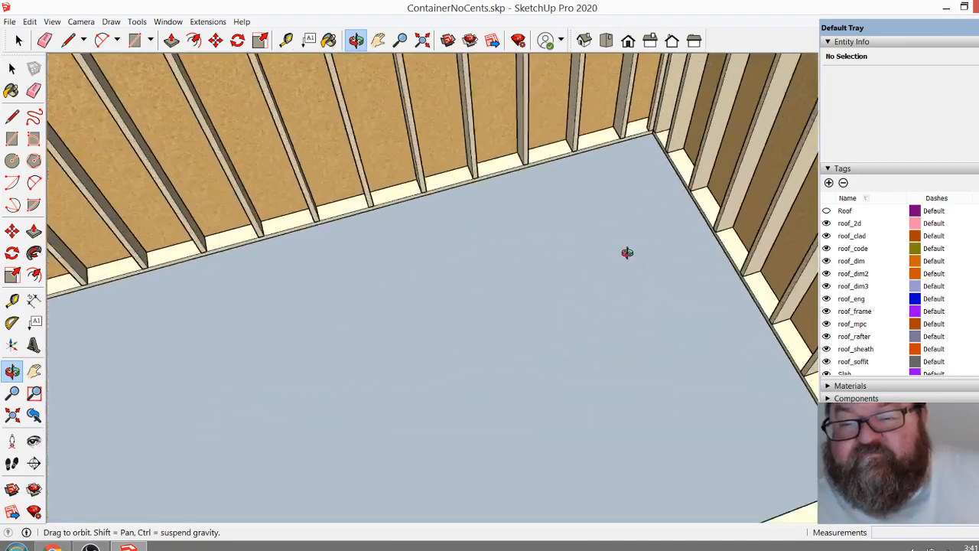
{"action": "scroll", "coordinate": [576, 224], "scroll_direction": "down", "scroll_amount": 6}
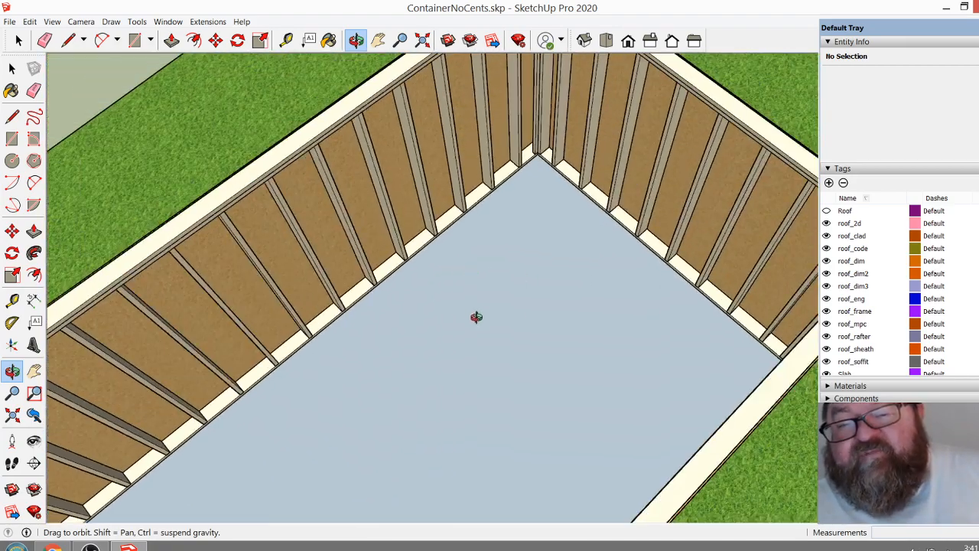
{"action": "scroll", "coordinate": [665, 261], "scroll_direction": "down", "scroll_amount": 5}
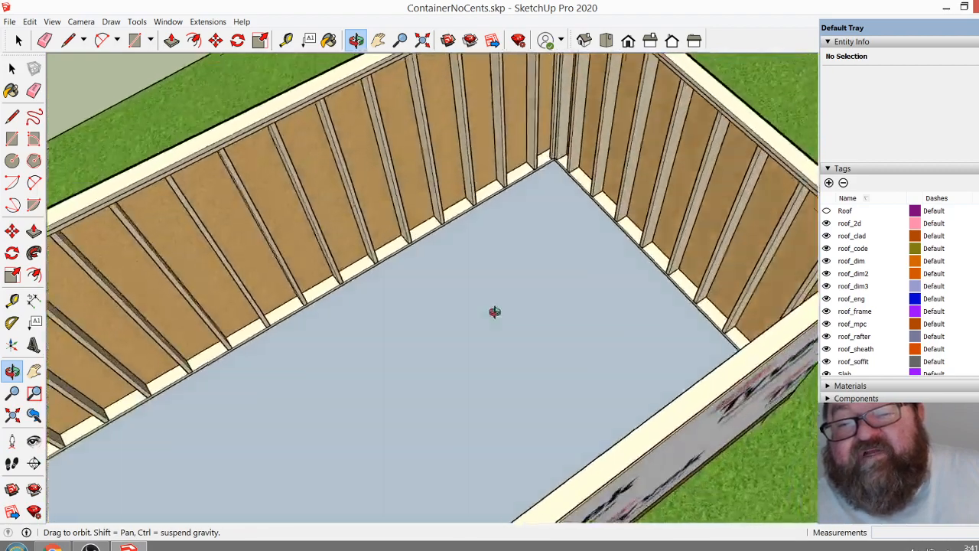
{"action": "scroll", "coordinate": [585, 255], "scroll_direction": "up", "scroll_amount": 7}
{"action": "scroll", "coordinate": [585, 255], "scroll_direction": "up", "scroll_amount": 2}
{"action": "scroll", "coordinate": [602, 252], "scroll_direction": "down", "scroll_amount": 2}
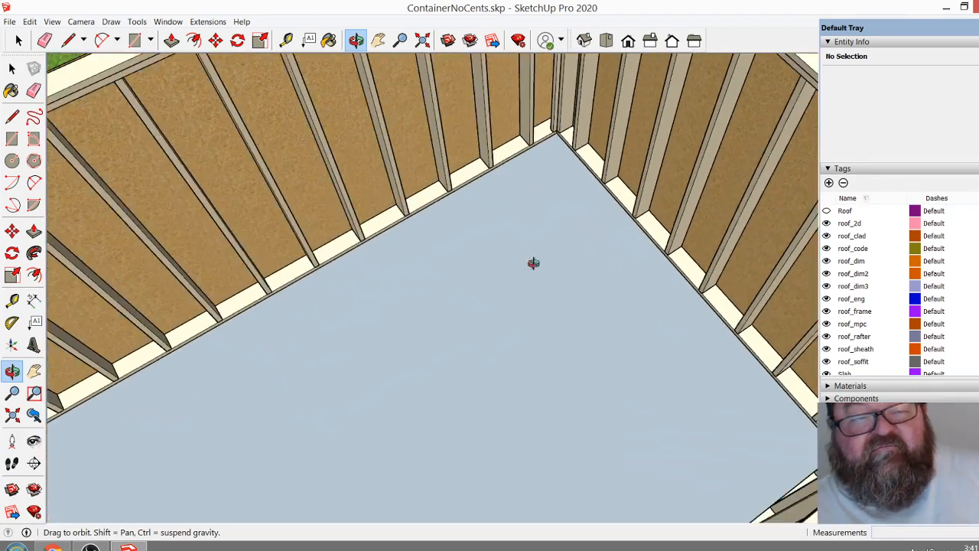
Open the floor group of the building on piers for editing and select its floor face
{"action": "left_click", "coordinate": [21, 41]}
{"action": "double_click", "coordinate": [510, 285]}
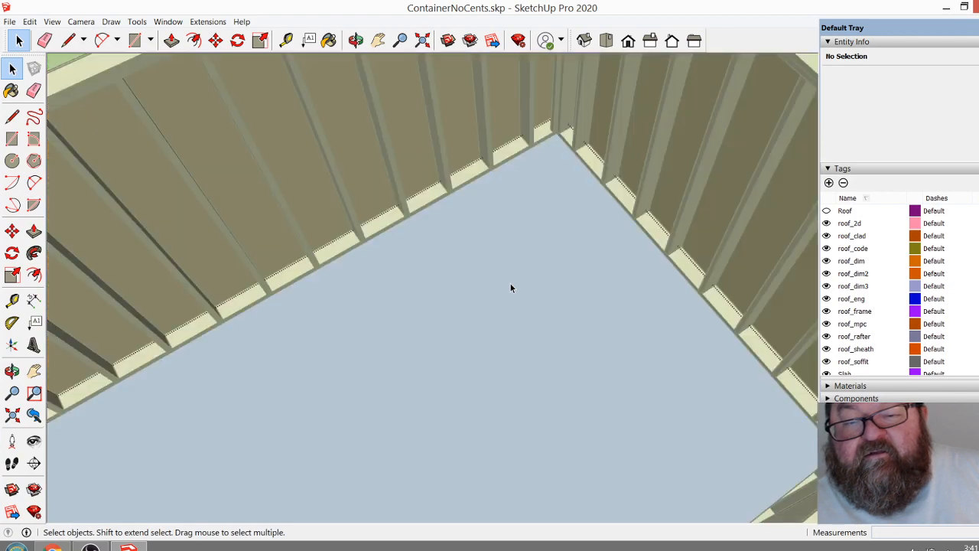
{"action": "scroll", "coordinate": [578, 216], "scroll_direction": "up", "scroll_amount": 3}
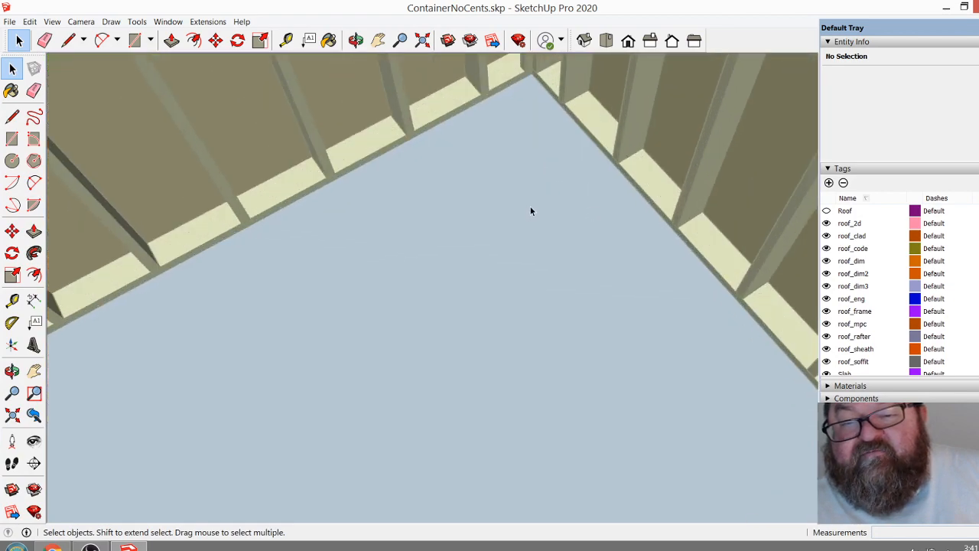
{"action": "left_click", "coordinate": [541, 206]}
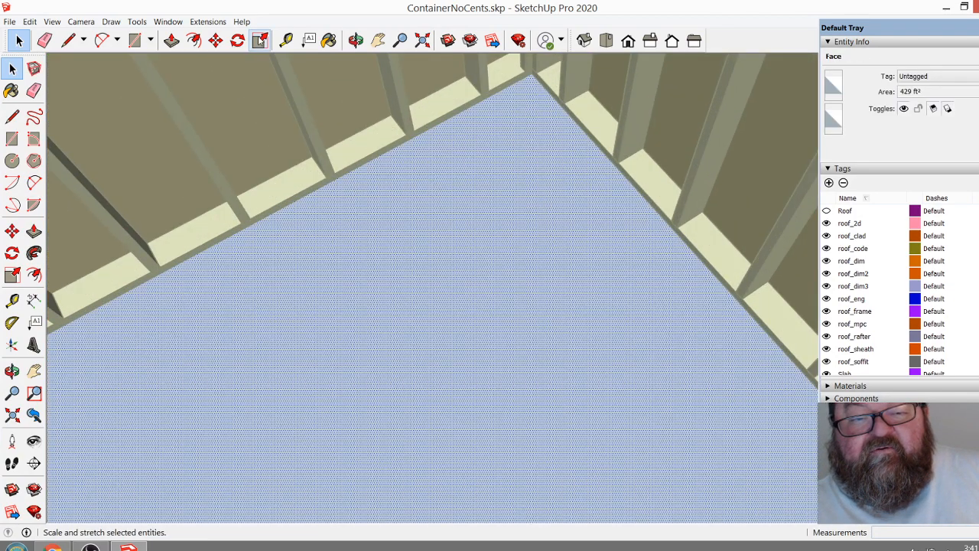
Place a guide across the floor face, parallel to the end wall and about 11' from its inner edge
{"action": "left_click", "coordinate": [286, 40]}
{"action": "scroll", "coordinate": [681, 296], "scroll_direction": "up", "scroll_amount": 2}
{"action": "scroll", "coordinate": [688, 283], "scroll_direction": "up", "scroll_amount": 2}
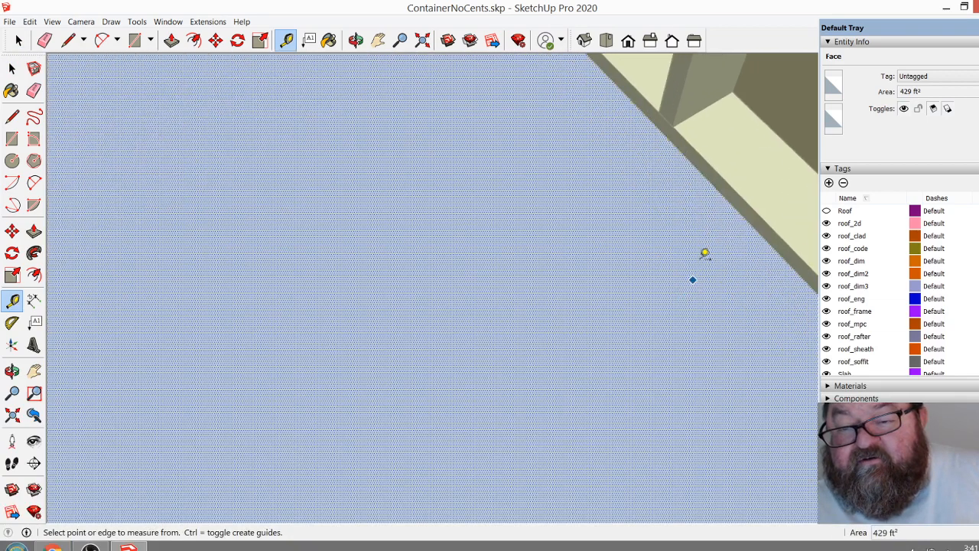
{"action": "left_click", "coordinate": [731, 205]}
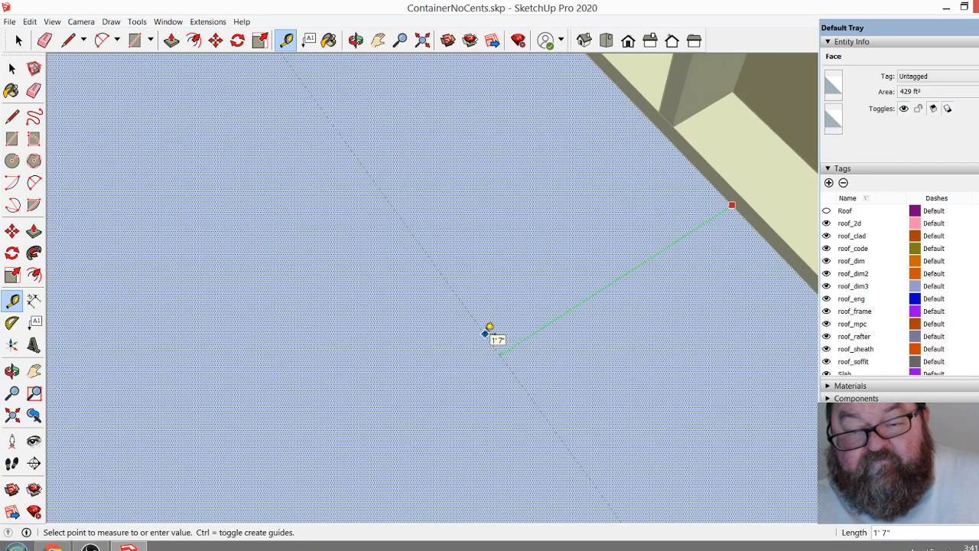
{"action": "left_click", "coordinate": [489, 327]}
{"action": "scroll", "coordinate": [577, 242], "scroll_direction": "down", "scroll_amount": 4}
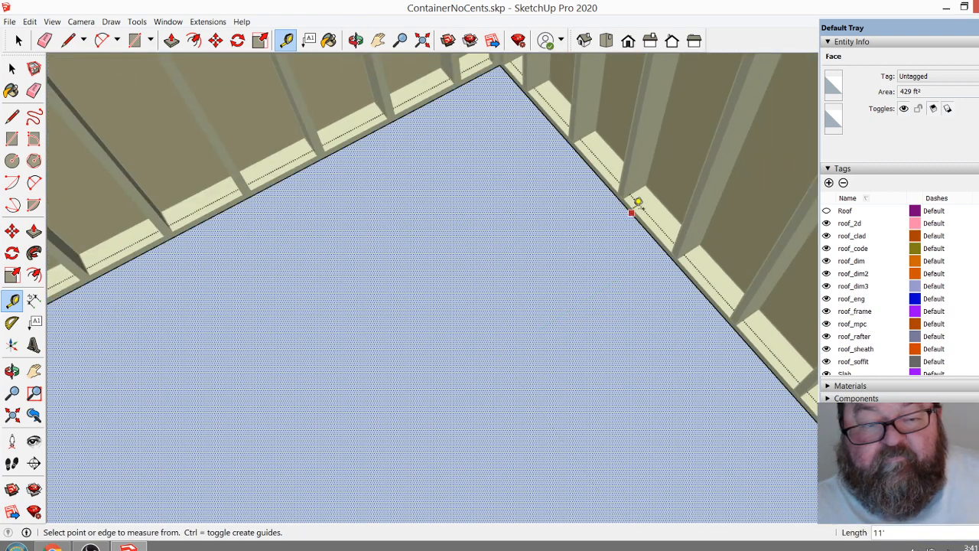
{"action": "scroll", "coordinate": [632, 211], "scroll_direction": "down", "scroll_amount": 3}
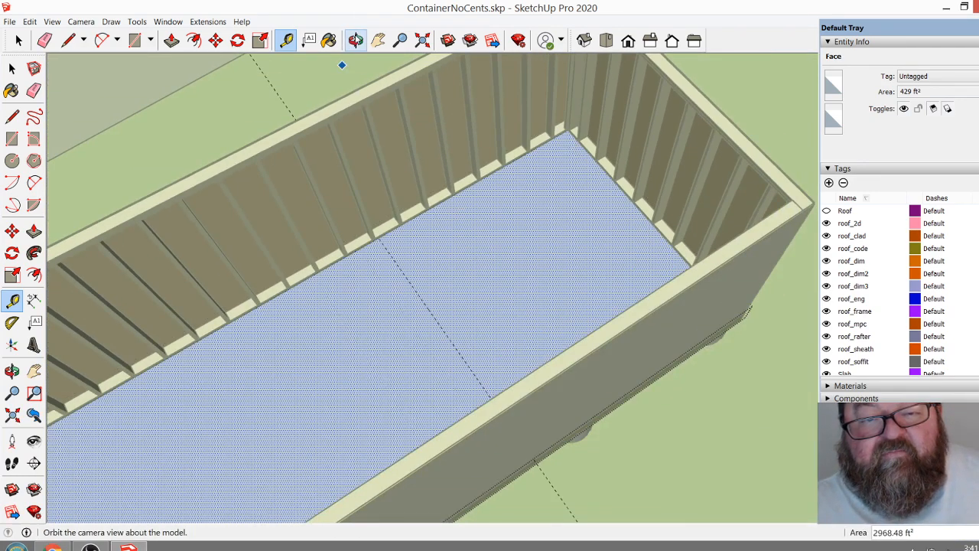
Place a second parallel guide 4.5" from the first one, on the side away from the end wall
{"action": "left_click", "coordinate": [356, 39]}
{"action": "left_click_drag", "start_coordinate": [415, 252], "coordinate": [573, 414]}
{"action": "scroll", "coordinate": [574, 414], "scroll_direction": "up", "scroll_amount": 3}
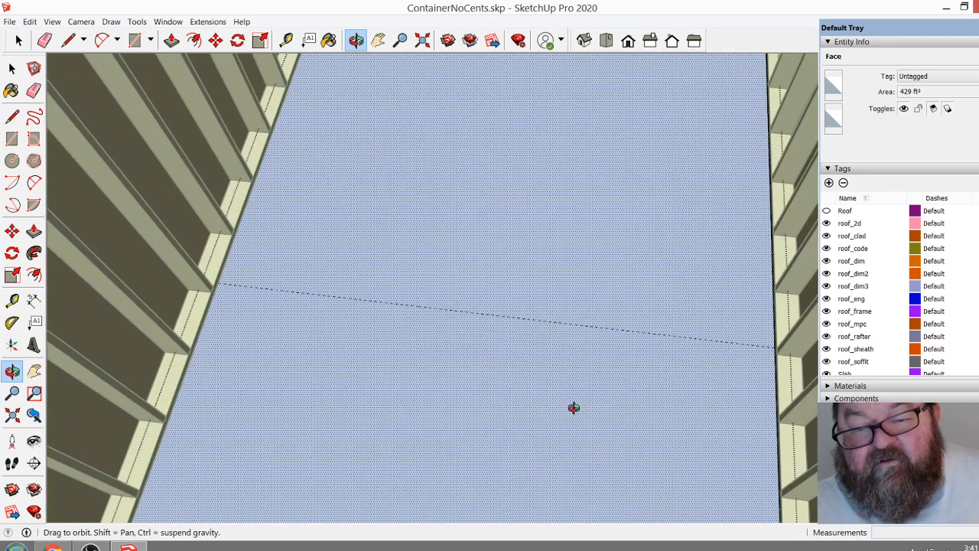
{"action": "left_click", "coordinate": [286, 40]}
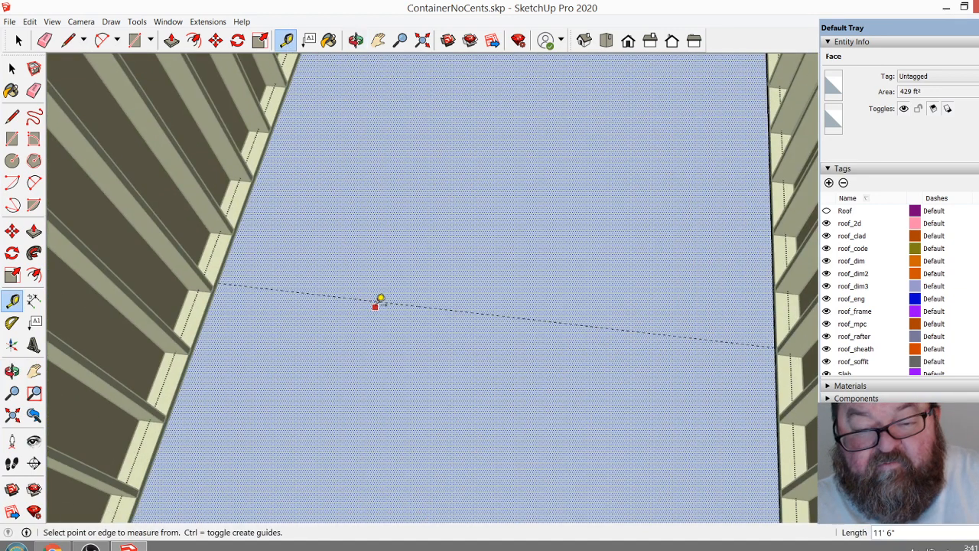
{"action": "left_click", "coordinate": [381, 297]}
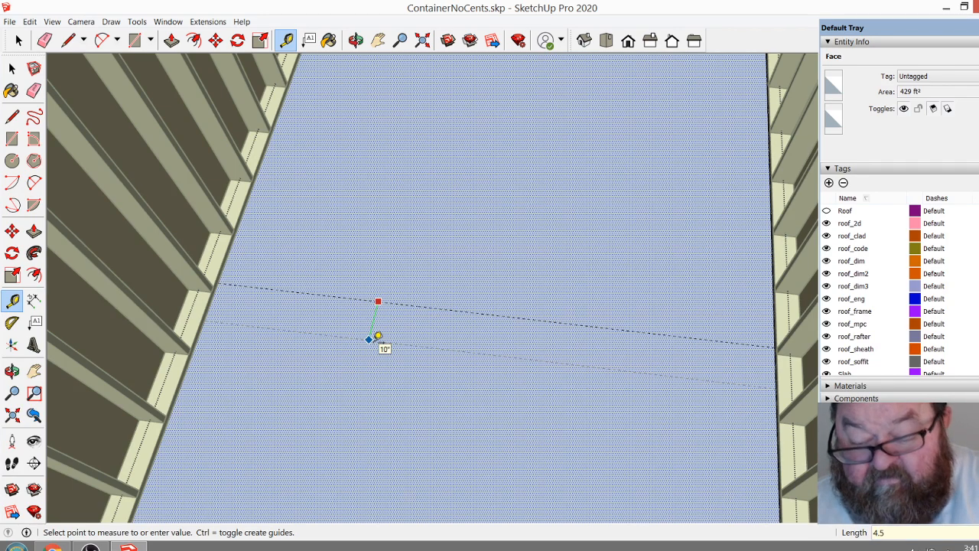
{"action": "type", "text": "4.5"}
{"action": "key", "text": "Return"}
{"action": "scroll", "coordinate": [227, 310], "scroll_direction": "up", "scroll_amount": 3}
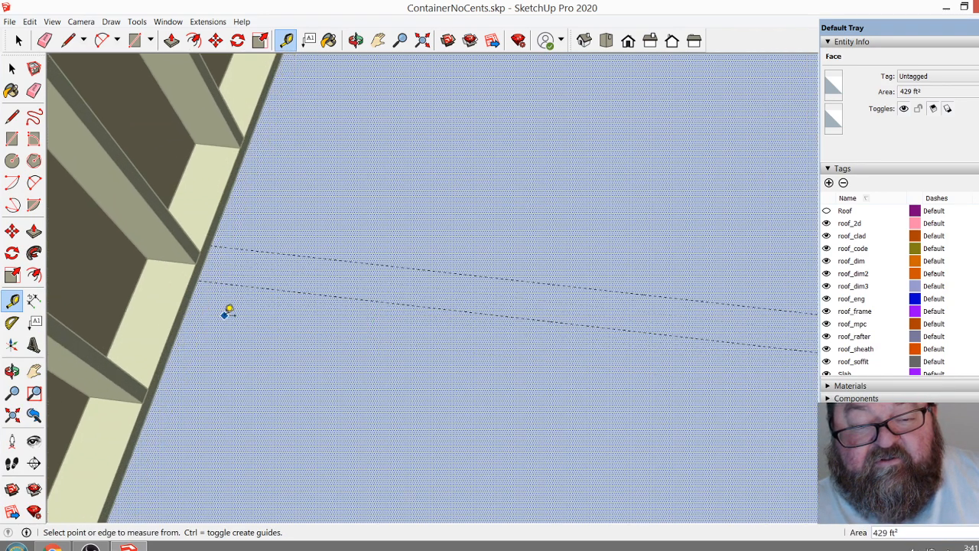
{"action": "scroll", "coordinate": [227, 306], "scroll_direction": "up", "scroll_amount": 3}
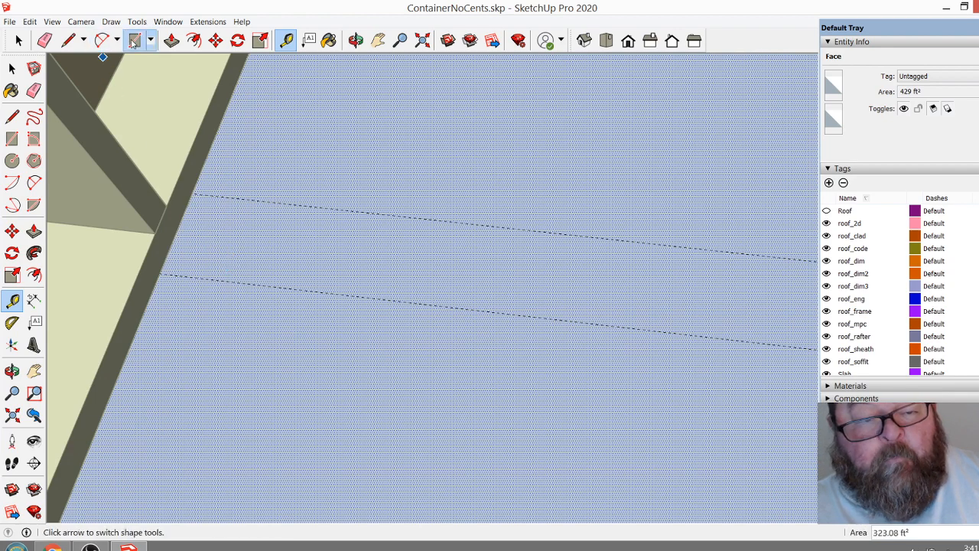
{"action": "left_click", "coordinate": [134, 43]}
{"action": "left_click", "coordinate": [194, 189]}
{"action": "scroll", "coordinate": [191, 306], "scroll_direction": "up", "scroll_amount": 2}
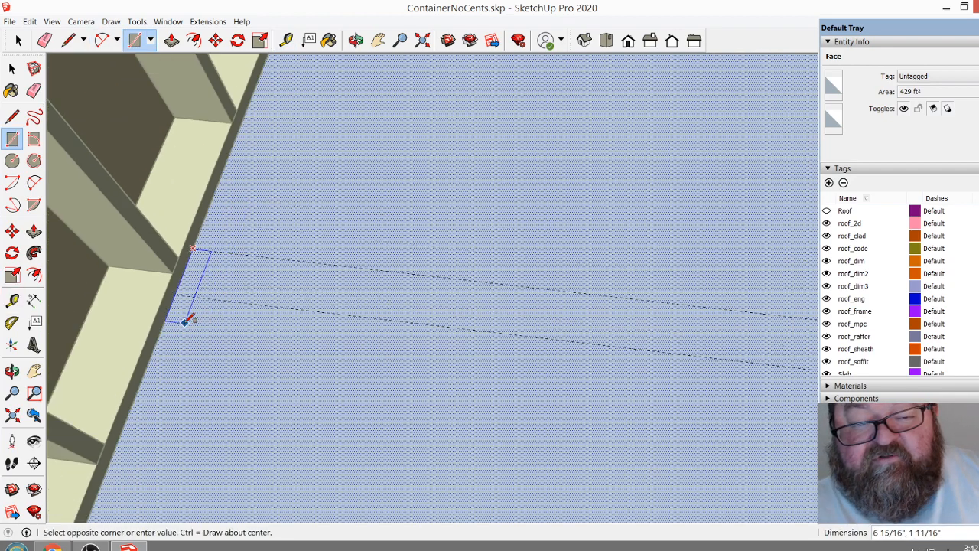
{"action": "scroll", "coordinate": [187, 321], "scroll_direction": "down", "scroll_amount": 3}
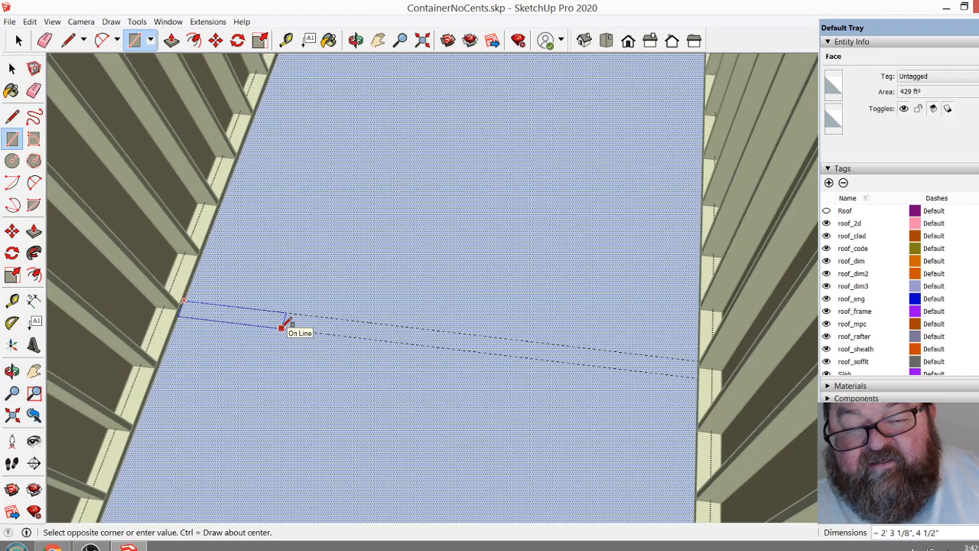
{"action": "key", "text": "ctrl"}
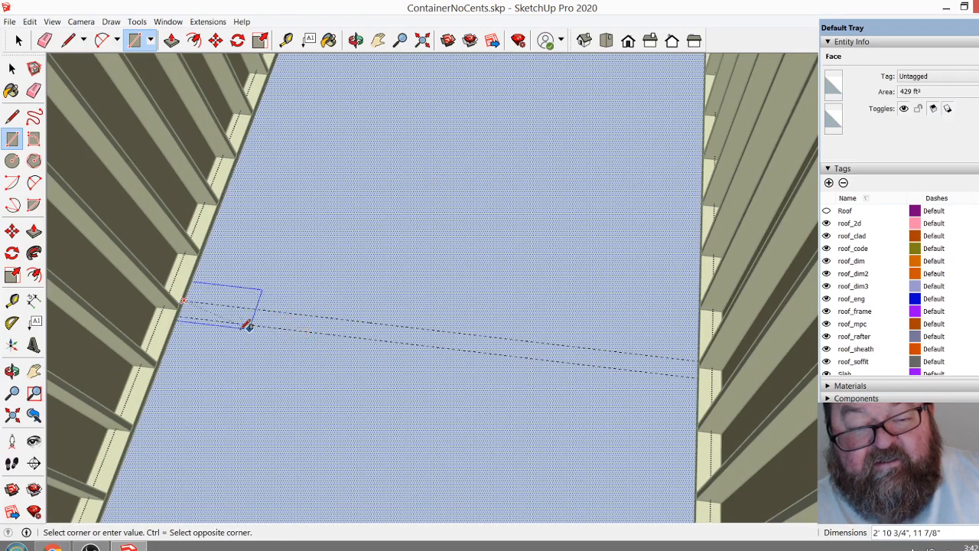
{"action": "key", "text": "Escape"}
Delete the second guide, the one 4.5" from the first guide on the side away from the end wall
{"action": "scroll", "coordinate": [240, 327], "scroll_direction": "up", "scroll_amount": 3}
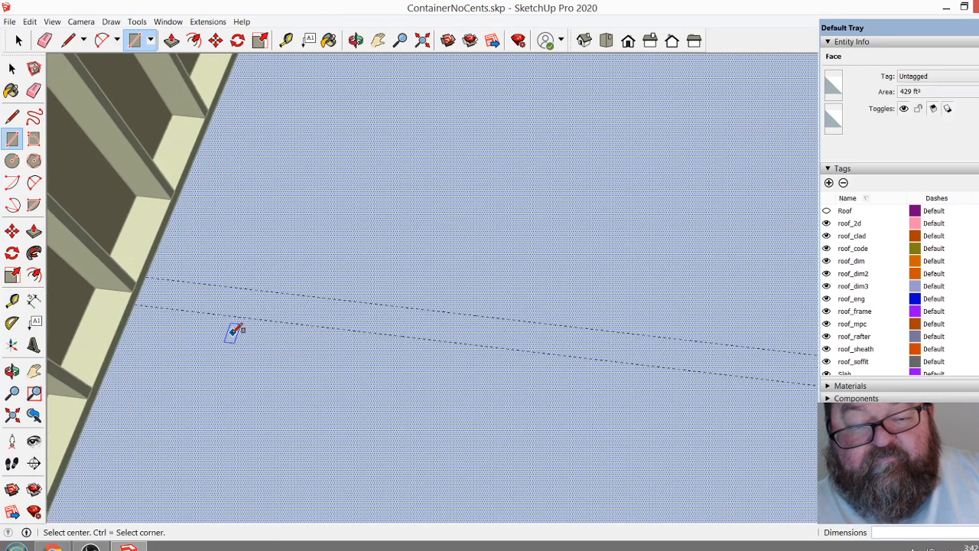
{"action": "scroll", "coordinate": [356, 375], "scroll_direction": "down", "scroll_amount": 4}
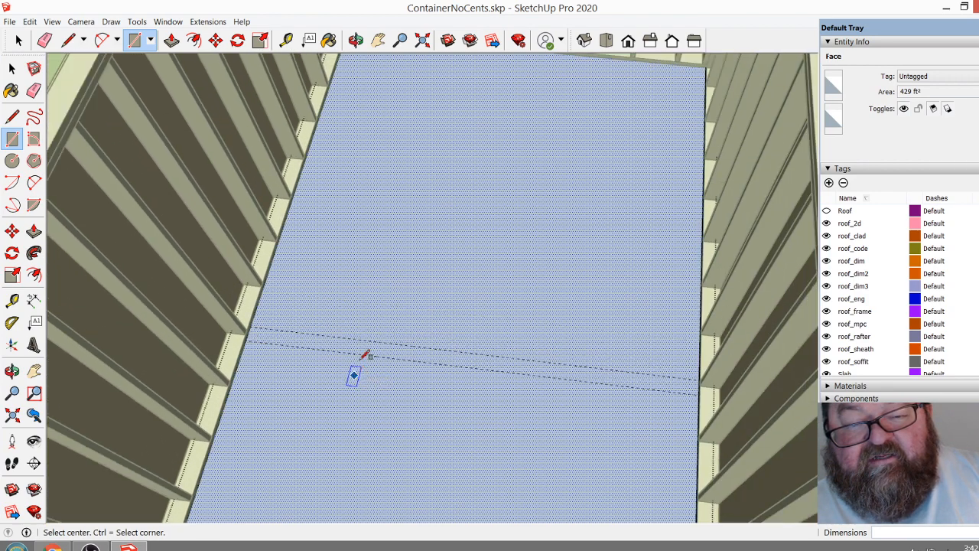
{"action": "left_click", "coordinate": [19, 39]}
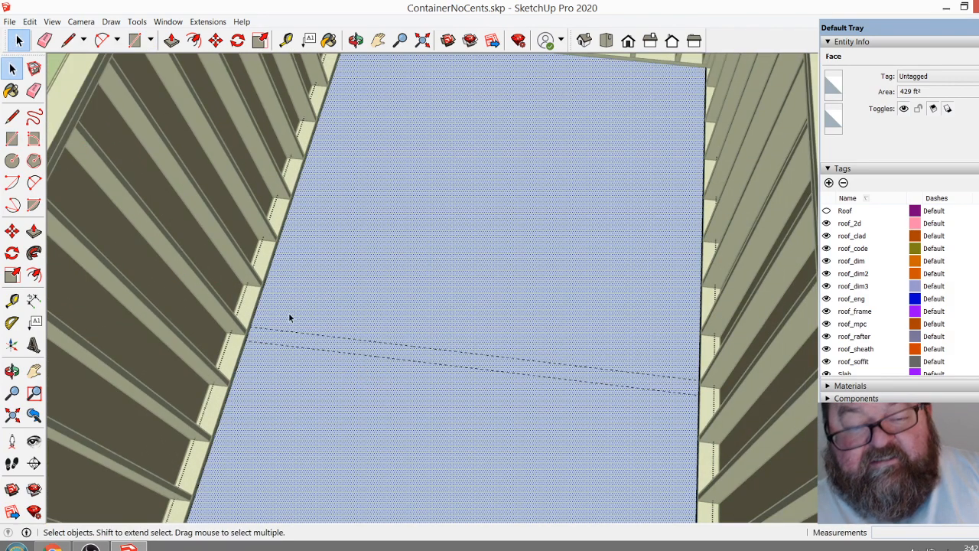
{"action": "left_click", "coordinate": [293, 348]}
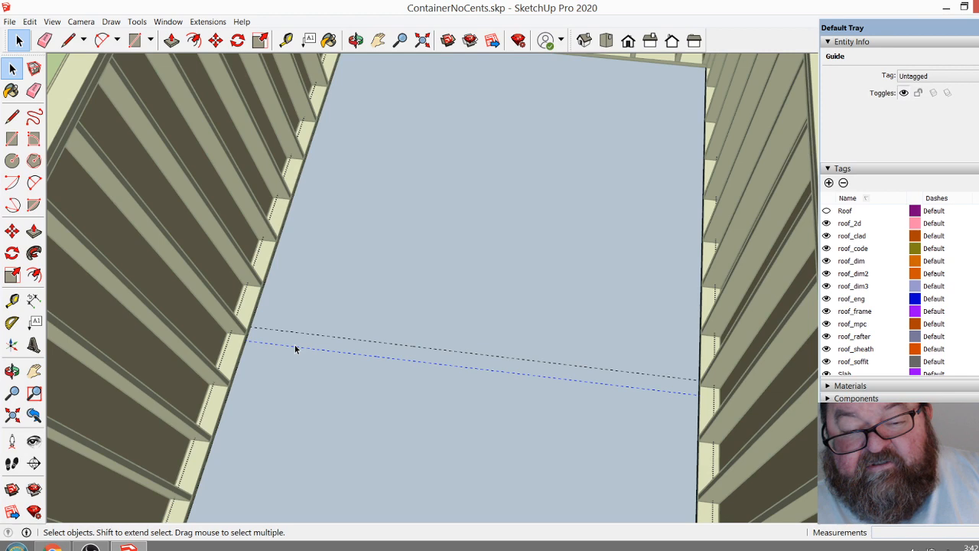
{"action": "left_click", "coordinate": [297, 349]}
{"action": "left_click", "coordinate": [296, 348]}
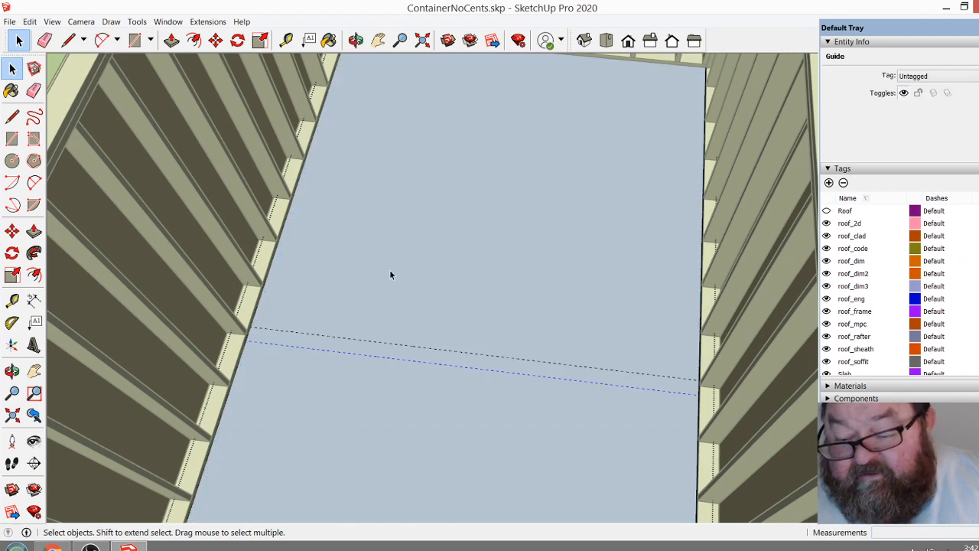
{"action": "key", "text": "Delete"}
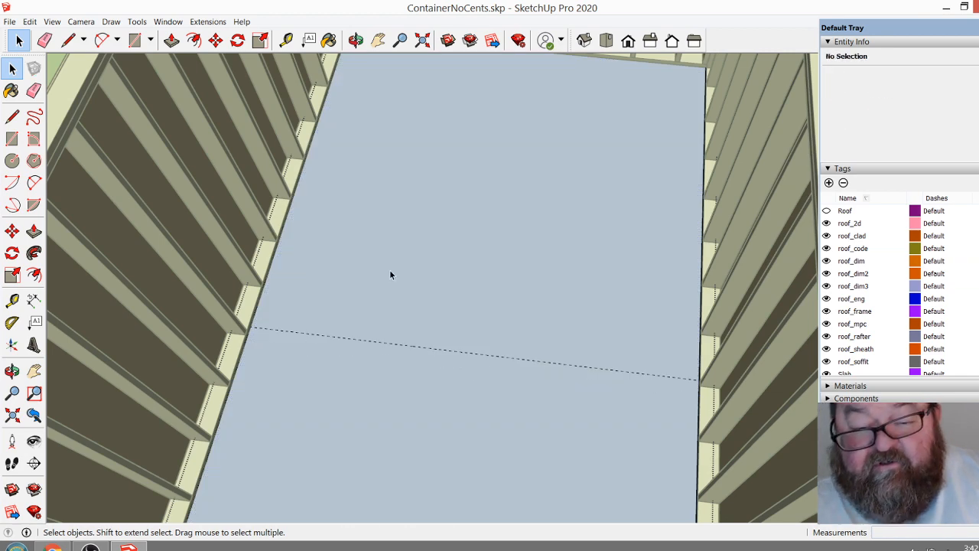
Place a new parallel guide 3.5" from the remaining guide, on the side away from the end wall
{"action": "left_click", "coordinate": [286, 40]}
{"action": "scroll", "coordinate": [283, 336], "scroll_direction": "up", "scroll_amount": 3}
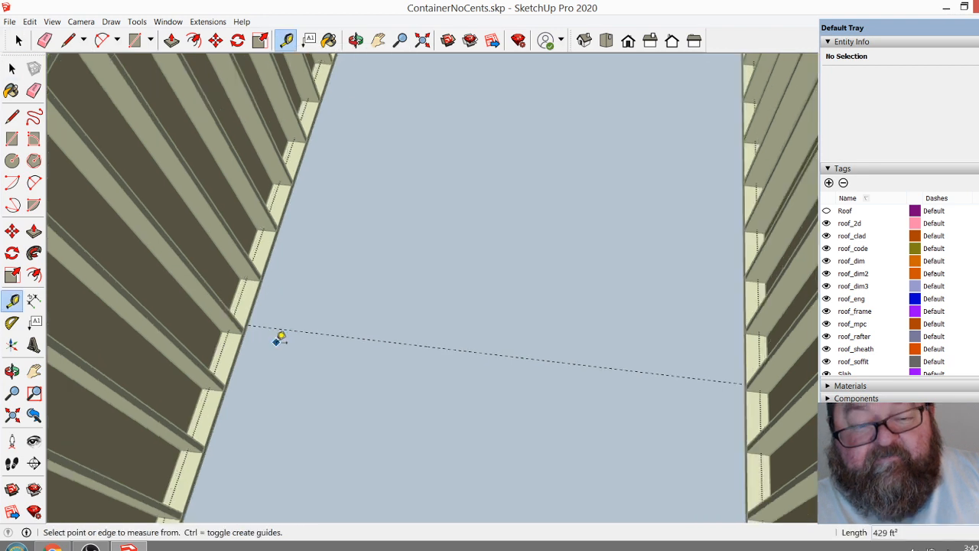
{"action": "scroll", "coordinate": [291, 338], "scroll_direction": "up", "scroll_amount": 2}
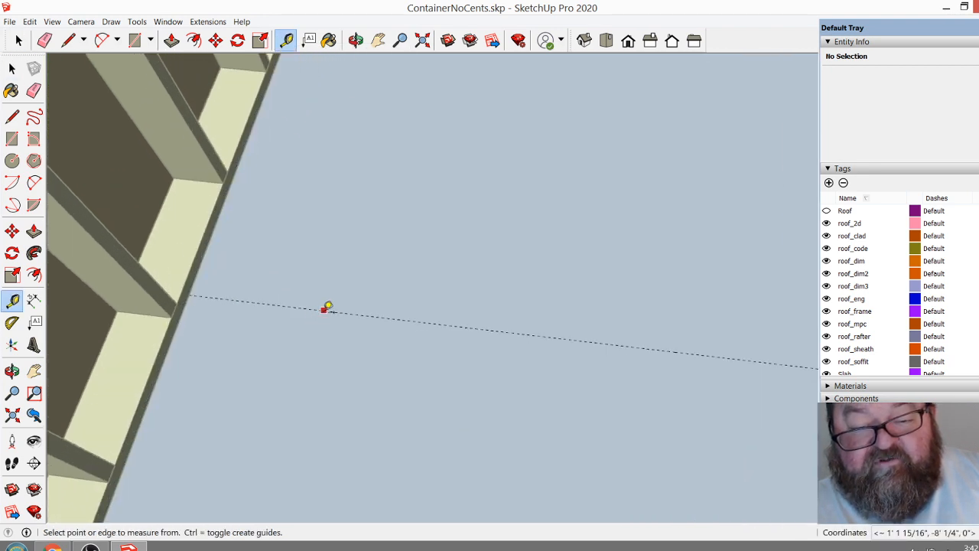
{"action": "left_click", "coordinate": [323, 310]}
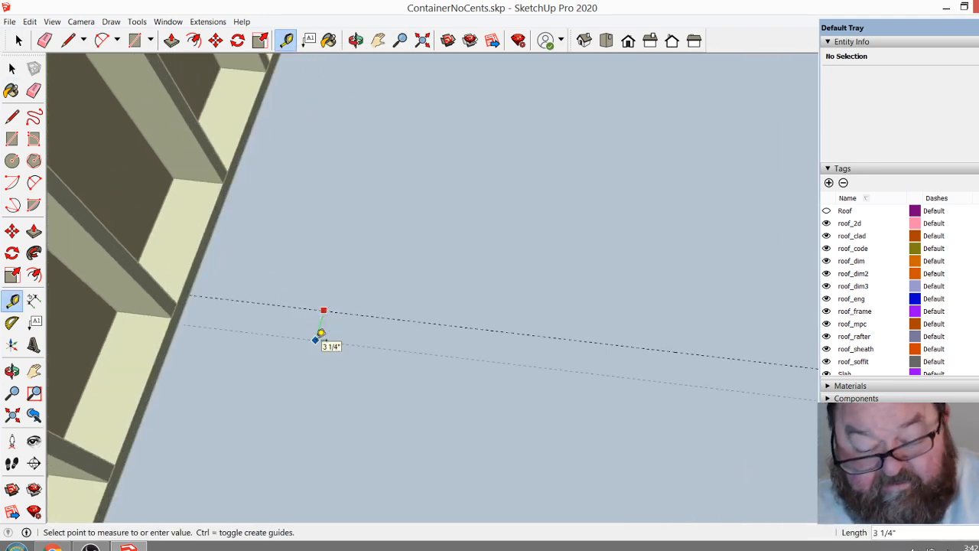
{"action": "type", "text": "3.5"}
{"action": "key", "text": "Return"}
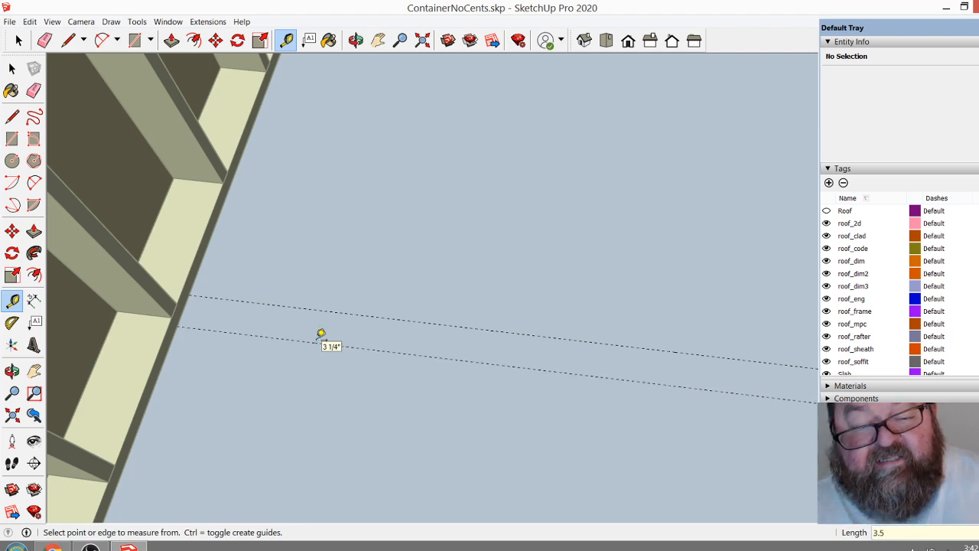
Examine the floor of the building on piers and its pair of partition guides from above and from the long side
{"action": "scroll", "coordinate": [444, 277], "scroll_direction": "down", "scroll_amount": 2}
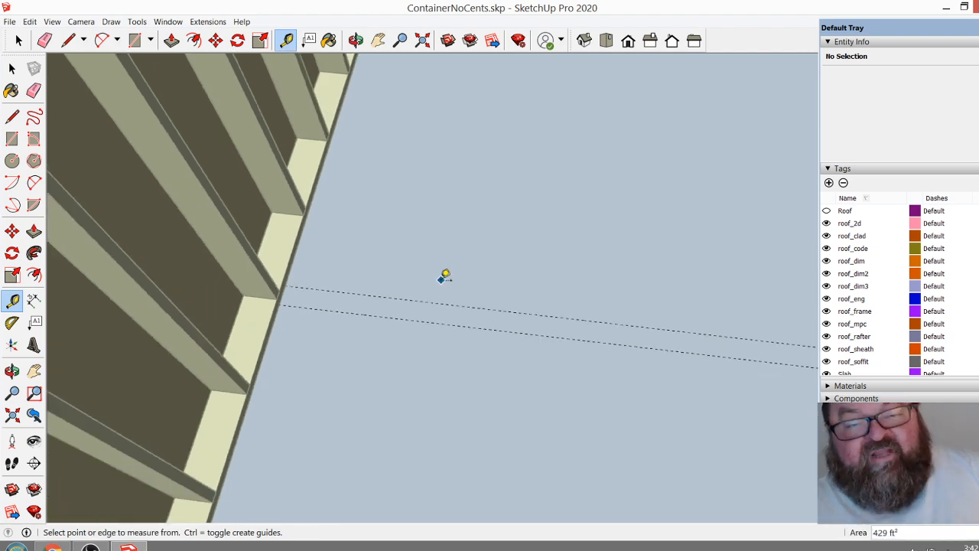
{"action": "scroll", "coordinate": [459, 308], "scroll_direction": "down", "scroll_amount": 3}
{"action": "scroll", "coordinate": [589, 322], "scroll_direction": "up", "scroll_amount": 2}
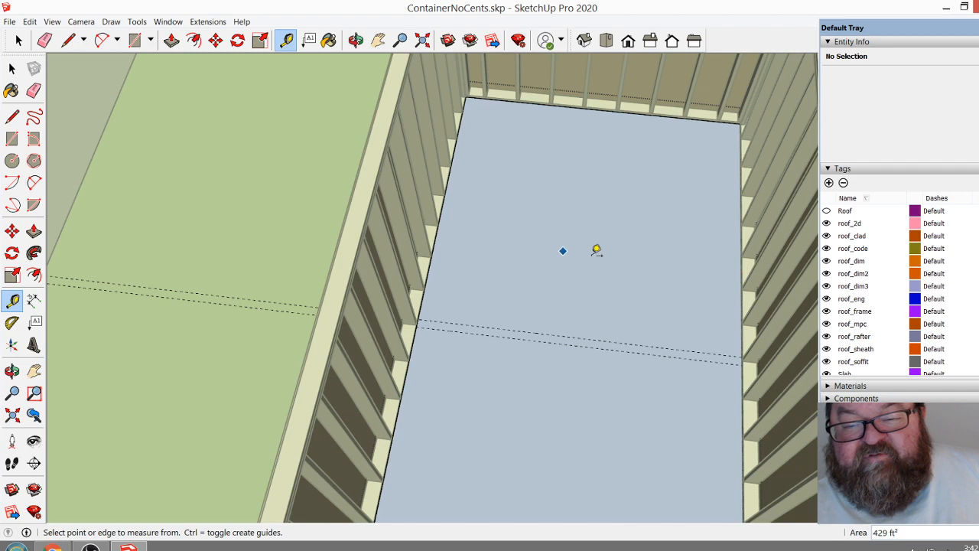
{"action": "scroll", "coordinate": [678, 350], "scroll_direction": "up", "scroll_amount": 4}
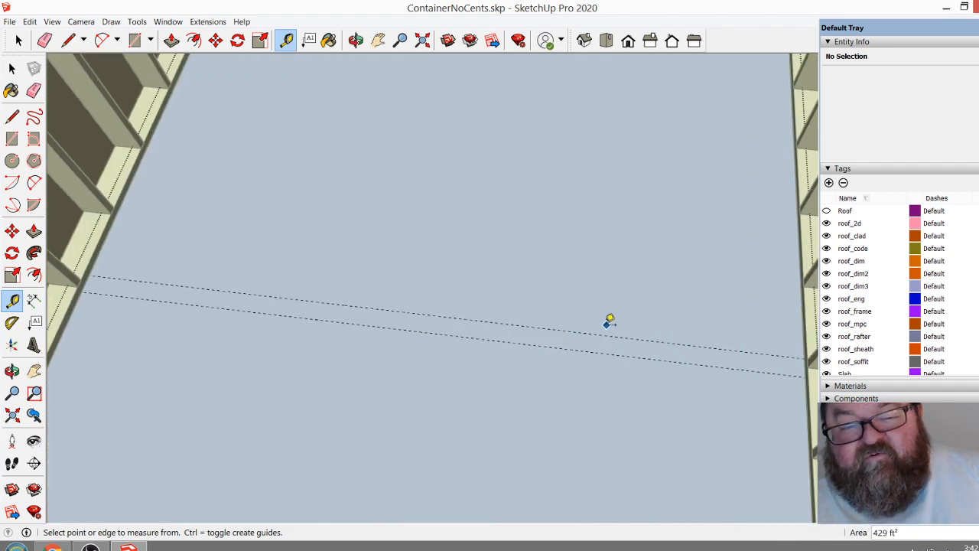
{"action": "scroll", "coordinate": [602, 262], "scroll_direction": "down", "scroll_amount": 1}
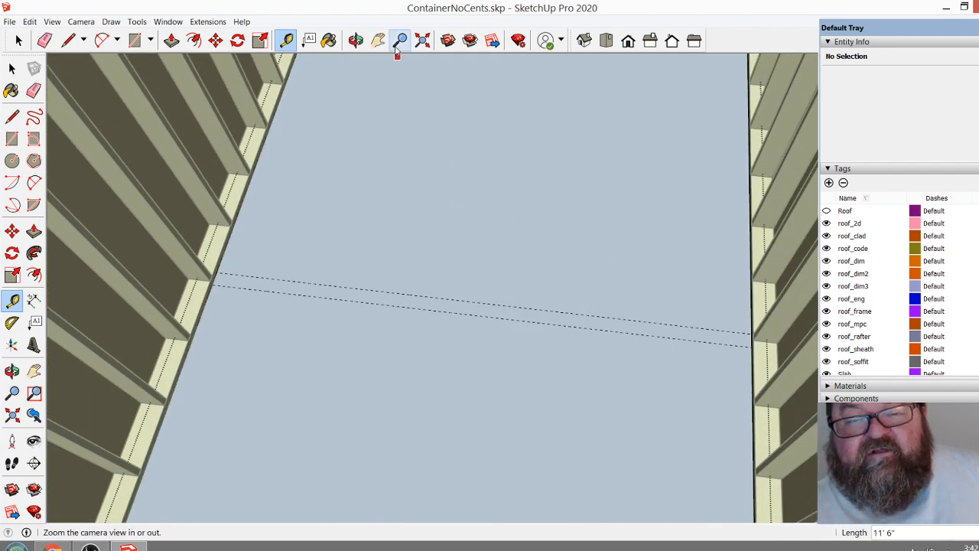
{"action": "left_click", "coordinate": [357, 41]}
{"action": "left_click_drag", "start_coordinate": [528, 153], "coordinate": [557, 411]}
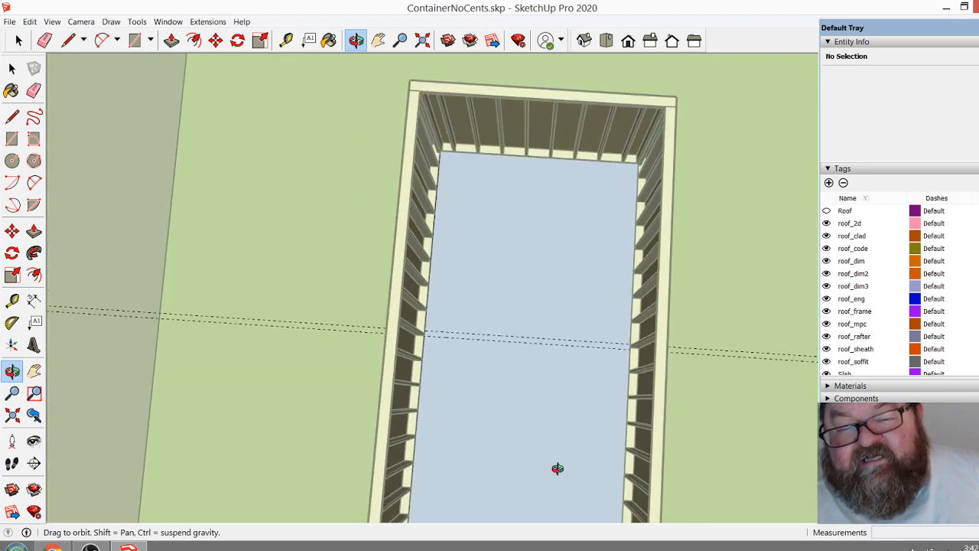
{"action": "left_click_drag", "start_coordinate": [557, 468], "coordinate": [566, 321]}
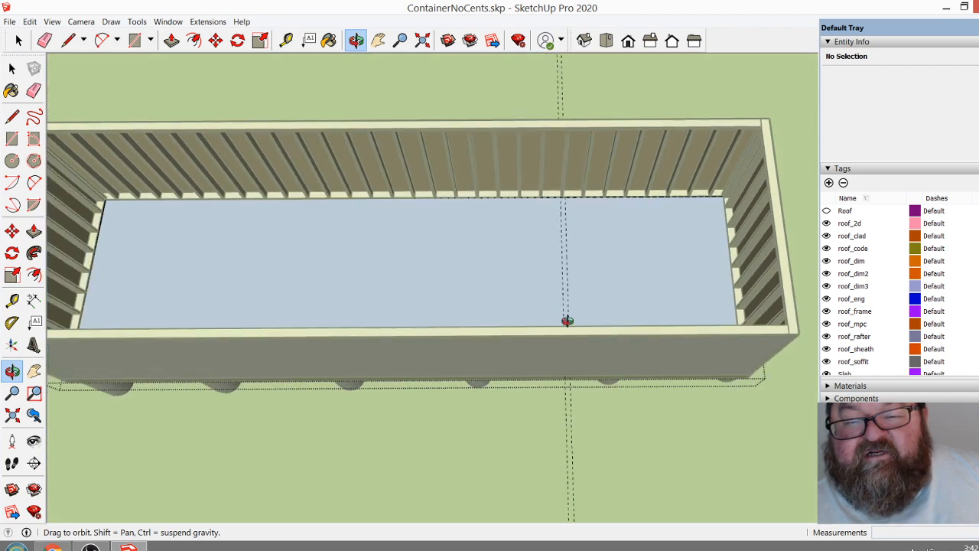
{"action": "left_click_drag", "start_coordinate": [629, 390], "coordinate": [157, 248]}
{"action": "left_click_drag", "start_coordinate": [249, 338], "coordinate": [655, 116]}
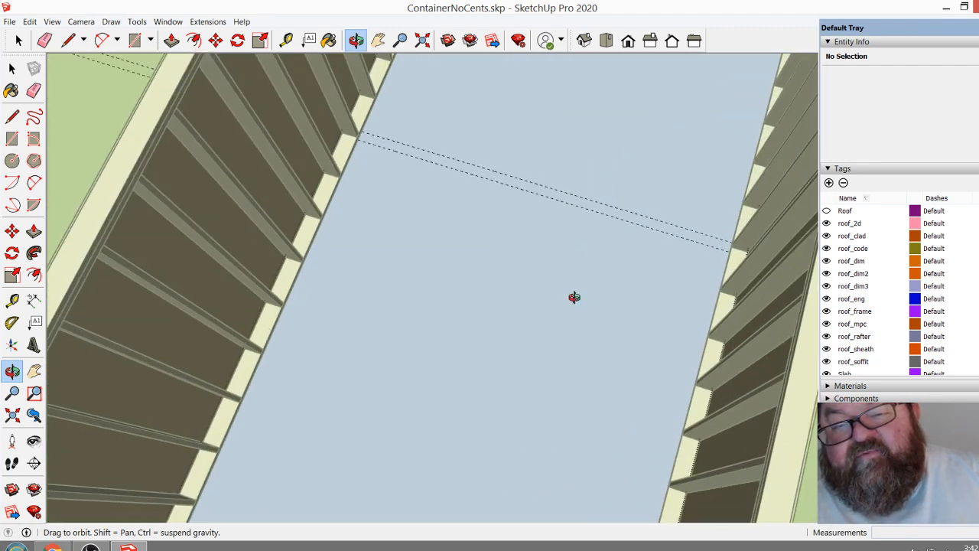
{"action": "left_click_drag", "start_coordinate": [573, 297], "coordinate": [634, 323]}
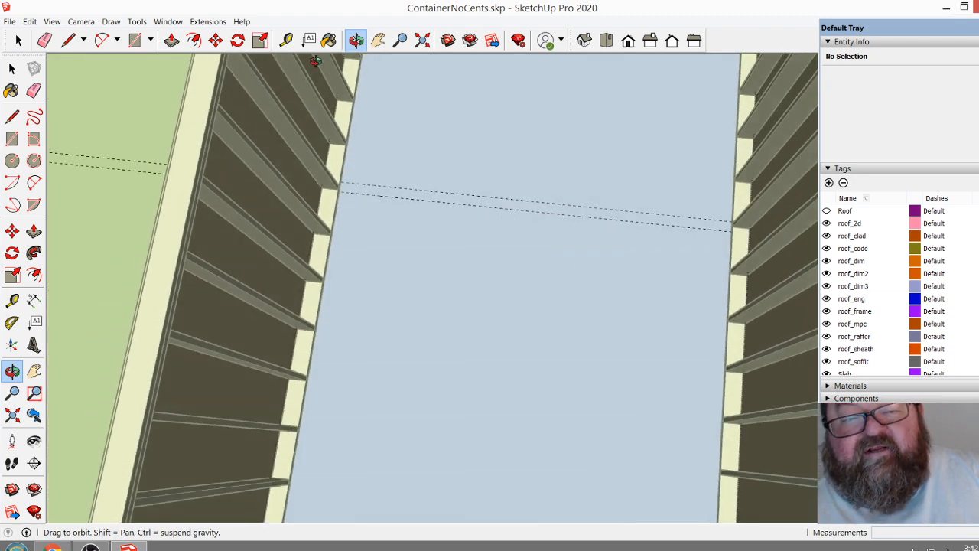
Place a parallel guide 8'6" from the partition guide farther from the end wall, on the side away from that wall
{"action": "left_click", "coordinate": [286, 40]}
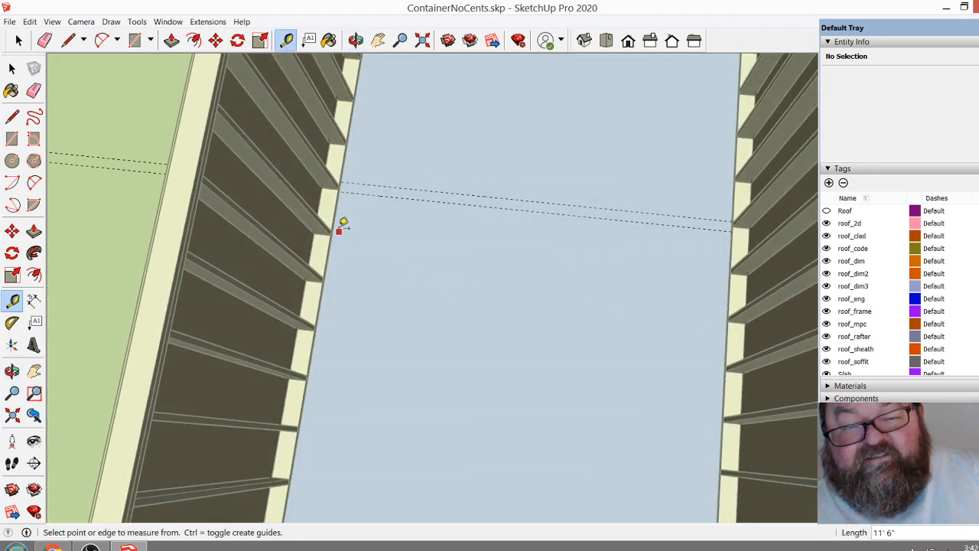
{"action": "scroll", "coordinate": [392, 211], "scroll_direction": "up", "scroll_amount": 1}
{"action": "key", "text": "o"}
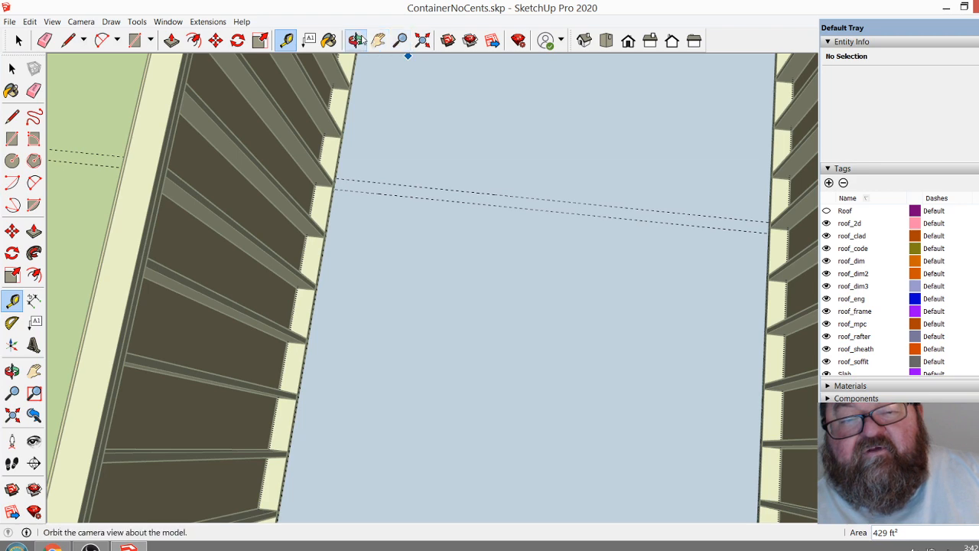
{"action": "left_click_drag", "start_coordinate": [618, 345], "coordinate": [459, 329]}
{"action": "scroll", "coordinate": [469, 330], "scroll_direction": "down", "scroll_amount": 2}
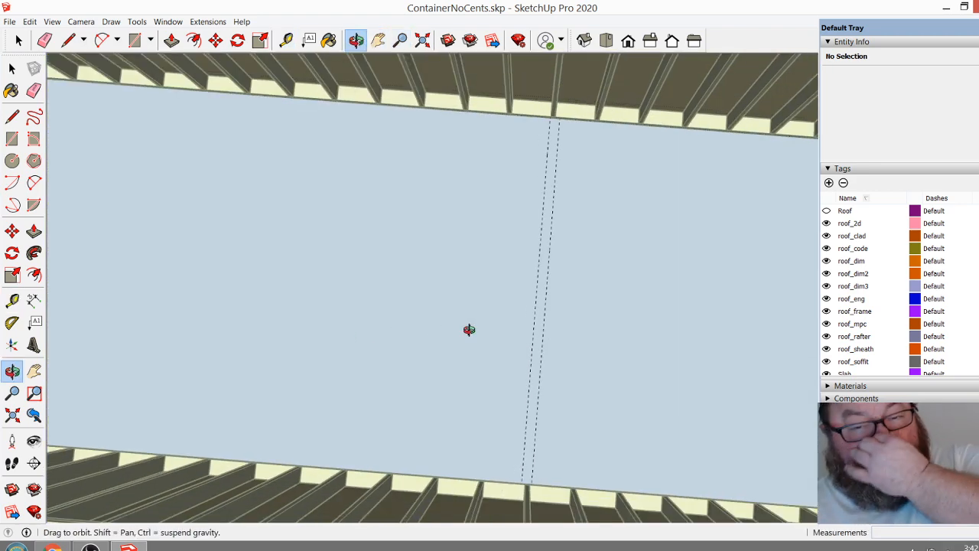
{"action": "left_click_drag", "start_coordinate": [431, 345], "coordinate": [559, 332]}
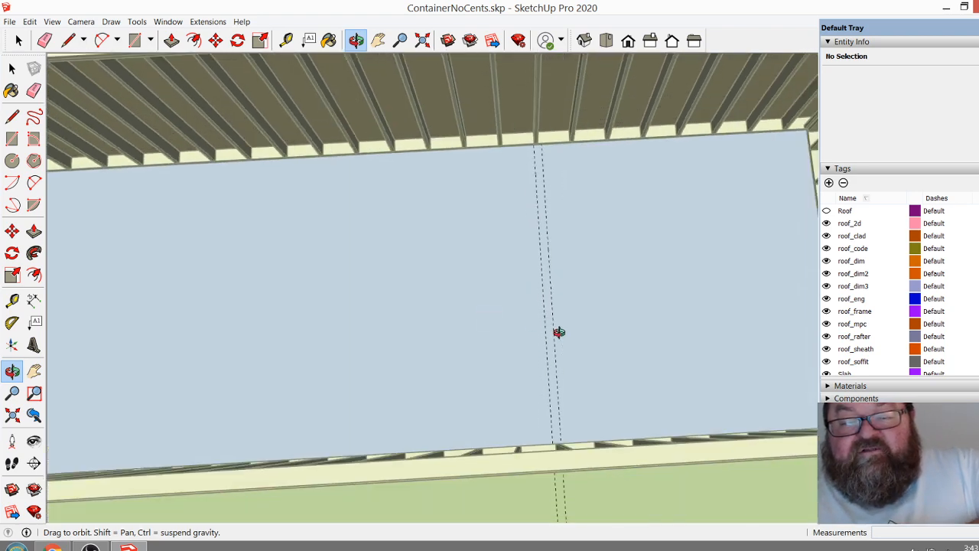
{"action": "left_click_drag", "start_coordinate": [483, 301], "coordinate": [337, 104]}
{"action": "key", "text": "t"}
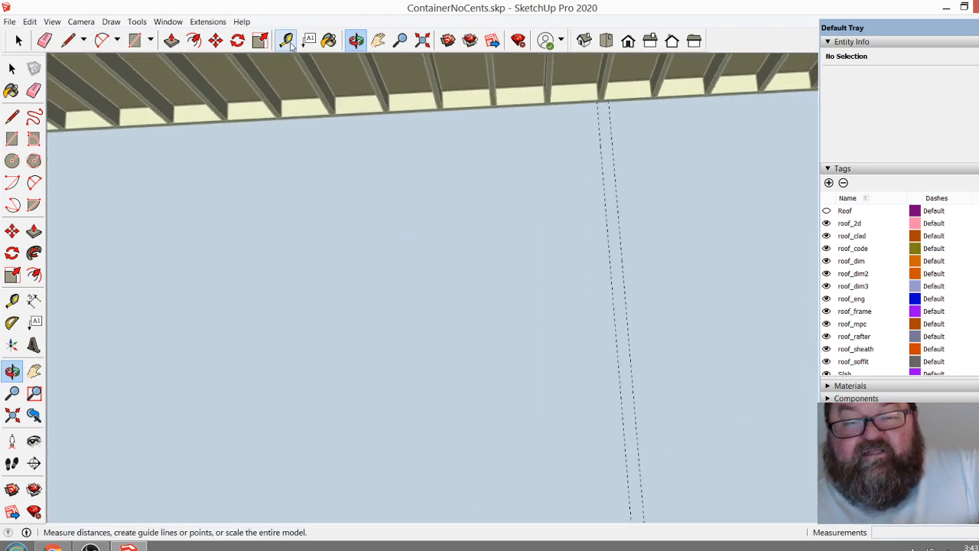
{"action": "left_click", "coordinate": [610, 252]}
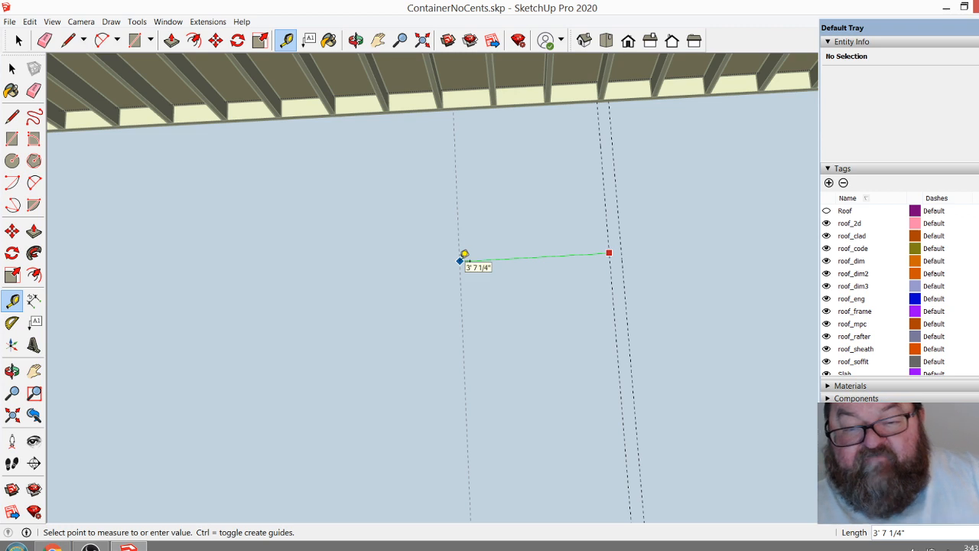
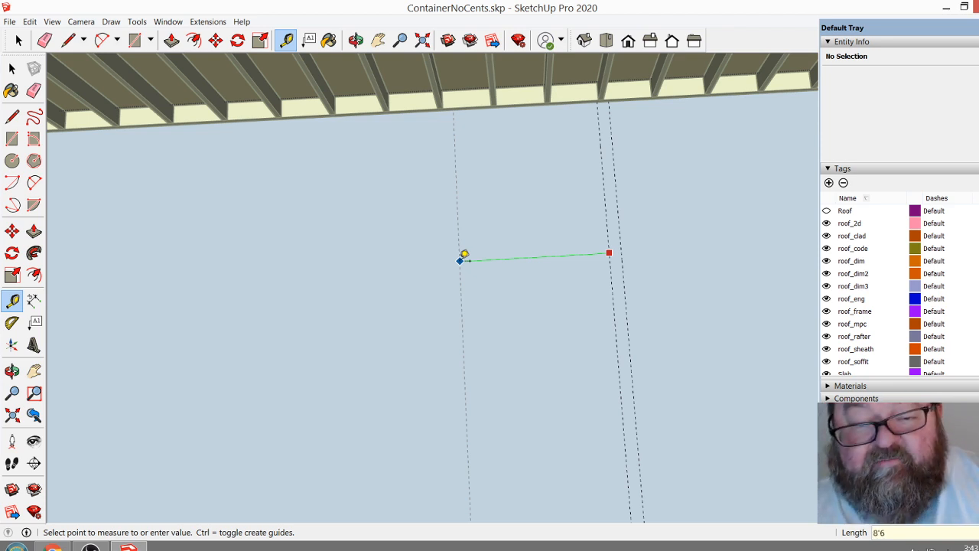
{"action": "key", "text": "Return"}
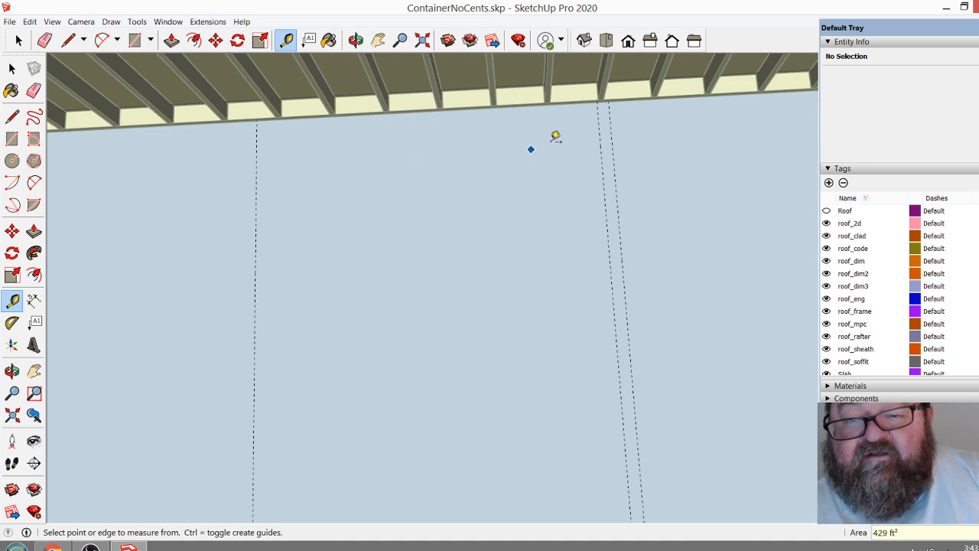
Place a parallel guide 20" from the same partition guide, towards the 8'6" guide
{"action": "left_click", "coordinate": [599, 119]}
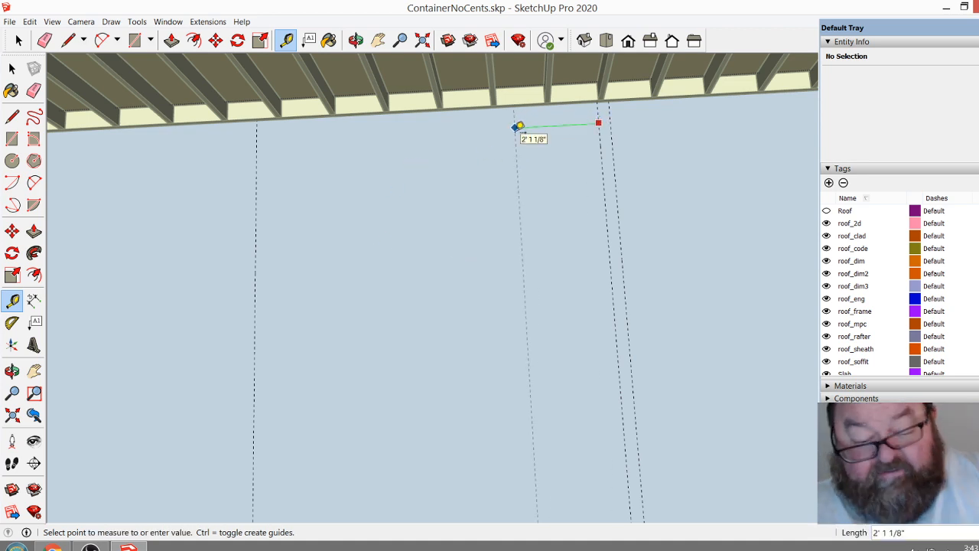
{"action": "key", "text": "Return"}
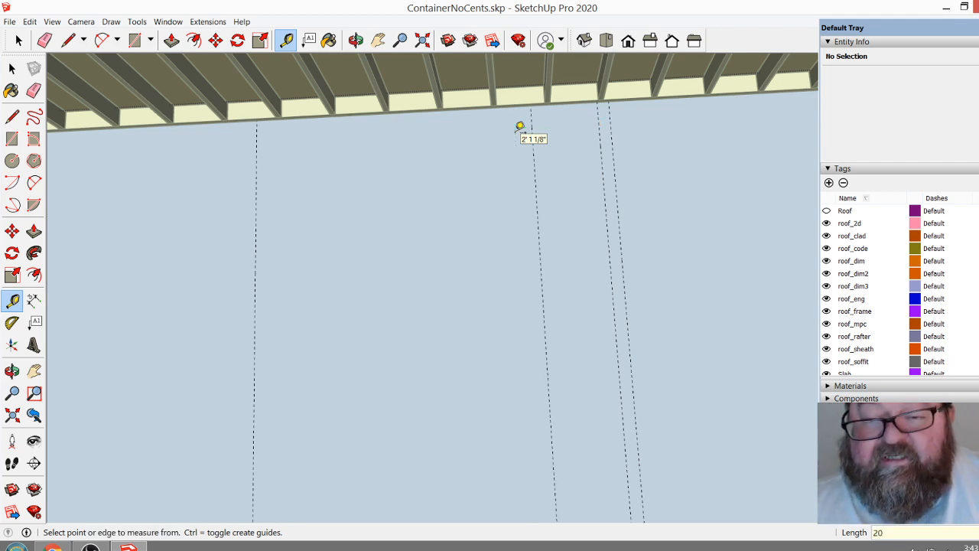
{"action": "scroll", "coordinate": [557, 135], "scroll_direction": "up", "scroll_amount": 2}
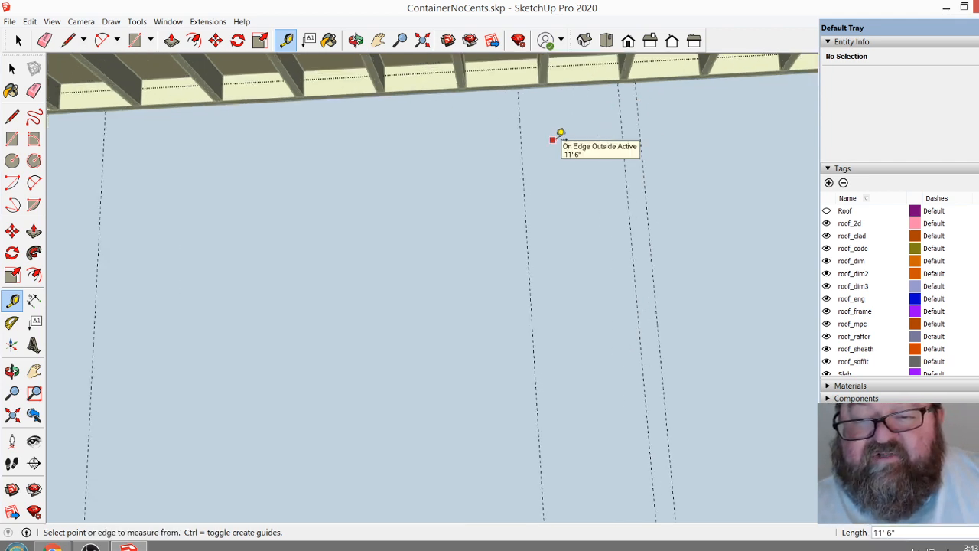
{"action": "scroll", "coordinate": [616, 225], "scroll_direction": "down", "scroll_amount": 1}
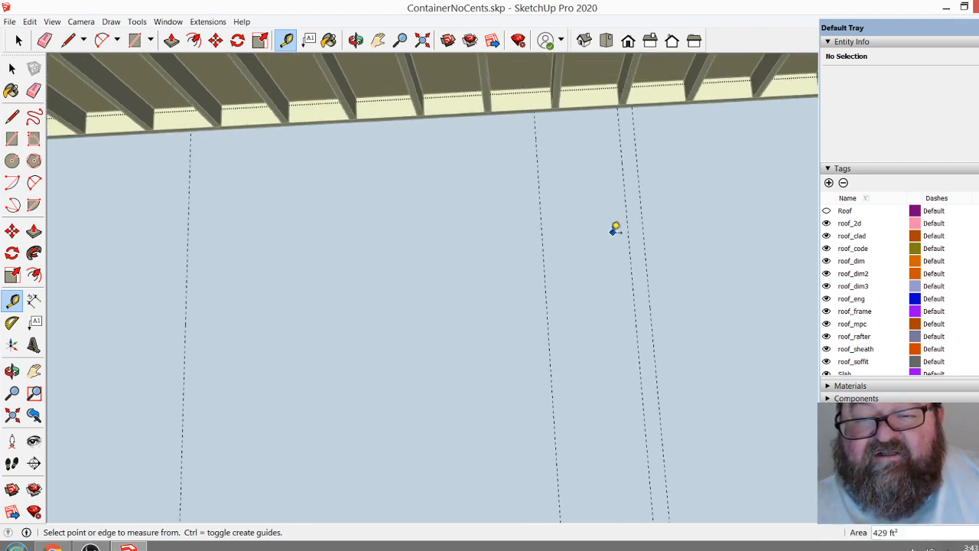
Place a parallel guide 36" from the partition guide farther from the end wall, towards the 8'6" guide
{"action": "left_click", "coordinate": [540, 183]}
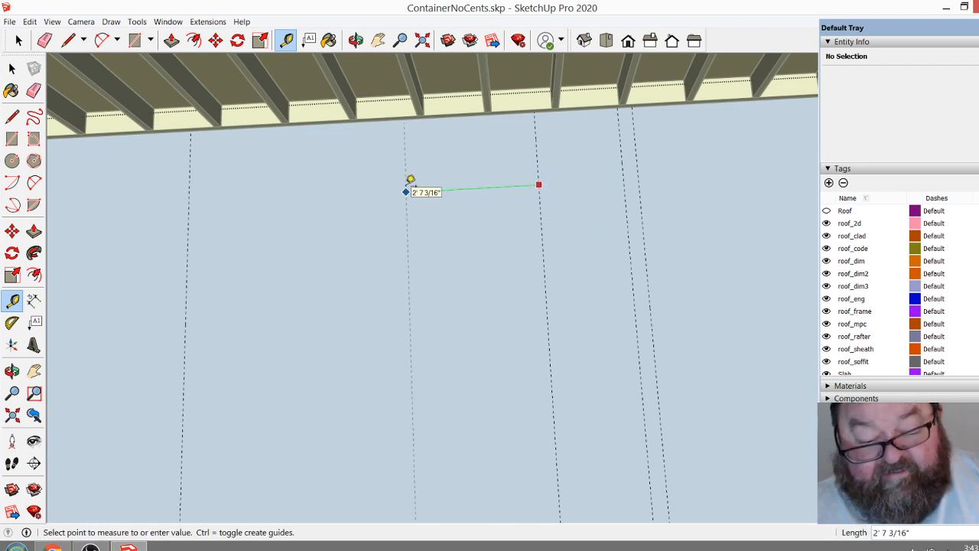
{"action": "left_click", "coordinate": [410, 179]}
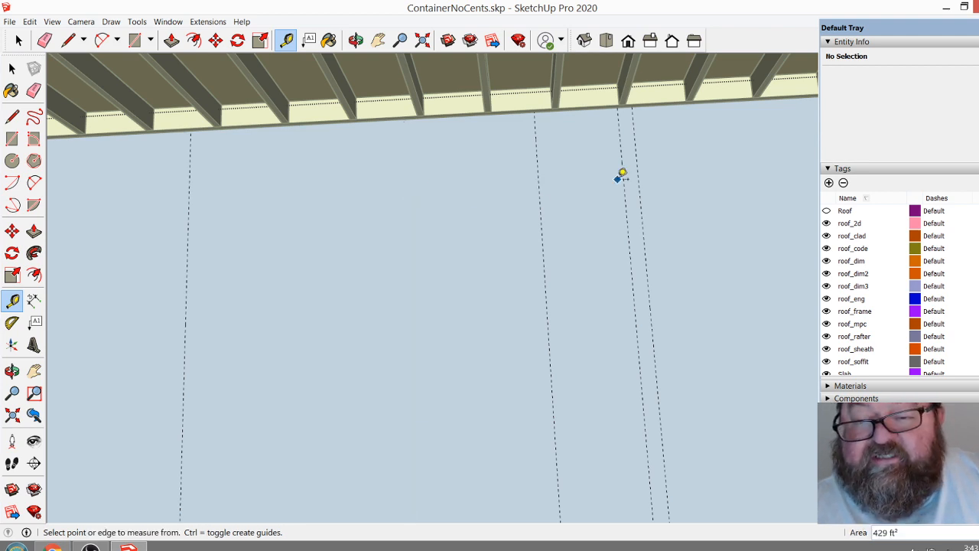
{"action": "left_click", "coordinate": [622, 176]}
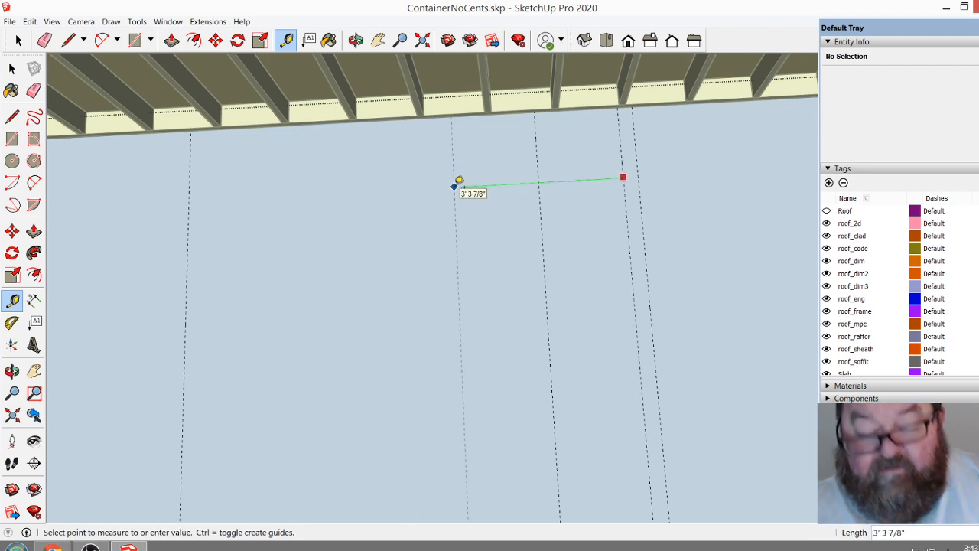
{"action": "key", "text": "Return"}
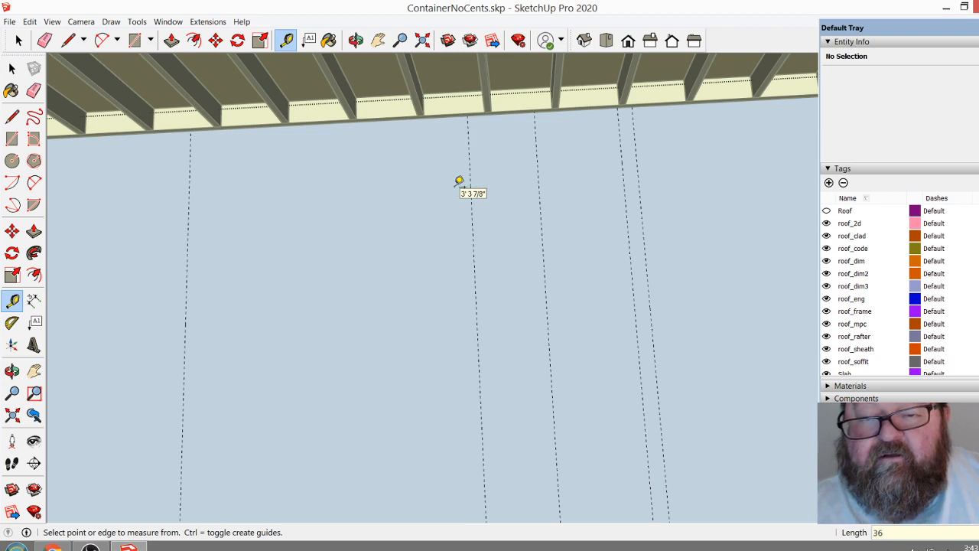
Erase the guide placed 20" from the partition guide
{"action": "left_click", "coordinate": [44, 41]}
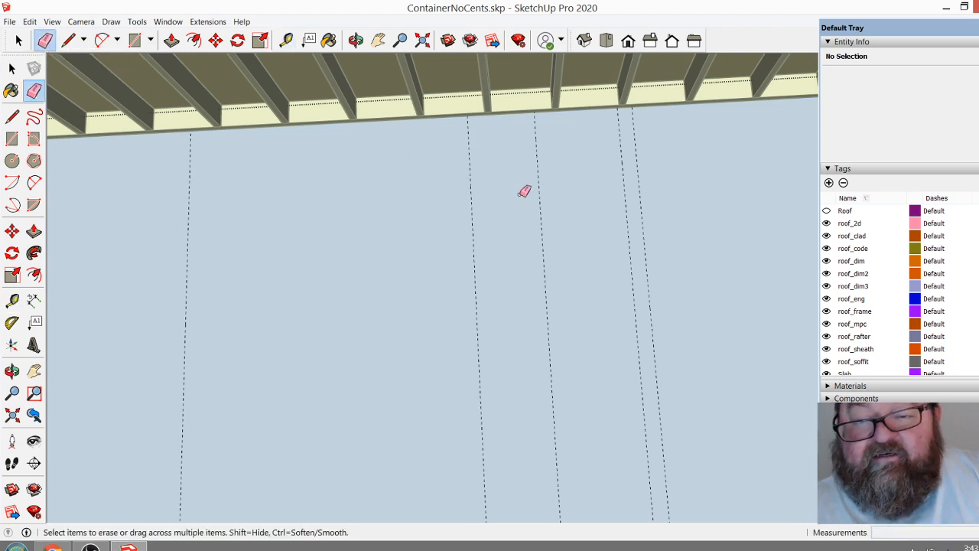
{"action": "scroll", "coordinate": [707, 318], "scroll_direction": "down", "scroll_amount": 2}
{"action": "scroll", "coordinate": [403, 250], "scroll_direction": "up", "scroll_amount": 1}
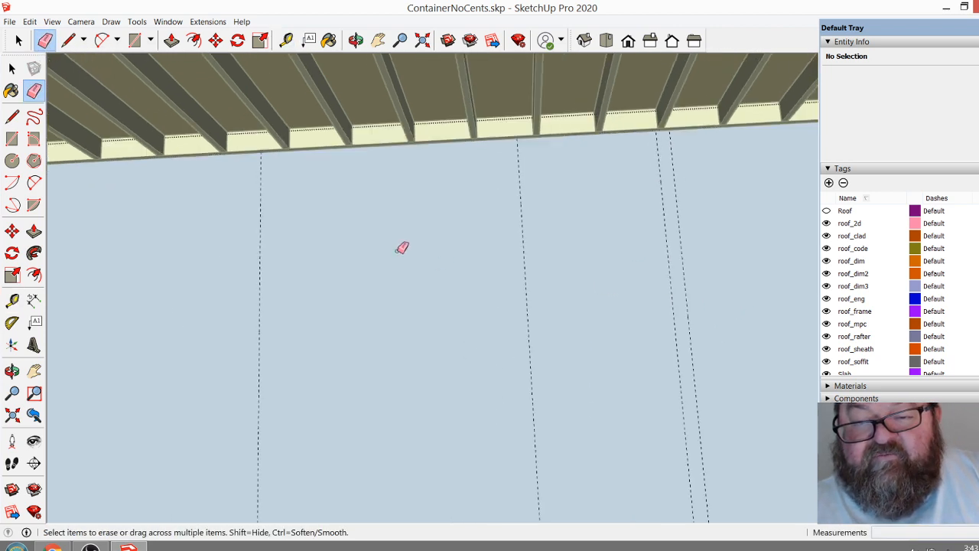
Place a parallel guide from the 36" guide, on the side towards the 8'6" guide
{"action": "left_click", "coordinate": [286, 40]}
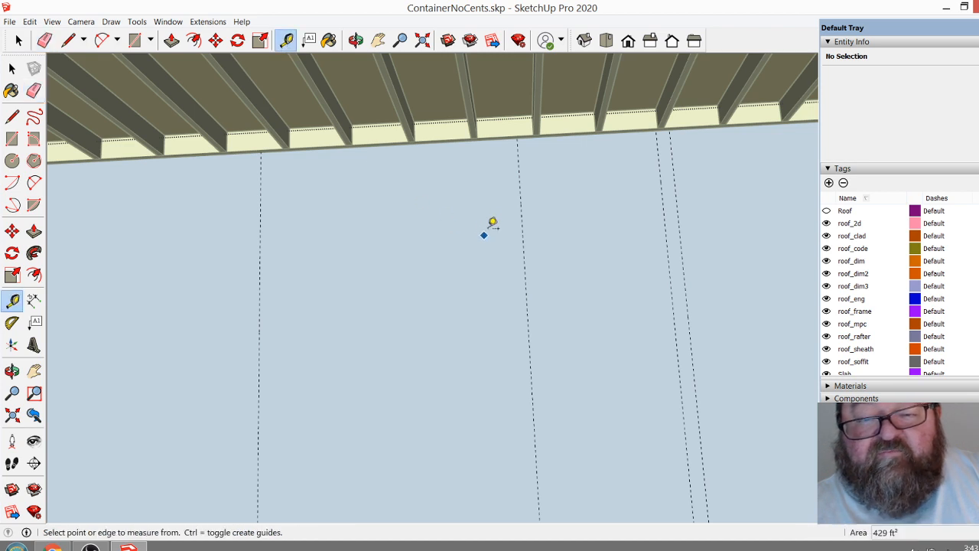
{"action": "left_click", "coordinate": [520, 202]}
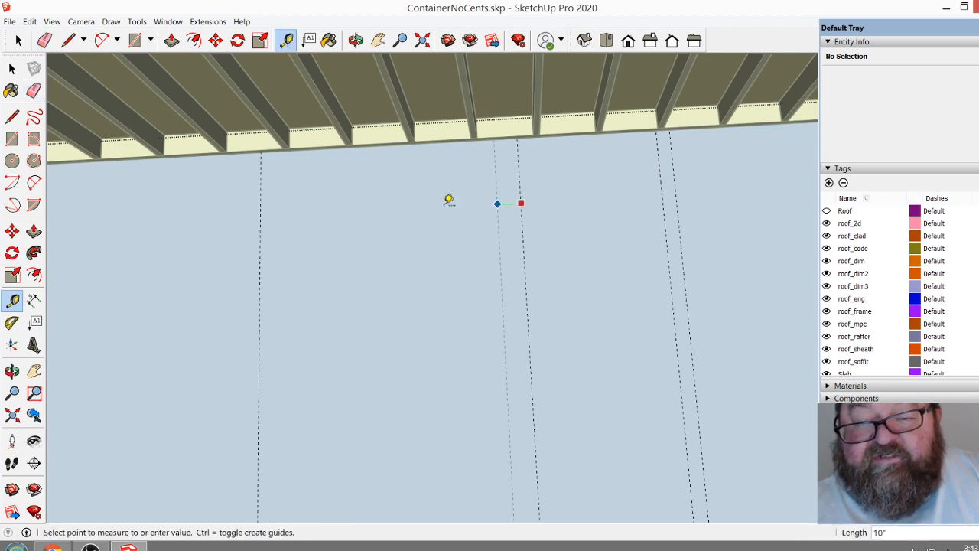
{"action": "left_click", "coordinate": [406, 200]}
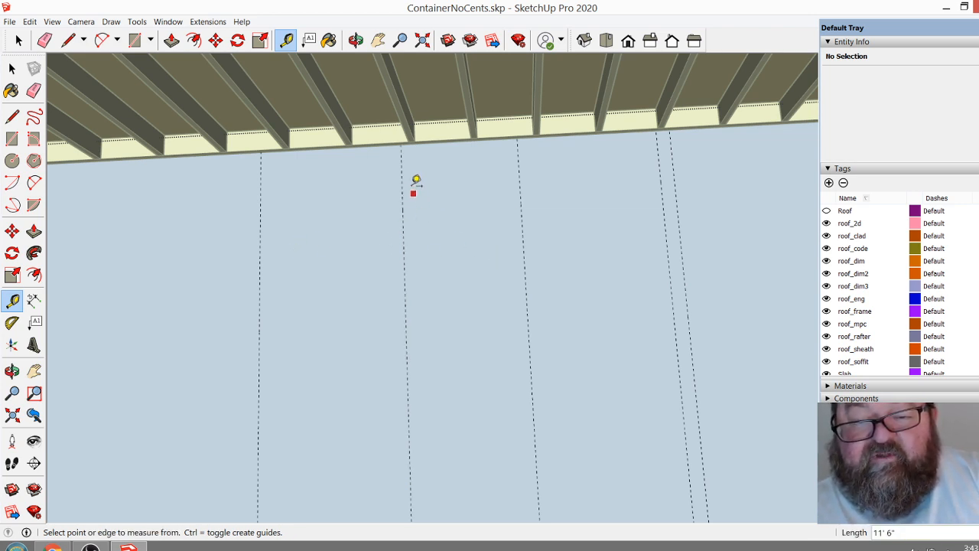
{"action": "left_click", "coordinate": [402, 184]}
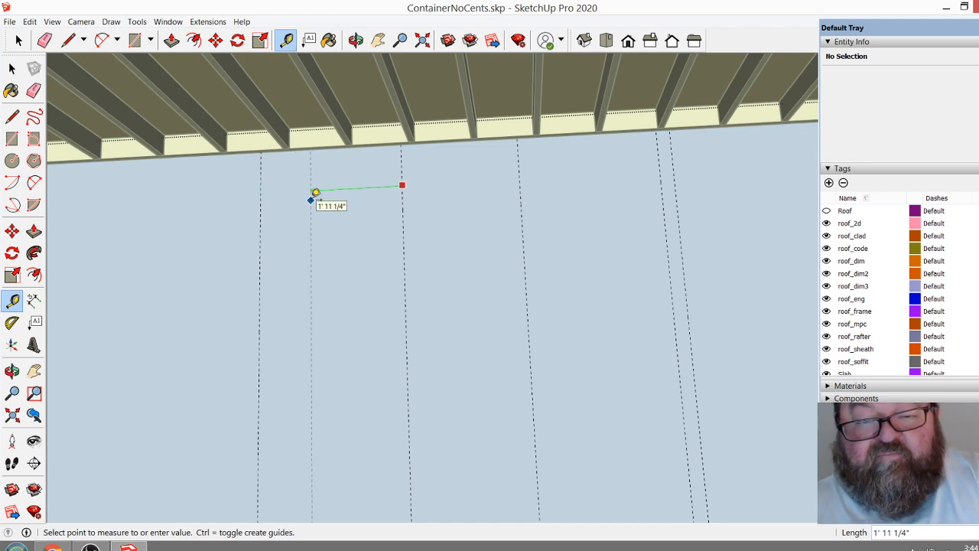
{"action": "key", "text": "Escape"}
Place a parallel guide 3.5" from the 8'6" guide, on the side away from the other guides, to mark the second partition's thickness
{"action": "scroll", "coordinate": [476, 188], "scroll_direction": "down", "scroll_amount": 3}
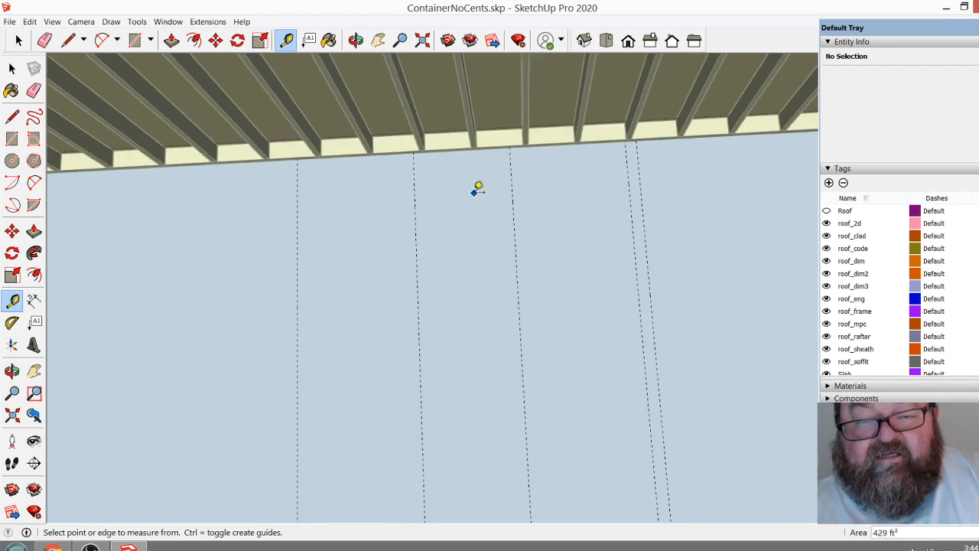
{"action": "scroll", "coordinate": [298, 222], "scroll_direction": "up", "scroll_amount": 4}
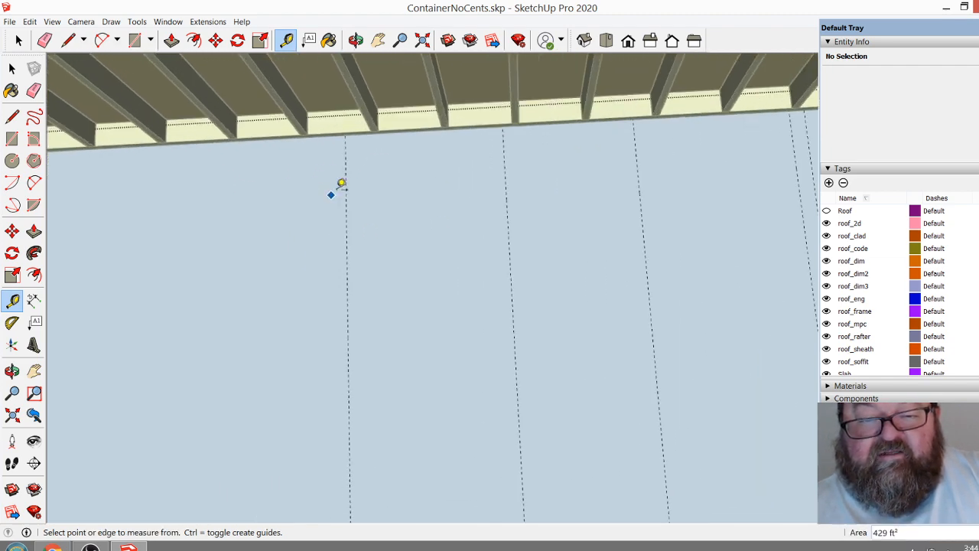
{"action": "left_click", "coordinate": [346, 174]}
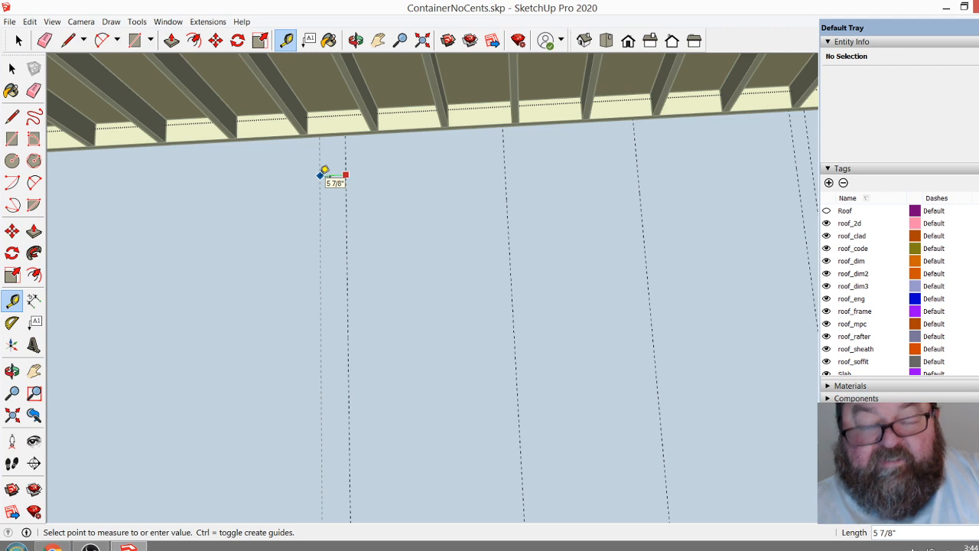
{"action": "type", "text": "3."}
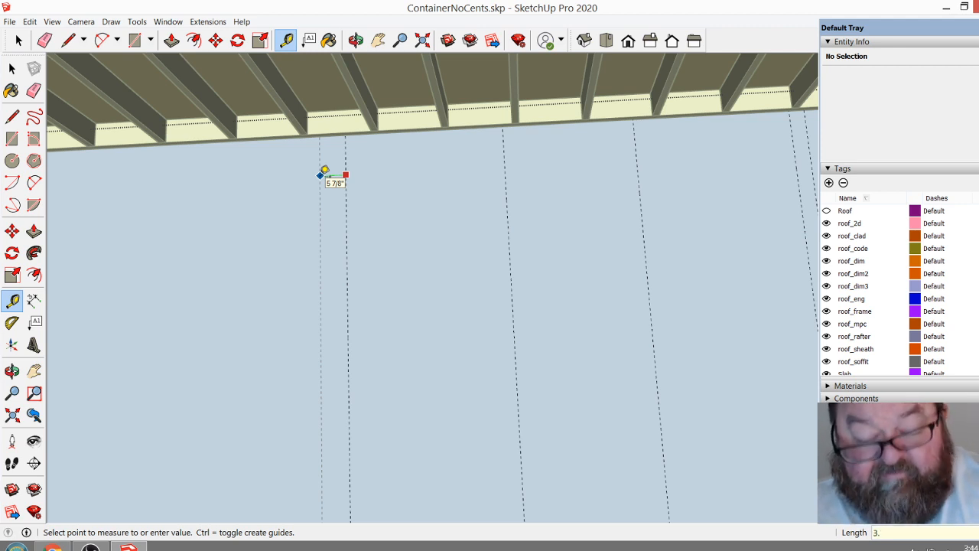
{"action": "type", "text": "5"}
{"action": "key", "text": "Return"}
Place a lengthwise guide parallel to the floor's upper long edge, near the middle of the floor's width, crossing the partition guides
{"action": "scroll", "coordinate": [421, 168], "scroll_direction": "down", "scroll_amount": 3}
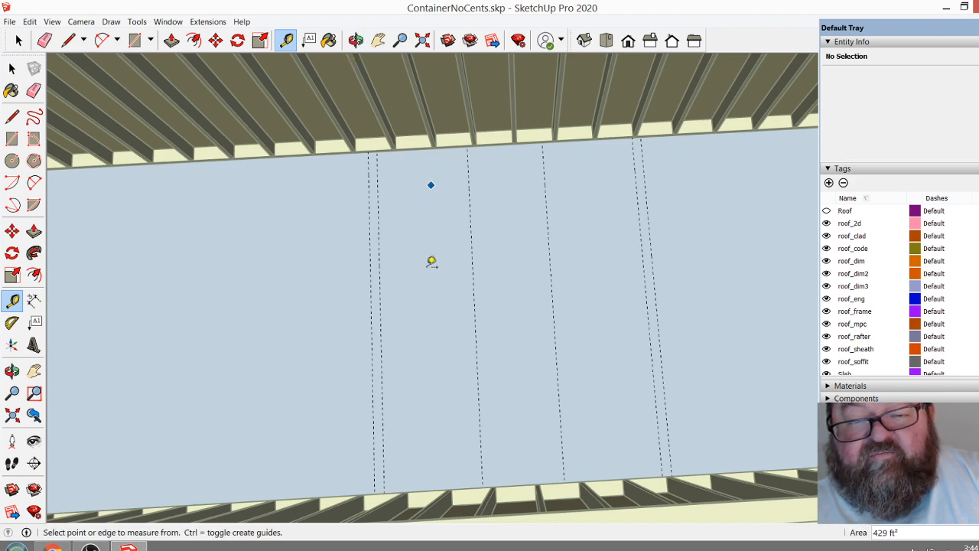
{"action": "scroll", "coordinate": [413, 180], "scroll_direction": "up", "scroll_amount": 2}
{"action": "scroll", "coordinate": [414, 161], "scroll_direction": "up", "scroll_amount": 4}
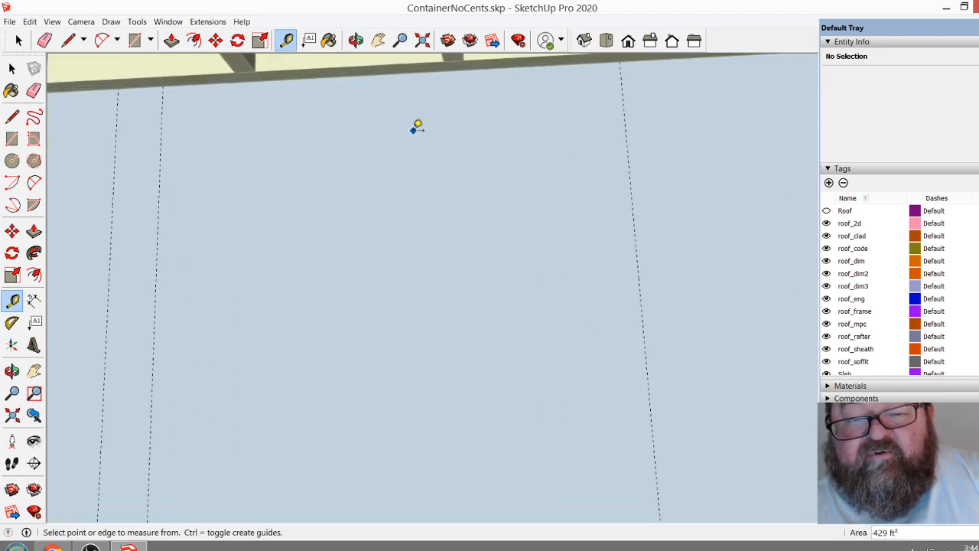
{"action": "left_click", "coordinate": [404, 69]}
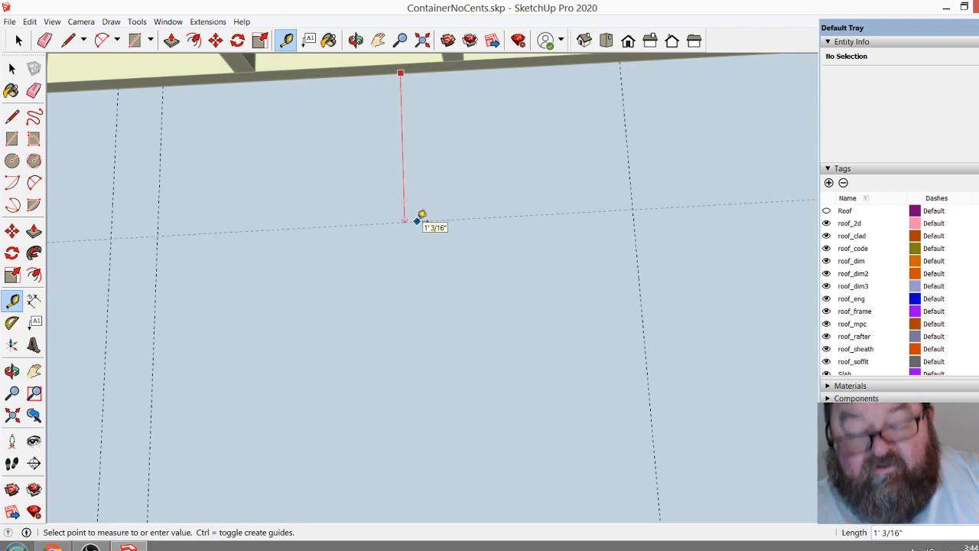
{"action": "key", "text": "Return"}
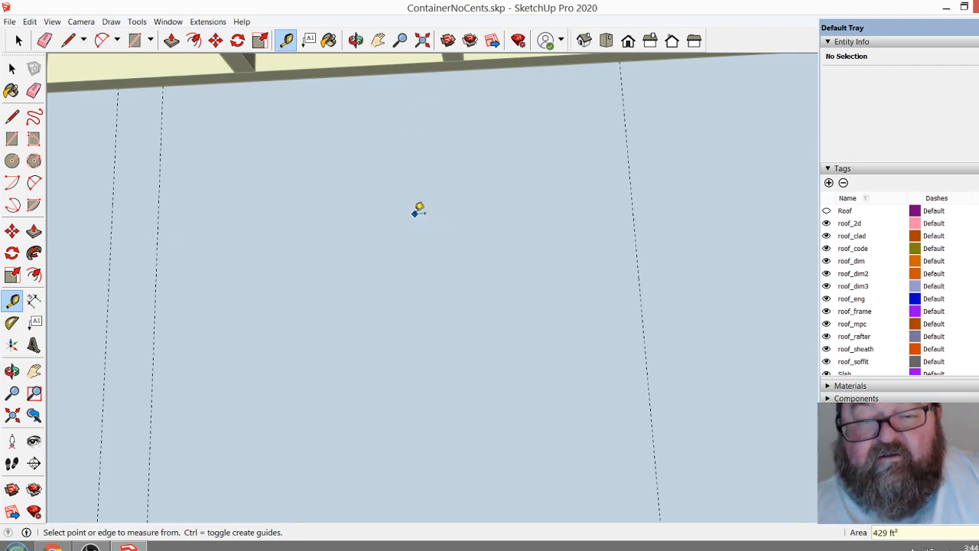
Place a parallel guide 3.5" from the lengthwise guide, on the side away from the floor edge it was offset from
{"action": "scroll", "coordinate": [447, 161], "scroll_direction": "down", "scroll_amount": 3}
{"action": "scroll", "coordinate": [439, 158], "scroll_direction": "up", "scroll_amount": 2}
{"action": "scroll", "coordinate": [508, 340], "scroll_direction": "up", "scroll_amount": 3}
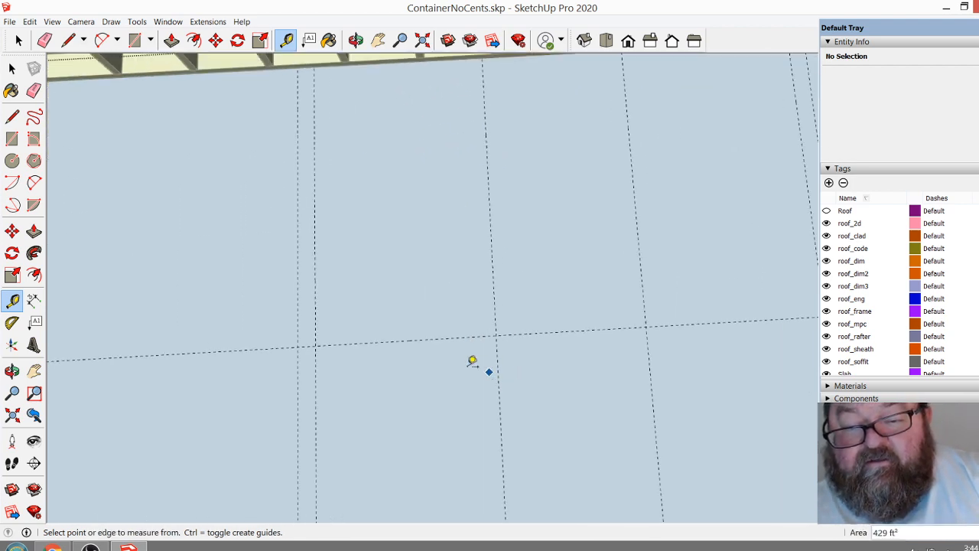
{"action": "left_click", "coordinate": [448, 338]}
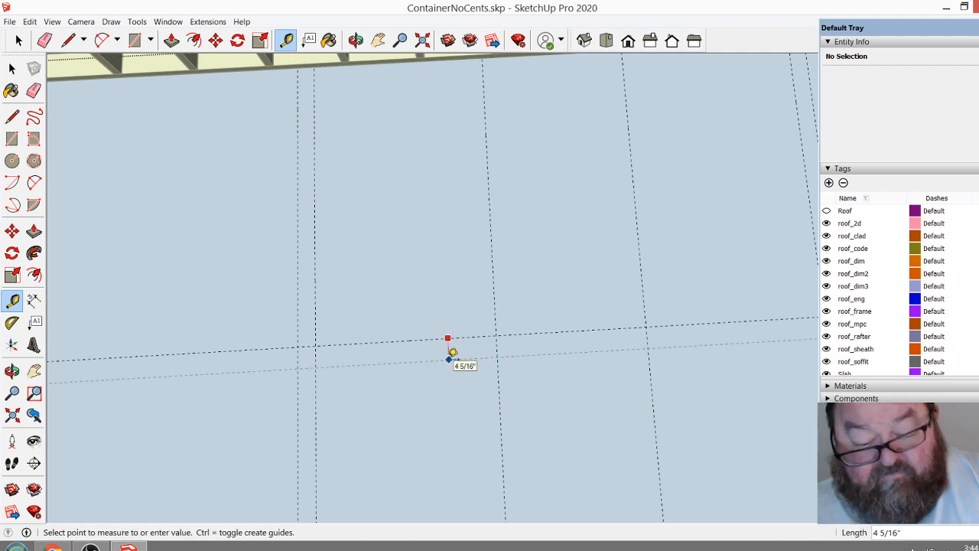
{"action": "type", "text": "3.5"}
{"action": "key", "text": "Return"}
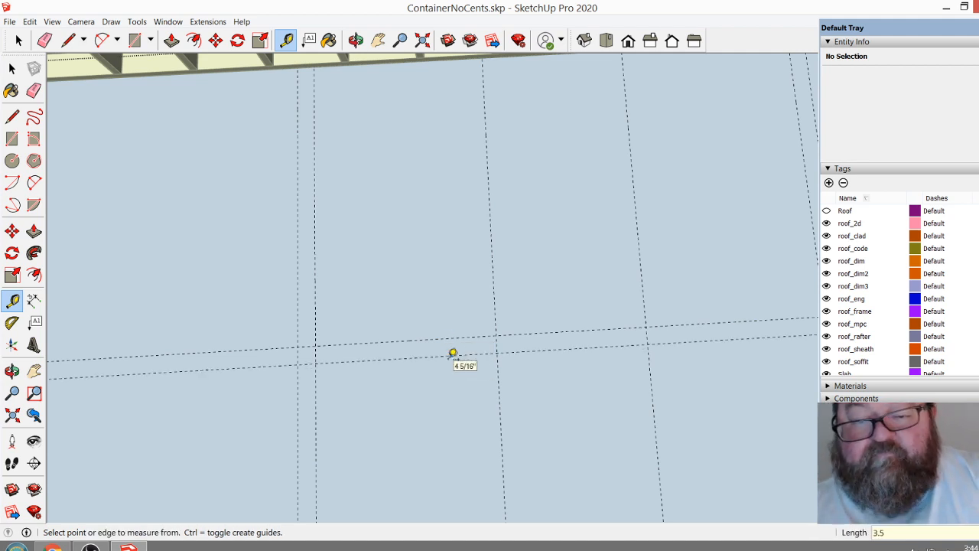
Place a parallel guide 36" from the nearer guide of the lengthwise partition pair, towards the floor's left long edge
{"action": "scroll", "coordinate": [429, 275], "scroll_direction": "down", "scroll_amount": 3}
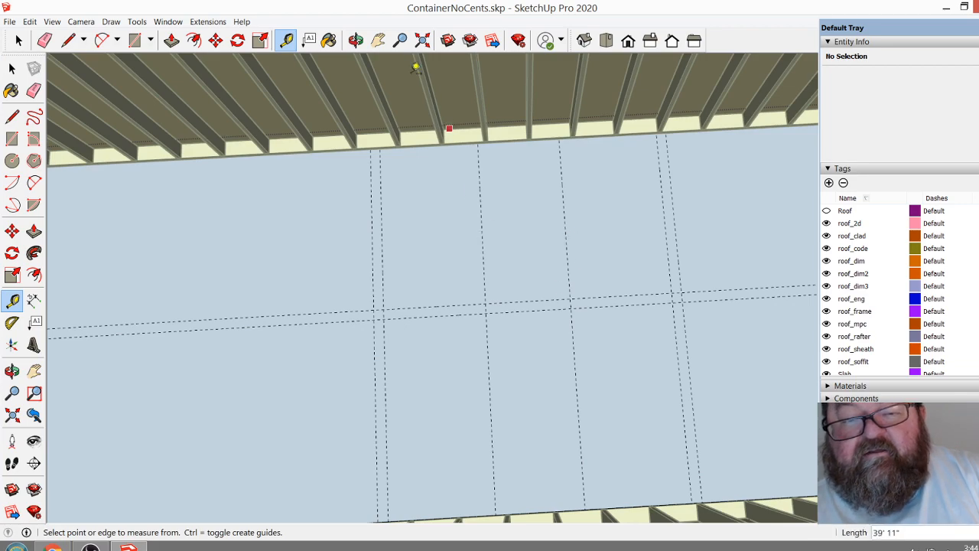
{"action": "left_click", "coordinate": [356, 40]}
{"action": "left_click_drag", "start_coordinate": [380, 83], "coordinate": [339, 222]}
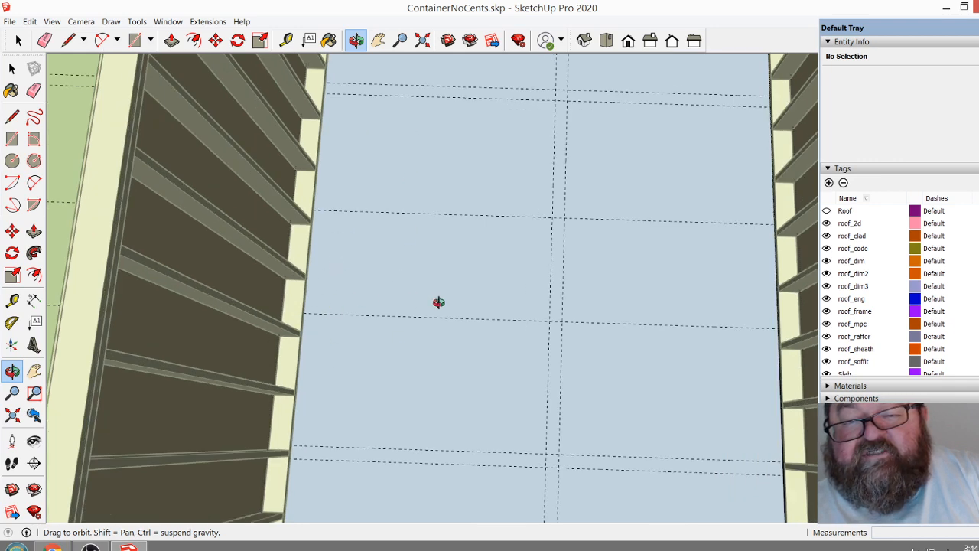
{"action": "left_click", "coordinate": [286, 40]}
{"action": "left_click", "coordinate": [553, 173]}
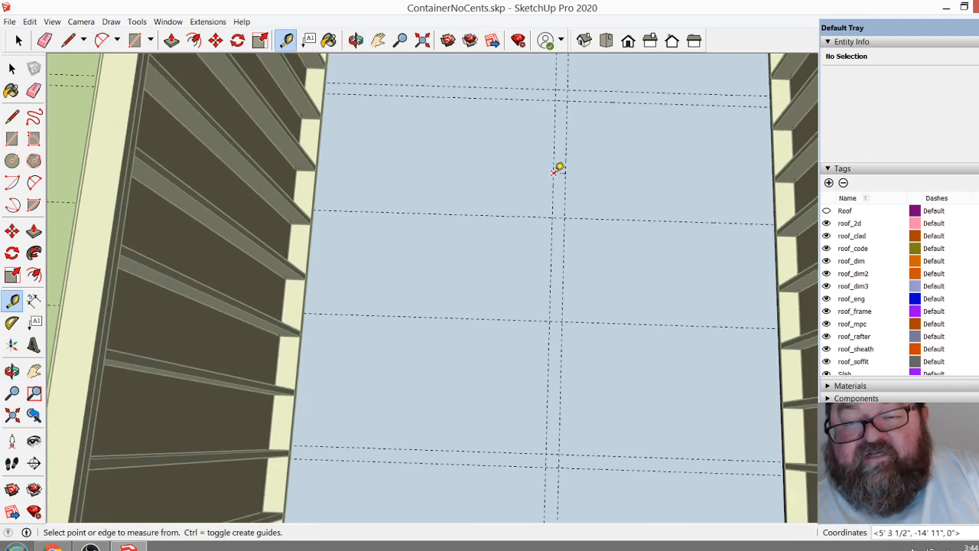
{"action": "key", "text": "Escape"}
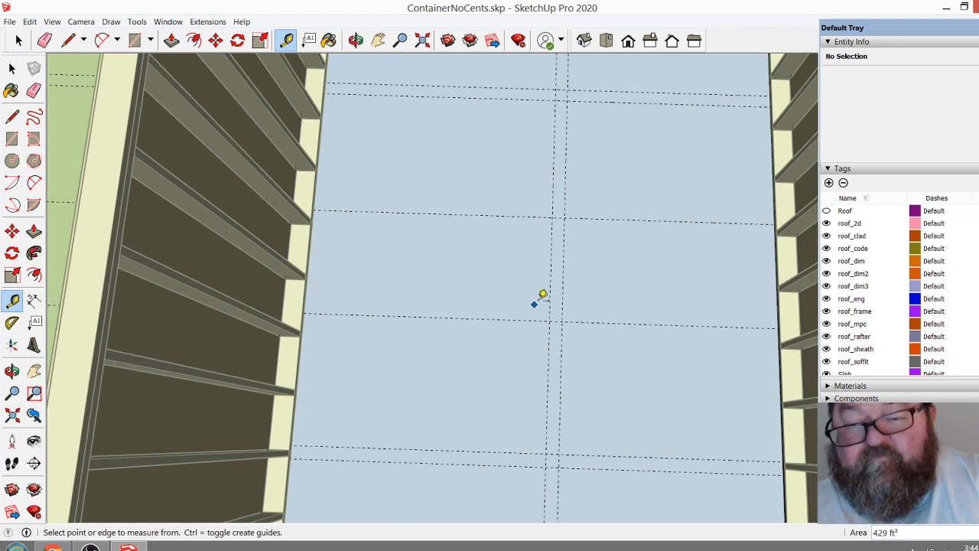
{"action": "left_click", "coordinate": [550, 267]}
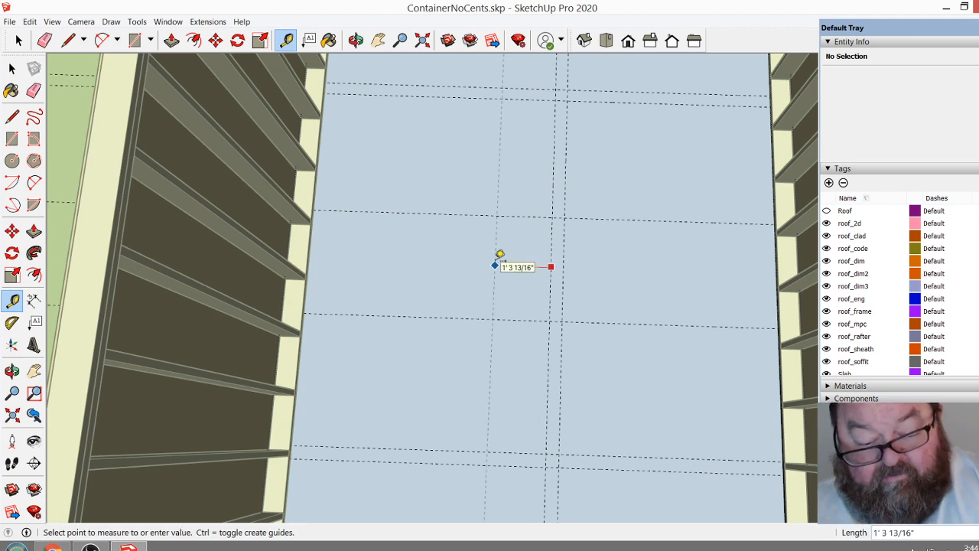
{"action": "type", "text": "36"}
{"action": "key", "text": "Return"}
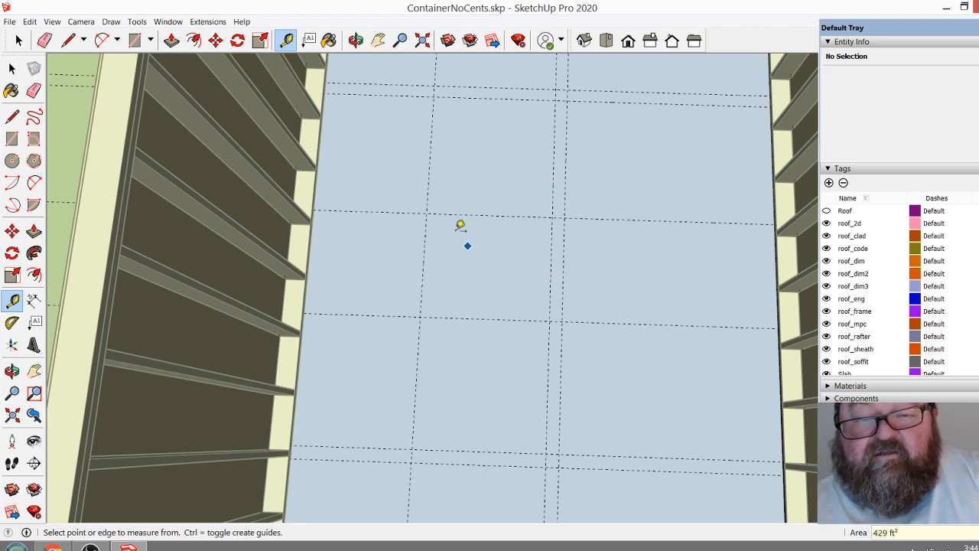
Place a parallel guide 24" inward from the floor's left long edge
{"action": "scroll", "coordinate": [426, 213], "scroll_direction": "up", "scroll_amount": 2}
{"action": "scroll", "coordinate": [459, 282], "scroll_direction": "down", "scroll_amount": 3}
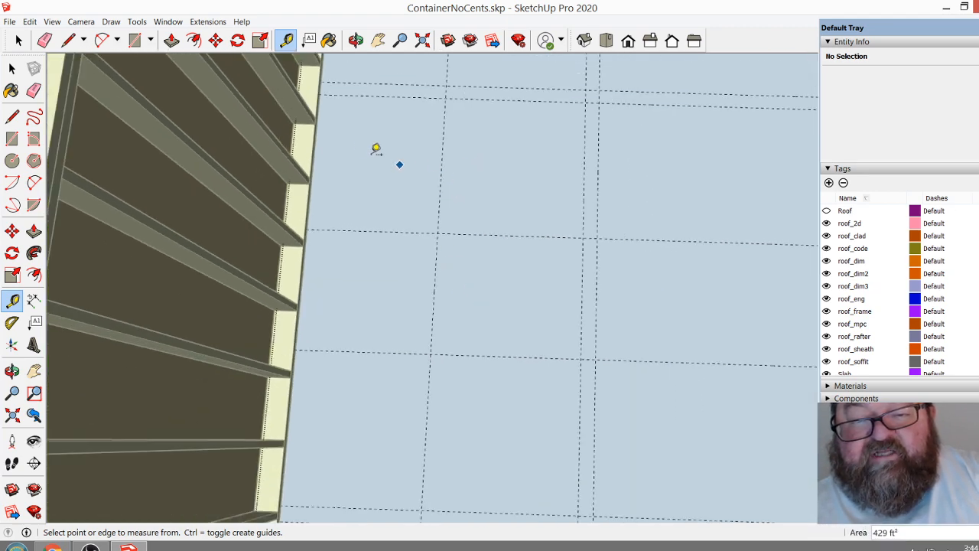
{"action": "scroll", "coordinate": [313, 143], "scroll_direction": "up", "scroll_amount": 4}
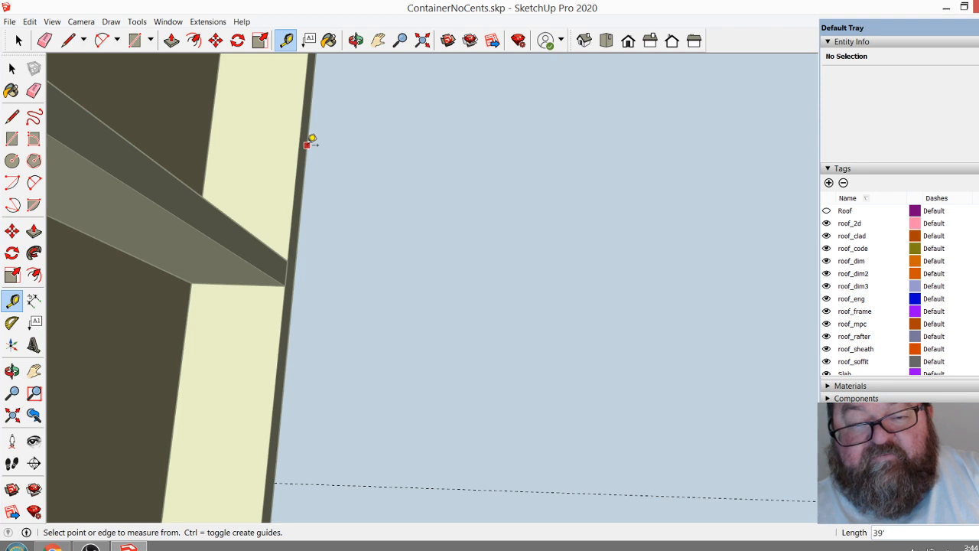
{"action": "left_click", "coordinate": [307, 145]}
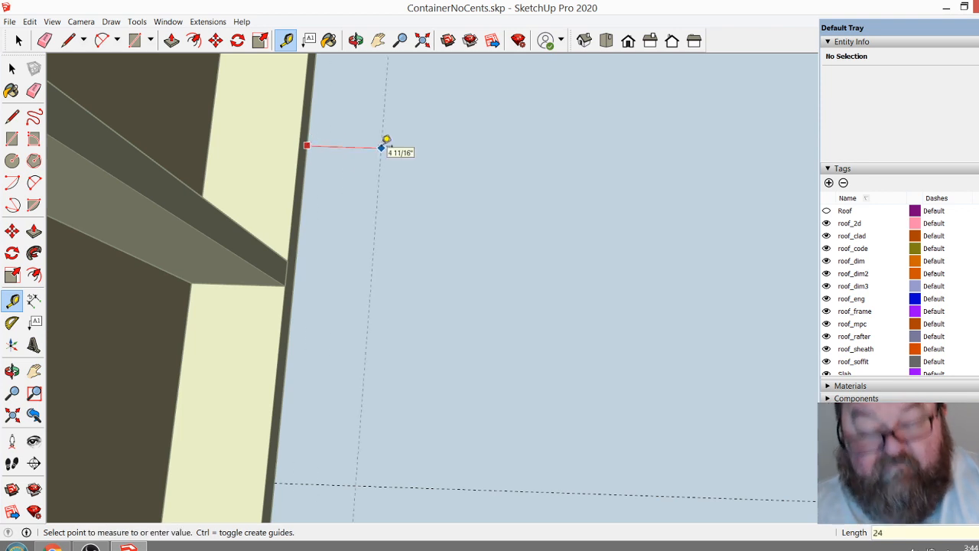
{"action": "type", "text": "24"}
{"action": "key", "text": "Return"}
Measure the gap between the 24" edge guide and the 36" lengthwise guide, and erase the 36" guide
{"action": "scroll", "coordinate": [349, 203], "scroll_direction": "down", "scroll_amount": 5}
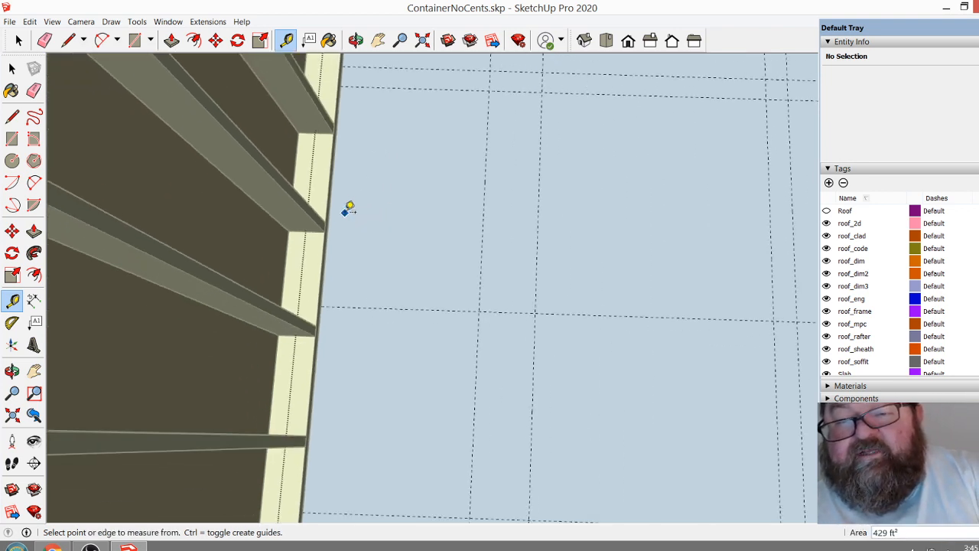
{"action": "scroll", "coordinate": [507, 188], "scroll_direction": "up", "scroll_amount": 3}
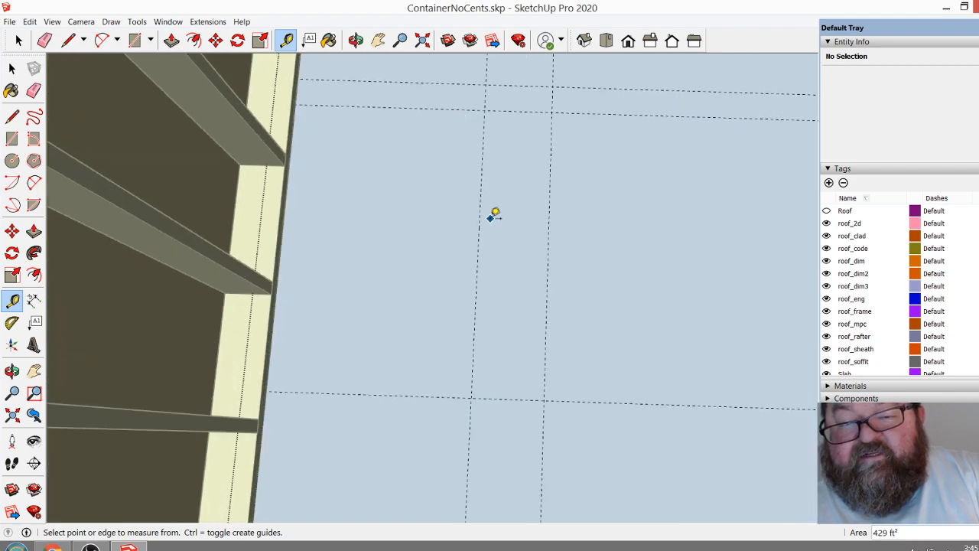
{"action": "scroll", "coordinate": [480, 226], "scroll_direction": "down", "scroll_amount": 2}
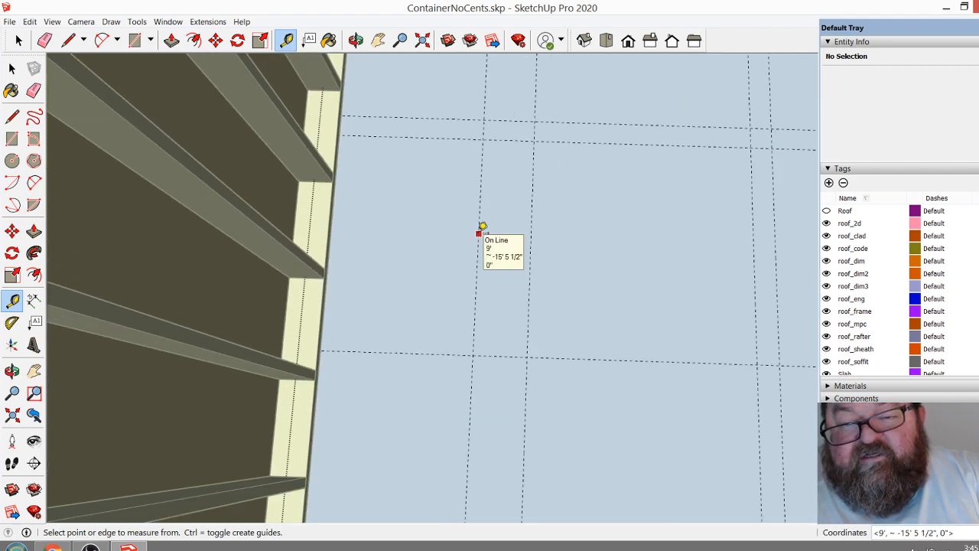
{"action": "scroll", "coordinate": [389, 244], "scroll_direction": "down", "scroll_amount": 2}
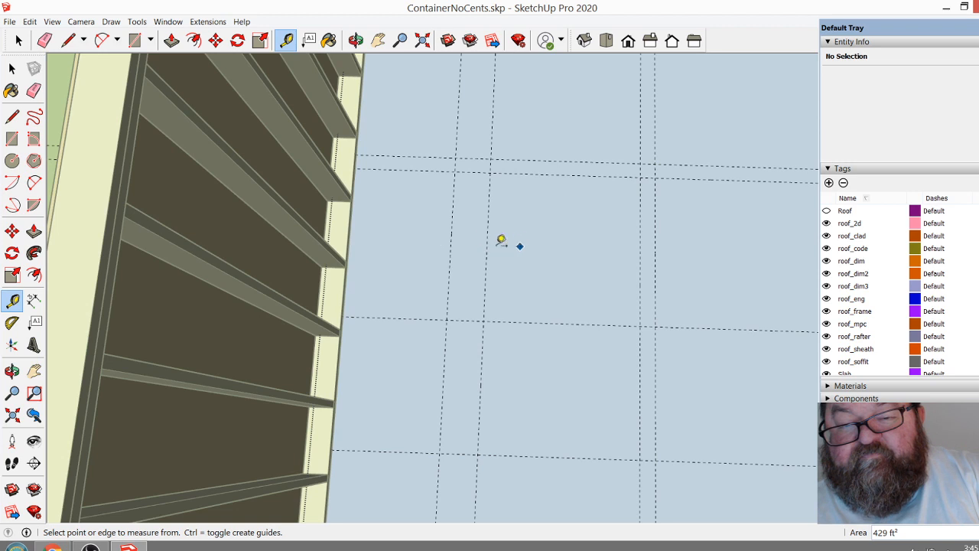
{"action": "left_click", "coordinate": [46, 42]}
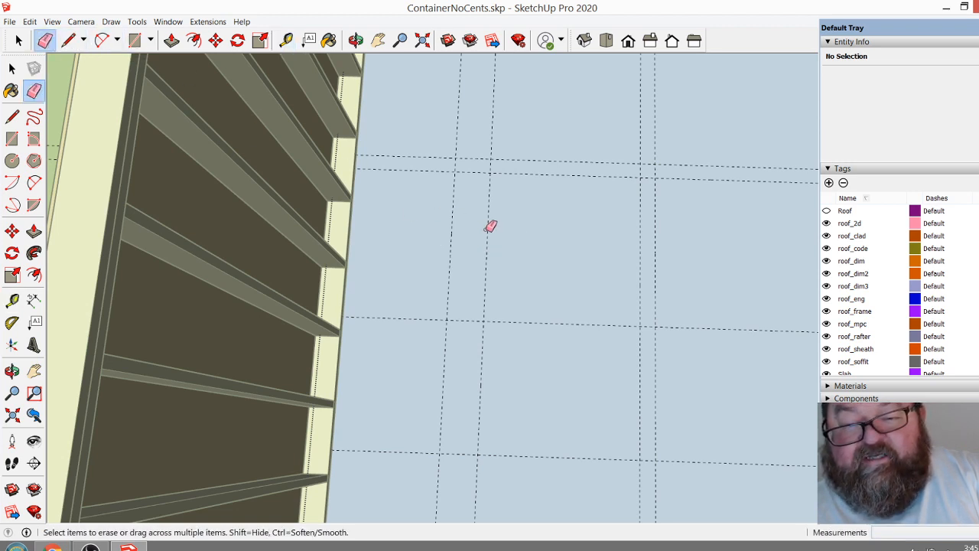
{"action": "left_click", "coordinate": [286, 40]}
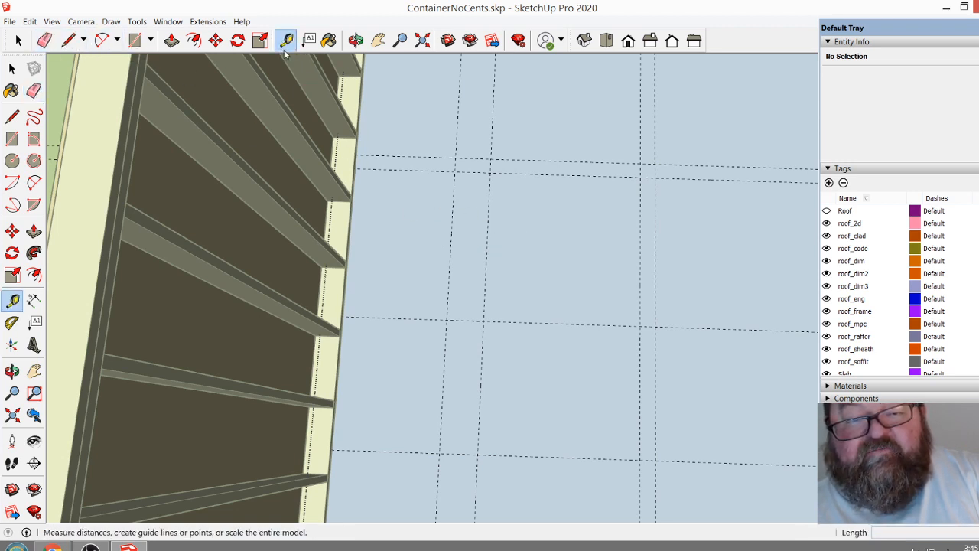
{"action": "left_click", "coordinate": [452, 224]}
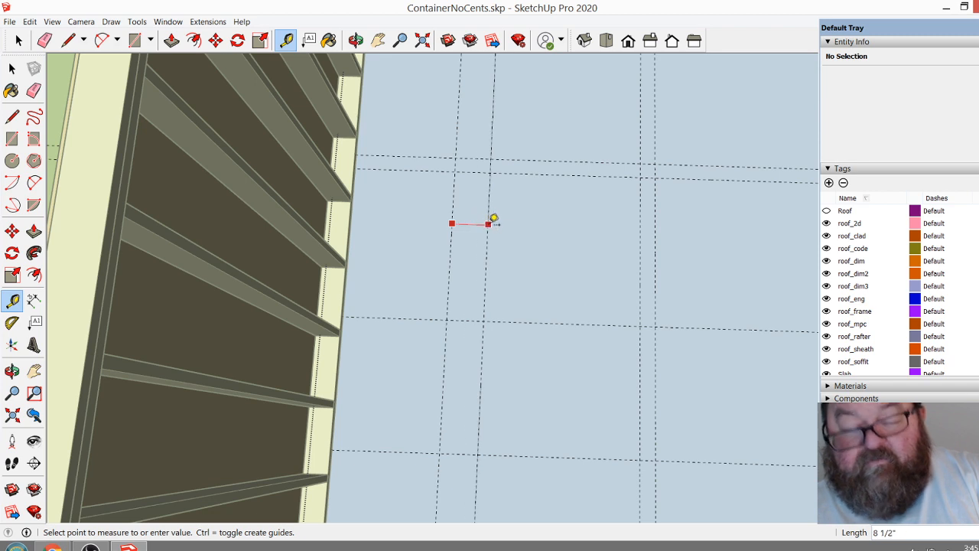
{"action": "left_click", "coordinate": [489, 224]}
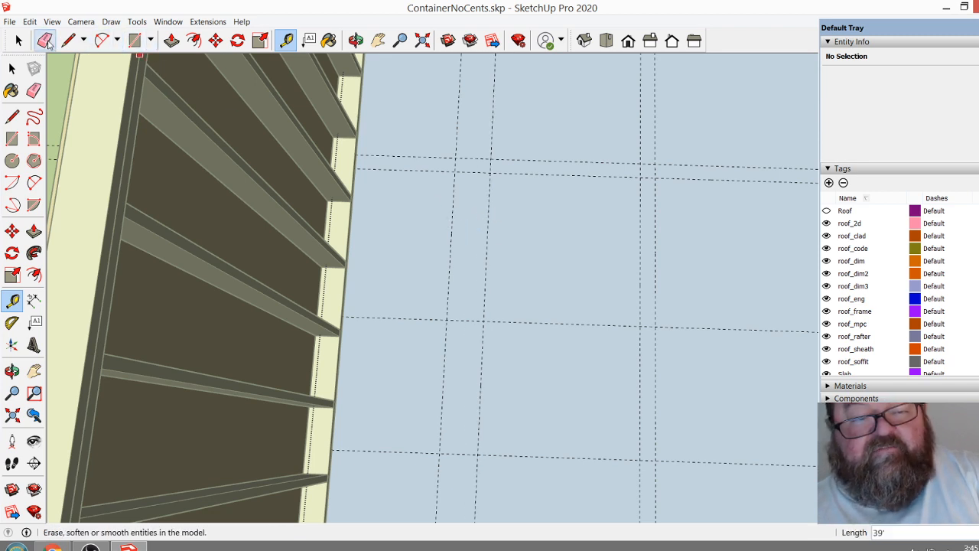
{"action": "left_click", "coordinate": [45, 41]}
{"action": "left_click", "coordinate": [487, 225]}
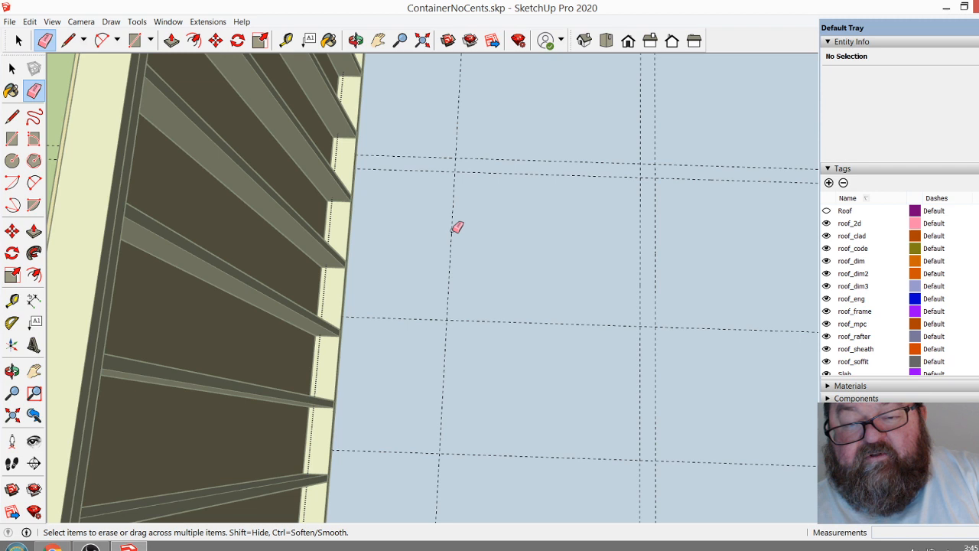
Erase the 24" edge guide and place a parallel guide 40" from the nearer lengthwise partition guide, towards the same long edge
{"action": "left_click", "coordinate": [452, 227]}
{"action": "left_click", "coordinate": [287, 39]}
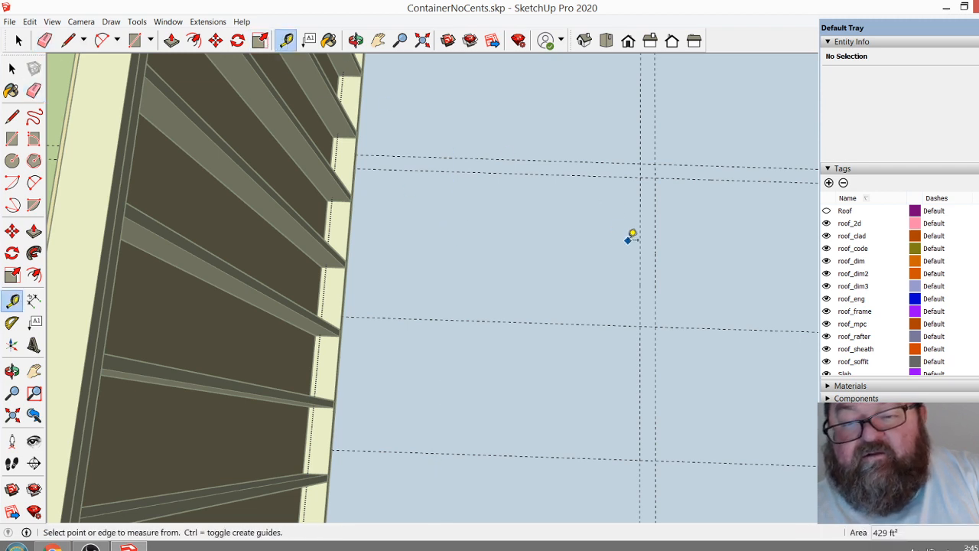
{"action": "left_click", "coordinate": [640, 248]}
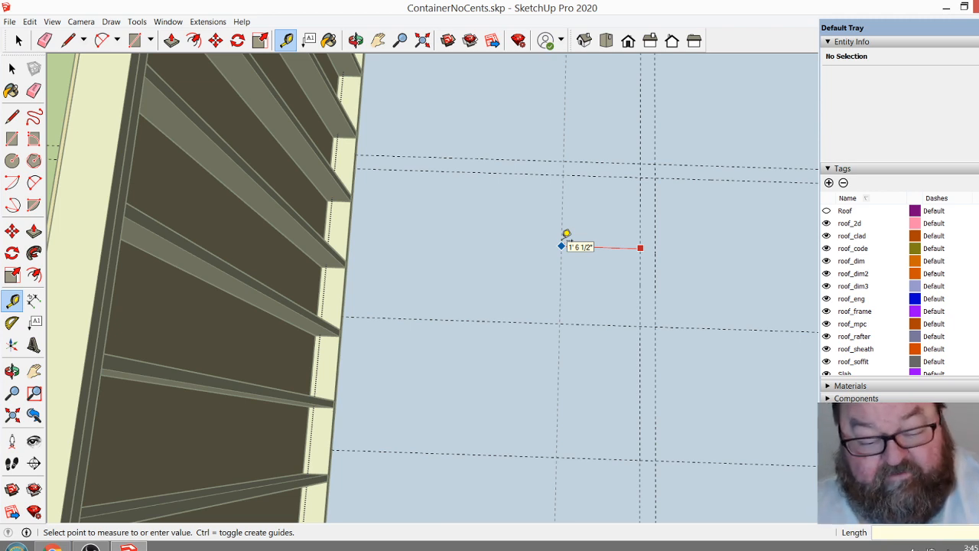
{"action": "key", "text": "Return"}
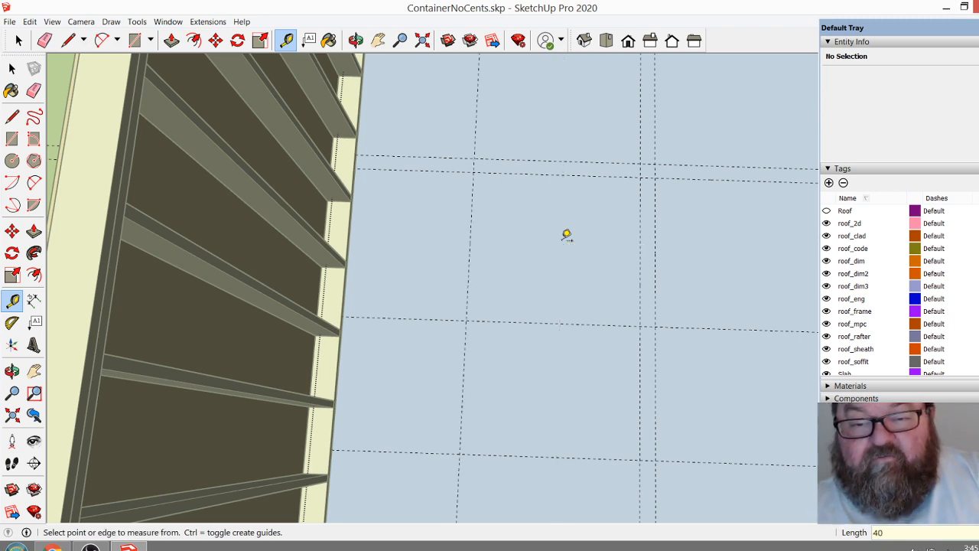
Place a parallel guide 3.5" beyond the 40" guide towards the floor edge, and measure the remaining gap to that edge
{"action": "left_click", "coordinate": [472, 240]}
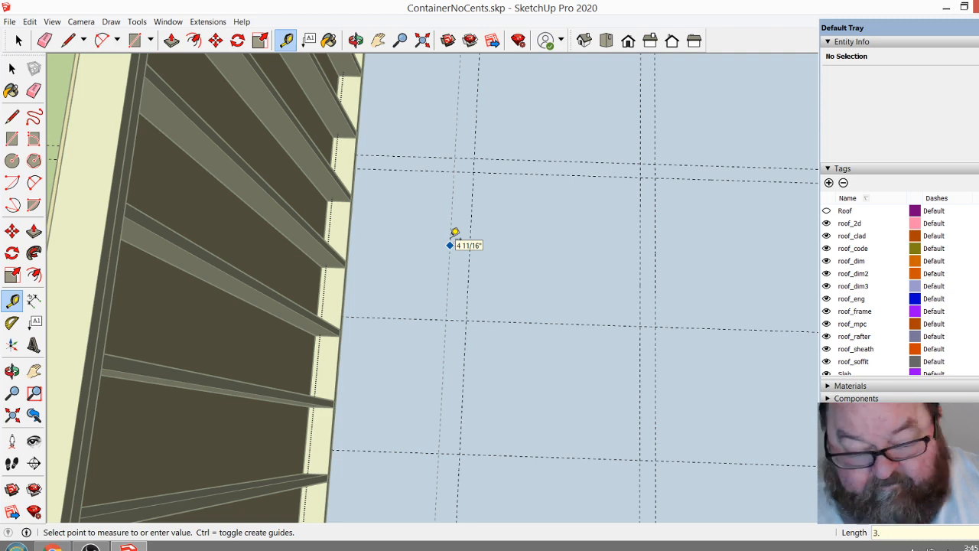
{"action": "left_click", "coordinate": [455, 232]}
{"action": "scroll", "coordinate": [439, 222], "scroll_direction": "up", "scroll_amount": 5}
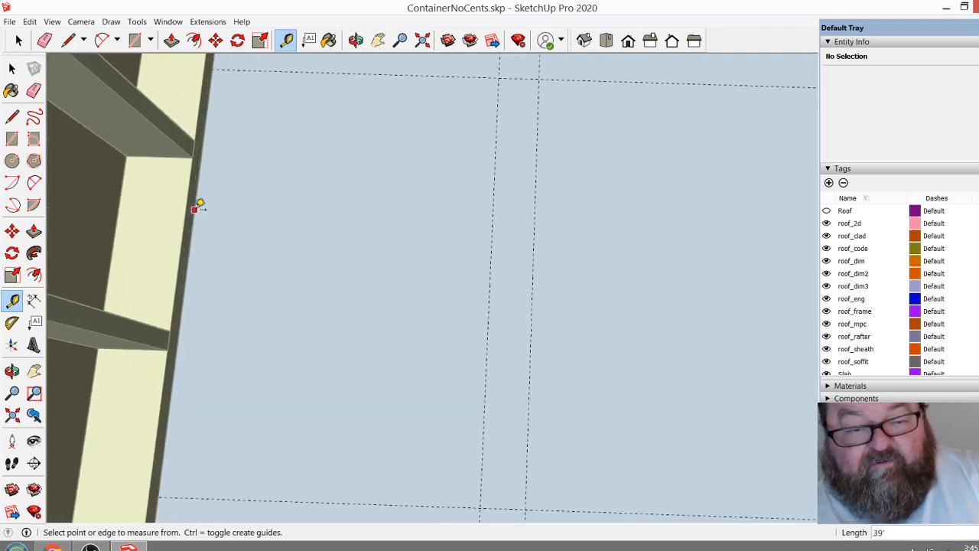
{"action": "left_click", "coordinate": [195, 210]}
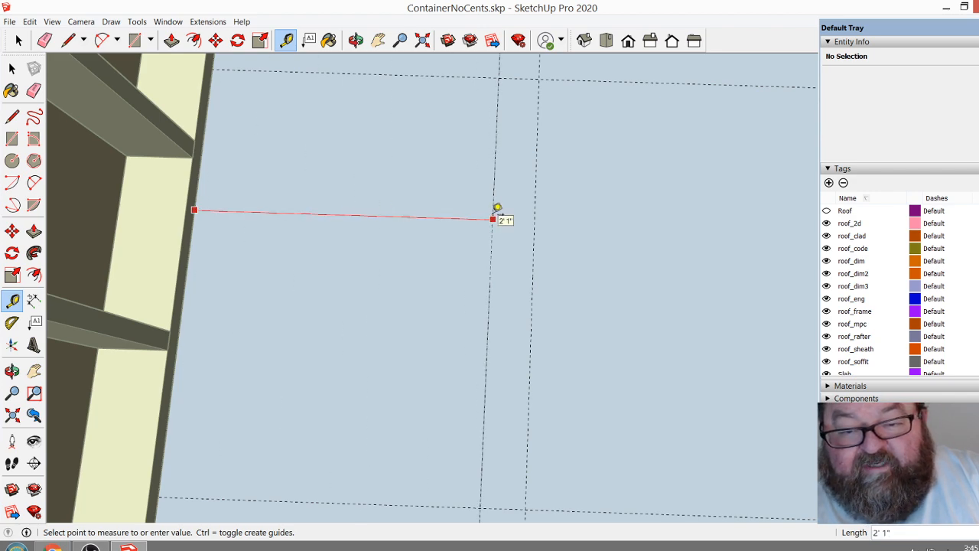
{"action": "key", "text": "Escape"}
{"action": "scroll", "coordinate": [418, 270], "scroll_direction": "down", "scroll_amount": 6}
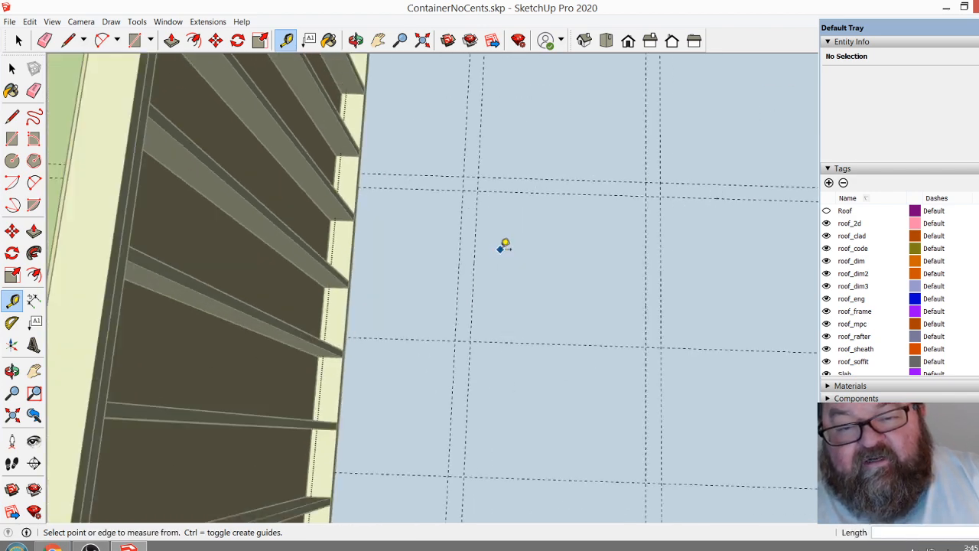
Examine the partition guide layout across the whole floor from several angles, ending at the building's large end room
{"action": "scroll", "coordinate": [514, 224], "scroll_direction": "down", "scroll_amount": 4}
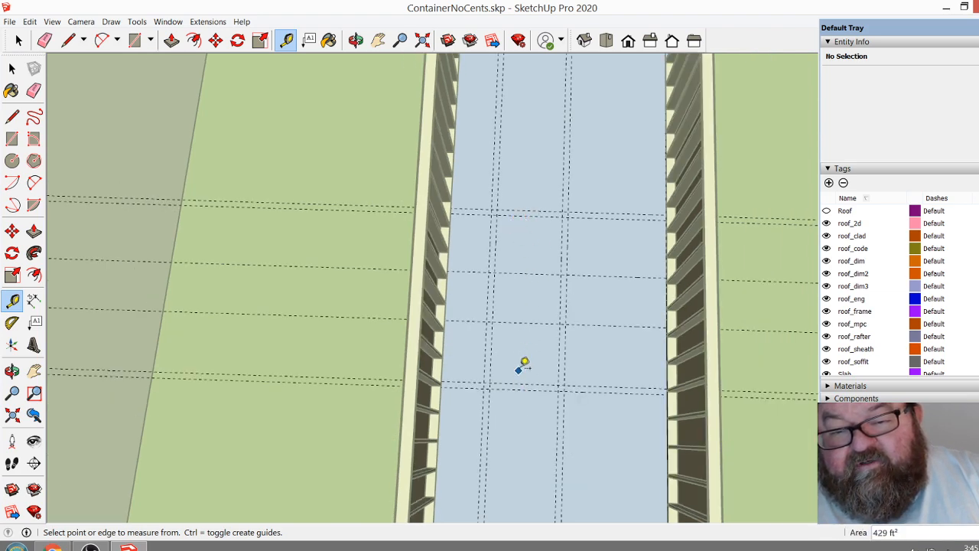
{"action": "scroll", "coordinate": [522, 365], "scroll_direction": "up", "scroll_amount": 3}
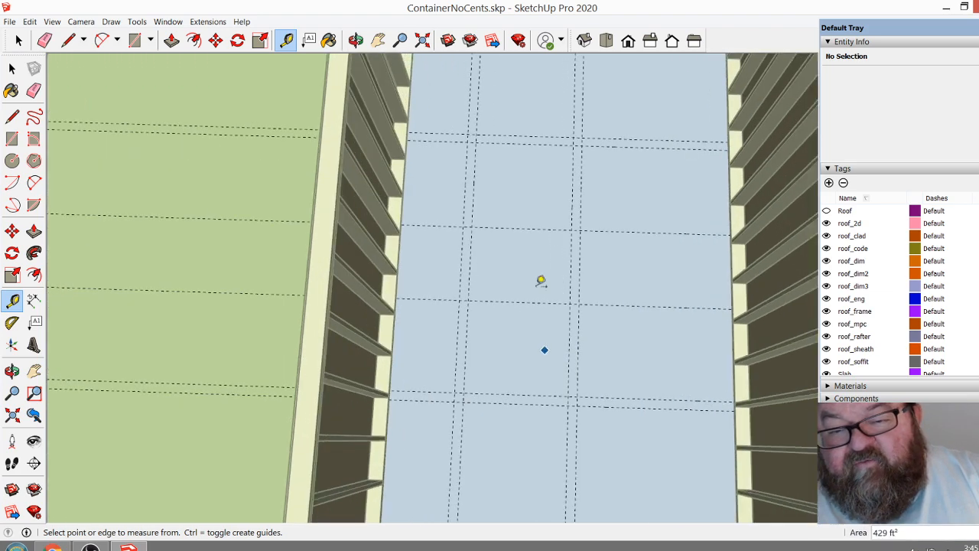
{"action": "left_click", "coordinate": [355, 41]}
{"action": "left_click_drag", "start_coordinate": [614, 343], "coordinate": [283, 382]}
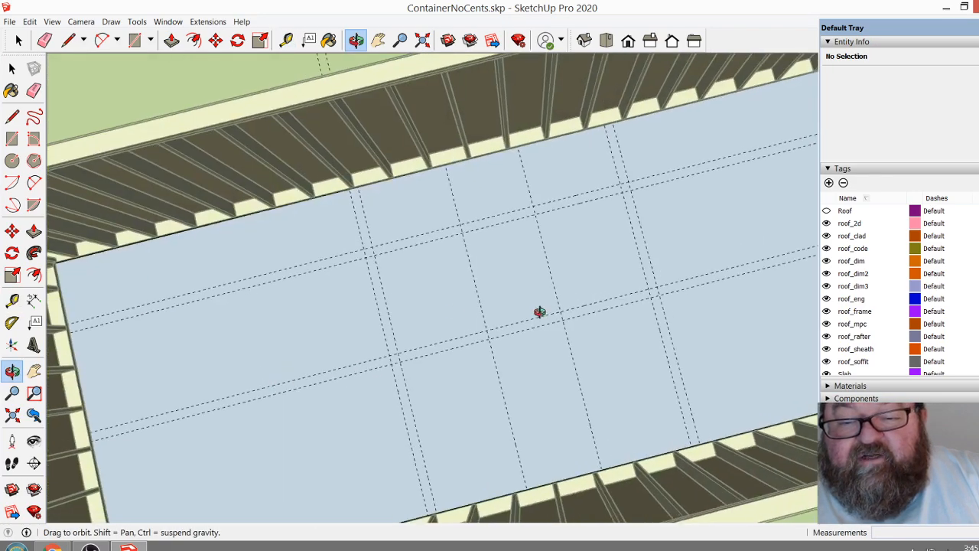
{"action": "left_click_drag", "start_coordinate": [488, 390], "coordinate": [467, 234]}
{"action": "left_click_drag", "start_coordinate": [473, 297], "coordinate": [532, 359]}
{"action": "scroll", "coordinate": [532, 359], "scroll_direction": "up", "scroll_amount": 1}
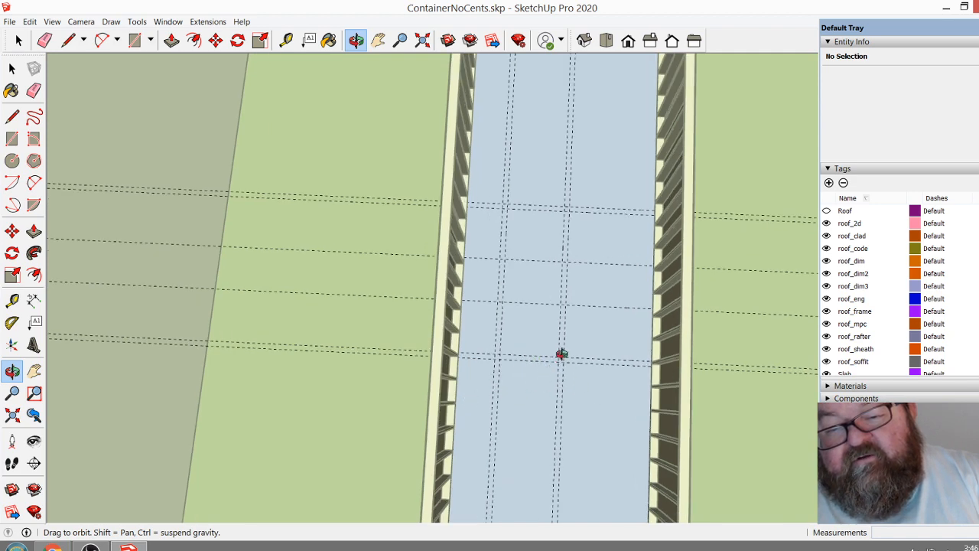
{"action": "scroll", "coordinate": [549, 325], "scroll_direction": "down", "scroll_amount": 3}
{"action": "left_click_drag", "start_coordinate": [518, 372], "coordinate": [770, 366]}
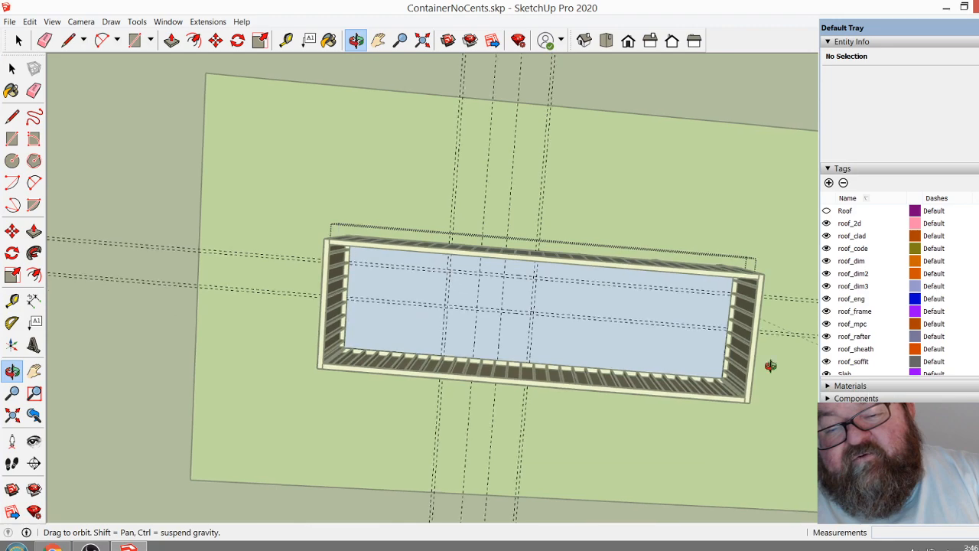
{"action": "left_click_drag", "start_coordinate": [526, 286], "coordinate": [515, 207]}
{"action": "left_click_drag", "start_coordinate": [610, 295], "coordinate": [314, 331]}
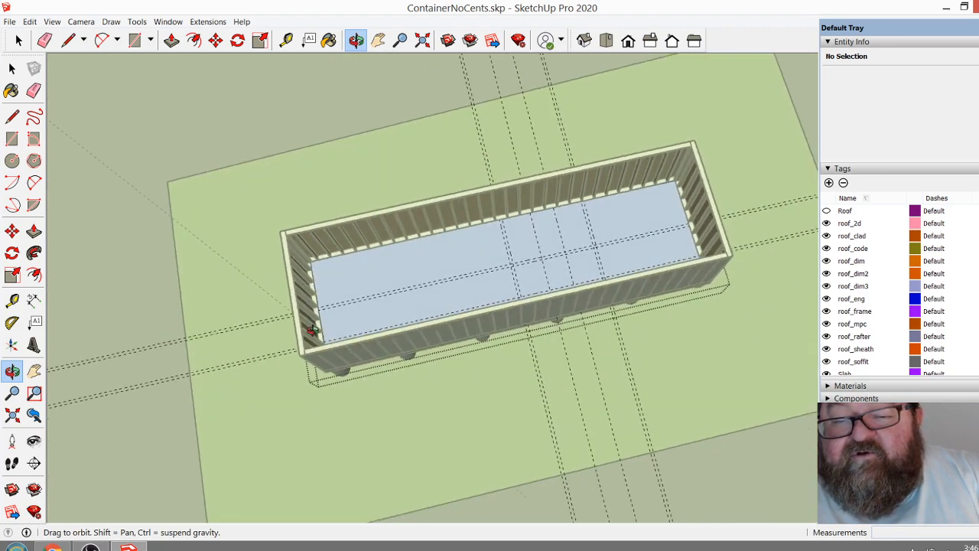
{"action": "scroll", "coordinate": [470, 204], "scroll_direction": "up", "scroll_amount": 3}
{"action": "scroll", "coordinate": [662, 316], "scroll_direction": "down", "scroll_amount": 2}
{"action": "left_click_drag", "start_coordinate": [660, 319], "coordinate": [601, 335]}
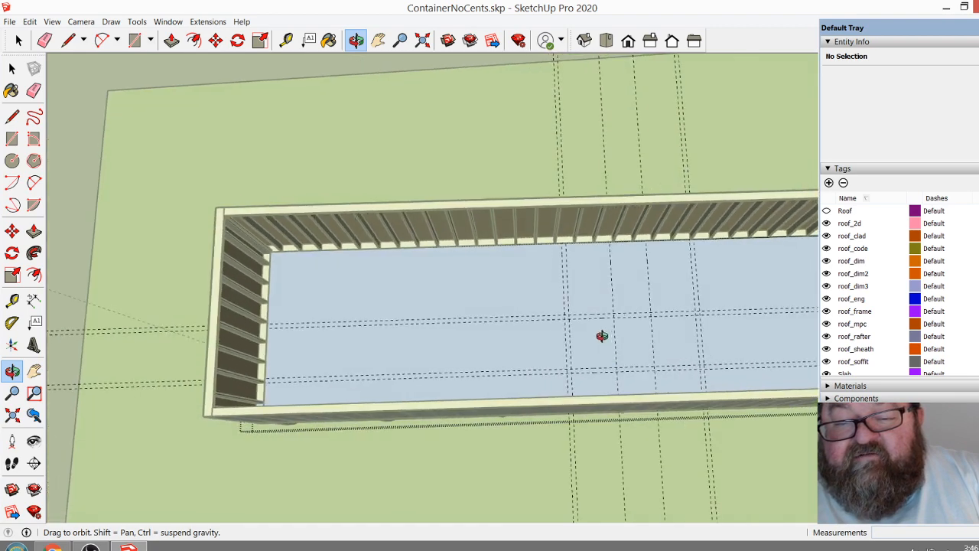
{"action": "scroll", "coordinate": [410, 291], "scroll_direction": "up", "scroll_amount": 1}
{"action": "scroll", "coordinate": [474, 298], "scroll_direction": "up", "scroll_amount": 5}
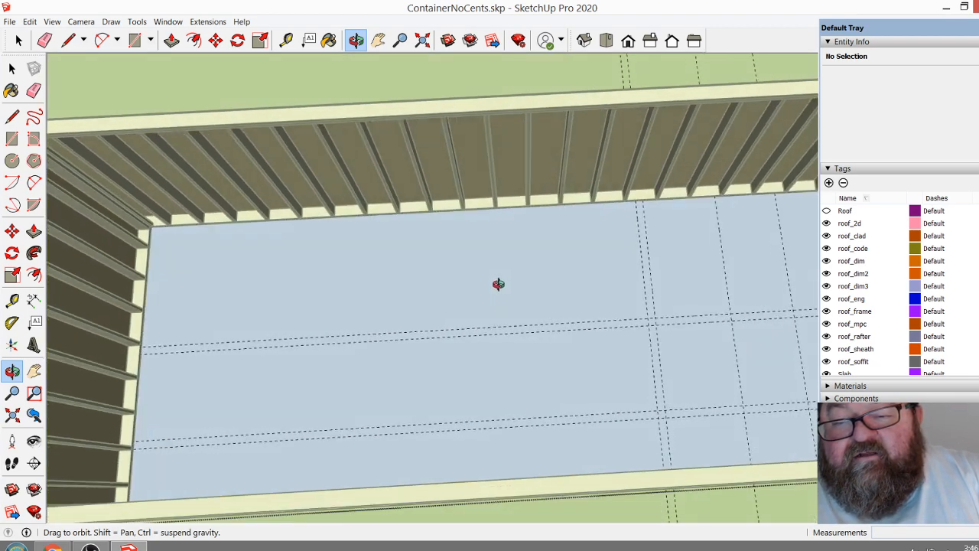
Place a parallel guide 25" from the nearer crosswise partition guide, towards the large end room
{"action": "left_click", "coordinate": [286, 40]}
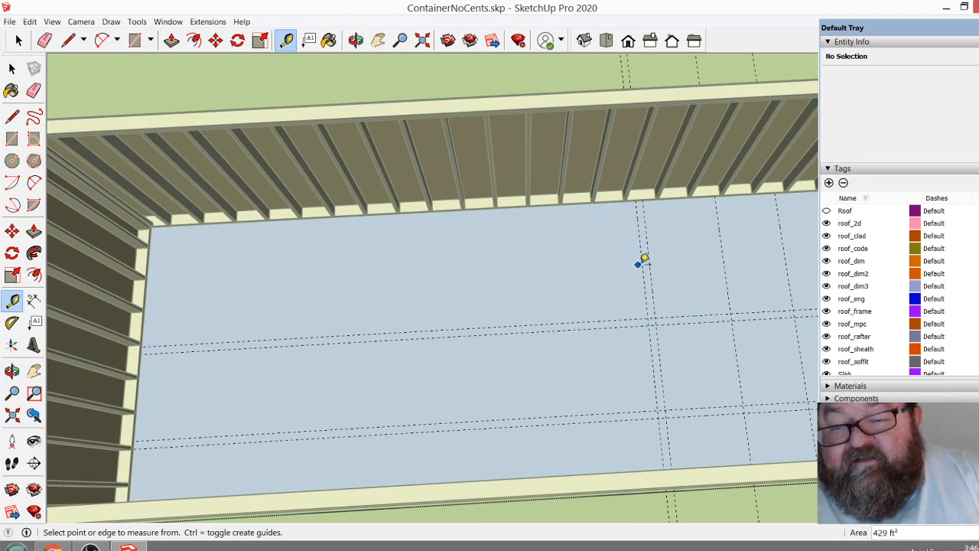
{"action": "left_click", "coordinate": [644, 258]}
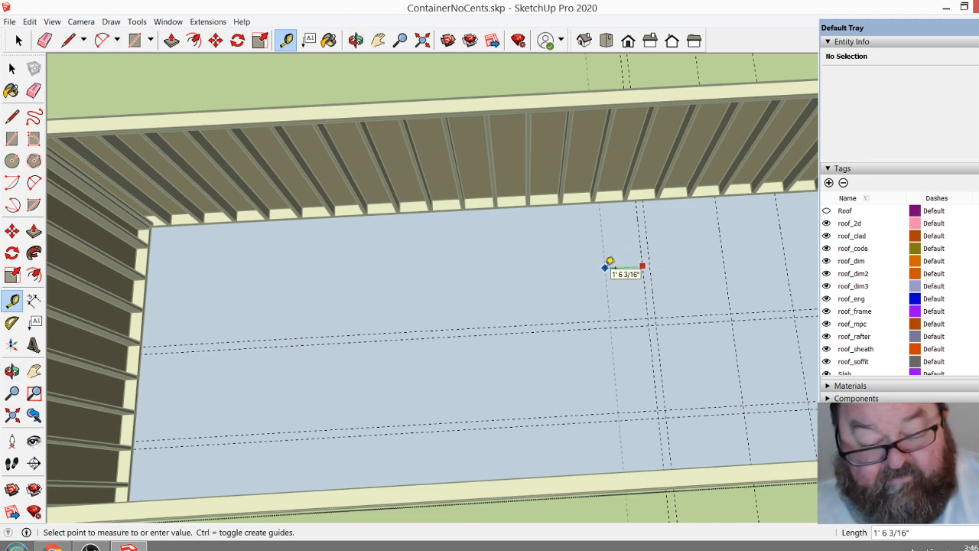
{"action": "key", "text": "Return"}
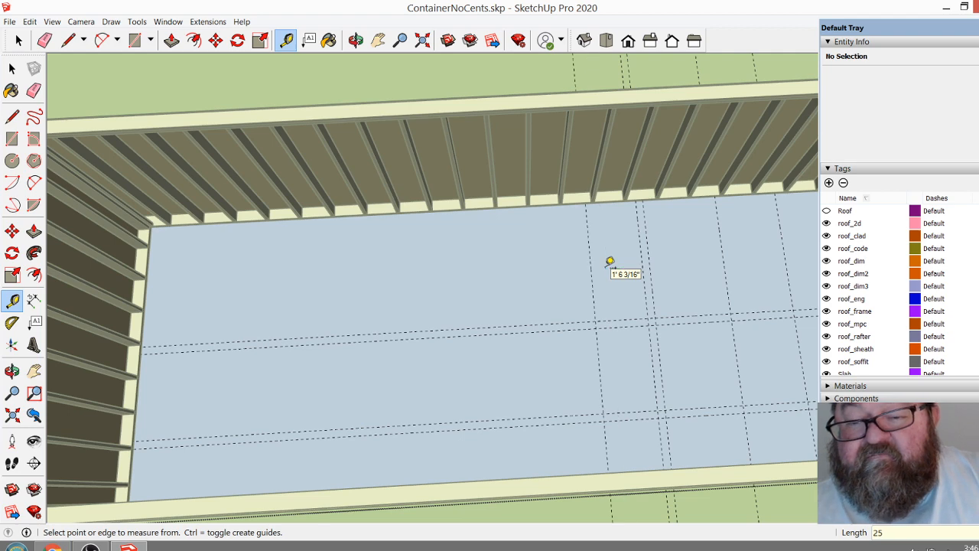
Place a parallel guide 25" inward from the floor's long edge in the large end room
{"action": "scroll", "coordinate": [600, 253], "scroll_direction": "up", "scroll_amount": 8}
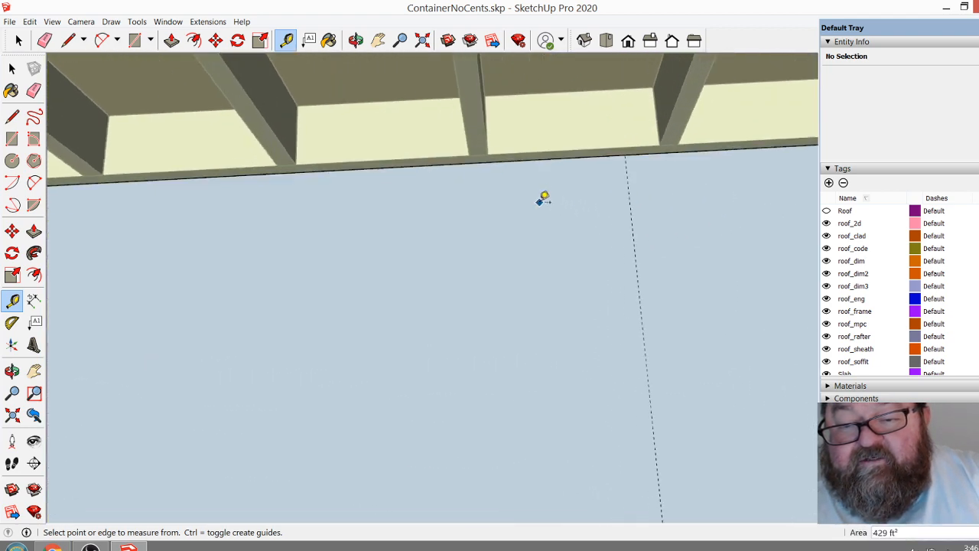
{"action": "left_click", "coordinate": [540, 157]}
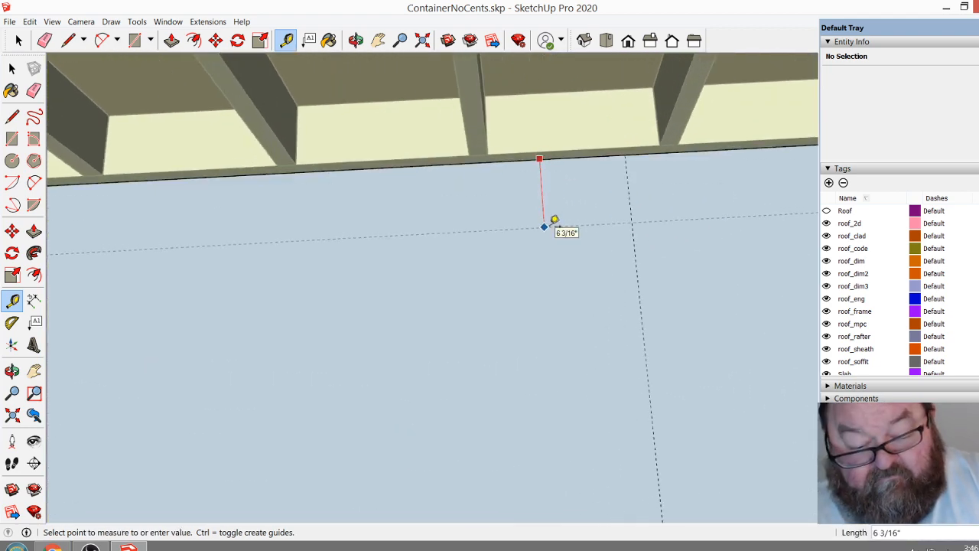
{"action": "left_click", "coordinate": [543, 226]}
{"action": "scroll", "coordinate": [638, 182], "scroll_direction": "down", "scroll_amount": 3}
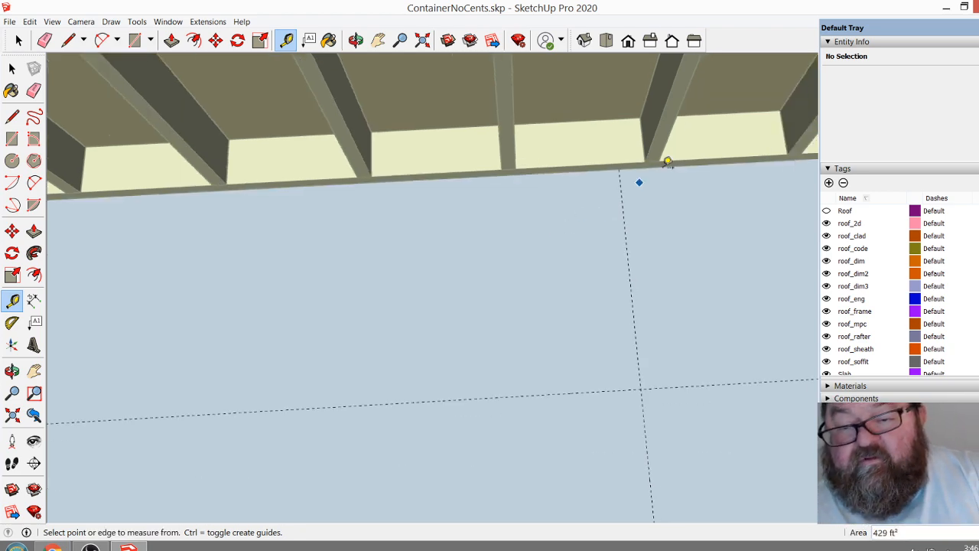
Measure from the floor's long edge to both guides of the nearest lengthwise partition pair
{"action": "scroll", "coordinate": [606, 207], "scroll_direction": "down", "scroll_amount": 2}
{"action": "scroll", "coordinate": [617, 253], "scroll_direction": "down", "scroll_amount": 3}
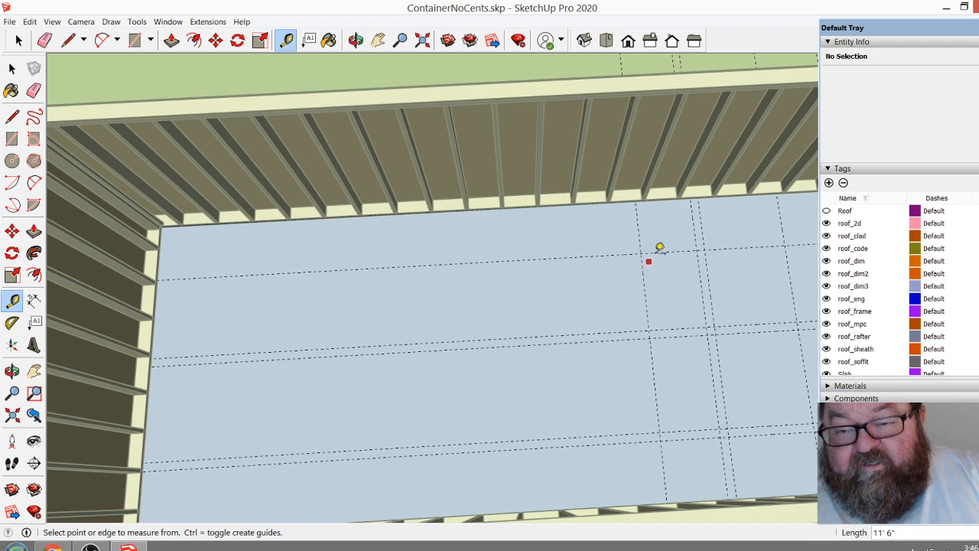
{"action": "scroll", "coordinate": [658, 247], "scroll_direction": "up", "scroll_amount": 5}
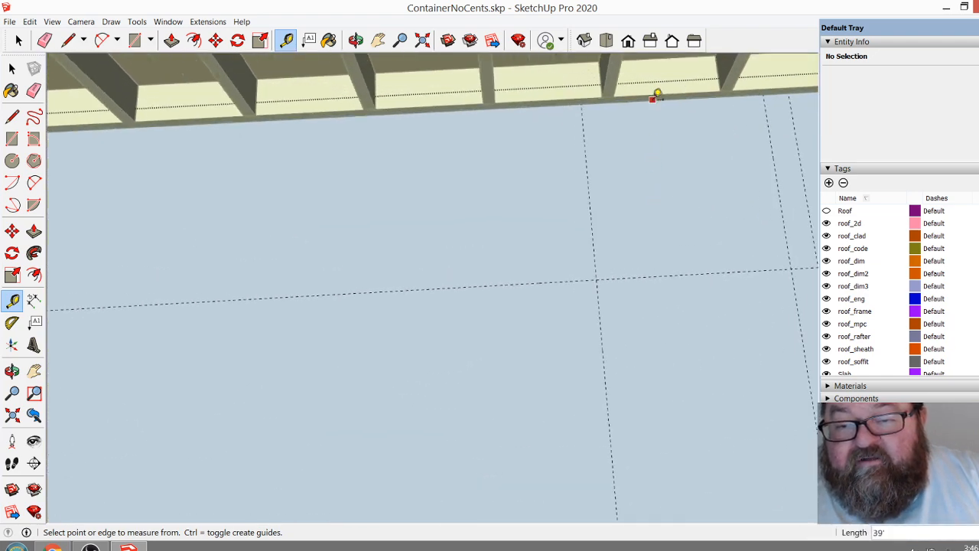
{"action": "left_click", "coordinate": [652, 96]}
{"action": "scroll", "coordinate": [653, 181], "scroll_direction": "down", "scroll_amount": 3}
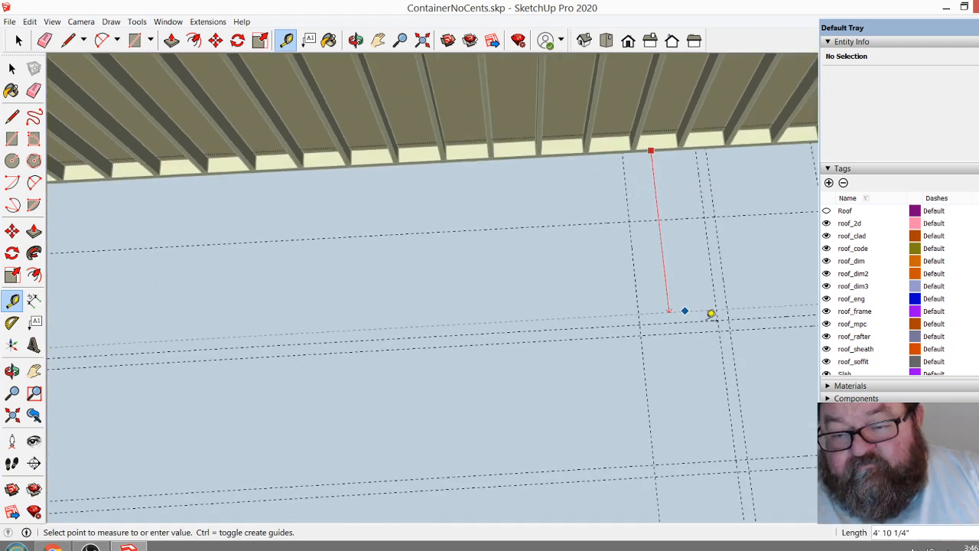
{"action": "scroll", "coordinate": [663, 301], "scroll_direction": "down", "scroll_amount": 3}
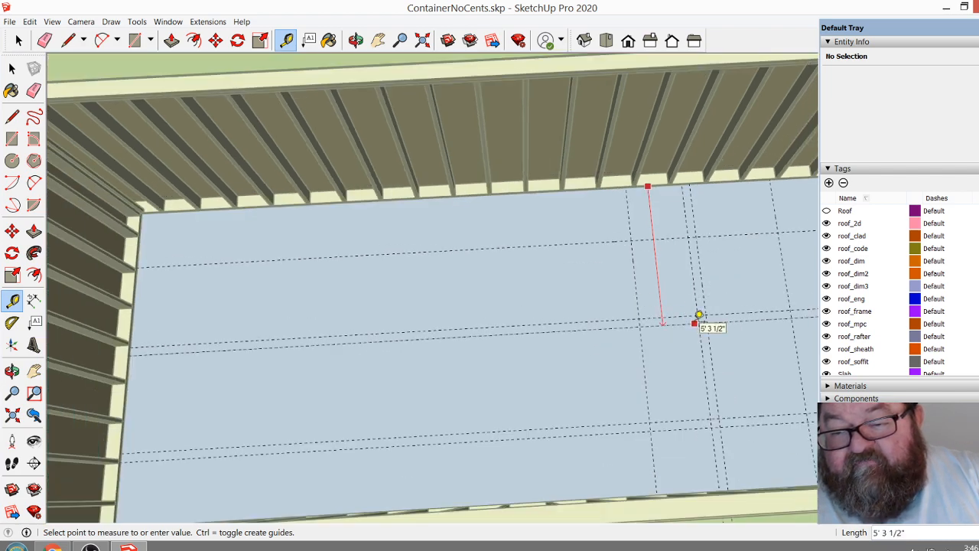
{"action": "scroll", "coordinate": [693, 319], "scroll_direction": "up", "scroll_amount": 4}
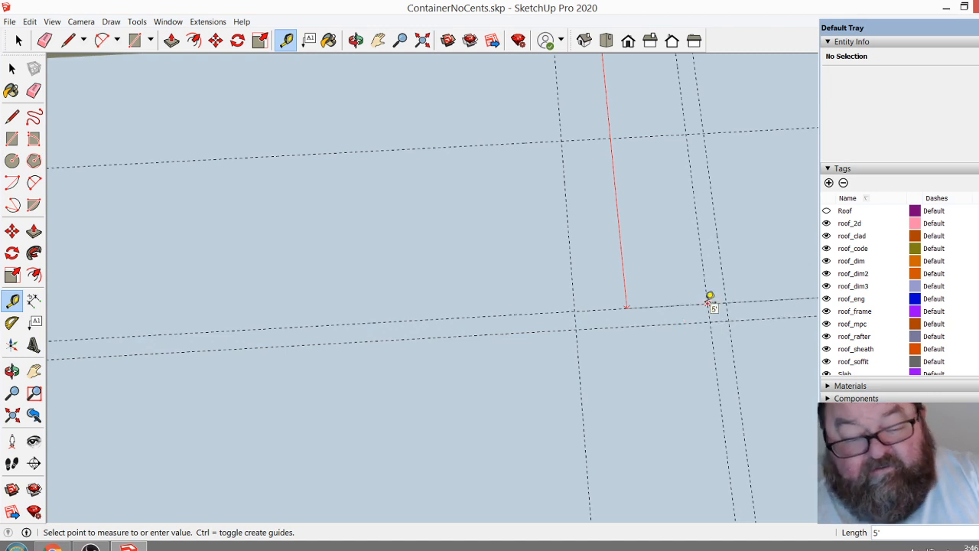
{"action": "left_click", "coordinate": [709, 296]}
{"action": "scroll", "coordinate": [701, 350], "scroll_direction": "down", "scroll_amount": 4}
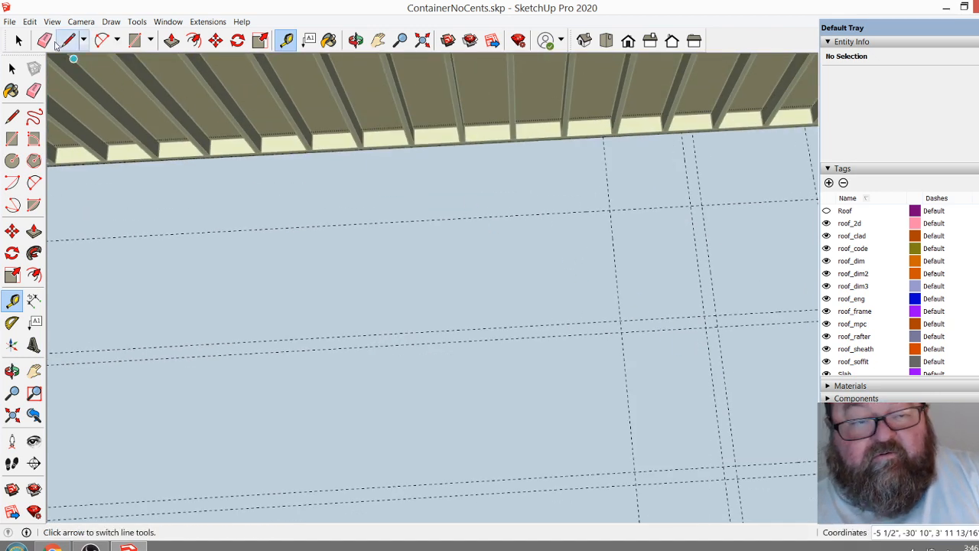
Draw an L-shaped line from the crosswise partition guide along the 5' lengthwise guide, turning 2' 11" along the 25" crosswise guide
{"action": "left_click", "coordinate": [67, 40]}
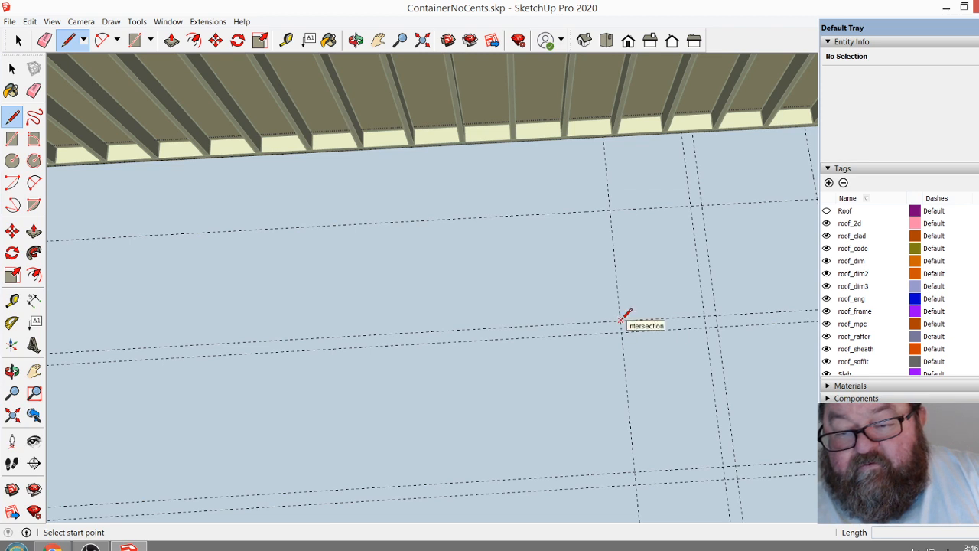
{"action": "left_click", "coordinate": [704, 315]}
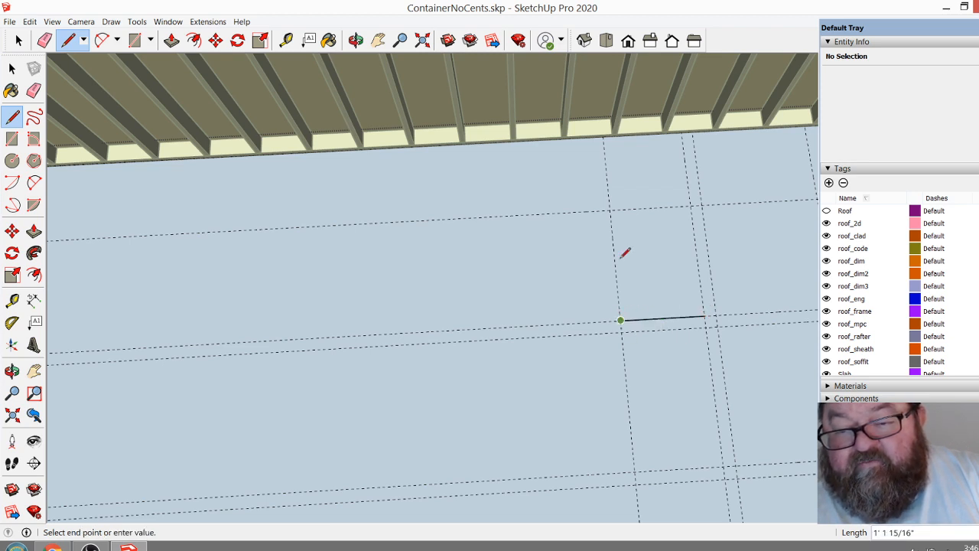
{"action": "left_click", "coordinate": [611, 208]}
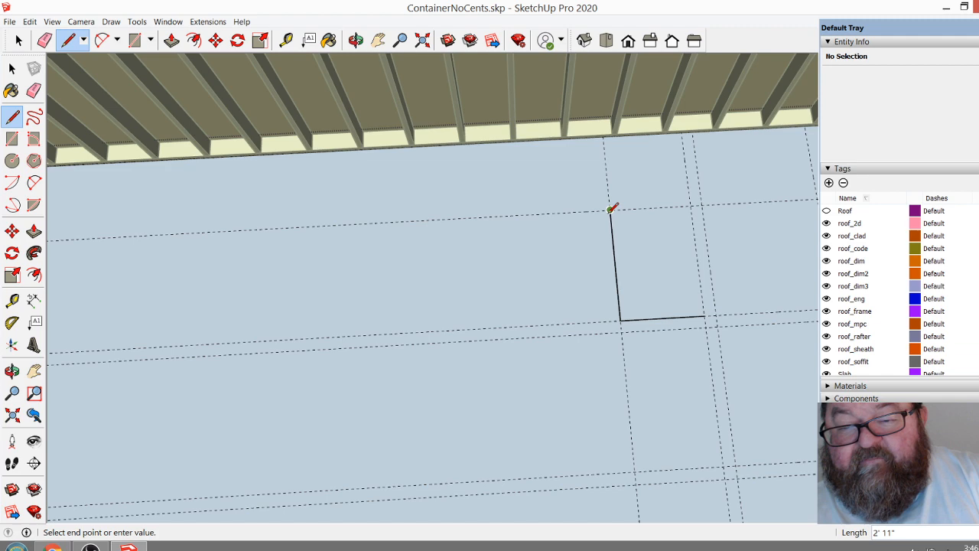
{"action": "scroll", "coordinate": [623, 214], "scroll_direction": "down", "scroll_amount": 4}
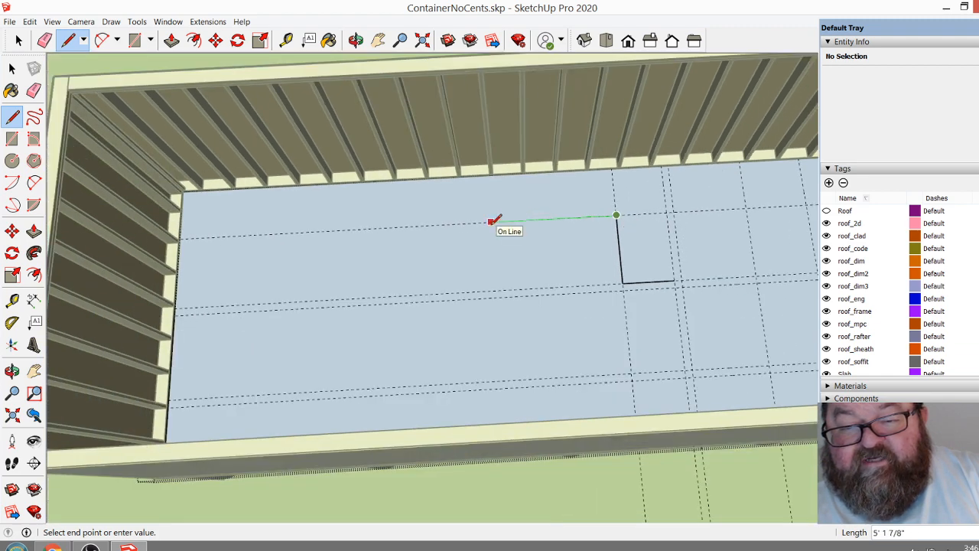
{"action": "key", "text": "Escape"}
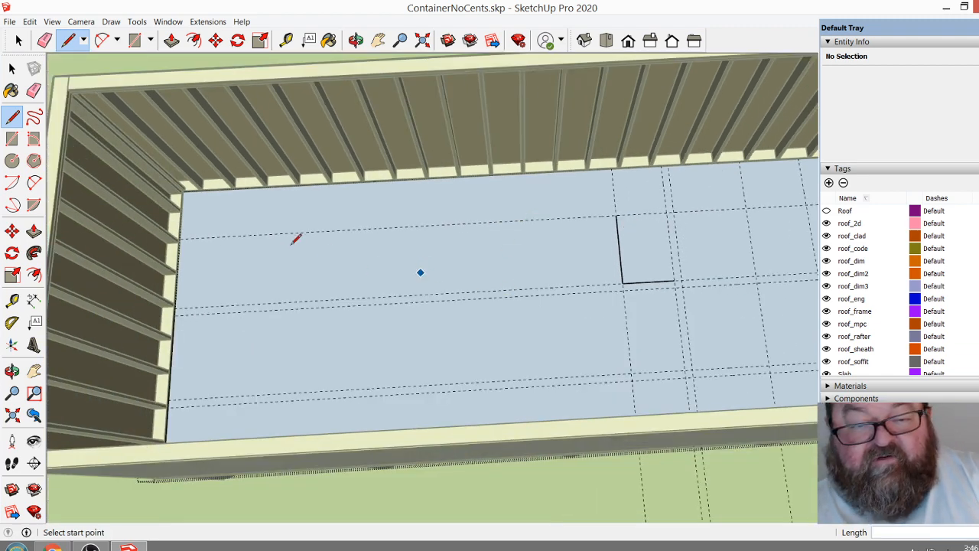
Place a parallel guide 10' inward from the floor's short end edge in the large end room
{"action": "left_click", "coordinate": [285, 40]}
{"action": "scroll", "coordinate": [186, 254], "scroll_direction": "up", "scroll_amount": 5}
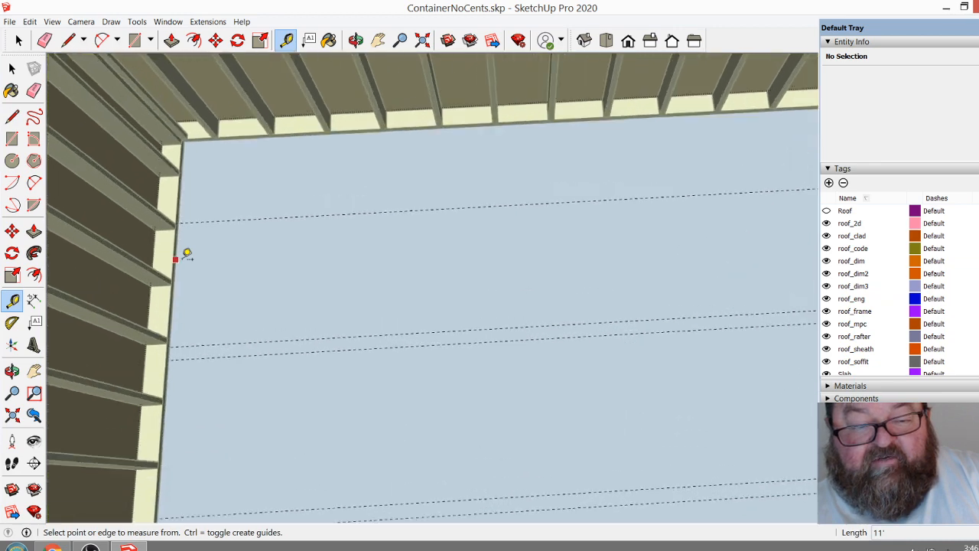
{"action": "scroll", "coordinate": [186, 254], "scroll_direction": "up", "scroll_amount": 1}
{"action": "left_click", "coordinate": [166, 251]}
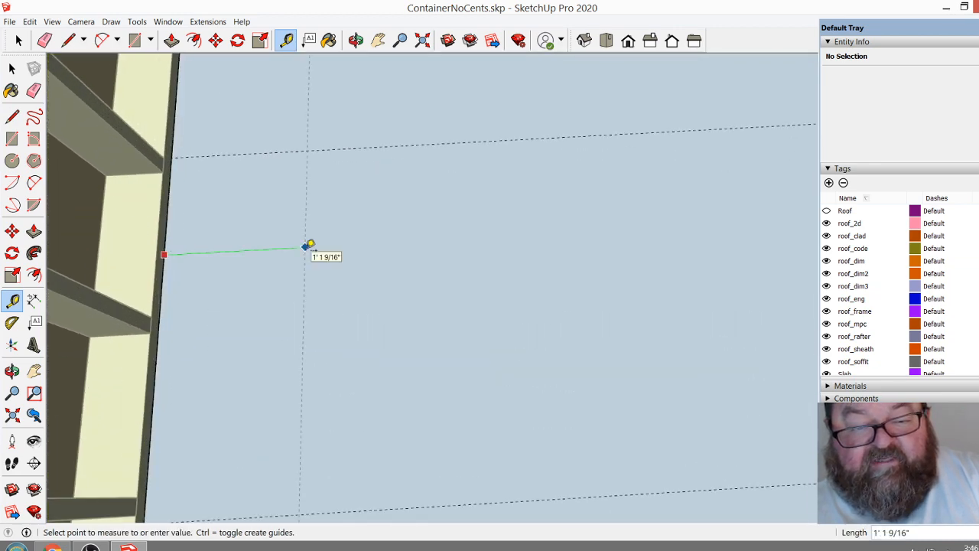
{"action": "type", "text": "10'"}
{"action": "key", "text": "Return"}
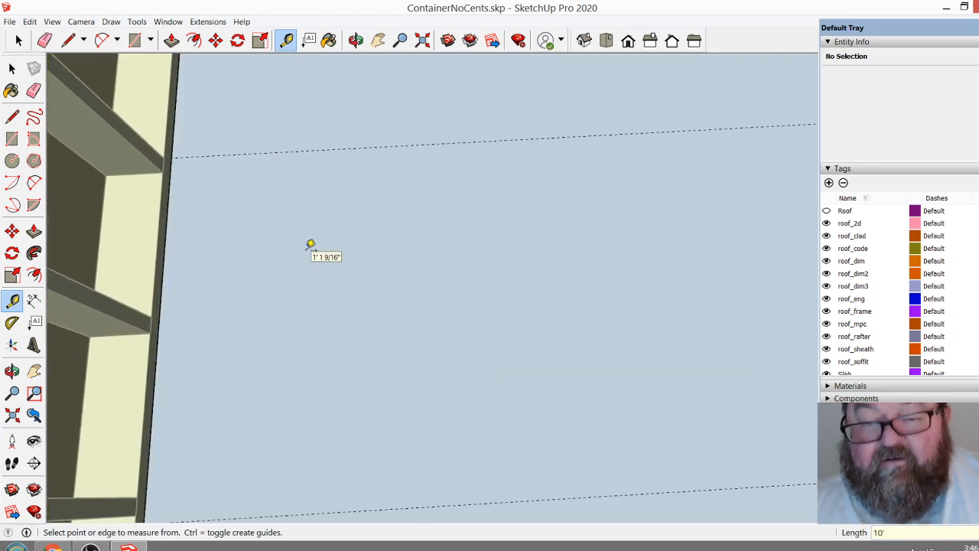
Draw a 90" line from the free end of the L-shaped line along the 25" lengthwise guide toward the floor's short end
{"action": "scroll", "coordinate": [310, 245], "scroll_direction": "down", "scroll_amount": 6}
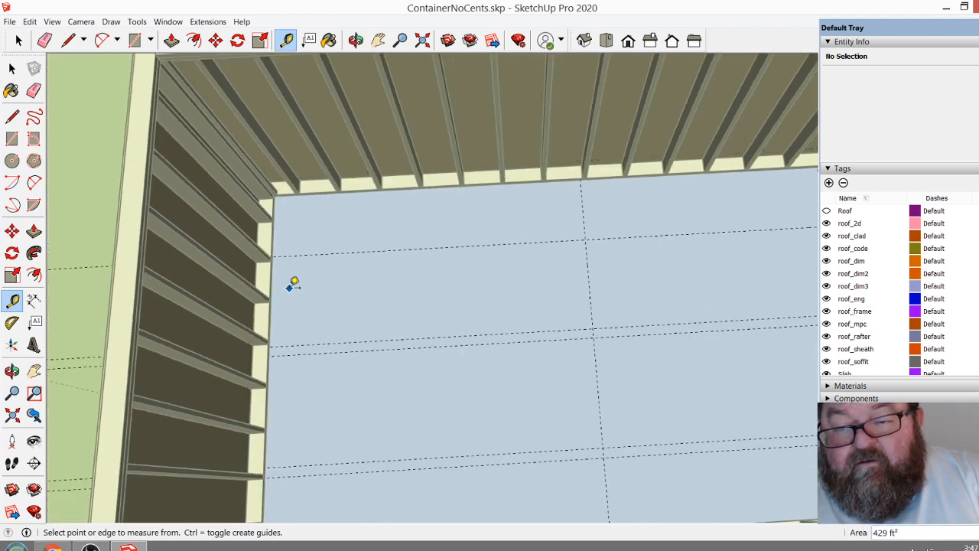
{"action": "scroll", "coordinate": [322, 275], "scroll_direction": "down", "scroll_amount": 2}
{"action": "scroll", "coordinate": [634, 258], "scroll_direction": "up", "scroll_amount": 2}
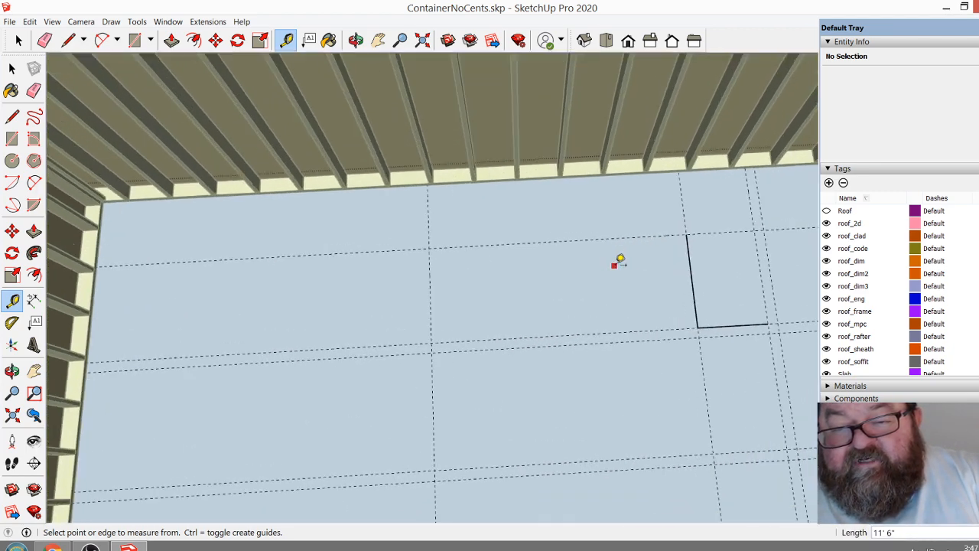
{"action": "left_click", "coordinate": [68, 40]}
{"action": "left_click", "coordinate": [686, 233]}
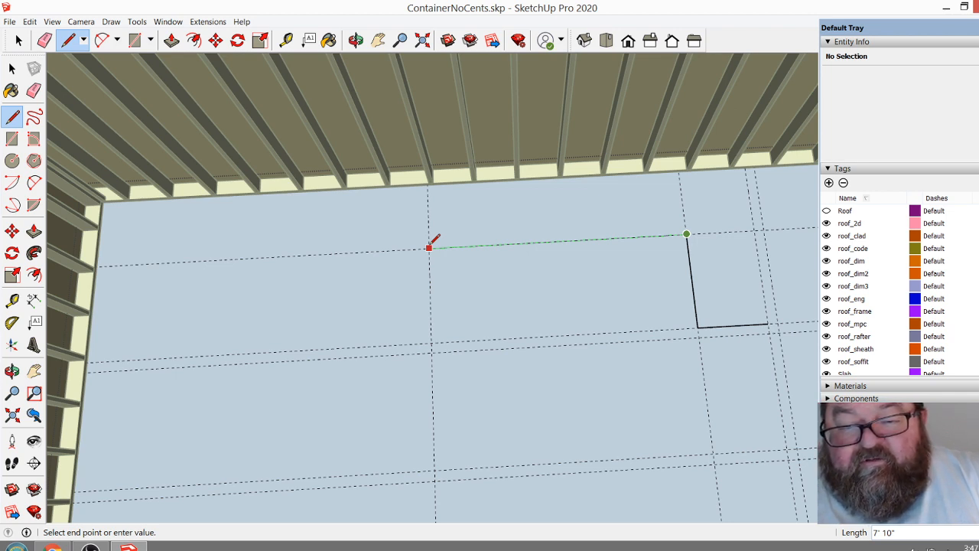
{"action": "type", "text": "90"}
{"action": "key", "text": "Return"}
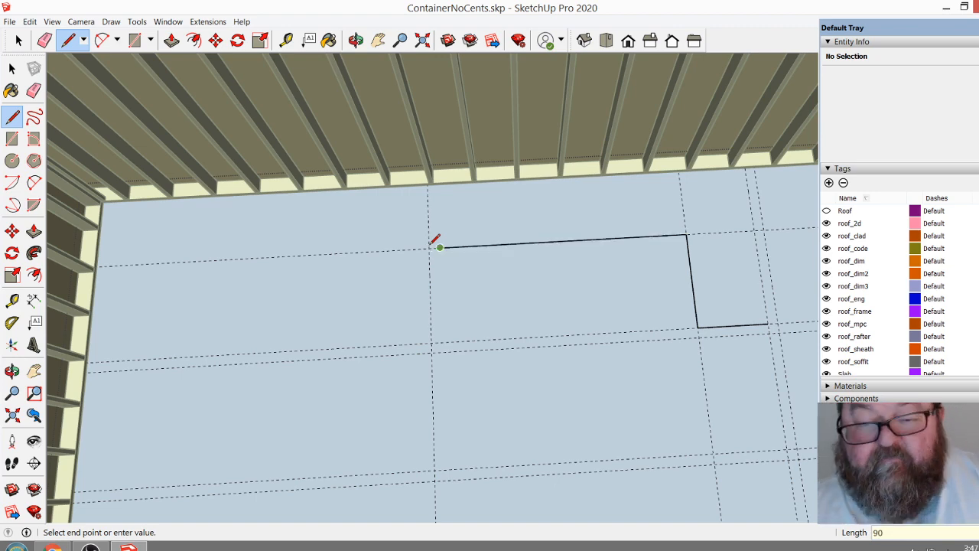
Draw a crosswise line from the end of the 90" line to the floor's long edge to close off the counter outline
{"action": "scroll", "coordinate": [454, 208], "scroll_direction": "up", "scroll_amount": 5}
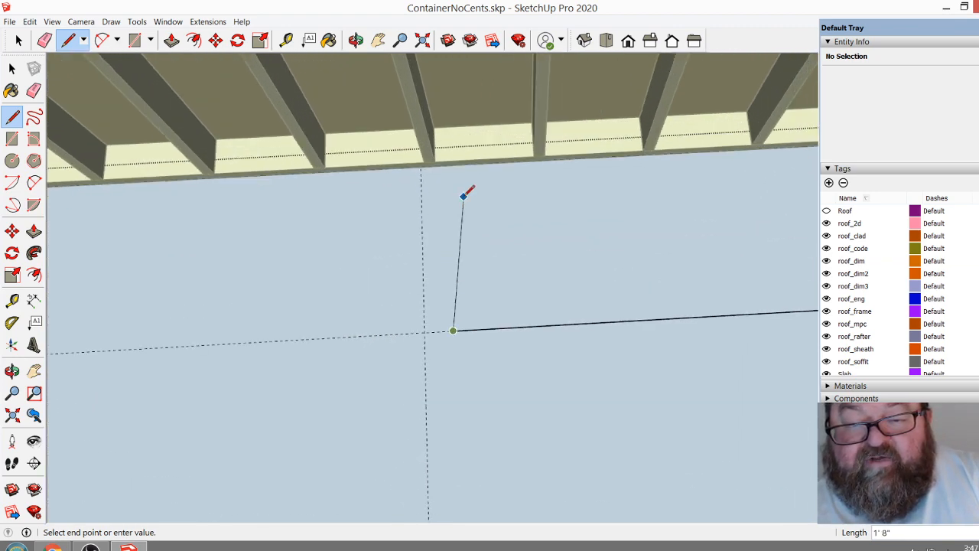
{"action": "left_click", "coordinate": [448, 148]}
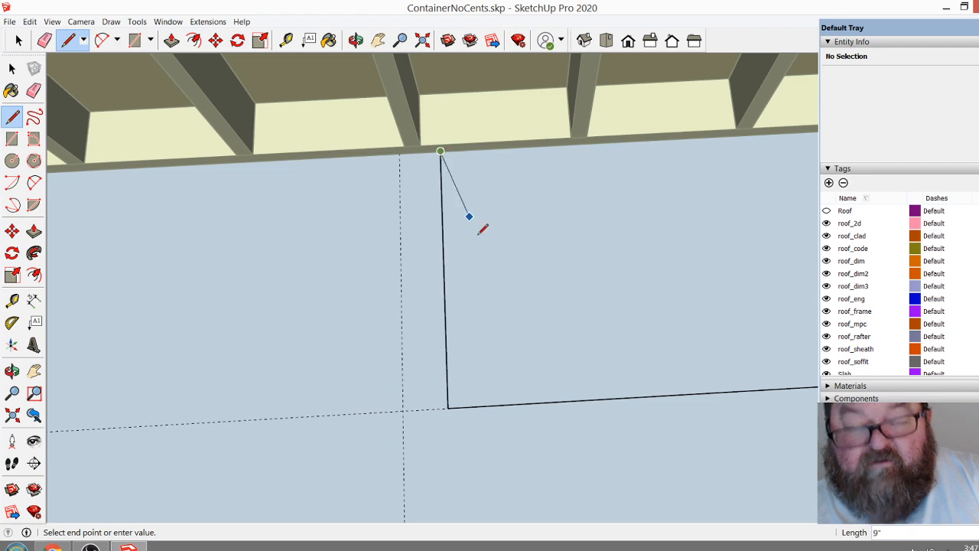
{"action": "key", "text": "Escape"}
{"action": "scroll", "coordinate": [536, 245], "scroll_direction": "down", "scroll_amount": 3}
{"action": "scroll", "coordinate": [546, 249], "scroll_direction": "down", "scroll_amount": 5}
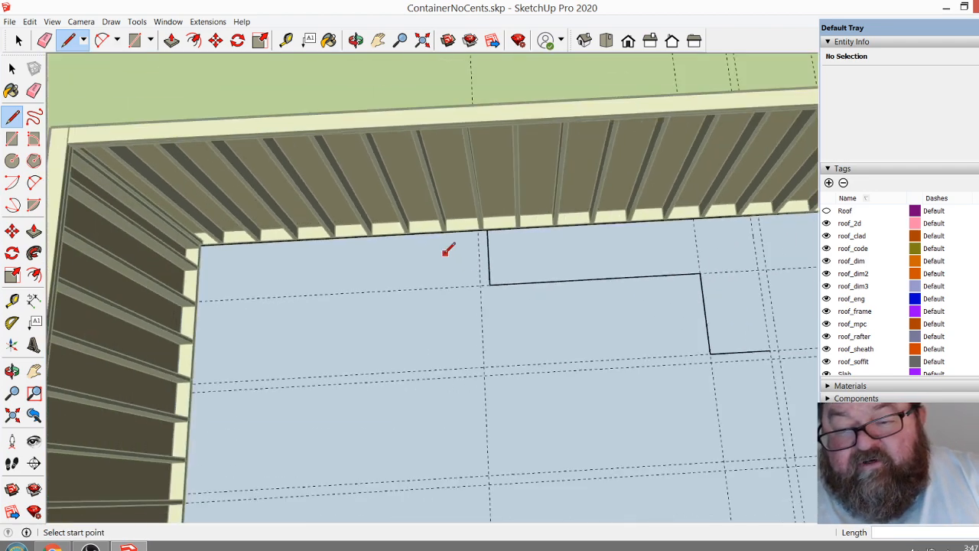
Erase the 25" lengthwise guide and the crosswise guide running through the corner of the counter outline
{"action": "left_click", "coordinate": [44, 40]}
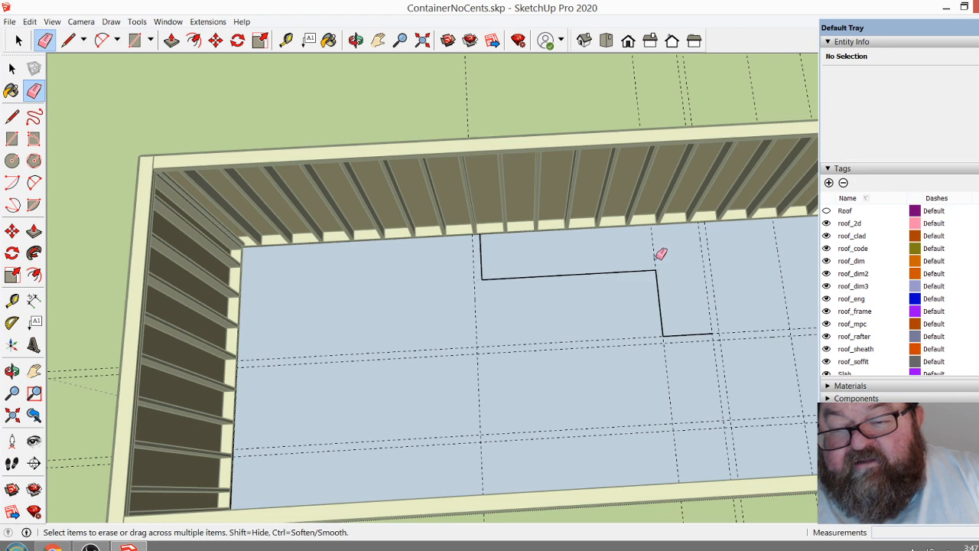
{"action": "scroll", "coordinate": [370, 296], "scroll_direction": "down", "scroll_amount": 2}
{"action": "scroll", "coordinate": [390, 306], "scroll_direction": "down", "scroll_amount": 4}
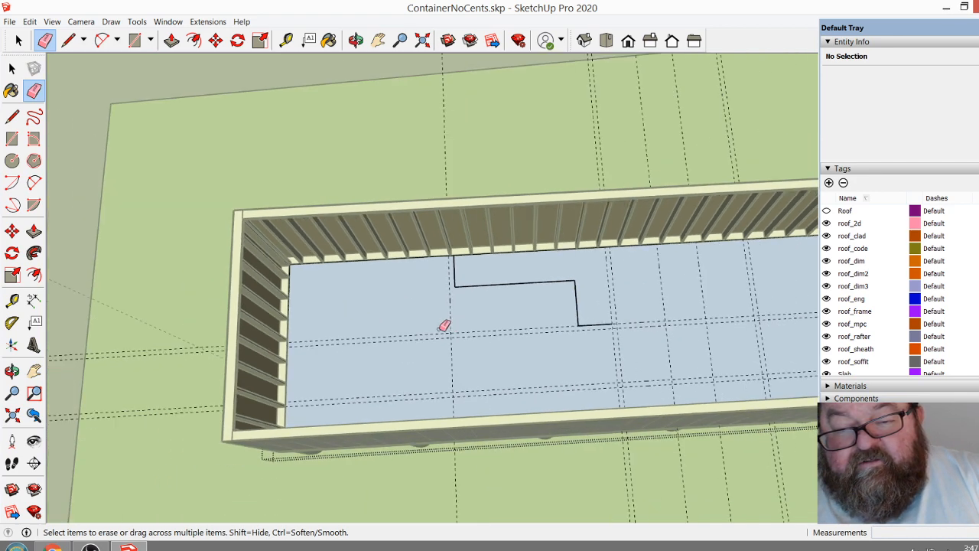
Examine the counter outline and the partition guide layout across the whole floor from several angles
{"action": "left_click", "coordinate": [357, 40]}
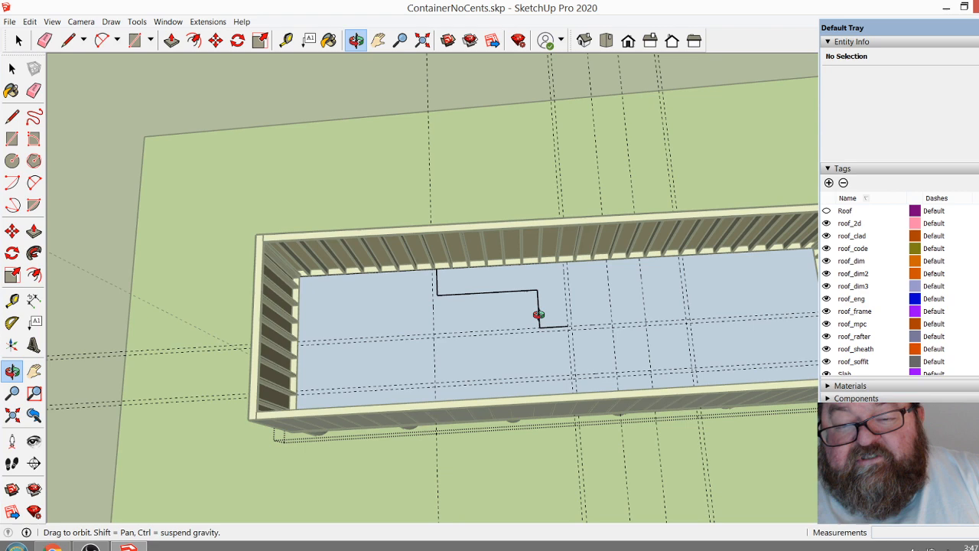
{"action": "mouse_move", "coordinate": [541, 321]}
{"action": "left_mouse_down"}
{"action": "mouse_move", "coordinate": [533, 356]}
{"action": "mouse_move", "coordinate": [428, 339]}
{"action": "left_mouse_up"}
{"action": "left_click_drag", "start_coordinate": [637, 362], "coordinate": [556, 336]}
{"action": "scroll", "coordinate": [596, 317], "scroll_direction": "down", "scroll_amount": 2}
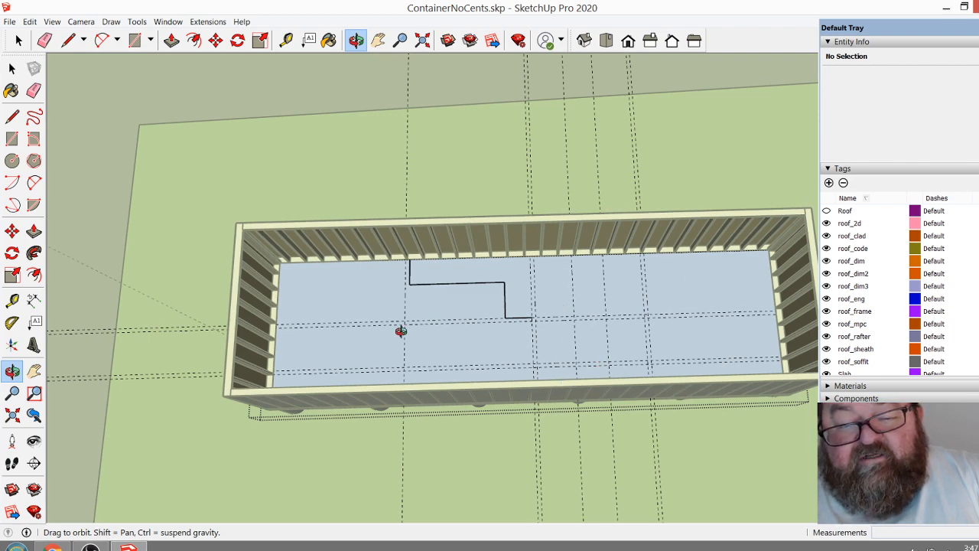
{"action": "scroll", "coordinate": [401, 330], "scroll_direction": "up", "scroll_amount": 6}
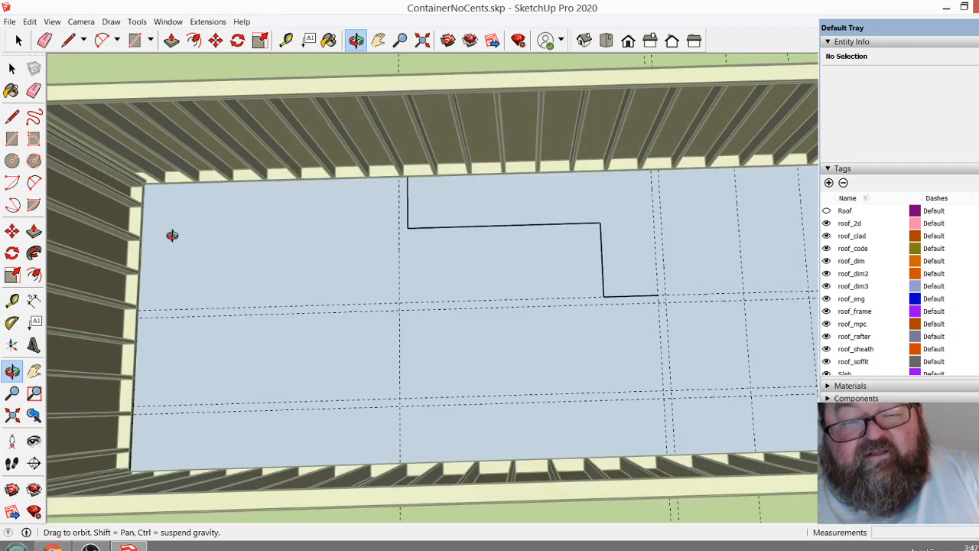
{"action": "left_click_drag", "start_coordinate": [510, 337], "coordinate": [514, 168]}
{"action": "left_click_drag", "start_coordinate": [510, 84], "coordinate": [609, 322]}
{"action": "left_click_drag", "start_coordinate": [467, 271], "coordinate": [535, 300]}
{"action": "left_click_drag", "start_coordinate": [485, 342], "coordinate": [577, 202]}
{"action": "scroll", "coordinate": [577, 202], "scroll_direction": "up", "scroll_amount": 8}
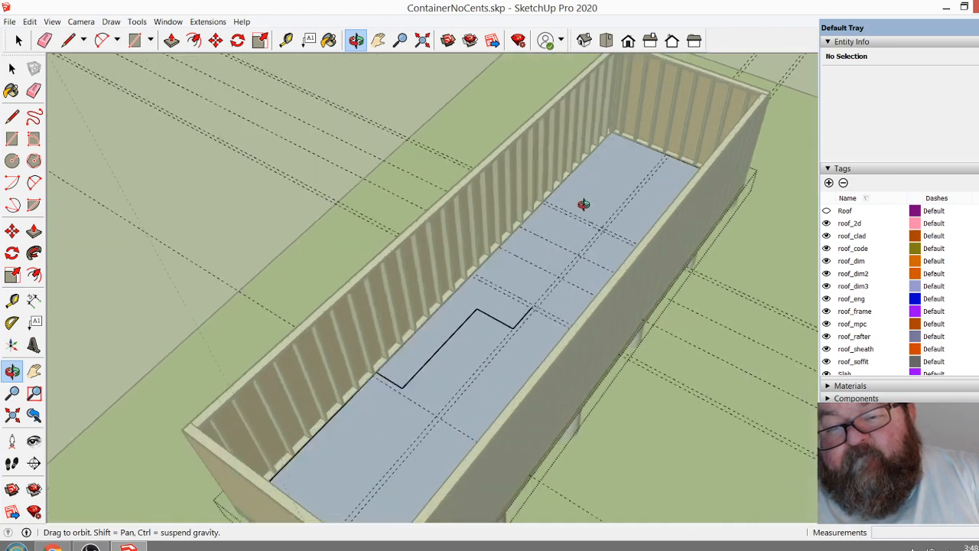
{"action": "left_click_drag", "start_coordinate": [438, 348], "coordinate": [484, 319]}
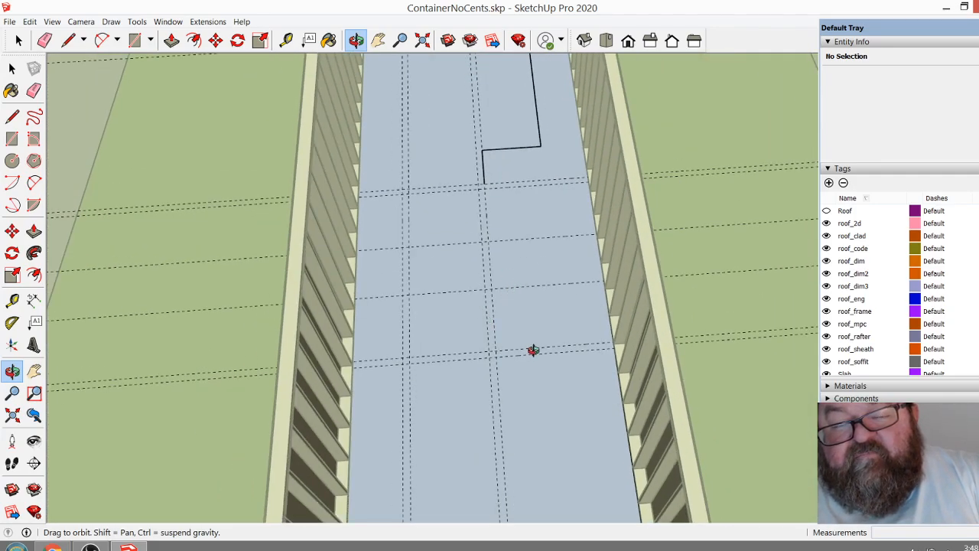
{"action": "scroll", "coordinate": [527, 364], "scroll_direction": "down", "scroll_amount": 6}
{"action": "left_click", "coordinate": [18, 39]}
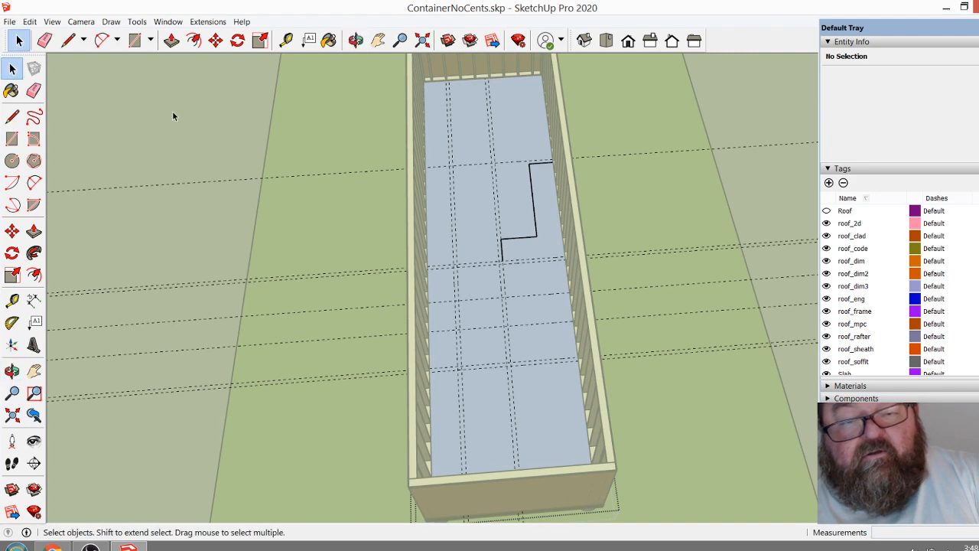
{"action": "scroll", "coordinate": [497, 371], "scroll_direction": "up", "scroll_amount": 5}
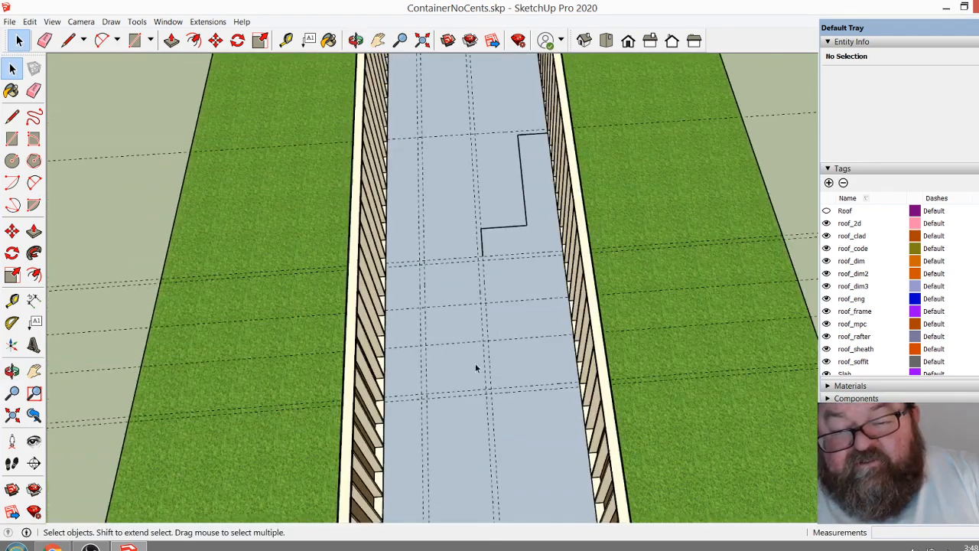
{"action": "left_click", "coordinate": [356, 40]}
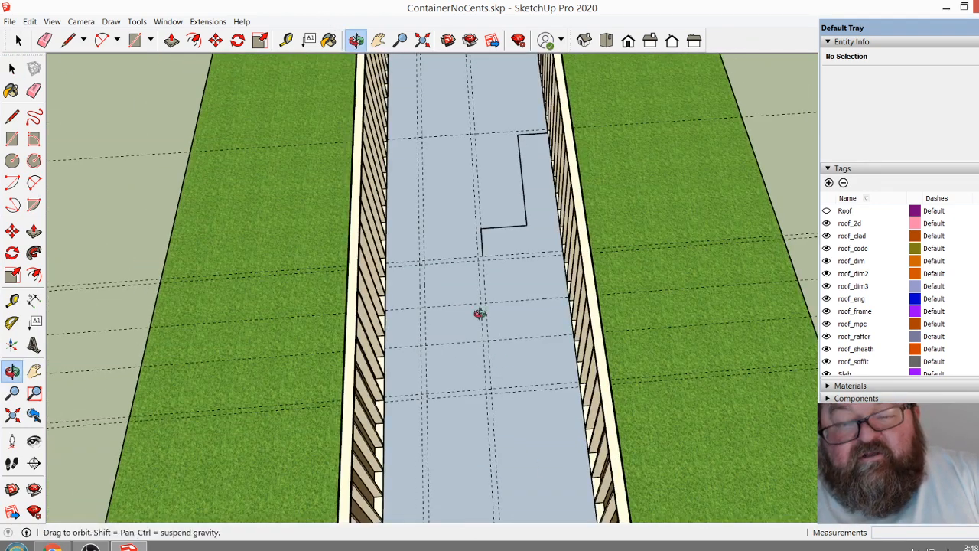
{"action": "left_click_drag", "start_coordinate": [477, 312], "coordinate": [437, 464]}
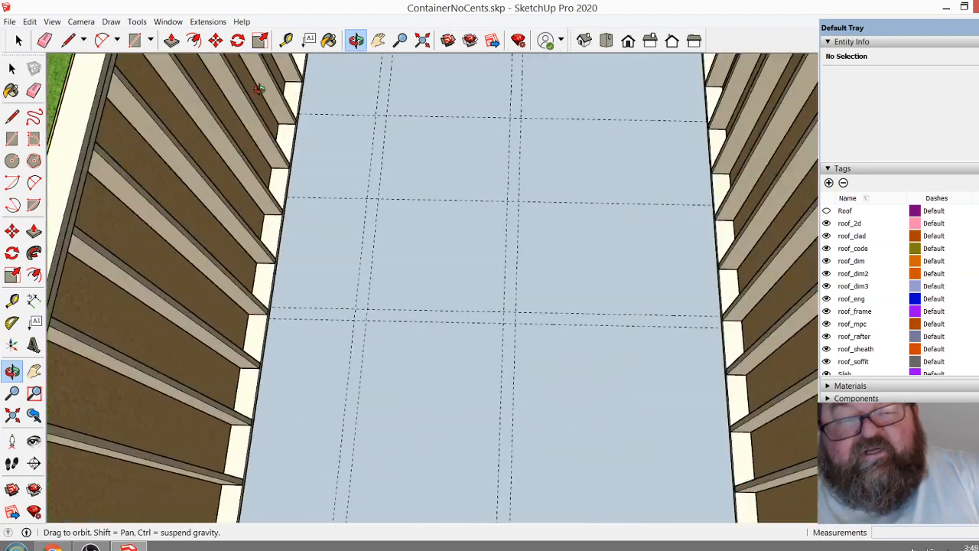
Start a Medeek rectangular wall assembly and load the 8' Framed Wall preset
{"action": "left_click", "coordinate": [208, 21]}
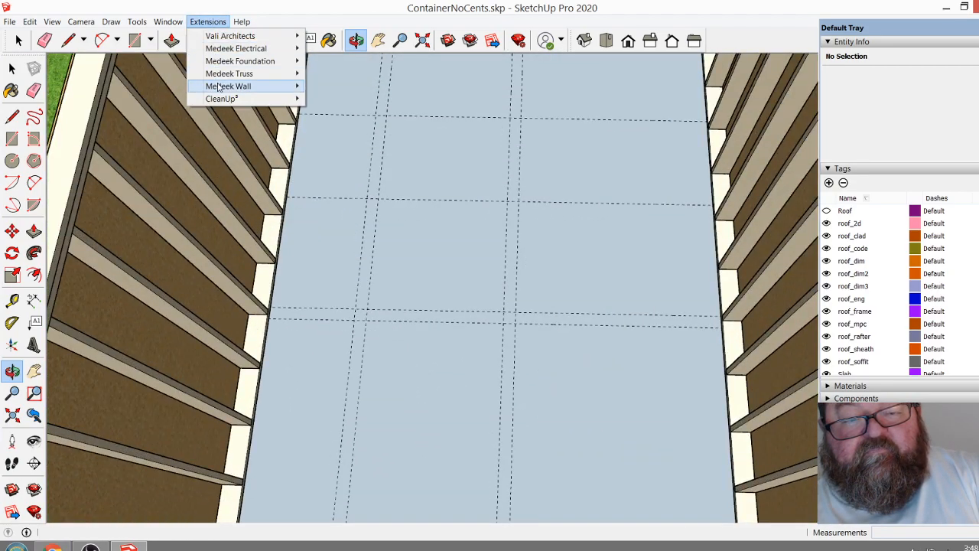
{"action": "mouse_move", "coordinate": [252, 87]}
{"action": "left_click", "coordinate": [344, 89]}
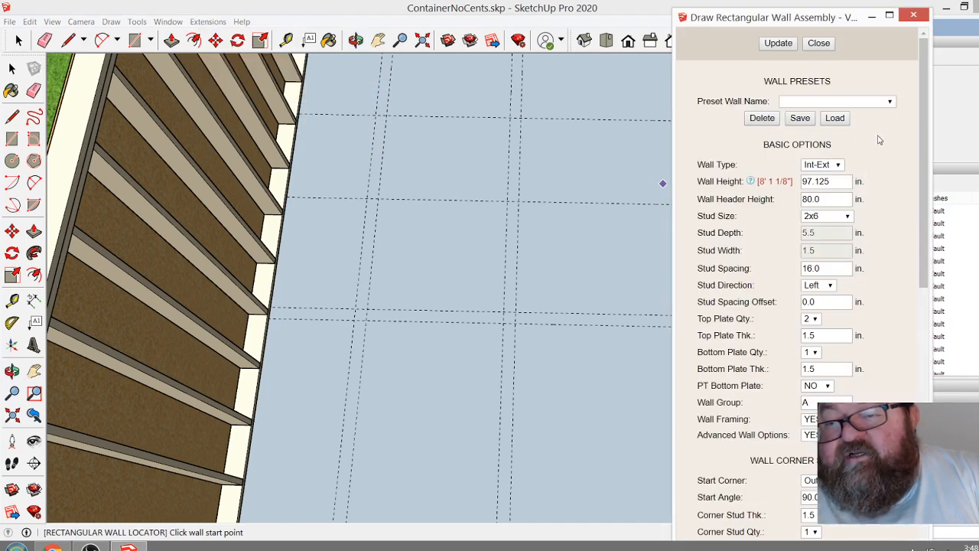
{"action": "left_click", "coordinate": [892, 102]}
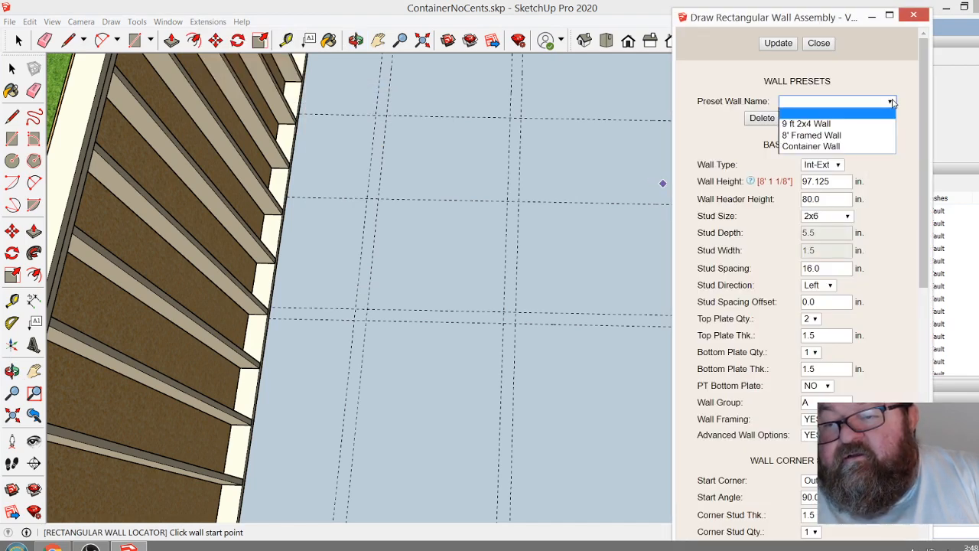
{"action": "left_click", "coordinate": [870, 136]}
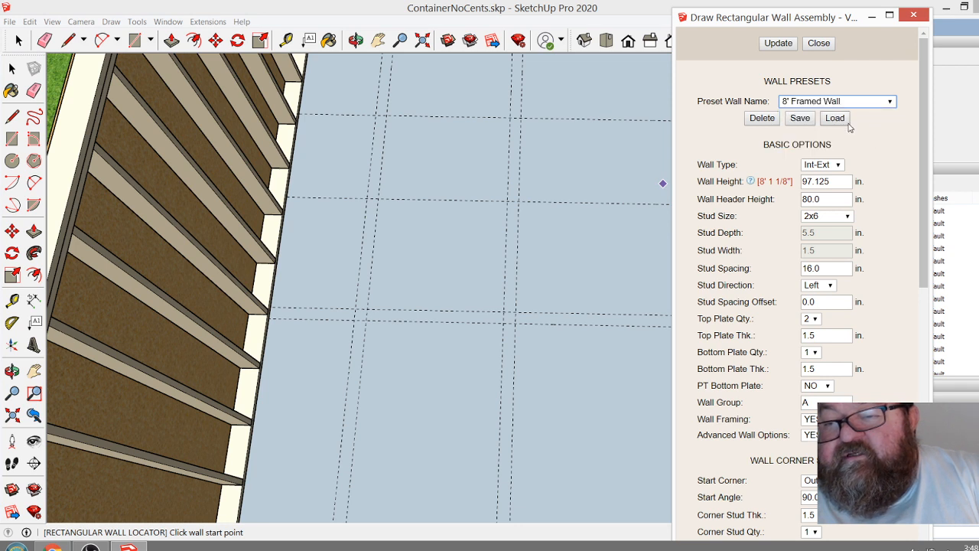
{"action": "left_click", "coordinate": [844, 121]}
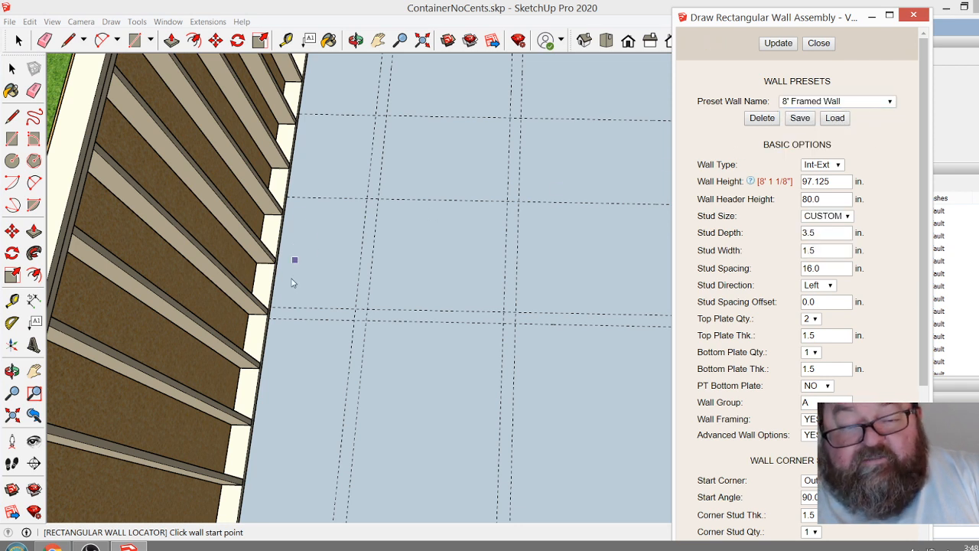
Draw a framed partition wall along the crosswise partition guide pair, from one long floor edge to the other
{"action": "left_click", "coordinate": [267, 323]}
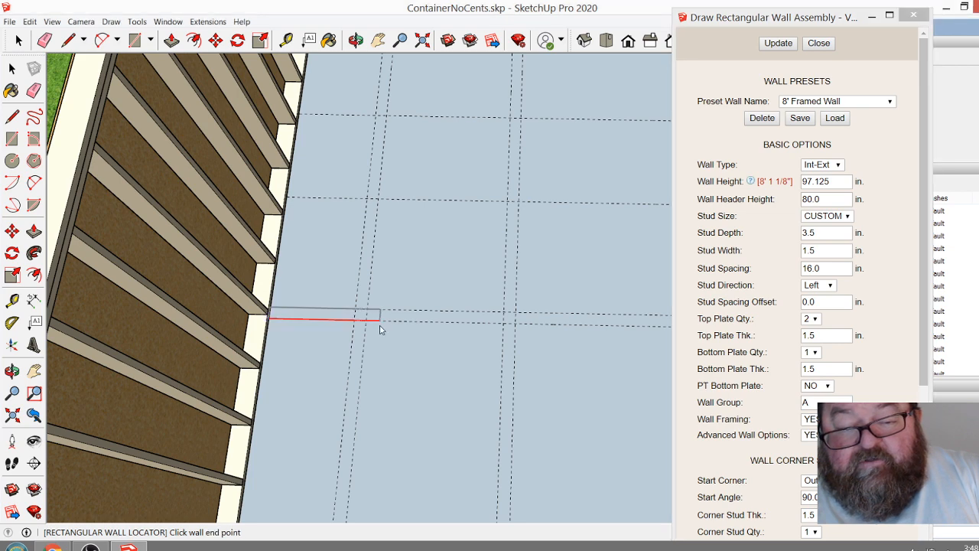
{"action": "scroll", "coordinate": [329, 330], "scroll_direction": "down", "scroll_amount": 2}
{"action": "scroll", "coordinate": [618, 325], "scroll_direction": "up", "scroll_amount": 3}
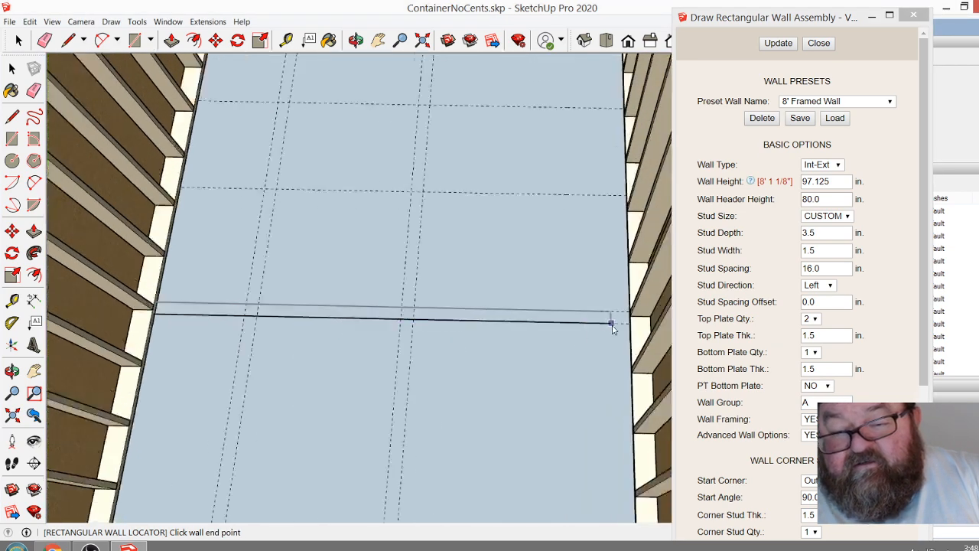
{"action": "scroll", "coordinate": [641, 325], "scroll_direction": "up", "scroll_amount": 4}
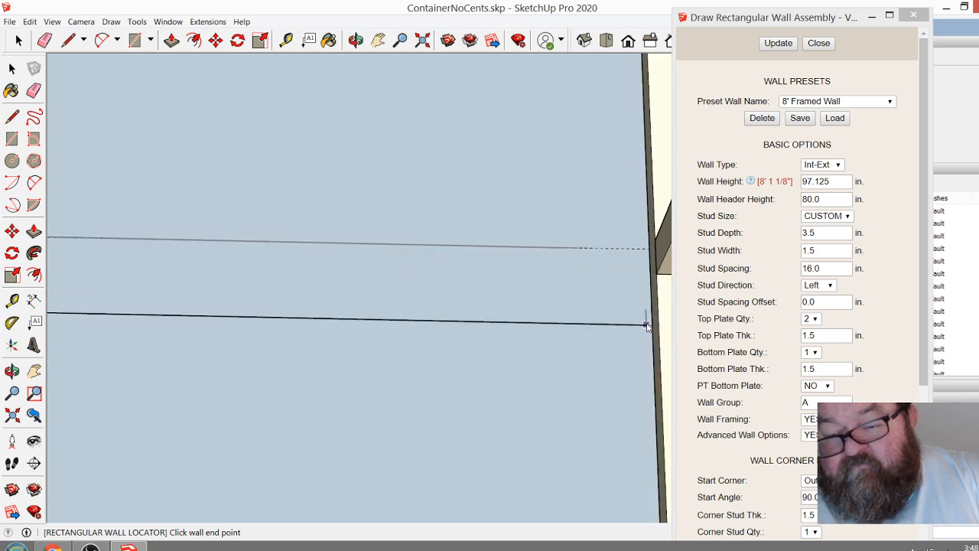
{"action": "scroll", "coordinate": [646, 327], "scroll_direction": "down", "scroll_amount": 6}
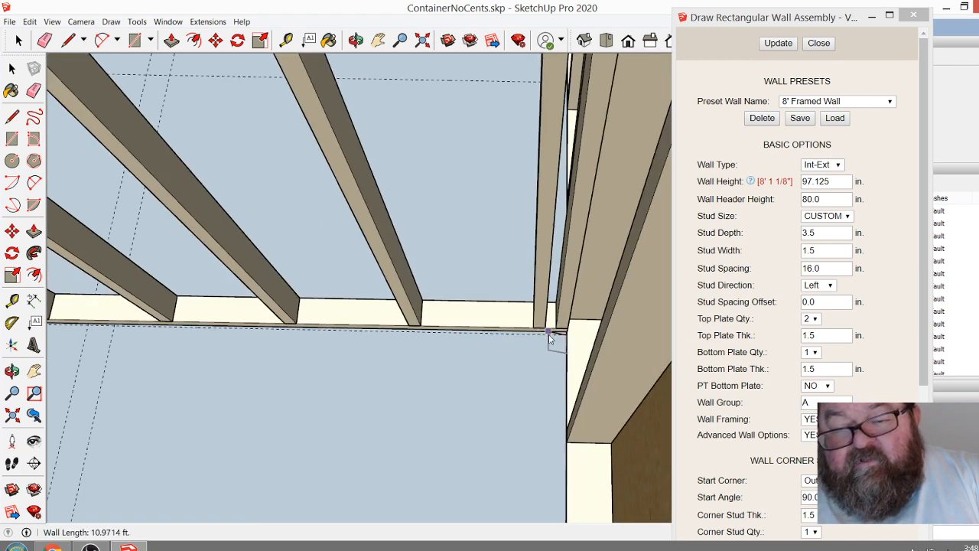
Examine how the partition wall meets the exterior wall at its top plates and its bottom plate
{"action": "scroll", "coordinate": [570, 331], "scroll_direction": "down", "scroll_amount": 3}
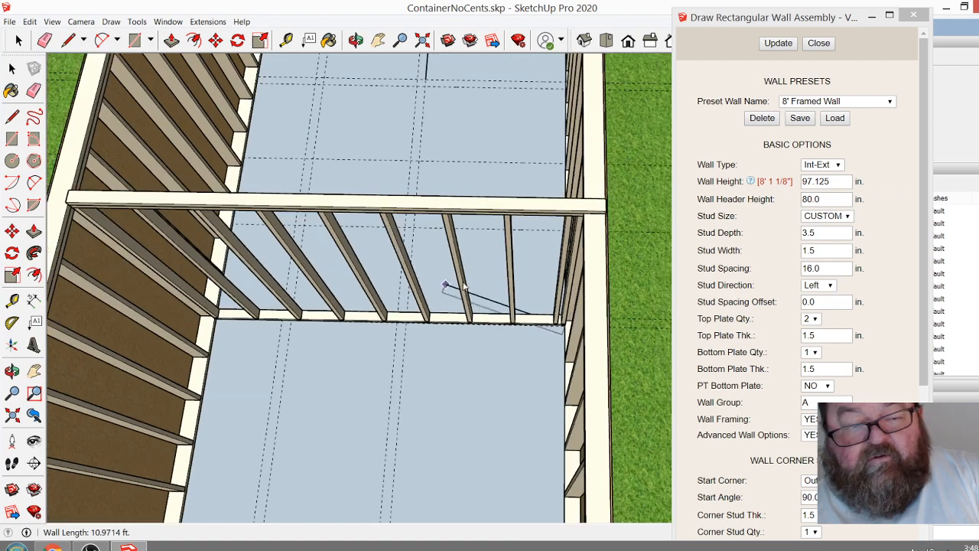
{"action": "scroll", "coordinate": [581, 298], "scroll_direction": "down", "scroll_amount": 3}
{"action": "left_click", "coordinate": [356, 39]}
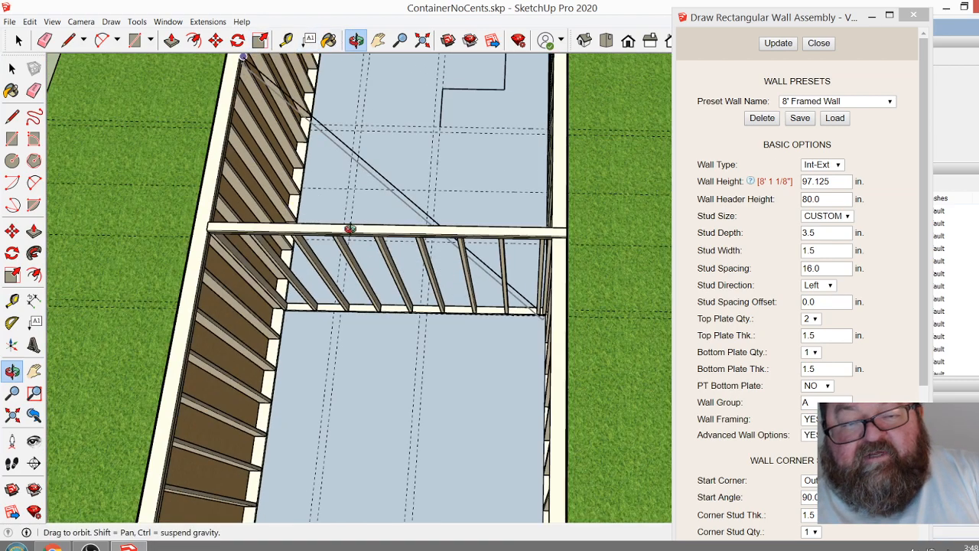
{"action": "left_click_drag", "start_coordinate": [349, 225], "coordinate": [549, 204]}
{"action": "scroll", "coordinate": [566, 187], "scroll_direction": "up", "scroll_amount": 8}
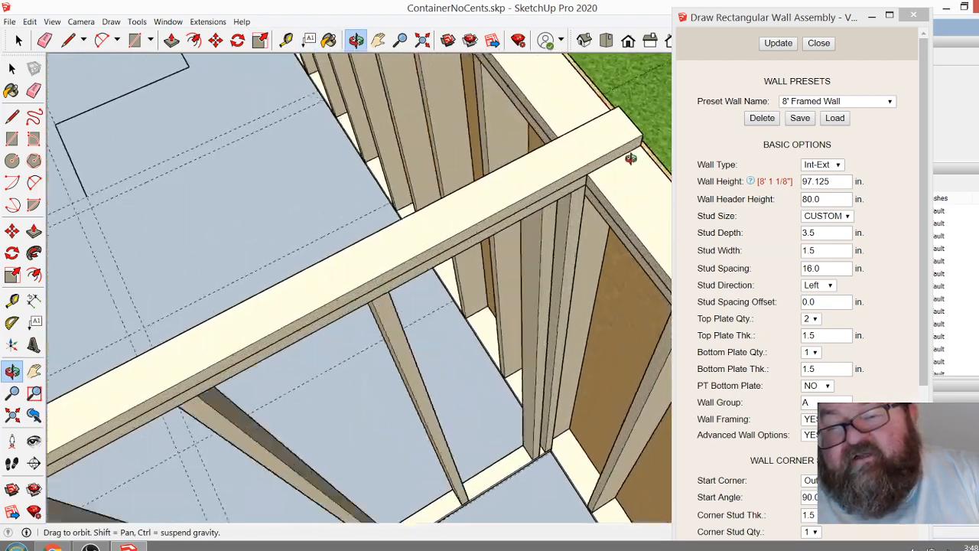
{"action": "scroll", "coordinate": [593, 159], "scroll_direction": "down", "scroll_amount": 6}
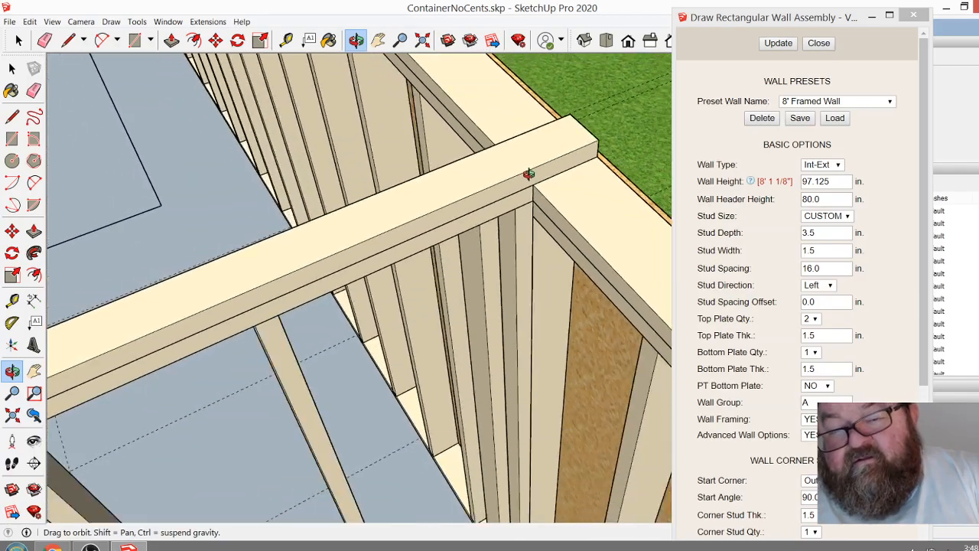
{"action": "scroll", "coordinate": [485, 153], "scroll_direction": "down", "scroll_amount": 2}
{"action": "left_click_drag", "start_coordinate": [516, 162], "coordinate": [501, 250]}
{"action": "scroll", "coordinate": [517, 399], "scroll_direction": "up", "scroll_amount": 8}
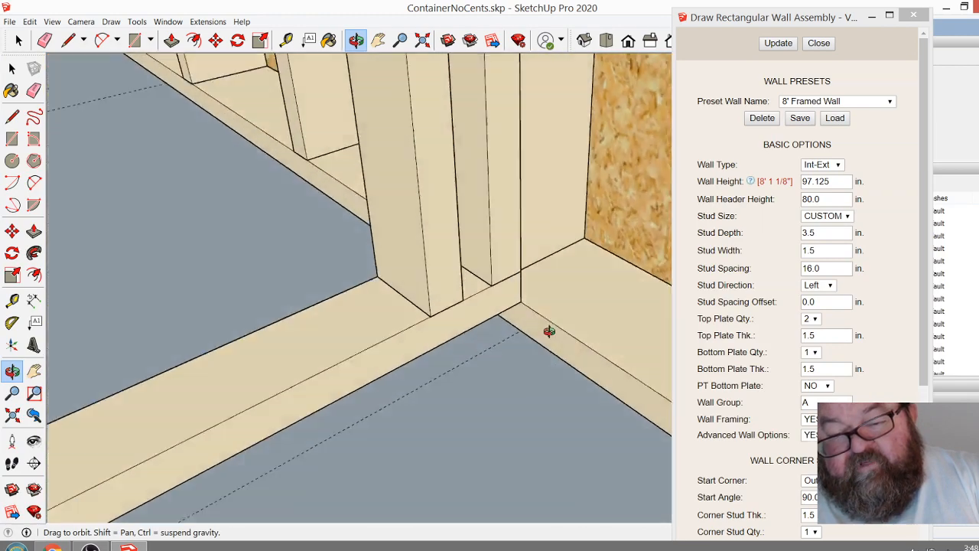
Undo the crosswise partition wall and close the wall assembly settings
{"action": "left_click_drag", "start_coordinate": [549, 332], "coordinate": [514, 402]}
{"action": "scroll", "coordinate": [514, 372], "scroll_direction": "down", "scroll_amount": 10}
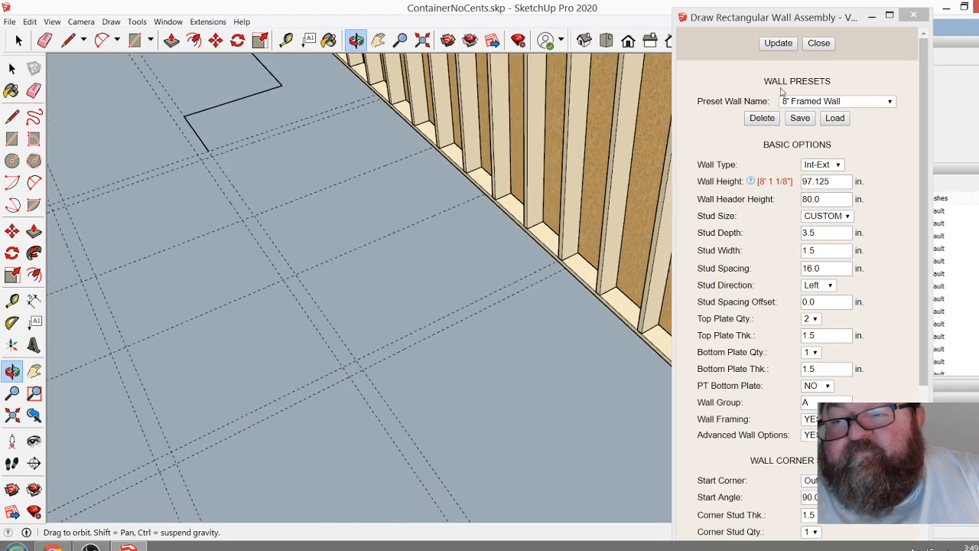
{"action": "left_click", "coordinate": [819, 43]}
Start a new Medeek wall assembly for the crosswise partition and load the 8' Framed Wall preset
{"action": "left_click_drag", "start_coordinate": [640, 188], "coordinate": [245, 283]}
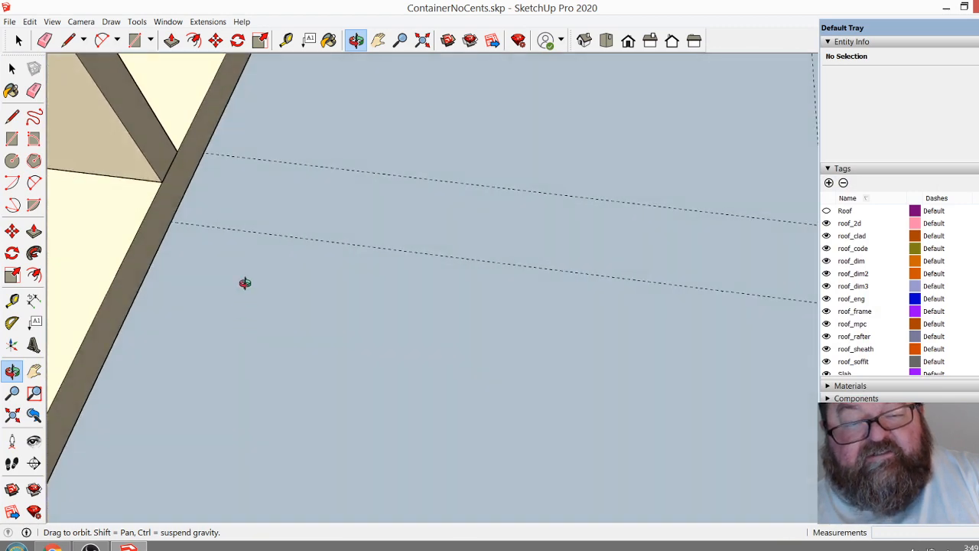
{"action": "left_click", "coordinate": [208, 23]}
{"action": "mouse_move", "coordinate": [229, 87]}
{"action": "left_click", "coordinate": [324, 97]}
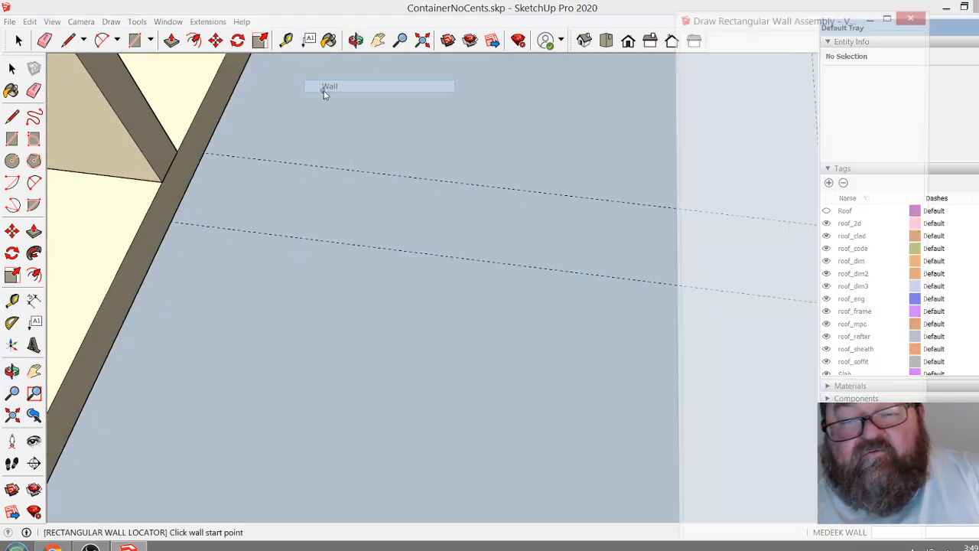
{"action": "left_click", "coordinate": [892, 102]}
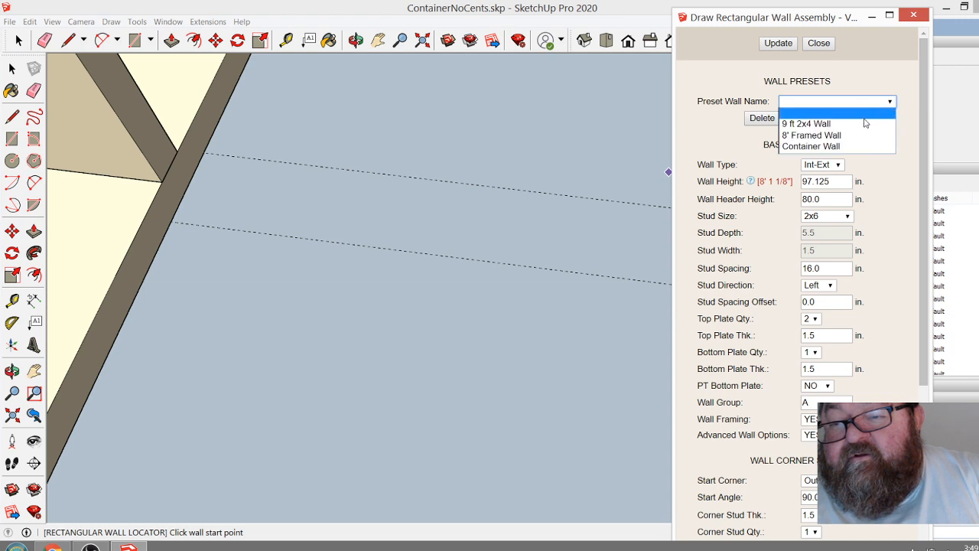
{"action": "left_click", "coordinate": [859, 133]}
{"action": "left_click", "coordinate": [835, 118]}
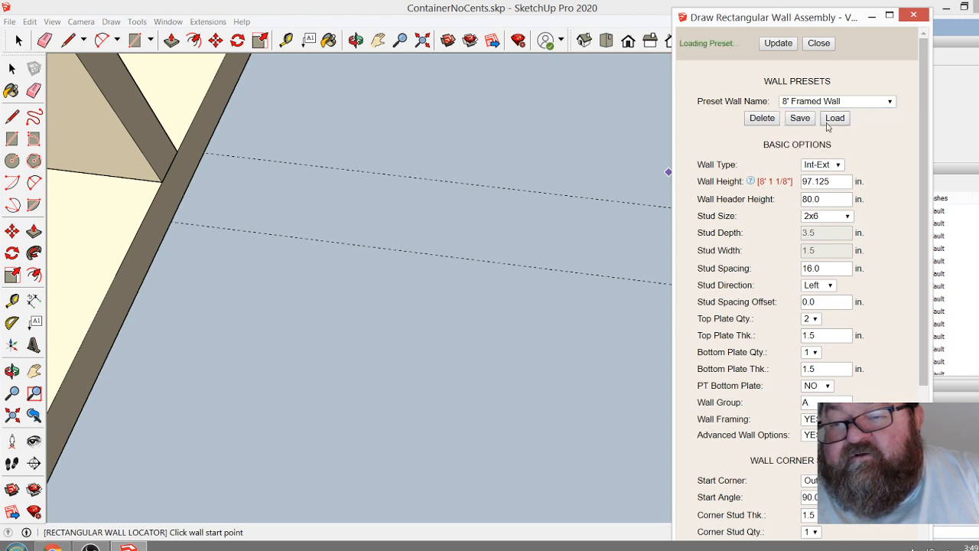
Draw an 11 ft framed partition along the crosswise guide pair, from one exterior wall's bottom plate to the opposite one
{"action": "left_click", "coordinate": [176, 224]}
{"action": "scroll", "coordinate": [211, 276], "scroll_direction": "down", "scroll_amount": 5}
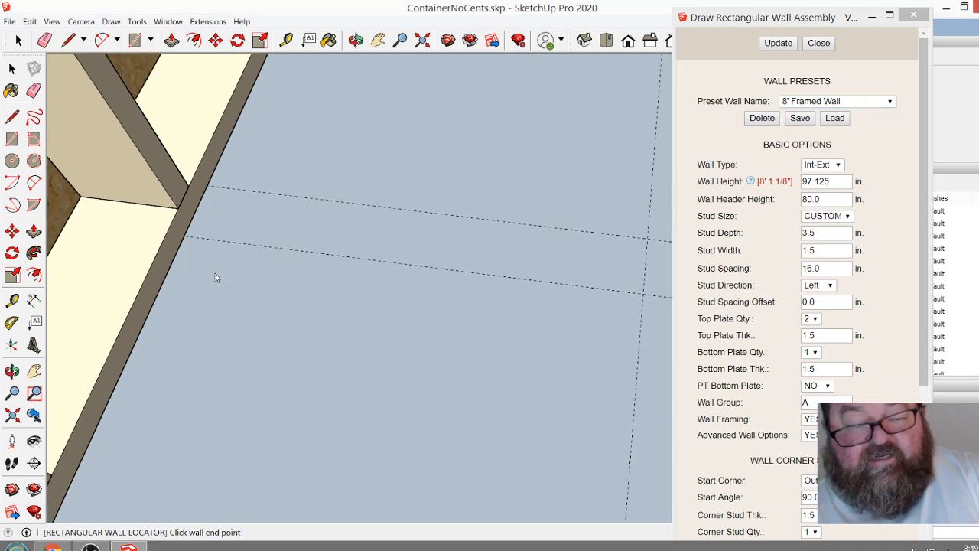
{"action": "scroll", "coordinate": [579, 404], "scroll_direction": "up", "scroll_amount": 2}
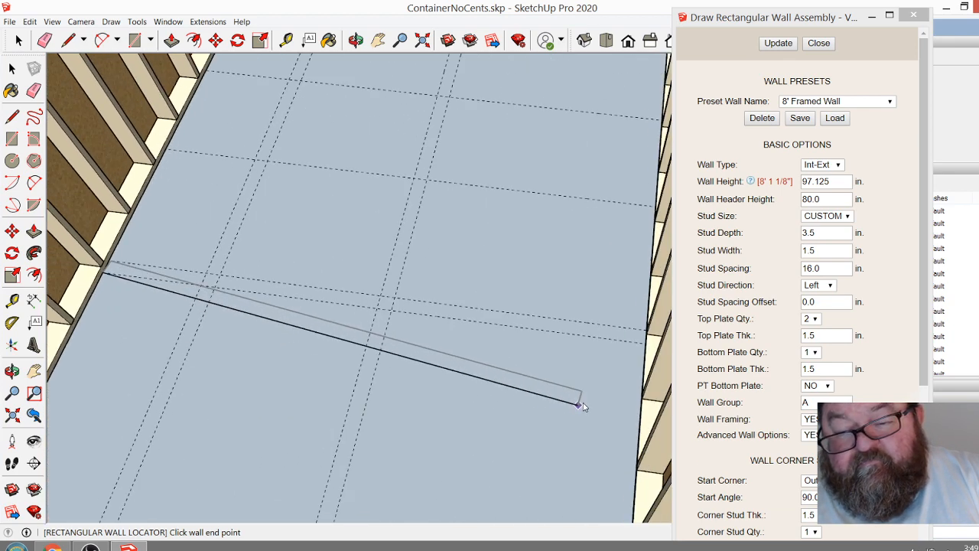
{"action": "scroll", "coordinate": [306, 351], "scroll_direction": "down", "scroll_amount": 1}
{"action": "scroll", "coordinate": [558, 338], "scroll_direction": "up", "scroll_amount": 5}
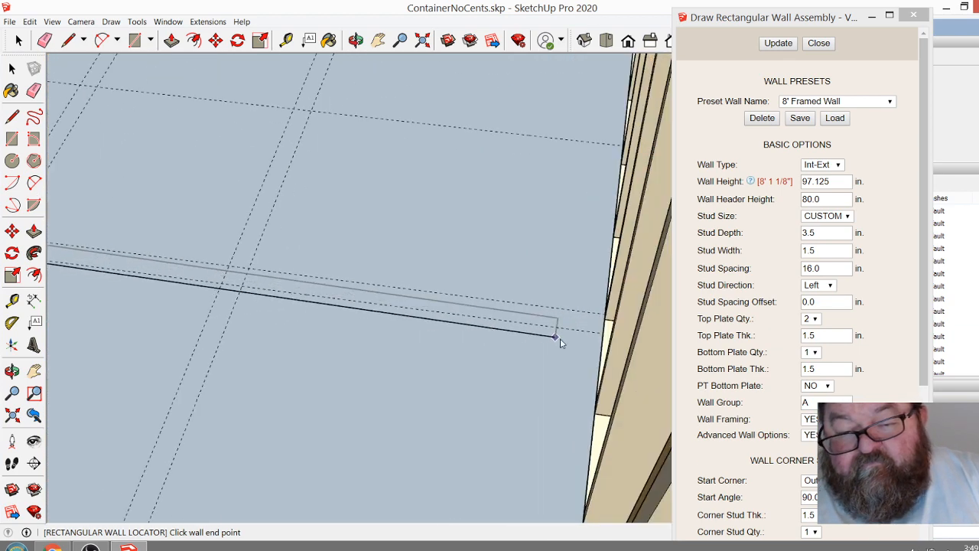
{"action": "scroll", "coordinate": [596, 325], "scroll_direction": "up", "scroll_amount": 2}
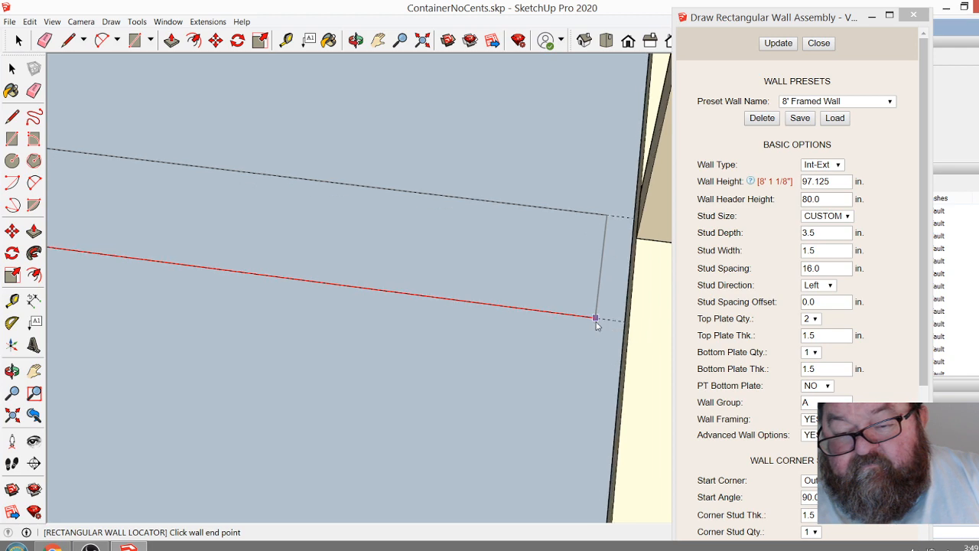
{"action": "left_click", "coordinate": [630, 322]}
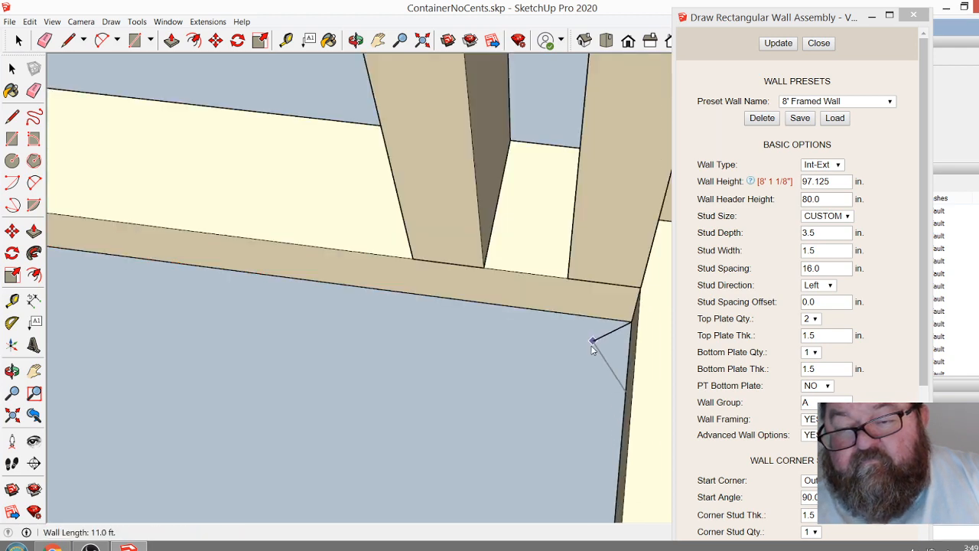
{"action": "scroll", "coordinate": [593, 359], "scroll_direction": "down", "scroll_amount": 4}
{"action": "scroll", "coordinate": [588, 393], "scroll_direction": "down", "scroll_amount": 3}
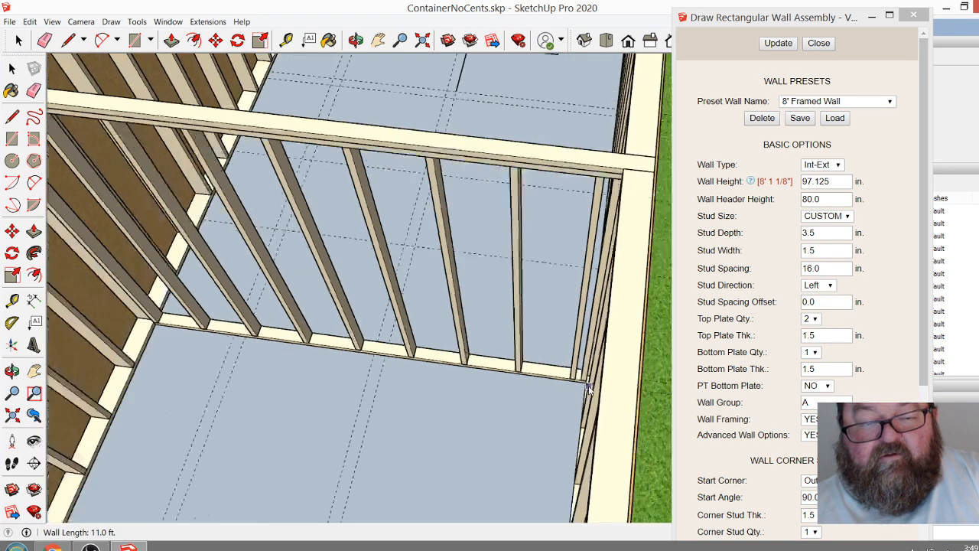
Close the finished partition's settings and start another wall assembly with the 8' Framed Wall preset for the crosswise guides beside the counter outline
{"action": "left_click", "coordinate": [356, 39]}
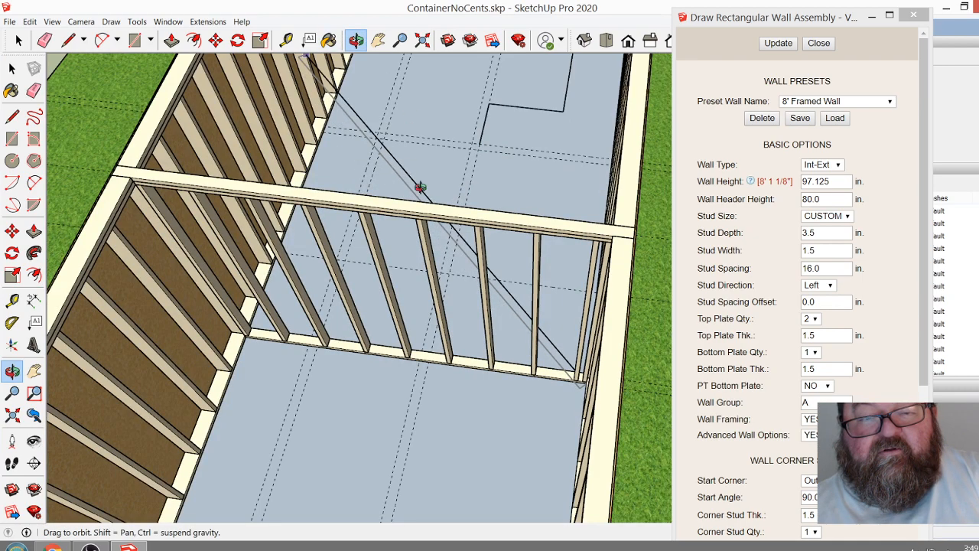
{"action": "left_click_drag", "start_coordinate": [428, 153], "coordinate": [621, 303]}
{"action": "left_click_drag", "start_coordinate": [467, 341], "coordinate": [448, 368]}
{"action": "left_click_drag", "start_coordinate": [490, 363], "coordinate": [460, 304]}
{"action": "left_click_drag", "start_coordinate": [524, 301], "coordinate": [501, 203]}
{"action": "scroll", "coordinate": [501, 203], "scroll_direction": "up", "scroll_amount": 10}
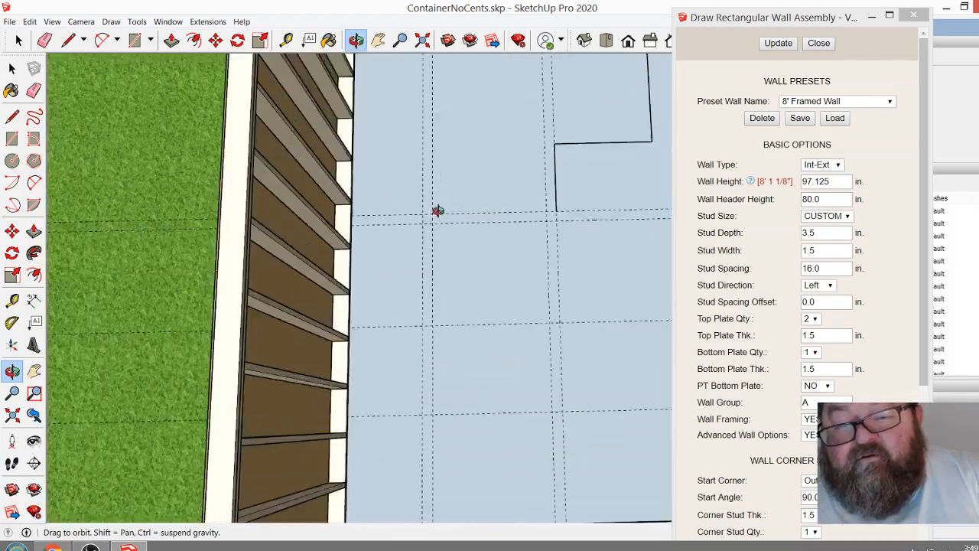
{"action": "left_click_drag", "start_coordinate": [319, 278], "coordinate": [279, 176]}
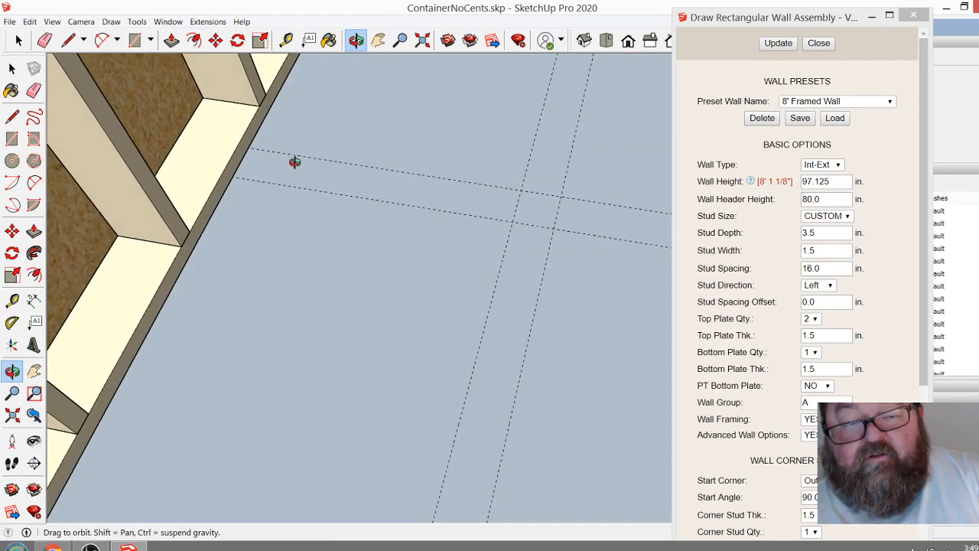
{"action": "left_click", "coordinate": [819, 44]}
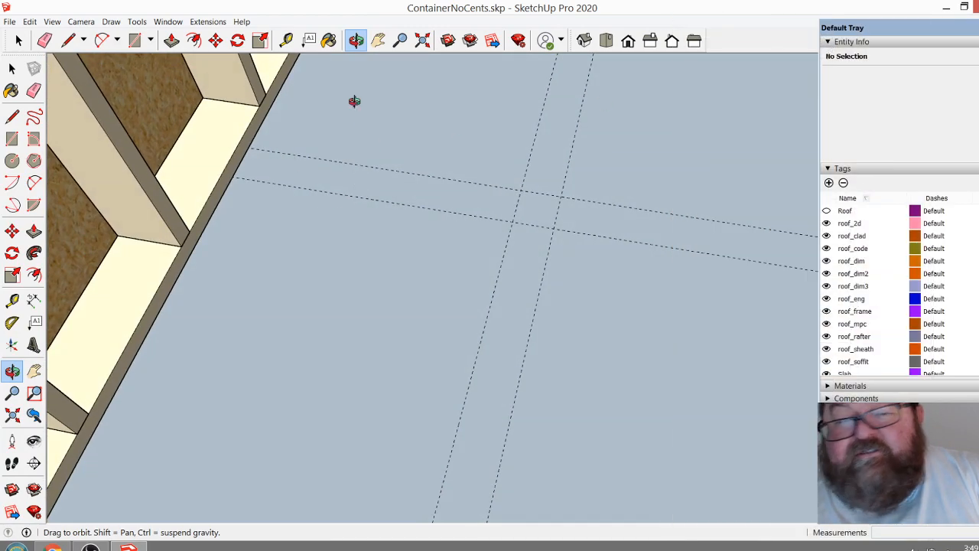
{"action": "left_click", "coordinate": [223, 26]}
{"action": "mouse_move", "coordinate": [229, 87]}
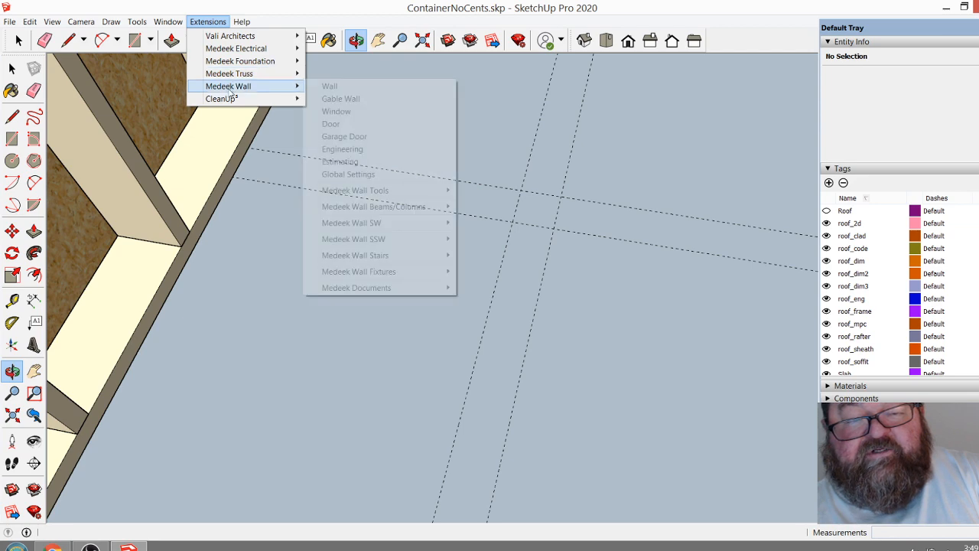
{"action": "left_click", "coordinate": [329, 87]}
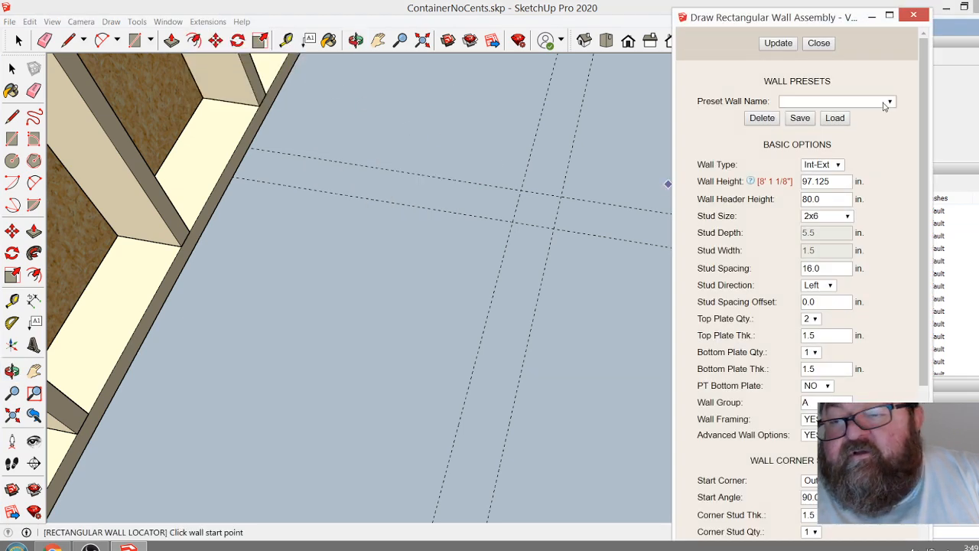
{"action": "left_click", "coordinate": [890, 101]}
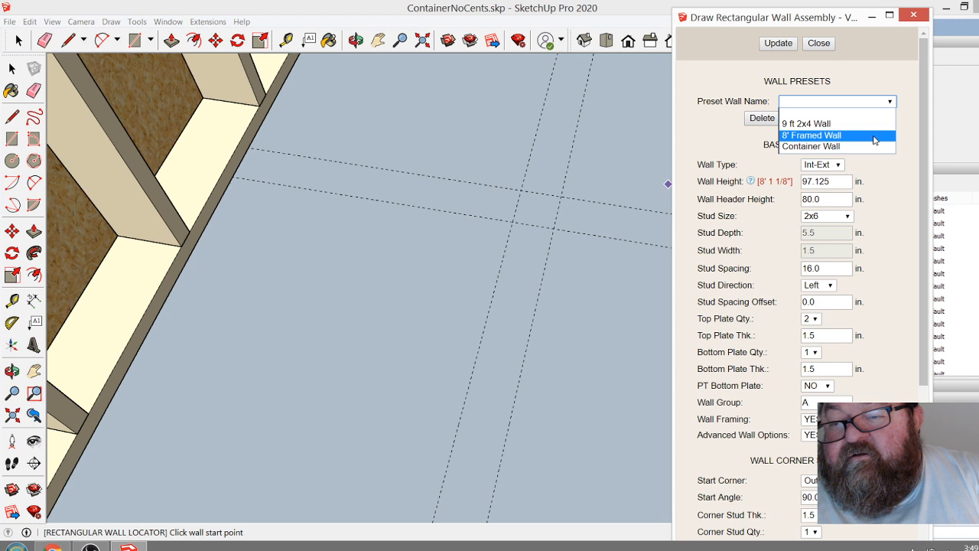
{"action": "left_click", "coordinate": [872, 134]}
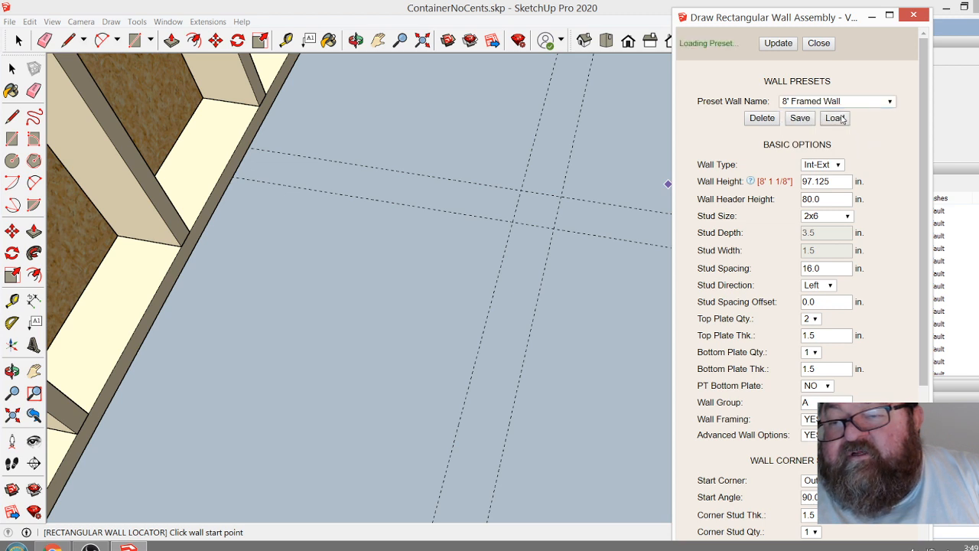
Draw a second 11 ft crosswise partition along the guide pair at the end of the counter outline, spanning between both exterior walls
{"action": "scroll", "coordinate": [237, 178], "scroll_direction": "up", "scroll_amount": 5}
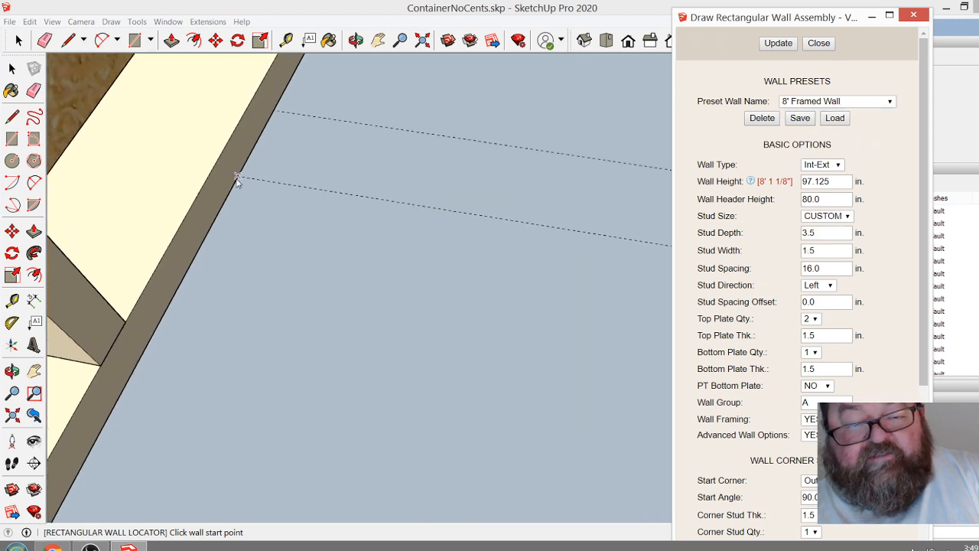
{"action": "left_click", "coordinate": [239, 180]}
{"action": "scroll", "coordinate": [309, 252], "scroll_direction": "down", "scroll_amount": 5}
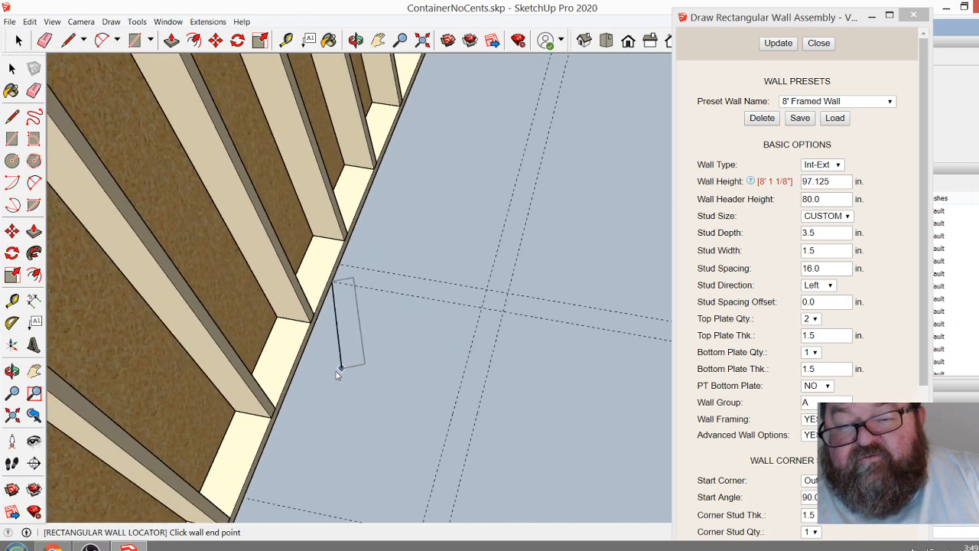
{"action": "scroll", "coordinate": [336, 373], "scroll_direction": "down", "scroll_amount": 6}
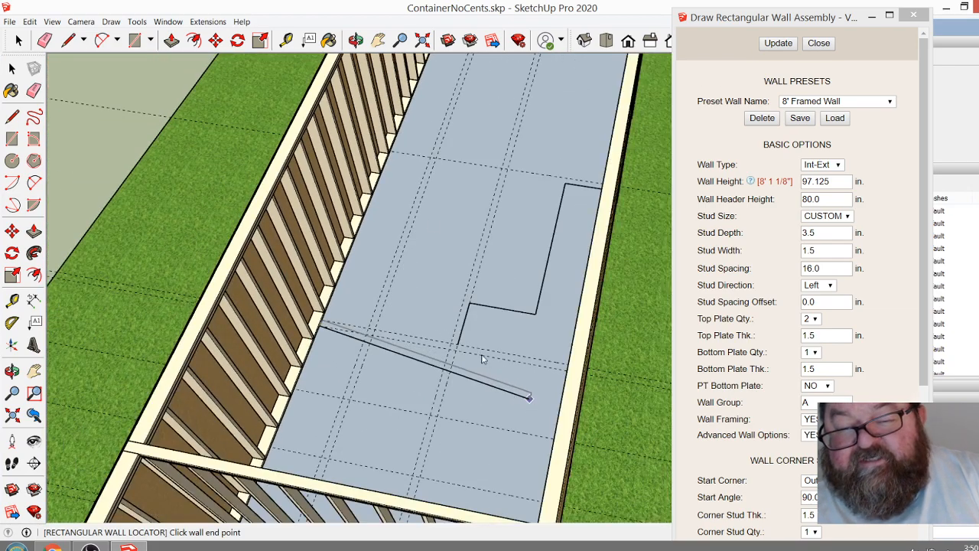
{"action": "left_click", "coordinate": [356, 40]}
{"action": "left_click_drag", "start_coordinate": [413, 321], "coordinate": [604, 345]}
{"action": "scroll", "coordinate": [603, 345], "scroll_direction": "up", "scroll_amount": 6}
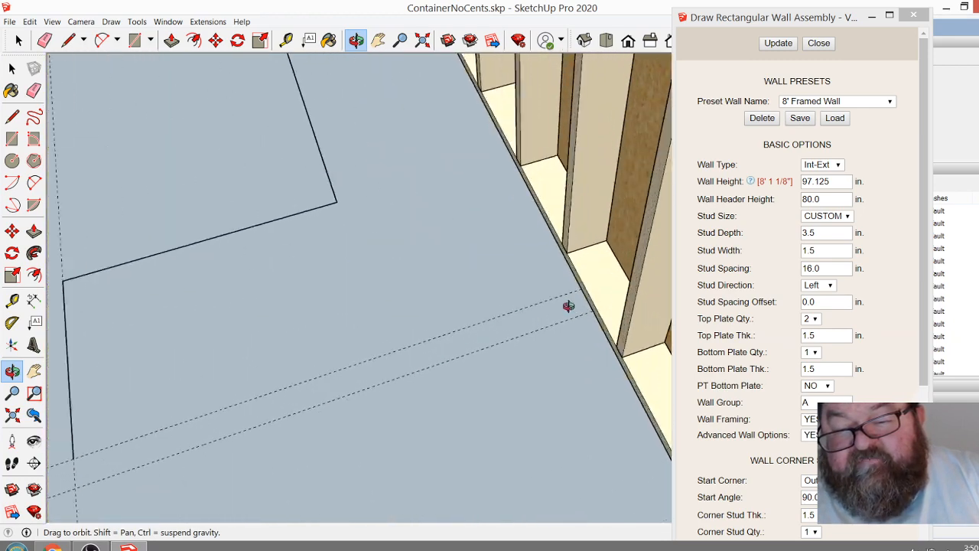
{"action": "scroll", "coordinate": [568, 306], "scroll_direction": "up", "scroll_amount": 3}
{"action": "right_click", "coordinate": [551, 314]}
{"action": "left_click", "coordinate": [572, 321]}
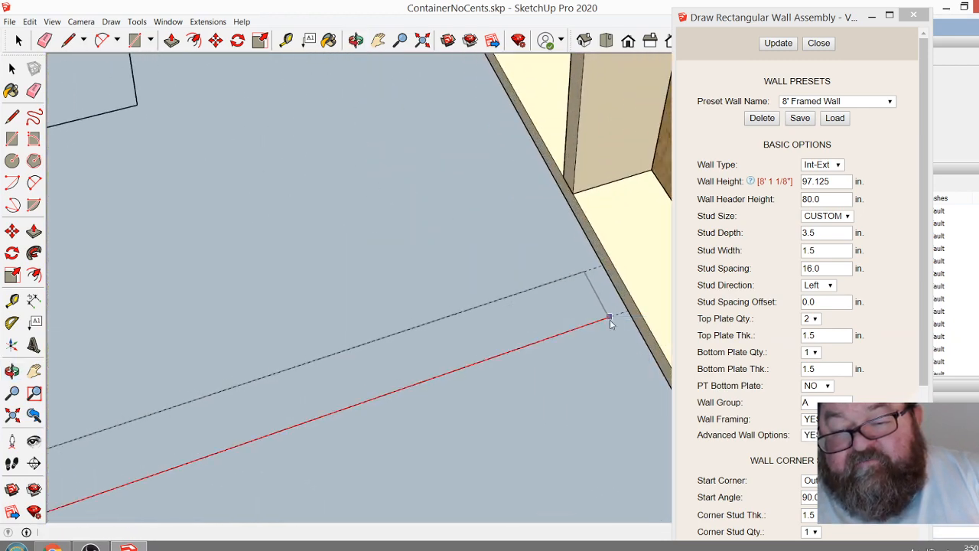
{"action": "left_click", "coordinate": [627, 312]}
{"action": "scroll", "coordinate": [612, 306], "scroll_direction": "down", "scroll_amount": 6}
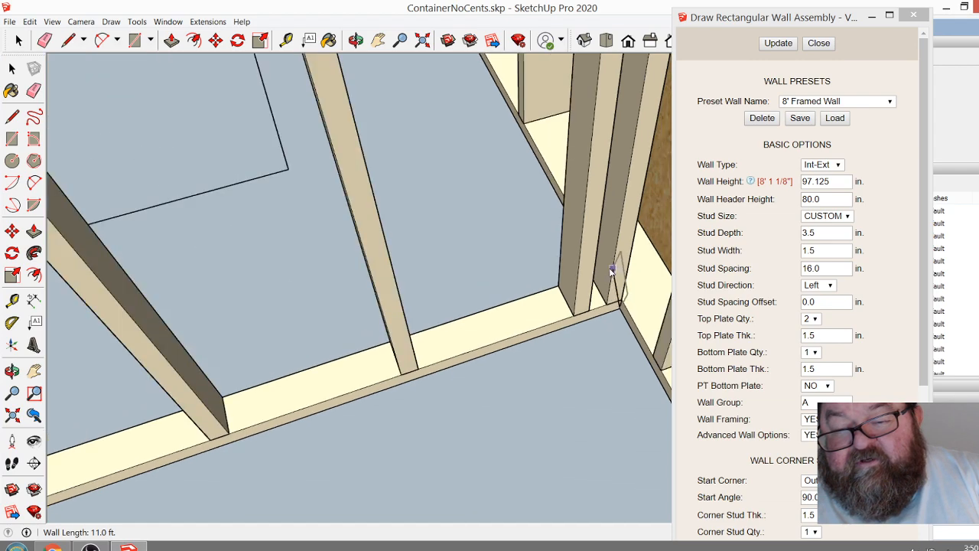
{"action": "scroll", "coordinate": [601, 266], "scroll_direction": "down", "scroll_amount": 2}
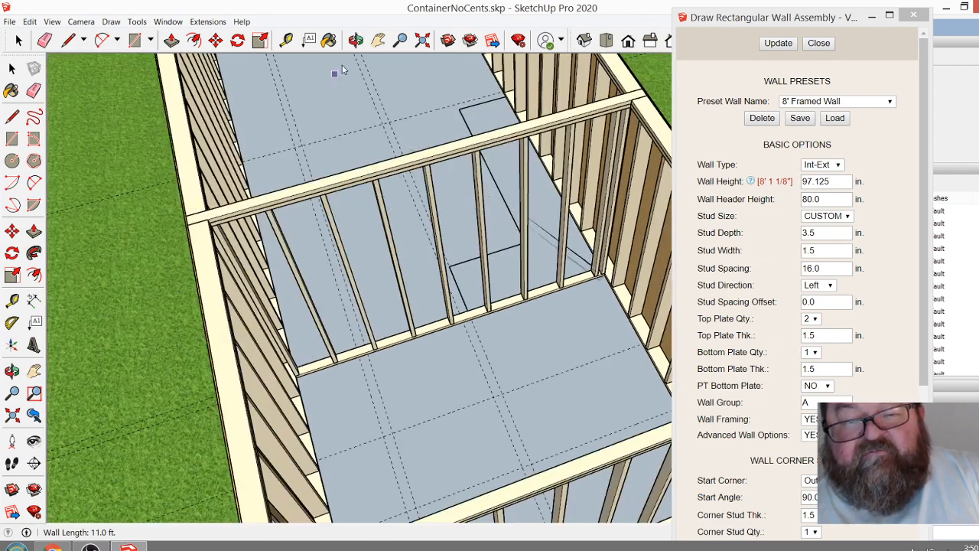
Begin a new wall assembly for the room between the two crosswise partitions and select the 8' Framed Wall preset
{"action": "scroll", "coordinate": [423, 286], "scroll_direction": "down", "scroll_amount": 3}
{"action": "left_click_drag", "start_coordinate": [423, 286], "coordinate": [373, 314]}
{"action": "left_click_drag", "start_coordinate": [549, 303], "coordinate": [440, 181]}
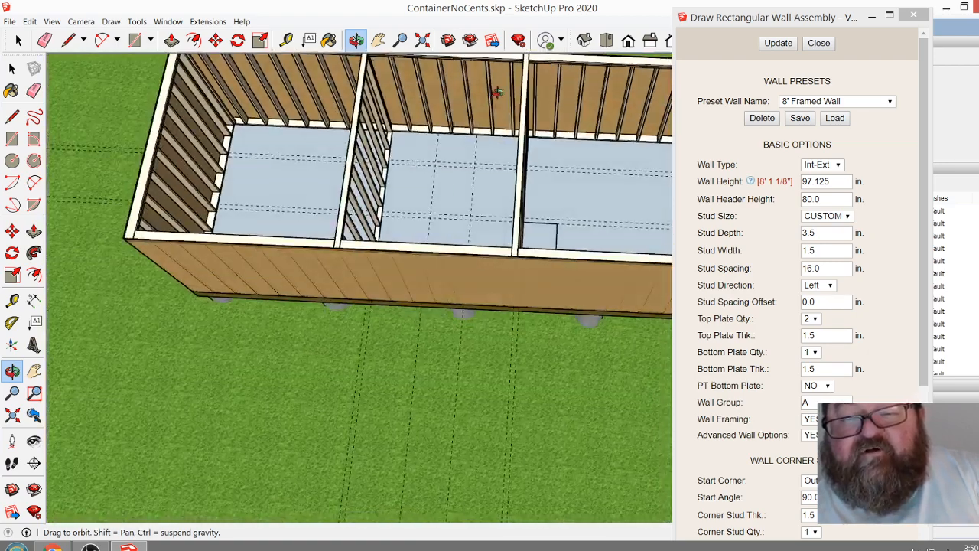
{"action": "left_click_drag", "start_coordinate": [497, 92], "coordinate": [434, 243]}
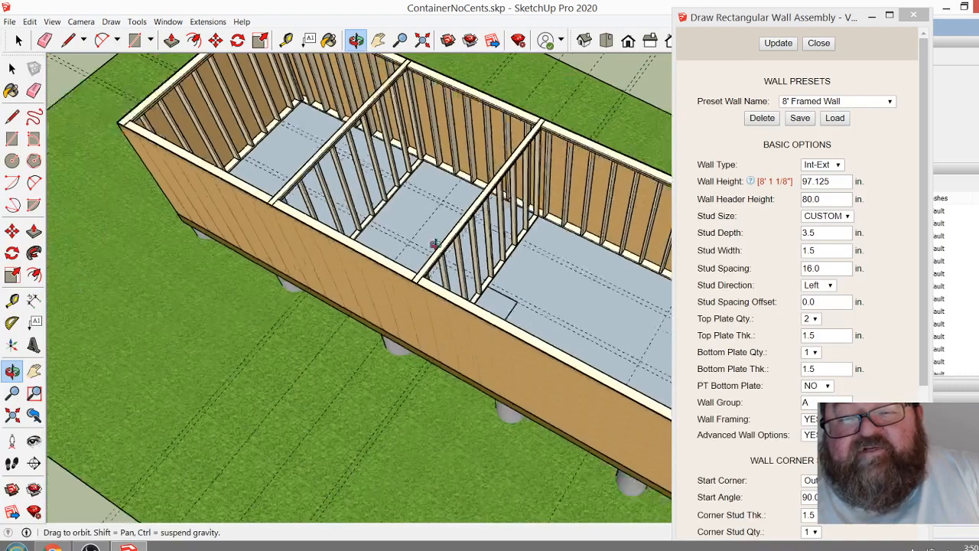
{"action": "scroll", "coordinate": [435, 243], "scroll_direction": "up", "scroll_amount": 5}
{"action": "scroll", "coordinate": [463, 308], "scroll_direction": "up", "scroll_amount": 10}
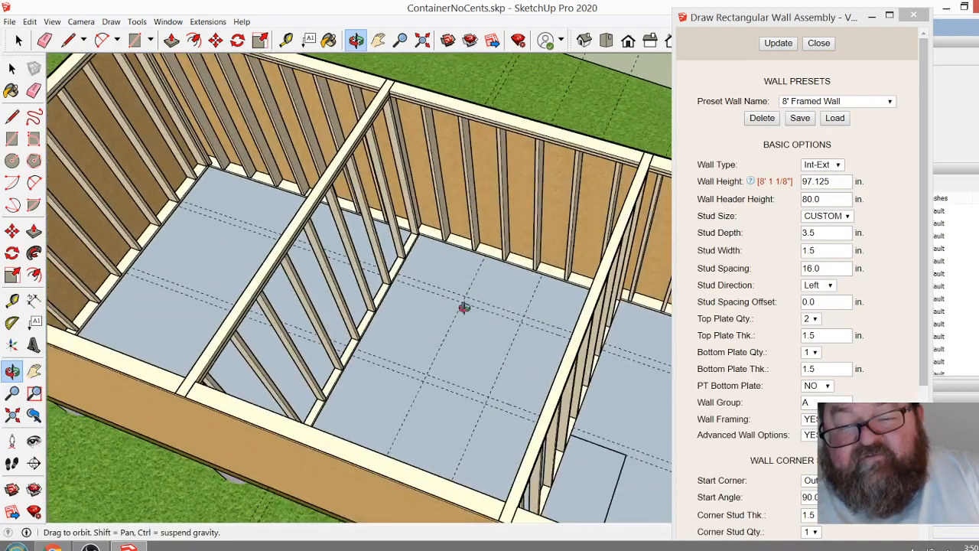
{"action": "scroll", "coordinate": [399, 261], "scroll_direction": "up", "scroll_amount": 2}
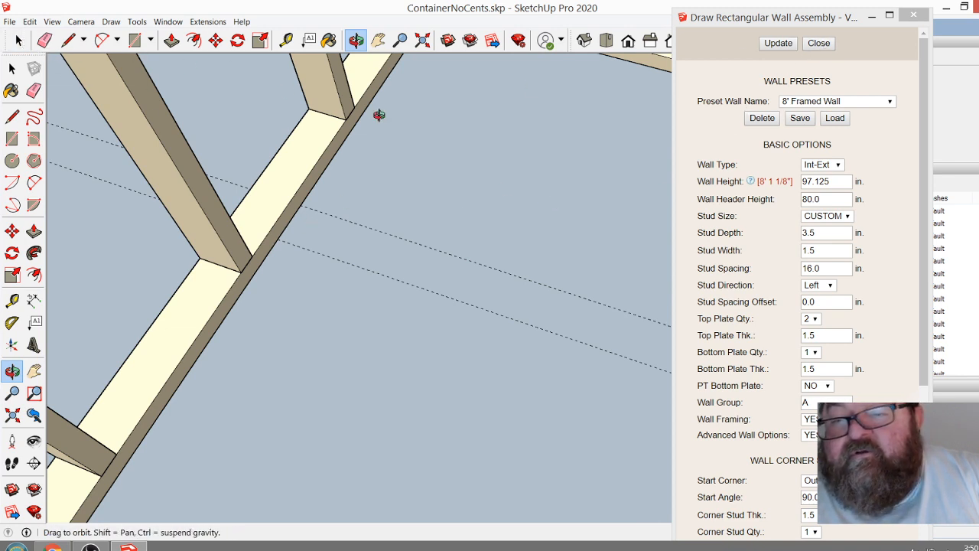
{"action": "left_click", "coordinate": [19, 40]}
{"action": "left_click", "coordinate": [213, 22]}
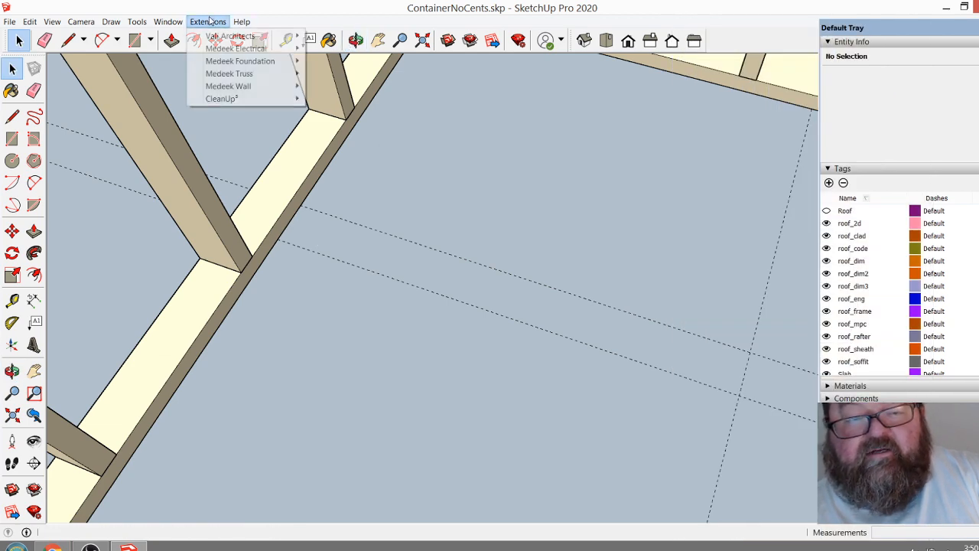
{"action": "mouse_move", "coordinate": [235, 89]}
{"action": "left_click", "coordinate": [342, 88]}
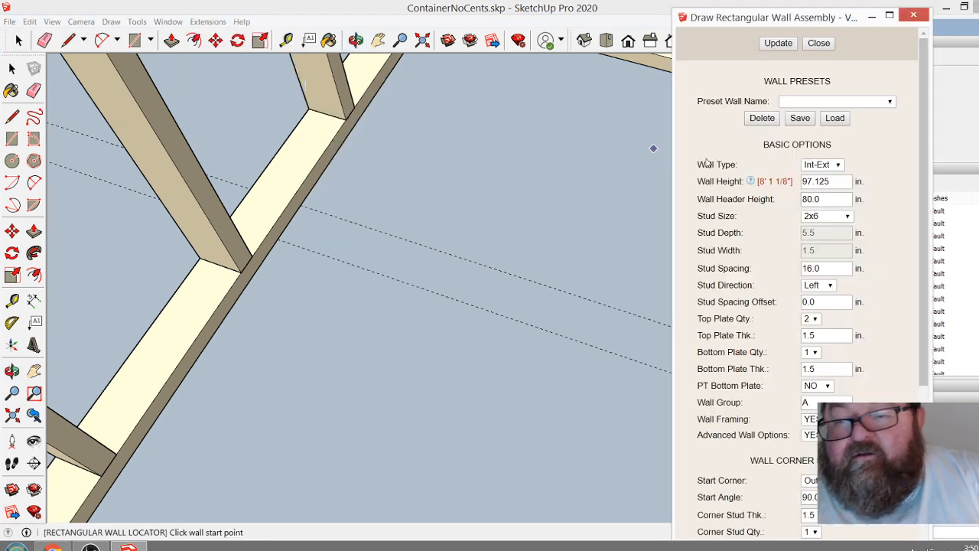
{"action": "left_click", "coordinate": [878, 103]}
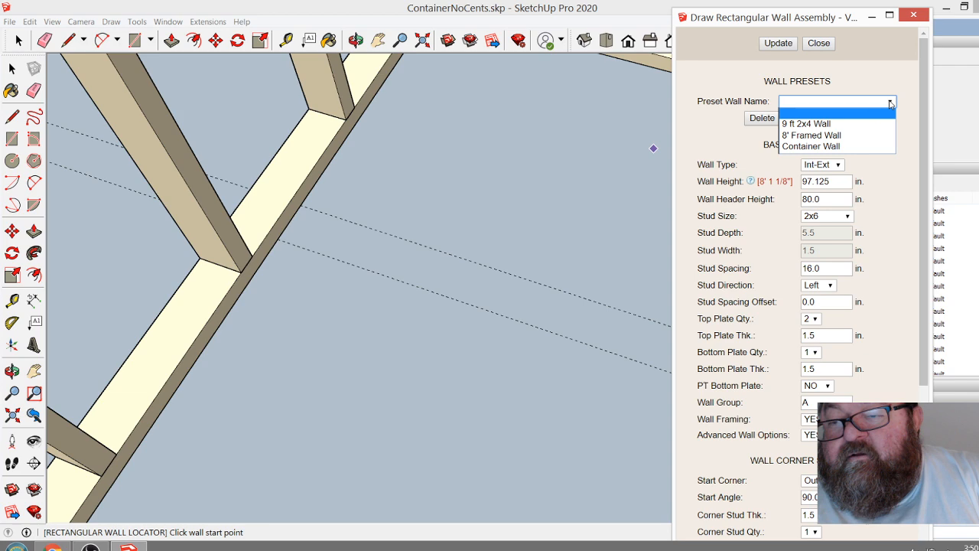
{"action": "left_click", "coordinate": [840, 136]}
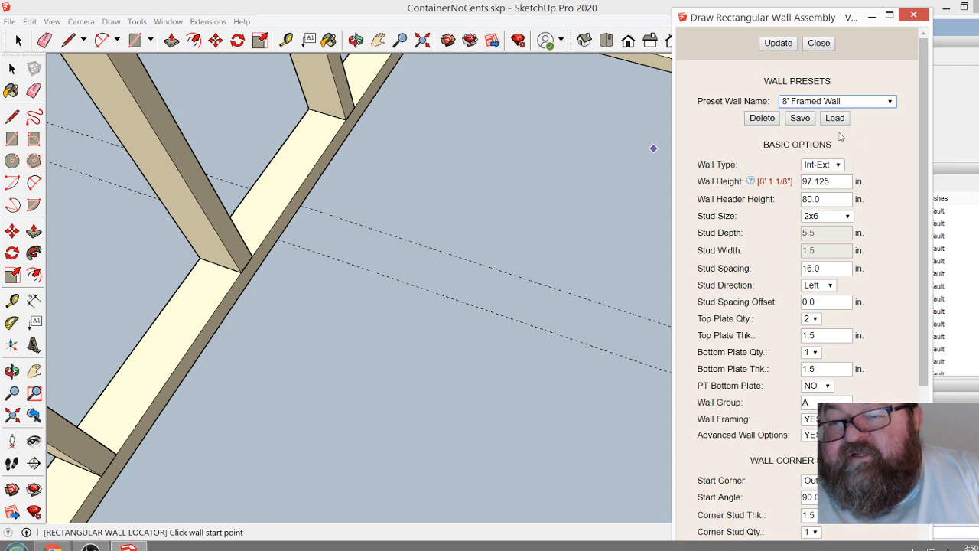
Draw an 8.5 ft lengthwise partition along the guide pair, spanning between the bottom plates of the two crosswise partitions
{"action": "left_click", "coordinate": [277, 241]}
{"action": "scroll", "coordinate": [330, 295], "scroll_direction": "down", "scroll_amount": 5}
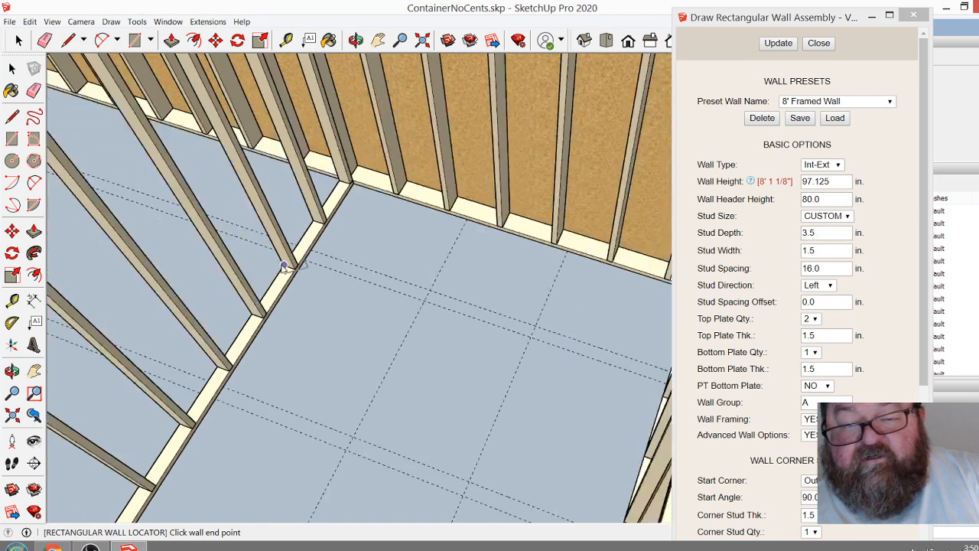
{"action": "left_click", "coordinate": [356, 40]}
{"action": "left_click_drag", "start_coordinate": [229, 225], "coordinate": [542, 353]}
{"action": "scroll", "coordinate": [545, 344], "scroll_direction": "up", "scroll_amount": 8}
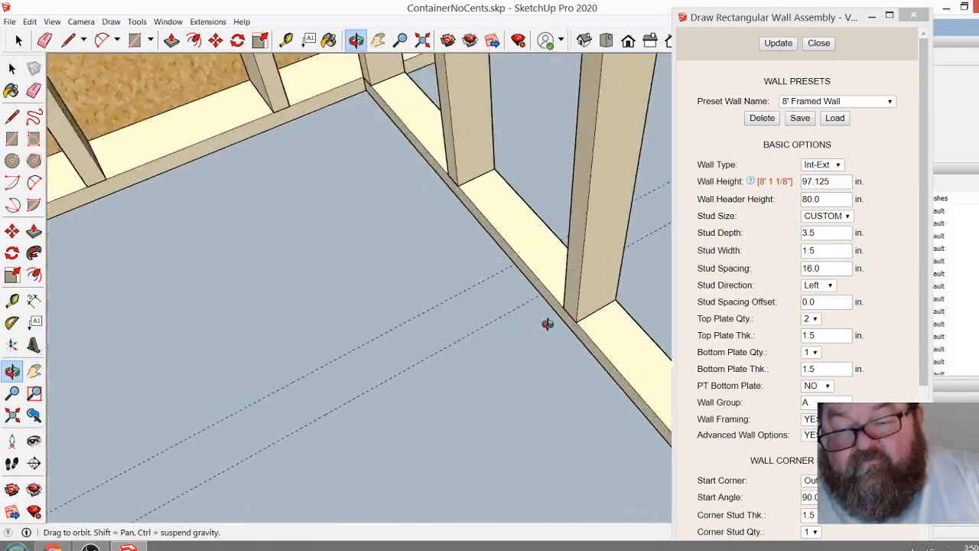
{"action": "right_click", "coordinate": [529, 299]}
{"action": "left_click", "coordinate": [551, 306]}
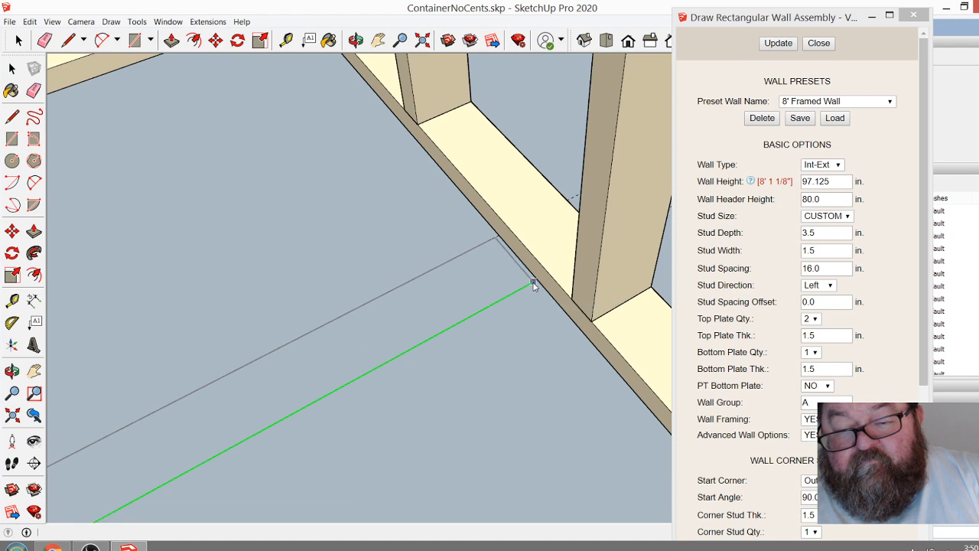
{"action": "scroll", "coordinate": [535, 285], "scroll_direction": "down", "scroll_amount": 6}
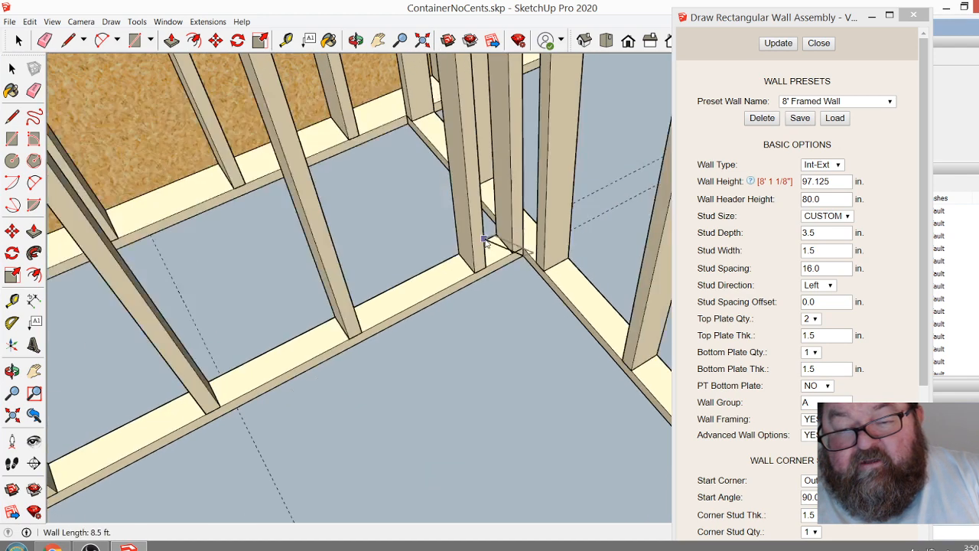
{"action": "middle_click_drag", "start_coordinate": [484, 242], "coordinate": [431, 336]}
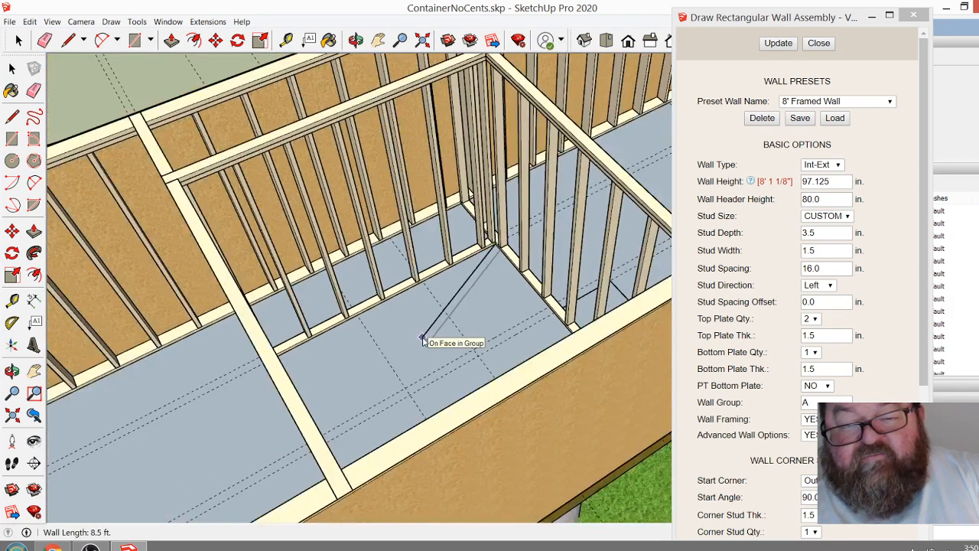
{"action": "key", "text": "Escape"}
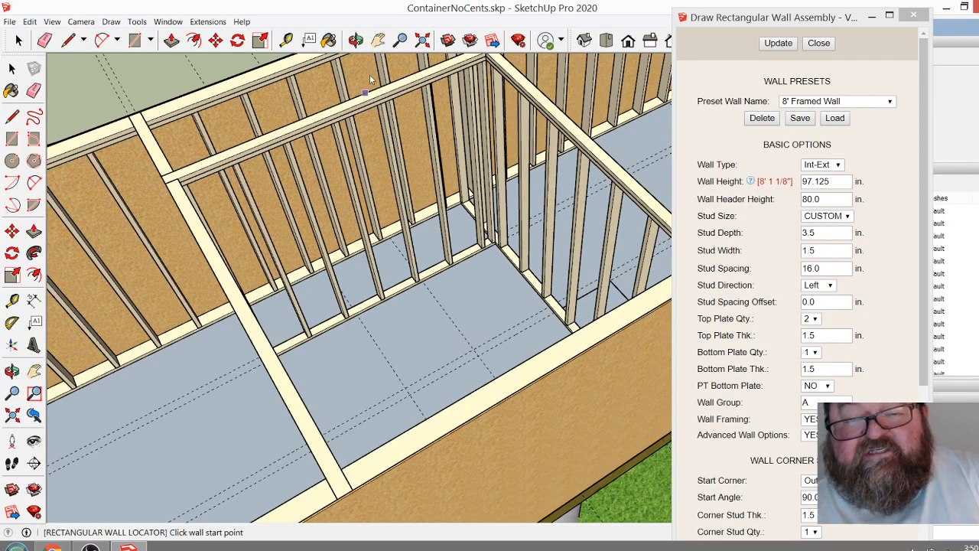
Close the finished wall's settings and start another wall assembly with the 8' Framed Wall preset for the remaining lengthwise guide pair
{"action": "left_click_drag", "start_coordinate": [448, 246], "coordinate": [223, 298]}
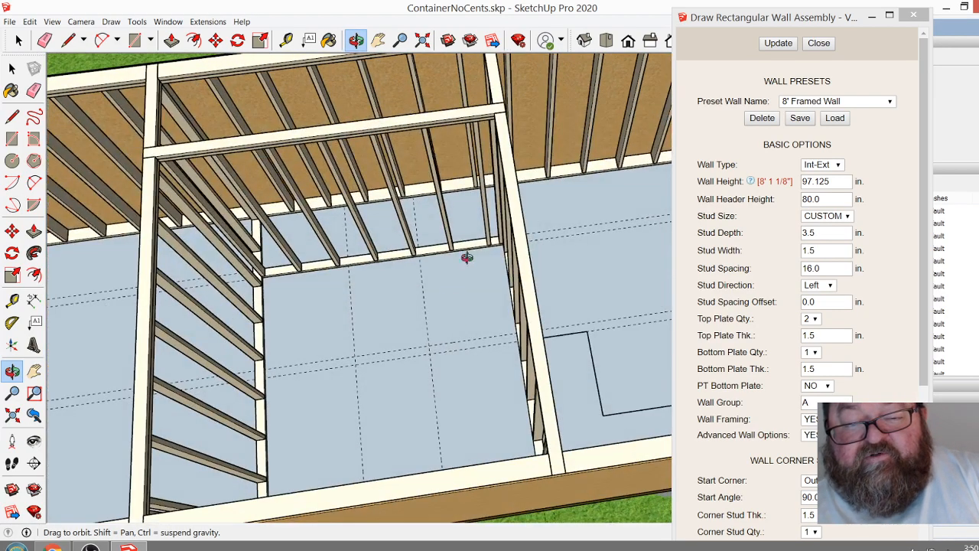
{"action": "left_click_drag", "start_coordinate": [299, 351], "coordinate": [251, 250]}
{"action": "left_click", "coordinate": [819, 44]}
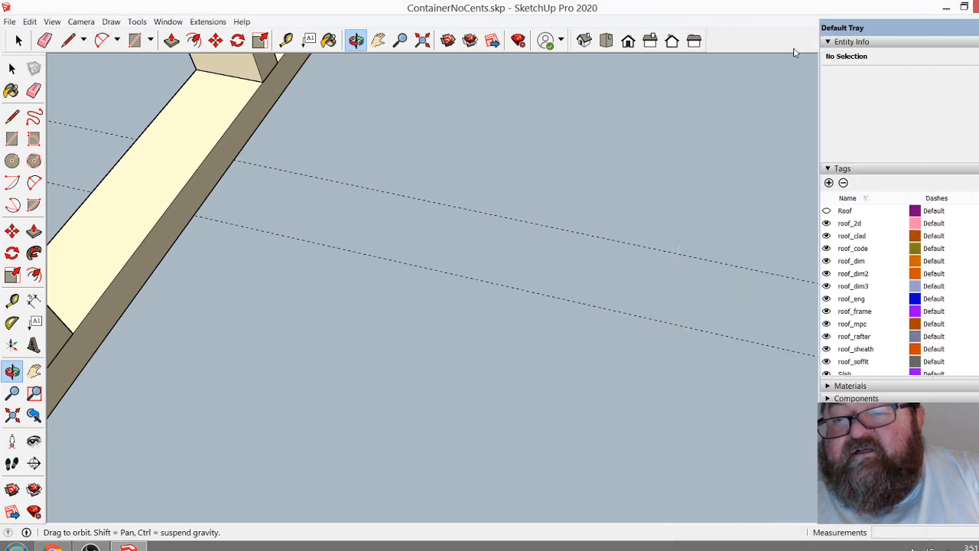
{"action": "left_click", "coordinate": [208, 22]}
{"action": "mouse_move", "coordinate": [260, 87]}
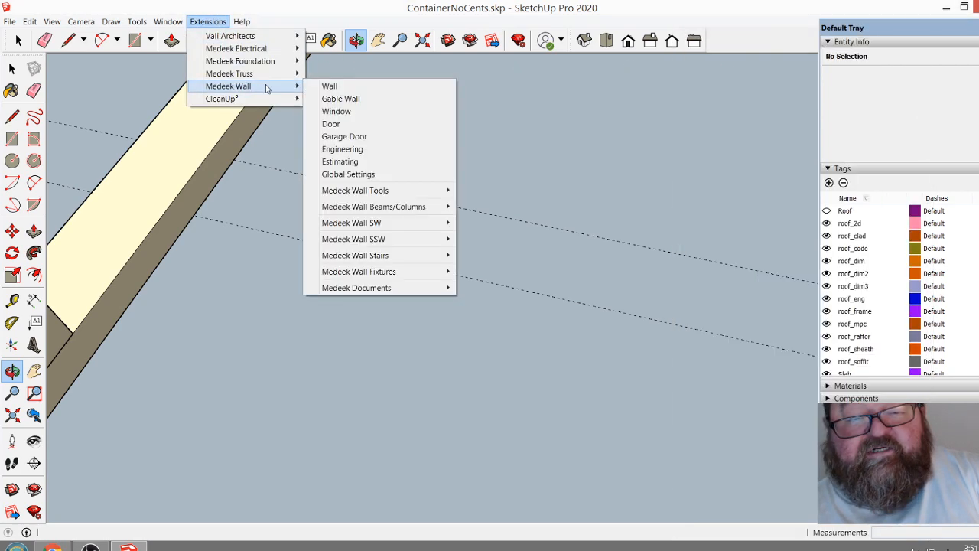
{"action": "left_click", "coordinate": [344, 88]}
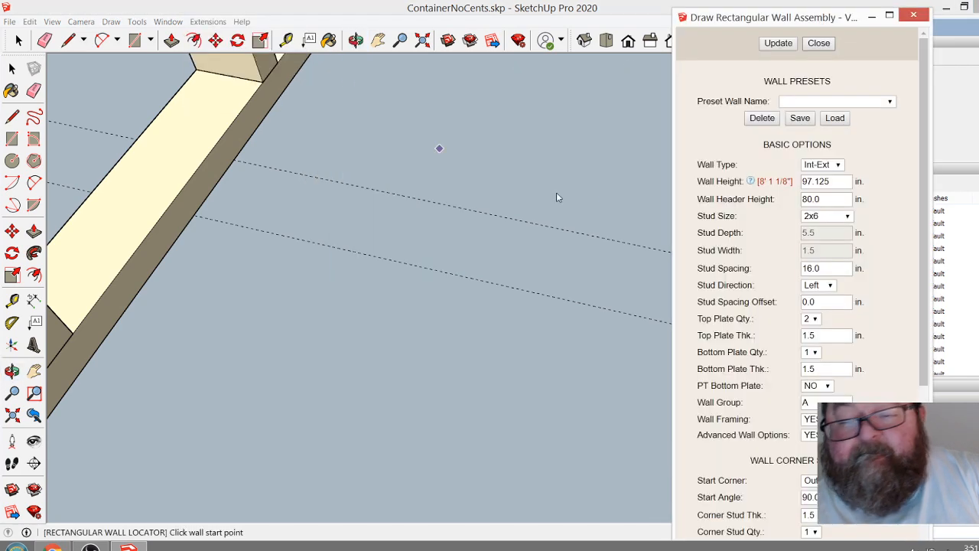
{"action": "left_click", "coordinate": [841, 101]}
{"action": "left_click", "coordinate": [834, 133]}
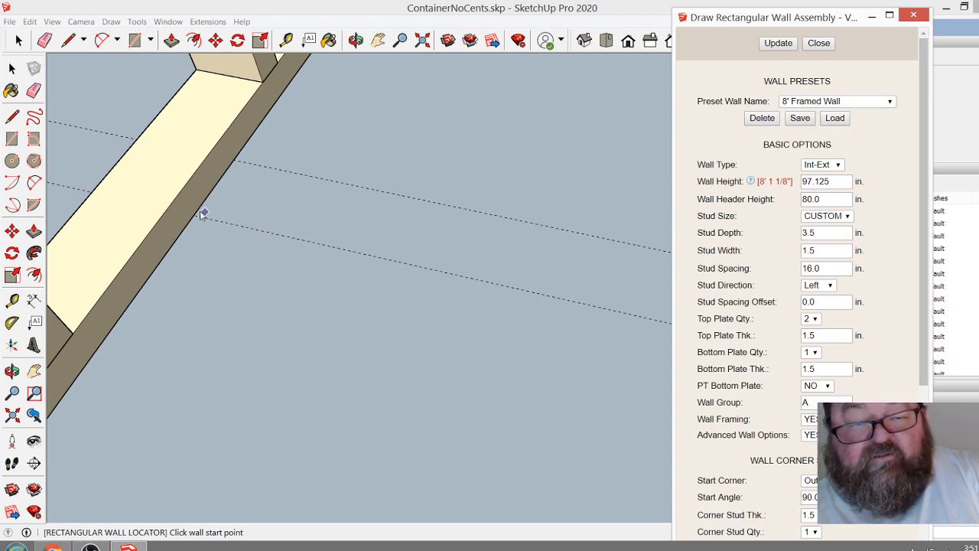
Draw a second 8.5 ft lengthwise partition along the other guide pair between the crosswise partitions, and finish the wall run
{"action": "scroll", "coordinate": [283, 280], "scroll_direction": "up", "scroll_amount": 10}
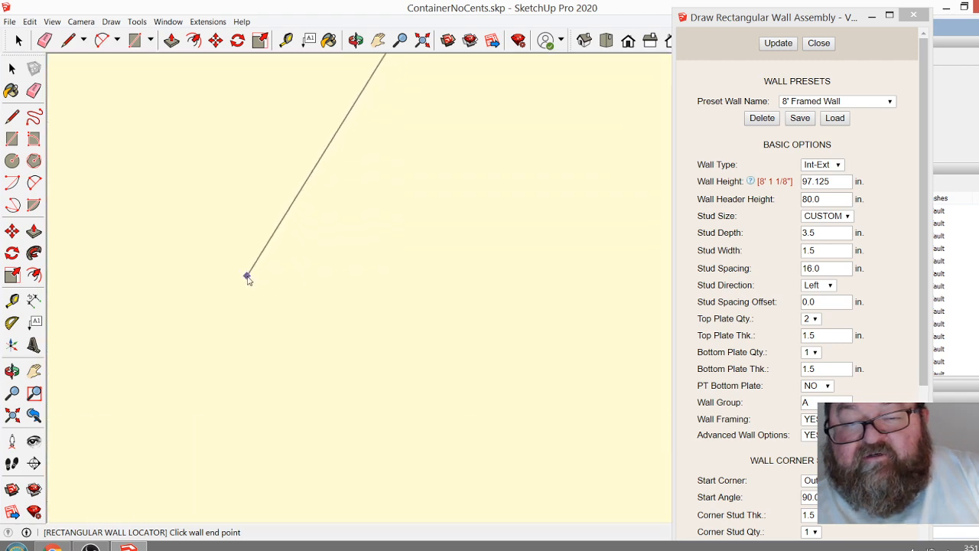
{"action": "left_click", "coordinate": [328, 295]}
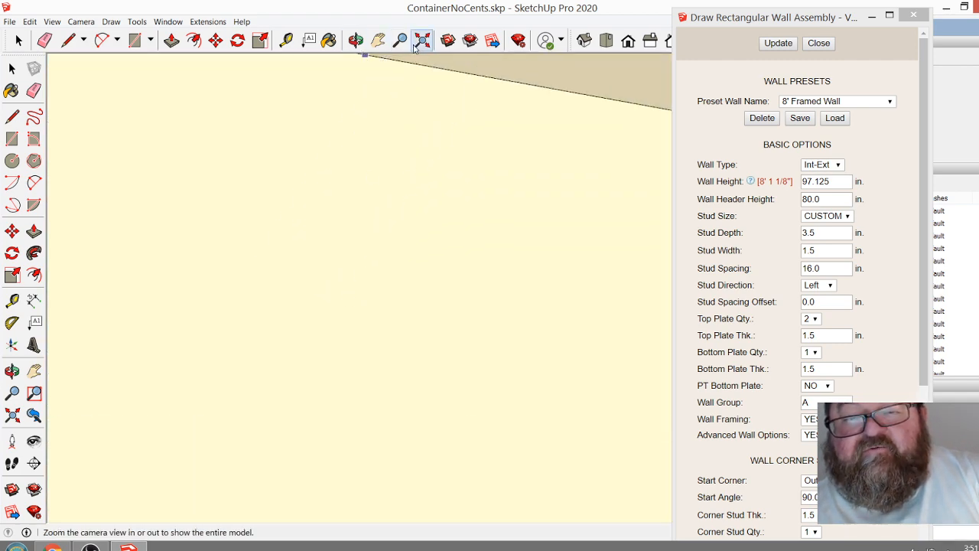
{"action": "left_click", "coordinate": [356, 40]}
{"action": "left_click_drag", "start_coordinate": [382, 159], "coordinate": [456, 137]}
{"action": "right_click", "coordinate": [461, 144]}
{"action": "left_click", "coordinate": [480, 147]}
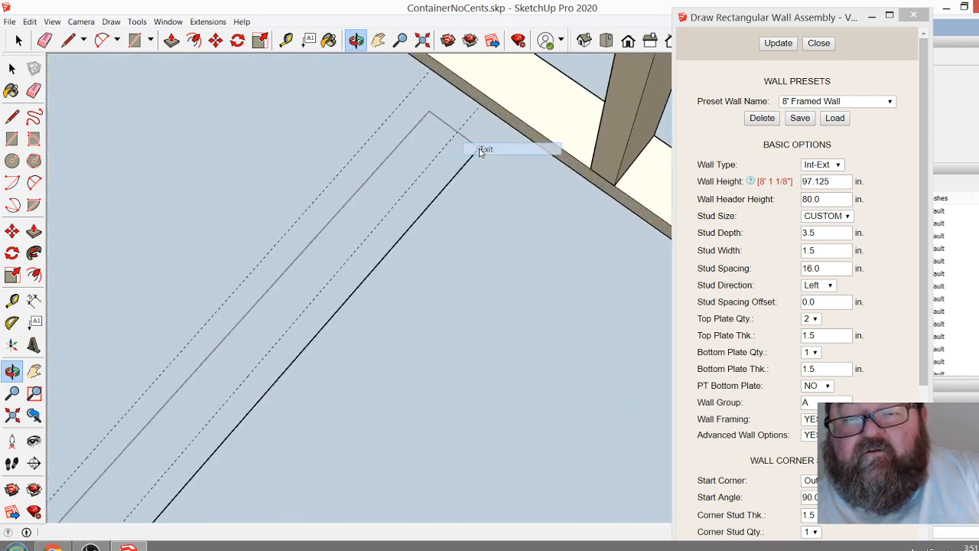
{"action": "scroll", "coordinate": [478, 109], "scroll_direction": "down", "scroll_amount": 8}
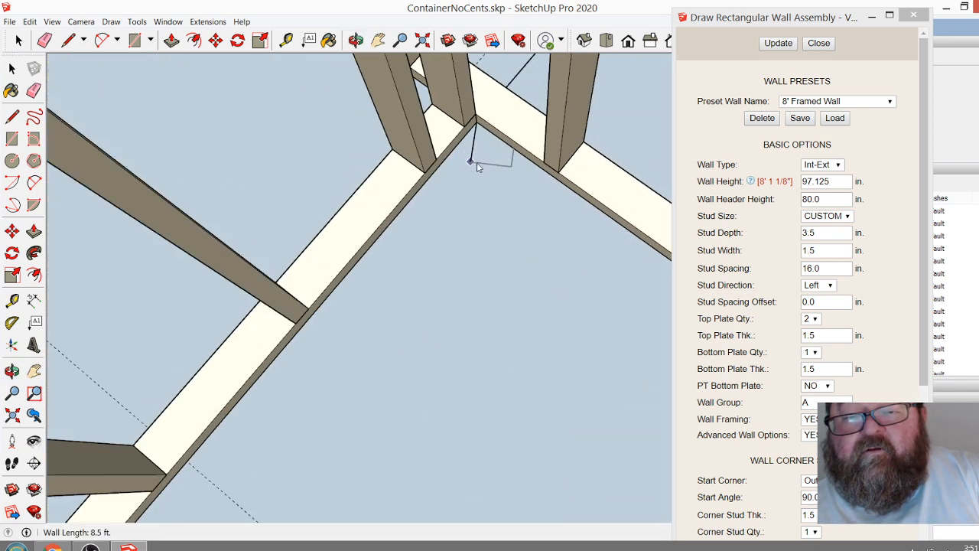
{"action": "scroll", "coordinate": [514, 192], "scroll_direction": "down", "scroll_amount": 3}
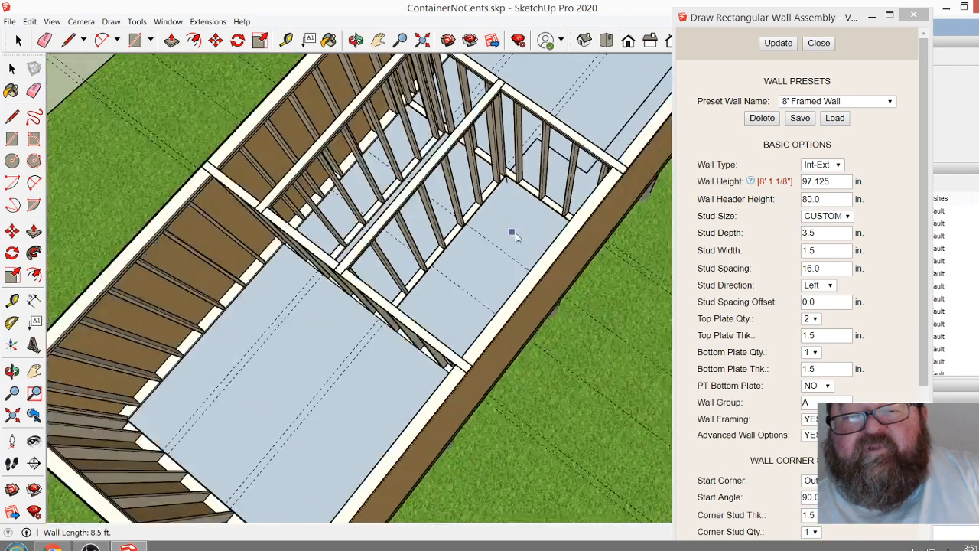
{"action": "scroll", "coordinate": [514, 235], "scroll_direction": "down", "scroll_amount": 5}
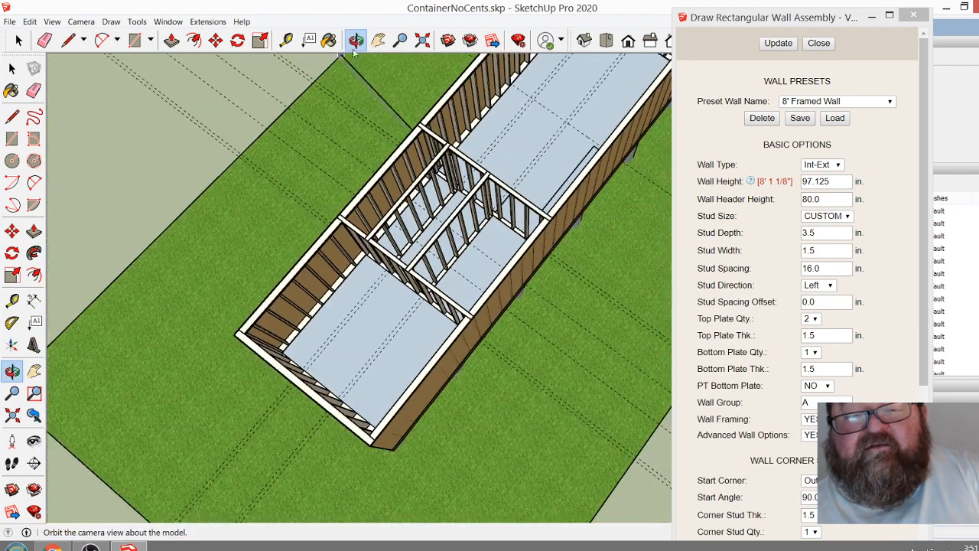
Close the wall settings and set up a rectangular Medeek door 2'8 wide and 6' 8" high with a (2) 2X10 header
{"action": "left_click_drag", "start_coordinate": [435, 243], "coordinate": [637, 185]}
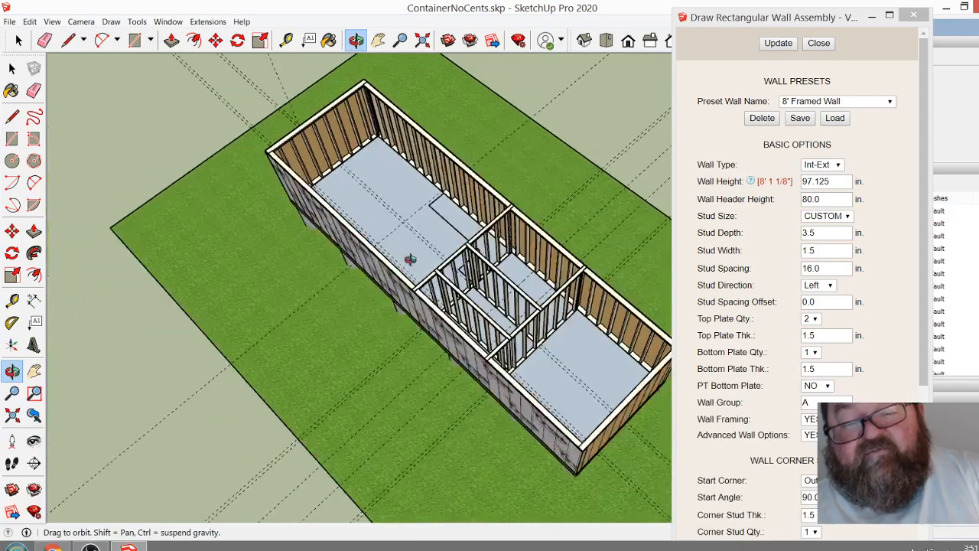
{"action": "left_click_drag", "start_coordinate": [410, 260], "coordinate": [442, 330]}
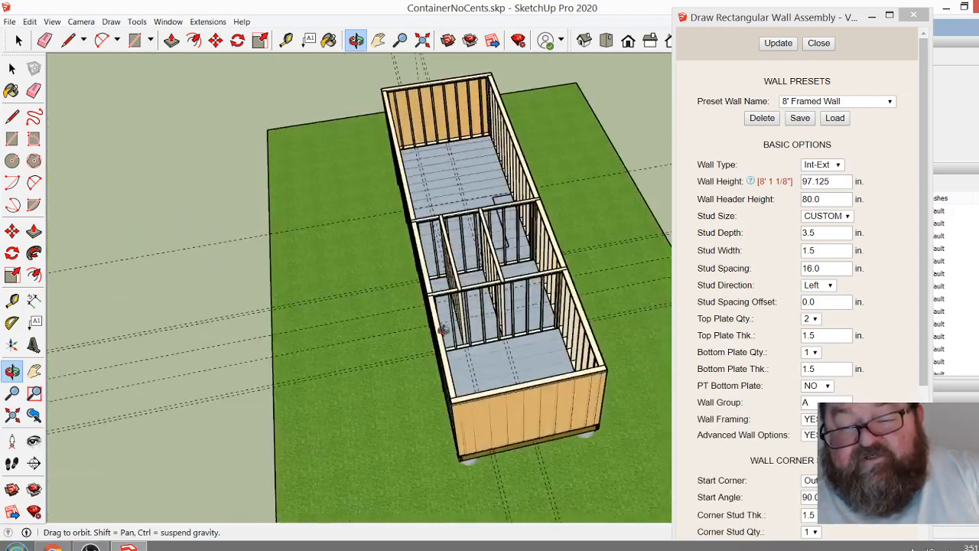
{"action": "scroll", "coordinate": [442, 329], "scroll_direction": "up", "scroll_amount": 10}
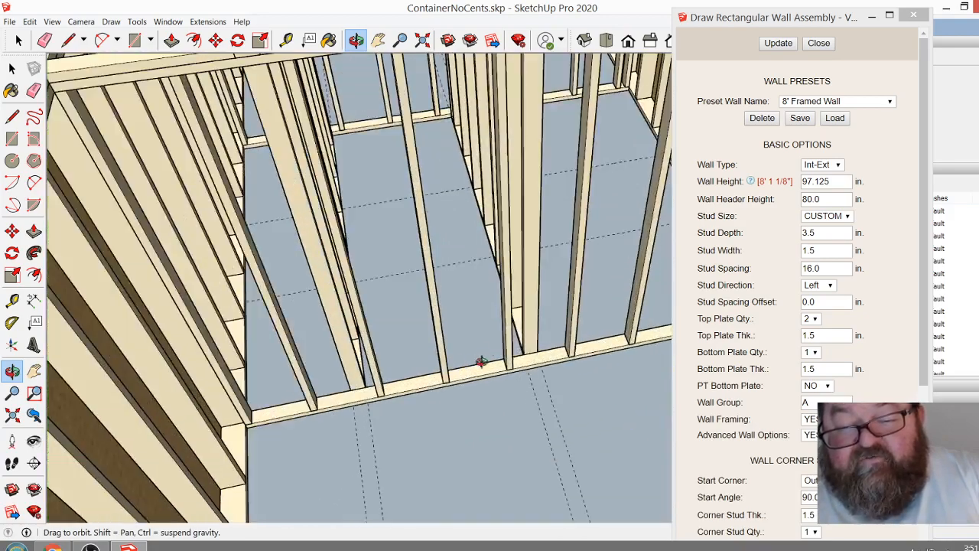
{"action": "scroll", "coordinate": [481, 360], "scroll_direction": "down", "scroll_amount": 4}
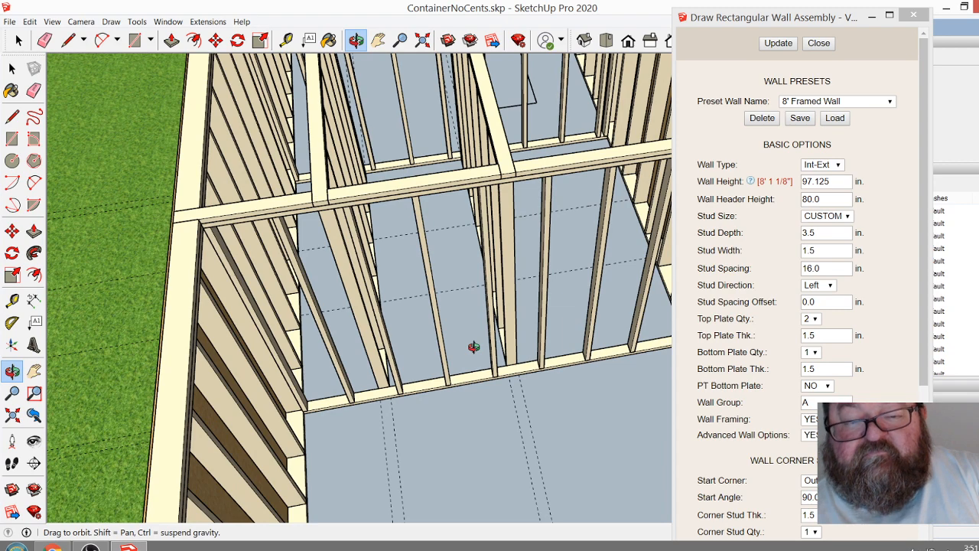
{"action": "scroll", "coordinate": [475, 345], "scroll_direction": "down", "scroll_amount": 1}
{"action": "left_click", "coordinate": [819, 45]}
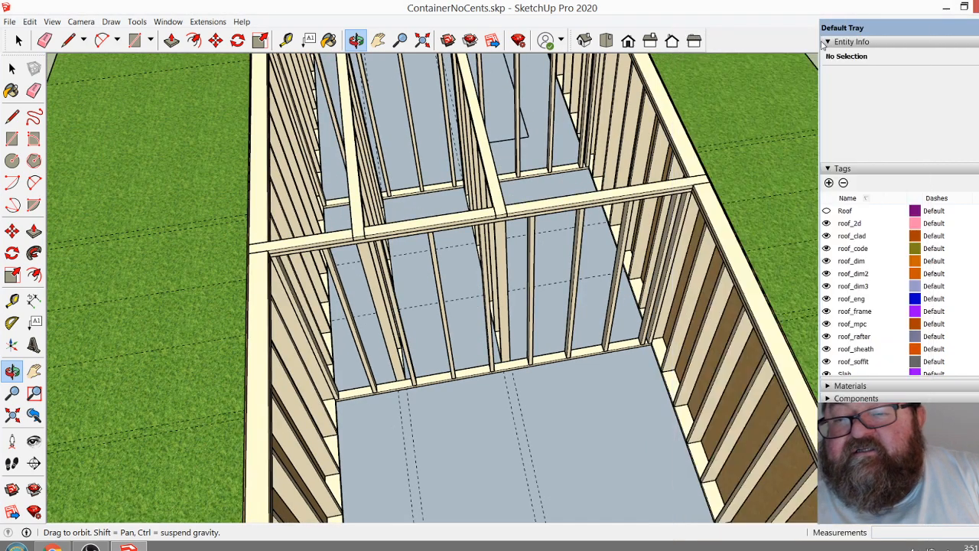
{"action": "left_click", "coordinate": [207, 22]}
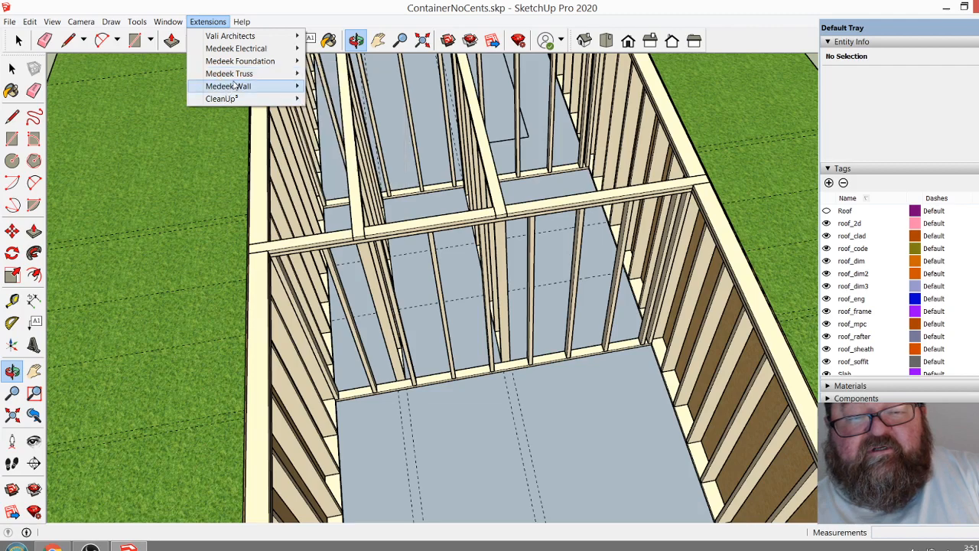
{"action": "mouse_move", "coordinate": [234, 86]}
{"action": "left_click", "coordinate": [334, 123]}
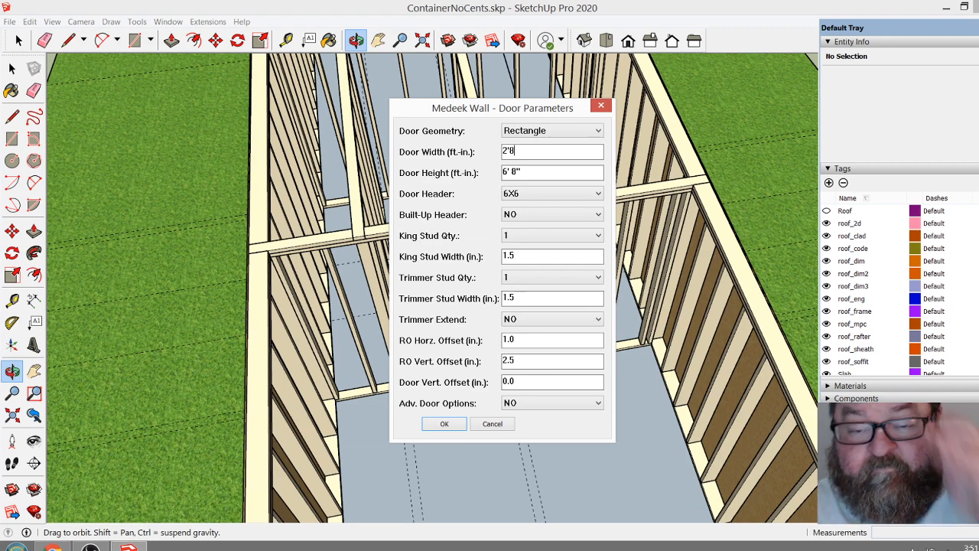
{"action": "left_click", "coordinate": [599, 193]}
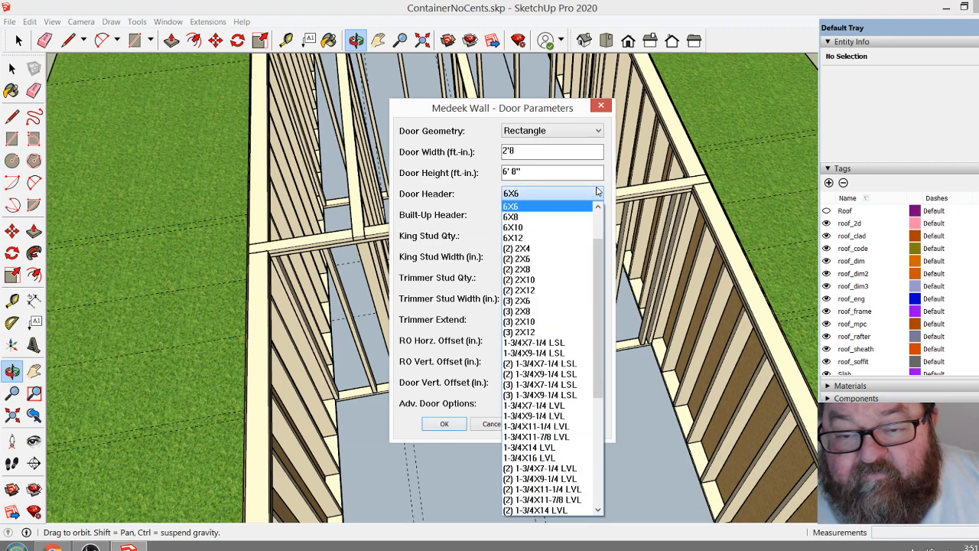
{"action": "left_click", "coordinate": [559, 273]}
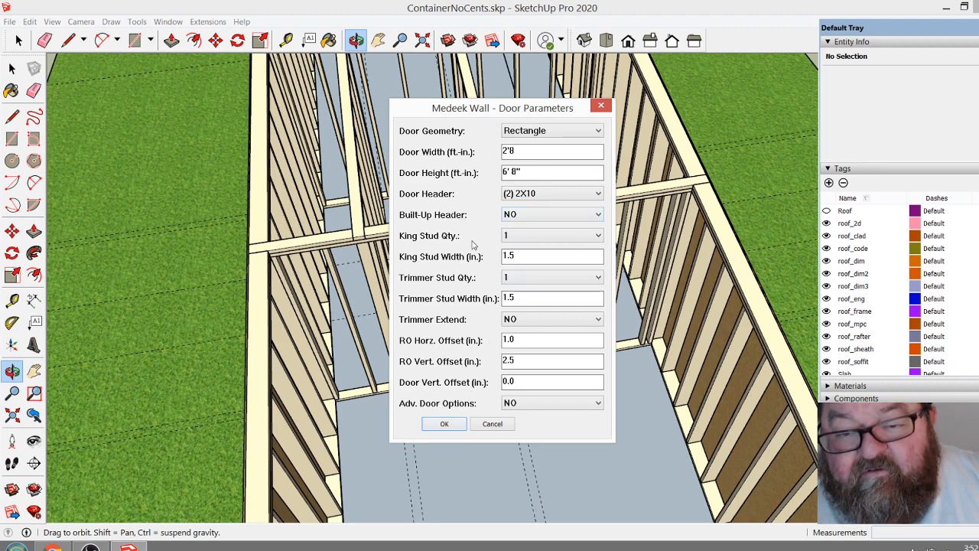
{"action": "left_click", "coordinate": [445, 425]}
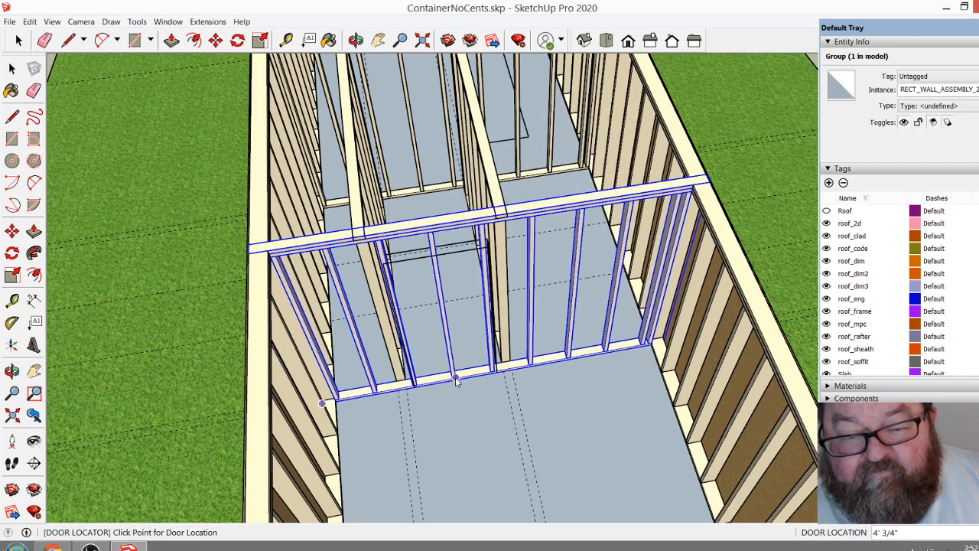
Place a door opening in each crosswise partition at 4' 3/4" along the wall, centred between the two lengthwise partitions
{"action": "left_click", "coordinate": [455, 374]}
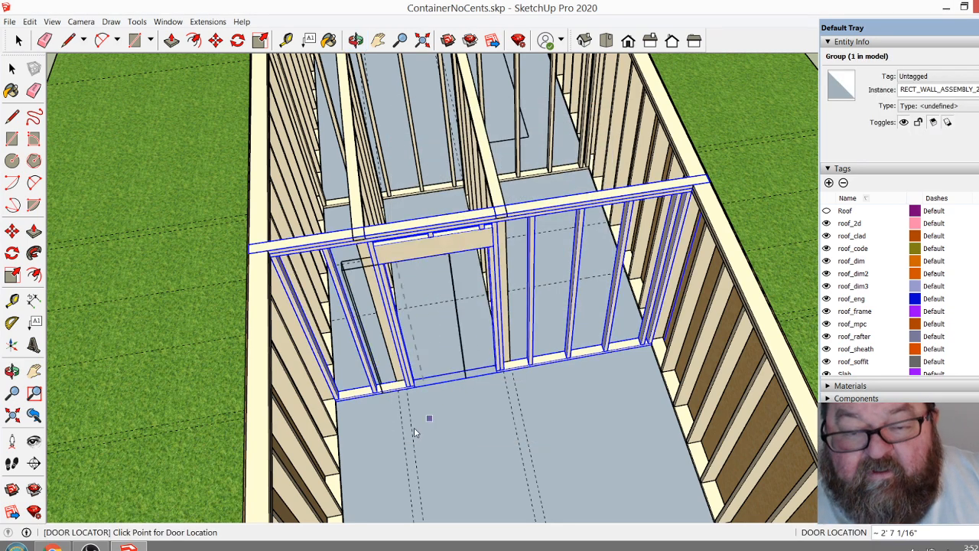
{"action": "scroll", "coordinate": [634, 303], "scroll_direction": "down", "scroll_amount": 2}
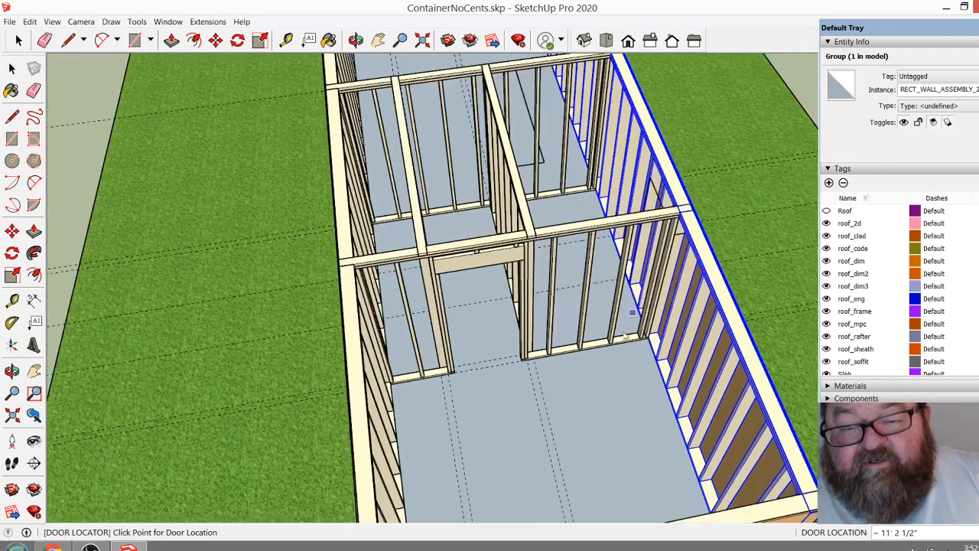
{"action": "scroll", "coordinate": [468, 197], "scroll_direction": "up", "scroll_amount": 5}
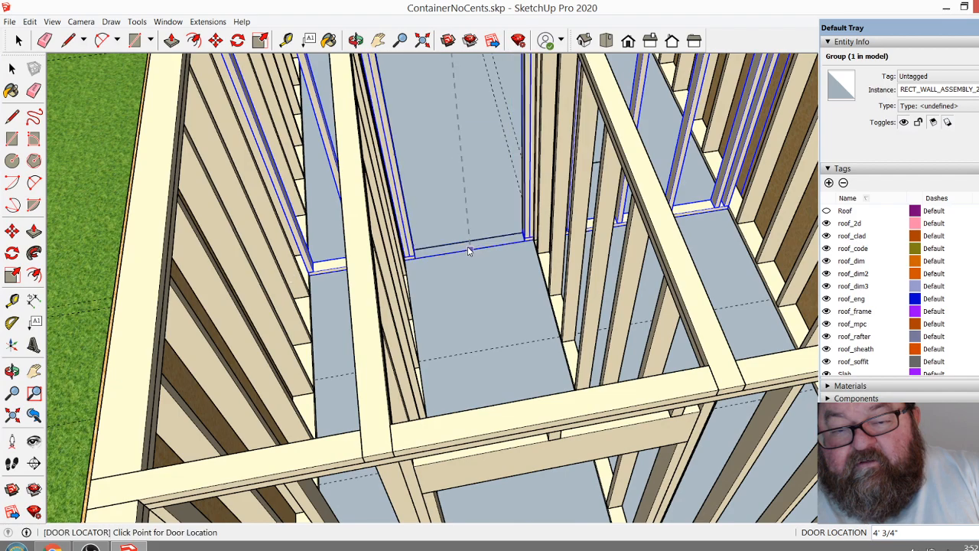
{"action": "left_click", "coordinate": [472, 249]}
{"action": "scroll", "coordinate": [468, 321], "scroll_direction": "down", "scroll_amount": 3}
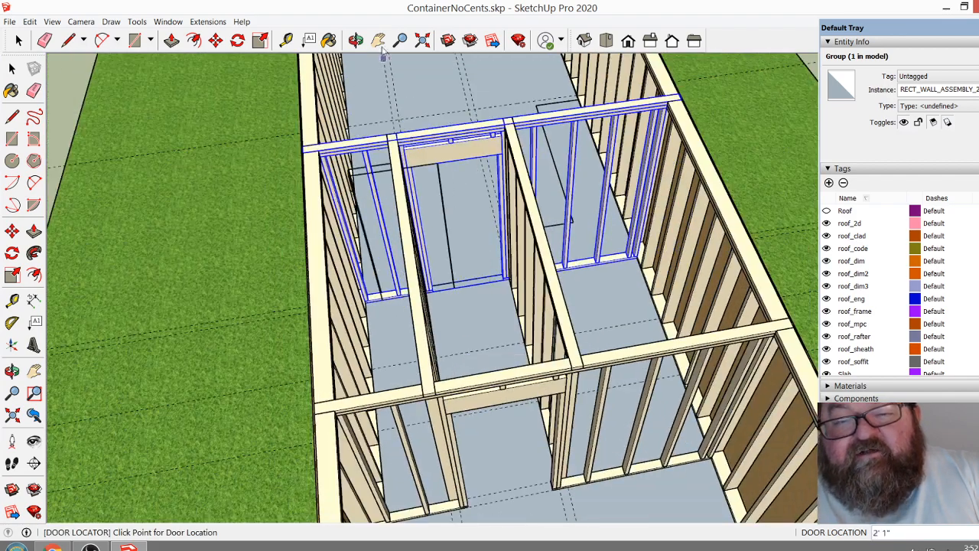
Leave door placement and examine the lengthwise partitions and the rooms beside the hallway from above
{"action": "left_click", "coordinate": [355, 39]}
{"action": "left_click_drag", "start_coordinate": [549, 310], "coordinate": [395, 394]}
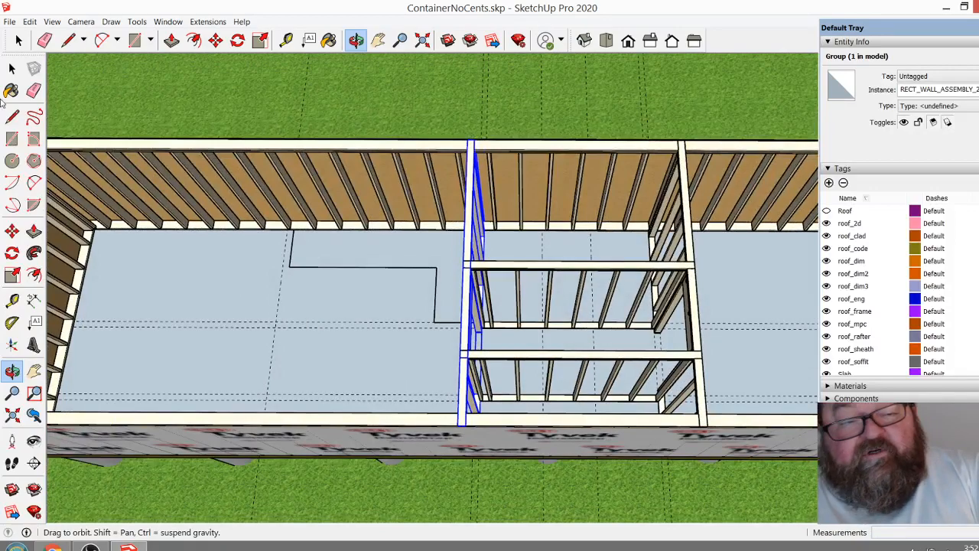
{"action": "left_click", "coordinate": [12, 68]}
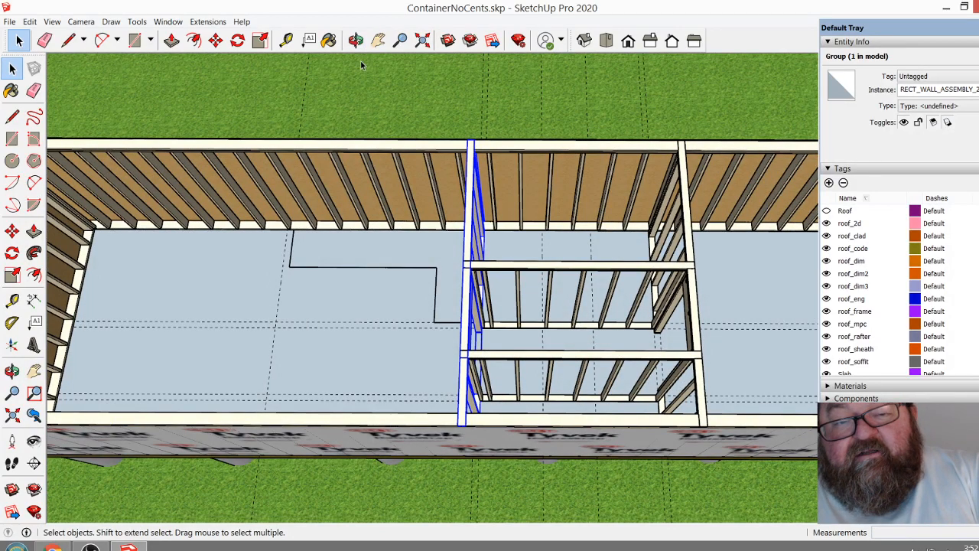
{"action": "middle_click_drag", "start_coordinate": [386, 140], "coordinate": [482, 317]}
{"action": "left_click_drag", "start_coordinate": [528, 350], "coordinate": [639, 368]}
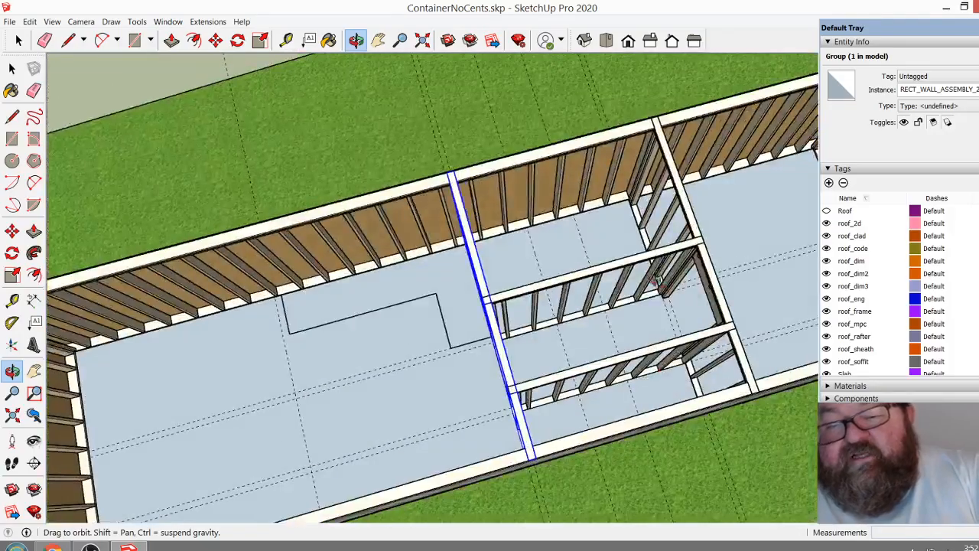
{"action": "scroll", "coordinate": [671, 254], "scroll_direction": "up", "scroll_amount": 5}
{"action": "left_click_drag", "start_coordinate": [678, 250], "coordinate": [565, 356]}
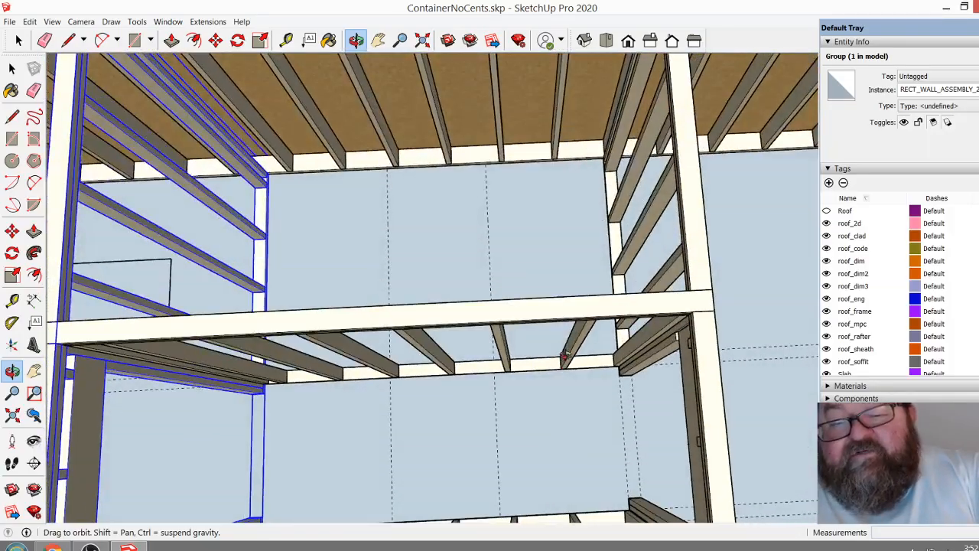
Place a rectangular Medeek door 2'6 wide and 6' 8" high in the wider room's hallway partition, near the end farthest from the L-shaped floor outline
{"action": "mouse_move", "coordinate": [648, 201]}
{"action": "left_mouse_down"}
{"action": "mouse_move", "coordinate": [630, 228]}
{"action": "mouse_move", "coordinate": [664, 182]}
{"action": "mouse_move", "coordinate": [639, 211]}
{"action": "left_mouse_up"}
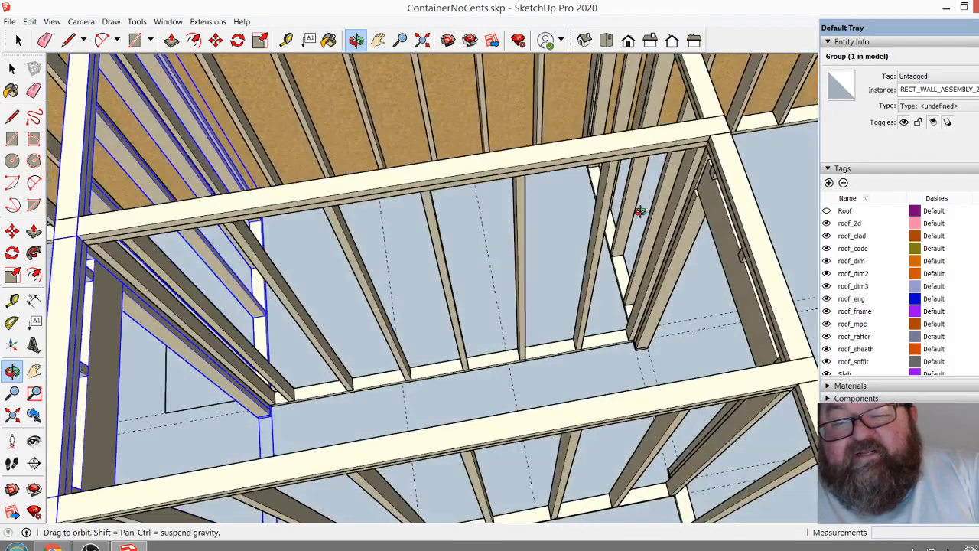
{"action": "left_click_drag", "start_coordinate": [561, 223], "coordinate": [505, 241]}
{"action": "left_click", "coordinate": [208, 21]}
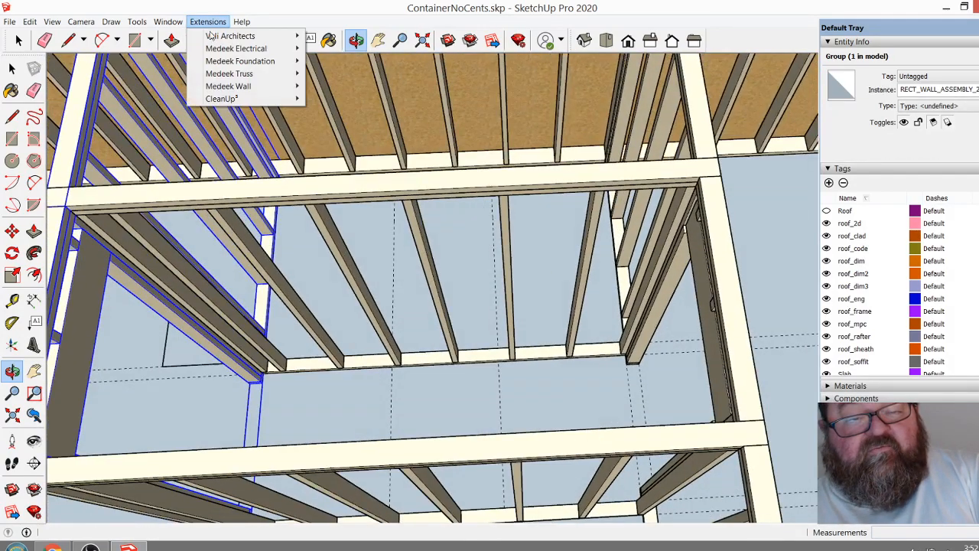
{"action": "mouse_move", "coordinate": [265, 86]}
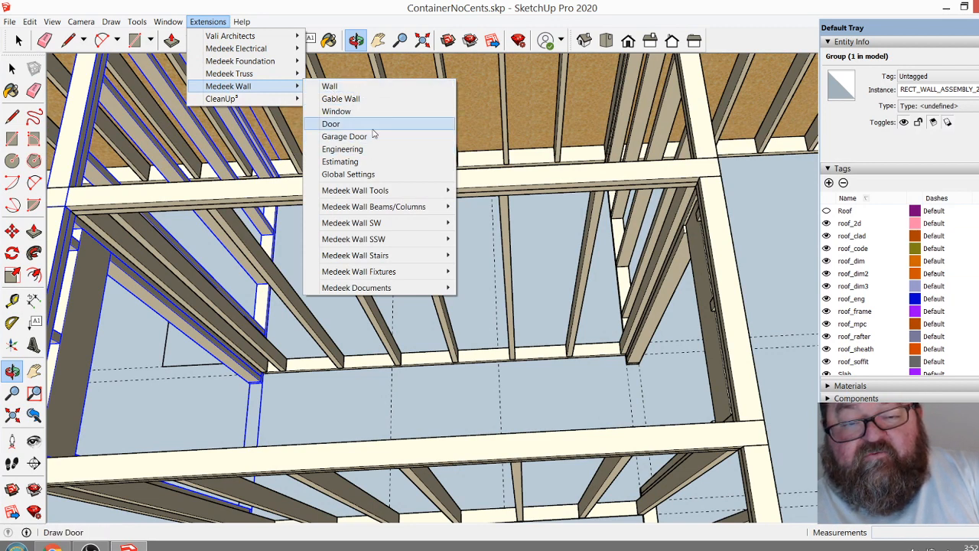
{"action": "left_click", "coordinate": [344, 123]}
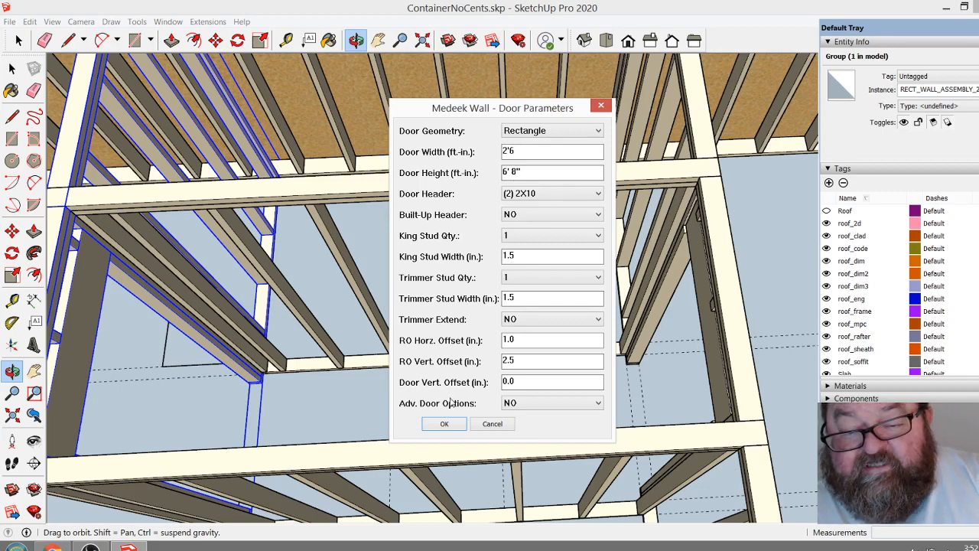
{"action": "left_click", "coordinate": [446, 425]}
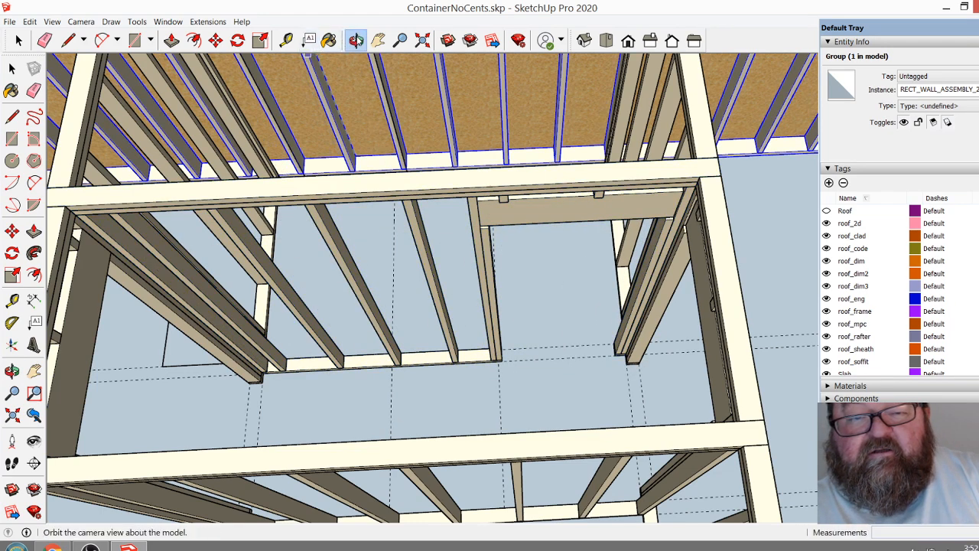
Place a 5' wide, 6' 8" high Medeek door with a (2) 2X10 header near the middle of the other lengthwise partition, facing the narrow room
{"action": "left_click", "coordinate": [355, 40]}
{"action": "left_click_drag", "start_coordinate": [489, 199], "coordinate": [523, 236]}
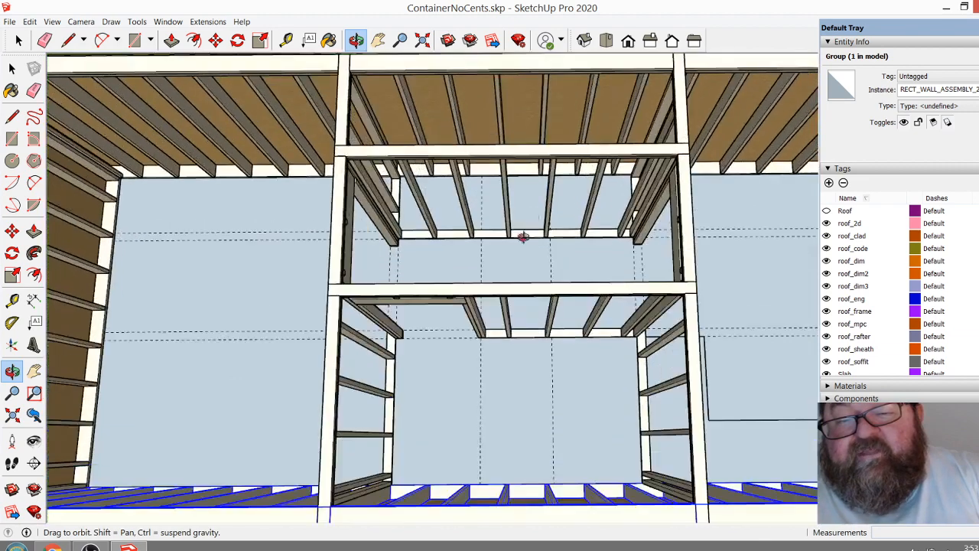
{"action": "left_click_drag", "start_coordinate": [528, 366], "coordinate": [548, 366]}
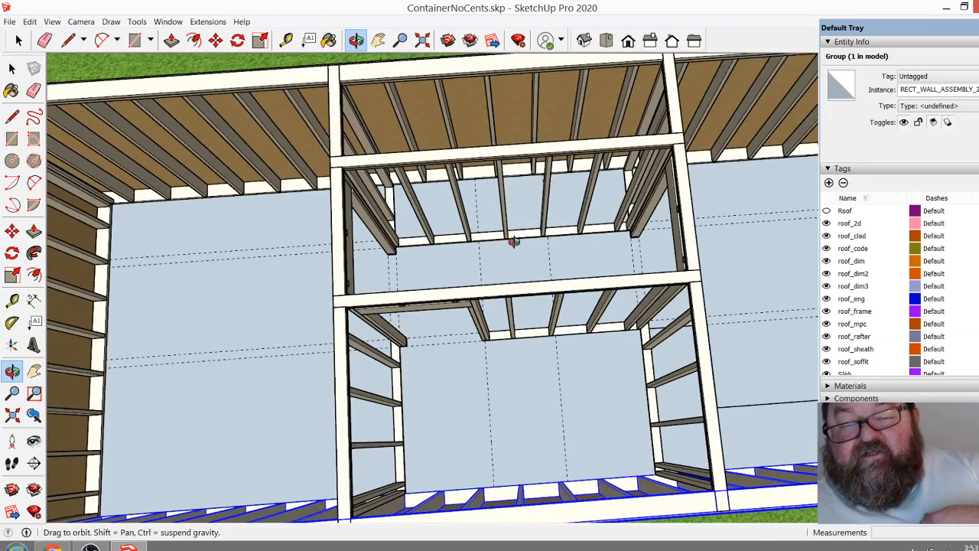
{"action": "left_click_drag", "start_coordinate": [464, 319], "coordinate": [382, 260]}
{"action": "left_click_drag", "start_coordinate": [528, 257], "coordinate": [586, 293]}
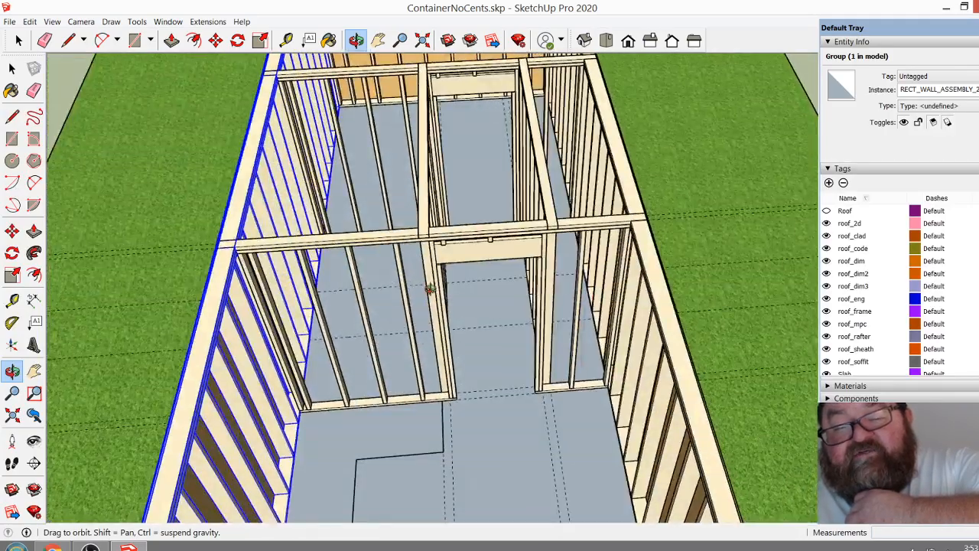
{"action": "left_click_drag", "start_coordinate": [429, 289], "coordinate": [521, 272]}
{"action": "left_click", "coordinate": [203, 20]}
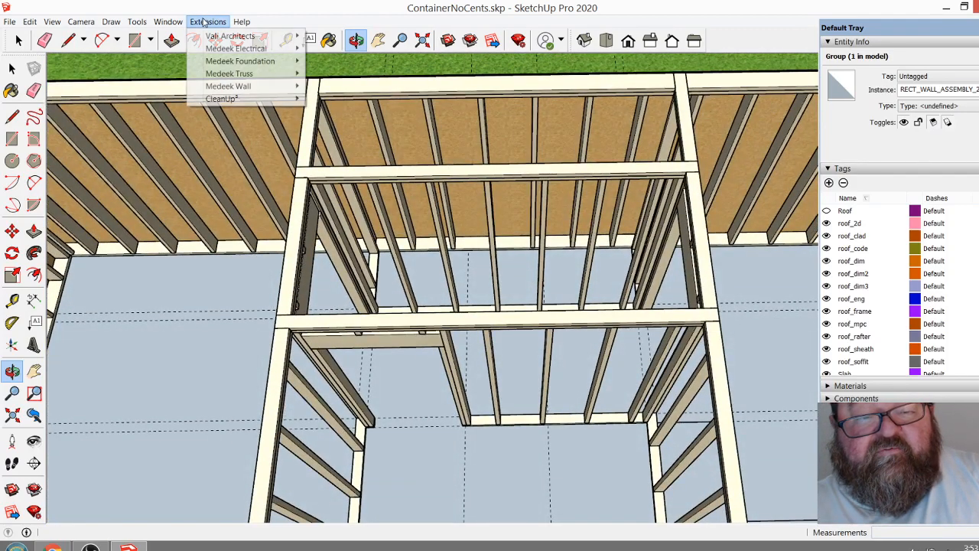
{"action": "mouse_move", "coordinate": [235, 80]}
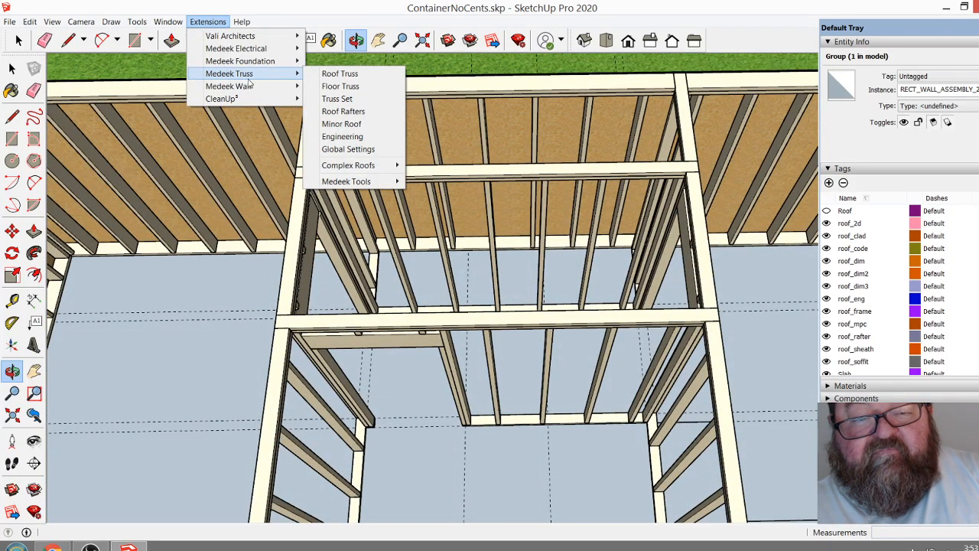
{"action": "mouse_move", "coordinate": [260, 89]}
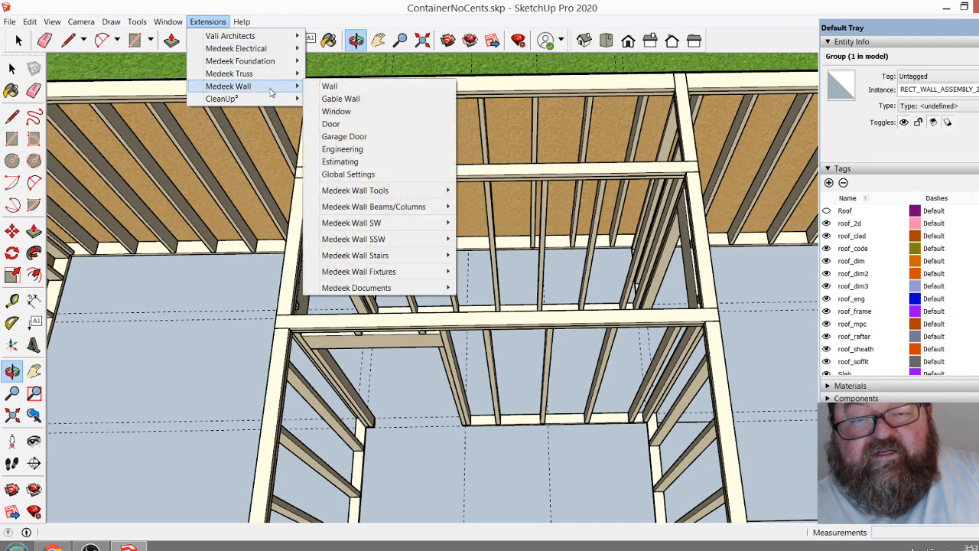
{"action": "left_click", "coordinate": [344, 124]}
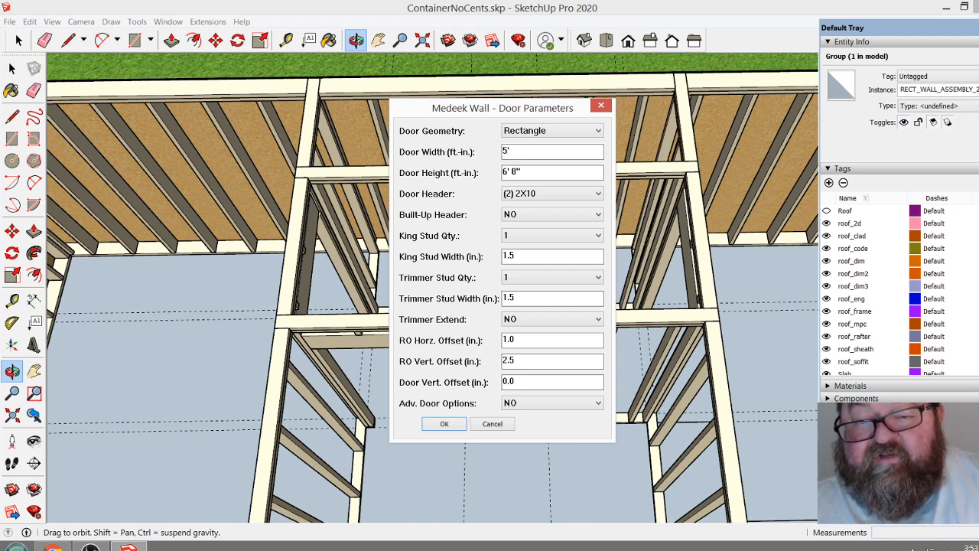
{"action": "left_click", "coordinate": [444, 423]}
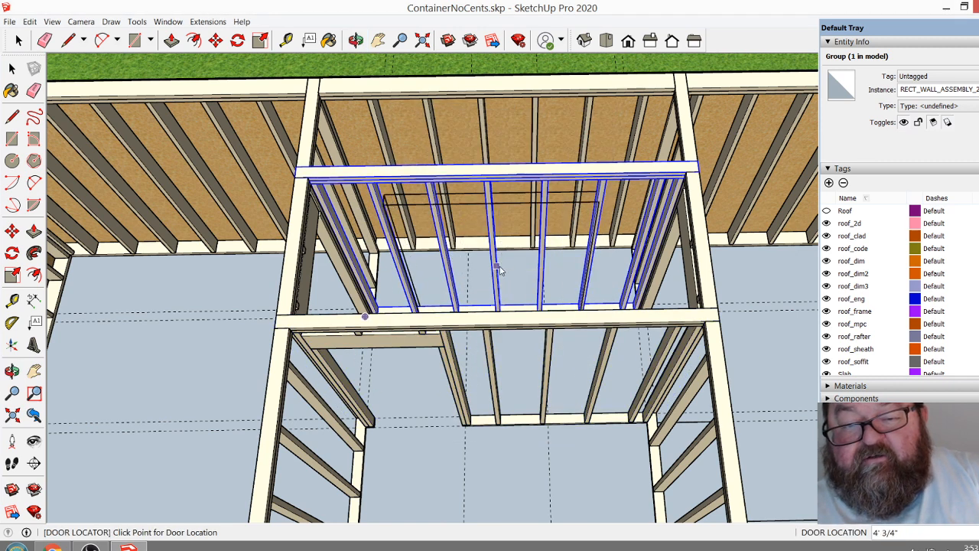
{"action": "left_click", "coordinate": [501, 176]}
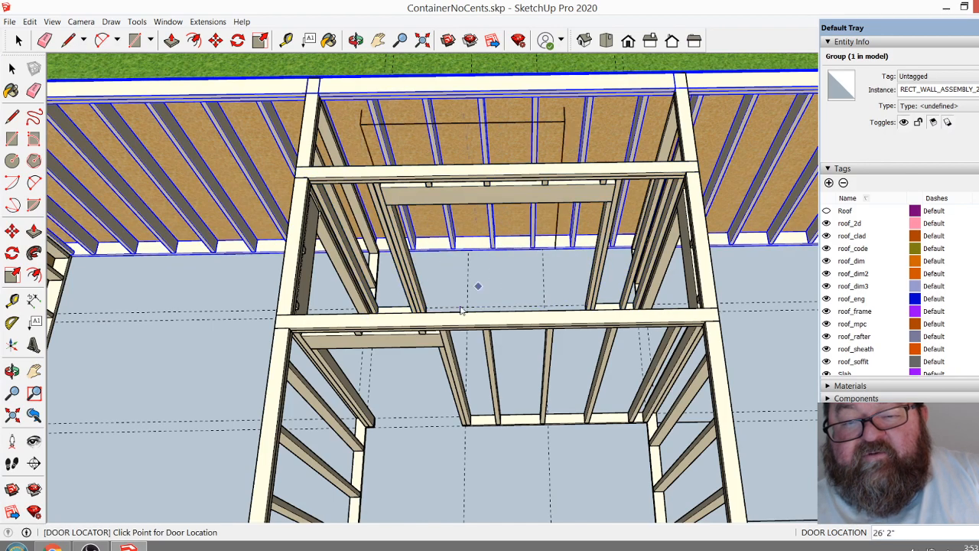
Examine the framed door openings around the hallway from both ends, and the overall partition layout from above
{"action": "left_click", "coordinate": [357, 40]}
{"action": "left_click_drag", "start_coordinate": [459, 222], "coordinate": [610, 70]}
{"action": "scroll", "coordinate": [579, 220], "scroll_direction": "up", "scroll_amount": 5}
{"action": "scroll", "coordinate": [613, 443], "scroll_direction": "down", "scroll_amount": 5}
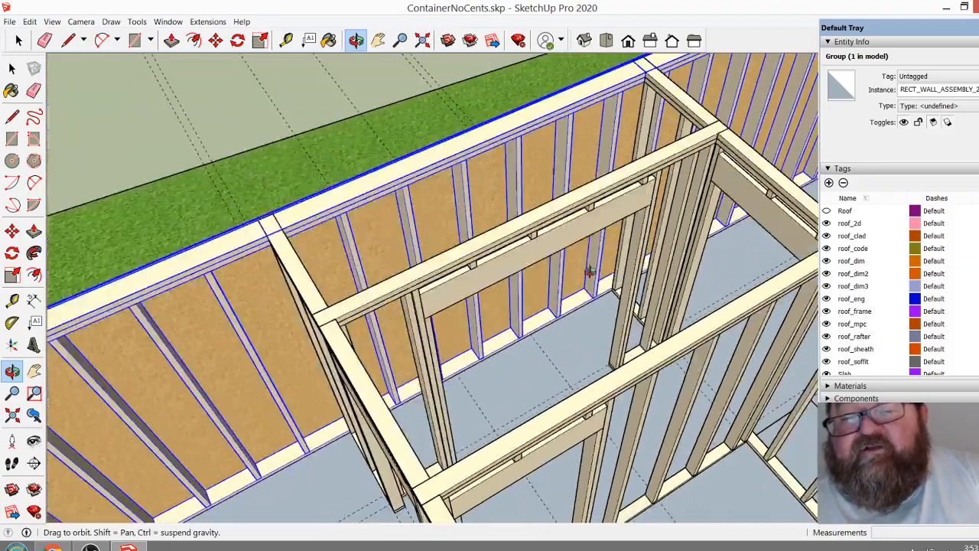
{"action": "left_click_drag", "start_coordinate": [635, 252], "coordinate": [371, 376]}
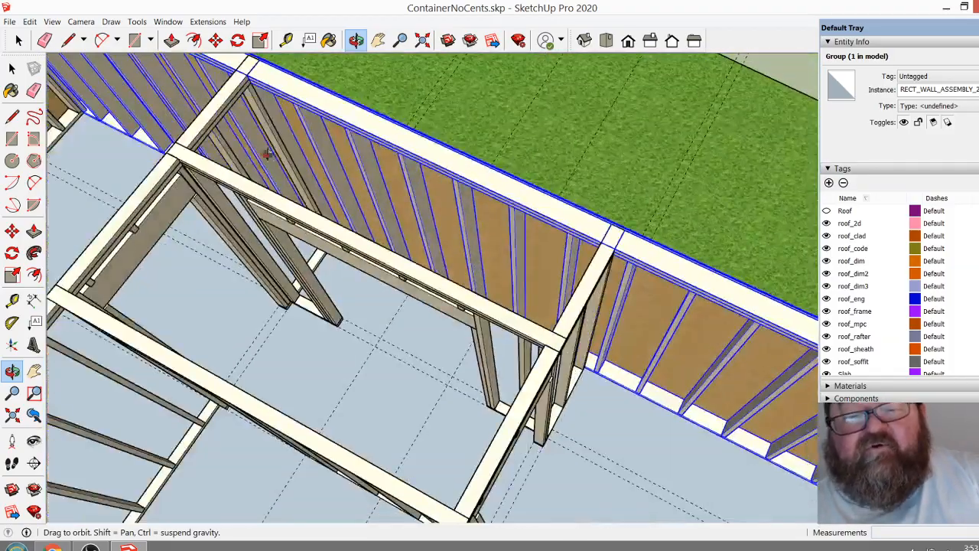
{"action": "left_click_drag", "start_coordinate": [287, 172], "coordinate": [300, 348]}
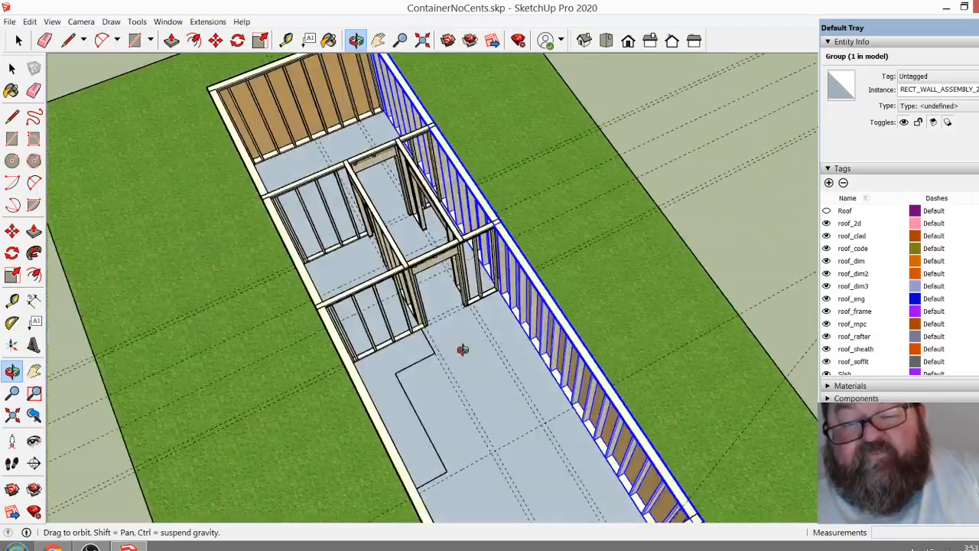
{"action": "left_click_drag", "start_coordinate": [461, 347], "coordinate": [353, 370]}
{"action": "scroll", "coordinate": [467, 324], "scroll_direction": "down", "scroll_amount": 6}
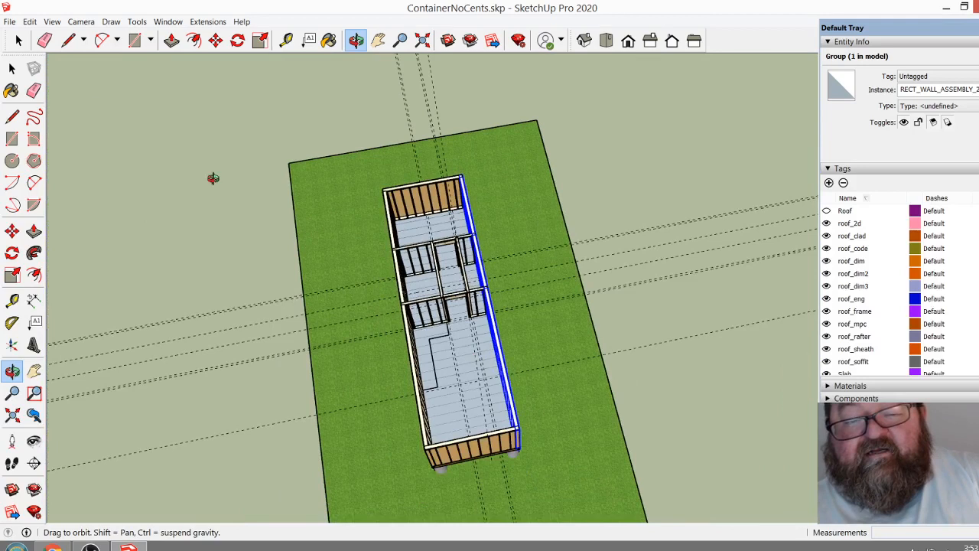
Try to erase the guide lines without opening the building group
{"action": "left_click", "coordinate": [44, 40]}
{"action": "left_click_drag", "start_coordinate": [418, 116], "coordinate": [374, 116]}
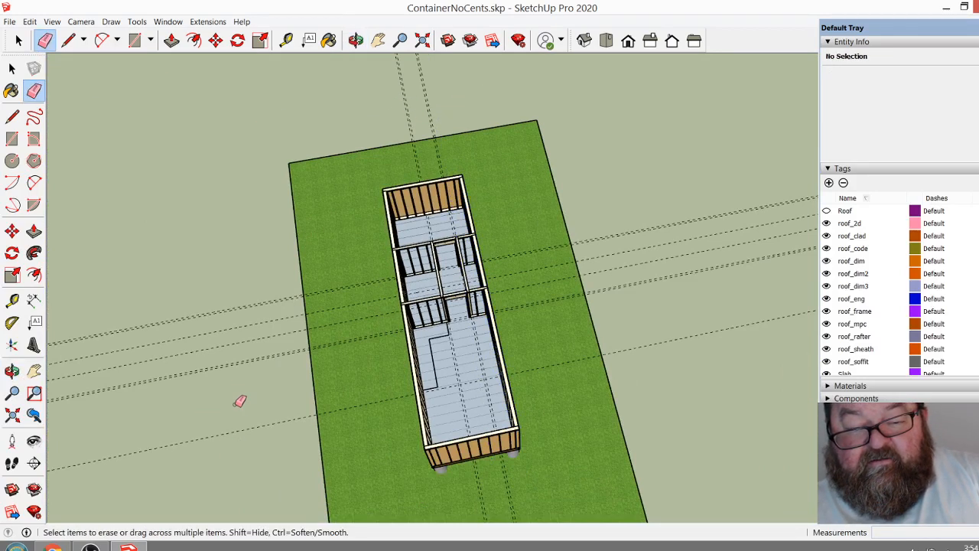
{"action": "scroll", "coordinate": [564, 209], "scroll_direction": "down", "scroll_amount": 2}
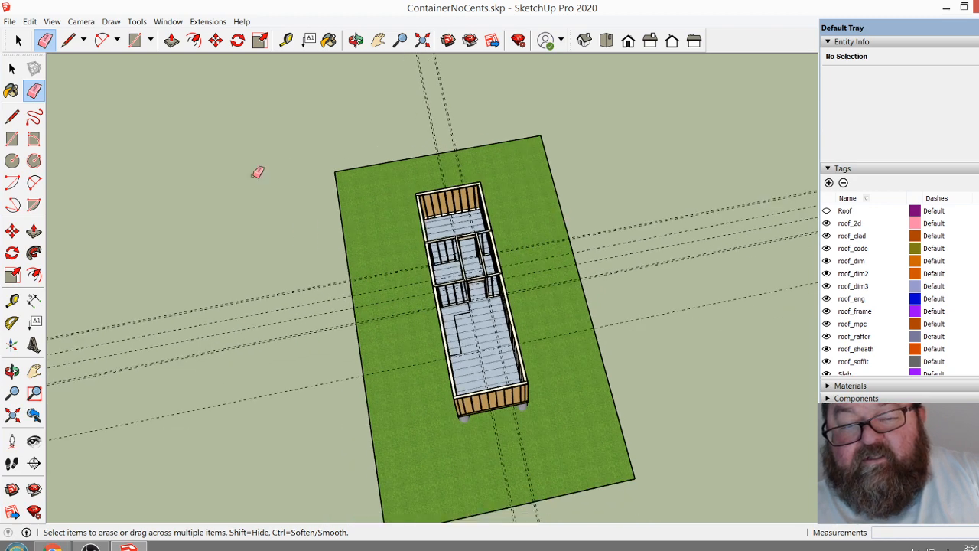
Open the building group, erase all its crosswise and lengthwise guide lines, and close the group
{"action": "left_click", "coordinate": [20, 40]}
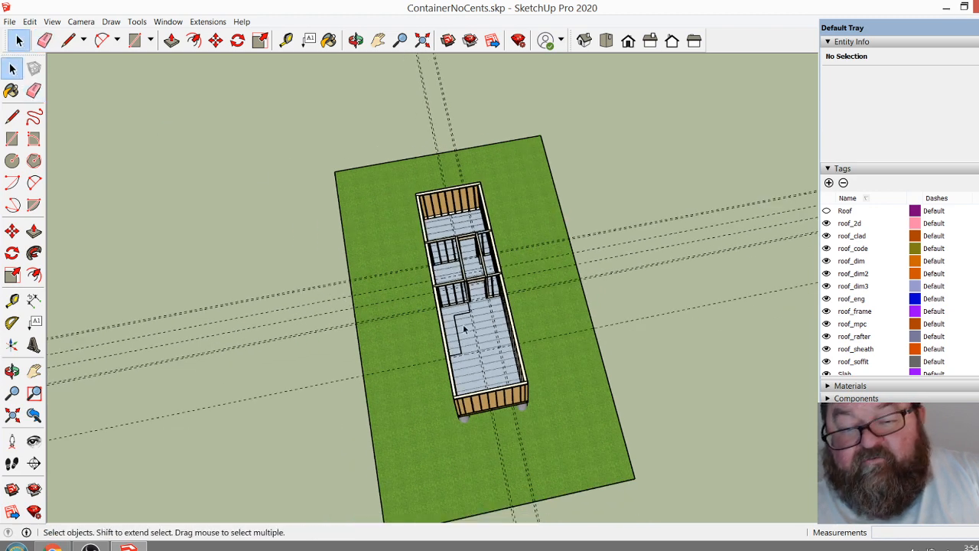
{"action": "double_click", "coordinate": [636, 225]}
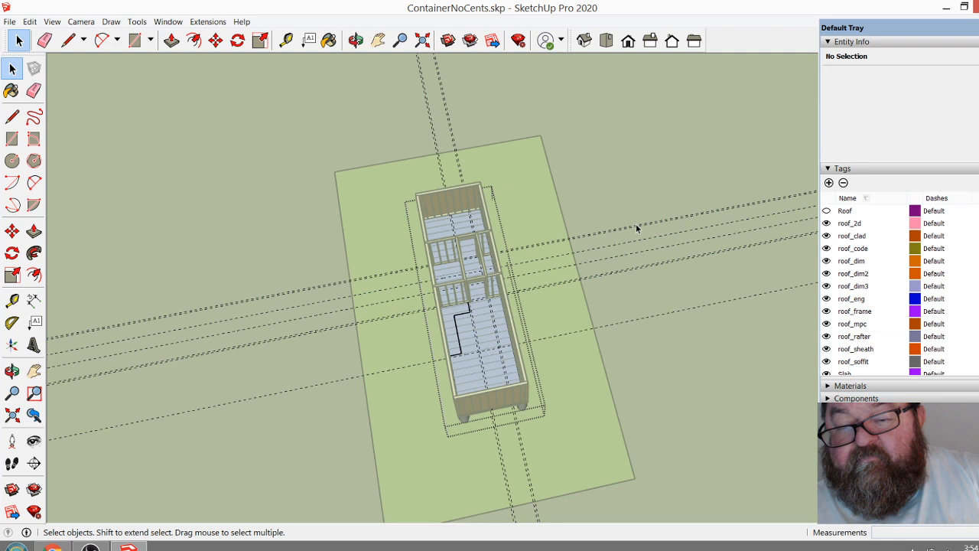
{"action": "left_click", "coordinate": [634, 223]}
{"action": "left_click", "coordinate": [44, 40]}
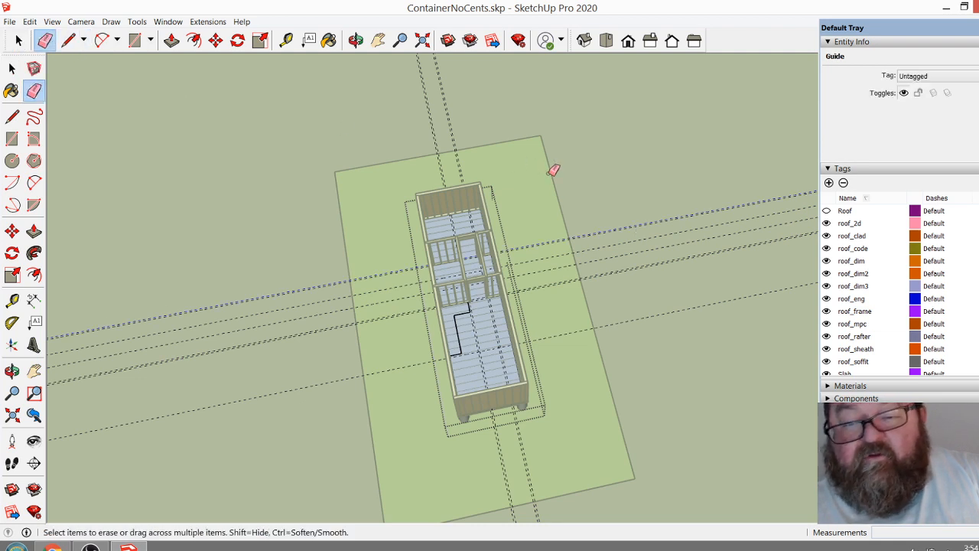
{"action": "left_click_drag", "start_coordinate": [637, 274], "coordinate": [635, 264]}
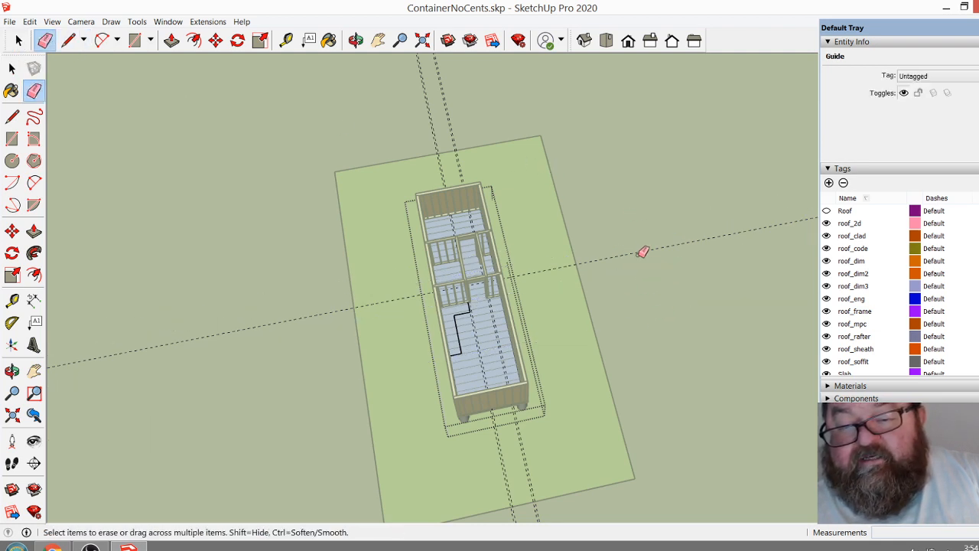
{"action": "left_click_drag", "start_coordinate": [521, 125], "coordinate": [412, 123]}
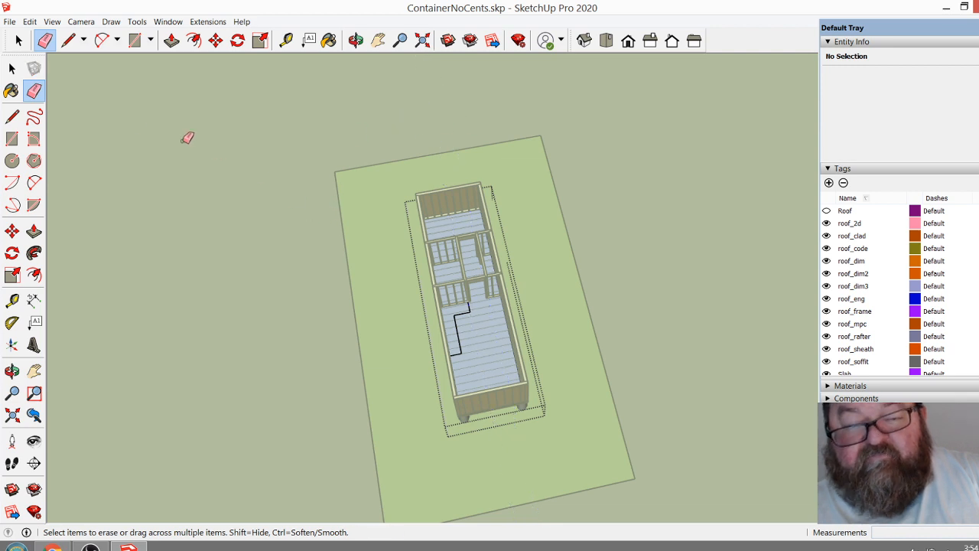
{"action": "left_click", "coordinate": [19, 40]}
{"action": "left_click", "coordinate": [406, 169]}
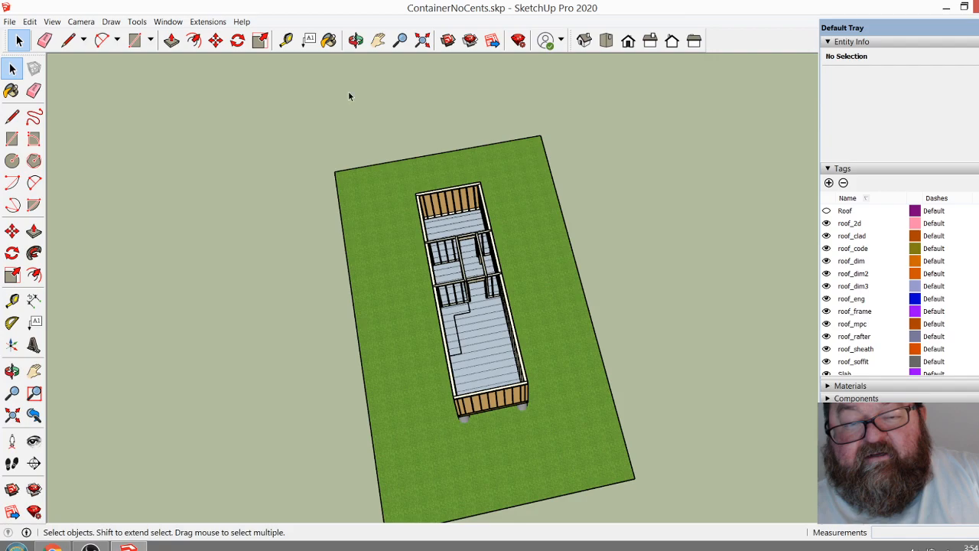
{"action": "left_click", "coordinate": [356, 40]}
{"action": "left_click_drag", "start_coordinate": [581, 339], "coordinate": [434, 256]}
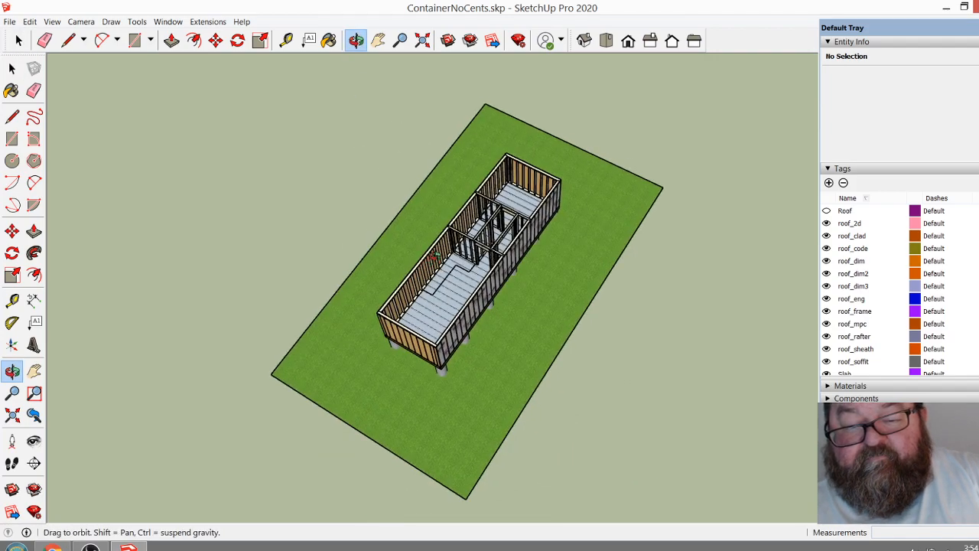
Select the floor plan group inside the framed walls to identify its tag
{"action": "scroll", "coordinate": [434, 256], "scroll_direction": "up", "scroll_amount": 10}
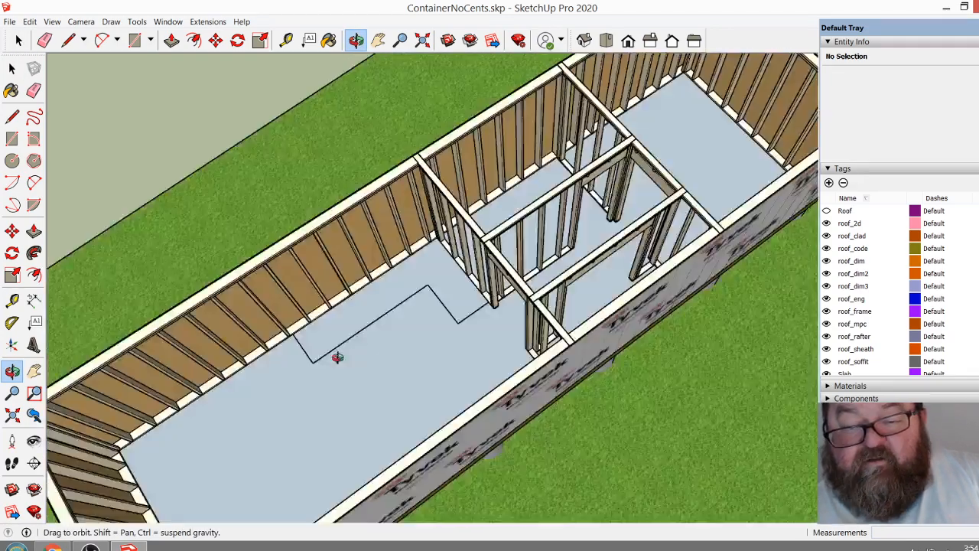
{"action": "left_click_drag", "start_coordinate": [337, 357], "coordinate": [743, 358]}
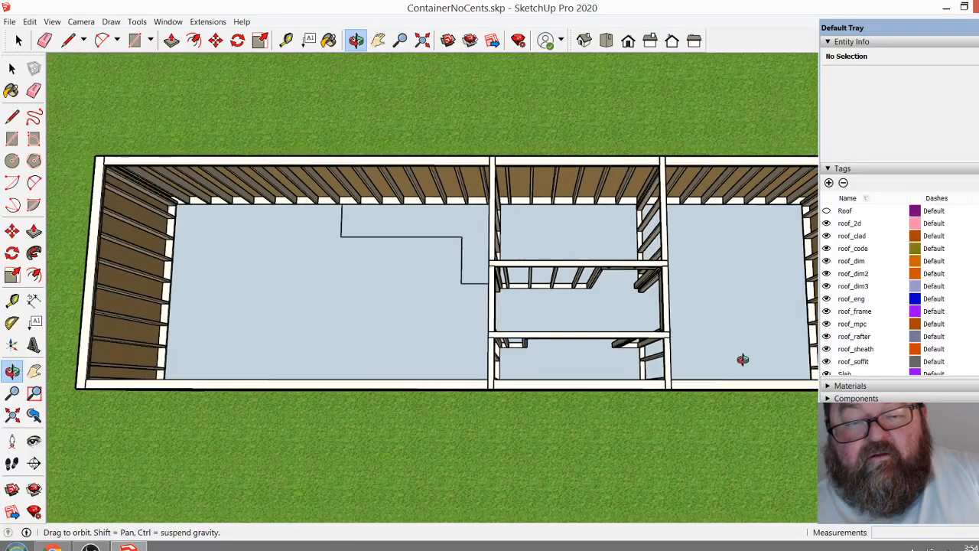
{"action": "scroll", "coordinate": [742, 359], "scroll_direction": "down", "scroll_amount": 2}
{"action": "scroll", "coordinate": [371, 252], "scroll_direction": "up", "scroll_amount": 4}
{"action": "left_click_drag", "start_coordinate": [528, 300], "coordinate": [494, 290]}
{"action": "scroll", "coordinate": [494, 291], "scroll_direction": "up", "scroll_amount": 2}
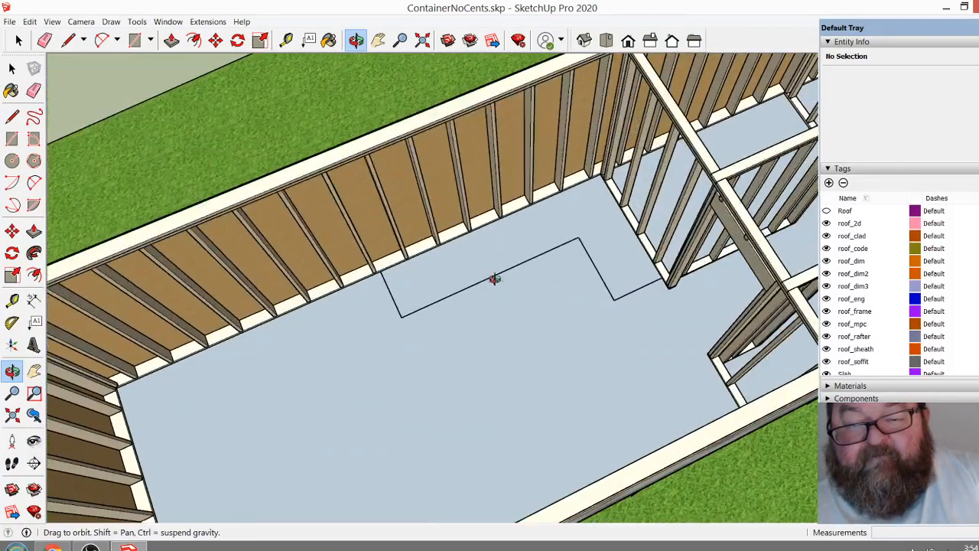
{"action": "left_click_drag", "start_coordinate": [587, 324], "coordinate": [540, 281]}
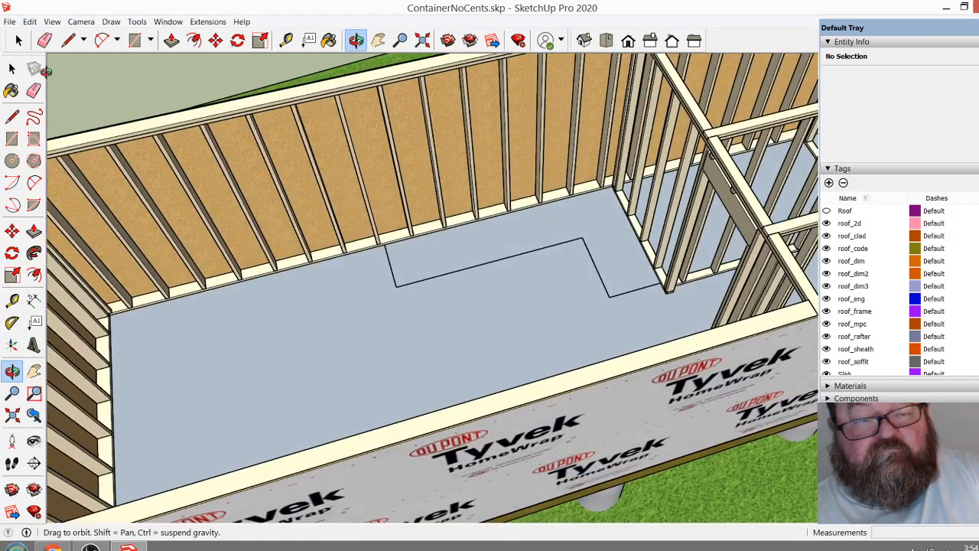
{"action": "left_click", "coordinate": [19, 40]}
{"action": "left_click", "coordinate": [595, 269]}
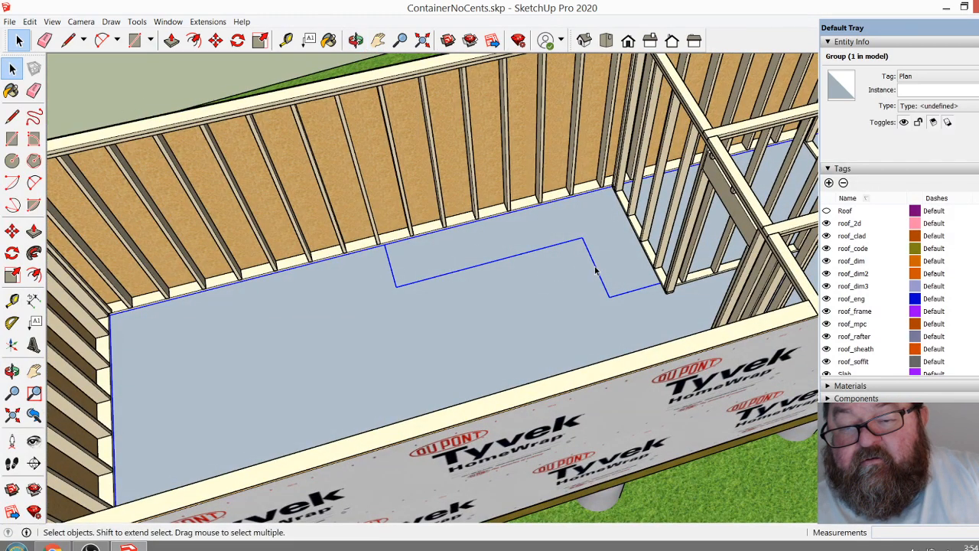
Turn off the visibility of the Plan and floor_sheath tags
{"action": "middle_click_drag", "start_coordinate": [594, 272], "coordinate": [375, 367]}
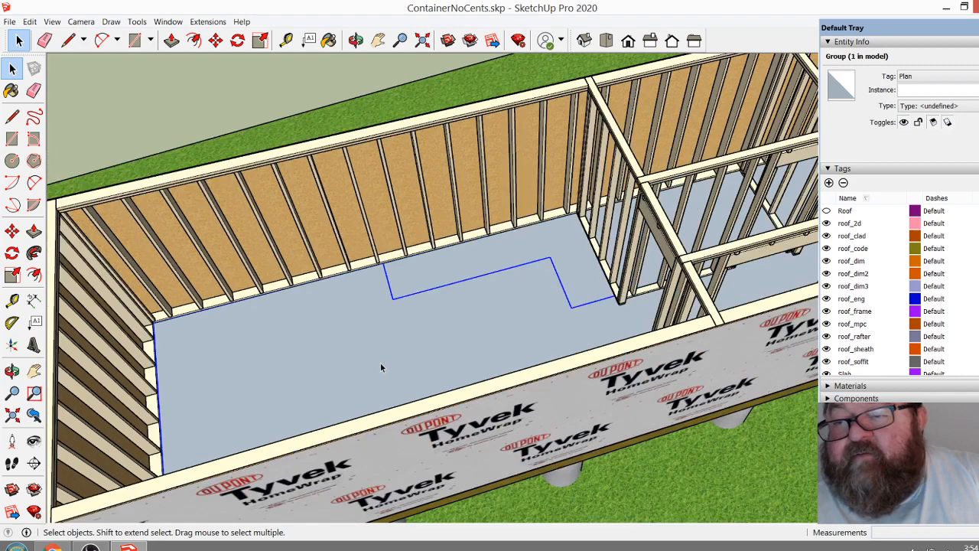
{"action": "scroll", "coordinate": [389, 357], "scroll_direction": "down", "scroll_amount": 10}
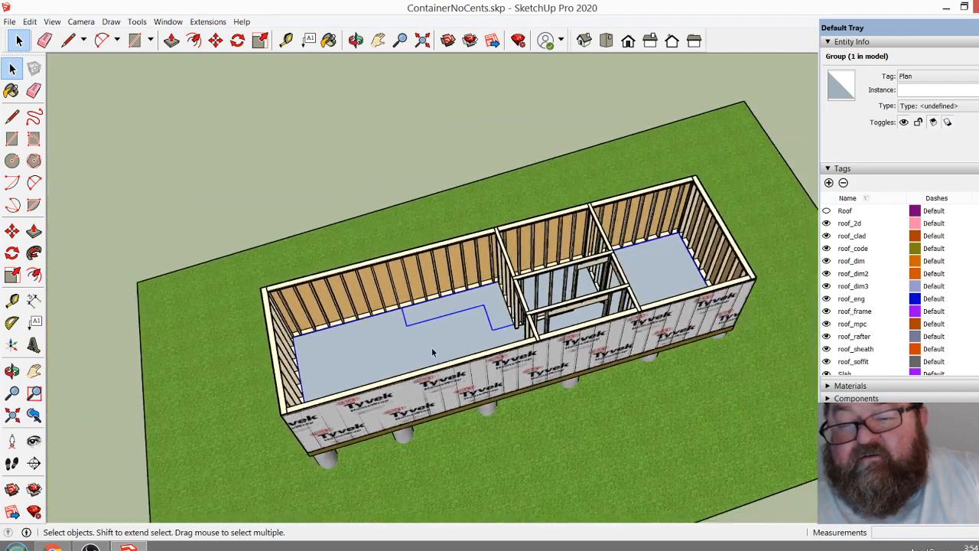
{"action": "scroll", "coordinate": [432, 345], "scroll_direction": "up", "scroll_amount": 5}
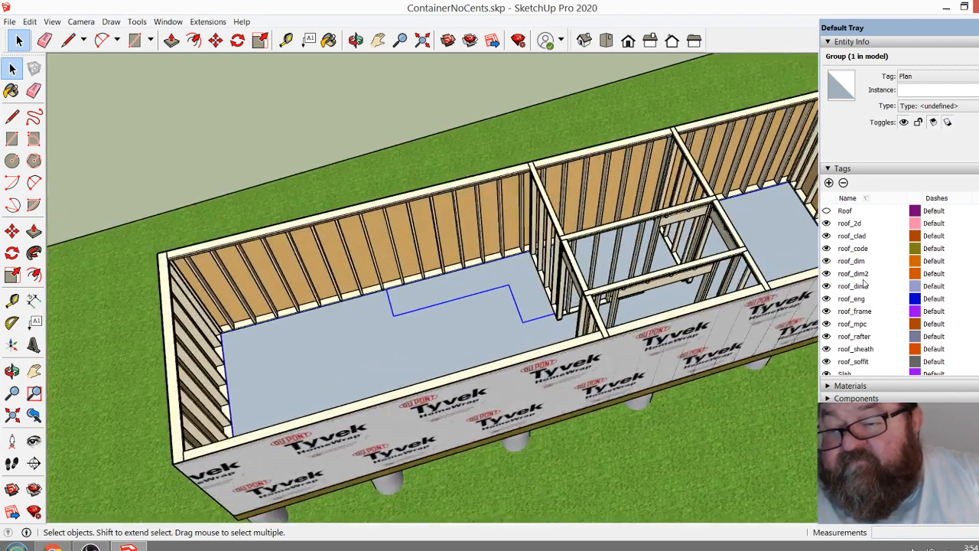
{"action": "scroll", "coordinate": [864, 285], "scroll_direction": "up", "scroll_amount": 2}
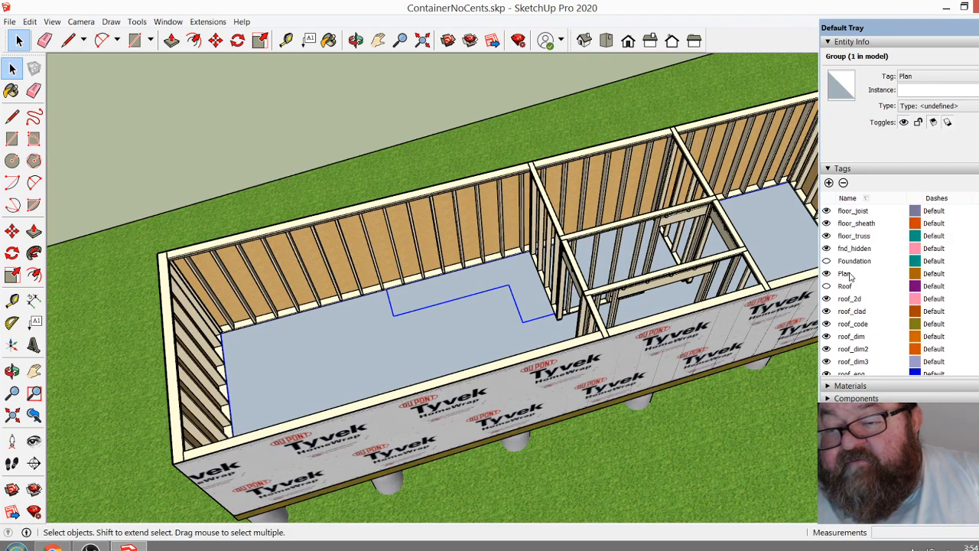
{"action": "left_click", "coordinate": [826, 274]}
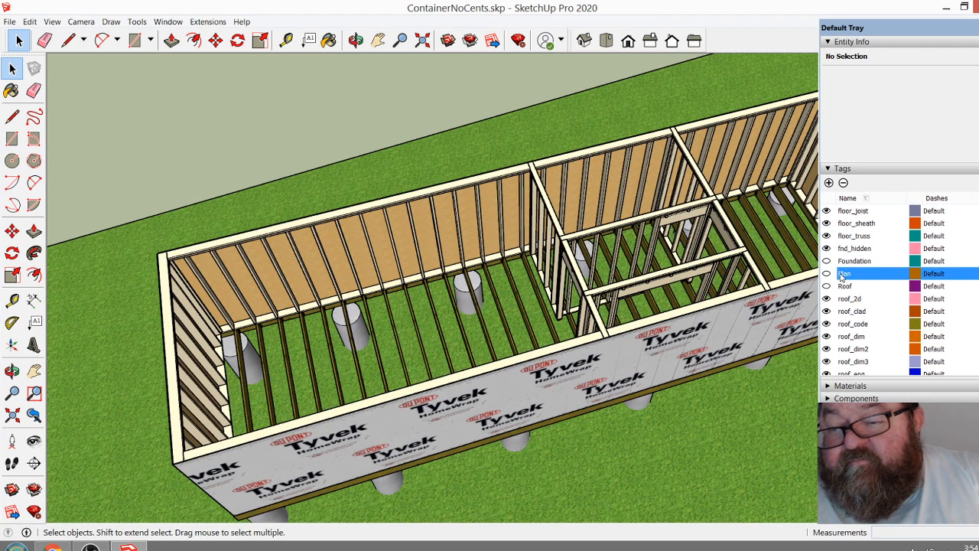
{"action": "left_click", "coordinate": [826, 274]}
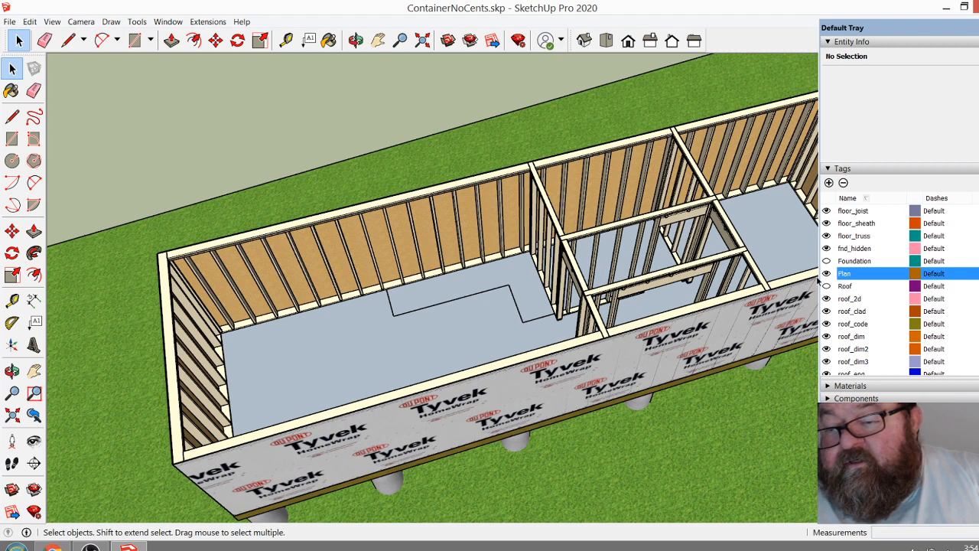
{"action": "left_click", "coordinate": [825, 223]}
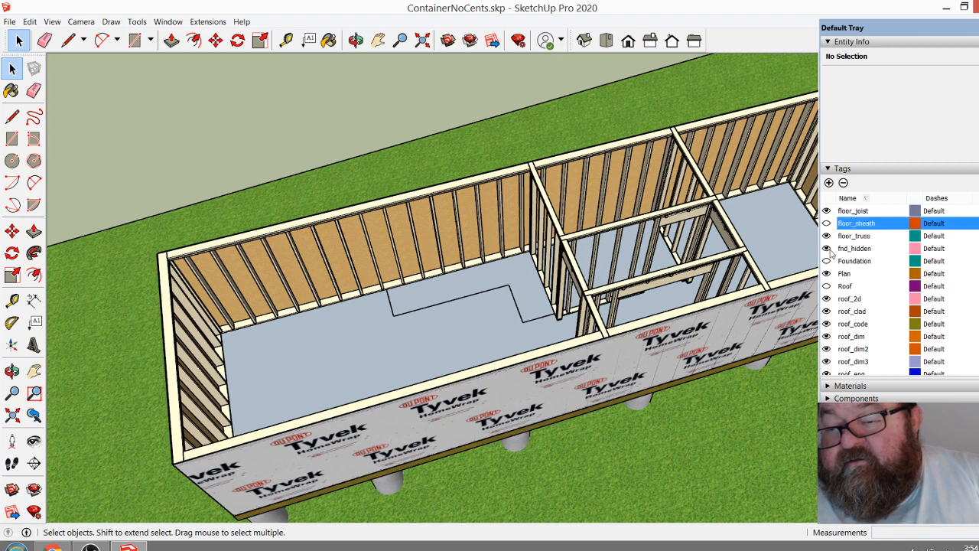
{"action": "left_click", "coordinate": [826, 273]}
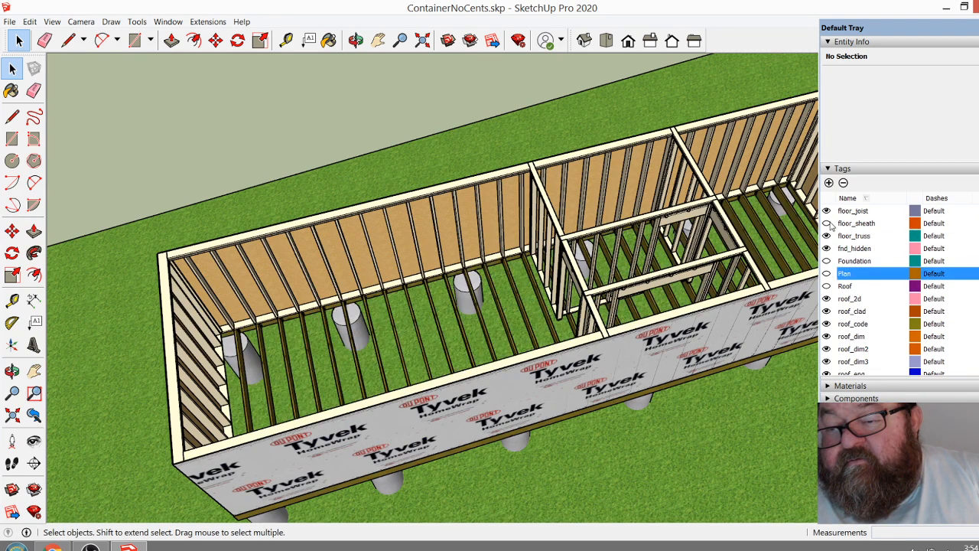
Turn on the visibility of the Floor Sub-Floor tag
{"action": "left_click", "coordinate": [830, 222]}
{"action": "scroll", "coordinate": [841, 245], "scroll_direction": "up", "scroll_amount": 2}
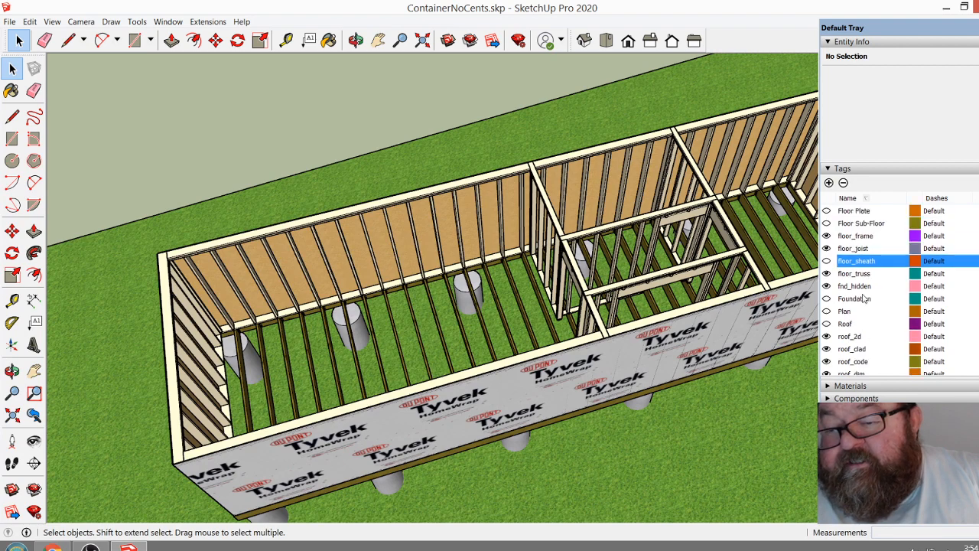
{"action": "left_click", "coordinate": [826, 261]}
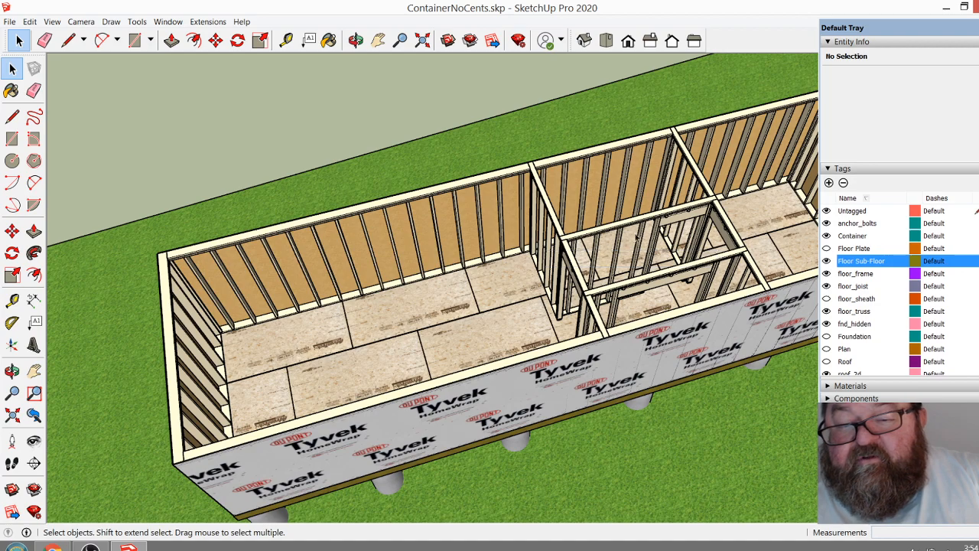
Examine the sub-floor sheathing and interior partitions of the framed building from both ends and from above
{"action": "left_click", "coordinate": [355, 41]}
{"action": "left_click_drag", "start_coordinate": [425, 217], "coordinate": [637, 253]}
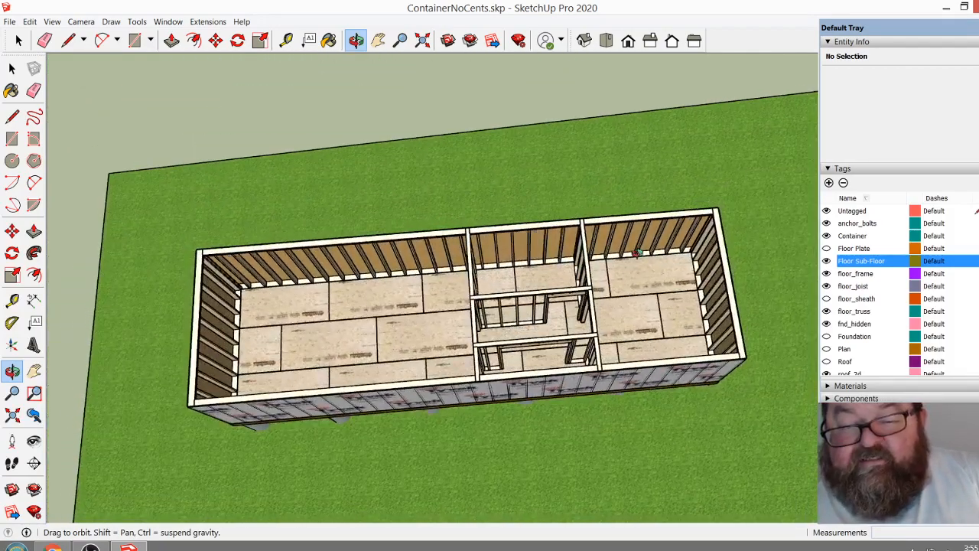
{"action": "left_click_drag", "start_coordinate": [659, 318], "coordinate": [617, 308]}
{"action": "scroll", "coordinate": [627, 297], "scroll_direction": "up", "scroll_amount": 5}
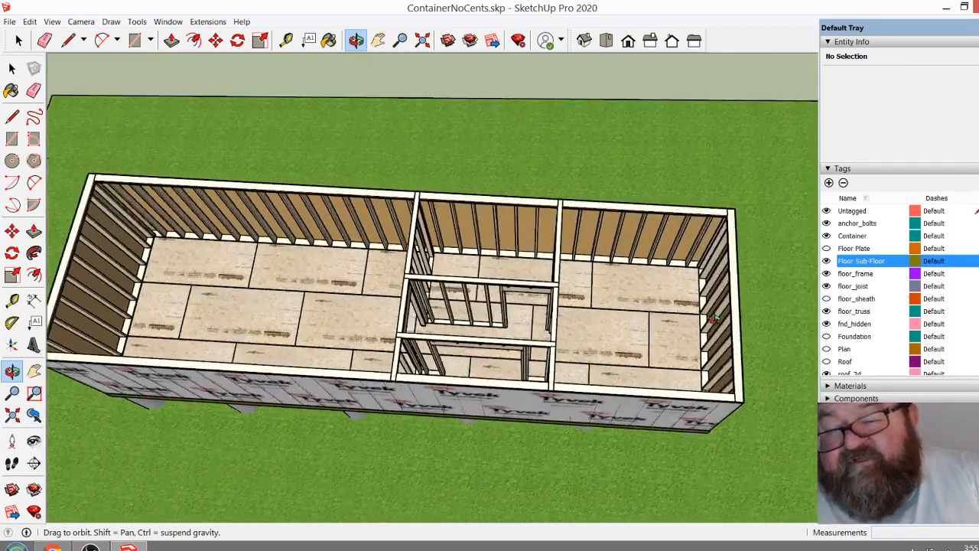
{"action": "left_click_drag", "start_coordinate": [639, 341], "coordinate": [626, 265]}
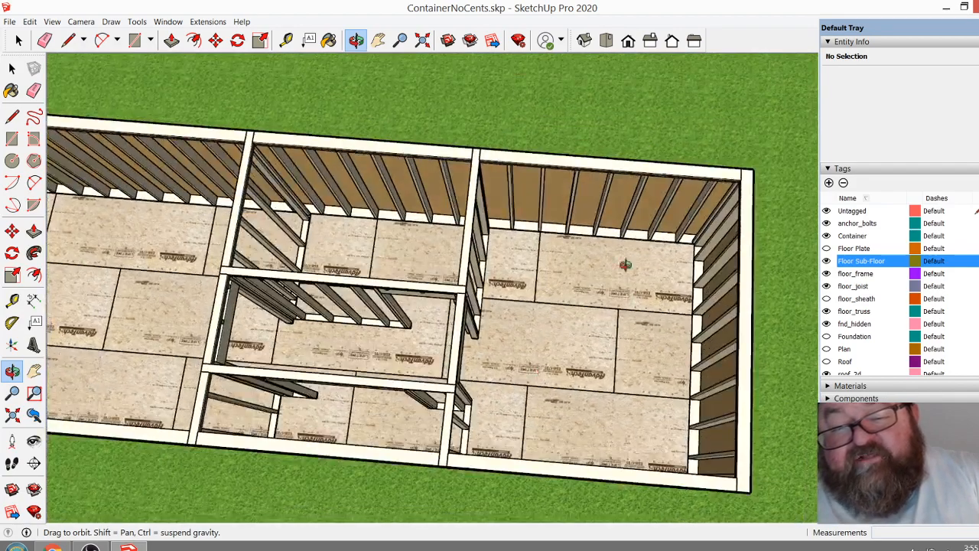
{"action": "left_click_drag", "start_coordinate": [509, 378], "coordinate": [400, 354]}
{"action": "left_click_drag", "start_coordinate": [330, 343], "coordinate": [395, 239]}
{"action": "left_click_drag", "start_coordinate": [591, 320], "coordinate": [502, 350]}
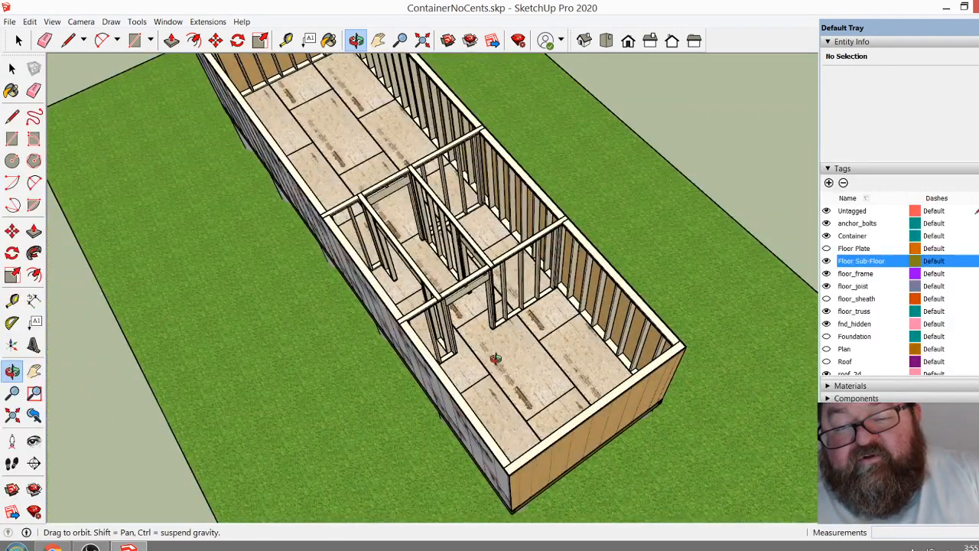
{"action": "left_click_drag", "start_coordinate": [499, 328], "coordinate": [499, 336]}
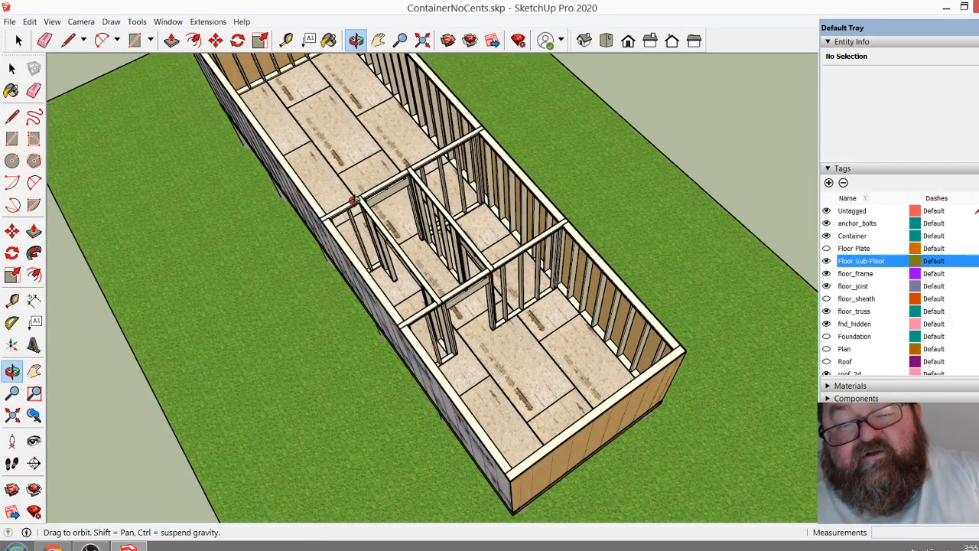
{"action": "left_click_drag", "start_coordinate": [401, 230], "coordinate": [696, 309]}
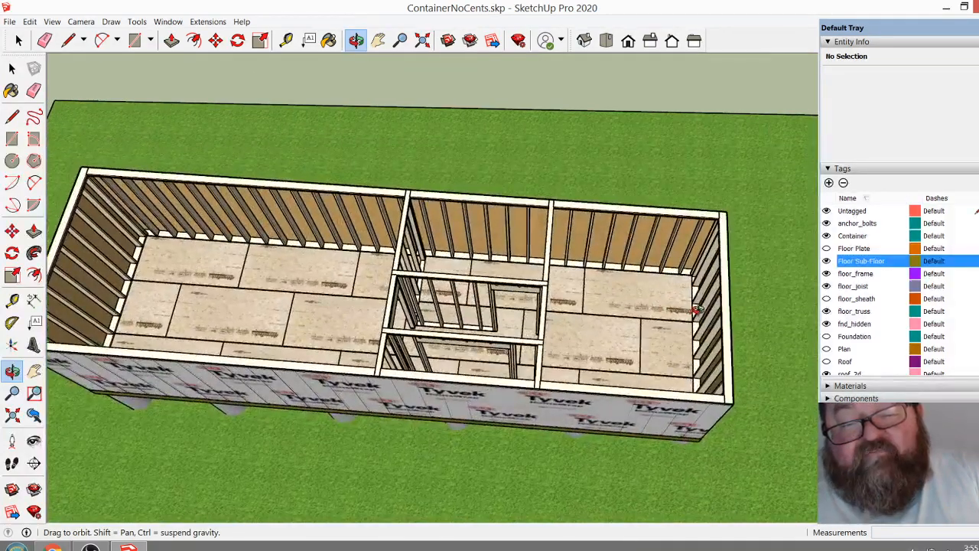
Inspect the sub-floor panels and wall studs in the large room at the end of the building
{"action": "scroll", "coordinate": [641, 333], "scroll_direction": "down", "scroll_amount": 2}
{"action": "scroll", "coordinate": [268, 282], "scroll_direction": "up", "scroll_amount": 6}
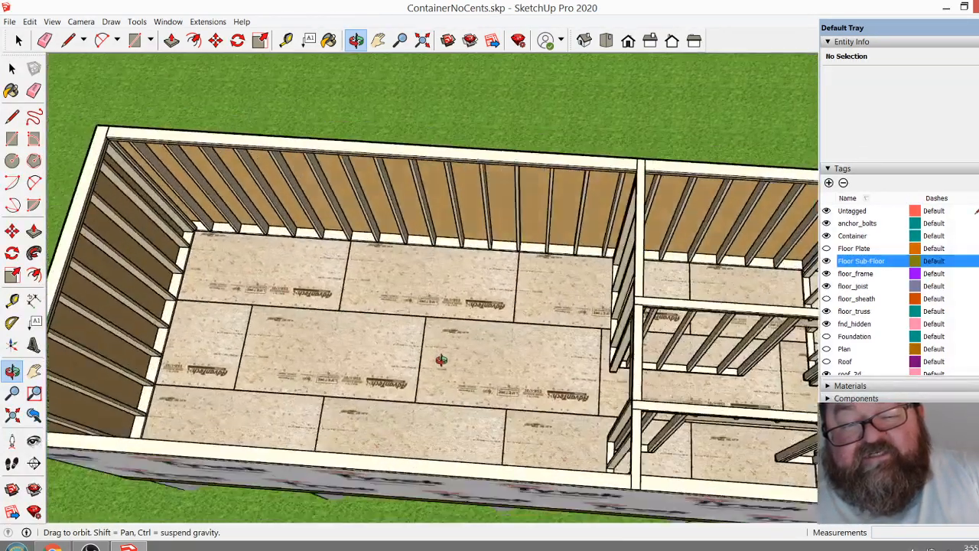
{"action": "left_click_drag", "start_coordinate": [441, 359], "coordinate": [437, 368]}
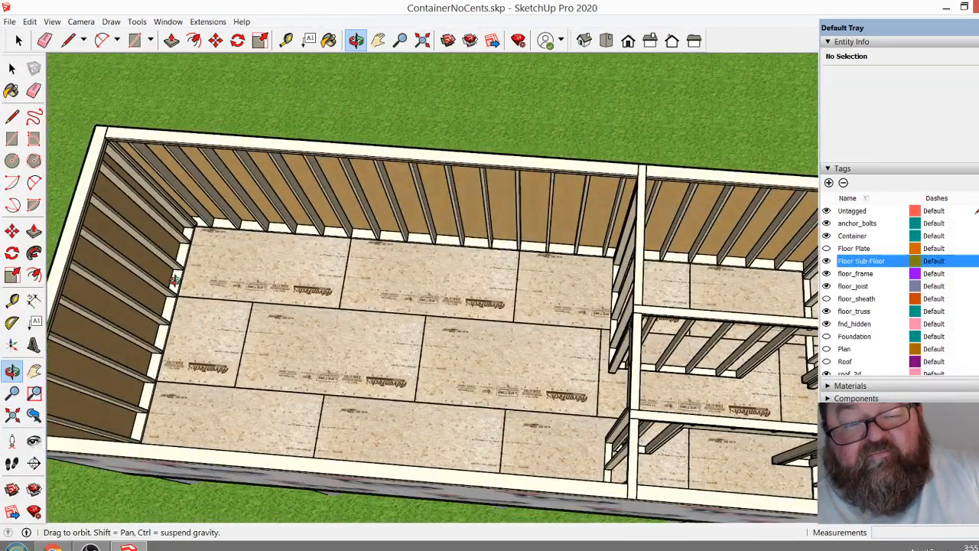
{"action": "left_click_drag", "start_coordinate": [306, 290], "coordinate": [250, 244]}
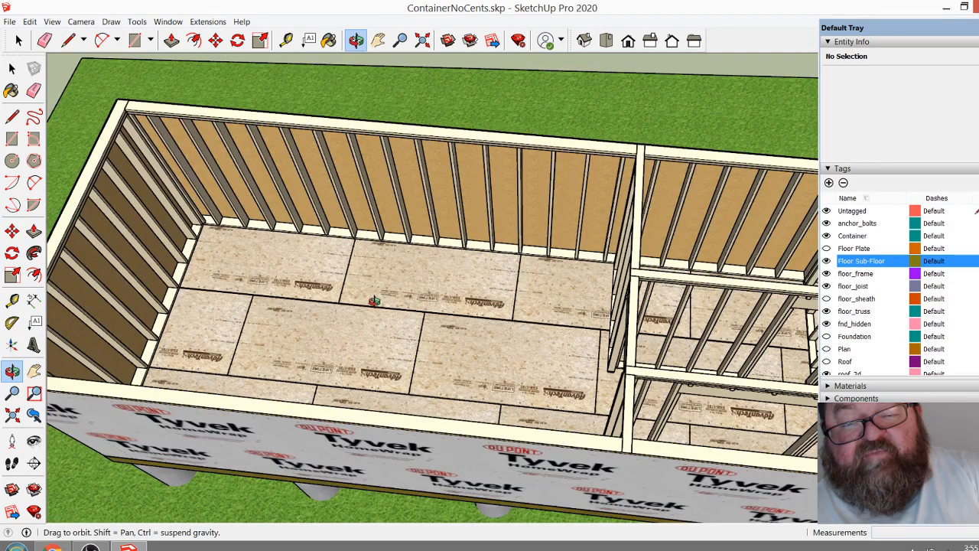
{"action": "left_click_drag", "start_coordinate": [374, 301], "coordinate": [351, 265]}
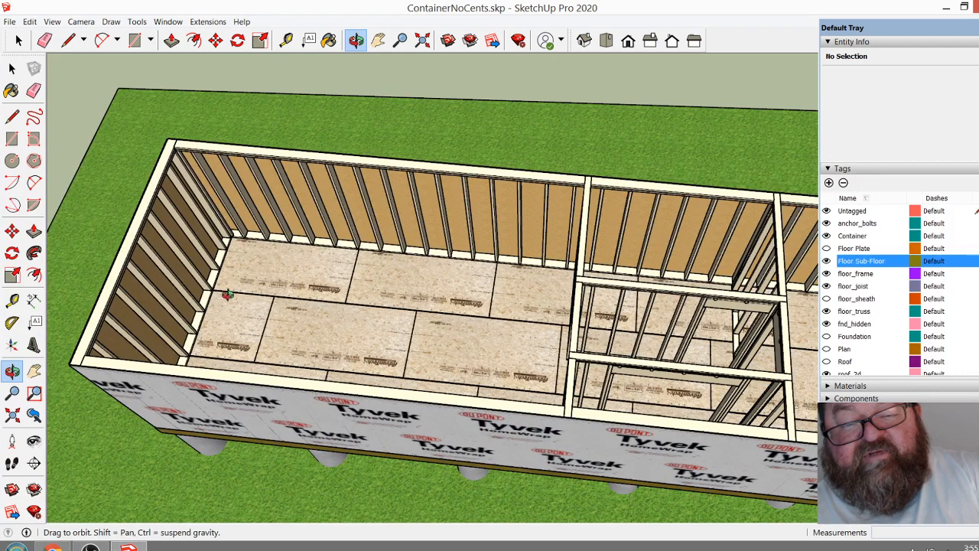
{"action": "scroll", "coordinate": [227, 294], "scroll_direction": "down", "scroll_amount": 4}
{"action": "left_click_drag", "start_coordinate": [307, 310], "coordinate": [309, 280]}
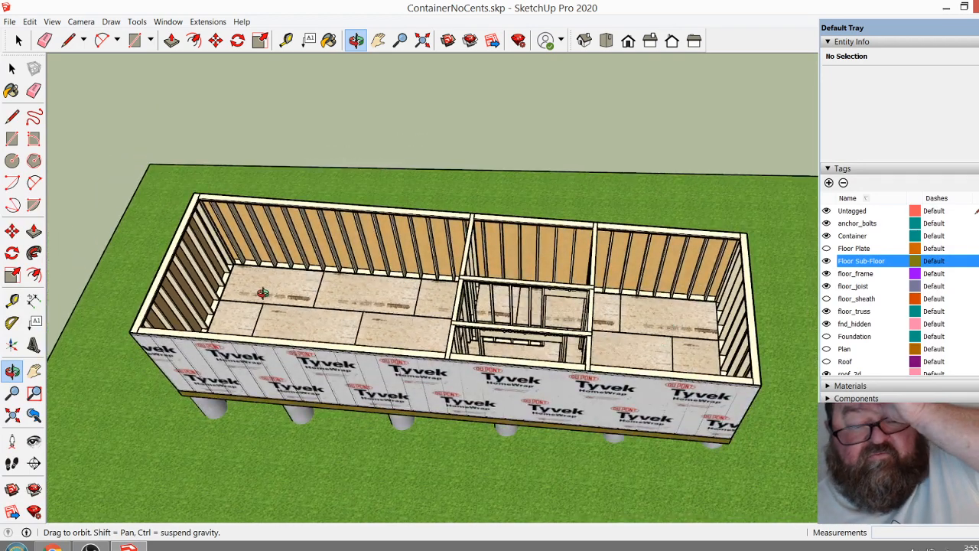
{"action": "left_click_drag", "start_coordinate": [267, 290], "coordinate": [348, 321]}
Switch to the YouTube Studio live dashboard to check the chat comments, and return to SketchUp
{"action": "left_click", "coordinate": [55, 546]}
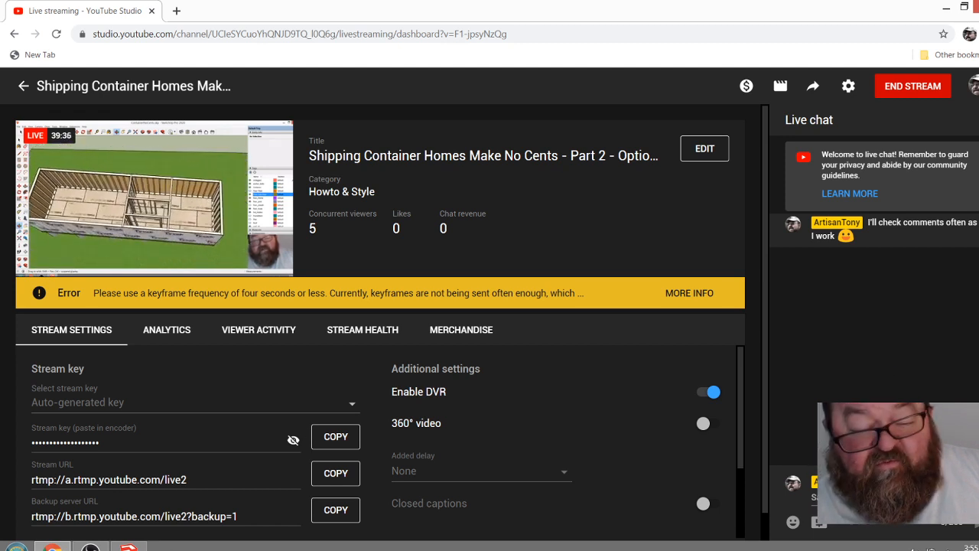
{"action": "left_click", "coordinate": [128, 546]}
View the shipping container model and compare it with the wood-framed building on its piers
{"action": "mouse_move", "coordinate": [440, 291]}
{"action": "left_mouse_down"}
{"action": "mouse_move", "coordinate": [444, 369]}
{"action": "mouse_move", "coordinate": [476, 318]}
{"action": "mouse_move", "coordinate": [598, 374]}
{"action": "mouse_move", "coordinate": [474, 337]}
{"action": "mouse_move", "coordinate": [683, 390]}
{"action": "mouse_move", "coordinate": [792, 123]}
{"action": "mouse_move", "coordinate": [650, 212]}
{"action": "mouse_move", "coordinate": [558, 222]}
{"action": "left_mouse_up"}
{"action": "left_click_drag", "start_coordinate": [792, 193], "coordinate": [615, 186]}
{"action": "scroll", "coordinate": [584, 259], "scroll_direction": "down", "scroll_amount": 15}
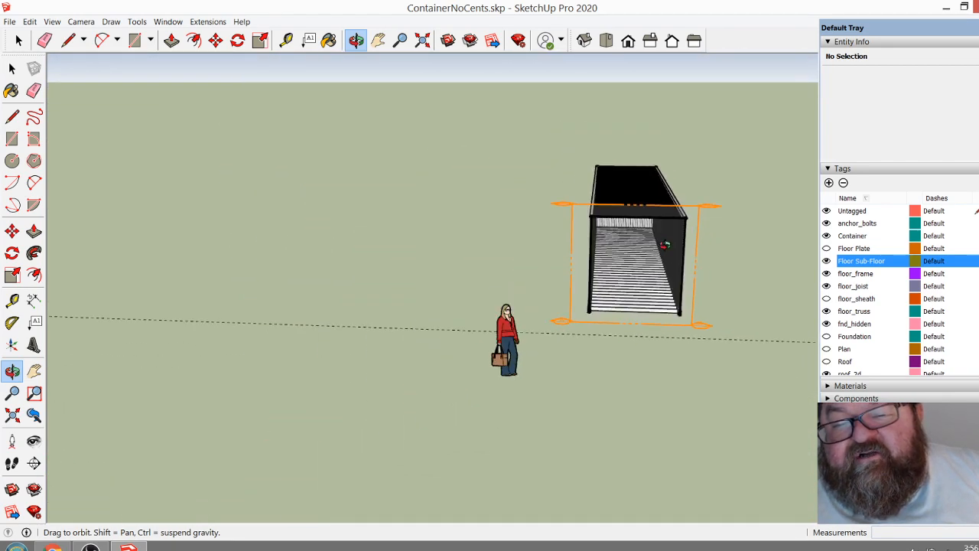
{"action": "scroll", "coordinate": [640, 239], "scroll_direction": "down", "scroll_amount": 4}
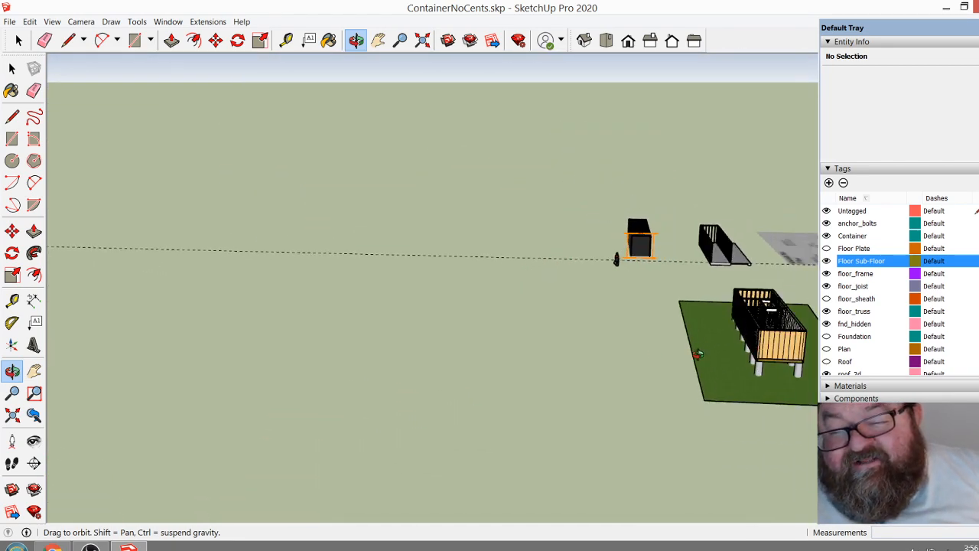
{"action": "left_click_drag", "start_coordinate": [688, 343], "coordinate": [616, 470]}
{"action": "scroll", "coordinate": [616, 471], "scroll_direction": "up", "scroll_amount": 10}
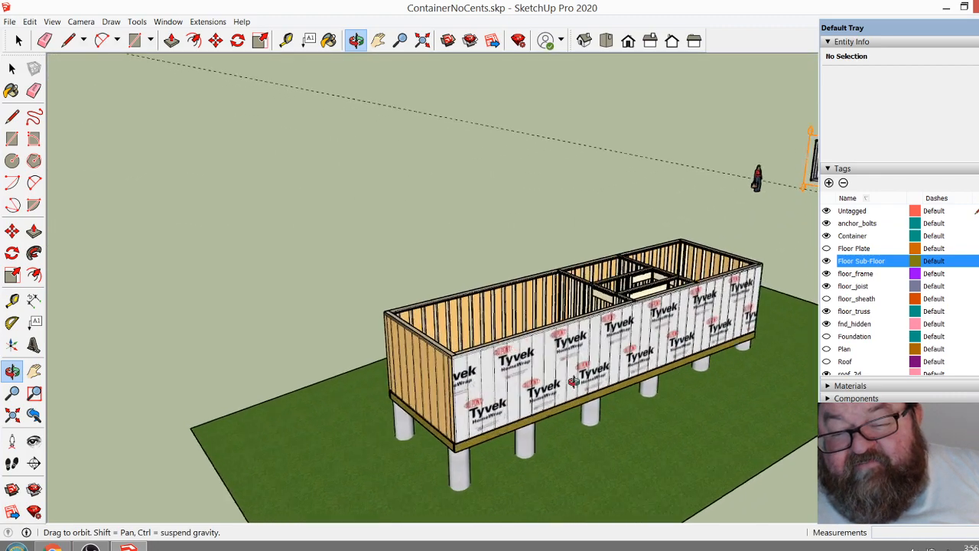
Examine the partition framing, door headers and wrapped exterior wall of the wood-framed building
{"action": "left_click_drag", "start_coordinate": [483, 396], "coordinate": [663, 206]}
{"action": "left_click_drag", "start_coordinate": [616, 349], "coordinate": [572, 349]}
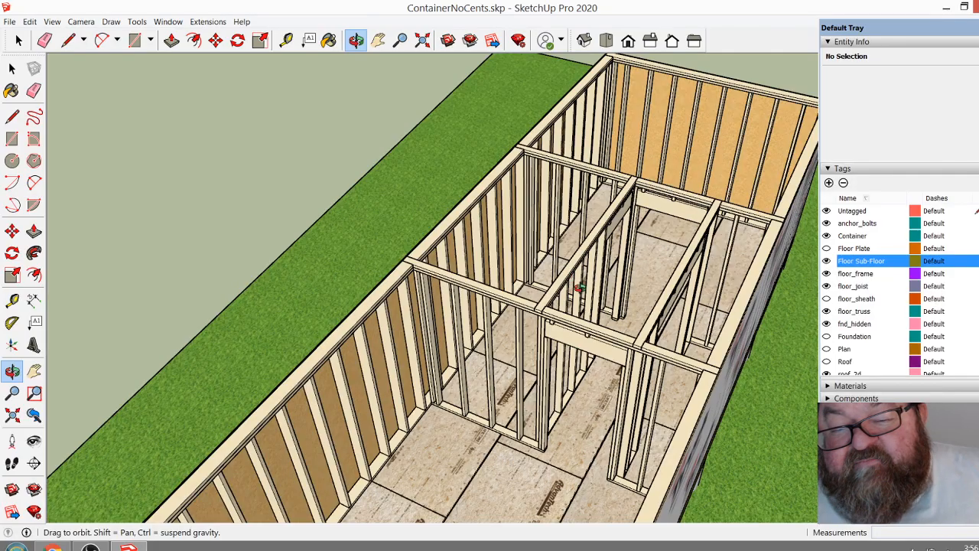
{"action": "left_click_drag", "start_coordinate": [671, 307], "coordinate": [555, 259]}
{"action": "left_click_drag", "start_coordinate": [686, 314], "coordinate": [715, 302]}
{"action": "scroll", "coordinate": [715, 300], "scroll_direction": "down", "scroll_amount": 3}
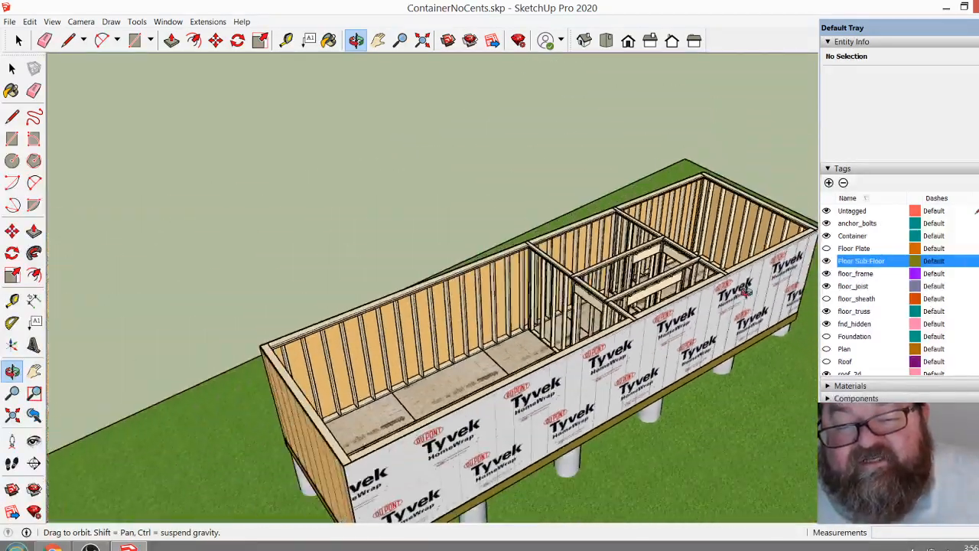
{"action": "left_click_drag", "start_coordinate": [476, 341], "coordinate": [549, 314]}
{"action": "scroll", "coordinate": [549, 315], "scroll_direction": "up", "scroll_amount": 3}
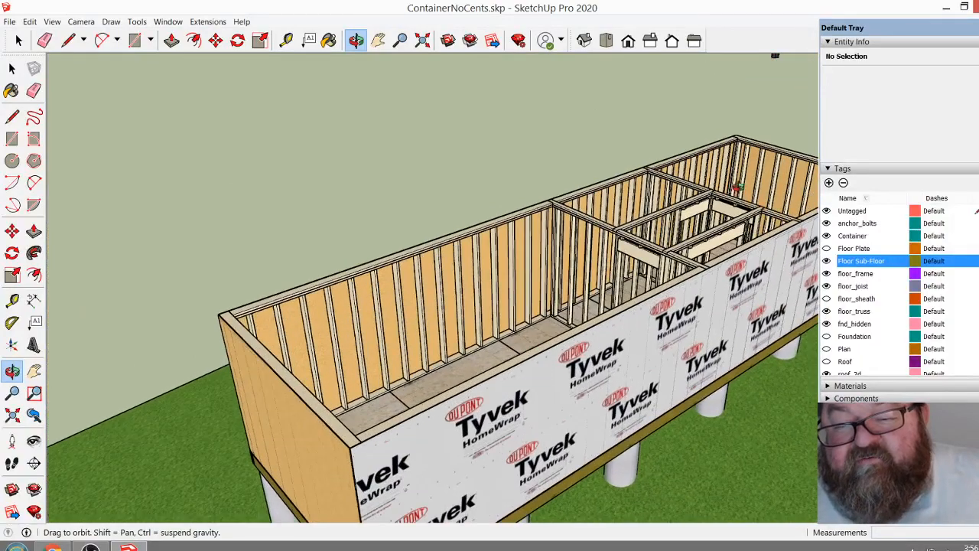
{"action": "scroll", "coordinate": [773, 58], "scroll_direction": "down", "scroll_amount": 2}
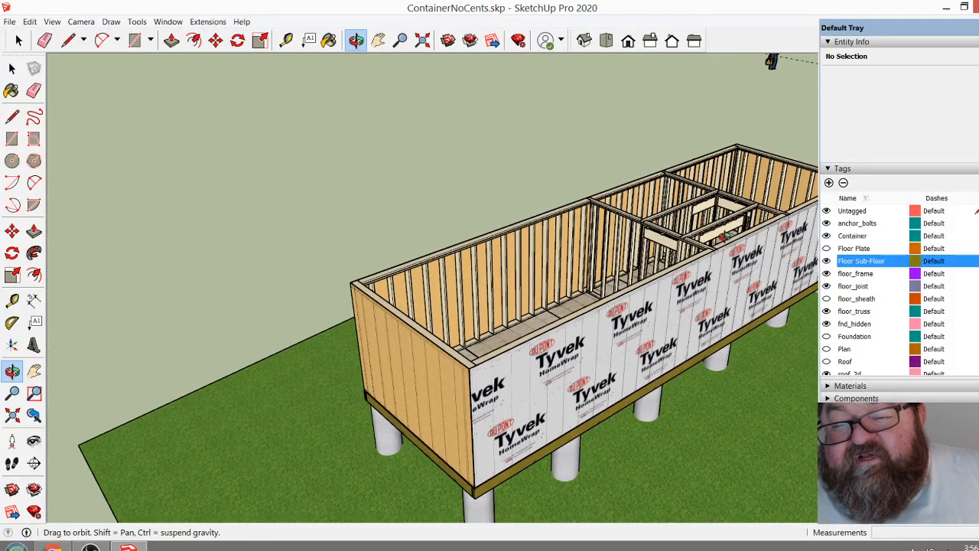
{"action": "scroll", "coordinate": [739, 152], "scroll_direction": "down", "scroll_amount": 3}
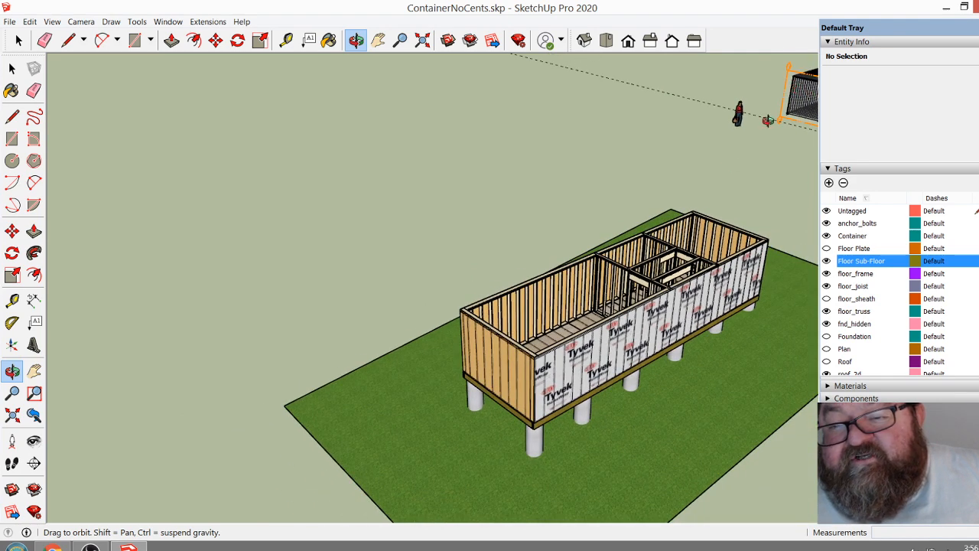
Examine the wall studs, sub-floor and wrapped exterior at the near end of the wood-framed building
{"action": "left_click_drag", "start_coordinate": [526, 346], "coordinate": [585, 312]}
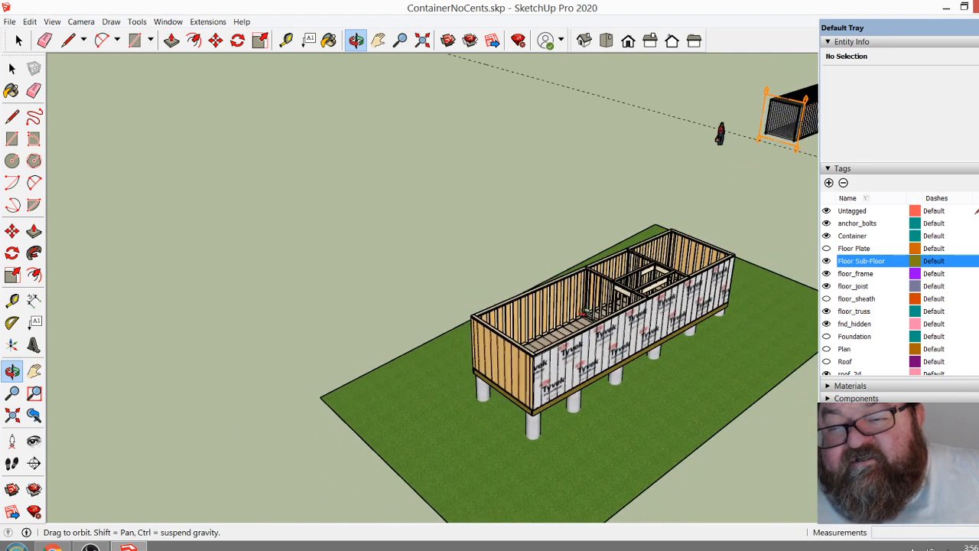
{"action": "scroll", "coordinate": [526, 341], "scroll_direction": "up", "scroll_amount": 6}
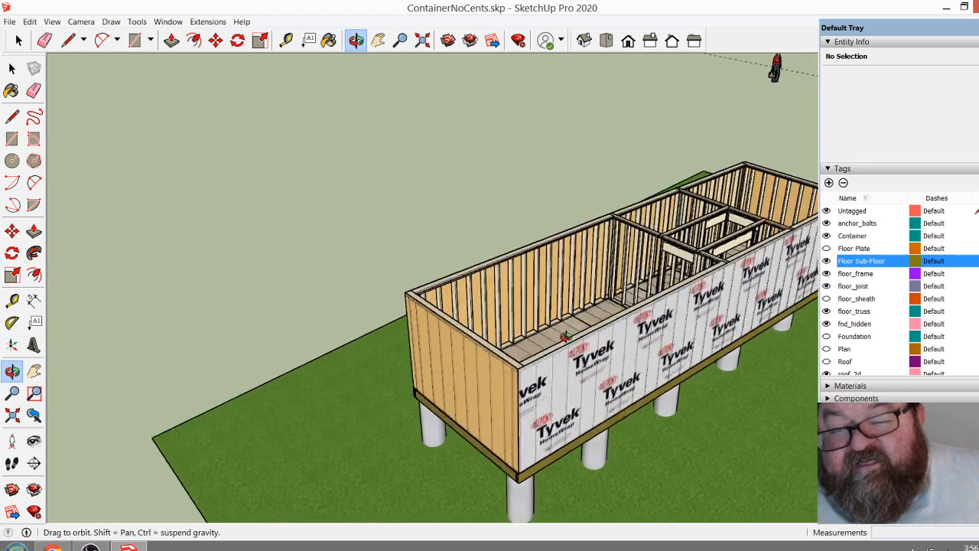
{"action": "scroll", "coordinate": [422, 376], "scroll_direction": "down", "scroll_amount": 3}
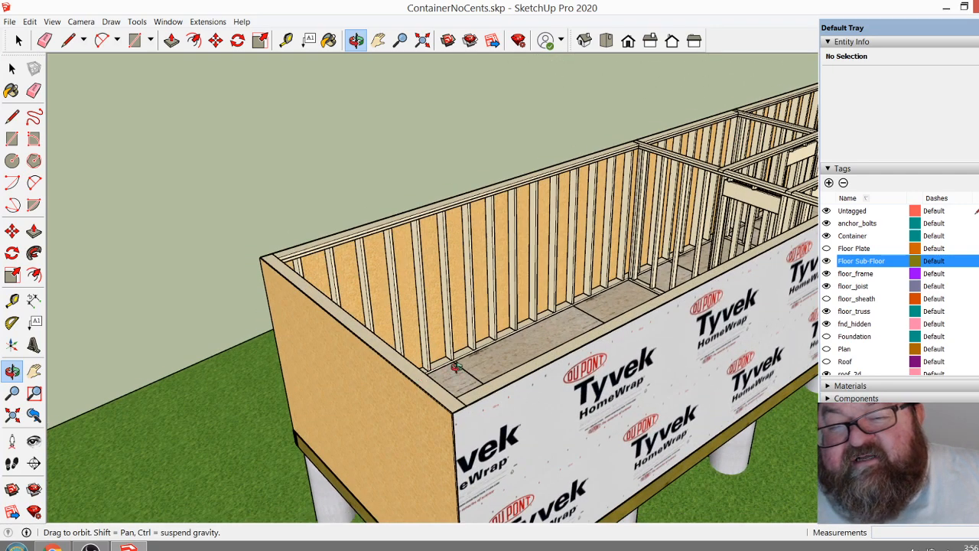
{"action": "scroll", "coordinate": [451, 372], "scroll_direction": "up", "scroll_amount": 4}
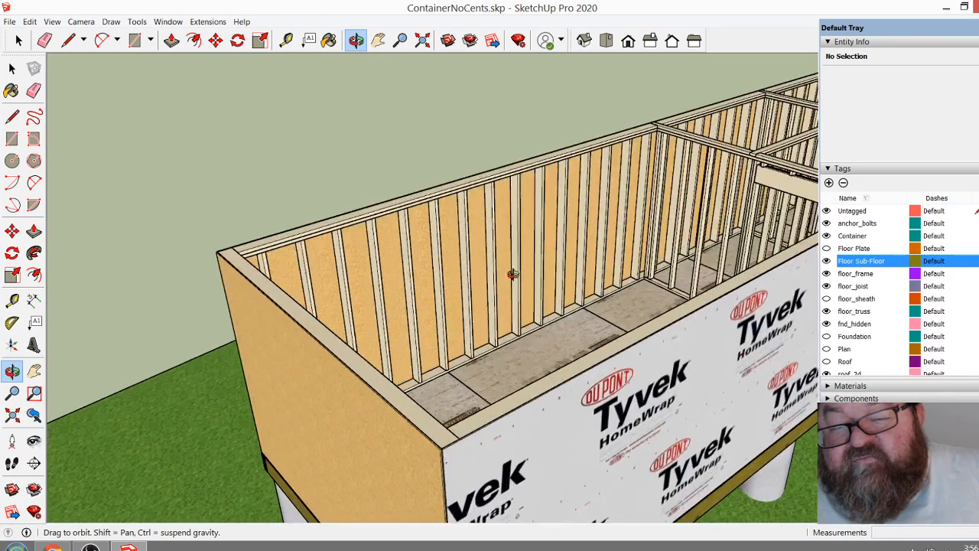
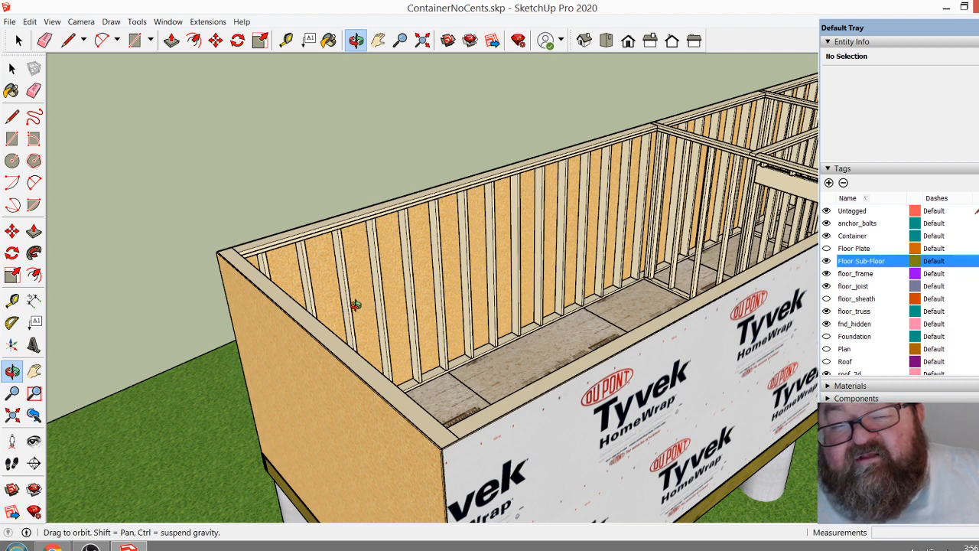
{"action": "left_click_drag", "start_coordinate": [355, 305], "coordinate": [324, 289]}
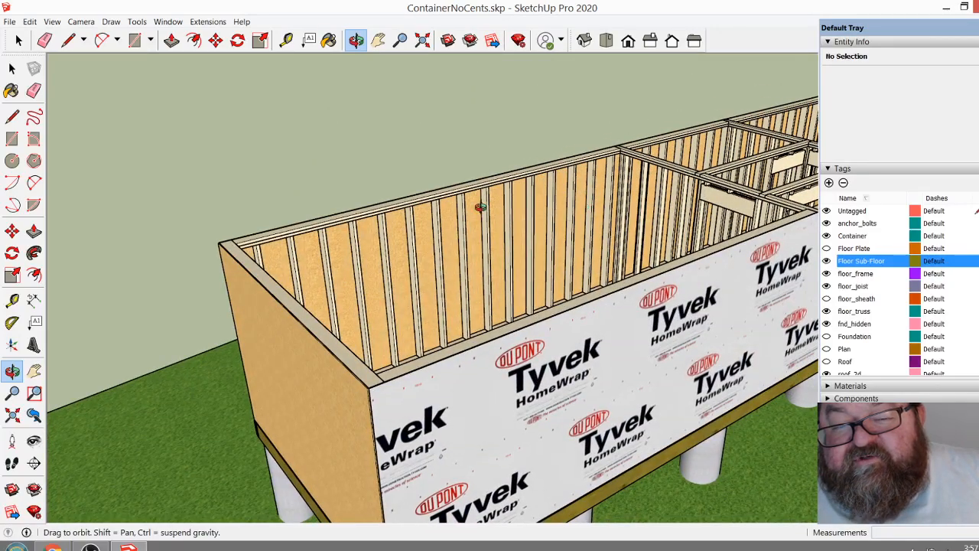
{"action": "scroll", "coordinate": [340, 311], "scroll_direction": "down", "scroll_amount": 10}
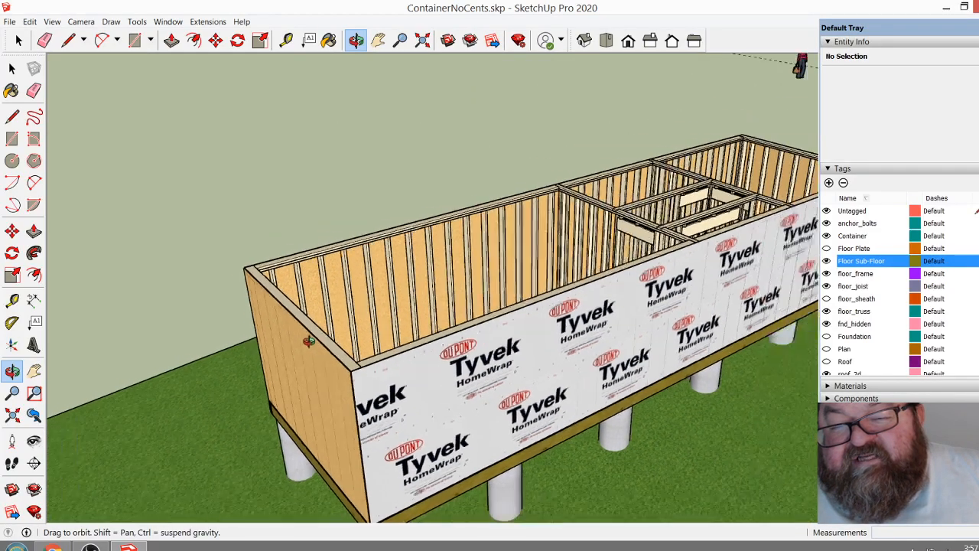
Compare the wood-framed building on piers with the shipping container and the stud walls on the concrete slab
{"action": "scroll", "coordinate": [288, 403], "scroll_direction": "down", "scroll_amount": 6}
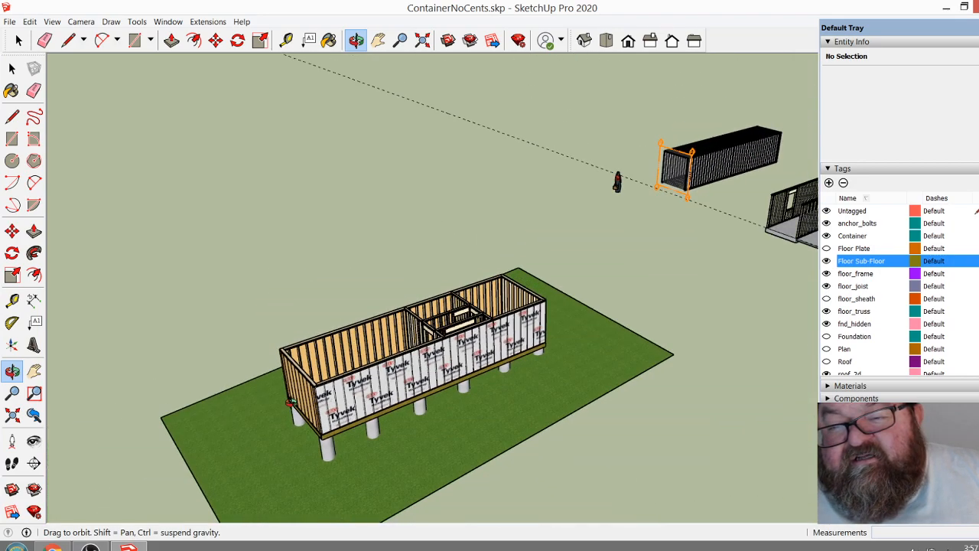
{"action": "scroll", "coordinate": [727, 222], "scroll_direction": "up", "scroll_amount": 4}
{"action": "scroll", "coordinate": [804, 251], "scroll_direction": "up", "scroll_amount": 6}
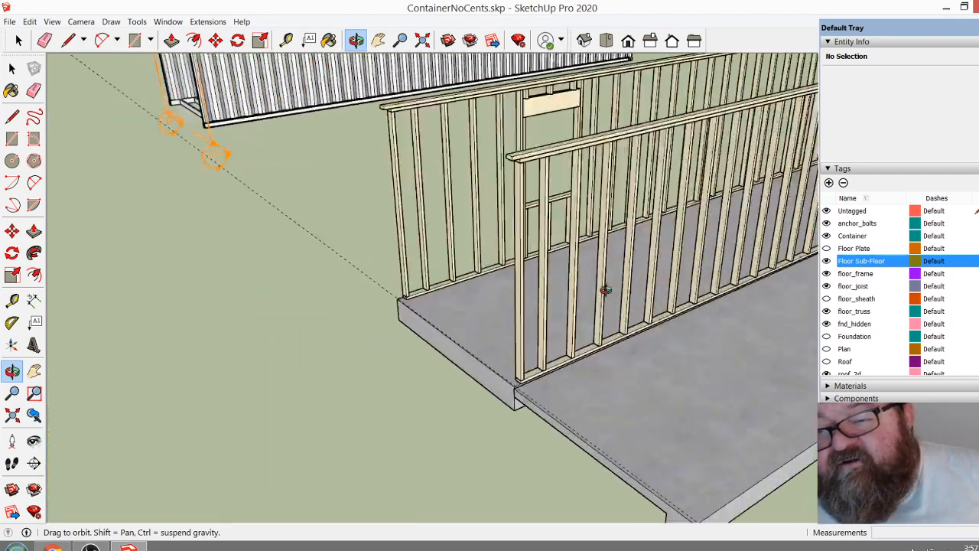
{"action": "scroll", "coordinate": [385, 428], "scroll_direction": "down", "scroll_amount": 5}
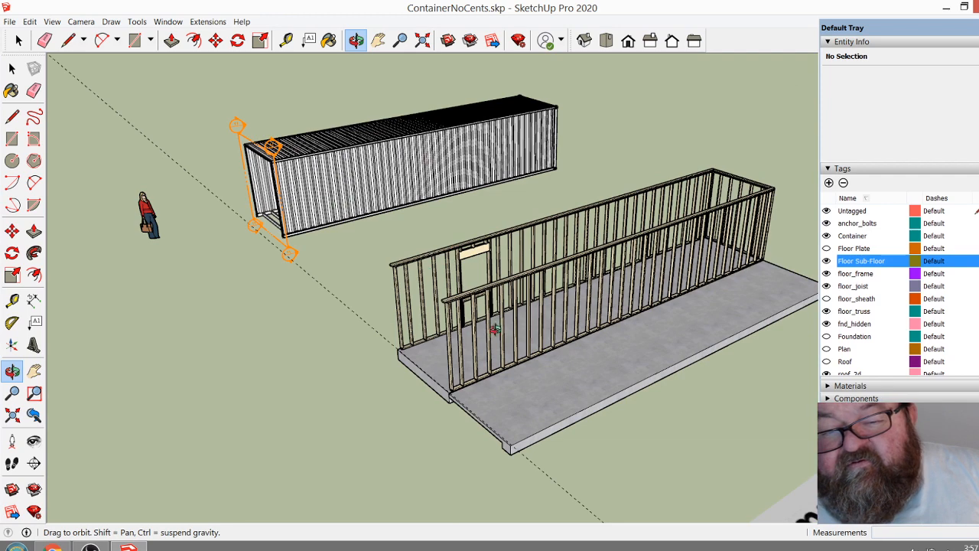
{"action": "left_click_drag", "start_coordinate": [471, 247], "coordinate": [639, 300]}
{"action": "scroll", "coordinate": [513, 240], "scroll_direction": "down", "scroll_amount": 5}
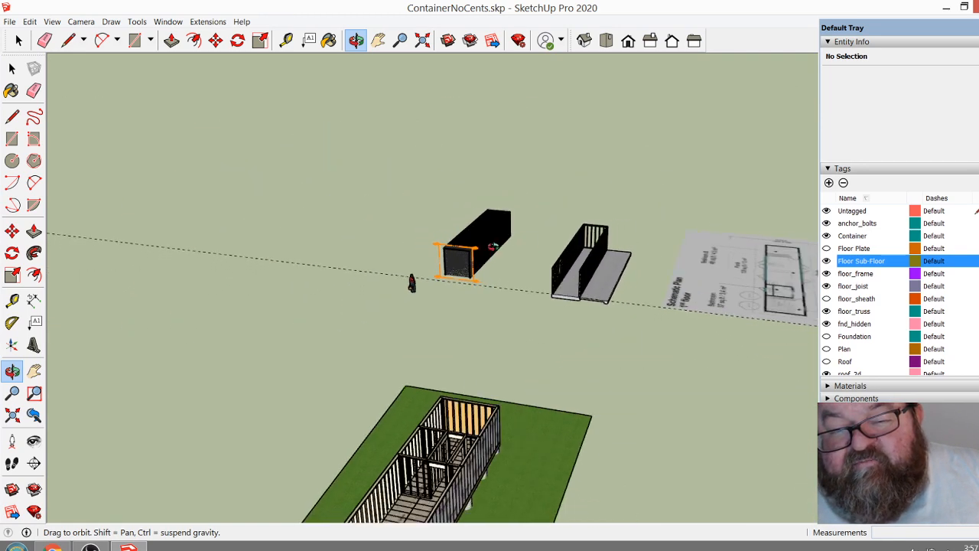
{"action": "scroll", "coordinate": [481, 234], "scroll_direction": "down", "scroll_amount": 2}
{"action": "scroll", "coordinate": [440, 397], "scroll_direction": "up", "scroll_amount": 5}
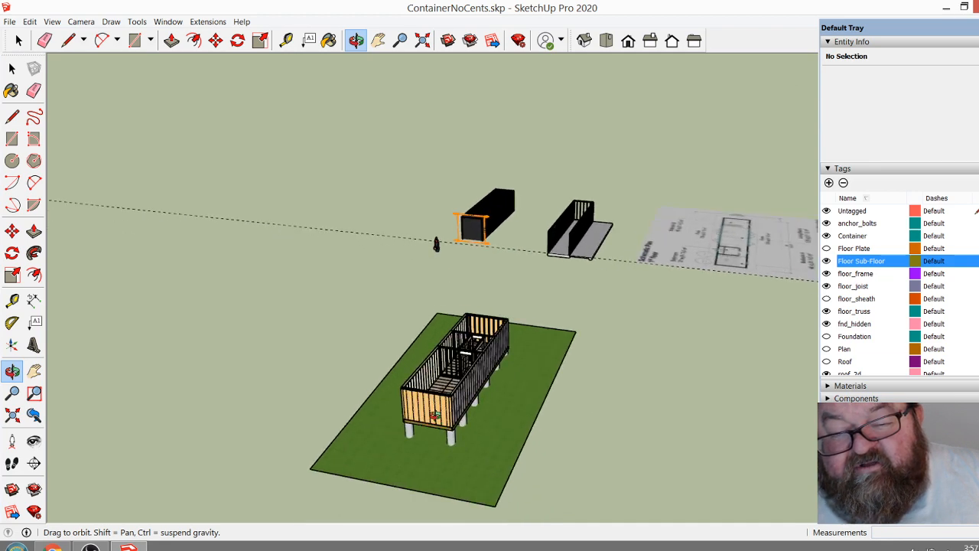
Inspect the sub-floor layout and partition framing of the wood-framed building from above
{"action": "left_click_drag", "start_coordinate": [441, 397], "coordinate": [355, 445]}
{"action": "left_click_drag", "start_coordinate": [347, 392], "coordinate": [297, 300]}
{"action": "left_click_drag", "start_coordinate": [507, 288], "coordinate": [270, 368]}
{"action": "scroll", "coordinate": [269, 367], "scroll_direction": "down", "scroll_amount": 1}
{"action": "scroll", "coordinate": [738, 252], "scroll_direction": "up", "scroll_amount": 3}
{"action": "scroll", "coordinate": [673, 246], "scroll_direction": "down", "scroll_amount": 6}
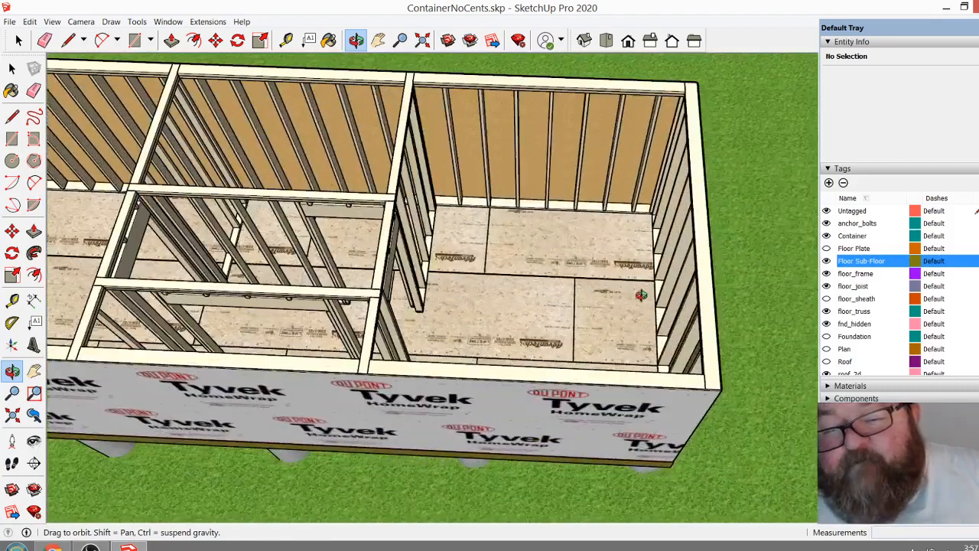
{"action": "scroll", "coordinate": [364, 277], "scroll_direction": "down", "scroll_amount": 3}
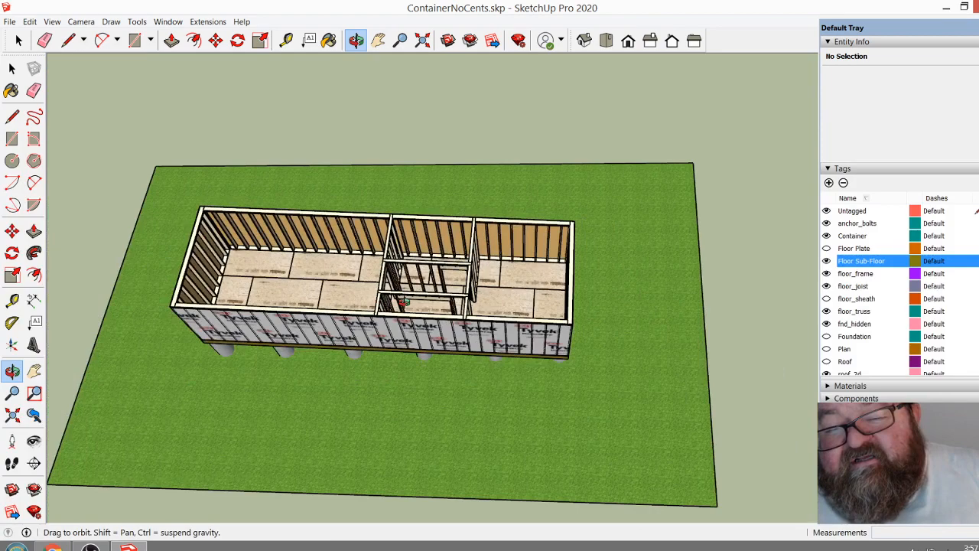
{"action": "left_click_drag", "start_coordinate": [448, 328], "coordinate": [492, 278]}
{"action": "scroll", "coordinate": [489, 294], "scroll_direction": "down", "scroll_amount": 1}
{"action": "scroll", "coordinate": [431, 315], "scroll_direction": "down", "scroll_amount": 2}
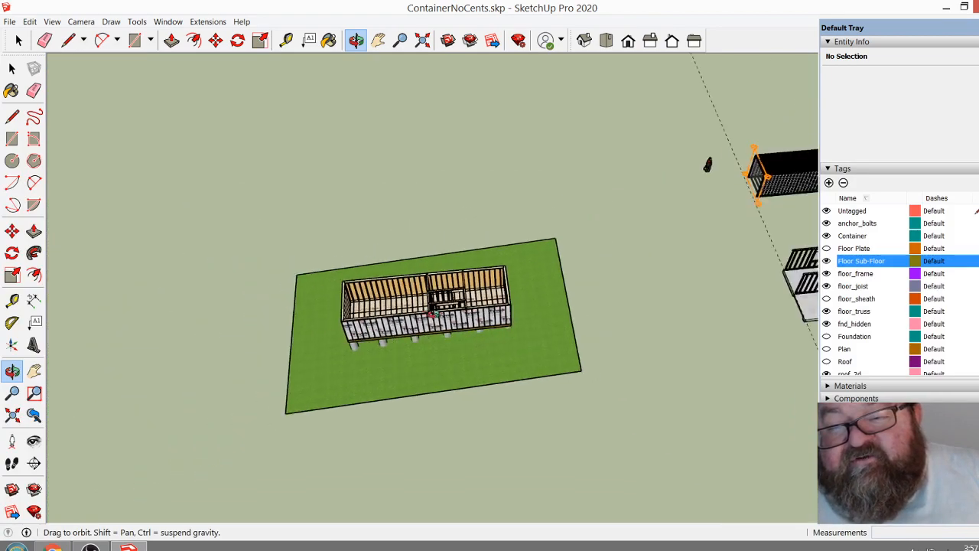
Move the 40 ft. Shipping Container over to the wood-framed building so it sits inside the framed walls
{"action": "key", "text": "space"}
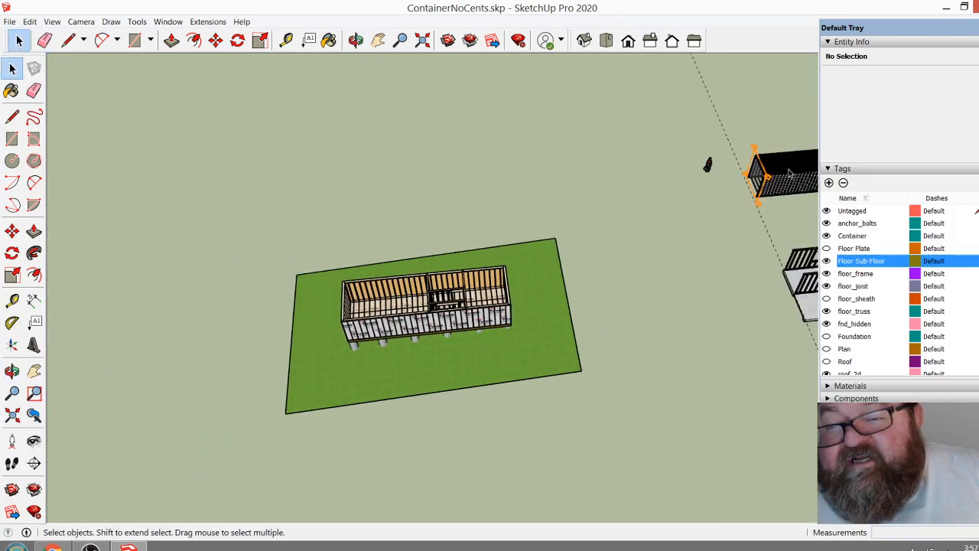
{"action": "left_click", "coordinate": [790, 174]}
{"action": "left_click", "coordinate": [215, 40]}
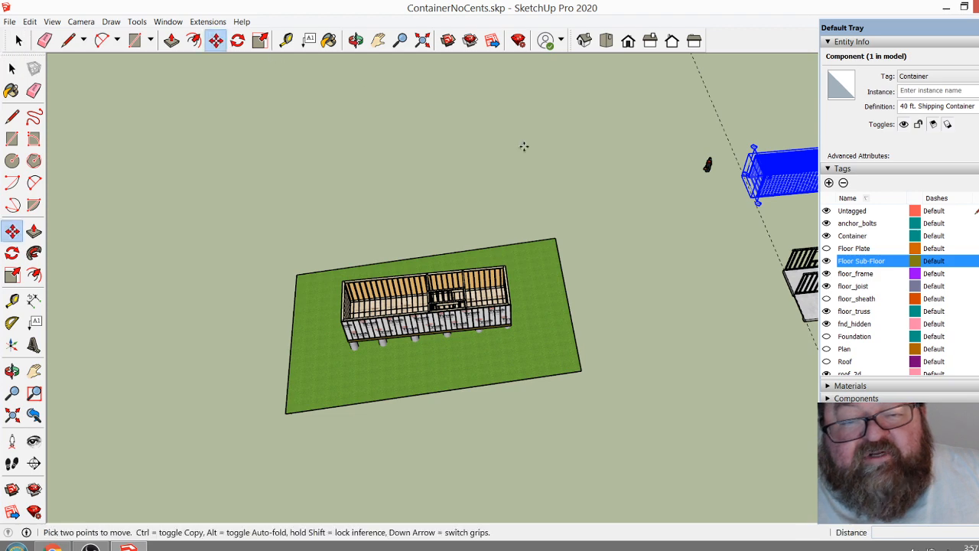
{"action": "left_click", "coordinate": [205, 288]}
{"action": "scroll", "coordinate": [421, 295], "scroll_direction": "up", "scroll_amount": 5}
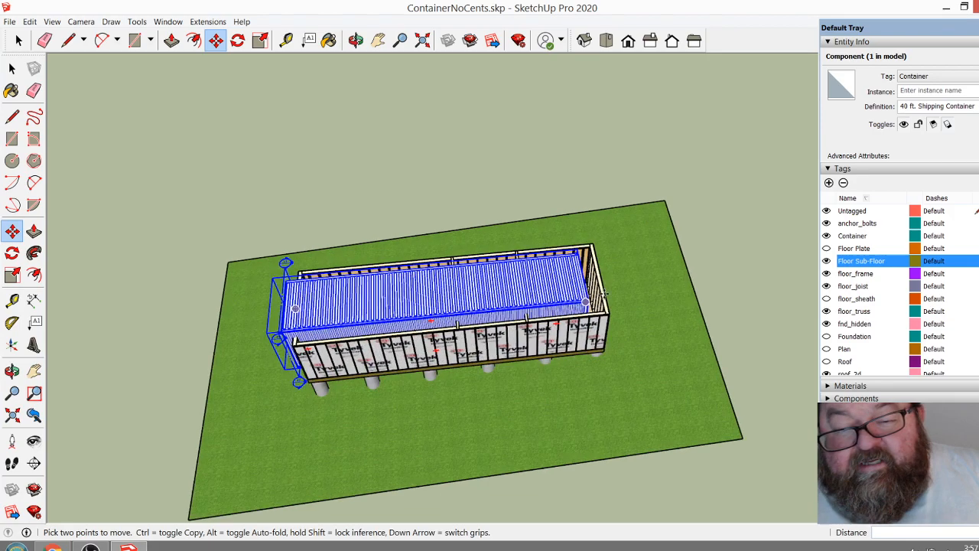
Check the gaps between the shipping container and the framed walls at both ends and along the sides
{"action": "left_click", "coordinate": [355, 40]}
{"action": "left_click_drag", "start_coordinate": [429, 337], "coordinate": [242, 394]}
{"action": "scroll", "coordinate": [534, 331], "scroll_direction": "up", "scroll_amount": 10}
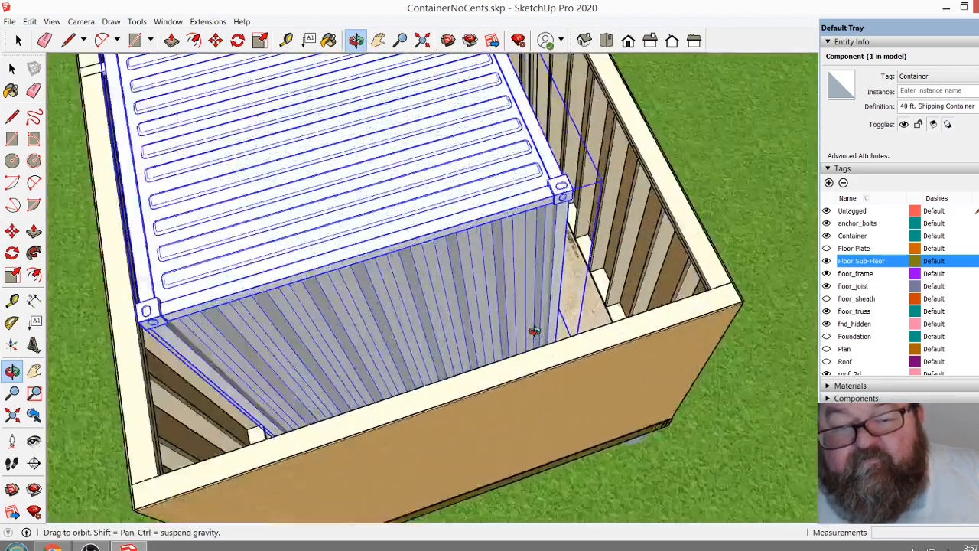
{"action": "left_click_drag", "start_coordinate": [533, 330], "coordinate": [591, 244]}
{"action": "scroll", "coordinate": [589, 237], "scroll_direction": "down", "scroll_amount": 6}
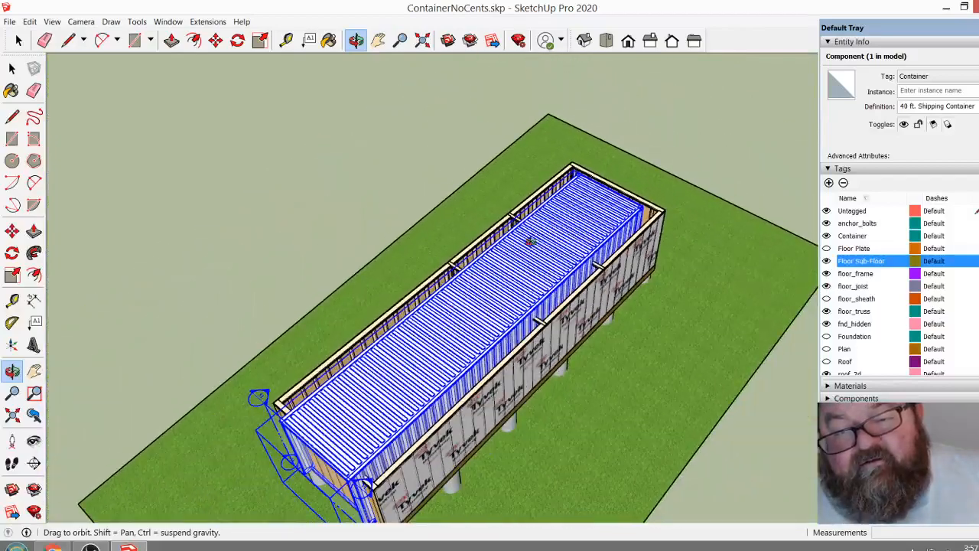
{"action": "scroll", "coordinate": [561, 260], "scroll_direction": "up", "scroll_amount": 6}
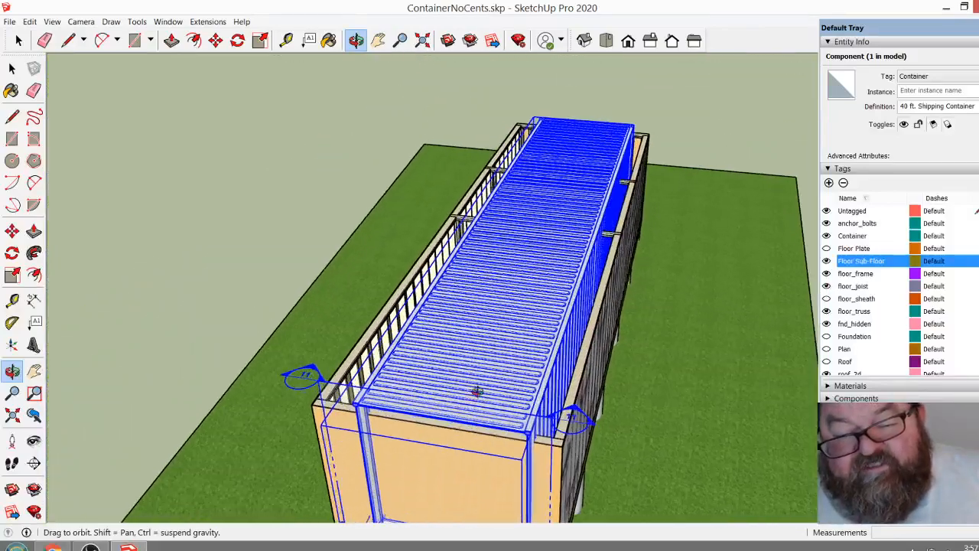
{"action": "scroll", "coordinate": [366, 279], "scroll_direction": "up", "scroll_amount": 3}
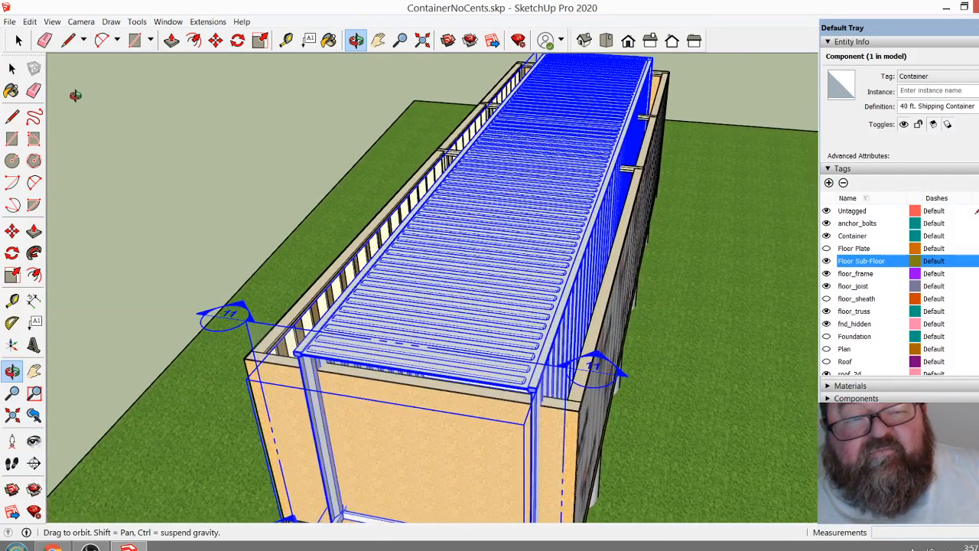
Move the shipping container lengthwise along the building to uncover the sub-floor of the large room
{"action": "left_click", "coordinate": [18, 41]}
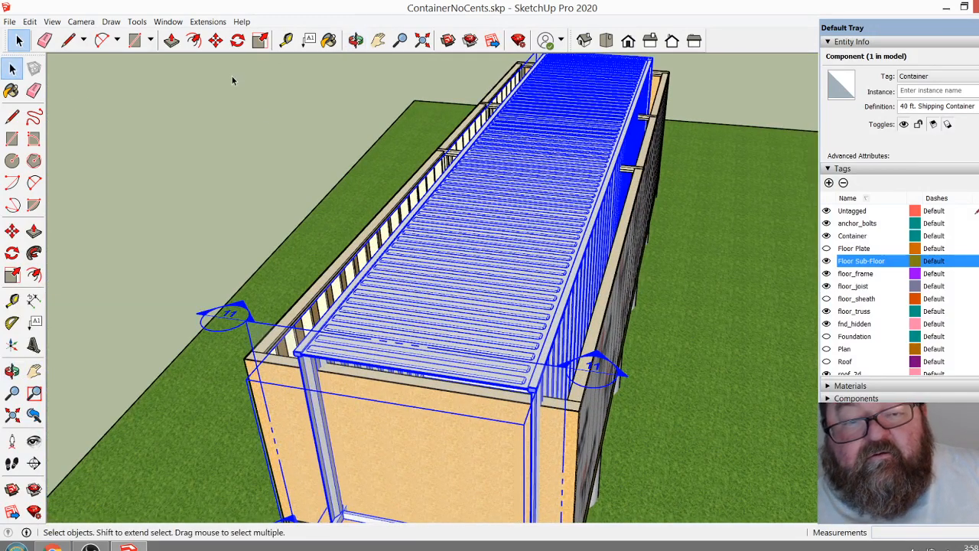
{"action": "left_click", "coordinate": [216, 41]}
{"action": "left_click", "coordinate": [438, 274]}
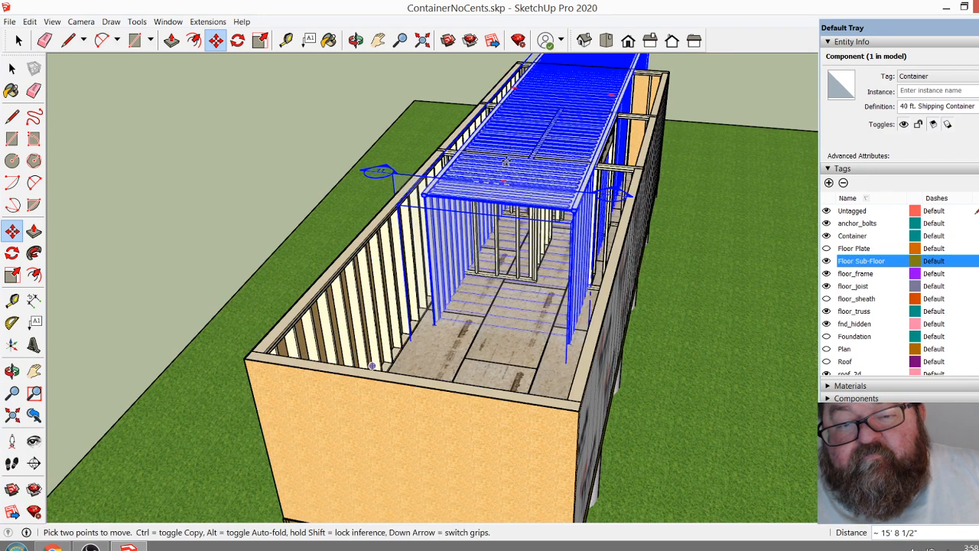
{"action": "scroll", "coordinate": [510, 166], "scroll_direction": "up", "scroll_amount": 3}
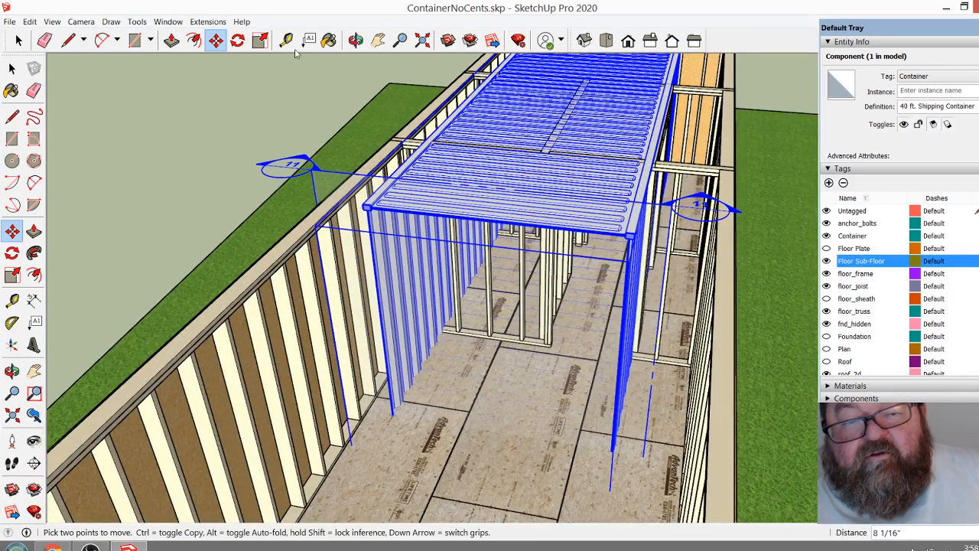
Compare the width of the container's open end with the room width between the framed walls
{"action": "left_click", "coordinate": [355, 39]}
{"action": "left_click_drag", "start_coordinate": [461, 175], "coordinate": [605, 180]}
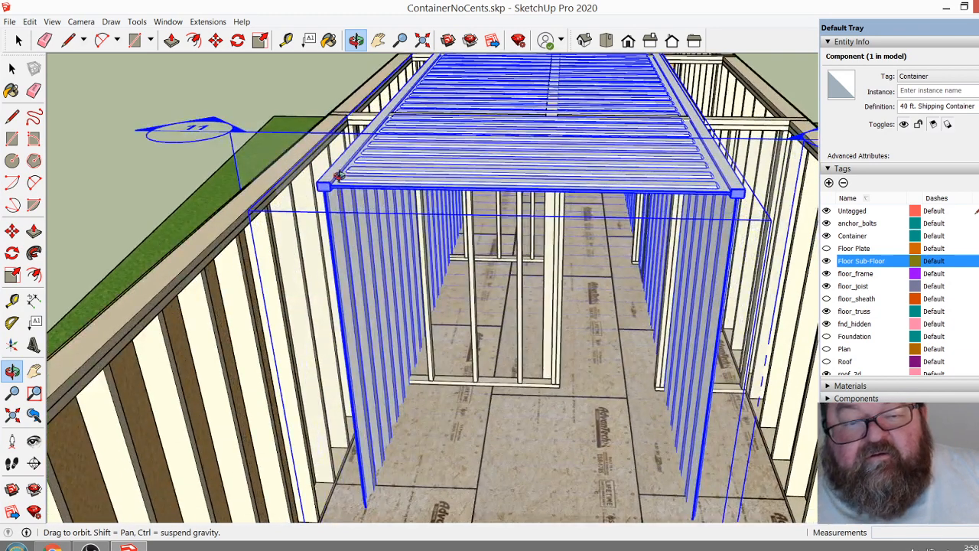
{"action": "left_click_drag", "start_coordinate": [337, 175], "coordinate": [357, 224]}
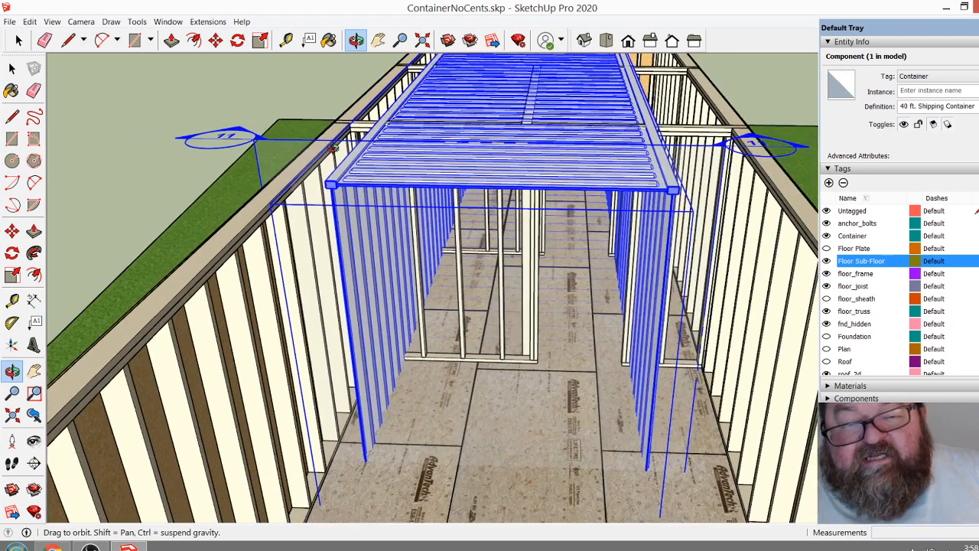
{"action": "left_click", "coordinate": [287, 41]}
{"action": "left_click", "coordinate": [356, 41]}
{"action": "left_click_drag", "start_coordinate": [489, 252], "coordinate": [621, 296]}
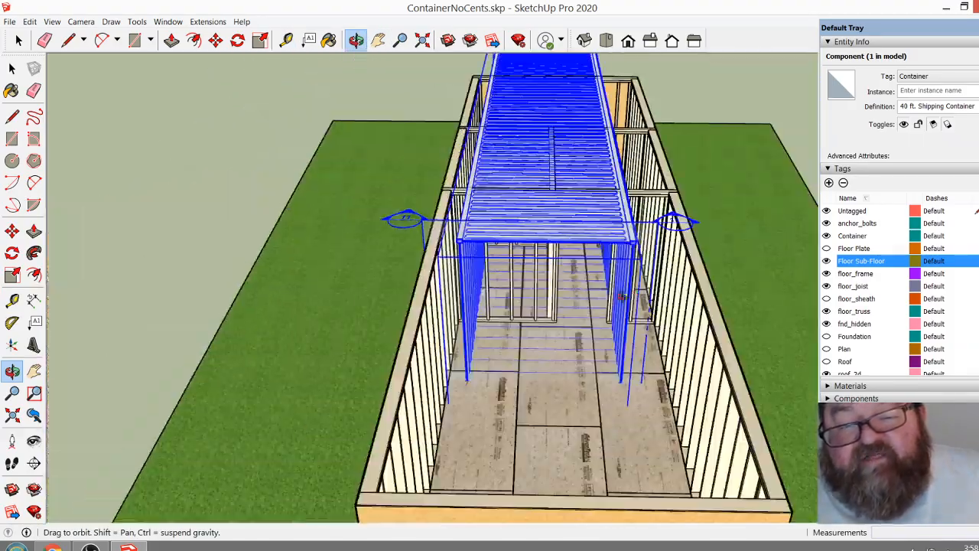
Undo both moves of the shipping container
{"action": "left_click_drag", "start_coordinate": [553, 361], "coordinate": [390, 350]}
{"action": "scroll", "coordinate": [390, 350], "scroll_direction": "down", "scroll_amount": 10}
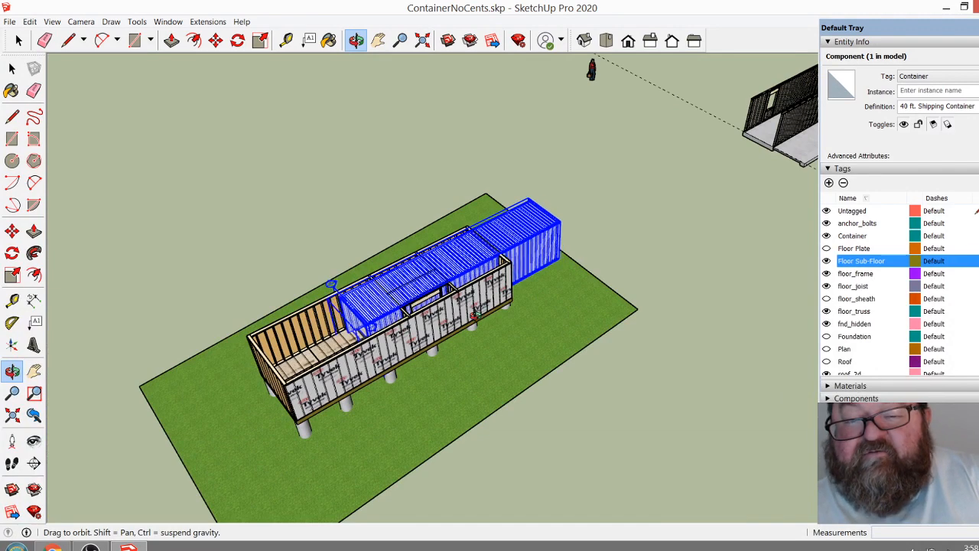
{"action": "key", "text": "ctrl+z"}
{"action": "key", "text": "ctrl+z"}
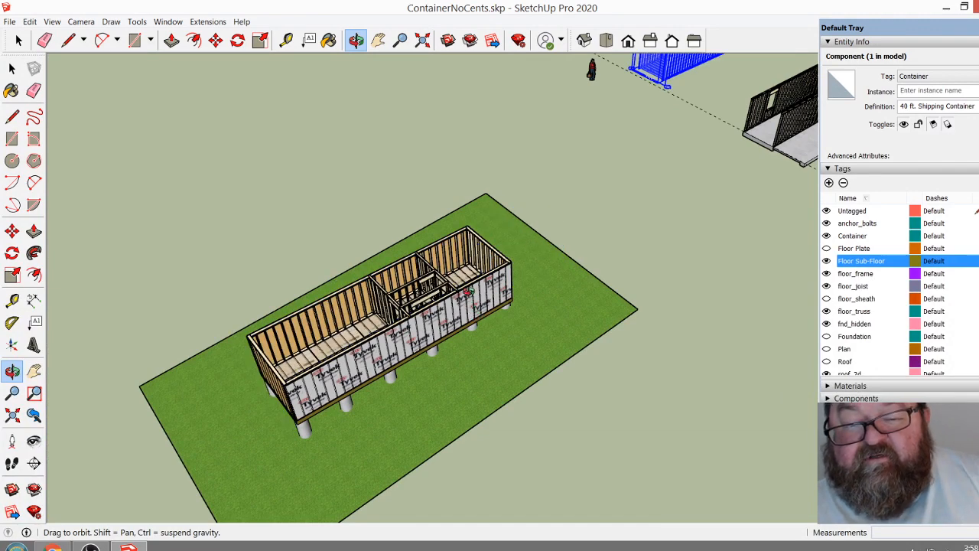
Review the empty wood-framed building again, from the large room to the partitions and the far wrapped end
{"action": "left_click_drag", "start_coordinate": [468, 291], "coordinate": [475, 292]}
{"action": "left_click_drag", "start_coordinate": [523, 338], "coordinate": [664, 71]}
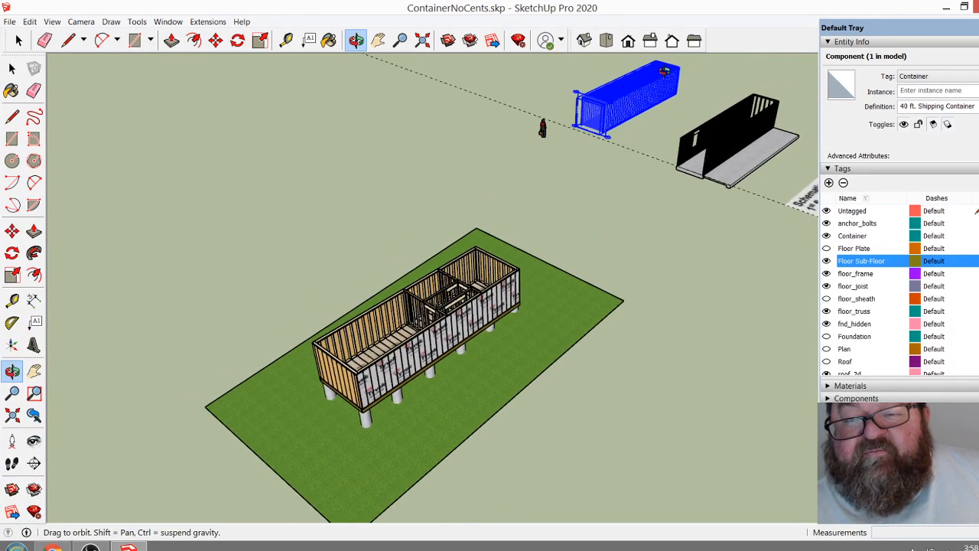
{"action": "scroll", "coordinate": [330, 370], "scroll_direction": "up", "scroll_amount": 10}
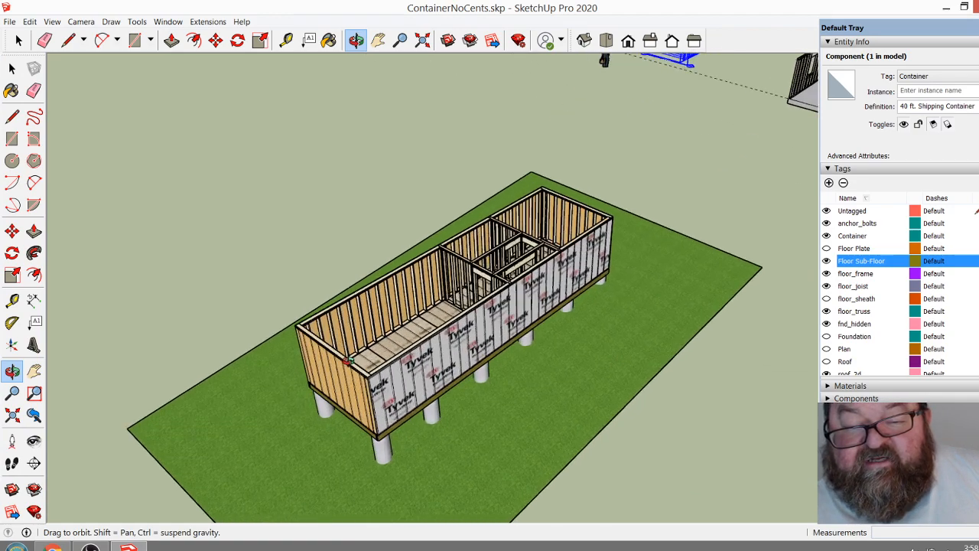
{"action": "left_click_drag", "start_coordinate": [491, 365], "coordinate": [490, 383]}
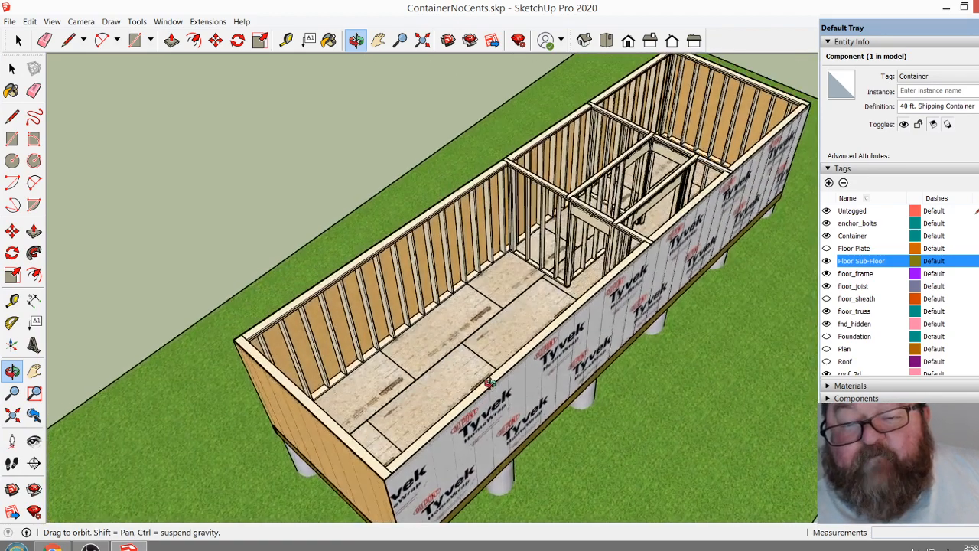
{"action": "left_click_drag", "start_coordinate": [352, 339], "coordinate": [314, 356]}
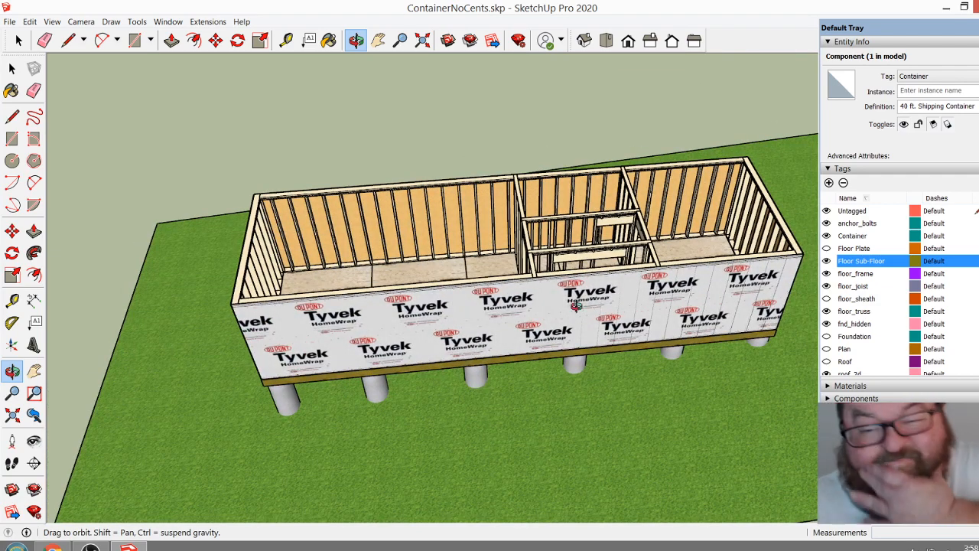
{"action": "left_click_drag", "start_coordinate": [435, 341], "coordinate": [549, 316]}
{"action": "scroll", "coordinate": [751, 372], "scroll_direction": "up", "scroll_amount": 5}
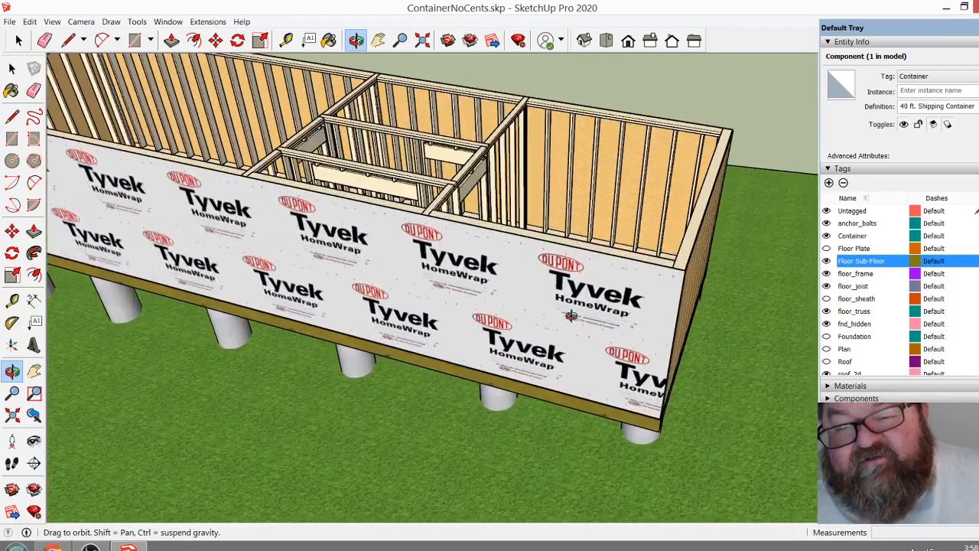
Set up a rectangular Medeek Wall window, 3' wide and 4' high, with a (2) 2X10 header
{"action": "left_click_drag", "start_coordinate": [438, 327], "coordinate": [451, 335]}
{"action": "scroll", "coordinate": [480, 393], "scroll_direction": "down", "scroll_amount": 2}
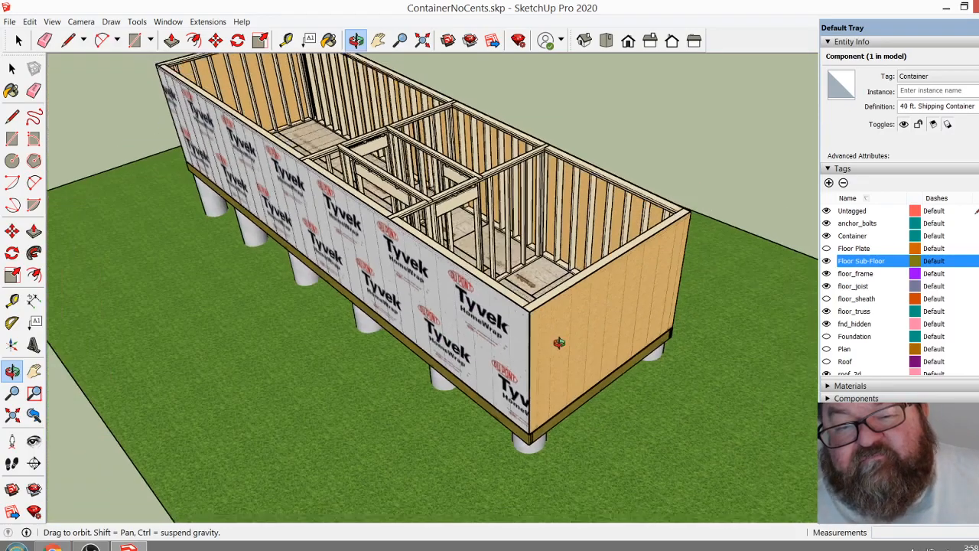
{"action": "left_click_drag", "start_coordinate": [559, 341], "coordinate": [632, 343]}
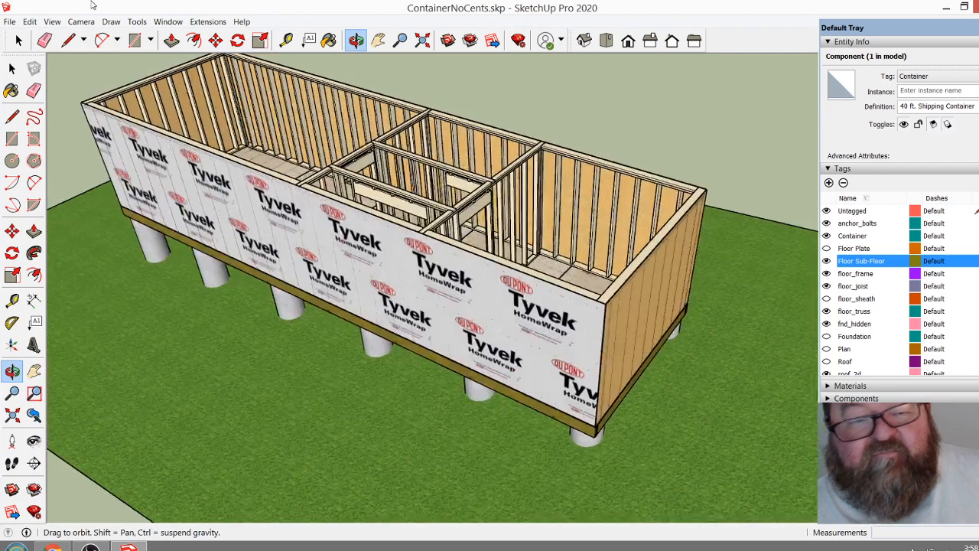
{"action": "left_click", "coordinate": [206, 21]}
{"action": "mouse_move", "coordinate": [231, 86]}
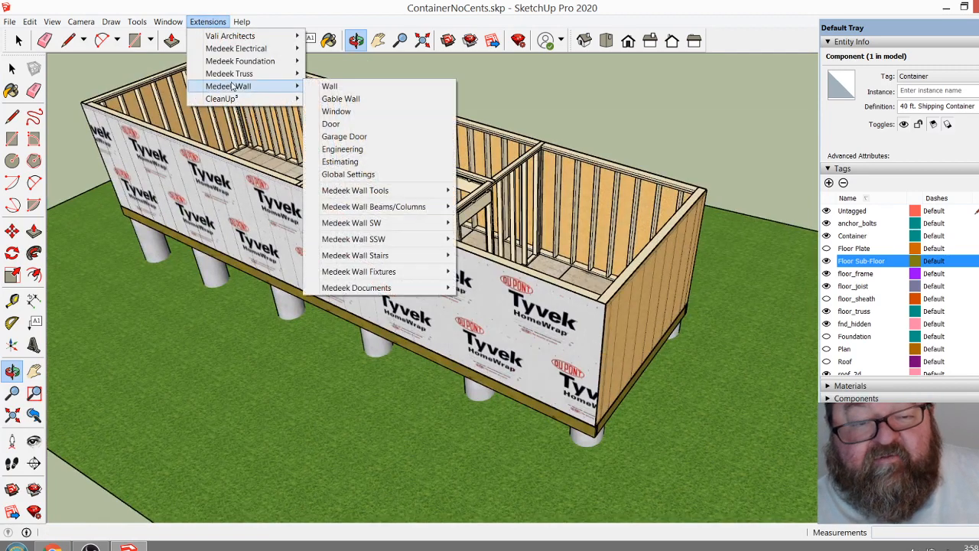
{"action": "left_click", "coordinate": [341, 112]}
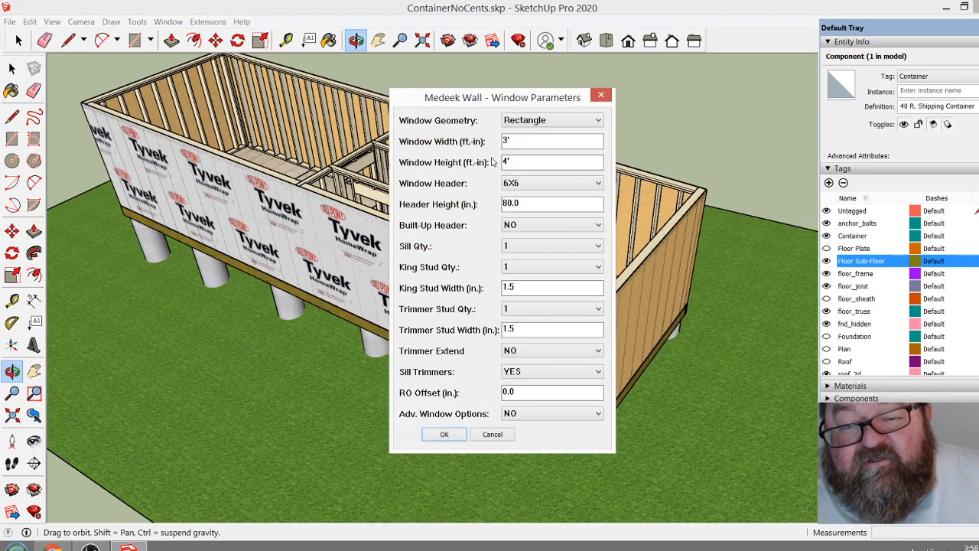
{"action": "left_click", "coordinate": [601, 184]}
{"action": "left_click", "coordinate": [564, 271]}
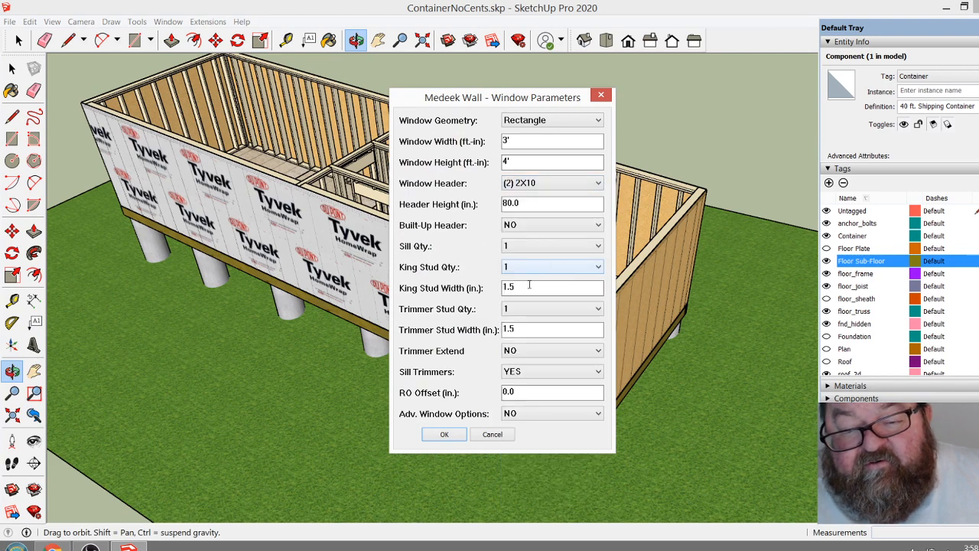
{"action": "left_click", "coordinate": [442, 435]}
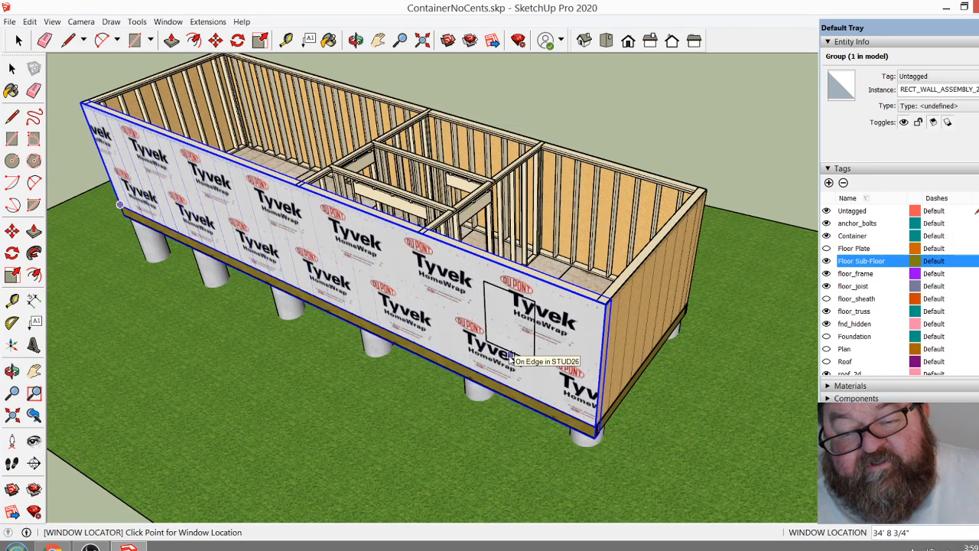
Place the window in the long house-wrapped wall at about 34' 5" along, near the building's sheathed end
{"action": "scroll", "coordinate": [528, 281], "scroll_direction": "up", "scroll_amount": 3}
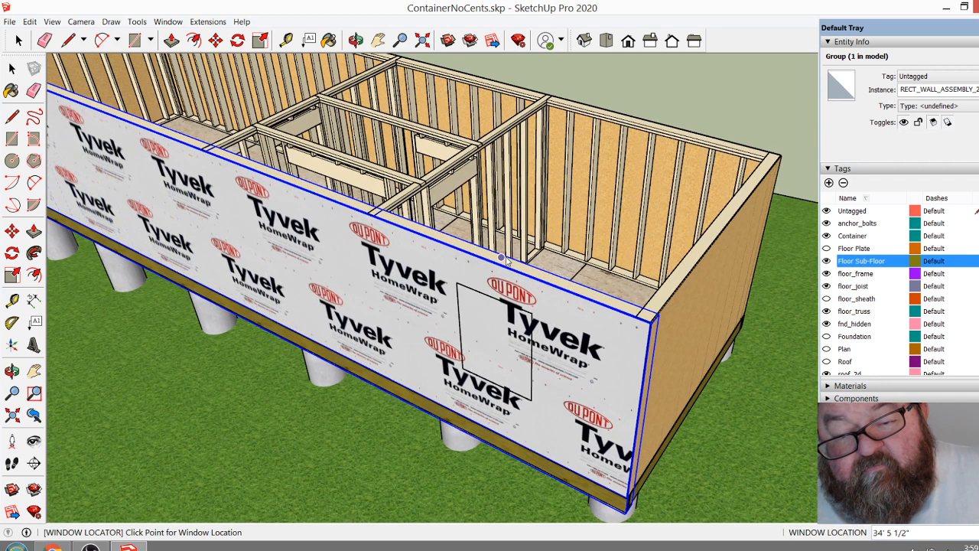
{"action": "left_click", "coordinate": [501, 258]}
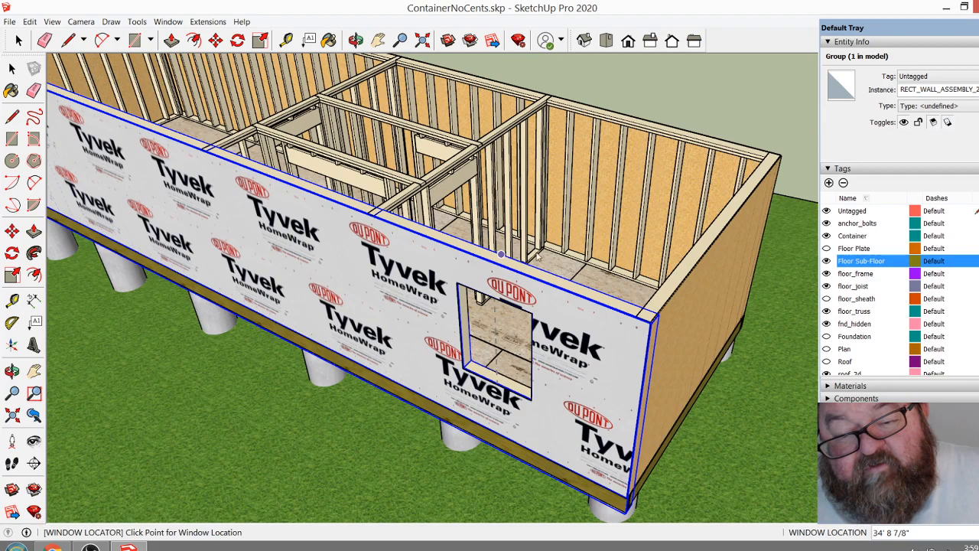
{"action": "left_click", "coordinate": [357, 40]}
Examine the new window opening and its framing from outside and inside, and select the grass ground instead of the wall
{"action": "left_click_drag", "start_coordinate": [570, 267], "coordinate": [147, 326]}
{"action": "left_click_drag", "start_coordinate": [341, 185], "coordinate": [721, 336]}
{"action": "left_click_drag", "start_coordinate": [507, 371], "coordinate": [681, 270]}
{"action": "scroll", "coordinate": [682, 270], "scroll_direction": "up", "scroll_amount": 10}
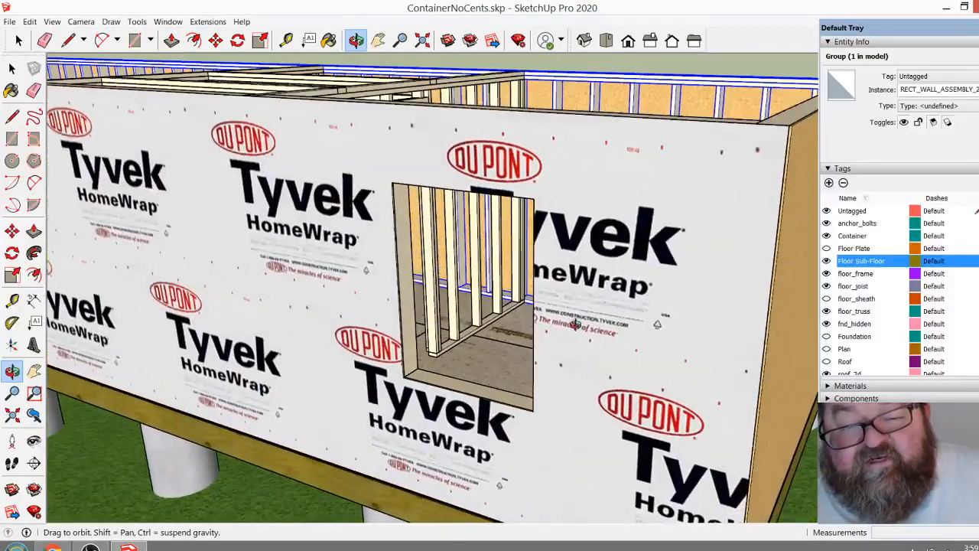
{"action": "left_click_drag", "start_coordinate": [565, 346], "coordinate": [498, 414]}
{"action": "left_click_drag", "start_coordinate": [494, 346], "coordinate": [495, 360]}
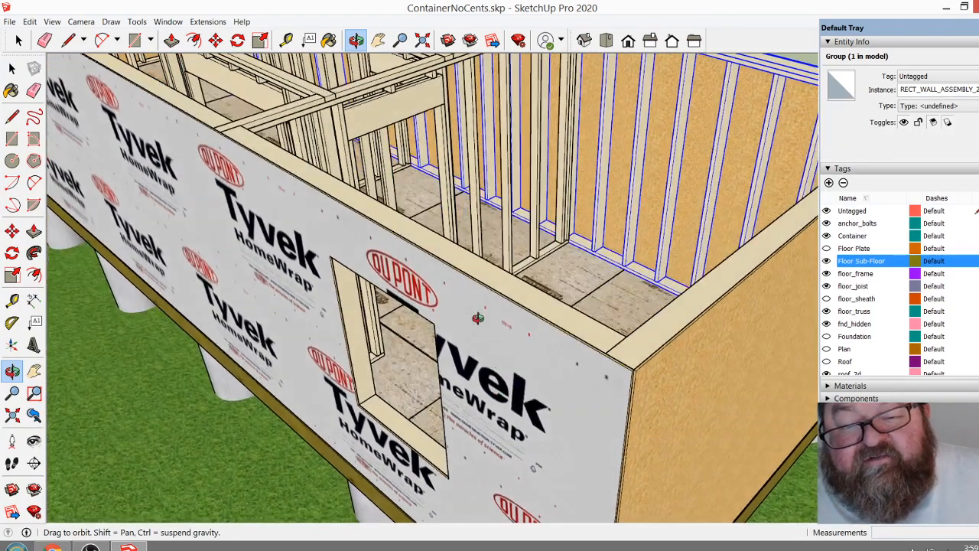
{"action": "left_click_drag", "start_coordinate": [478, 317], "coordinate": [534, 358]}
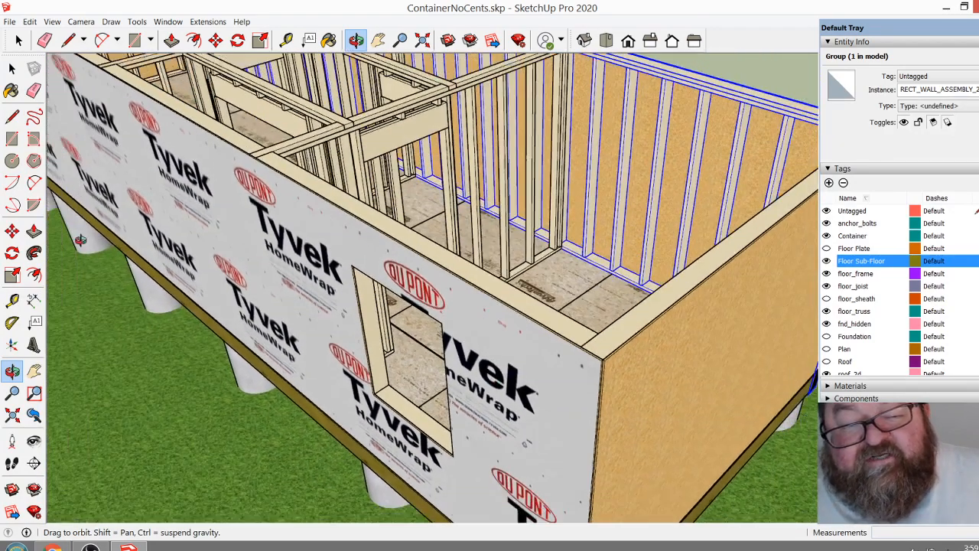
{"action": "left_click", "coordinate": [11, 68]}
{"action": "left_click", "coordinate": [142, 338]}
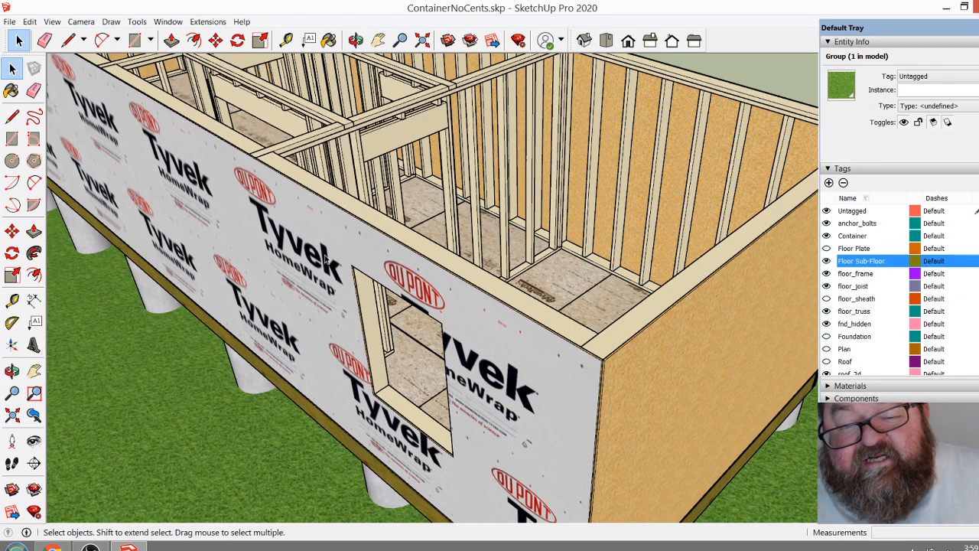
Inspect the window opening and the framed room behind it from high and low angles
{"action": "left_click", "coordinate": [356, 40]}
{"action": "left_click_drag", "start_coordinate": [406, 260], "coordinate": [419, 229]}
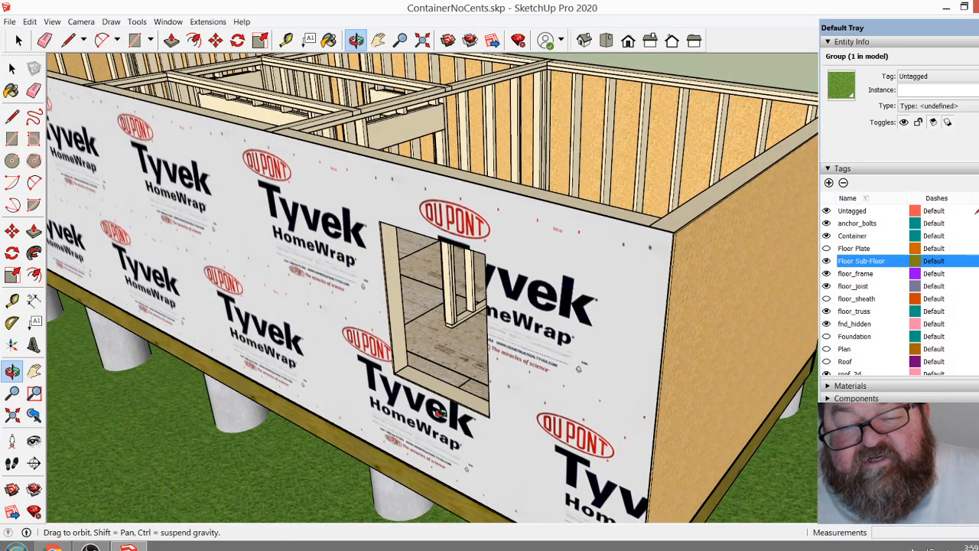
{"action": "left_click_drag", "start_coordinate": [439, 413], "coordinate": [499, 271]}
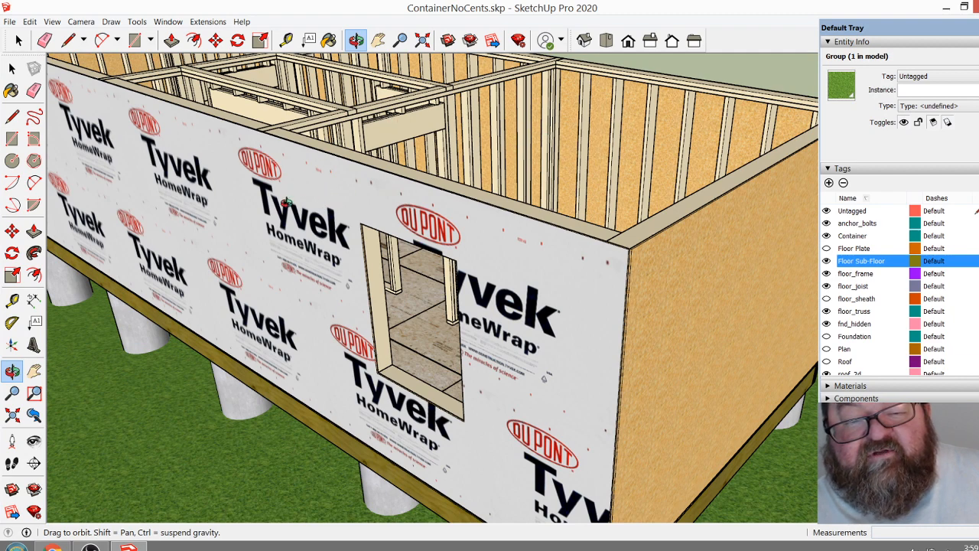
{"action": "left_click_drag", "start_coordinate": [287, 201], "coordinate": [310, 231]}
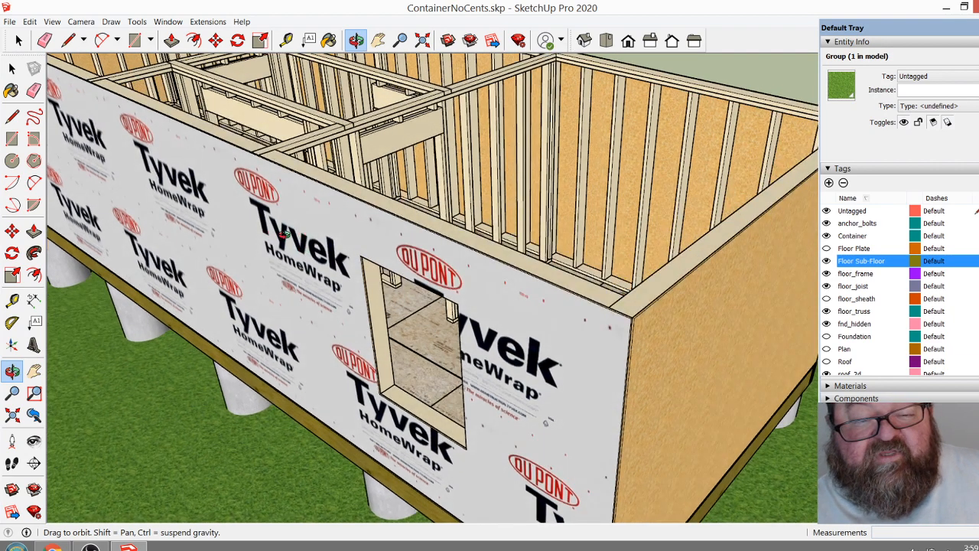
{"action": "left_click_drag", "start_coordinate": [519, 184], "coordinate": [575, 268]}
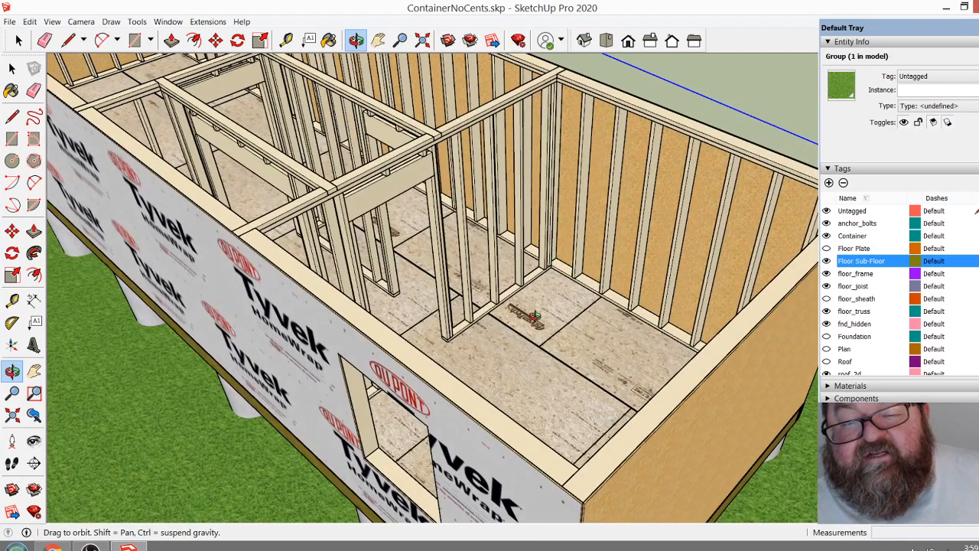
{"action": "left_click_drag", "start_coordinate": [562, 333], "coordinate": [533, 283]}
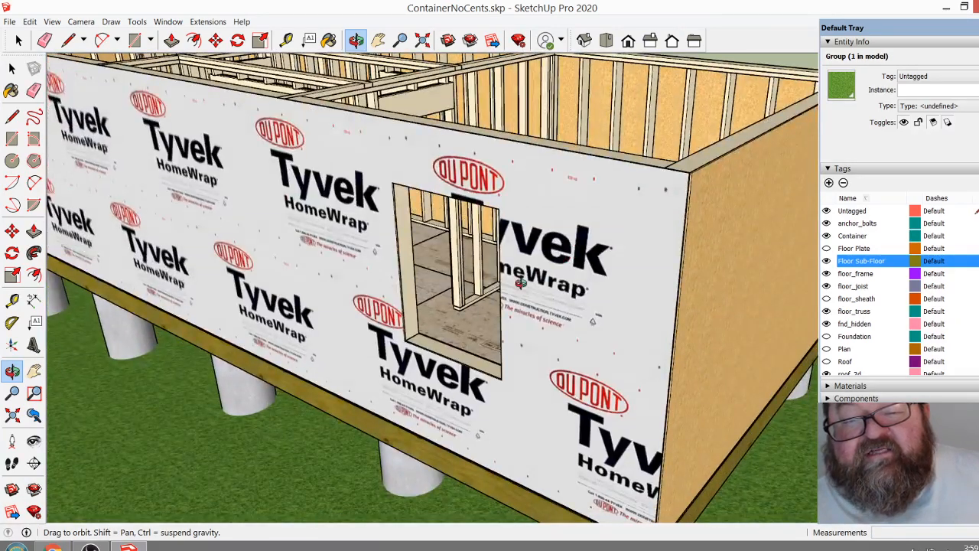
{"action": "left_click_drag", "start_coordinate": [506, 320], "coordinate": [528, 229]}
{"action": "left_click_drag", "start_coordinate": [546, 342], "coordinate": [524, 257]}
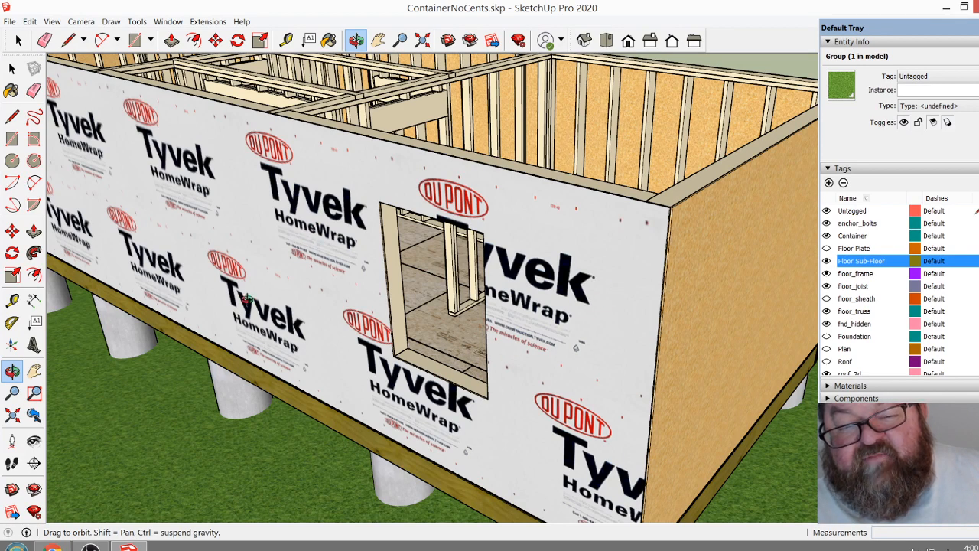
{"action": "scroll", "coordinate": [535, 348], "scroll_direction": "up", "scroll_amount": 4}
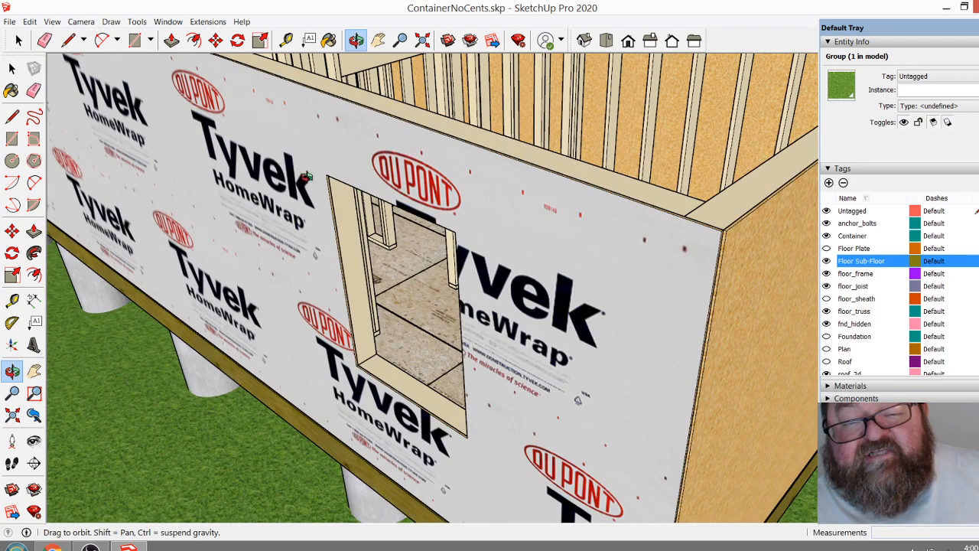
Examine the edges and sill of the window opening up close and its position in the whole house-wrapped wall
{"action": "scroll", "coordinate": [275, 230], "scroll_direction": "down", "scroll_amount": 10}
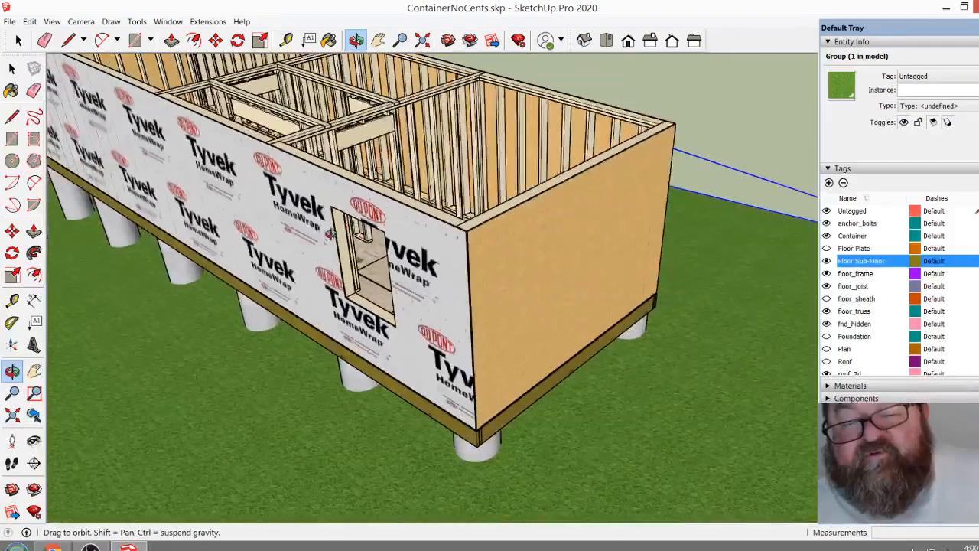
{"action": "scroll", "coordinate": [263, 231], "scroll_direction": "down", "scroll_amount": 7}
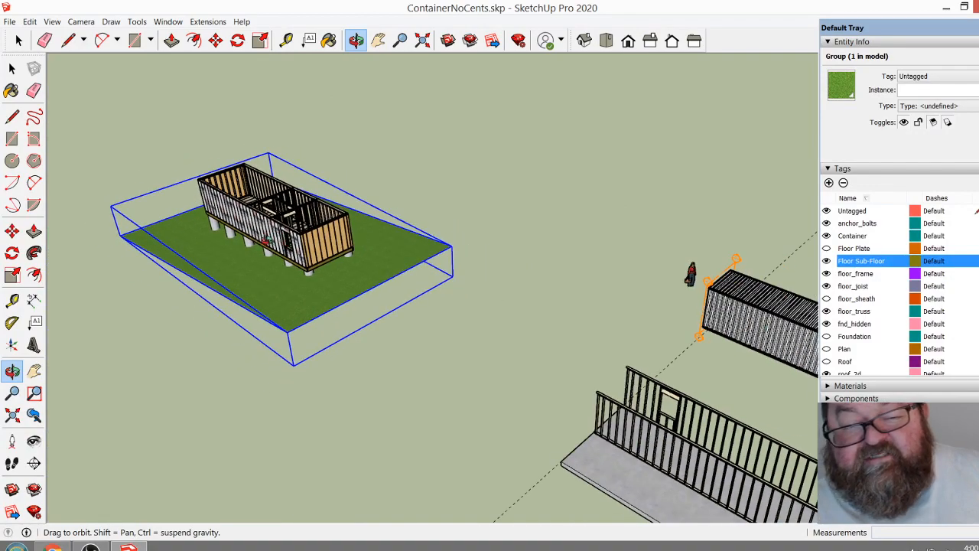
{"action": "scroll", "coordinate": [264, 241], "scroll_direction": "up", "scroll_amount": 10}
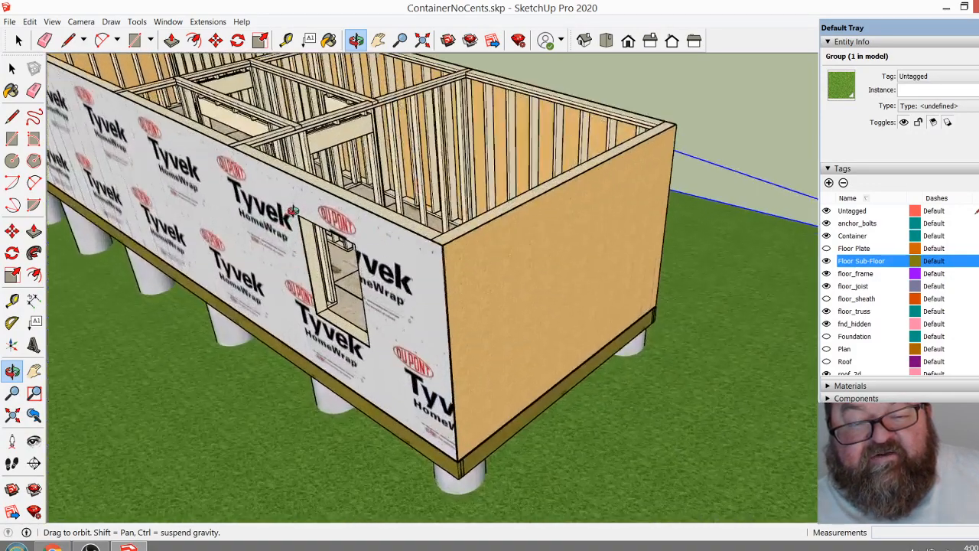
{"action": "scroll", "coordinate": [293, 210], "scroll_direction": "up", "scroll_amount": 8}
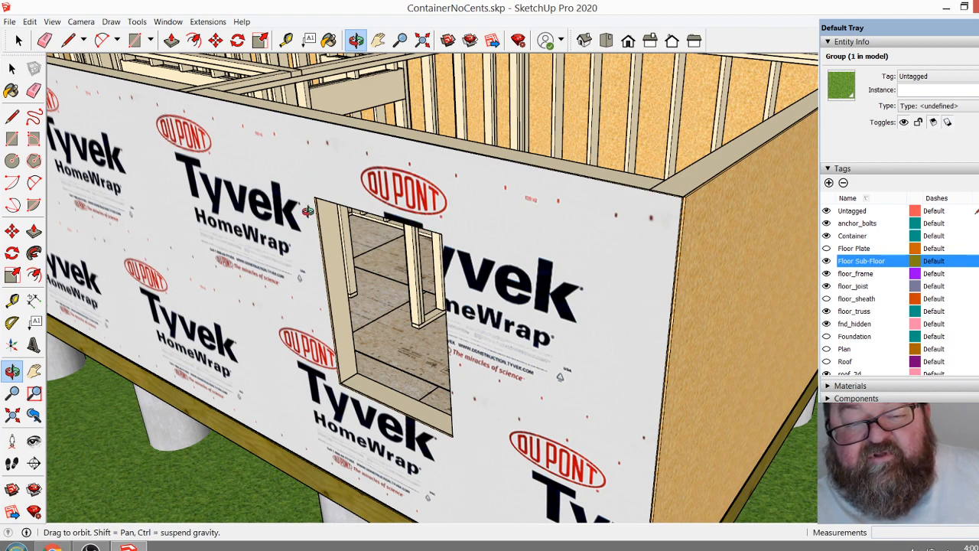
{"action": "scroll", "coordinate": [329, 401], "scroll_direction": "up", "scroll_amount": 3}
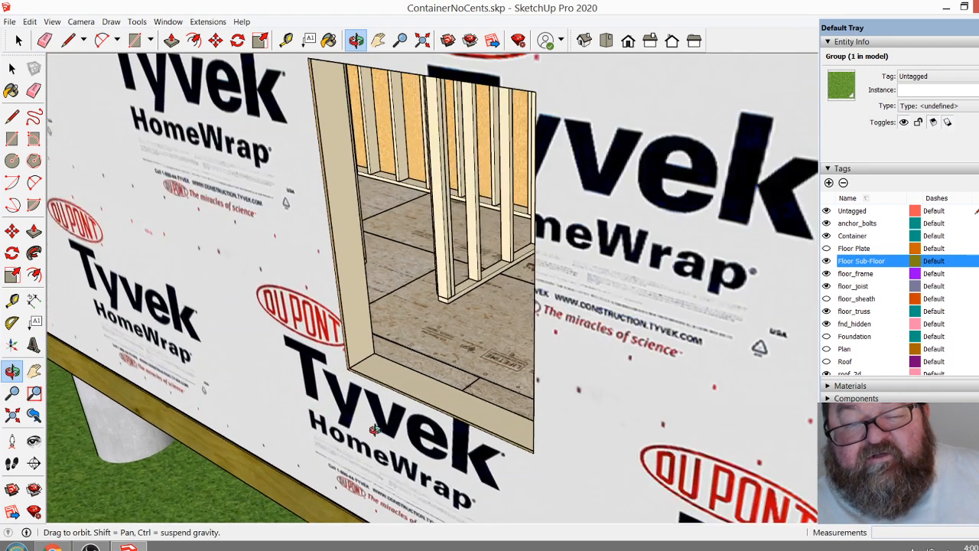
{"action": "scroll", "coordinate": [375, 430], "scroll_direction": "down", "scroll_amount": 2}
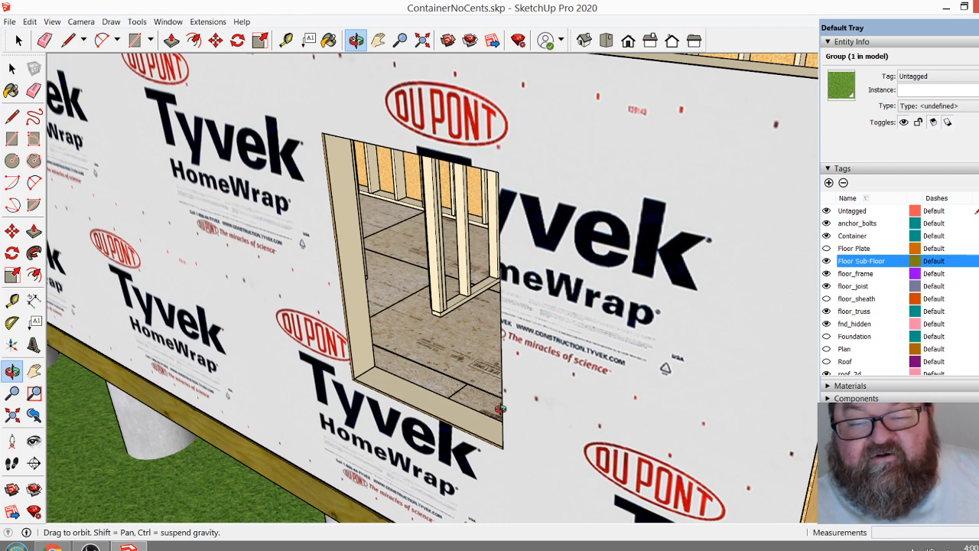
{"action": "left_click_drag", "start_coordinate": [391, 393], "coordinate": [359, 197]}
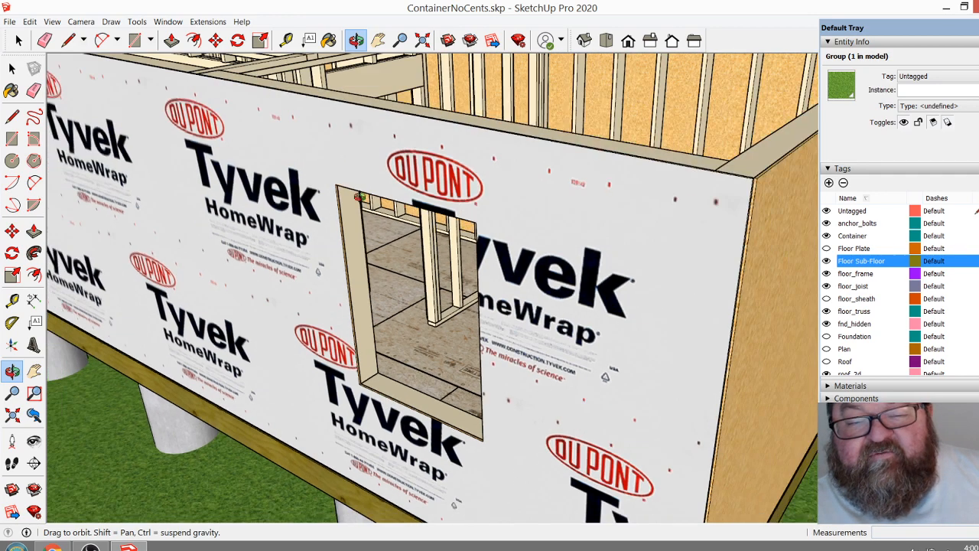
{"action": "scroll", "coordinate": [351, 331], "scroll_direction": "down", "scroll_amount": 5}
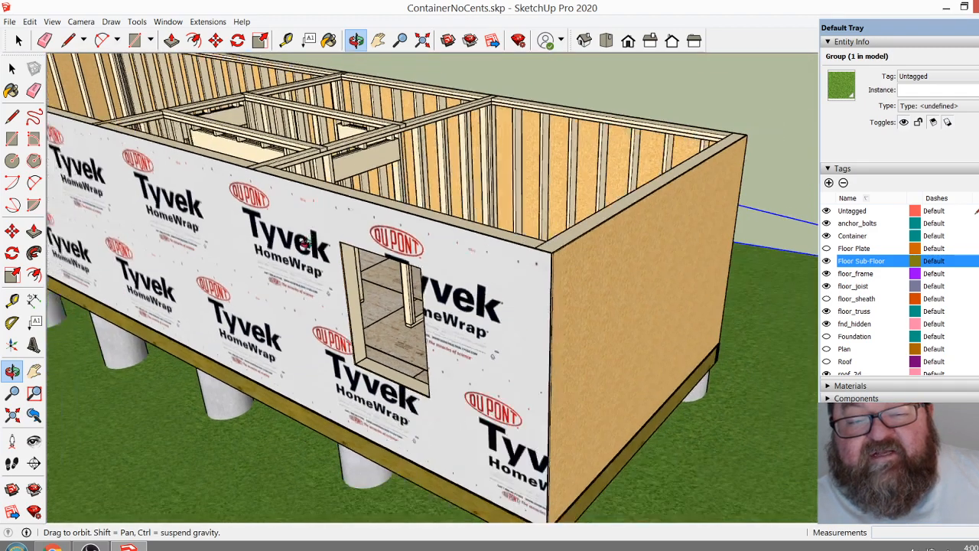
Examine the separate shipping container's open end and corrugated side wall for comparison with the framed wall
{"action": "scroll", "coordinate": [191, 319], "scroll_direction": "down", "scroll_amount": 6}
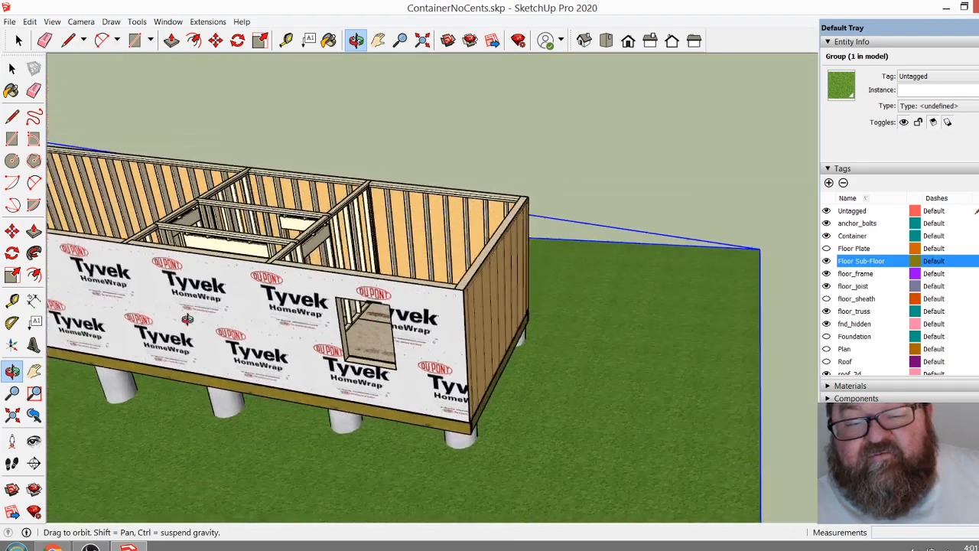
{"action": "scroll", "coordinate": [176, 321], "scroll_direction": "down", "scroll_amount": 5}
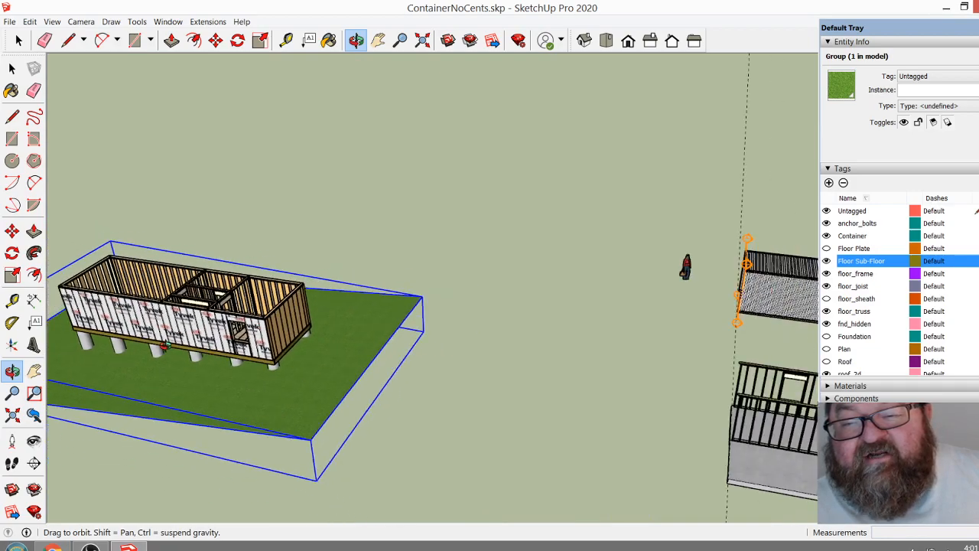
{"action": "scroll", "coordinate": [646, 325], "scroll_direction": "up", "scroll_amount": 8}
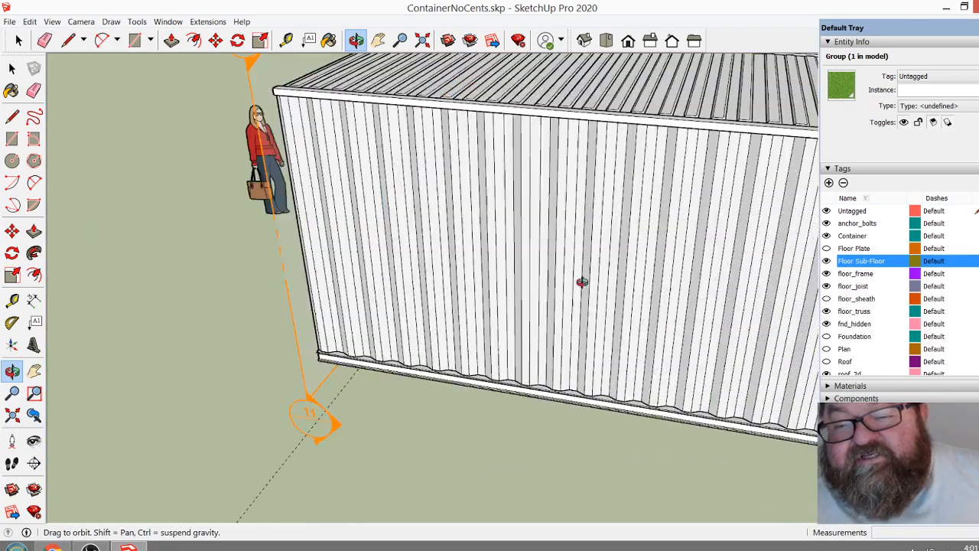
{"action": "scroll", "coordinate": [632, 337], "scroll_direction": "down", "scroll_amount": 4}
{"action": "scroll", "coordinate": [650, 321], "scroll_direction": "down", "scroll_amount": 2}
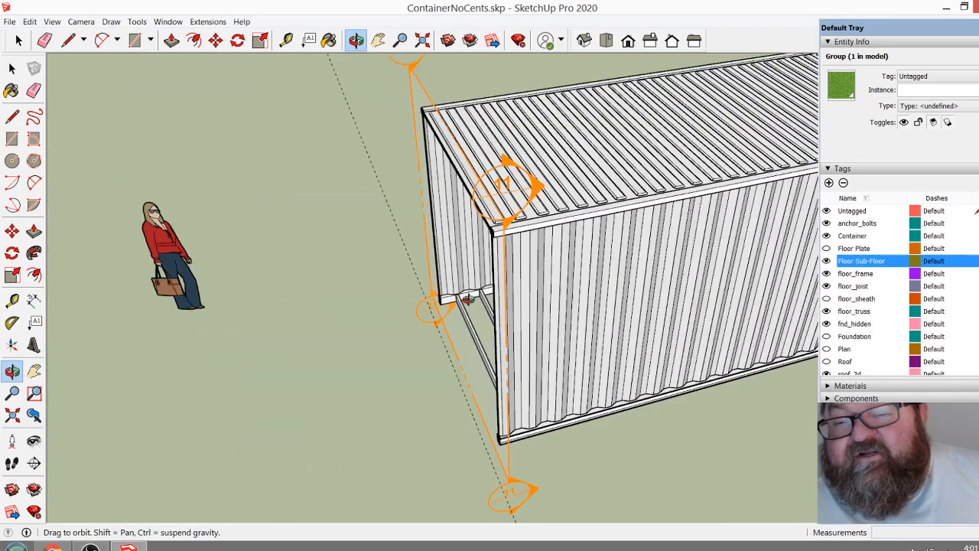
{"action": "scroll", "coordinate": [627, 325], "scroll_direction": "up", "scroll_amount": 2}
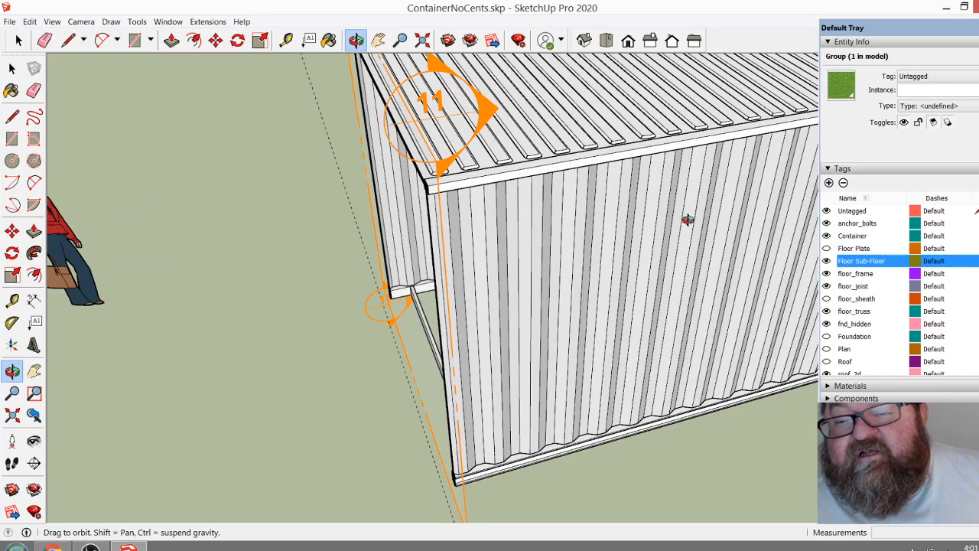
{"action": "scroll", "coordinate": [653, 303], "scroll_direction": "up", "scroll_amount": 5}
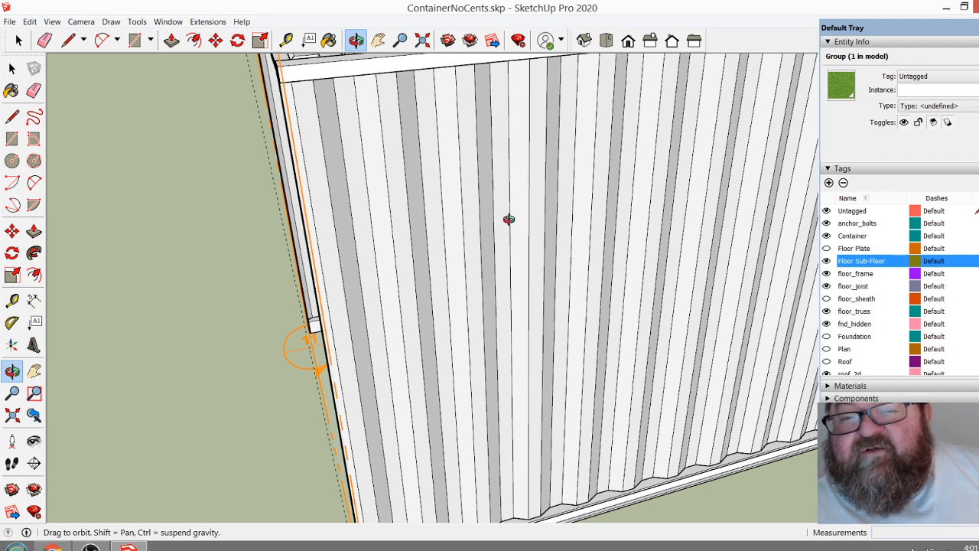
{"action": "left_click_drag", "start_coordinate": [436, 231], "coordinate": [439, 233]}
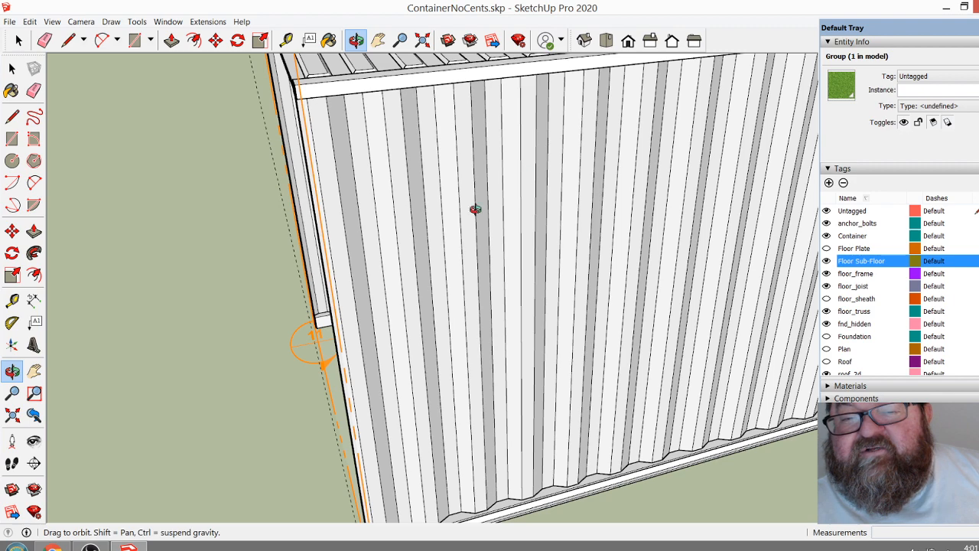
{"action": "scroll", "coordinate": [367, 227], "scroll_direction": "up", "scroll_amount": 1}
{"action": "scroll", "coordinate": [609, 220], "scroll_direction": "up", "scroll_amount": 2}
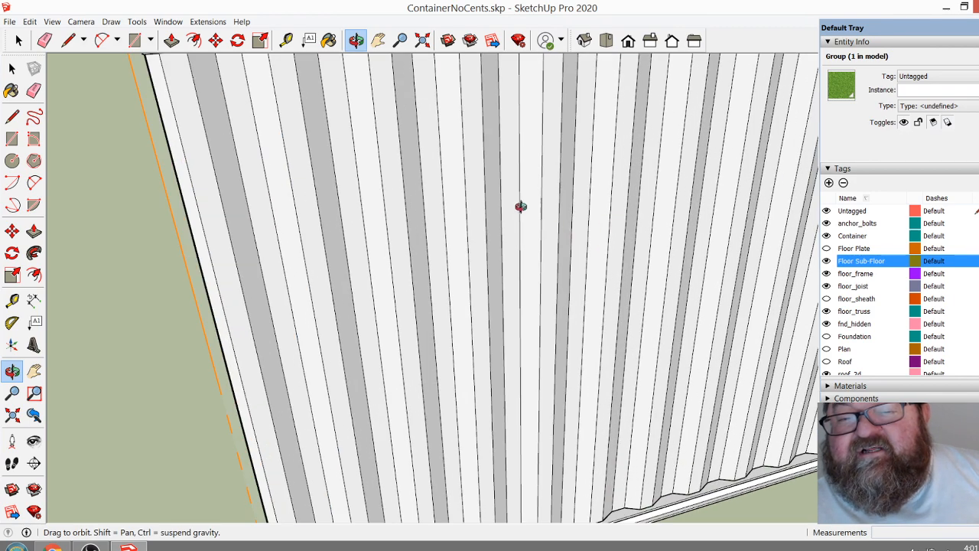
Examine the shipping container's corrugated side wall and open end, and locate the framed building again for comparison
{"action": "scroll", "coordinate": [454, 184], "scroll_direction": "down", "scroll_amount": 3}
{"action": "left_click_drag", "start_coordinate": [569, 181], "coordinate": [620, 175]}
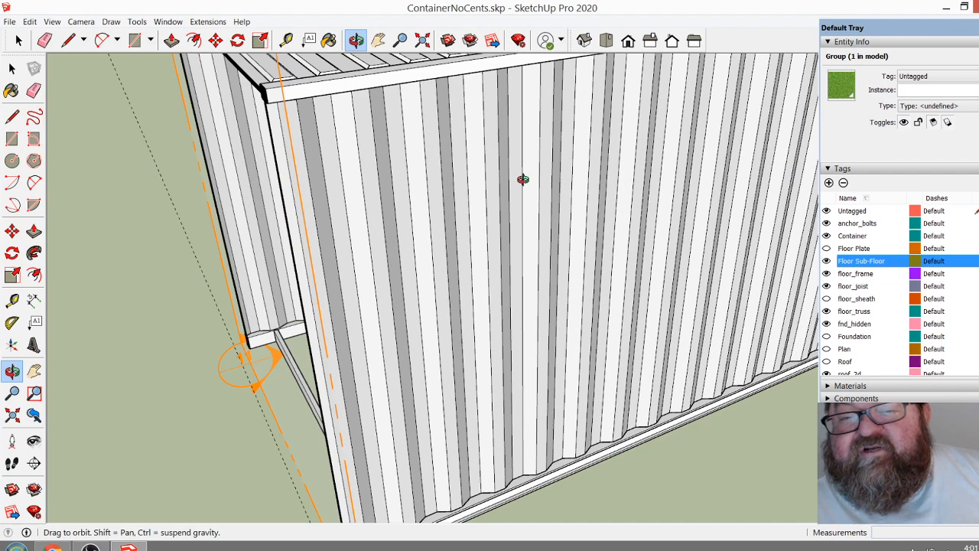
{"action": "left_click_drag", "start_coordinate": [522, 179], "coordinate": [372, 205]}
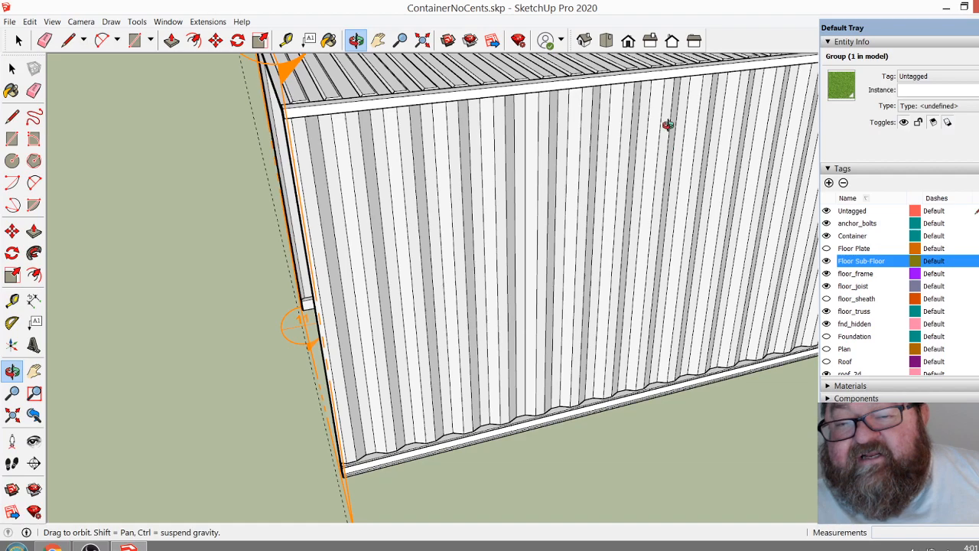
{"action": "scroll", "coordinate": [642, 222], "scroll_direction": "down", "scroll_amount": 10}
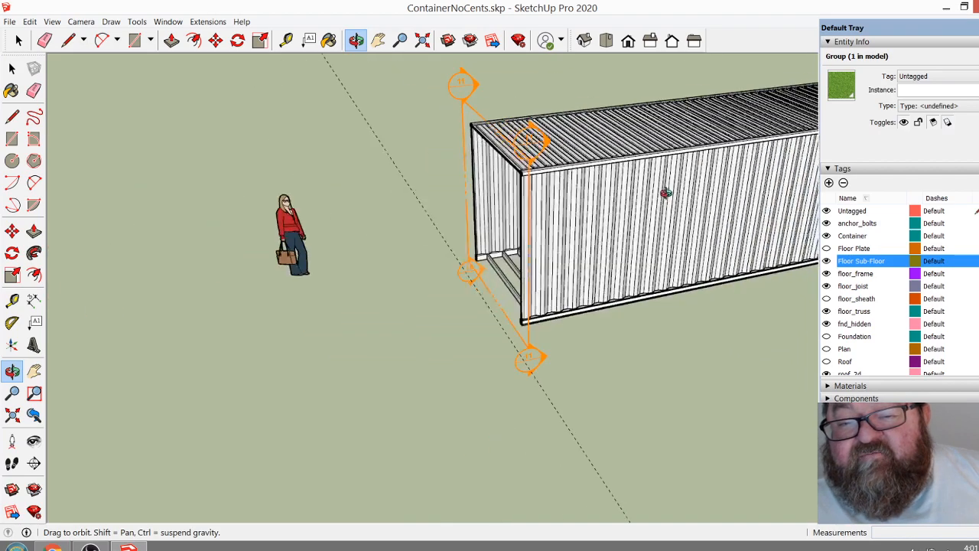
{"action": "scroll", "coordinate": [202, 374], "scroll_direction": "up", "scroll_amount": 10}
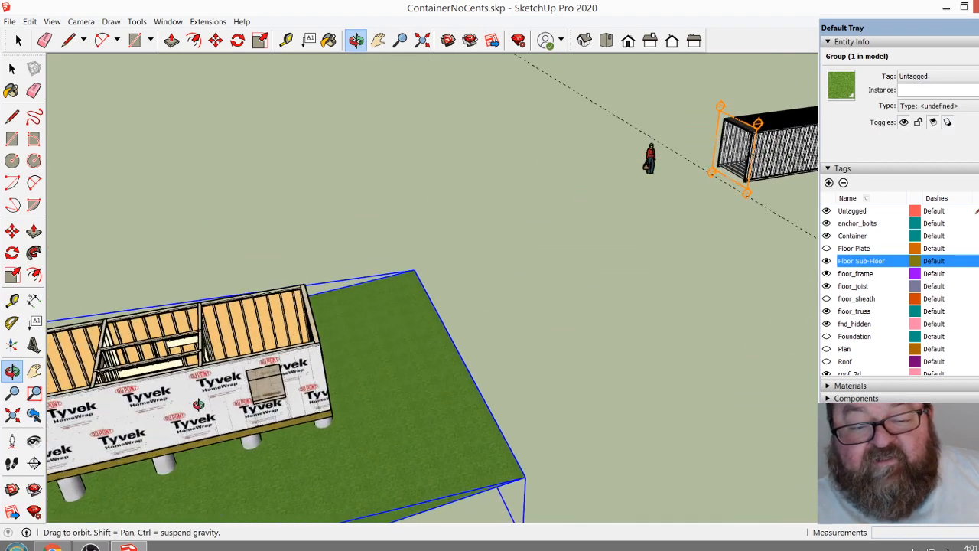
Examine the window opening in the house-wrapped wall and its header, studs and sill framing from inside the end room
{"action": "scroll", "coordinate": [209, 333], "scroll_direction": "up", "scroll_amount": 3}
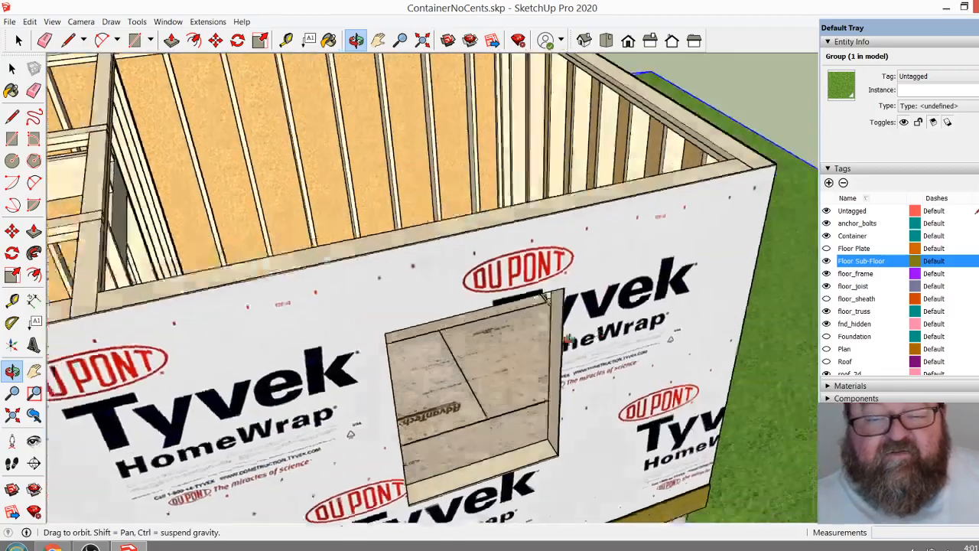
{"action": "left_click_drag", "start_coordinate": [564, 252], "coordinate": [318, 260]}
{"action": "left_click_drag", "start_coordinate": [459, 268], "coordinate": [207, 294]}
{"action": "scroll", "coordinate": [568, 288], "scroll_direction": "up", "scroll_amount": 3}
{"action": "scroll", "coordinate": [568, 287], "scroll_direction": "down", "scroll_amount": 3}
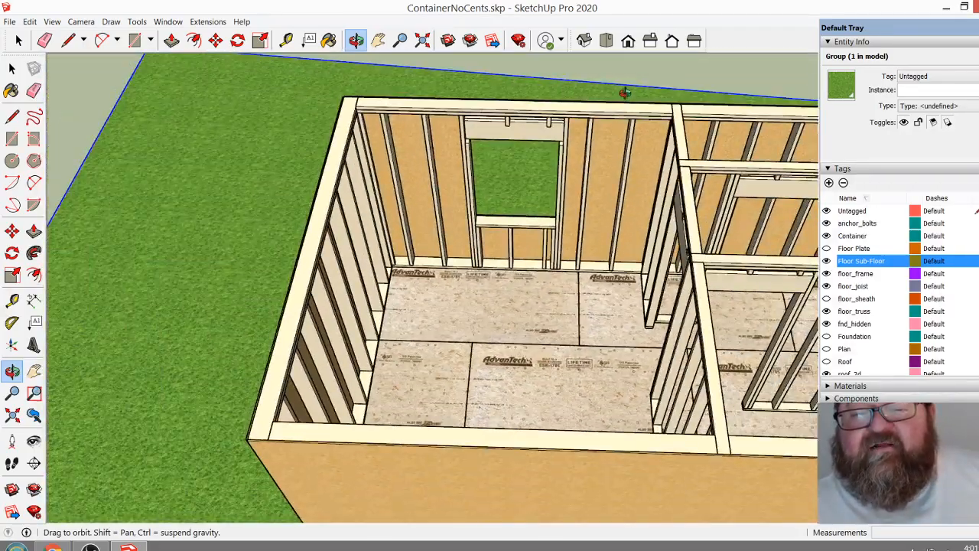
{"action": "scroll", "coordinate": [565, 148], "scroll_direction": "up", "scroll_amount": 3}
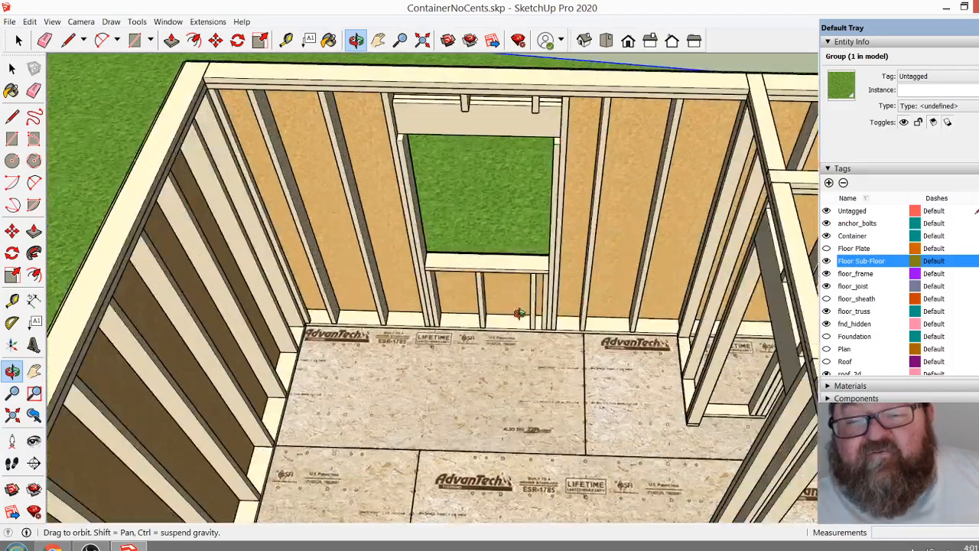
{"action": "left_click_drag", "start_coordinate": [442, 283], "coordinate": [694, 319]}
{"action": "scroll", "coordinate": [275, 378], "scroll_direction": "down", "scroll_amount": 3}
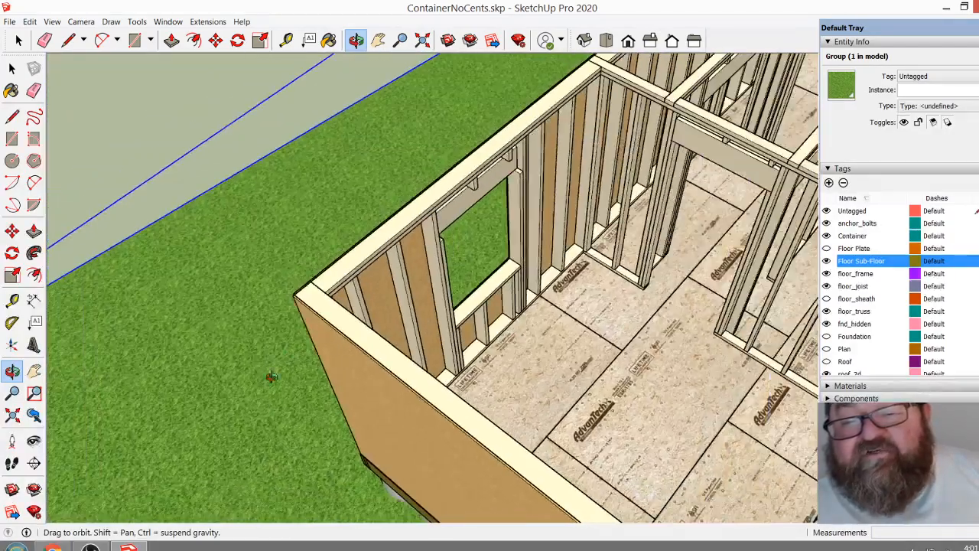
Inspect the window opening from outside, including how it sits near the corner of the long house-wrapped wall
{"action": "left_click_drag", "start_coordinate": [288, 400], "coordinate": [742, 237]}
{"action": "scroll", "coordinate": [673, 179], "scroll_direction": "up", "scroll_amount": 3}
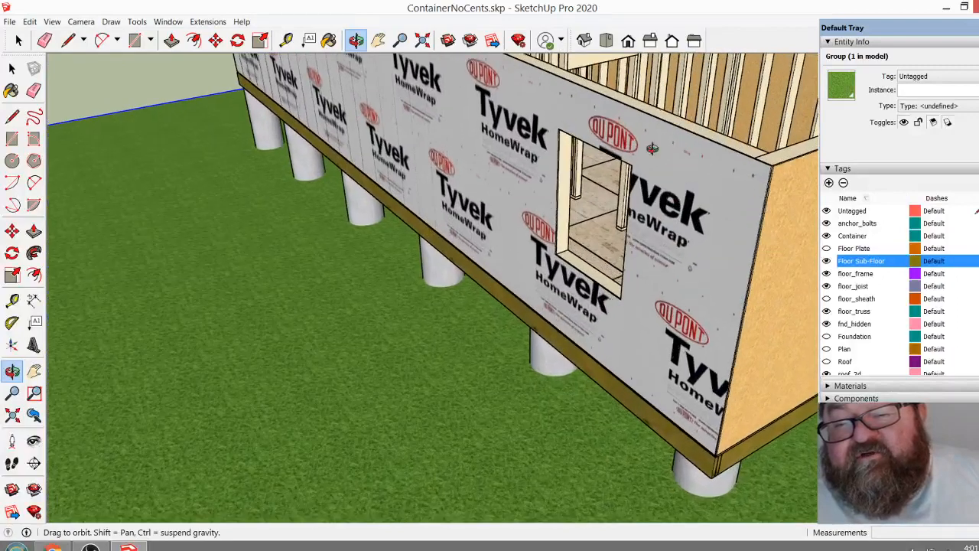
{"action": "left_click_drag", "start_coordinate": [665, 176], "coordinate": [621, 127]}
{"action": "left_click_drag", "start_coordinate": [633, 185], "coordinate": [572, 120]}
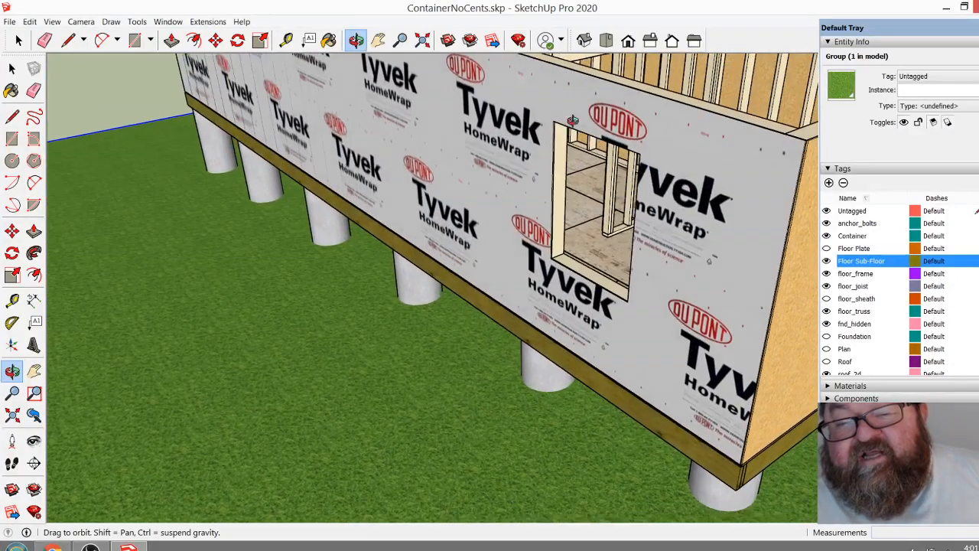
{"action": "left_click_drag", "start_coordinate": [551, 312], "coordinate": [563, 333]}
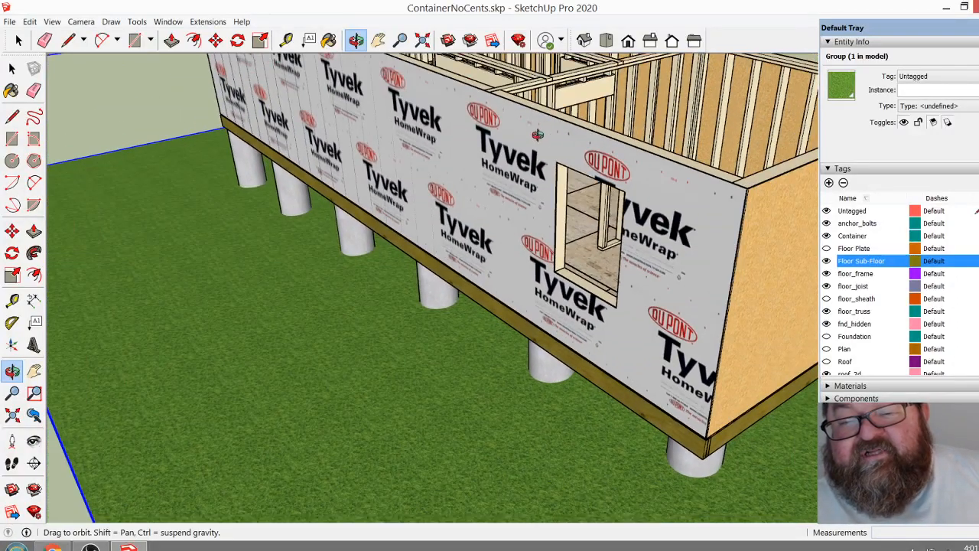
{"action": "left_click_drag", "start_coordinate": [662, 247], "coordinate": [329, 210]}
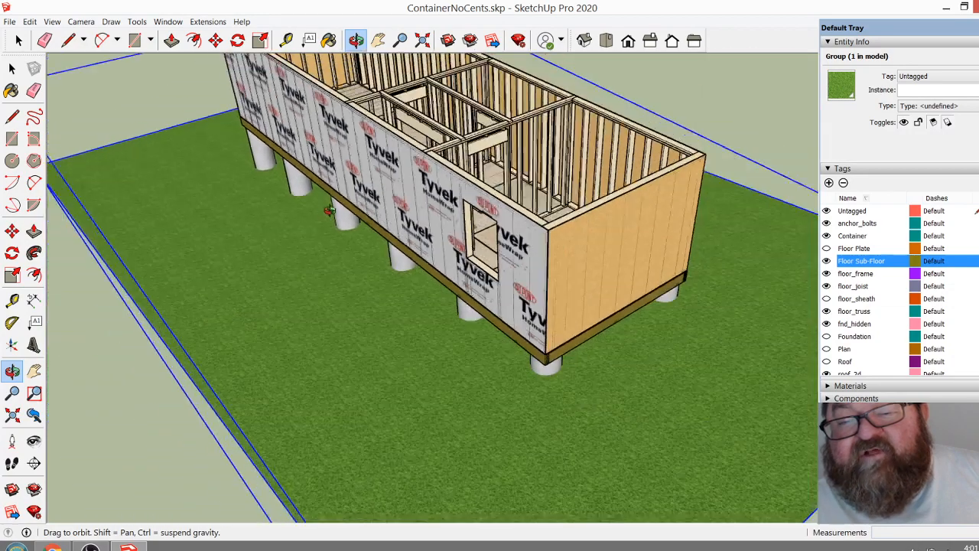
Compare the whole framed building on its piers with the separate shipping container from a distance
{"action": "scroll", "coordinate": [330, 211], "scroll_direction": "down", "scroll_amount": 5}
{"action": "left_click_drag", "start_coordinate": [468, 220], "coordinate": [282, 268]}
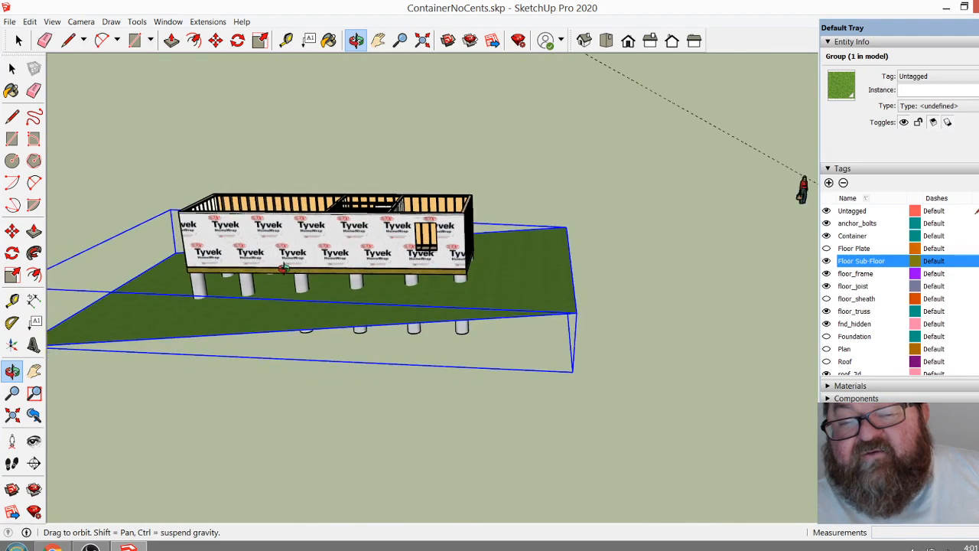
{"action": "scroll", "coordinate": [283, 267], "scroll_direction": "down", "scroll_amount": 5}
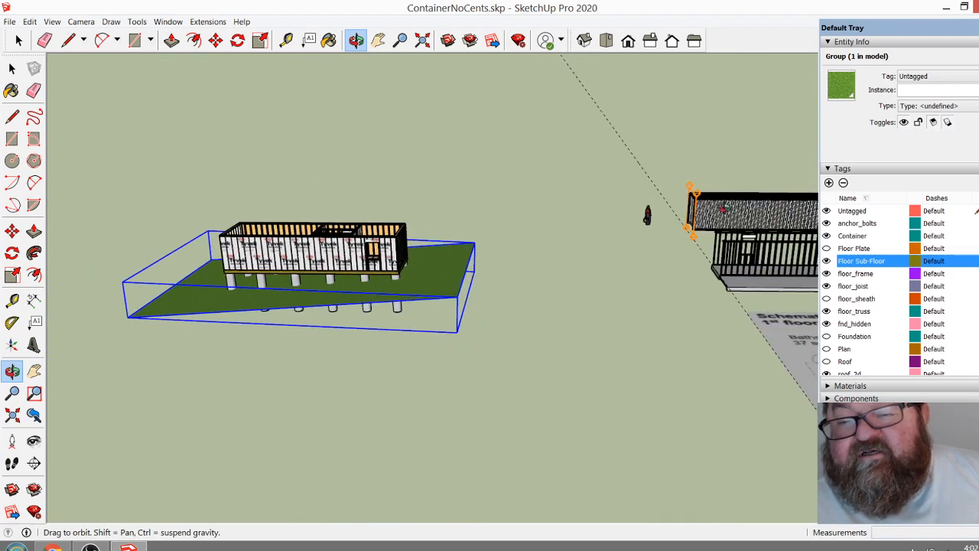
{"action": "scroll", "coordinate": [344, 242], "scroll_direction": "up", "scroll_amount": 1}
{"action": "scroll", "coordinate": [736, 222], "scroll_direction": "down", "scroll_amount": 2}
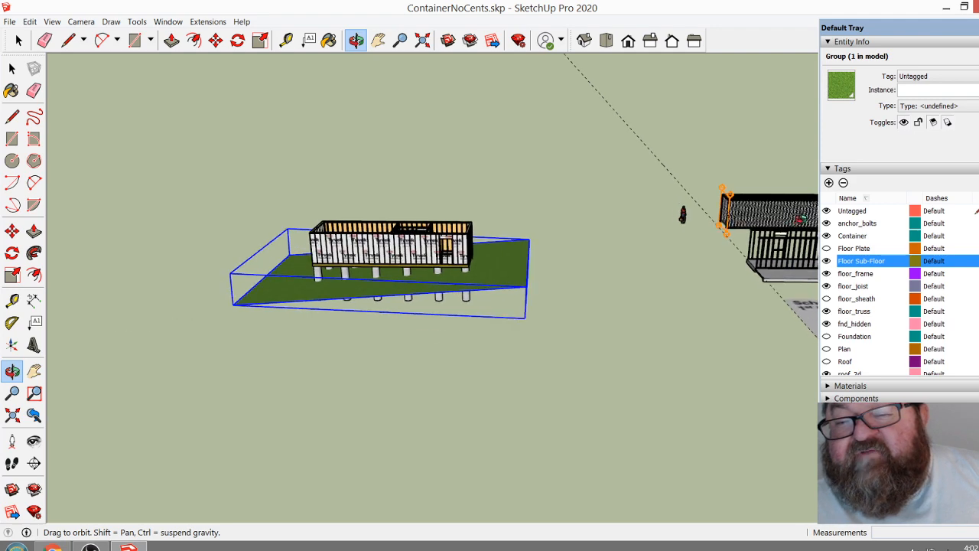
{"action": "scroll", "coordinate": [423, 260], "scroll_direction": "up", "scroll_amount": 6}
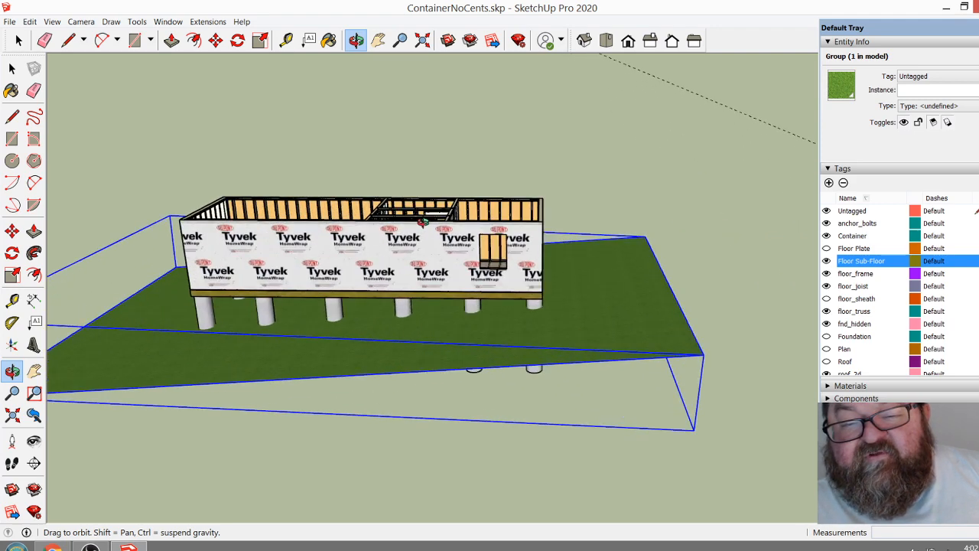
{"action": "scroll", "coordinate": [547, 264], "scroll_direction": "down", "scroll_amount": 4}
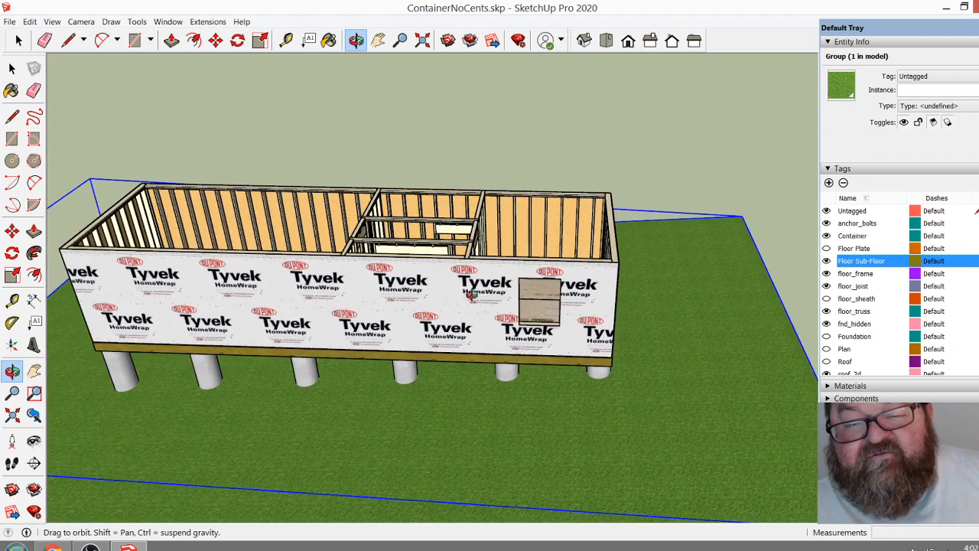
{"action": "scroll", "coordinate": [612, 343], "scroll_direction": "down", "scroll_amount": 3}
{"action": "scroll", "coordinate": [612, 342], "scroll_direction": "down", "scroll_amount": 1}
{"action": "scroll", "coordinate": [297, 312], "scroll_direction": "up", "scroll_amount": 4}
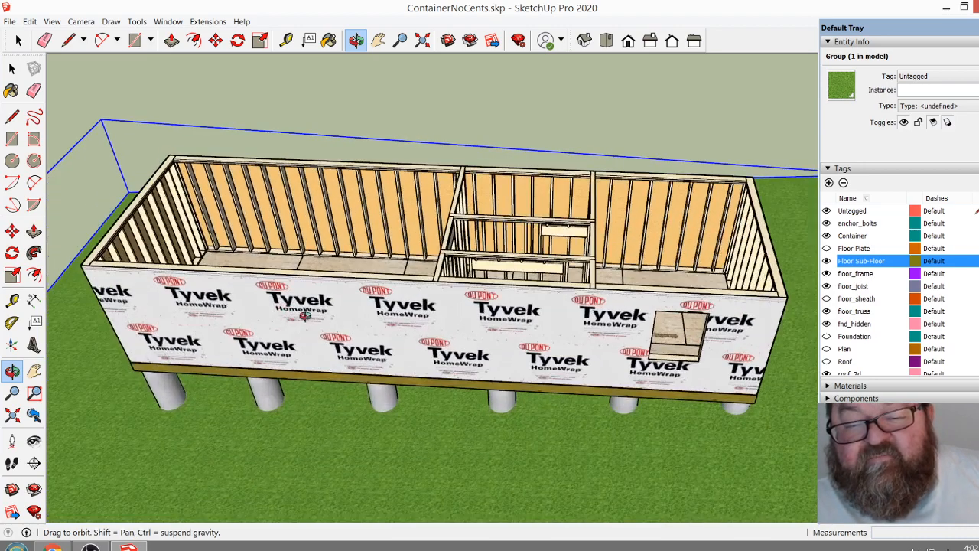
Try to place a 36 in. wide, 6' 8" high Medeek Wall door at 18' 7 1/4" along the long house-wrapped wall
{"action": "scroll", "coordinate": [664, 342], "scroll_direction": "down", "scroll_amount": 2}
{"action": "scroll", "coordinate": [269, 304], "scroll_direction": "up", "scroll_amount": 3}
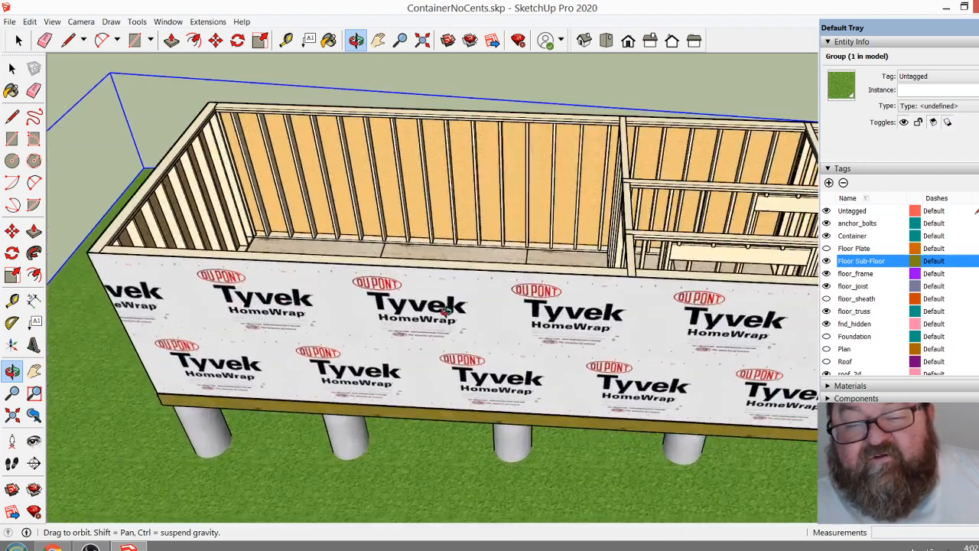
{"action": "scroll", "coordinate": [428, 352], "scroll_direction": "up", "scroll_amount": 2}
{"action": "scroll", "coordinate": [373, 322], "scroll_direction": "down", "scroll_amount": 3}
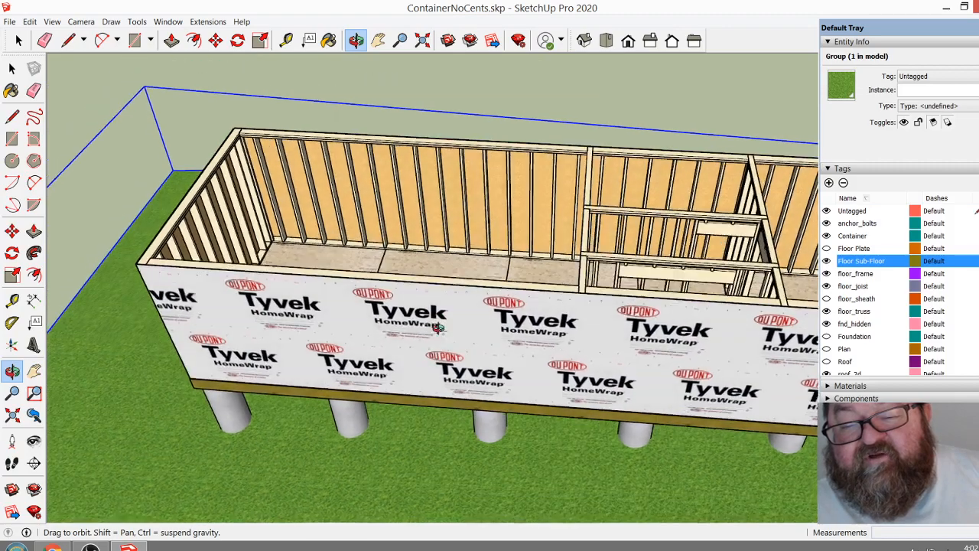
{"action": "scroll", "coordinate": [533, 370], "scroll_direction": "up", "scroll_amount": 3}
{"action": "scroll", "coordinate": [533, 370], "scroll_direction": "up", "scroll_amount": 3}
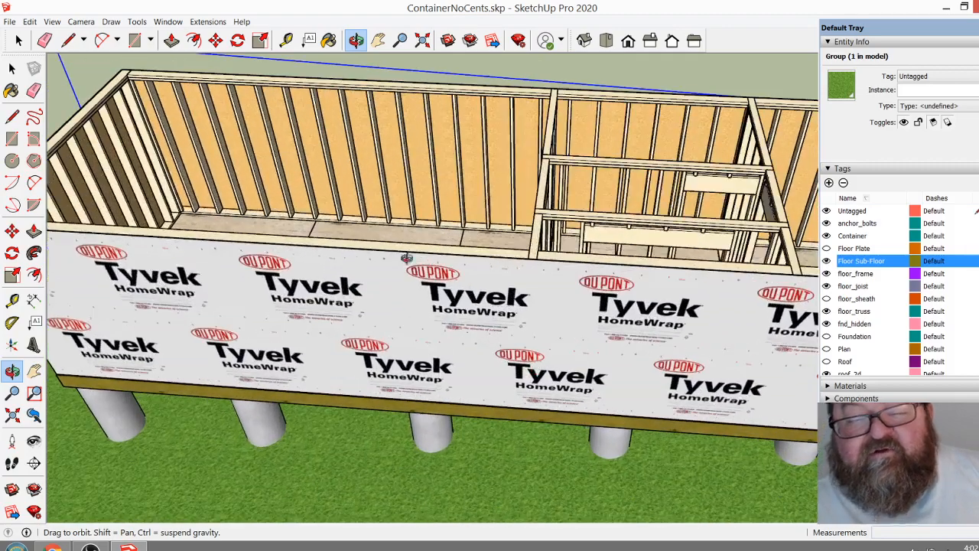
{"action": "left_click", "coordinate": [224, 23]}
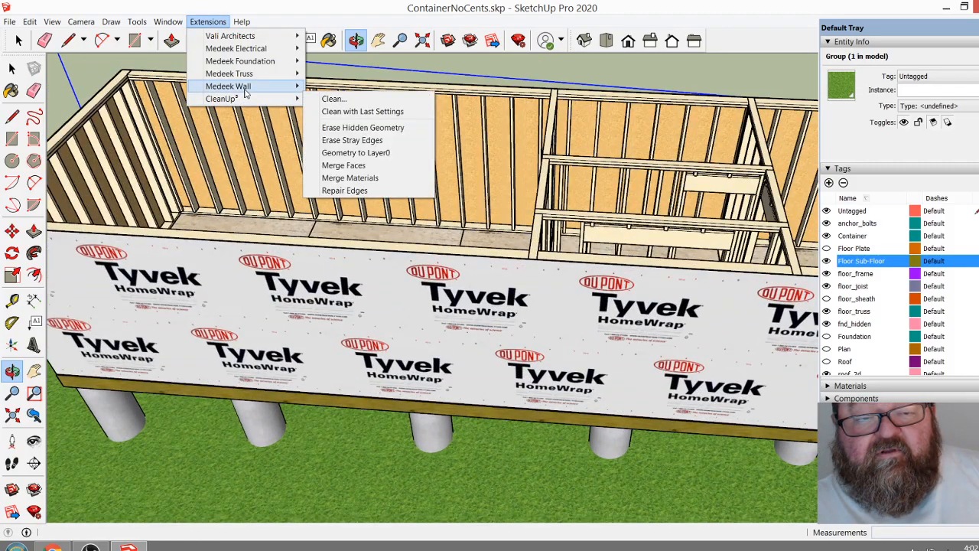
{"action": "mouse_move", "coordinate": [245, 87]}
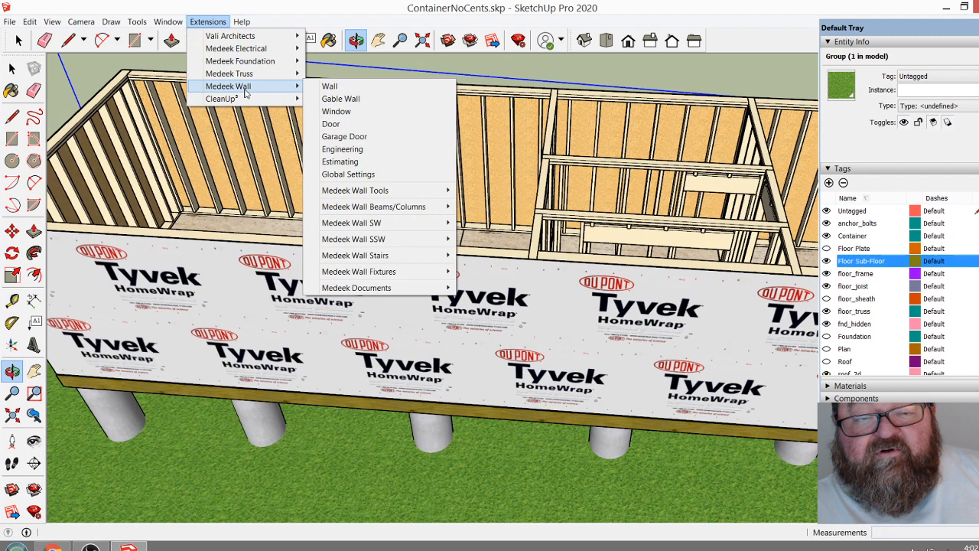
{"action": "left_click", "coordinate": [344, 124]}
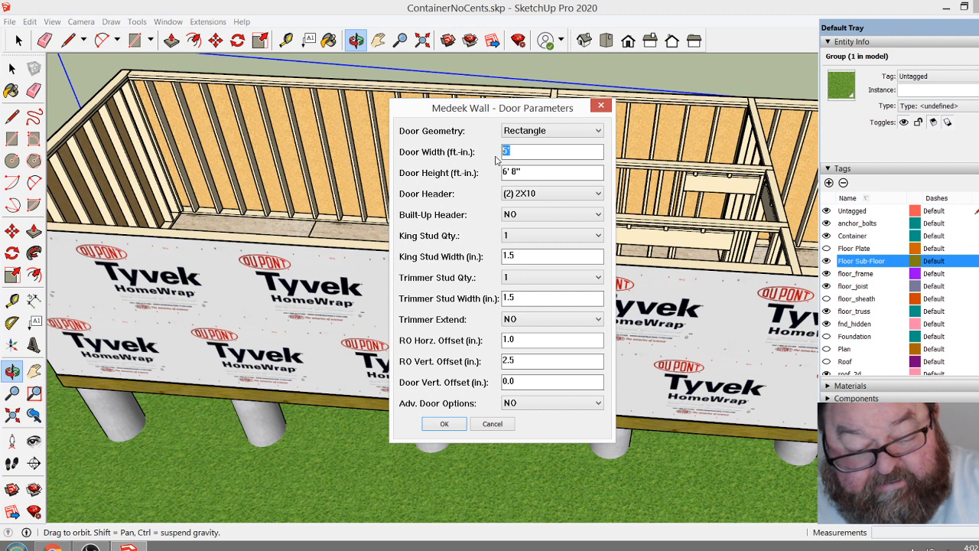
{"action": "left_click", "coordinate": [516, 199]}
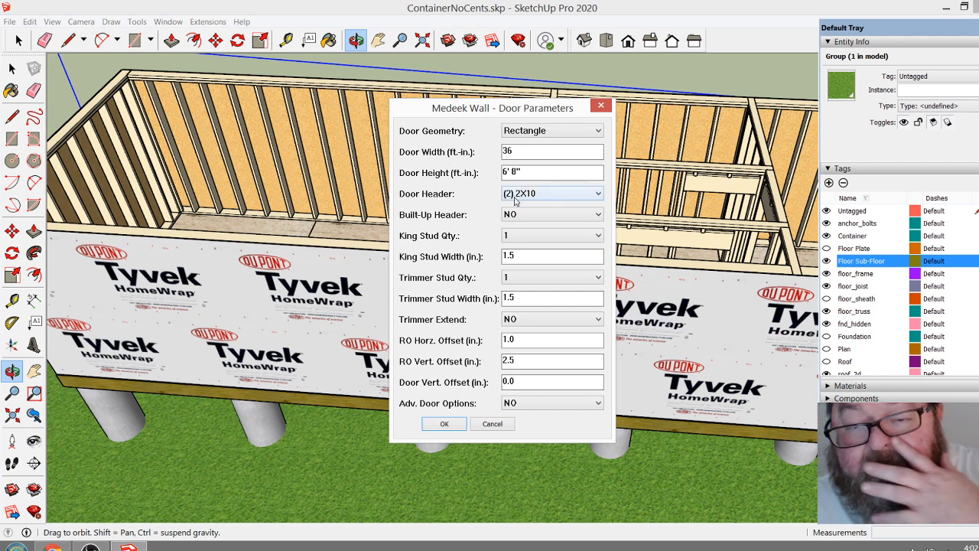
{"action": "left_click", "coordinate": [442, 426]}
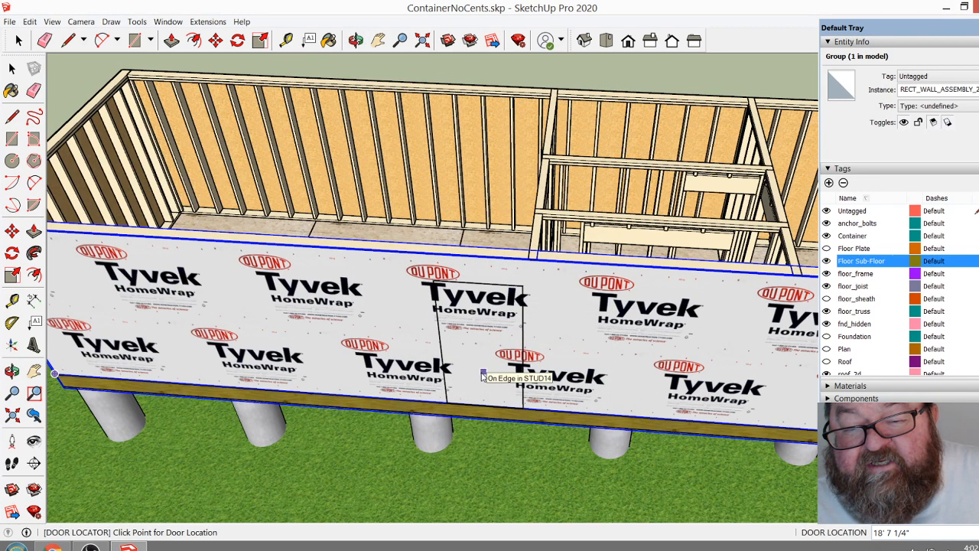
{"action": "left_click", "coordinate": [483, 375]}
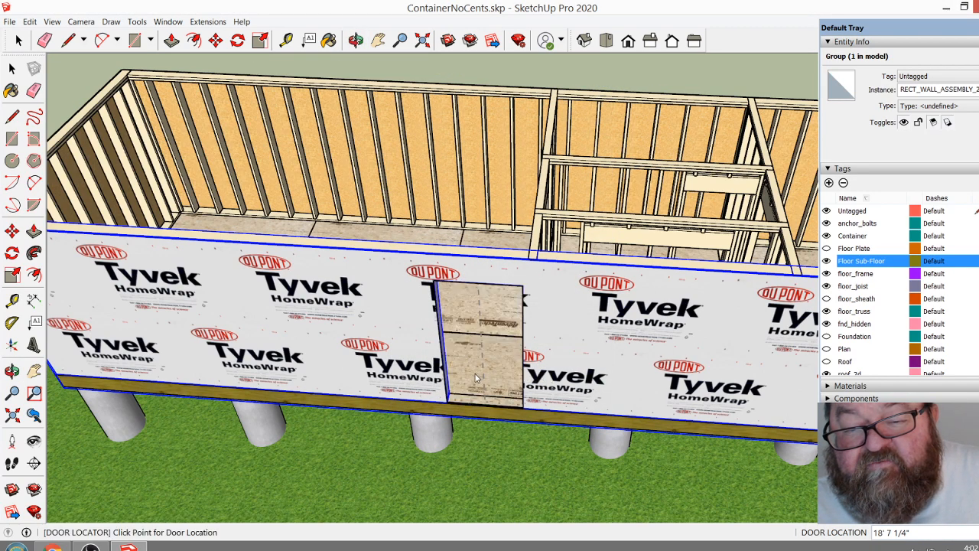
Examine the door opening from inside, up close where its jamb studs meet the interior partition
{"action": "left_click", "coordinate": [356, 40]}
{"action": "left_click_drag", "start_coordinate": [627, 296], "coordinate": [310, 254]}
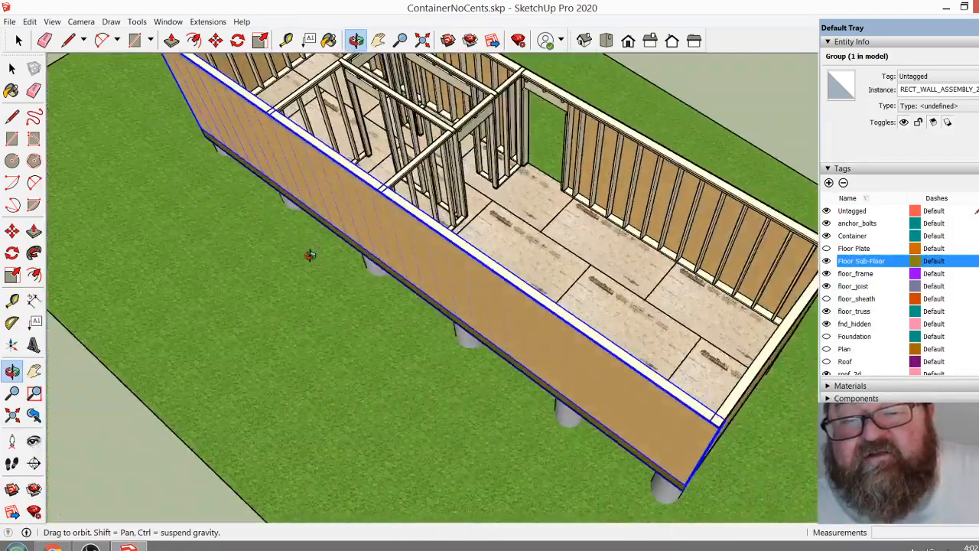
{"action": "scroll", "coordinate": [581, 142], "scroll_direction": "up", "scroll_amount": 8}
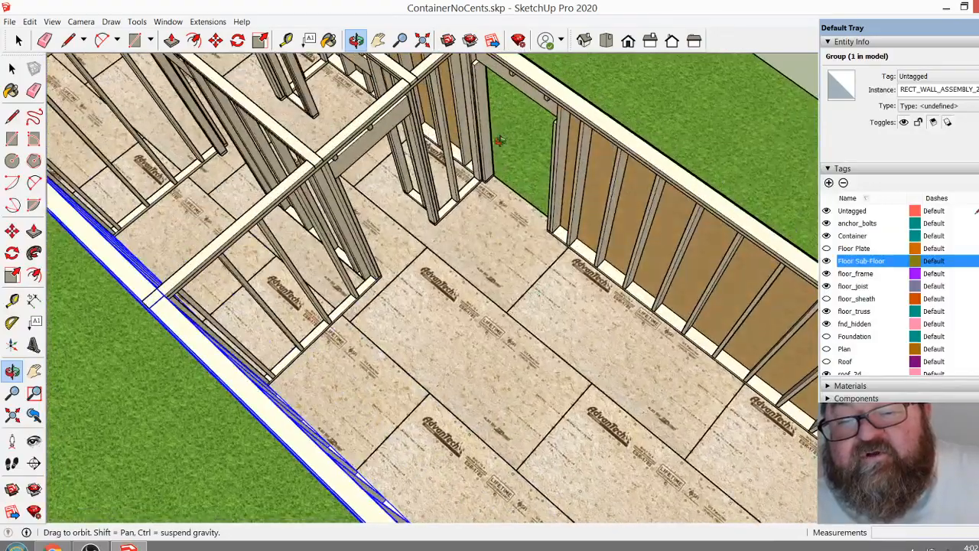
{"action": "left_click_drag", "start_coordinate": [448, 276], "coordinate": [461, 220]}
{"action": "scroll", "coordinate": [537, 165], "scroll_direction": "up", "scroll_amount": 10}
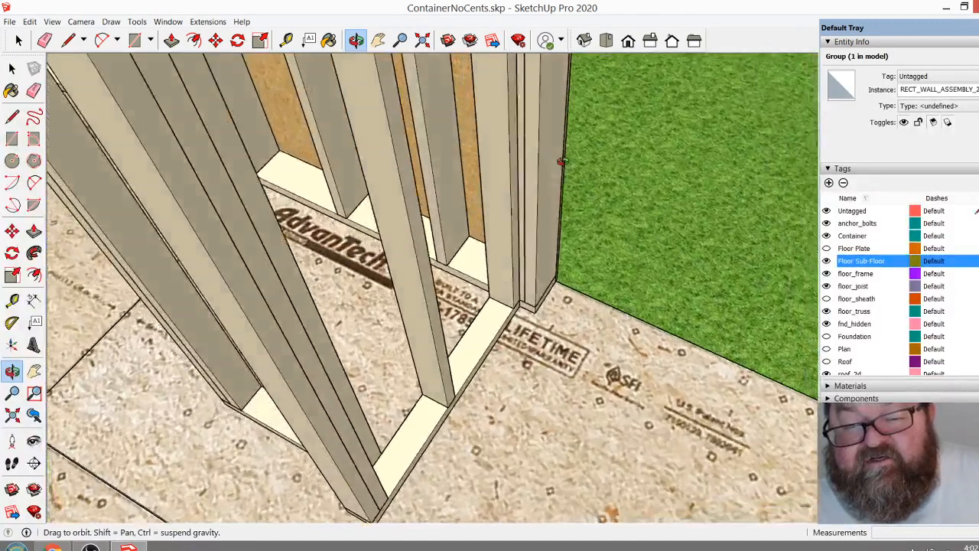
{"action": "left_click_drag", "start_coordinate": [562, 162], "coordinate": [543, 198]}
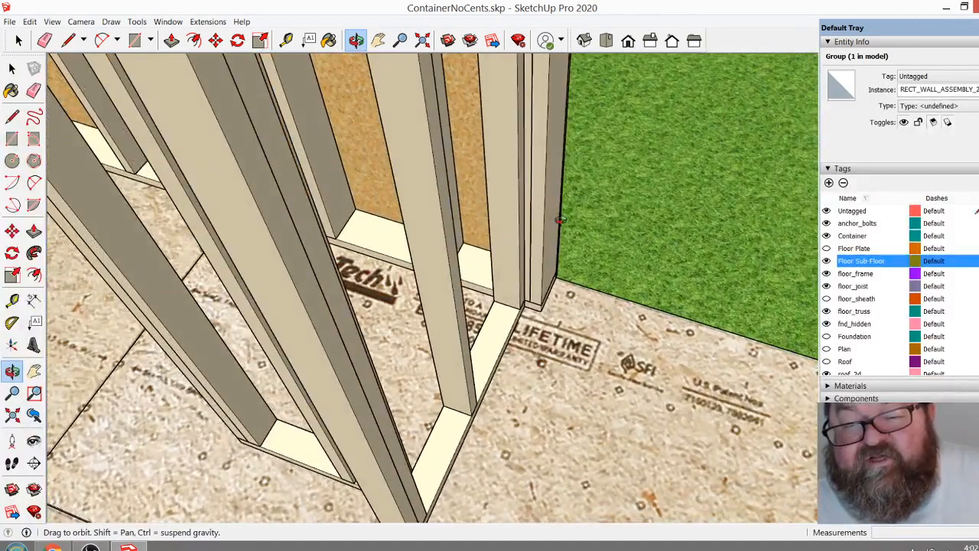
{"action": "scroll", "coordinate": [498, 299], "scroll_direction": "down", "scroll_amount": 5}
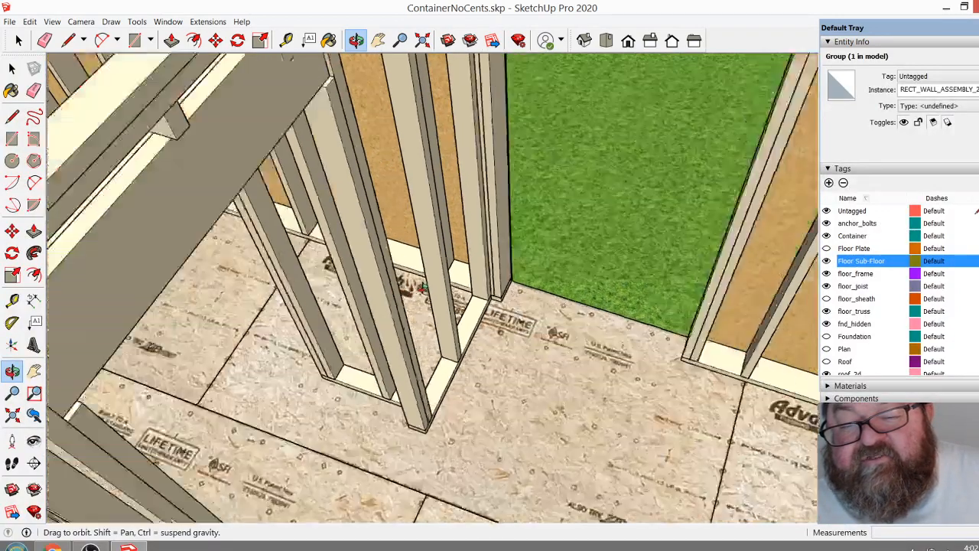
Place a rectangular Medeek Wall door 36 in. wide and 6' 8" high at about 18' 3 1/8" along the long wall, beside the interior partition
{"action": "left_click_drag", "start_coordinate": [508, 371], "coordinate": [383, 219]}
{"action": "left_click", "coordinate": [208, 21]}
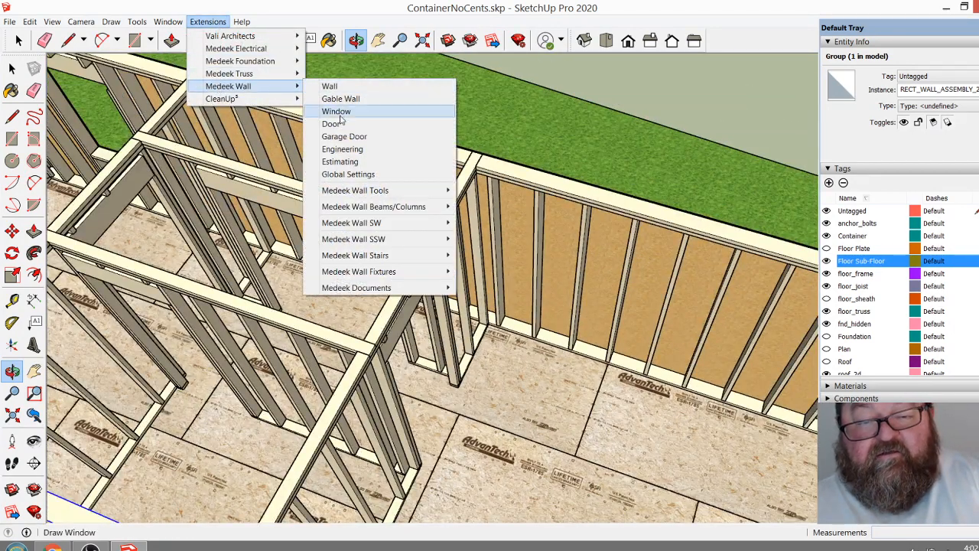
{"action": "left_click", "coordinate": [330, 123]}
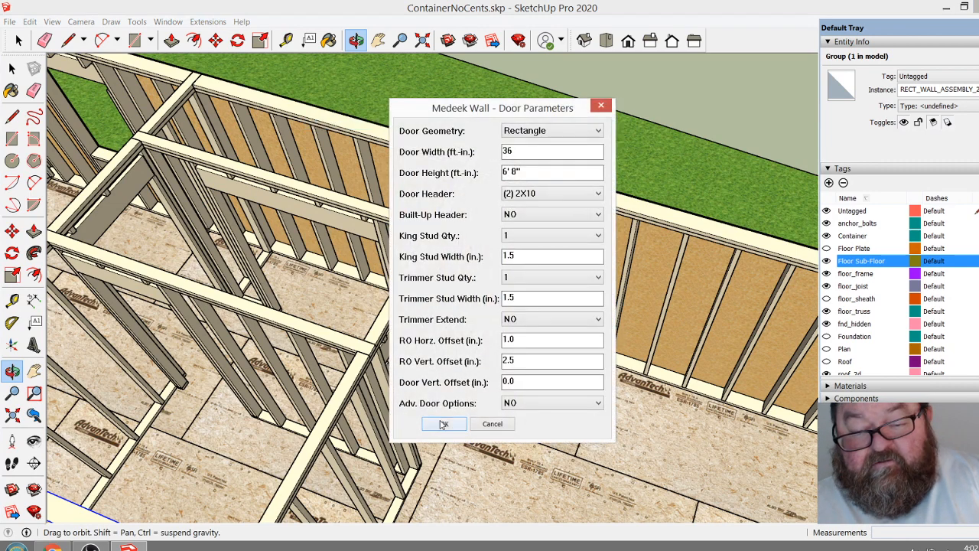
{"action": "left_click", "coordinate": [443, 424]}
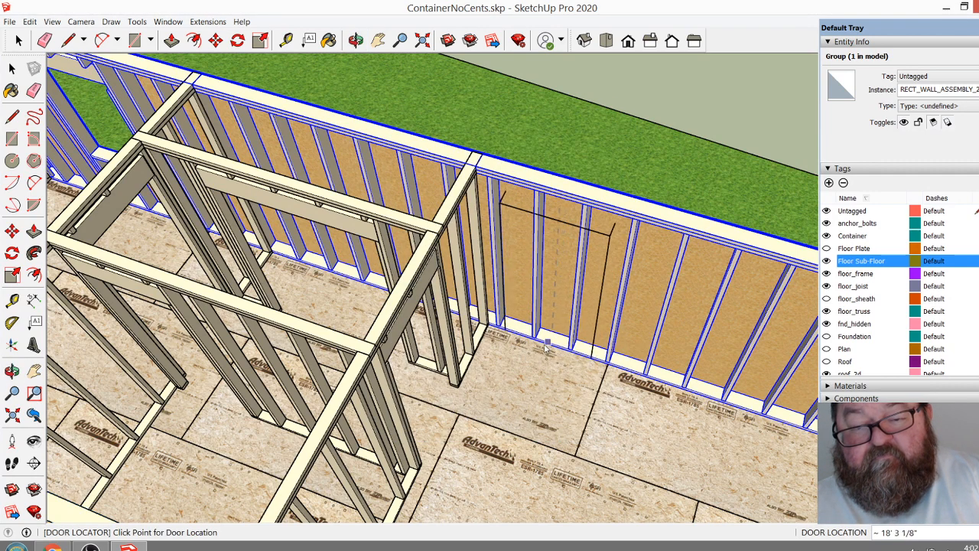
{"action": "left_click", "coordinate": [547, 348]}
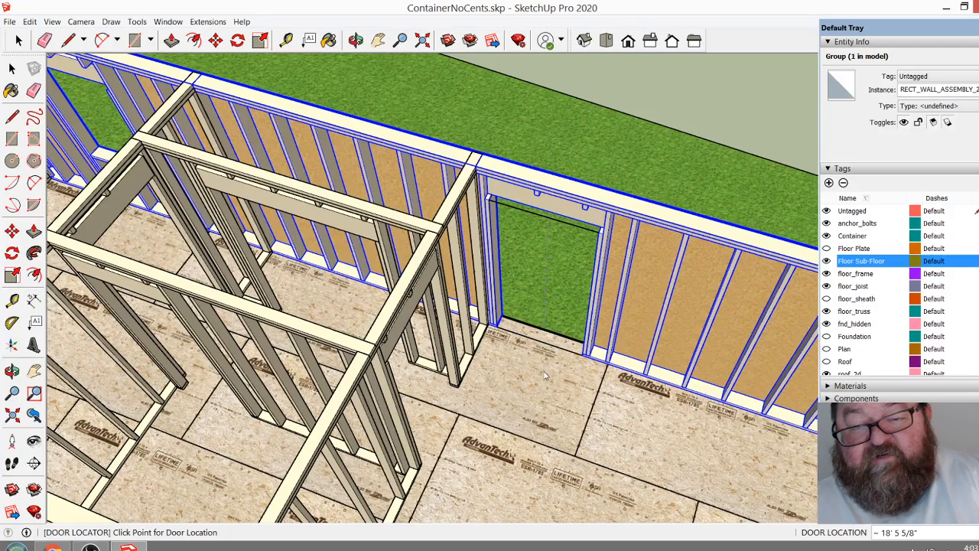
Examine the new door opening from inside, checking its jamb studs at floor and header level where they meet the interior partition
{"action": "scroll", "coordinate": [544, 375], "scroll_direction": "up", "scroll_amount": 10}
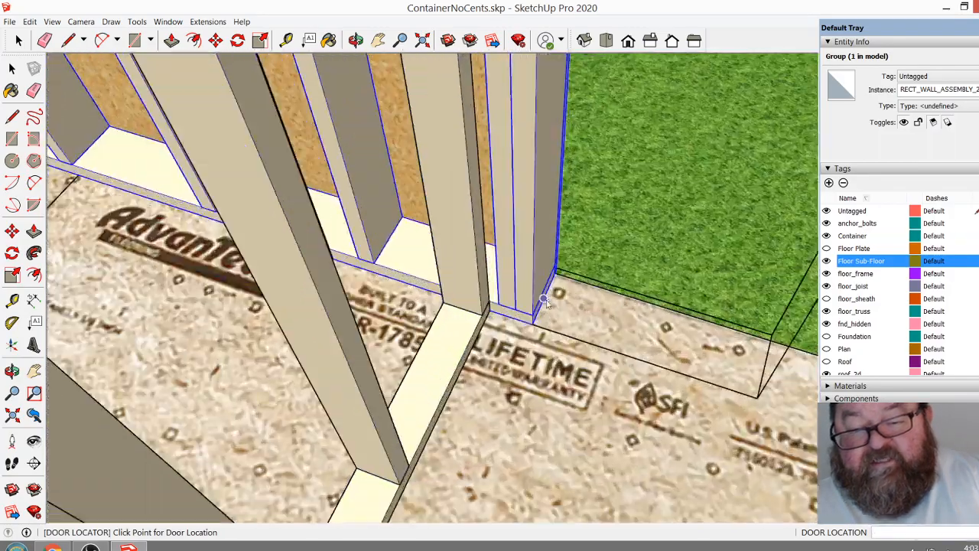
{"action": "middle_click_drag", "start_coordinate": [544, 300], "coordinate": [526, 321]}
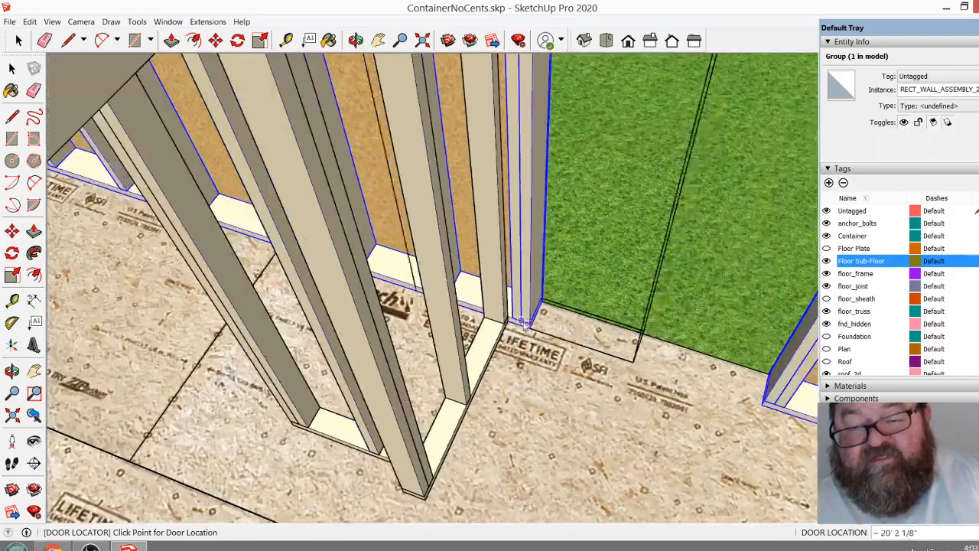
{"action": "scroll", "coordinate": [523, 321], "scroll_direction": "up", "scroll_amount": 5}
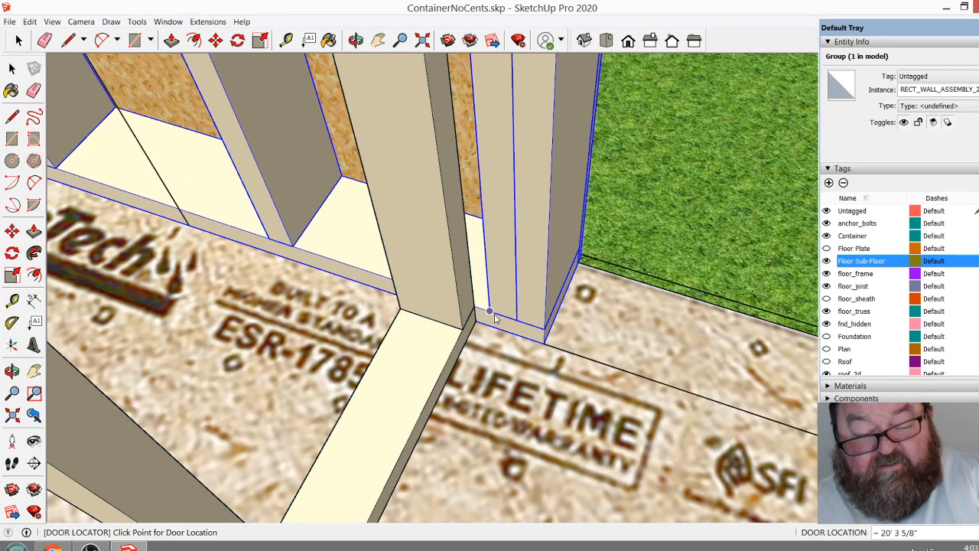
{"action": "key", "text": "space"}
{"action": "scroll", "coordinate": [497, 323], "scroll_direction": "down", "scroll_amount": 2}
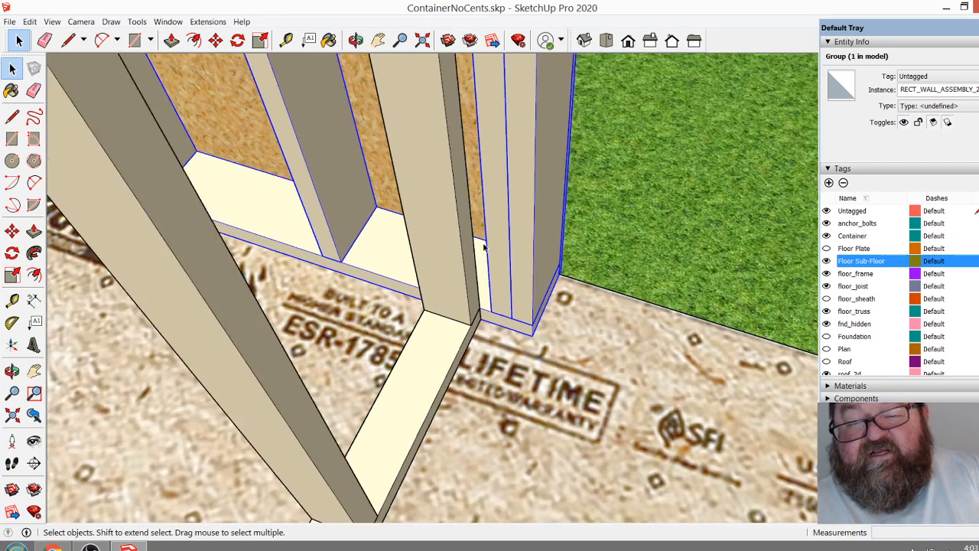
{"action": "scroll", "coordinate": [463, 231], "scroll_direction": "down", "scroll_amount": 1}
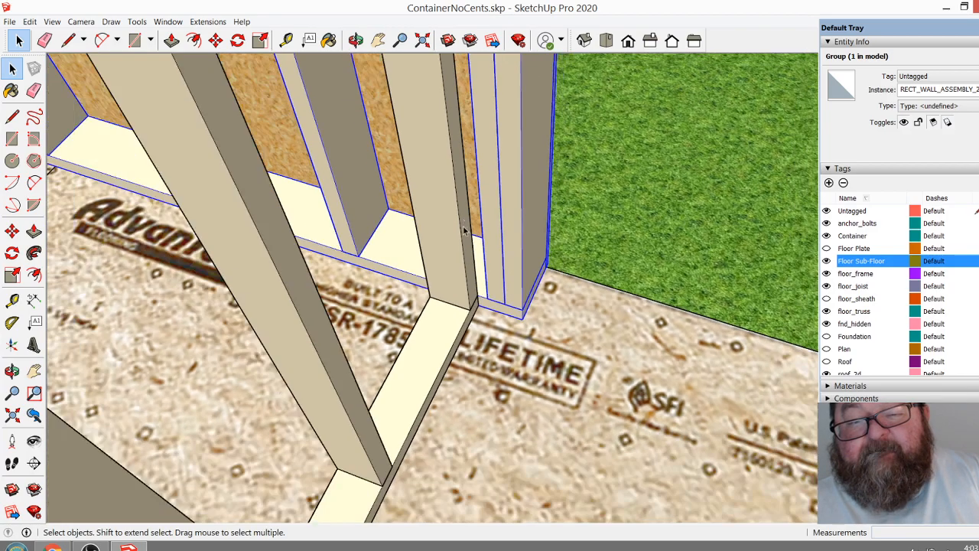
{"action": "scroll", "coordinate": [430, 312], "scroll_direction": "down", "scroll_amount": 7}
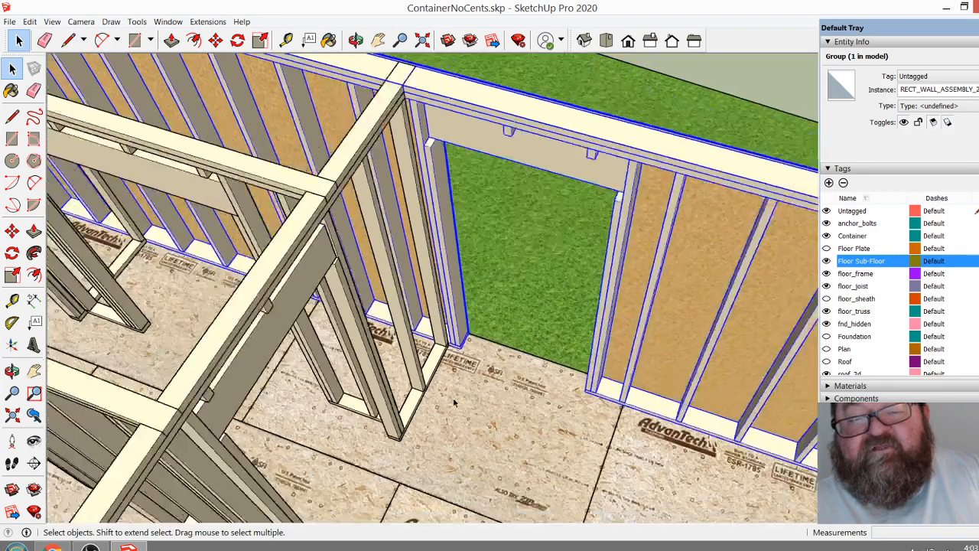
{"action": "scroll", "coordinate": [408, 170], "scroll_direction": "up", "scroll_amount": 4}
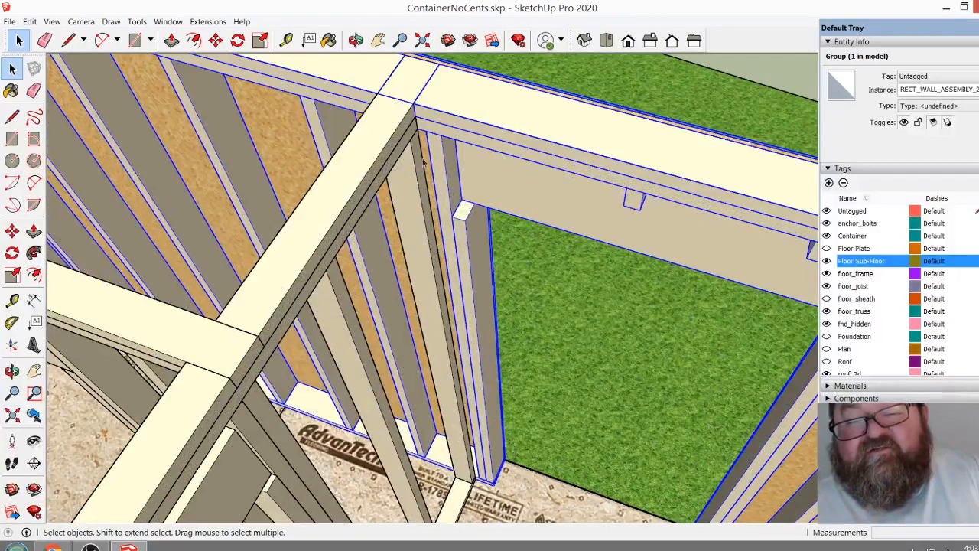
{"action": "scroll", "coordinate": [432, 290], "scroll_direction": "up", "scroll_amount": 2}
{"action": "scroll", "coordinate": [383, 237], "scroll_direction": "down", "scroll_amount": 2}
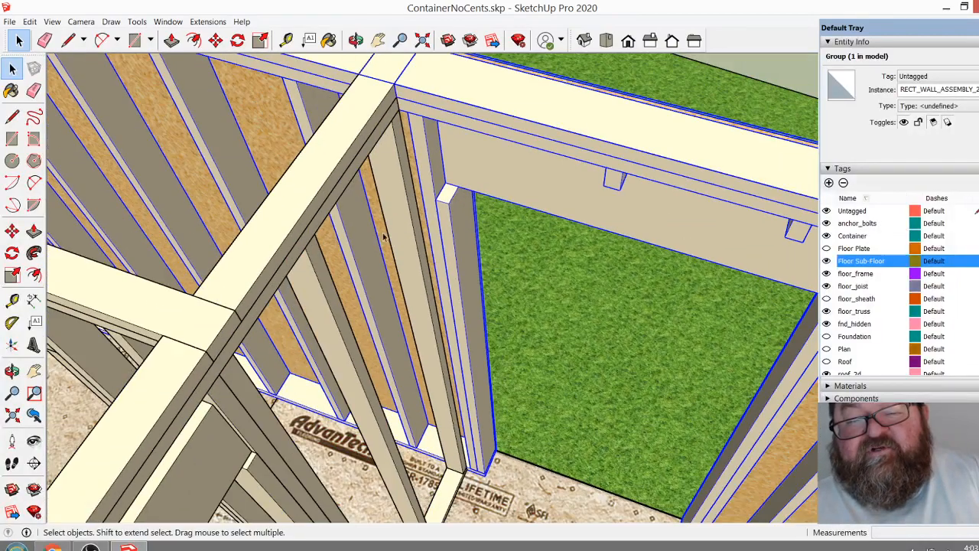
{"action": "scroll", "coordinate": [429, 189], "scroll_direction": "down", "scroll_amount": 1}
{"action": "scroll", "coordinate": [453, 344], "scroll_direction": "up", "scroll_amount": 5}
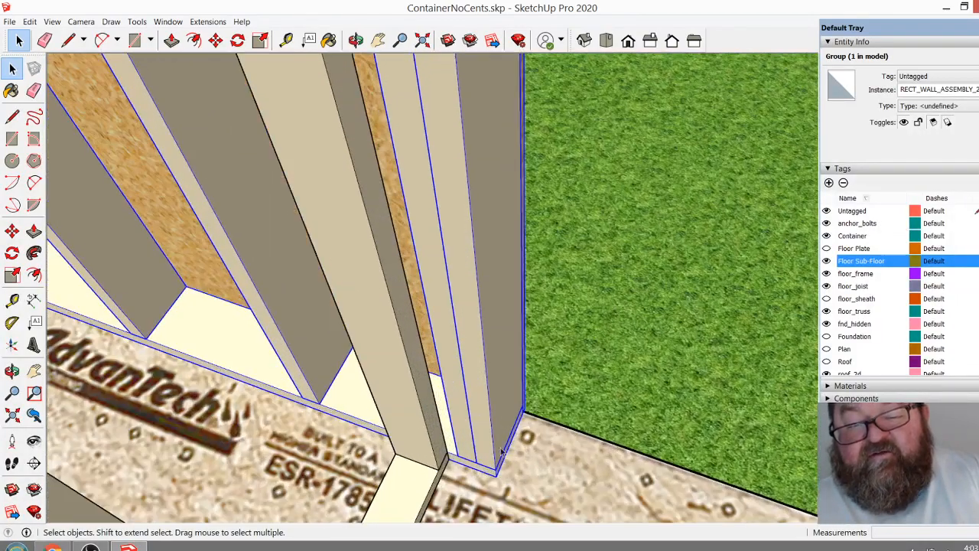
{"action": "scroll", "coordinate": [459, 442], "scroll_direction": "up", "scroll_amount": 4}
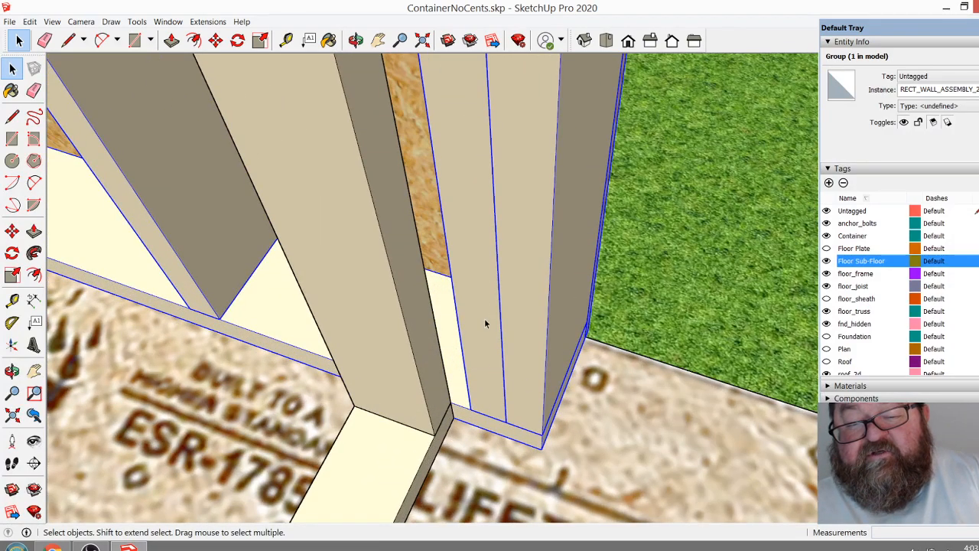
{"action": "scroll", "coordinate": [527, 315], "scroll_direction": "down", "scroll_amount": 5}
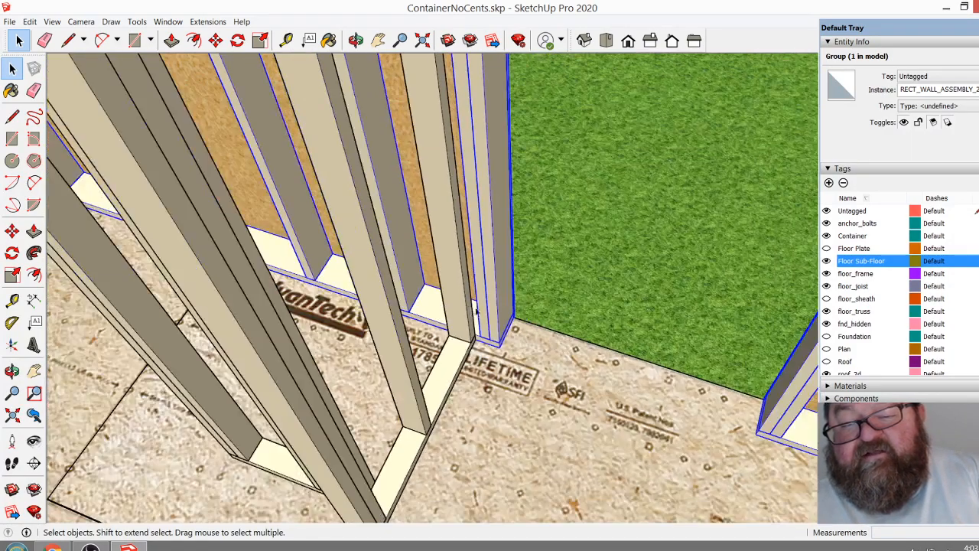
{"action": "scroll", "coordinate": [501, 332], "scroll_direction": "up", "scroll_amount": 5}
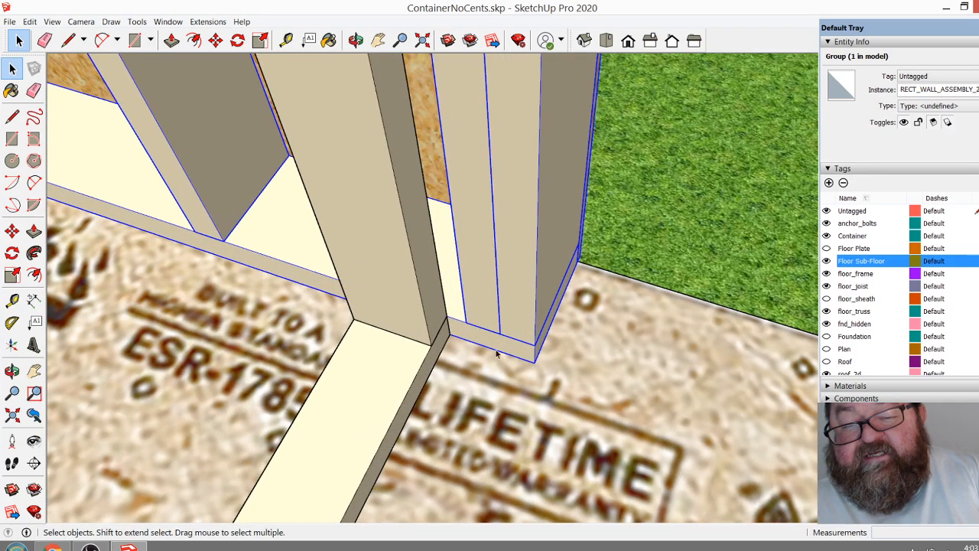
{"action": "scroll", "coordinate": [509, 333], "scroll_direction": "down", "scroll_amount": 2}
{"action": "scroll", "coordinate": [490, 244], "scroll_direction": "down", "scroll_amount": 2}
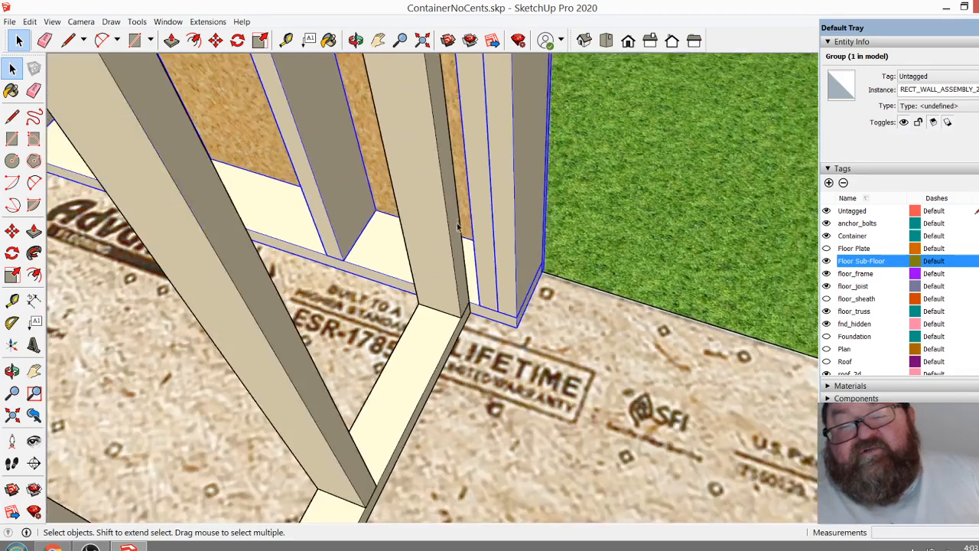
{"action": "scroll", "coordinate": [472, 226], "scroll_direction": "down", "scroll_amount": 6}
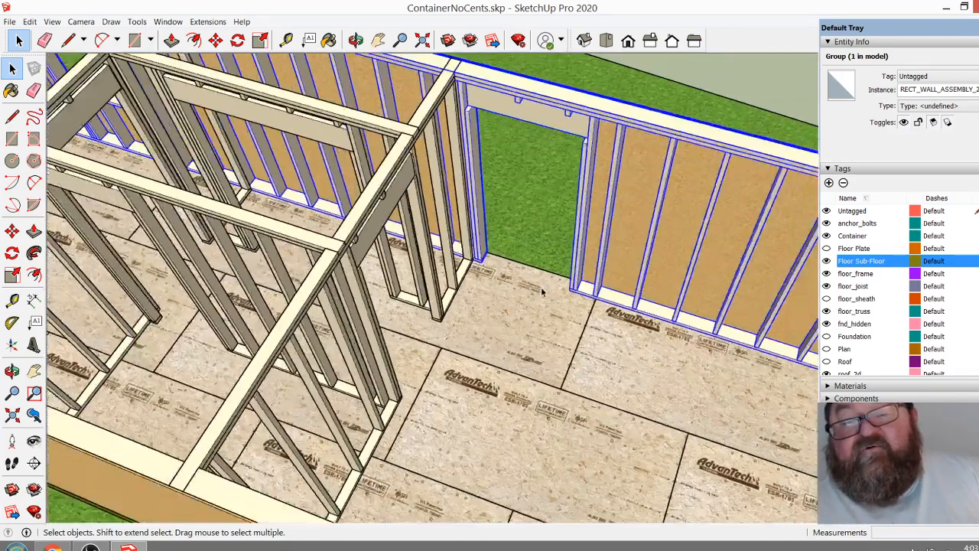
{"action": "middle_click_drag", "start_coordinate": [541, 291], "coordinate": [575, 234]}
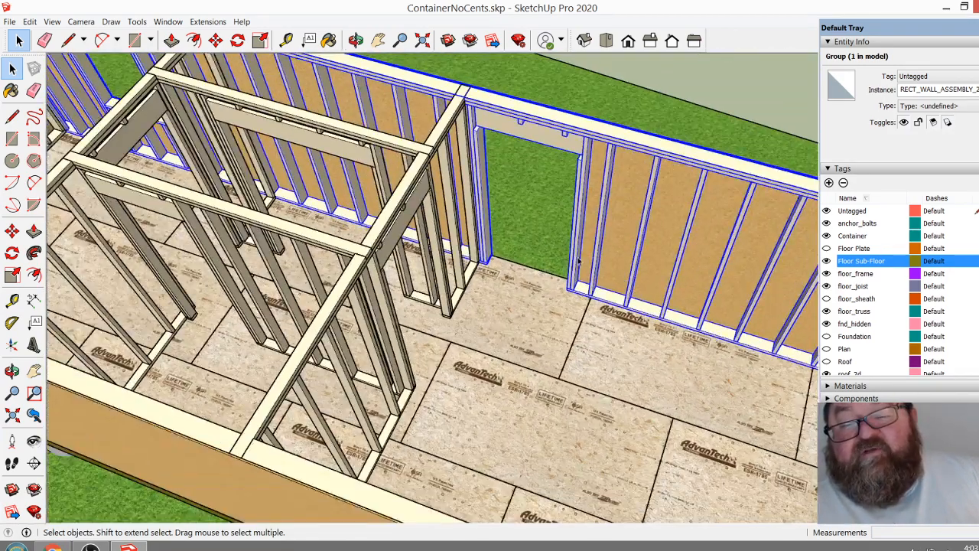
{"action": "scroll", "coordinate": [438, 289], "scroll_direction": "down", "scroll_amount": 2}
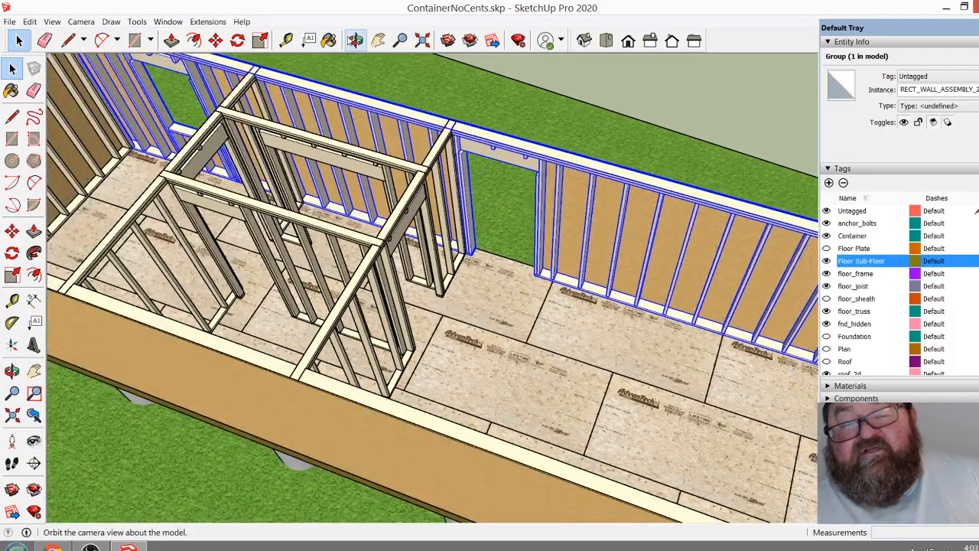
Inspect the door and window openings from outside, along the full length of the house-wrapped wall on its piers
{"action": "left_click", "coordinate": [355, 40]}
{"action": "left_click_drag", "start_coordinate": [558, 318], "coordinate": [295, 314]}
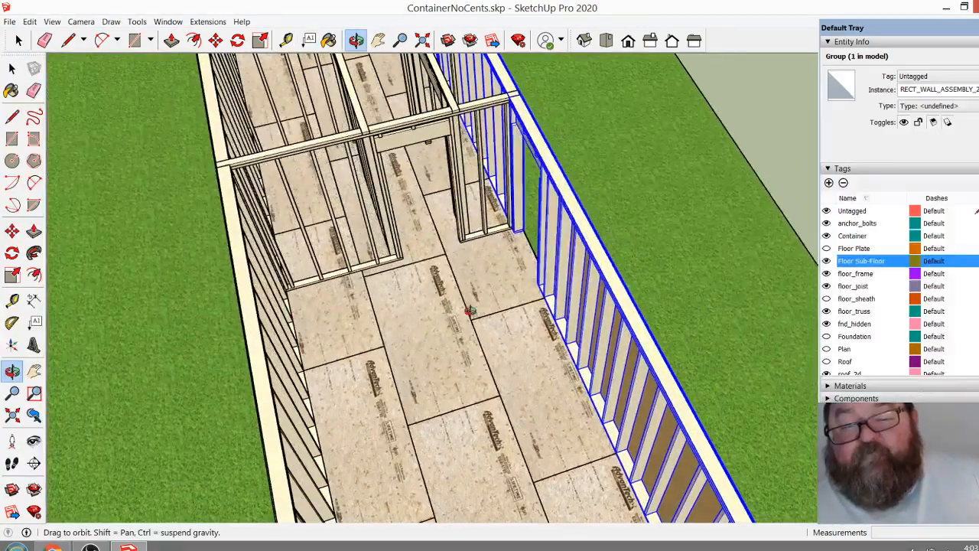
{"action": "left_click_drag", "start_coordinate": [470, 310], "coordinate": [341, 280]}
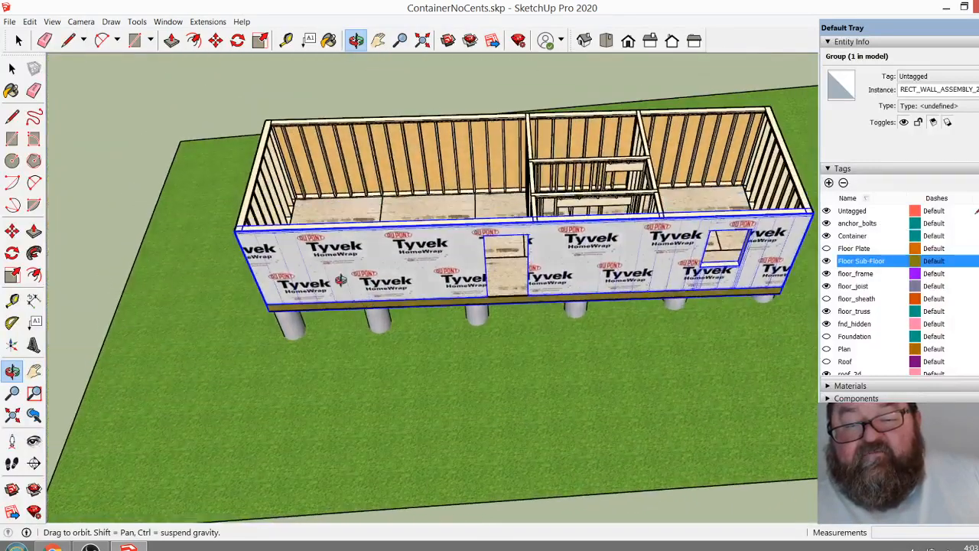
{"action": "scroll", "coordinate": [344, 272], "scroll_direction": "up", "scroll_amount": 5}
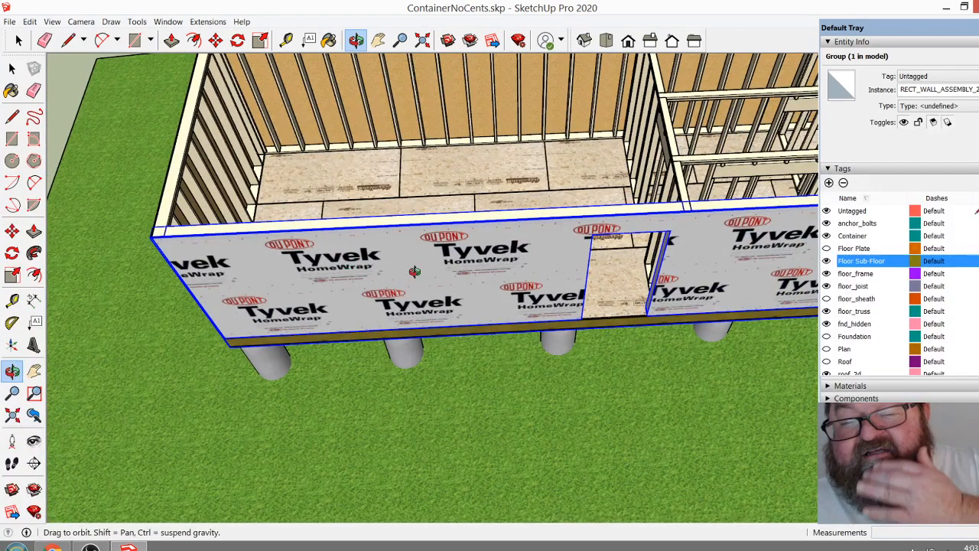
{"action": "left_click_drag", "start_coordinate": [372, 273], "coordinate": [242, 240]}
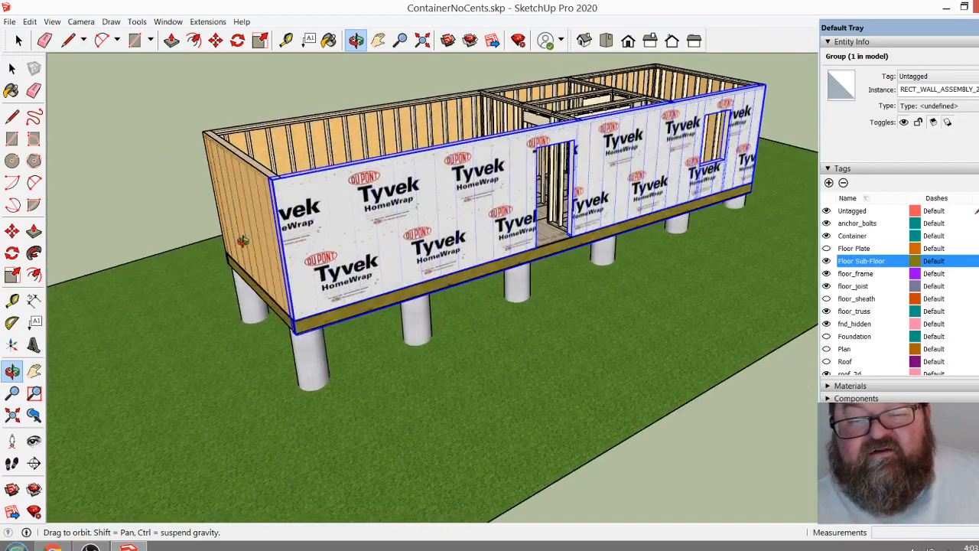
{"action": "scroll", "coordinate": [419, 249], "scroll_direction": "down", "scroll_amount": 5}
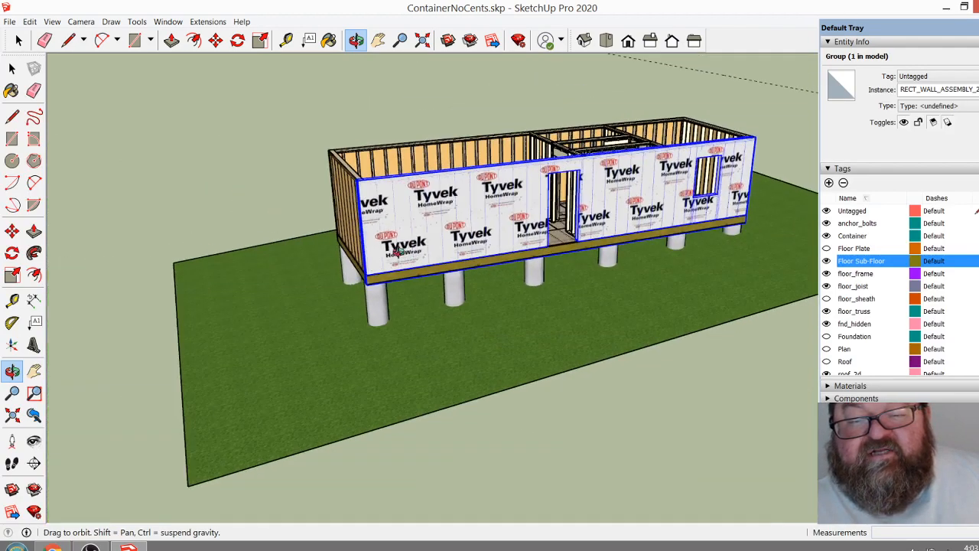
{"action": "left_click_drag", "start_coordinate": [345, 274], "coordinate": [293, 308]}
{"action": "scroll", "coordinate": [441, 283], "scroll_direction": "up", "scroll_amount": 6}
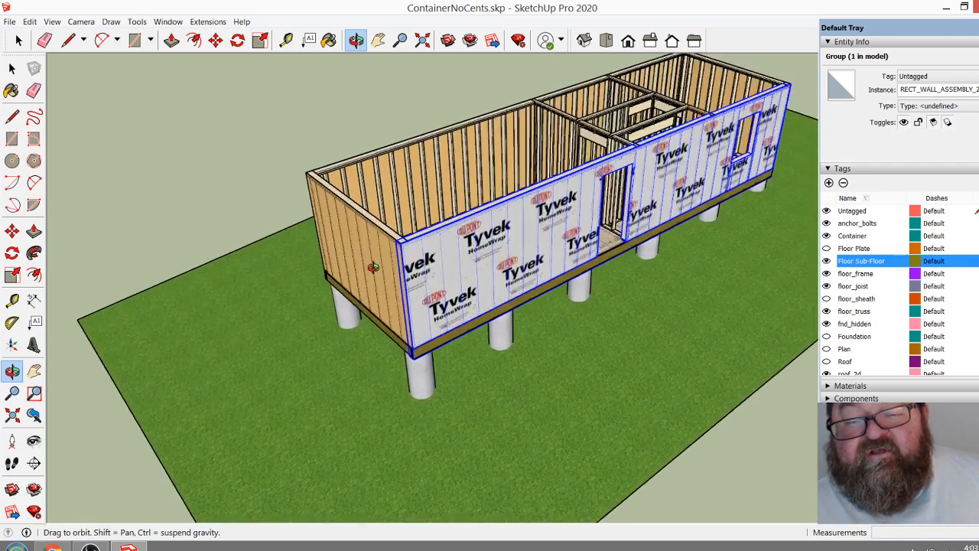
Place a rectangular Medeek Wall window 6' wide and 4'6" high, with an 80 in. header height, at 5' 11 1/2" in the short end wall
{"action": "mouse_move", "coordinate": [496, 296]}
{"action": "left_mouse_down"}
{"action": "mouse_move", "coordinate": [582, 280]}
{"action": "mouse_move", "coordinate": [487, 282]}
{"action": "mouse_move", "coordinate": [490, 303]}
{"action": "mouse_move", "coordinate": [498, 291]}
{"action": "left_mouse_up"}
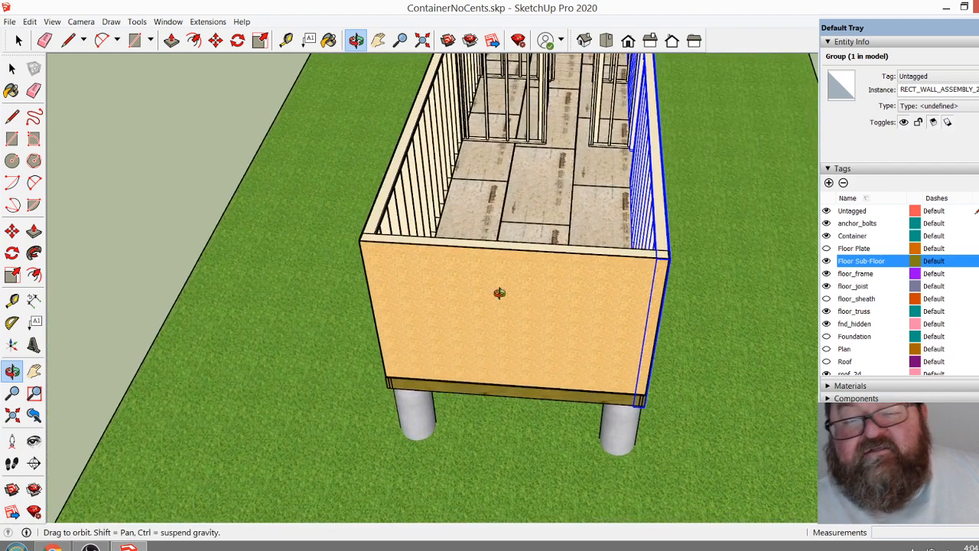
{"action": "left_click", "coordinate": [207, 21]}
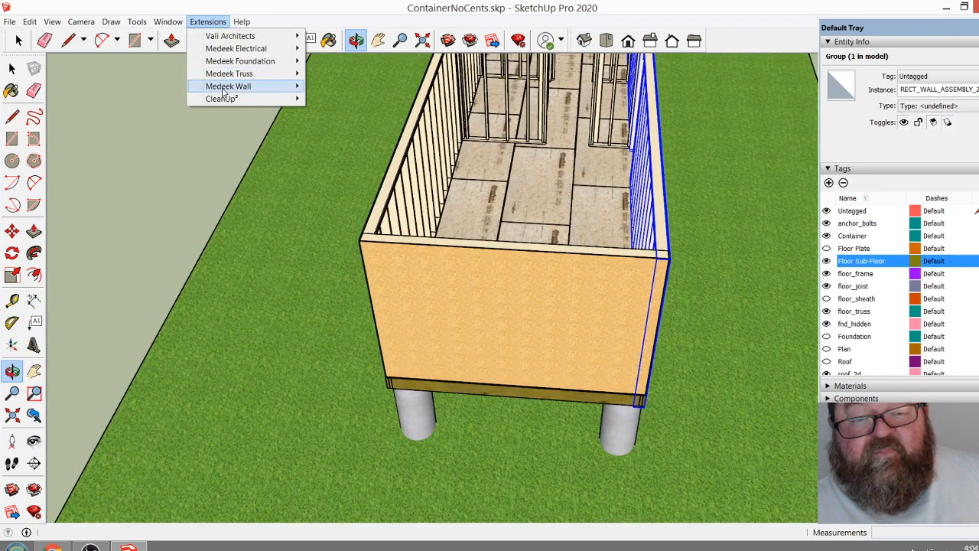
{"action": "mouse_move", "coordinate": [244, 86]}
{"action": "left_click", "coordinate": [348, 112]}
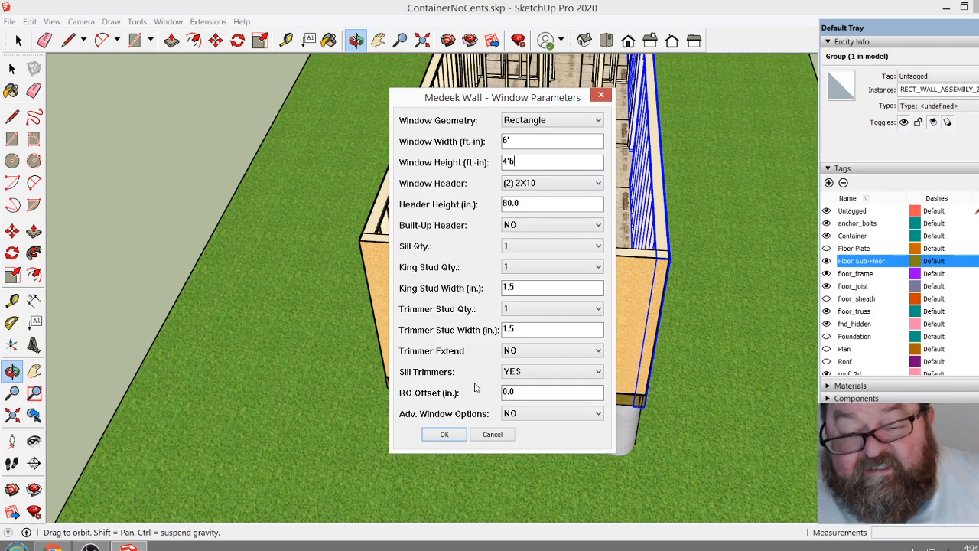
{"action": "left_click", "coordinate": [455, 438]}
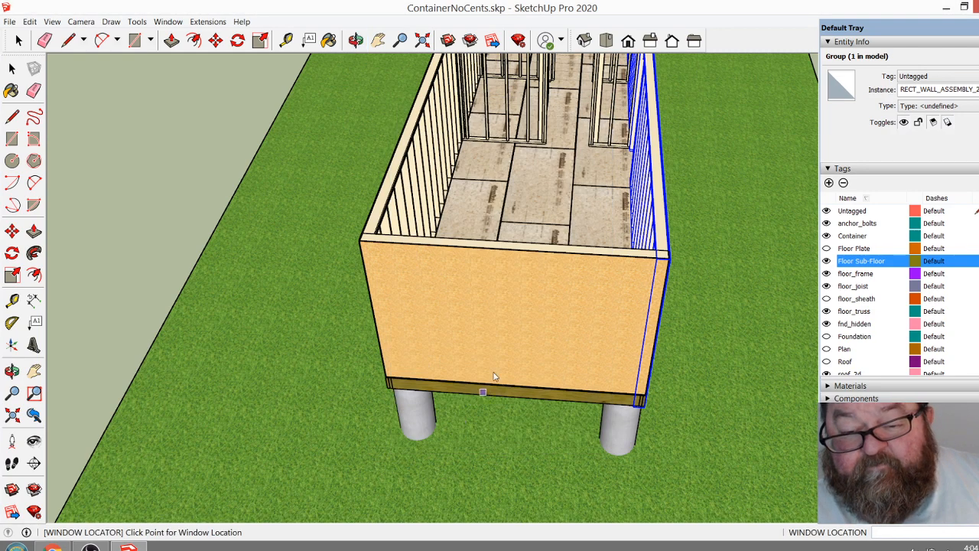
{"action": "left_click", "coordinate": [514, 243]}
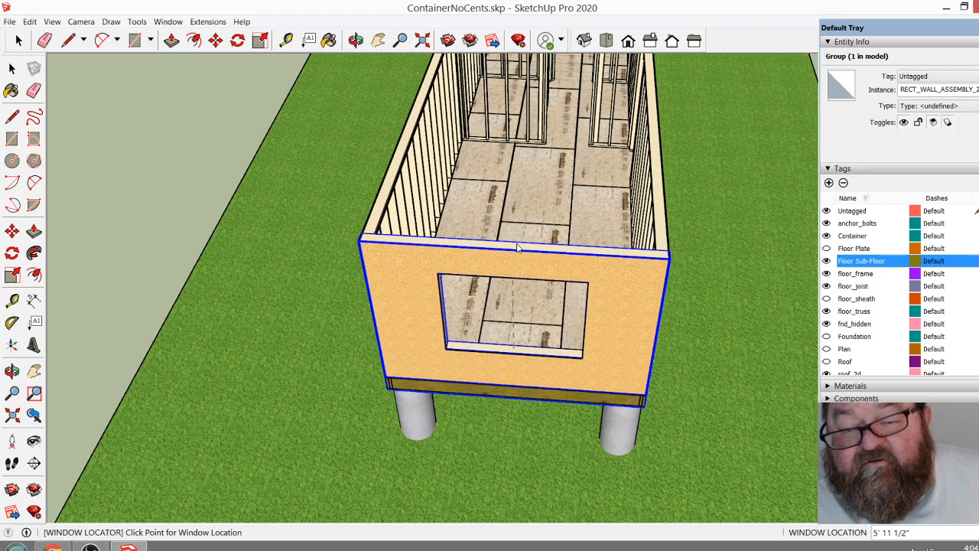
Examine the end wall's window framing and the adjoining open room from inside the building
{"action": "left_click", "coordinate": [355, 40]}
{"action": "left_click_drag", "start_coordinate": [604, 339], "coordinate": [484, 135]}
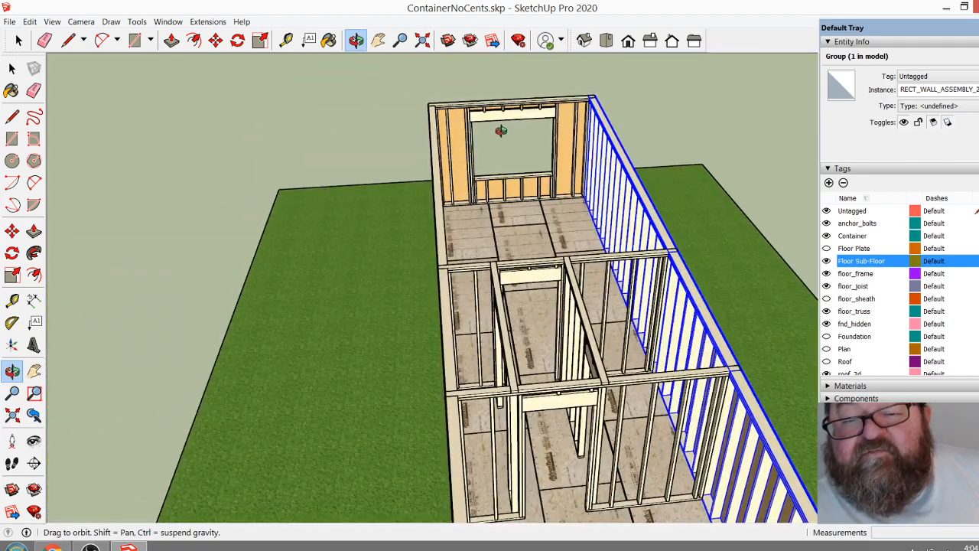
{"action": "left_click_drag", "start_coordinate": [474, 280], "coordinate": [546, 306]}
{"action": "scroll", "coordinate": [468, 227], "scroll_direction": "up", "scroll_amount": 5}
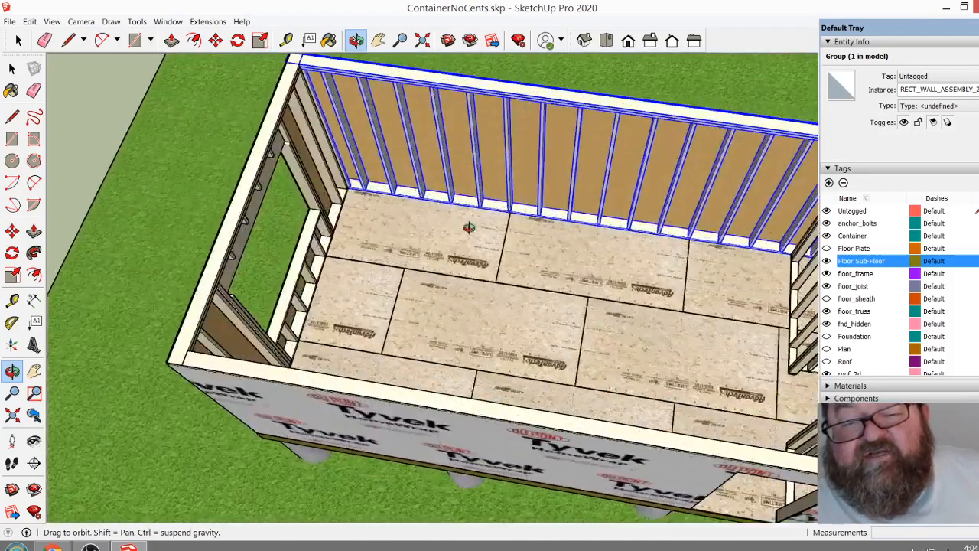
{"action": "left_click_drag", "start_coordinate": [463, 239], "coordinate": [536, 207]}
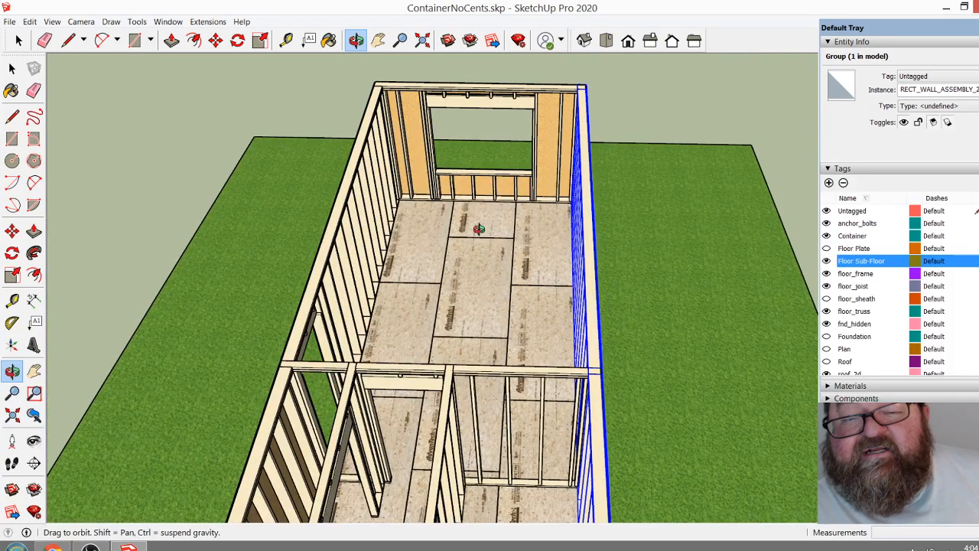
{"action": "left_click_drag", "start_coordinate": [479, 229], "coordinate": [408, 293]}
{"action": "scroll", "coordinate": [451, 174], "scroll_direction": "up", "scroll_amount": 6}
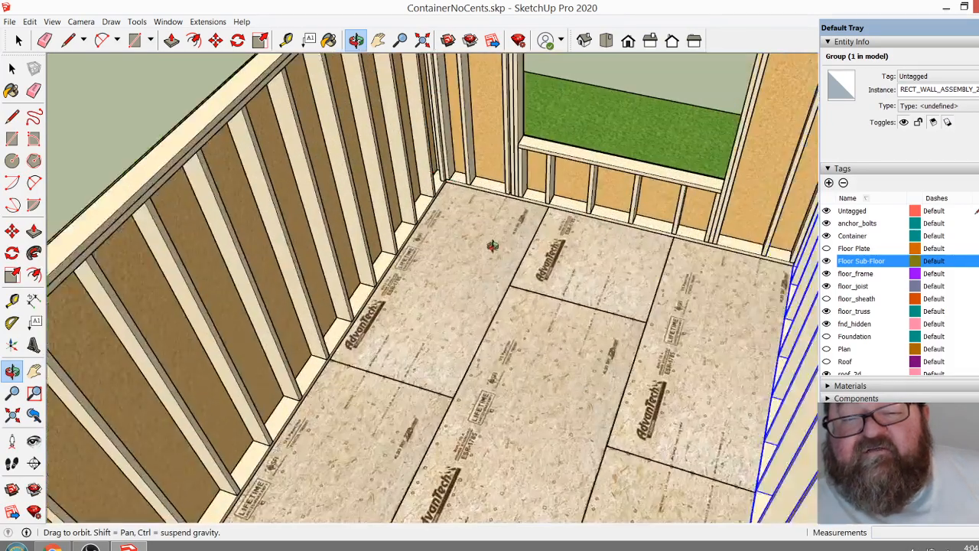
Examine the end wall's window opening, the open end room and the building's exterior from several angles
{"action": "left_click_drag", "start_coordinate": [493, 245], "coordinate": [431, 280]}
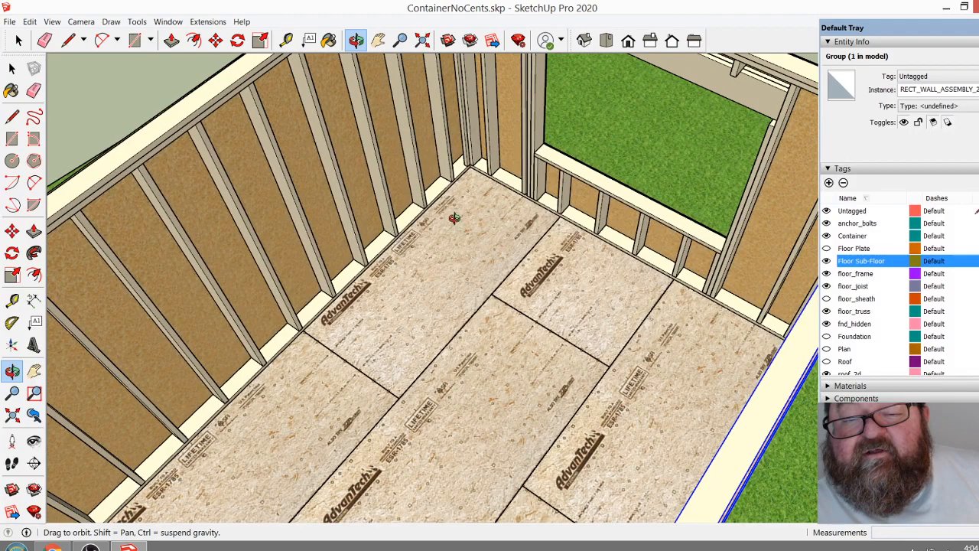
{"action": "left_click_drag", "start_coordinate": [498, 271], "coordinate": [641, 229]}
{"action": "left_click_drag", "start_coordinate": [629, 354], "coordinate": [437, 242]}
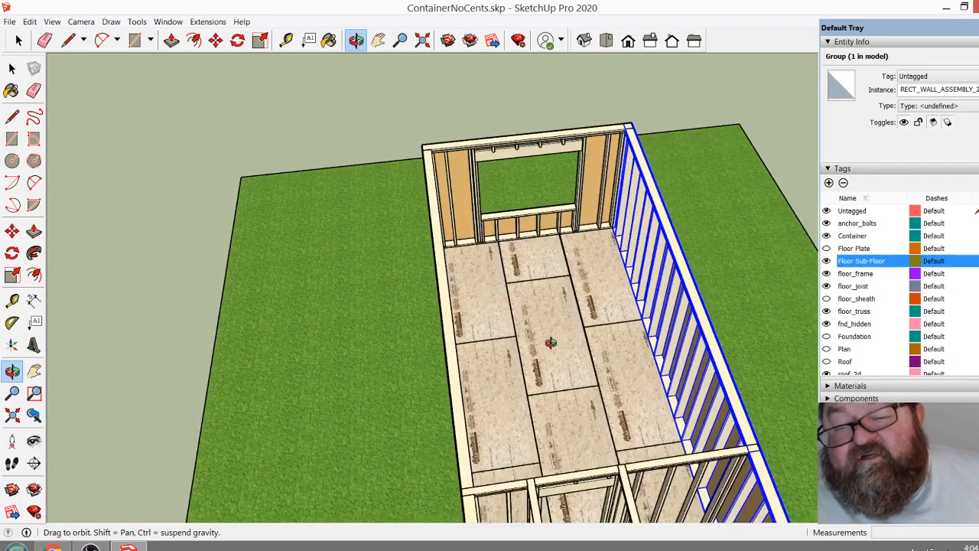
{"action": "left_click_drag", "start_coordinate": [518, 313], "coordinate": [540, 286]}
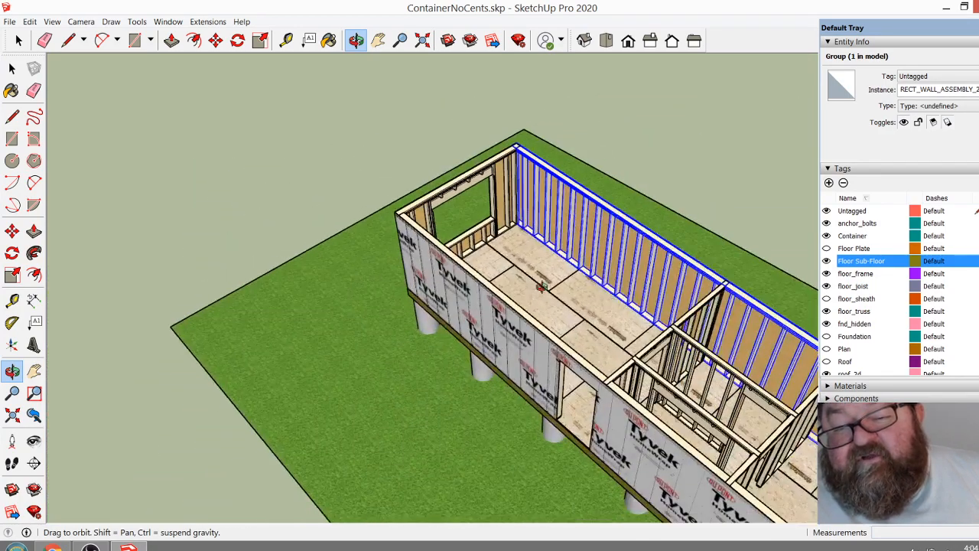
{"action": "left_click_drag", "start_coordinate": [563, 337], "coordinate": [504, 334]}
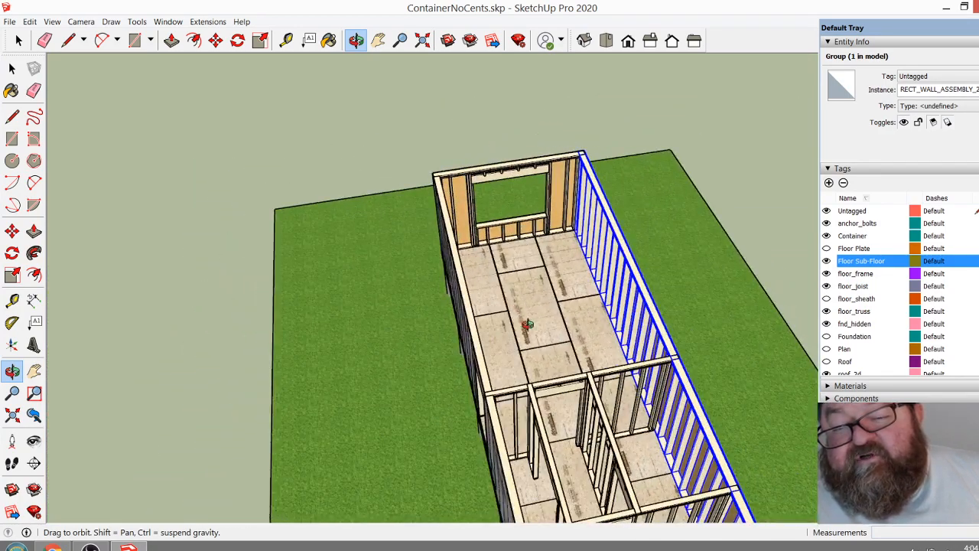
{"action": "left_click_drag", "start_coordinate": [432, 272], "coordinate": [642, 337]}
{"action": "scroll", "coordinate": [645, 336], "scroll_direction": "up", "scroll_amount": 5}
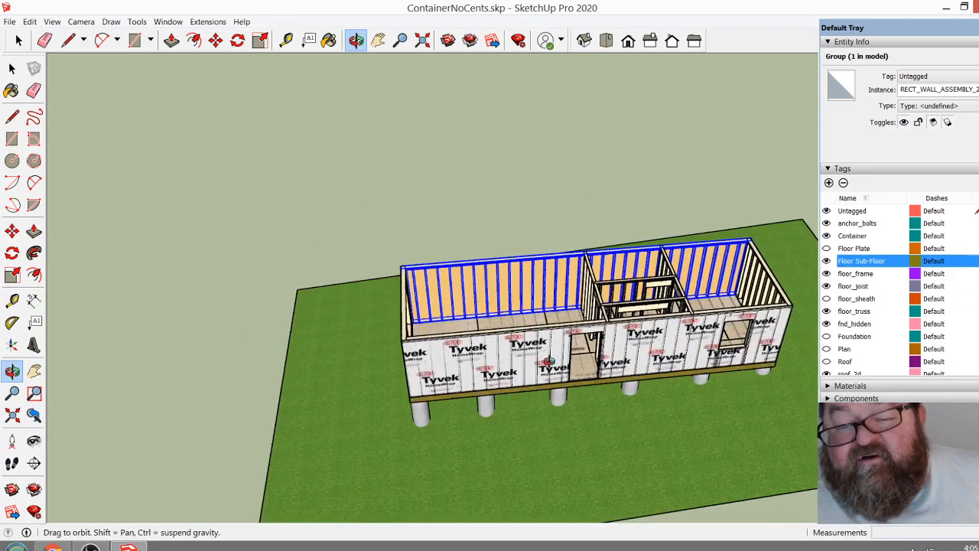
{"action": "scroll", "coordinate": [164, 369], "scroll_direction": "down", "scroll_amount": 3}
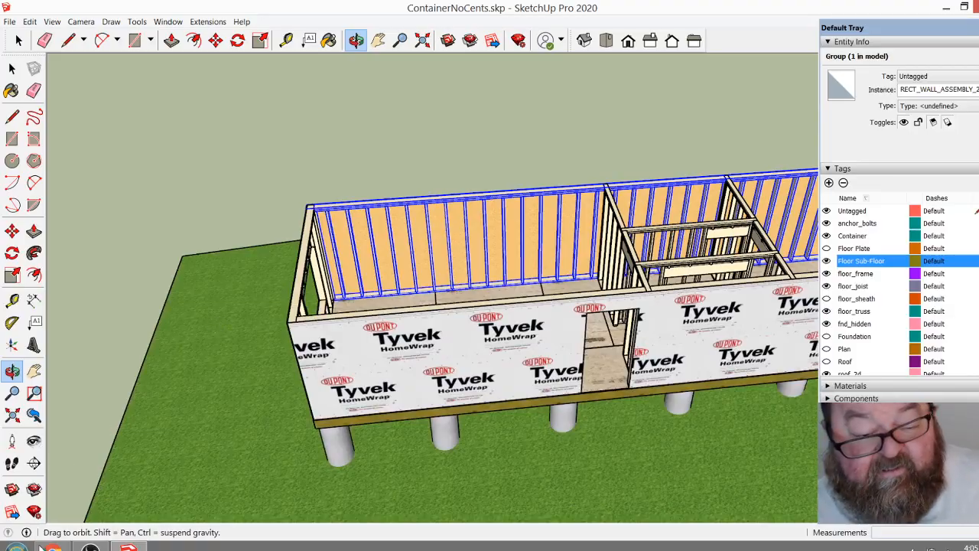
Switch to YouTube Studio to read the live chat comments, and return to the ContainerNoCents model in SketchUp
{"action": "left_click", "coordinate": [52, 548]}
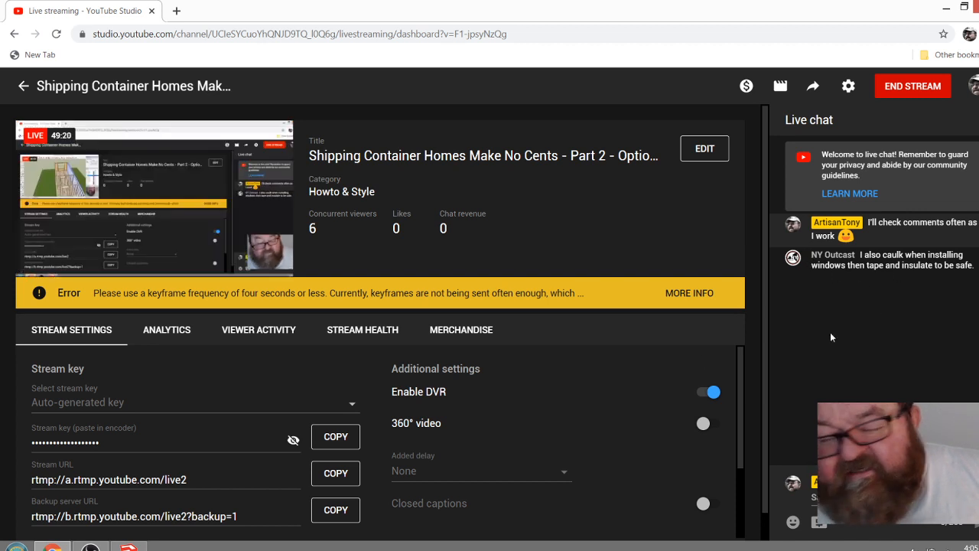
{"action": "mouse_move", "coordinate": [128, 545]}
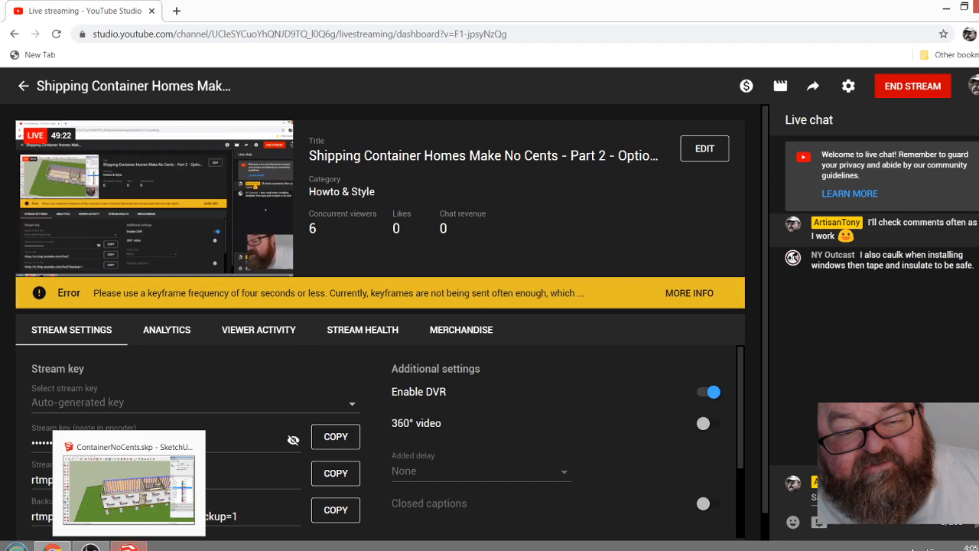
{"action": "left_click", "coordinate": [157, 489]}
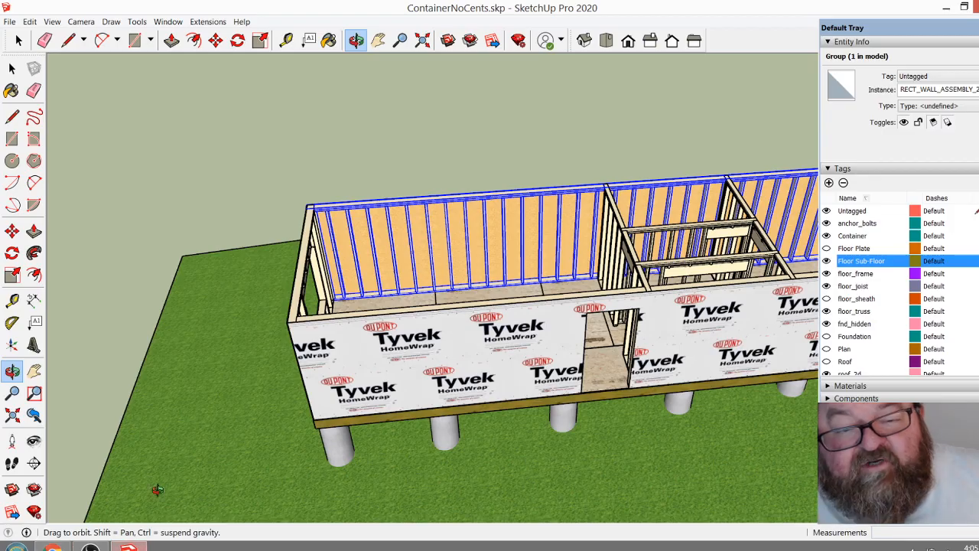
Clear the selection of the long rear wall
{"action": "left_click_drag", "start_coordinate": [292, 366], "coordinate": [559, 332]}
{"action": "scroll", "coordinate": [522, 351], "scroll_direction": "up", "scroll_amount": 5}
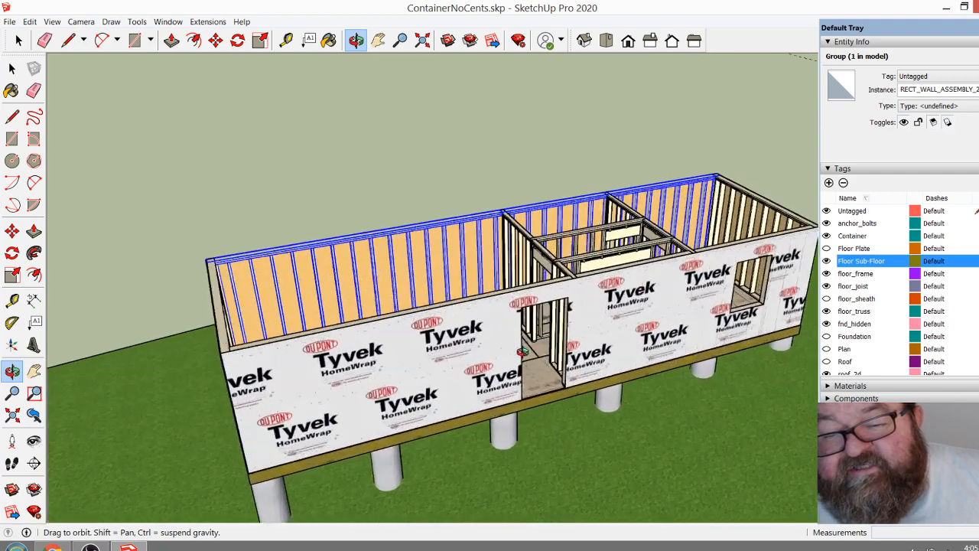
{"action": "left_click_drag", "start_coordinate": [388, 383], "coordinate": [712, 298]}
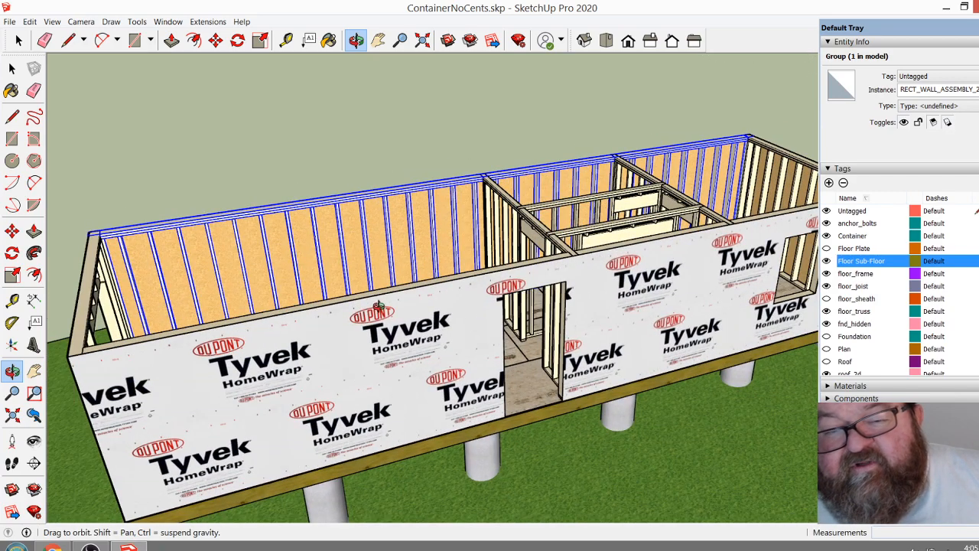
{"action": "left_click", "coordinate": [11, 69]}
{"action": "left_click", "coordinate": [223, 108]}
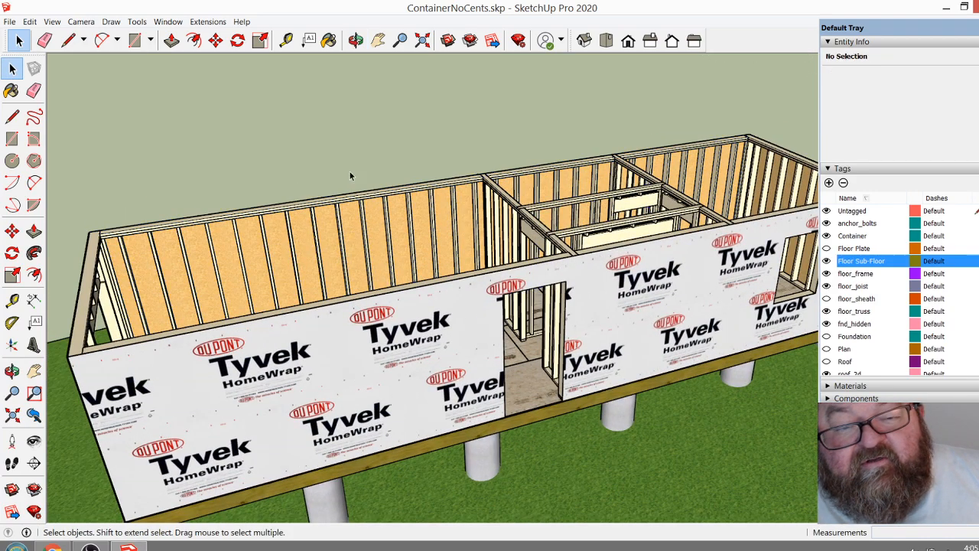
Inspect the building from above and from the front, including its interior partitions and the blank wall section beside the door
{"action": "scroll", "coordinate": [360, 183], "scroll_direction": "down", "scroll_amount": 1}
{"action": "scroll", "coordinate": [370, 192], "scroll_direction": "down", "scroll_amount": 1}
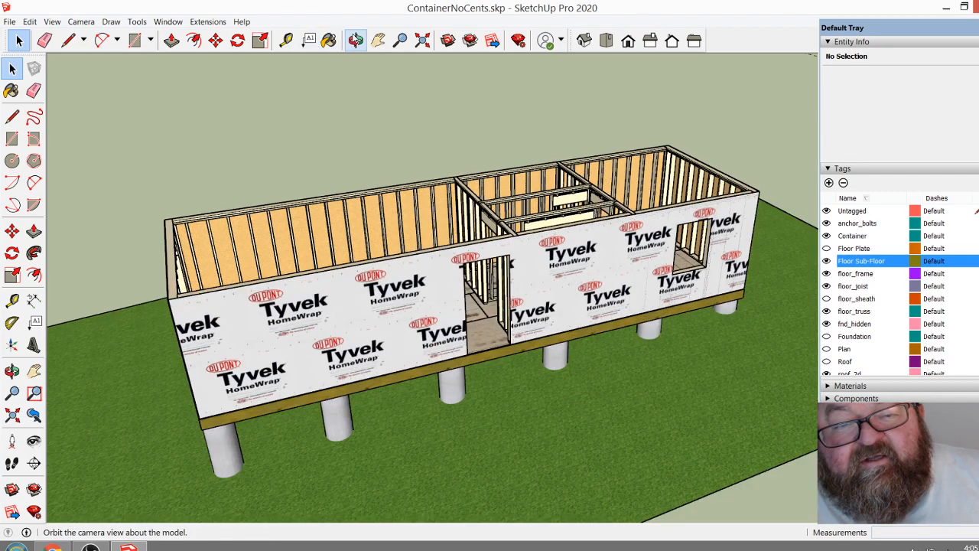
{"action": "left_click", "coordinate": [356, 40]}
{"action": "left_click_drag", "start_coordinate": [446, 191], "coordinate": [528, 293]}
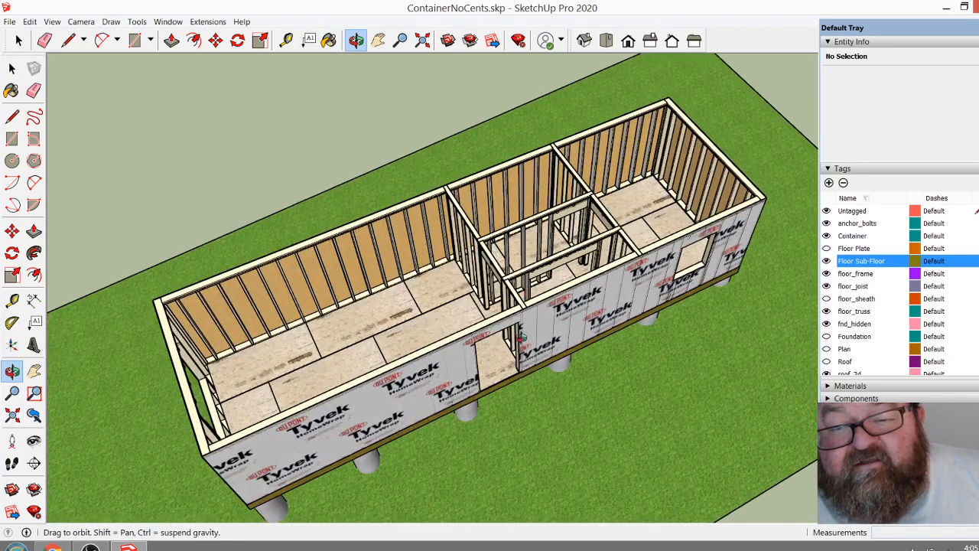
{"action": "left_click_drag", "start_coordinate": [520, 336], "coordinate": [369, 244]}
{"action": "scroll", "coordinate": [592, 324], "scroll_direction": "down", "scroll_amount": 1}
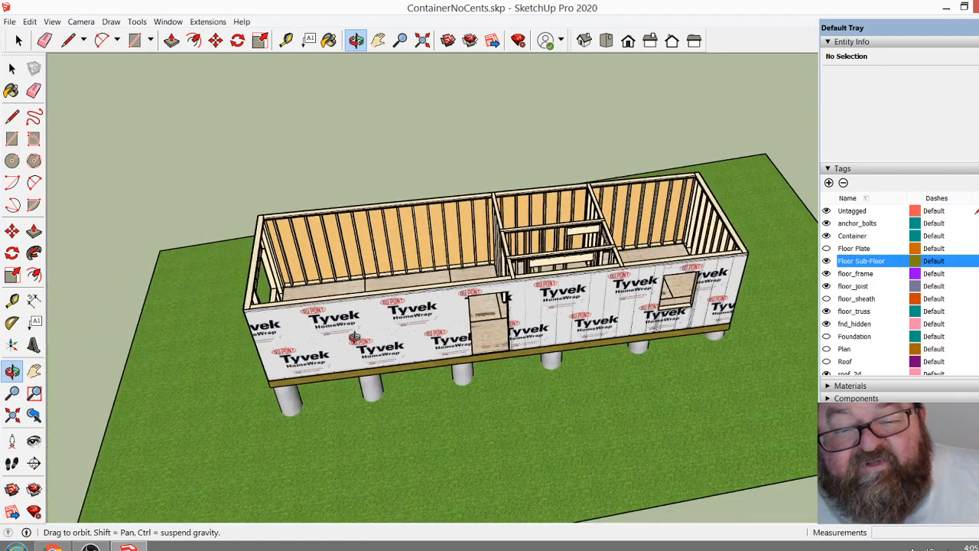
{"action": "scroll", "coordinate": [344, 333], "scroll_direction": "up", "scroll_amount": 4}
{"action": "scroll", "coordinate": [341, 344], "scroll_direction": "up", "scroll_amount": 4}
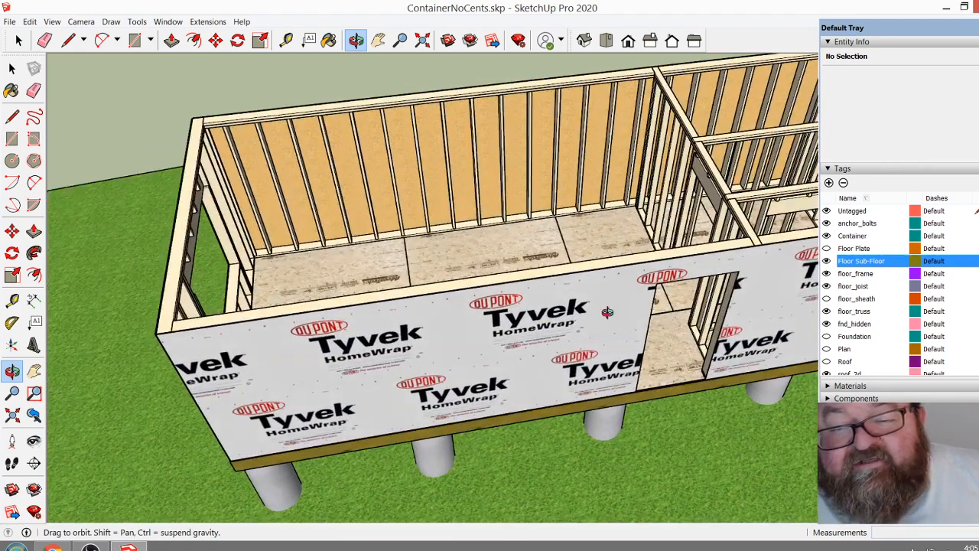
Place a rectangular Medeek Wall window 6' wide and 4'6" high, header height 80 in., at about 8' in the long door wall
{"action": "left_click_drag", "start_coordinate": [606, 311], "coordinate": [373, 292]}
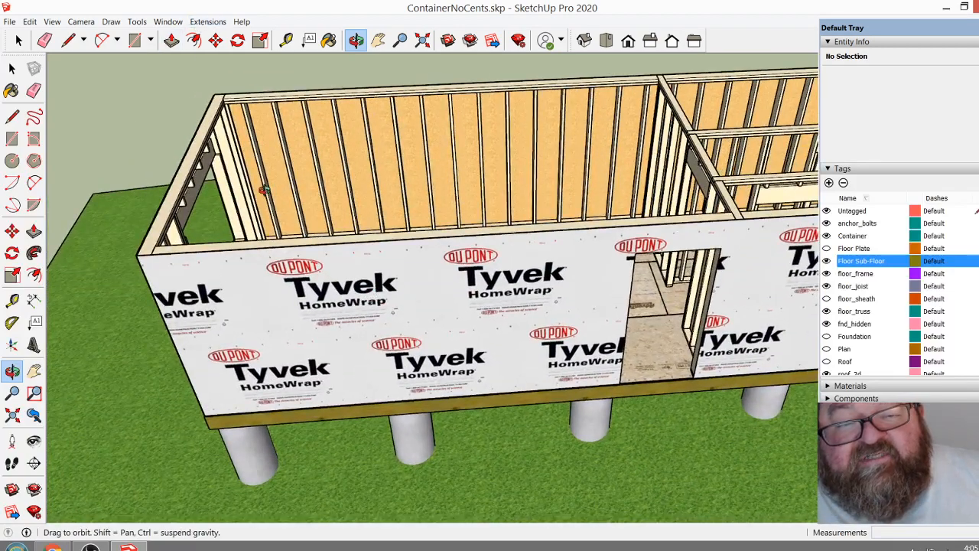
{"action": "left_click_drag", "start_coordinate": [305, 311], "coordinate": [262, 297]}
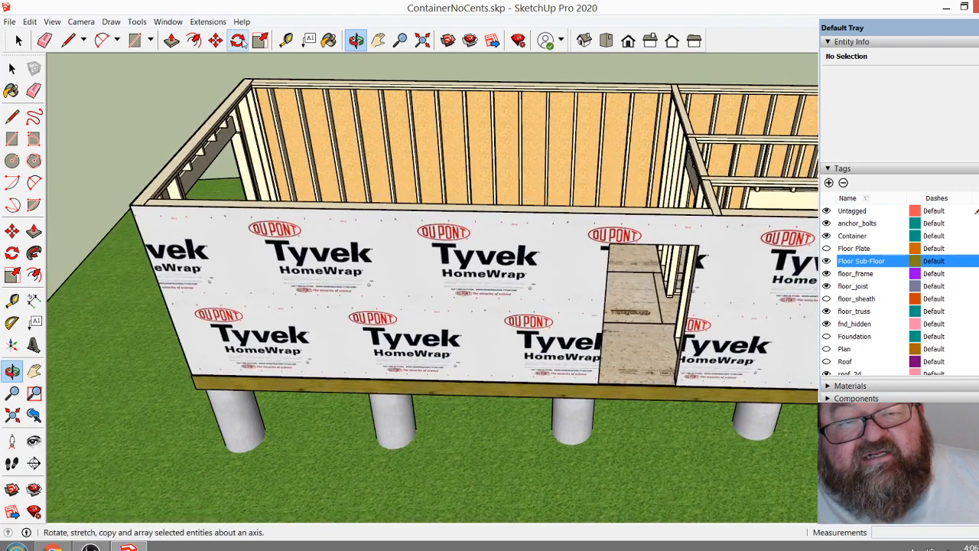
{"action": "left_click", "coordinate": [208, 21]}
{"action": "mouse_move", "coordinate": [273, 88]}
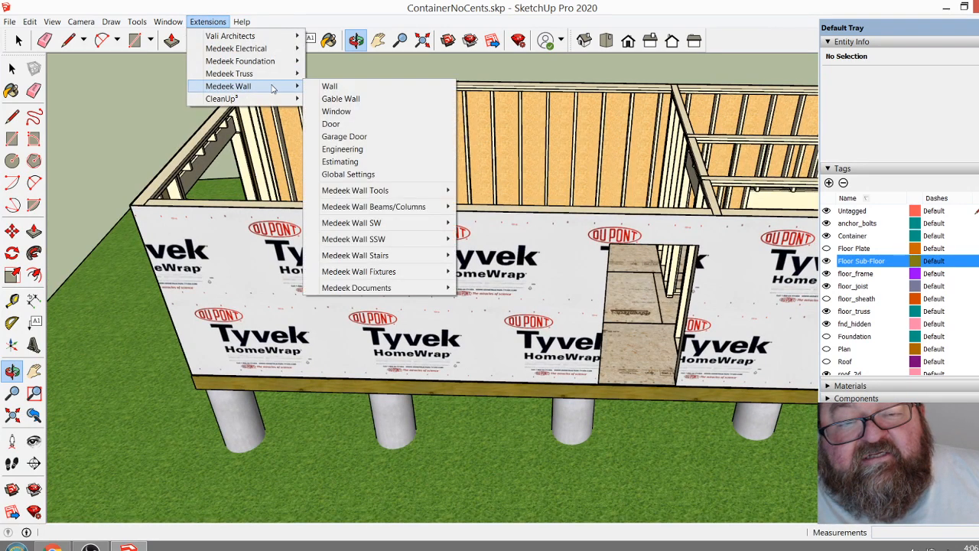
{"action": "left_click", "coordinate": [342, 112]}
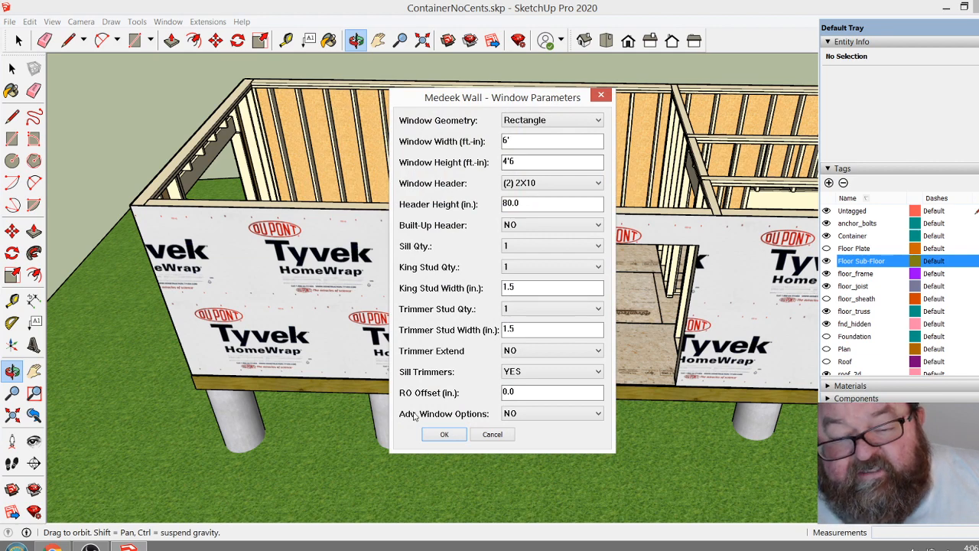
{"action": "left_click", "coordinate": [443, 433]}
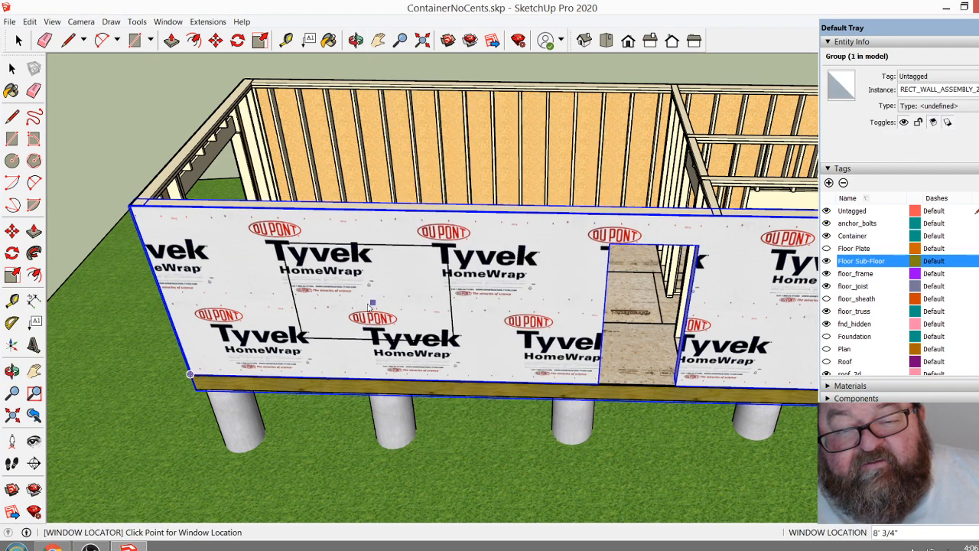
{"action": "left_click", "coordinate": [383, 399]}
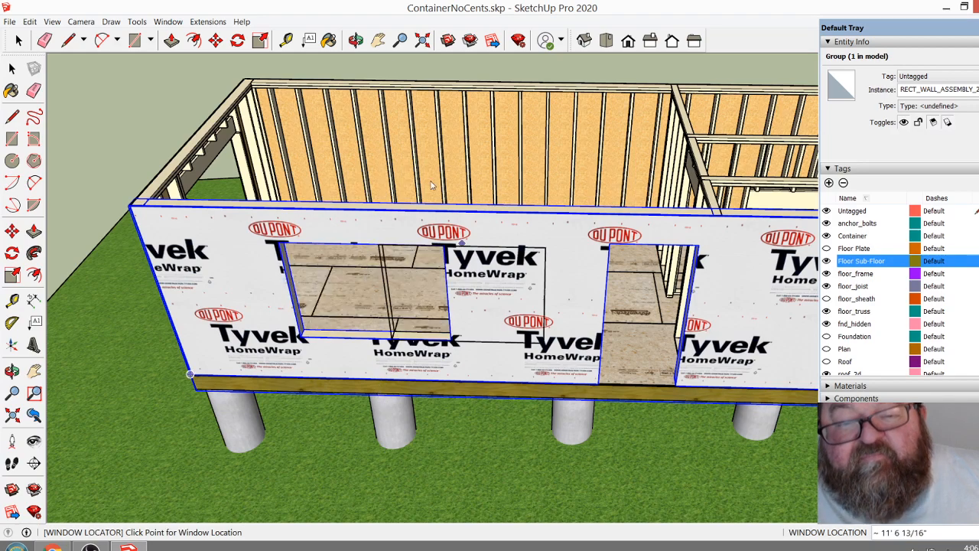
{"action": "key", "text": "o"}
Deselect the long wall opposite the new window
{"action": "left_click_drag", "start_coordinate": [534, 249], "coordinate": [483, 277]}
{"action": "left_click_drag", "start_coordinate": [415, 305], "coordinate": [267, 160]}
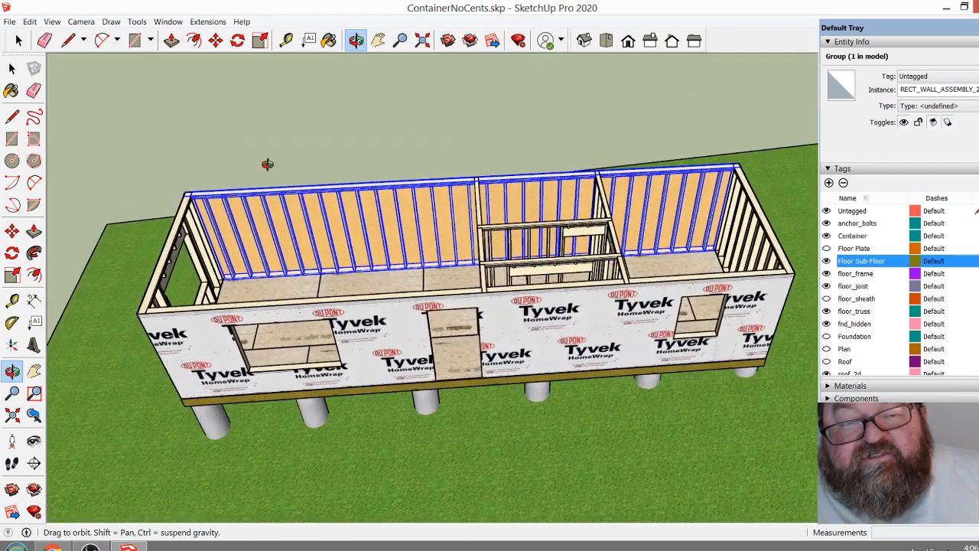
{"action": "left_click", "coordinate": [18, 39]}
{"action": "left_click", "coordinate": [329, 113]}
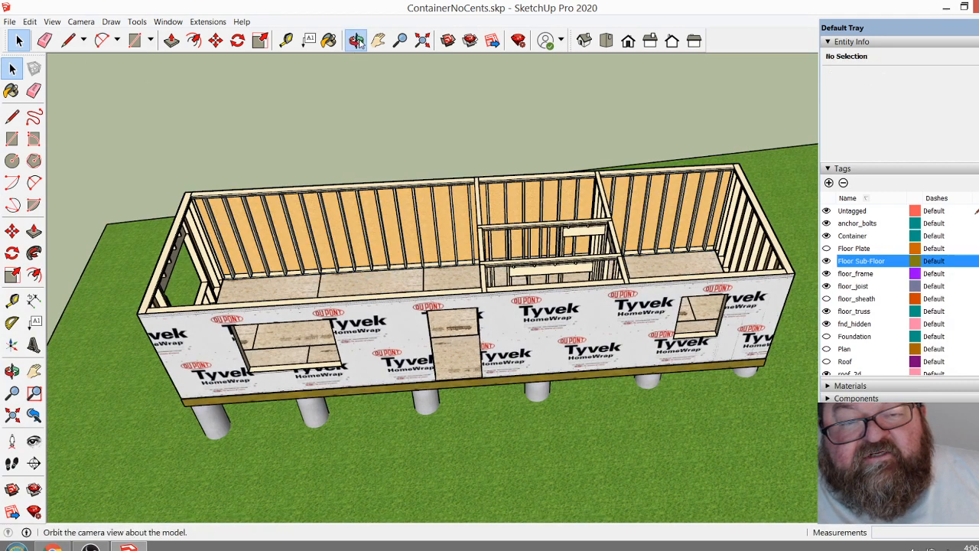
Examine the house-wrapped front wall with its large window, door and small window openings from outside
{"action": "left_click", "coordinate": [355, 40]}
{"action": "left_click_drag", "start_coordinate": [405, 229], "coordinate": [413, 248]}
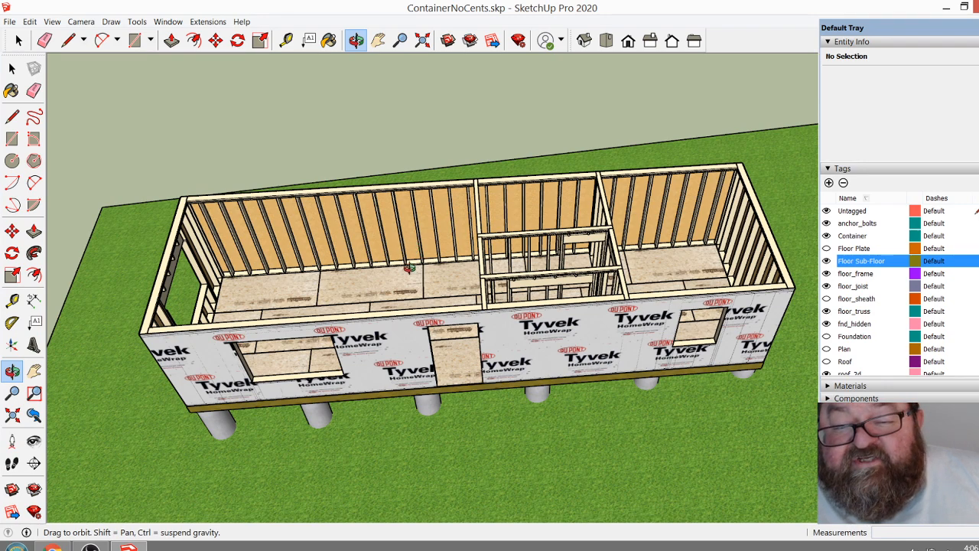
{"action": "left_click_drag", "start_coordinate": [417, 226], "coordinate": [335, 279]}
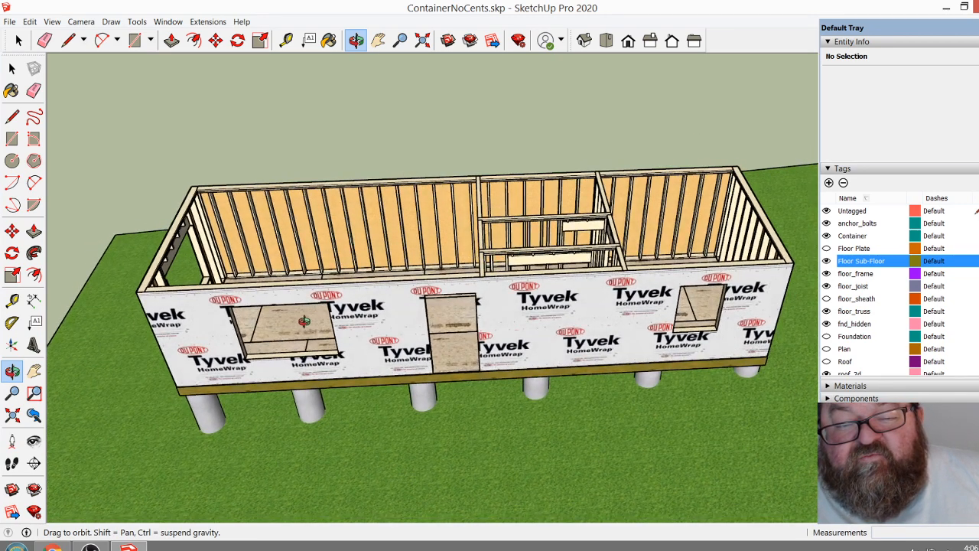
{"action": "left_click_drag", "start_coordinate": [430, 305], "coordinate": [529, 283]}
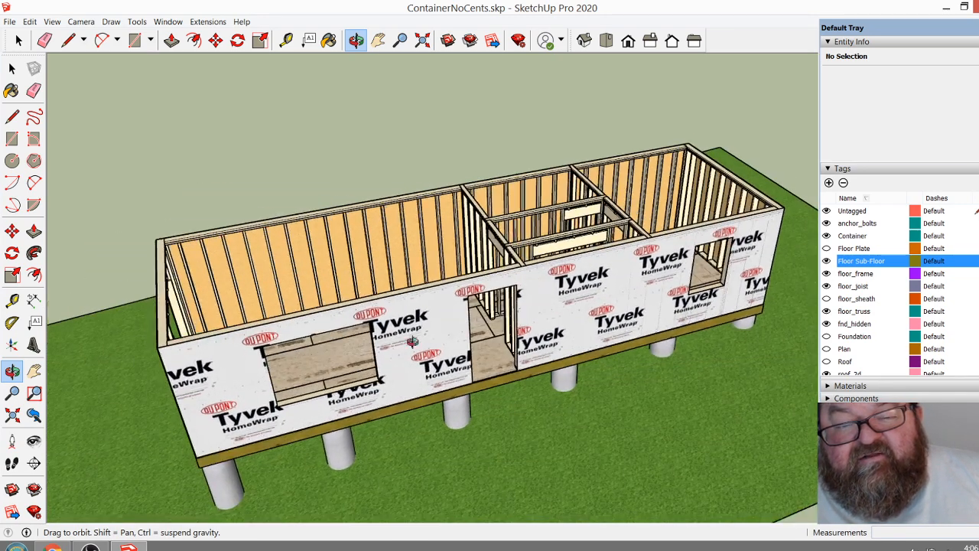
{"action": "left_click_drag", "start_coordinate": [328, 362], "coordinate": [406, 350]}
{"action": "left_click_drag", "start_coordinate": [565, 337], "coordinate": [739, 299]}
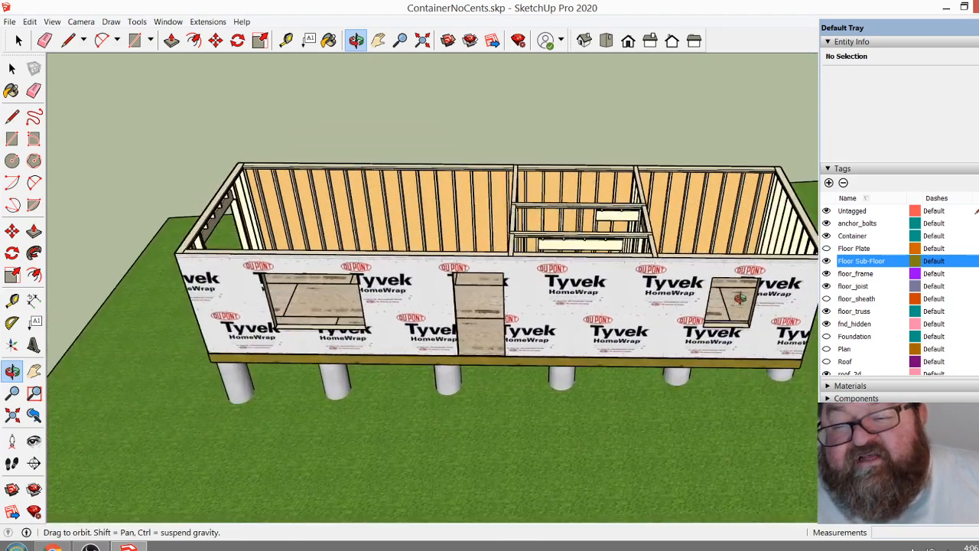
{"action": "scroll", "coordinate": [740, 301], "scroll_direction": "up", "scroll_amount": 3}
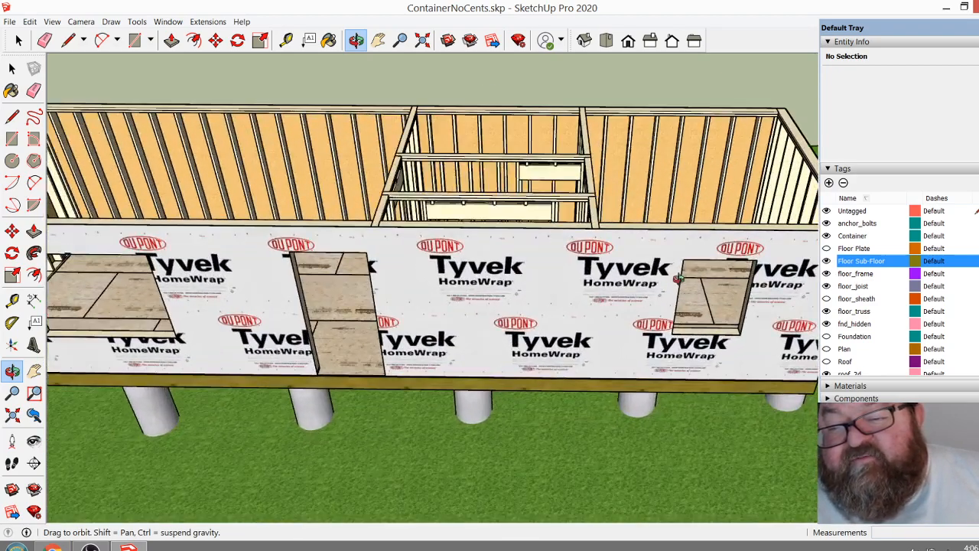
Examine the room layout from above, including the central partitions and the end room behind the small window
{"action": "left_click_drag", "start_coordinate": [604, 273], "coordinate": [329, 342]}
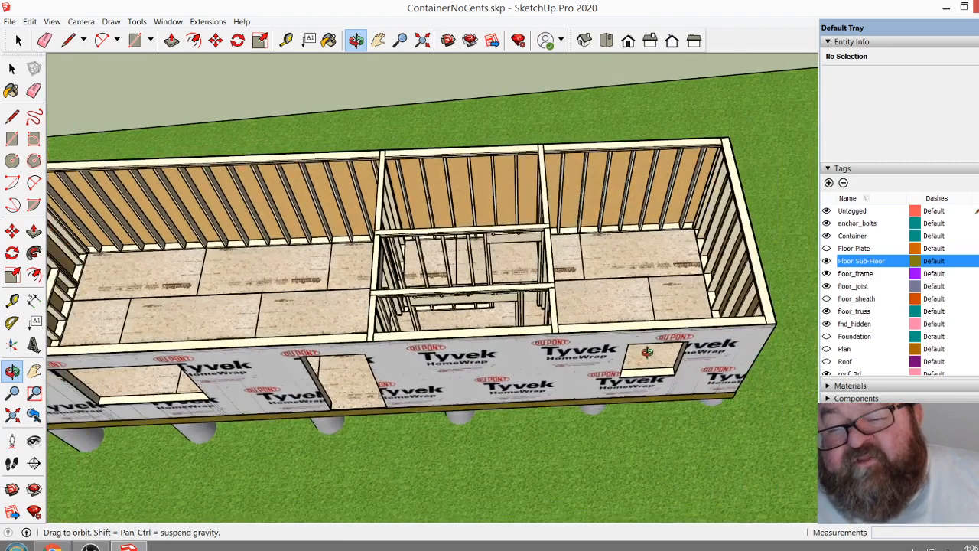
{"action": "left_click_drag", "start_coordinate": [699, 329], "coordinate": [597, 224]}
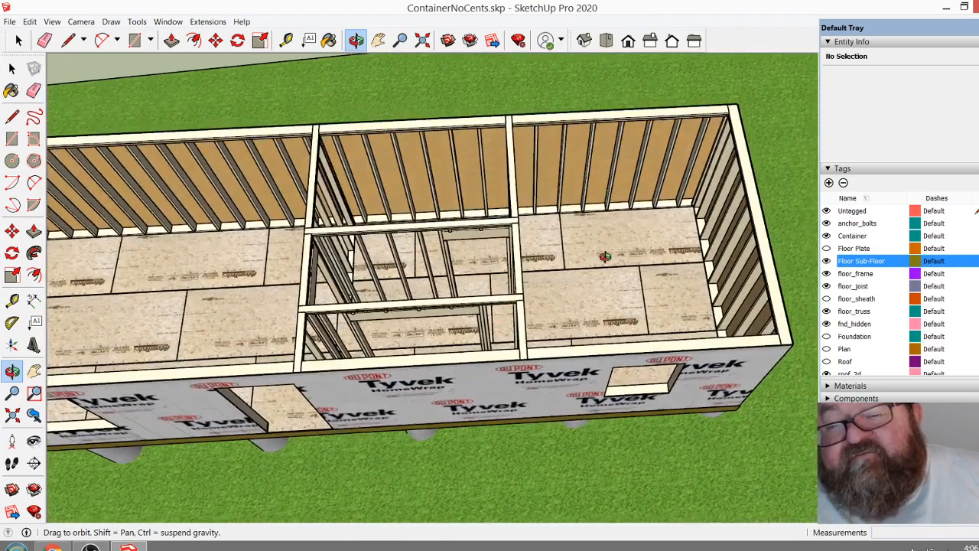
{"action": "left_click_drag", "start_coordinate": [299, 263], "coordinate": [274, 278]}
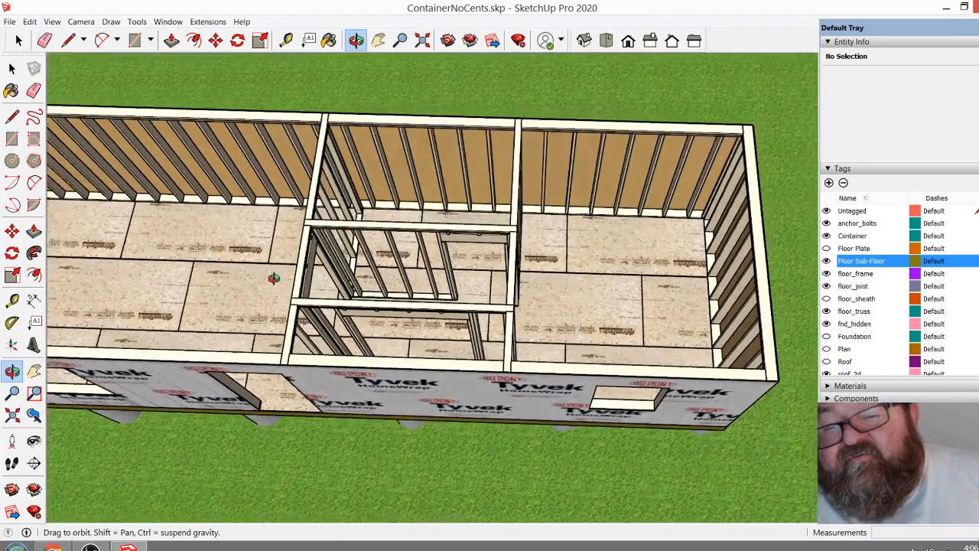
{"action": "scroll", "coordinate": [295, 277], "scroll_direction": "down", "scroll_amount": 1}
{"action": "scroll", "coordinate": [614, 294], "scroll_direction": "up", "scroll_amount": 4}
{"action": "scroll", "coordinate": [631, 291], "scroll_direction": "up", "scroll_amount": 4}
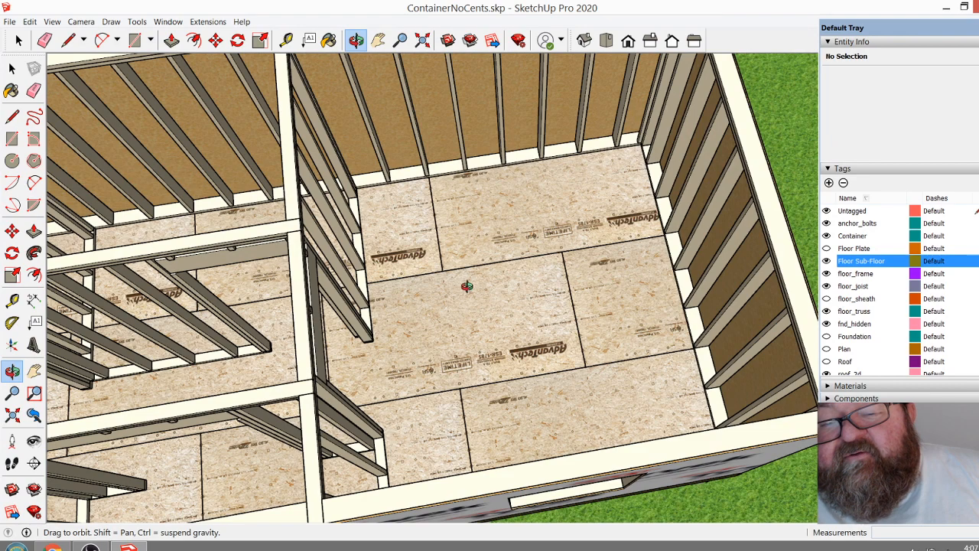
{"action": "left_click_drag", "start_coordinate": [562, 348], "coordinate": [692, 249]}
{"action": "scroll", "coordinate": [637, 307], "scroll_direction": "down", "scroll_amount": 3}
{"action": "left_click_drag", "start_coordinate": [666, 343], "coordinate": [536, 262]}
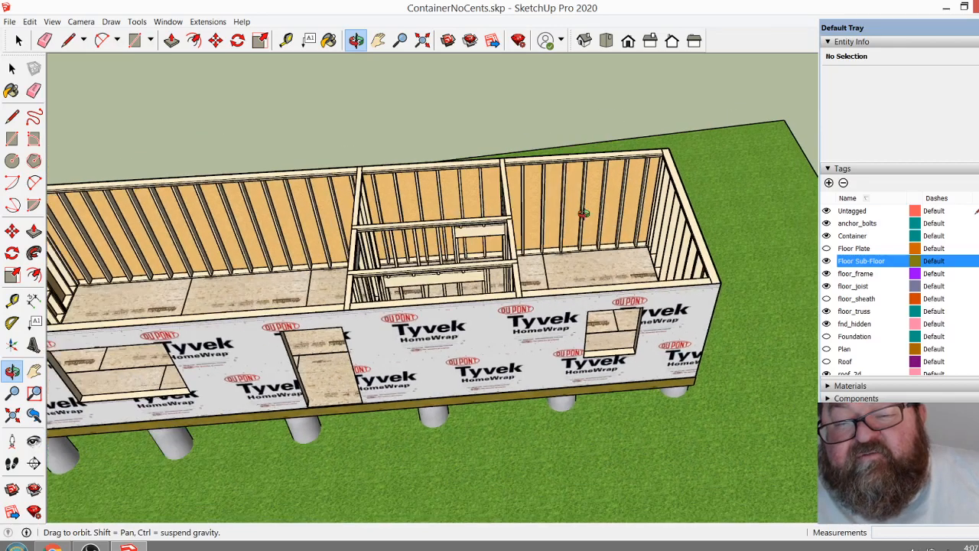
{"action": "scroll", "coordinate": [609, 341], "scroll_direction": "down", "scroll_amount": 3}
{"action": "left_click_drag", "start_coordinate": [423, 349], "coordinate": [390, 333]}
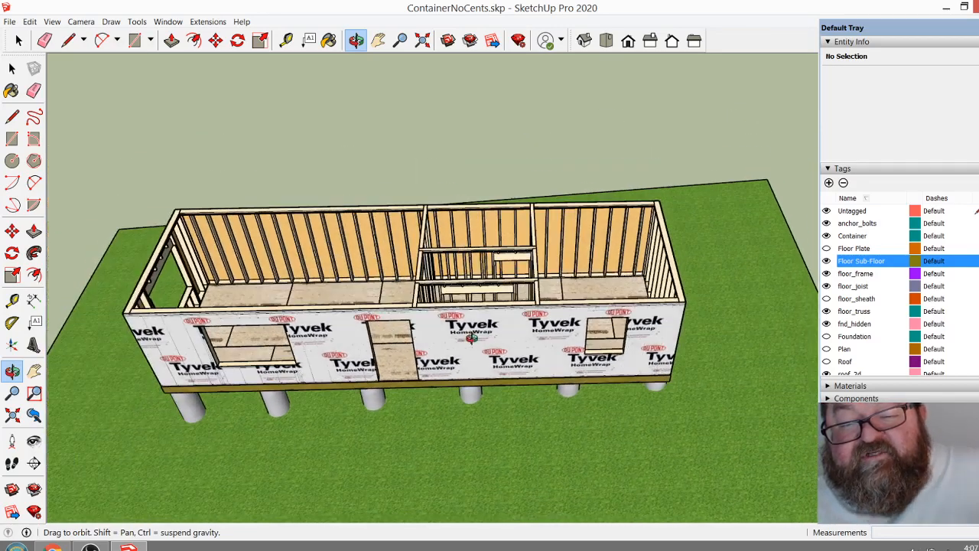
Place a rectangular Medeek Wall window 2'8 by 2'8, header (2) 2X10 at 80 in., about 14' 8 3/4" along the long rear wall between the partitions
{"action": "scroll", "coordinate": [474, 344], "scroll_direction": "up", "scroll_amount": 3}
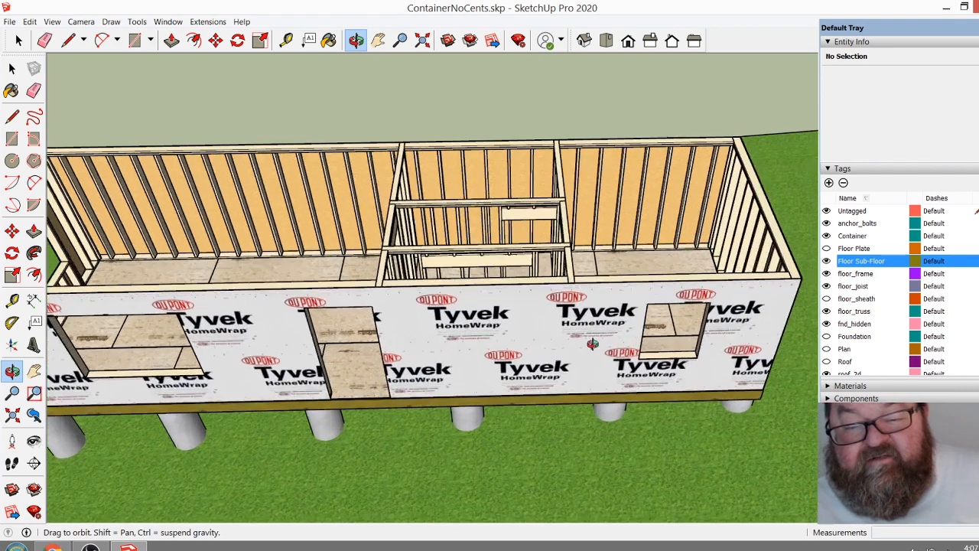
{"action": "left_click_drag", "start_coordinate": [593, 345], "coordinate": [712, 324]}
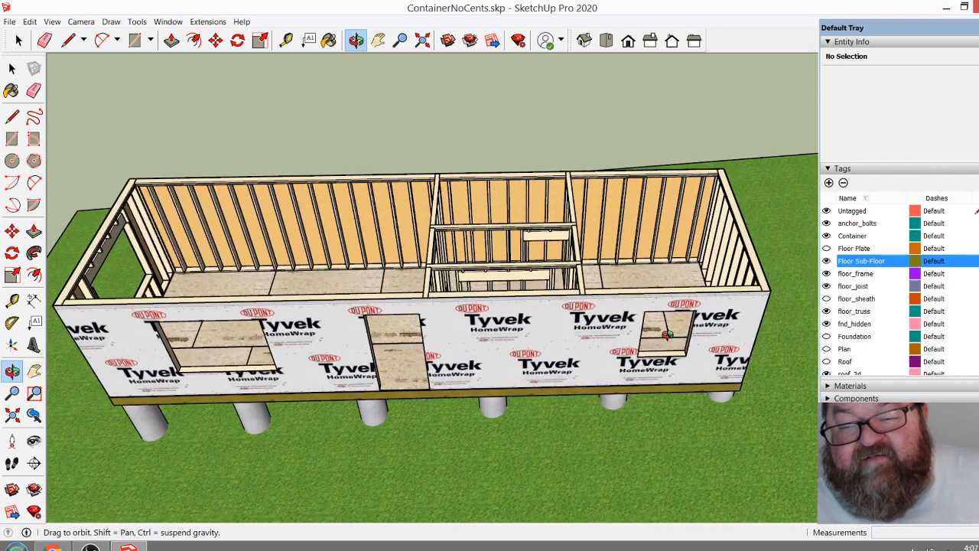
{"action": "left_click_drag", "start_coordinate": [734, 332], "coordinate": [680, 257]}
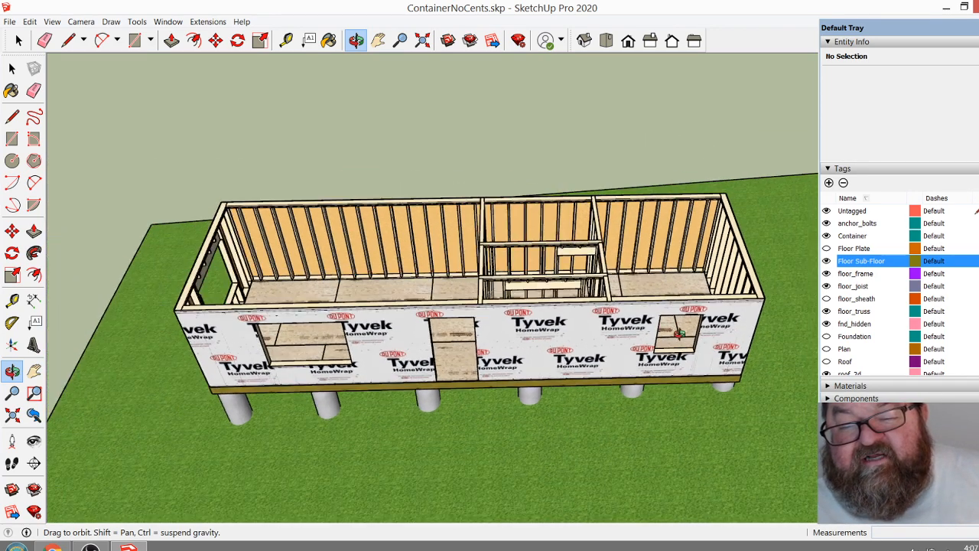
{"action": "left_click_drag", "start_coordinate": [377, 331], "coordinate": [542, 215]}
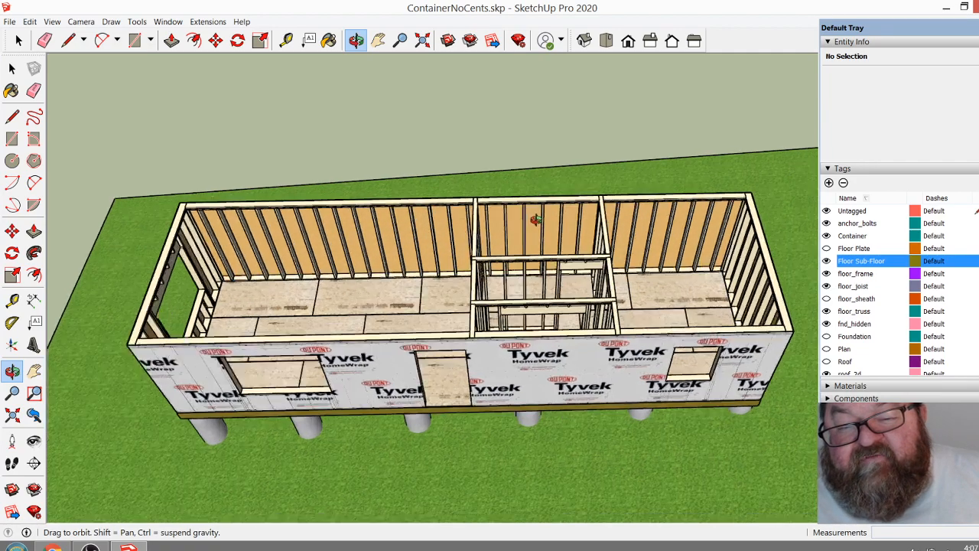
{"action": "scroll", "coordinate": [542, 215], "scroll_direction": "up", "scroll_amount": 6}
{"action": "left_click_drag", "start_coordinate": [552, 264], "coordinate": [548, 278]}
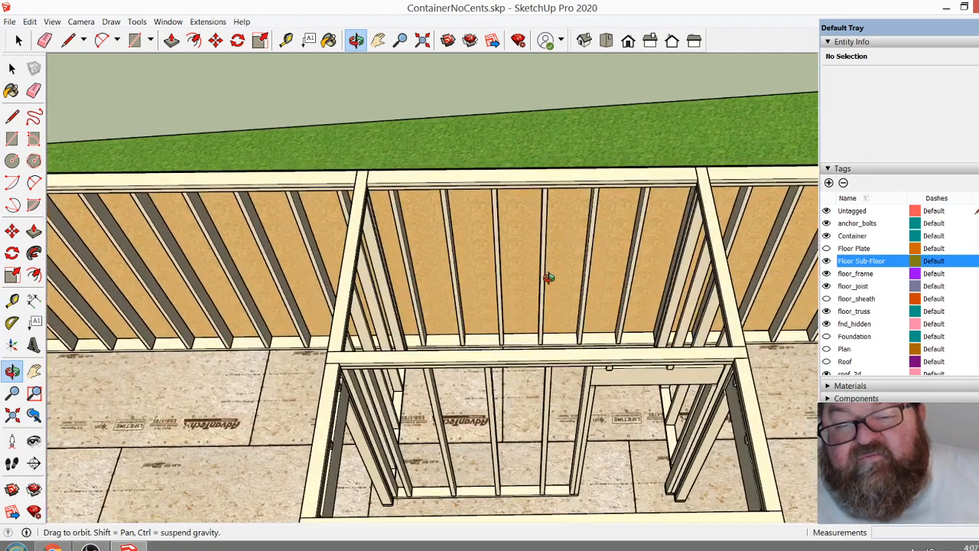
{"action": "left_click", "coordinate": [207, 21]}
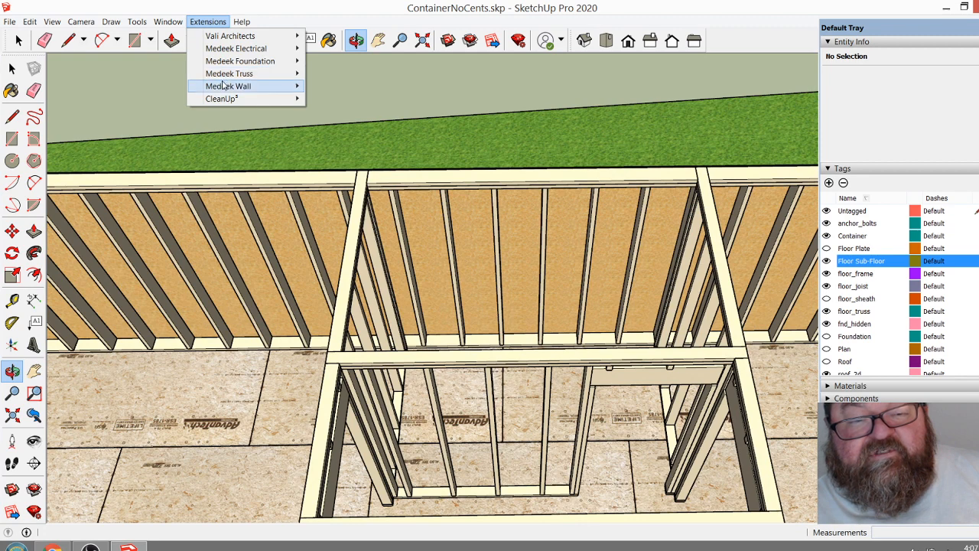
{"action": "mouse_move", "coordinate": [238, 89]}
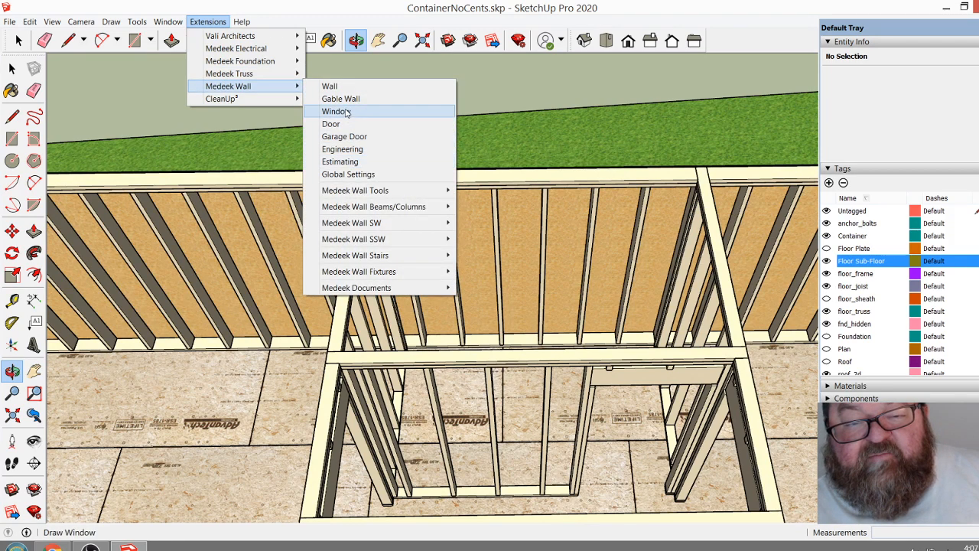
{"action": "left_click", "coordinate": [372, 110]}
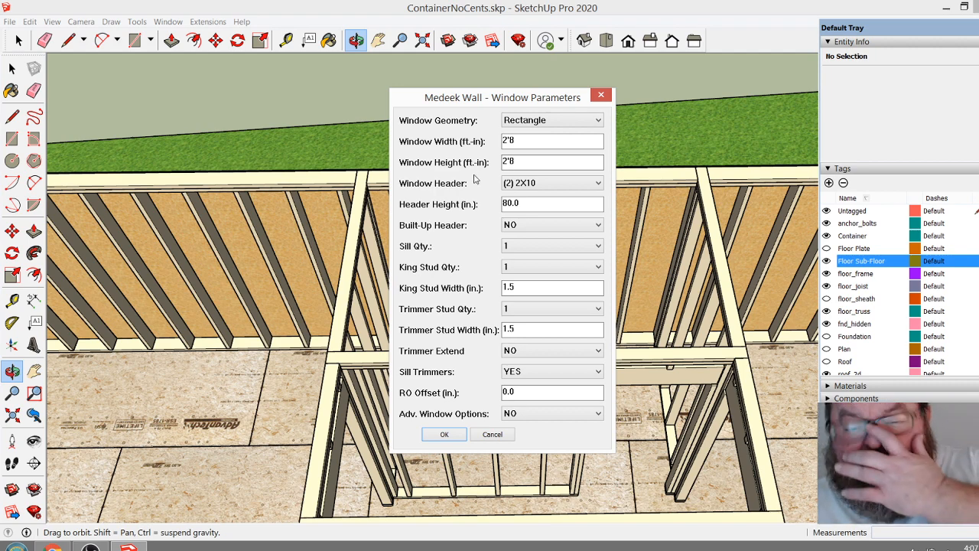
{"action": "left_click", "coordinate": [441, 434]}
{"action": "scroll", "coordinate": [535, 314], "scroll_direction": "up", "scroll_amount": 5}
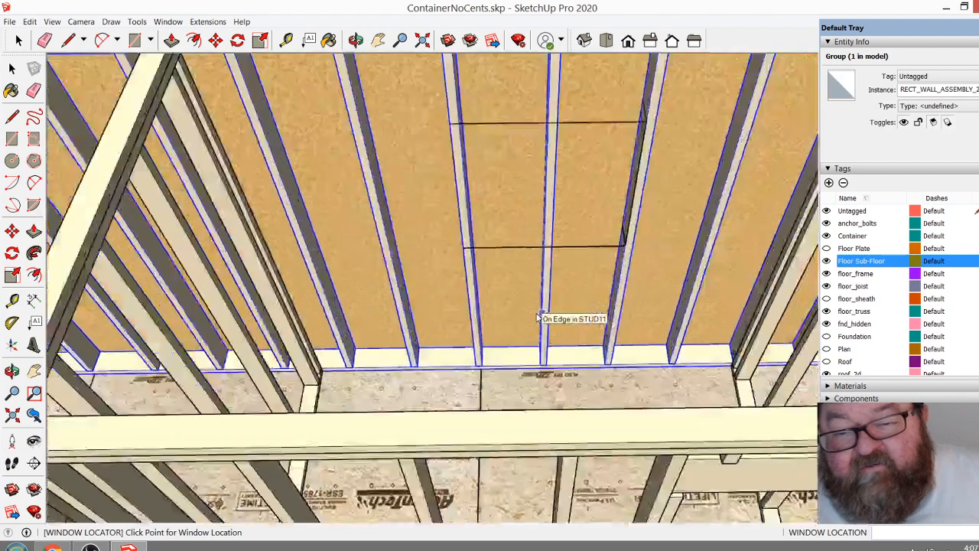
{"action": "scroll", "coordinate": [538, 316], "scroll_direction": "up", "scroll_amount": 2}
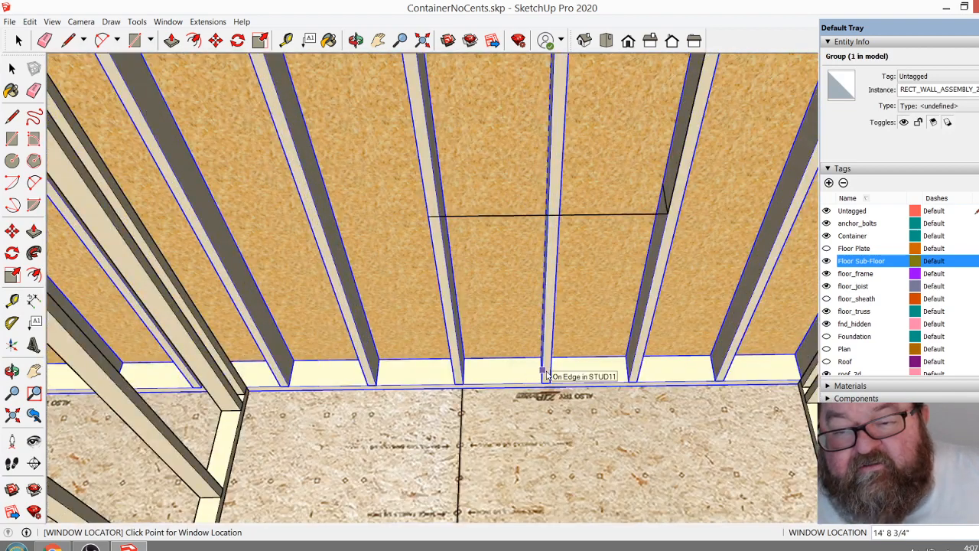
{"action": "left_click", "coordinate": [547, 376]}
{"action": "scroll", "coordinate": [507, 416], "scroll_direction": "down", "scroll_amount": 3}
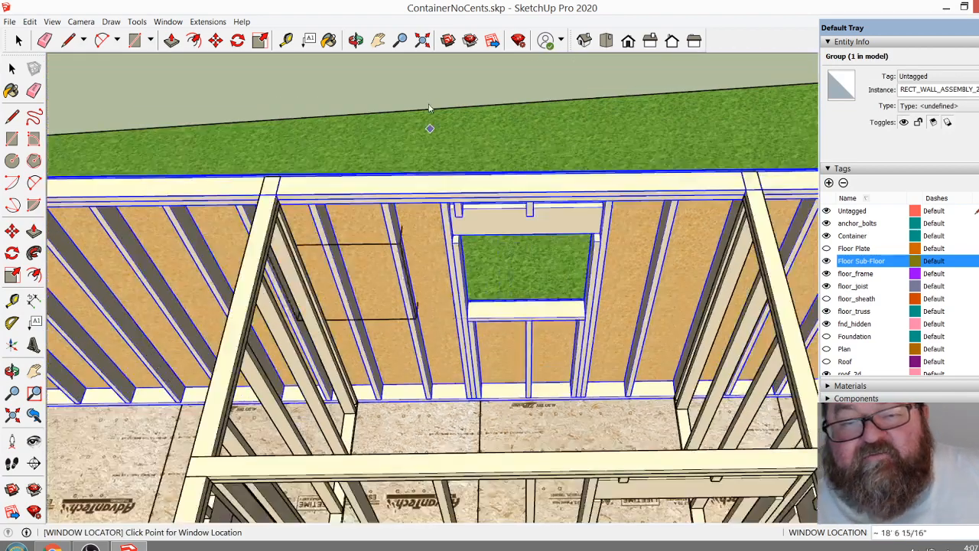
Examine the header, trimmer, king stud and sill framing around the new small window from inside the room
{"action": "left_click", "coordinate": [355, 39]}
{"action": "left_click_drag", "start_coordinate": [566, 252], "coordinate": [531, 211]}
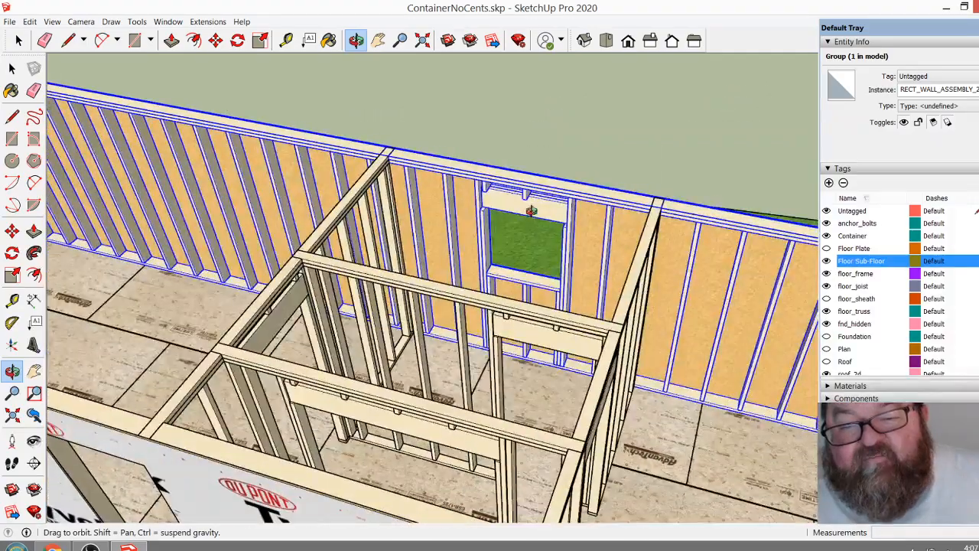
{"action": "left_click_drag", "start_coordinate": [549, 262], "coordinate": [652, 295]}
{"action": "scroll", "coordinate": [564, 222], "scroll_direction": "up", "scroll_amount": 5}
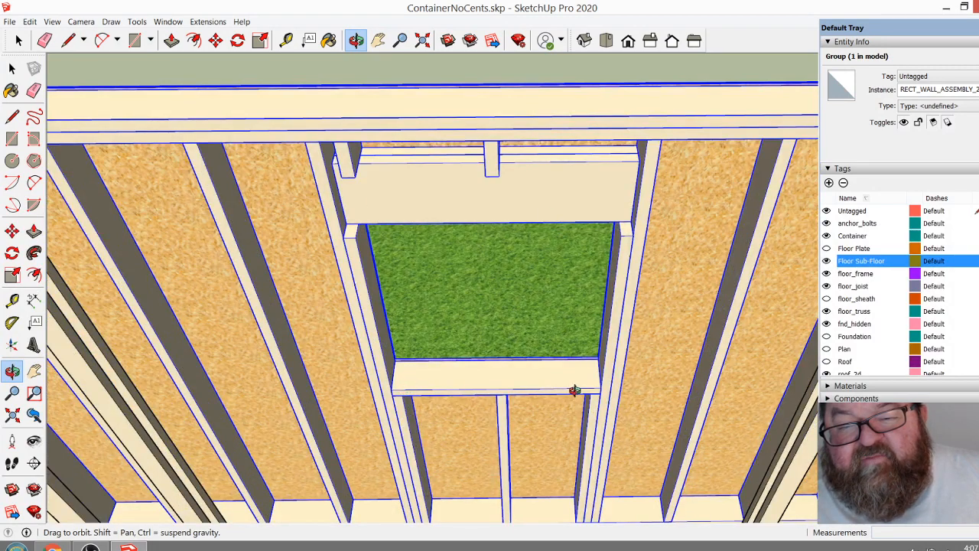
{"action": "scroll", "coordinate": [527, 196], "scroll_direction": "down", "scroll_amount": 3}
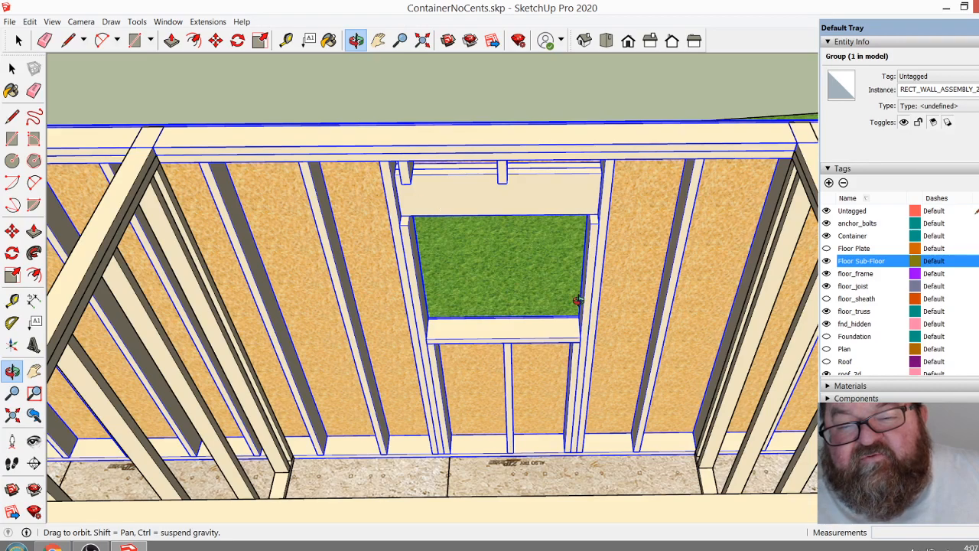
{"action": "left_click_drag", "start_coordinate": [507, 194], "coordinate": [448, 202]}
{"action": "scroll", "coordinate": [459, 211], "scroll_direction": "down", "scroll_amount": 2}
{"action": "scroll", "coordinate": [466, 357], "scroll_direction": "up", "scroll_amount": 4}
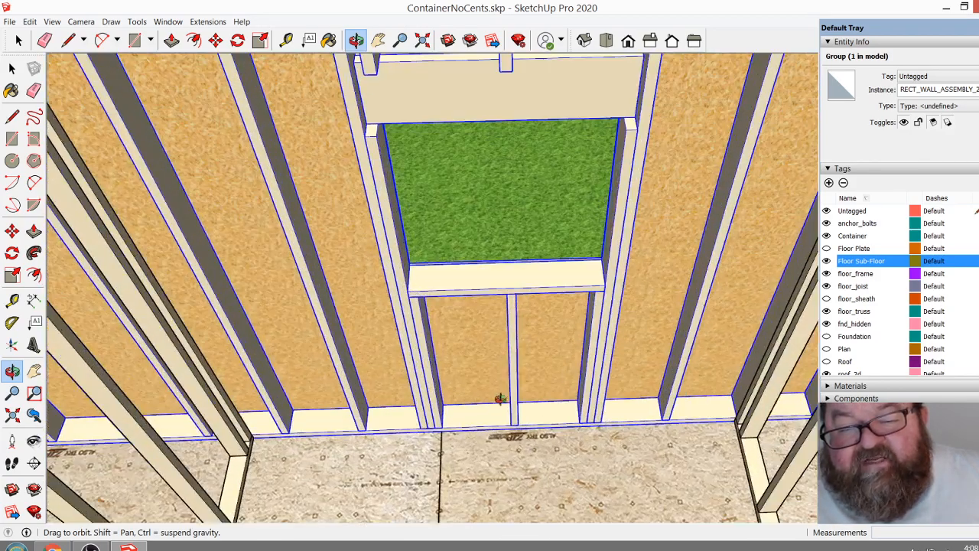
{"action": "scroll", "coordinate": [430, 336], "scroll_direction": "down", "scroll_amount": 2}
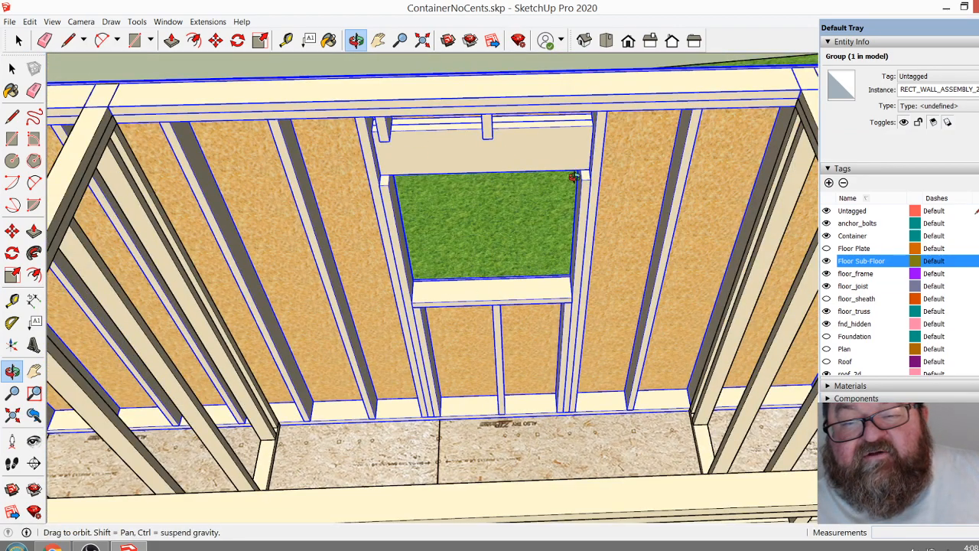
{"action": "left_click_drag", "start_coordinate": [479, 128], "coordinate": [517, 128]}
{"action": "scroll", "coordinate": [490, 128], "scroll_direction": "down", "scroll_amount": 2}
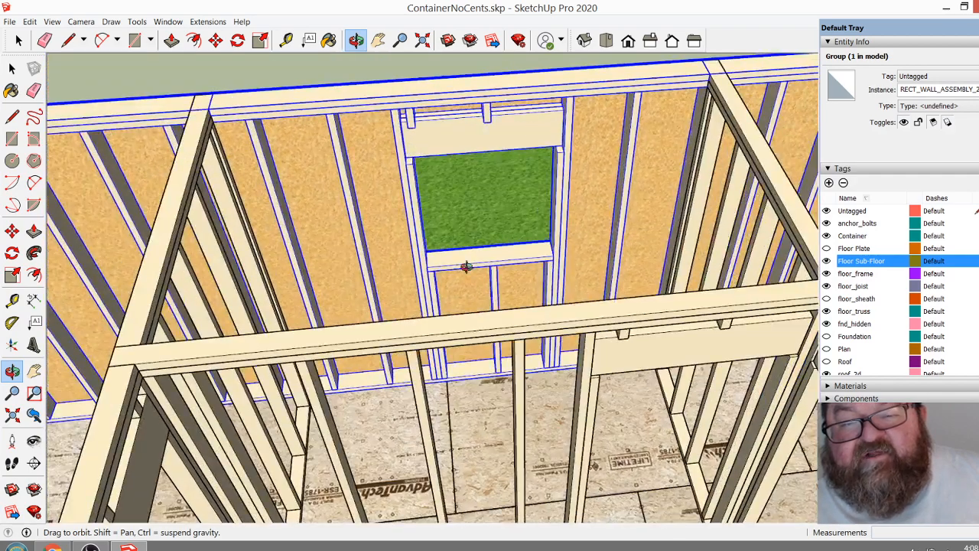
{"action": "left_click_drag", "start_coordinate": [501, 244], "coordinate": [510, 292]}
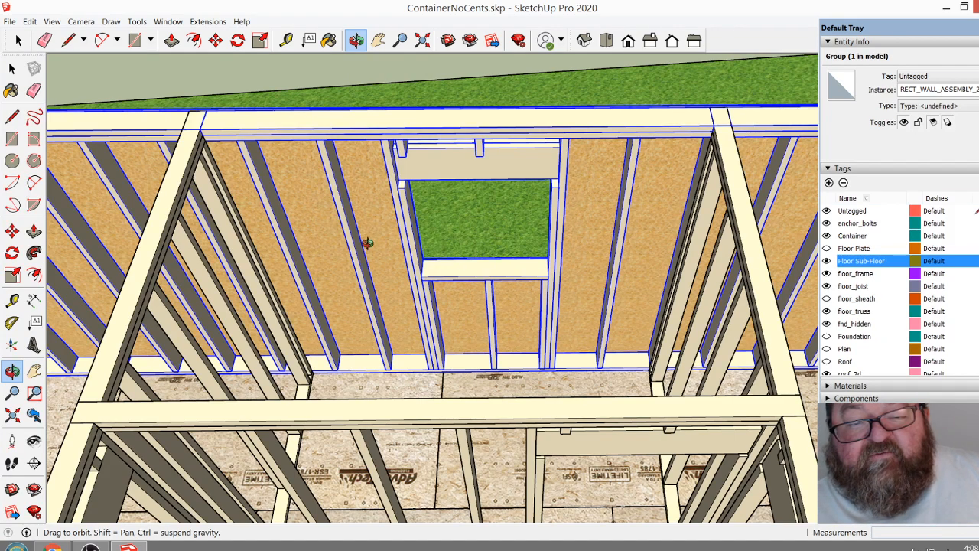
Examine the large window openings in the end wall and the house-wrapped front wall from outside the corner
{"action": "left_click_drag", "start_coordinate": [367, 242], "coordinate": [692, 190]}
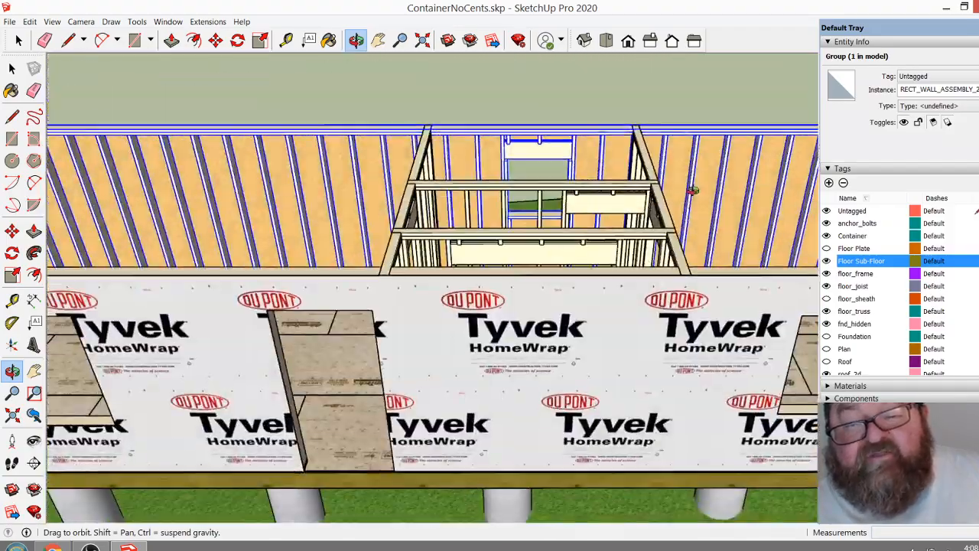
{"action": "left_click_drag", "start_coordinate": [693, 239], "coordinate": [483, 347]}
{"action": "left_click_drag", "start_coordinate": [218, 284], "coordinate": [200, 346]}
{"action": "scroll", "coordinate": [200, 346], "scroll_direction": "up", "scroll_amount": 5}
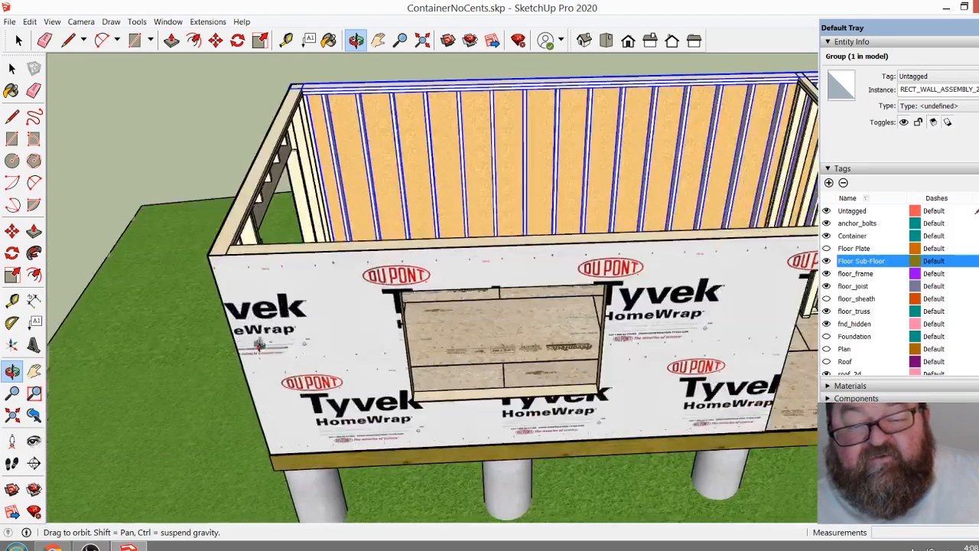
{"action": "left_click_drag", "start_coordinate": [421, 326], "coordinate": [634, 251]}
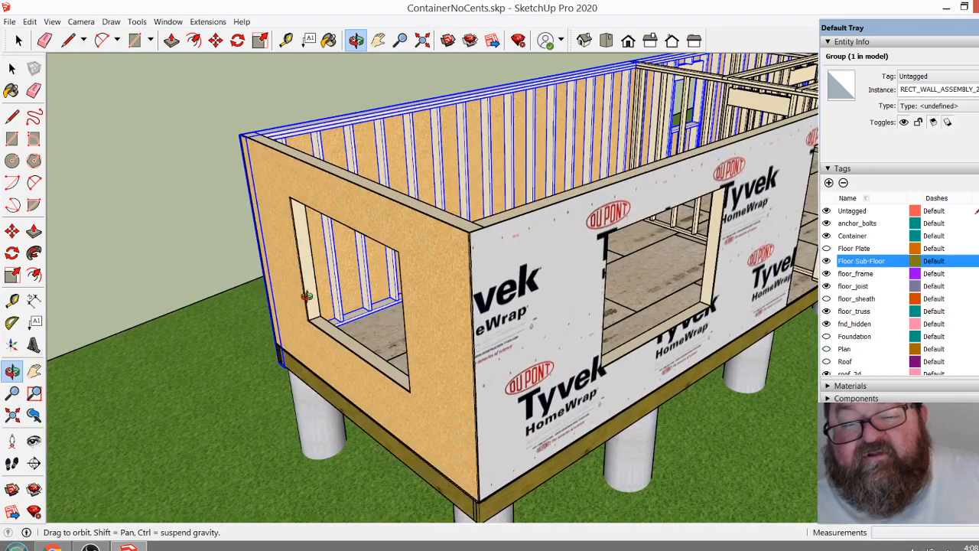
{"action": "scroll", "coordinate": [371, 322], "scroll_direction": "down", "scroll_amount": 3}
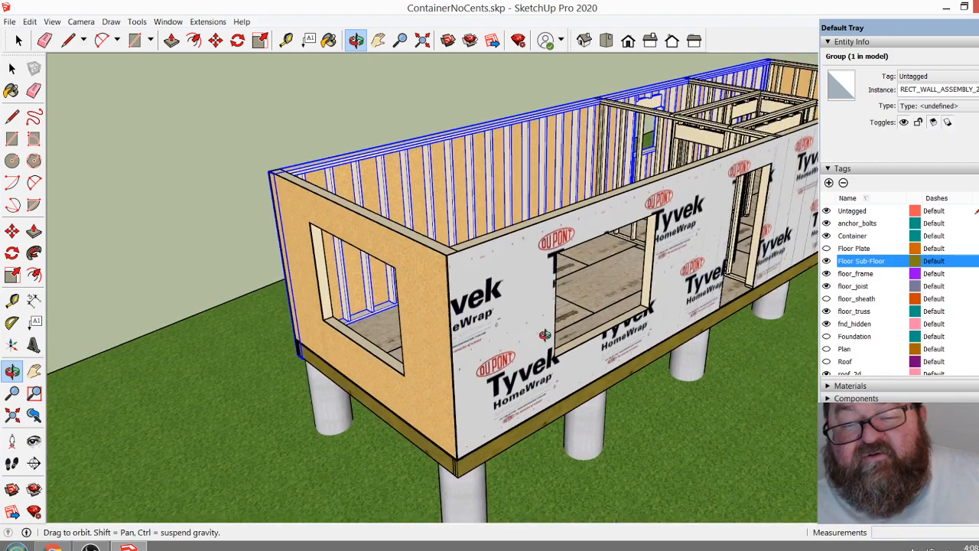
{"action": "left_click_drag", "start_coordinate": [544, 335], "coordinate": [347, 349]}
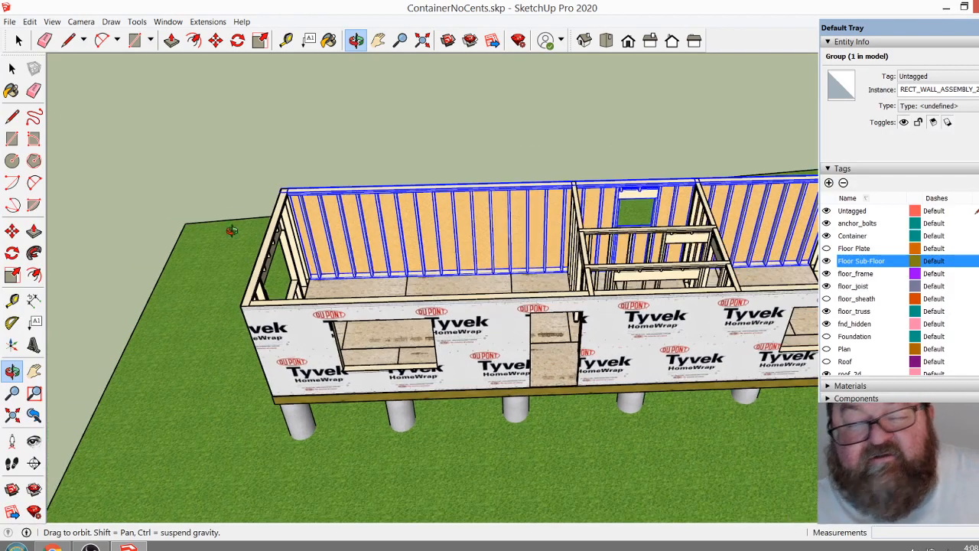
Deselect the long rear wall that holds the new small window
{"action": "left_click", "coordinate": [19, 40]}
{"action": "left_click", "coordinate": [272, 136]}
{"action": "scroll", "coordinate": [273, 137], "scroll_direction": "down", "scroll_amount": 2}
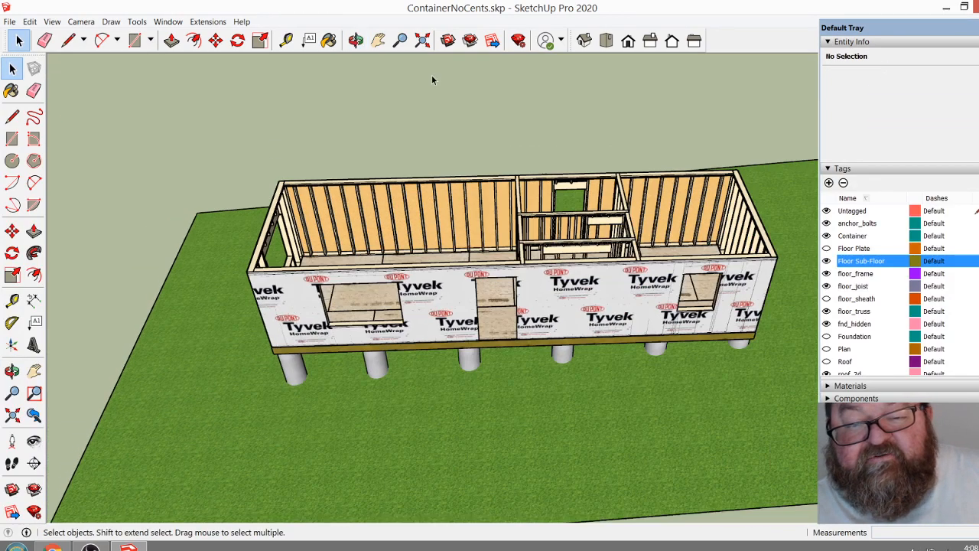
Examine the building from the rear, including the front wall's door and large window framing seen from inside
{"action": "left_click", "coordinate": [356, 39]}
{"action": "scroll", "coordinate": [503, 303], "scroll_direction": "up", "scroll_amount": 5}
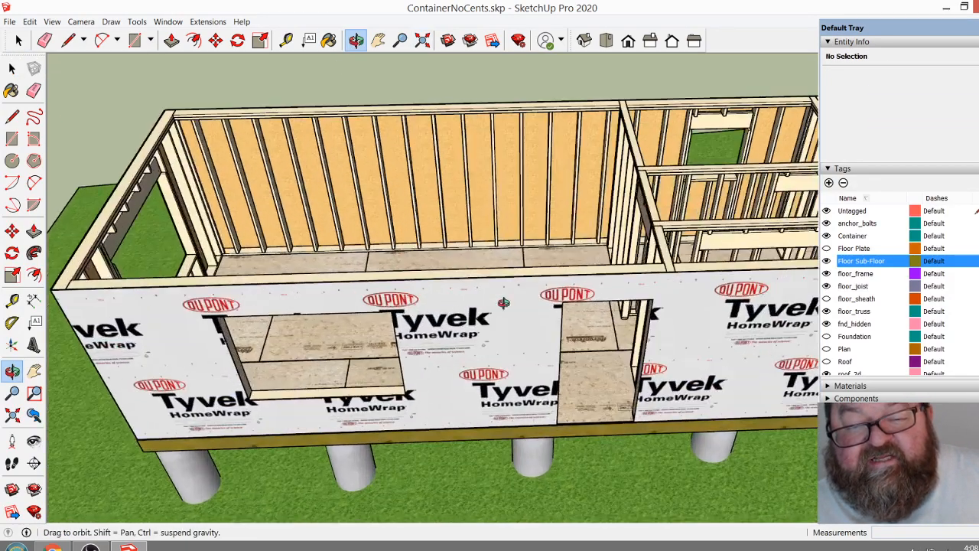
{"action": "left_click_drag", "start_coordinate": [503, 303], "coordinate": [231, 412]}
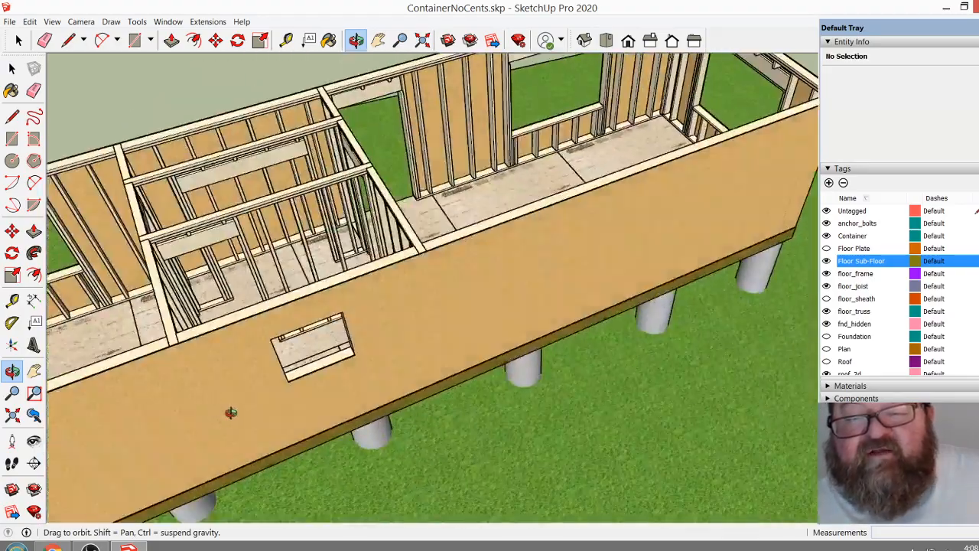
{"action": "scroll", "coordinate": [231, 412], "scroll_direction": "down", "scroll_amount": 2}
{"action": "left_click_drag", "start_coordinate": [474, 394], "coordinate": [362, 377]}
{"action": "scroll", "coordinate": [609, 124], "scroll_direction": "up", "scroll_amount": 5}
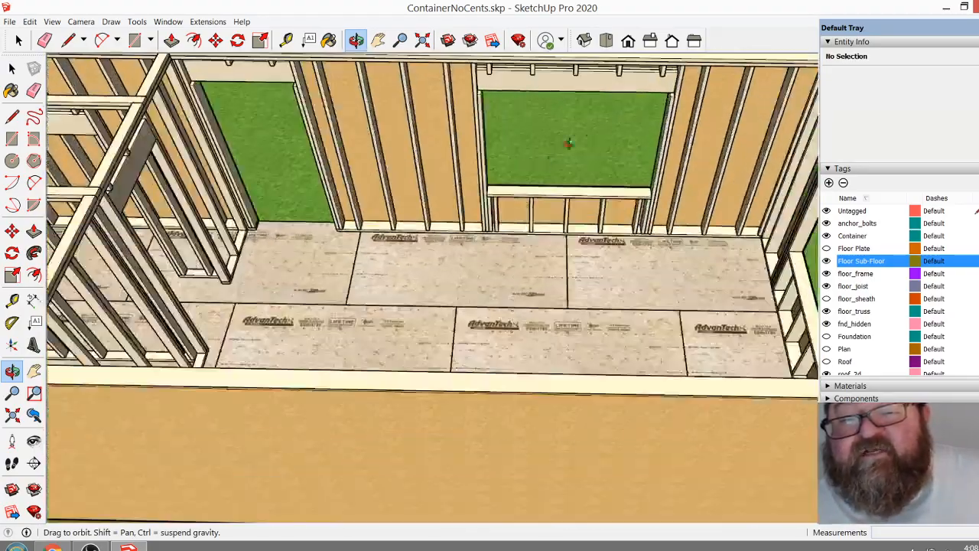
{"action": "scroll", "coordinate": [479, 356], "scroll_direction": "down", "scroll_amount": 3}
{"action": "left_click_drag", "start_coordinate": [479, 356], "coordinate": [501, 397]}
{"action": "scroll", "coordinate": [547, 139], "scroll_direction": "up", "scroll_amount": 4}
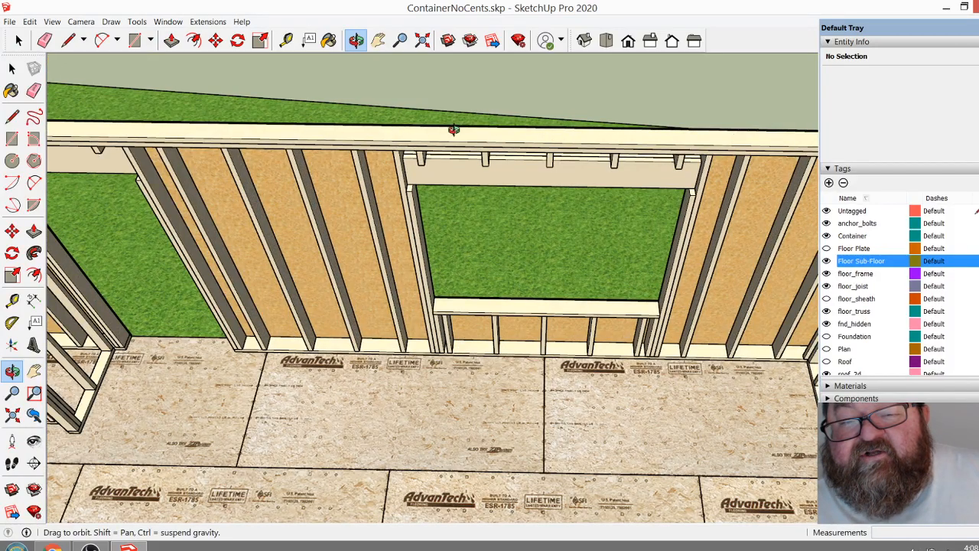
{"action": "scroll", "coordinate": [711, 220], "scroll_direction": "down", "scroll_amount": 8}
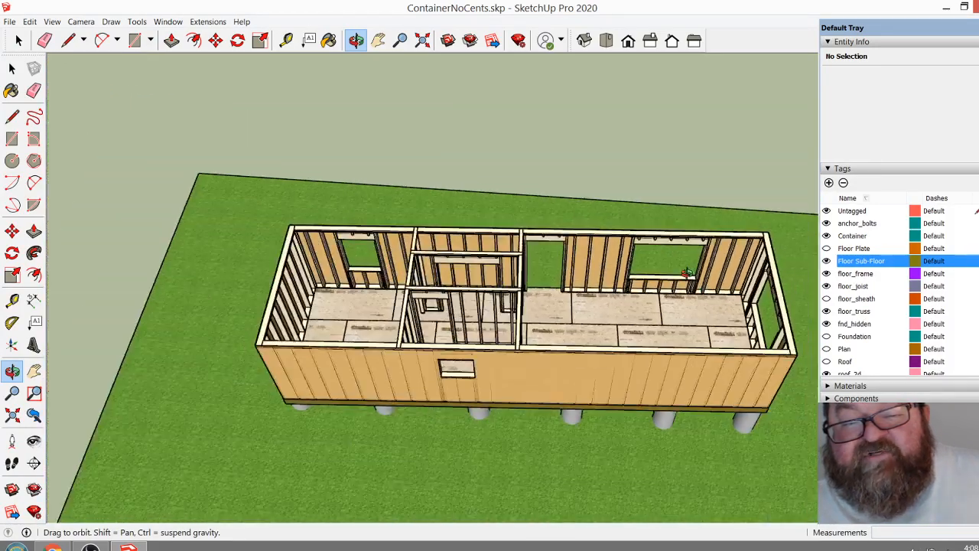
Examine the cut end of the shipping container, including its corrugated walls, top corner rail and bottom side rail
{"action": "scroll", "coordinate": [709, 324], "scroll_direction": "down", "scroll_amount": 4}
{"action": "mouse_move", "coordinate": [470, 339]}
{"action": "left_mouse_down"}
{"action": "mouse_move", "coordinate": [428, 341]}
{"action": "mouse_move", "coordinate": [290, 268]}
{"action": "mouse_move", "coordinate": [253, 196]}
{"action": "left_mouse_up"}
{"action": "scroll", "coordinate": [253, 196], "scroll_direction": "up", "scroll_amount": 8}
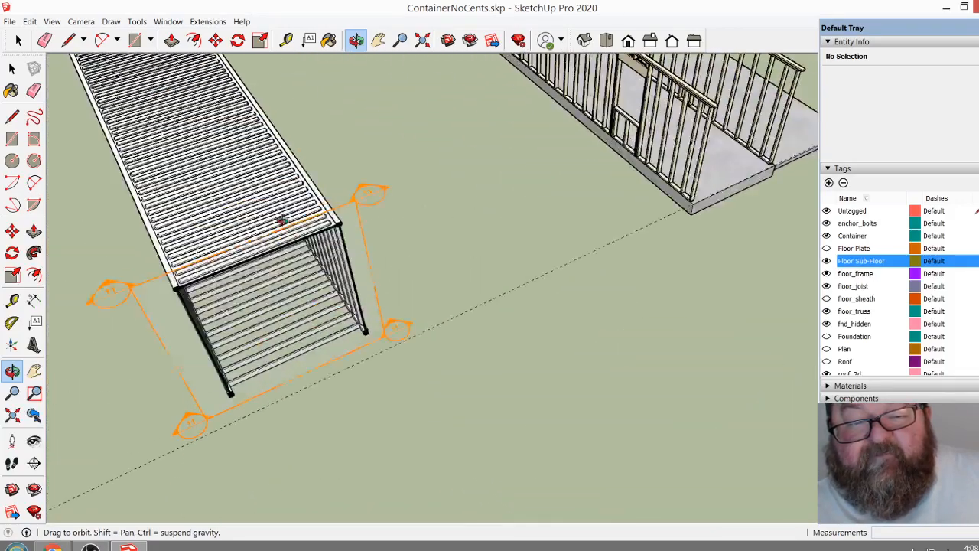
{"action": "scroll", "coordinate": [342, 227], "scroll_direction": "up", "scroll_amount": 8}
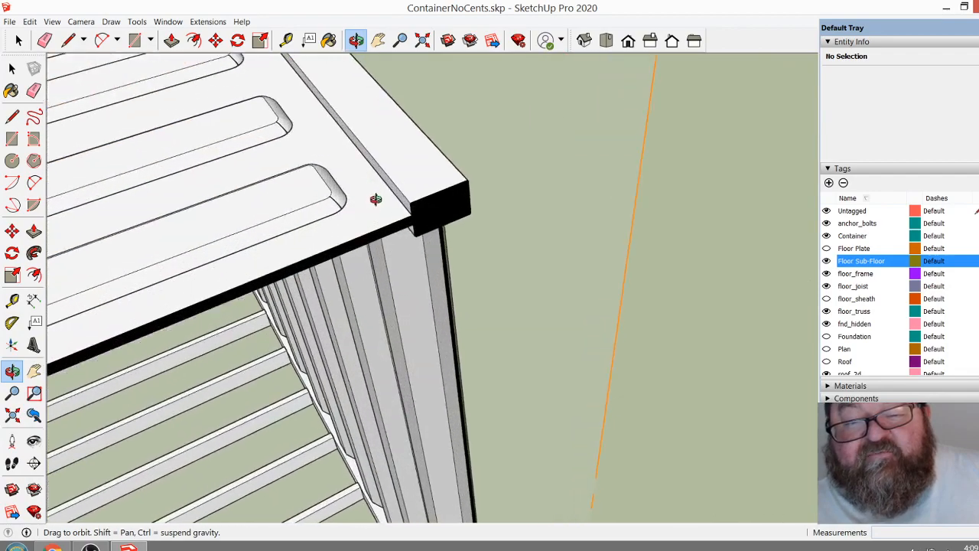
{"action": "mouse_move", "coordinate": [379, 200]}
{"action": "left_mouse_down"}
{"action": "mouse_move", "coordinate": [305, 77]}
{"action": "mouse_move", "coordinate": [488, 168]}
{"action": "left_mouse_up"}
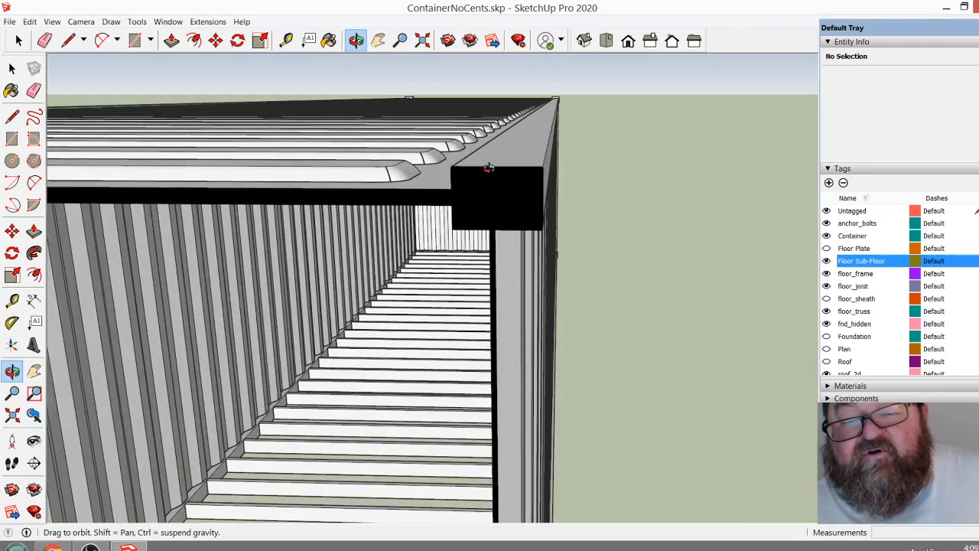
{"action": "scroll", "coordinate": [523, 177], "scroll_direction": "down", "scroll_amount": 10}
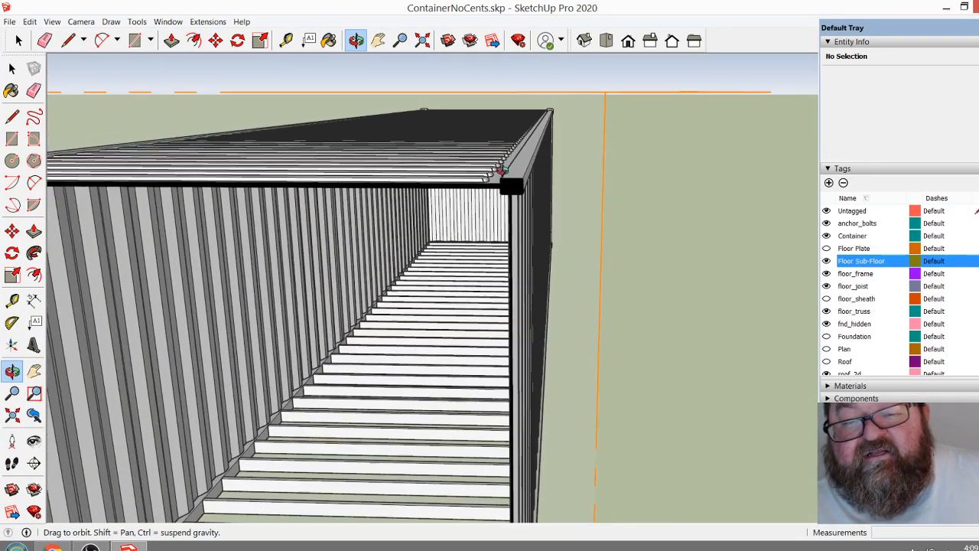
{"action": "left_click_drag", "start_coordinate": [514, 293], "coordinate": [490, 319]}
{"action": "scroll", "coordinate": [421, 422], "scroll_direction": "up", "scroll_amount": 8}
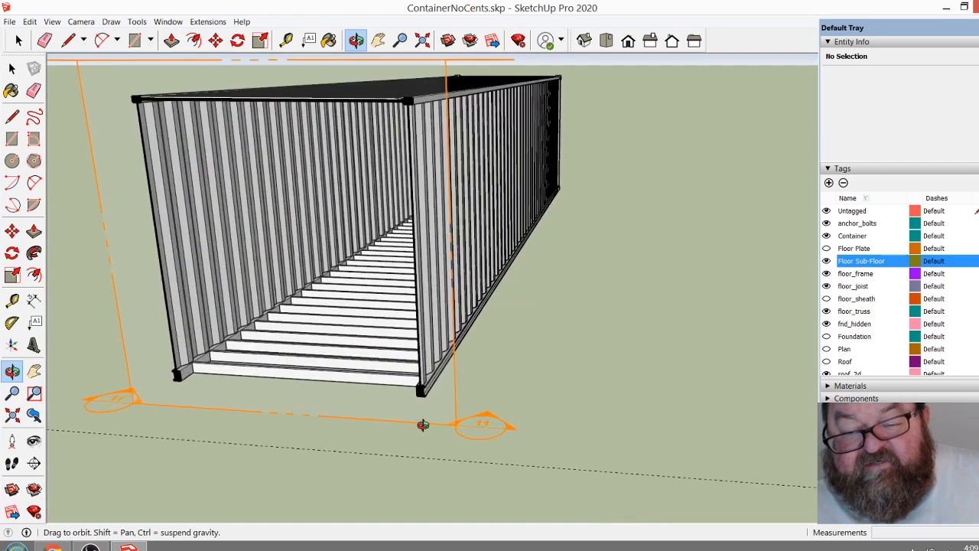
{"action": "mouse_move", "coordinate": [442, 342]}
{"action": "left_mouse_down"}
{"action": "mouse_move", "coordinate": [417, 255]}
{"action": "mouse_move", "coordinate": [437, 329]}
{"action": "left_mouse_up"}
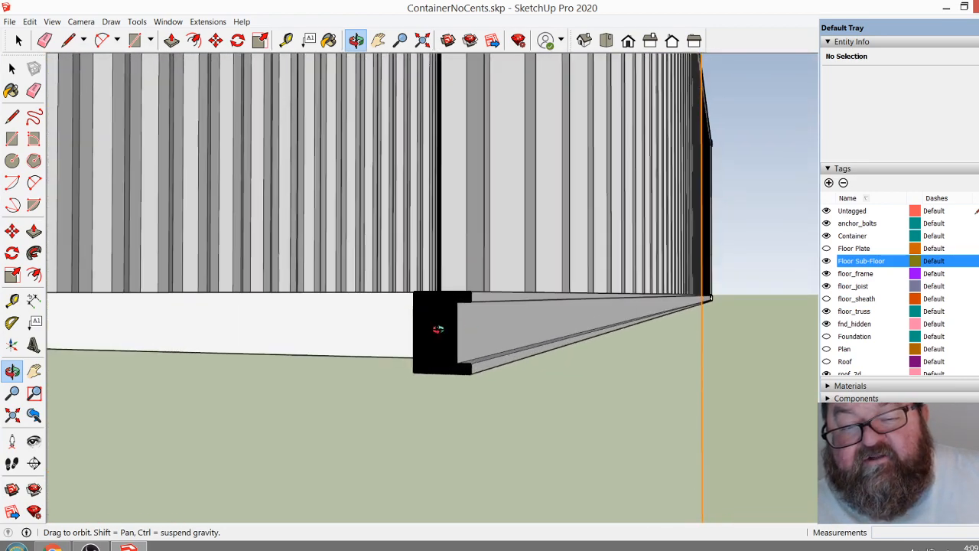
Examine the container's closed-end corner from outside, including the slotted top corner casting, corner post and corrugated side wall
{"action": "scroll", "coordinate": [495, 367], "scroll_direction": "down", "scroll_amount": 8}
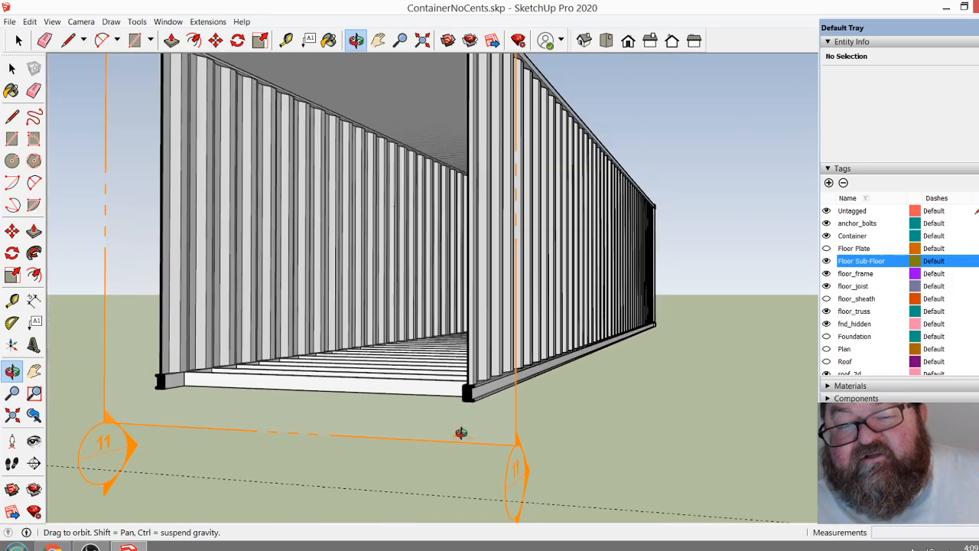
{"action": "left_click_drag", "start_coordinate": [646, 227], "coordinate": [175, 328]}
{"action": "scroll", "coordinate": [175, 328], "scroll_direction": "down", "scroll_amount": 4}
{"action": "left_click_drag", "start_coordinate": [487, 291], "coordinate": [436, 345]}
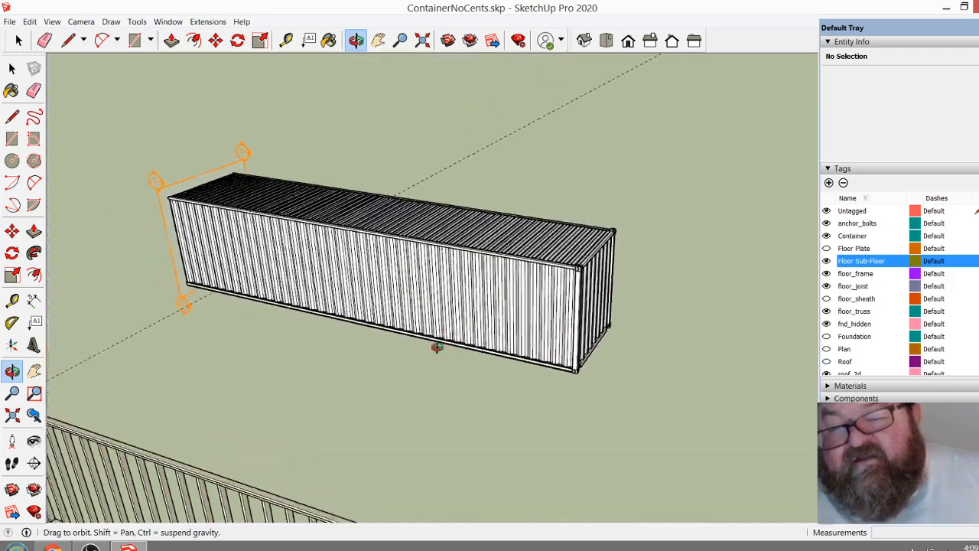
{"action": "scroll", "coordinate": [591, 299], "scroll_direction": "up", "scroll_amount": 6}
{"action": "scroll", "coordinate": [569, 244], "scroll_direction": "up", "scroll_amount": 6}
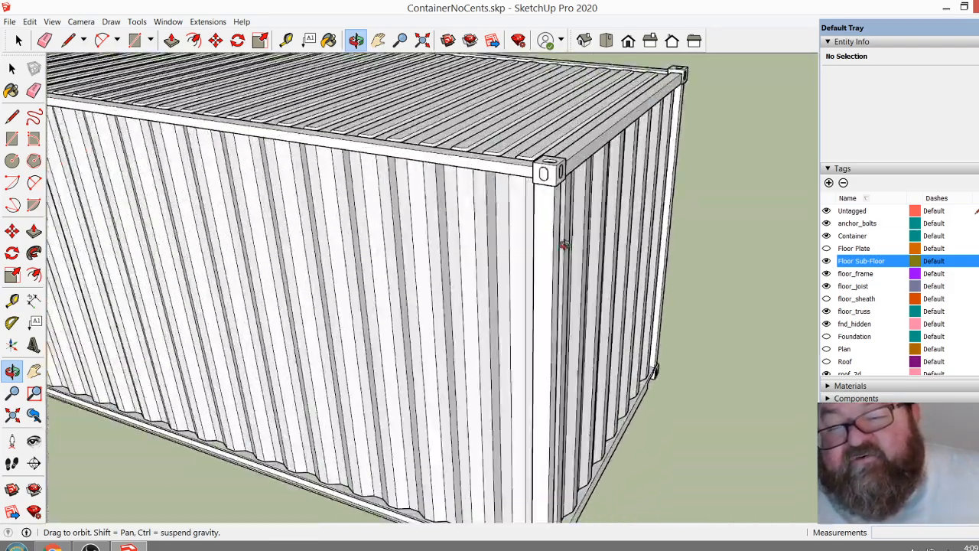
{"action": "scroll", "coordinate": [564, 114], "scroll_direction": "up", "scroll_amount": 3}
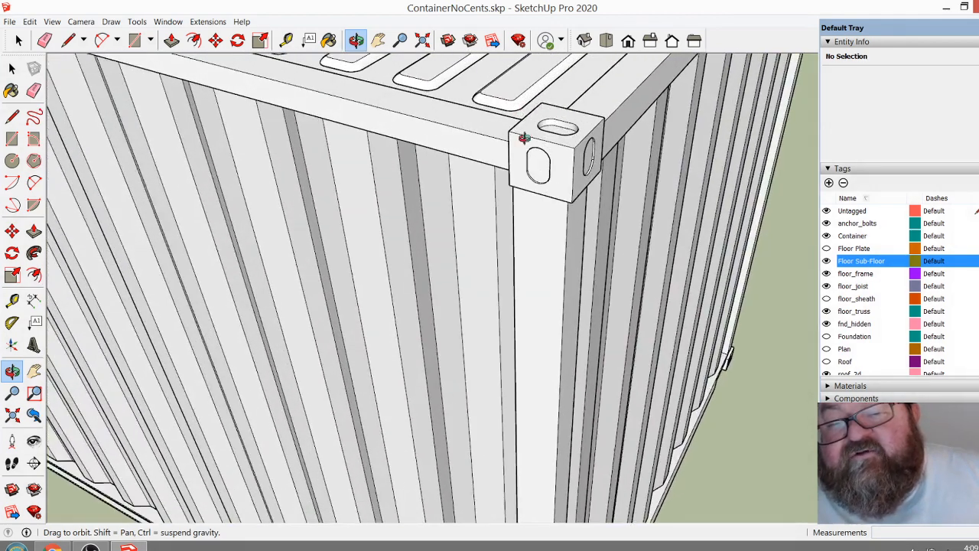
{"action": "scroll", "coordinate": [546, 124], "scroll_direction": "down", "scroll_amount": 3}
{"action": "scroll", "coordinate": [553, 145], "scroll_direction": "up", "scroll_amount": 1}
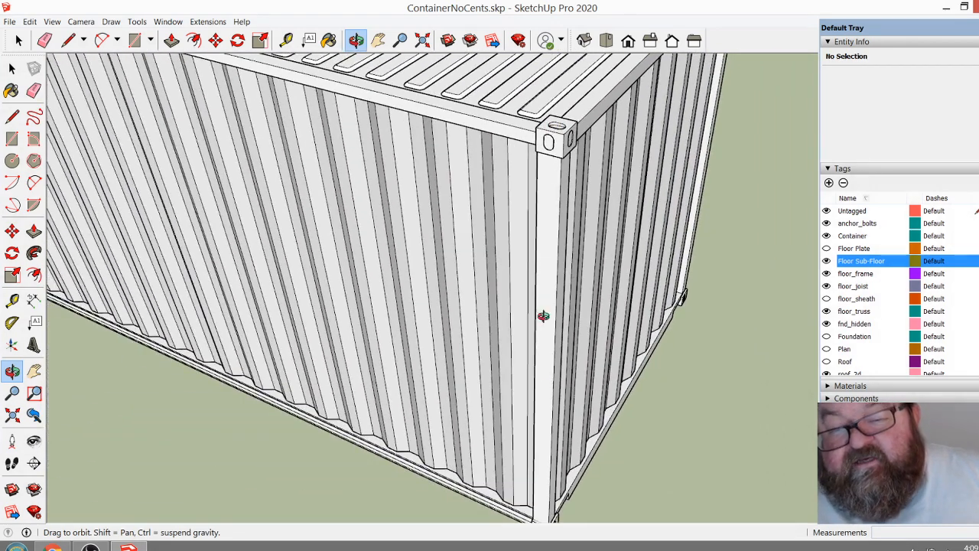
{"action": "scroll", "coordinate": [559, 117], "scroll_direction": "down", "scroll_amount": 3}
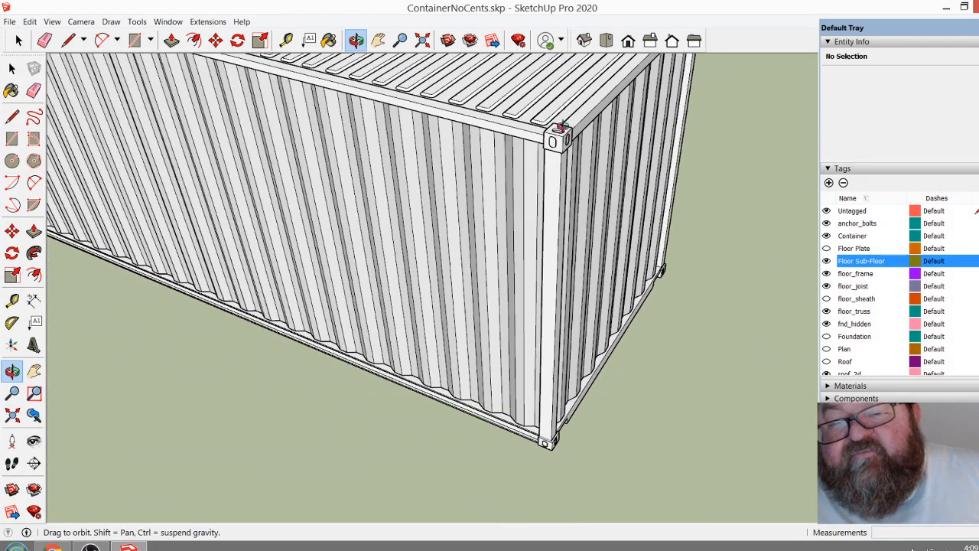
Examine the slots of the top corner casting up close, along with the castings across the closed end wall
{"action": "scroll", "coordinate": [561, 112], "scroll_direction": "up", "scroll_amount": 4}
{"action": "left_click_drag", "start_coordinate": [564, 179], "coordinate": [375, 181]}
{"action": "scroll", "coordinate": [594, 185], "scroll_direction": "up", "scroll_amount": 3}
{"action": "scroll", "coordinate": [638, 194], "scroll_direction": "up", "scroll_amount": 2}
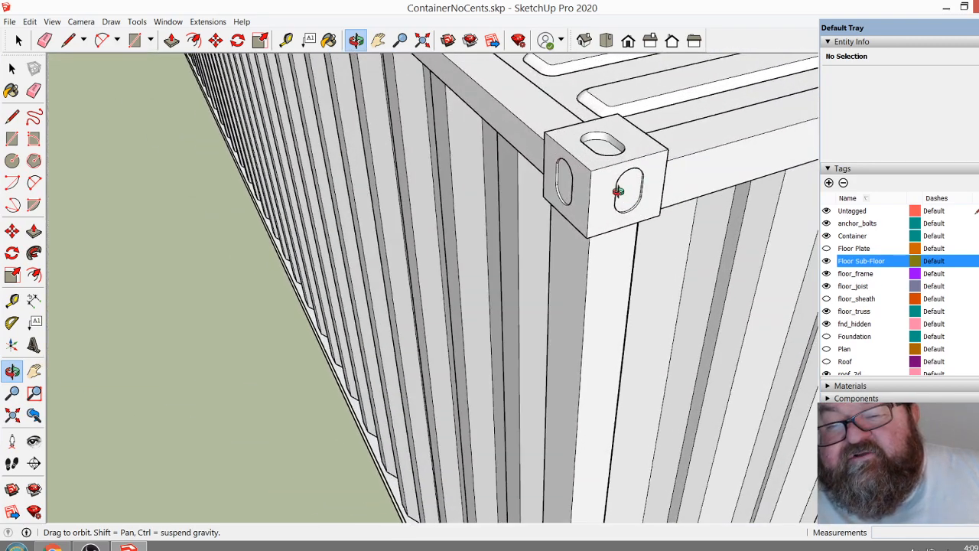
{"action": "scroll", "coordinate": [568, 184], "scroll_direction": "down", "scroll_amount": 10}
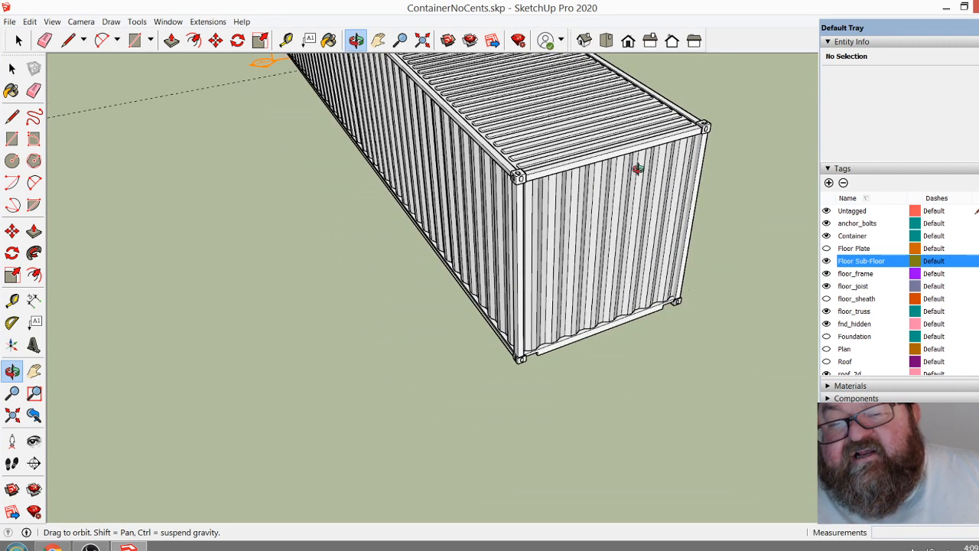
{"action": "scroll", "coordinate": [635, 233], "scroll_direction": "down", "scroll_amount": 4}
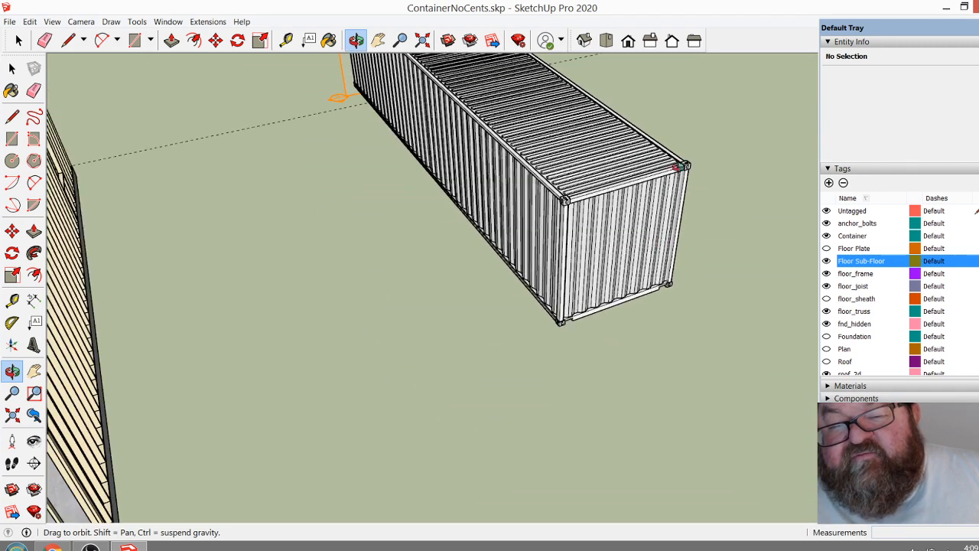
{"action": "left_click_drag", "start_coordinate": [645, 230], "coordinate": [677, 180]}
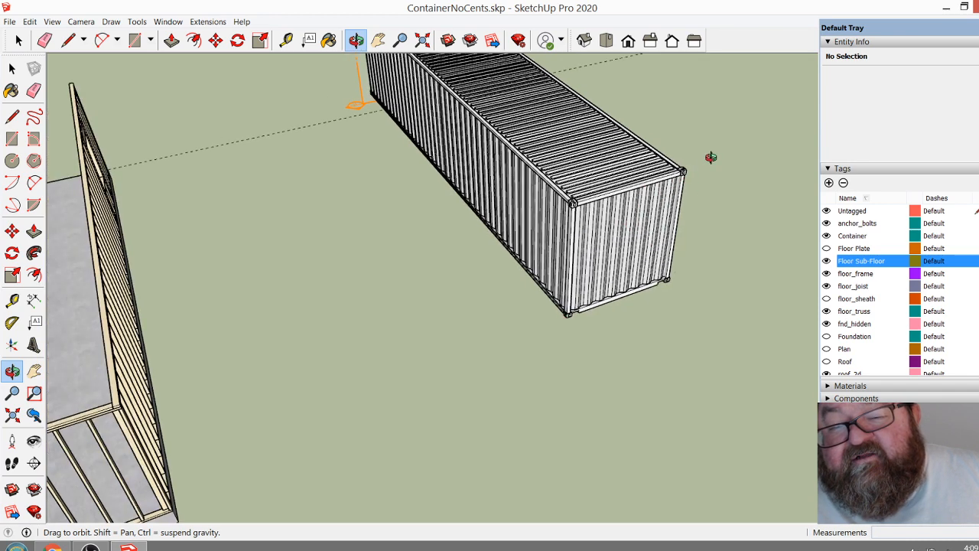
Examine the bottom corner castings and notched bottom rail of the container's closed end, including the whole end wall
{"action": "scroll", "coordinate": [654, 274], "scroll_direction": "up", "scroll_amount": 10}
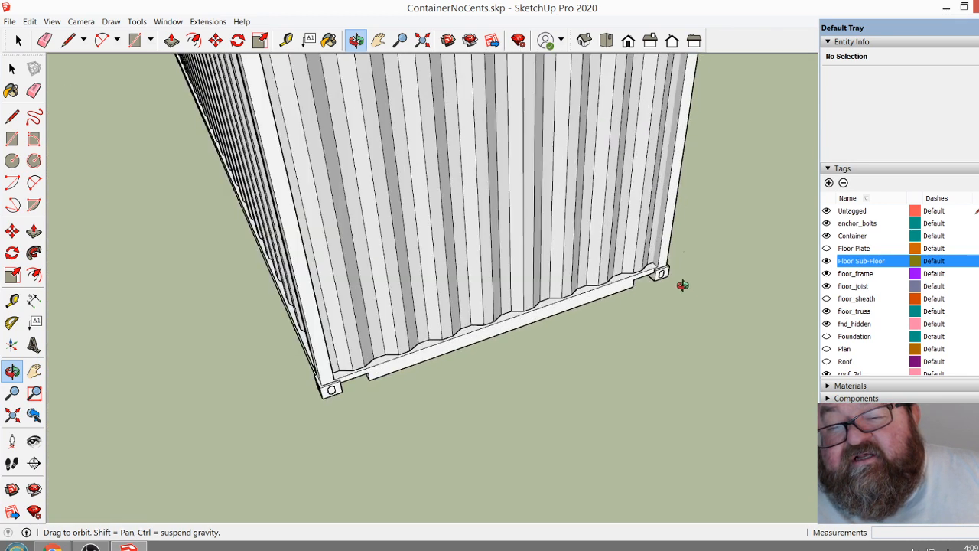
{"action": "left_click_drag", "start_coordinate": [412, 217], "coordinate": [563, 245]}
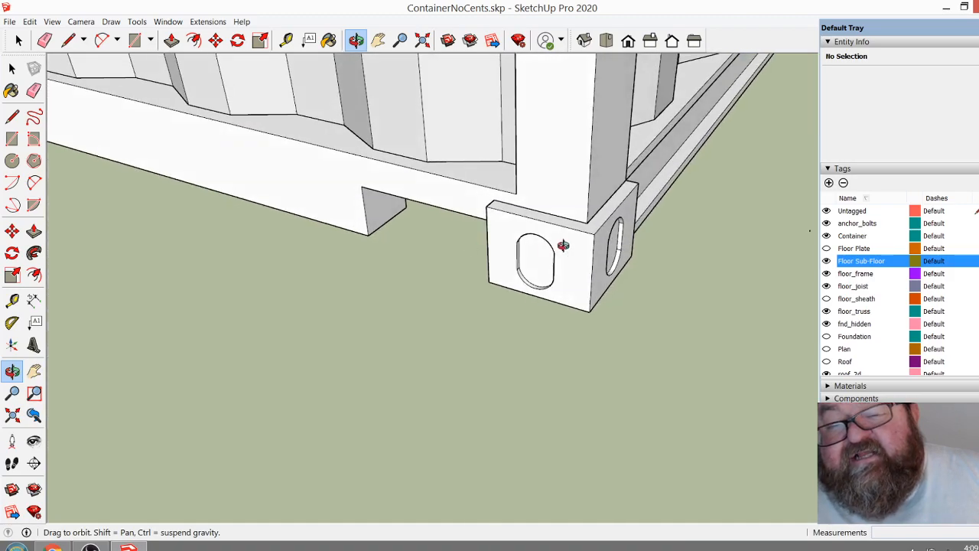
{"action": "scroll", "coordinate": [663, 378], "scroll_direction": "down", "scroll_amount": 12}
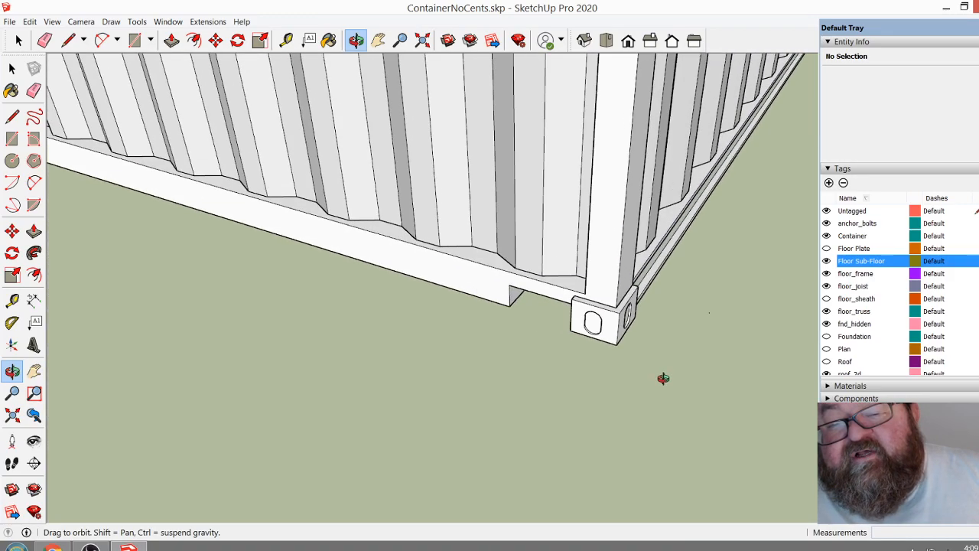
{"action": "scroll", "coordinate": [667, 157], "scroll_direction": "up", "scroll_amount": 1}
{"action": "scroll", "coordinate": [667, 157], "scroll_direction": "up", "scroll_amount": 2}
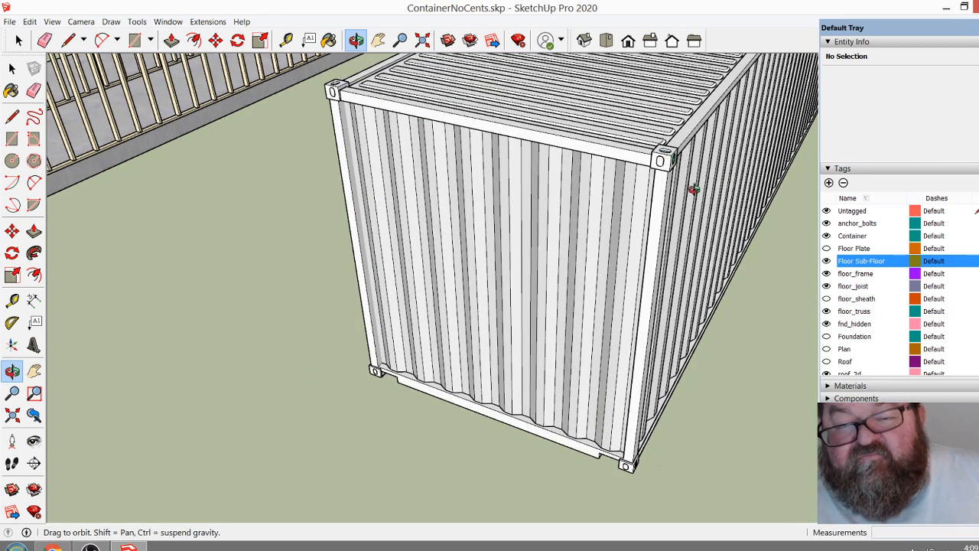
{"action": "left_click_drag", "start_coordinate": [506, 236], "coordinate": [598, 258]}
{"action": "scroll", "coordinate": [611, 311], "scroll_direction": "down", "scroll_amount": 2}
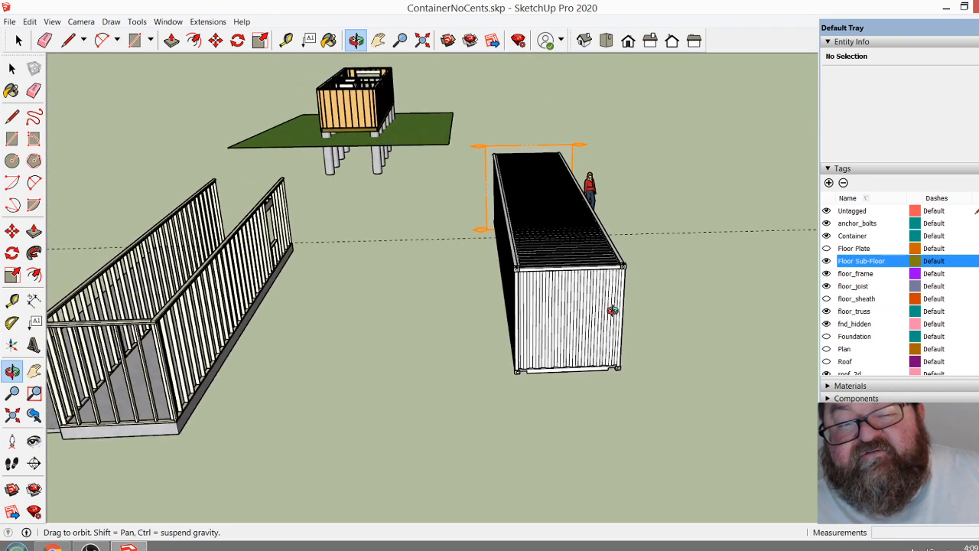
Examine the house-wrapped wood-framed building on its piers from the front for comparison with the container
{"action": "scroll", "coordinate": [297, 91], "scroll_direction": "up", "scroll_amount": 8}
{"action": "left_click_drag", "start_coordinate": [338, 81], "coordinate": [669, 245]}
{"action": "scroll", "coordinate": [670, 245], "scroll_direction": "down", "scroll_amount": 8}
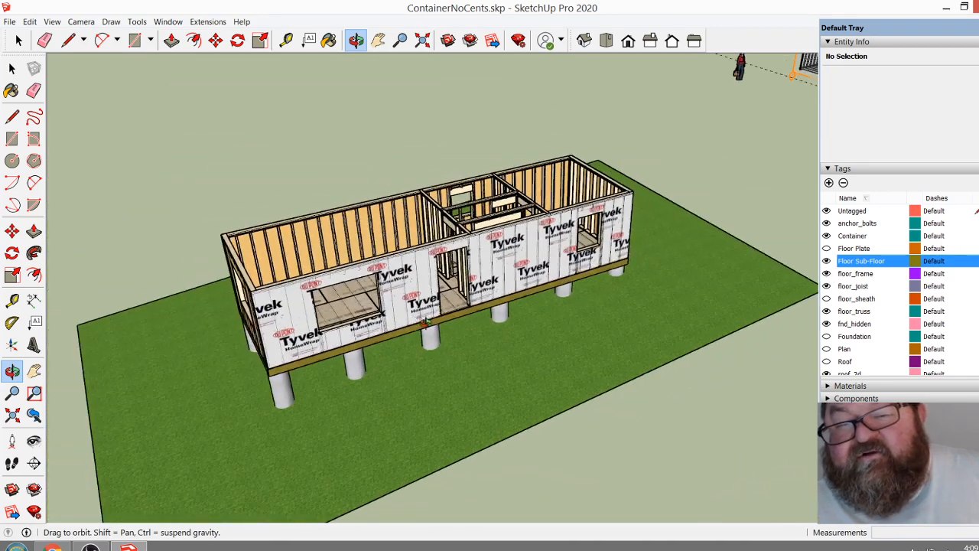
{"action": "scroll", "coordinate": [763, 126], "scroll_direction": "up", "scroll_amount": 6}
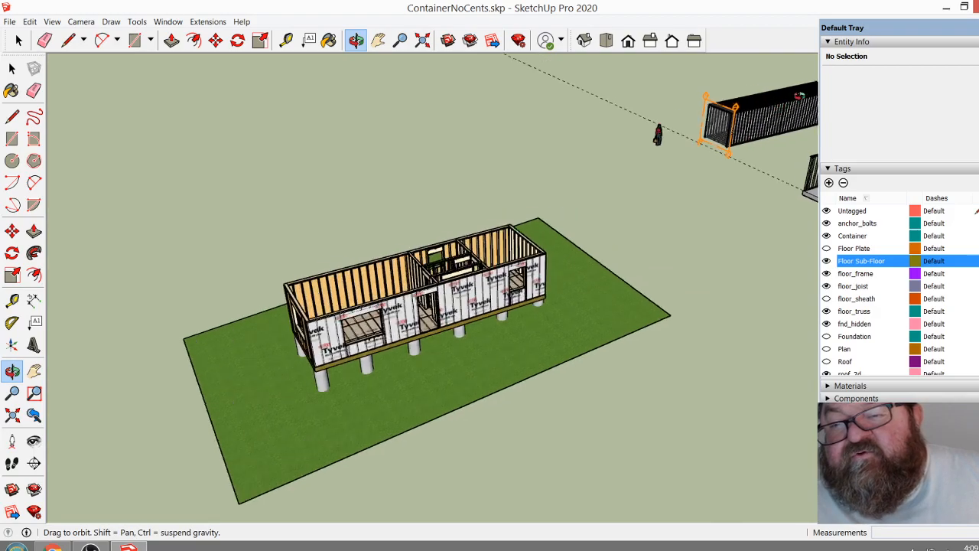
Copy the 40 ft. shipping container straight up from its bottom corner, about 8' 7", stacking the copy on the original's corner castings
{"action": "scroll", "coordinate": [712, 150], "scroll_direction": "up", "scroll_amount": 8}
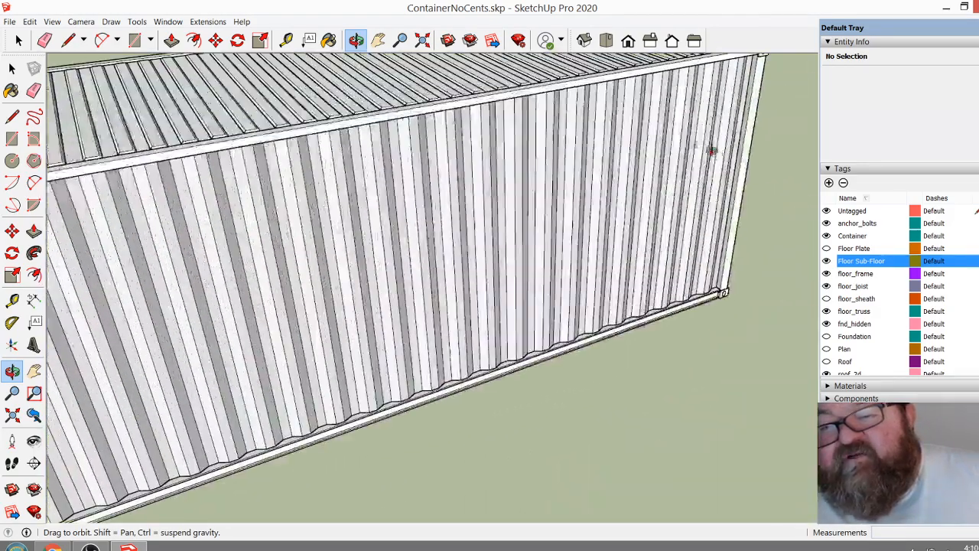
{"action": "left_click_drag", "start_coordinate": [711, 151], "coordinate": [313, 205]}
{"action": "left_click", "coordinate": [15, 40]}
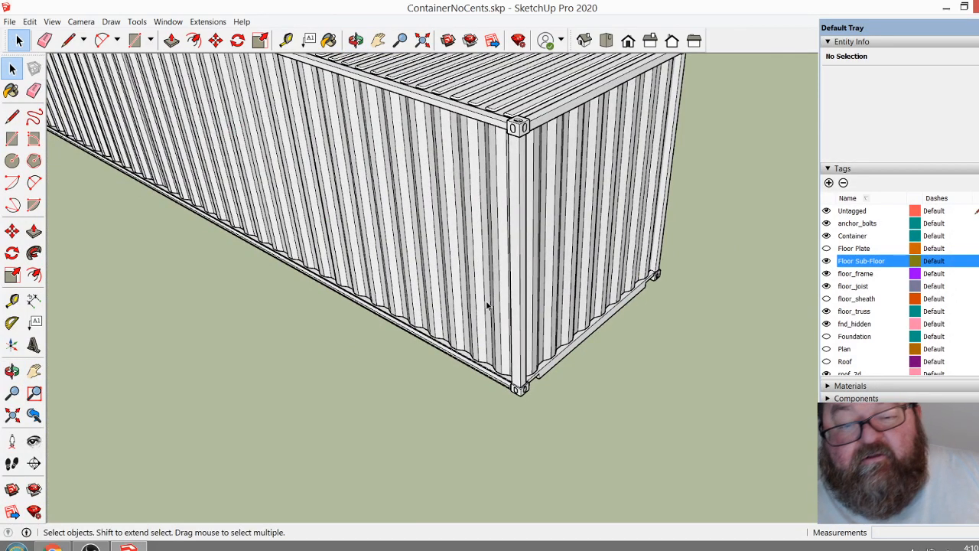
{"action": "left_click", "coordinate": [417, 197]}
{"action": "left_click", "coordinate": [215, 40]}
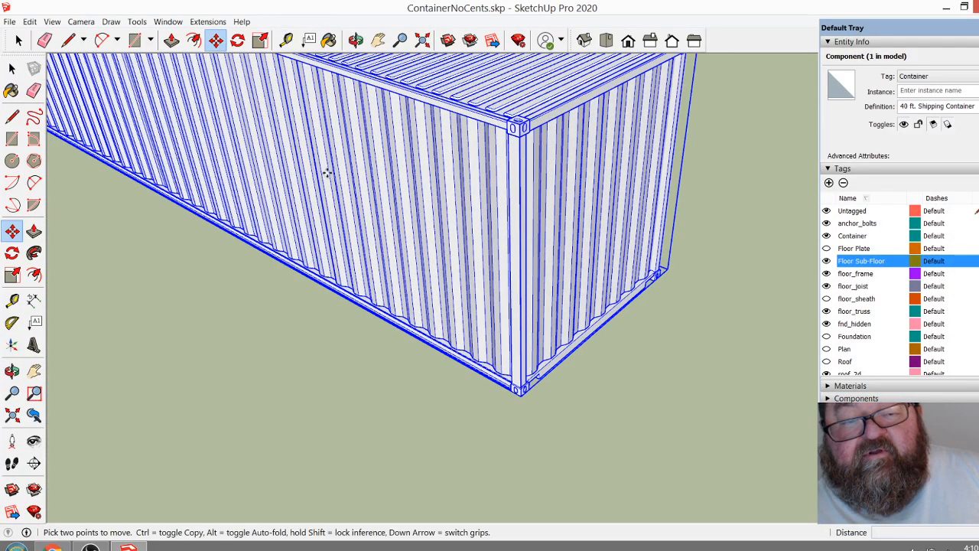
{"action": "scroll", "coordinate": [576, 395], "scroll_direction": "up", "scroll_amount": 6}
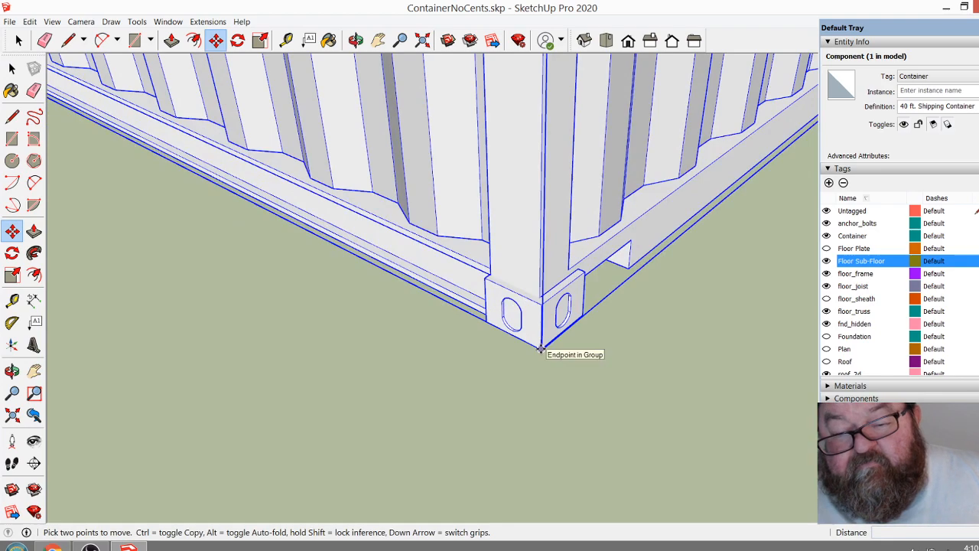
{"action": "left_click", "coordinate": [541, 348]}
{"action": "scroll", "coordinate": [587, 415], "scroll_direction": "down", "scroll_amount": 6}
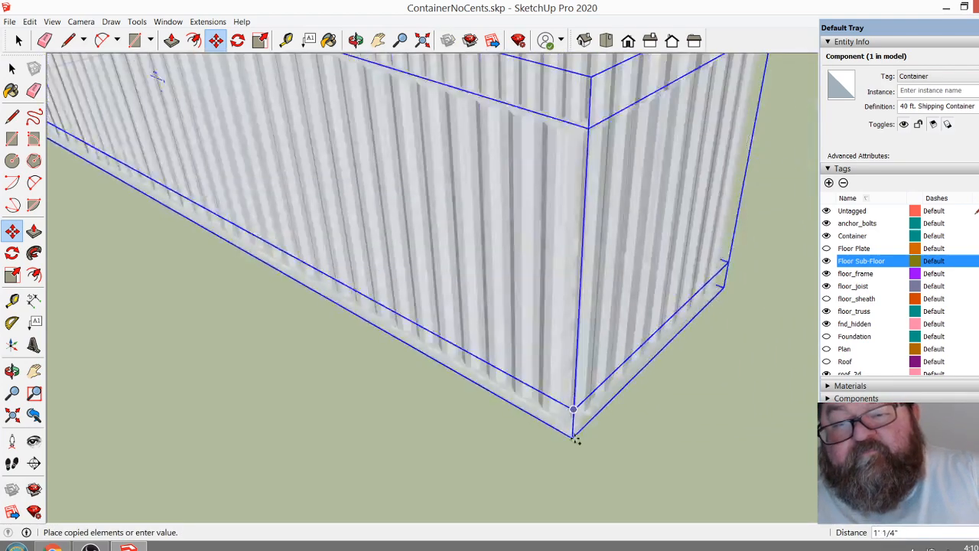
{"action": "scroll", "coordinate": [610, 73], "scroll_direction": "up", "scroll_amount": 1}
{"action": "left_click", "coordinate": [580, 65]}
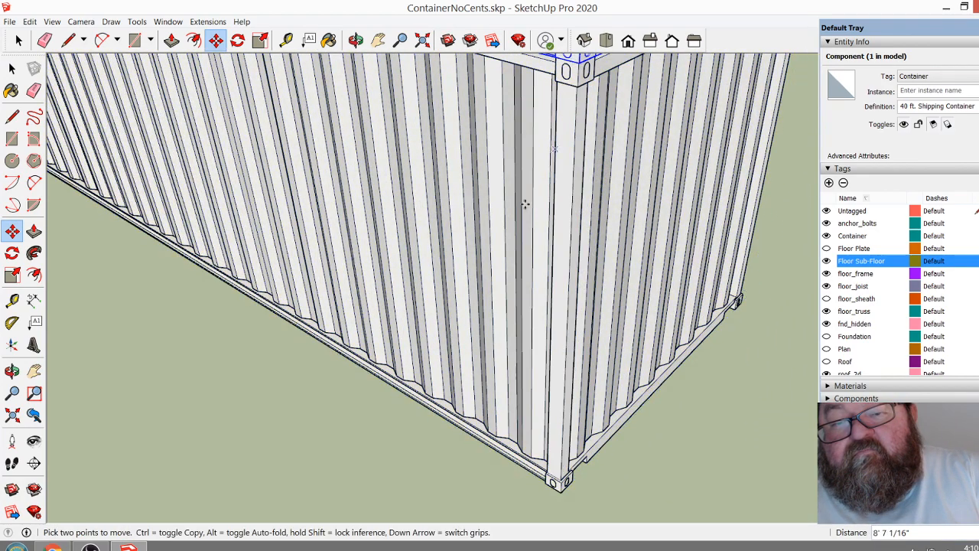
{"action": "scroll", "coordinate": [522, 336], "scroll_direction": "down", "scroll_amount": 4}
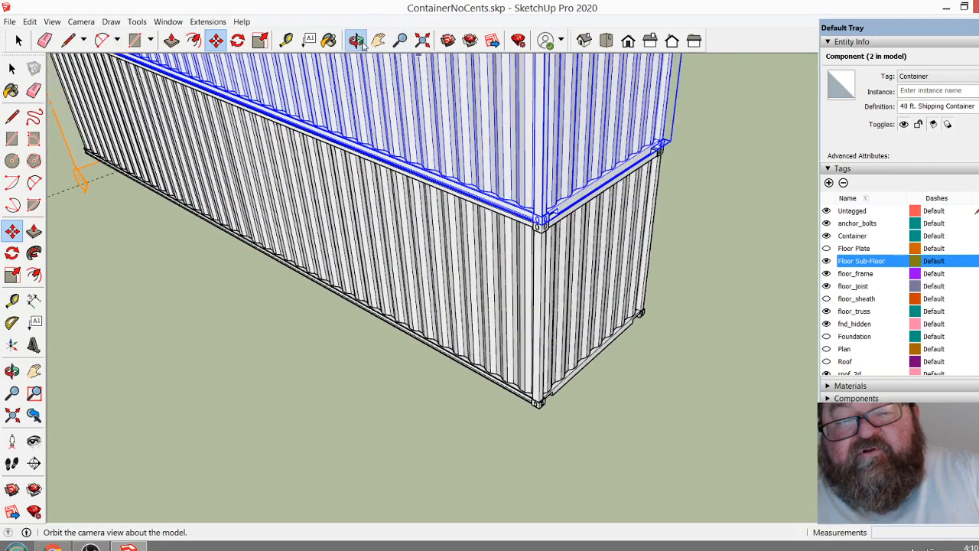
Examine the joint between the two stacked containers, including the touching corner castings and the gap between the side rails
{"action": "left_click", "coordinate": [356, 39]}
{"action": "scroll", "coordinate": [517, 182], "scroll_direction": "up", "scroll_amount": 6}
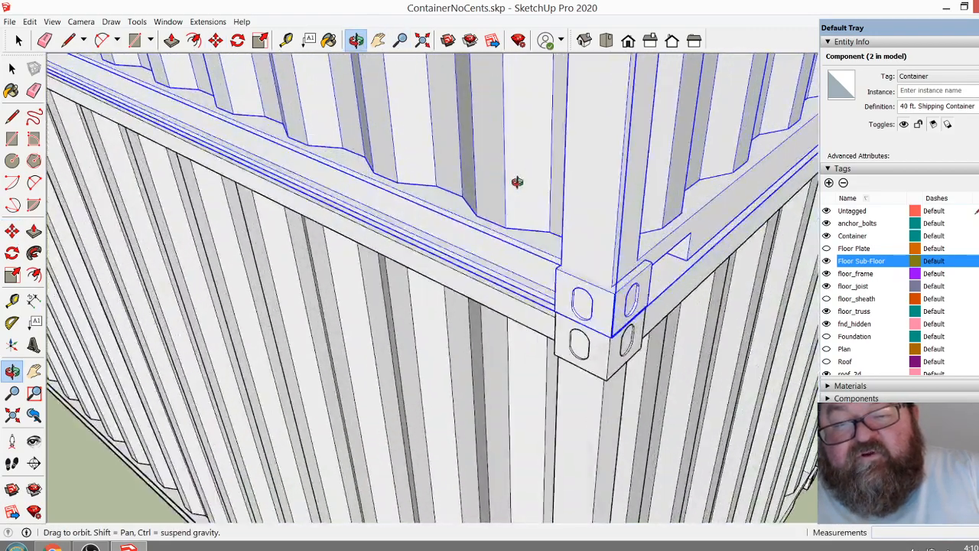
{"action": "left_click_drag", "start_coordinate": [517, 182], "coordinate": [474, 237]}
{"action": "left_click_drag", "start_coordinate": [349, 298], "coordinate": [426, 235]}
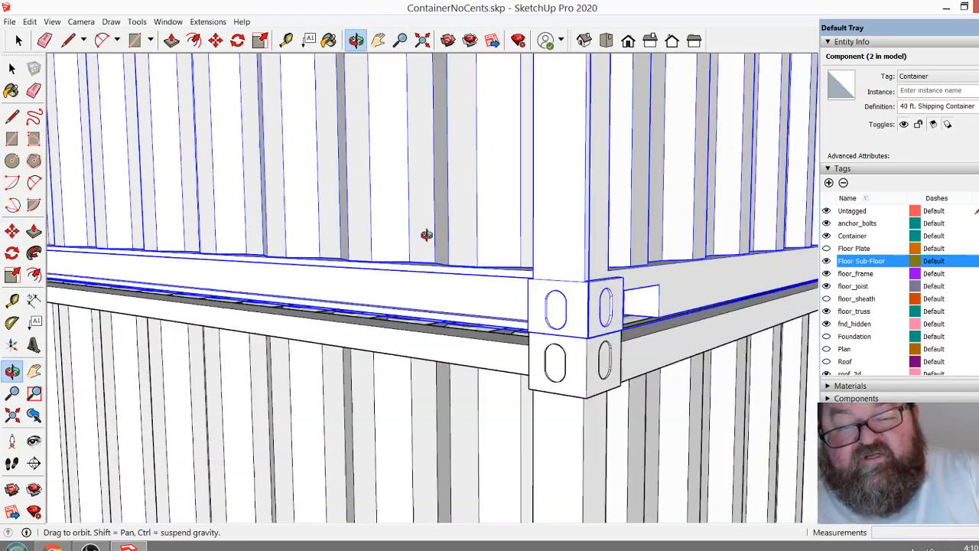
{"action": "left_click_drag", "start_coordinate": [323, 315], "coordinate": [341, 291]}
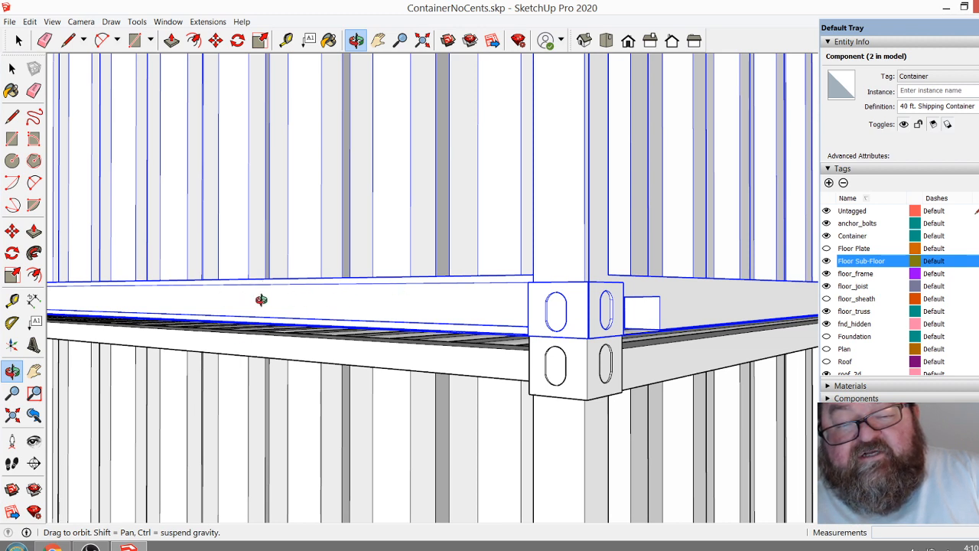
{"action": "left_click_drag", "start_coordinate": [394, 296], "coordinate": [452, 298]}
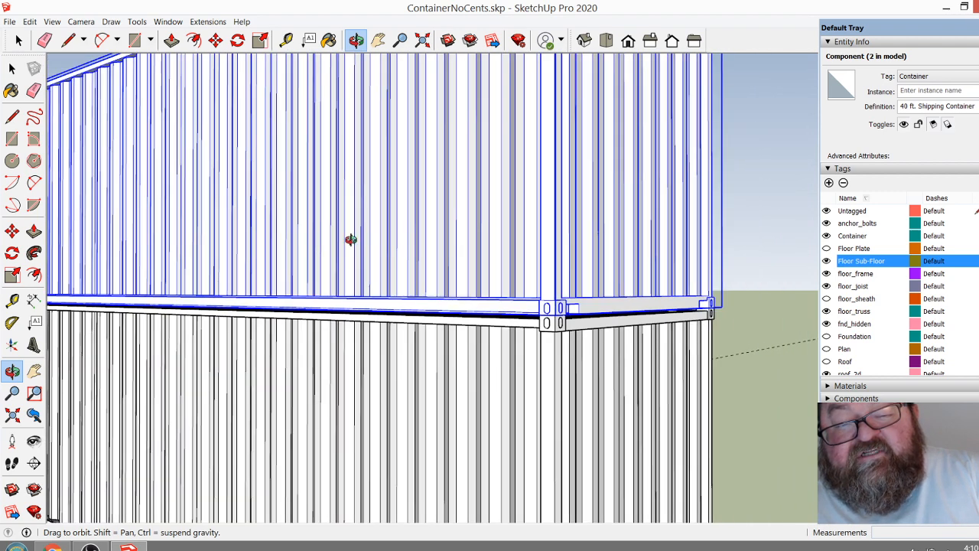
{"action": "left_click_drag", "start_coordinate": [350, 239], "coordinate": [269, 228]}
{"action": "left_click_drag", "start_coordinate": [369, 245], "coordinate": [475, 293]}
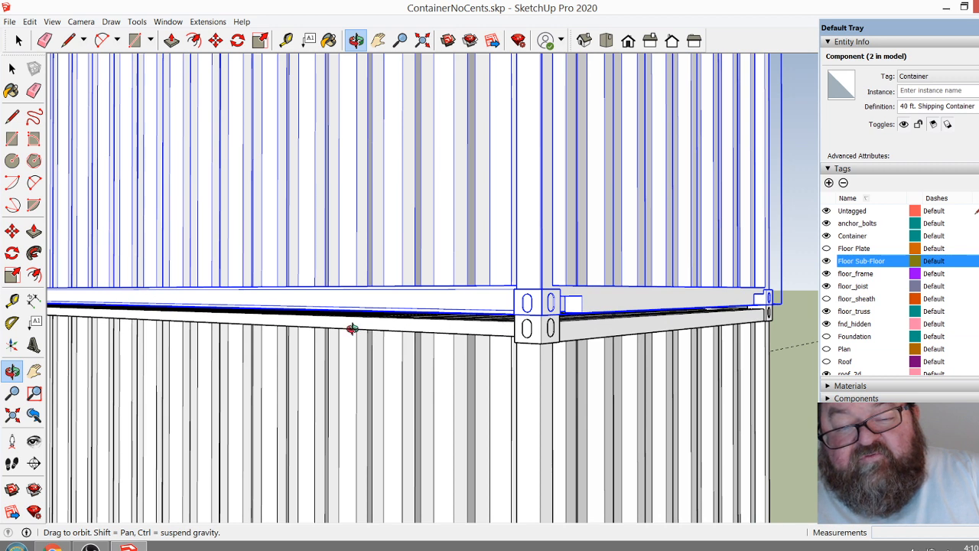
{"action": "left_click_drag", "start_coordinate": [126, 327], "coordinate": [365, 318]}
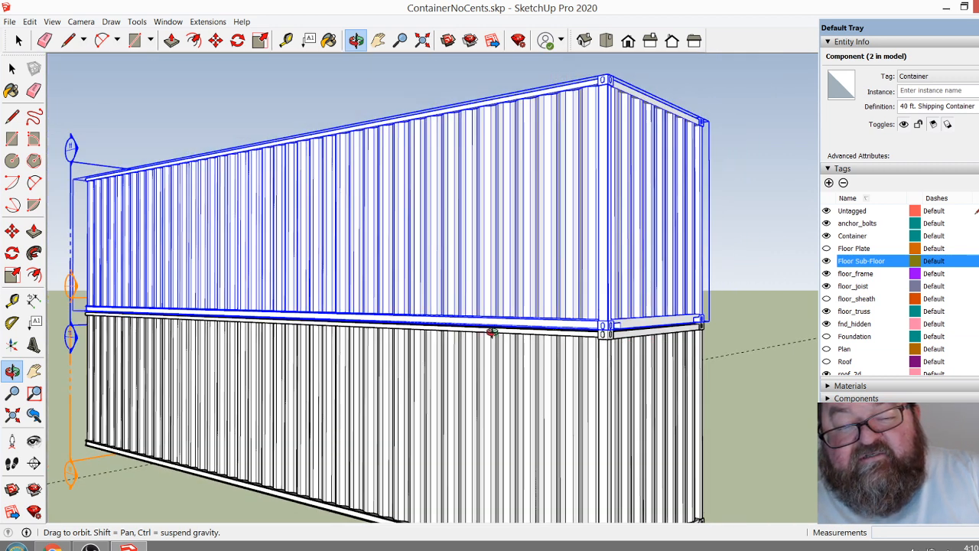
{"action": "left_click_drag", "start_coordinate": [412, 218], "coordinate": [518, 369]}
Examine the wood-framed building's interior from above, including the stud walls, sub-floor sheets and large window openings
{"action": "scroll", "coordinate": [599, 365], "scroll_direction": "down", "scroll_amount": 8}
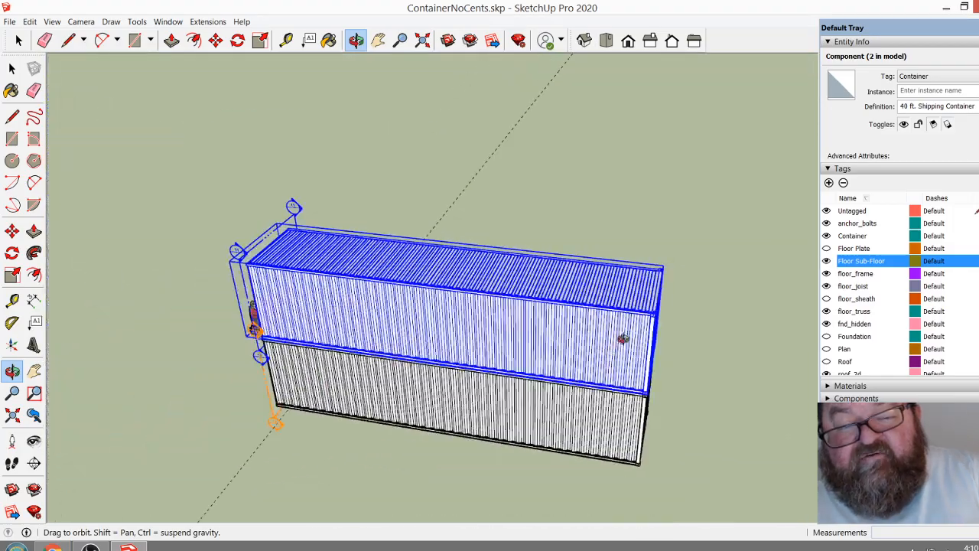
{"action": "scroll", "coordinate": [659, 329], "scroll_direction": "down", "scroll_amount": 6}
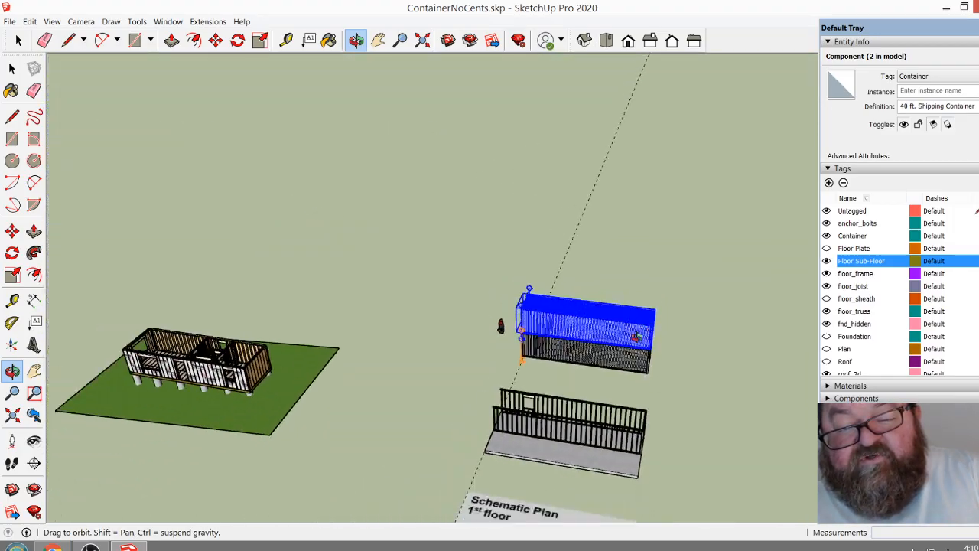
{"action": "scroll", "coordinate": [138, 363], "scroll_direction": "up", "scroll_amount": 8}
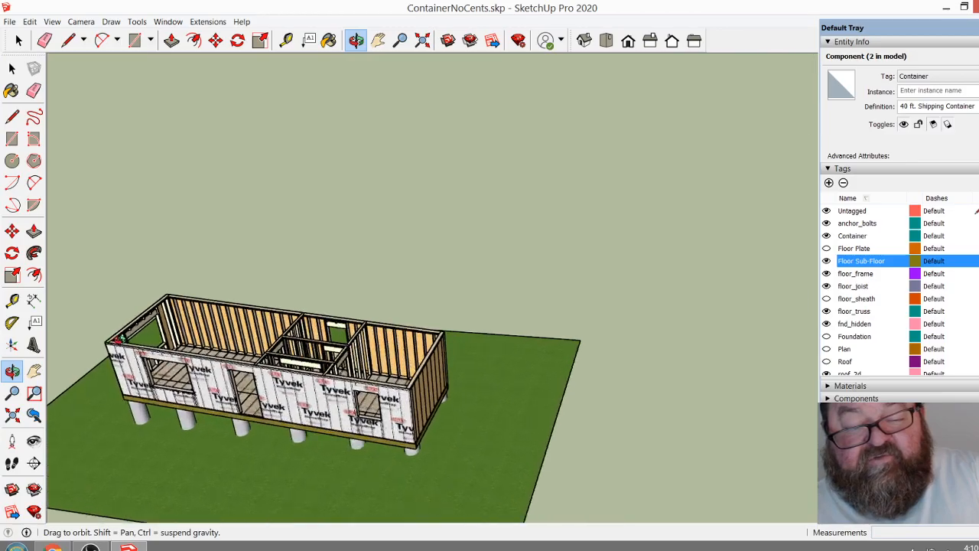
{"action": "scroll", "coordinate": [151, 357], "scroll_direction": "up", "scroll_amount": 10}
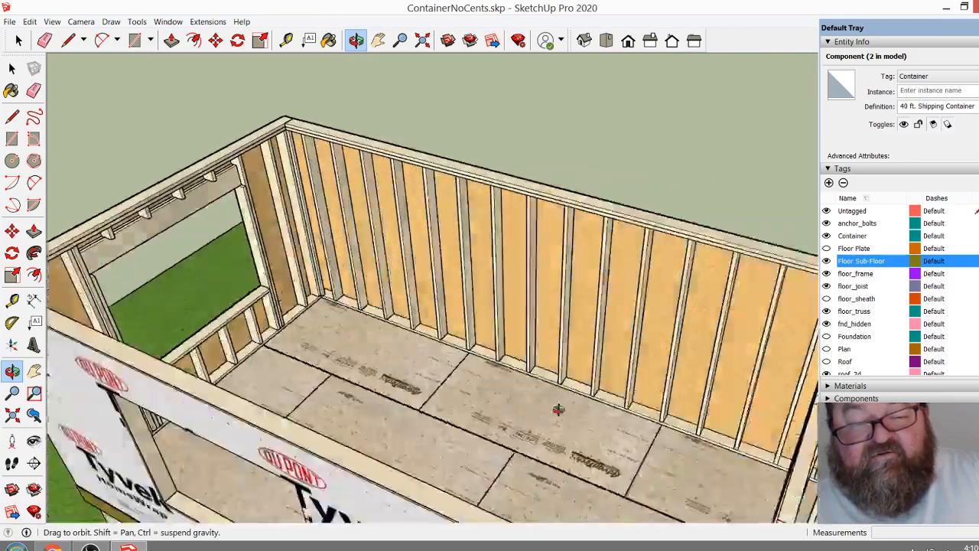
{"action": "left_click_drag", "start_coordinate": [558, 410], "coordinate": [165, 399]}
{"action": "scroll", "coordinate": [448, 405], "scroll_direction": "down", "scroll_amount": 2}
{"action": "scroll", "coordinate": [332, 209], "scroll_direction": "up", "scroll_amount": 6}
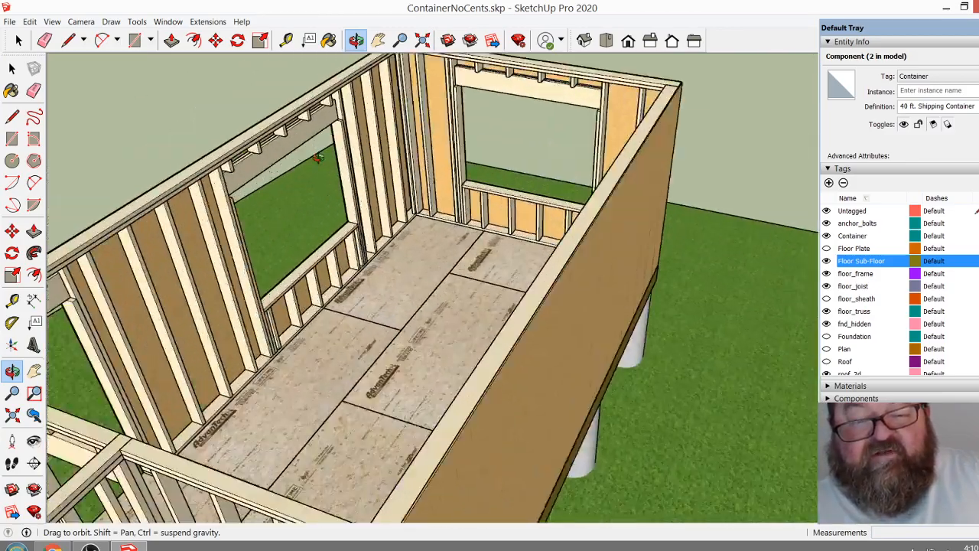
Examine the framed window openings and headers from inside the wood-framed building and over its end walls
{"action": "scroll", "coordinate": [356, 186], "scroll_direction": "down", "scroll_amount": 3}
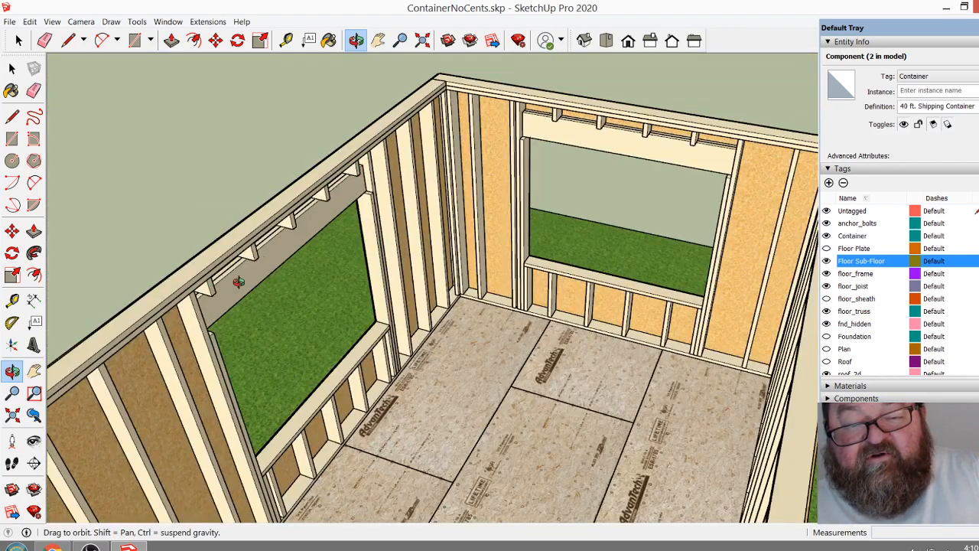
{"action": "scroll", "coordinate": [292, 217], "scroll_direction": "down", "scroll_amount": 2}
{"action": "left_click_drag", "start_coordinate": [244, 239], "coordinate": [609, 251]}
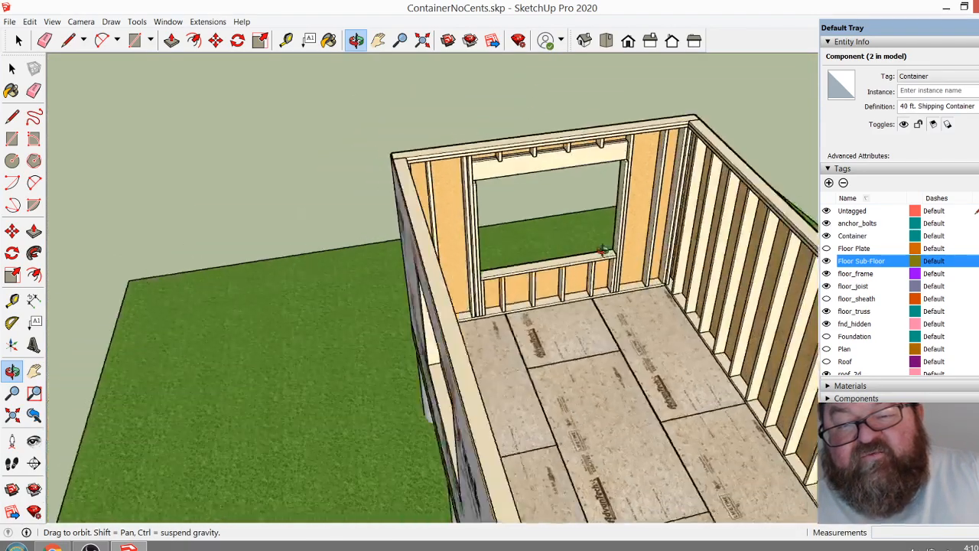
{"action": "scroll", "coordinate": [186, 266], "scroll_direction": "down", "scroll_amount": 4}
{"action": "left_click_drag", "start_coordinate": [349, 311], "coordinate": [753, 286]}
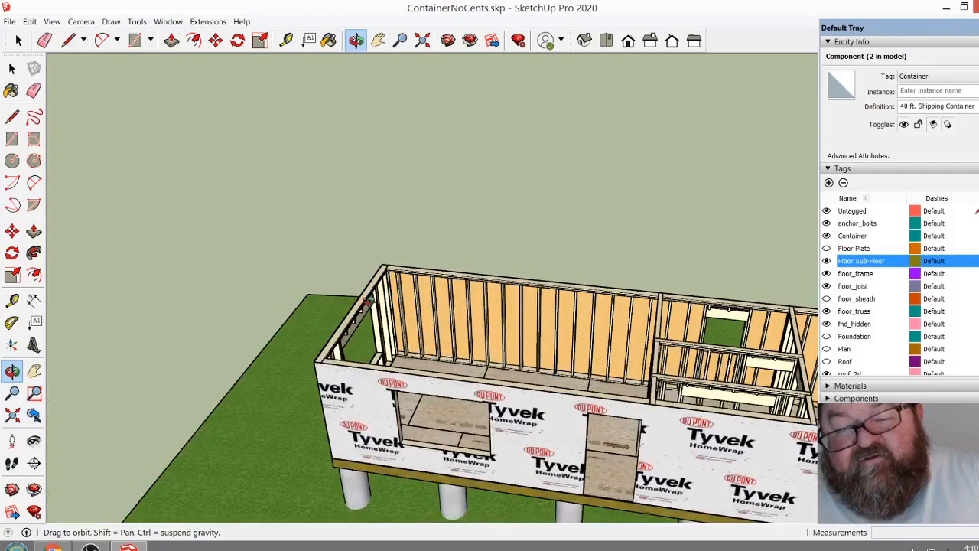
{"action": "scroll", "coordinate": [353, 336], "scroll_direction": "down", "scroll_amount": 2}
{"action": "left_click_drag", "start_coordinate": [335, 365], "coordinate": [350, 359]}
{"action": "scroll", "coordinate": [349, 359], "scroll_direction": "down", "scroll_amount": 2}
{"action": "scroll", "coordinate": [623, 380], "scroll_direction": "up", "scroll_amount": 6}
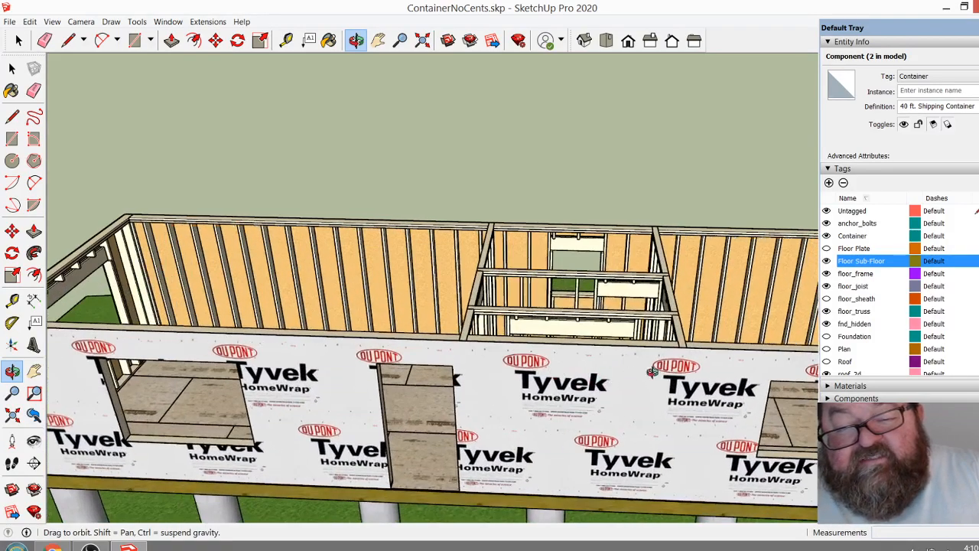
Examine the house-wrapped building's exterior on its piers, comparing its window and door openings with the stacked containers beyond
{"action": "left_click_drag", "start_coordinate": [651, 371], "coordinate": [753, 367]}
{"action": "scroll", "coordinate": [444, 360], "scroll_direction": "down", "scroll_amount": 3}
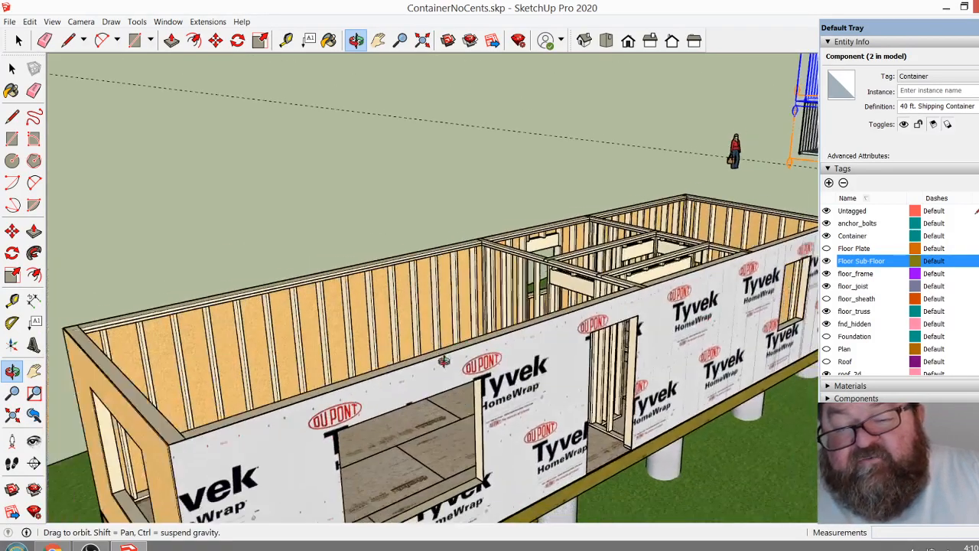
{"action": "left_click_drag", "start_coordinate": [443, 360], "coordinate": [461, 402]}
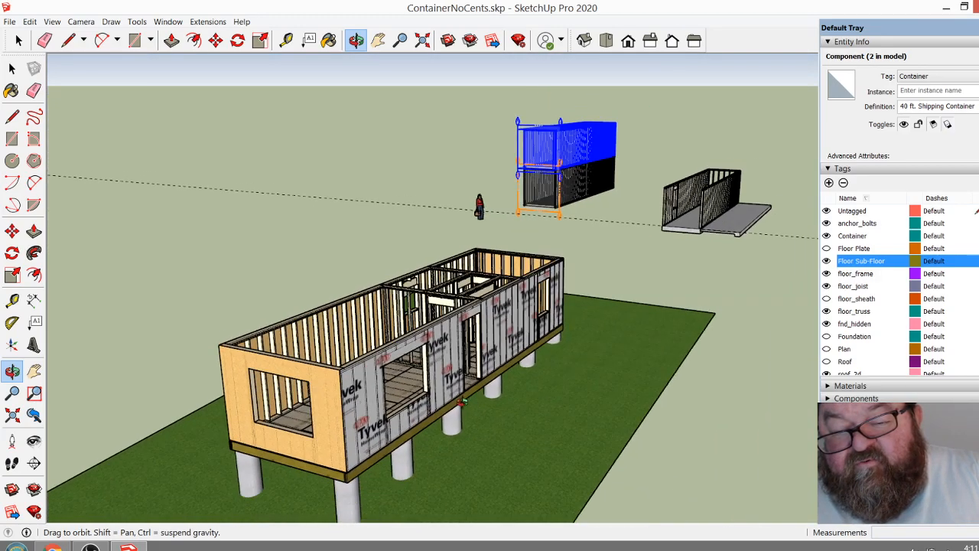
{"action": "scroll", "coordinate": [430, 340], "scroll_direction": "up", "scroll_amount": 5}
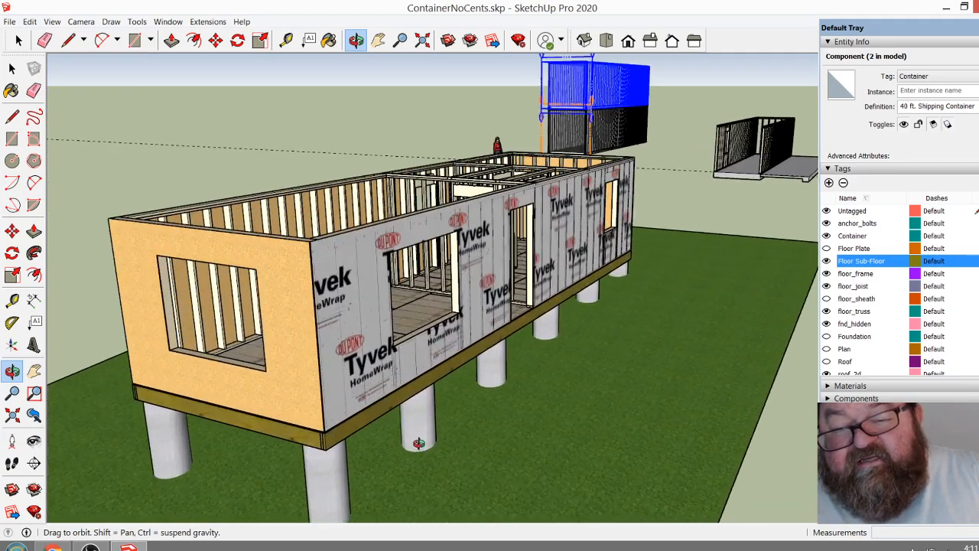
{"action": "left_click_drag", "start_coordinate": [416, 335], "coordinate": [337, 391]}
{"action": "scroll", "coordinate": [446, 325], "scroll_direction": "down", "scroll_amount": 2}
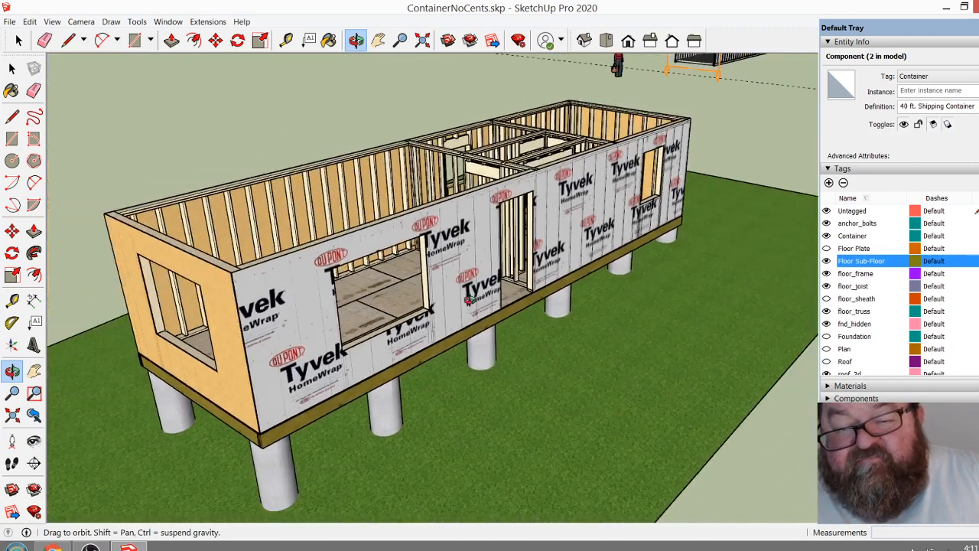
{"action": "left_click_drag", "start_coordinate": [472, 321], "coordinate": [264, 245]}
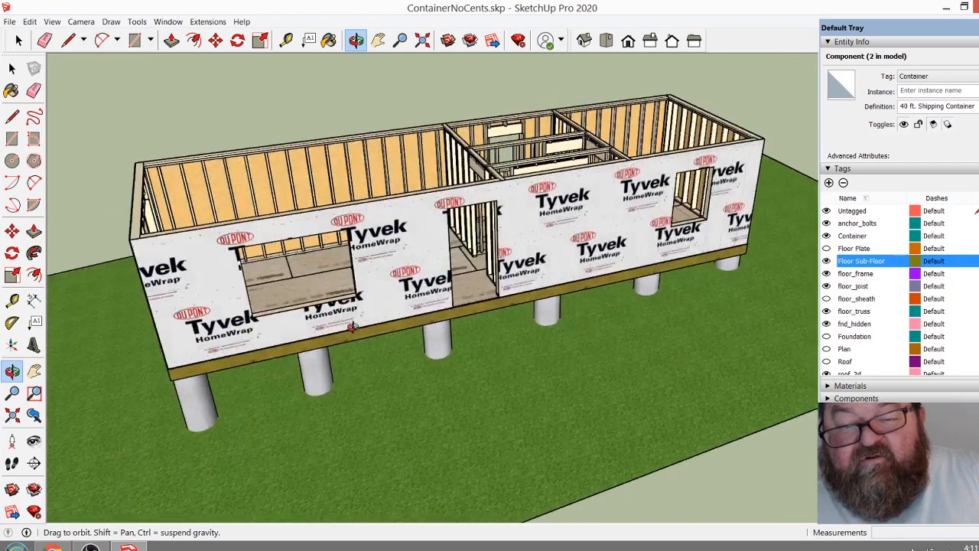
{"action": "scroll", "coordinate": [264, 244], "scroll_direction": "up", "scroll_amount": 4}
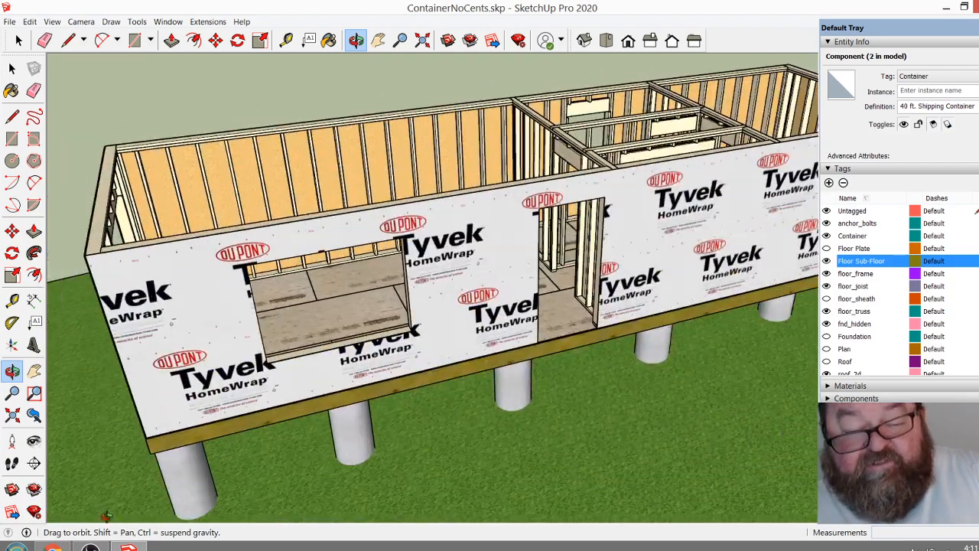
Check the live chat in YouTube Studio in Chrome, and search Google for "ykk" in a new tab
{"action": "left_click", "coordinate": [53, 548]}
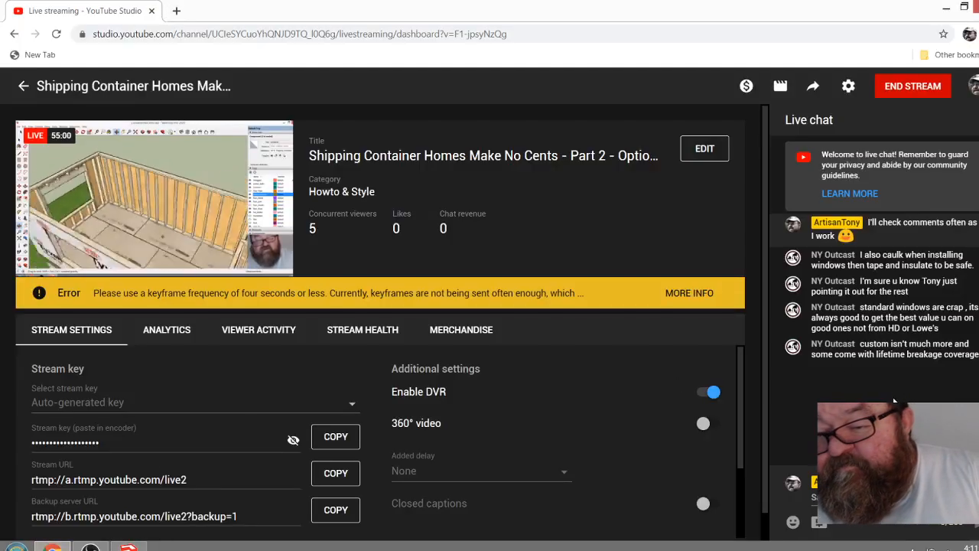
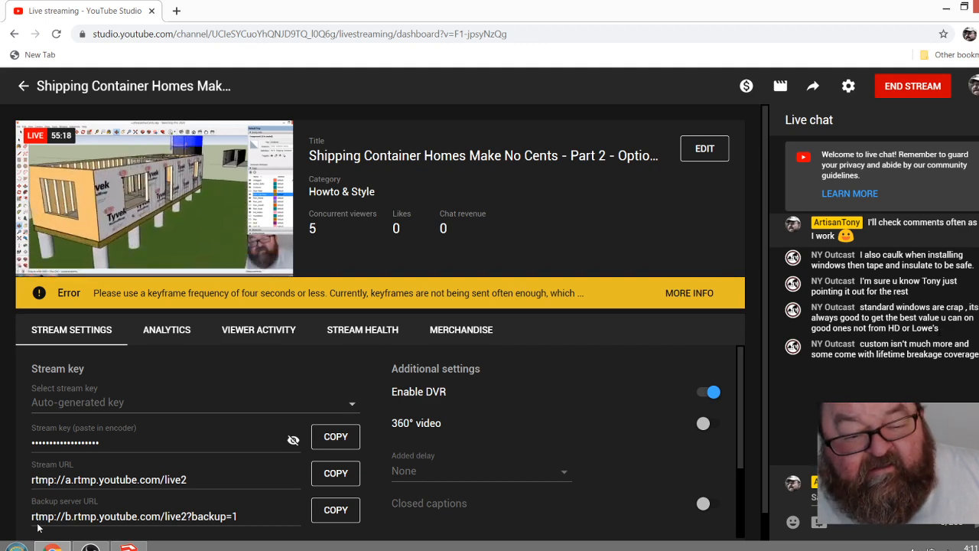
{"action": "left_click", "coordinate": [129, 547]}
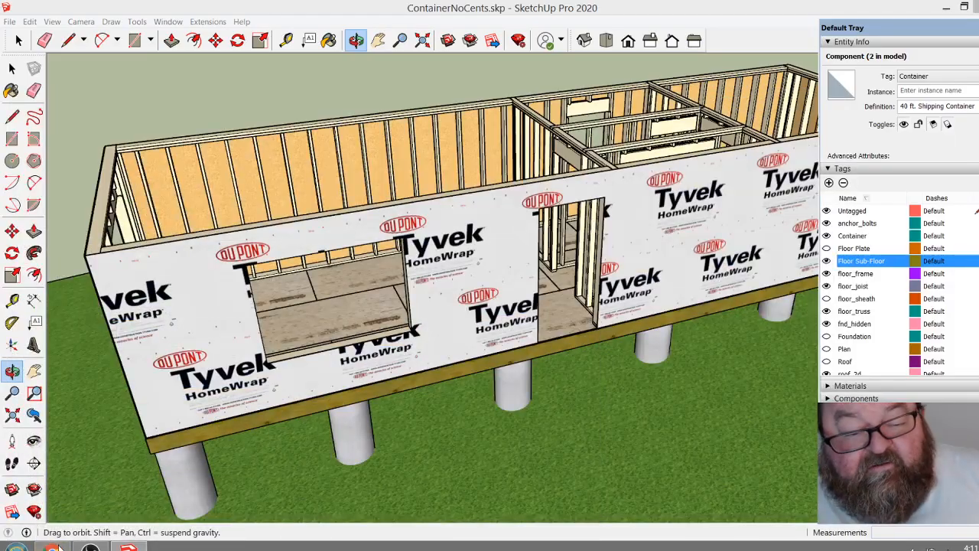
{"action": "left_click", "coordinate": [40, 482]}
{"action": "left_click", "coordinate": [178, 11]}
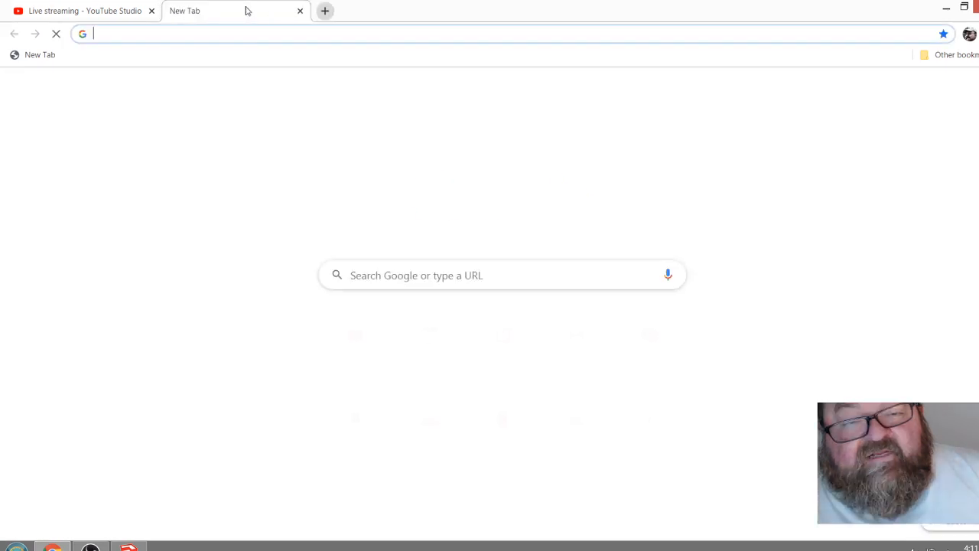
{"action": "left_click", "coordinate": [403, 281]}
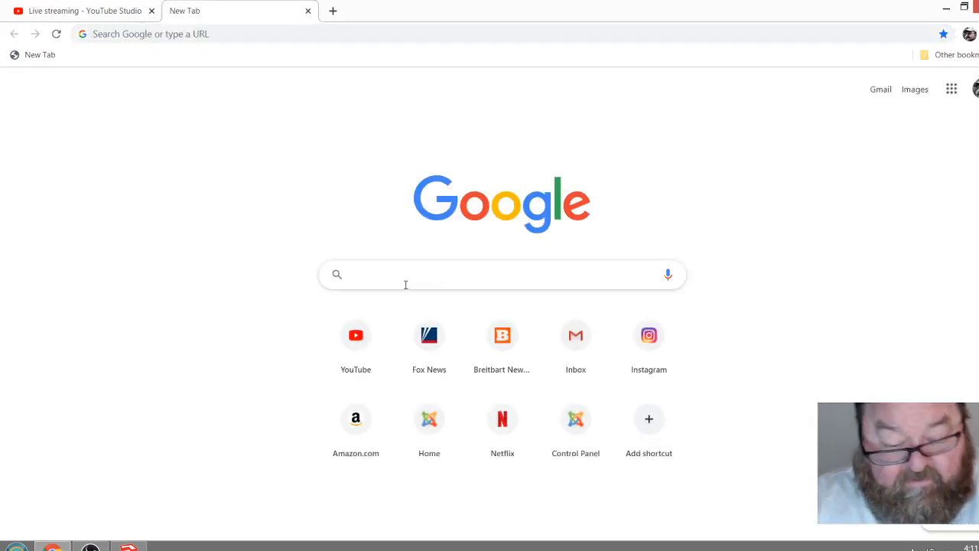
{"action": "type", "text": "ykk"}
{"action": "key", "text": "Return"}
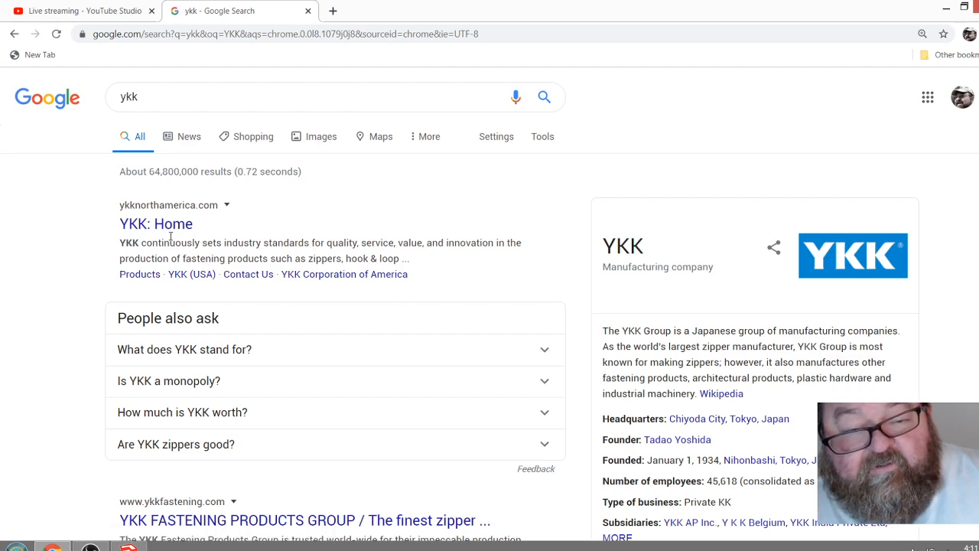
Look at the YKK North America home page, and refine the Google search to "ykk windows"
{"action": "left_click", "coordinate": [172, 229]}
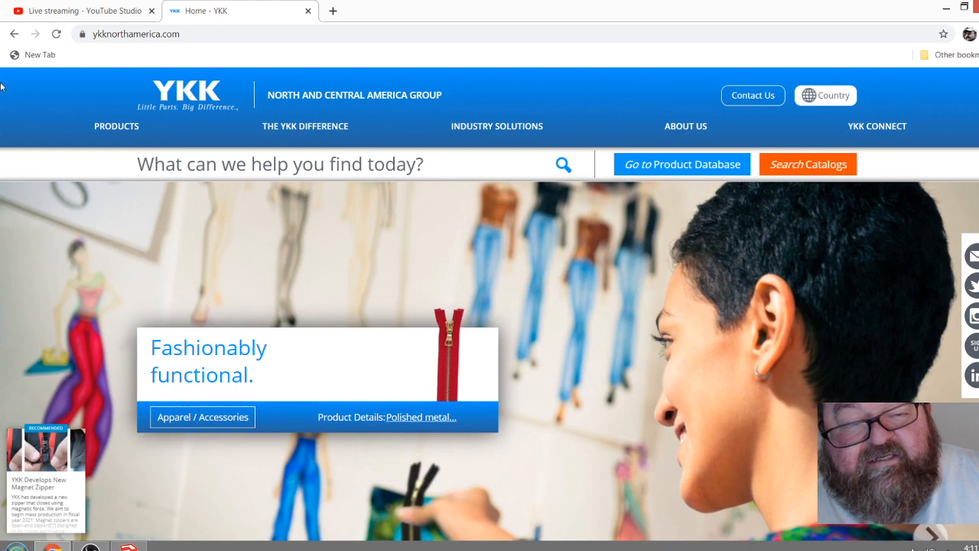
{"action": "left_click", "coordinate": [14, 35]}
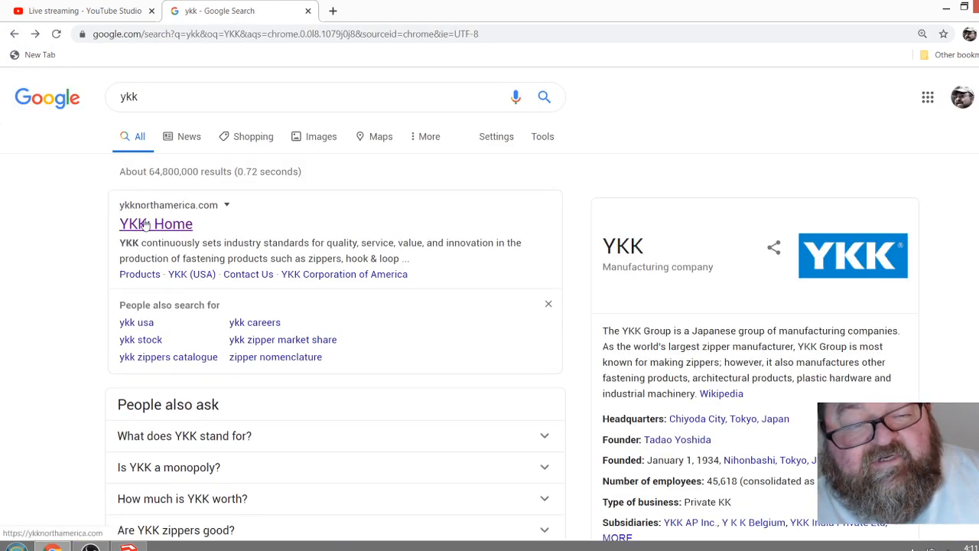
{"action": "left_click", "coordinate": [156, 96]}
{"action": "type", "text": "windows"}
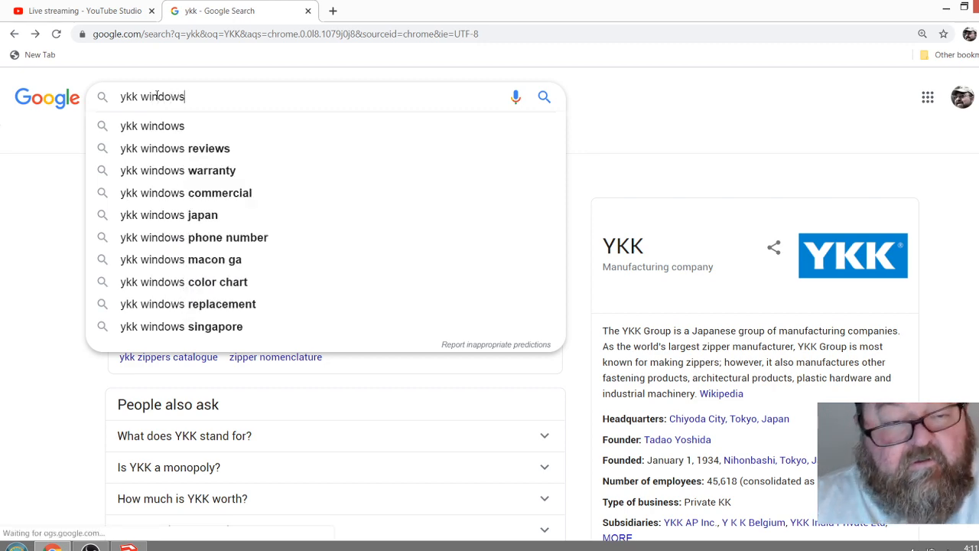
{"action": "key", "text": "Return"}
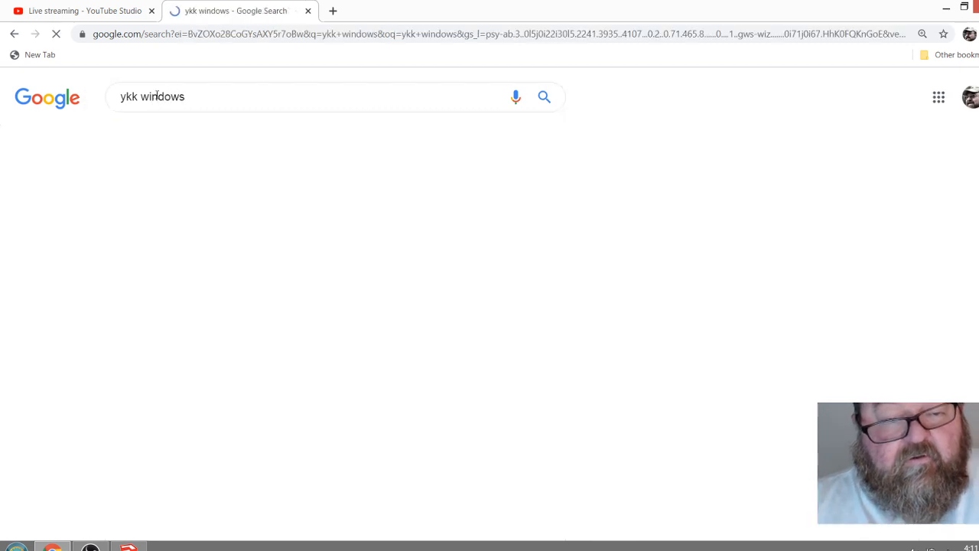
Open the WindowSavings.net search result and look through its YKK window replacement page for product information
{"action": "left_click", "coordinate": [176, 224]}
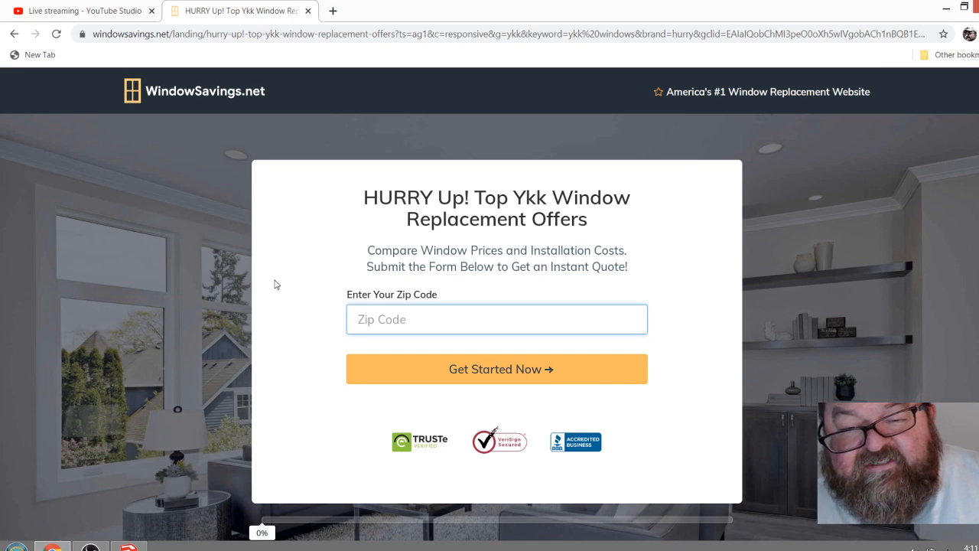
{"action": "scroll", "coordinate": [762, 221], "scroll_direction": "down", "scroll_amount": 2}
{"action": "scroll", "coordinate": [300, 336], "scroll_direction": "down", "scroll_amount": 1}
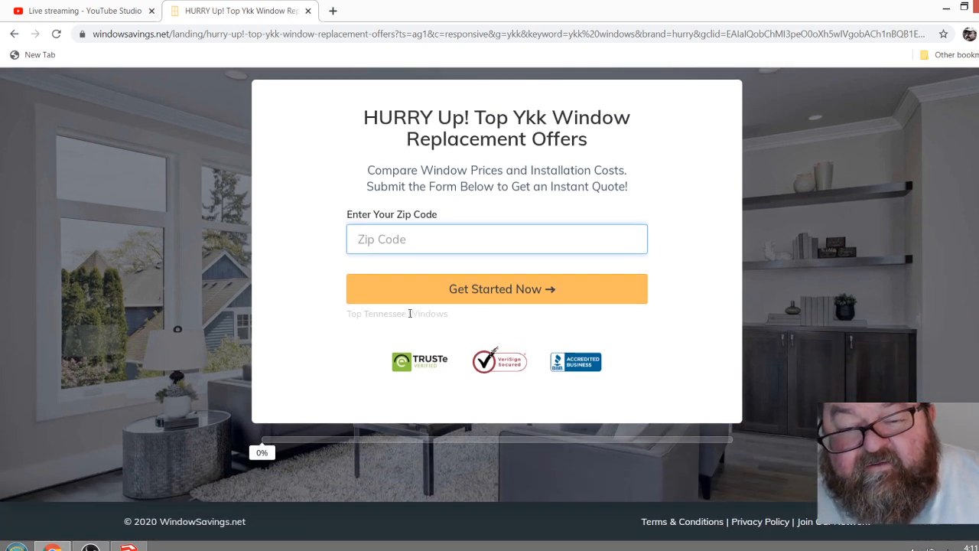
{"action": "scroll", "coordinate": [439, 347], "scroll_direction": "up", "scroll_amount": 2}
{"action": "scroll", "coordinate": [313, 390], "scroll_direction": "down", "scroll_amount": 2}
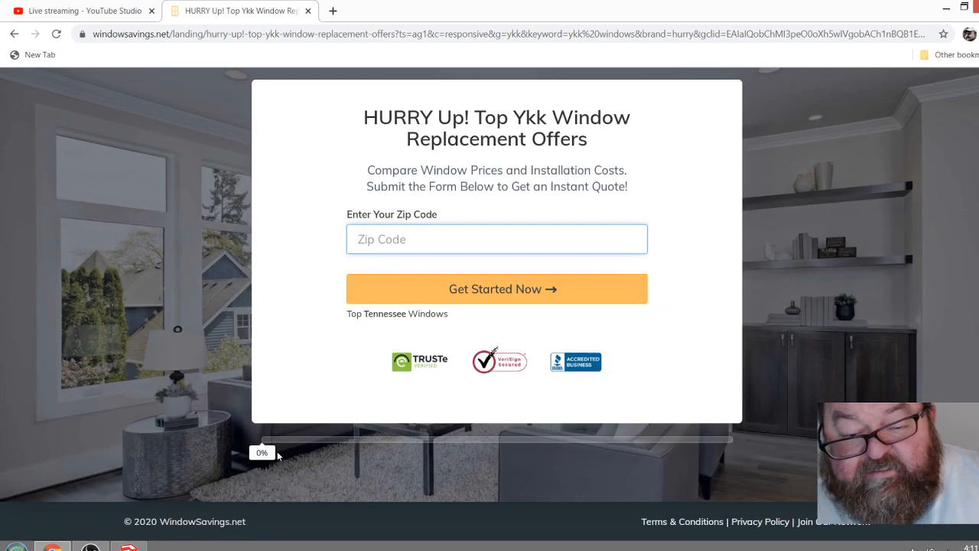
{"action": "scroll", "coordinate": [666, 350], "scroll_direction": "up", "scroll_amount": 2}
{"action": "left_click", "coordinate": [738, 149]}
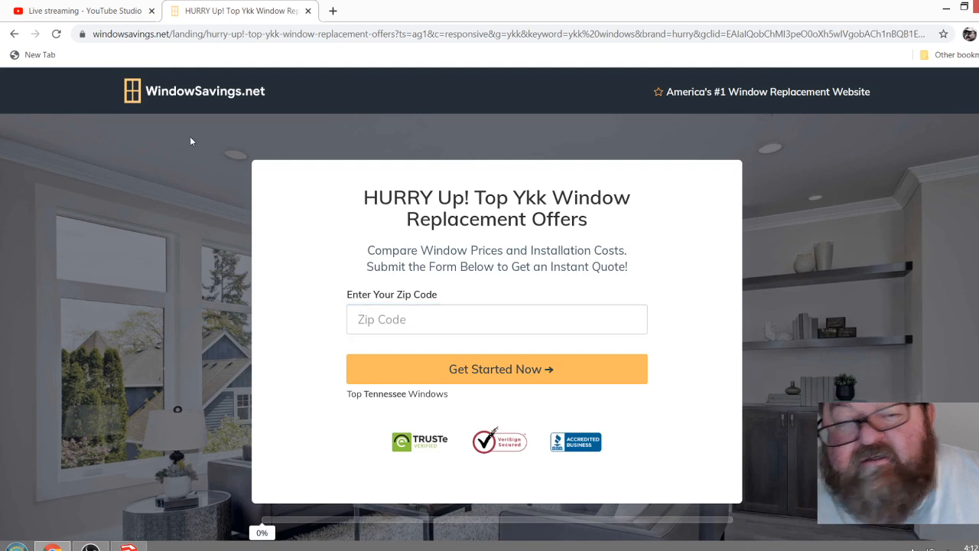
{"action": "scroll", "coordinate": [191, 256], "scroll_direction": "down", "scroll_amount": 2}
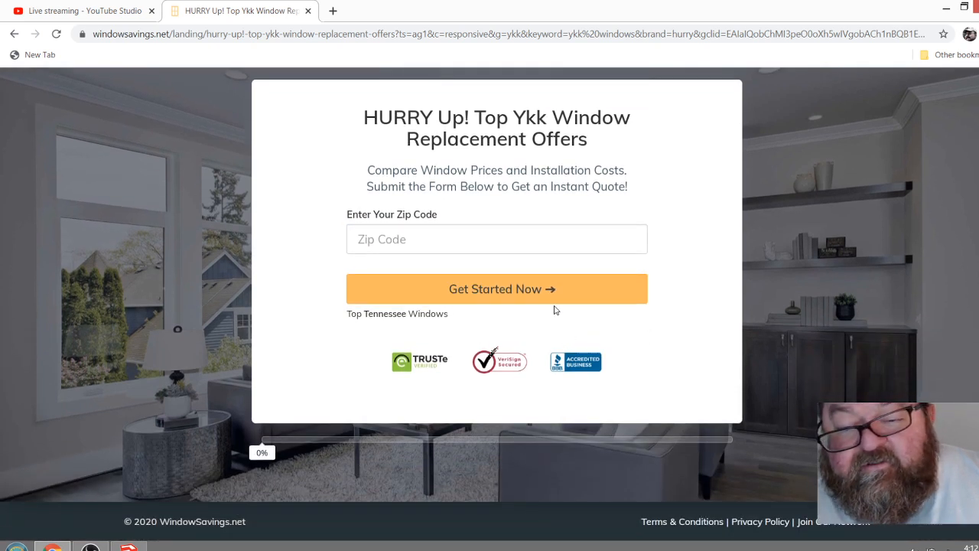
{"action": "scroll", "coordinate": [270, 265], "scroll_direction": "up", "scroll_amount": 1}
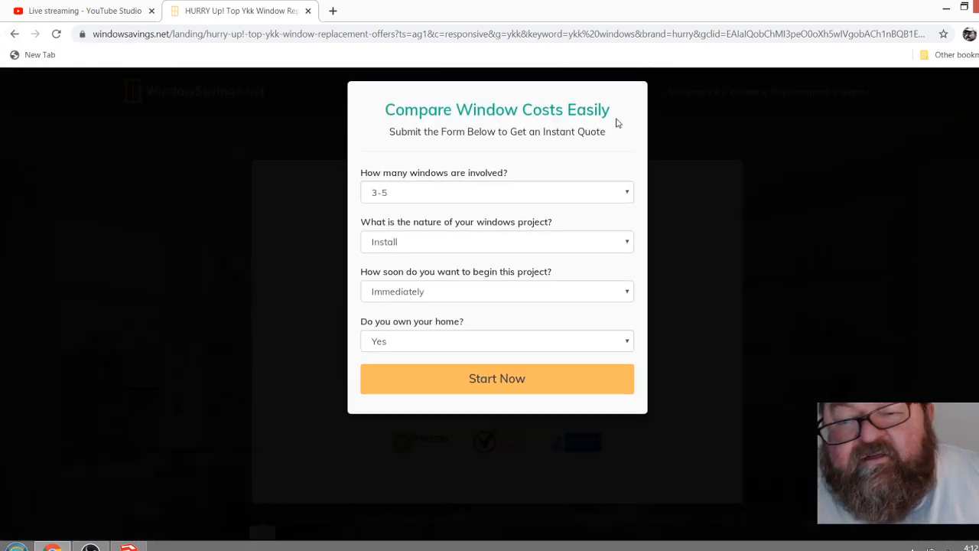
Close the WindowSavings.net page and switch back to the SketchUp model
{"action": "left_click", "coordinate": [14, 34]}
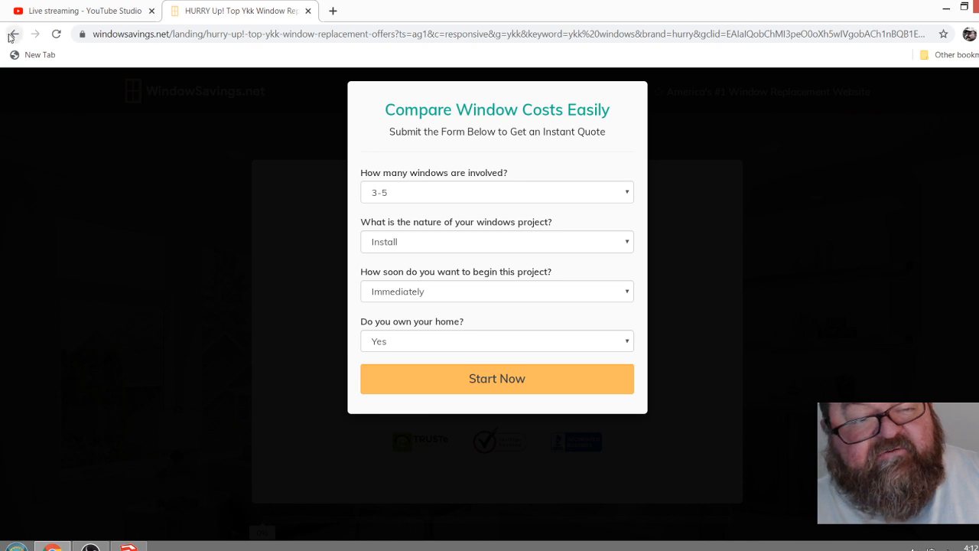
{"action": "left_click", "coordinate": [16, 35]}
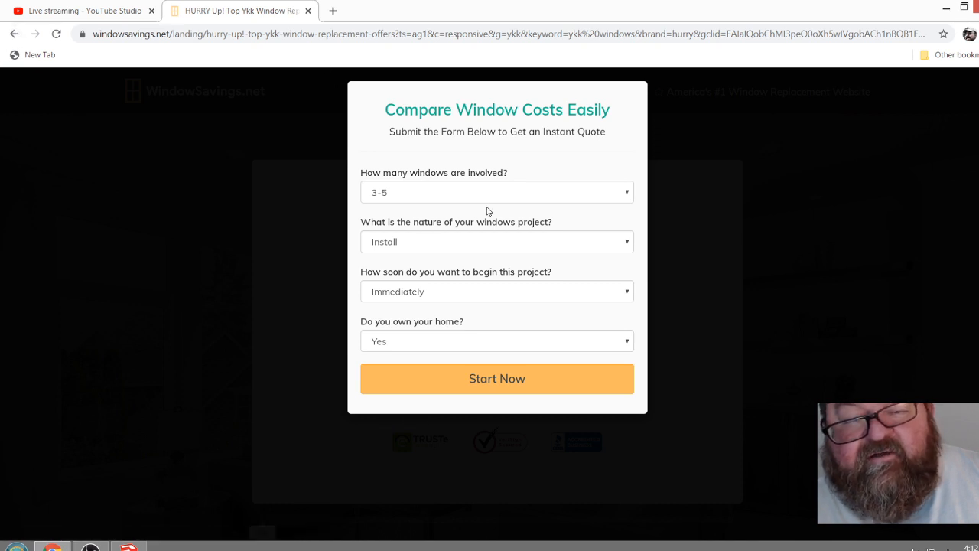
{"action": "left_click", "coordinate": [308, 11]}
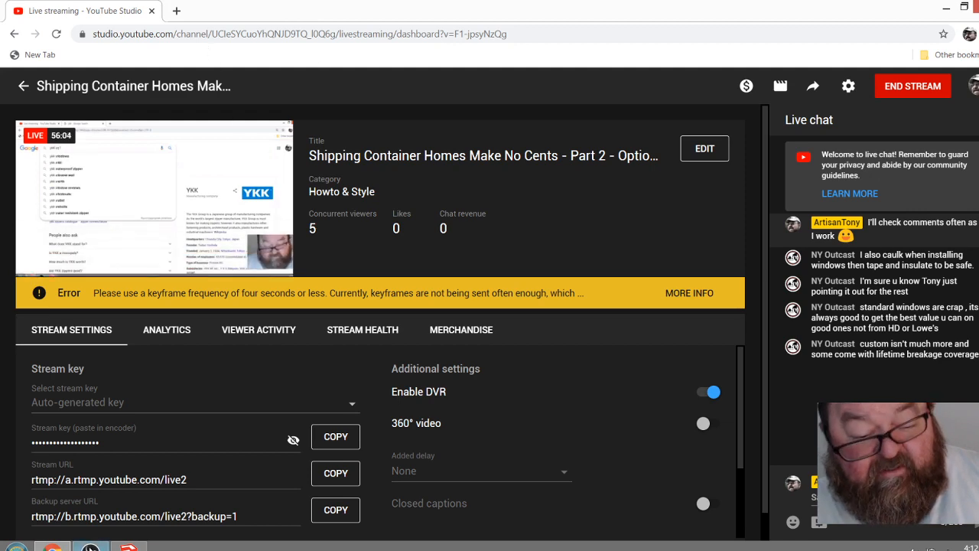
{"action": "left_click", "coordinate": [130, 546]}
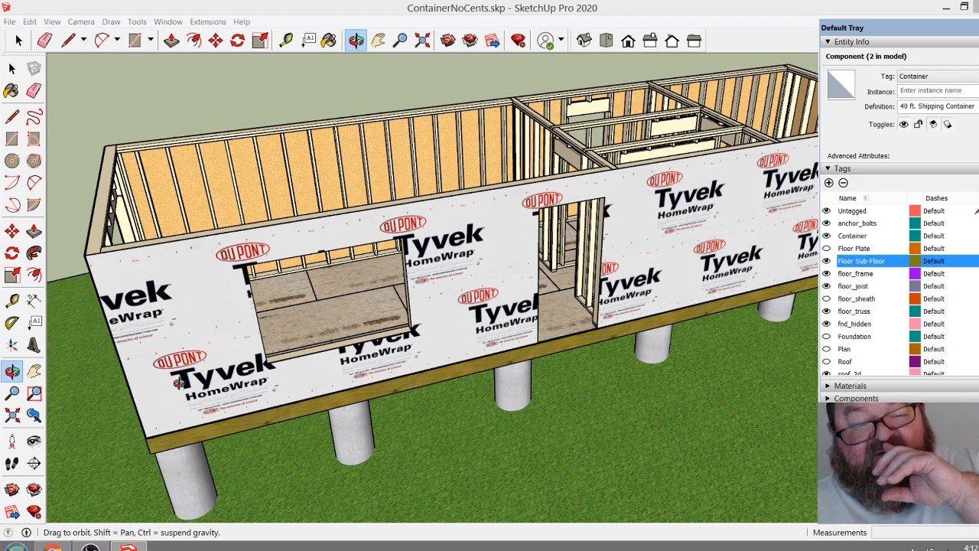
Examine the large window opening and the door opening in the building's house-wrapped front wall up close
{"action": "left_click_drag", "start_coordinate": [217, 386], "coordinate": [383, 325]}
{"action": "left_click_drag", "start_coordinate": [492, 284], "coordinate": [565, 276]}
{"action": "scroll", "coordinate": [566, 276], "scroll_direction": "up", "scroll_amount": 3}
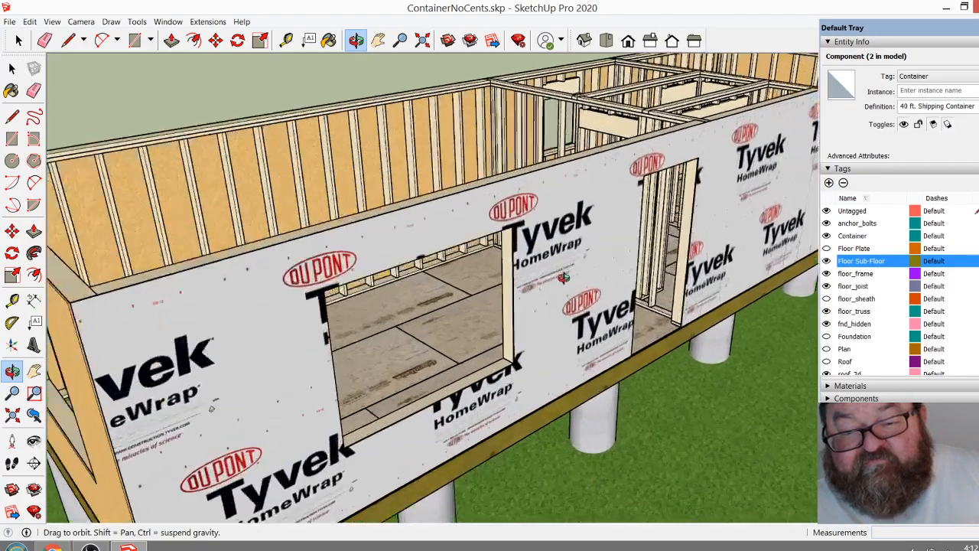
{"action": "scroll", "coordinate": [381, 216], "scroll_direction": "up", "scroll_amount": 1}
{"action": "scroll", "coordinate": [382, 215], "scroll_direction": "down", "scroll_amount": 1}
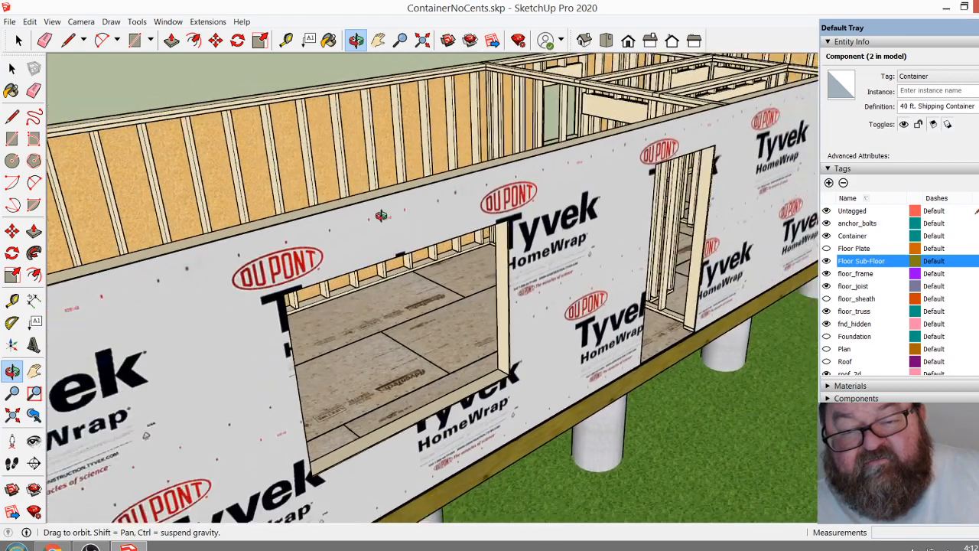
Check YouTube Studio's live chat for new comments, and return to SketchUp to view the whole framed building from above
{"action": "left_click", "coordinate": [52, 545]}
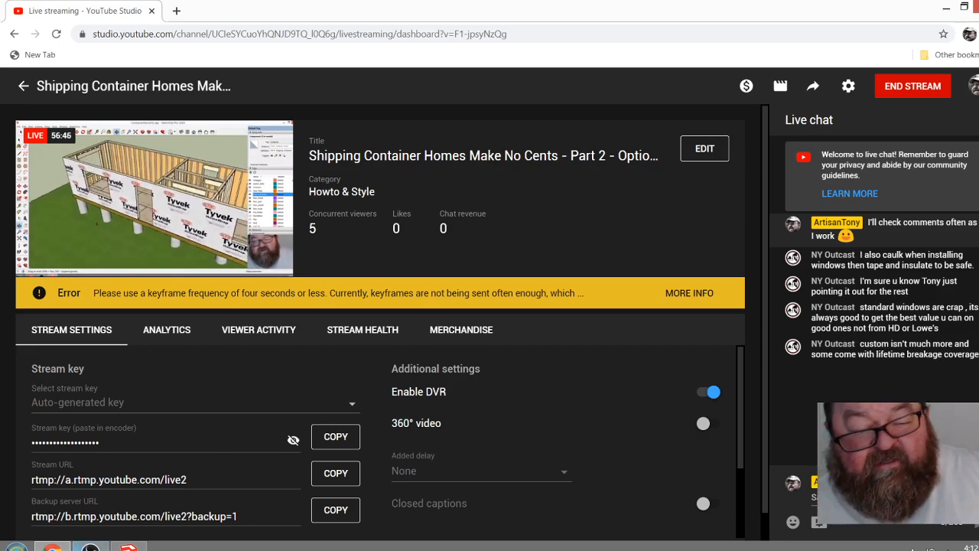
{"action": "left_click", "coordinate": [52, 546]}
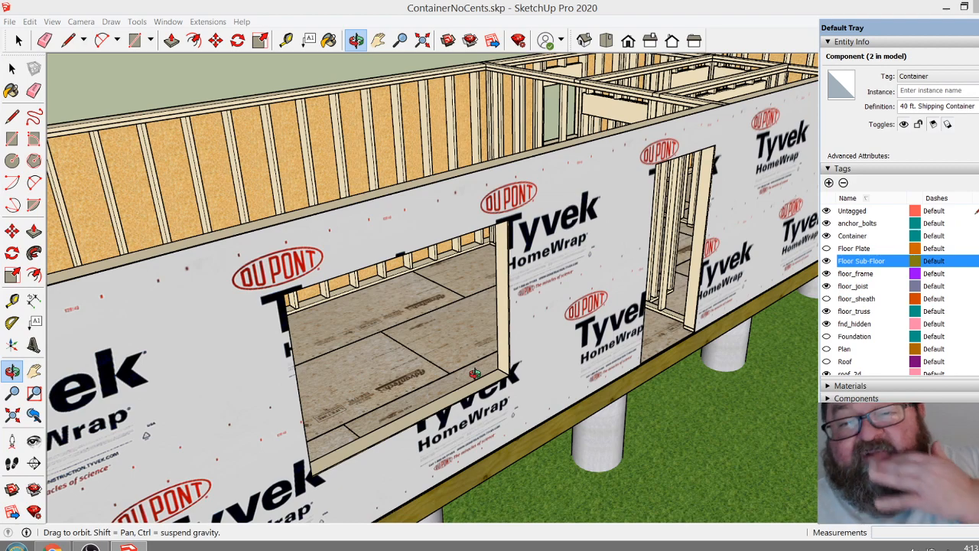
{"action": "left_click_drag", "start_coordinate": [498, 332], "coordinate": [537, 351]}
{"action": "scroll", "coordinate": [537, 350], "scroll_direction": "down", "scroll_amount": 5}
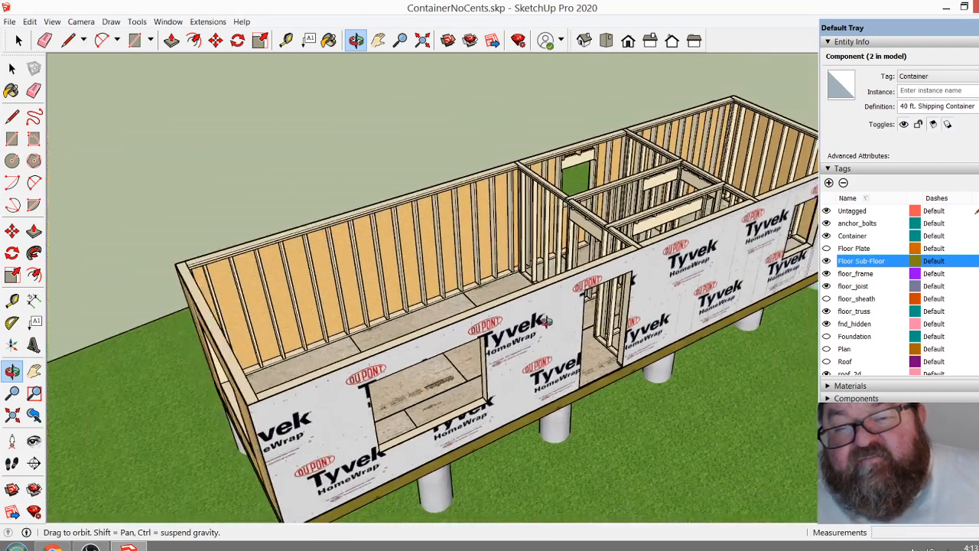
Examine the large window opening and door opening in the house-wrapped front wall from raised and lower viewpoints
{"action": "scroll", "coordinate": [531, 318], "scroll_direction": "up", "scroll_amount": 5}
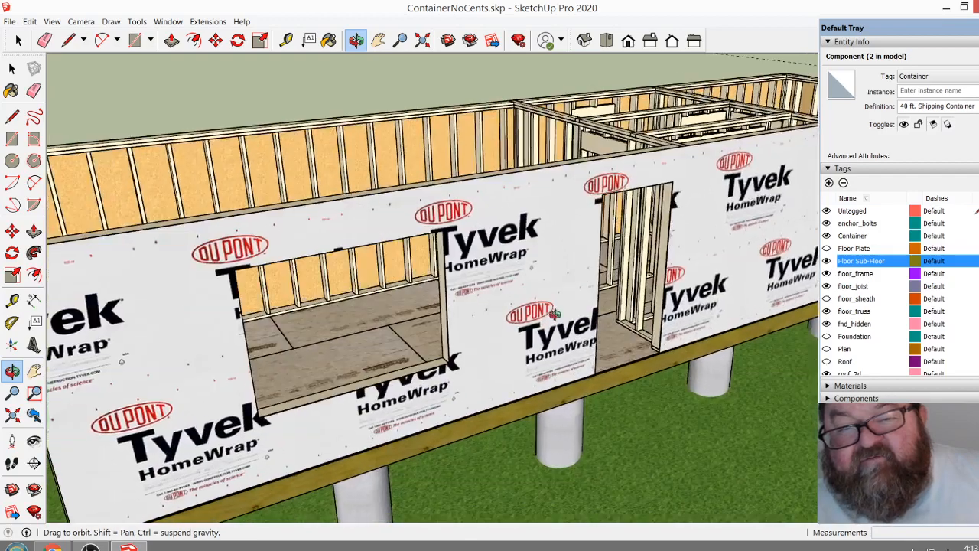
{"action": "scroll", "coordinate": [577, 310], "scroll_direction": "down", "scroll_amount": 4}
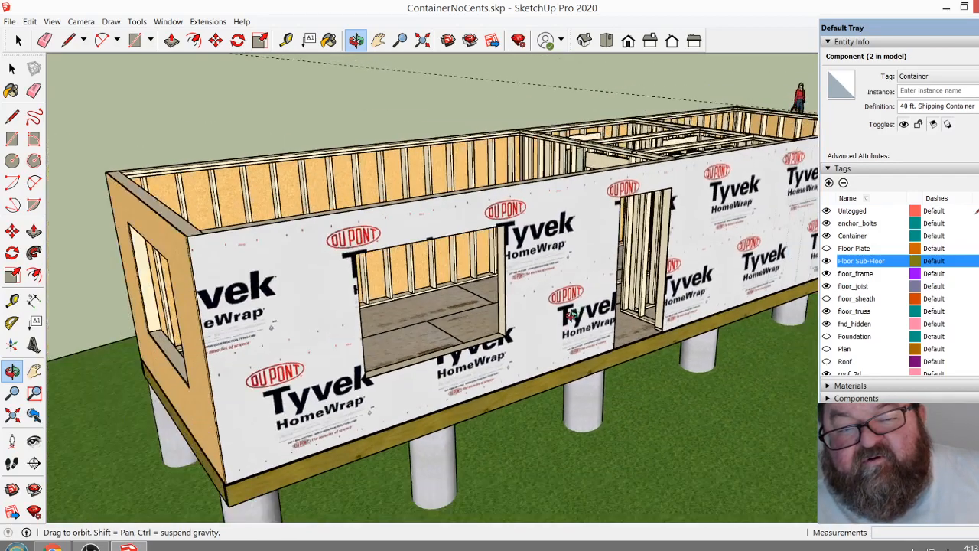
{"action": "scroll", "coordinate": [615, 286], "scroll_direction": "up", "scroll_amount": 4}
{"action": "left_click_drag", "start_coordinate": [614, 289], "coordinate": [575, 332]}
{"action": "scroll", "coordinate": [537, 338], "scroll_direction": "up", "scroll_amount": 2}
{"action": "scroll", "coordinate": [557, 330], "scroll_direction": "down", "scroll_amount": 1}
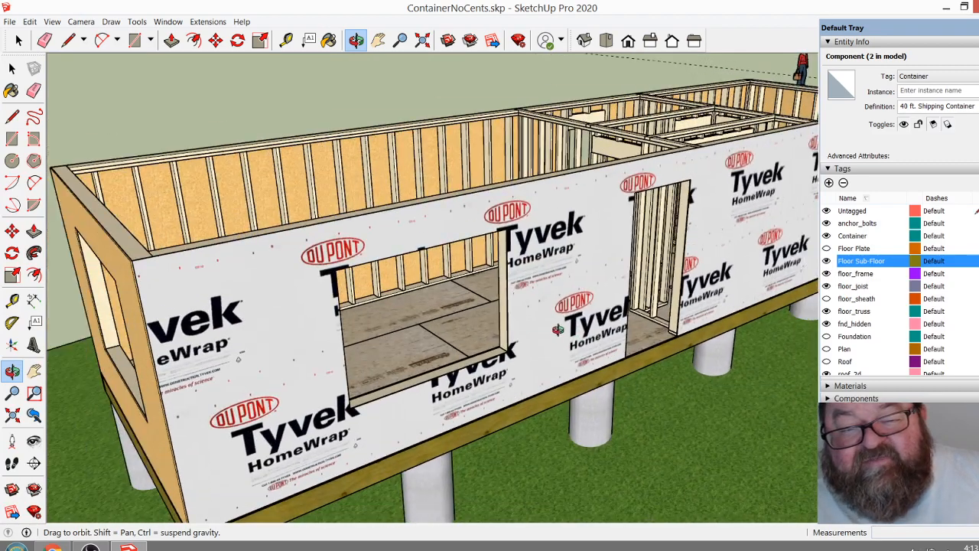
{"action": "scroll", "coordinate": [347, 309], "scroll_direction": "down", "scroll_amount": 3}
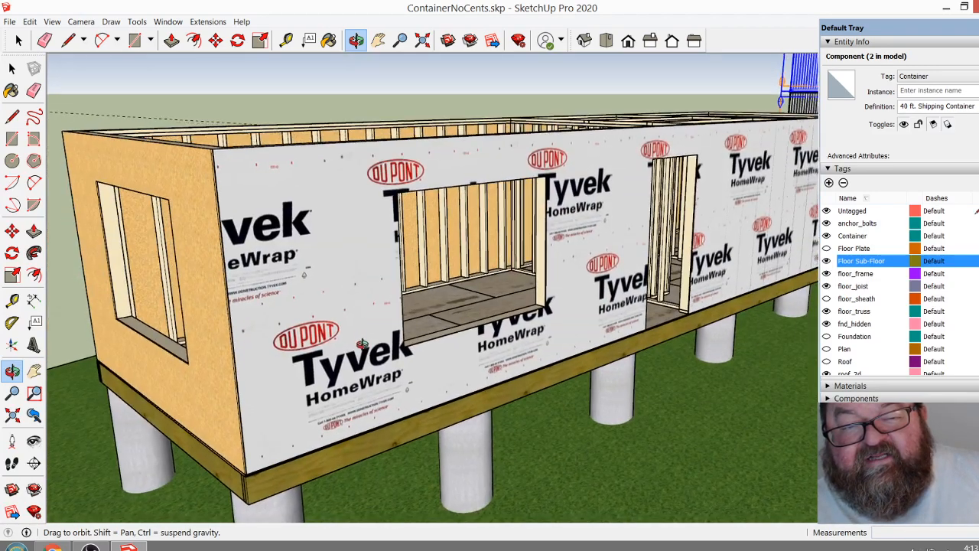
{"action": "scroll", "coordinate": [357, 365], "scroll_direction": "up", "scroll_amount": 3}
{"action": "left_click_drag", "start_coordinate": [357, 365], "coordinate": [364, 343]}
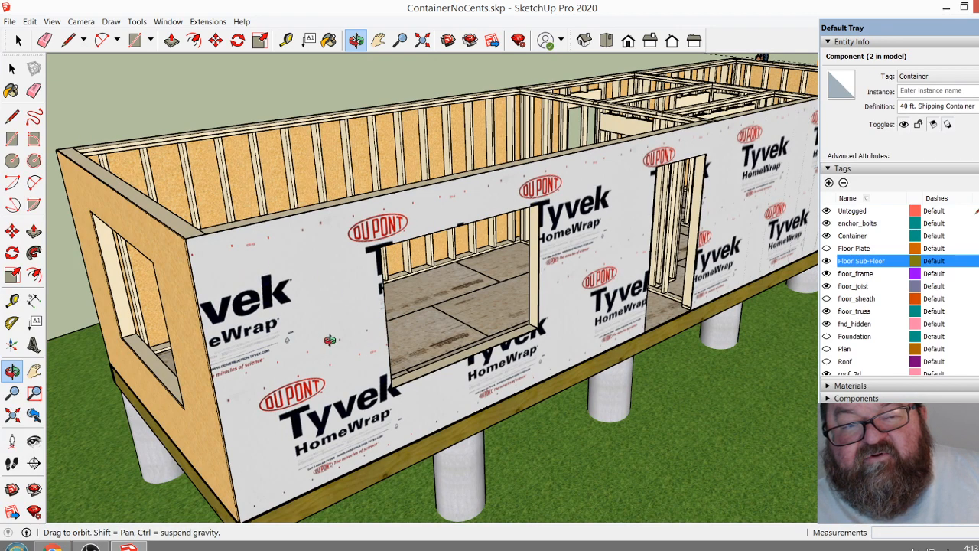
{"action": "scroll", "coordinate": [267, 315], "scroll_direction": "down", "scroll_amount": 2}
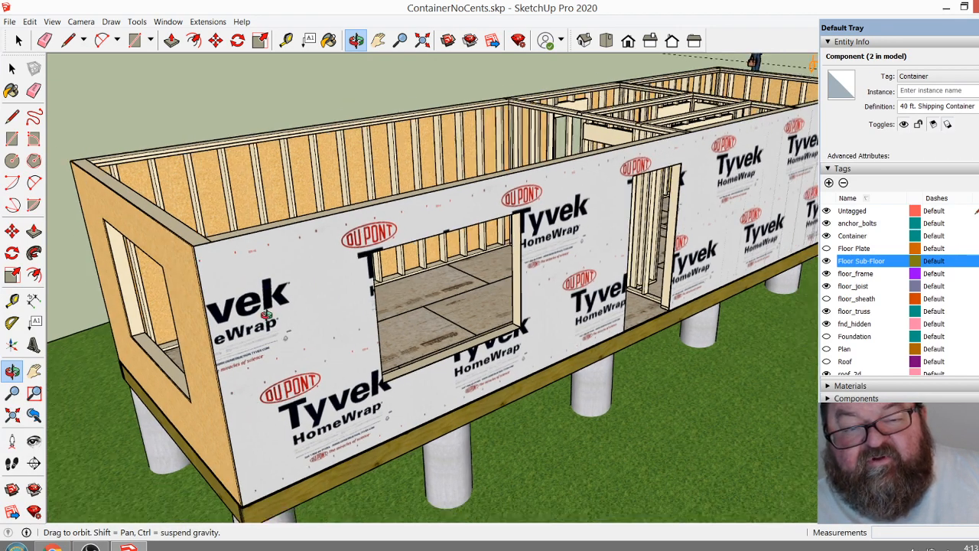
{"action": "left_click_drag", "start_coordinate": [293, 336], "coordinate": [287, 323]}
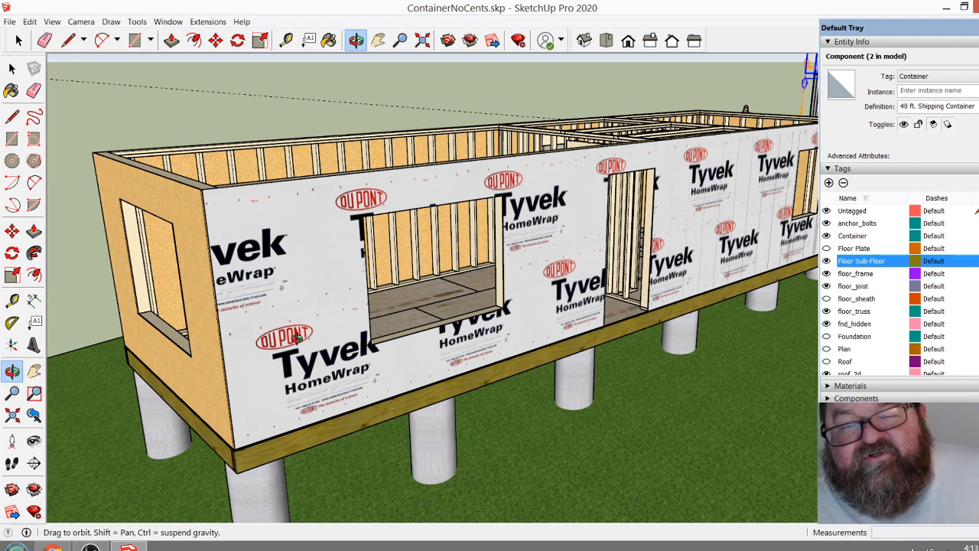
{"action": "scroll", "coordinate": [298, 335], "scroll_direction": "up", "scroll_amount": 2}
{"action": "mouse_move", "coordinate": [325, 318]}
{"action": "left_mouse_down"}
{"action": "mouse_move", "coordinate": [340, 310]}
{"action": "mouse_move", "coordinate": [327, 330]}
{"action": "left_mouse_up"}
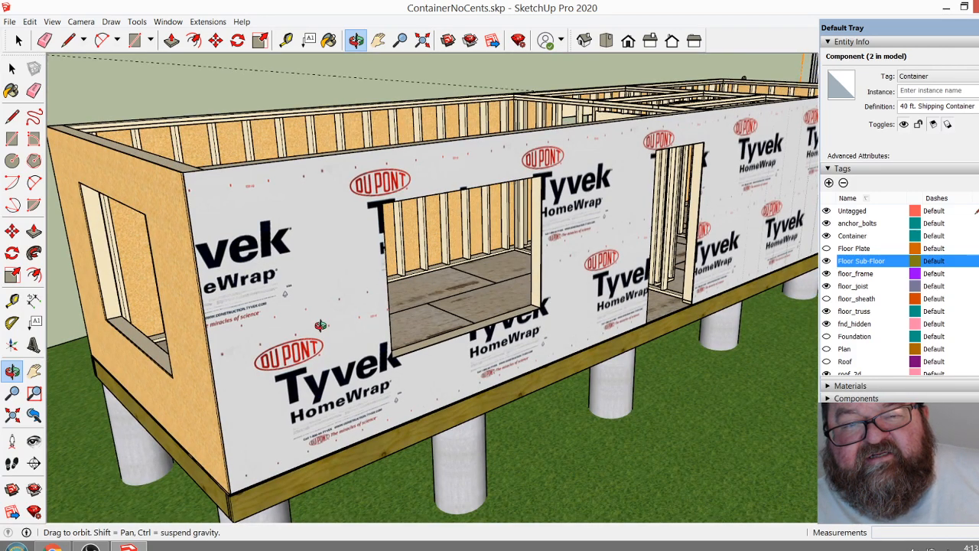
Inspect the end wall's window opening at the building corner, and view the full framed building on its concrete piers
{"action": "middle_click_drag", "start_coordinate": [344, 255], "coordinate": [343, 293]}
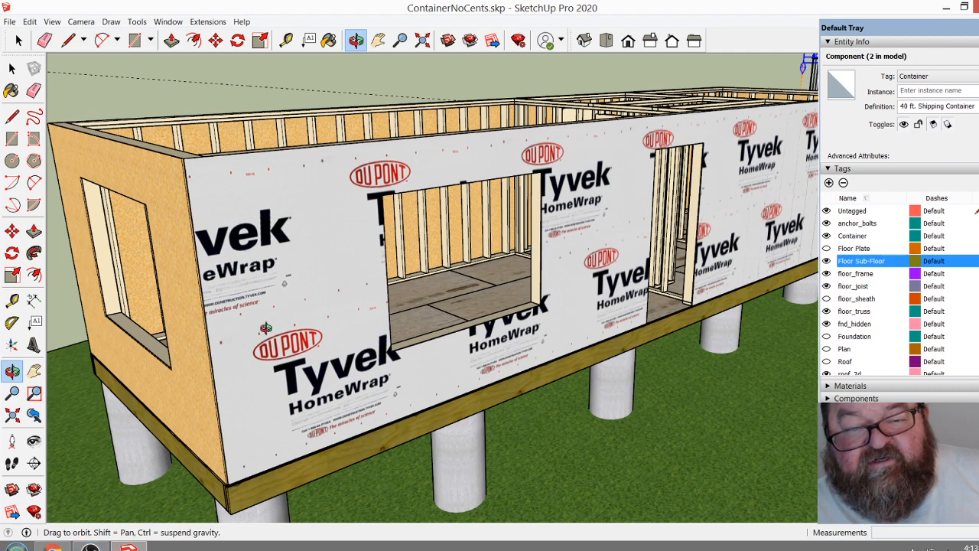
{"action": "middle_click_drag", "start_coordinate": [265, 327], "coordinate": [455, 388]}
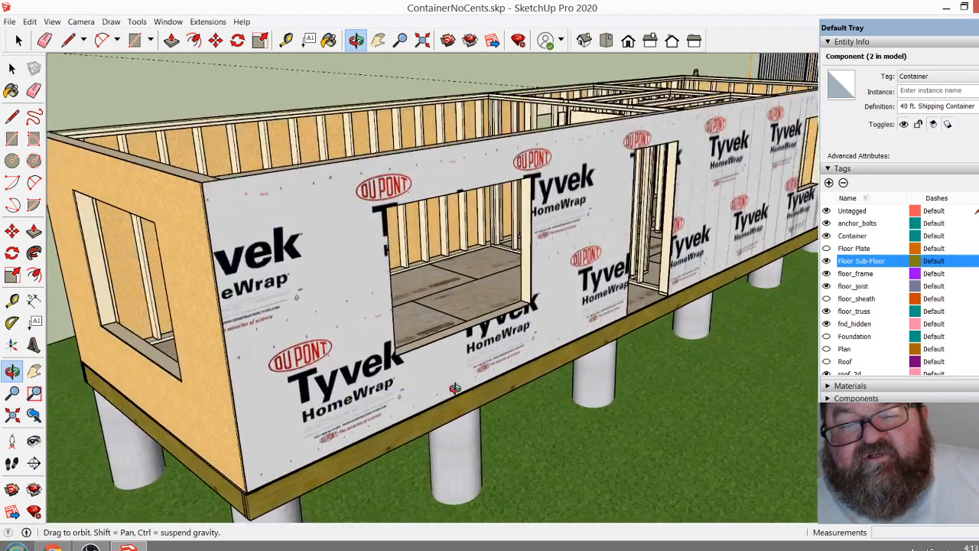
{"action": "scroll", "coordinate": [455, 389], "scroll_direction": "up", "scroll_amount": 2}
{"action": "middle_click_drag", "start_coordinate": [334, 410], "coordinate": [396, 397]}
{"action": "scroll", "coordinate": [322, 412], "scroll_direction": "down", "scroll_amount": 1}
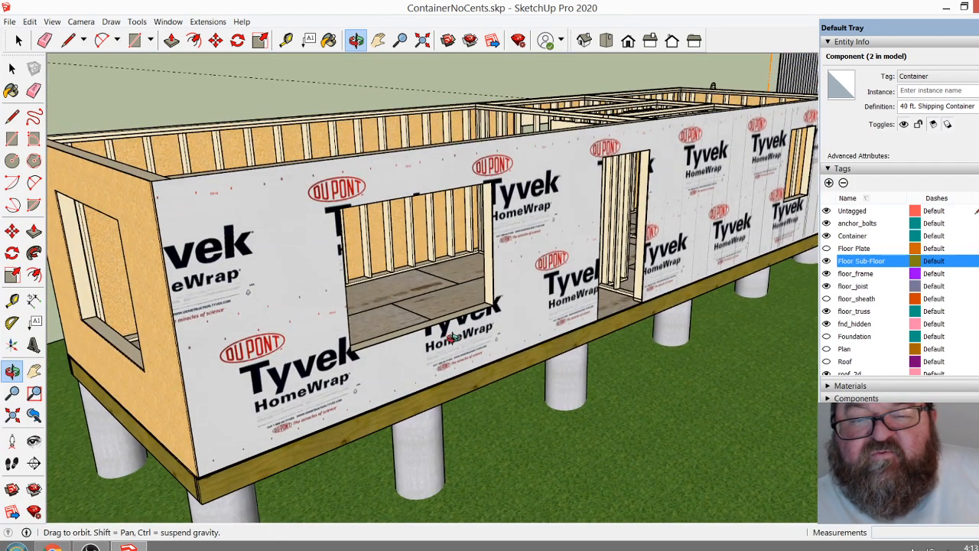
{"action": "middle_click_drag", "start_coordinate": [434, 368], "coordinate": [470, 382]}
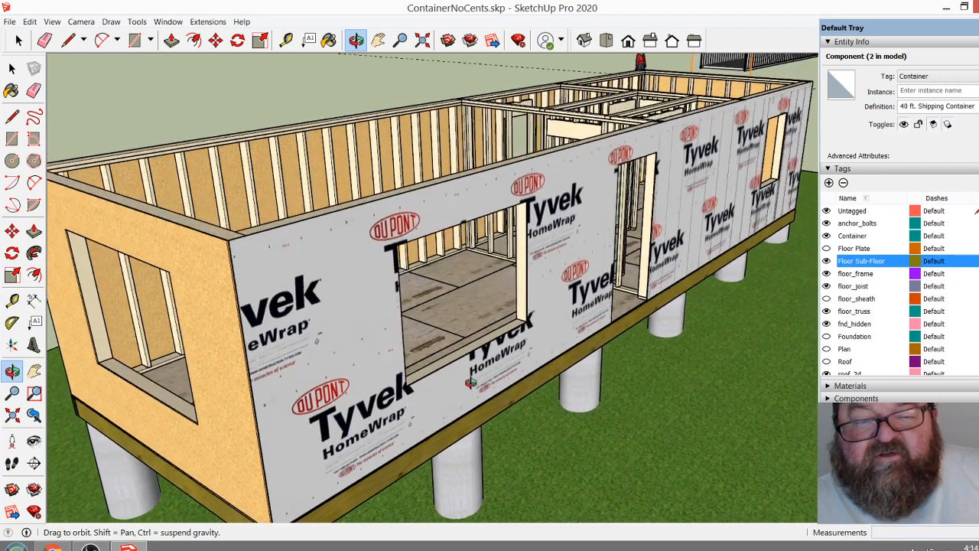
{"action": "scroll", "coordinate": [314, 325], "scroll_direction": "down", "scroll_amount": 2}
{"action": "scroll", "coordinate": [290, 370], "scroll_direction": "down", "scroll_amount": 1}
{"action": "middle_click_drag", "start_coordinate": [390, 373], "coordinate": [197, 373]}
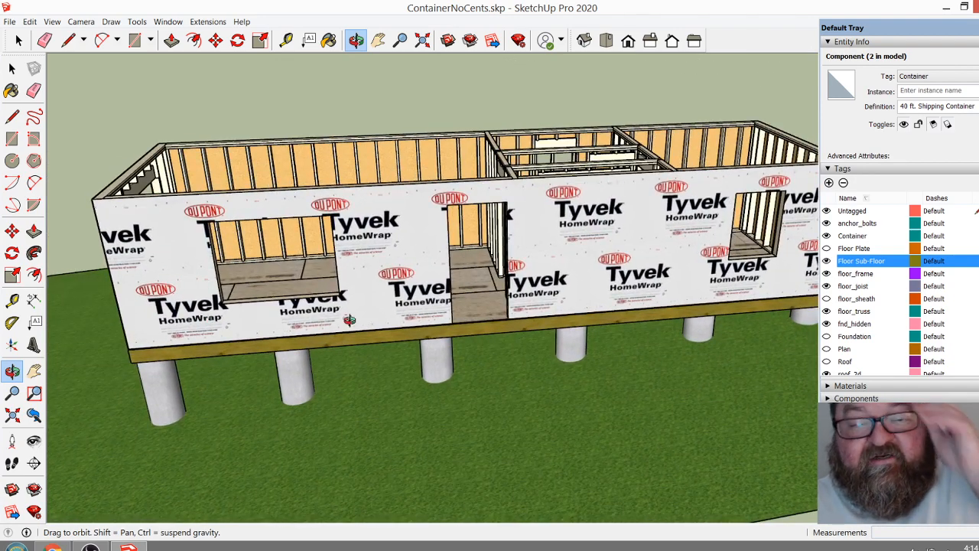
{"action": "middle_click_drag", "start_coordinate": [348, 320], "coordinate": [426, 322]}
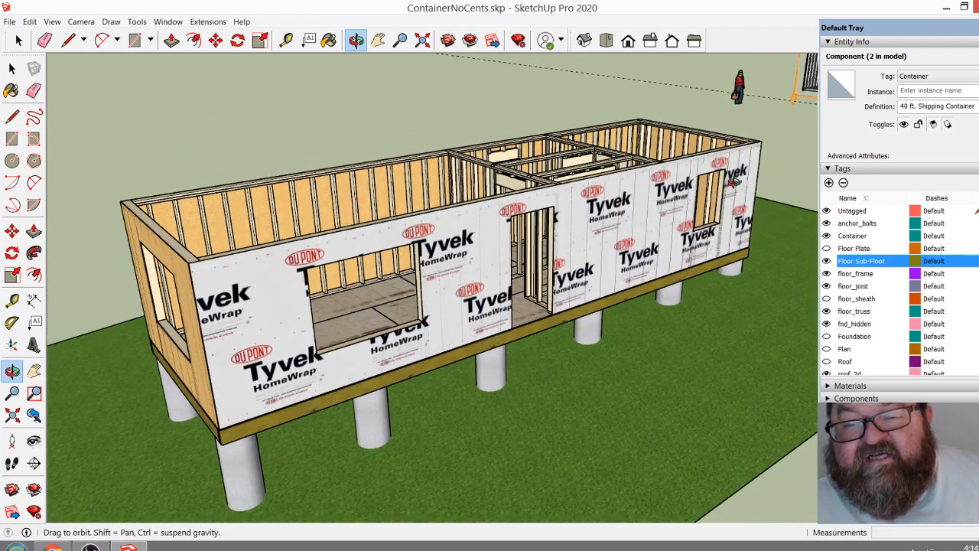
{"action": "left_click_drag", "start_coordinate": [275, 312], "coordinate": [223, 263]}
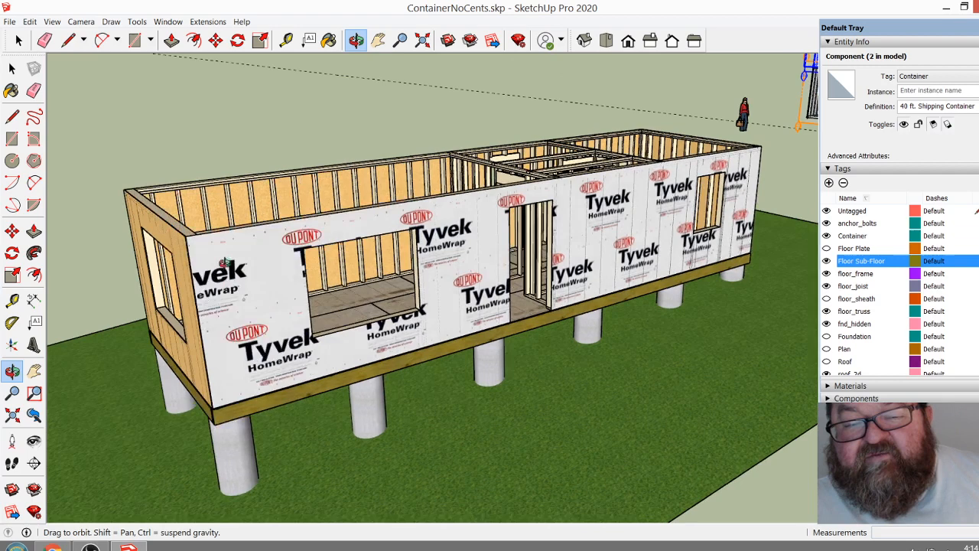
{"action": "mouse_move", "coordinate": [474, 231]}
{"action": "left_mouse_down"}
{"action": "mouse_move", "coordinate": [468, 252]}
{"action": "mouse_move", "coordinate": [461, 244]}
{"action": "left_mouse_up"}
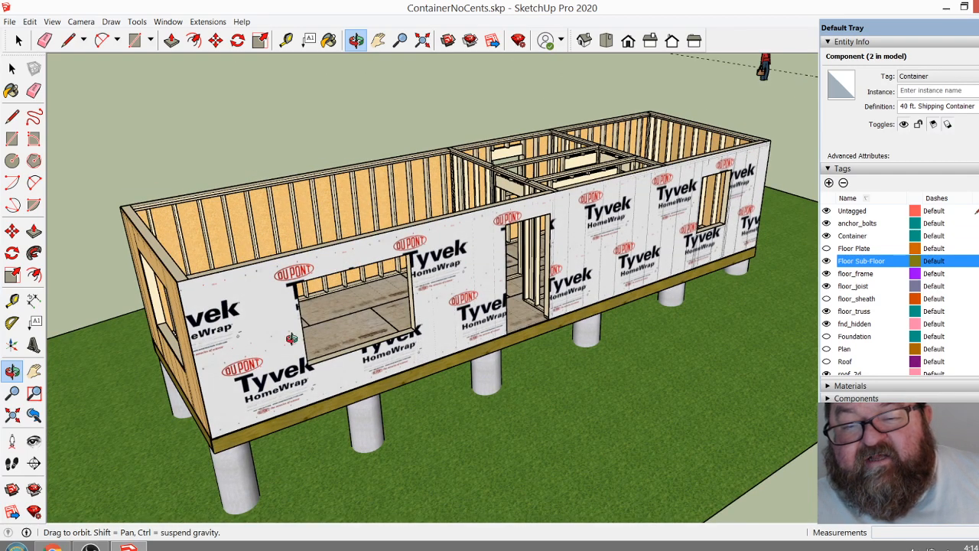
Start a rectangle at the upper end corner of the front rim board, spanning its 9 1/4" height and extending past the door opening
{"action": "left_click_drag", "start_coordinate": [265, 398], "coordinate": [252, 339]}
{"action": "scroll", "coordinate": [306, 346], "scroll_direction": "up", "scroll_amount": 3}
{"action": "scroll", "coordinate": [239, 336], "scroll_direction": "up", "scroll_amount": 5}
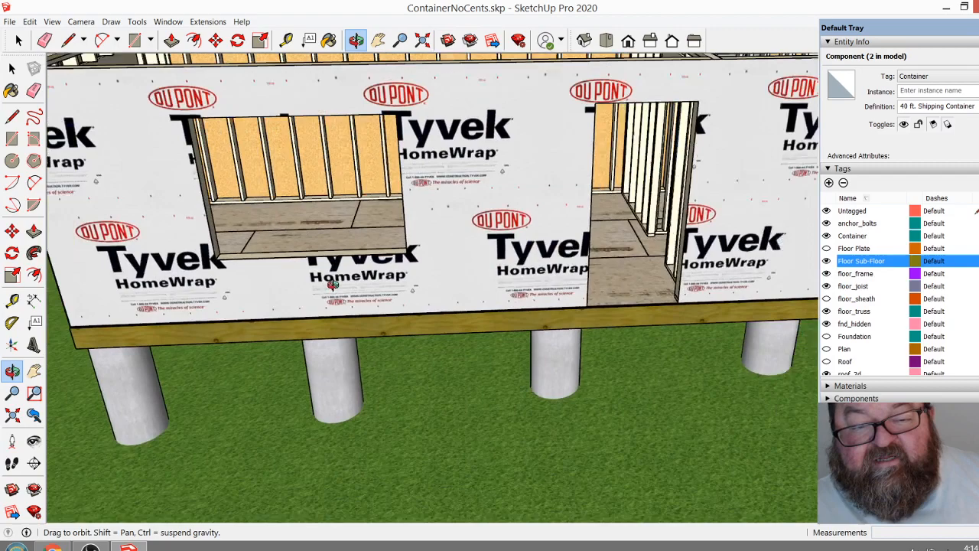
{"action": "left_click", "coordinate": [138, 39]}
{"action": "scroll", "coordinate": [312, 336], "scroll_direction": "down", "scroll_amount": 2}
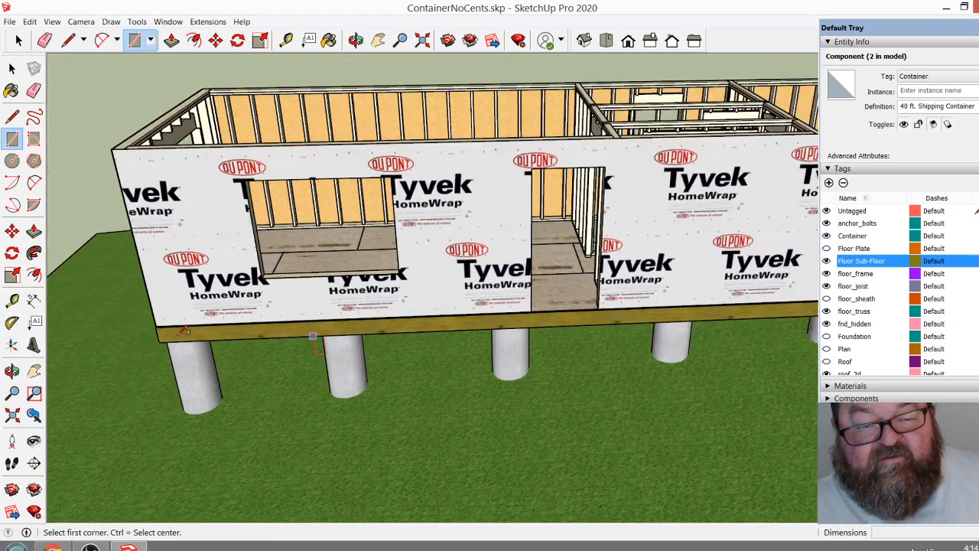
{"action": "scroll", "coordinate": [138, 285], "scroll_direction": "up", "scroll_amount": 6}
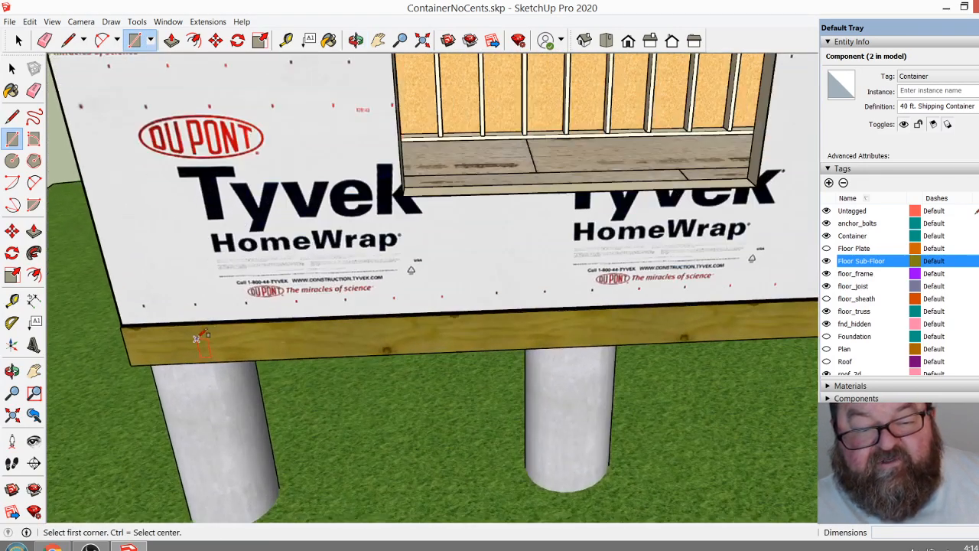
{"action": "scroll", "coordinate": [302, 325], "scroll_direction": "up", "scroll_amount": 6}
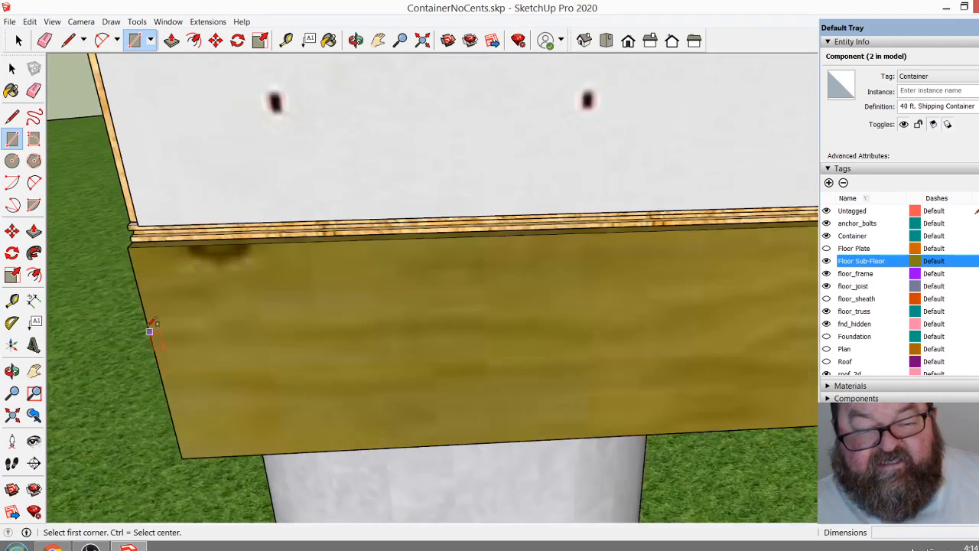
{"action": "left_click", "coordinate": [130, 256]}
{"action": "scroll", "coordinate": [130, 260], "scroll_direction": "down", "scroll_amount": 5}
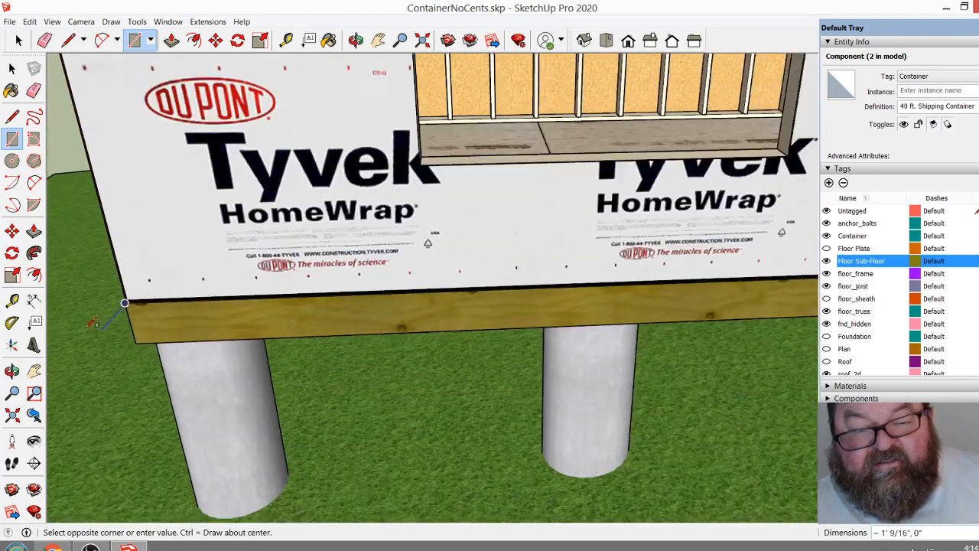
{"action": "scroll", "coordinate": [84, 333], "scroll_direction": "down", "scroll_amount": 4}
{"action": "scroll", "coordinate": [544, 300], "scroll_direction": "up", "scroll_amount": 4}
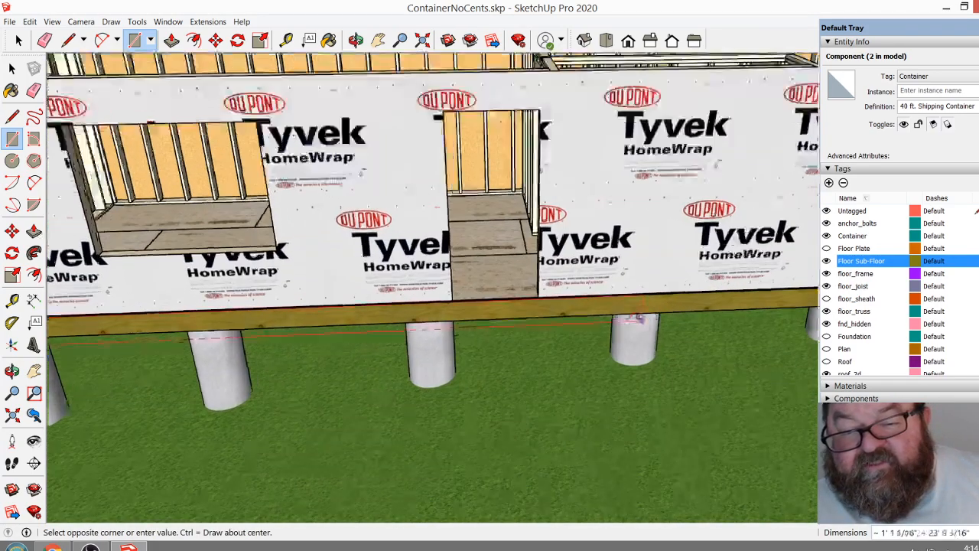
{"action": "scroll", "coordinate": [543, 300], "scroll_direction": "up", "scroll_amount": 5}
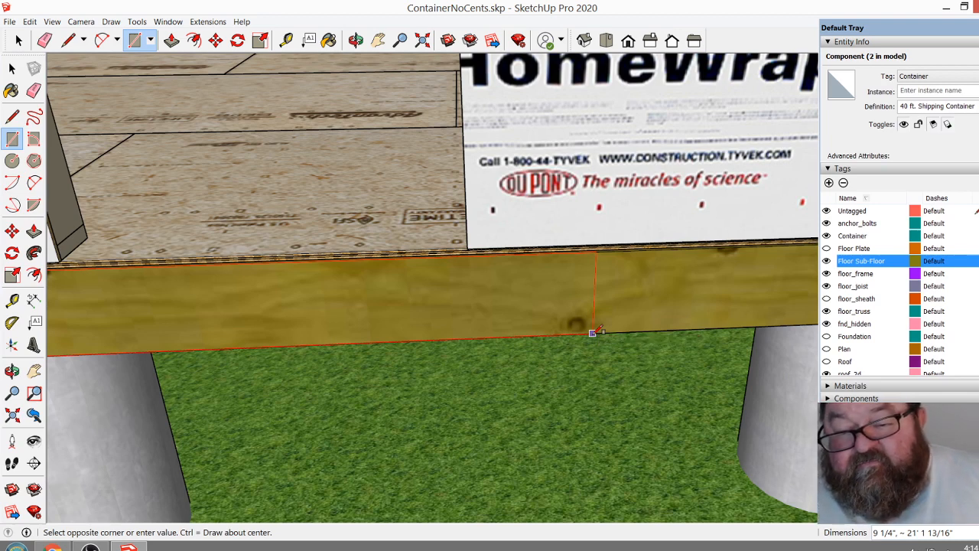
Draw a rectangle 9 1/4" high and about 21' 7" long on the house's side rim board and push-pull it outward 10'
{"action": "left_click", "coordinate": [645, 331]}
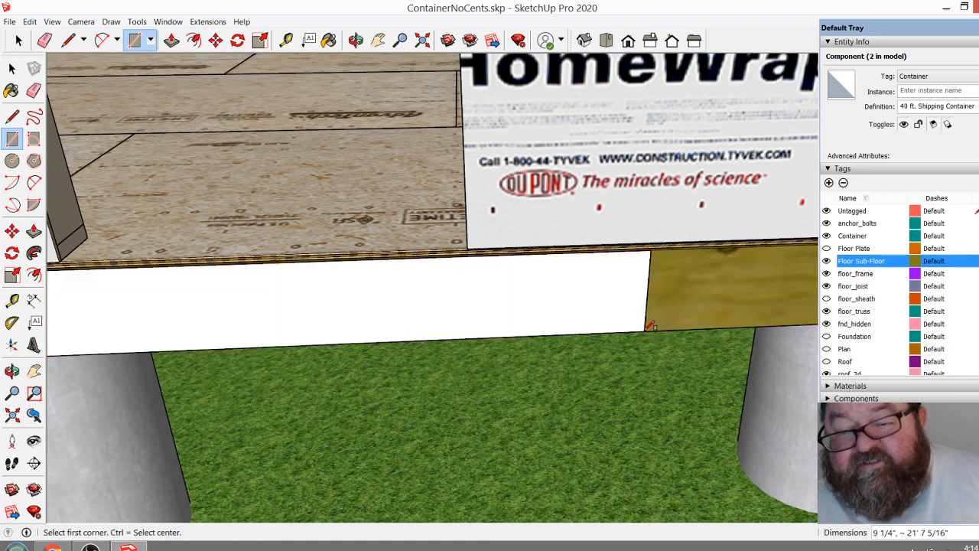
{"action": "scroll", "coordinate": [630, 291], "scroll_direction": "down", "scroll_amount": 6}
{"action": "scroll", "coordinate": [611, 220], "scroll_direction": "down", "scroll_amount": 6}
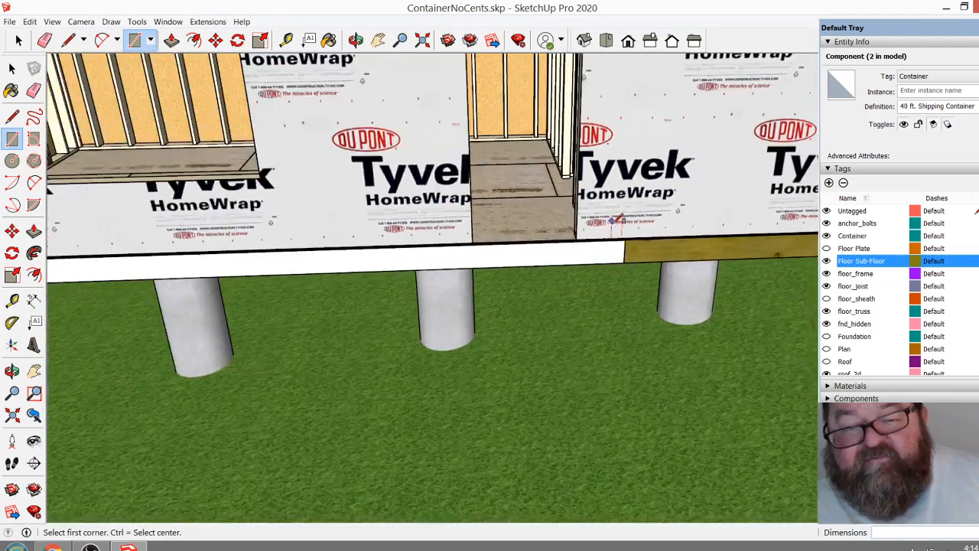
{"action": "left_click", "coordinate": [170, 42]}
{"action": "left_click", "coordinate": [295, 251]}
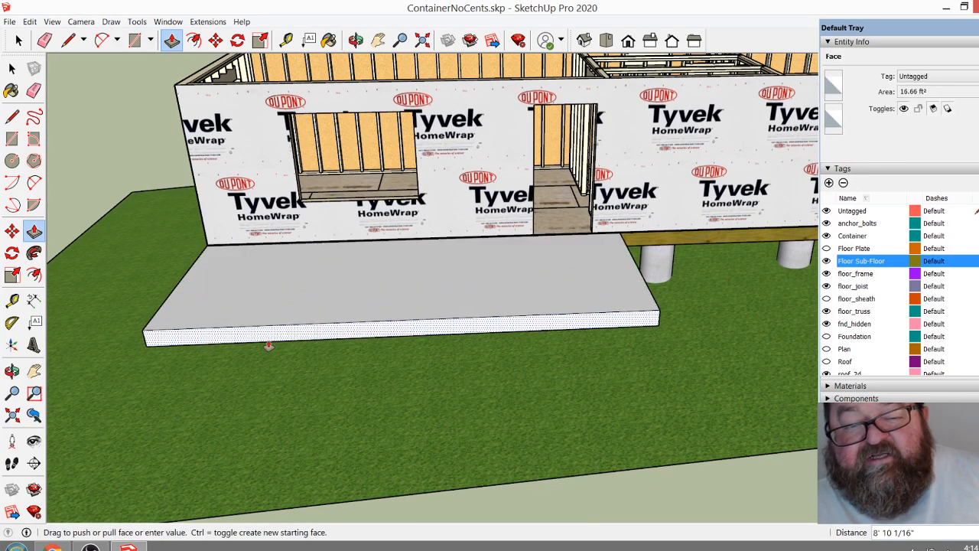
{"action": "left_click", "coordinate": [270, 344]}
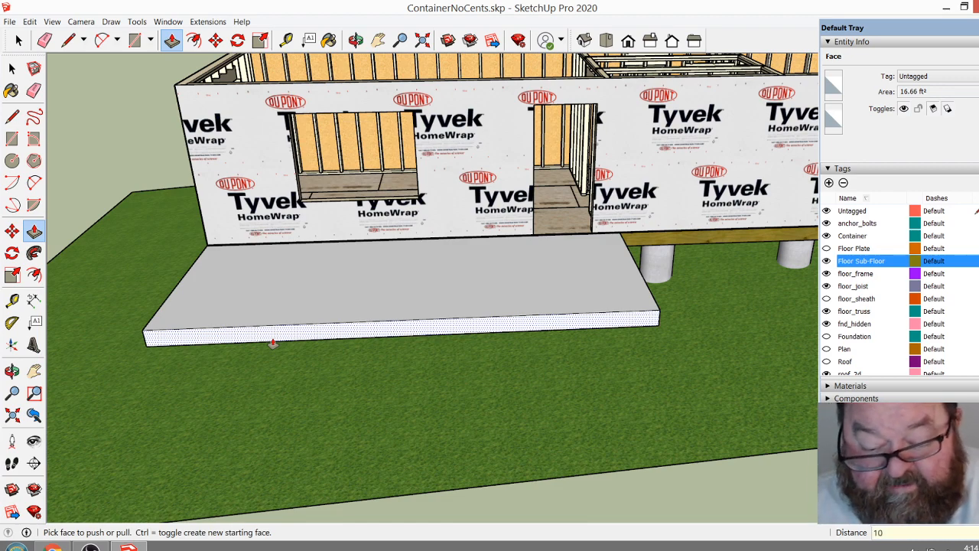
{"action": "left_click", "coordinate": [272, 344]}
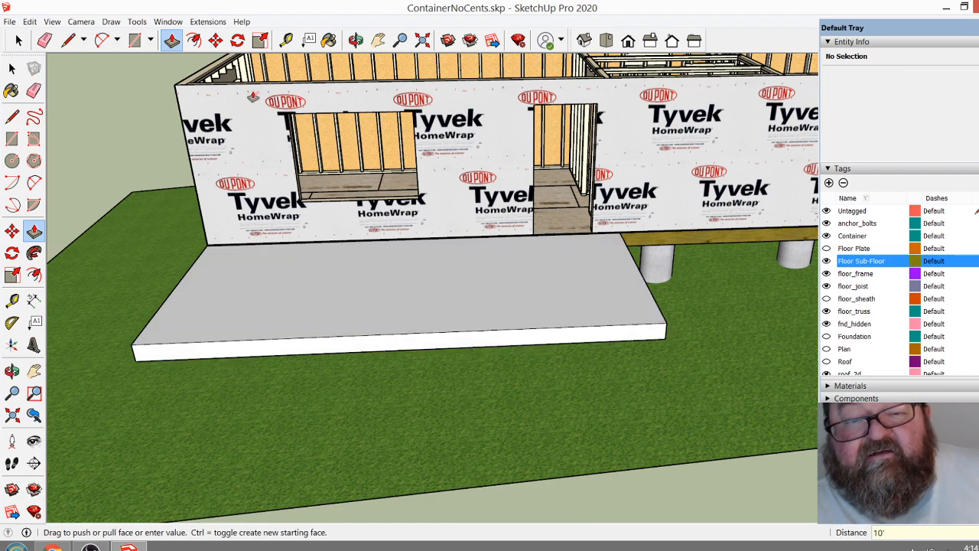
Dismiss the file exception error and save the ContainerNoCents model
{"action": "left_click", "coordinate": [356, 39]}
{"action": "left_click_drag", "start_coordinate": [336, 229], "coordinate": [543, 356]}
{"action": "left_click_drag", "start_coordinate": [542, 402], "coordinate": [596, 349]}
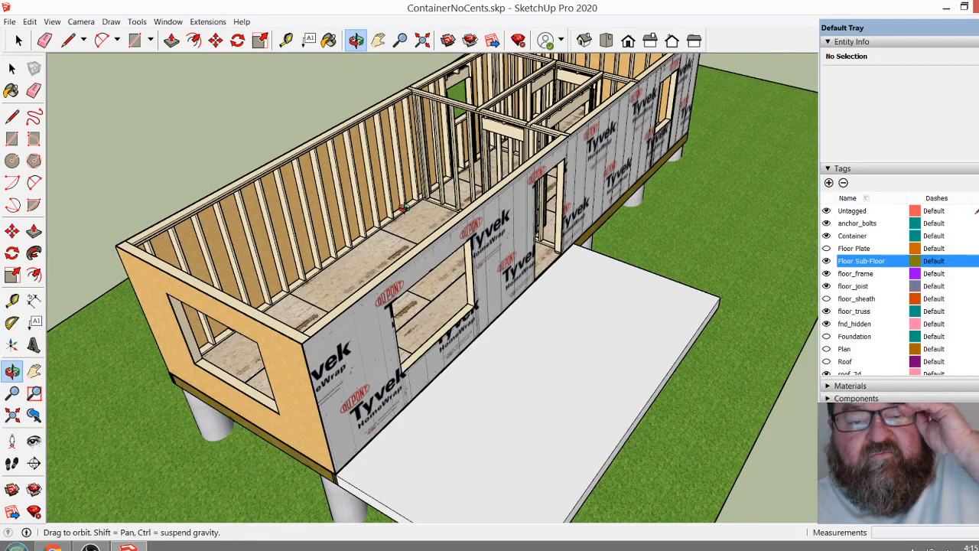
{"action": "mouse_move", "coordinate": [434, 211]}
{"action": "left_mouse_down"}
{"action": "mouse_move", "coordinate": [501, 166]}
{"action": "mouse_move", "coordinate": [553, 253]}
{"action": "mouse_move", "coordinate": [346, 321]}
{"action": "left_mouse_up"}
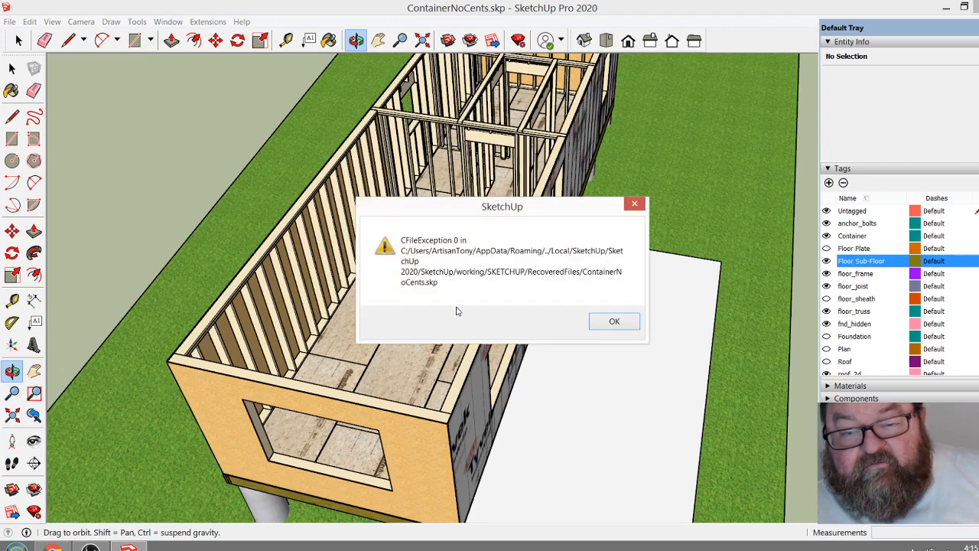
{"action": "left_click", "coordinate": [615, 322]}
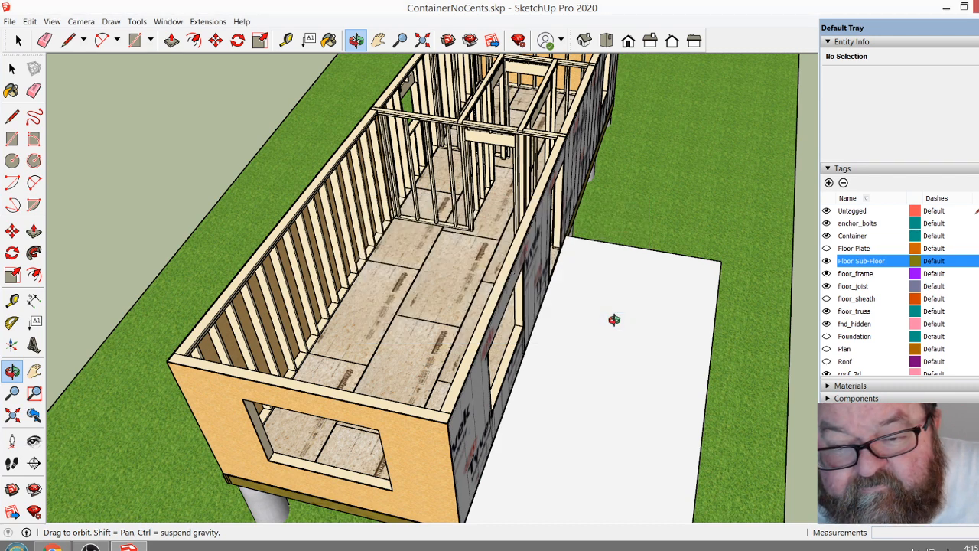
{"action": "left_click_drag", "start_coordinate": [481, 301], "coordinate": [454, 286]}
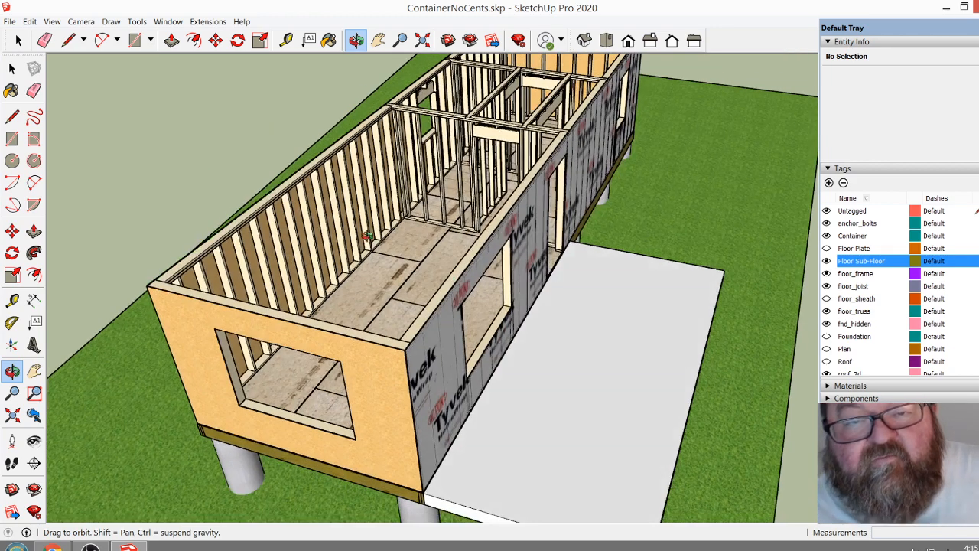
{"action": "left_click", "coordinate": [9, 21]}
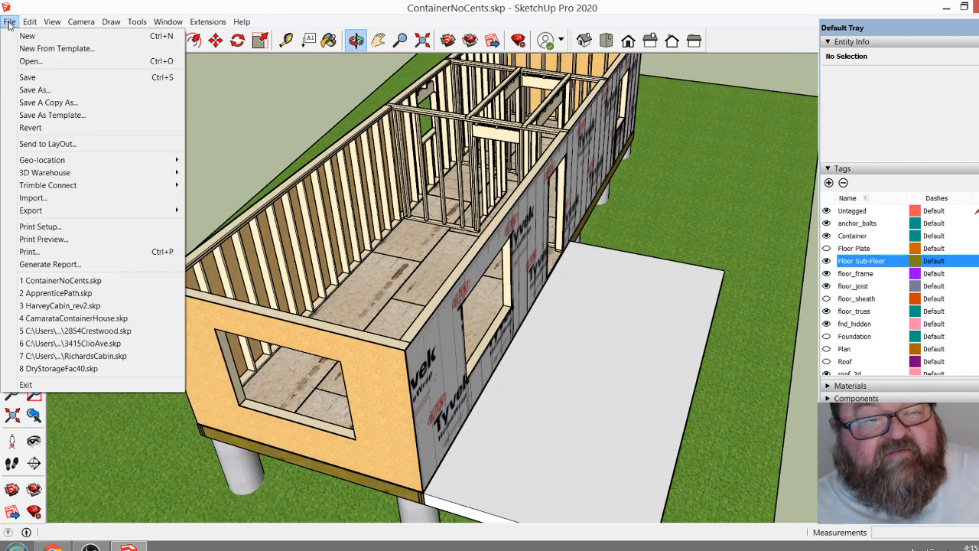
{"action": "left_click", "coordinate": [38, 77]}
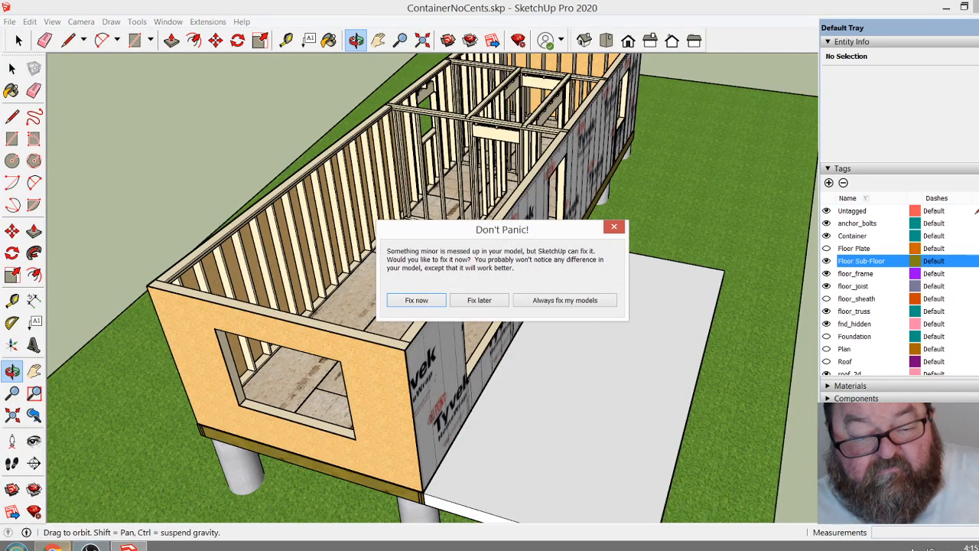
Check the live stream dashboard in YouTube Studio, return to SketchUp and have the model's problems fixed now
{"action": "left_click", "coordinate": [52, 547]}
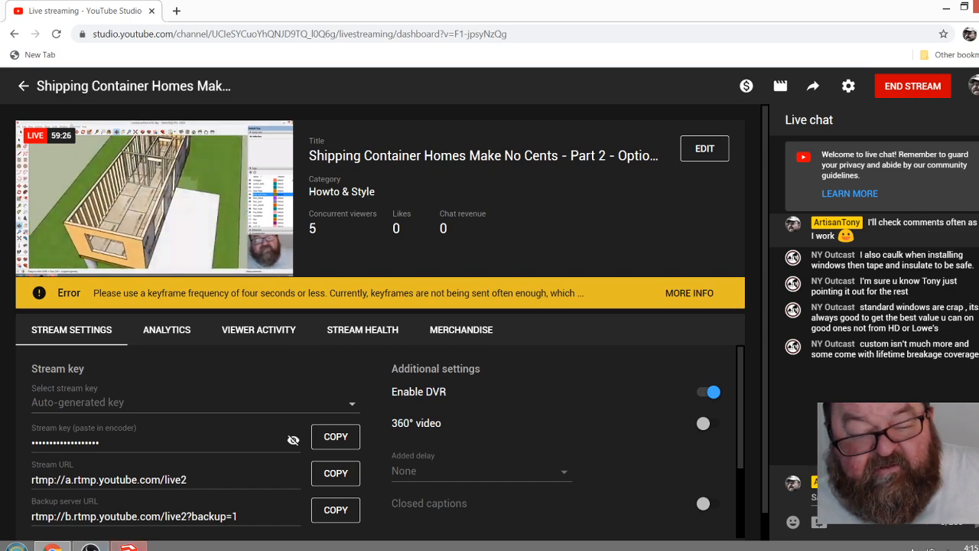
{"action": "left_click", "coordinate": [133, 547]}
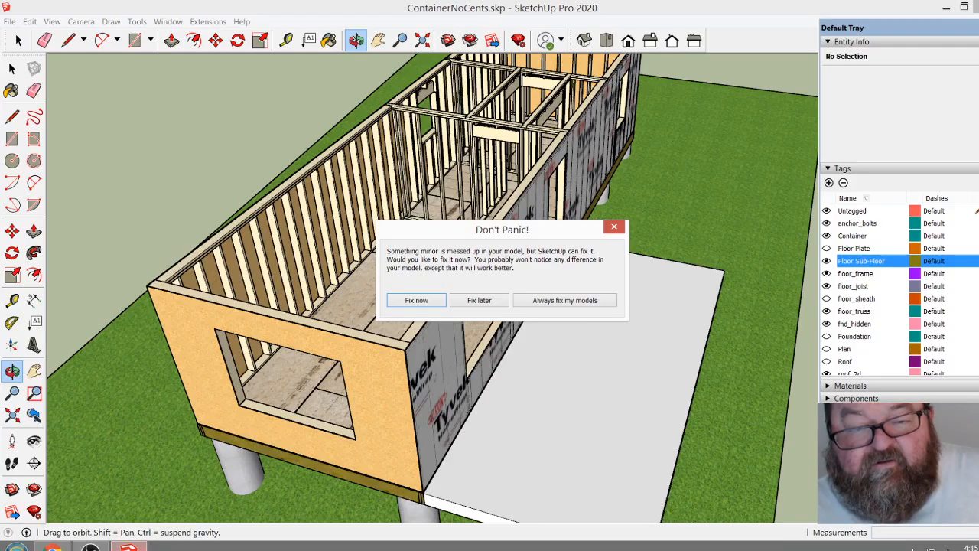
{"action": "left_click", "coordinate": [420, 300]}
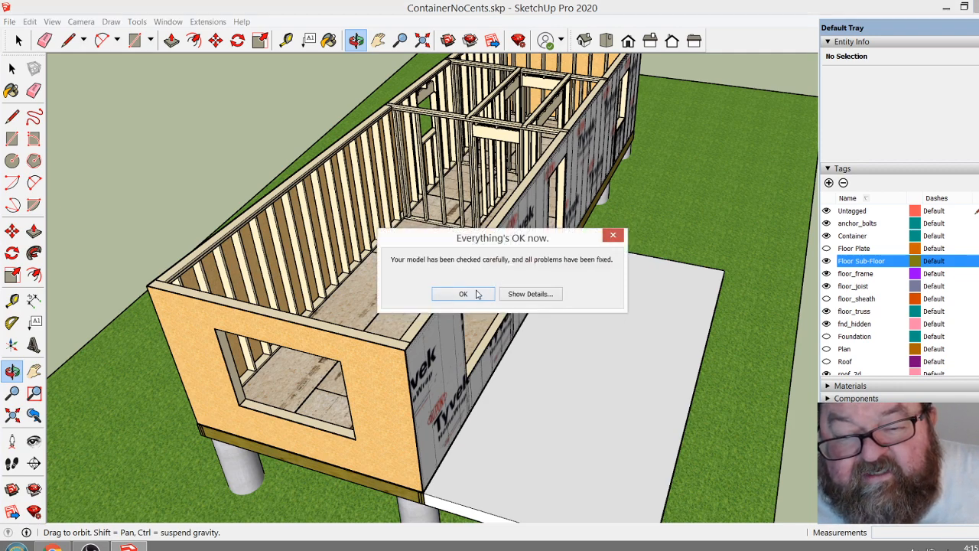
{"action": "left_click", "coordinate": [464, 295]}
Check the live stream's status and chat in OBS and the YouTube Studio dashboard, and return to SketchUp
{"action": "left_click_drag", "start_coordinate": [462, 297], "coordinate": [368, 436]}
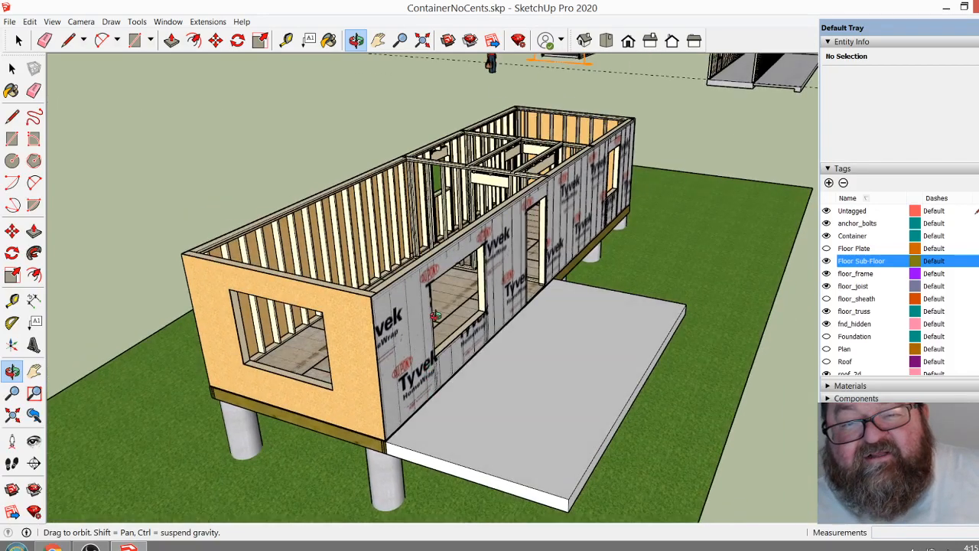
{"action": "left_click", "coordinate": [90, 546]}
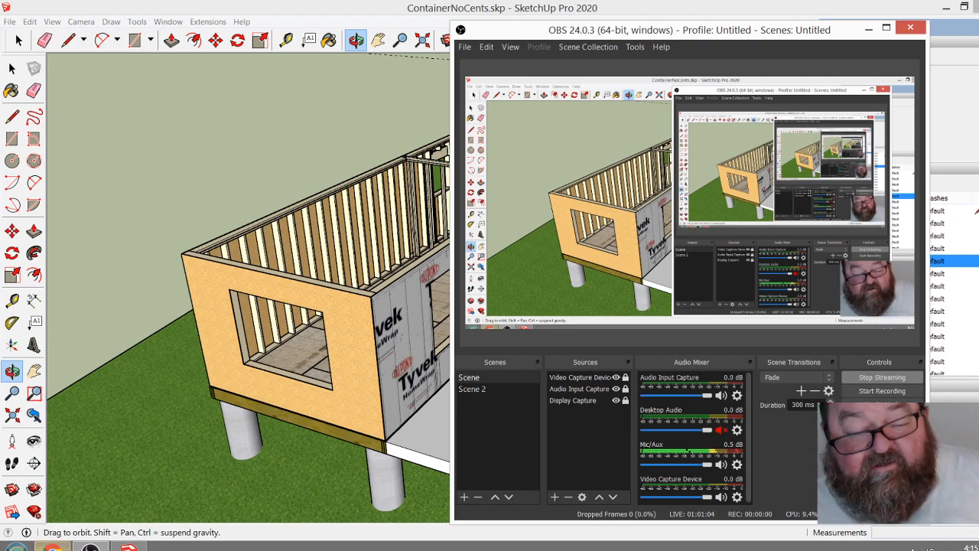
{"action": "left_click", "coordinate": [52, 546]}
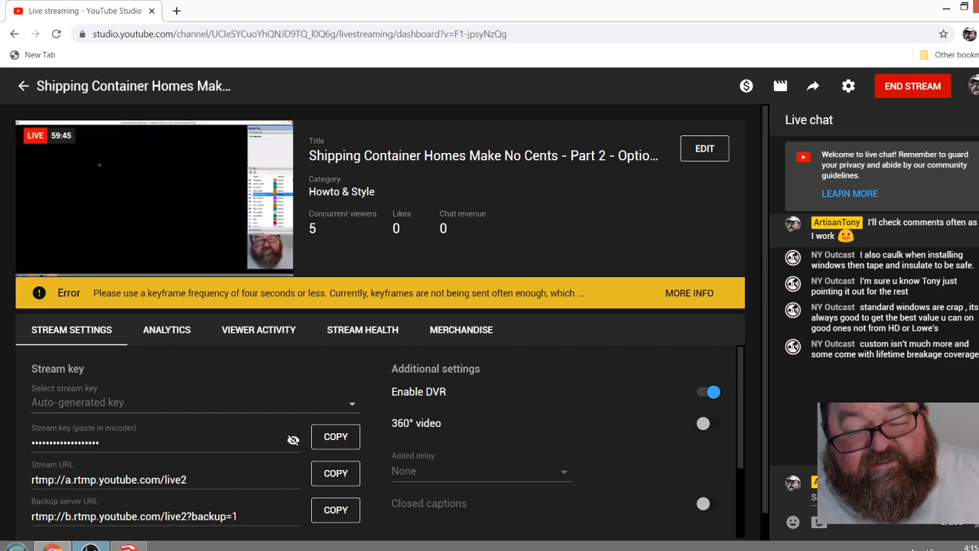
{"action": "left_click", "coordinate": [91, 546]}
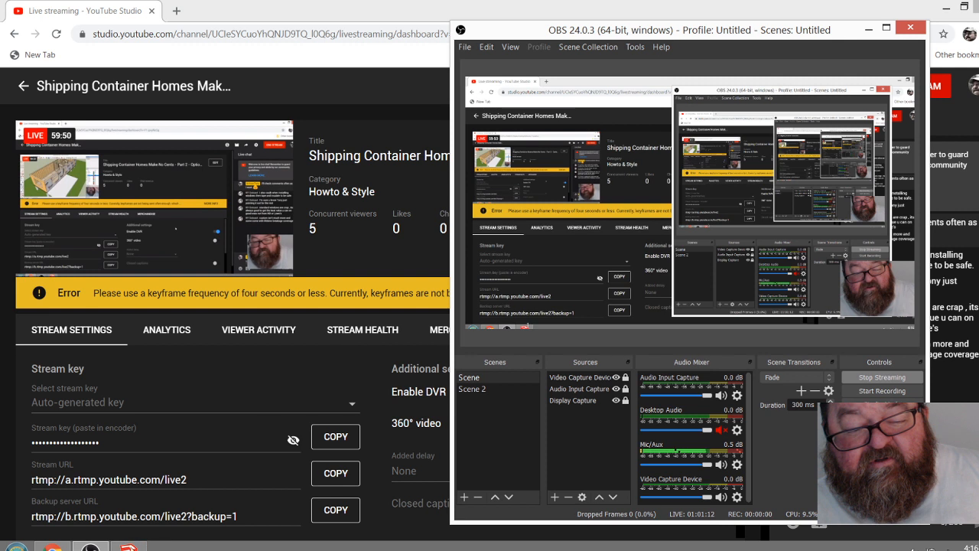
{"action": "left_click", "coordinate": [90, 546]}
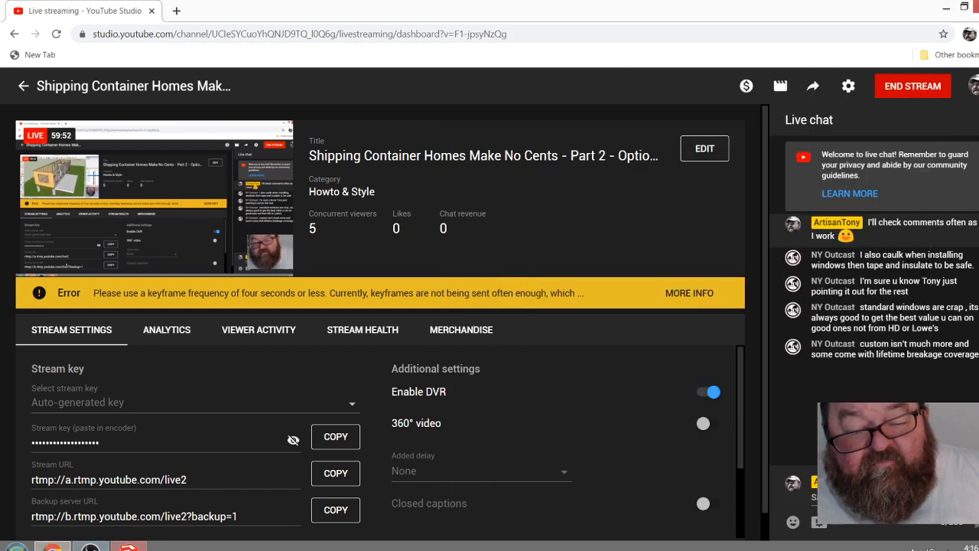
{"action": "mouse_move", "coordinate": [128, 546]}
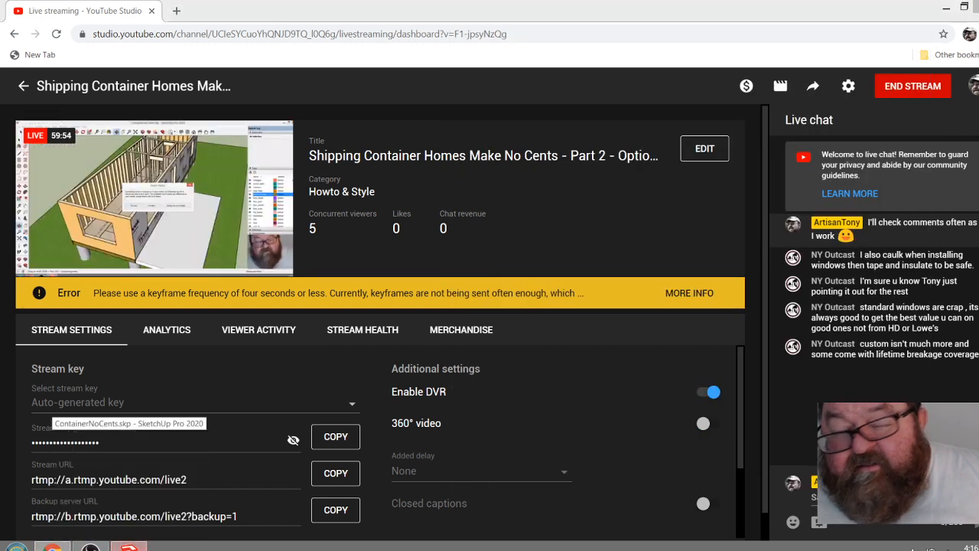
{"action": "left_click", "coordinate": [128, 482]}
Select the whole deck box beside the house and make it a group
{"action": "left_click_drag", "start_coordinate": [333, 409], "coordinate": [359, 377]}
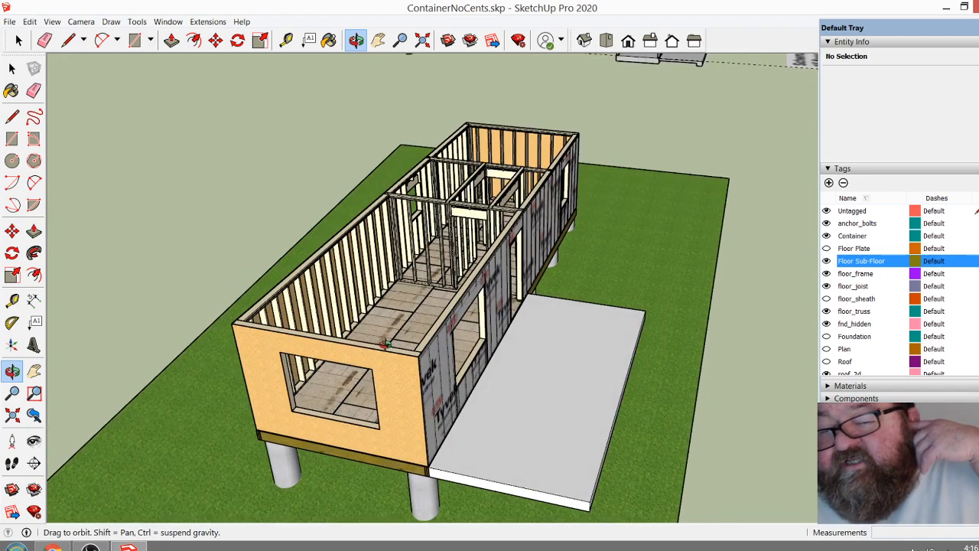
{"action": "left_click_drag", "start_coordinate": [386, 344], "coordinate": [434, 286]}
{"action": "mouse_move", "coordinate": [485, 245]}
{"action": "left_mouse_down"}
{"action": "mouse_move", "coordinate": [511, 256]}
{"action": "mouse_move", "coordinate": [483, 233]}
{"action": "left_mouse_up"}
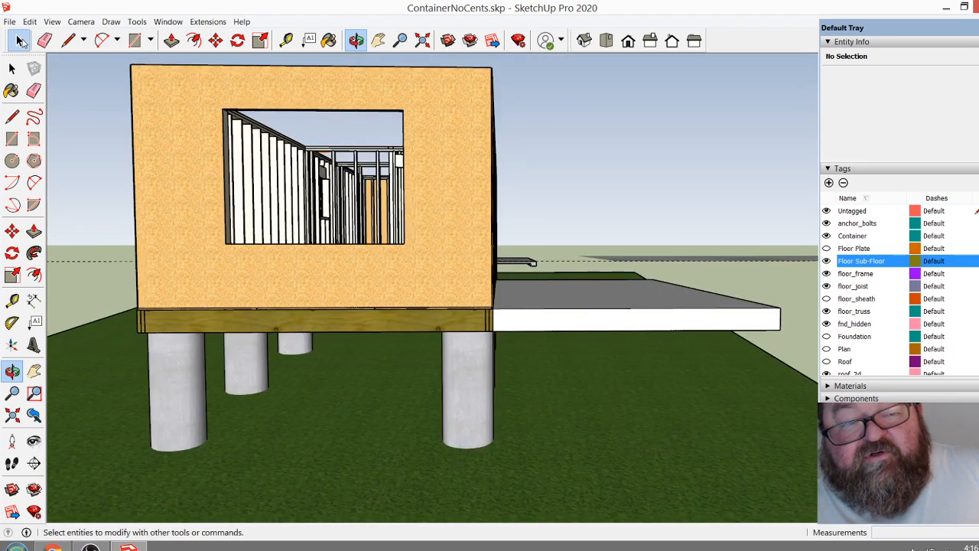
{"action": "left_click", "coordinate": [19, 41]}
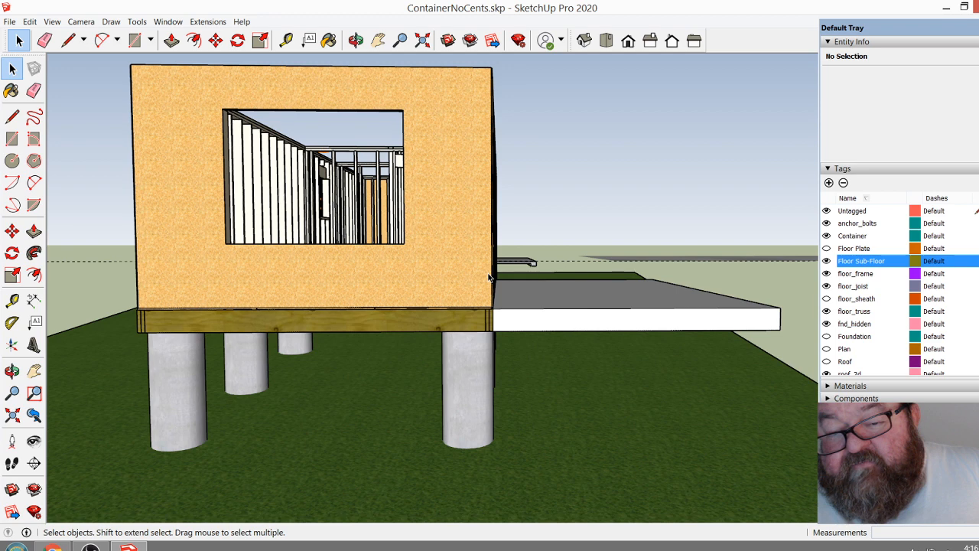
{"action": "left_click_drag", "start_coordinate": [647, 313], "coordinate": [797, 367]}
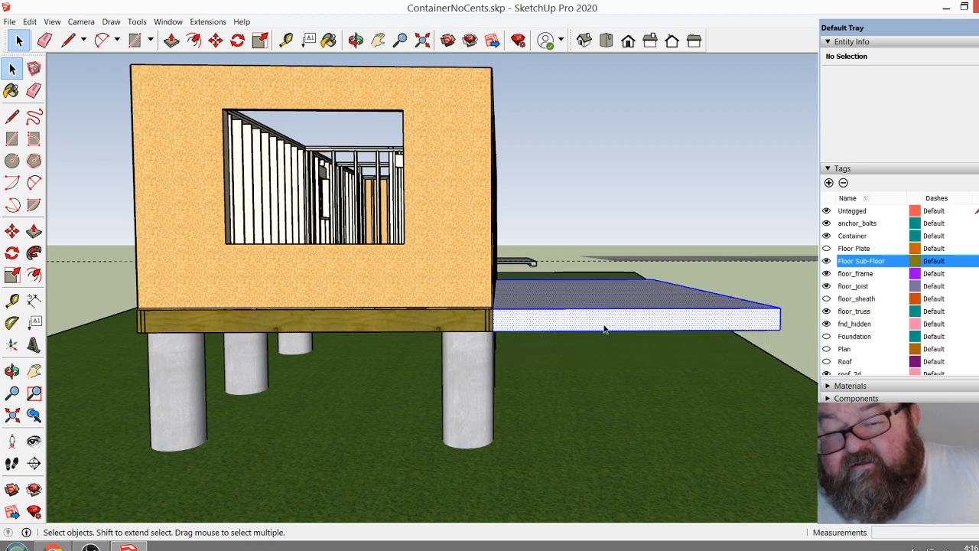
{"action": "right_click", "coordinate": [604, 324]}
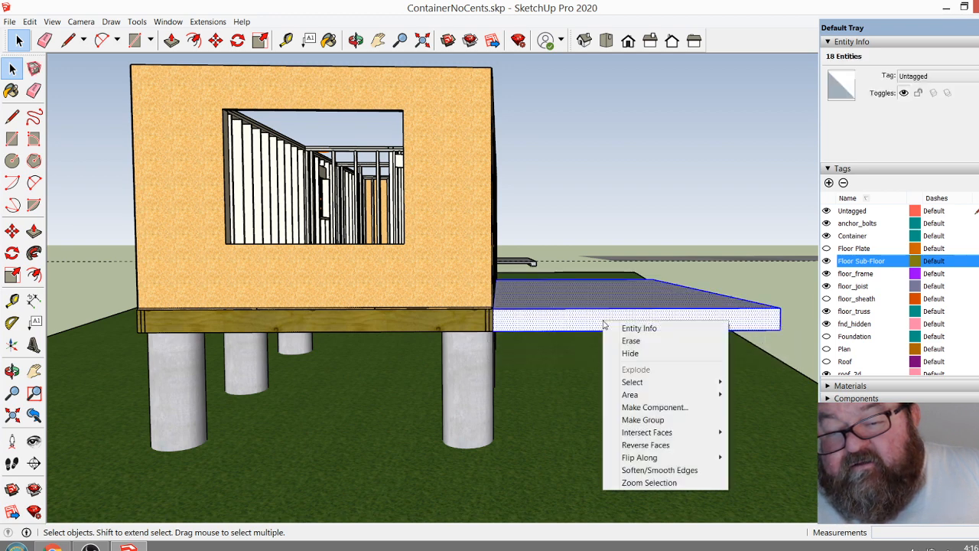
{"action": "left_click", "coordinate": [643, 419]}
Move the deck group straight down along the blue axis from its corner at the house's rim board
{"action": "left_click", "coordinate": [355, 40]}
{"action": "left_click_drag", "start_coordinate": [367, 283], "coordinate": [260, 354]}
{"action": "scroll", "coordinate": [262, 353], "scroll_direction": "down", "scroll_amount": 2}
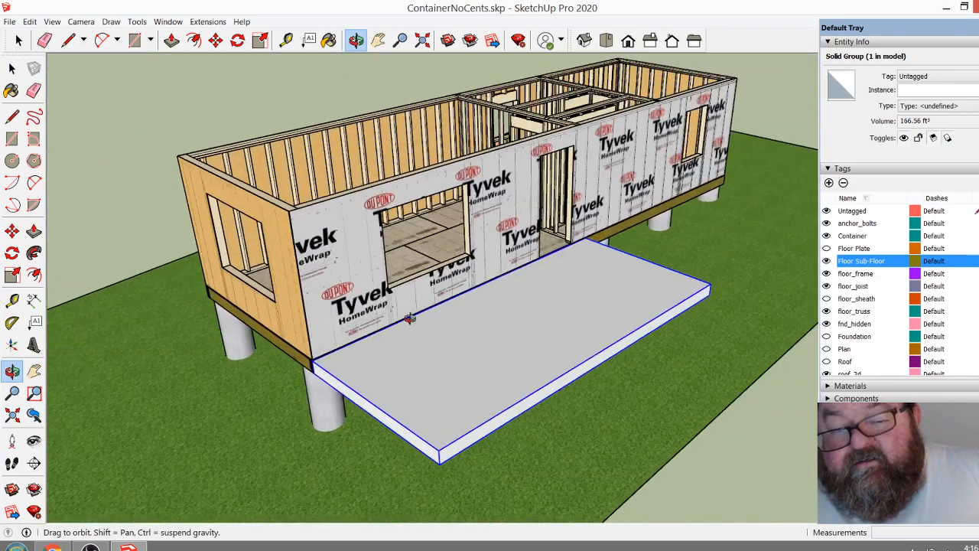
{"action": "left_click_drag", "start_coordinate": [408, 319], "coordinate": [490, 286]}
{"action": "scroll", "coordinate": [427, 341], "scroll_direction": "up", "scroll_amount": 4}
{"action": "scroll", "coordinate": [430, 324], "scroll_direction": "up", "scroll_amount": 3}
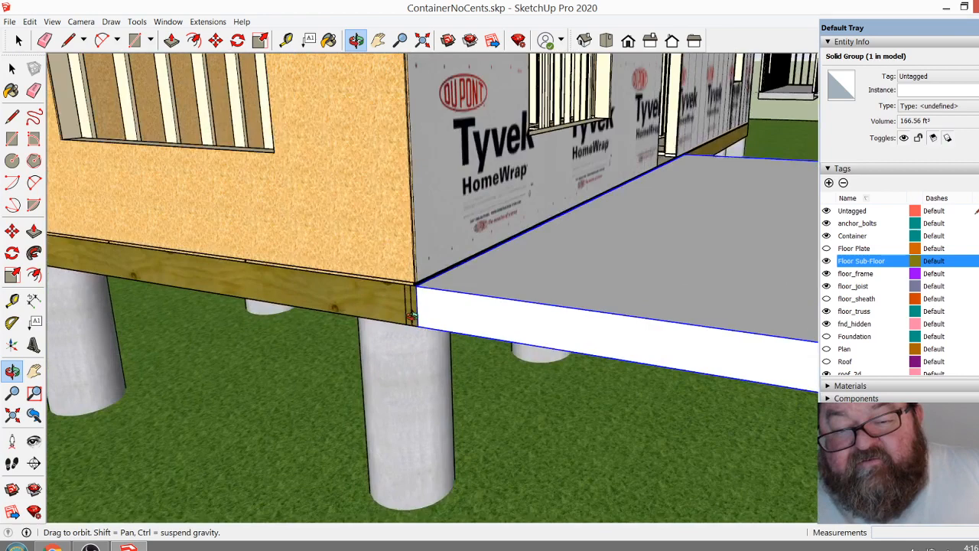
{"action": "left_click", "coordinate": [217, 40]}
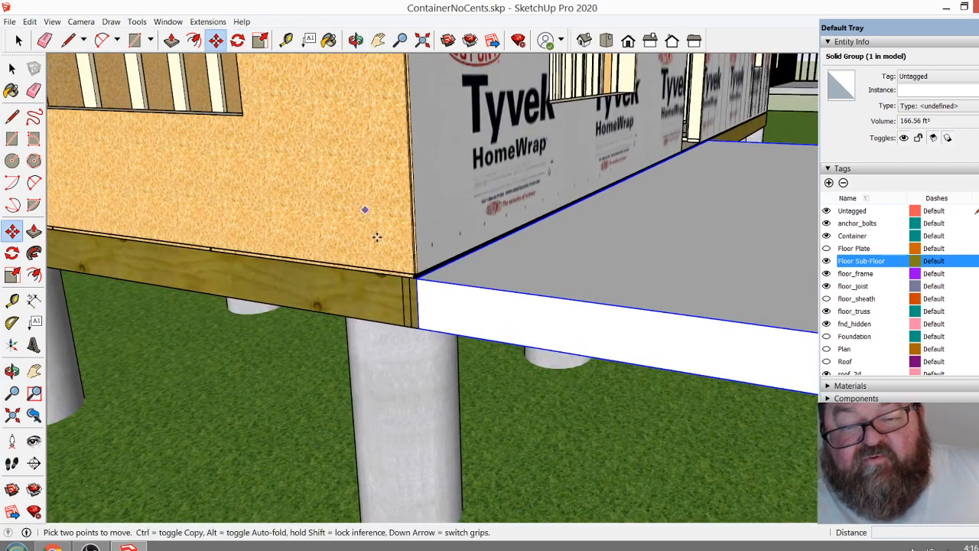
{"action": "scroll", "coordinate": [432, 289], "scroll_direction": "up", "scroll_amount": 3}
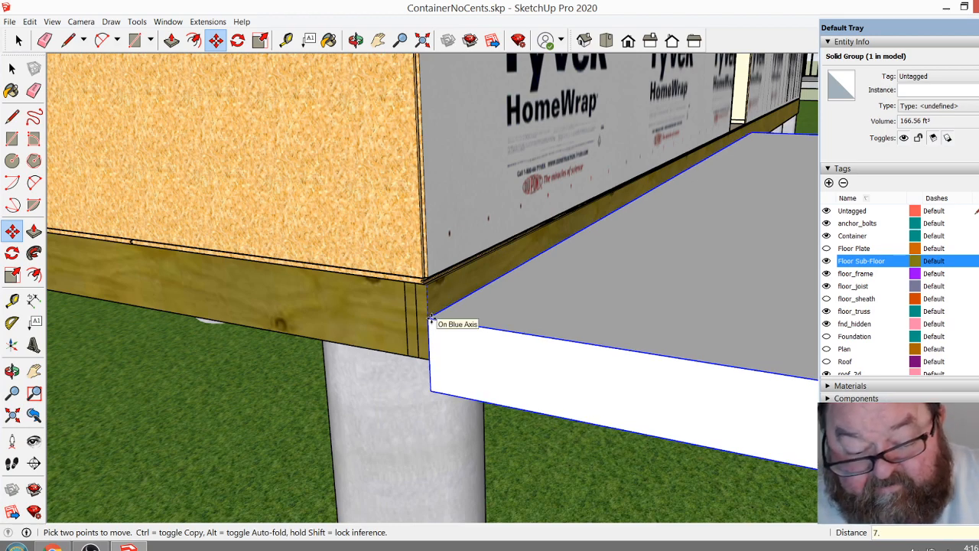
{"action": "key", "text": "Return"}
{"action": "scroll", "coordinate": [307, 356], "scroll_direction": "down", "scroll_amount": 2}
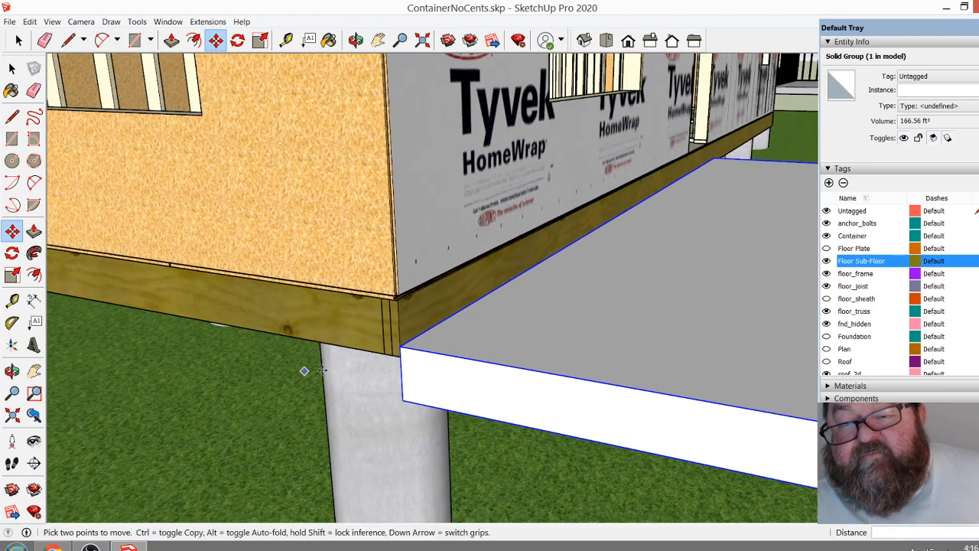
Try to lay out a Medeek Truss shed roof with rafters, locating the end wall's corners from the deck side to the far side
{"action": "left_click", "coordinate": [355, 40]}
{"action": "left_click_drag", "start_coordinate": [360, 382], "coordinate": [520, 397]}
{"action": "left_click", "coordinate": [208, 21]}
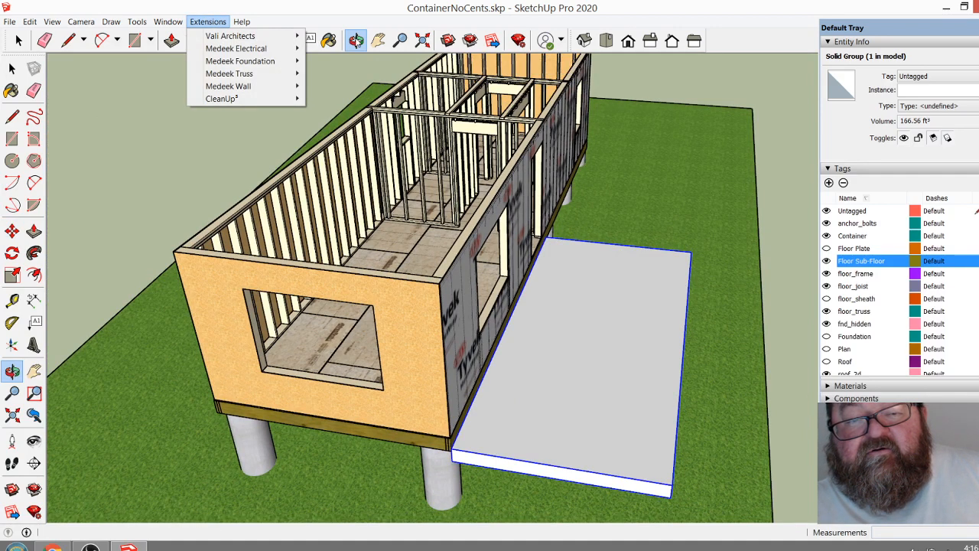
{"action": "mouse_move", "coordinate": [241, 79]}
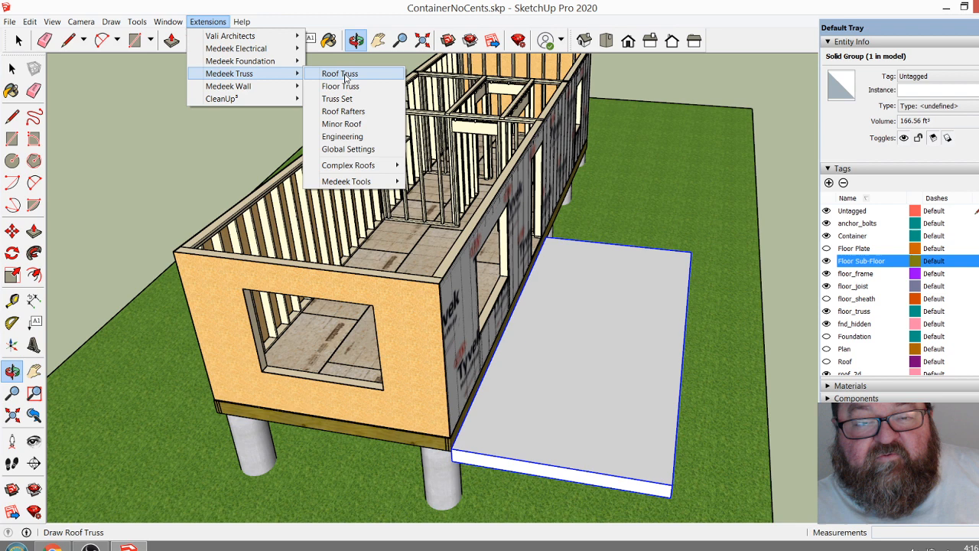
{"action": "left_click", "coordinate": [344, 114]}
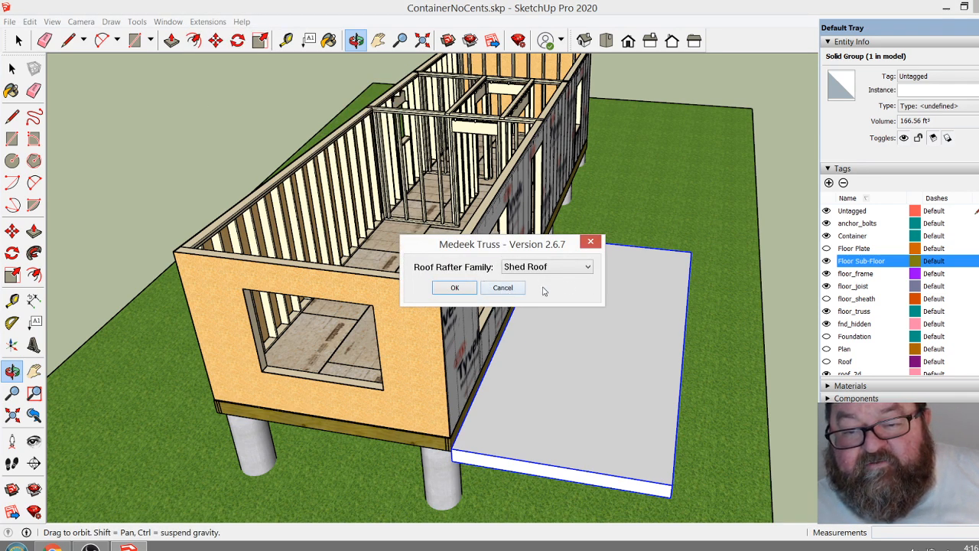
{"action": "left_click", "coordinate": [454, 288]}
{"action": "scroll", "coordinate": [439, 286], "scroll_direction": "up", "scroll_amount": 5}
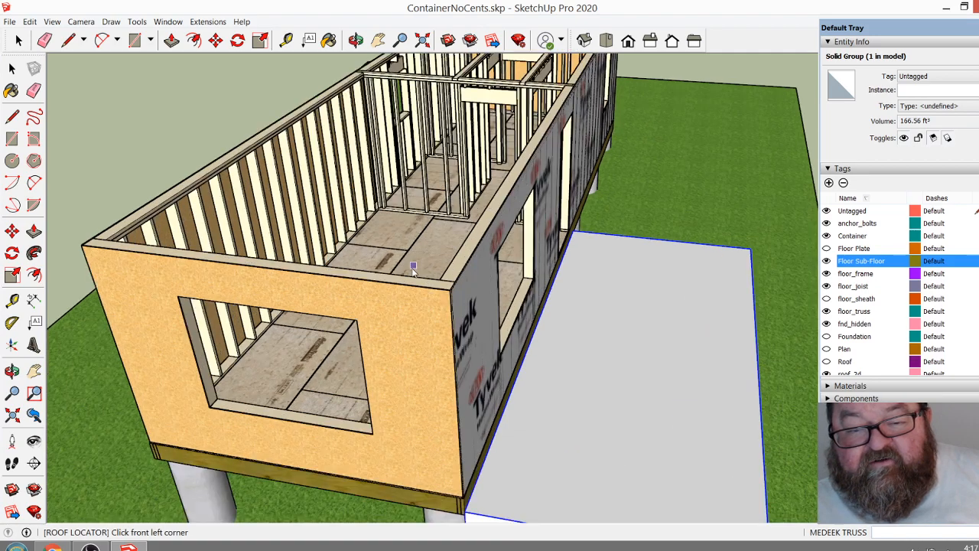
{"action": "scroll", "coordinate": [493, 314], "scroll_direction": "up", "scroll_amount": 4}
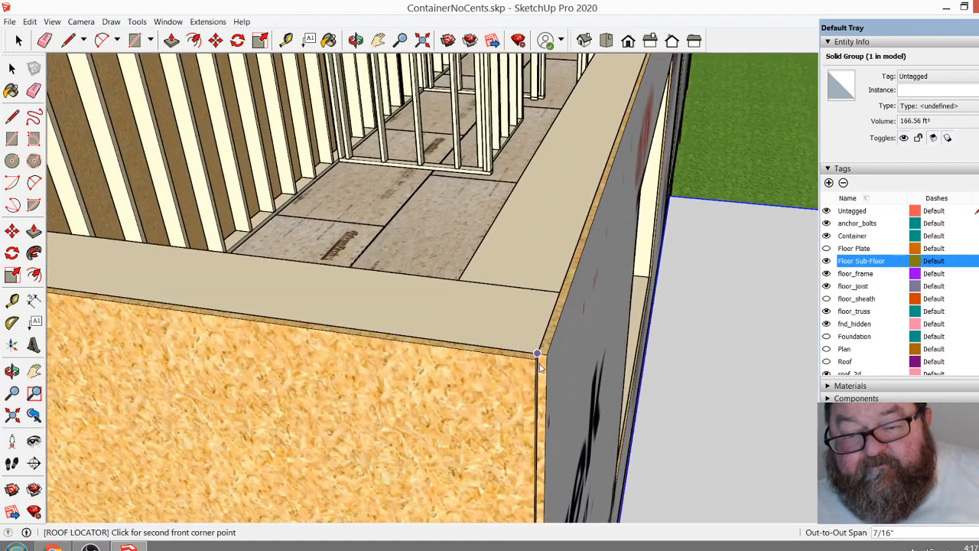
{"action": "scroll", "coordinate": [538, 367], "scroll_direction": "down", "scroll_amount": 7}
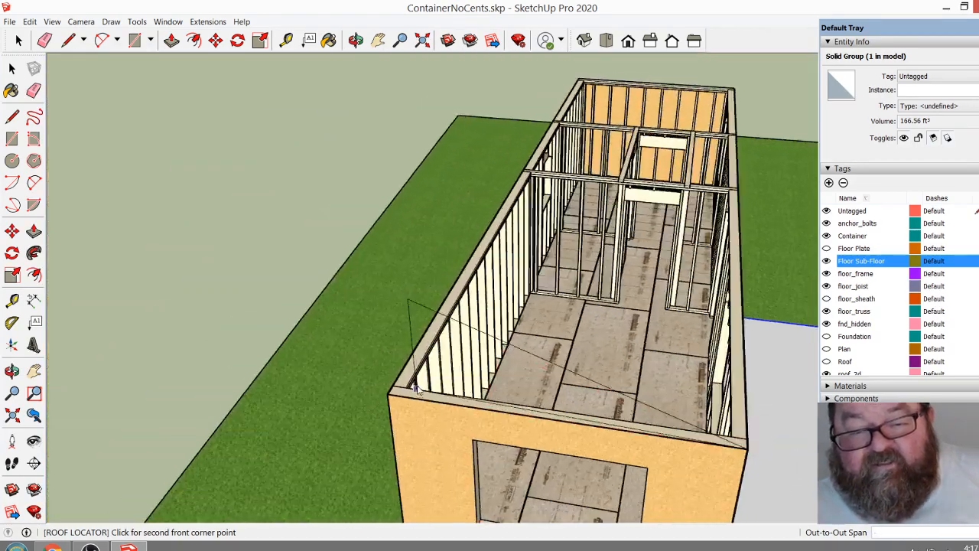
{"action": "scroll", "coordinate": [416, 389], "scroll_direction": "up", "scroll_amount": 6}
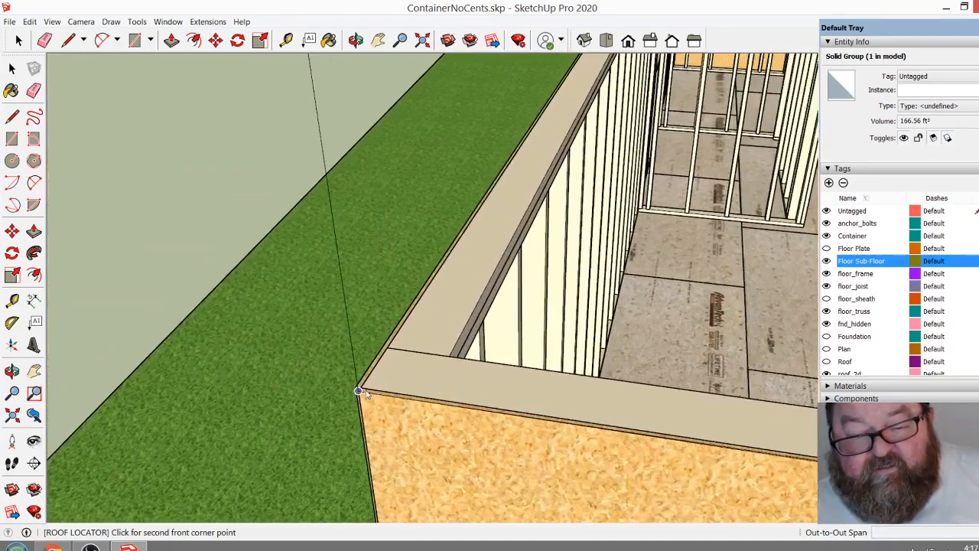
{"action": "scroll", "coordinate": [359, 391], "scroll_direction": "up", "scroll_amount": 3}
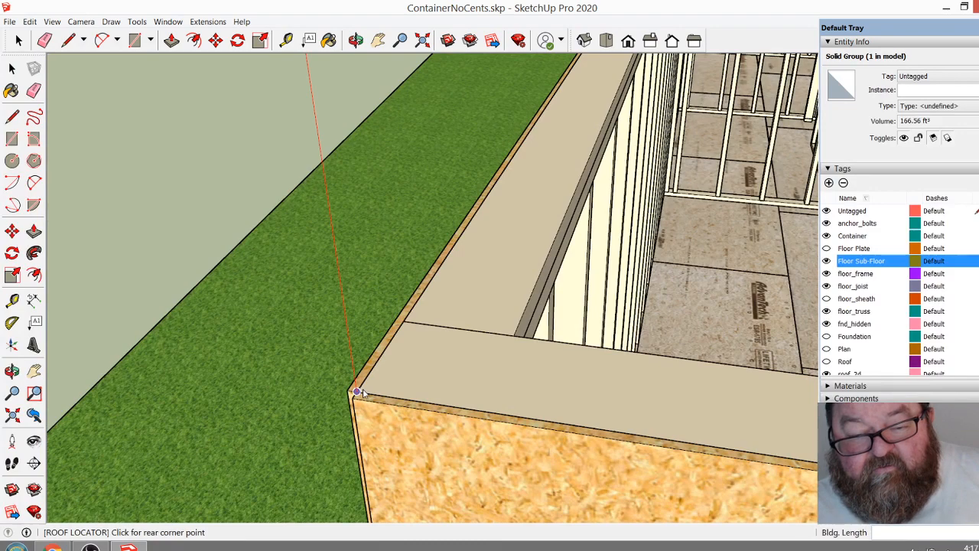
{"action": "left_click", "coordinate": [361, 390]}
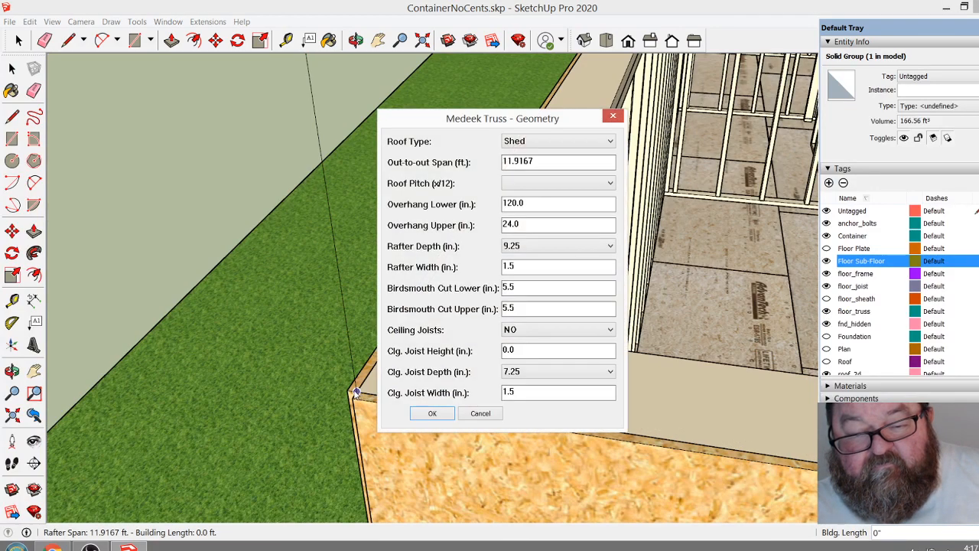
{"action": "left_click", "coordinate": [480, 413]}
{"action": "scroll", "coordinate": [264, 360], "scroll_direction": "down", "scroll_amount": 6}
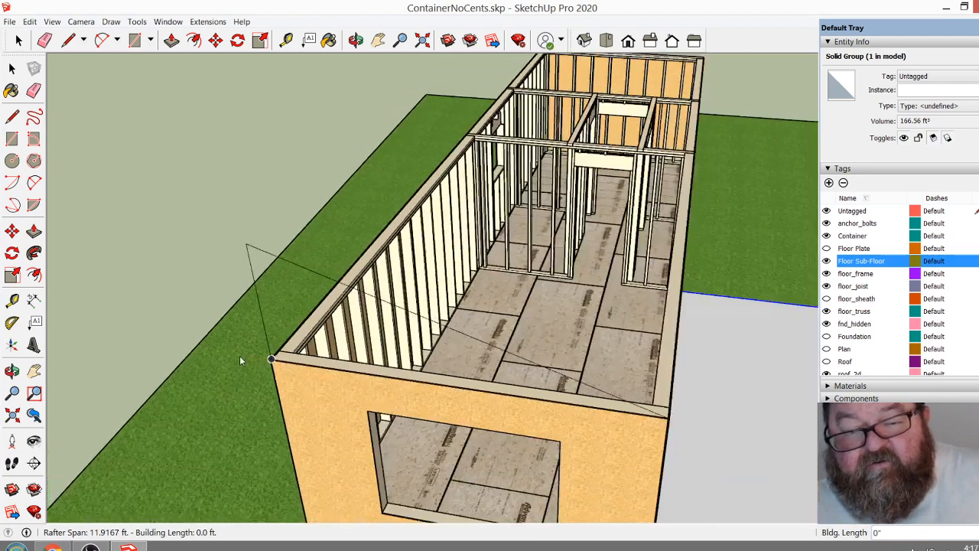
{"action": "scroll", "coordinate": [240, 360], "scroll_direction": "down", "scroll_amount": 1}
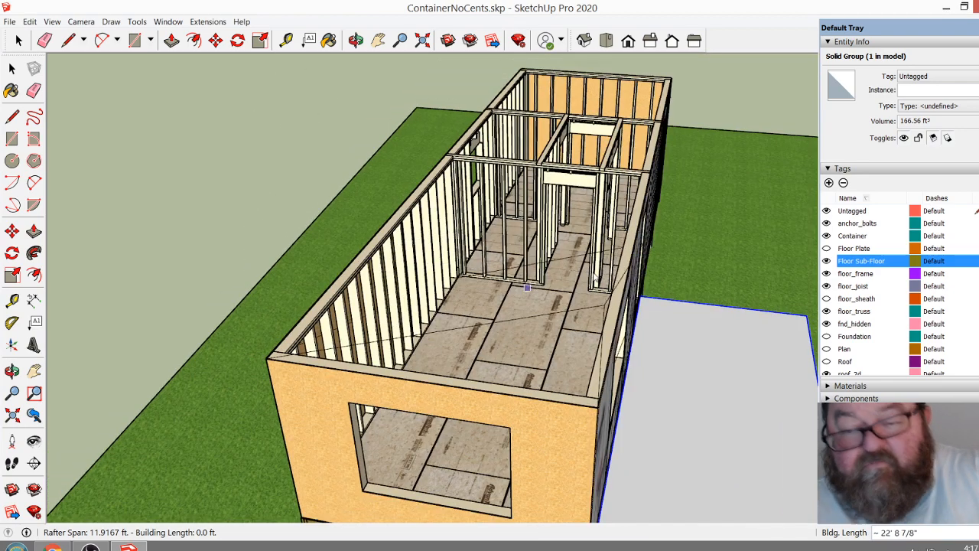
{"action": "key", "text": "Escape"}
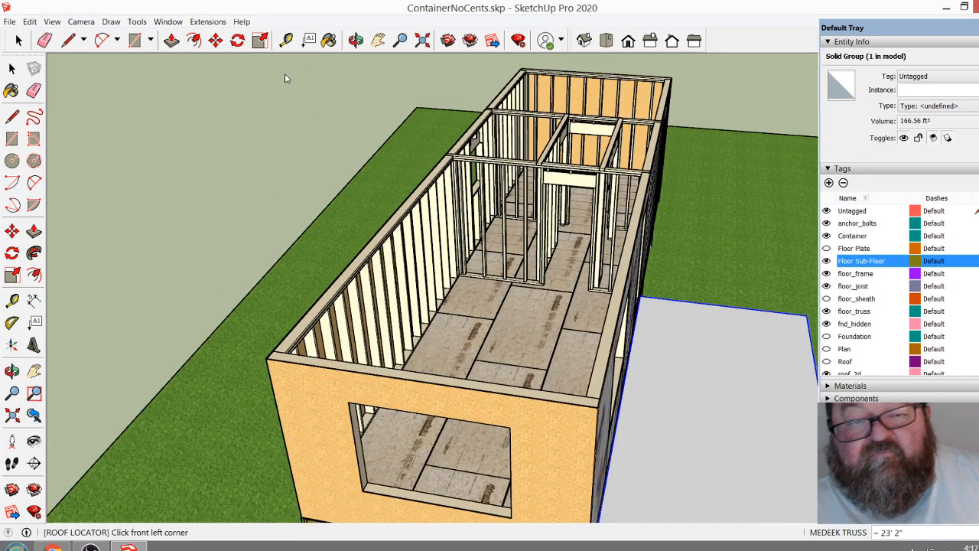
{"action": "left_click", "coordinate": [208, 22]}
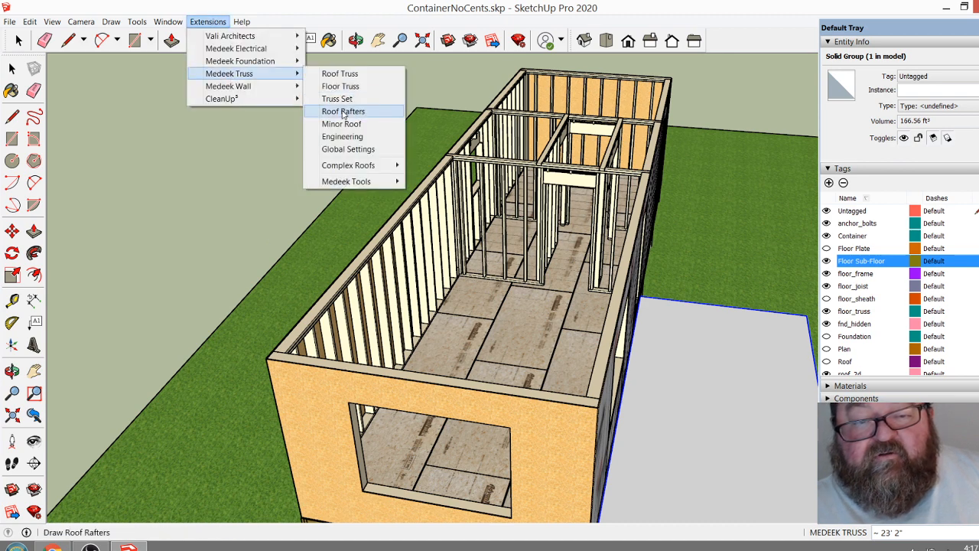
{"action": "left_click", "coordinate": [343, 112]}
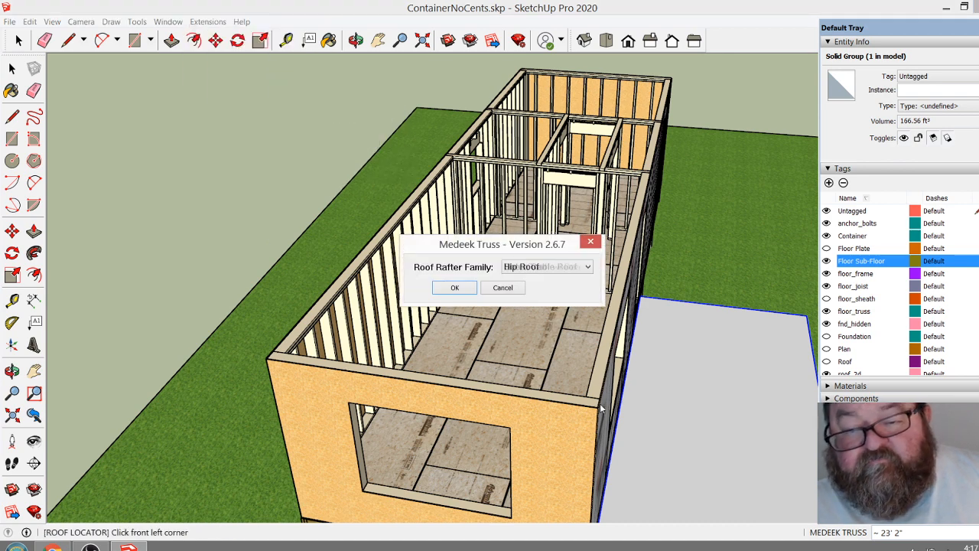
{"action": "left_click", "coordinate": [591, 273]}
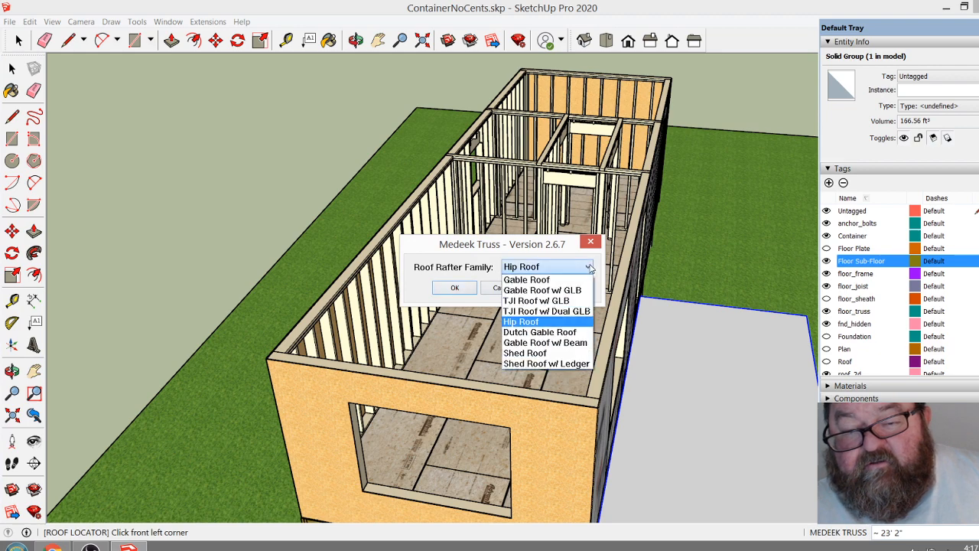
{"action": "left_click", "coordinate": [536, 356]}
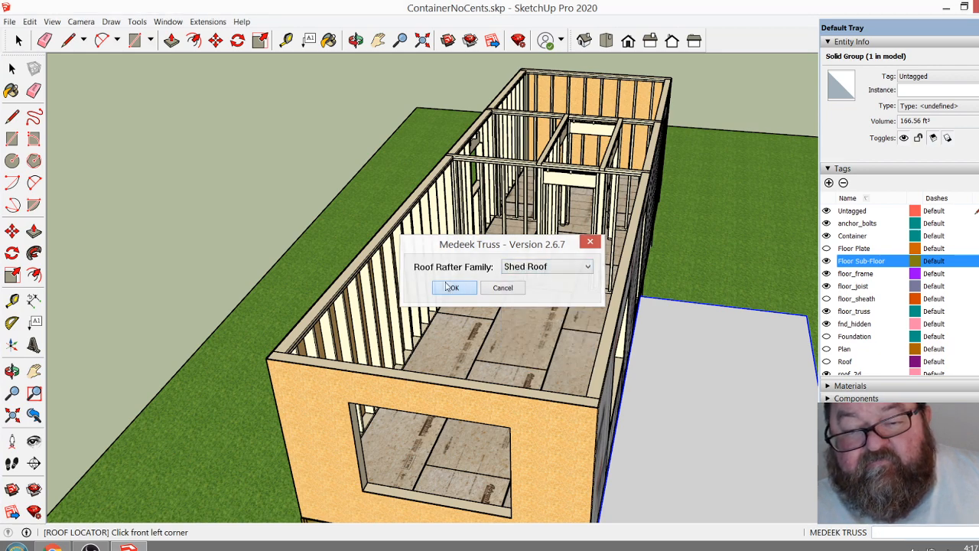
{"action": "left_click", "coordinate": [454, 288]}
{"action": "scroll", "coordinate": [593, 397], "scroll_direction": "up", "scroll_amount": 5}
{"action": "scroll", "coordinate": [590, 397], "scroll_direction": "up", "scroll_amount": 4}
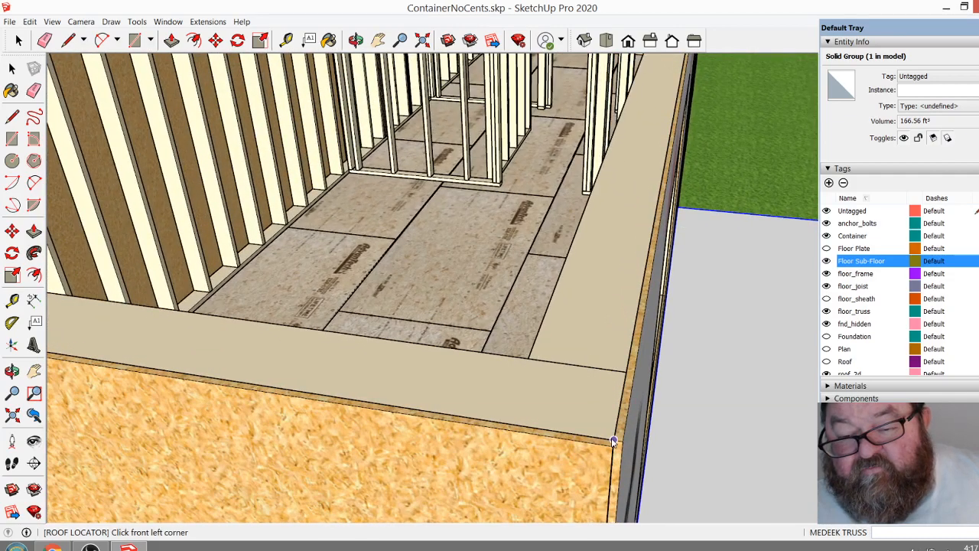
{"action": "scroll", "coordinate": [688, 463], "scroll_direction": "down", "scroll_amount": 8}
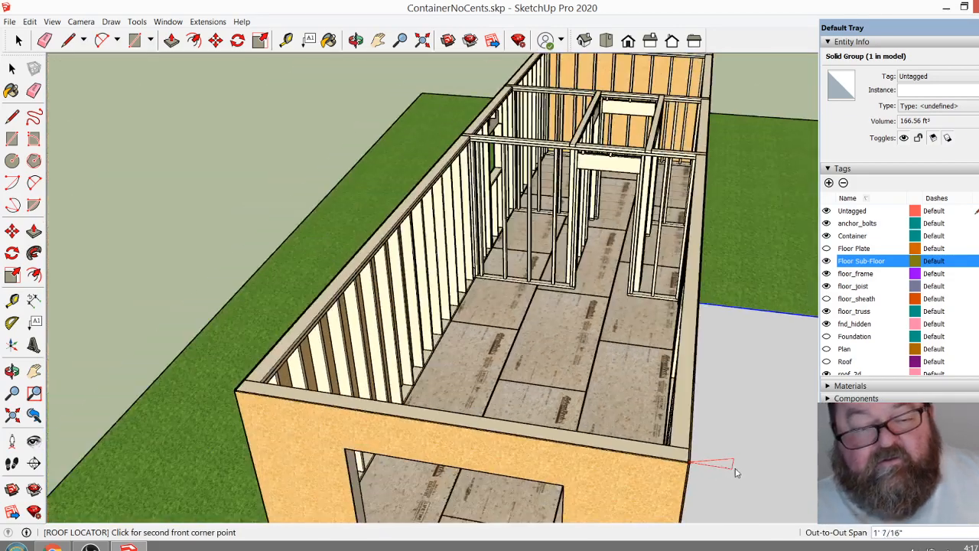
{"action": "scroll", "coordinate": [259, 402], "scroll_direction": "up", "scroll_amount": 6}
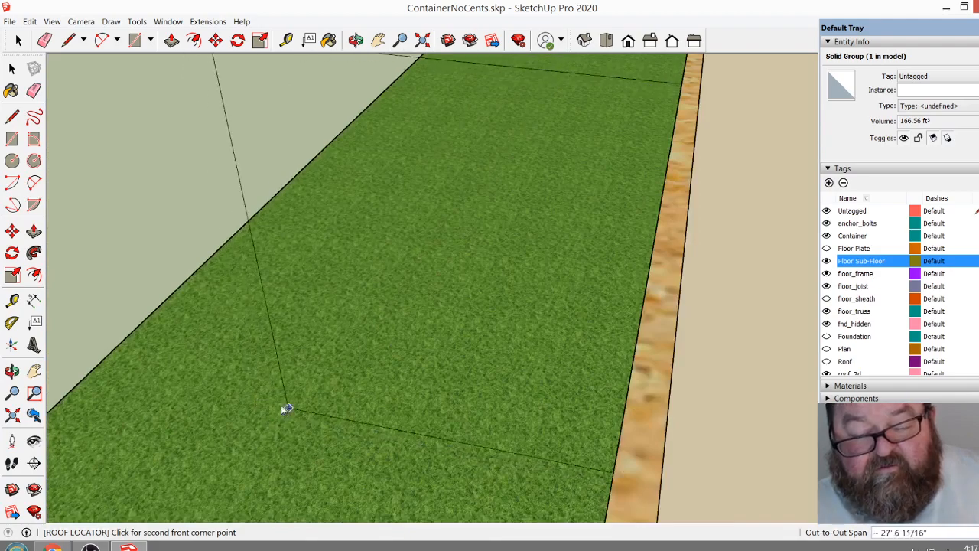
{"action": "scroll", "coordinate": [279, 404], "scroll_direction": "down", "scroll_amount": 2}
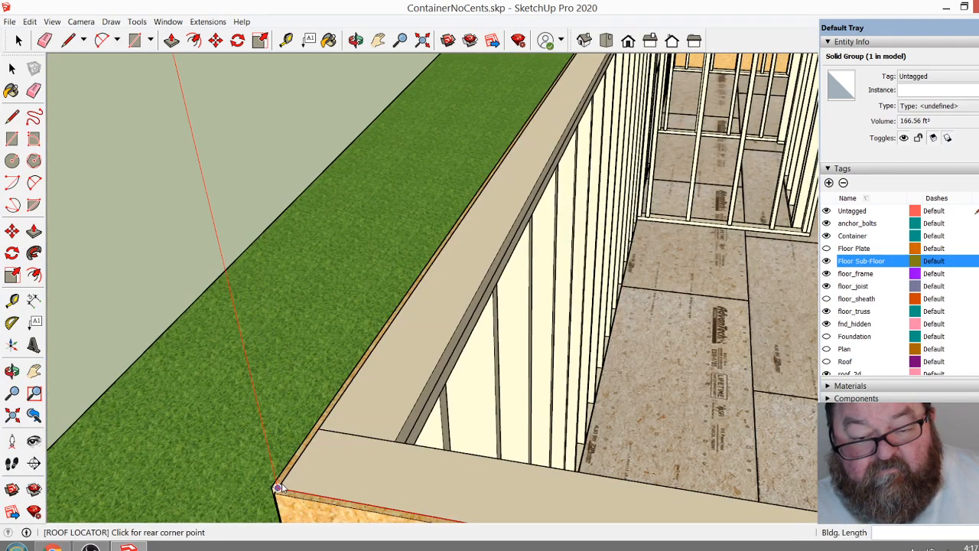
{"action": "scroll", "coordinate": [279, 487], "scroll_direction": "down", "scroll_amount": 6}
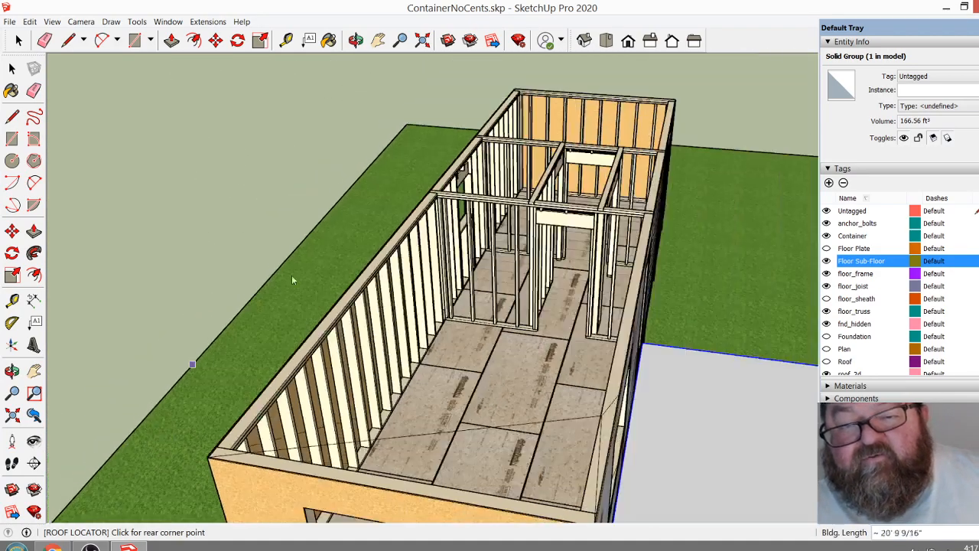
{"action": "scroll", "coordinate": [649, 236], "scroll_direction": "up", "scroll_amount": 5}
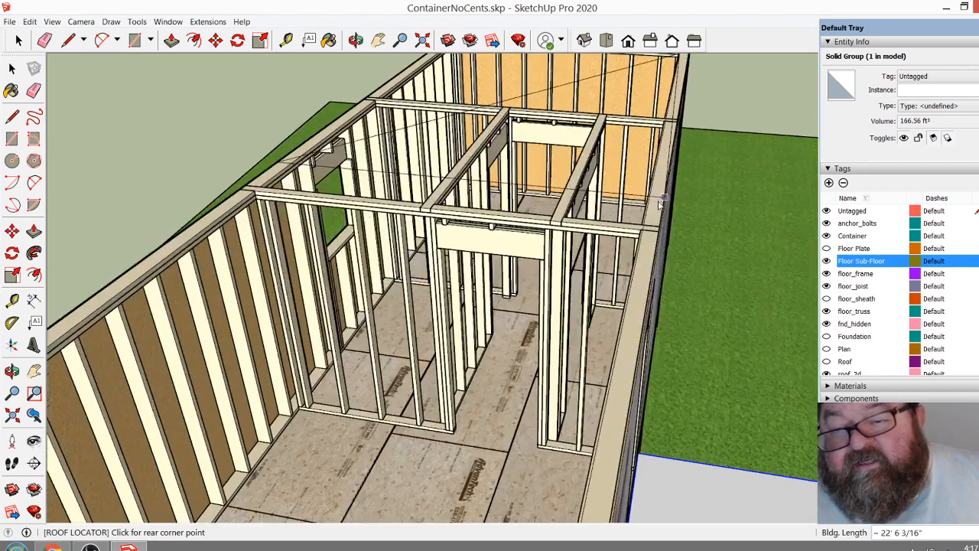
{"action": "scroll", "coordinate": [647, 232], "scroll_direction": "down", "scroll_amount": 5}
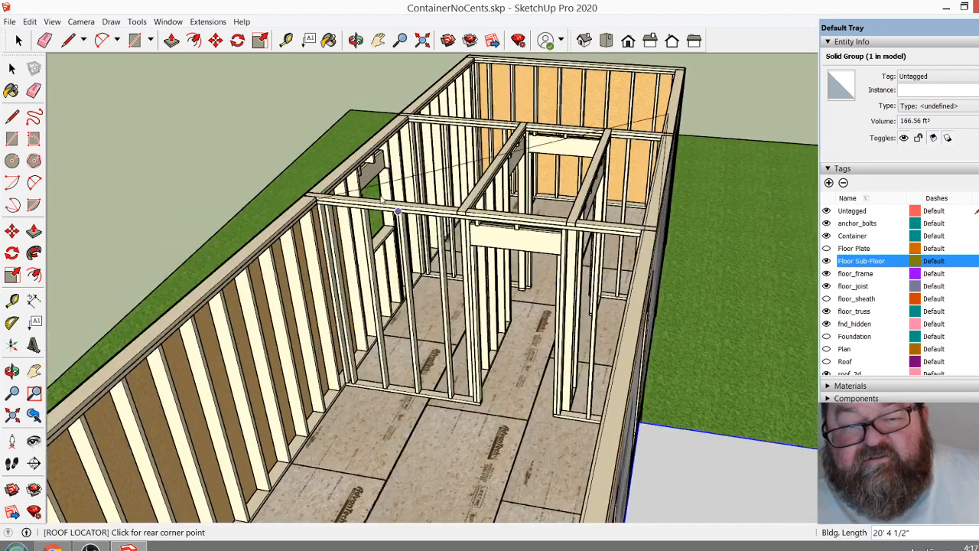
{"action": "scroll", "coordinate": [315, 196], "scroll_direction": "up", "scroll_amount": 5}
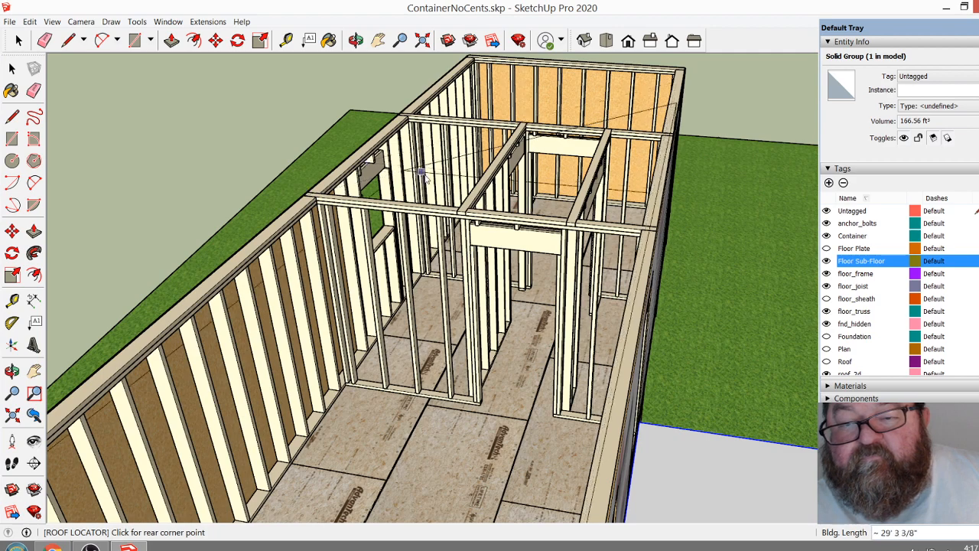
{"action": "scroll", "coordinate": [306, 191], "scroll_direction": "down", "scroll_amount": 5}
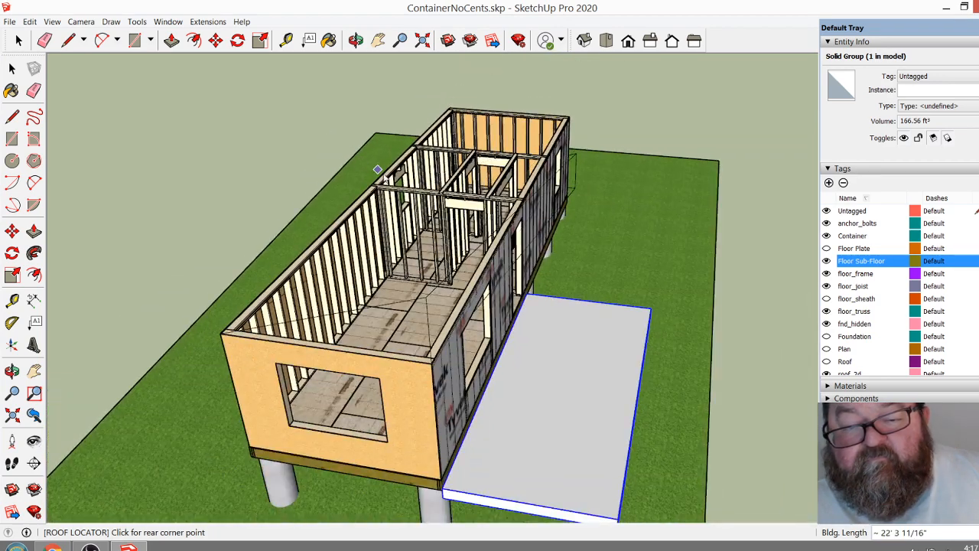
{"action": "left_click", "coordinate": [356, 40]}
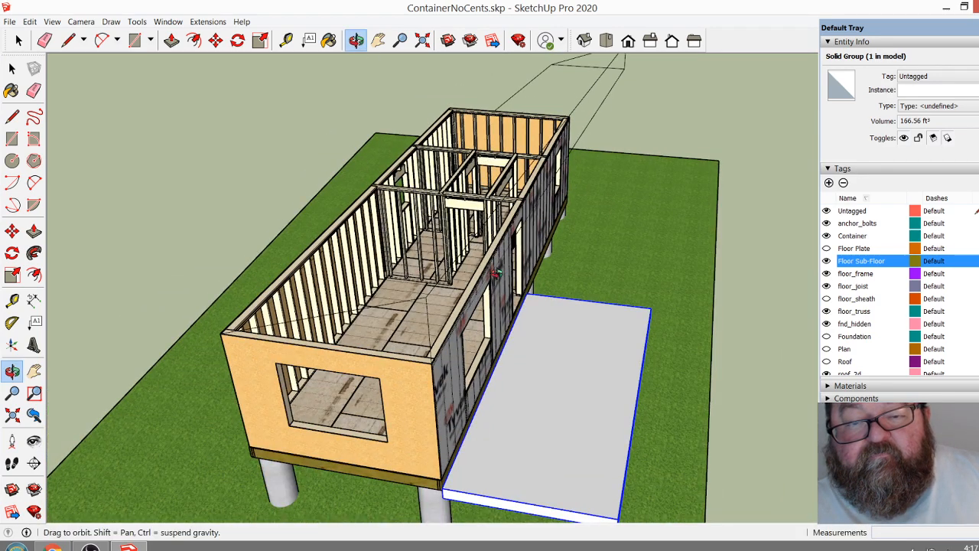
{"action": "left_click_drag", "start_coordinate": [497, 273], "coordinate": [331, 209]}
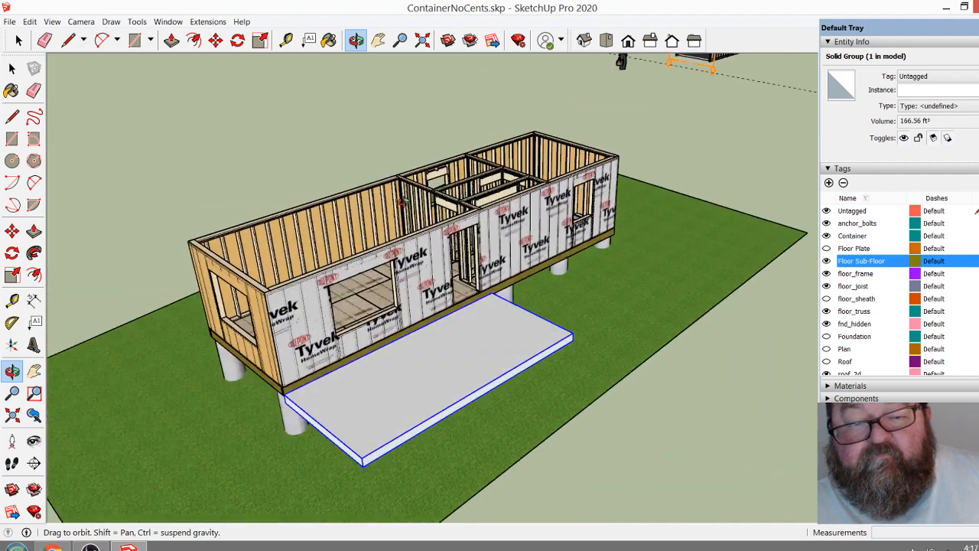
{"action": "scroll", "coordinate": [298, 203], "scroll_direction": "up", "scroll_amount": 5}
{"action": "left_click_drag", "start_coordinate": [372, 250], "coordinate": [395, 294]}
{"action": "scroll", "coordinate": [398, 290], "scroll_direction": "down", "scroll_amount": 2}
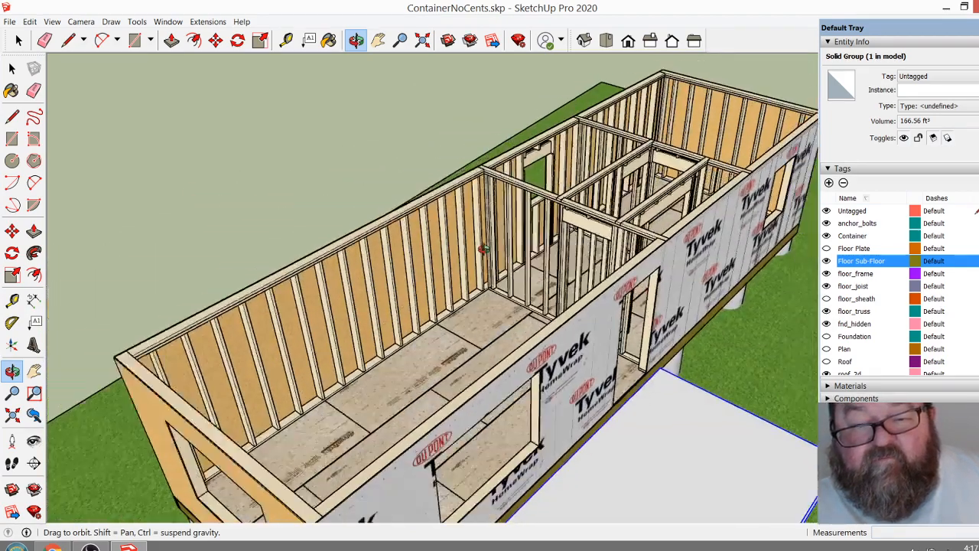
{"action": "key", "text": "Escape"}
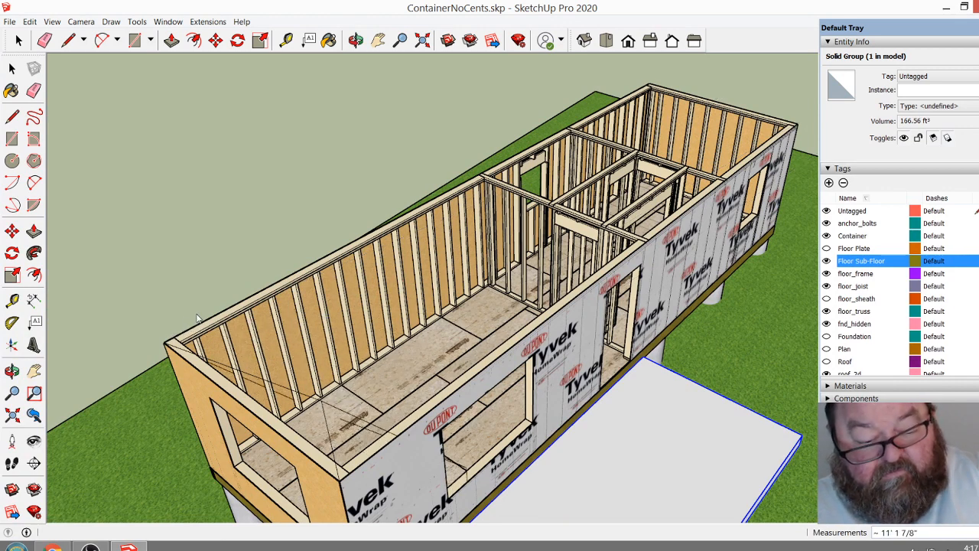
{"action": "key", "text": "Escape"}
Try to lay out a Medeek Truss shed roof with rafters, starting from the end wall's corner on the side away from the deck
{"action": "left_click", "coordinate": [225, 25]}
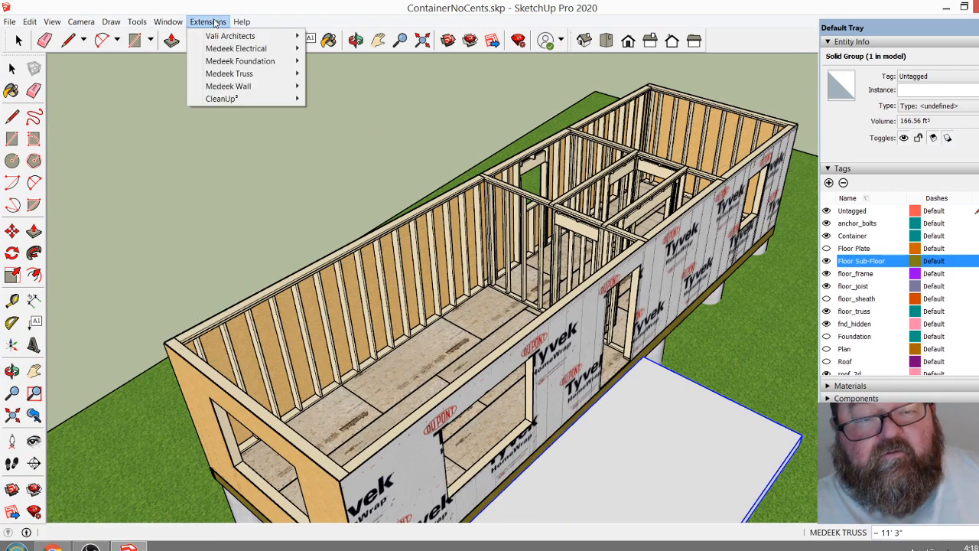
{"action": "mouse_move", "coordinate": [252, 73]}
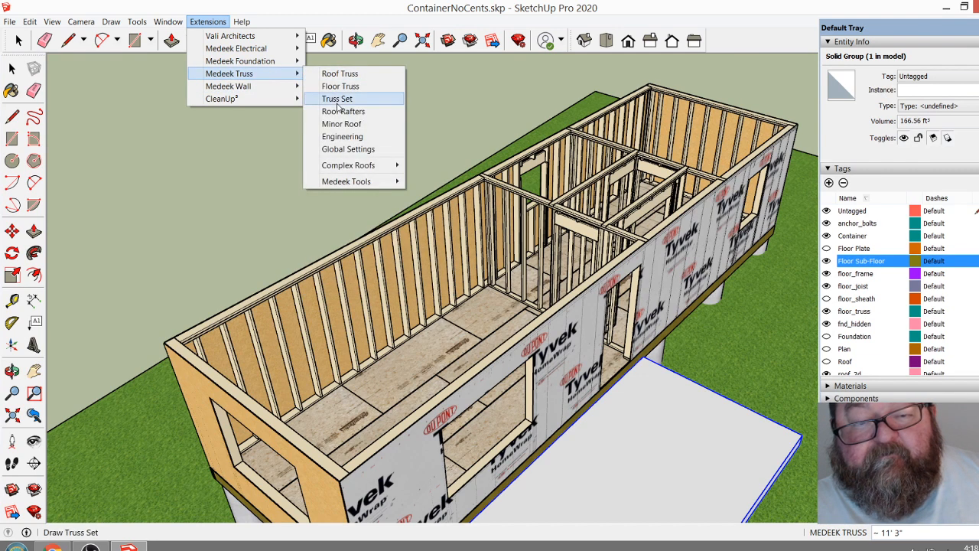
{"action": "left_click", "coordinate": [338, 112]}
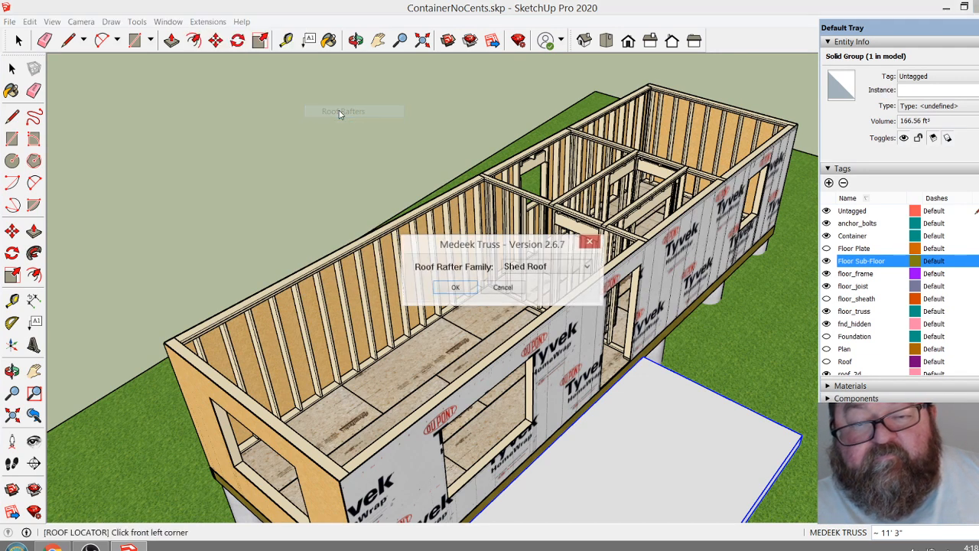
{"action": "left_click", "coordinate": [455, 288]}
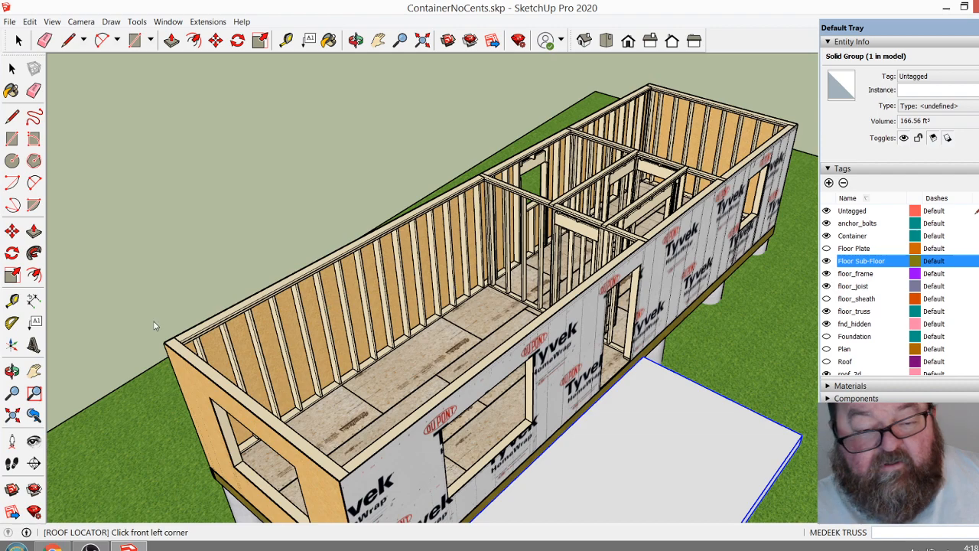
{"action": "scroll", "coordinate": [154, 325], "scroll_direction": "up", "scroll_amount": 6}
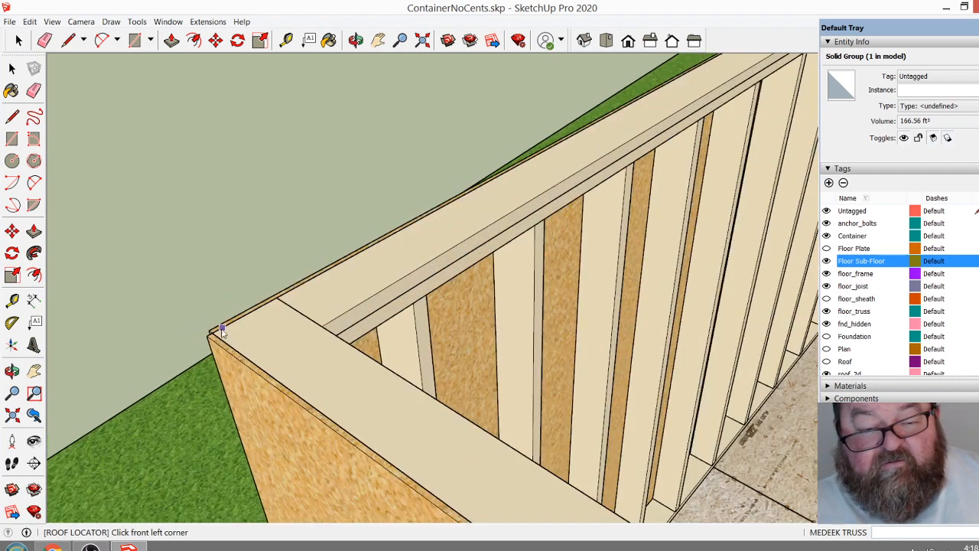
{"action": "scroll", "coordinate": [255, 298], "scroll_direction": "down", "scroll_amount": 8}
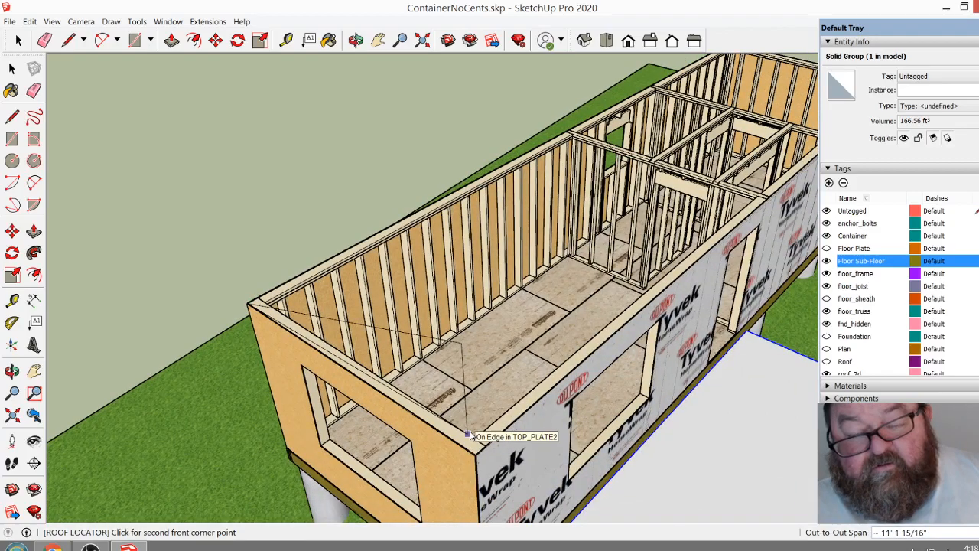
Try to locate the shed roof's front corners from the end wall's deck-side corner to its far-side corner
{"action": "left_click", "coordinate": [468, 434]}
{"action": "scroll", "coordinate": [454, 451], "scroll_direction": "up", "scroll_amount": 5}
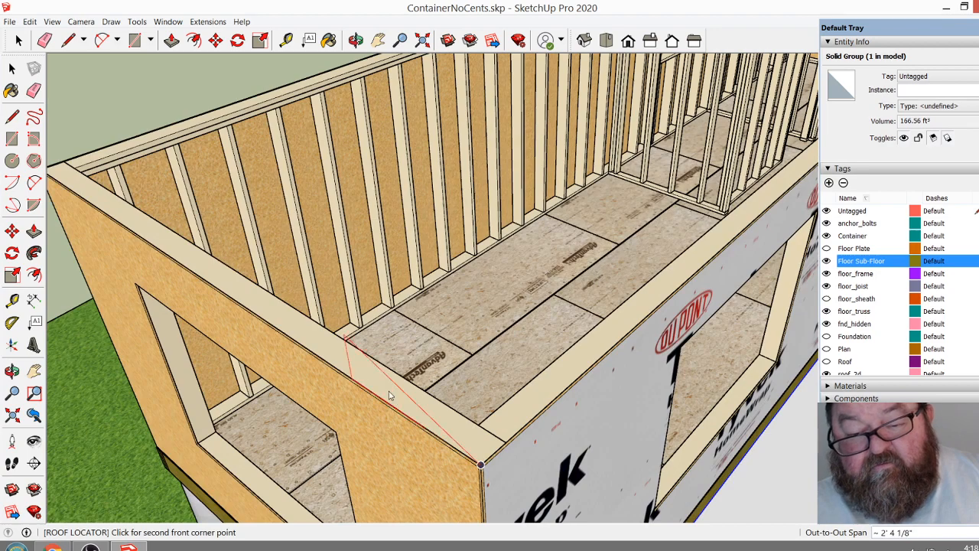
{"action": "scroll", "coordinate": [394, 399], "scroll_direction": "down", "scroll_amount": 4}
{"action": "scroll", "coordinate": [130, 227], "scroll_direction": "up", "scroll_amount": 3}
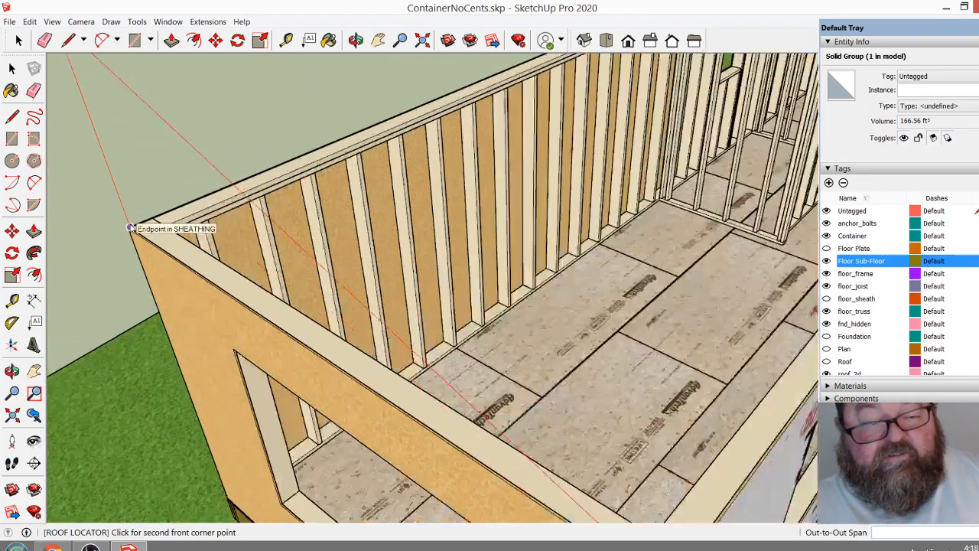
{"action": "scroll", "coordinate": [130, 227], "scroll_direction": "up", "scroll_amount": 2}
{"action": "left_click", "coordinate": [138, 242]}
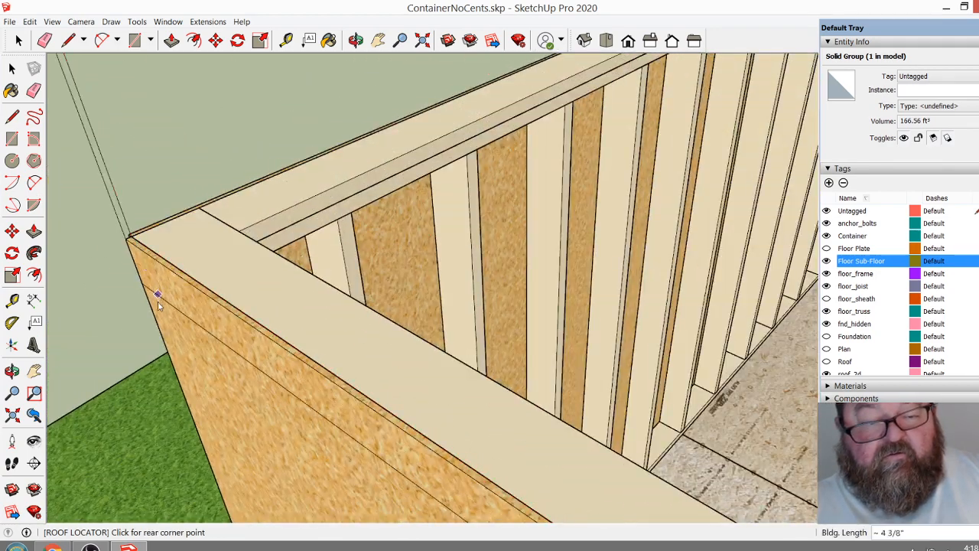
{"action": "scroll", "coordinate": [157, 299], "scroll_direction": "down", "scroll_amount": 3}
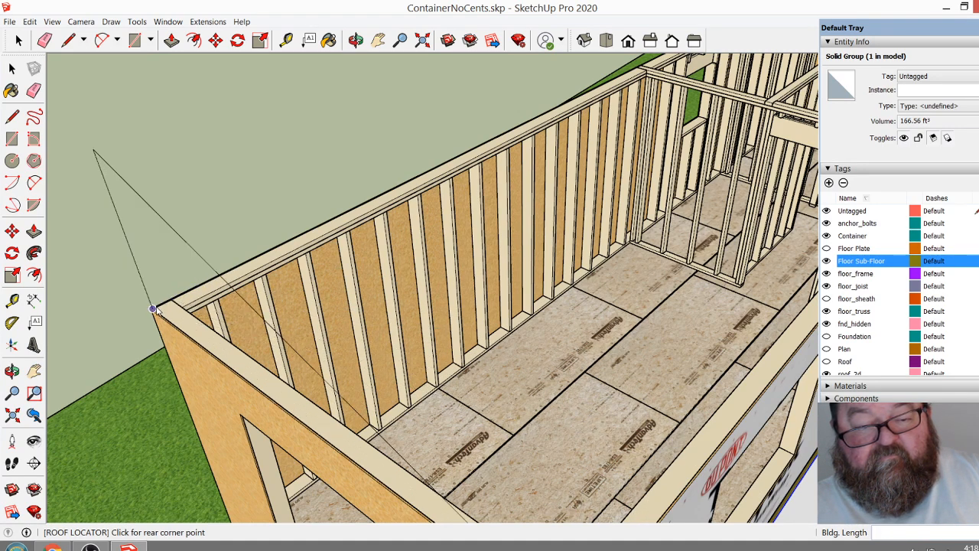
{"action": "scroll", "coordinate": [153, 309], "scroll_direction": "up", "scroll_amount": 10}
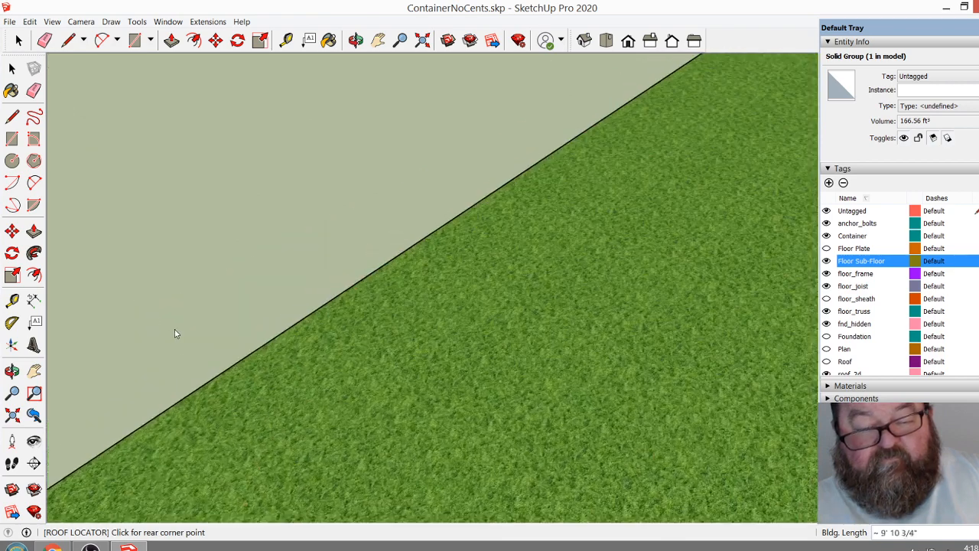
{"action": "scroll", "coordinate": [175, 333], "scroll_direction": "down", "scroll_amount": 5}
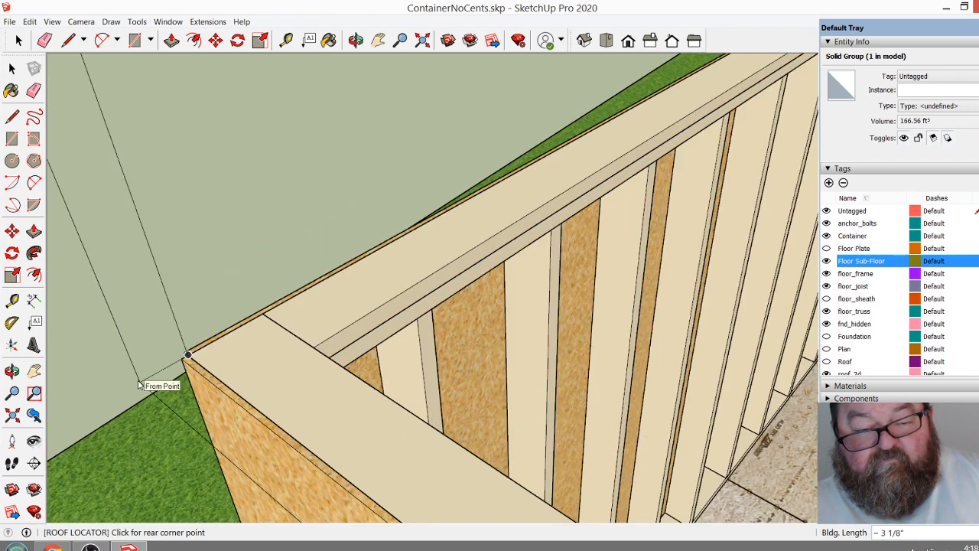
{"action": "scroll", "coordinate": [140, 385], "scroll_direction": "down", "scroll_amount": 10}
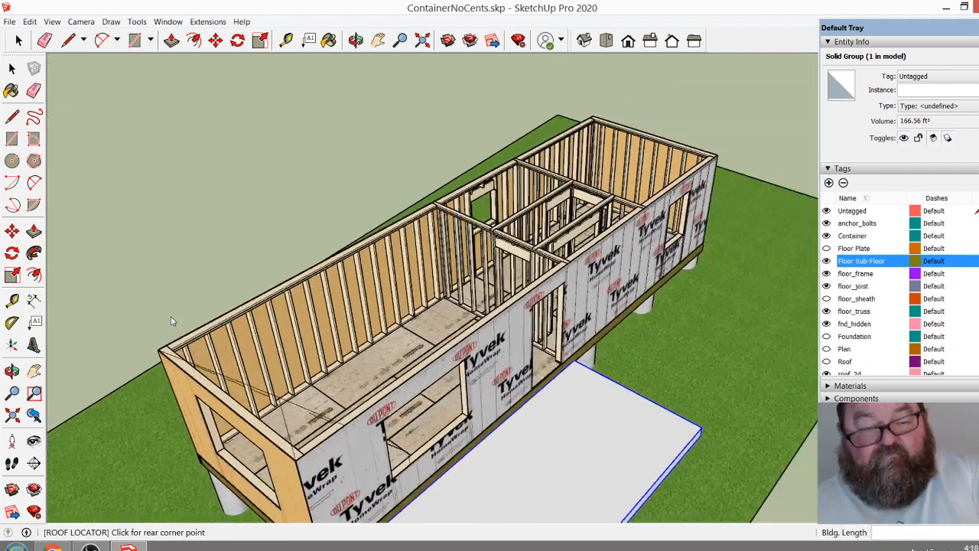
{"action": "scroll", "coordinate": [170, 319], "scroll_direction": "down", "scroll_amount": 2}
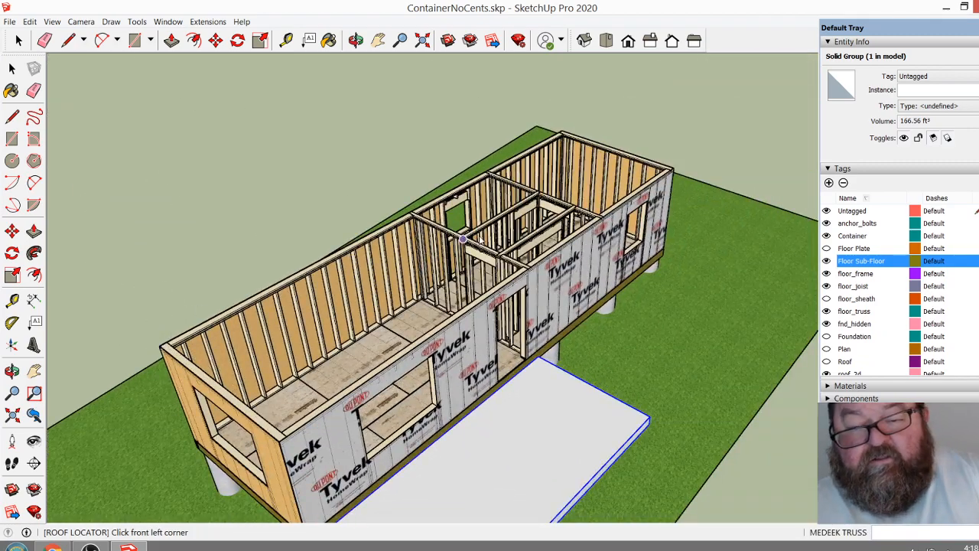
Start a Medeek Truss shed roof with rafters, placing the first front corner where the interior cross partition meets the deck-side wall
{"action": "scroll", "coordinate": [463, 238], "scroll_direction": "up", "scroll_amount": 8}
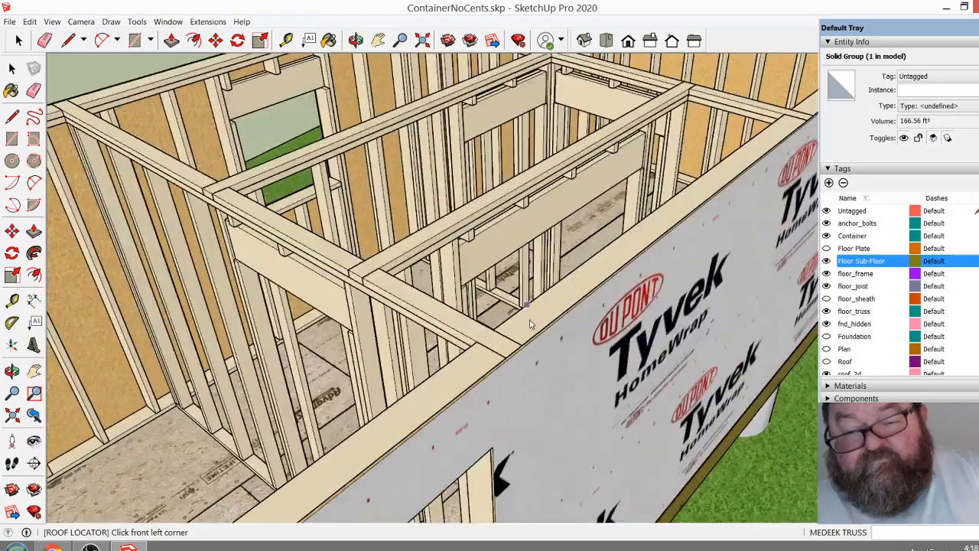
{"action": "left_click_drag", "start_coordinate": [453, 244], "coordinate": [473, 361]}
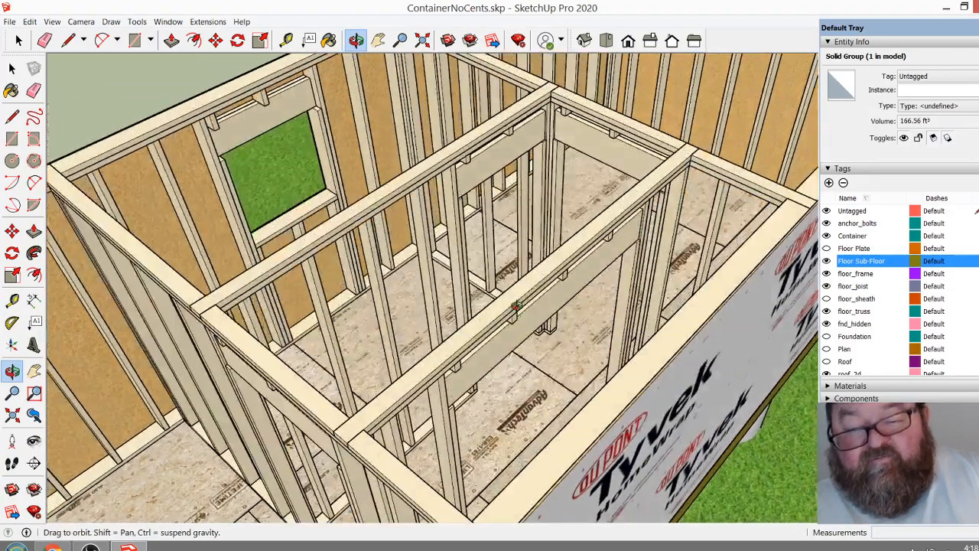
{"action": "scroll", "coordinate": [517, 309], "scroll_direction": "down", "scroll_amount": 4}
{"action": "left_click_drag", "start_coordinate": [505, 402], "coordinate": [566, 341]}
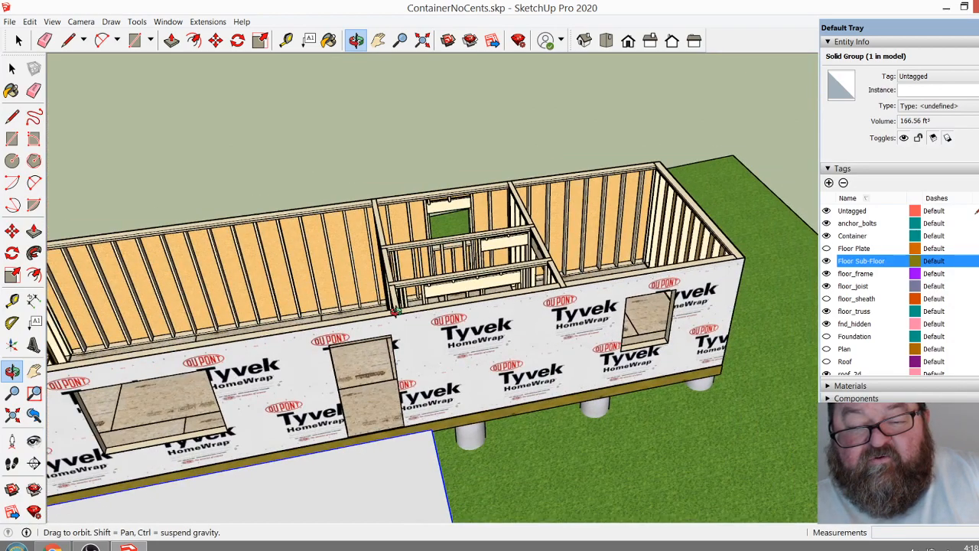
{"action": "left_click_drag", "start_coordinate": [394, 312], "coordinate": [531, 380]}
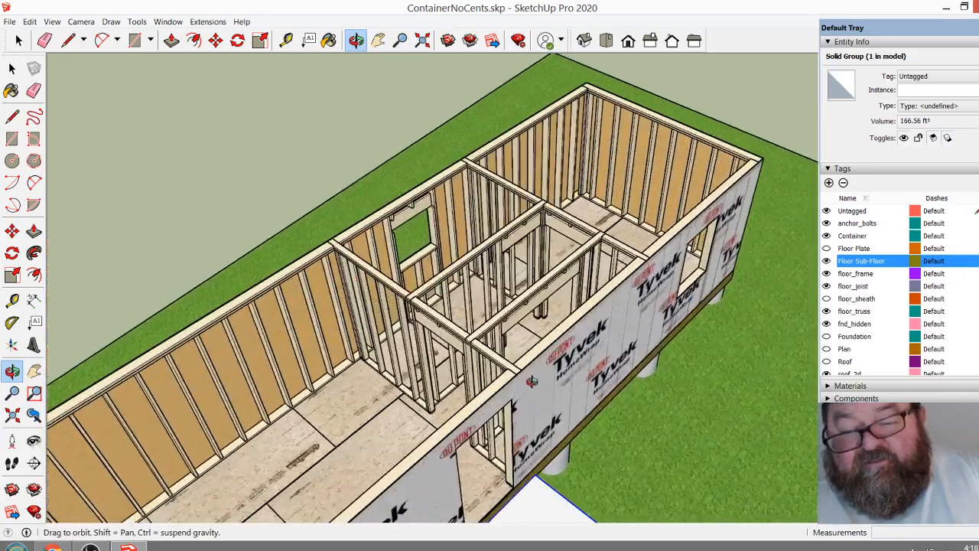
{"action": "scroll", "coordinate": [532, 381], "scroll_direction": "up", "scroll_amount": 8}
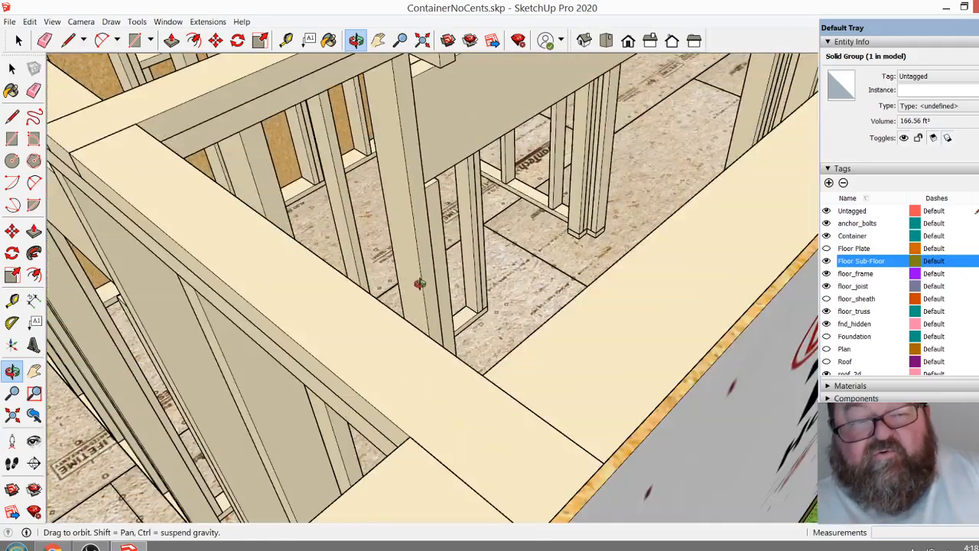
{"action": "scroll", "coordinate": [423, 262], "scroll_direction": "down", "scroll_amount": 4}
{"action": "left_click", "coordinate": [207, 22]}
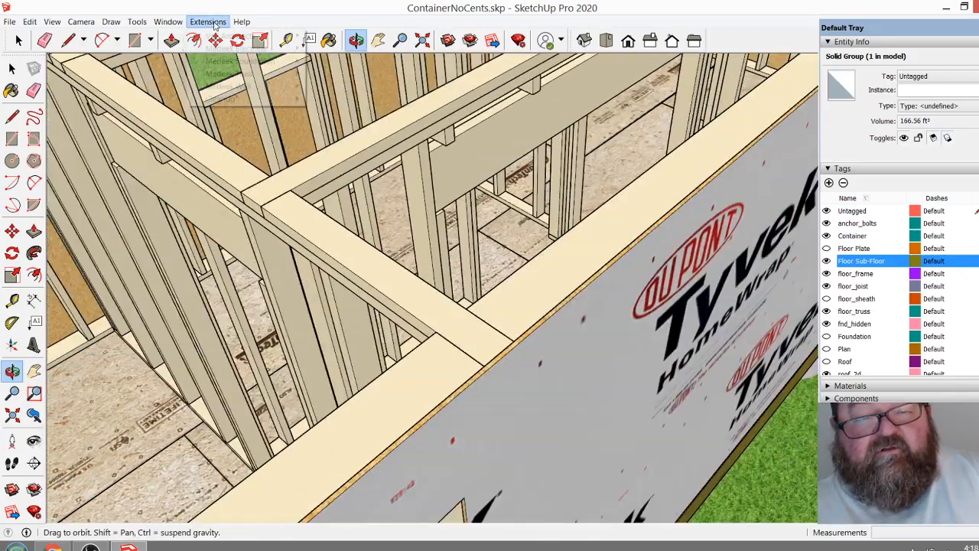
{"action": "mouse_move", "coordinate": [229, 73]}
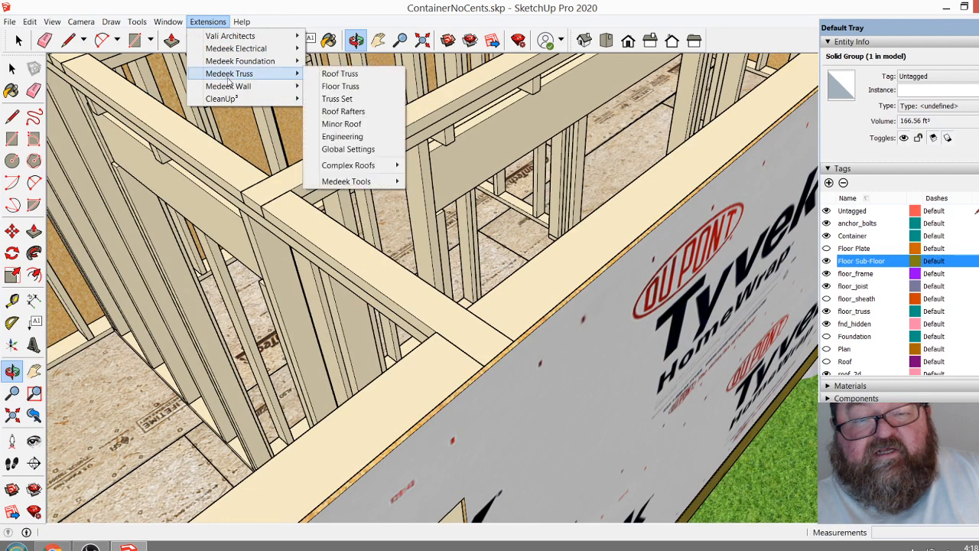
{"action": "left_click", "coordinate": [344, 111]}
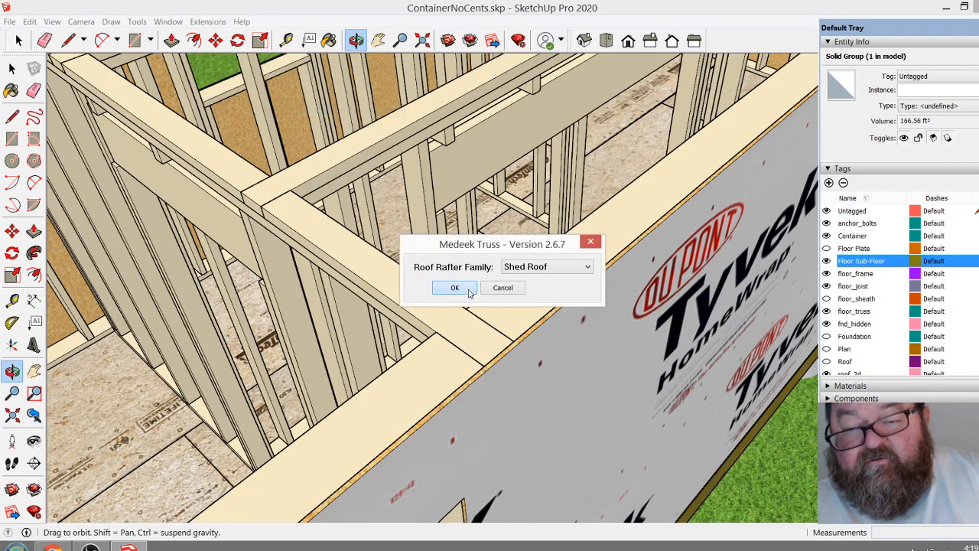
{"action": "left_click", "coordinate": [455, 287]}
{"action": "scroll", "coordinate": [512, 341], "scroll_direction": "down", "scroll_amount": 8}
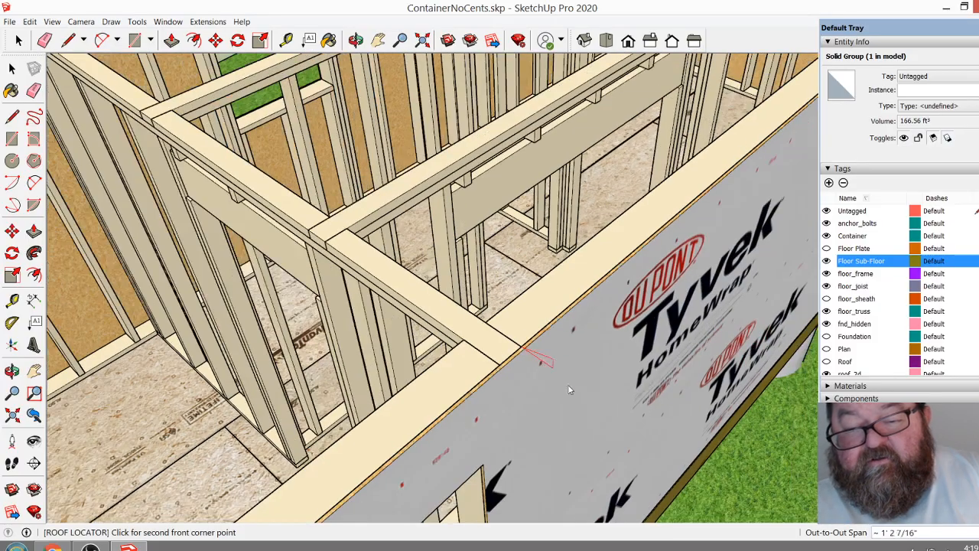
Locate the second front corner at the partition's far end and the rear corner at the end wall's far-side corner, giving a 20' 8" building length
{"action": "scroll", "coordinate": [393, 247], "scroll_direction": "up", "scroll_amount": 10}
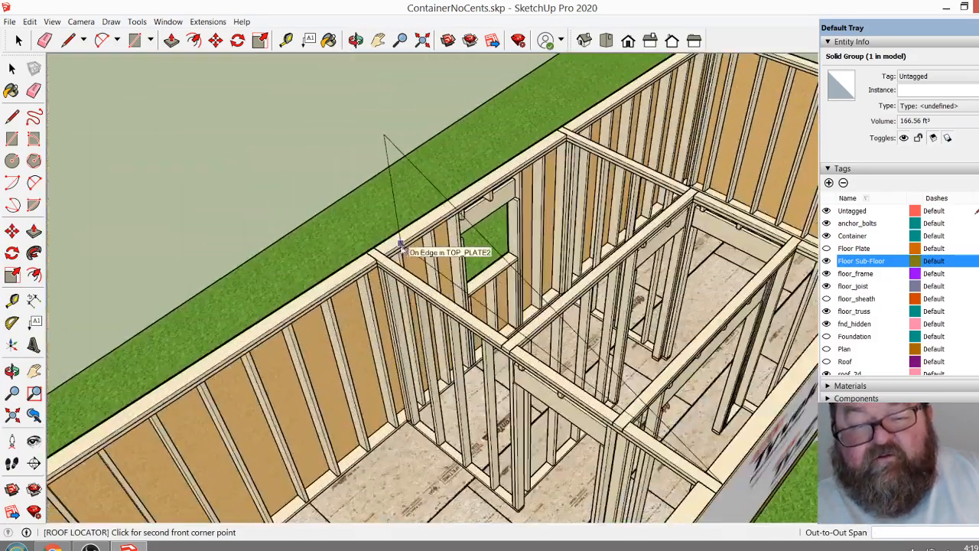
{"action": "scroll", "coordinate": [352, 260], "scroll_direction": "down", "scroll_amount": 3}
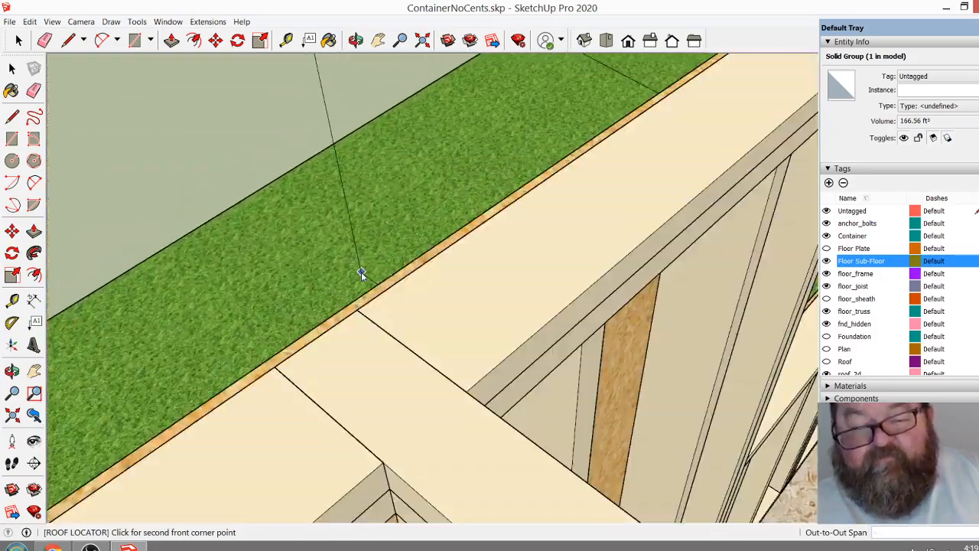
{"action": "left_click", "coordinate": [356, 312]}
{"action": "scroll", "coordinate": [357, 312], "scroll_direction": "down", "scroll_amount": 3}
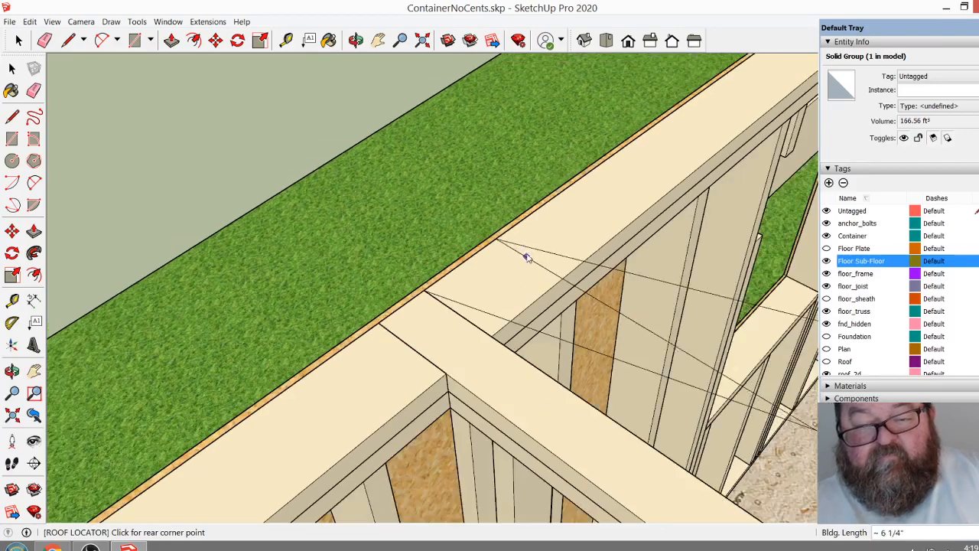
{"action": "scroll", "coordinate": [419, 316], "scroll_direction": "down", "scroll_amount": 10}
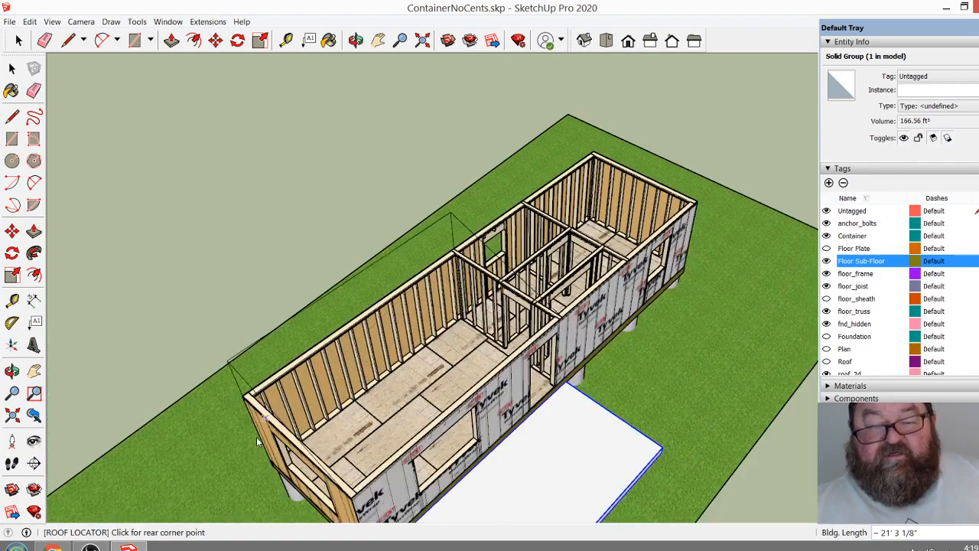
{"action": "scroll", "coordinate": [243, 390], "scroll_direction": "up", "scroll_amount": 6}
{"action": "scroll", "coordinate": [243, 386], "scroll_direction": "up", "scroll_amount": 5}
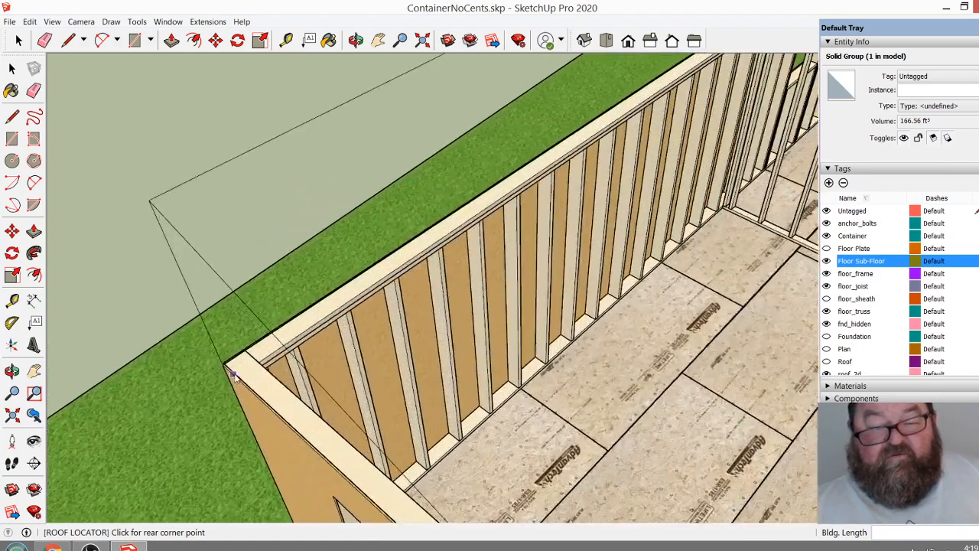
{"action": "scroll", "coordinate": [218, 370], "scroll_direction": "down", "scroll_amount": 2}
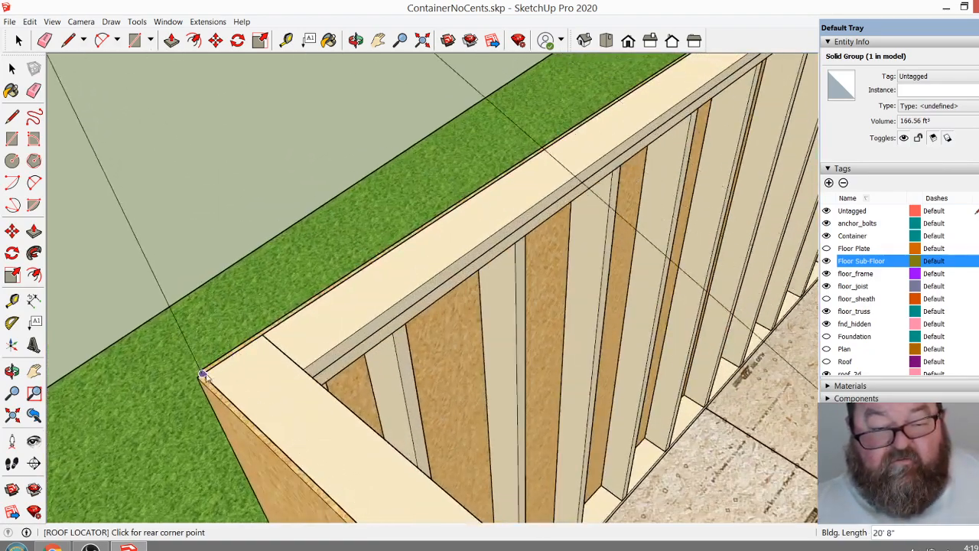
{"action": "left_click", "coordinate": [202, 373]}
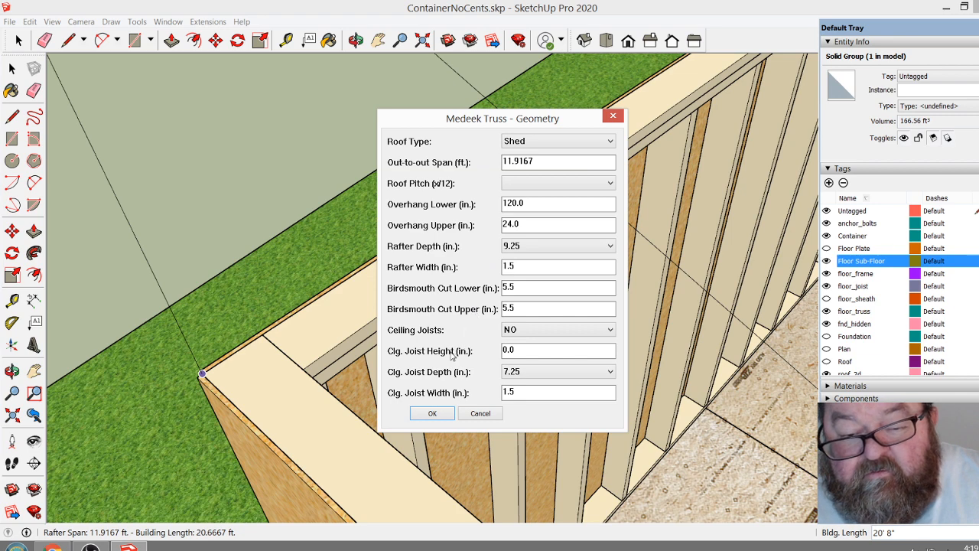
Generate the shed roof with 120 in lower and 24 in upper overhangs, 9.25 in rafters spaced at 24 in, 7/16 in sheathing and roof cladding
{"action": "left_click", "coordinate": [433, 413]}
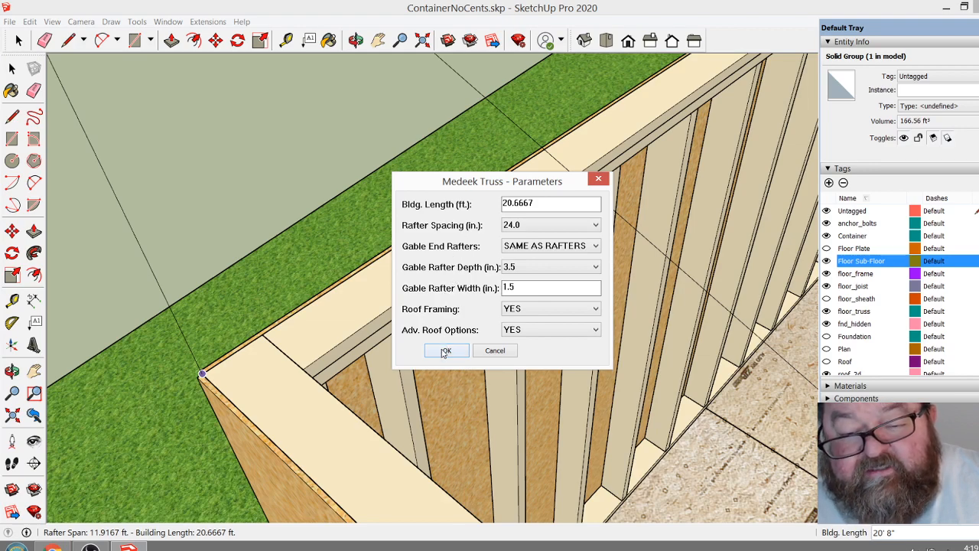
{"action": "left_click", "coordinate": [443, 353]}
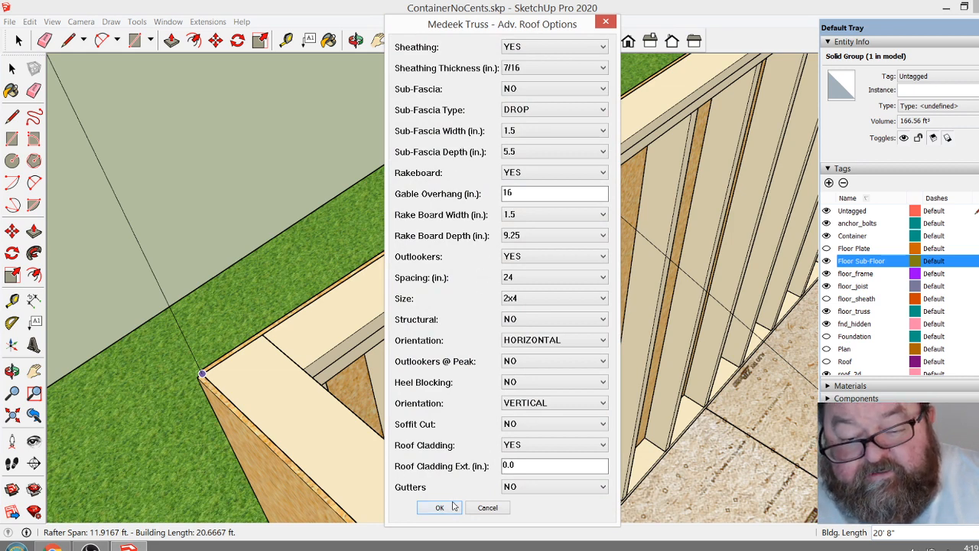
{"action": "left_click", "coordinate": [453, 505]}
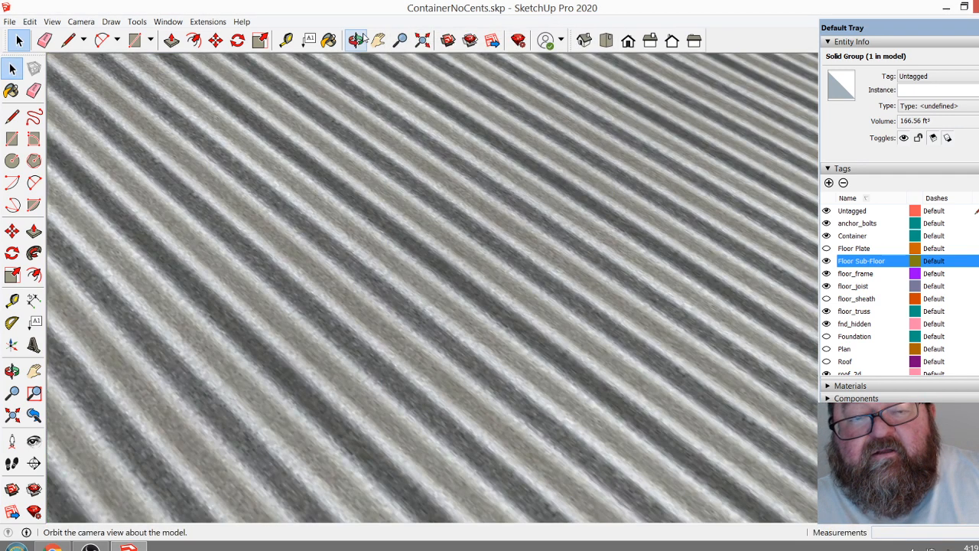
Inspect the generated shed roof from above and from below its eaves around the end wall
{"action": "left_click", "coordinate": [356, 40]}
{"action": "left_click_drag", "start_coordinate": [350, 130], "coordinate": [237, 184]}
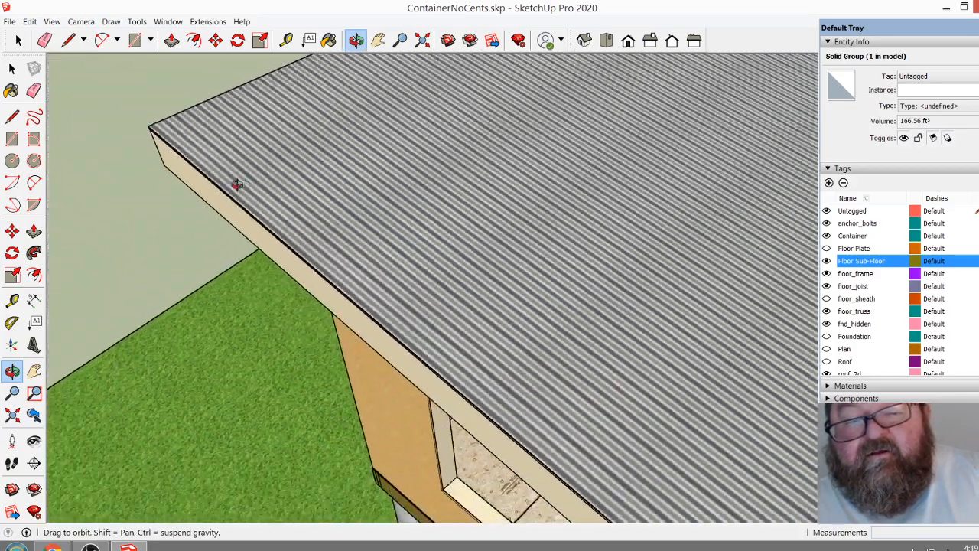
{"action": "scroll", "coordinate": [168, 175], "scroll_direction": "down", "scroll_amount": 6}
{"action": "left_click_drag", "start_coordinate": [168, 179], "coordinate": [412, 75]}
{"action": "left_click_drag", "start_coordinate": [370, 145], "coordinate": [374, 197]}
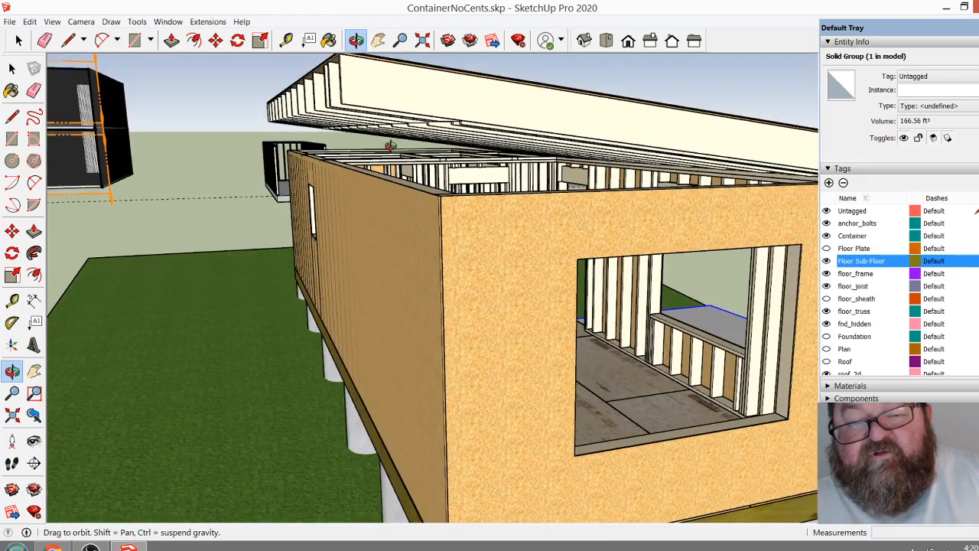
{"action": "left_click_drag", "start_coordinate": [540, 132], "coordinate": [319, 213]}
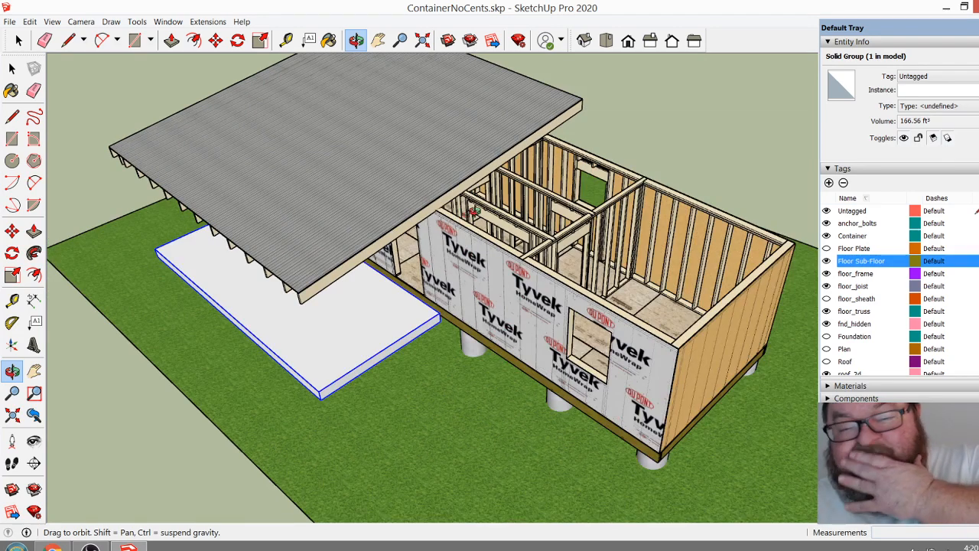
{"action": "left_click_drag", "start_coordinate": [476, 209], "coordinate": [581, 357]}
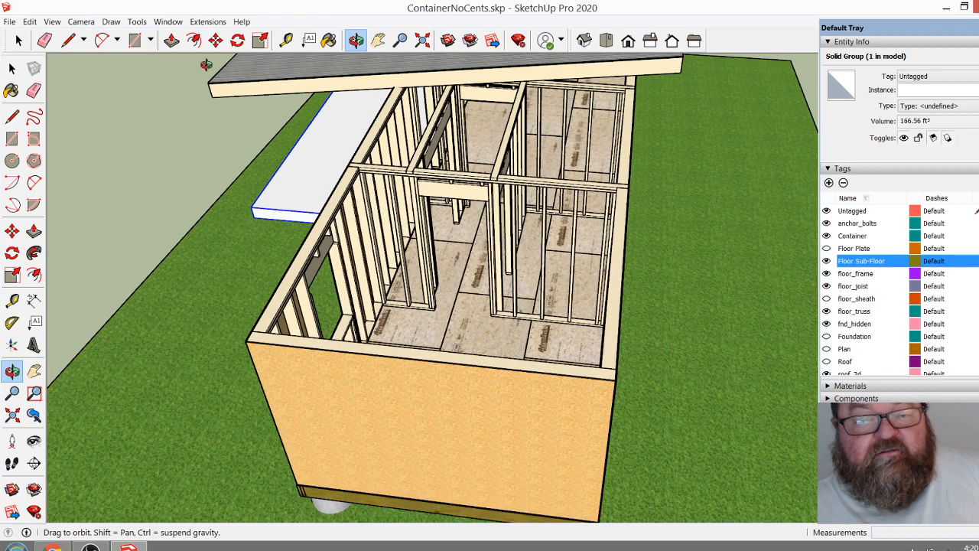
{"action": "left_click", "coordinate": [207, 22]}
{"action": "mouse_move", "coordinate": [229, 74]}
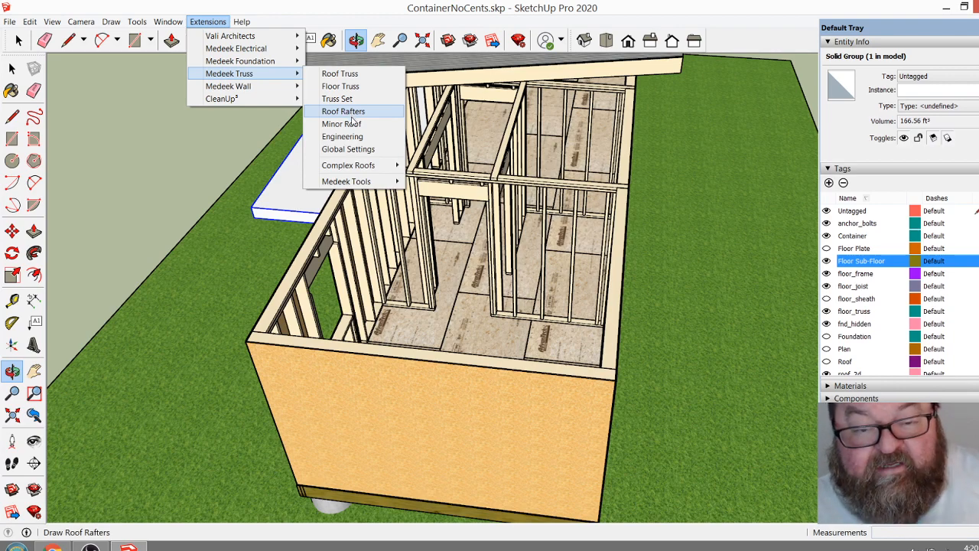
{"action": "left_click", "coordinate": [357, 113]}
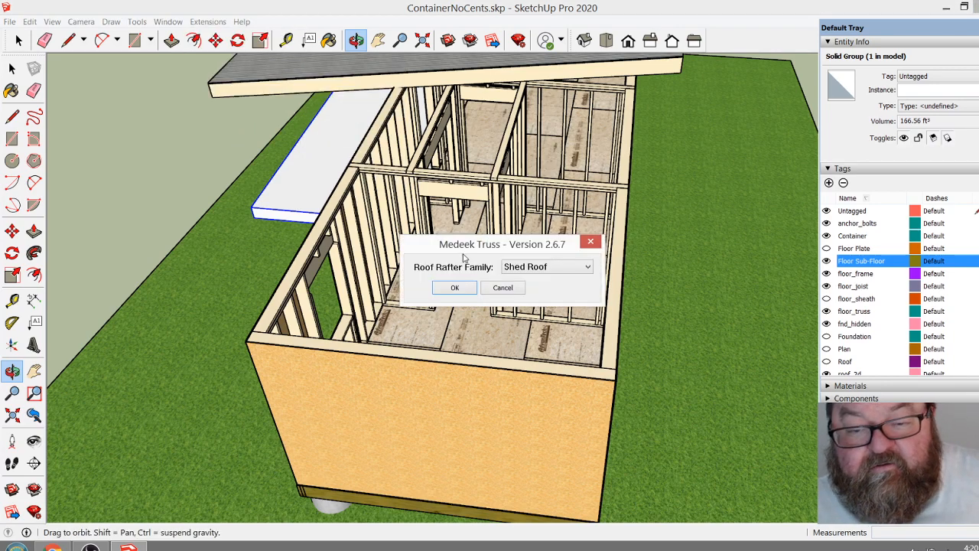
{"action": "left_click", "coordinate": [454, 288]}
{"action": "scroll", "coordinate": [641, 377], "scroll_direction": "up", "scroll_amount": 5}
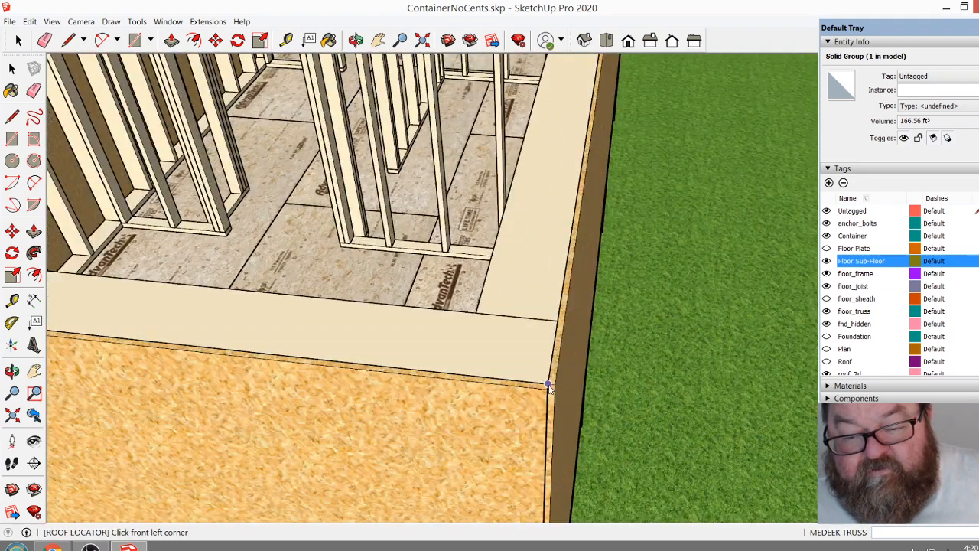
{"action": "scroll", "coordinate": [546, 389], "scroll_direction": "down", "scroll_amount": 3}
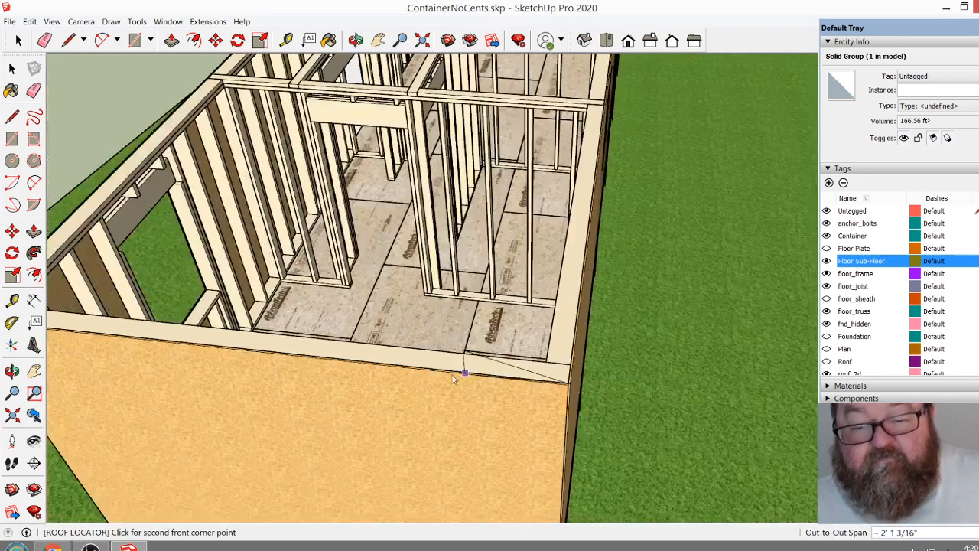
{"action": "scroll", "coordinate": [592, 389], "scroll_direction": "down", "scroll_amount": 5}
{"action": "scroll", "coordinate": [332, 366], "scroll_direction": "up", "scroll_amount": 5}
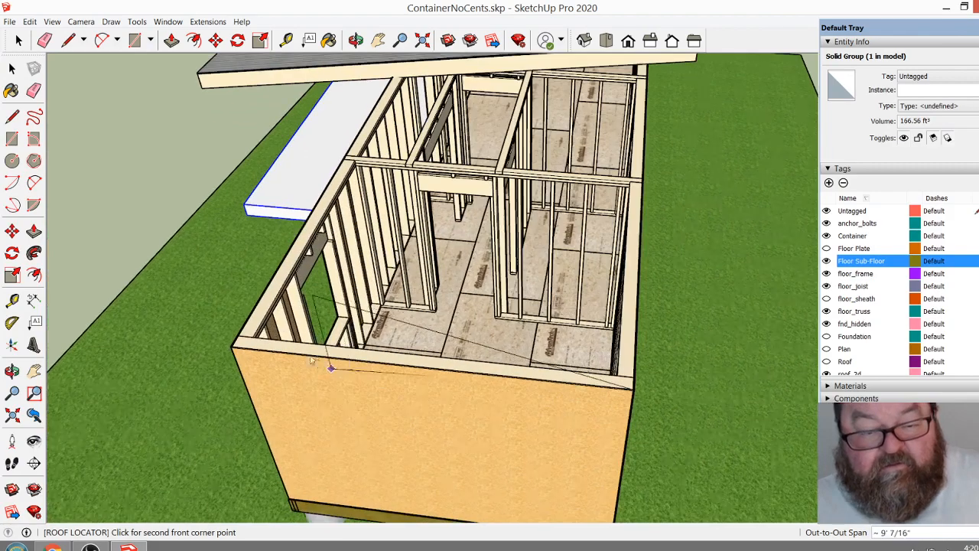
{"action": "scroll", "coordinate": [221, 333], "scroll_direction": "down", "scroll_amount": 3}
{"action": "scroll", "coordinate": [187, 346], "scroll_direction": "up", "scroll_amount": 4}
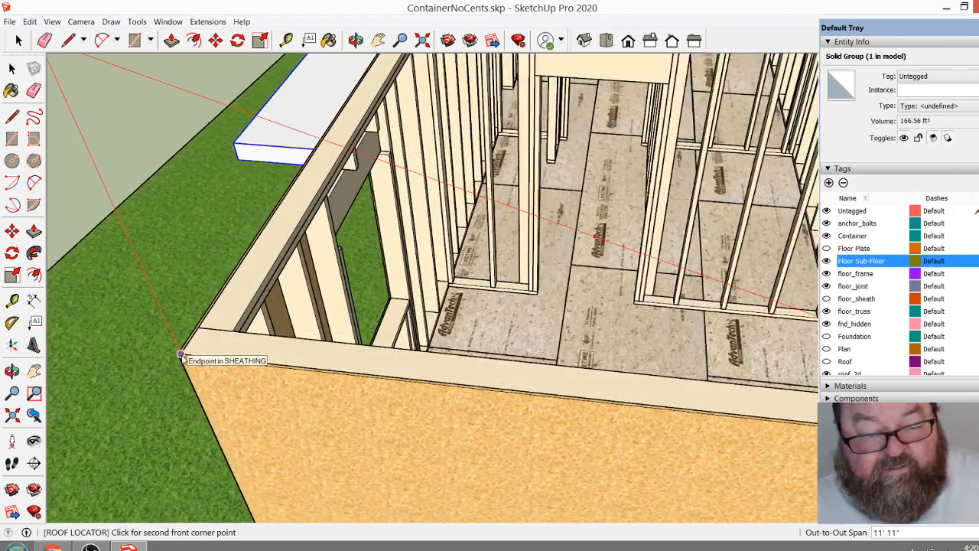
{"action": "scroll", "coordinate": [181, 355], "scroll_direction": "up", "scroll_amount": 2}
{"action": "left_click", "coordinate": [189, 343]}
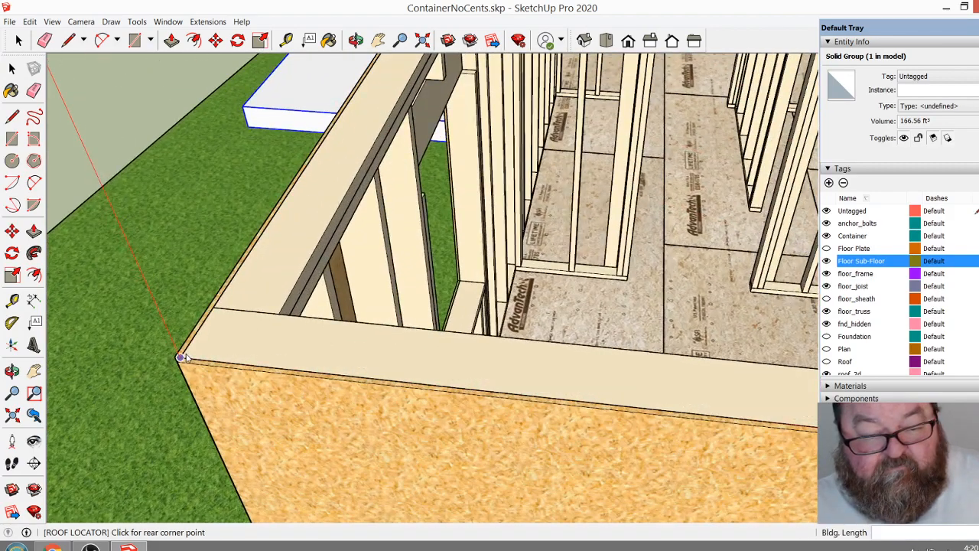
{"action": "middle_click_drag", "start_coordinate": [197, 308], "coordinate": [320, 312]}
{"action": "scroll", "coordinate": [320, 470], "scroll_direction": "down", "scroll_amount": 3}
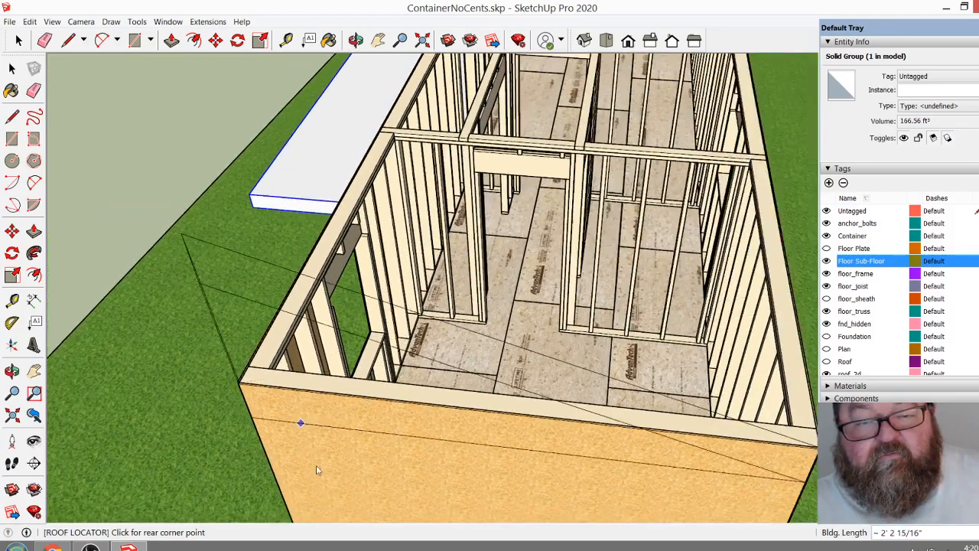
{"action": "scroll", "coordinate": [326, 486], "scroll_direction": "down", "scroll_amount": 1}
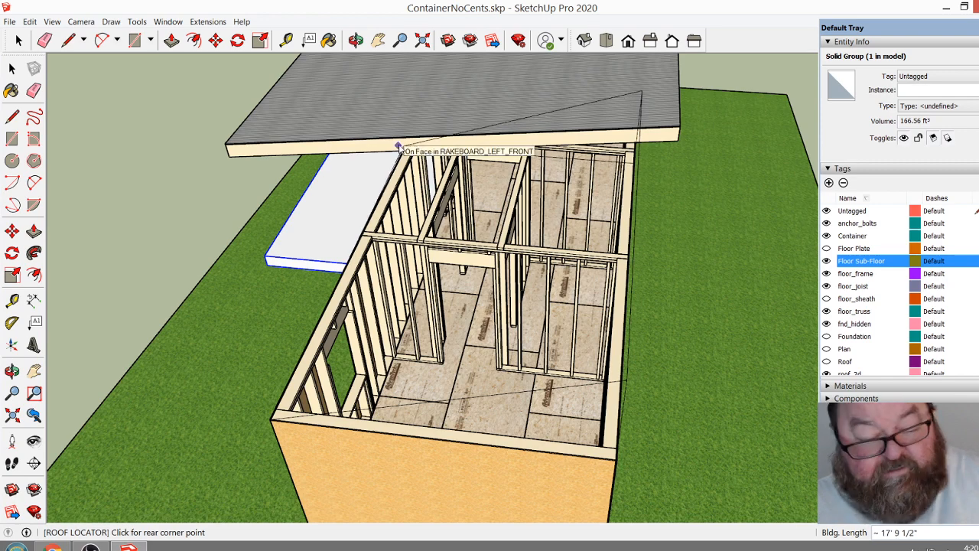
{"action": "left_click", "coordinate": [355, 39]}
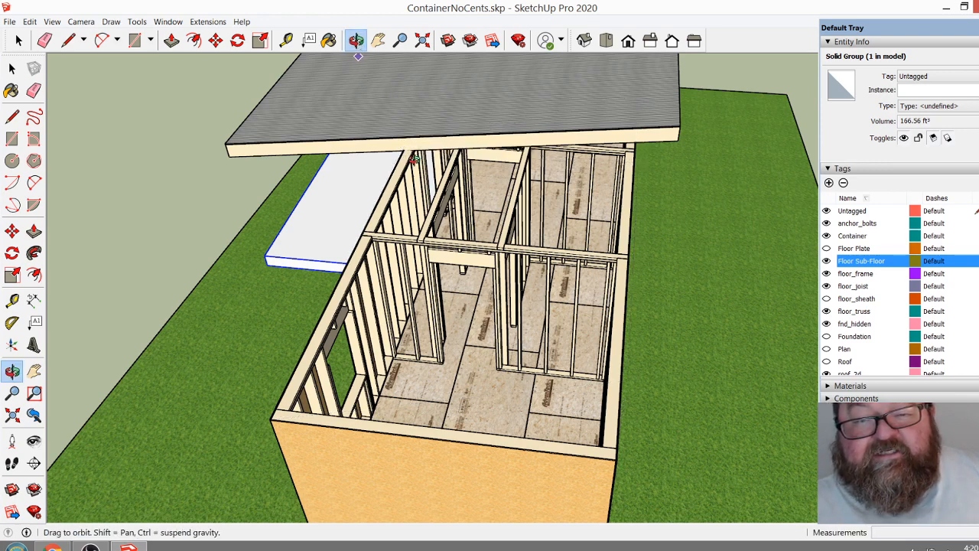
Place a guide line parallel to the end wall, 17' 4" from its inner top-plate edge, along the existing roof's near rake board
{"action": "left_click_drag", "start_coordinate": [336, 230], "coordinate": [317, 295]}
{"action": "left_click_drag", "start_coordinate": [396, 166], "coordinate": [526, 168]}
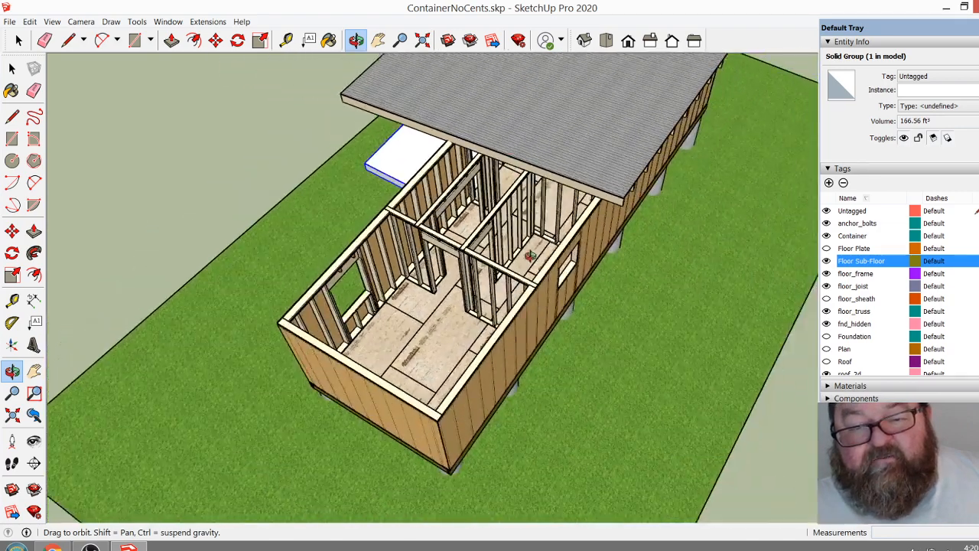
{"action": "scroll", "coordinate": [473, 153], "scroll_direction": "up", "scroll_amount": 2}
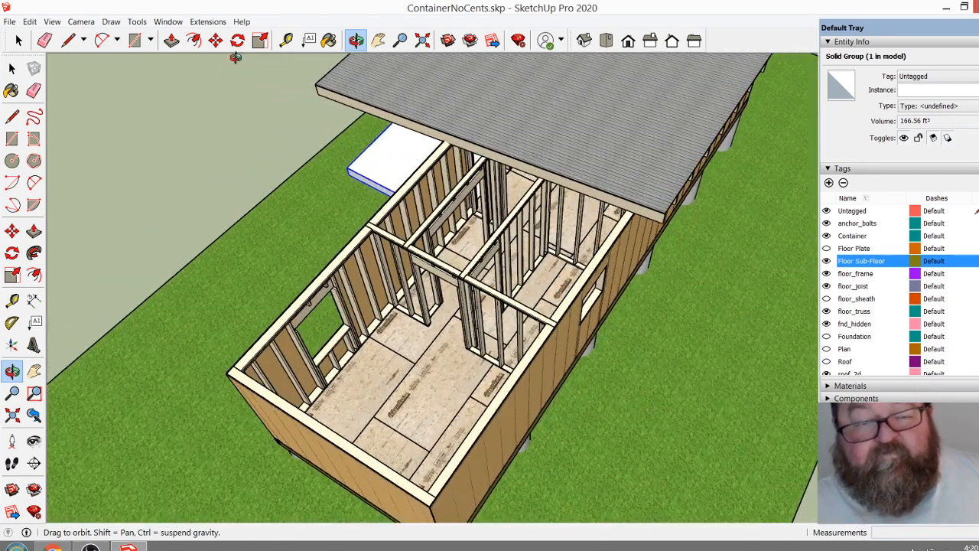
{"action": "left_click", "coordinate": [286, 39]}
{"action": "scroll", "coordinate": [271, 413], "scroll_direction": "up", "scroll_amount": 4}
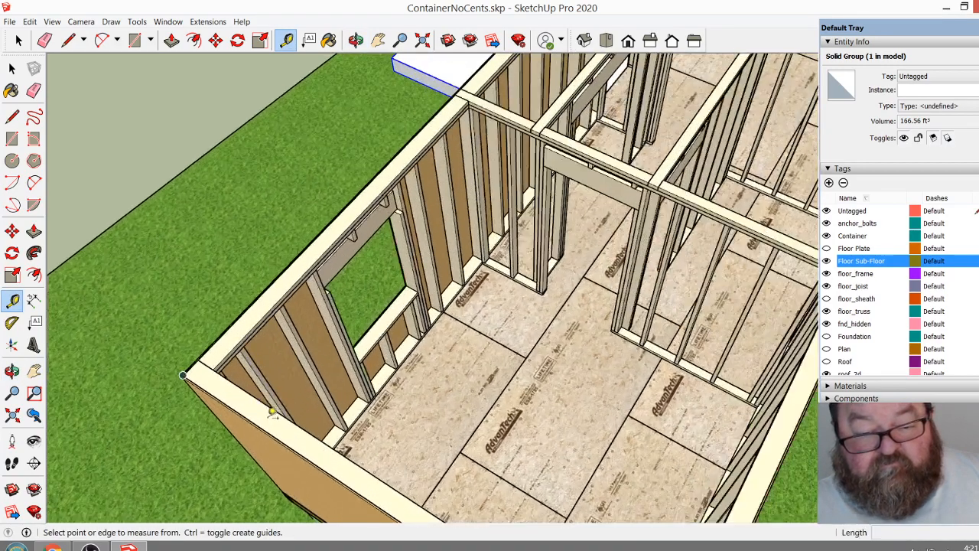
{"action": "left_click", "coordinate": [284, 414]}
{"action": "scroll", "coordinate": [341, 444], "scroll_direction": "down", "scroll_amount": 4}
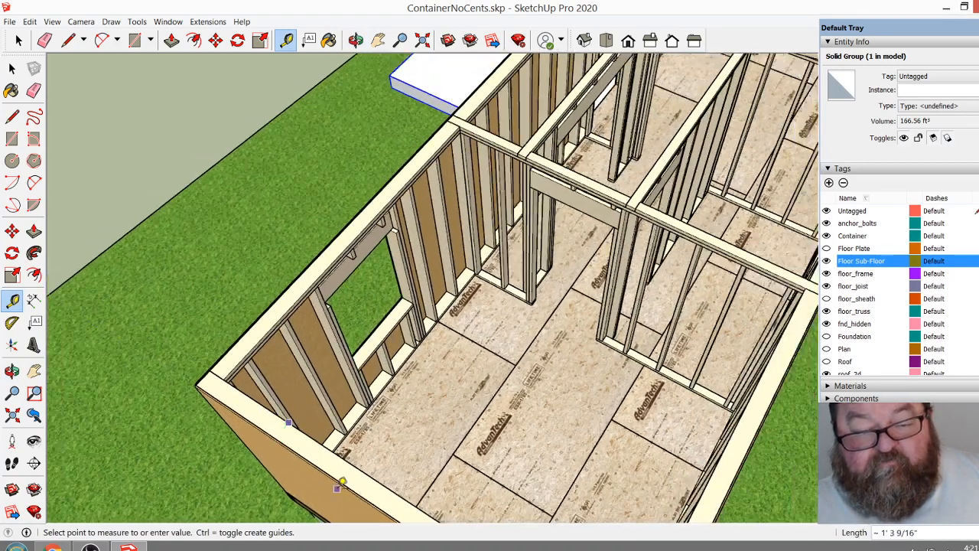
{"action": "scroll", "coordinate": [499, 165], "scroll_direction": "up", "scroll_amount": 8}
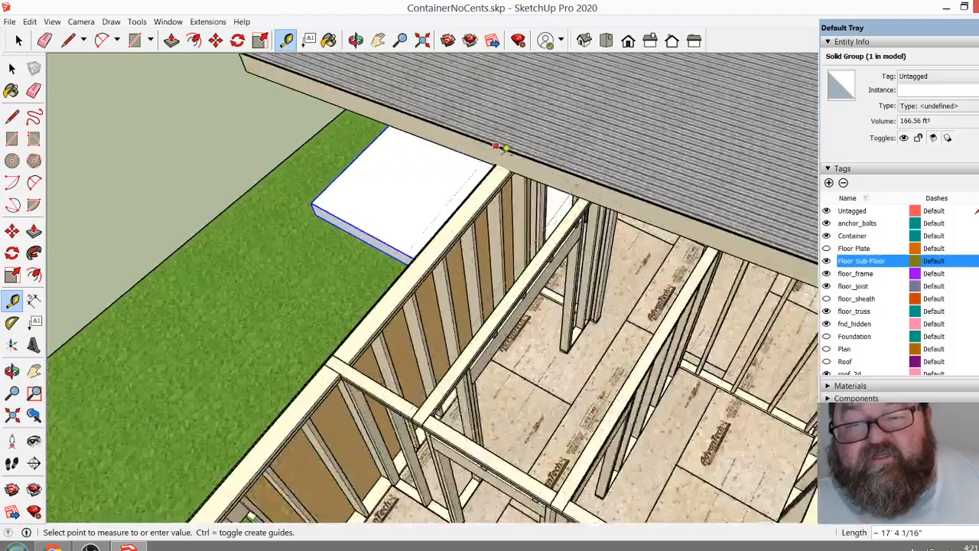
{"action": "scroll", "coordinate": [499, 164], "scroll_direction": "up", "scroll_amount": 2}
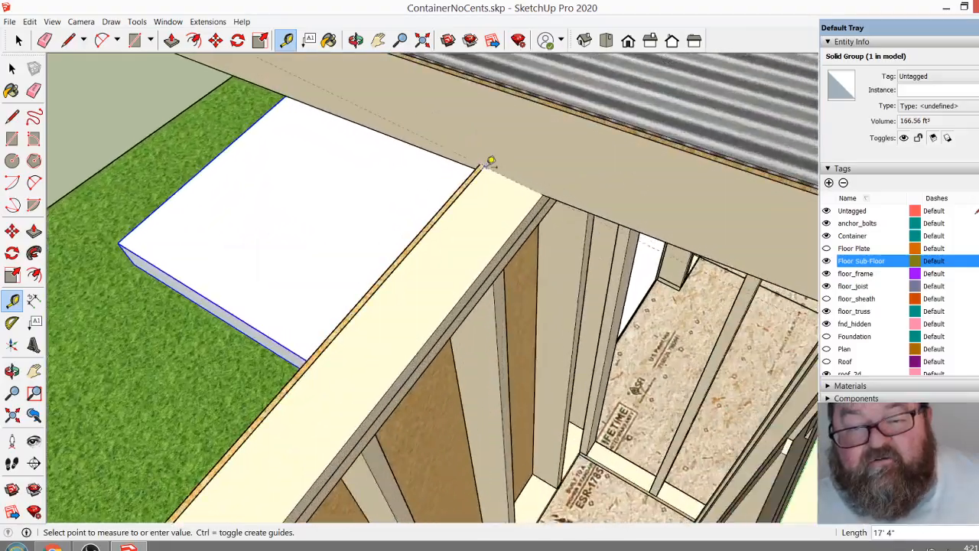
{"action": "scroll", "coordinate": [491, 162], "scroll_direction": "down", "scroll_amount": 8}
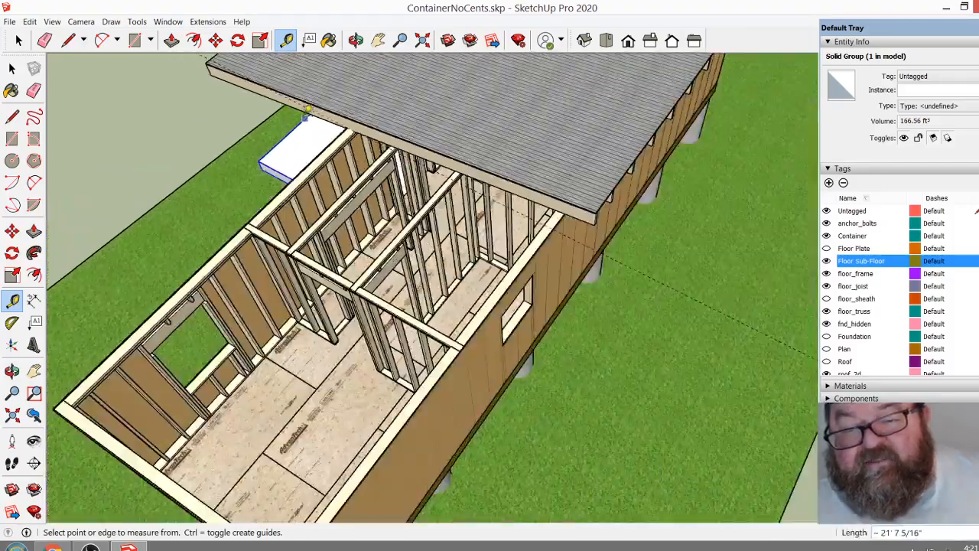
{"action": "scroll", "coordinate": [548, 211], "scroll_direction": "up", "scroll_amount": 8}
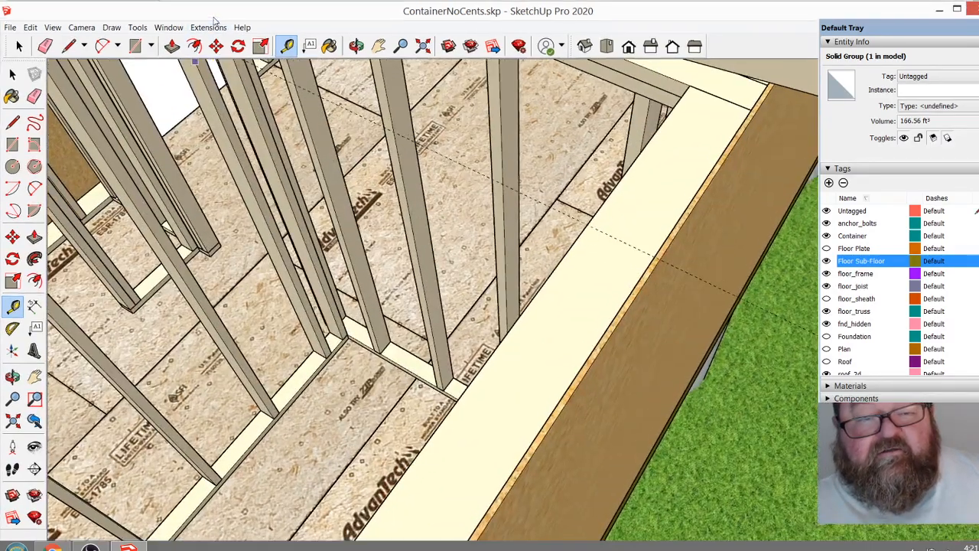
Start a second Medeek Truss rafter roof, placing the first front corner where the guide line crosses the far-side wall's outer sheathing edge
{"action": "left_click", "coordinate": [208, 22]}
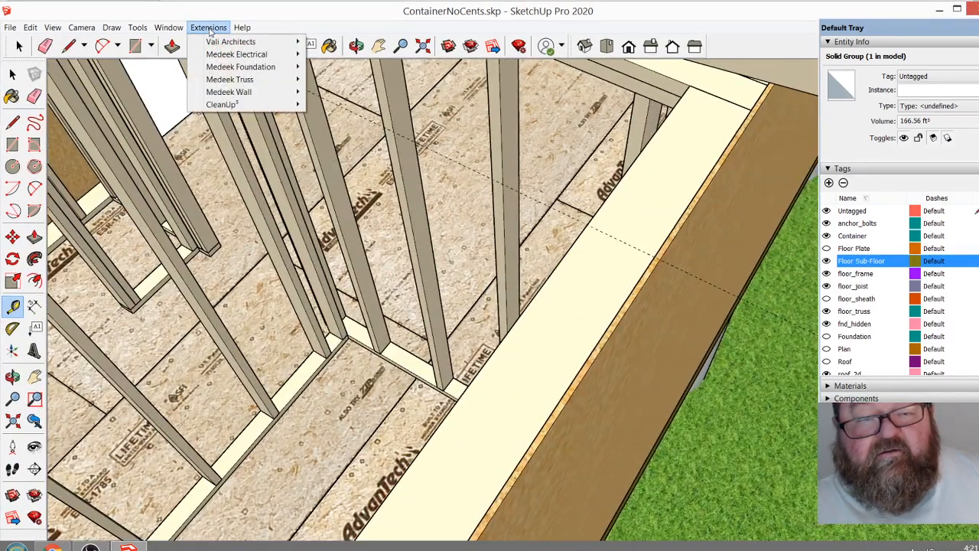
{"action": "mouse_move", "coordinate": [230, 83]}
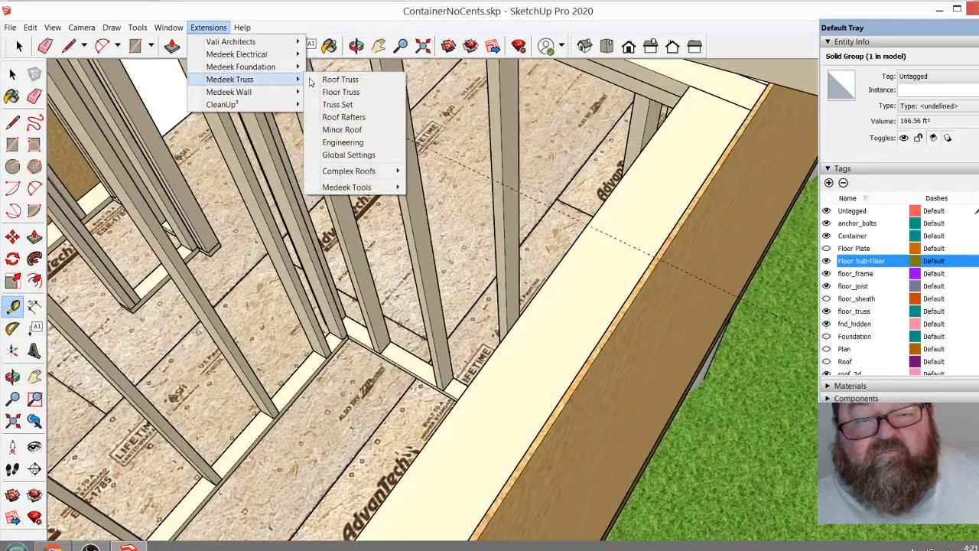
{"action": "left_click", "coordinate": [346, 117]}
{"action": "left_click", "coordinate": [450, 301]}
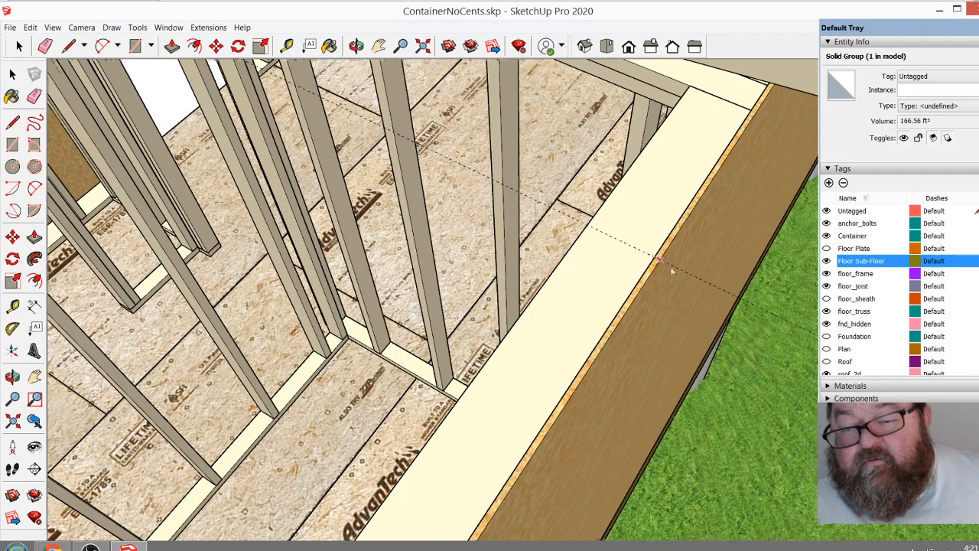
{"action": "middle_click_drag", "start_coordinate": [670, 266], "coordinate": [639, 264]}
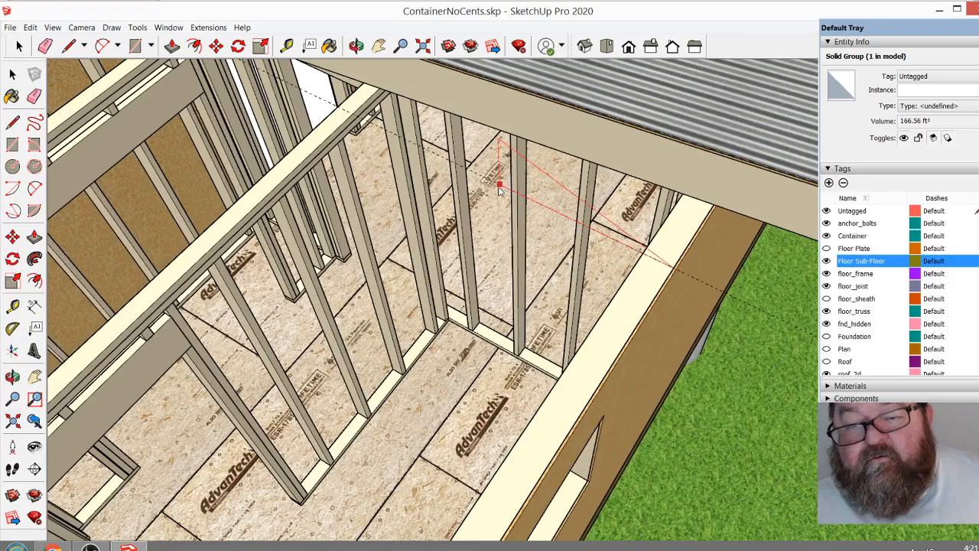
Locate the second front corner where the guide line meets the deck-side wall's outer sheathing edge
{"action": "scroll", "coordinate": [499, 190], "scroll_direction": "down", "scroll_amount": 4}
{"action": "middle_click_drag", "start_coordinate": [399, 159], "coordinate": [405, 184]}
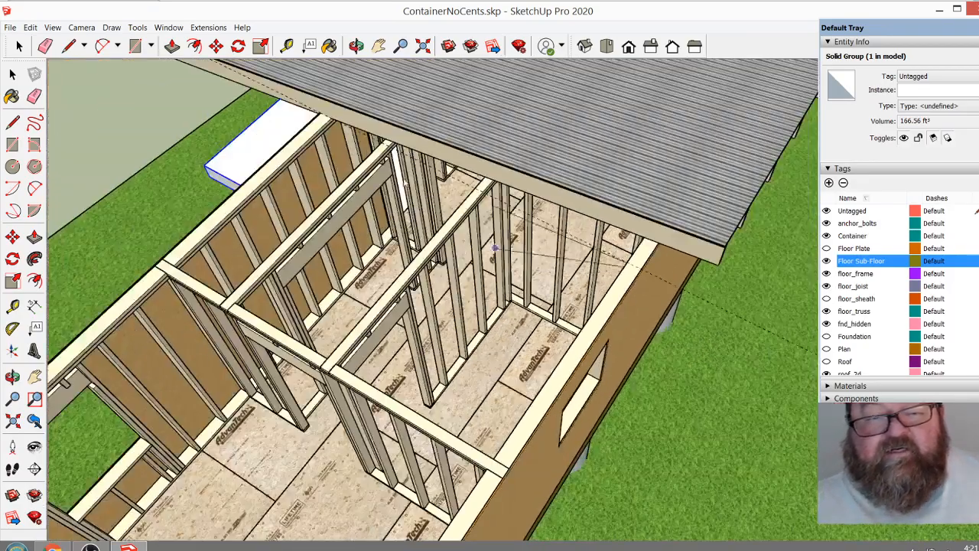
{"action": "scroll", "coordinate": [495, 248], "scroll_direction": "up", "scroll_amount": 2}
{"action": "scroll", "coordinate": [327, 121], "scroll_direction": "up", "scroll_amount": 4}
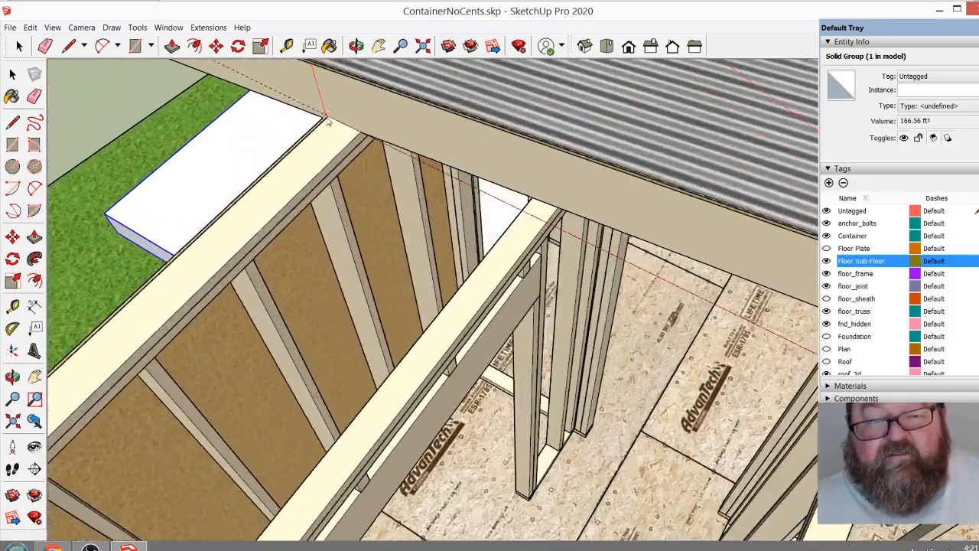
{"action": "scroll", "coordinate": [327, 121], "scroll_direction": "up", "scroll_amount": 2}
{"action": "scroll", "coordinate": [375, 119], "scroll_direction": "down", "scroll_amount": 6}
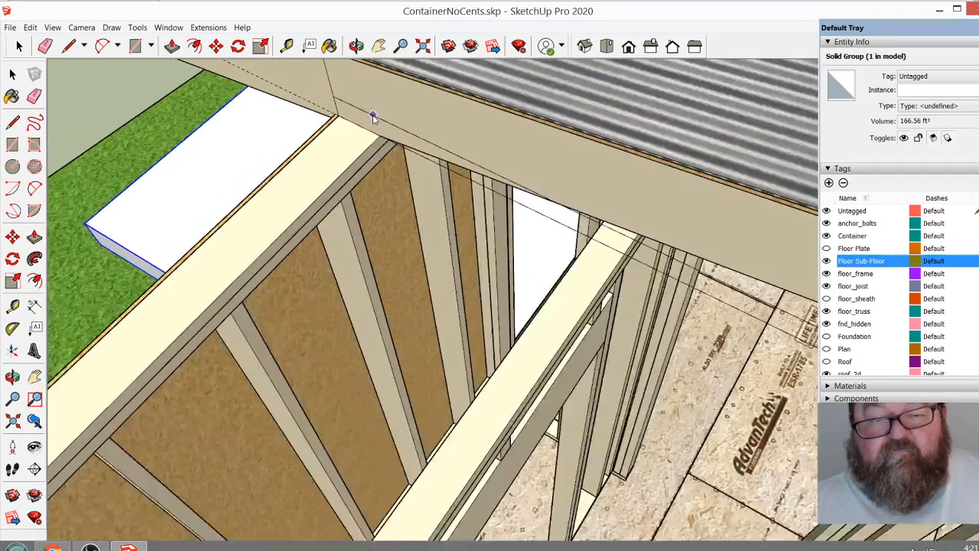
Locate the rear corner at the end wall's deck-side sheathing corner, giving a building length of 17.7917 ft
{"action": "scroll", "coordinate": [382, 119], "scroll_direction": "down", "scroll_amount": 4}
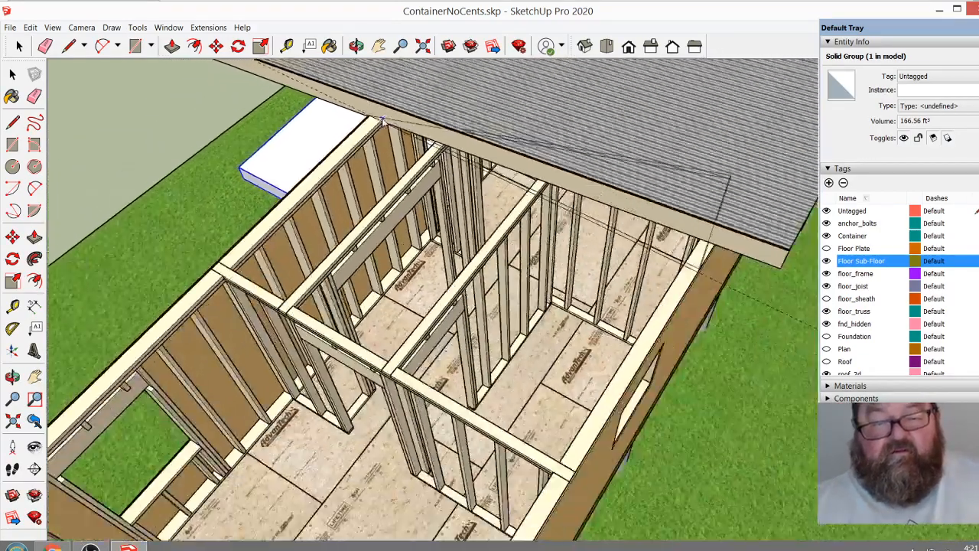
{"action": "scroll", "coordinate": [3, 391], "scroll_direction": "up", "scroll_amount": 8}
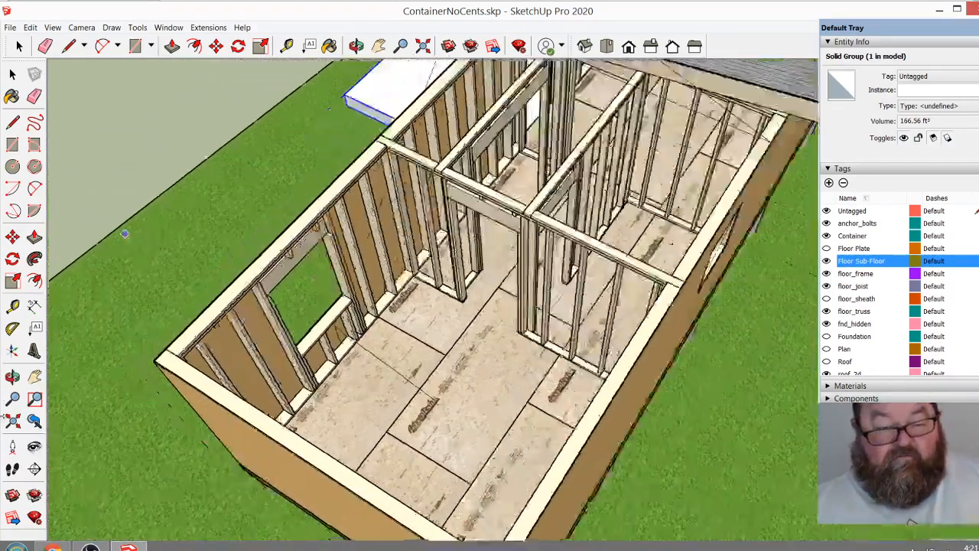
{"action": "scroll", "coordinate": [225, 314], "scroll_direction": "up", "scroll_amount": 4}
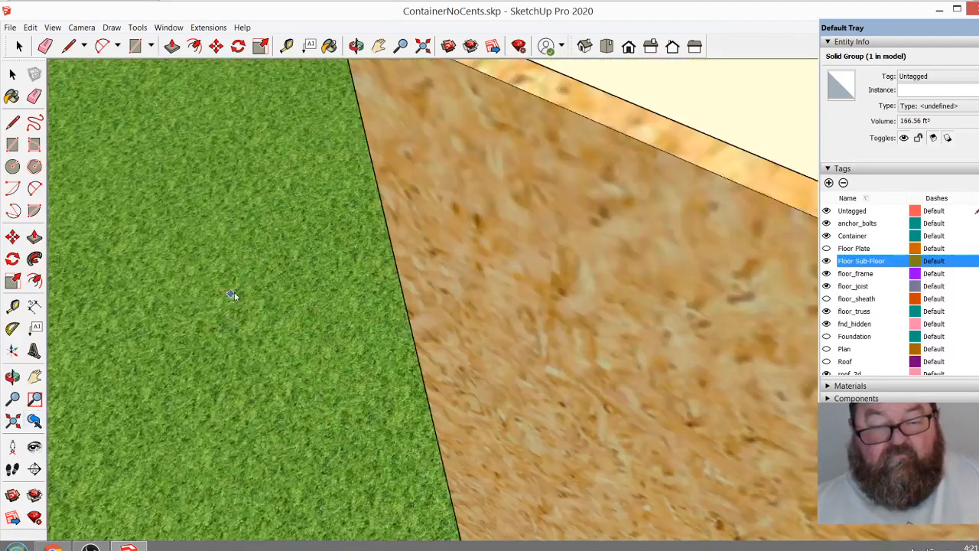
{"action": "scroll", "coordinate": [238, 299], "scroll_direction": "down", "scroll_amount": 3}
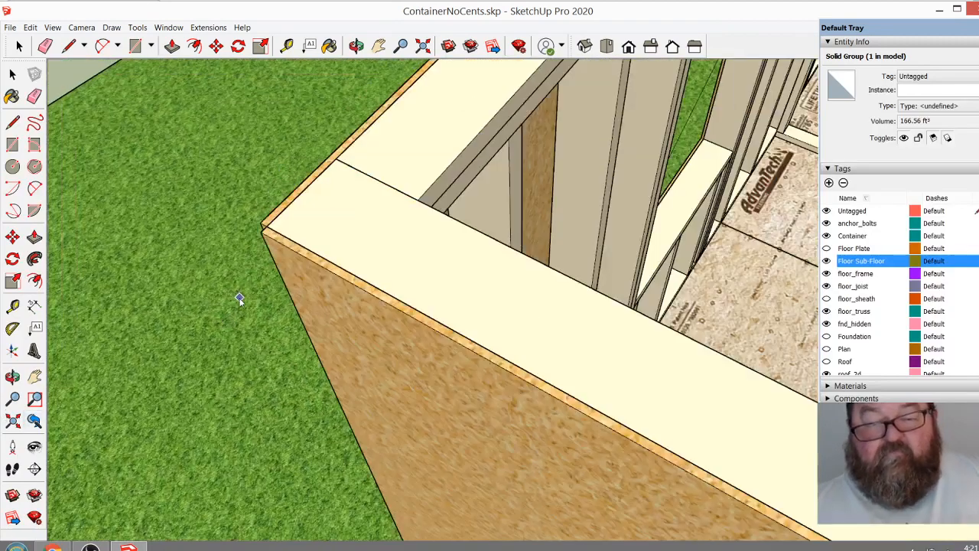
{"action": "left_click", "coordinate": [267, 227]}
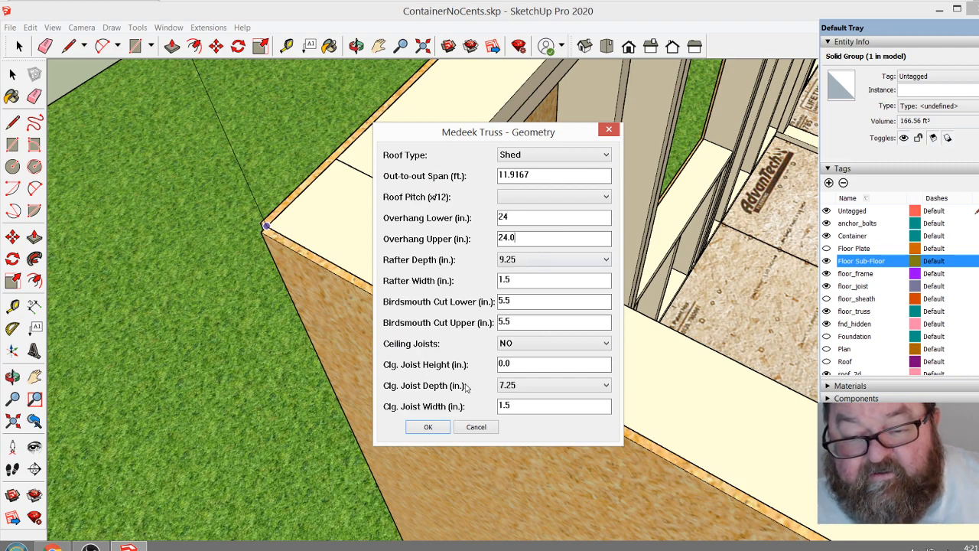
Generate the shed roof with 24 in lower and upper overhangs, 9.25 in rafters at 24 in spacing, 16 in gable overhang and roof cladding
{"action": "left_click", "coordinate": [429, 427]}
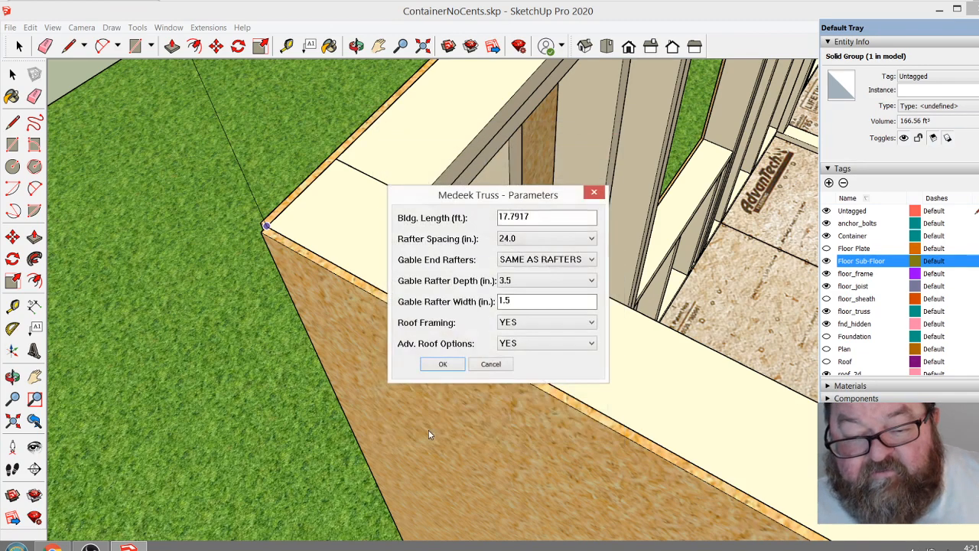
{"action": "left_click", "coordinate": [442, 366]}
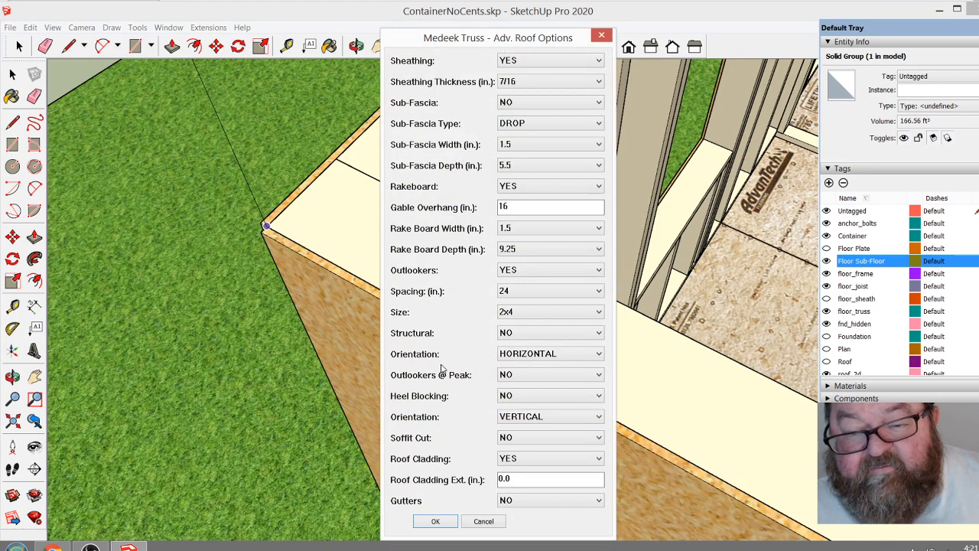
{"action": "left_click", "coordinate": [432, 521]}
{"action": "scroll", "coordinate": [482, 334], "scroll_direction": "down", "scroll_amount": 1}
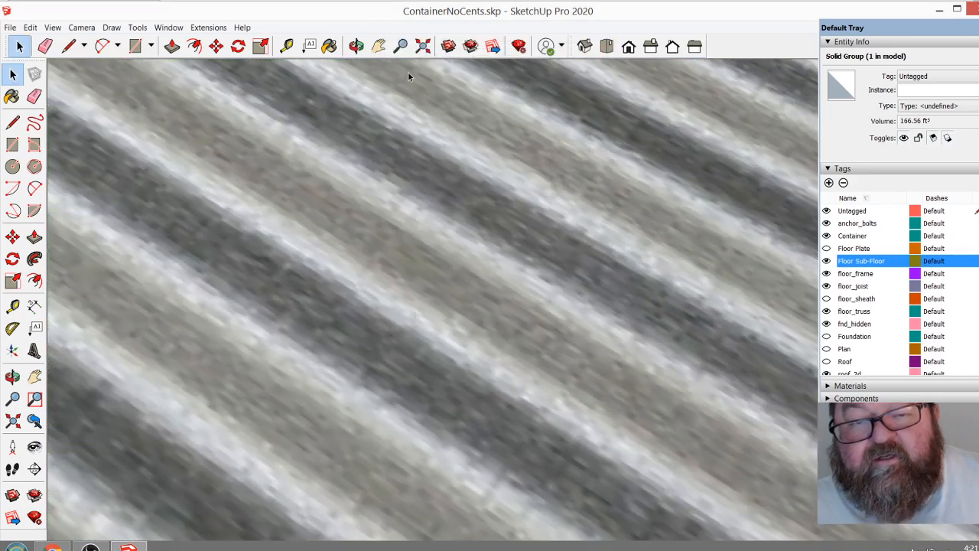
Inspect the two adjoining shed roofs from above, from the house's end and along the far-side wall
{"action": "left_click", "coordinate": [356, 46]}
{"action": "scroll", "coordinate": [371, 360], "scroll_direction": "down", "scroll_amount": 10}
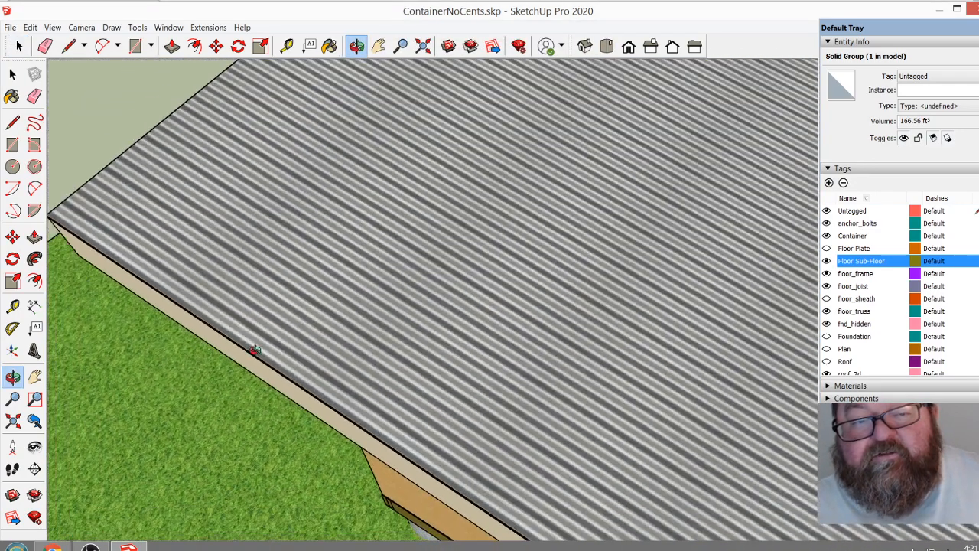
{"action": "scroll", "coordinate": [255, 349], "scroll_direction": "down", "scroll_amount": 10}
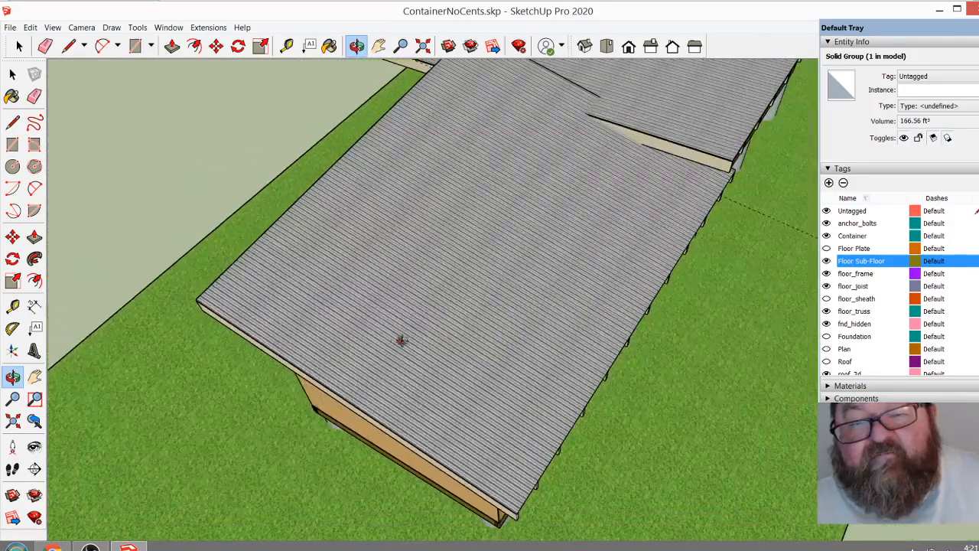
{"action": "left_click_drag", "start_coordinate": [401, 339], "coordinate": [135, 338]}
{"action": "left_click_drag", "start_coordinate": [472, 273], "coordinate": [306, 254]}
{"action": "left_click_drag", "start_coordinate": [415, 287], "coordinate": [287, 281]}
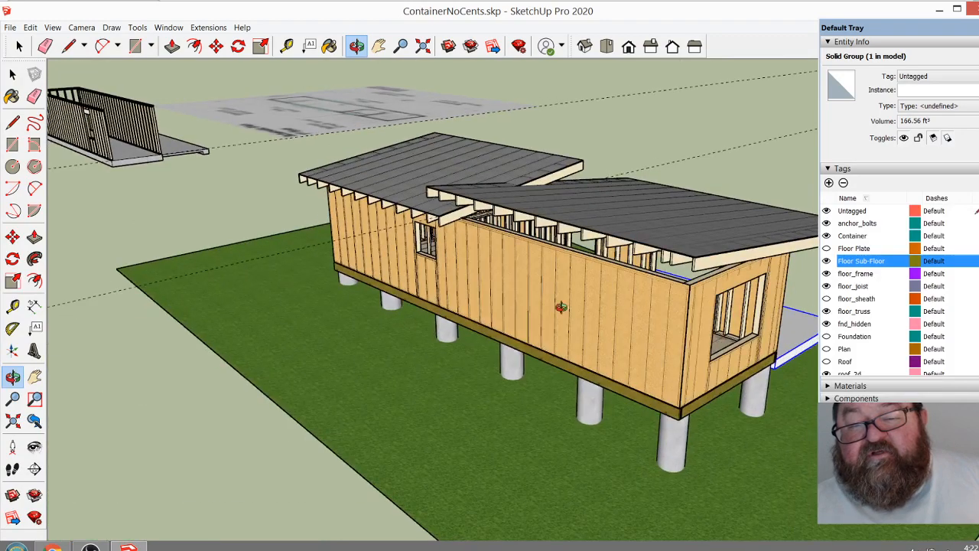
{"action": "left_click_drag", "start_coordinate": [561, 307], "coordinate": [463, 258]}
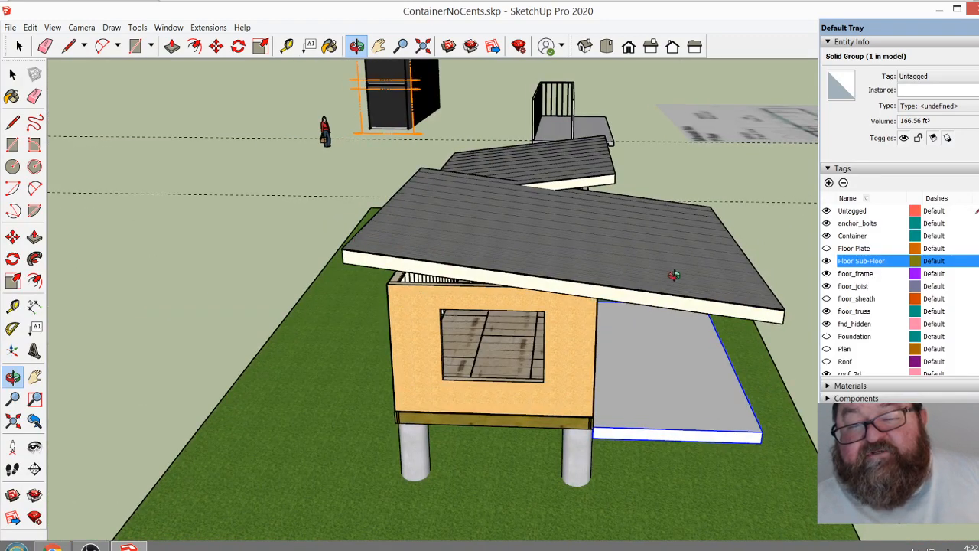
{"action": "left_click_drag", "start_coordinate": [689, 284], "coordinate": [425, 207]}
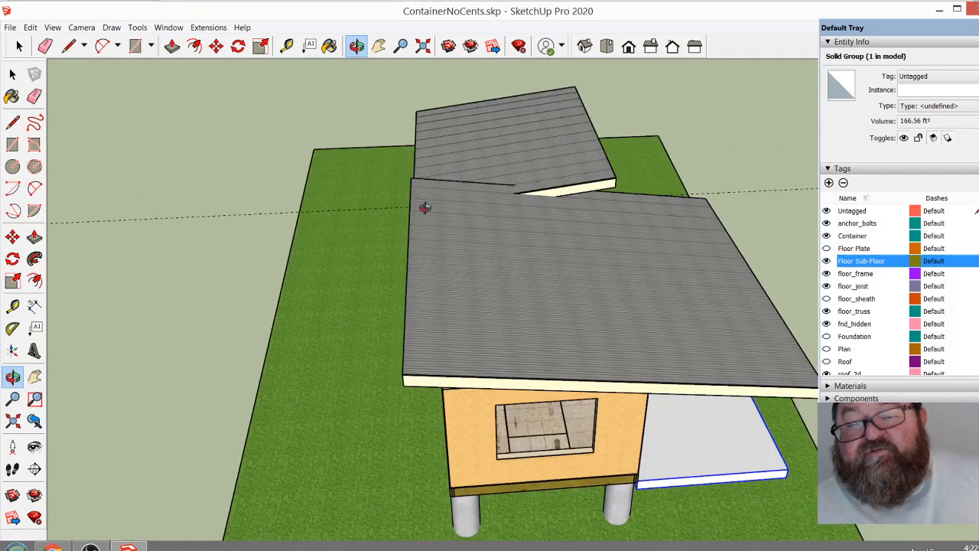
{"action": "left_click_drag", "start_coordinate": [563, 338], "coordinate": [469, 209]}
{"action": "left_click_drag", "start_coordinate": [583, 242], "coordinate": [321, 298]}
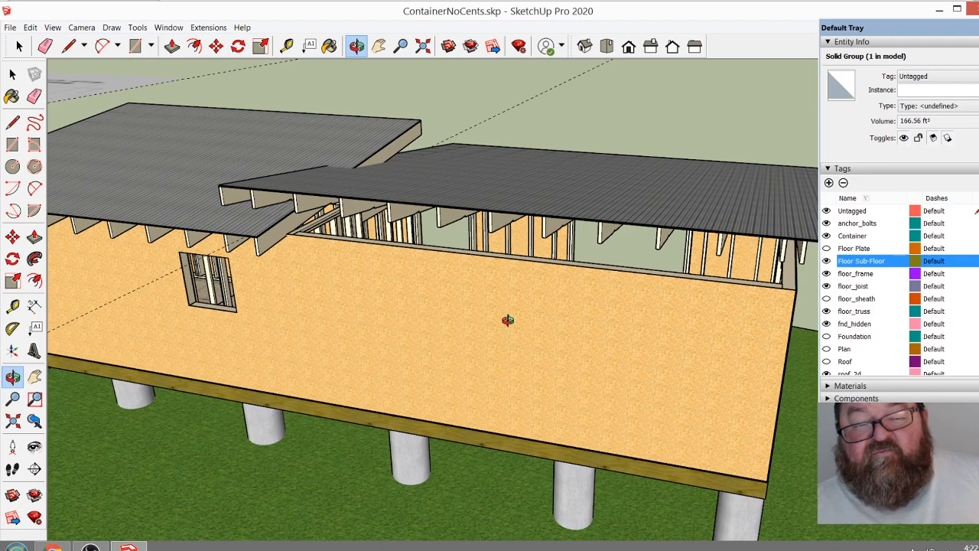
Examine the opening between the second shed roof's rafters and the wall top plates at the end wall's far-side corner
{"action": "left_click_drag", "start_coordinate": [508, 320], "coordinate": [501, 230]}
{"action": "left_click_drag", "start_coordinate": [515, 86], "coordinate": [428, 93]}
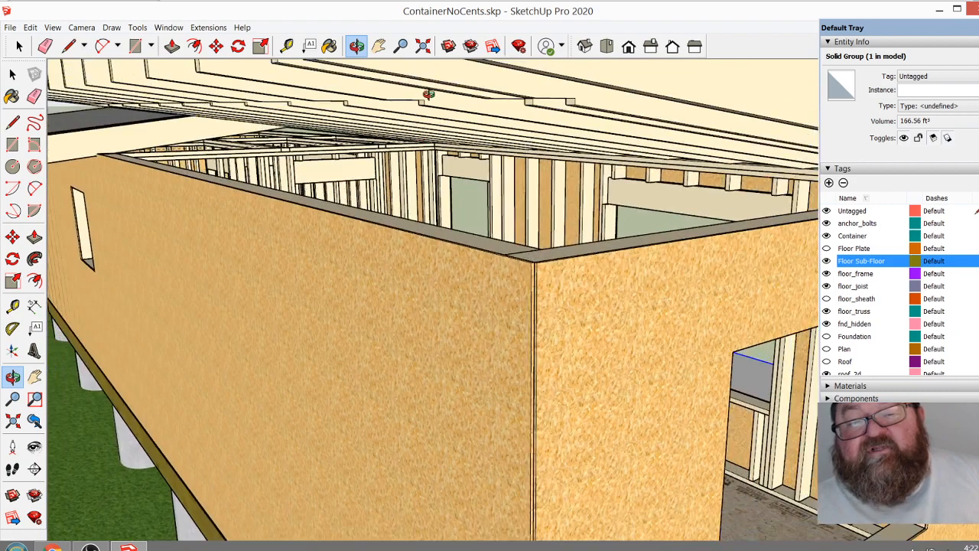
{"action": "scroll", "coordinate": [295, 352], "scroll_direction": "down", "scroll_amount": 6}
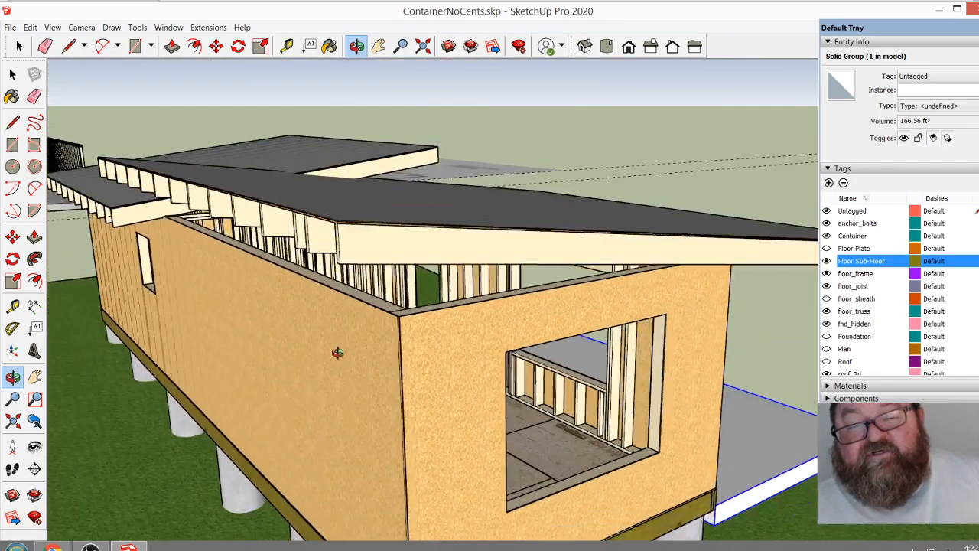
{"action": "left_click_drag", "start_coordinate": [500, 337], "coordinate": [530, 269]}
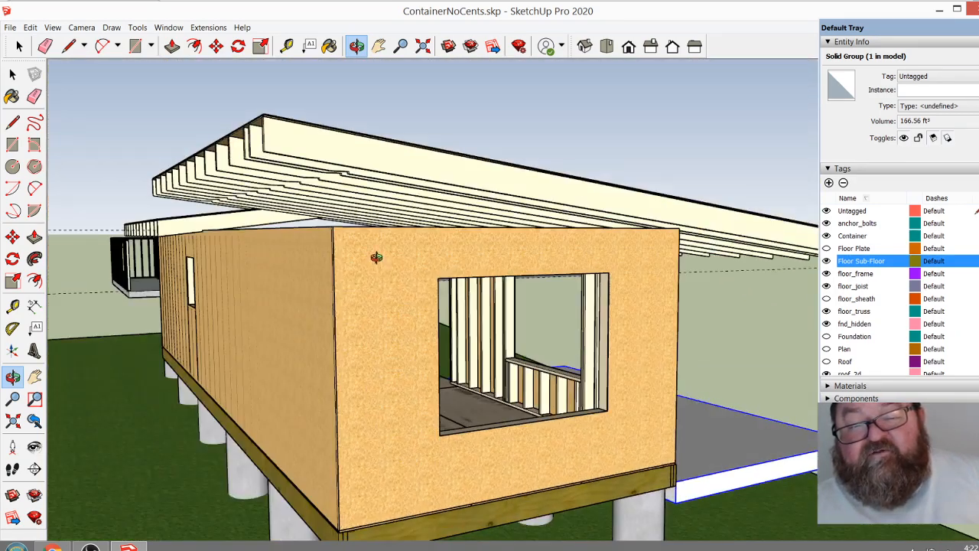
{"action": "scroll", "coordinate": [376, 258], "scroll_direction": "up", "scroll_amount": 3}
{"action": "left_click_drag", "start_coordinate": [243, 198], "coordinate": [305, 179]}
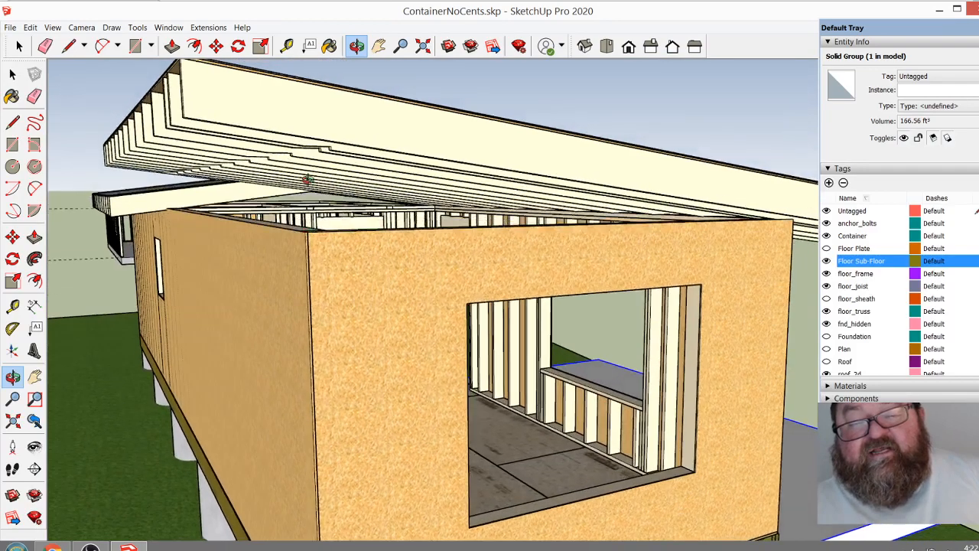
{"action": "left_click_drag", "start_coordinate": [451, 278], "coordinate": [431, 286]}
{"action": "scroll", "coordinate": [270, 216], "scroll_direction": "up", "scroll_amount": 5}
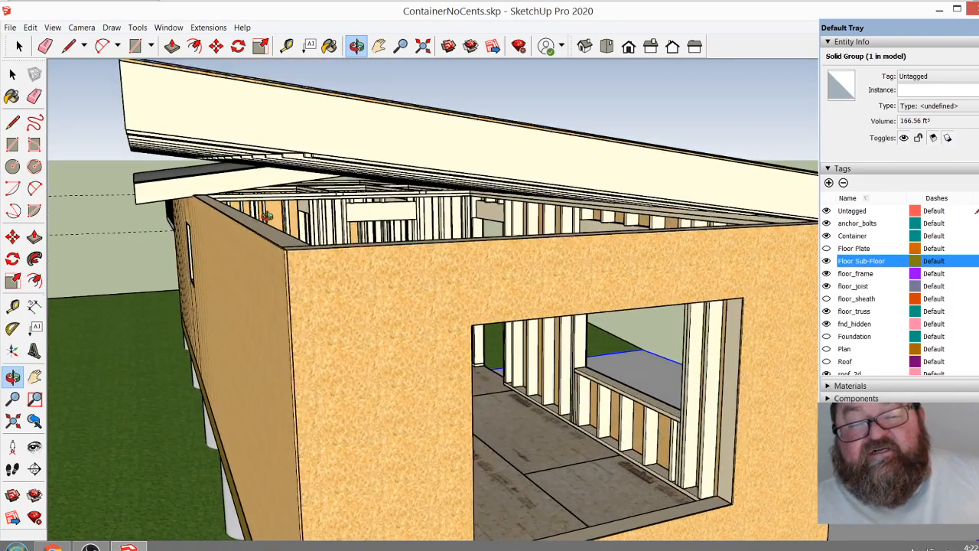
{"action": "left_click_drag", "start_coordinate": [285, 264], "coordinate": [284, 278]}
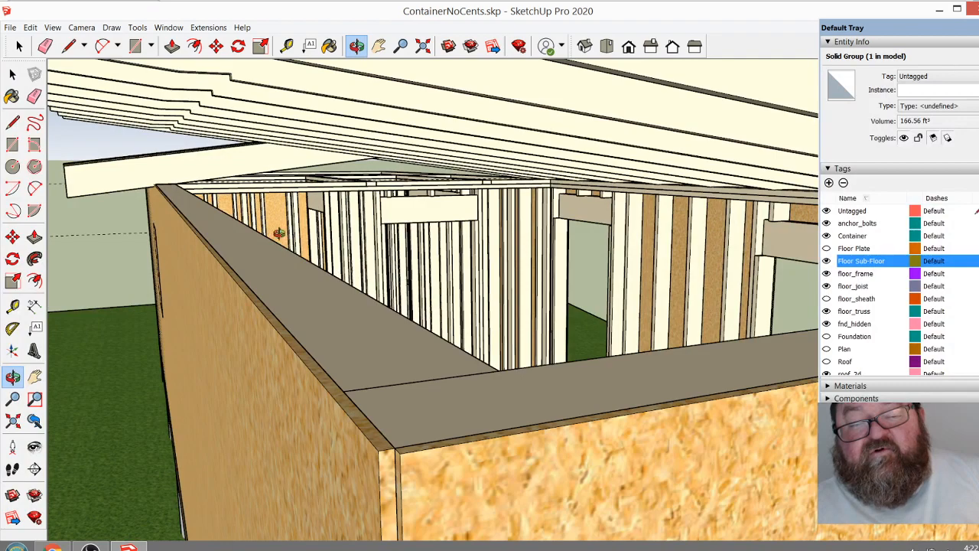
{"action": "scroll", "coordinate": [309, 216], "scroll_direction": "down", "scroll_amount": 8}
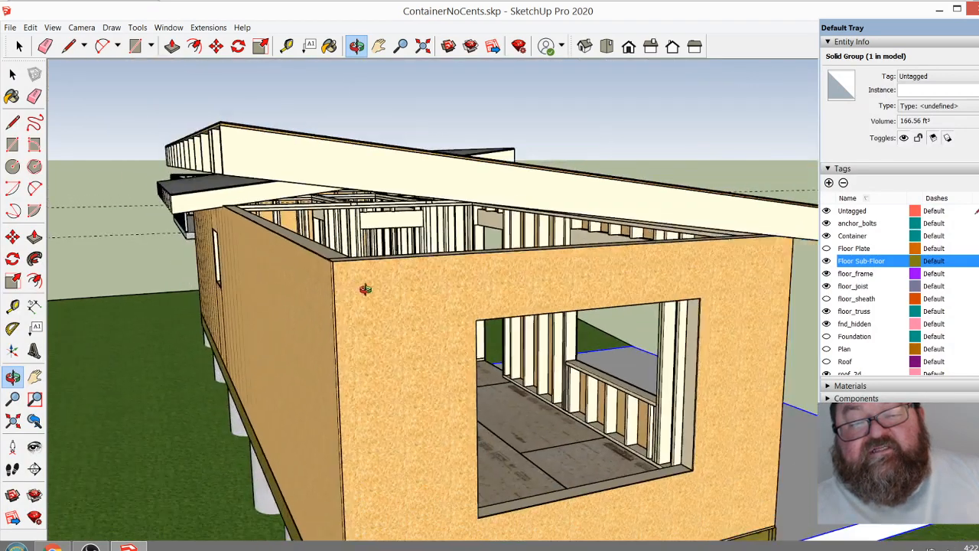
{"action": "left_click_drag", "start_coordinate": [467, 282], "coordinate": [249, 345]}
{"action": "scroll", "coordinate": [242, 344], "scroll_direction": "down", "scroll_amount": 7}
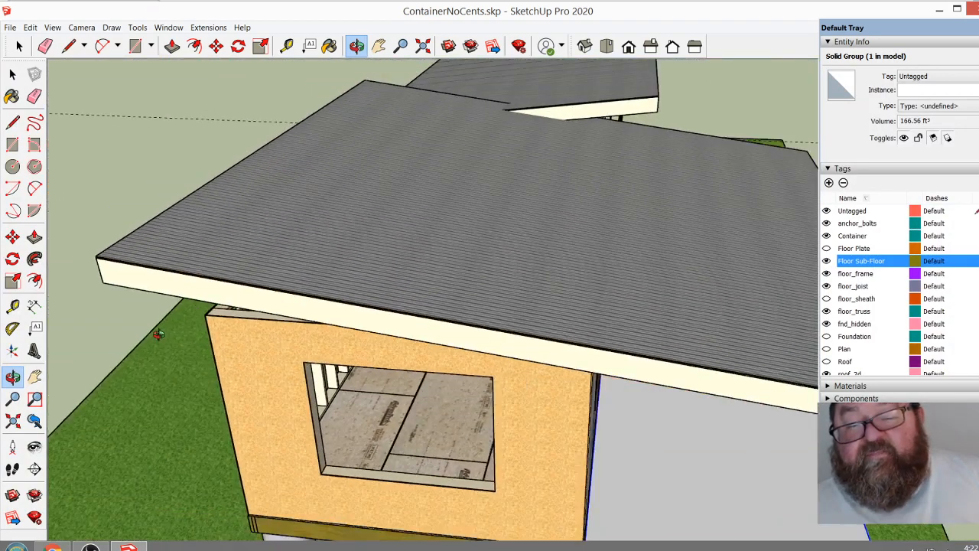
Review how the two shed roofs cover the deck and the Tyvek-wrapped deck-side wall from both ends
{"action": "left_click_drag", "start_coordinate": [410, 289], "coordinate": [222, 235]}
{"action": "scroll", "coordinate": [592, 194], "scroll_direction": "up", "scroll_amount": 5}
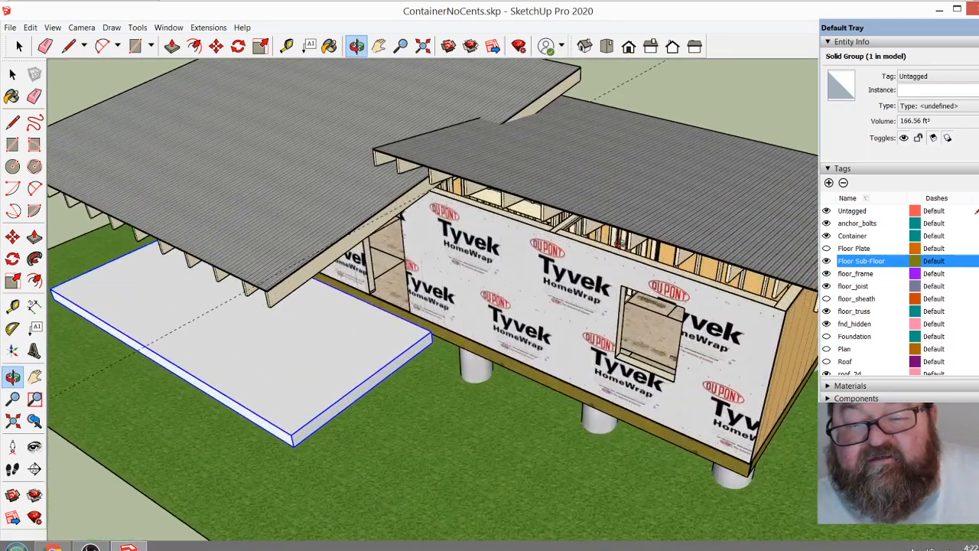
{"action": "left_click_drag", "start_coordinate": [640, 276], "coordinate": [546, 185]}
{"action": "middle_click_drag", "start_coordinate": [546, 181], "coordinate": [548, 227]}
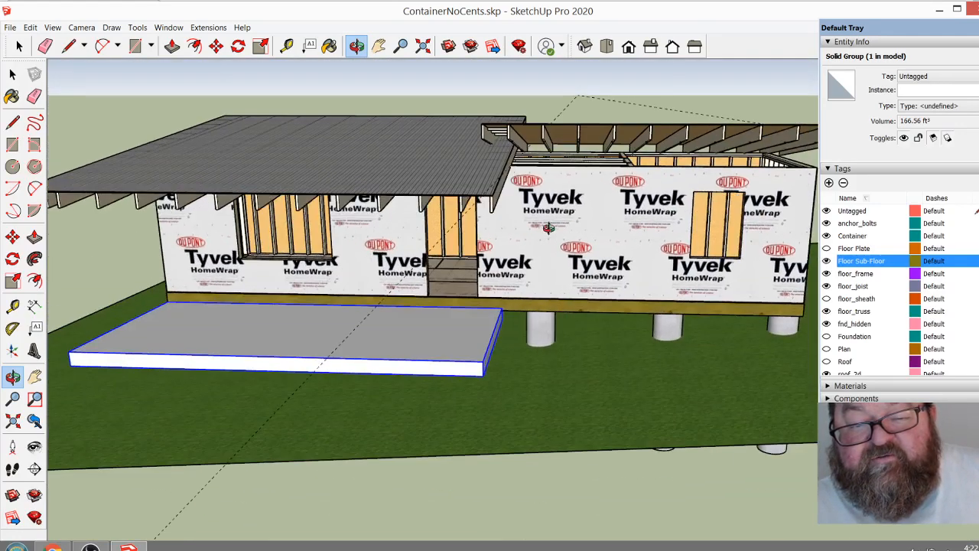
{"action": "middle_click_drag", "start_coordinate": [444, 362], "coordinate": [393, 376]}
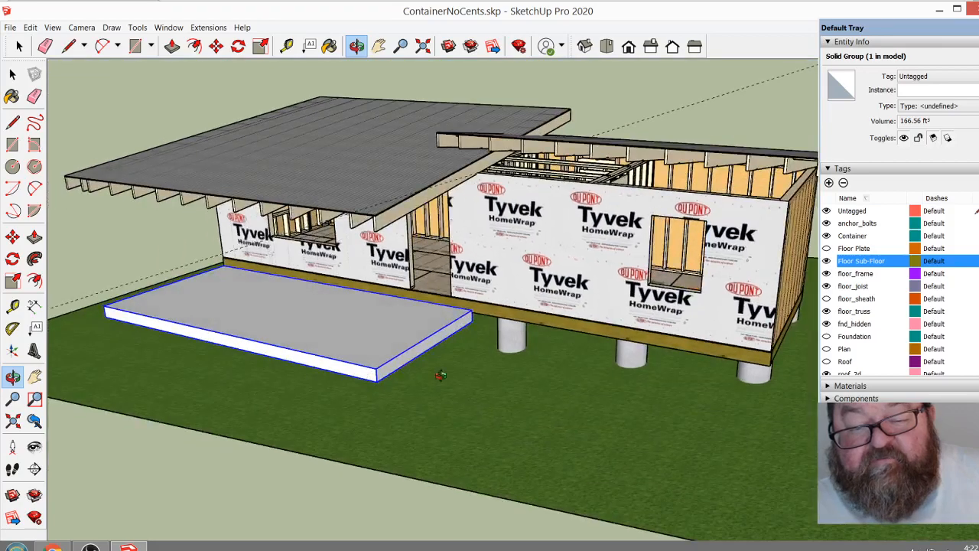
{"action": "scroll", "coordinate": [445, 356], "scroll_direction": "down", "scroll_amount": 3}
{"action": "middle_click_drag", "start_coordinate": [445, 356], "coordinate": [405, 252]}
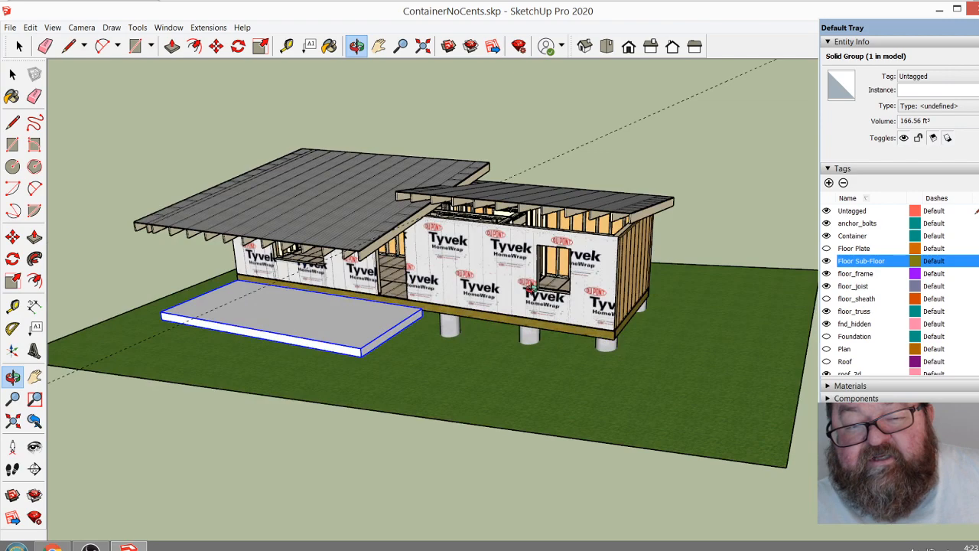
{"action": "scroll", "coordinate": [420, 216], "scroll_direction": "up", "scroll_amount": 3}
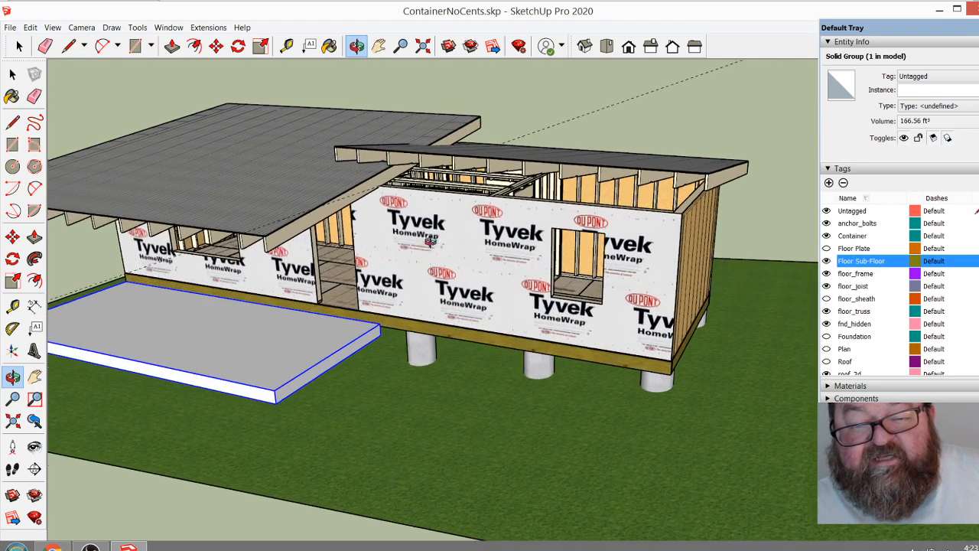
{"action": "middle_click_drag", "start_coordinate": [350, 223], "coordinate": [581, 195]}
{"action": "middle_click_drag", "start_coordinate": [472, 125], "coordinate": [335, 327]}
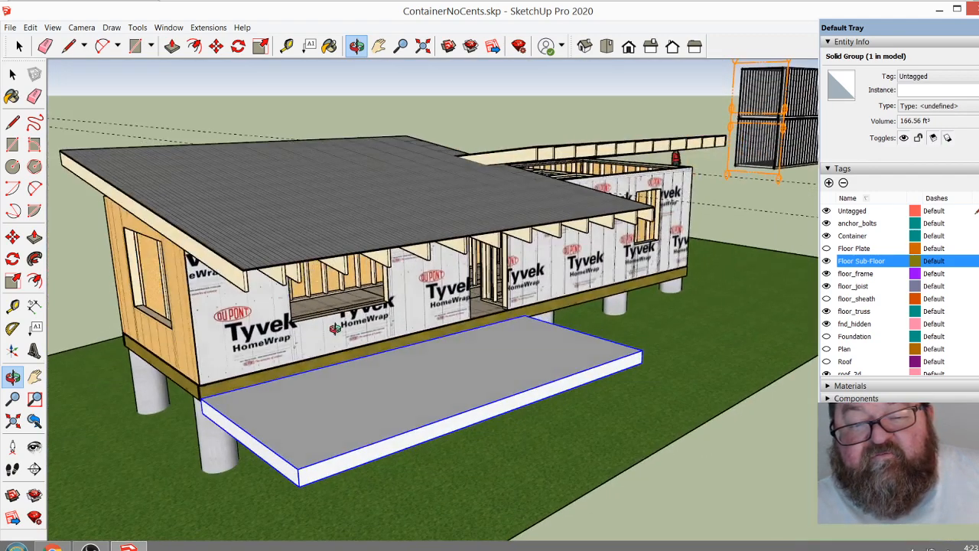
{"action": "middle_click_drag", "start_coordinate": [417, 299], "coordinate": [335, 329]}
{"action": "middle_click_drag", "start_coordinate": [410, 314], "coordinate": [378, 335]}
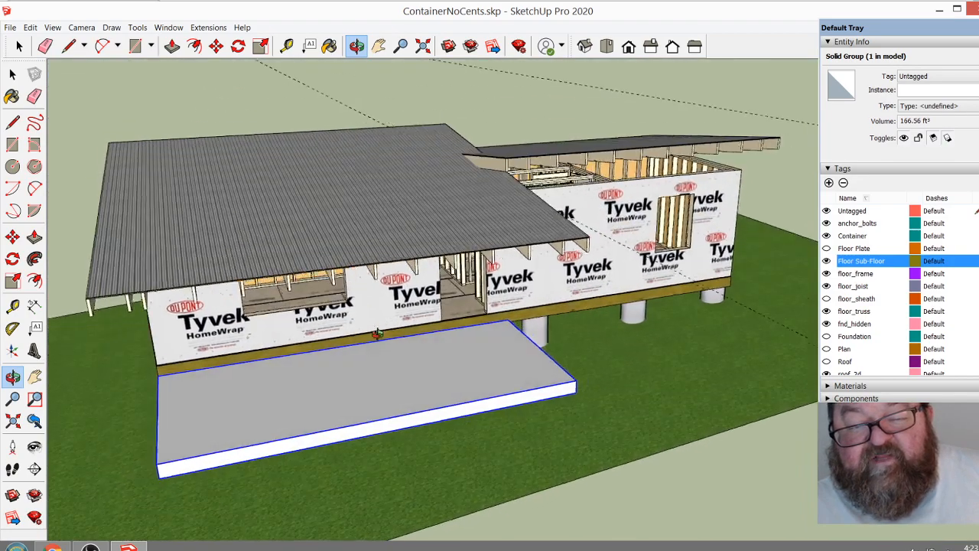
{"action": "middle_click_drag", "start_coordinate": [284, 361], "coordinate": [177, 328]}
{"action": "mouse_move", "coordinate": [346, 313]}
{"action": "middle_mouse_down"}
{"action": "mouse_move", "coordinate": [184, 321]}
{"action": "mouse_move", "coordinate": [326, 334]}
{"action": "middle_mouse_up"}
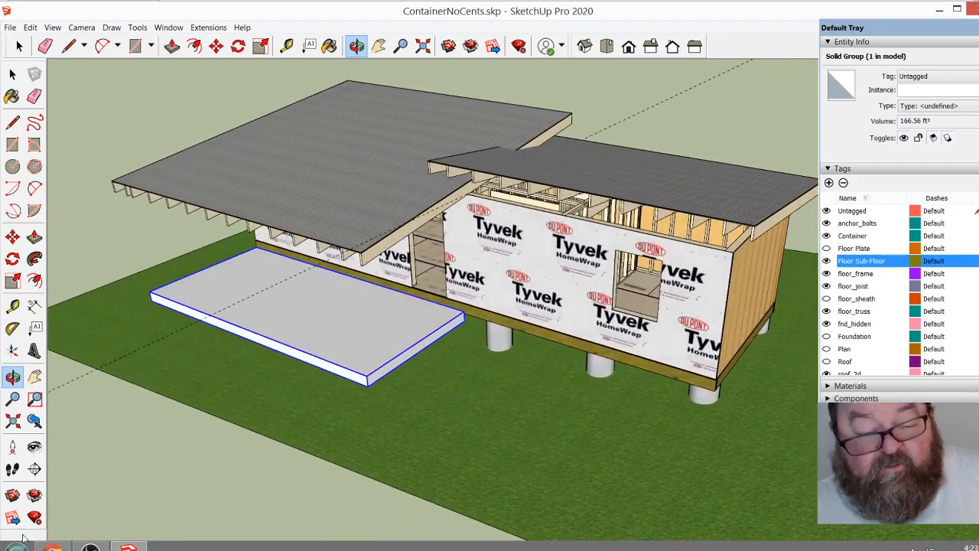
Check the live chat on the YouTube Studio streaming dashboard and return to SketchUp
{"action": "key", "text": "alt+Tab"}
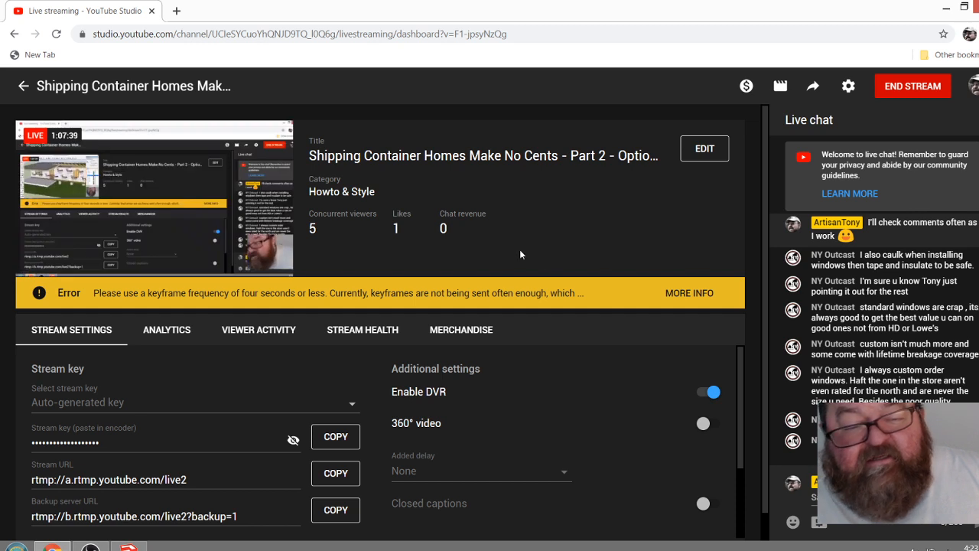
{"action": "left_click", "coordinate": [129, 546]}
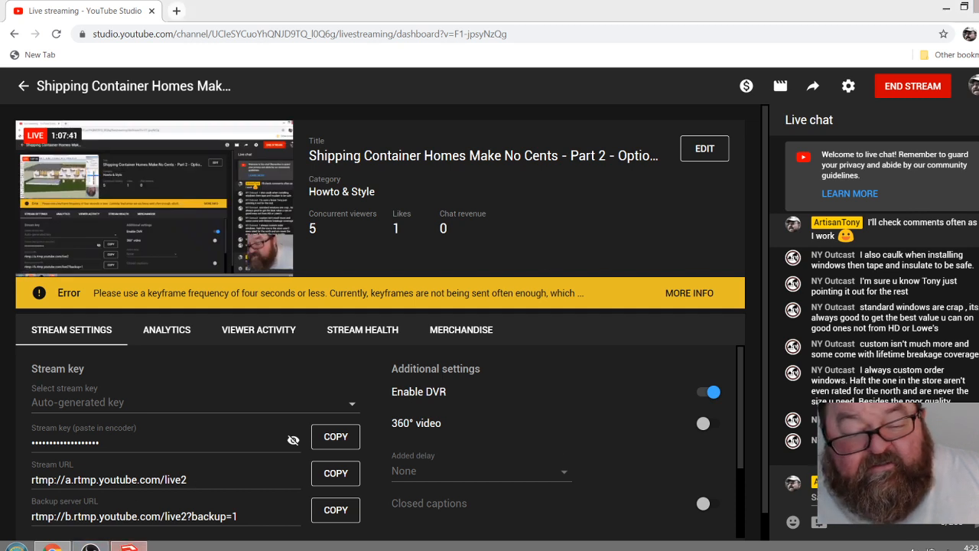
{"action": "left_click_drag", "start_coordinate": [526, 275], "coordinate": [305, 354]}
{"action": "key", "text": "alt+Tab"}
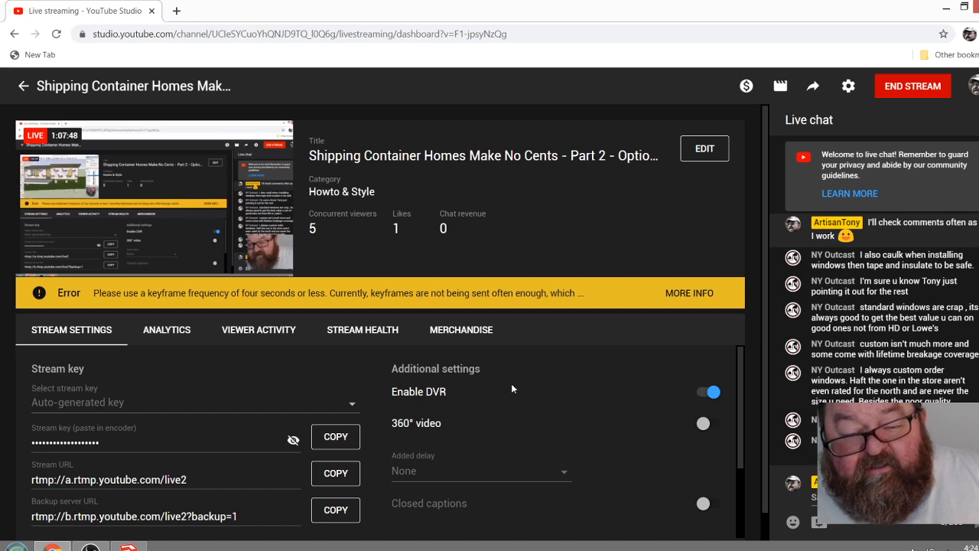
{"action": "scroll", "coordinate": [511, 388], "scroll_direction": "down", "scroll_amount": 4}
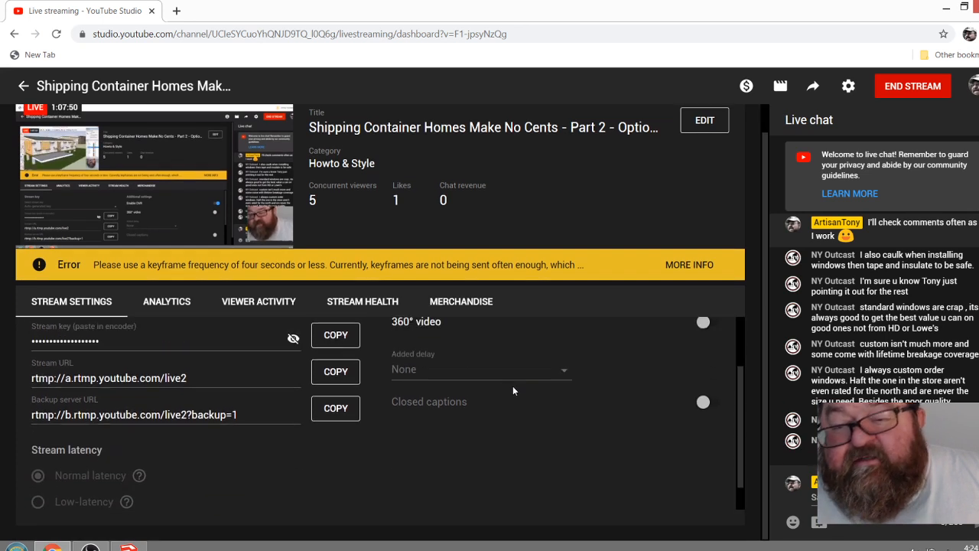
{"action": "scroll", "coordinate": [512, 390], "scroll_direction": "up", "scroll_amount": 1}
{"action": "scroll", "coordinate": [512, 390], "scroll_direction": "down", "scroll_amount": 2}
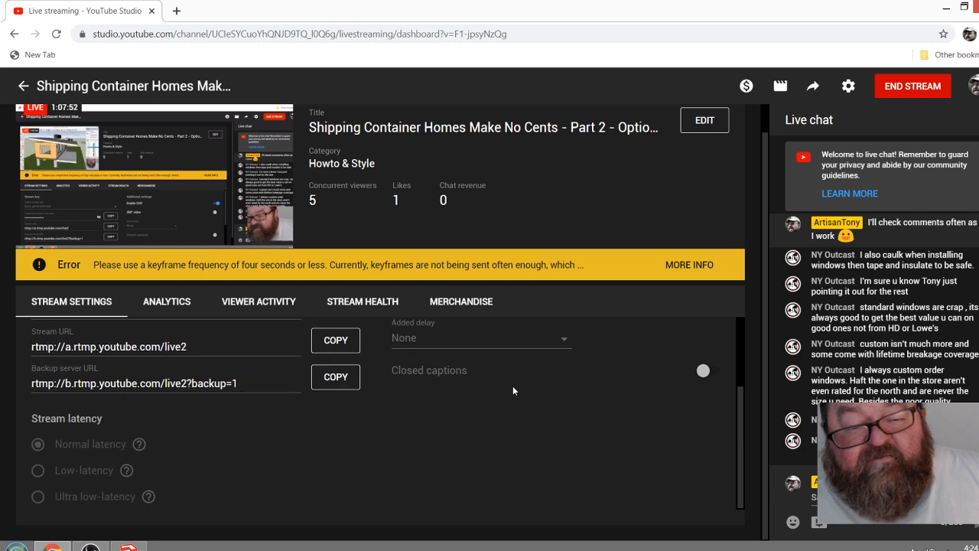
{"action": "left_click", "coordinate": [129, 546]}
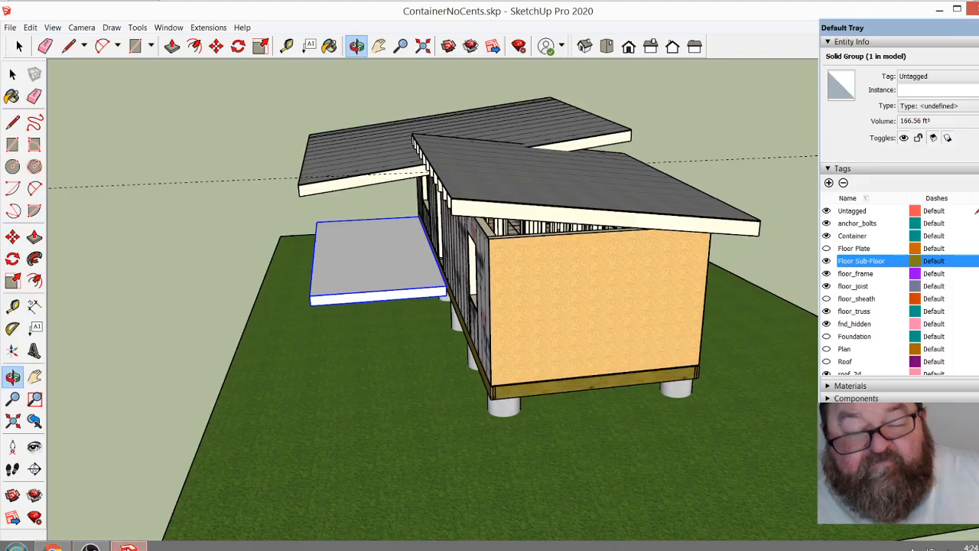
Make the Roof tag visible and delete the older, smaller shed roof overlapping the large roof above the deck
{"action": "left_click_drag", "start_coordinate": [575, 326], "coordinate": [568, 396]}
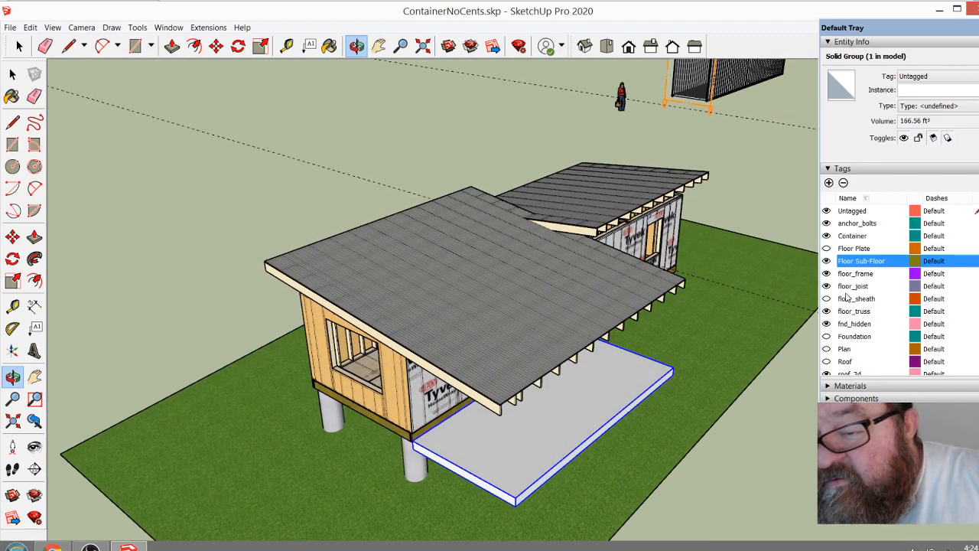
{"action": "scroll", "coordinate": [847, 298], "scroll_direction": "down", "scroll_amount": 2}
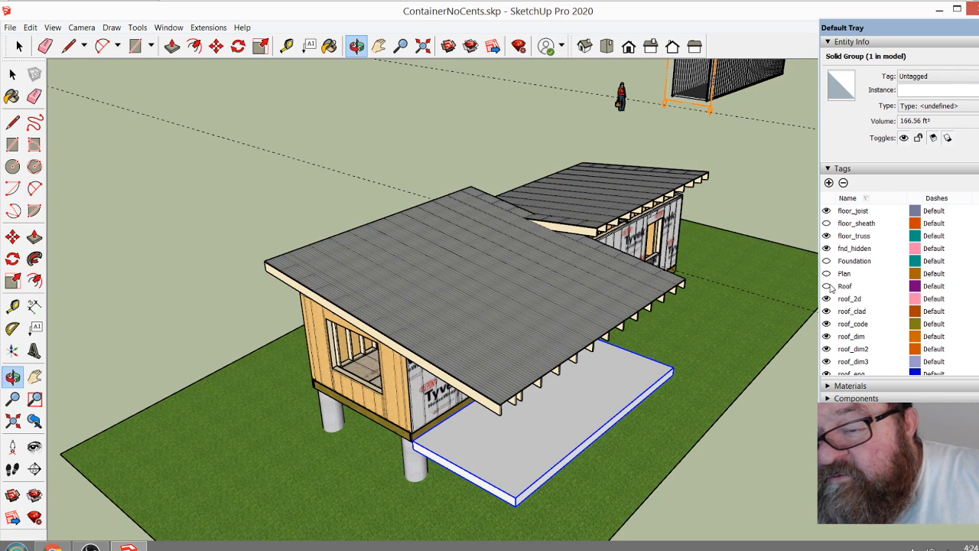
{"action": "left_click", "coordinate": [829, 286]}
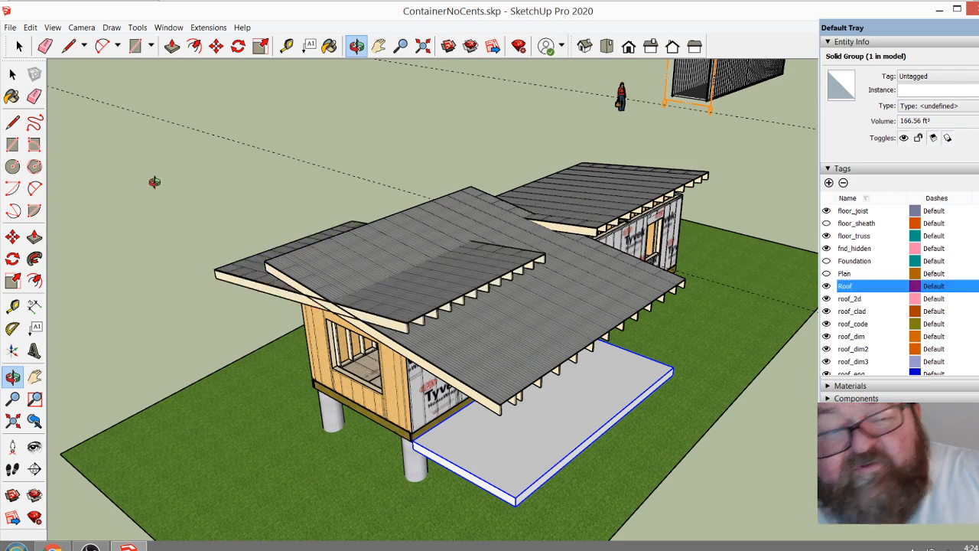
{"action": "left_click", "coordinate": [19, 46]}
{"action": "left_click", "coordinate": [230, 266]}
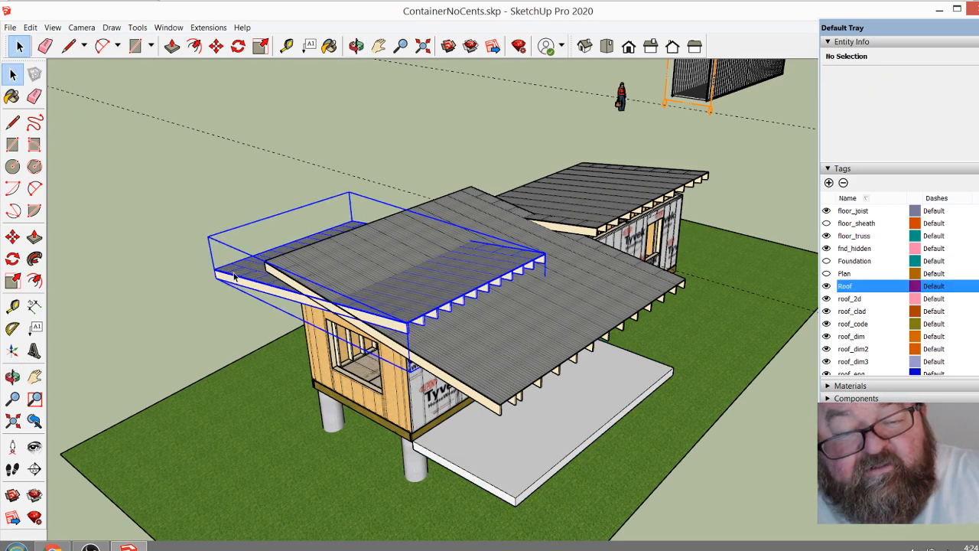
{"action": "key", "text": "Delete"}
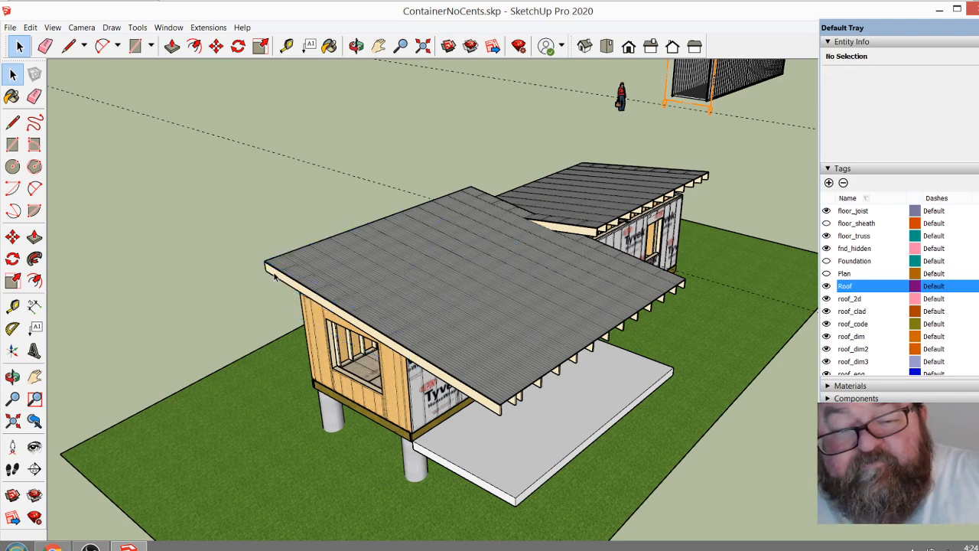
Assign both shed roof groups to the Roof tag and hide that tag to expose the wall framing
{"action": "left_click", "coordinate": [291, 263]}
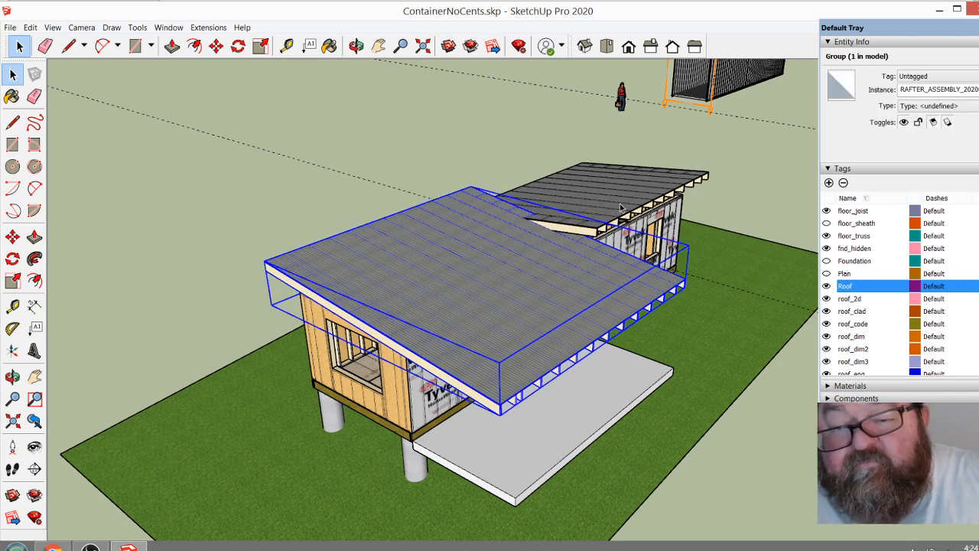
{"action": "left_click", "coordinate": [695, 178], "text": "shift"}
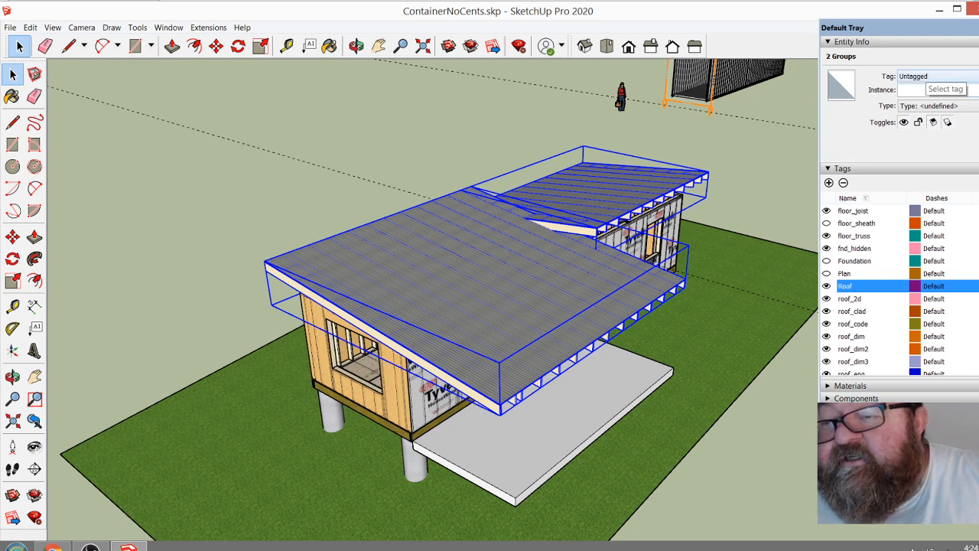
{"action": "left_click", "coordinate": [939, 77]}
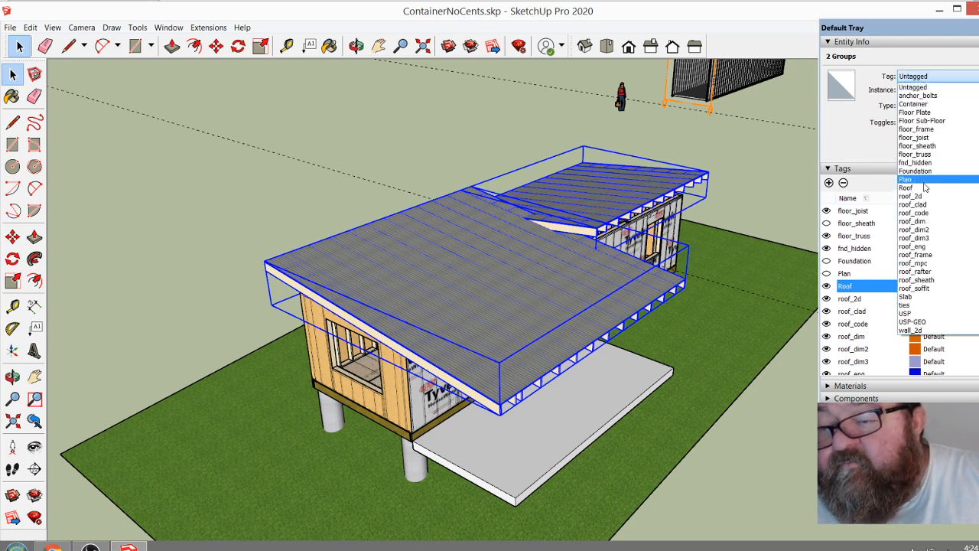
{"action": "left_click", "coordinate": [923, 187]}
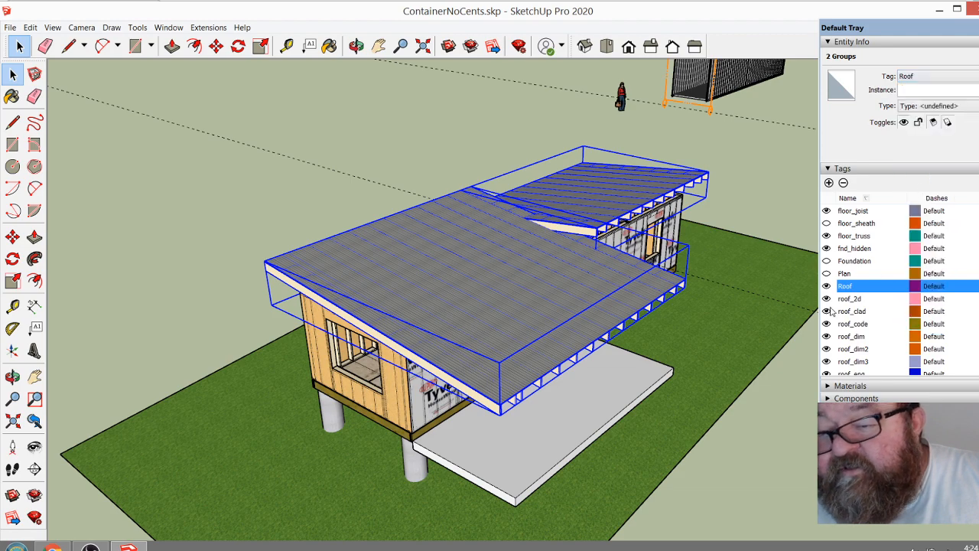
{"action": "left_click", "coordinate": [827, 288]}
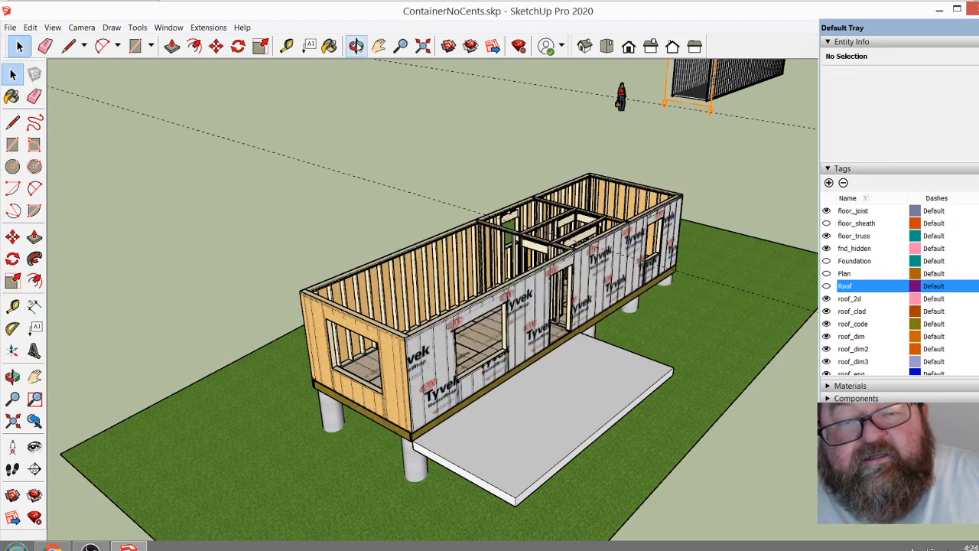
Review the roofless house's wall framing, window openings and floor from the end wall and the deck side
{"action": "left_click", "coordinate": [357, 46]}
{"action": "left_click_drag", "start_coordinate": [416, 302], "coordinate": [271, 391]}
{"action": "left_click_drag", "start_coordinate": [352, 321], "coordinate": [527, 345]}
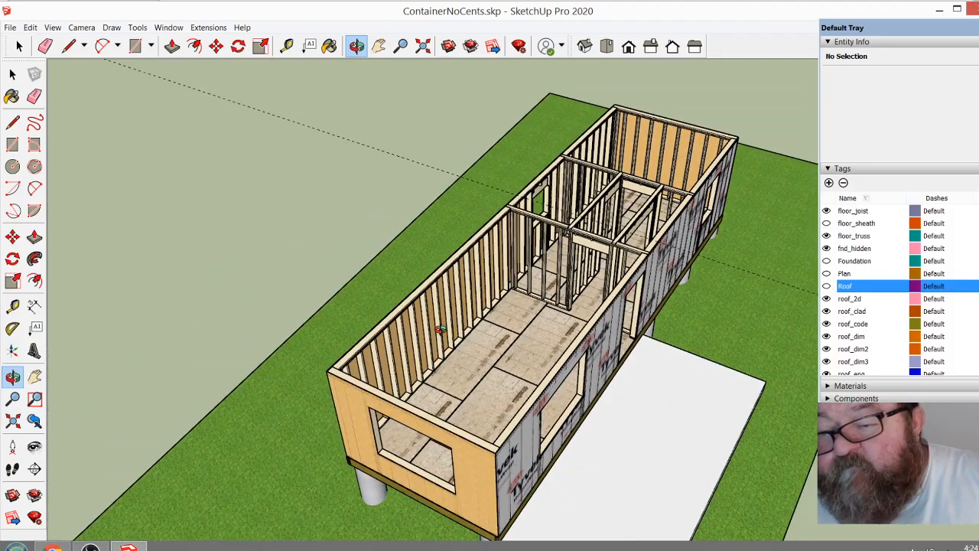
{"action": "left_click_drag", "start_coordinate": [530, 403], "coordinate": [539, 327]}
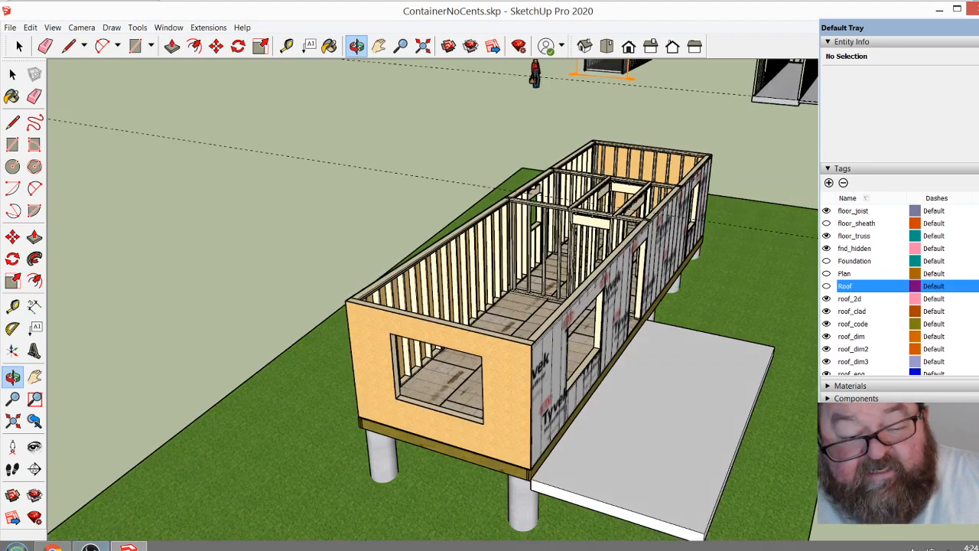
{"action": "left_click_drag", "start_coordinate": [434, 375], "coordinate": [396, 287]}
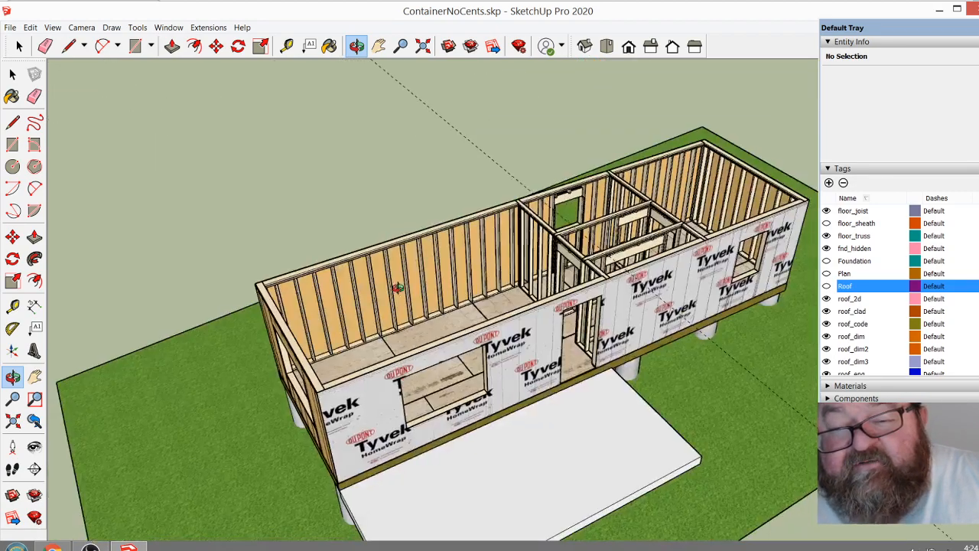
{"action": "left_click_drag", "start_coordinate": [482, 357], "coordinate": [443, 434]}
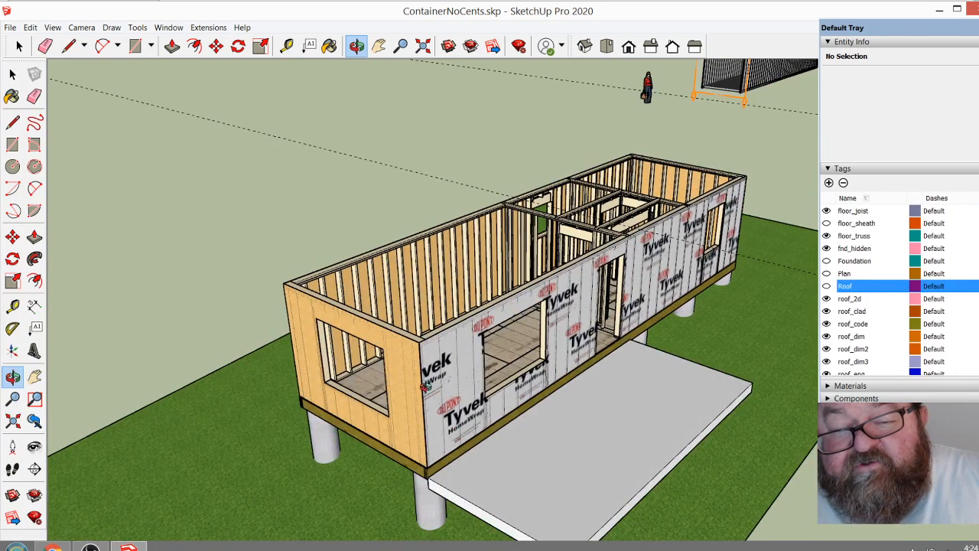
{"action": "left_click_drag", "start_coordinate": [455, 356], "coordinate": [402, 371]}
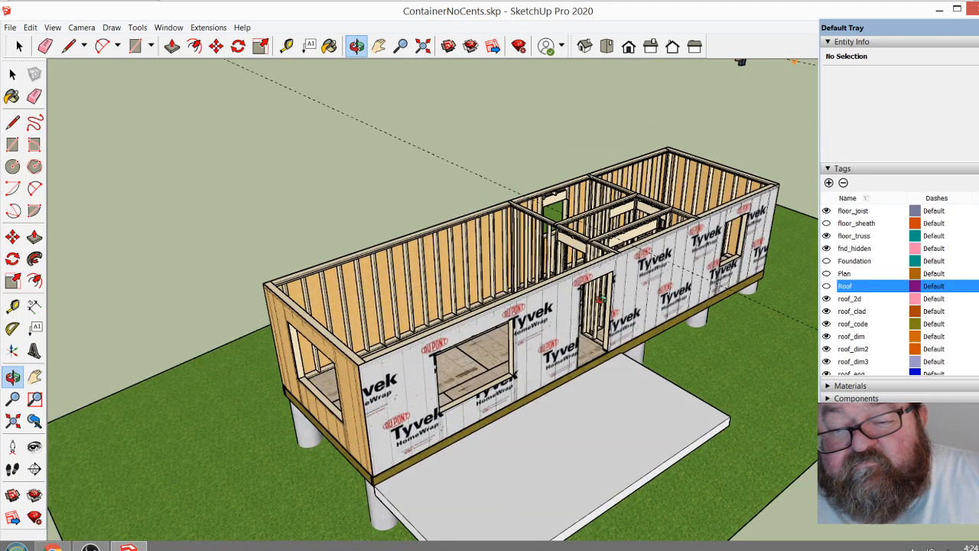
{"action": "left_click_drag", "start_coordinate": [633, 271], "coordinate": [406, 444]}
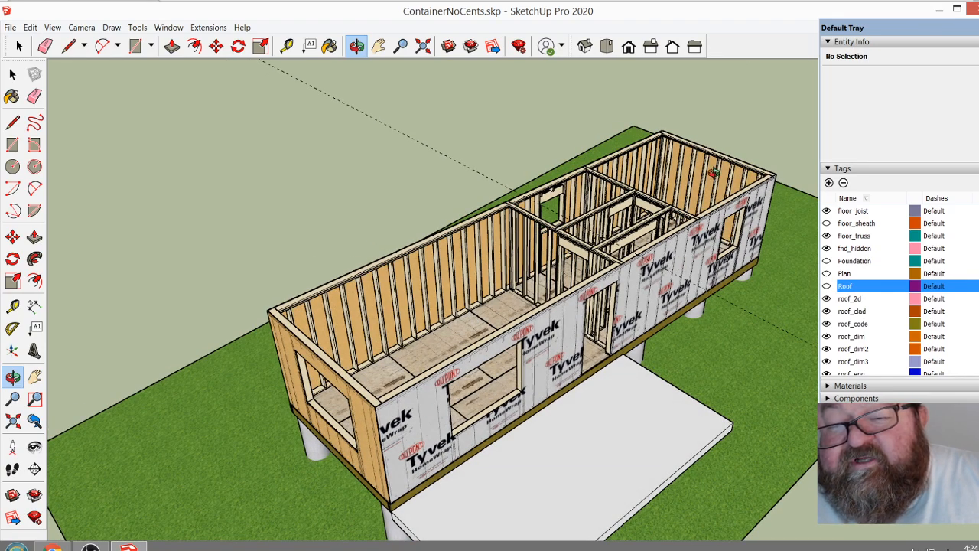
Examine the far corner studs, the rear window header and the interior partition walls up close
{"action": "scroll", "coordinate": [717, 152], "scroll_direction": "up", "scroll_amount": 6}
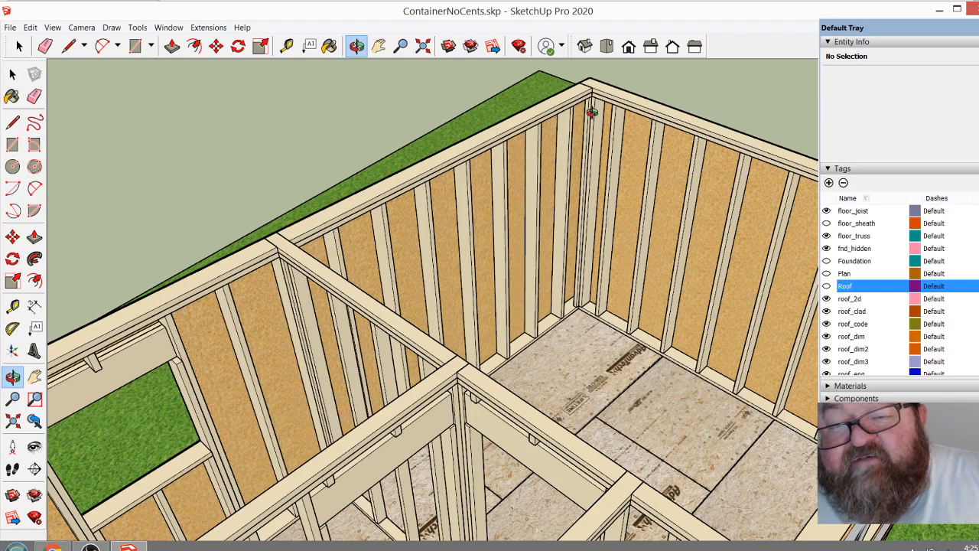
{"action": "scroll", "coordinate": [589, 115], "scroll_direction": "down", "scroll_amount": 2}
{"action": "scroll", "coordinate": [581, 170], "scroll_direction": "down", "scroll_amount": 2}
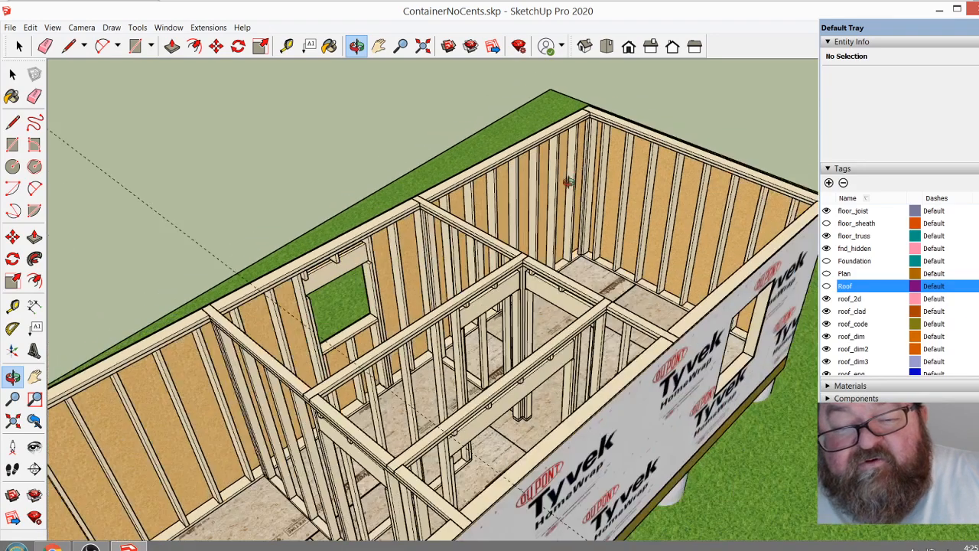
{"action": "scroll", "coordinate": [313, 351], "scroll_direction": "up", "scroll_amount": 3}
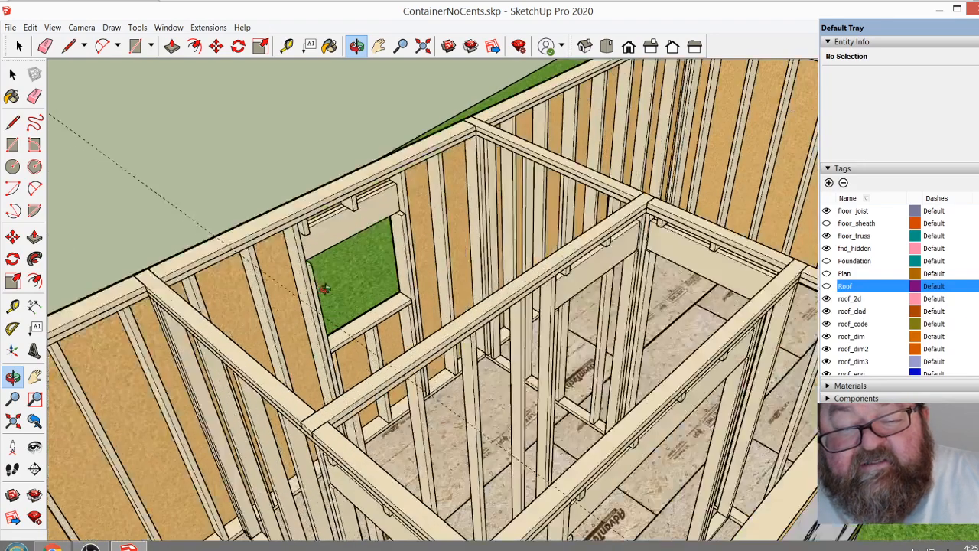
{"action": "scroll", "coordinate": [485, 247], "scroll_direction": "down", "scroll_amount": 2}
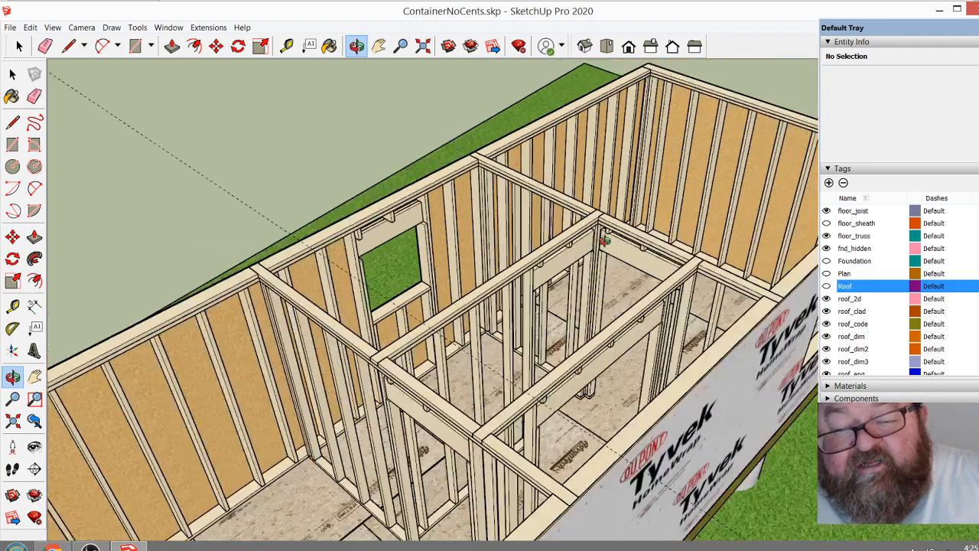
{"action": "scroll", "coordinate": [604, 241], "scroll_direction": "down", "scroll_amount": 4}
Inspect the room layout and partition framing from above, from the deck side and from the window end
{"action": "left_click_drag", "start_coordinate": [586, 355], "coordinate": [420, 426]}
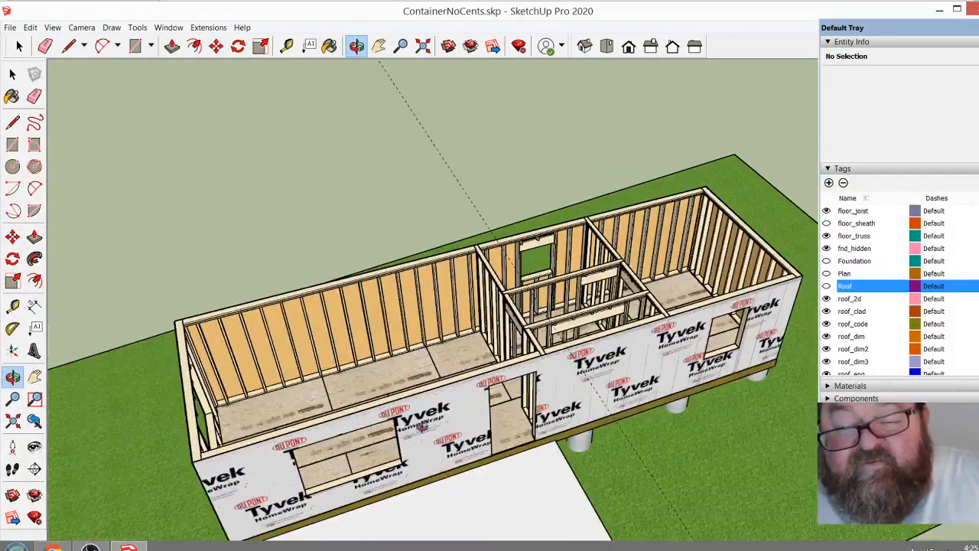
{"action": "left_click_drag", "start_coordinate": [316, 339], "coordinate": [383, 359]}
{"action": "left_click_drag", "start_coordinate": [419, 453], "coordinate": [734, 274]}
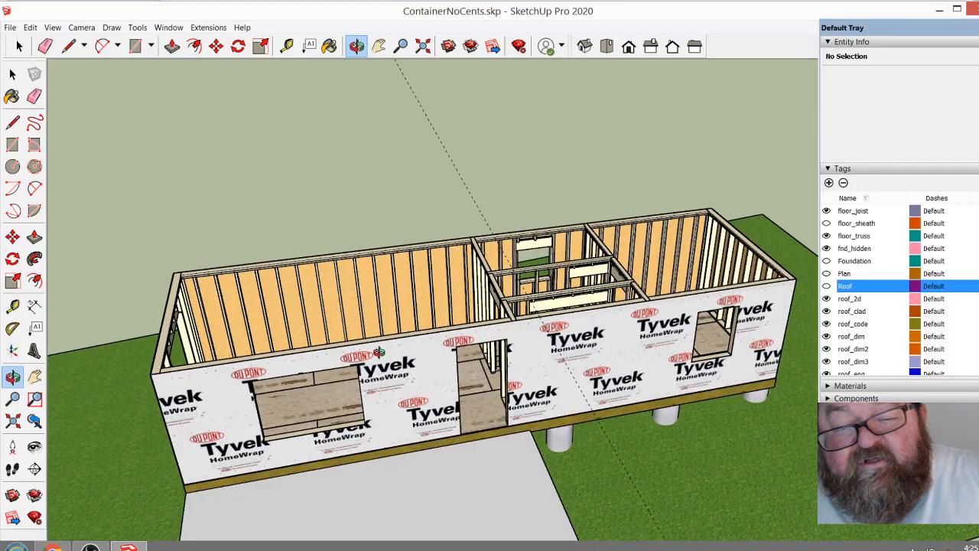
{"action": "left_click_drag", "start_coordinate": [409, 350], "coordinate": [645, 372]}
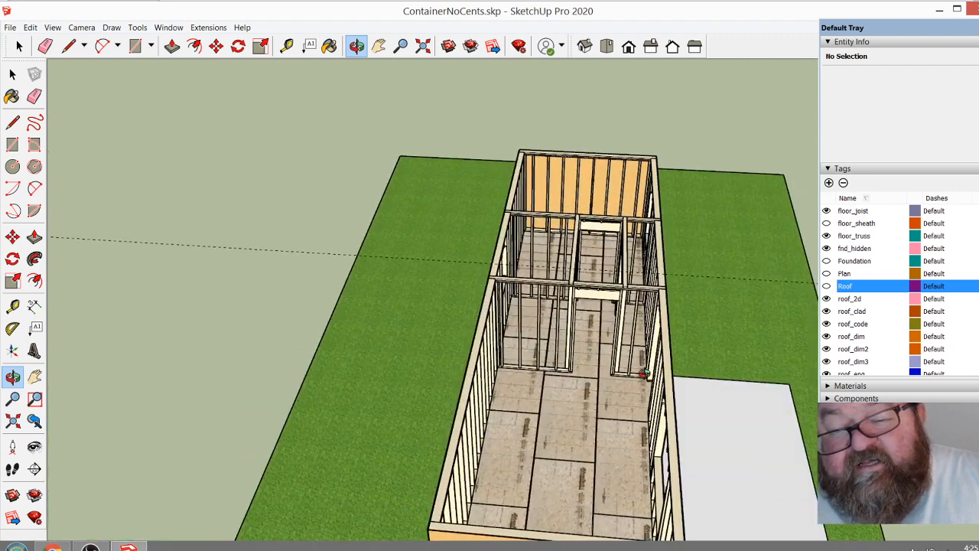
{"action": "left_click_drag", "start_coordinate": [609, 303], "coordinate": [615, 246]}
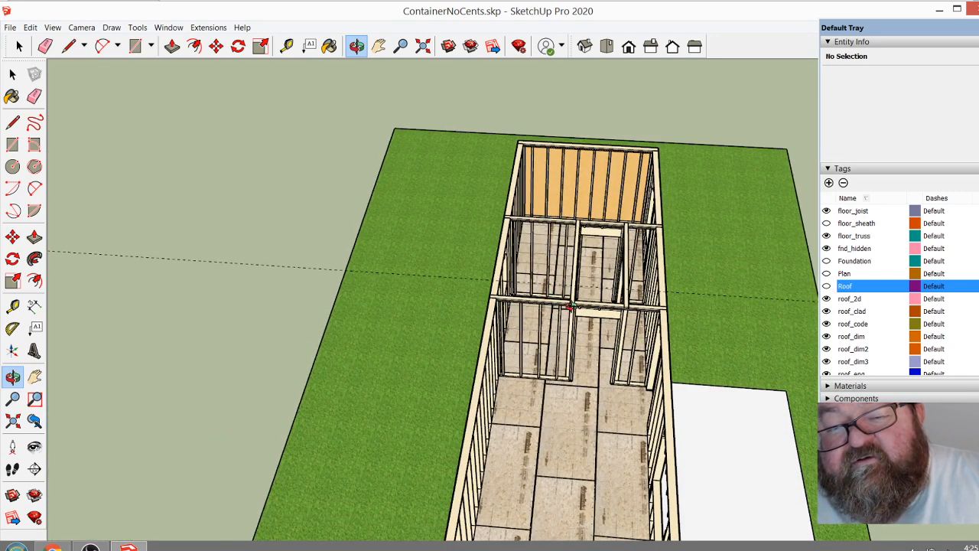
{"action": "left_click_drag", "start_coordinate": [589, 309], "coordinate": [509, 289]}
{"action": "scroll", "coordinate": [467, 285], "scroll_direction": "up", "scroll_amount": 5}
{"action": "left_click_drag", "start_coordinate": [481, 415], "coordinate": [472, 383]}
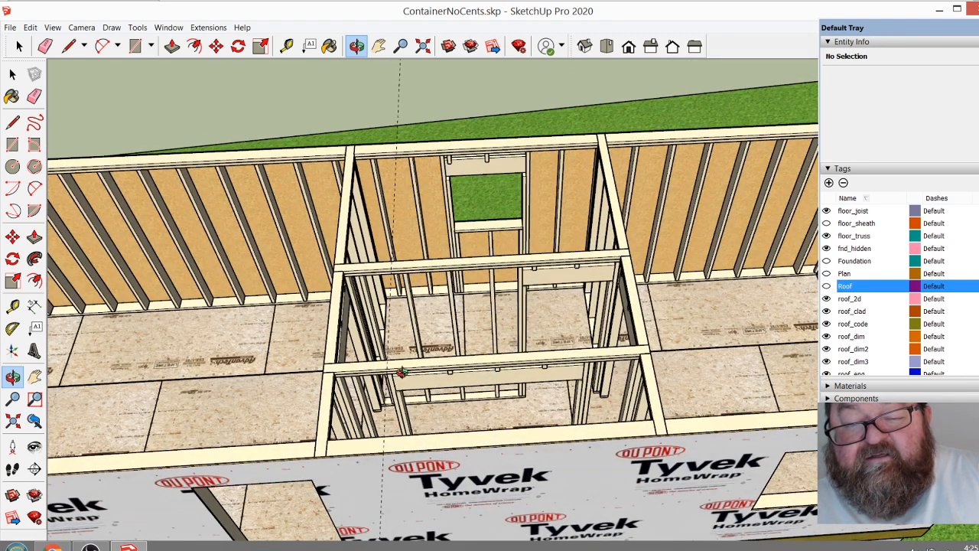
{"action": "scroll", "coordinate": [623, 342], "scroll_direction": "down", "scroll_amount": 6}
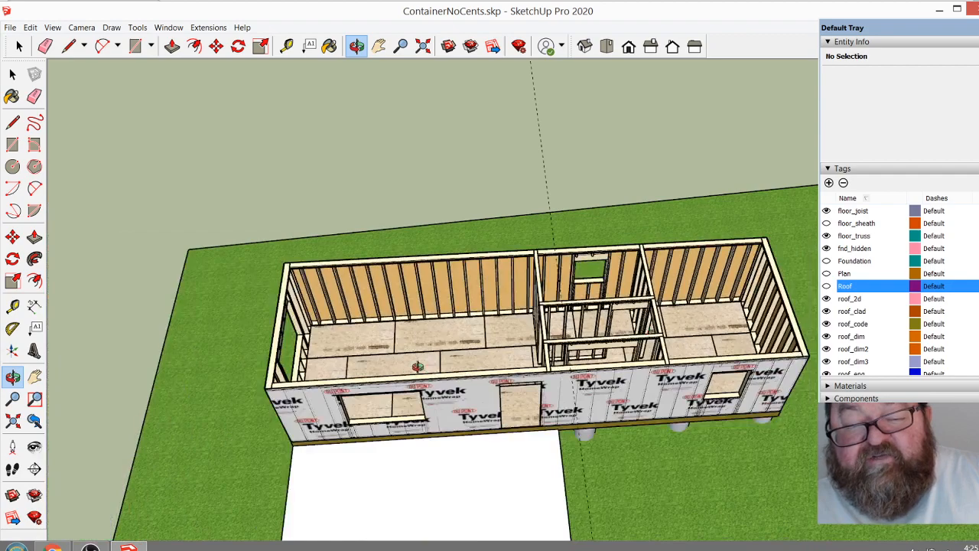
{"action": "mouse_move", "coordinate": [416, 366]}
{"action": "left_mouse_down"}
{"action": "mouse_move", "coordinate": [604, 386]}
{"action": "mouse_move", "coordinate": [650, 369]}
{"action": "mouse_move", "coordinate": [648, 399]}
{"action": "mouse_move", "coordinate": [536, 429]}
{"action": "left_mouse_up"}
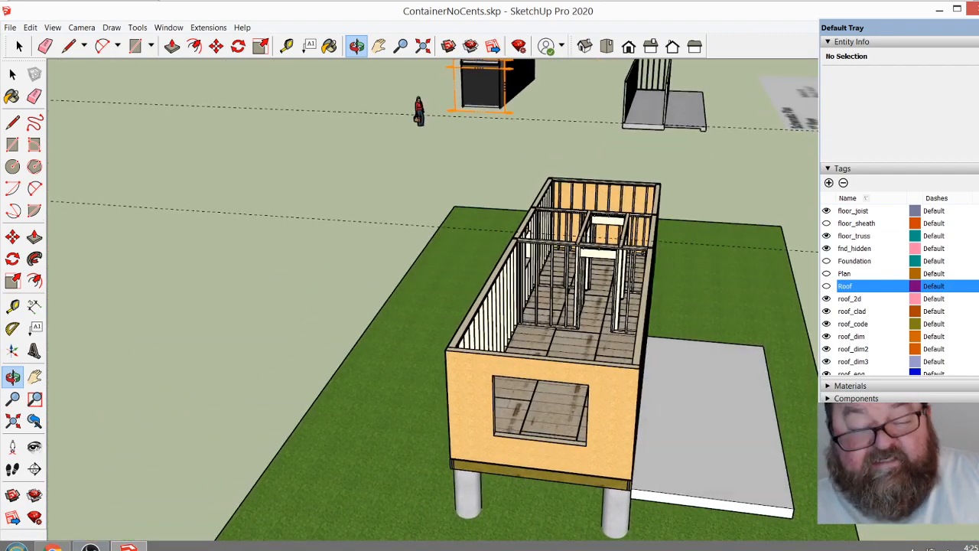
Switch to Chrome, open a new tab and search Google for "home depot"
{"action": "left_click", "coordinate": [52, 546]}
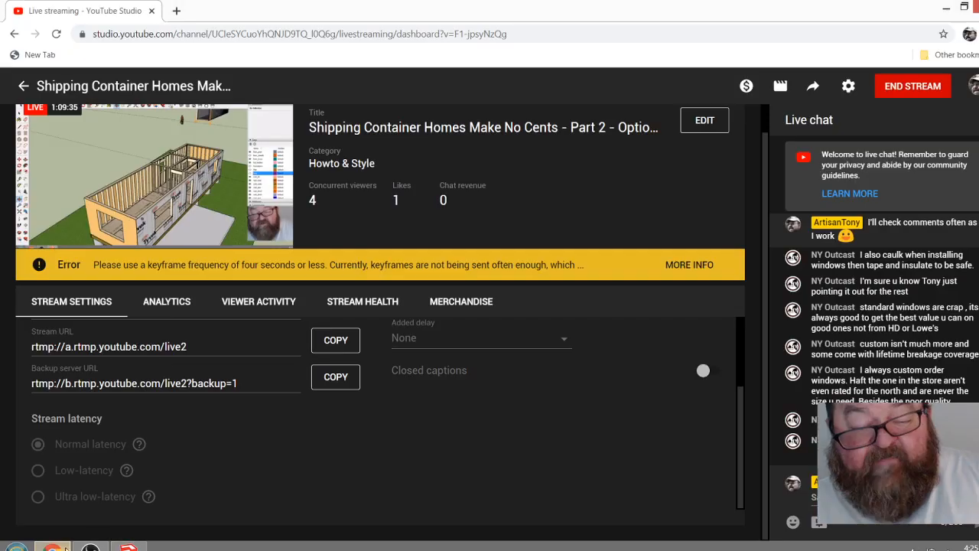
{"action": "left_click", "coordinate": [176, 10]}
{"action": "left_click", "coordinate": [450, 287]}
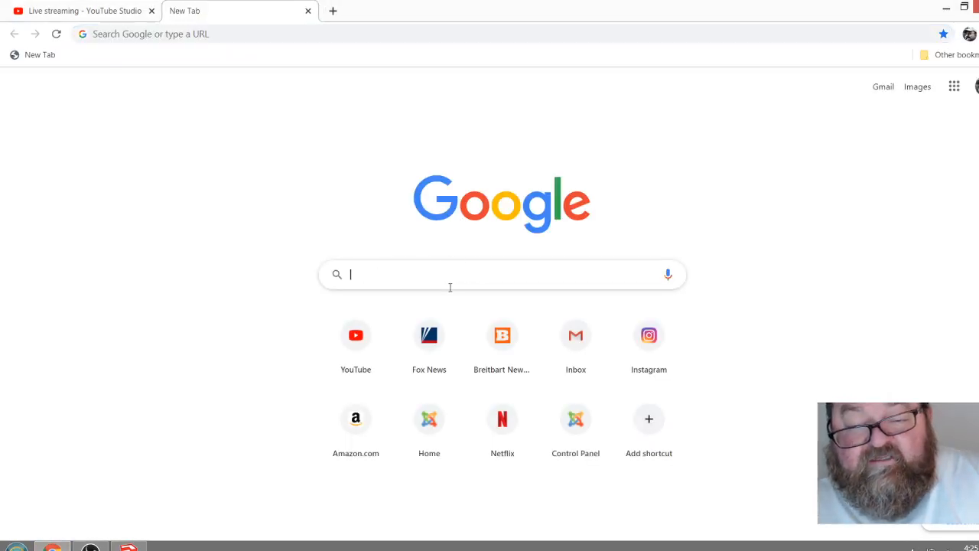
{"action": "type", "text": "home deo"}
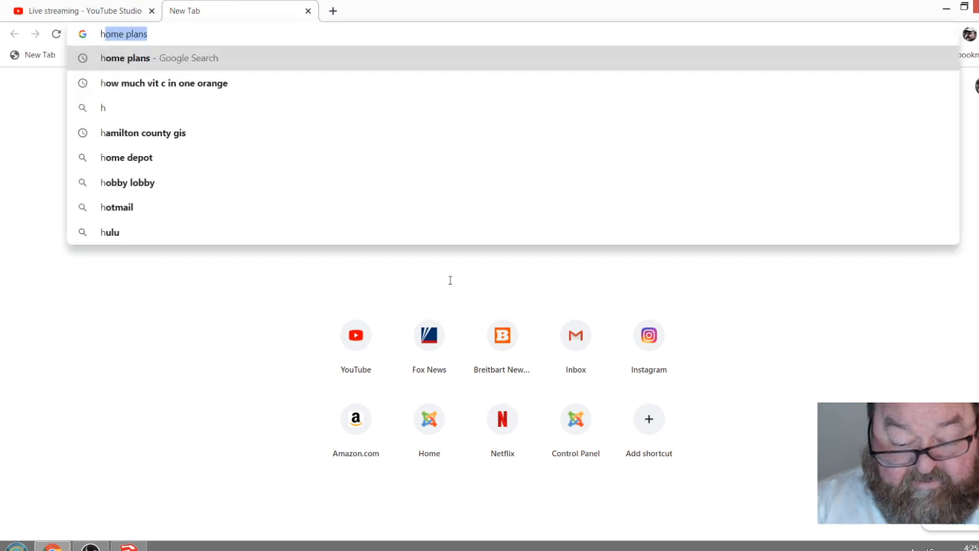
{"action": "key", "text": "BackSpace"}
{"action": "key", "text": "BackSpace"}
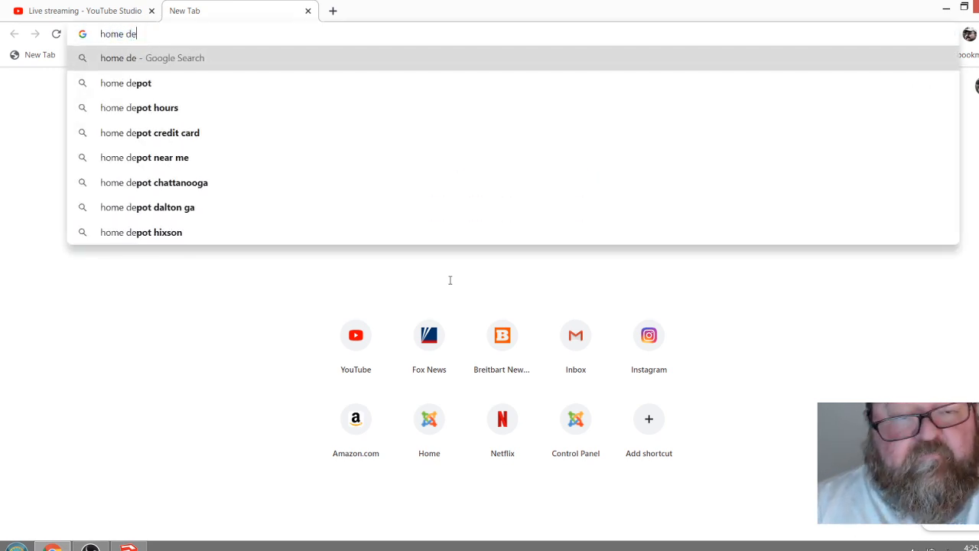
{"action": "key", "text": "BackSpace"}
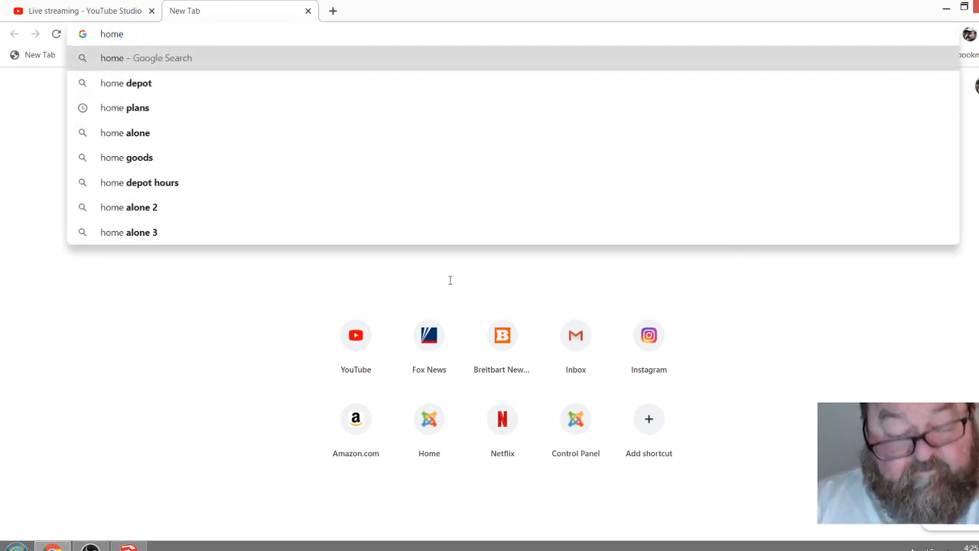
{"action": "type", "text": "depto"}
{"action": "key", "text": "BackSpace"}
{"action": "key", "text": "BackSpace"}
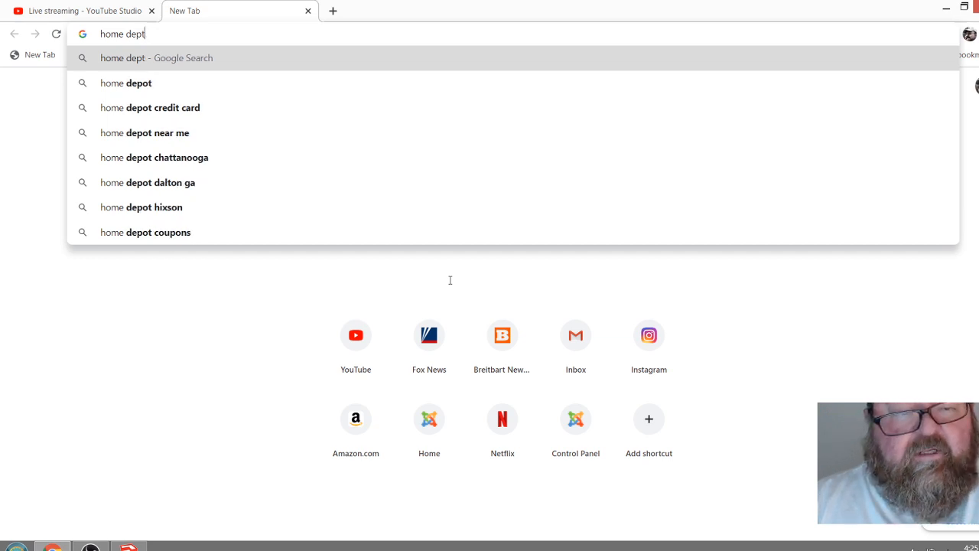
{"action": "type", "text": "ot"}
{"action": "key", "text": "Return"}
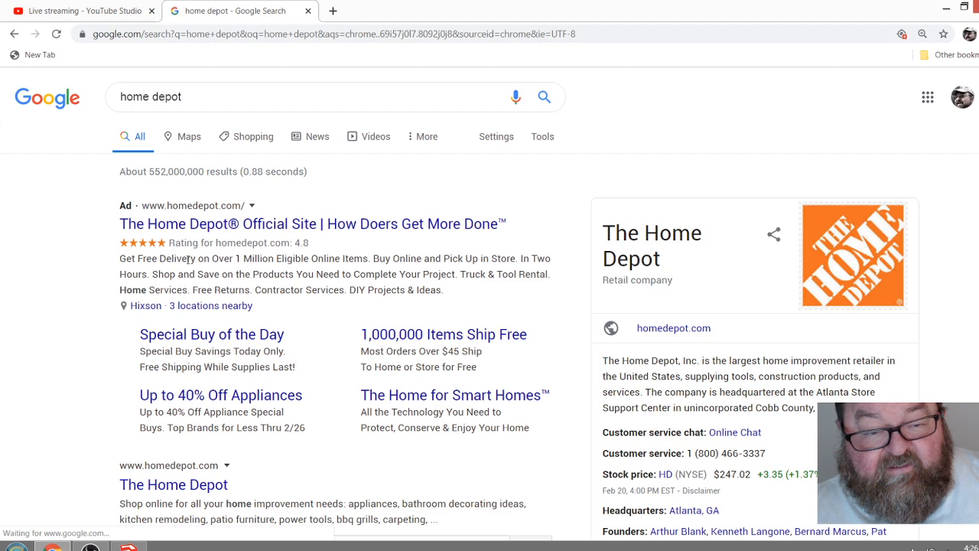
Refine the Google search to "home depot studs"
{"action": "left_click", "coordinate": [209, 98]}
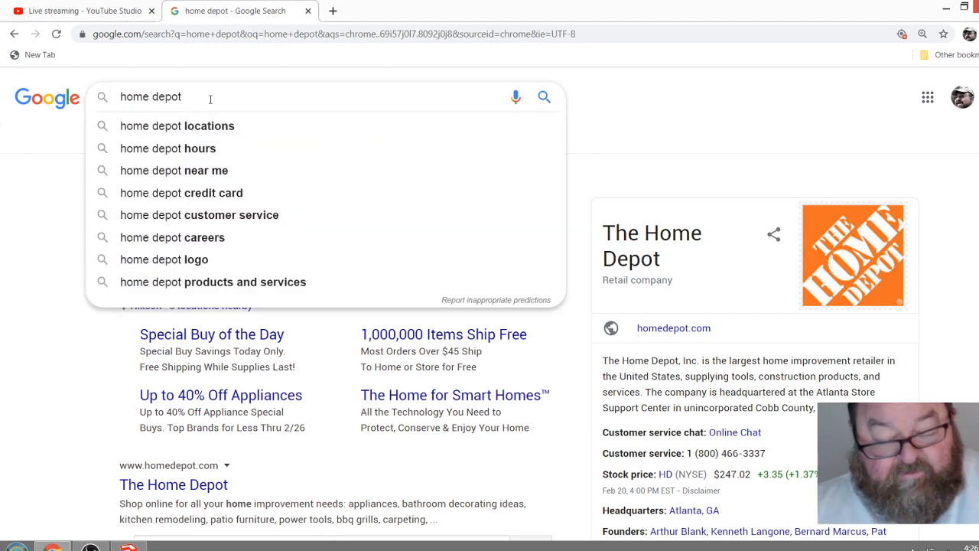
{"action": "type", "text": "studs"}
{"action": "key", "text": "Return"}
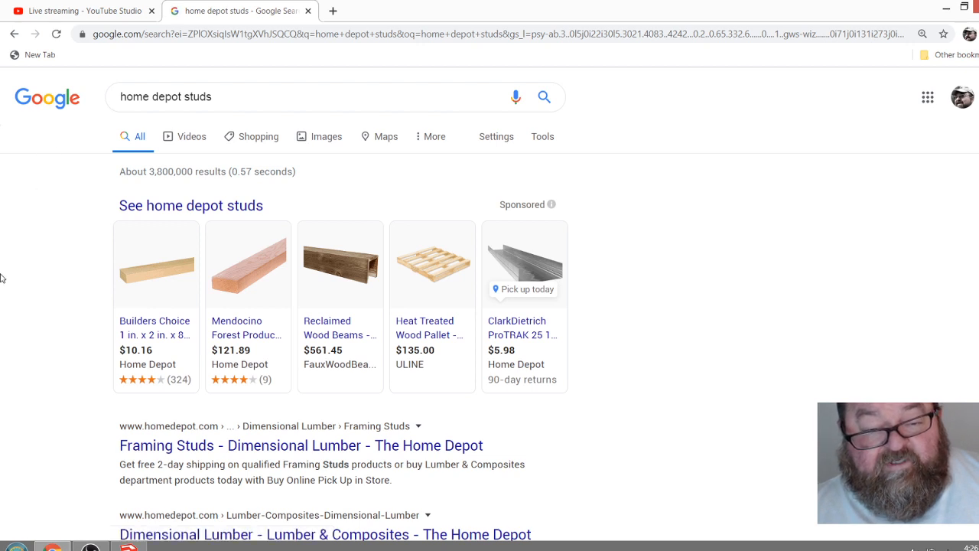
Open The Home Depot's Framing Studs page from the results and compare the prices of the listed whitewood studs
{"action": "scroll", "coordinate": [303, 321], "scroll_direction": "down", "scroll_amount": 2}
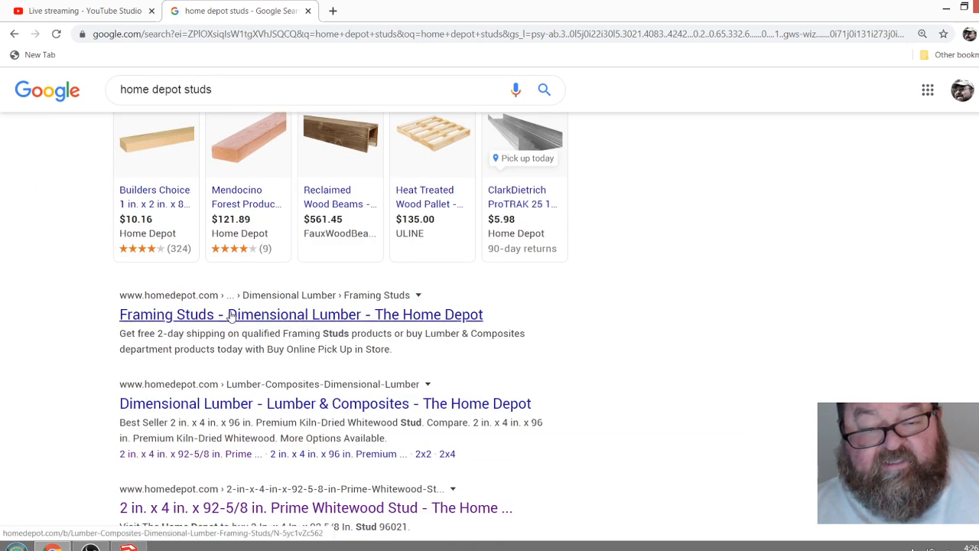
{"action": "left_click", "coordinate": [175, 315]}
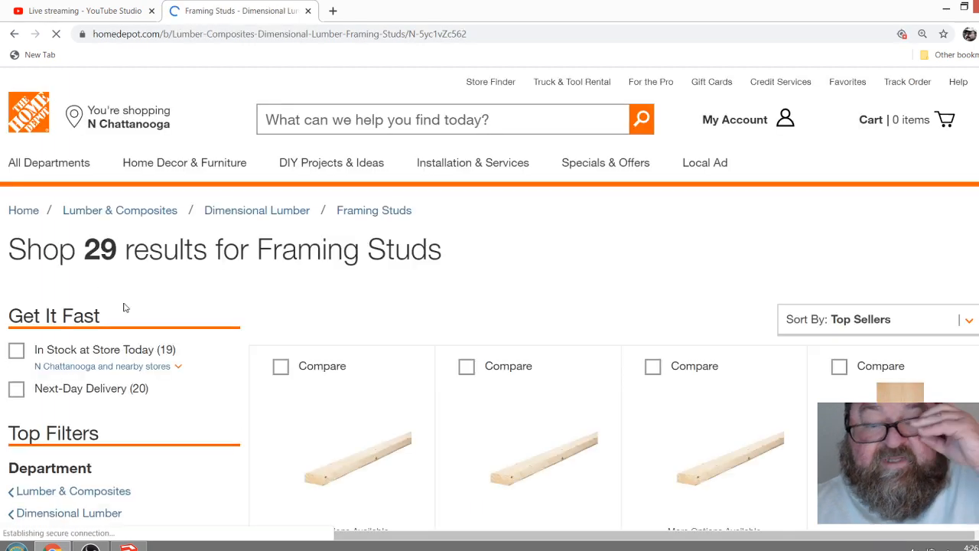
{"action": "scroll", "coordinate": [126, 309], "scroll_direction": "down", "scroll_amount": 3}
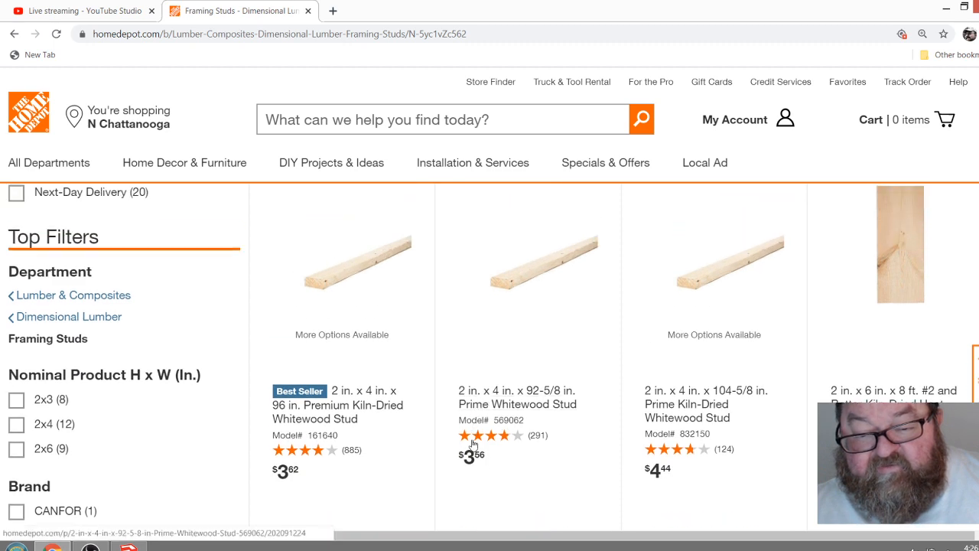
{"action": "scroll", "coordinate": [490, 405], "scroll_direction": "down", "scroll_amount": 2}
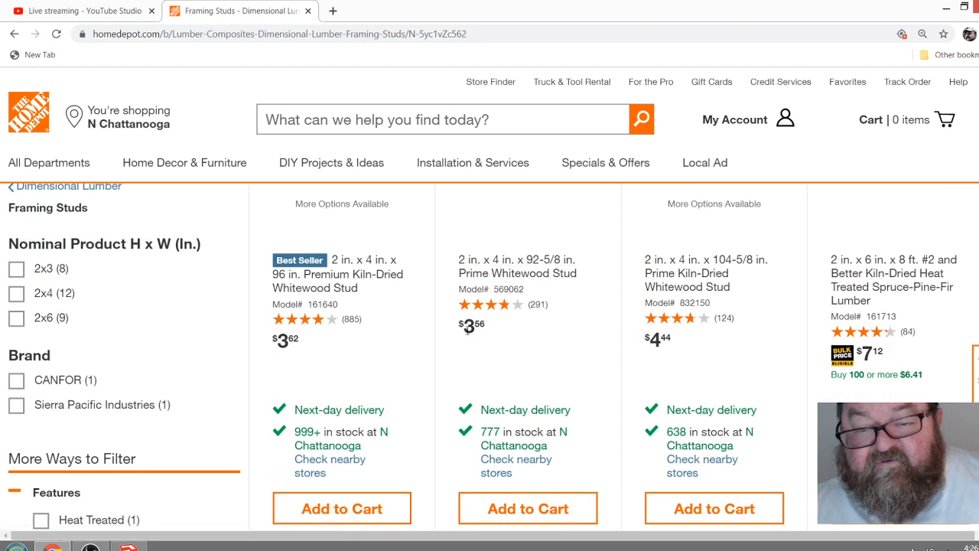
Switch to SketchUp and inspect the house's open wall framing and partitions from the deck side and from above
{"action": "left_click", "coordinate": [128, 545]}
{"action": "left_click_drag", "start_coordinate": [559, 384], "coordinate": [363, 382]}
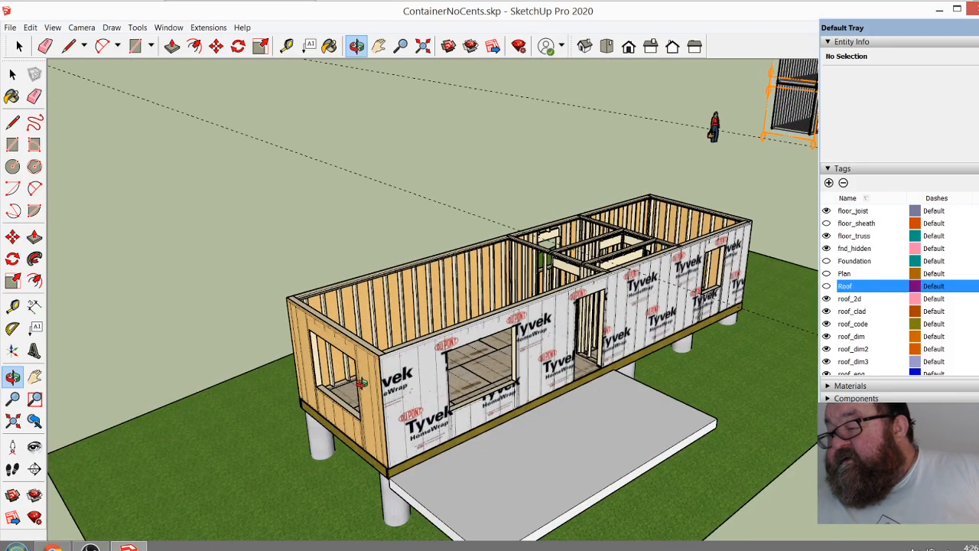
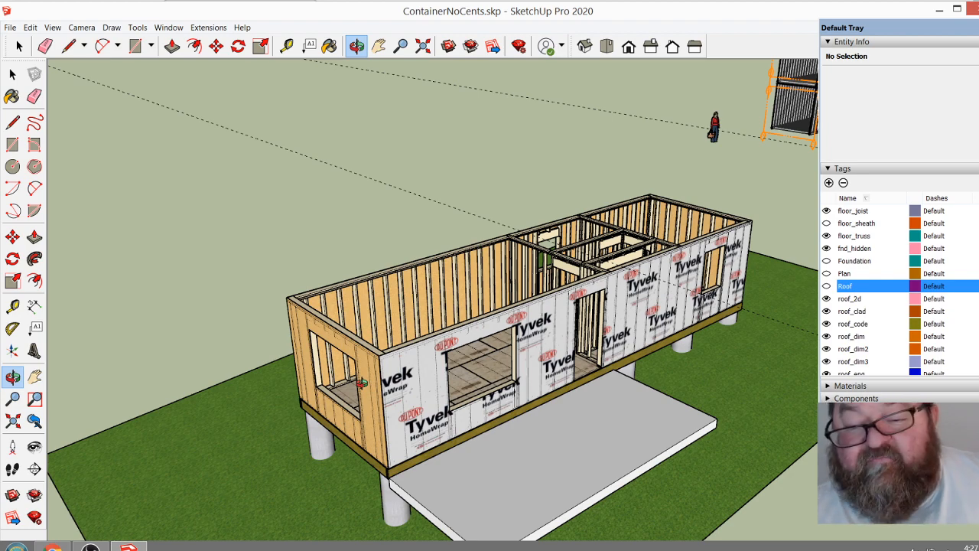
{"action": "left_click_drag", "start_coordinate": [478, 330], "coordinate": [373, 436]}
{"action": "scroll", "coordinate": [461, 413], "scroll_direction": "up", "scroll_amount": 3}
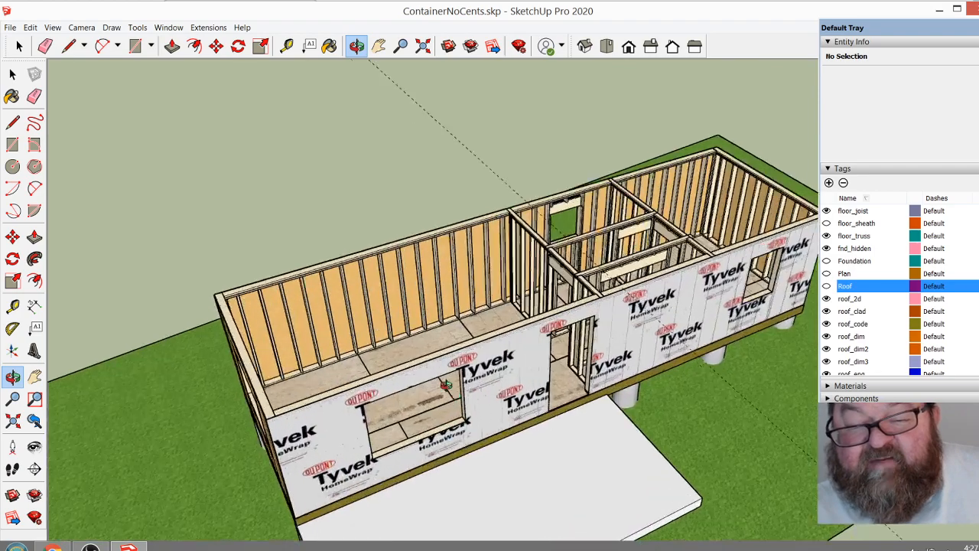
{"action": "scroll", "coordinate": [470, 333], "scroll_direction": "down", "scroll_amount": 3}
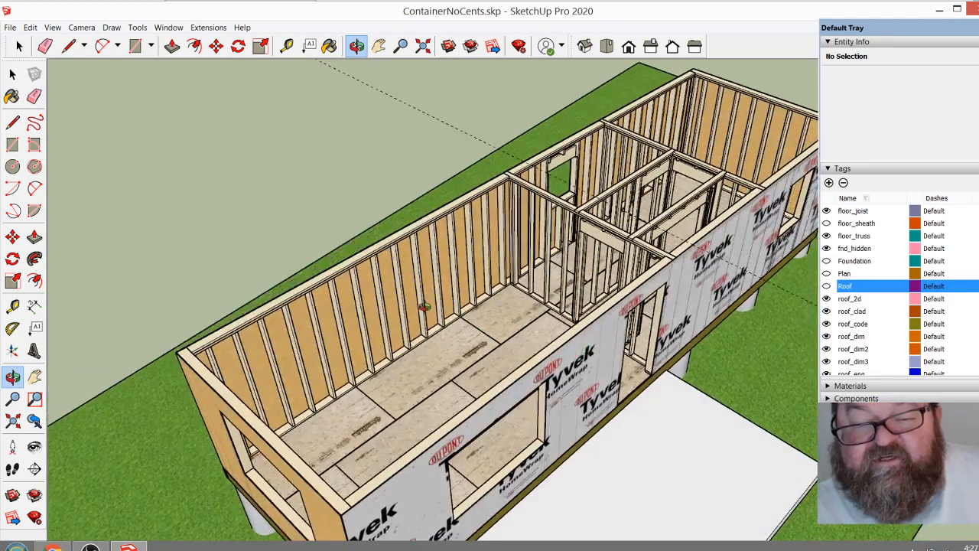
{"action": "scroll", "coordinate": [336, 313], "scroll_direction": "up", "scroll_amount": 3}
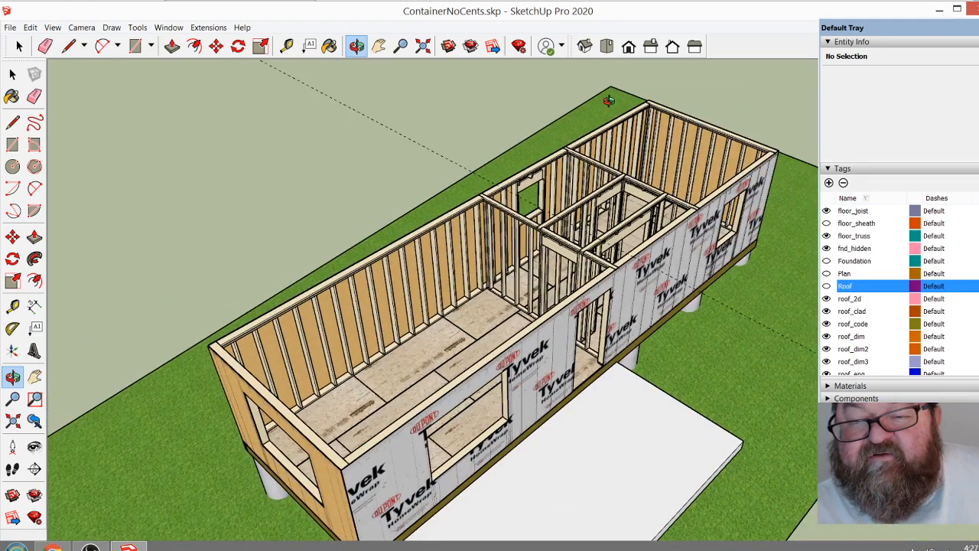
{"action": "left_click_drag", "start_coordinate": [431, 311], "coordinate": [374, 280]}
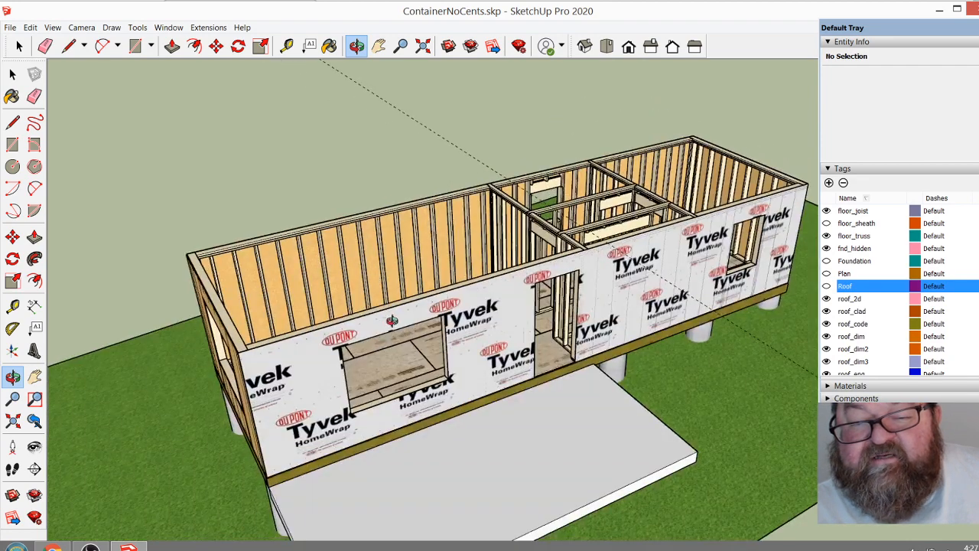
{"action": "left_click_drag", "start_coordinate": [391, 319], "coordinate": [517, 326]}
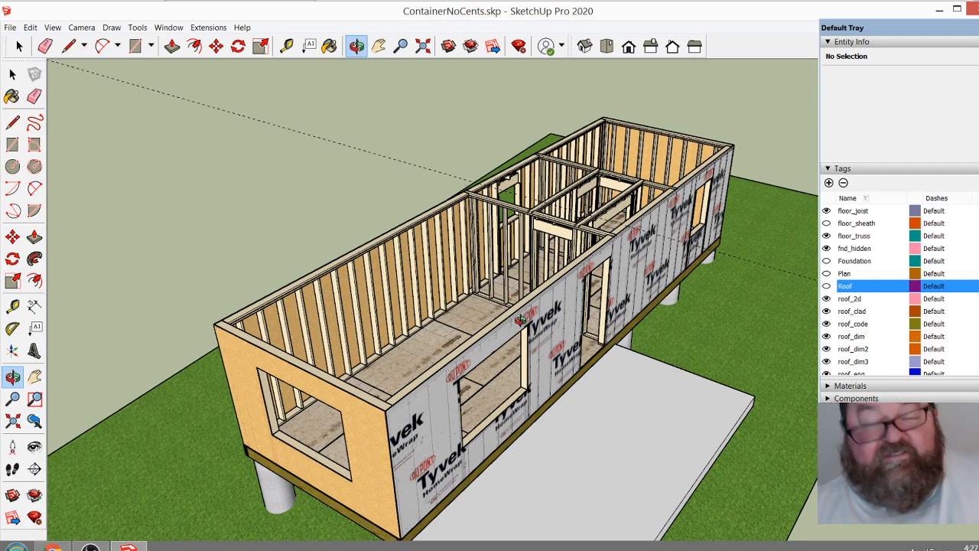
Switch to Chrome and check the prices of the 2x3, 2x4 and 2x6 studs further down the Framing Studs page
{"action": "left_click", "coordinate": [52, 546]}
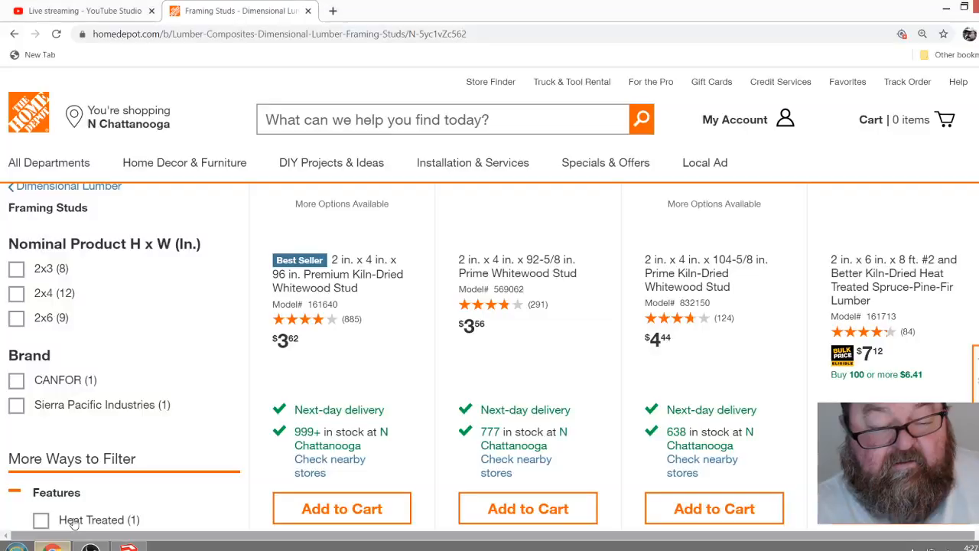
{"action": "scroll", "coordinate": [507, 336], "scroll_direction": "down", "scroll_amount": 5}
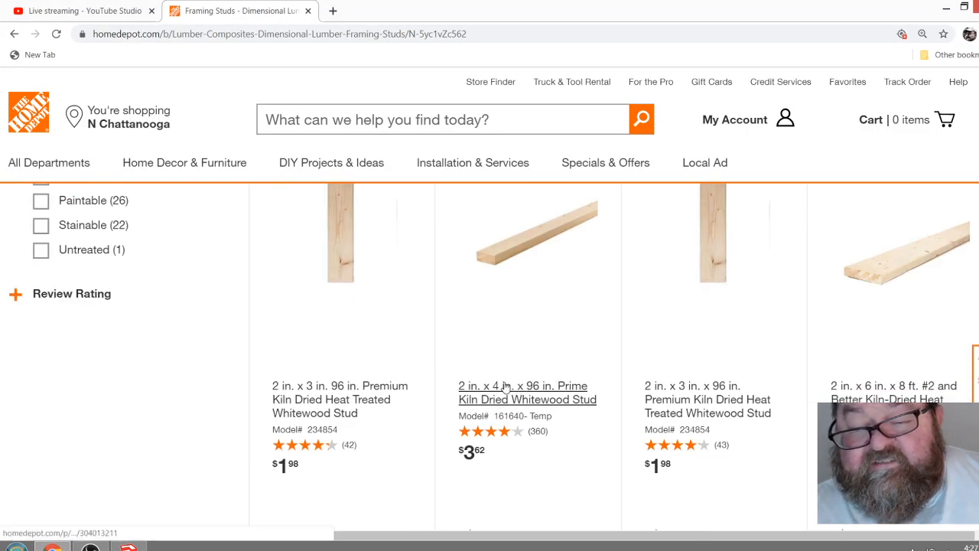
{"action": "scroll", "coordinate": [451, 379], "scroll_direction": "down", "scroll_amount": 5}
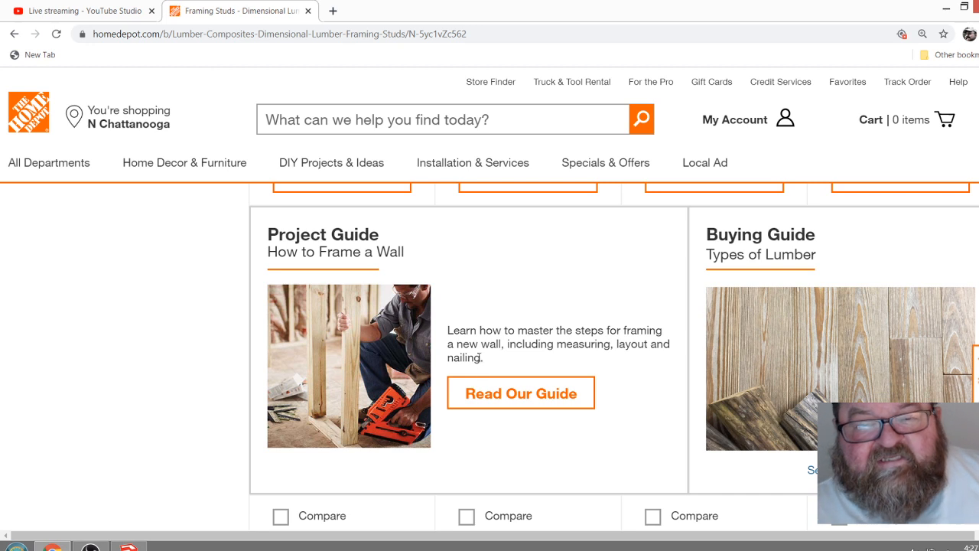
{"action": "scroll", "coordinate": [482, 359], "scroll_direction": "up", "scroll_amount": 4}
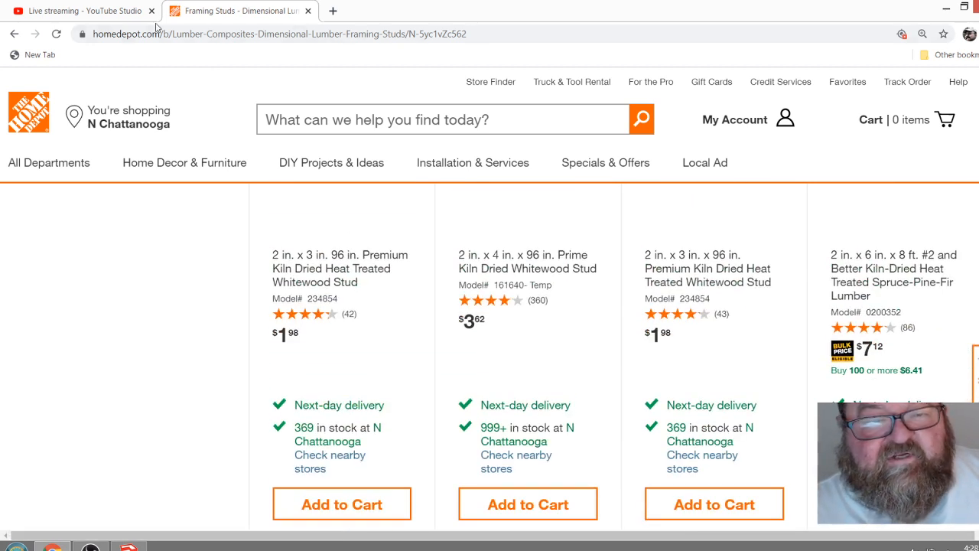
Switch to SketchUp and inspect the house from its window end, from eye level up to the interior partitions
{"action": "left_click", "coordinate": [129, 547]}
{"action": "mouse_move", "coordinate": [467, 278]}
{"action": "left_mouse_down"}
{"action": "mouse_move", "coordinate": [498, 229]}
{"action": "mouse_move", "coordinate": [463, 238]}
{"action": "left_mouse_up"}
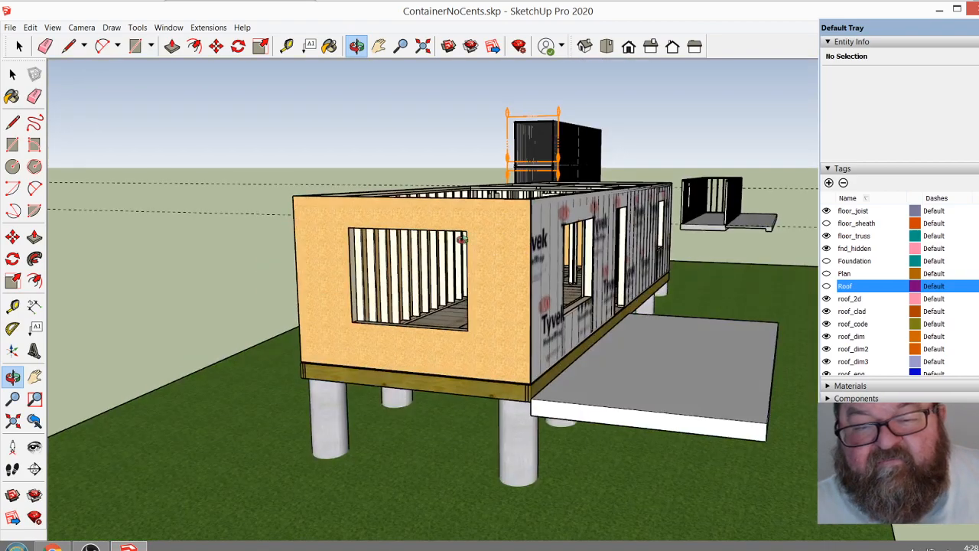
{"action": "left_click_drag", "start_coordinate": [466, 288], "coordinate": [591, 374]}
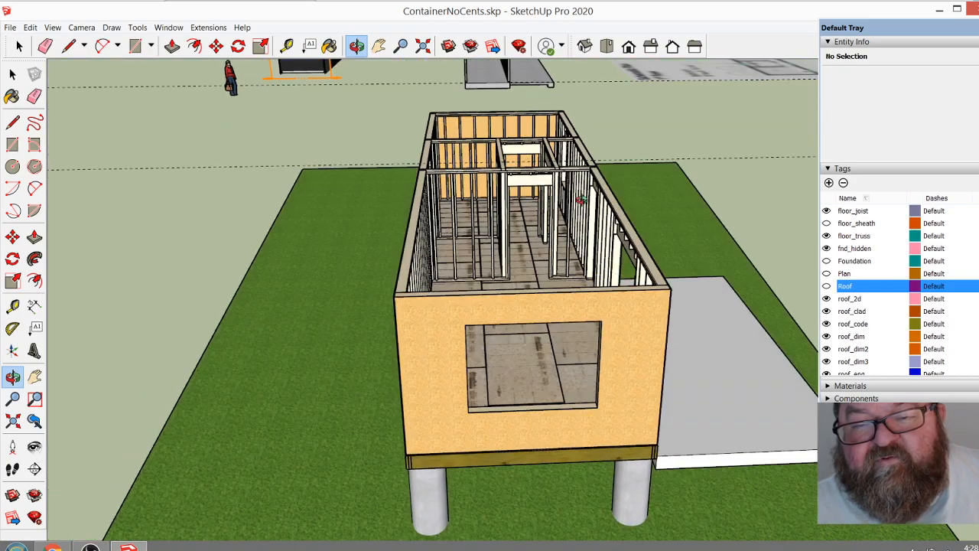
{"action": "left_click_drag", "start_coordinate": [569, 301], "coordinate": [400, 353]}
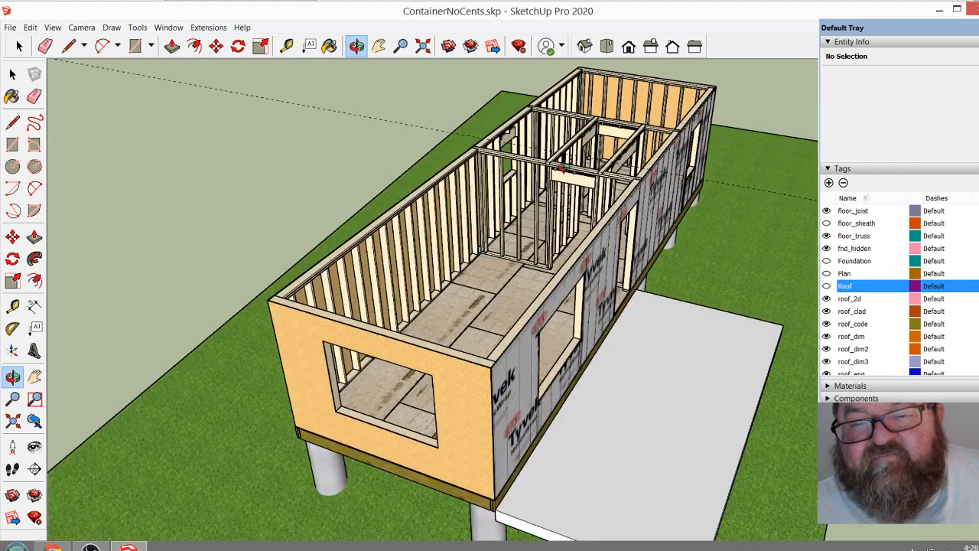
{"action": "left_click_drag", "start_coordinate": [532, 344], "coordinate": [533, 332]}
{"action": "left_click_drag", "start_coordinate": [421, 419], "coordinate": [408, 417]}
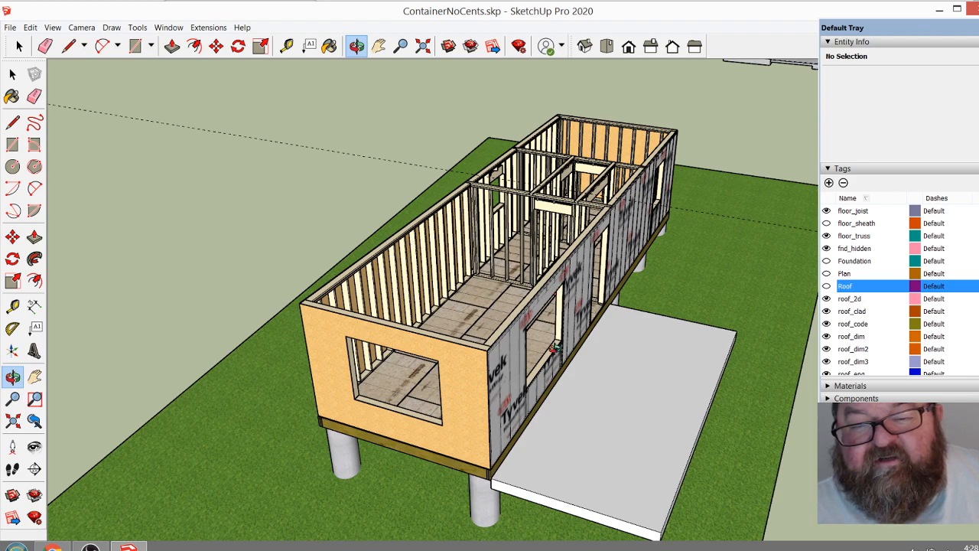
Examine the Tyvek-wrapped deck wall and its openings, comparing them with the sheathed window-end wall
{"action": "left_click_drag", "start_coordinate": [554, 348], "coordinate": [407, 353]}
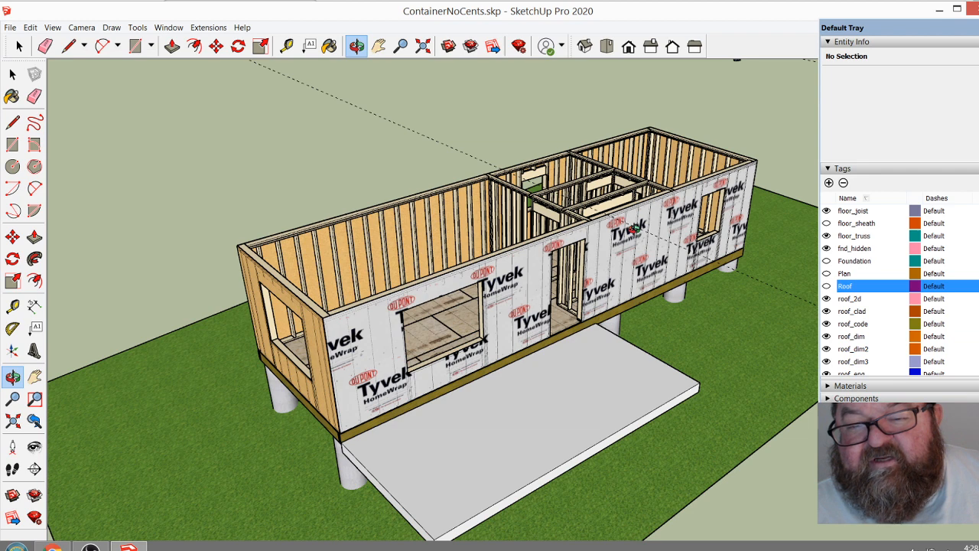
{"action": "left_click_drag", "start_coordinate": [393, 307], "coordinate": [481, 307]}
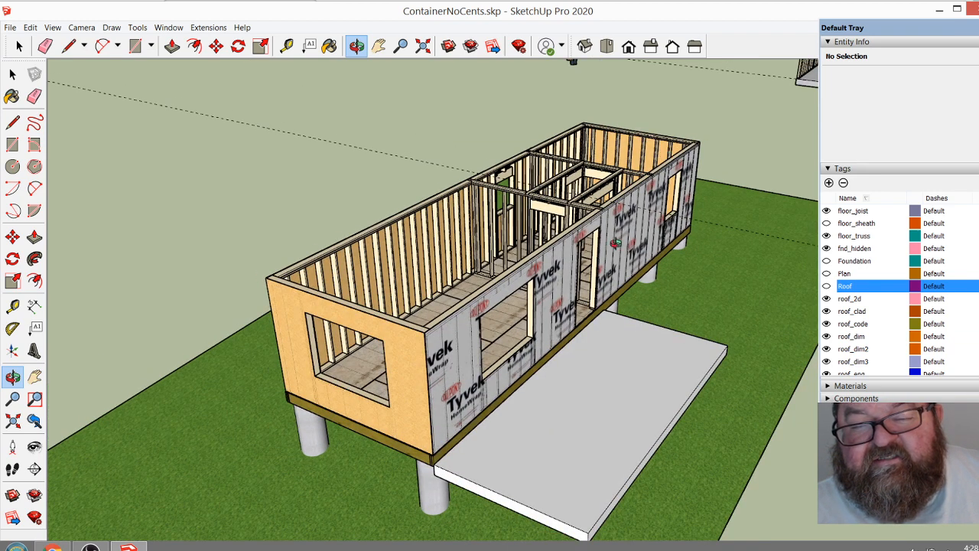
{"action": "left_click_drag", "start_coordinate": [615, 242], "coordinate": [443, 336]}
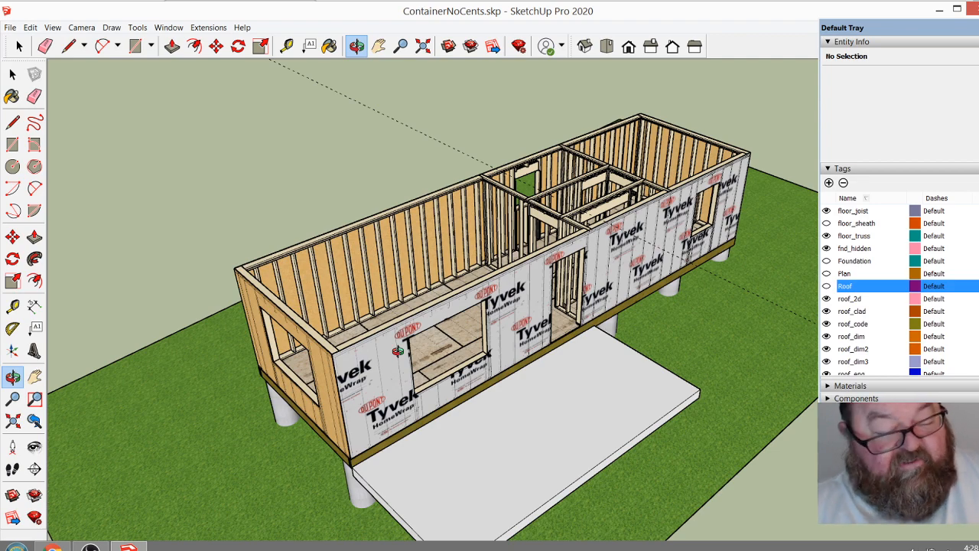
{"action": "left_click_drag", "start_coordinate": [432, 329], "coordinate": [734, 277]}
{"action": "left_click_drag", "start_coordinate": [682, 258], "coordinate": [471, 179]}
{"action": "left_click_drag", "start_coordinate": [480, 316], "coordinate": [417, 294]}
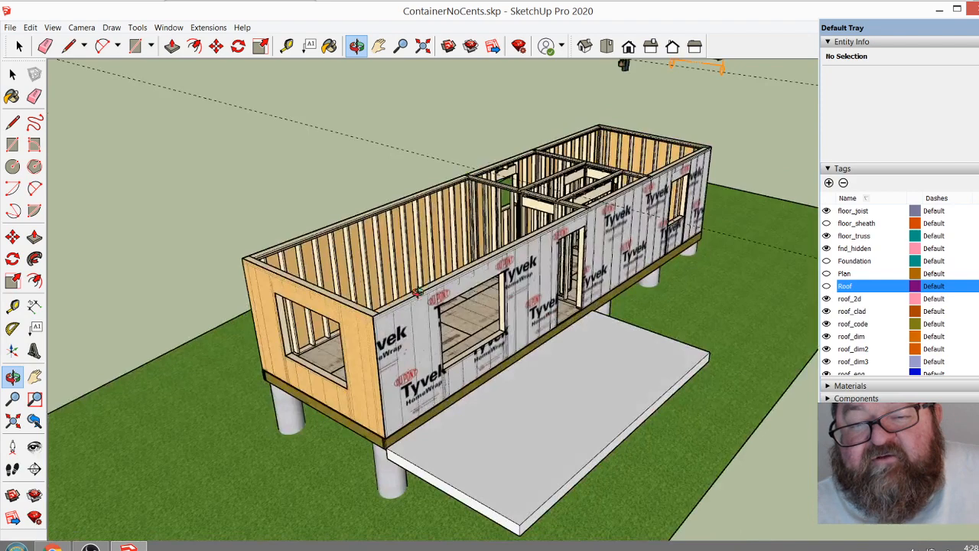
{"action": "left_click_drag", "start_coordinate": [386, 340], "coordinate": [579, 226]}
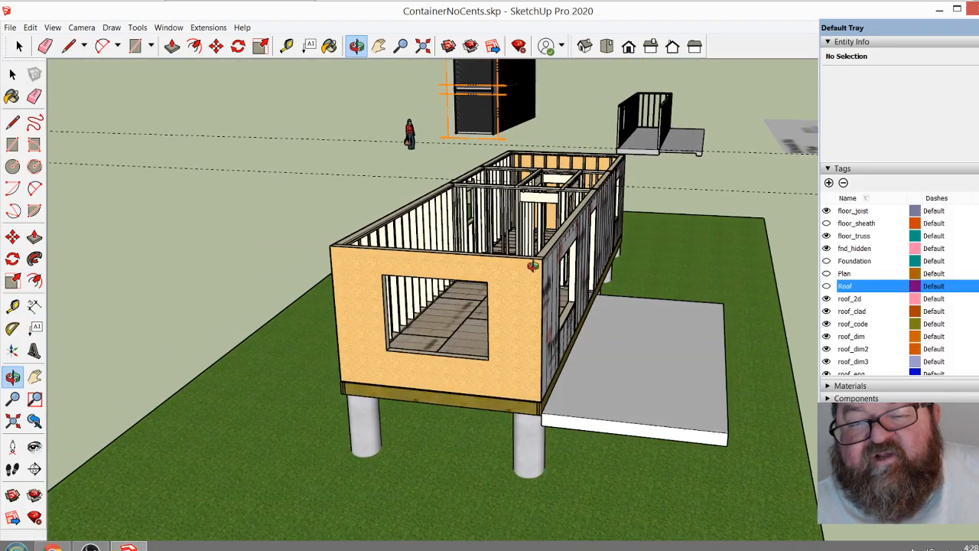
{"action": "left_click_drag", "start_coordinate": [551, 277], "coordinate": [428, 315]}
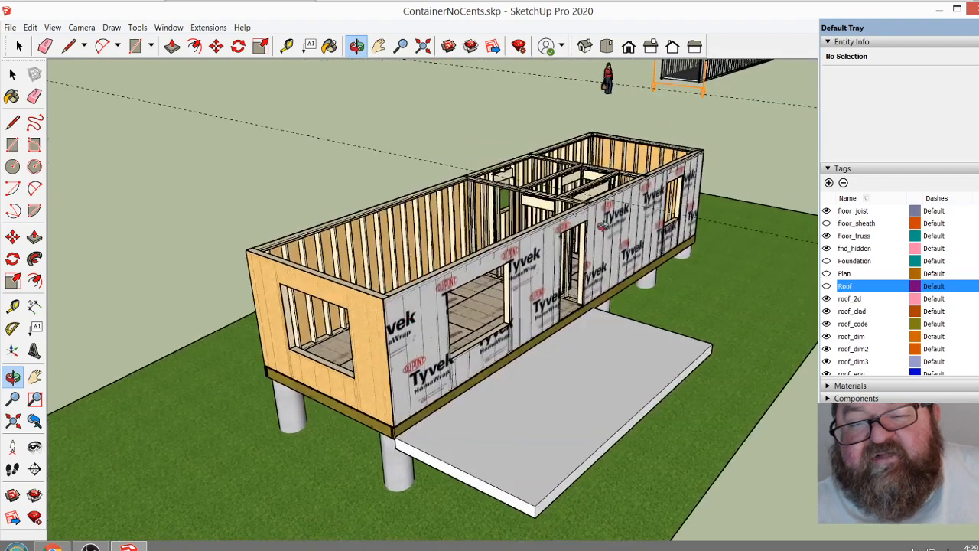
{"action": "left_click_drag", "start_coordinate": [543, 343], "coordinate": [489, 268]}
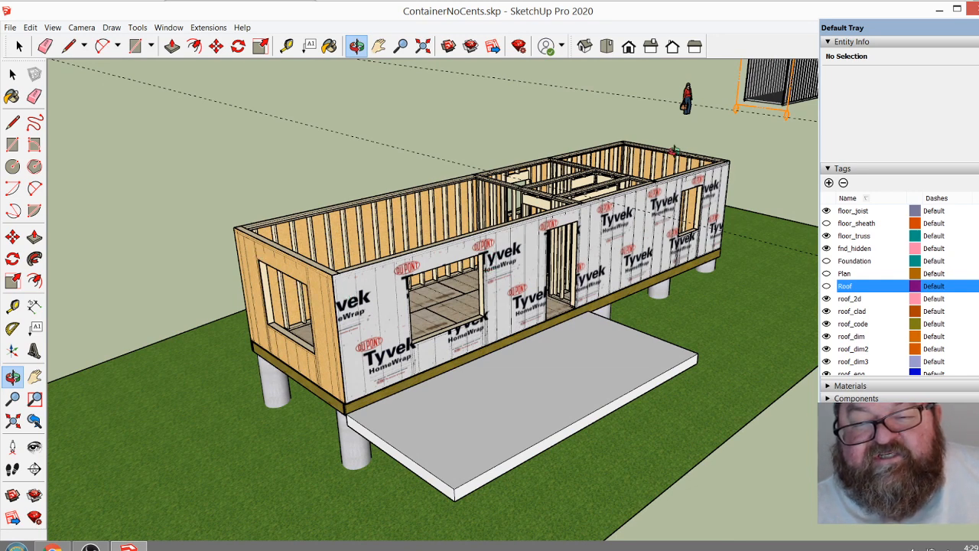
{"action": "left_click_drag", "start_coordinate": [387, 319], "coordinate": [325, 281]}
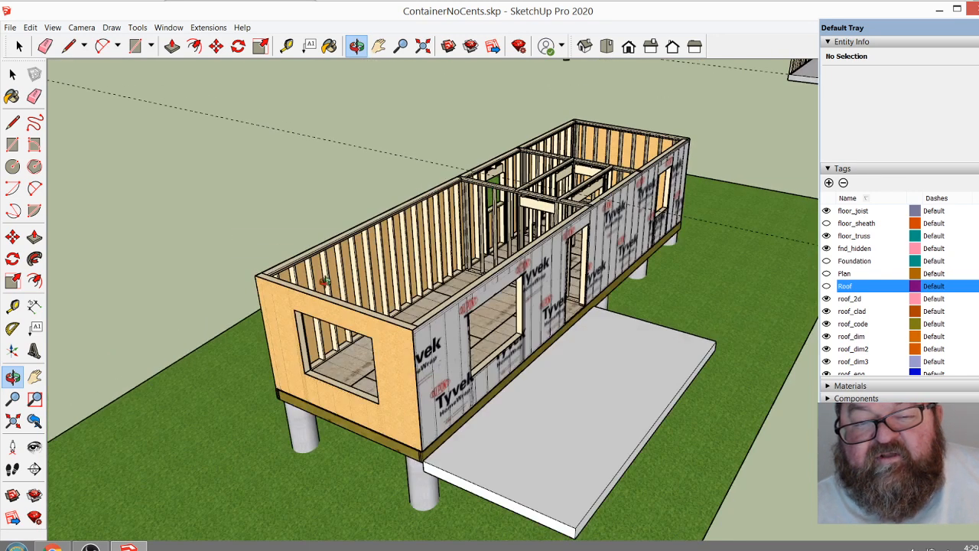
{"action": "left_click_drag", "start_coordinate": [441, 351], "coordinate": [459, 309]}
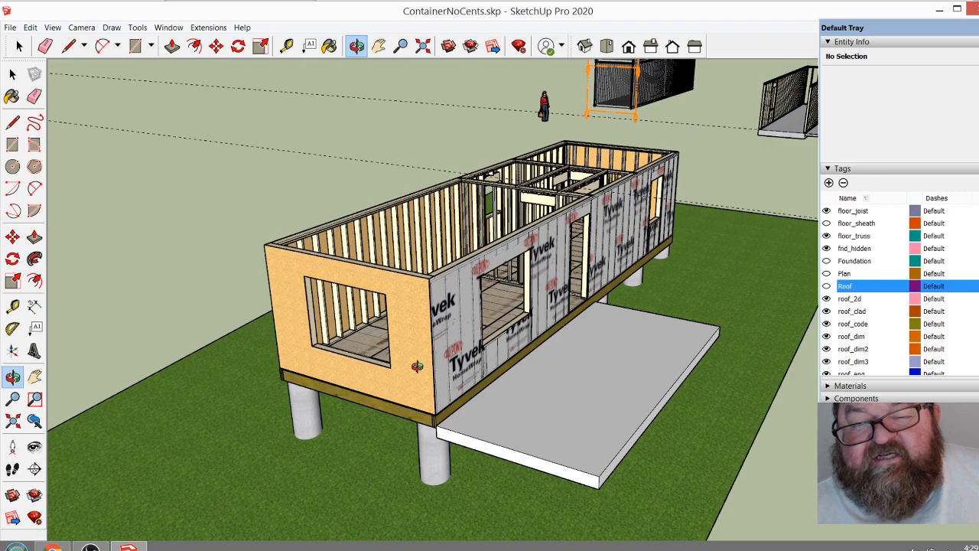
Examine the floor rim and concrete piers at the window end, and the whole floor layout from above
{"action": "left_click_drag", "start_coordinate": [416, 369], "coordinate": [443, 456]}
{"action": "scroll", "coordinate": [498, 373], "scroll_direction": "up", "scroll_amount": 5}
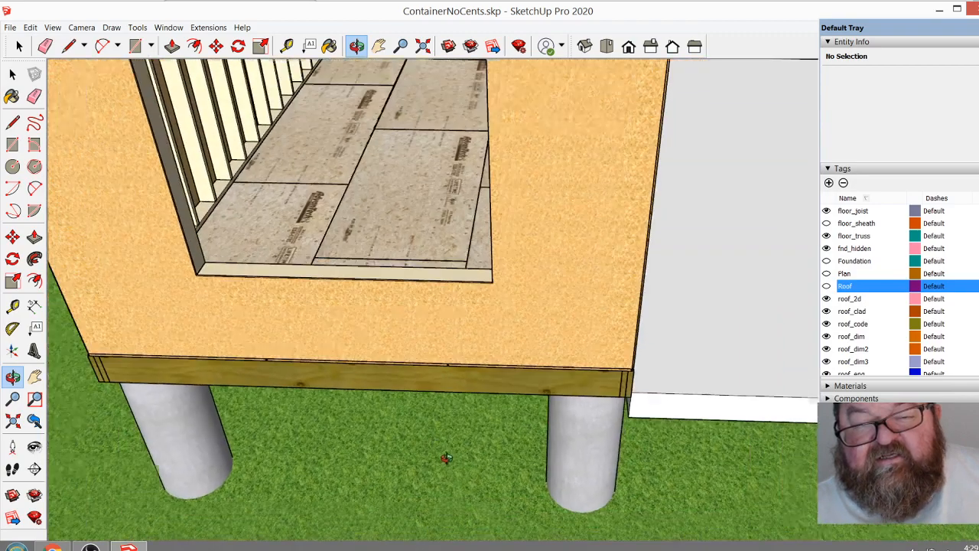
{"action": "scroll", "coordinate": [450, 459], "scroll_direction": "down", "scroll_amount": 3}
{"action": "scroll", "coordinate": [451, 459], "scroll_direction": "down", "scroll_amount": 8}
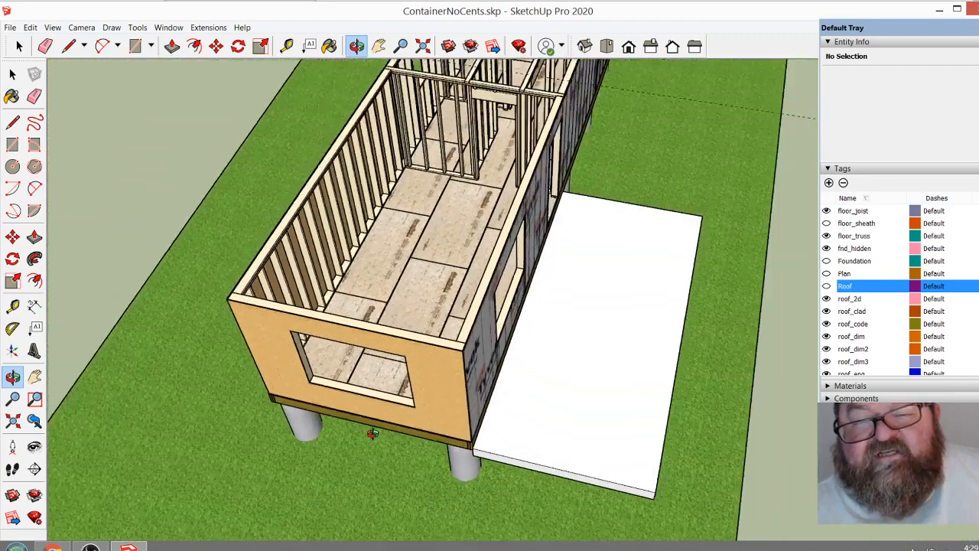
{"action": "left_click_drag", "start_coordinate": [378, 384], "coordinate": [374, 387]}
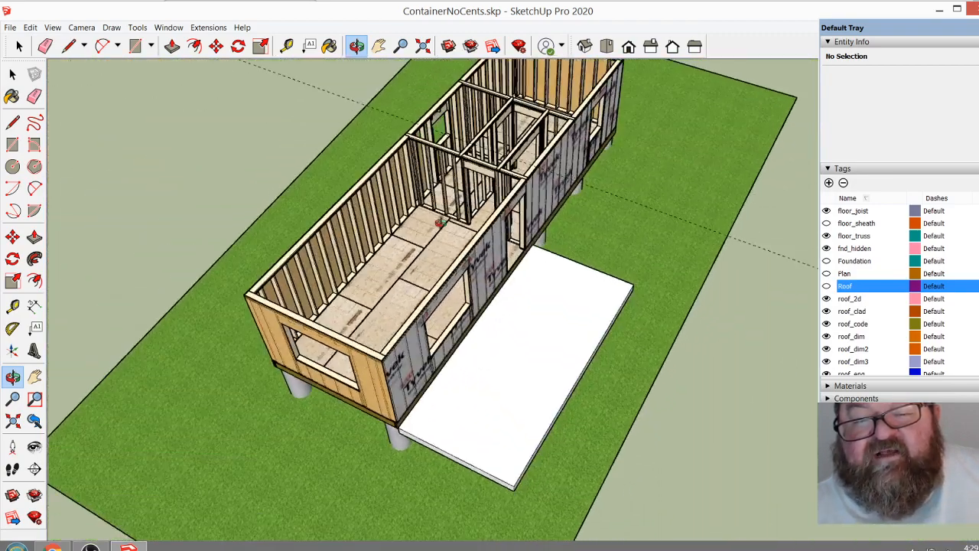
{"action": "scroll", "coordinate": [453, 237], "scroll_direction": "up", "scroll_amount": 2}
{"action": "scroll", "coordinate": [423, 302], "scroll_direction": "down", "scroll_amount": 3}
{"action": "mouse_move", "coordinate": [423, 299]}
{"action": "left_mouse_down"}
{"action": "mouse_move", "coordinate": [443, 242]}
{"action": "mouse_move", "coordinate": [435, 160]}
{"action": "left_mouse_up"}
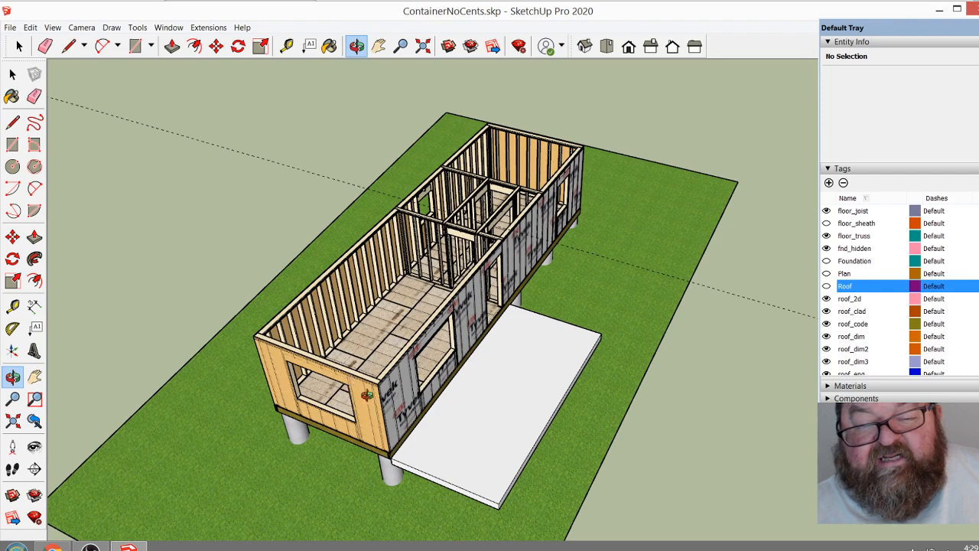
{"action": "left_click_drag", "start_coordinate": [367, 394], "coordinate": [335, 391]}
{"action": "left_click_drag", "start_coordinate": [389, 316], "coordinate": [396, 346]}
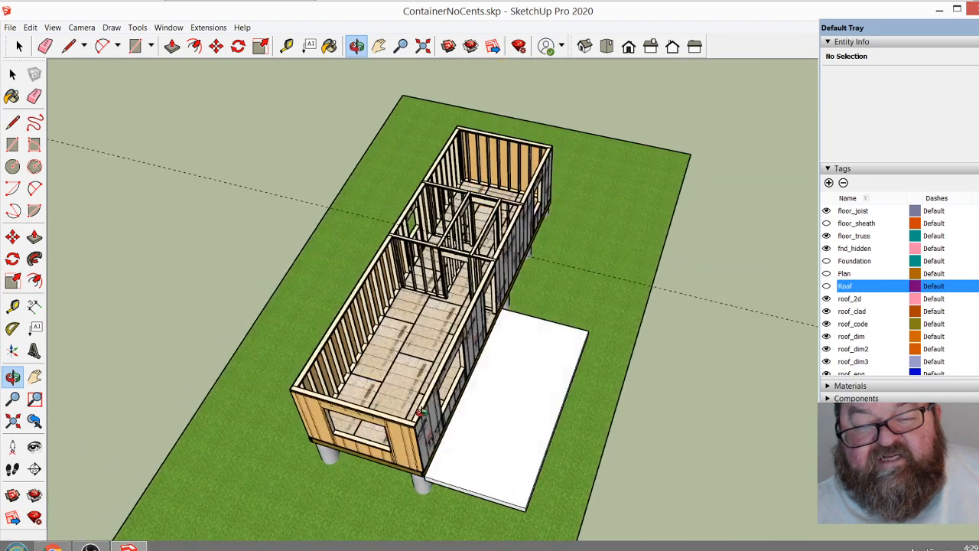
Examine the subfloor panels and wall studs of the large room close up from above the window end
{"action": "scroll", "coordinate": [396, 346], "scroll_direction": "up", "scroll_amount": 5}
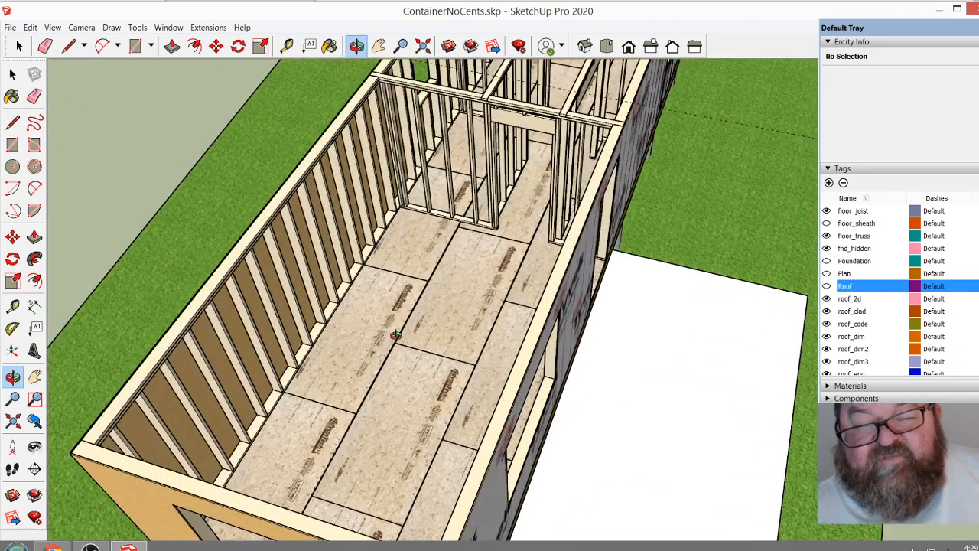
{"action": "left_click_drag", "start_coordinate": [394, 335], "coordinate": [472, 267]}
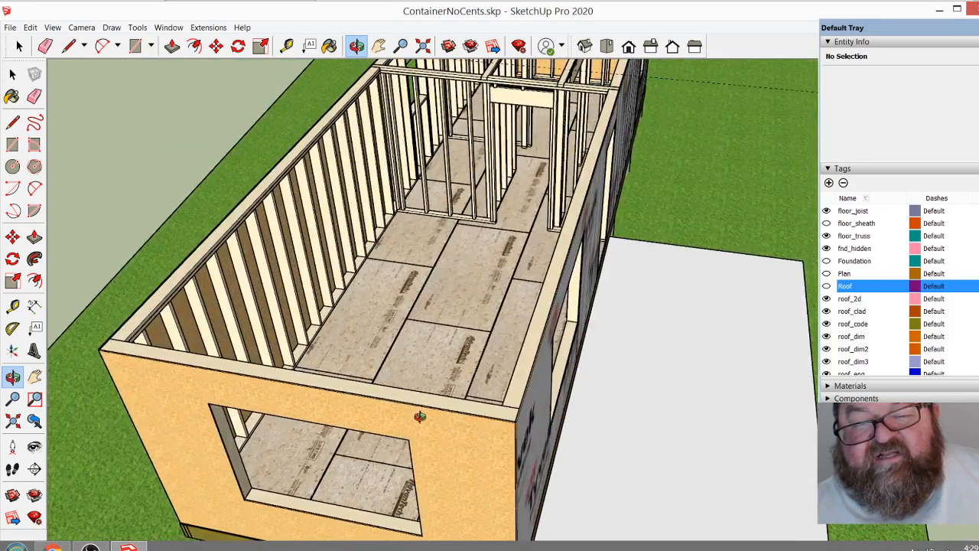
{"action": "left_click_drag", "start_coordinate": [420, 416], "coordinate": [281, 379]}
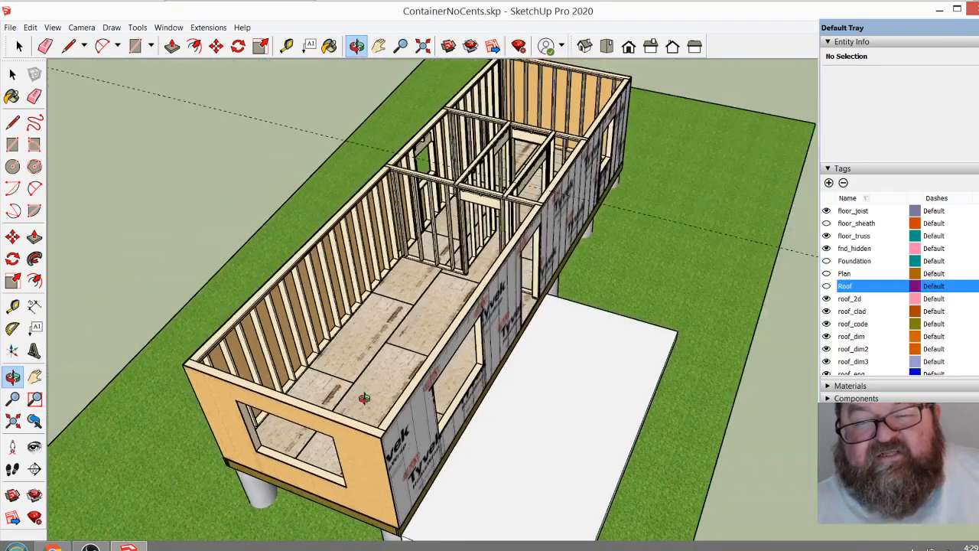
Examine the stacked shipping containers' corrugated side and the stud-framed slab beside them, in relation to the house
{"action": "scroll", "coordinate": [281, 379], "scroll_direction": "down", "scroll_amount": 5}
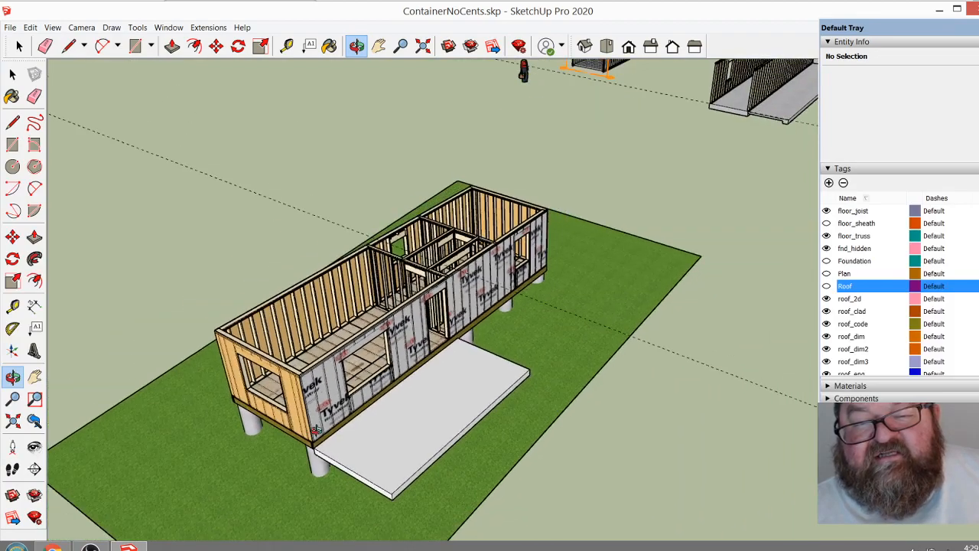
{"action": "scroll", "coordinate": [520, 174], "scroll_direction": "up", "scroll_amount": 10}
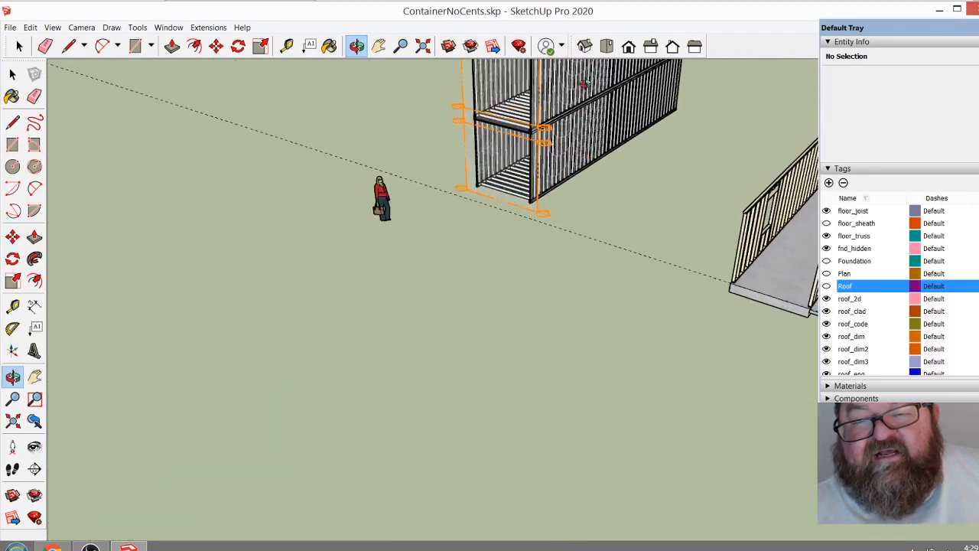
{"action": "left_click_drag", "start_coordinate": [614, 144], "coordinate": [497, 154]}
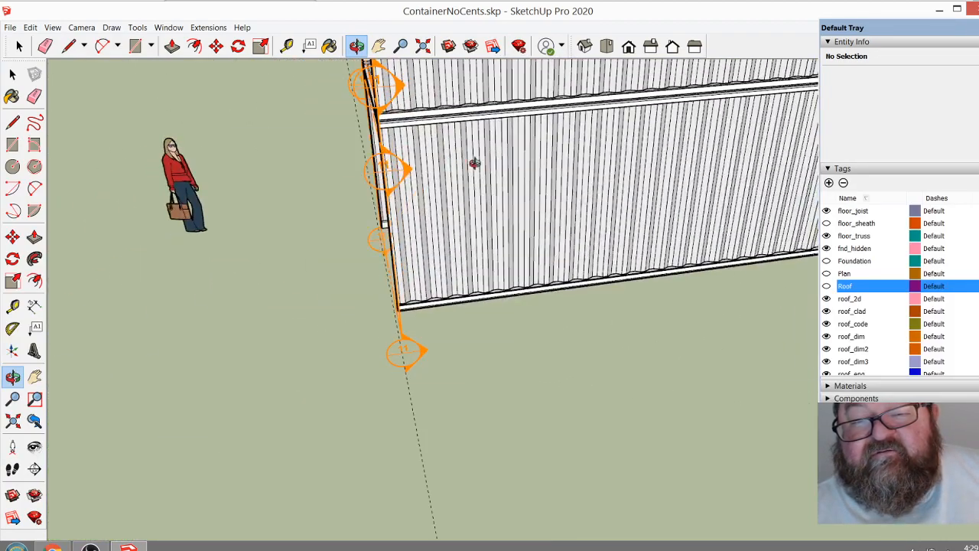
{"action": "scroll", "coordinate": [579, 138], "scroll_direction": "down", "scroll_amount": 8}
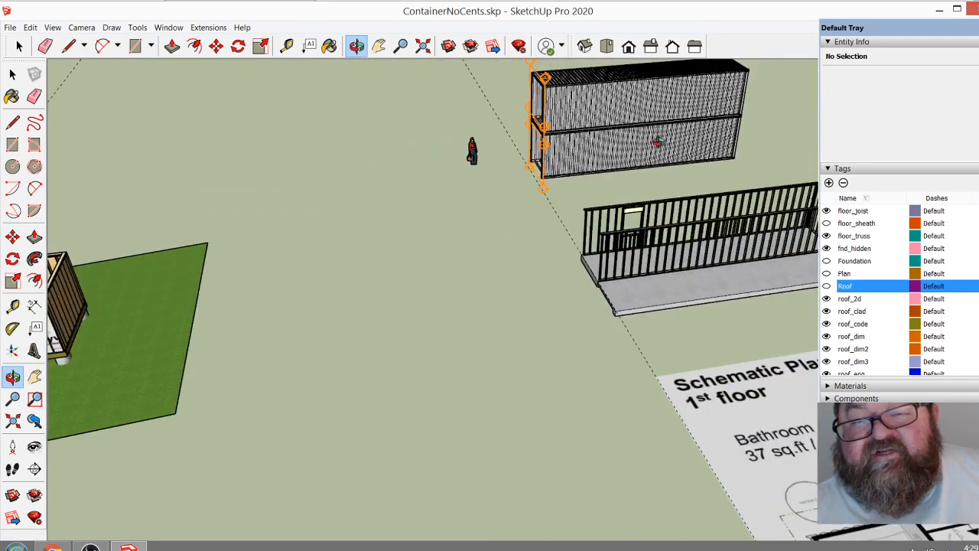
{"action": "left_click_drag", "start_coordinate": [656, 142], "coordinate": [703, 107]}
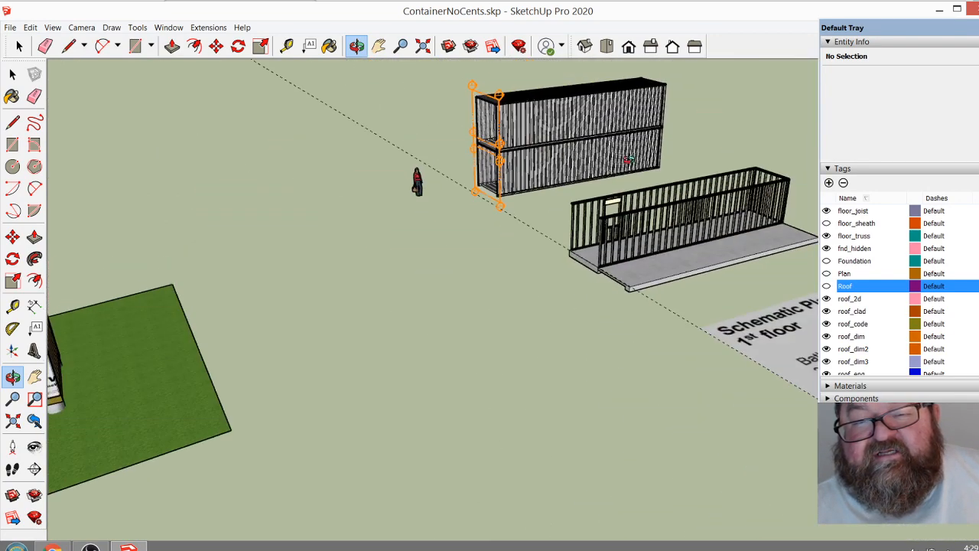
{"action": "scroll", "coordinate": [606, 153], "scroll_direction": "down", "scroll_amount": 5}
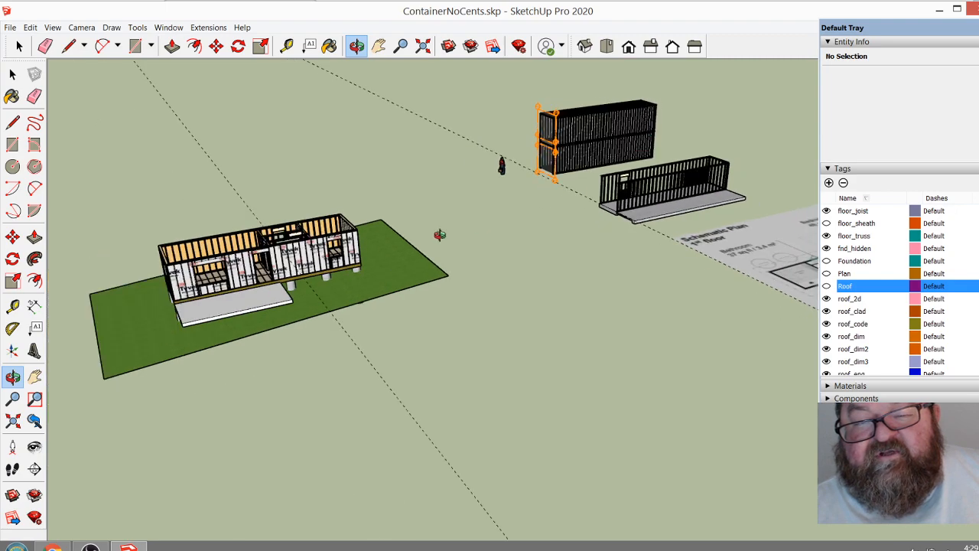
Examine the house's Tyvek-wrapped deck wall and its sheathed window end from raised and low angles
{"action": "scroll", "coordinate": [185, 281], "scroll_direction": "up", "scroll_amount": 10}
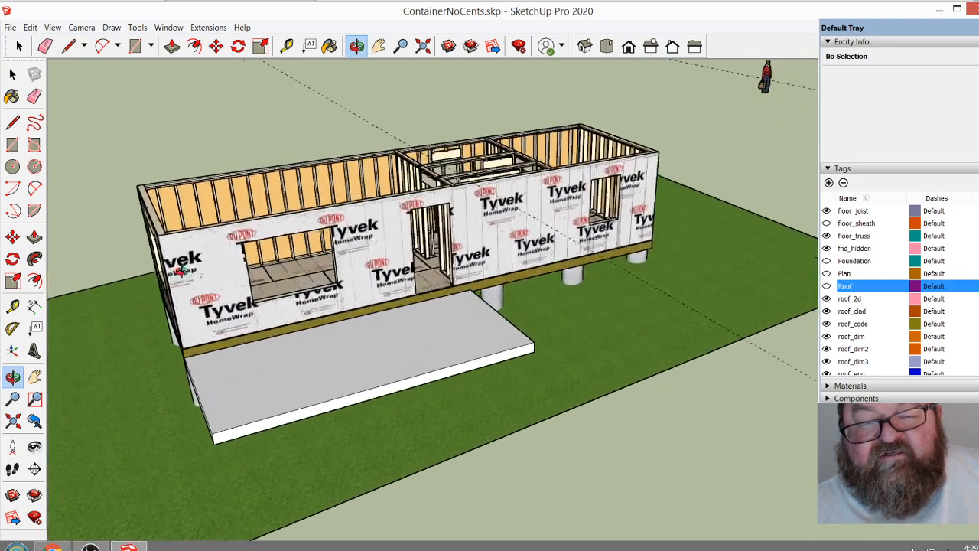
{"action": "left_click_drag", "start_coordinate": [184, 269], "coordinate": [327, 284]}
{"action": "scroll", "coordinate": [313, 351], "scroll_direction": "down", "scroll_amount": 2}
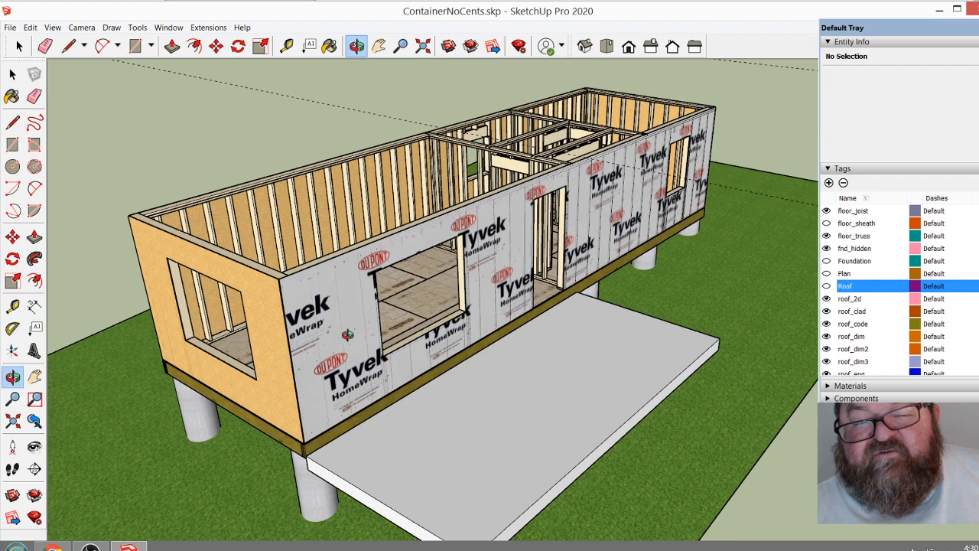
{"action": "left_click_drag", "start_coordinate": [348, 335], "coordinate": [422, 317]}
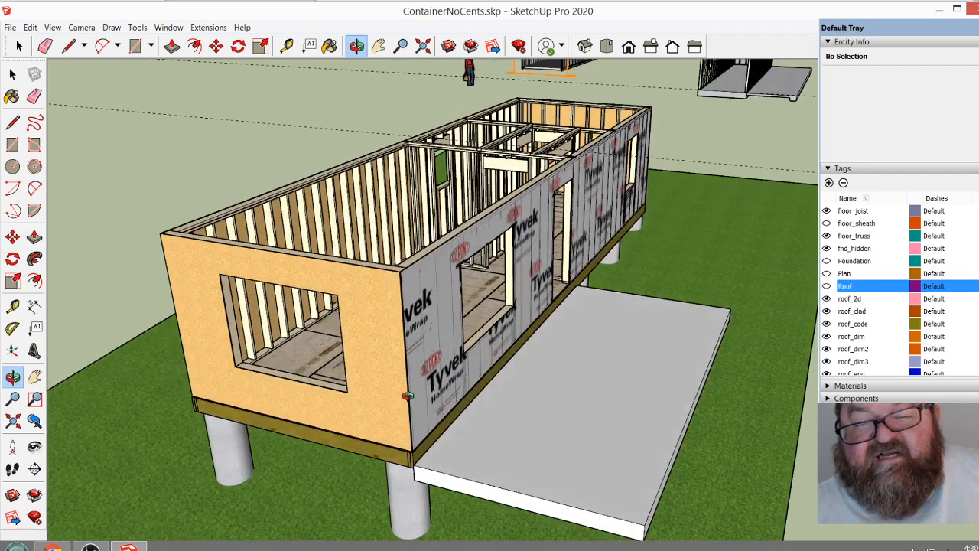
{"action": "left_click_drag", "start_coordinate": [391, 282], "coordinate": [315, 240]}
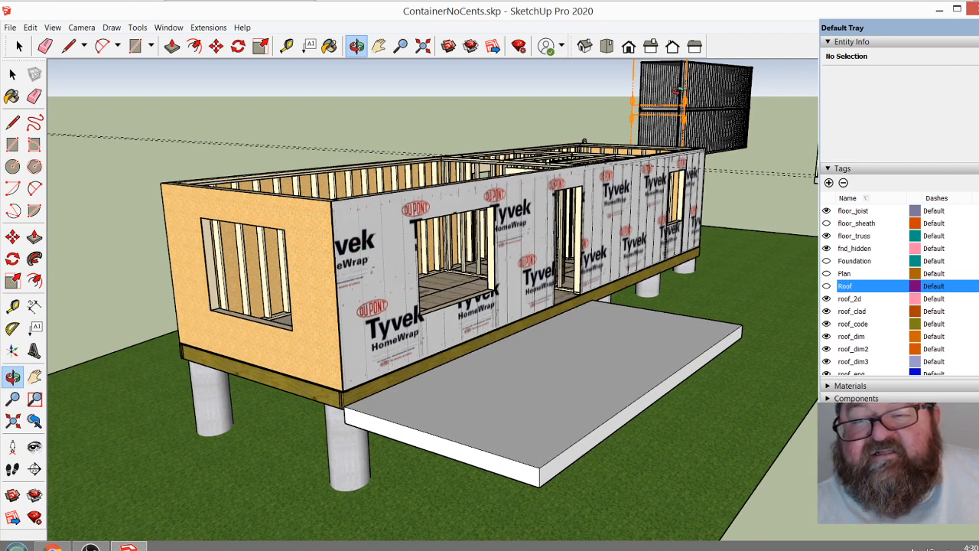
Examine the containers' corrugated walls and roof close up, and compare them with the whole framed house
{"action": "scroll", "coordinate": [712, 83], "scroll_direction": "up", "scroll_amount": 5}
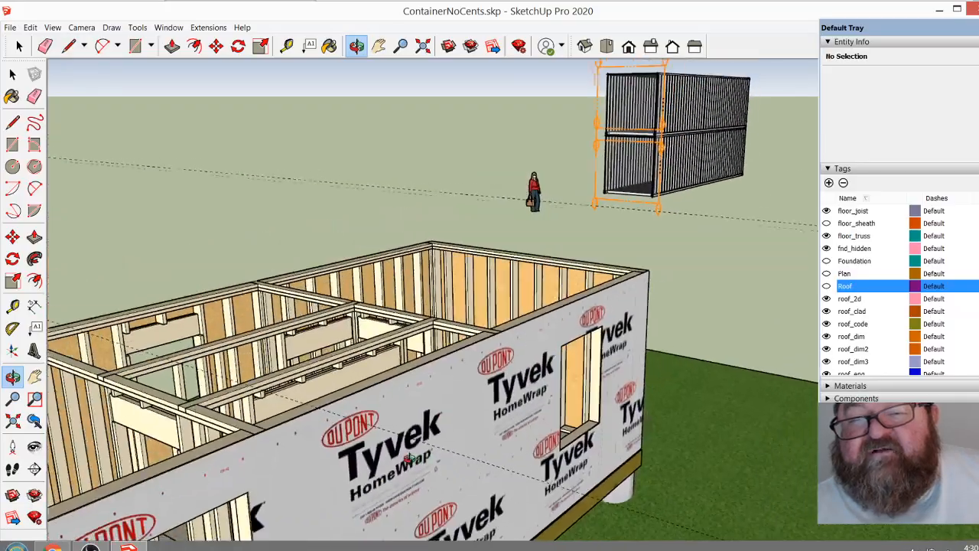
{"action": "scroll", "coordinate": [654, 125], "scroll_direction": "up", "scroll_amount": 8}
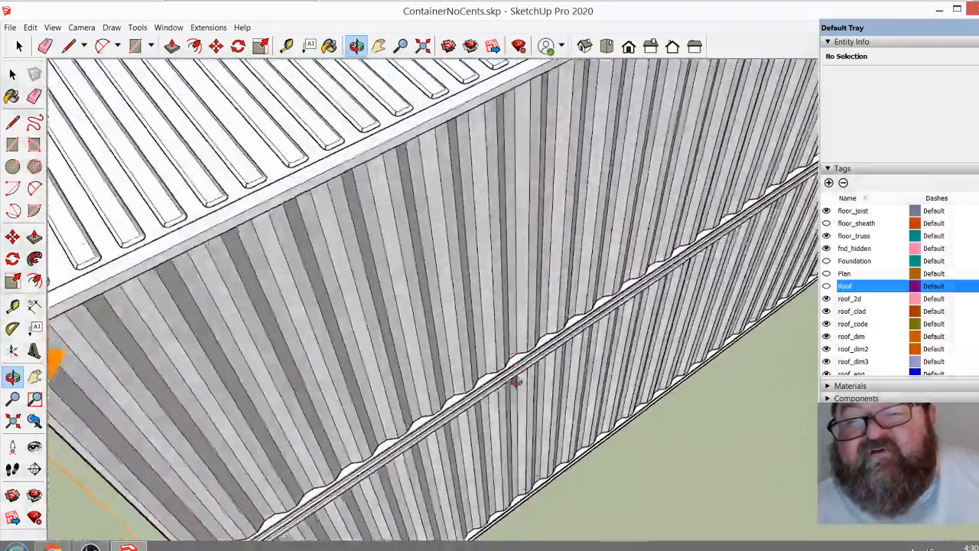
{"action": "middle_click_drag", "start_coordinate": [517, 381], "coordinate": [533, 369]}
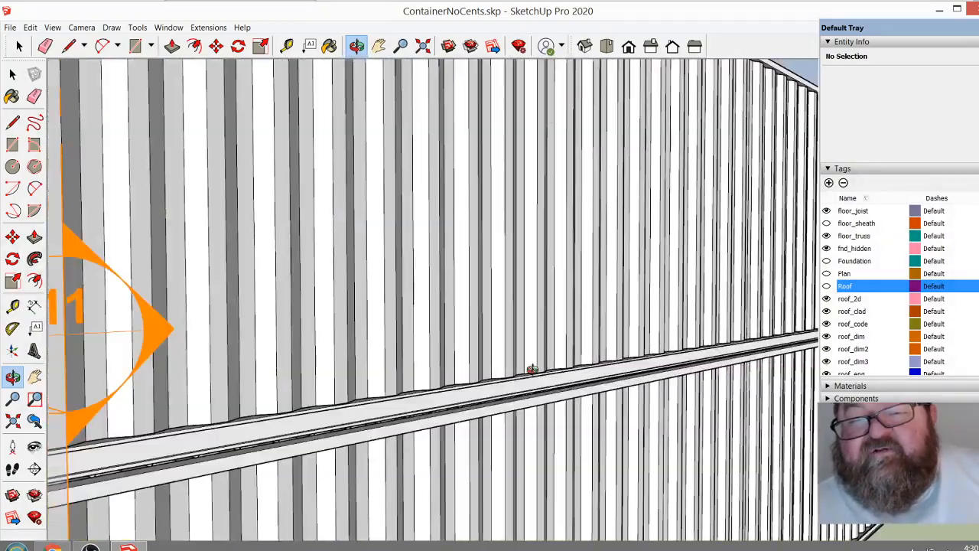
{"action": "scroll", "coordinate": [648, 106], "scroll_direction": "down", "scroll_amount": 10}
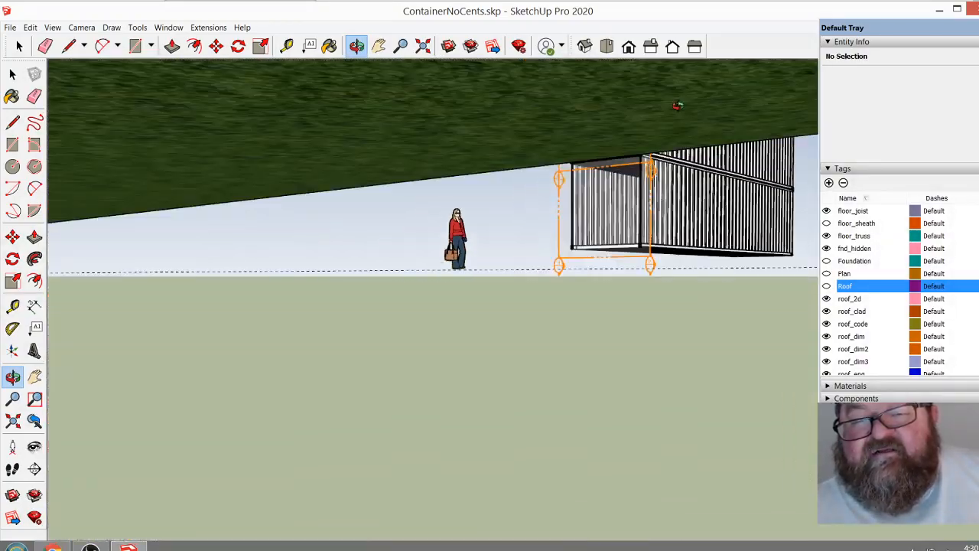
{"action": "middle_click_drag", "start_coordinate": [613, 173], "coordinate": [702, 183]}
{"action": "scroll", "coordinate": [702, 184], "scroll_direction": "down", "scroll_amount": 5}
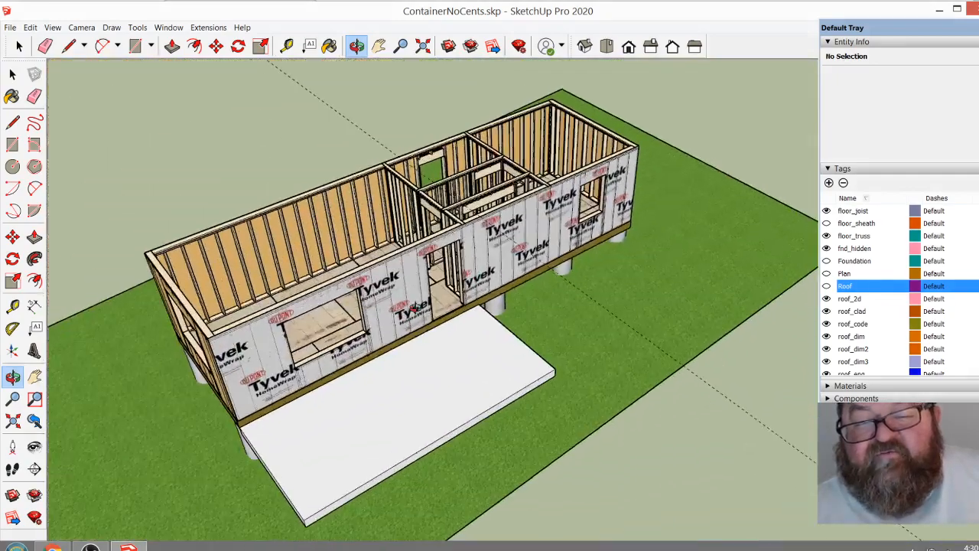
Examine the house's window-end piers, floor rim, wall studs and the openings along the Tyvek-wrapped wall
{"action": "mouse_move", "coordinate": [474, 249]}
{"action": "middle_mouse_down"}
{"action": "mouse_move", "coordinate": [504, 202]}
{"action": "mouse_move", "coordinate": [472, 234]}
{"action": "mouse_move", "coordinate": [475, 288]}
{"action": "mouse_move", "coordinate": [471, 249]}
{"action": "middle_mouse_up"}
{"action": "scroll", "coordinate": [494, 210], "scroll_direction": "up", "scroll_amount": 5}
{"action": "scroll", "coordinate": [473, 236], "scroll_direction": "down", "scroll_amount": 3}
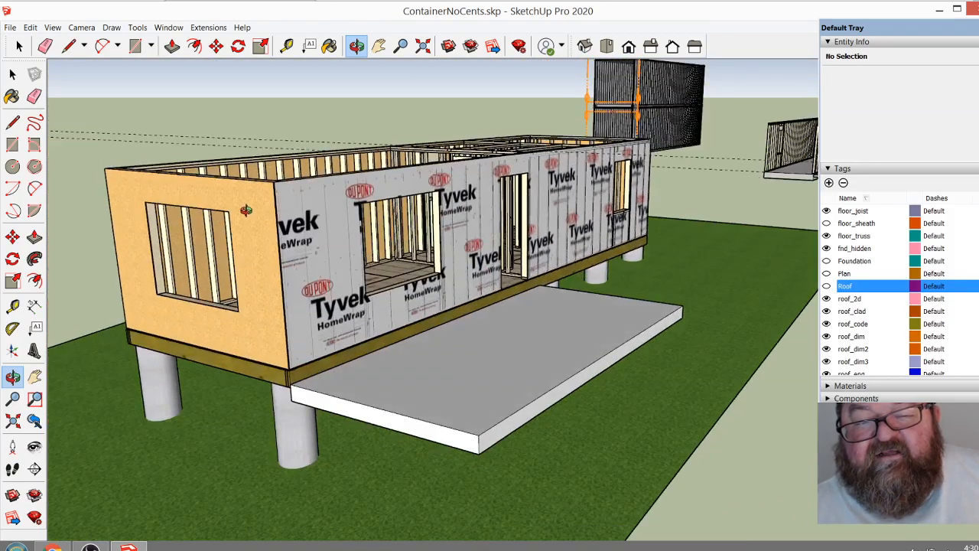
{"action": "middle_click_drag", "start_coordinate": [246, 209], "coordinate": [257, 277]}
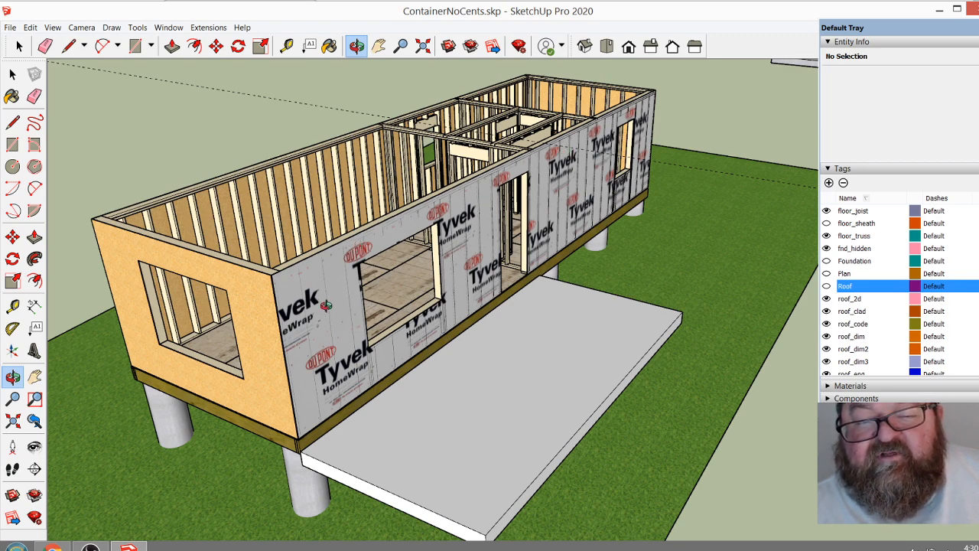
{"action": "scroll", "coordinate": [337, 298], "scroll_direction": "up", "scroll_amount": 4}
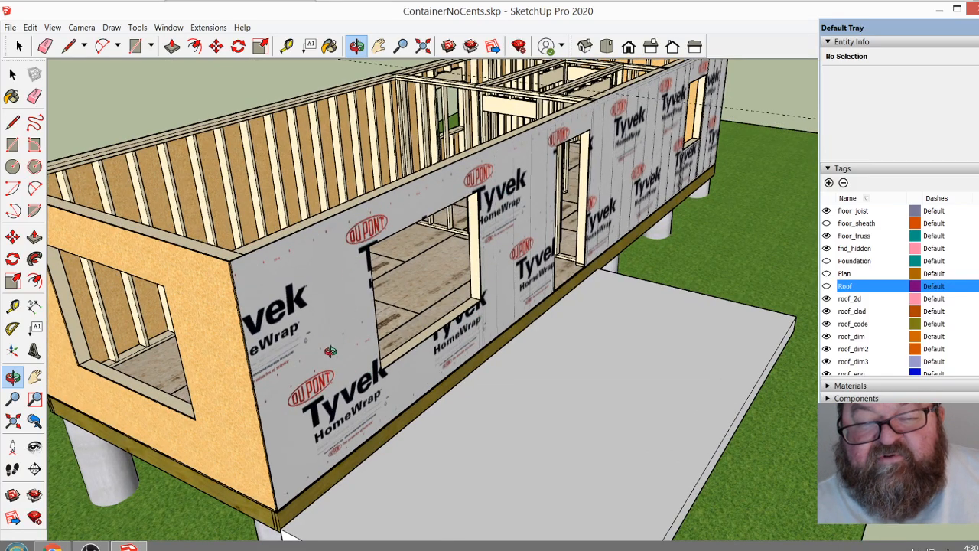
{"action": "left_click_drag", "start_coordinate": [332, 355], "coordinate": [345, 360]}
{"action": "scroll", "coordinate": [346, 360], "scroll_direction": "down", "scroll_amount": 3}
{"action": "scroll", "coordinate": [341, 350], "scroll_direction": "up", "scroll_amount": 2}
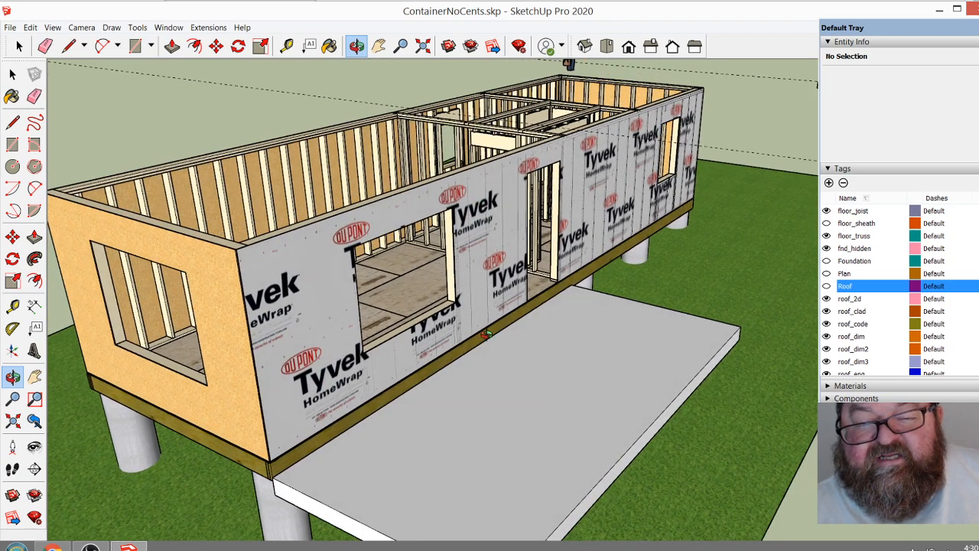
Inspect the corner where the sheathed end wall meets the Tyvek-wrapped wall, from above the top plates down to near ground level
{"action": "left_click_drag", "start_coordinate": [330, 347], "coordinate": [411, 254]}
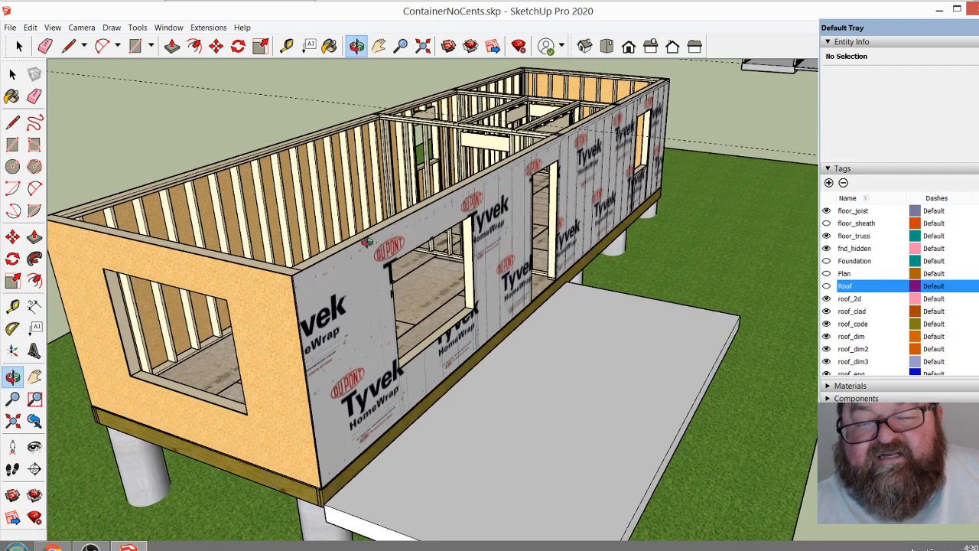
{"action": "left_click_drag", "start_coordinate": [440, 343], "coordinate": [356, 336]}
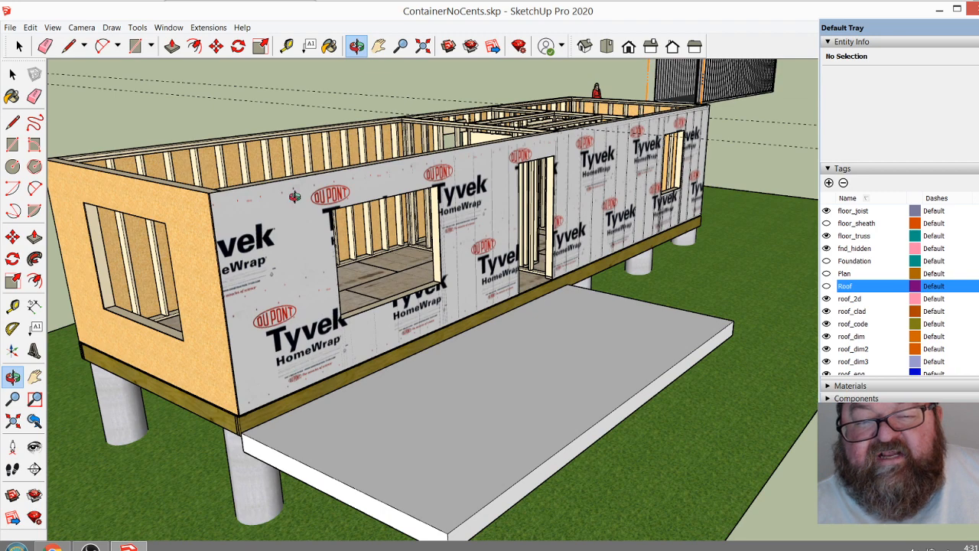
{"action": "left_click_drag", "start_coordinate": [370, 346], "coordinate": [382, 356]}
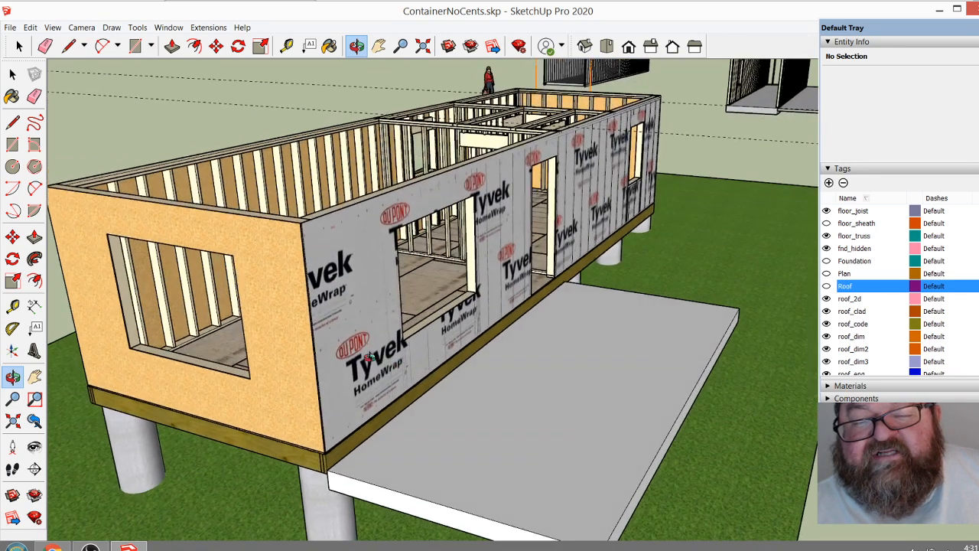
{"action": "left_click_drag", "start_coordinate": [507, 285], "coordinate": [459, 311]}
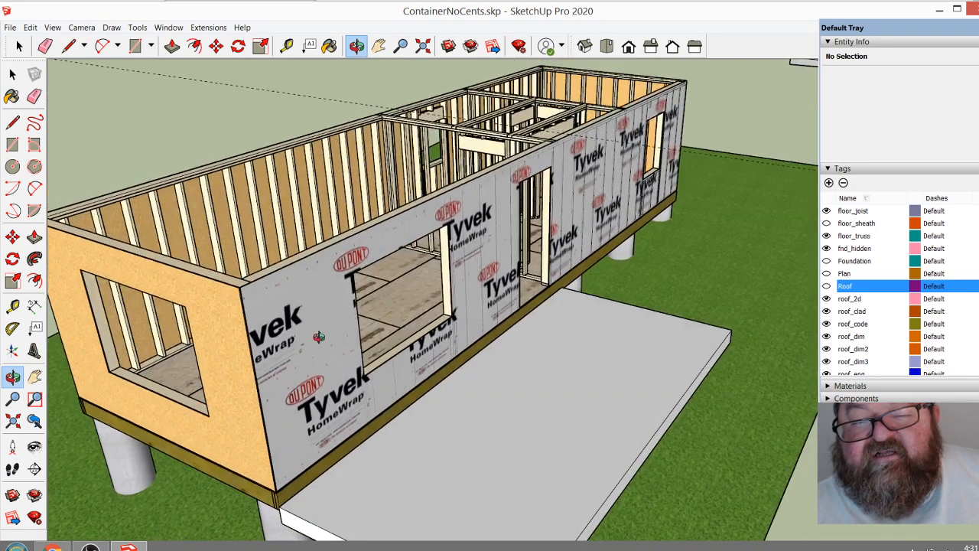
{"action": "scroll", "coordinate": [320, 338], "scroll_direction": "up", "scroll_amount": 2}
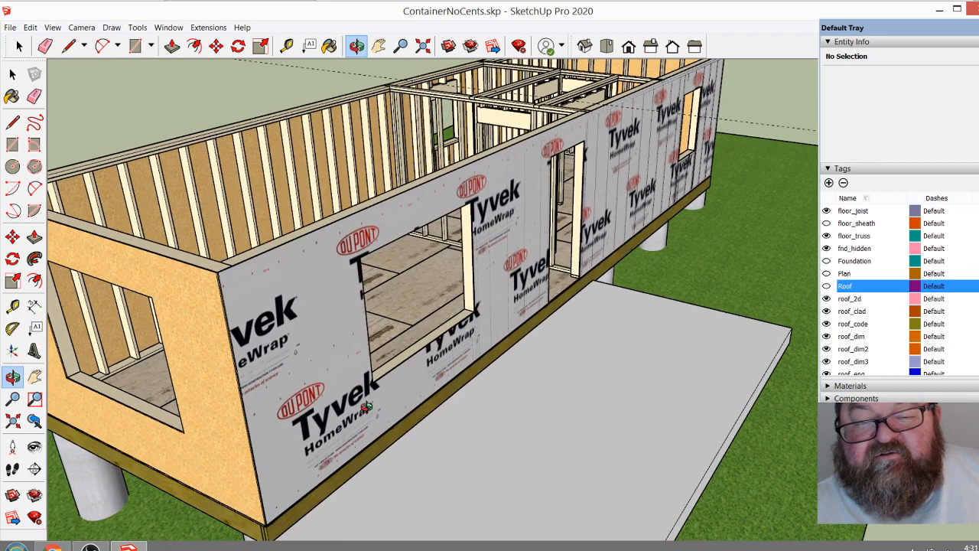
{"action": "left_click_drag", "start_coordinate": [366, 407], "coordinate": [170, 264]}
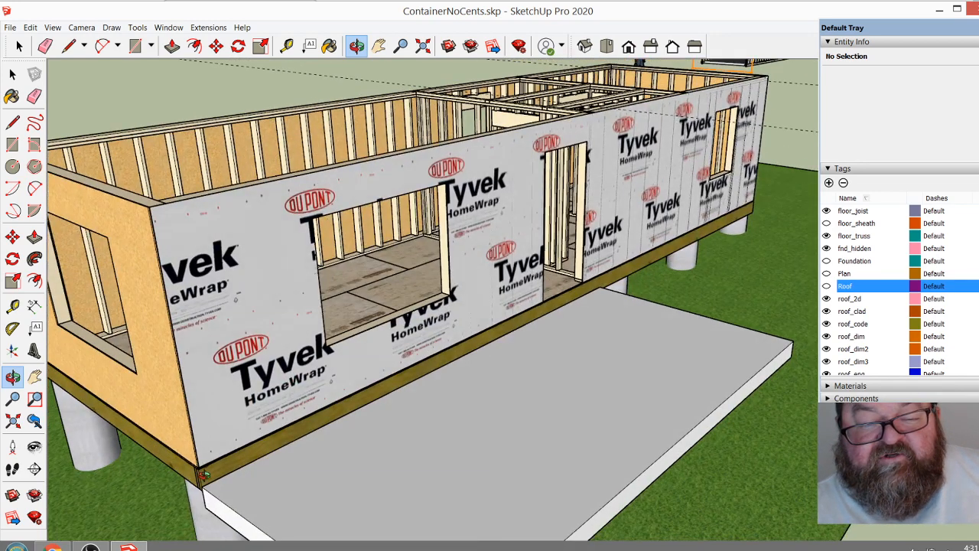
{"action": "left_click_drag", "start_coordinate": [241, 342], "coordinate": [284, 361]}
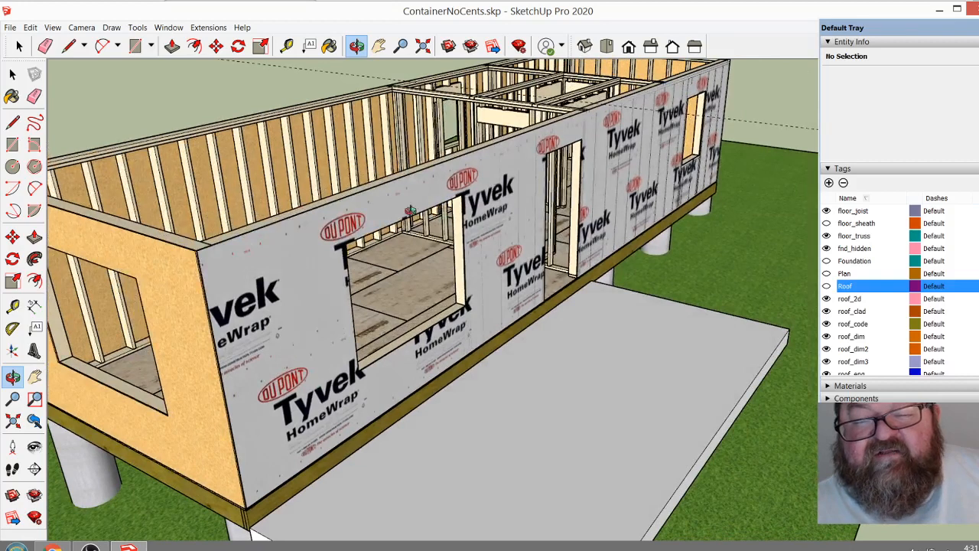
{"action": "left_click_drag", "start_coordinate": [514, 306], "coordinate": [505, 276]}
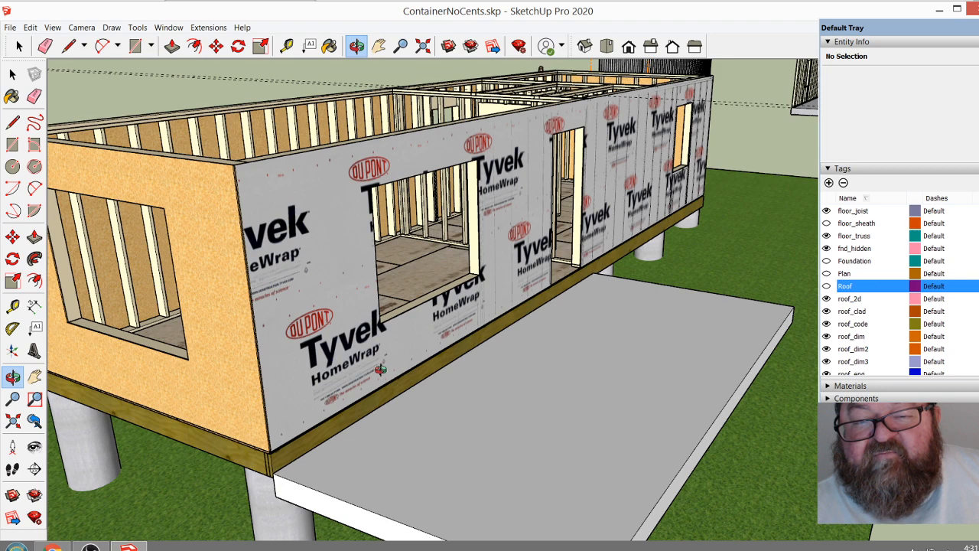
{"action": "left_click_drag", "start_coordinate": [450, 320], "coordinate": [464, 339]}
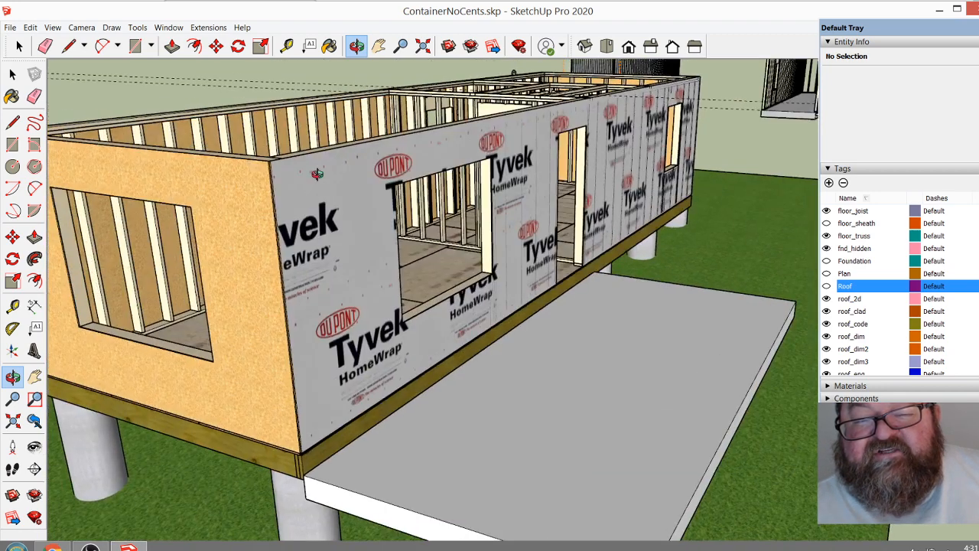
{"action": "left_click_drag", "start_coordinate": [322, 341], "coordinate": [334, 173]}
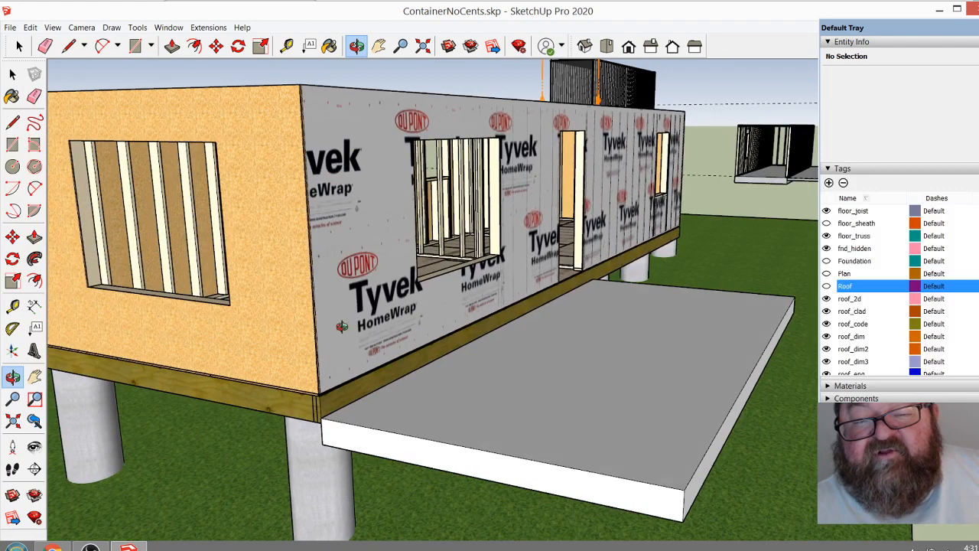
{"action": "left_click_drag", "start_coordinate": [321, 273], "coordinate": [344, 342]}
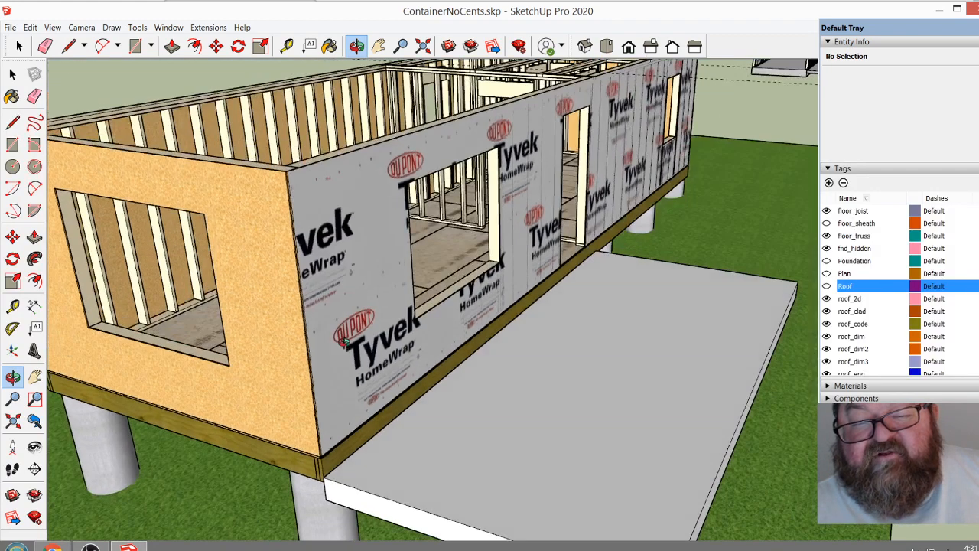
{"action": "scroll", "coordinate": [256, 433], "scroll_direction": "down", "scroll_amount": 1}
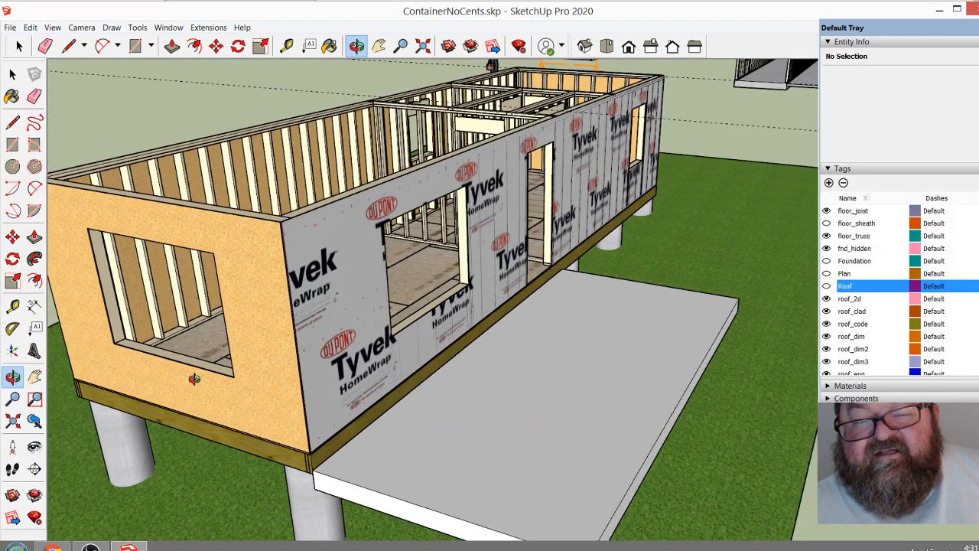
{"action": "scroll", "coordinate": [194, 379], "scroll_direction": "down", "scroll_amount": 2}
{"action": "left_click_drag", "start_coordinate": [346, 366], "coordinate": [345, 357]}
{"action": "scroll", "coordinate": [326, 369], "scroll_direction": "up", "scroll_amount": 4}
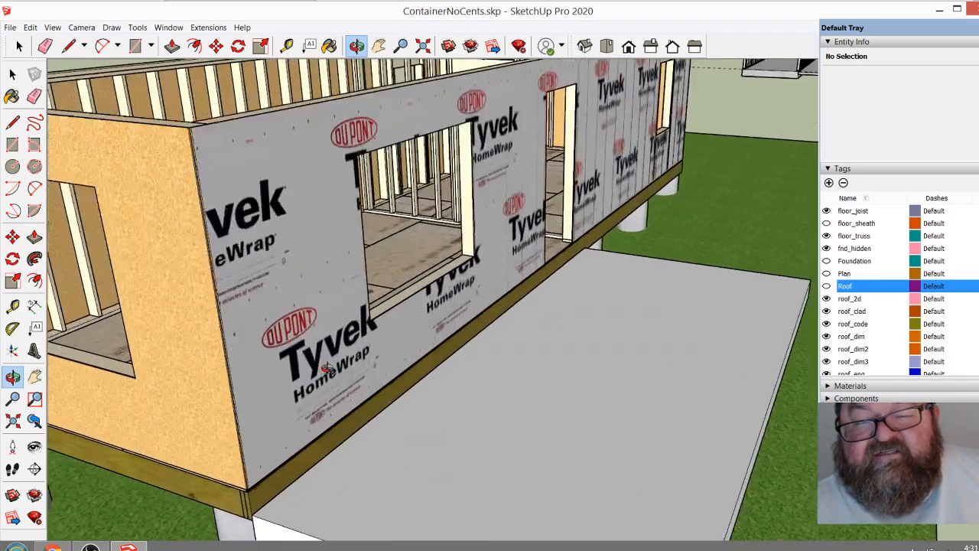
{"action": "scroll", "coordinate": [296, 384], "scroll_direction": "down", "scroll_amount": 2}
{"action": "scroll", "coordinate": [302, 379], "scroll_direction": "up", "scroll_amount": 2}
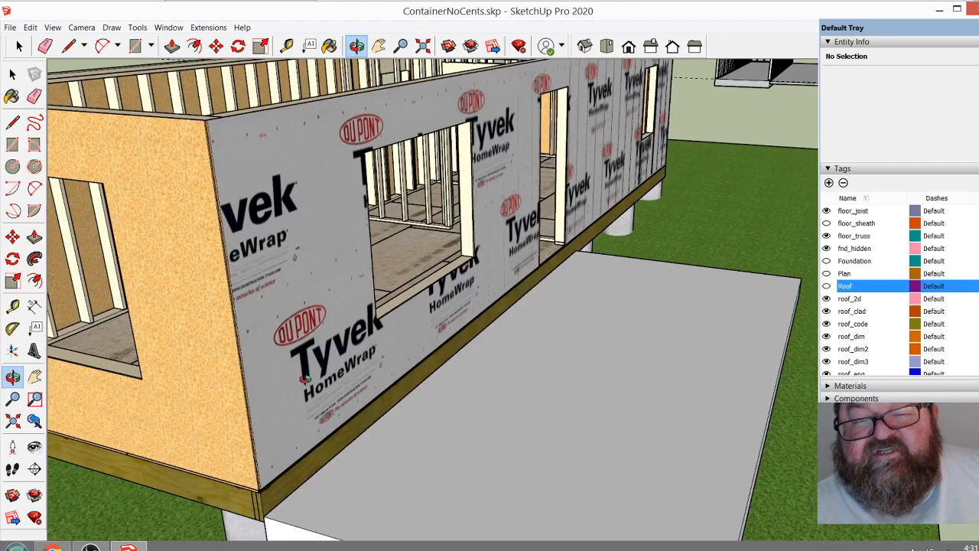
{"action": "left_click_drag", "start_coordinate": [313, 365], "coordinate": [296, 365]}
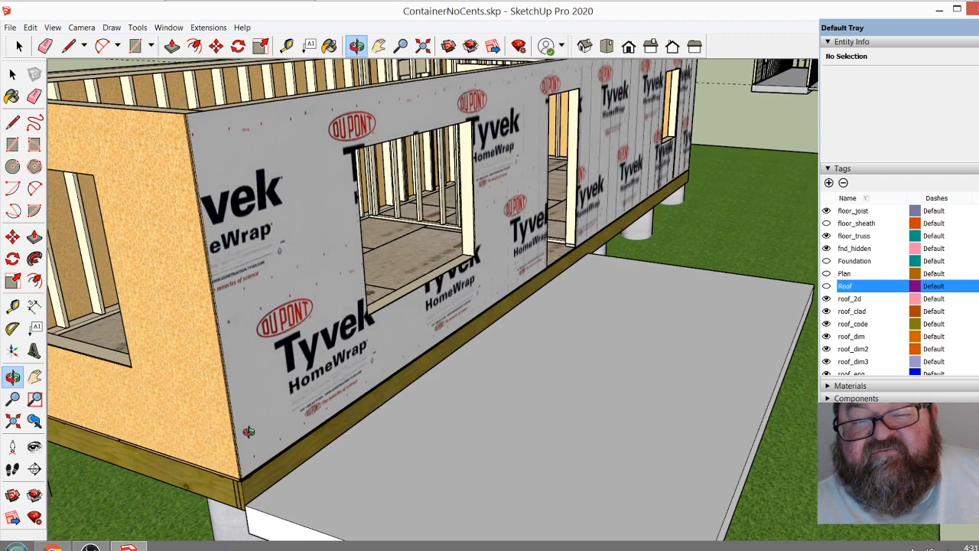
{"action": "scroll", "coordinate": [264, 413], "scroll_direction": "down", "scroll_amount": 4}
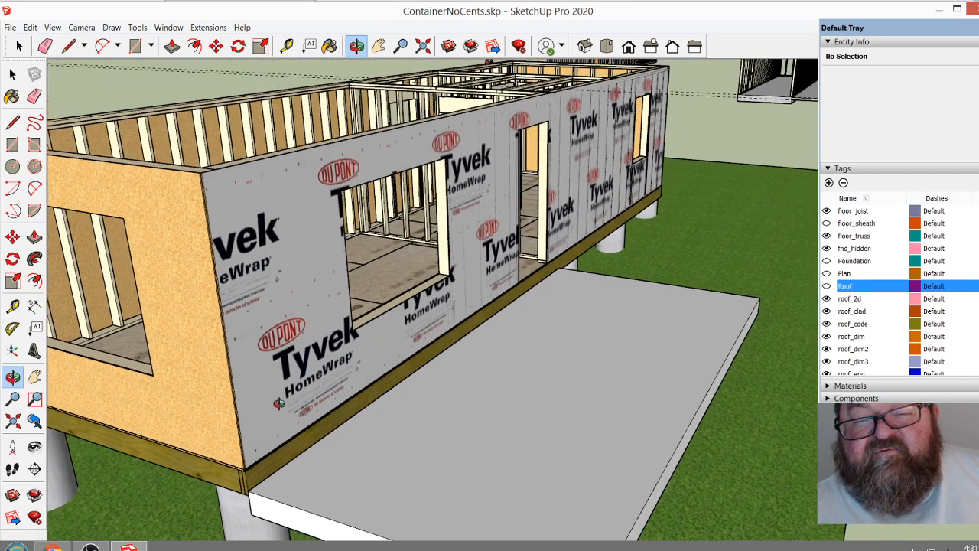
Compare the framed house with the distant shipping containers from a raised overview and from a low angle at the window end
{"action": "scroll", "coordinate": [490, 177], "scroll_direction": "down", "scroll_amount": 6}
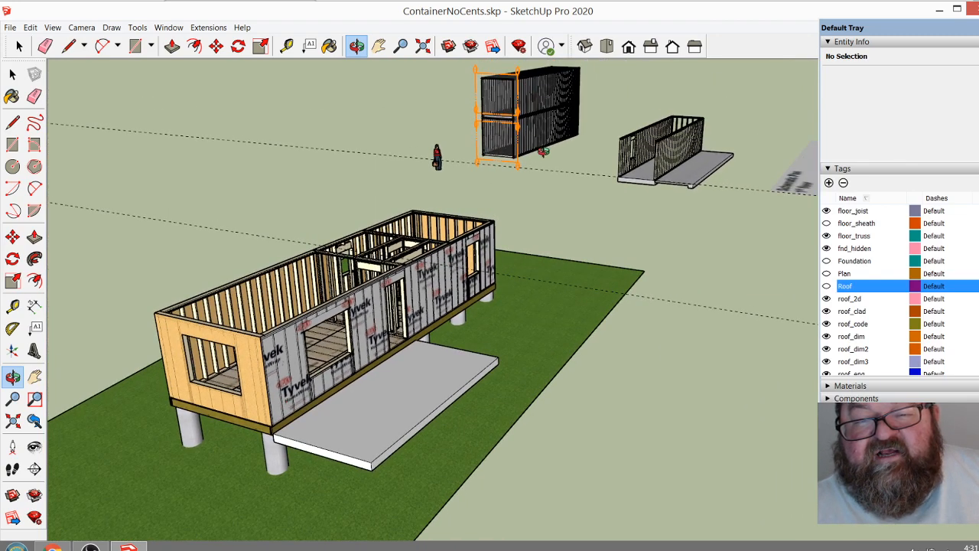
{"action": "left_click_drag", "start_coordinate": [542, 151], "coordinate": [588, 113]}
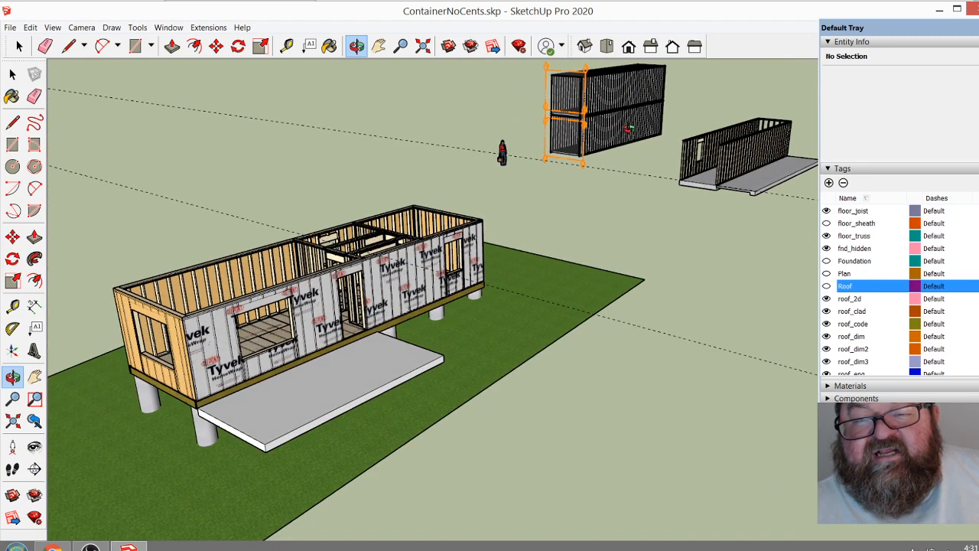
{"action": "left_click_drag", "start_coordinate": [300, 360], "coordinate": [355, 336]}
{"action": "scroll", "coordinate": [300, 386], "scroll_direction": "up", "scroll_amount": 4}
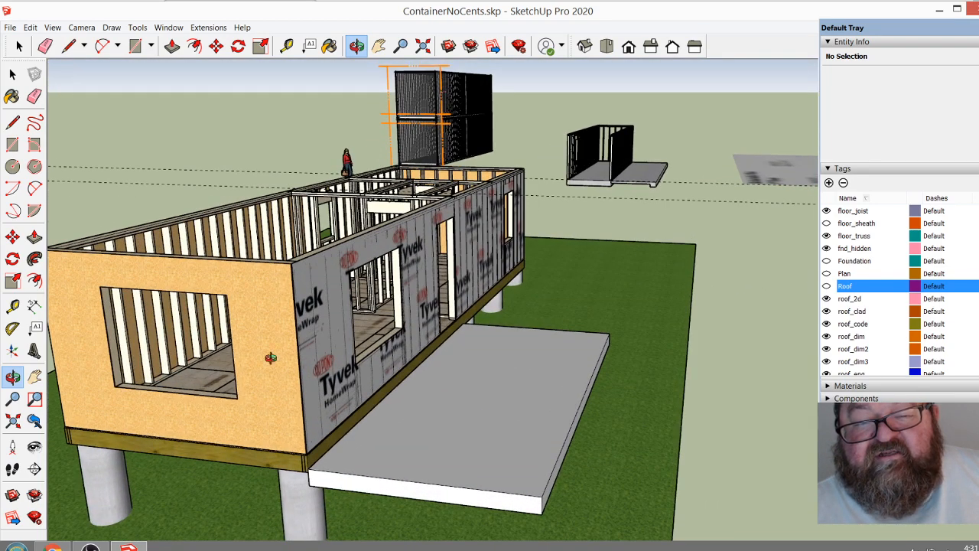
{"action": "left_click_drag", "start_coordinate": [271, 358], "coordinate": [189, 283]}
{"action": "left_click_drag", "start_coordinate": [299, 300], "coordinate": [360, 175]}
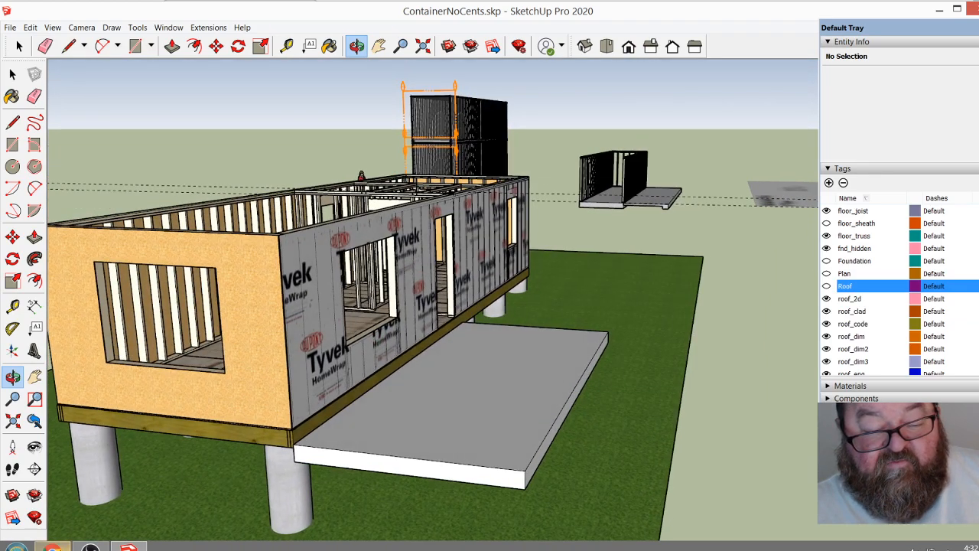
Switch to Chrome, check the YouTube Studio live chat, and open the bookmarked Artisan Construction LLC website in a new tab
{"action": "key", "text": "alt+Tab"}
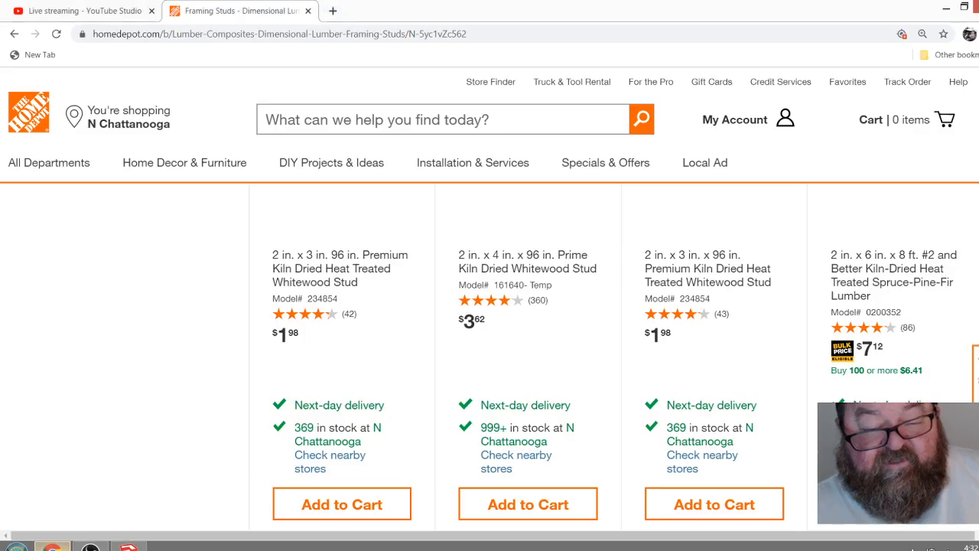
{"action": "left_click", "coordinate": [117, 11]}
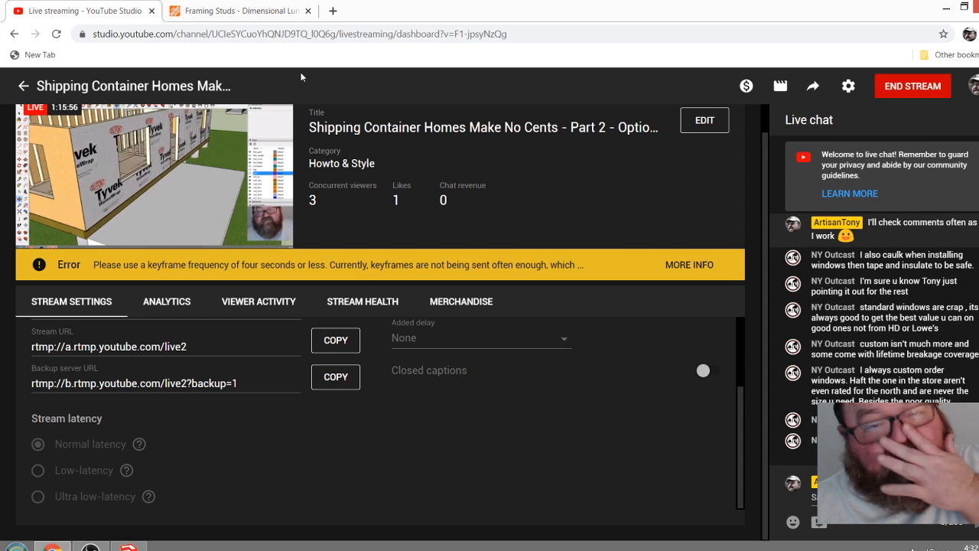
{"action": "left_click", "coordinate": [333, 12]}
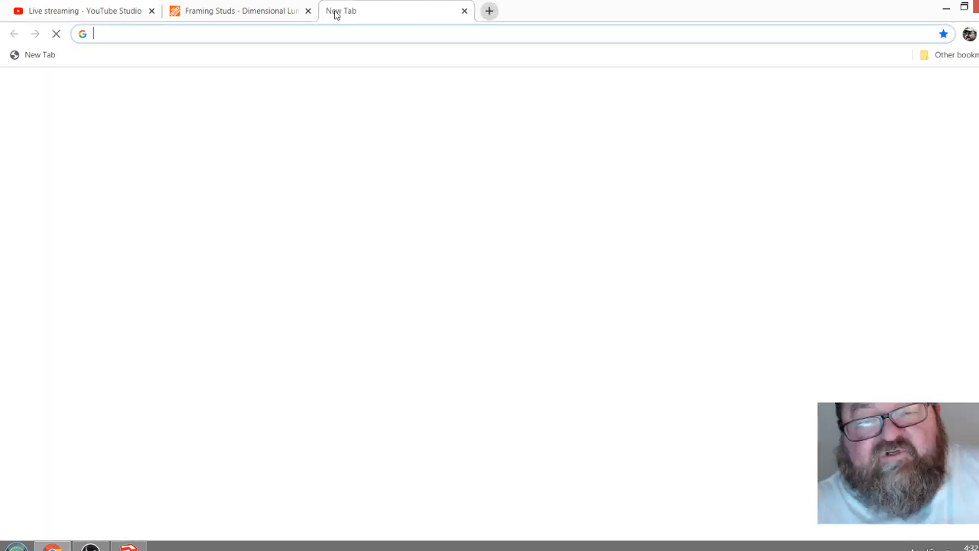
{"action": "left_click", "coordinate": [948, 55]}
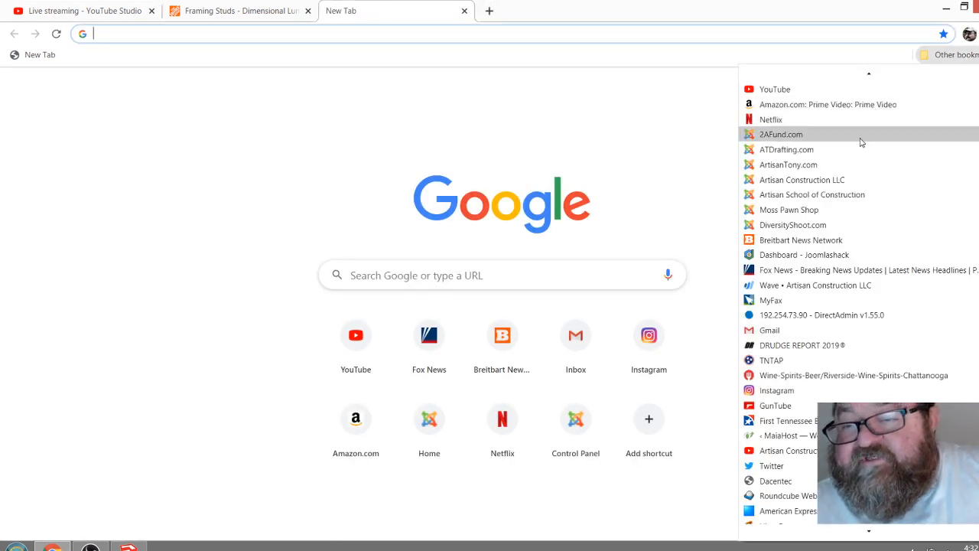
{"action": "left_click", "coordinate": [832, 179]}
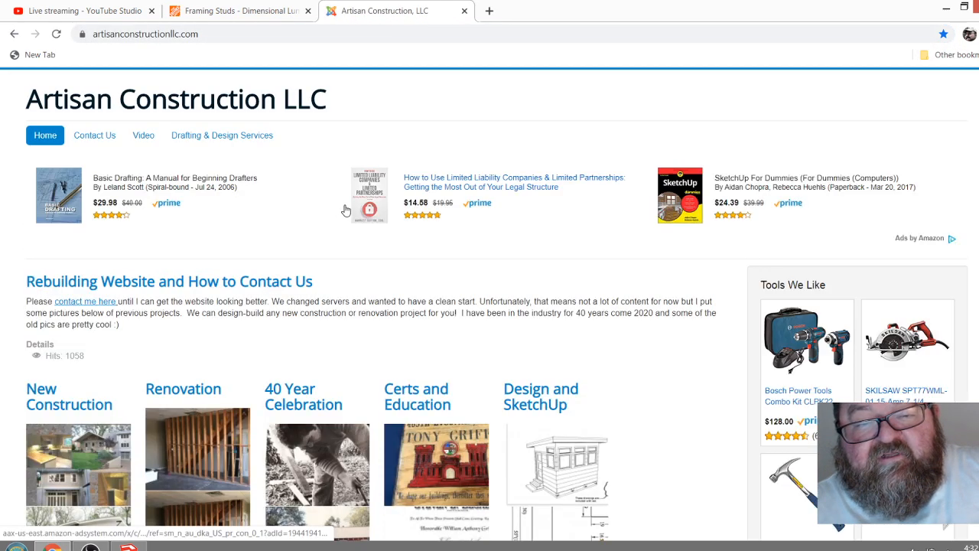
Find the Certs and Education section on the company's home page and open its gallery page
{"action": "scroll", "coordinate": [474, 264], "scroll_direction": "down", "scroll_amount": 3}
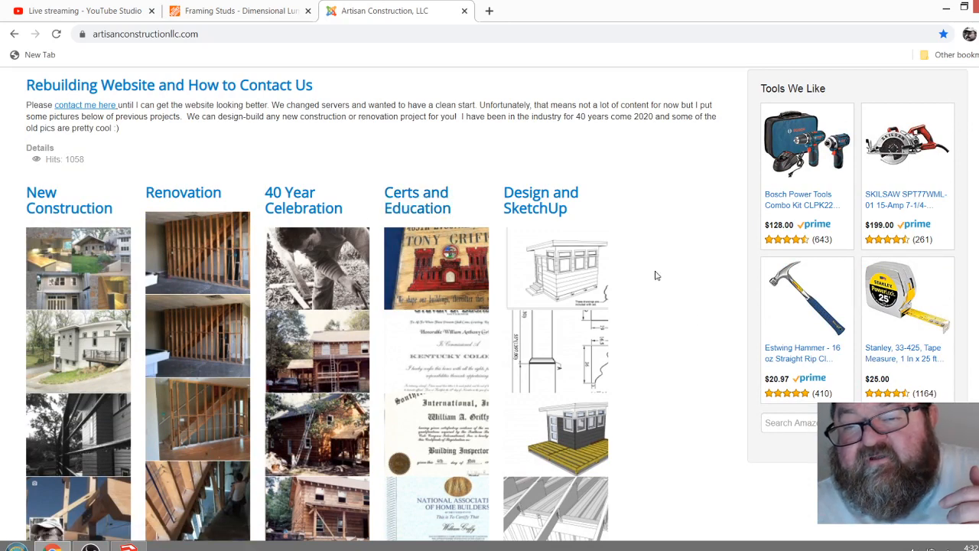
{"action": "left_click", "coordinate": [405, 208]}
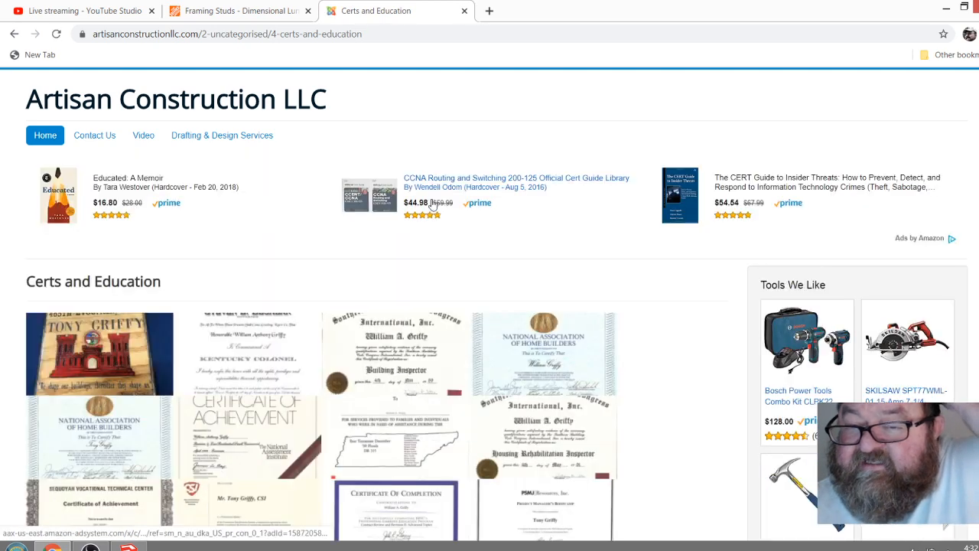
{"action": "scroll", "coordinate": [673, 345], "scroll_direction": "down", "scroll_amount": 3}
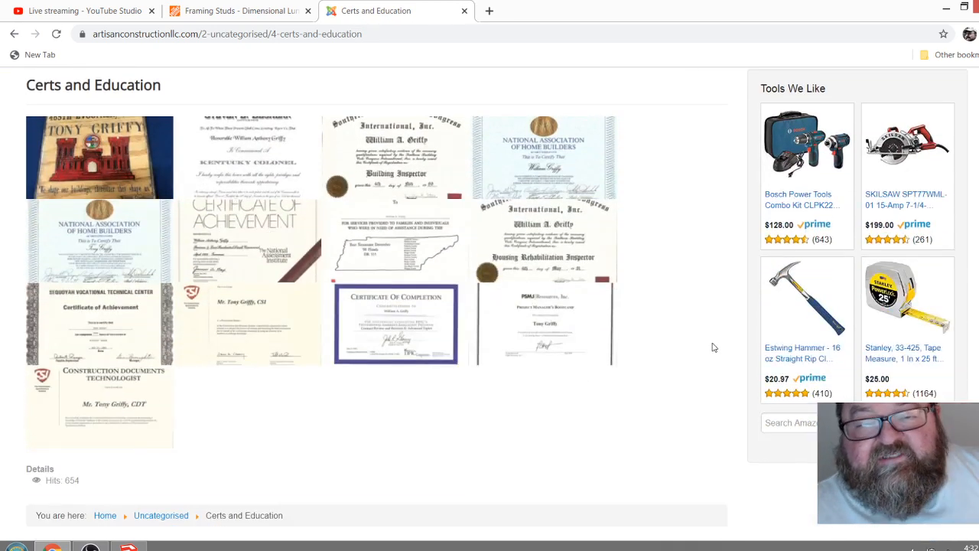
View the gallery's certificates at full size from the Kentucky Colonel commission through the American Red Cross Certificate of Appreciation
{"action": "left_click", "coordinate": [244, 157]}
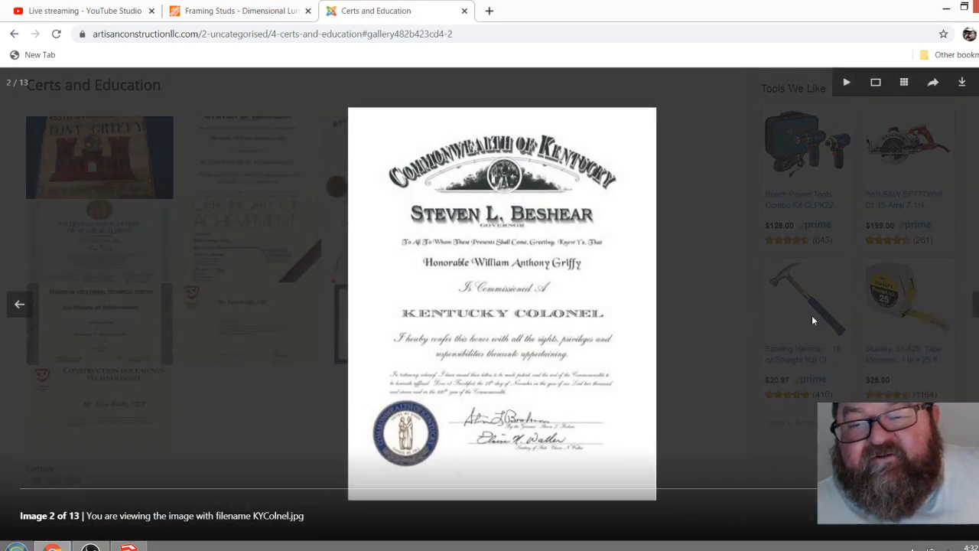
{"action": "left_click", "coordinate": [975, 304]}
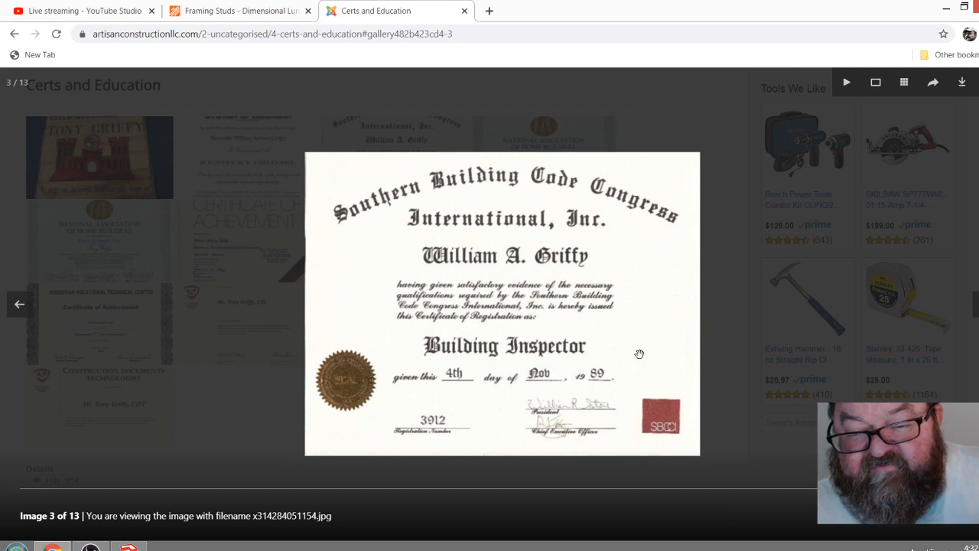
{"action": "left_click", "coordinate": [975, 304]}
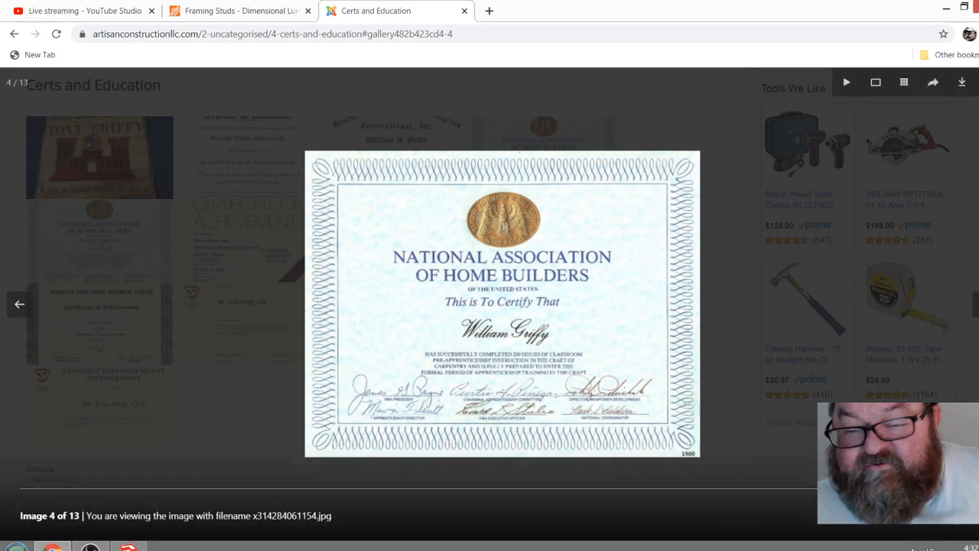
{"action": "key", "text": "Right"}
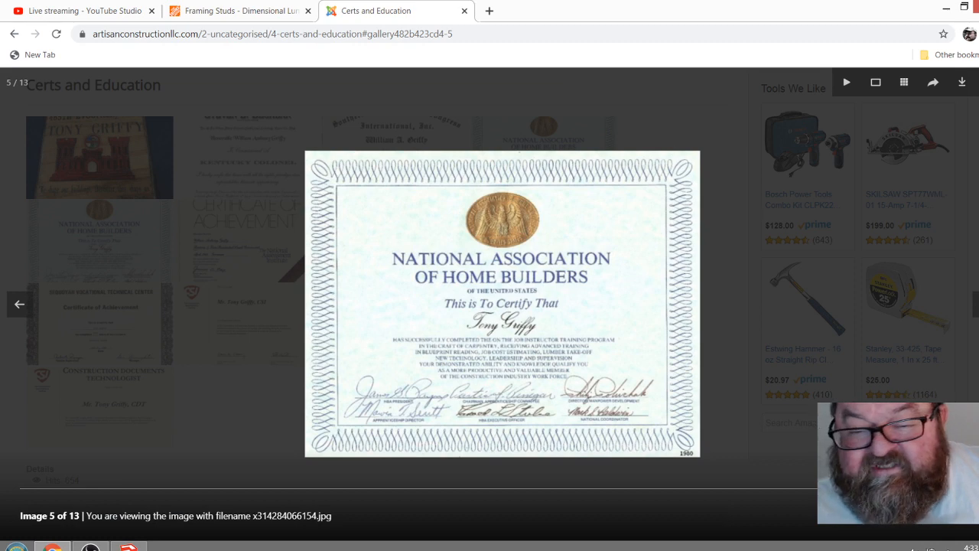
{"action": "key", "text": "Right"}
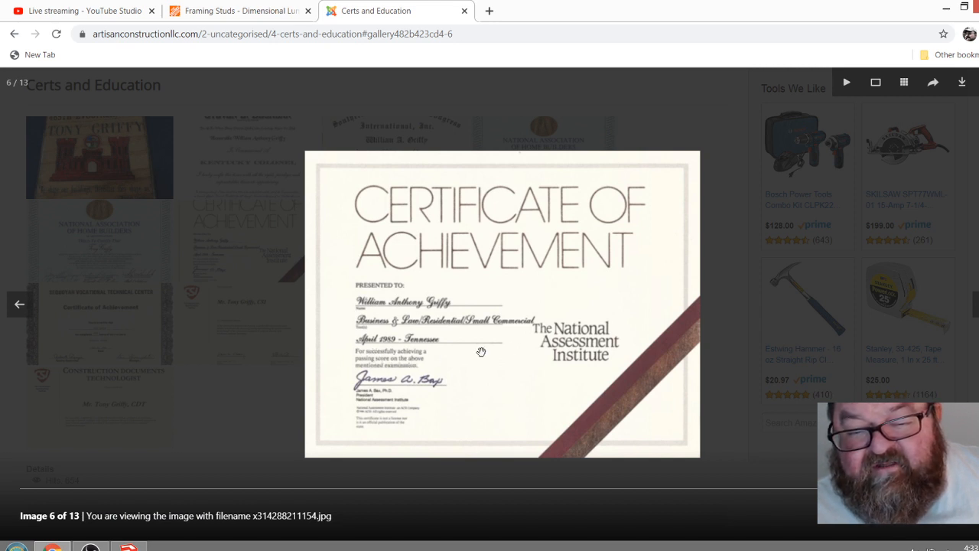
{"action": "left_click", "coordinate": [977, 304]}
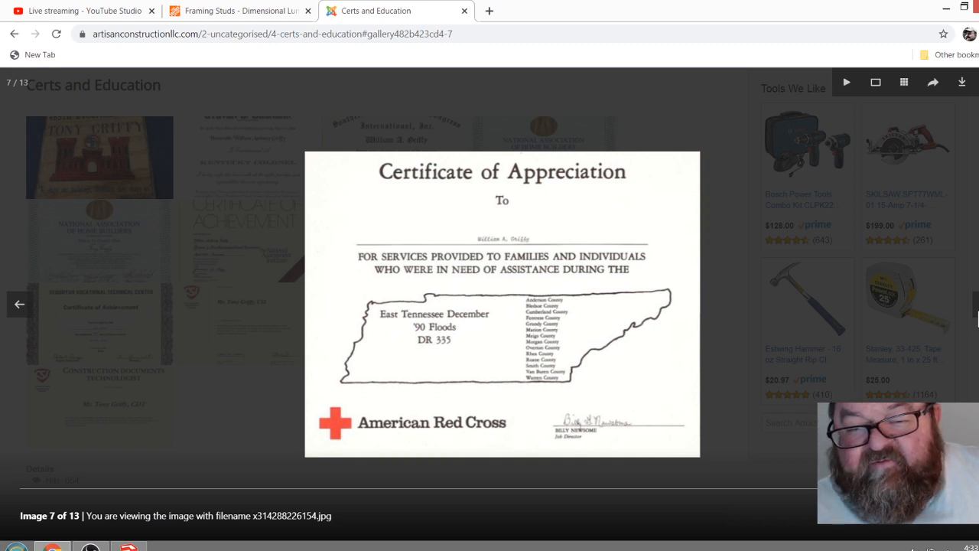
View the certificates from Housing Rehabilitation Inspector through Construction Documents Technologist, and return to the gallery's thumbnail page
{"action": "left_click", "coordinate": [976, 314]}
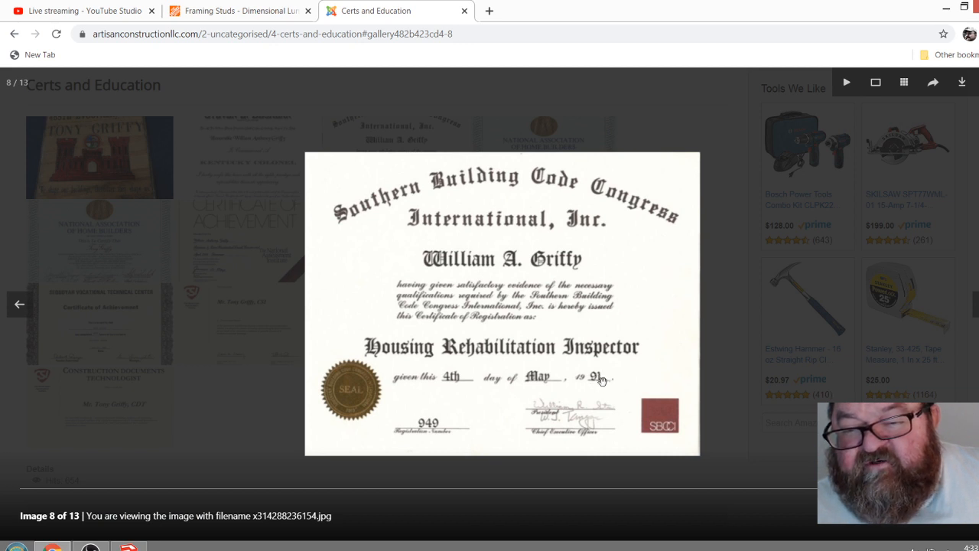
{"action": "left_click", "coordinate": [976, 304]}
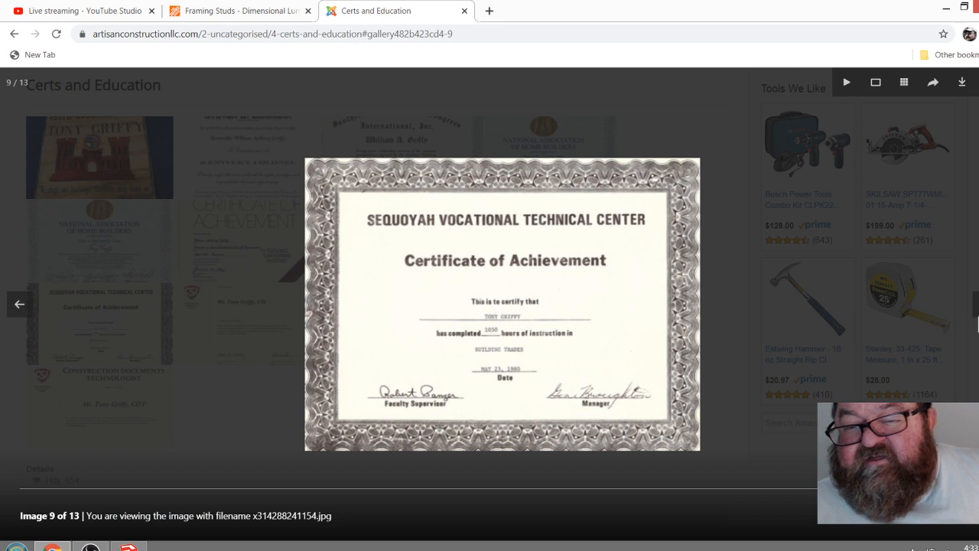
{"action": "left_click", "coordinate": [975, 315]}
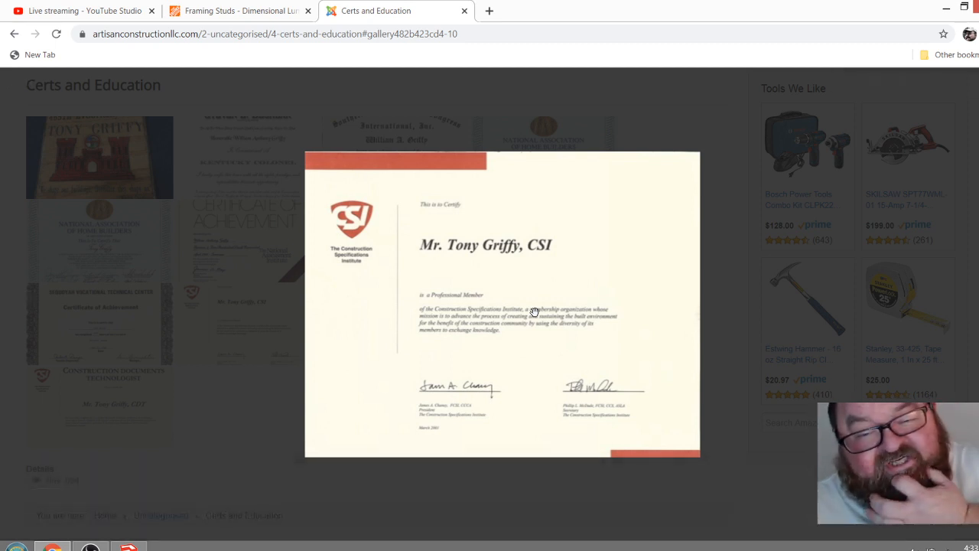
{"action": "key", "text": "Right"}
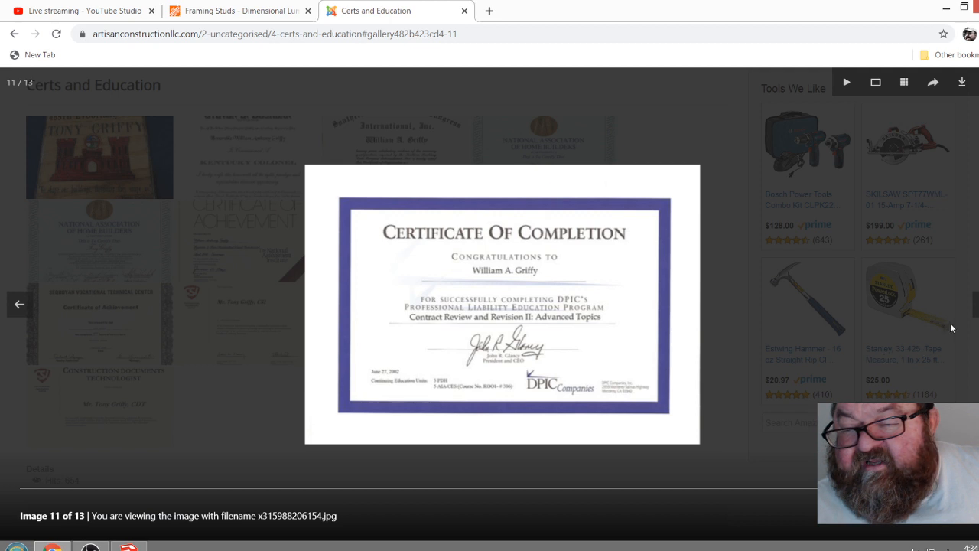
{"action": "left_click", "coordinate": [976, 305]}
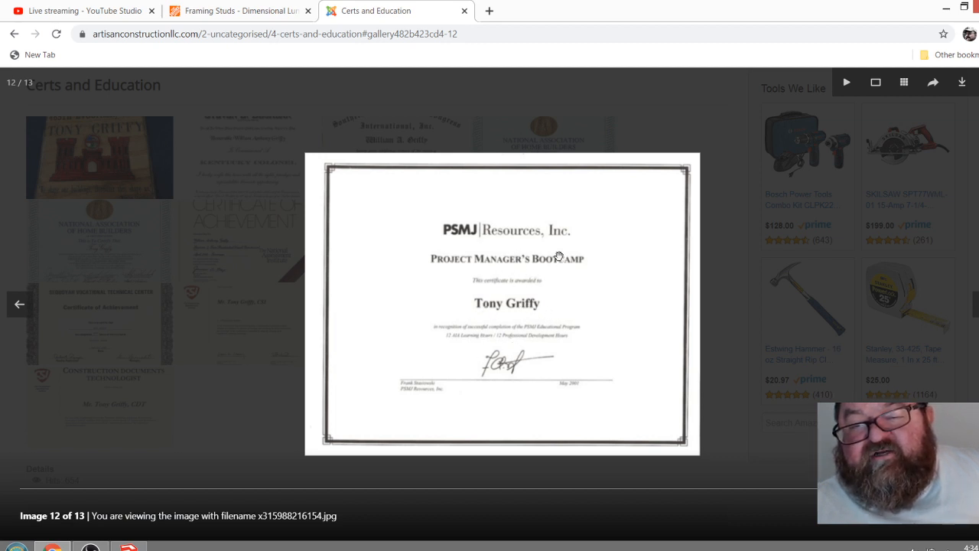
{"action": "left_click", "coordinate": [535, 329]}
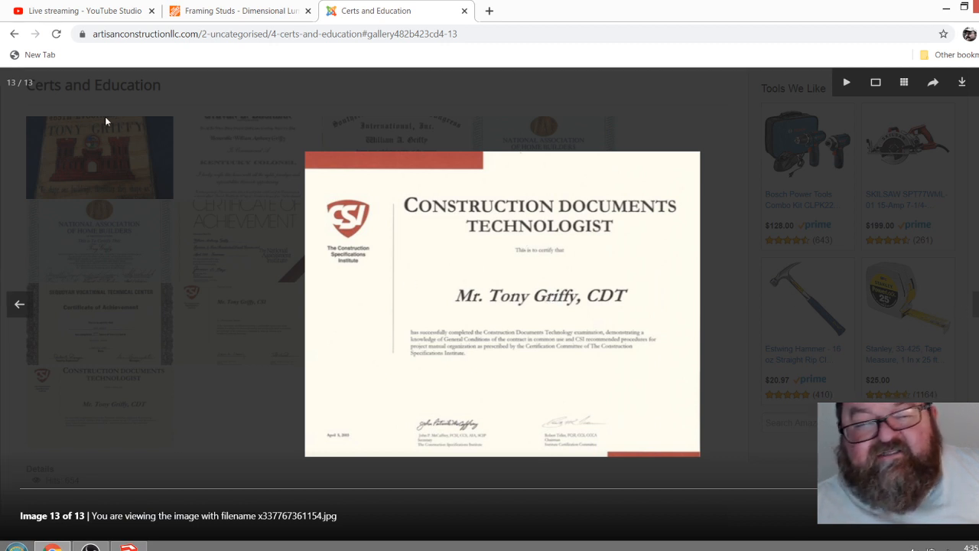
{"action": "left_click", "coordinate": [14, 33]}
{"action": "scroll", "coordinate": [393, 398], "scroll_direction": "up", "scroll_amount": 2}
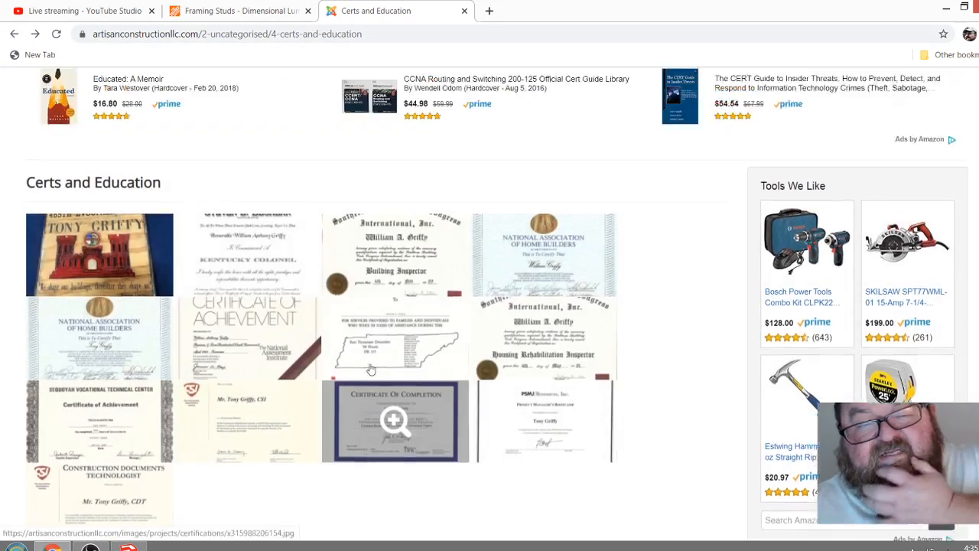
{"action": "scroll", "coordinate": [539, 367], "scroll_direction": "down", "scroll_amount": 2}
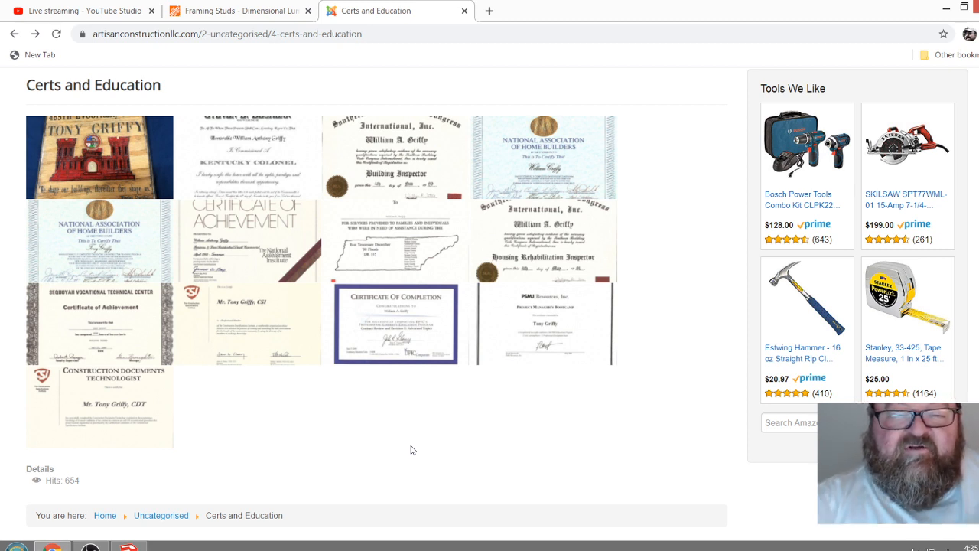
{"action": "scroll", "coordinate": [673, 447], "scroll_direction": "up", "scroll_amount": 1}
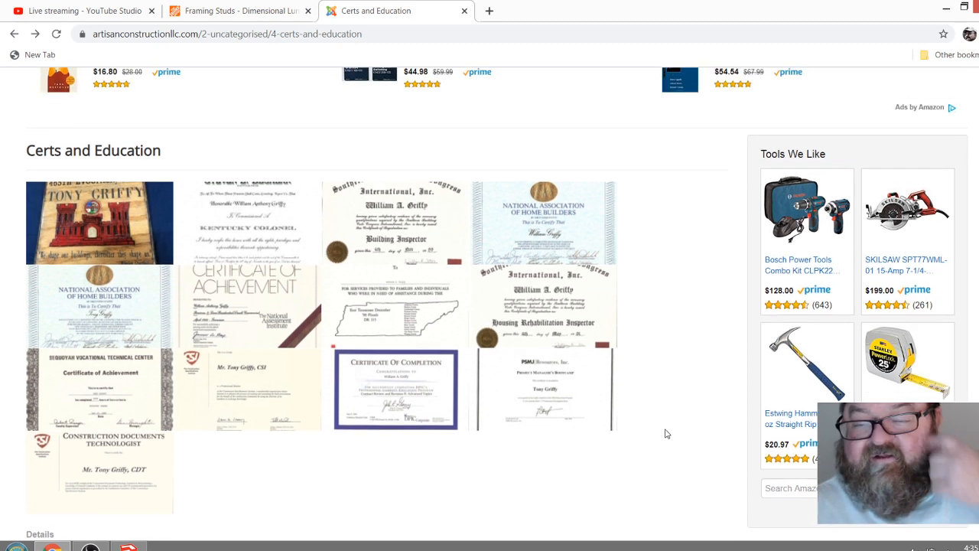
{"action": "scroll", "coordinate": [662, 394], "scroll_direction": "up", "scroll_amount": 1}
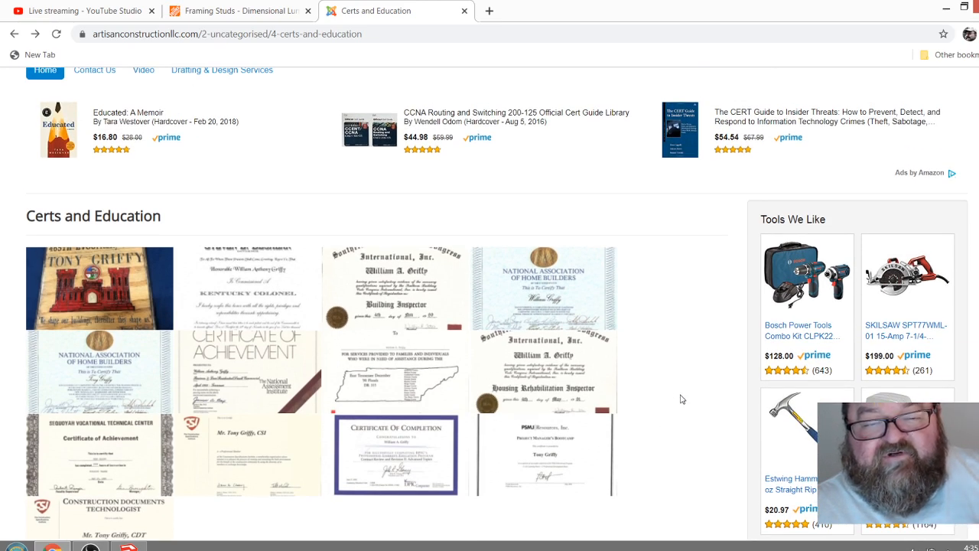
{"action": "scroll", "coordinate": [681, 400], "scroll_direction": "down", "scroll_amount": 2}
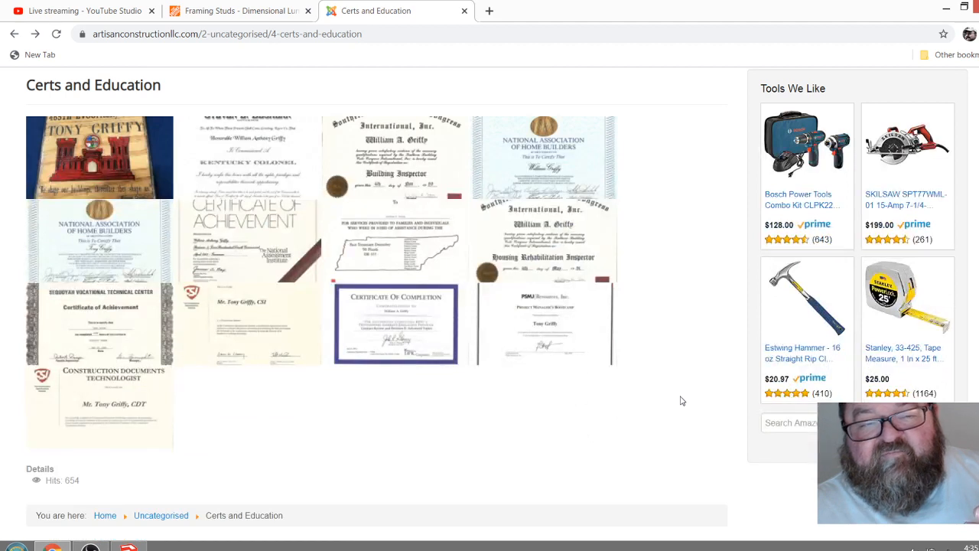
{"action": "scroll", "coordinate": [681, 400], "scroll_direction": "up", "scroll_amount": 1}
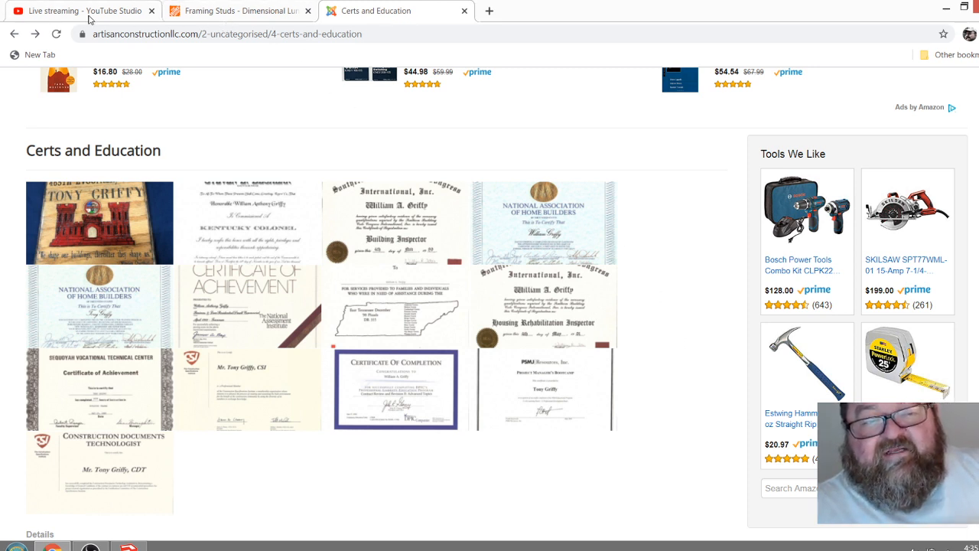
Switch back to SketchUp and examine the house's Tyvek-wrapped wall, open framing and deck, comparing the house with the stacked containers
{"action": "left_click", "coordinate": [129, 547]}
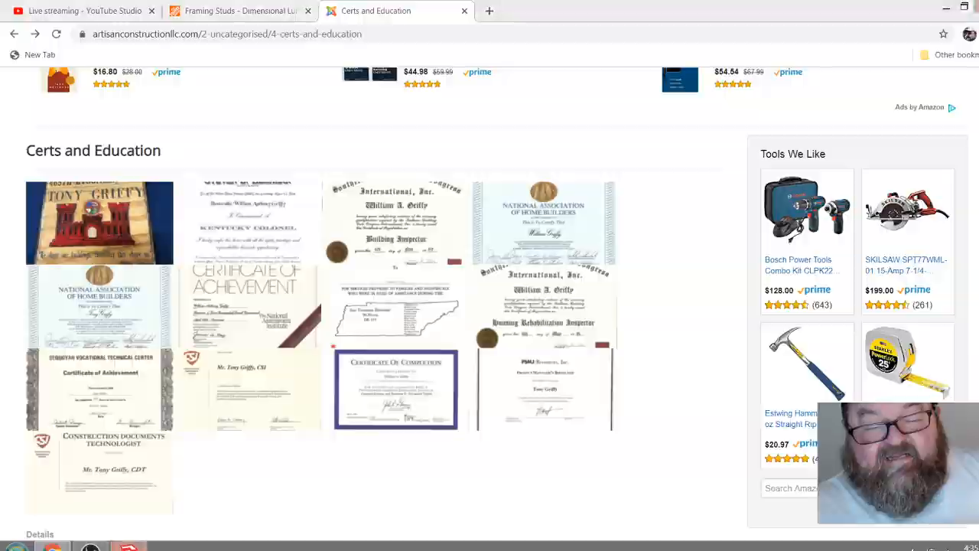
{"action": "mouse_move", "coordinate": [351, 330]}
{"action": "left_mouse_down"}
{"action": "mouse_move", "coordinate": [334, 334]}
{"action": "mouse_move", "coordinate": [302, 425]}
{"action": "left_mouse_up"}
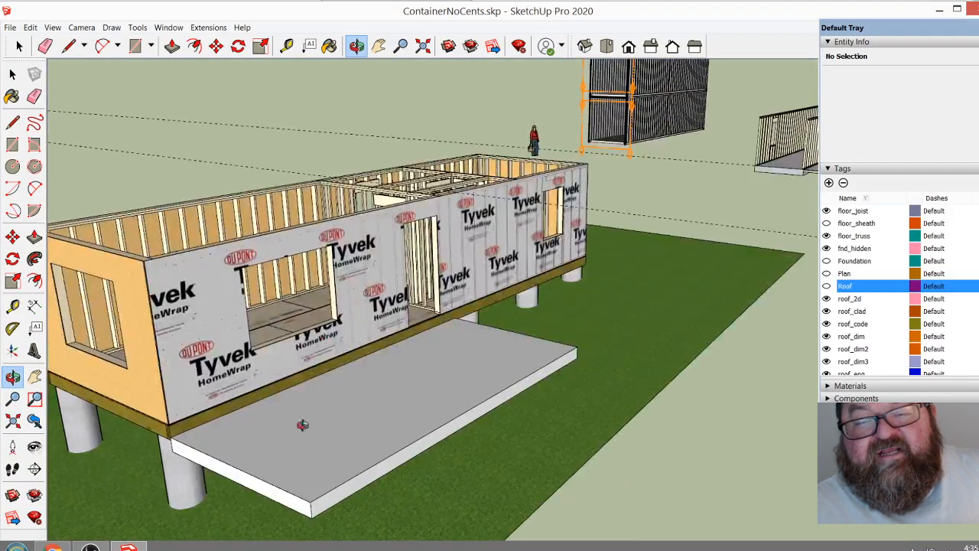
{"action": "scroll", "coordinate": [299, 445], "scroll_direction": "down", "scroll_amount": 4}
{"action": "left_click_drag", "start_coordinate": [608, 150], "coordinate": [732, 137]}
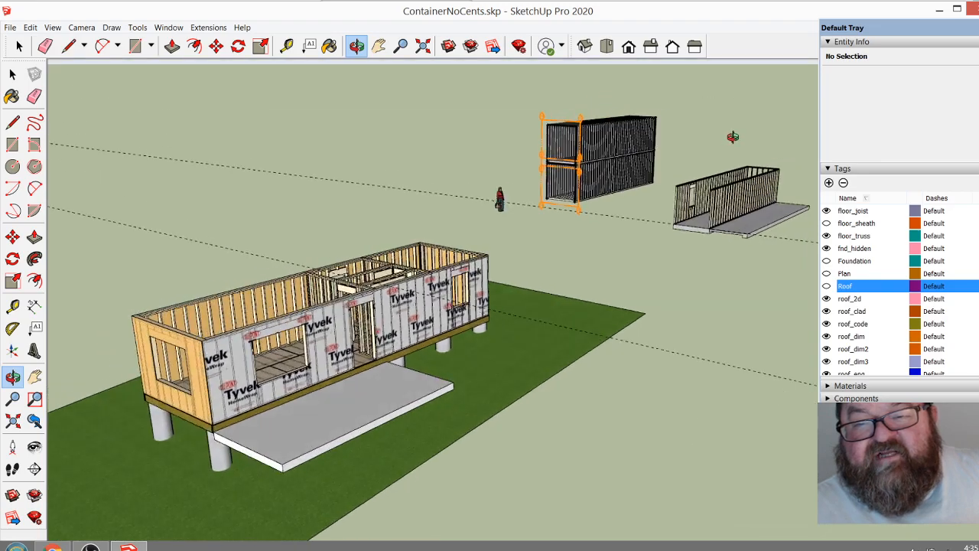
{"action": "scroll", "coordinate": [345, 350], "scroll_direction": "up", "scroll_amount": 4}
{"action": "mouse_move", "coordinate": [477, 346]}
{"action": "left_mouse_down"}
{"action": "mouse_move", "coordinate": [617, 283]}
{"action": "mouse_move", "coordinate": [479, 359]}
{"action": "left_mouse_up"}
{"action": "left_click_drag", "start_coordinate": [556, 345], "coordinate": [439, 374]}
{"action": "scroll", "coordinate": [438, 375], "scroll_direction": "up", "scroll_amount": 2}
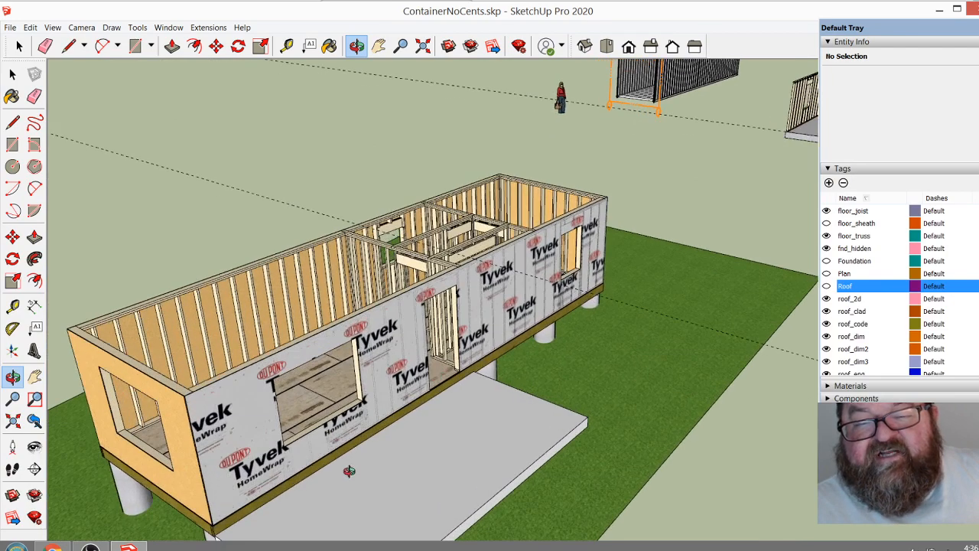
{"action": "left_click_drag", "start_coordinate": [349, 471], "coordinate": [423, 385]}
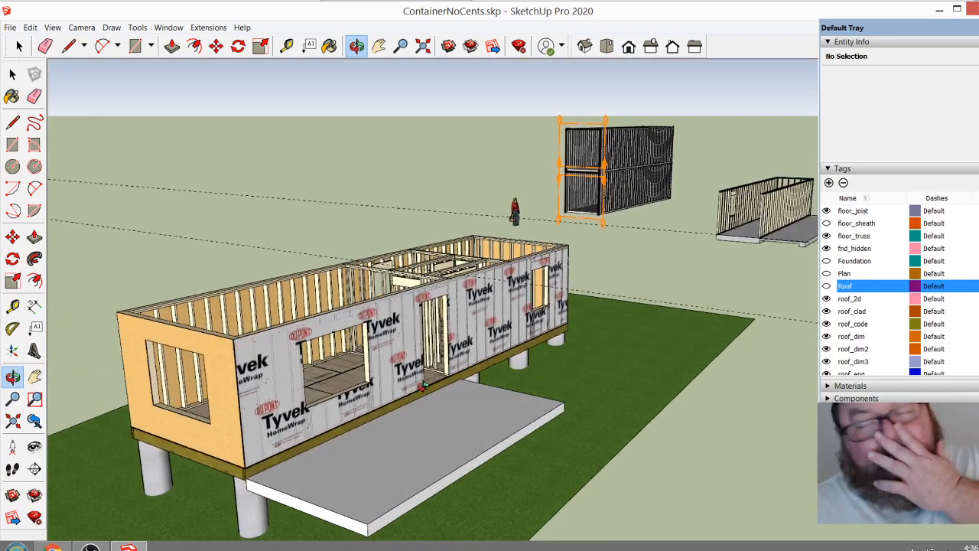
Examine the wrapped house beside the stacked containers and inspect its room layout from above
{"action": "scroll", "coordinate": [265, 429], "scroll_direction": "down", "scroll_amount": 2}
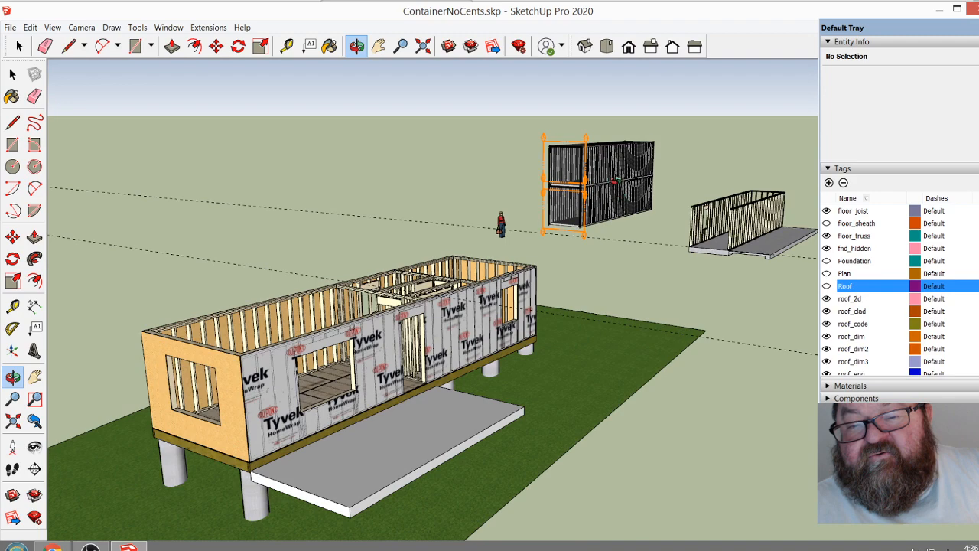
{"action": "left_click_drag", "start_coordinate": [475, 310], "coordinate": [447, 332]}
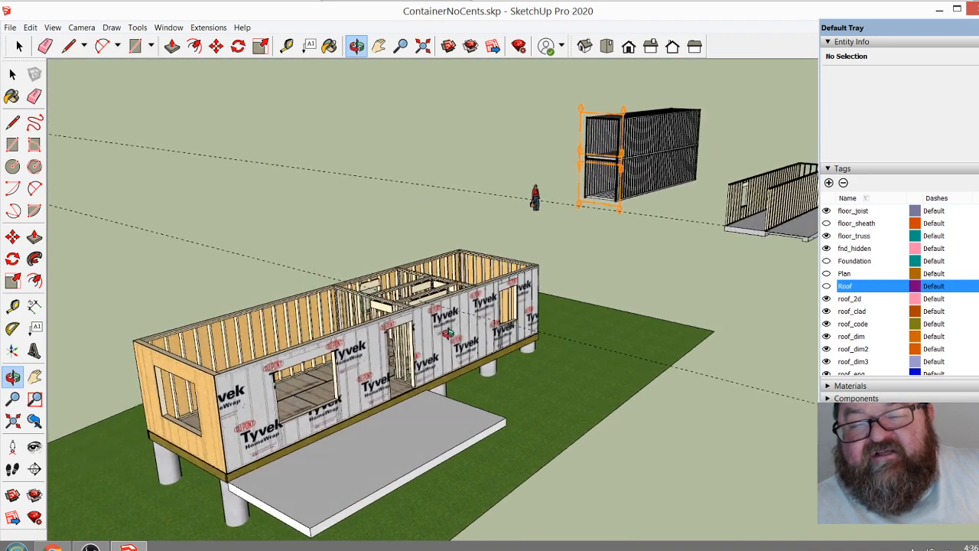
{"action": "middle_click_drag", "start_coordinate": [388, 370], "coordinate": [461, 321]}
{"action": "left_click_drag", "start_coordinate": [460, 322], "coordinate": [463, 300]}
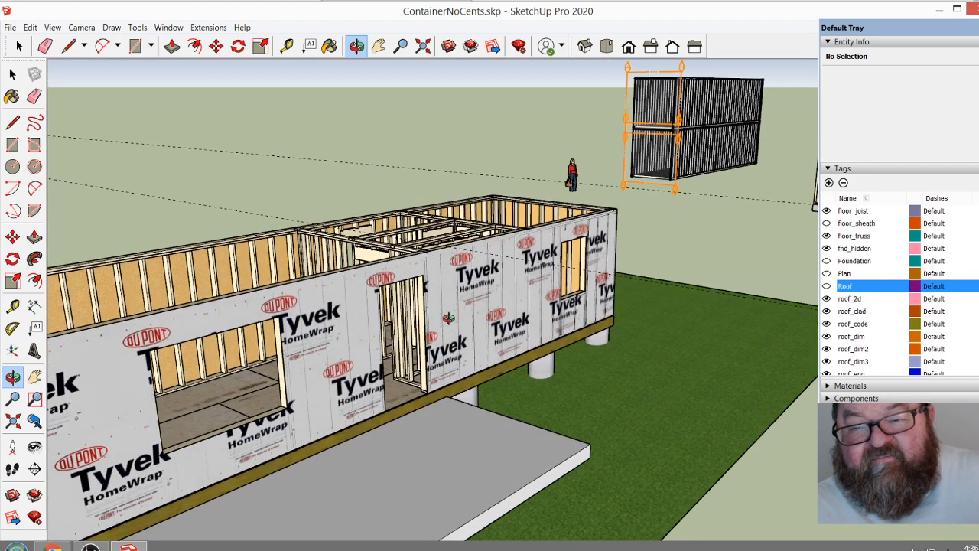
{"action": "left_click_drag", "start_coordinate": [448, 318], "coordinate": [468, 331]}
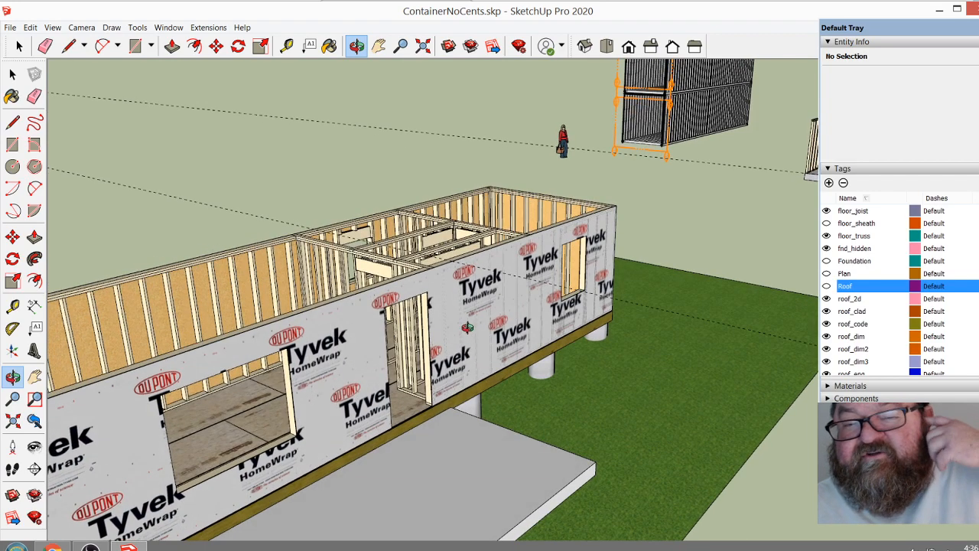
{"action": "left_click_drag", "start_coordinate": [470, 329], "coordinate": [416, 474]}
{"action": "scroll", "coordinate": [256, 384], "scroll_direction": "up", "scroll_amount": 2}
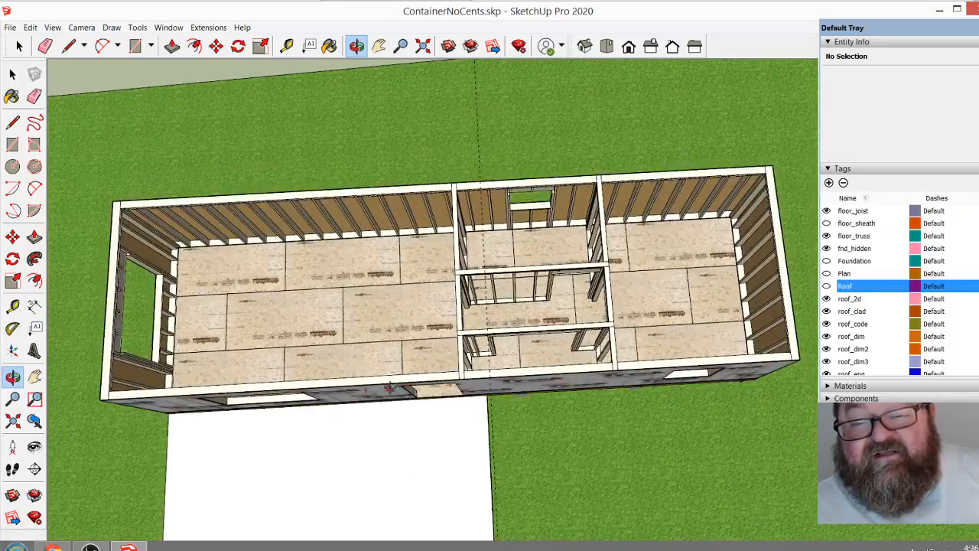
{"action": "left_click_drag", "start_coordinate": [390, 388], "coordinate": [432, 339]}
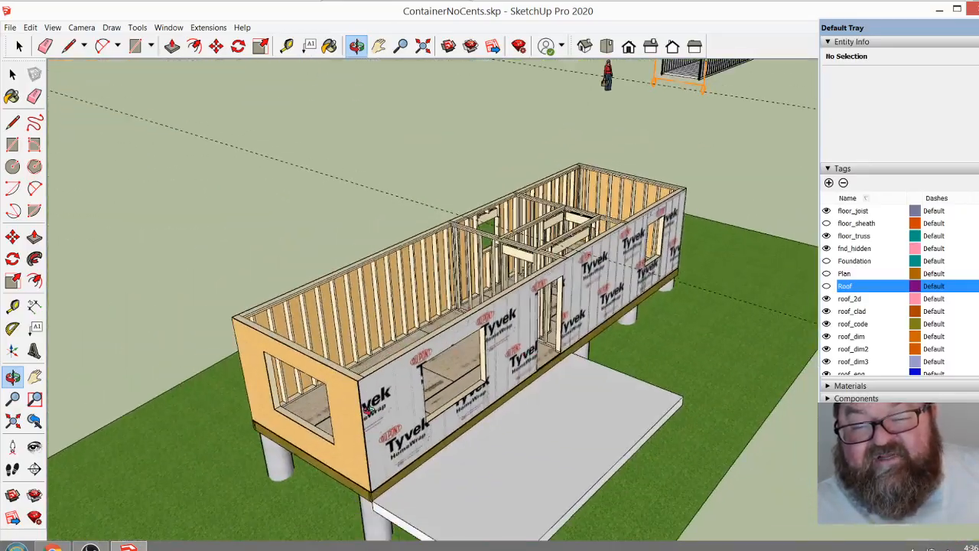
{"action": "left_click_drag", "start_coordinate": [367, 410], "coordinate": [450, 387]}
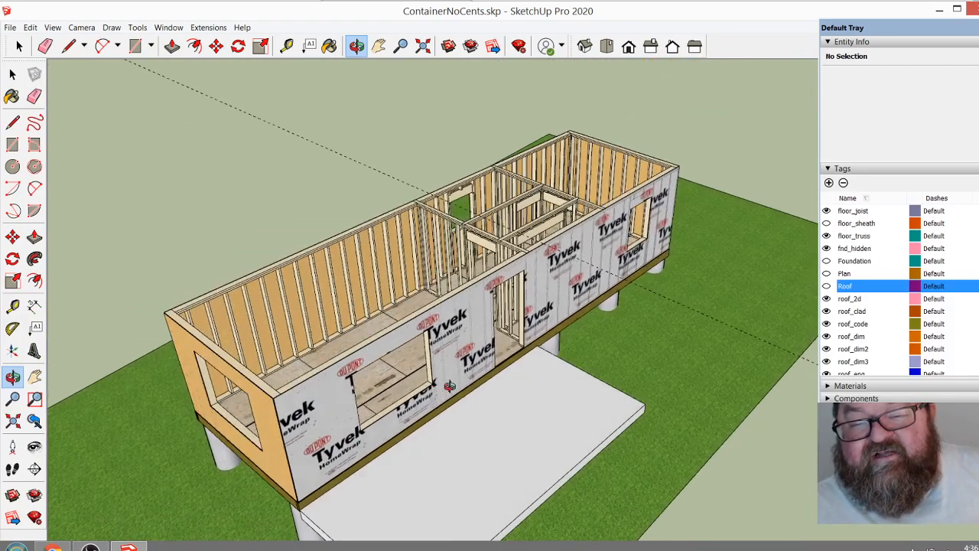
Inspect the window and door openings in the house's Tyvek-wrapped long wall and the sheathed end wall
{"action": "scroll", "coordinate": [520, 297], "scroll_direction": "up", "scroll_amount": 5}
{"action": "left_click_drag", "start_coordinate": [521, 374], "coordinate": [496, 324]}
{"action": "scroll", "coordinate": [545, 413], "scroll_direction": "down", "scroll_amount": 2}
{"action": "left_click_drag", "start_coordinate": [525, 295], "coordinate": [474, 296]}
{"action": "left_click_drag", "start_coordinate": [373, 324], "coordinate": [440, 344]}
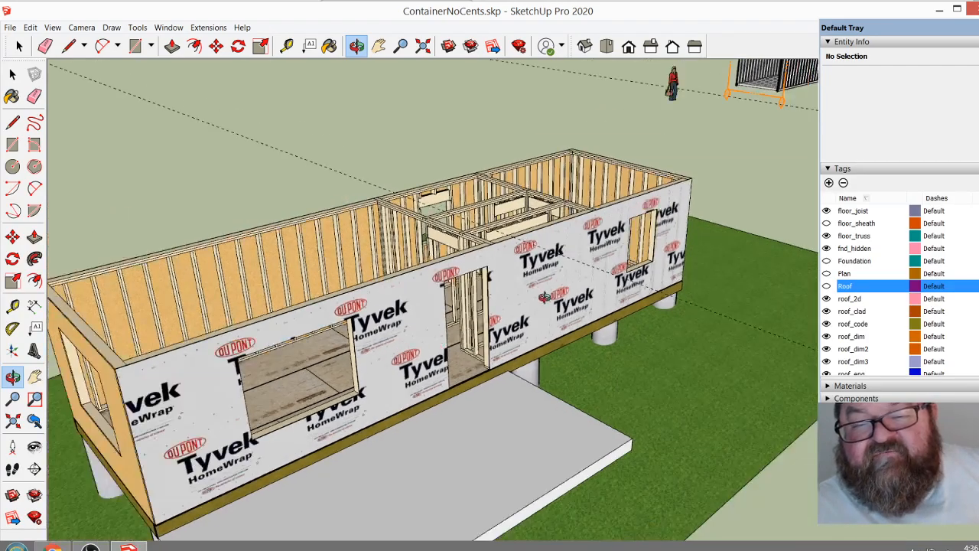
{"action": "left_click_drag", "start_coordinate": [543, 296], "coordinate": [540, 349]}
{"action": "left_click_drag", "start_coordinate": [538, 281], "coordinate": [679, 230]}
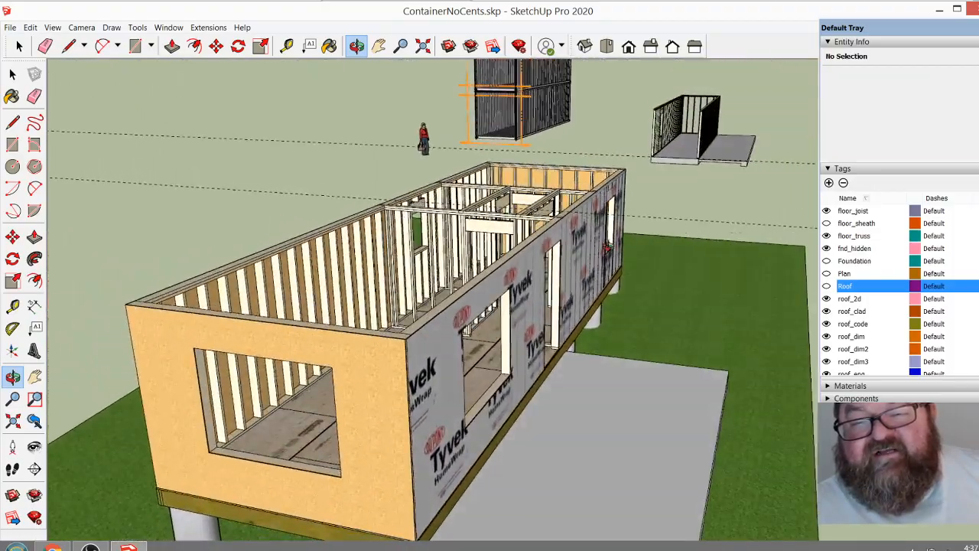
{"action": "left_click_drag", "start_coordinate": [606, 246], "coordinate": [339, 487]}
{"action": "scroll", "coordinate": [286, 433], "scroll_direction": "up", "scroll_amount": 4}
{"action": "left_click_drag", "start_coordinate": [286, 432], "coordinate": [412, 371]}
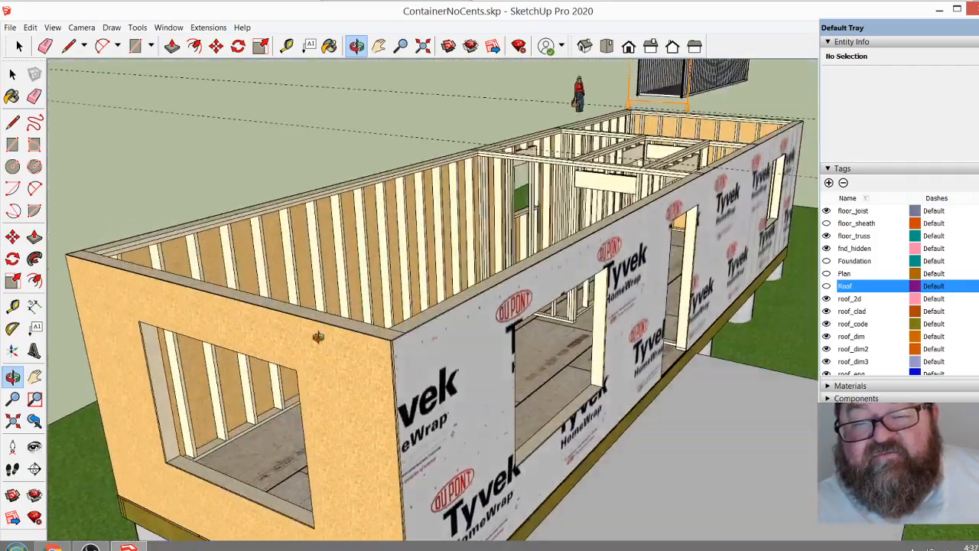
Inspect the interior partition framing and subfloor from above, and the end wall and piers from ground level
{"action": "scroll", "coordinate": [318, 337], "scroll_direction": "down", "scroll_amount": 3}
{"action": "left_click_drag", "start_coordinate": [318, 338], "coordinate": [497, 475]}
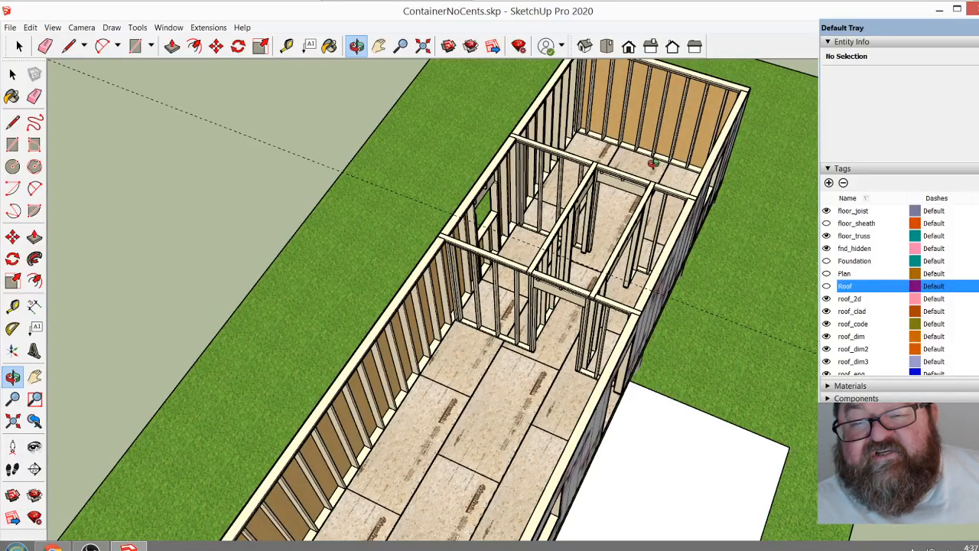
{"action": "left_click_drag", "start_coordinate": [652, 163], "coordinate": [461, 273]}
{"action": "left_click_drag", "start_coordinate": [581, 180], "coordinate": [498, 241]}
{"action": "left_click_drag", "start_coordinate": [248, 292], "coordinate": [521, 279]}
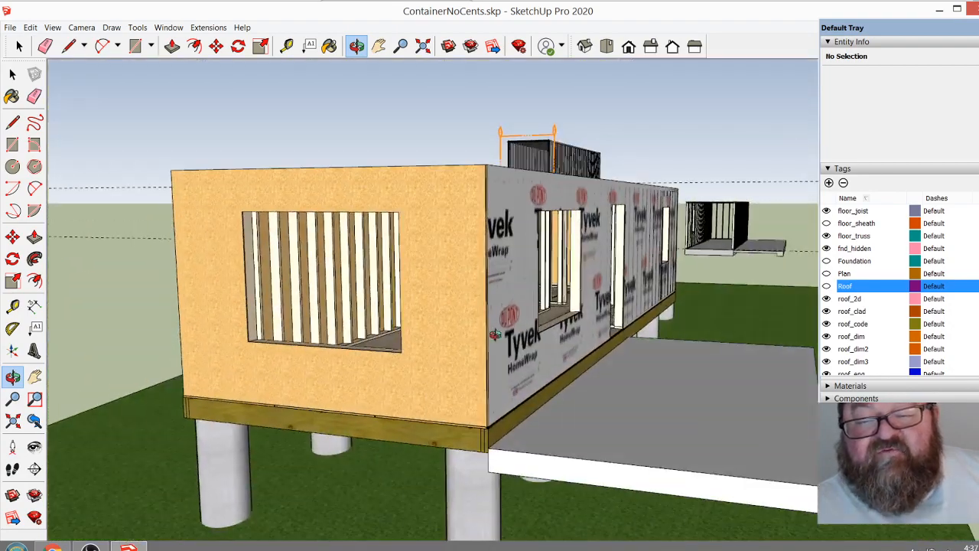
{"action": "left_click_drag", "start_coordinate": [495, 334], "coordinate": [489, 313]}
{"action": "left_click_drag", "start_coordinate": [502, 258], "coordinate": [499, 315]}
{"action": "scroll", "coordinate": [393, 405], "scroll_direction": "down", "scroll_amount": 3}
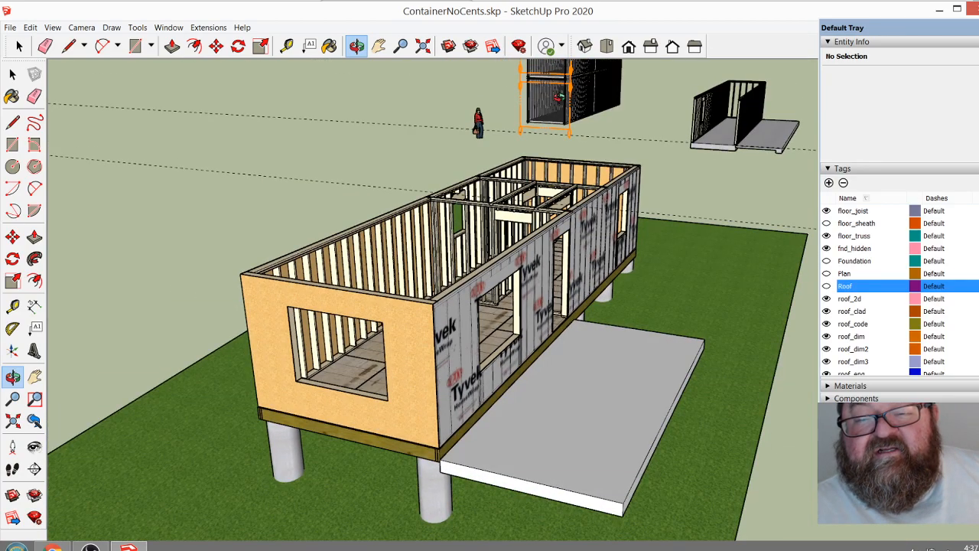
{"action": "left_click_drag", "start_coordinate": [429, 339], "coordinate": [399, 327]}
{"action": "scroll", "coordinate": [420, 323], "scroll_direction": "up", "scroll_amount": 3}
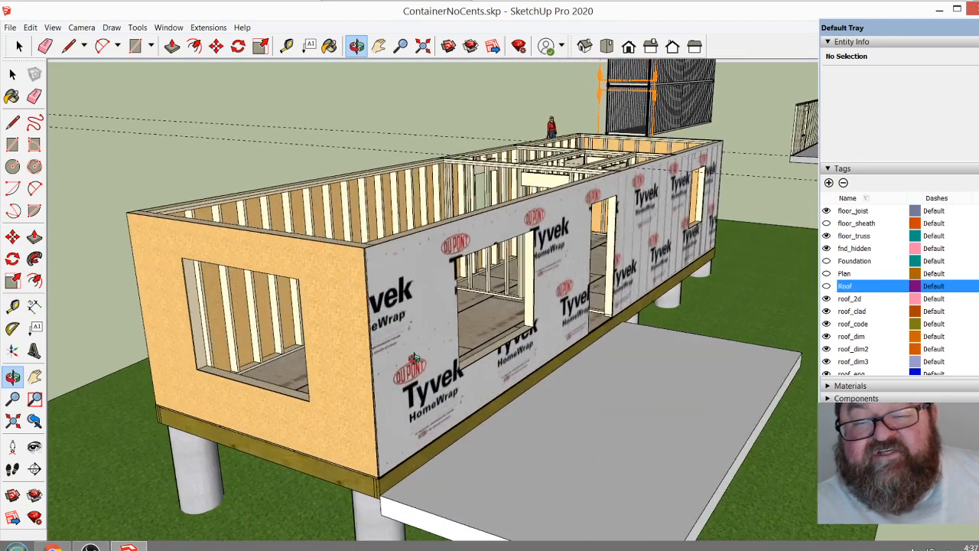
{"action": "left_click_drag", "start_coordinate": [415, 359], "coordinate": [324, 378]}
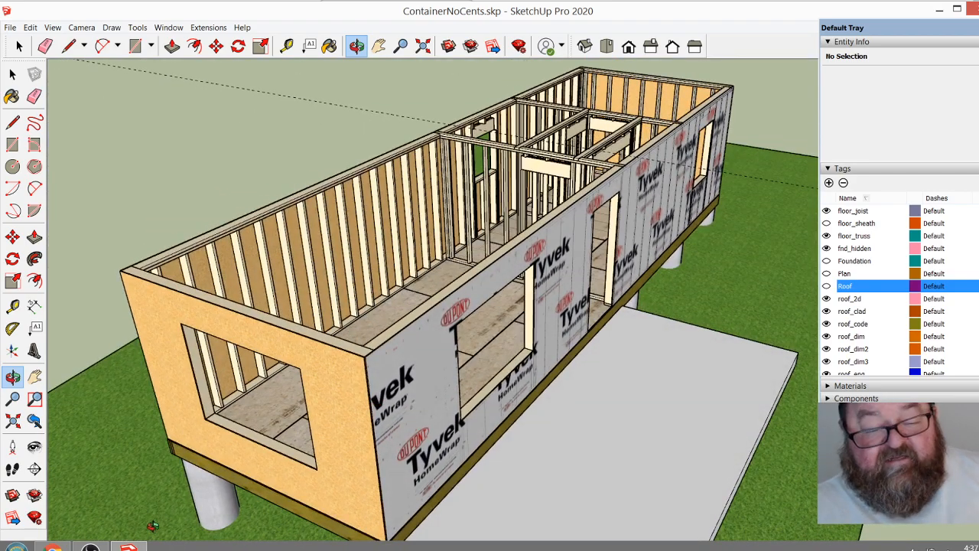
Switch to Chrome, revisit the Certs and Education gallery, and check the live chat in YouTube Studio
{"action": "mouse_move", "coordinate": [52, 546]}
{"action": "left_click", "coordinate": [84, 481]}
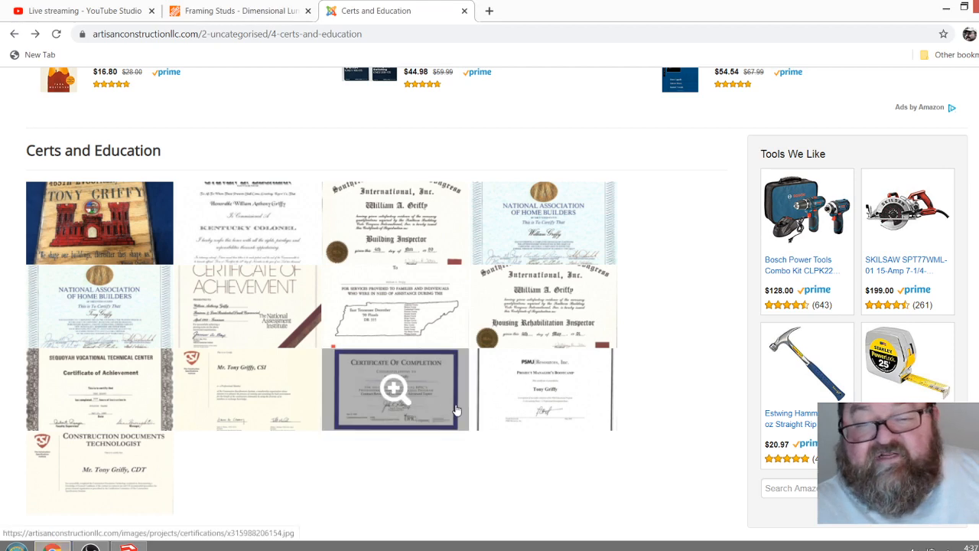
{"action": "left_click", "coordinate": [112, 9]}
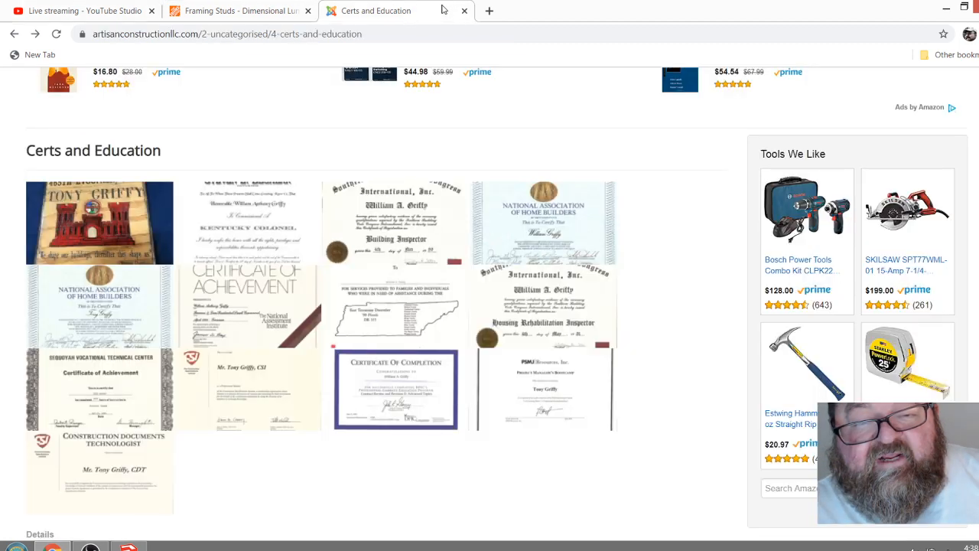
{"action": "left_click", "coordinate": [375, 10]}
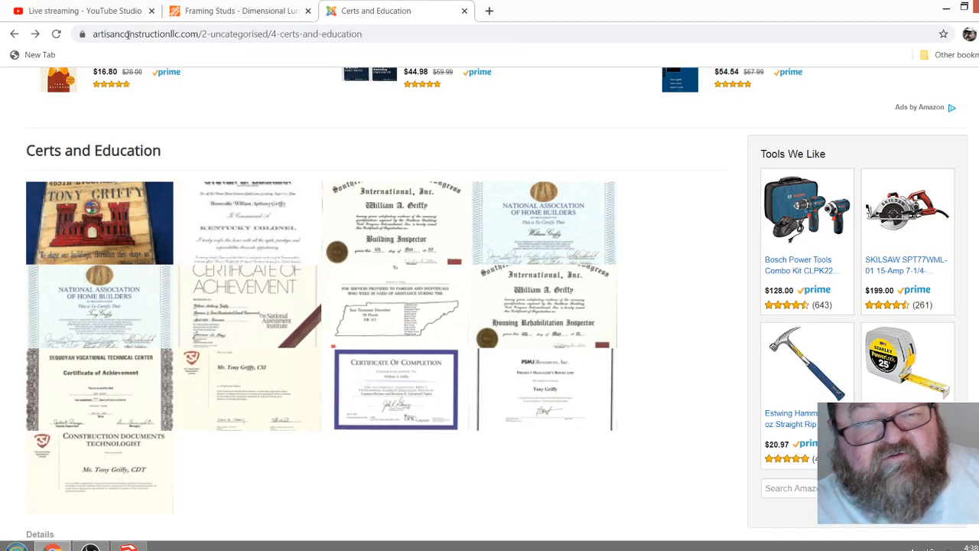
{"action": "left_click", "coordinate": [119, 10]}
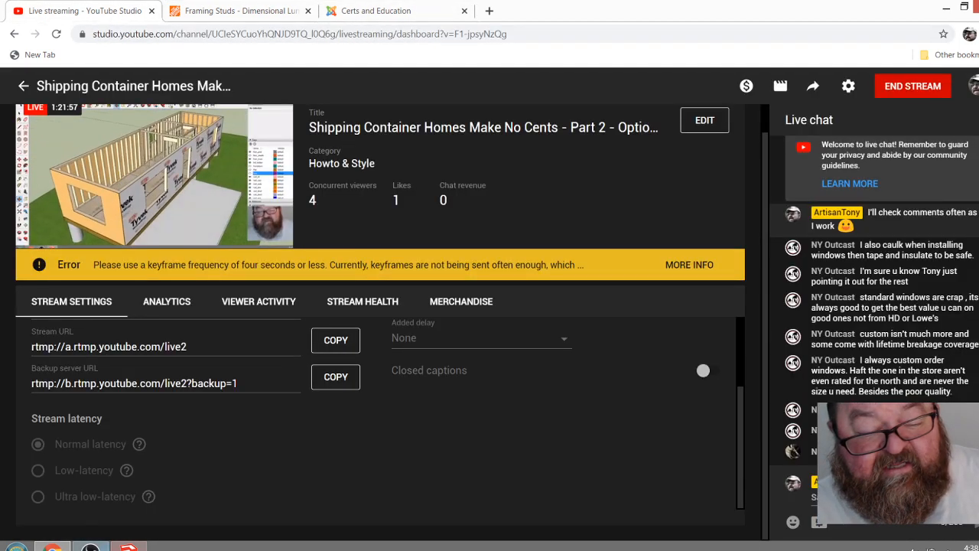
Switch back to SketchUp and compare the whole framed house and deck with the containers in the background
{"action": "key", "text": "alt+Tab"}
{"action": "left_click_drag", "start_coordinate": [252, 461], "coordinate": [443, 425]}
{"action": "left_click_drag", "start_coordinate": [699, 209], "coordinate": [667, 192]}
{"action": "left_click_drag", "start_coordinate": [513, 292], "coordinate": [522, 328]}
{"action": "left_click_drag", "start_coordinate": [386, 314], "coordinate": [468, 312]}
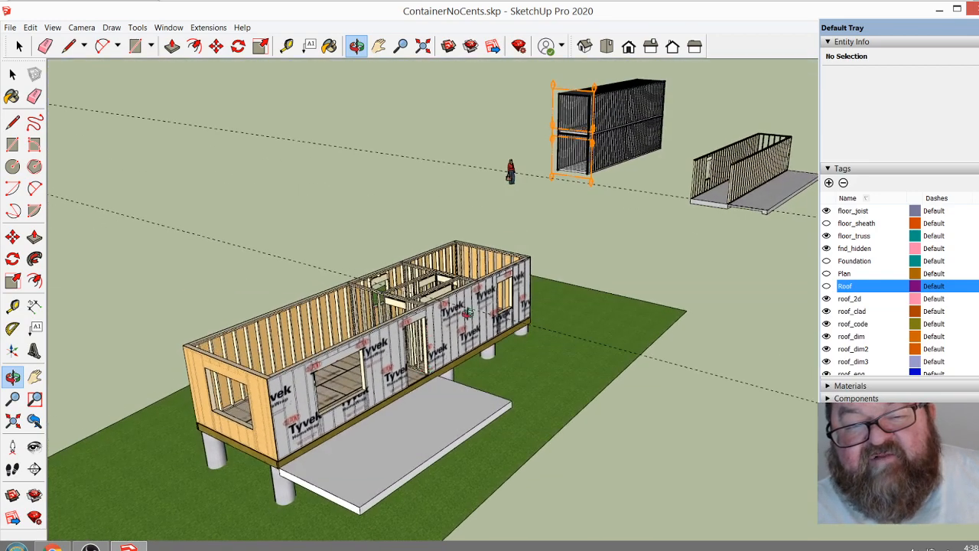
{"action": "left_click_drag", "start_coordinate": [357, 357], "coordinate": [451, 243]}
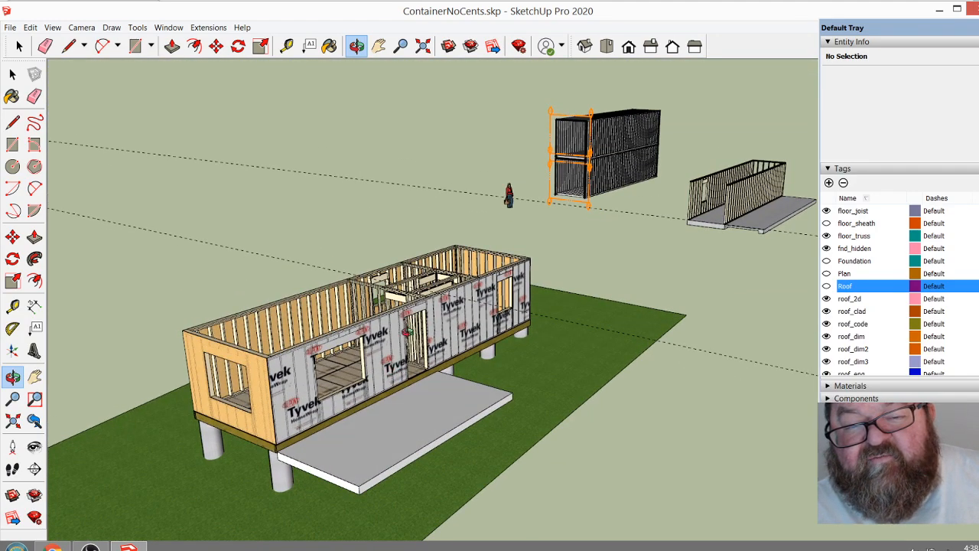
{"action": "left_click_drag", "start_coordinate": [408, 330], "coordinate": [429, 370]}
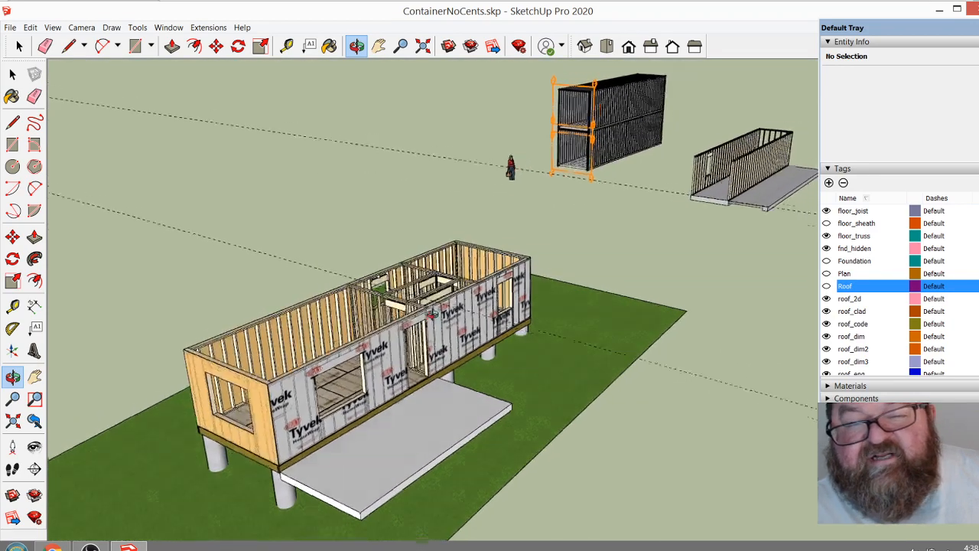
{"action": "left_click_drag", "start_coordinate": [434, 310], "coordinate": [497, 358]}
{"action": "scroll", "coordinate": [471, 332], "scroll_direction": "up", "scroll_amount": 4}
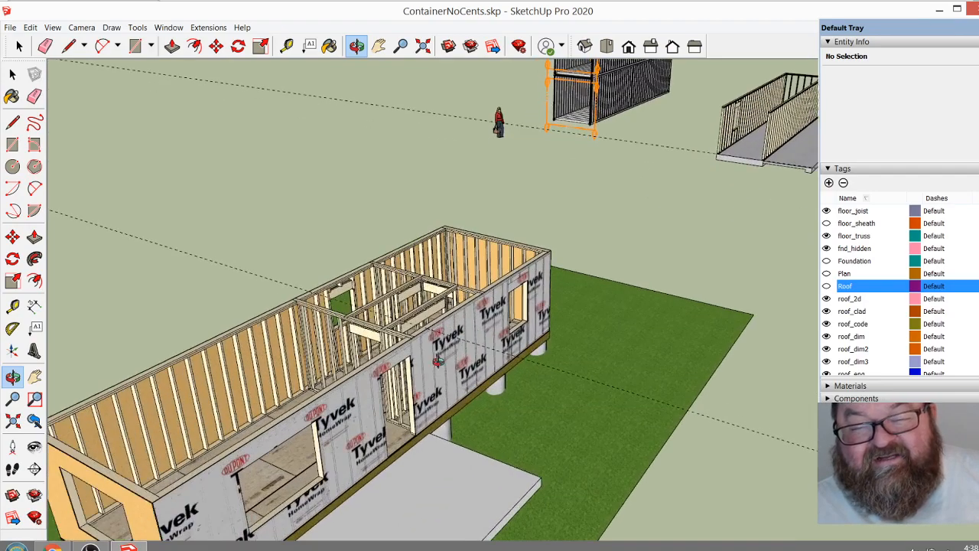
Erase the dashed guide lines running across the site behind the house
{"action": "left_click_drag", "start_coordinate": [404, 383], "coordinate": [404, 349]}
{"action": "left_click", "coordinate": [45, 47]}
{"action": "left_click", "coordinate": [260, 140]}
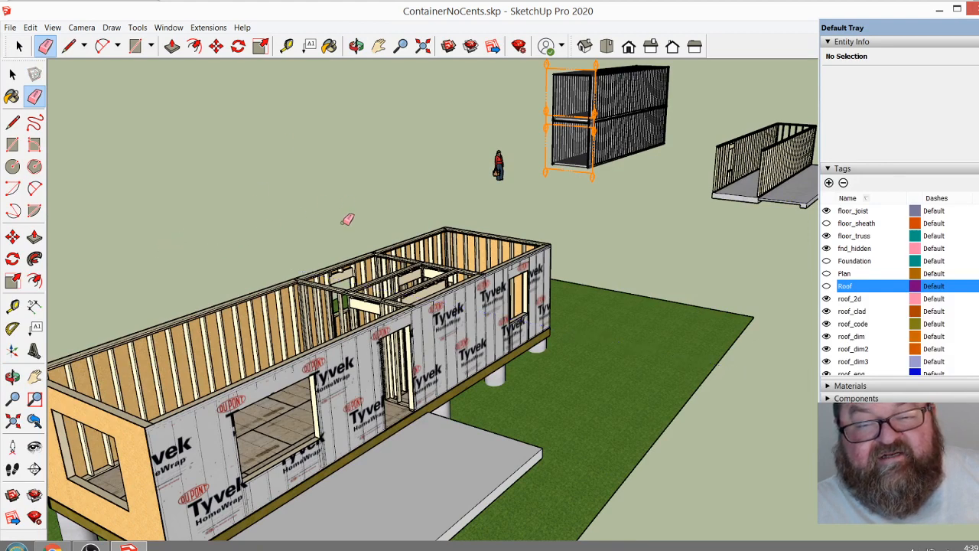
Check the live chat in Chrome, switch back to SketchUp, and review the house's exterior and interior framing
{"action": "left_click", "coordinate": [52, 545]}
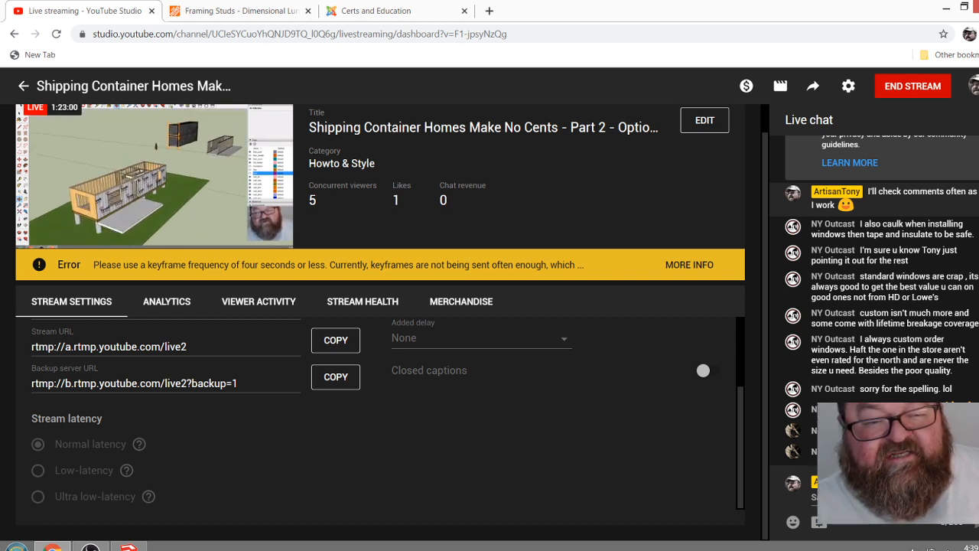
{"action": "left_click", "coordinate": [128, 546]}
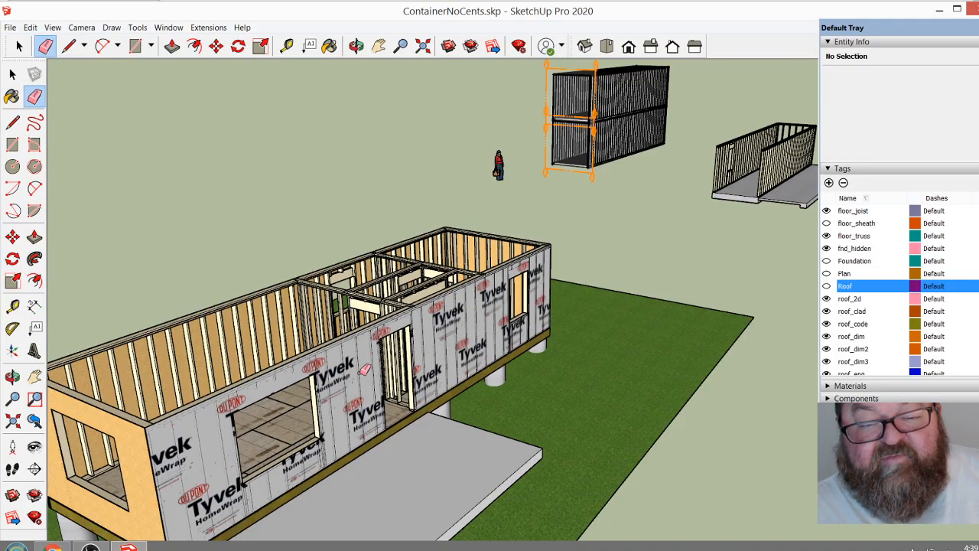
{"action": "left_click_drag", "start_coordinate": [371, 239], "coordinate": [357, 343]}
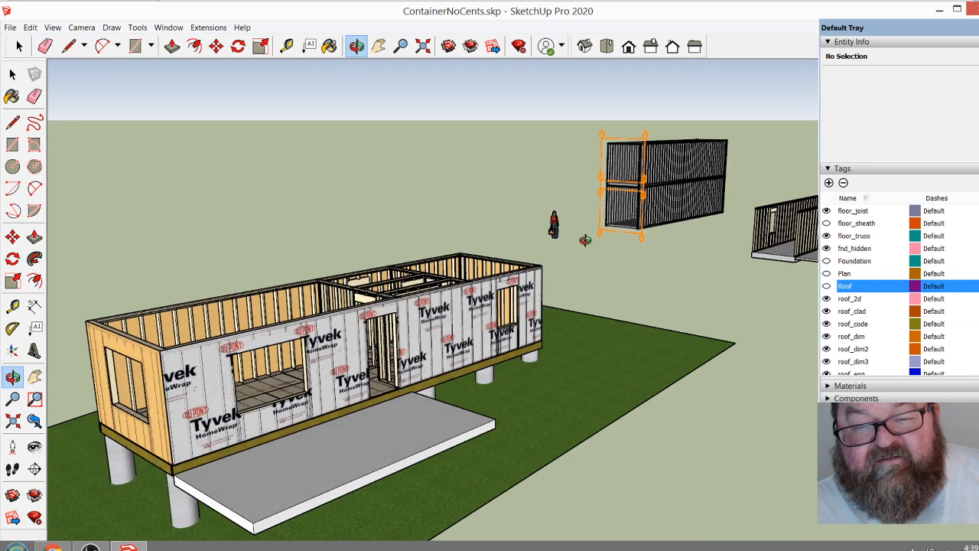
{"action": "left_click_drag", "start_coordinate": [465, 318], "coordinate": [435, 303]}
{"action": "left_click_drag", "start_coordinate": [351, 305], "coordinate": [352, 354]}
{"action": "scroll", "coordinate": [428, 388], "scroll_direction": "up", "scroll_amount": 3}
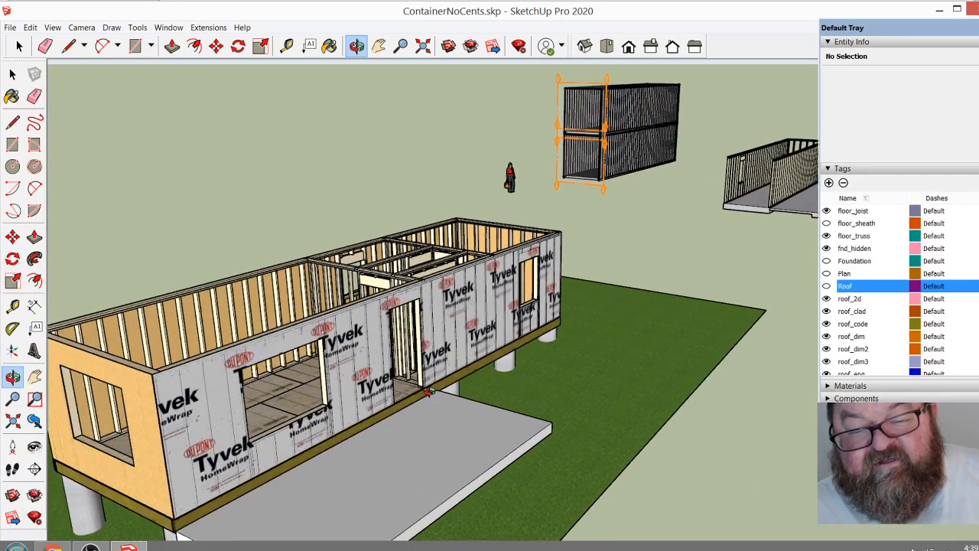
{"action": "left_click_drag", "start_coordinate": [304, 331], "coordinate": [410, 407]}
{"action": "left_click_drag", "start_coordinate": [86, 415], "coordinate": [357, 379]}
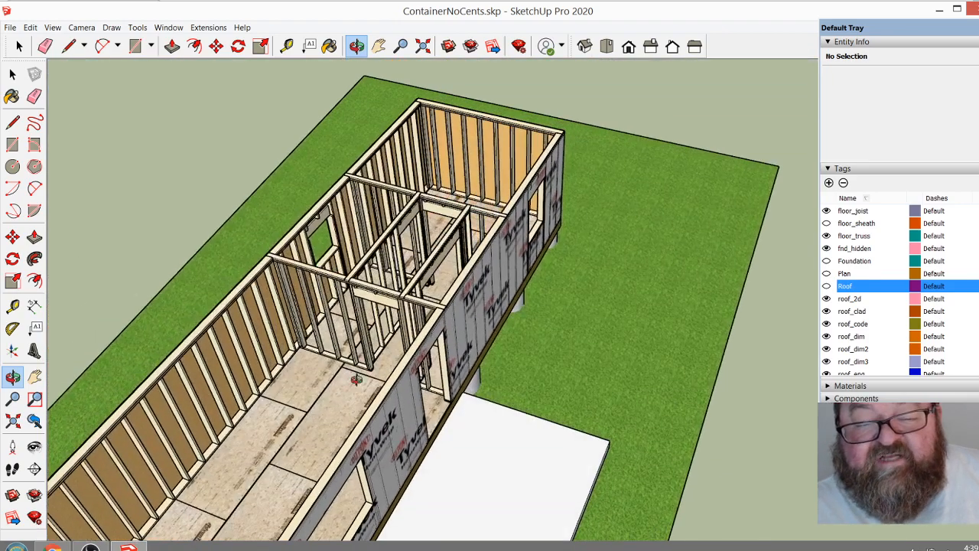
{"action": "left_click_drag", "start_coordinate": [412, 421], "coordinate": [723, 322]}
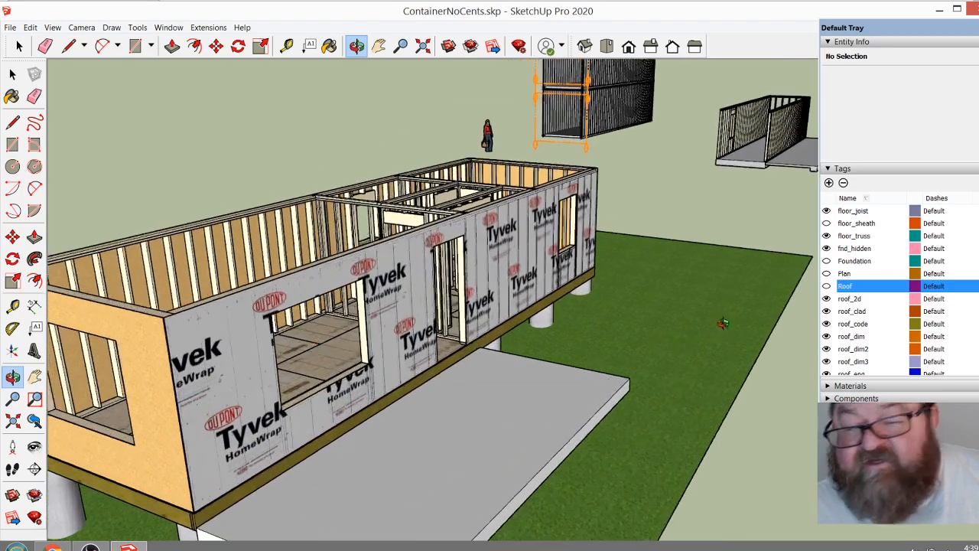
Show the Roof tag and view the roofed house from the end wall and the deck side
{"action": "left_click", "coordinate": [826, 286]}
{"action": "left_click_drag", "start_coordinate": [402, 297], "coordinate": [511, 263]}
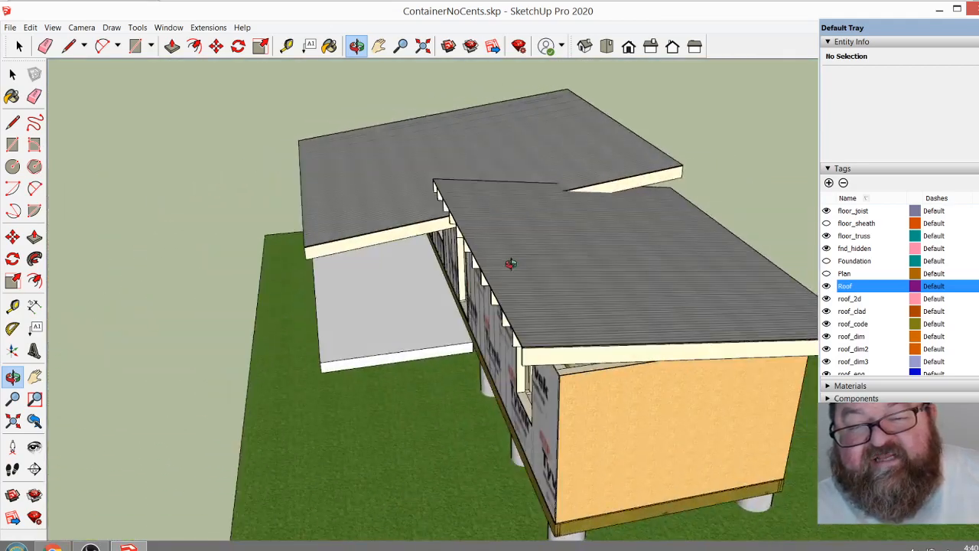
{"action": "left_click_drag", "start_coordinate": [573, 304], "coordinate": [239, 425]}
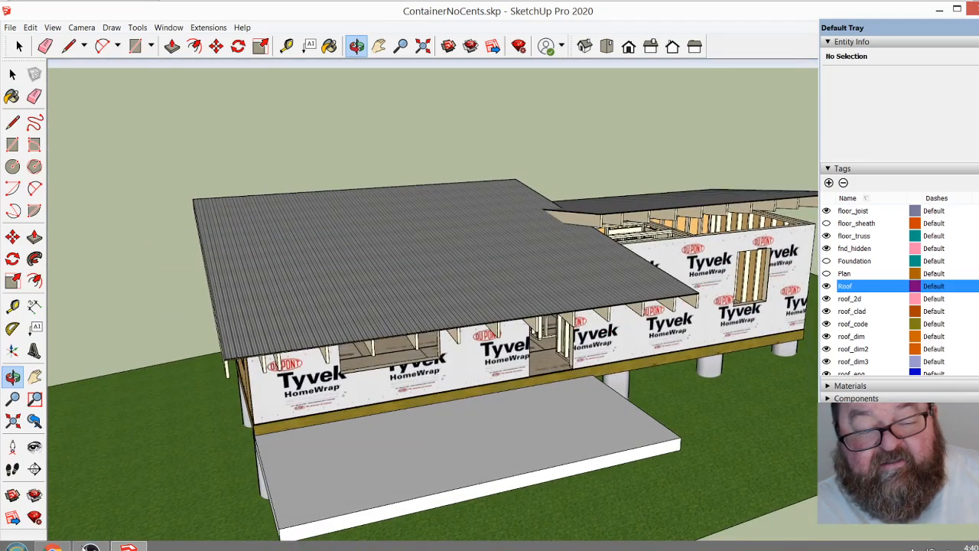
Switch to the YouTube Studio live dashboard in Chrome and end the stream
{"action": "left_click", "coordinate": [54, 547]}
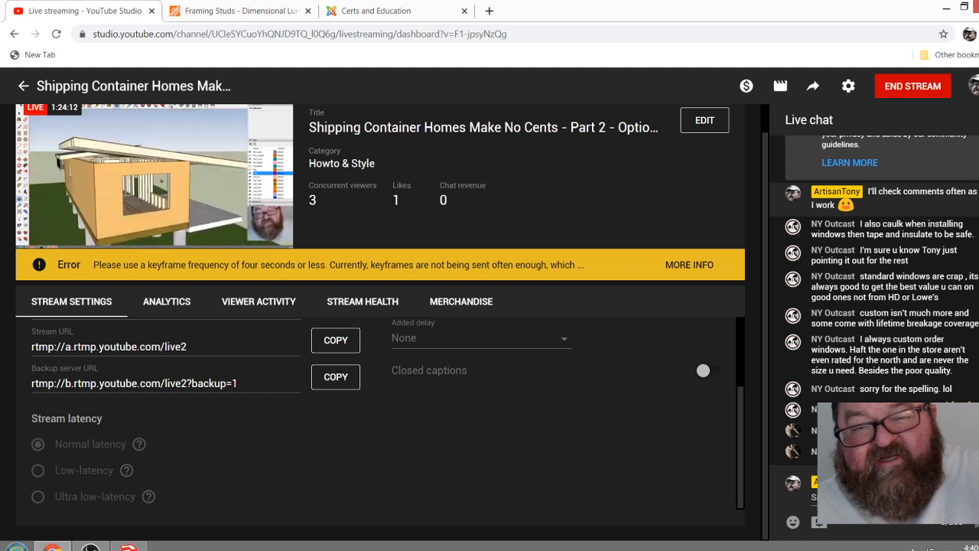
{"action": "mouse_move", "coordinate": [126, 228]}
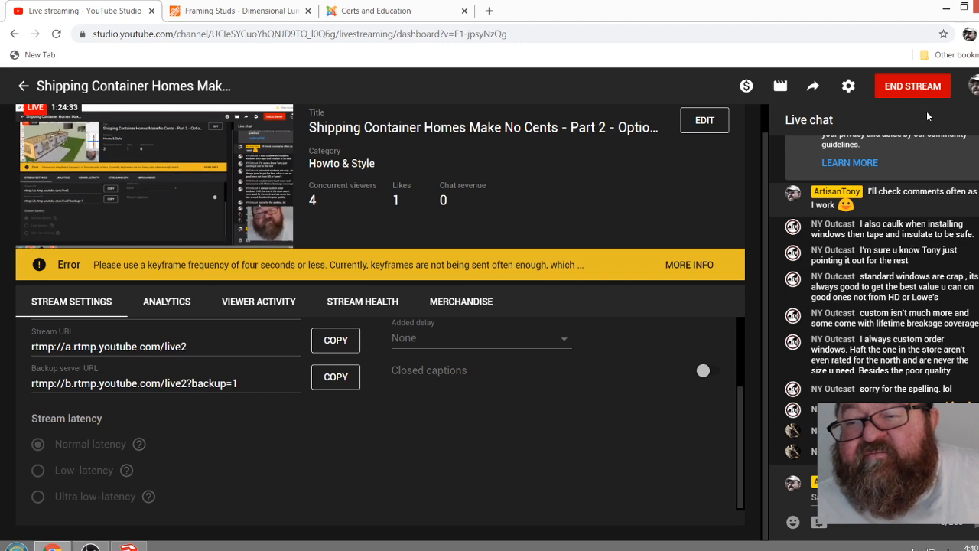
{"action": "left_click", "coordinate": [925, 89]}
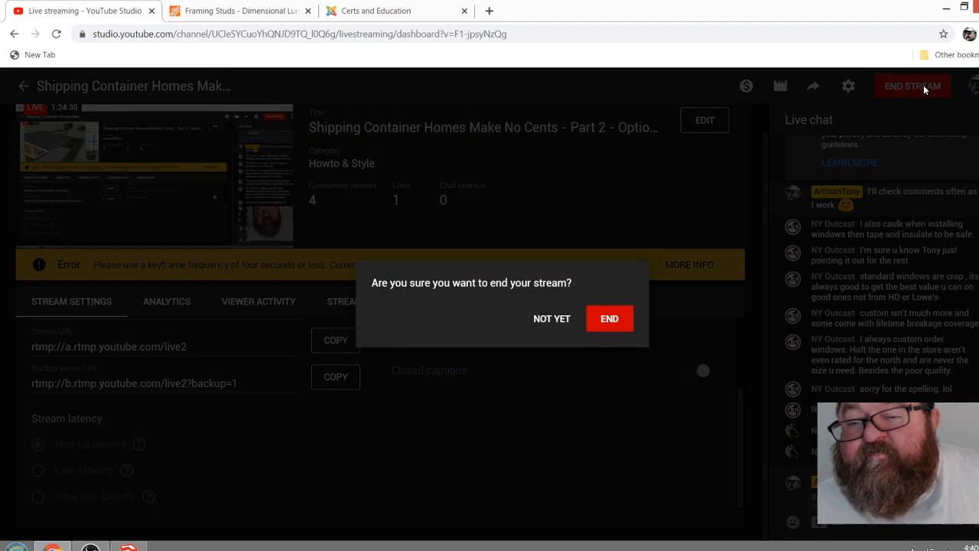